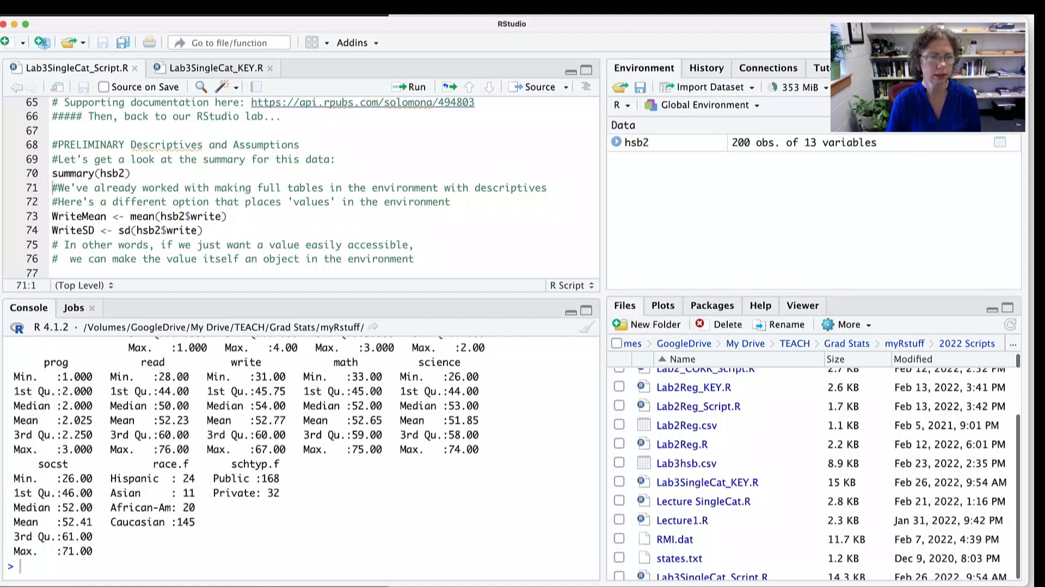
- Examine the race.f and write columns in the hsb2 summary output
double_click(165, 464)
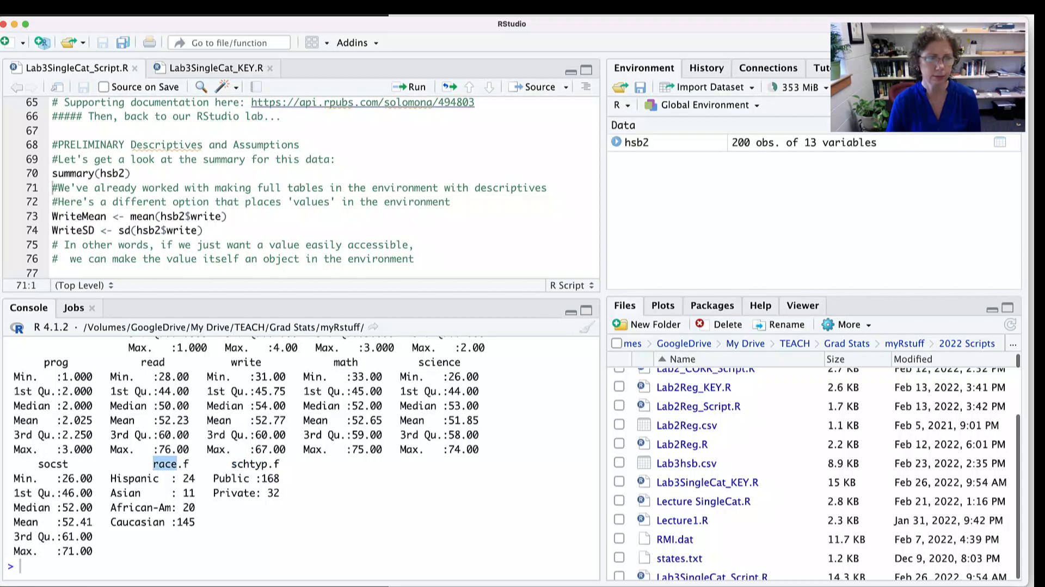
scroll(302, 457, up, 1)
double_click(240, 377)
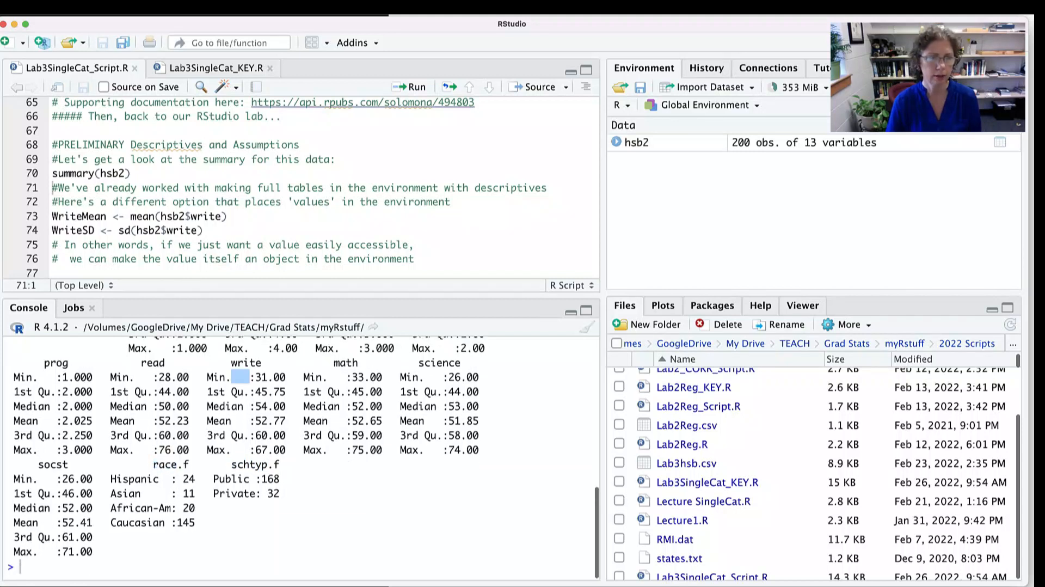
double_click(245, 363)
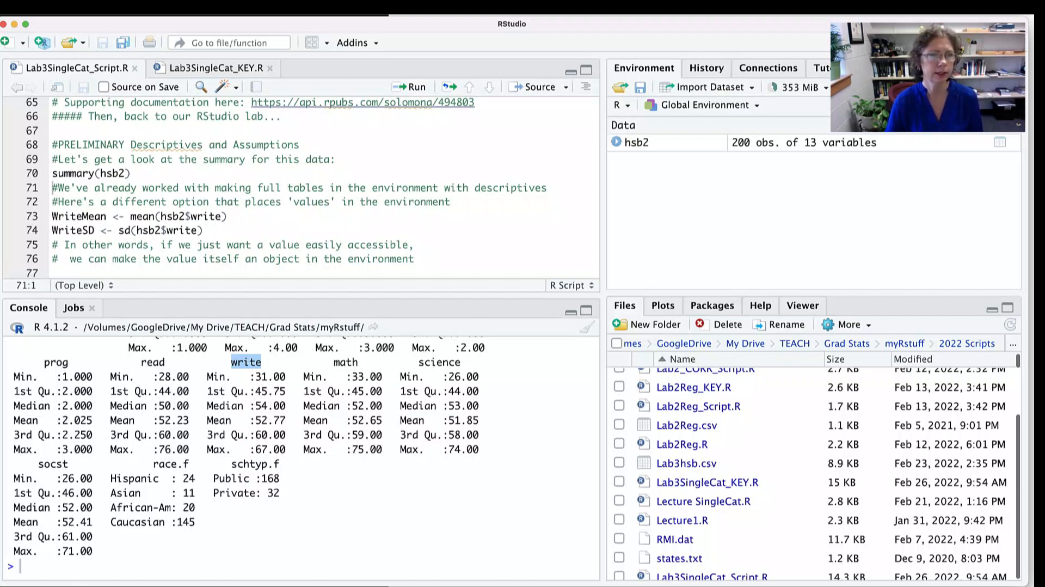
- Enlarge the script editor and run the lines that store the mean and SD of hsb2$write as WriteMean and WriteSD
drag(301, 295, 301, 350)
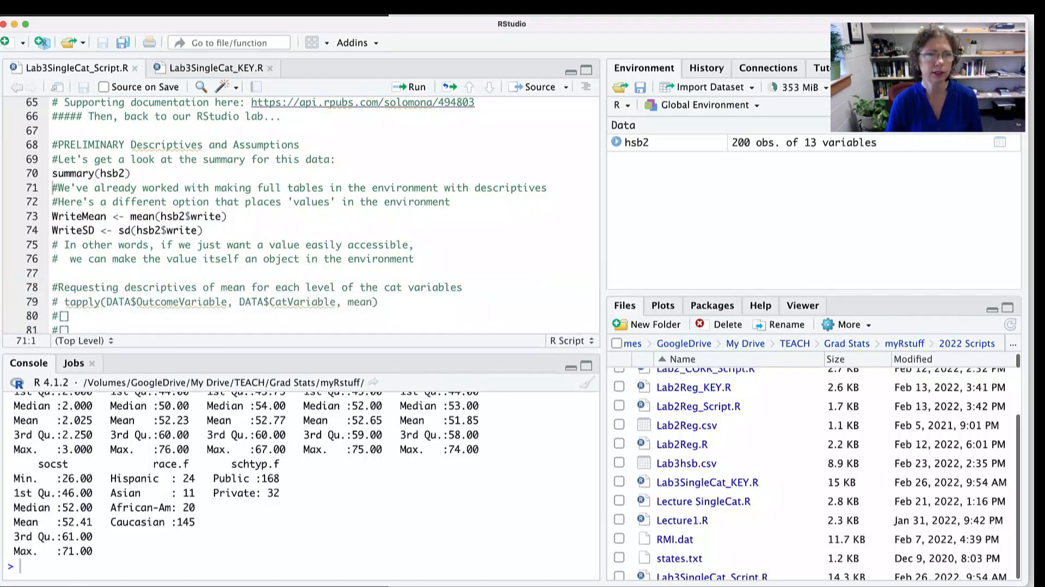
drag(385, 202, 451, 202)
click(228, 217)
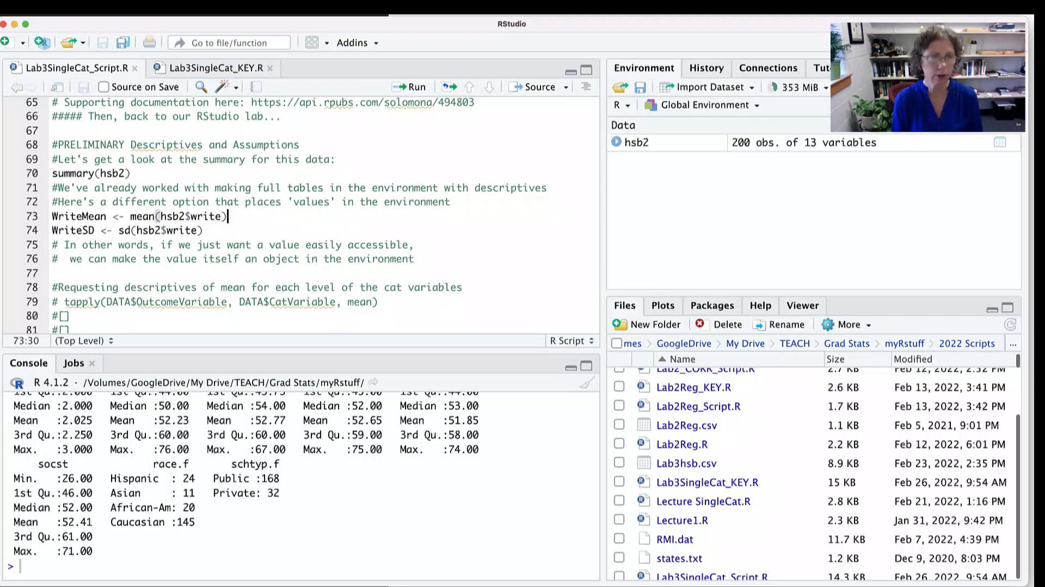
key(super+Return)
key(super+Return)
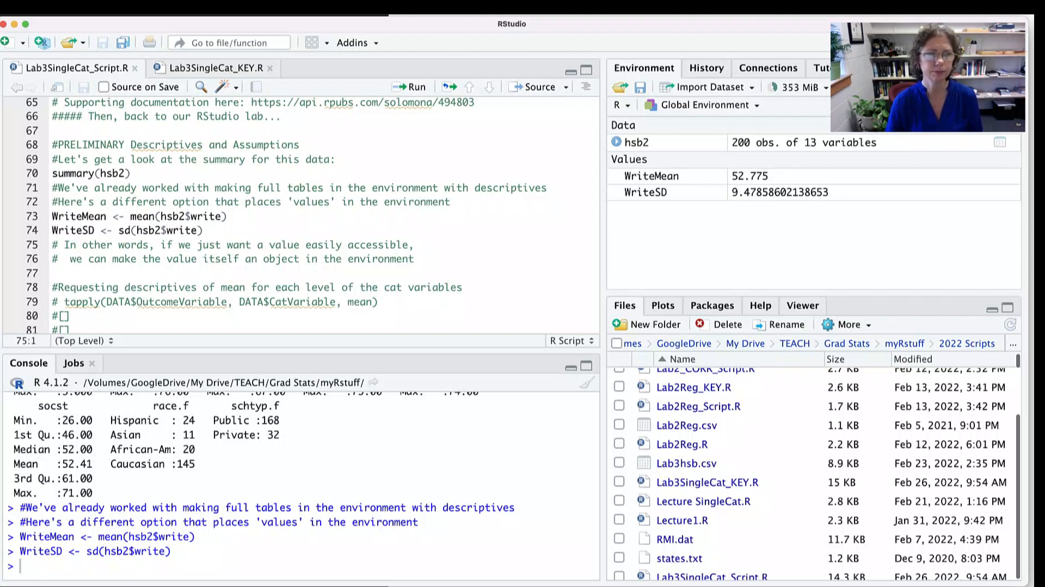
- Replace the placeholder on line 80 with a tapply call that has hsb2$write as its outcome variable
scroll(299, 217, down, 5)
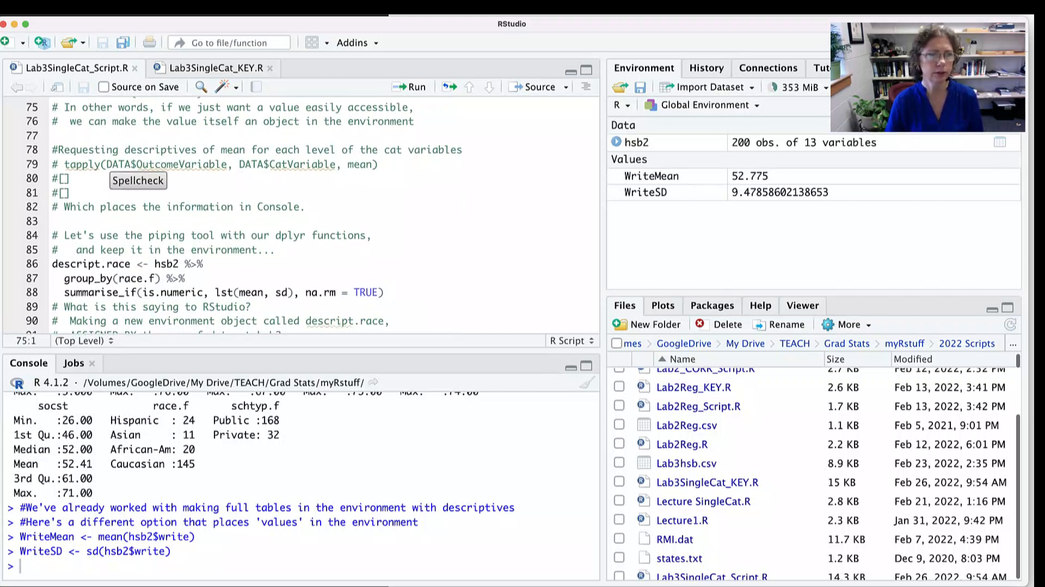
double_click(82, 164)
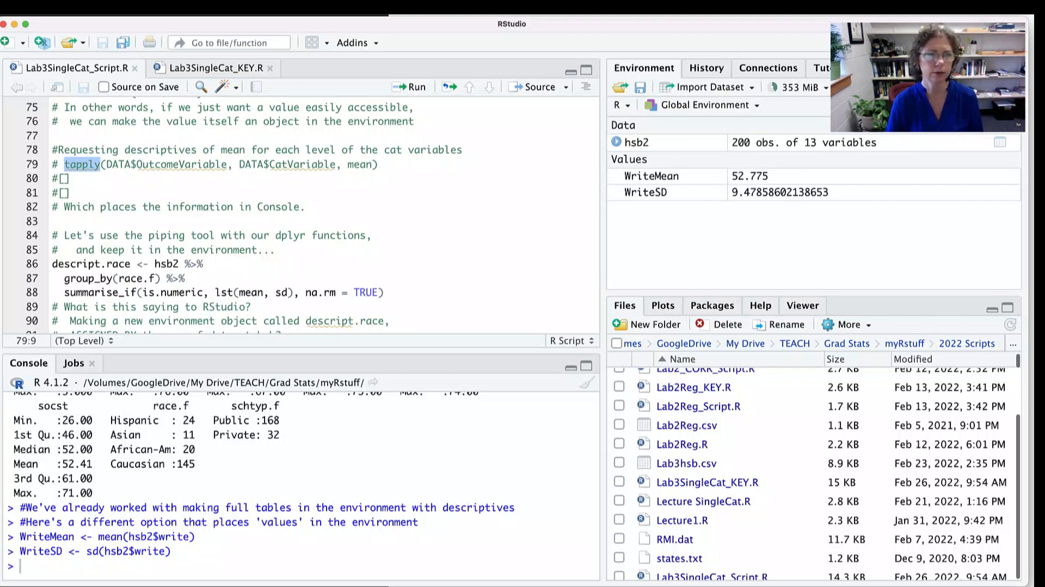
click(69, 178)
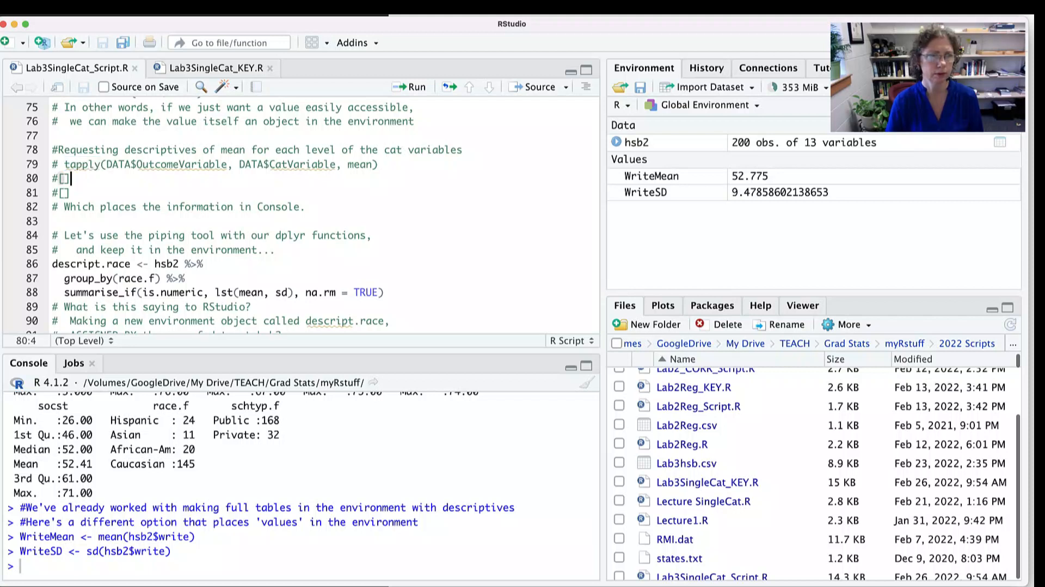
key(BackSpace)
key(BackSpace)
key(BackSpace)
text(tapply)
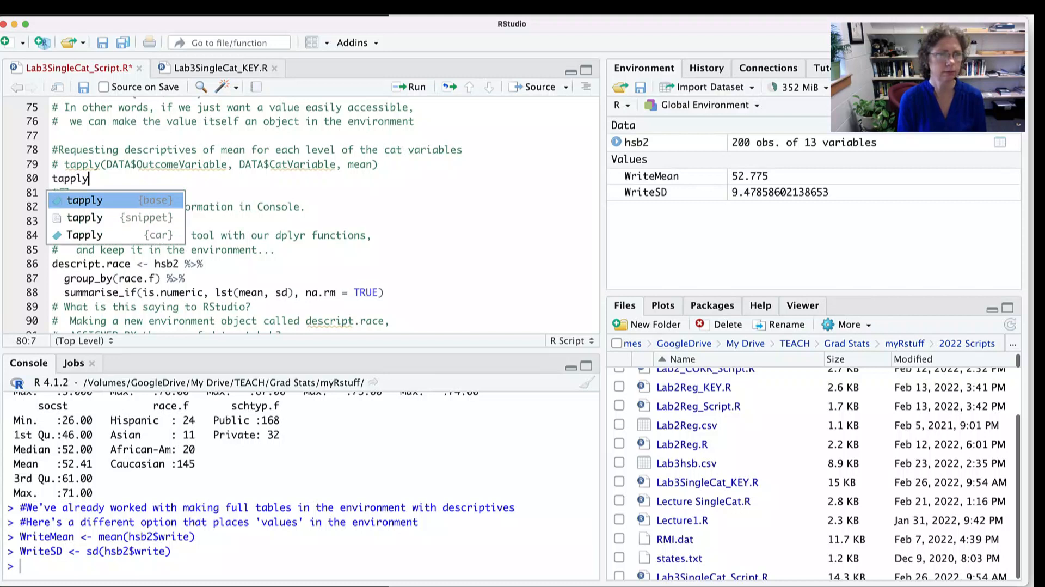
key(Tab)
text(hsb)
key(Tab)
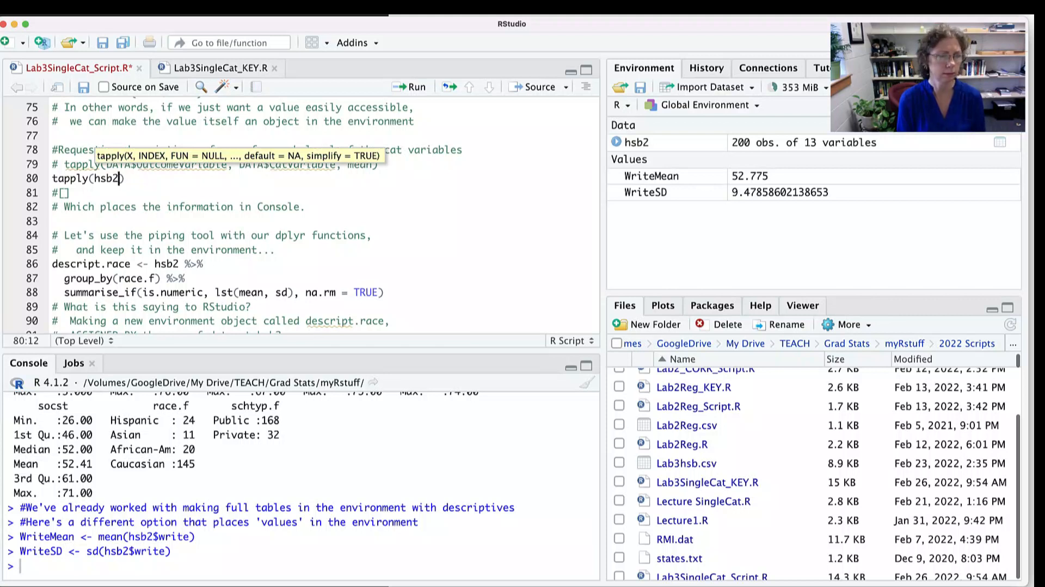
text($)
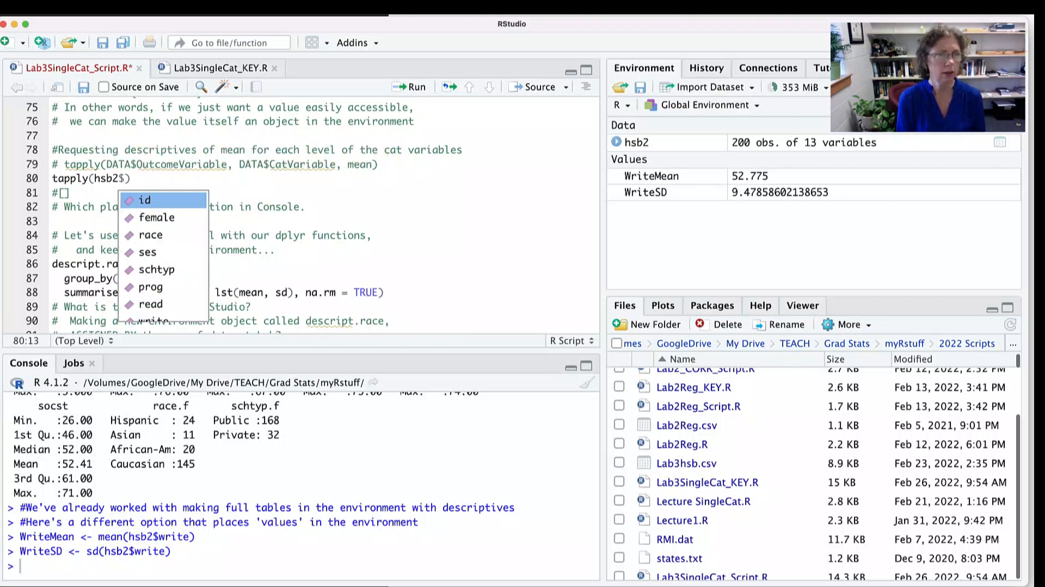
text(write, )
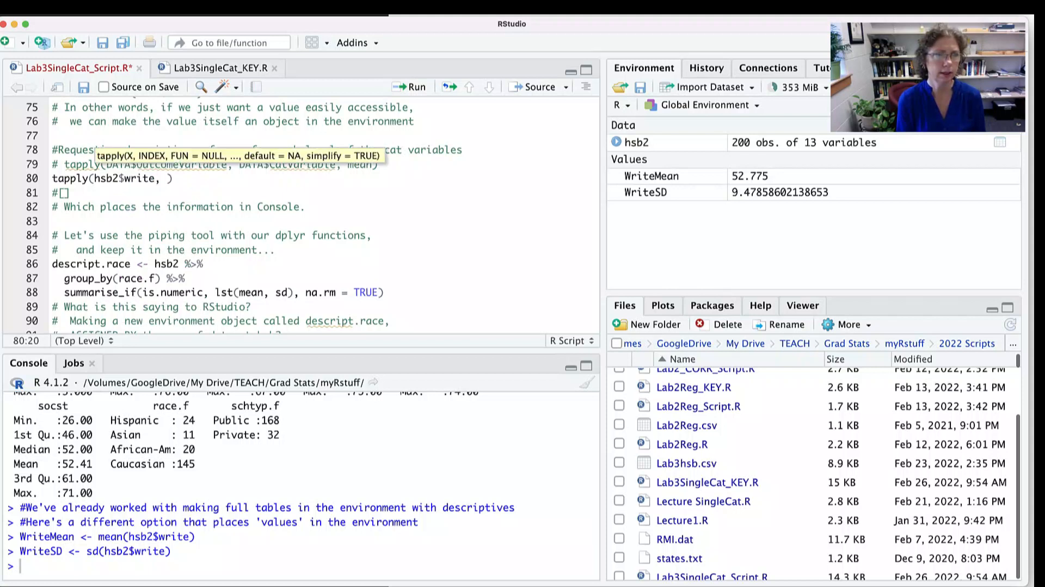
text(hsb)
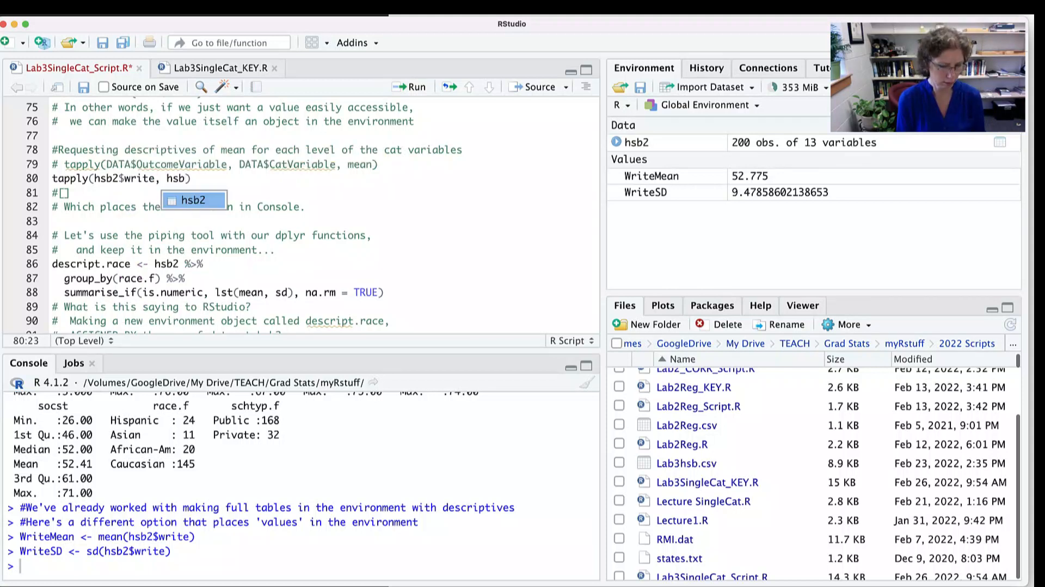
text($)
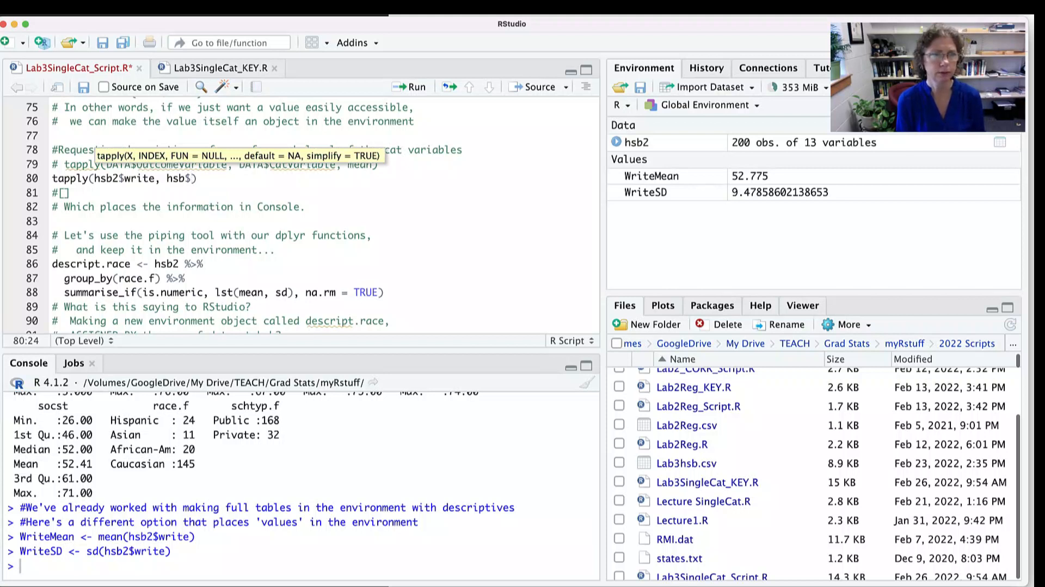
text(race.f, mean)
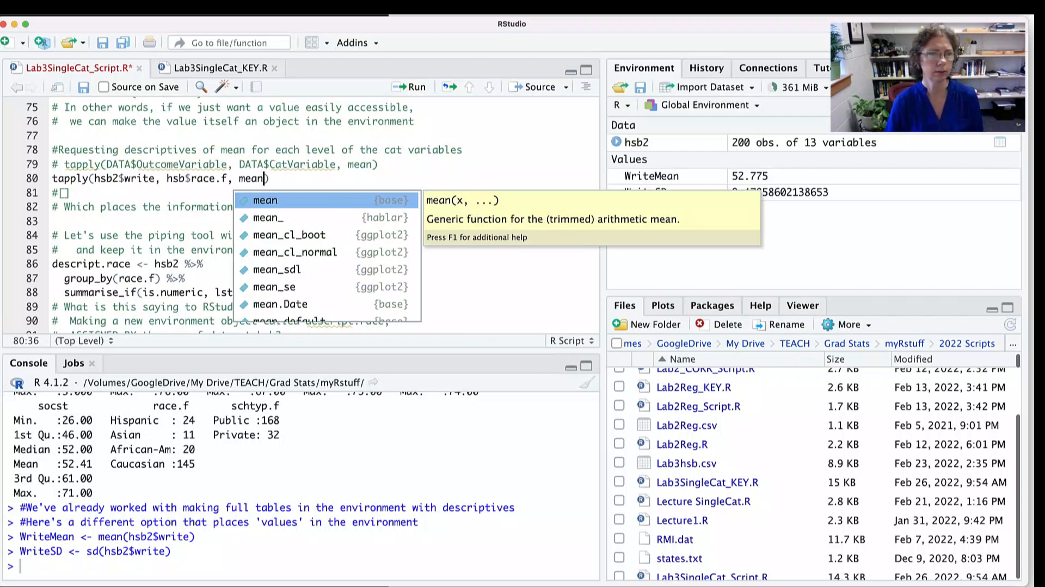
- Complete the tapply call with hsb2$race.f as grouping variable and mean as function, and run the line
click(185, 178)
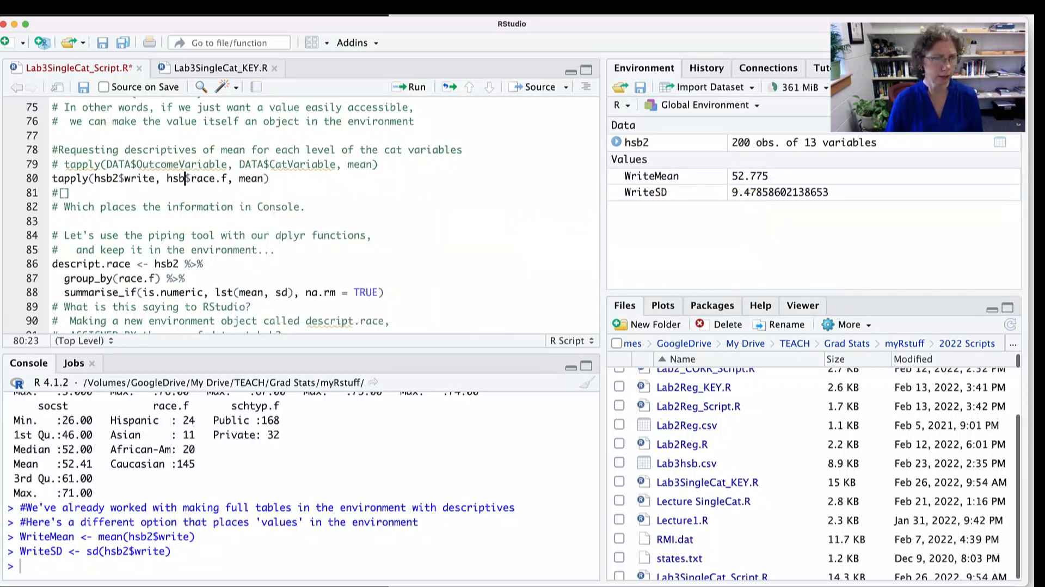
text(2)
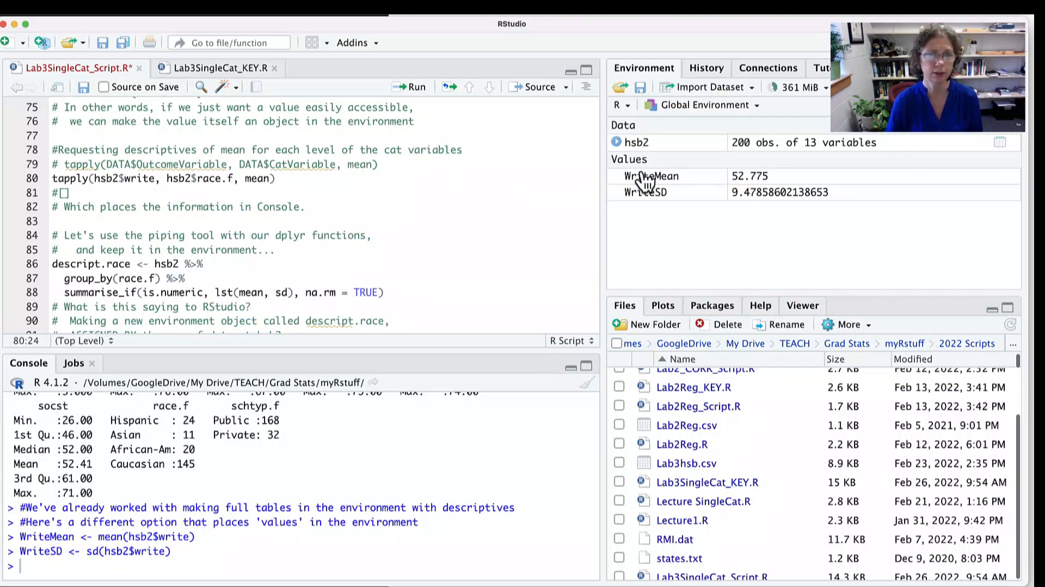
key(End)
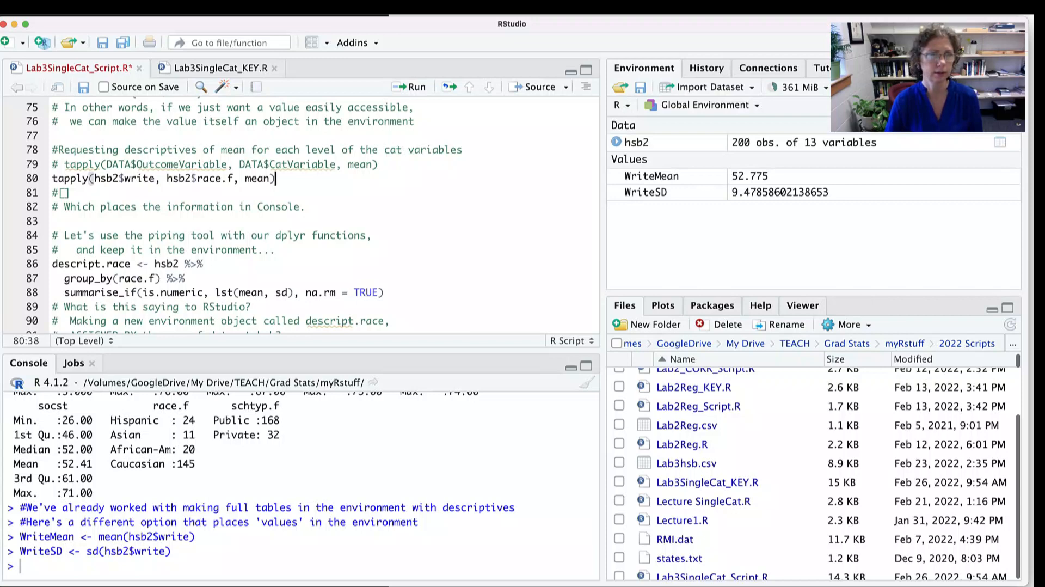
key(super+Return)
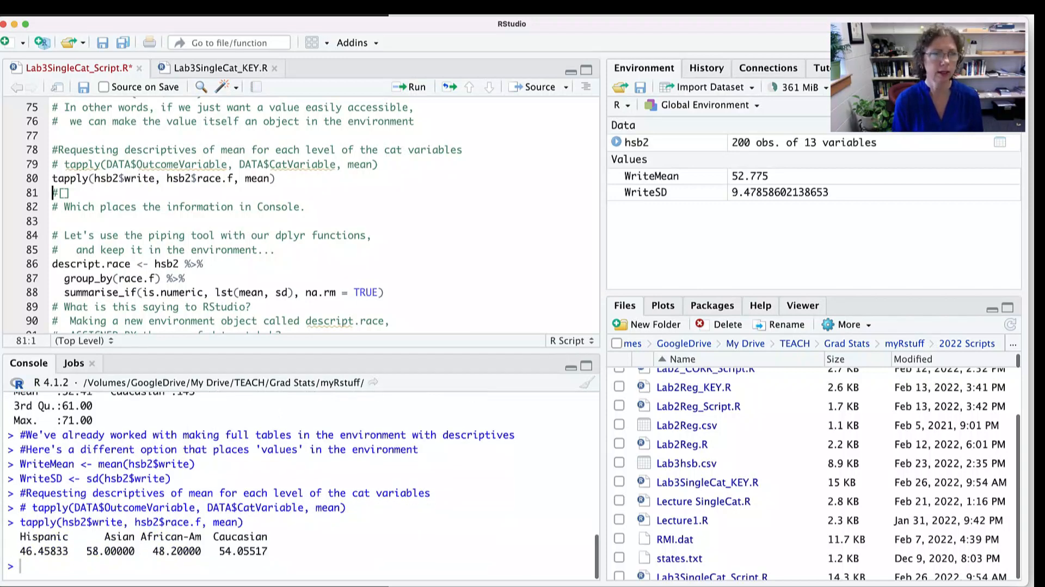
- Copy the race.f tapply line over the placeholder on line 81
scroll(324, 214, right, 1)
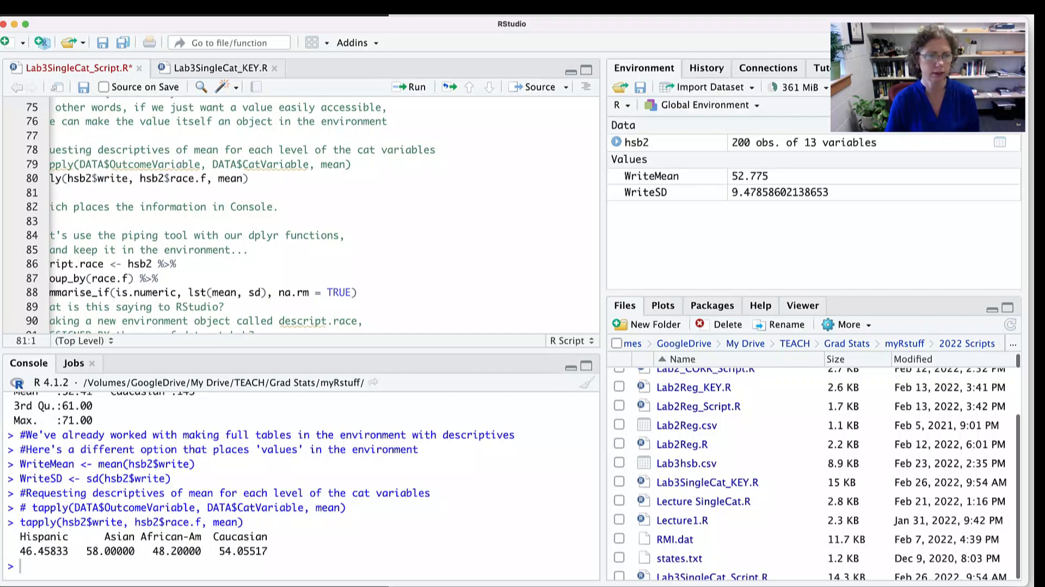
scroll(304, 481, up, 2)
scroll(304, 482, down, 2)
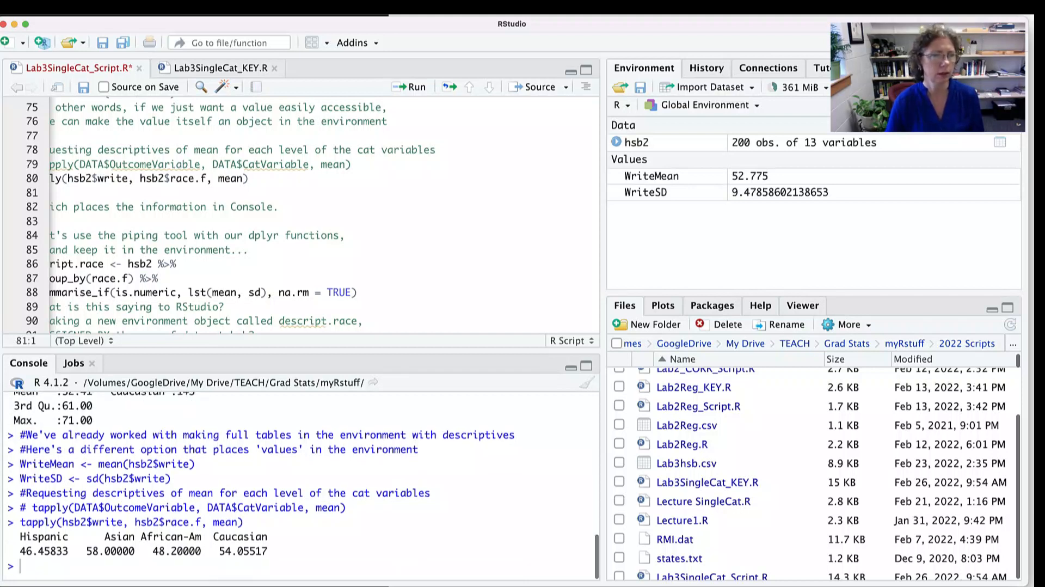
scroll(303, 217, left, 1)
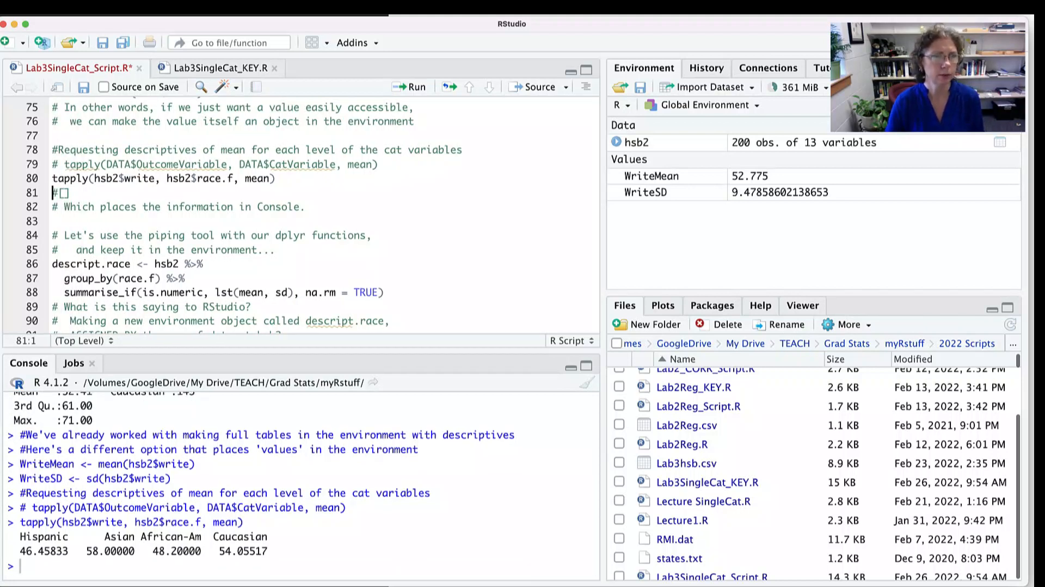
key(Up)
key(shift+End)
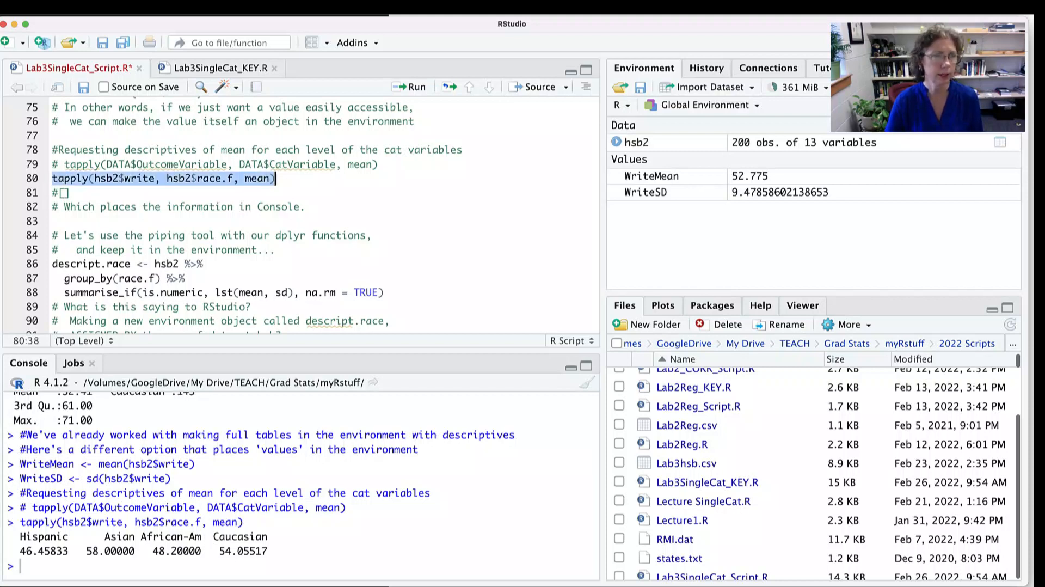
key(Down)
key(shift+Home)
text(tapply(hsb2$write, hsb2$race.f, mean))
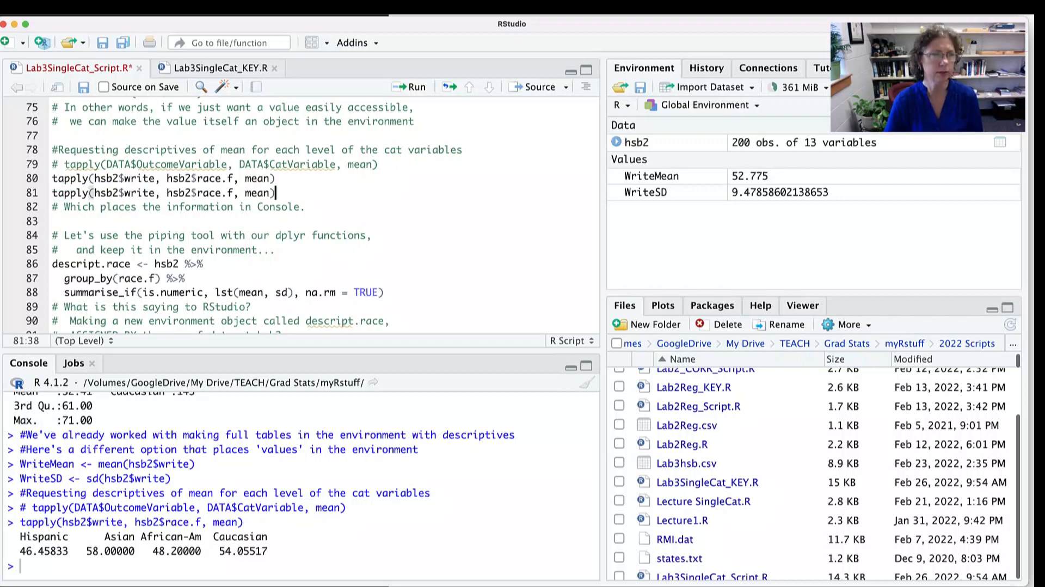
- Change the grouping variable in the copied tapply line to schtyp.f and run it
click(216, 193)
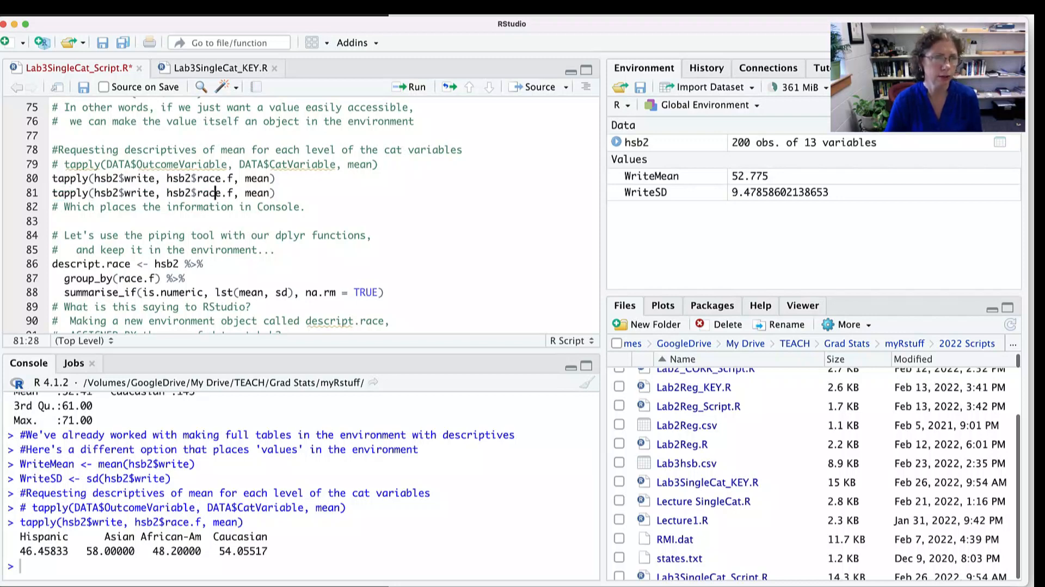
double_click(216, 192)
text(sch)
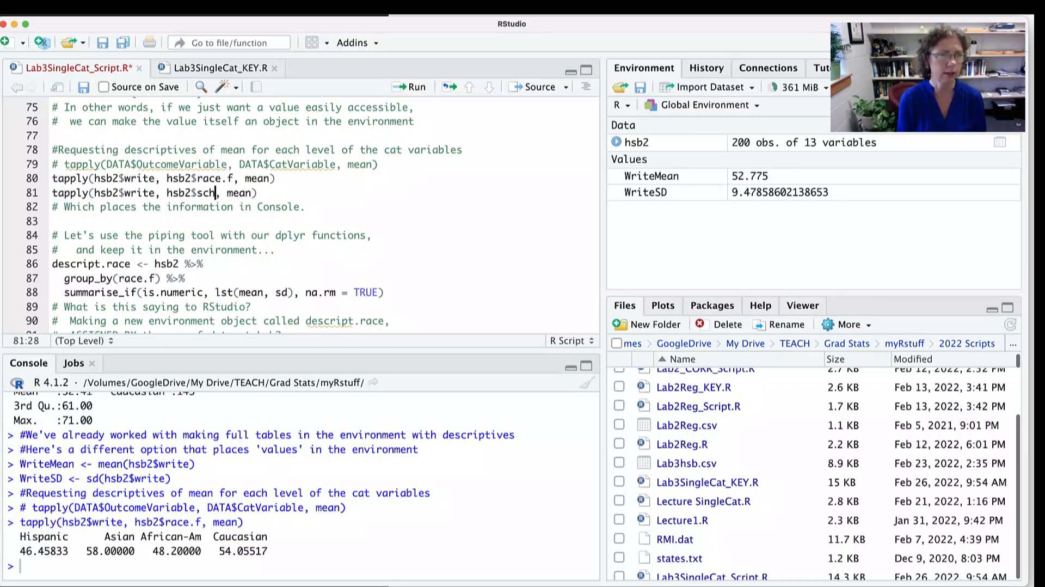
key(Down)
key(Return)
click(288, 193)
key(super+Return)
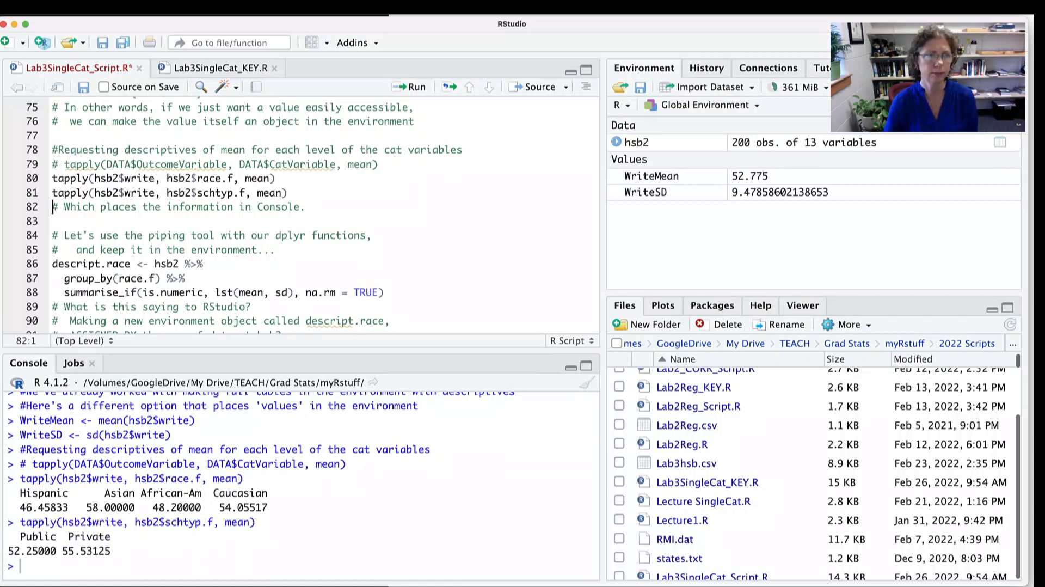
- Run the piped dplyr block that creates descript.race with means and SDs of the numeric variables grouped by race.f
scroll(300, 218, down, 3)
scroll(300, 218, down, 2)
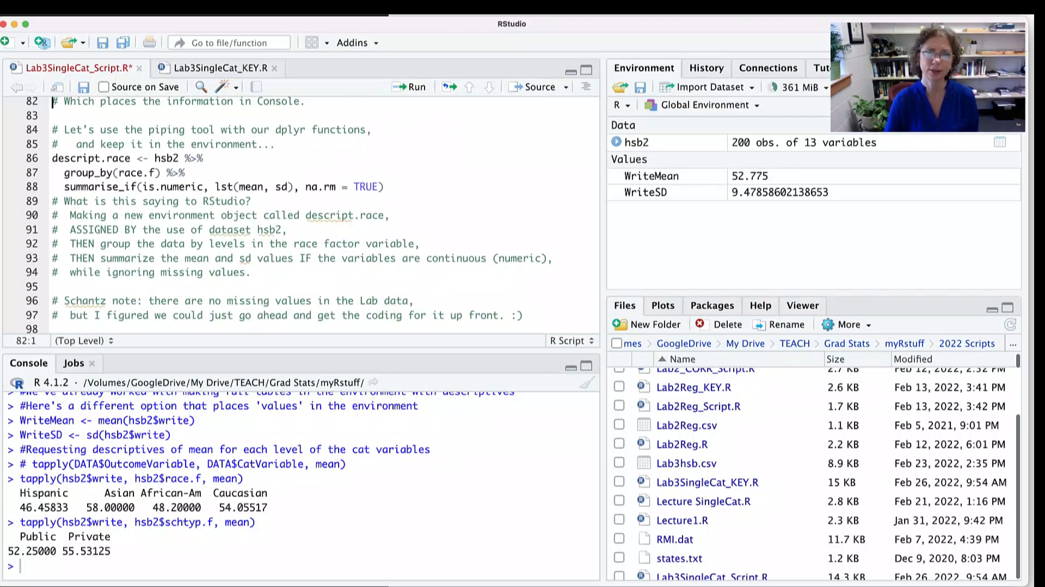
scroll(303, 484, up, 3)
scroll(303, 485, down, 3)
scroll(303, 484, up, 3)
scroll(303, 484, down, 3)
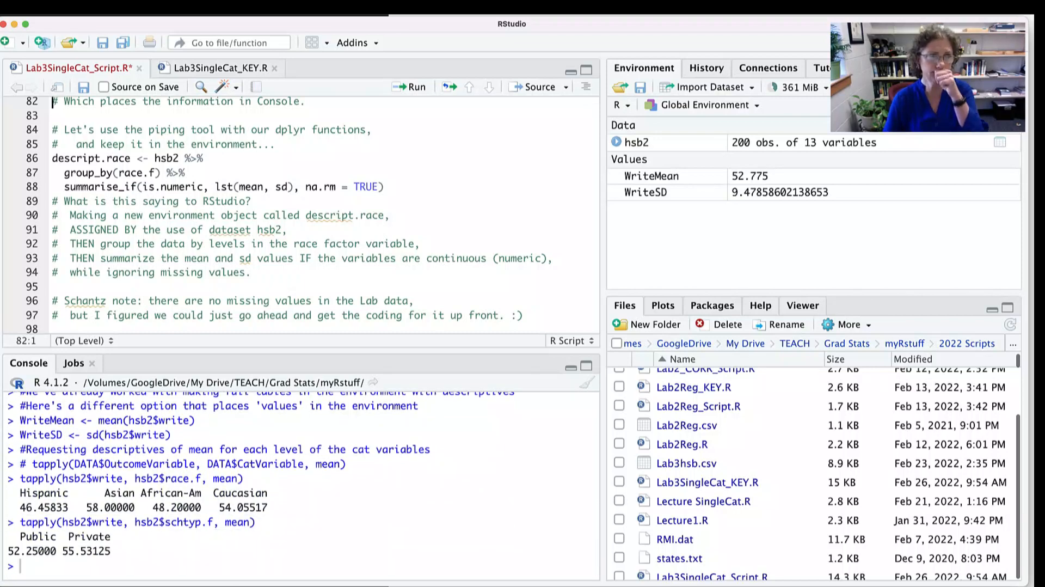
click(210, 158)
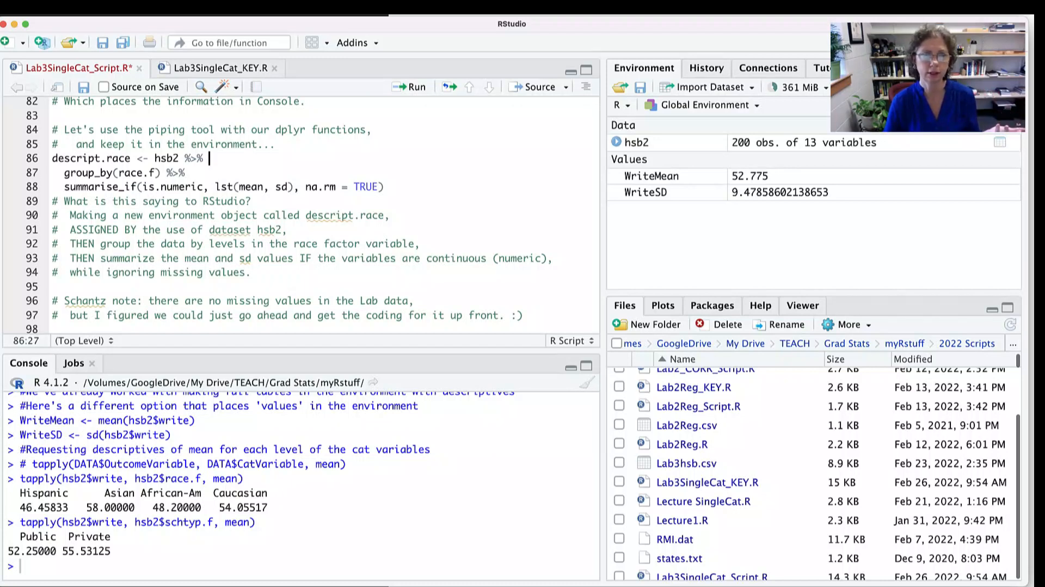
click(385, 187)
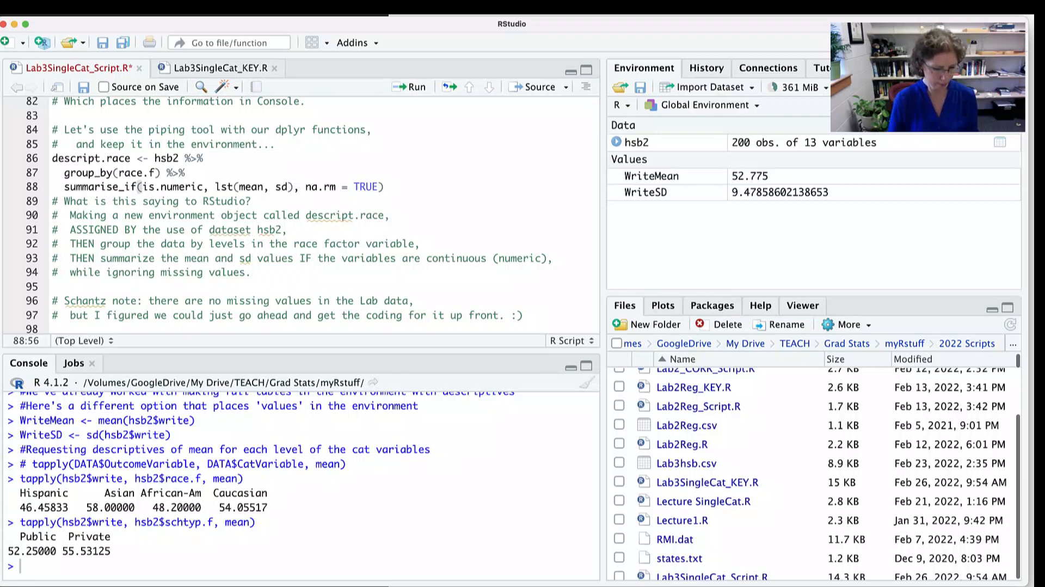
key(super+Return)
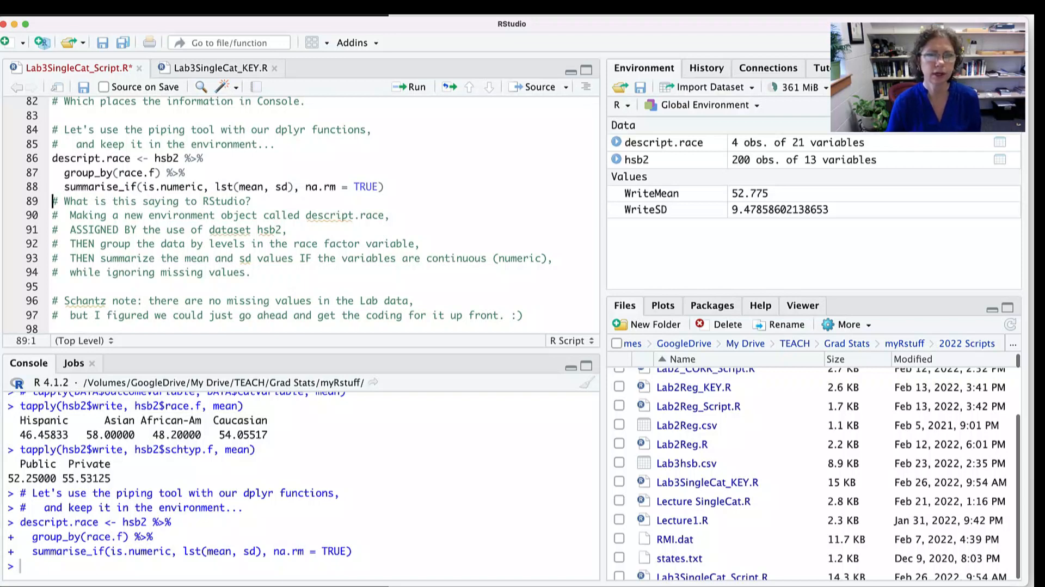
- Open the descript.race table from the environment and view its mean columns across to write_mean
click(653, 142)
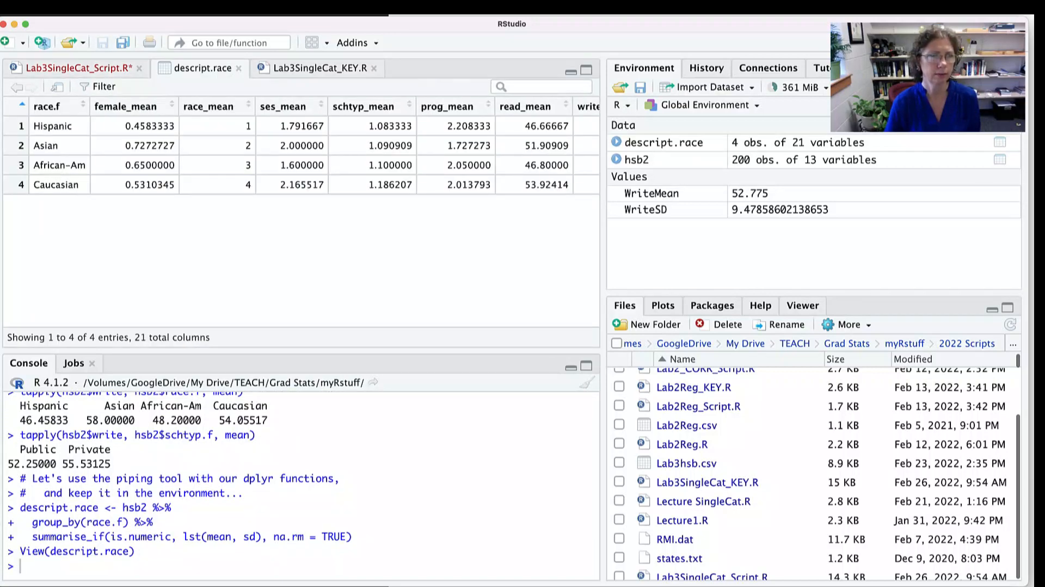
scroll(302, 212, right, 4)
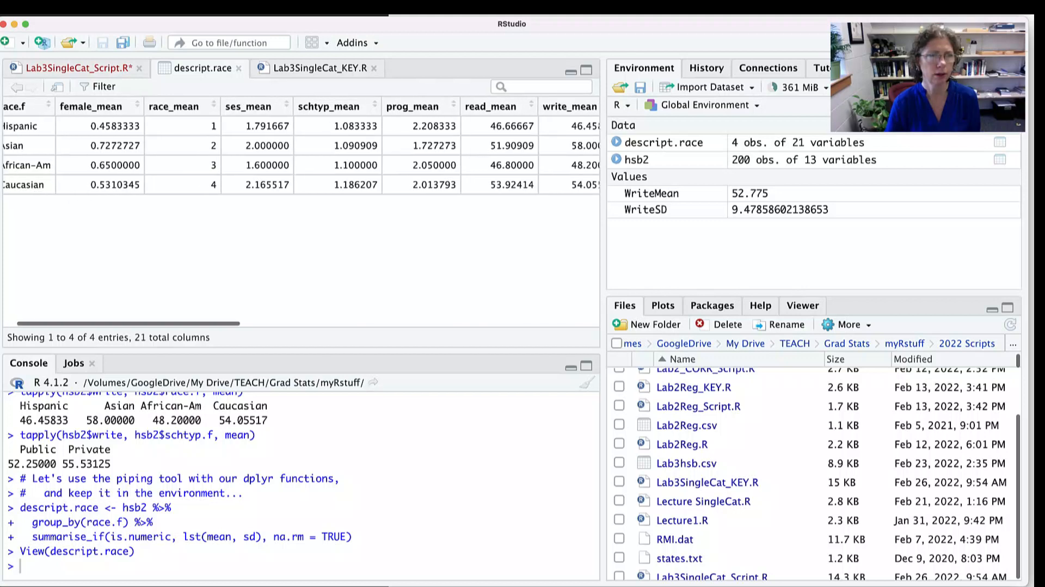
- Examine the remaining mean columns and the standard deviation columns of the descript.race table through socst_sd
scroll(302, 212, right, 10)
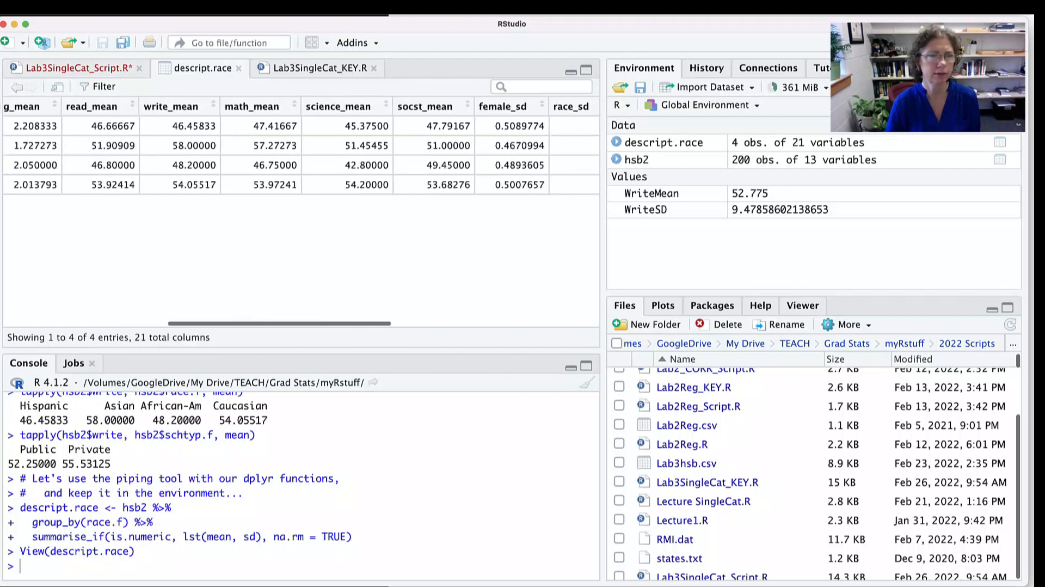
scroll(302, 212, right, 10)
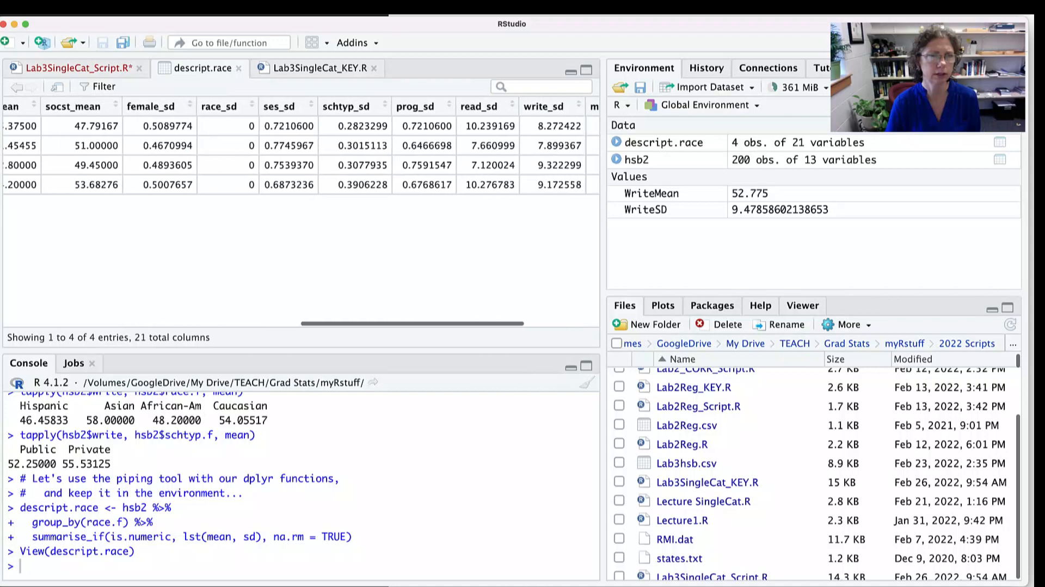
scroll(302, 212, left, 15)
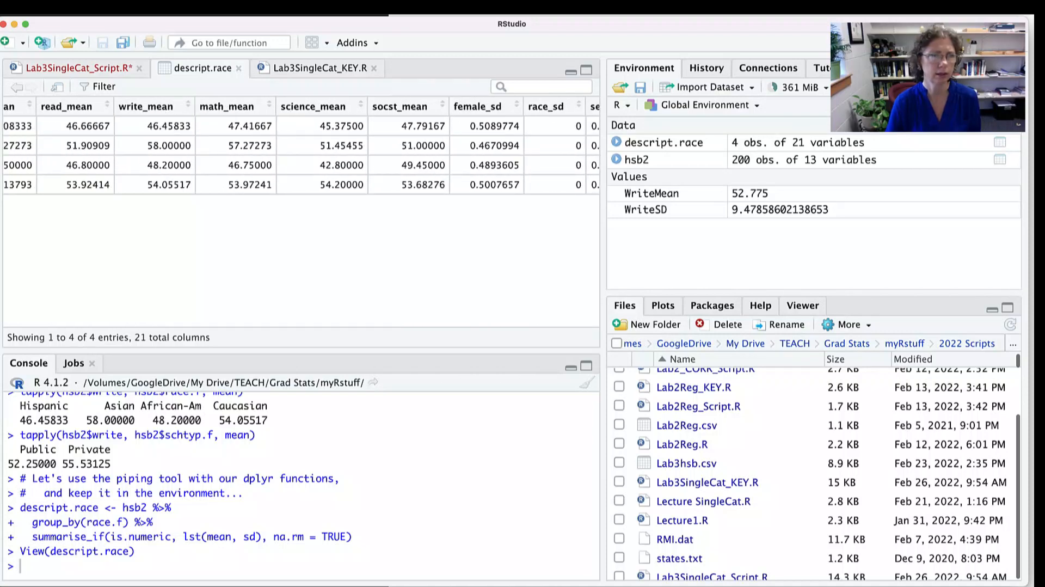
scroll(301, 163, right, 14)
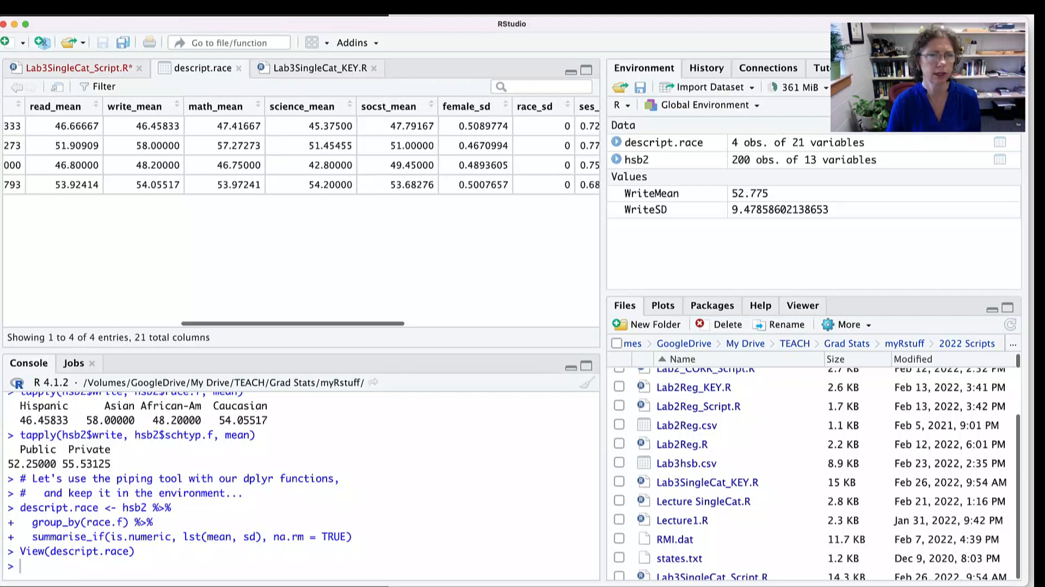
scroll(370, 117, right, 3)
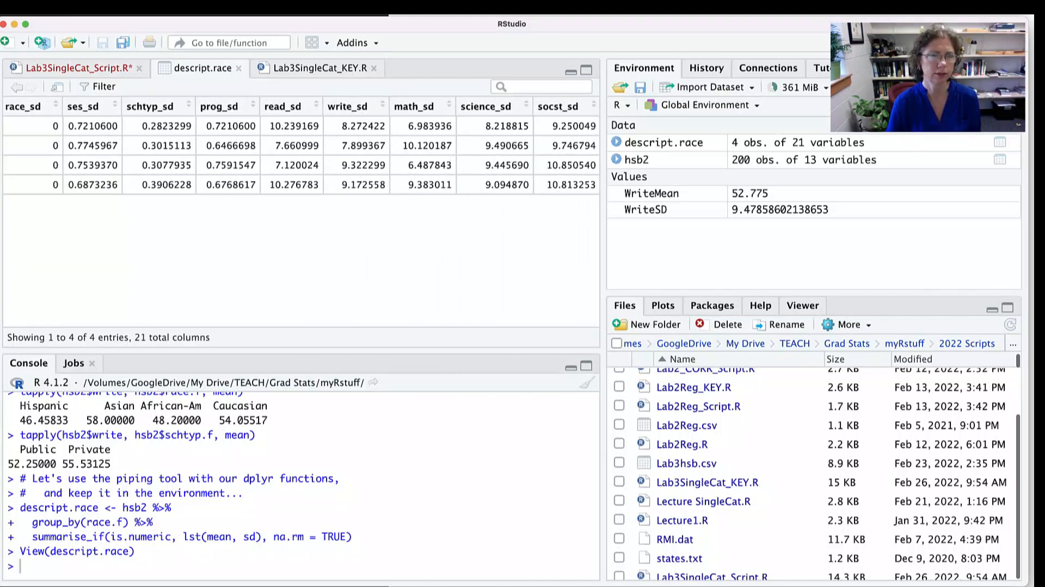
scroll(300, 153, left, 15)
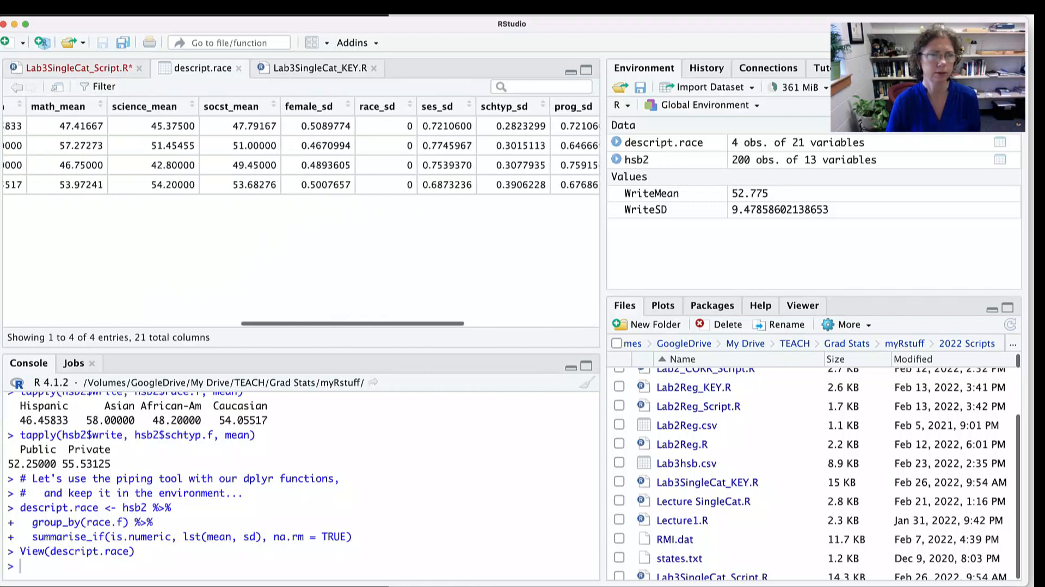
- Return to the Lab3SingleCat_Script.R script and review the na.rm = TRUE argument and the note about missing values
click(79, 68)
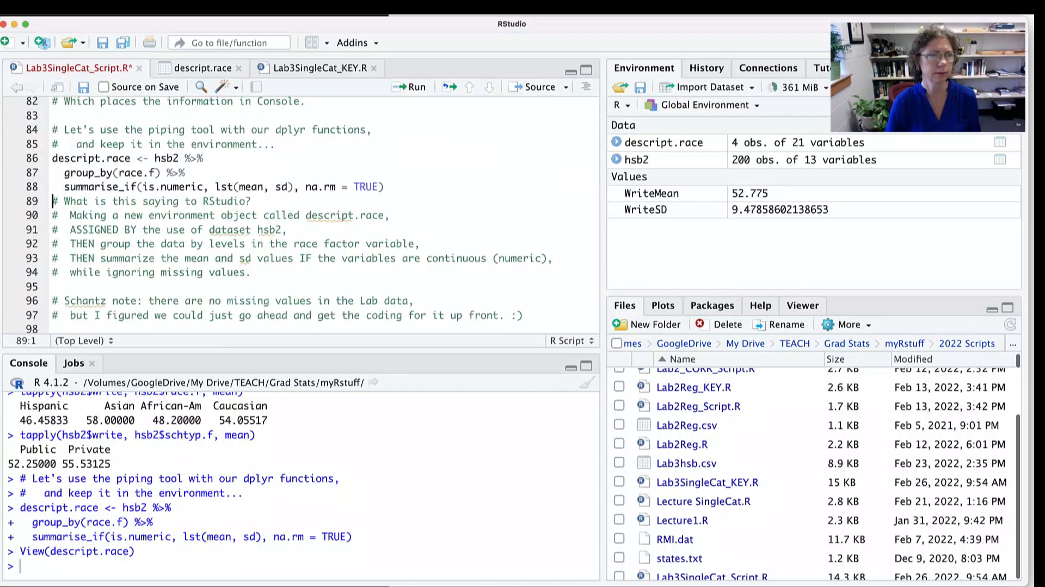
scroll(301, 215, down, 2)
scroll(301, 215, down, 2)
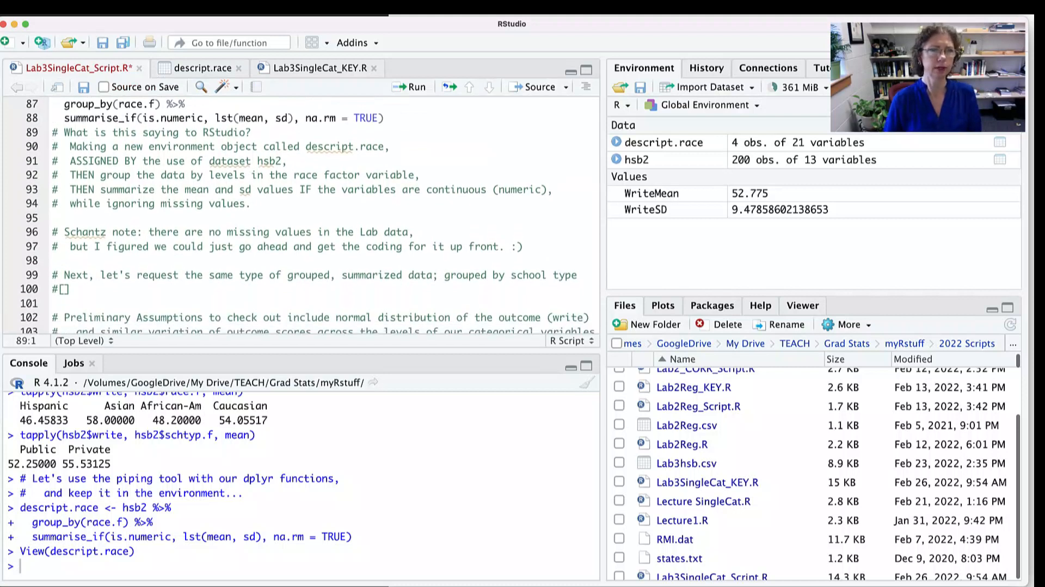
drag(300, 117, 385, 117)
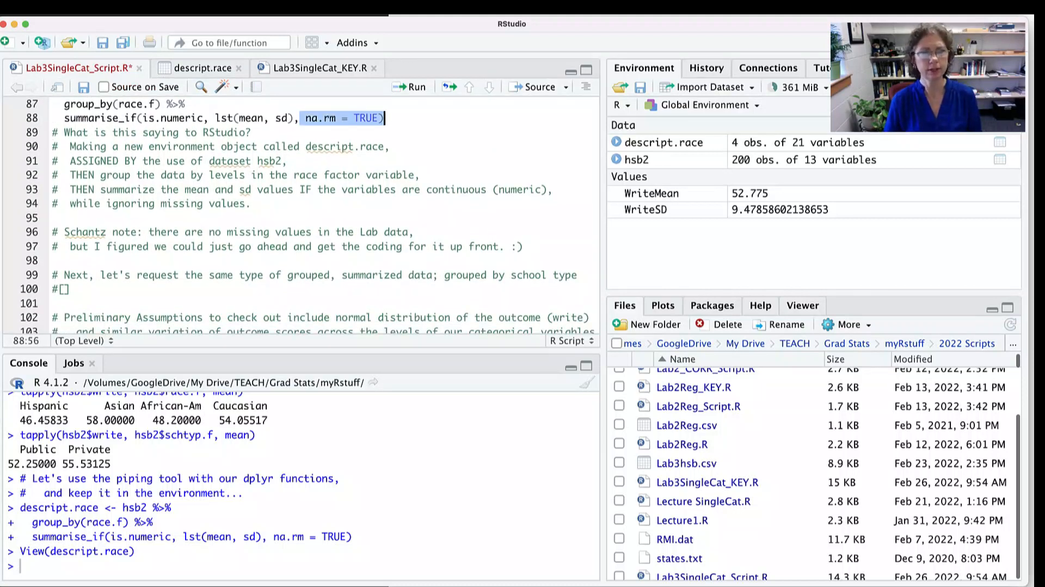
drag(197, 232, 355, 231)
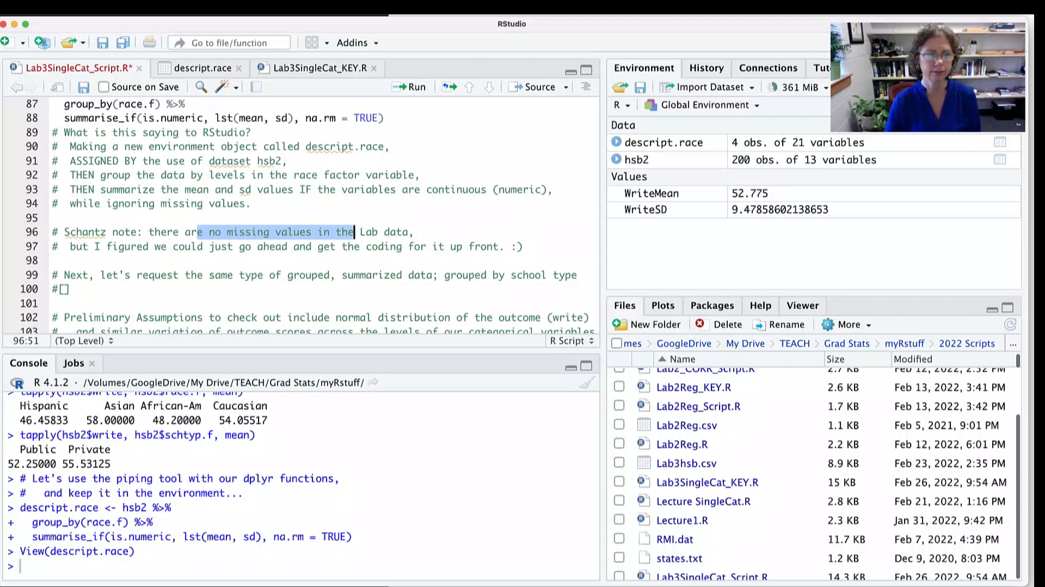
scroll(355, 231, down, 2)
scroll(354, 232, up, 3)
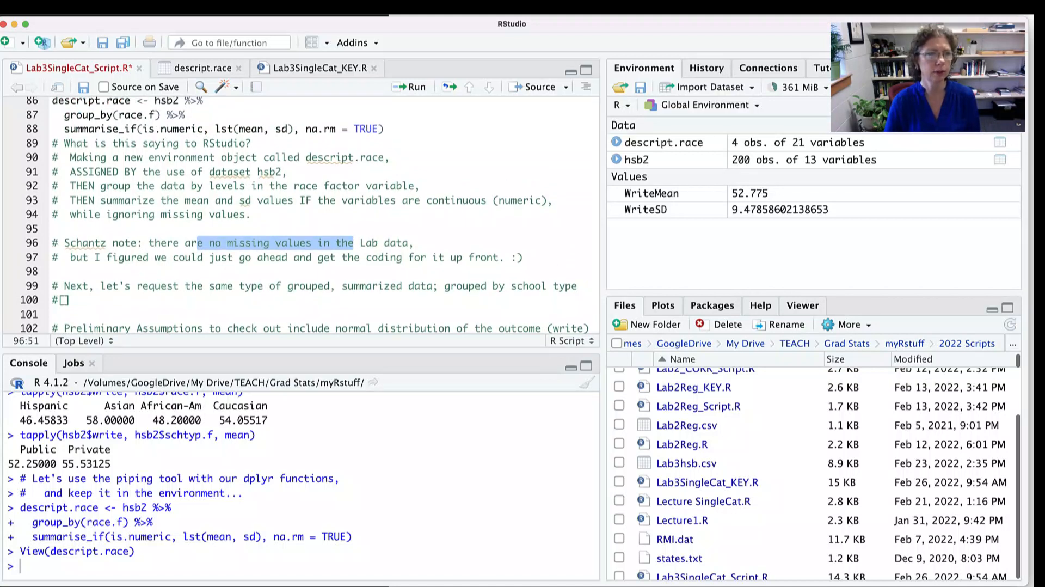
- Copy the three-line descript.race dplyr block over the placeholder on line 100
scroll(305, 215, up, 3)
drag(384, 205, 53, 177)
key(super+c)
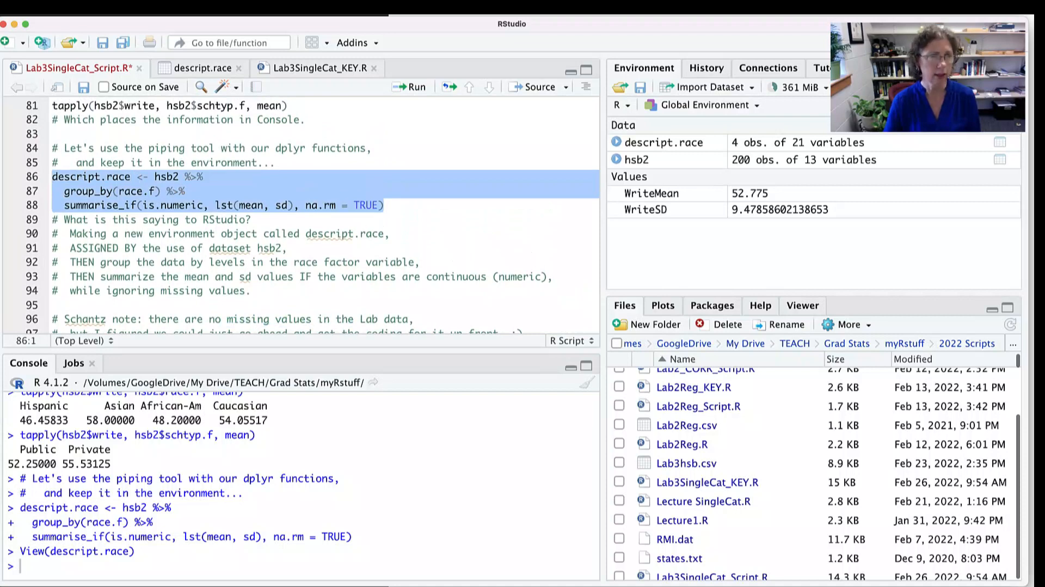
scroll(304, 216, down, 3)
click(64, 251)
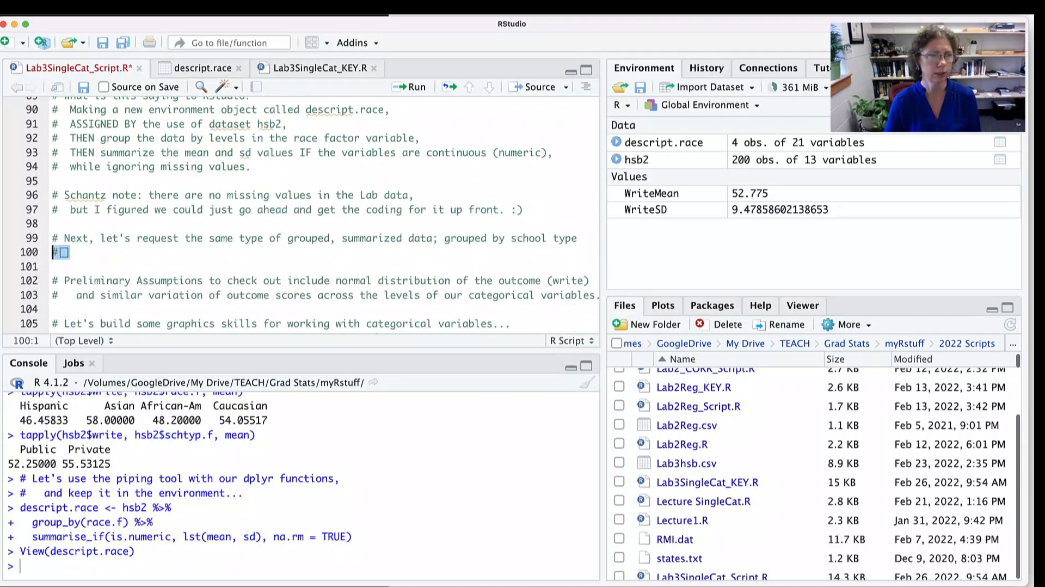
key(BackSpace)
key(super+v)
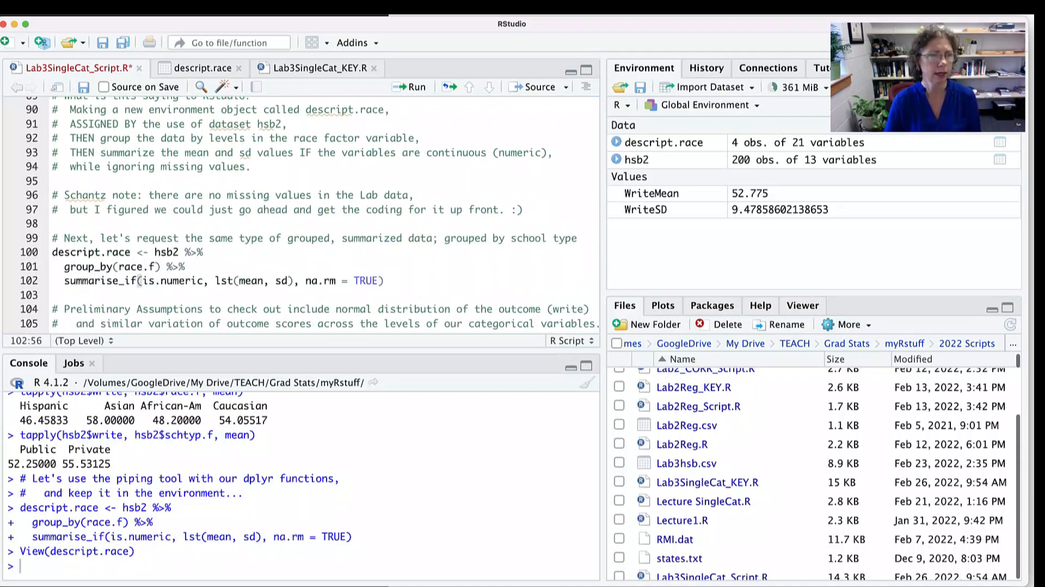
- Rename the object created by the copied block on line 100 to descript.sch
click(119, 252)
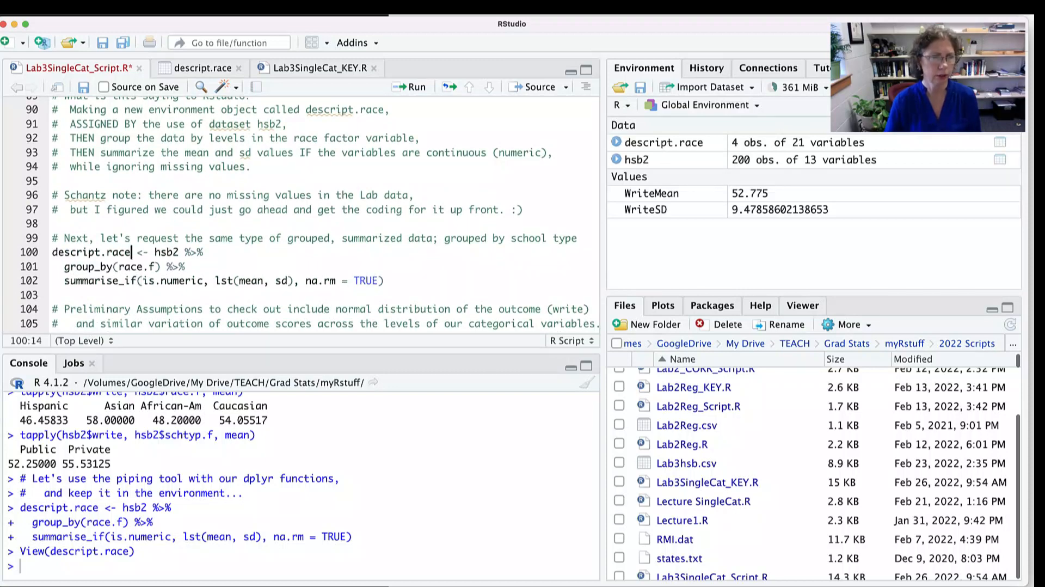
key(Delete)
key(Delete)
key(BackSpace)
key(BackSpace)
text(s)
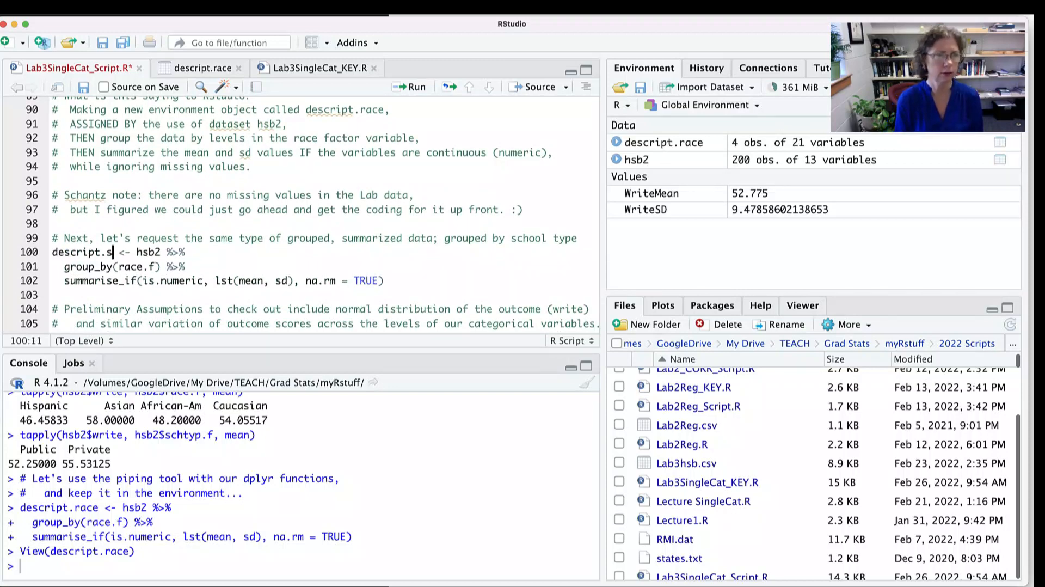
text(cht)
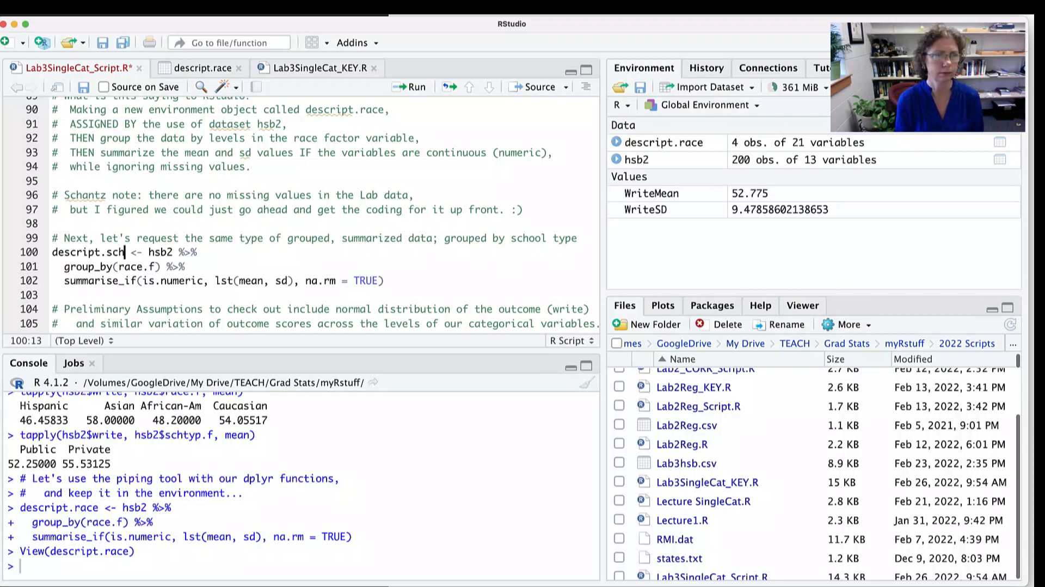
text(y)
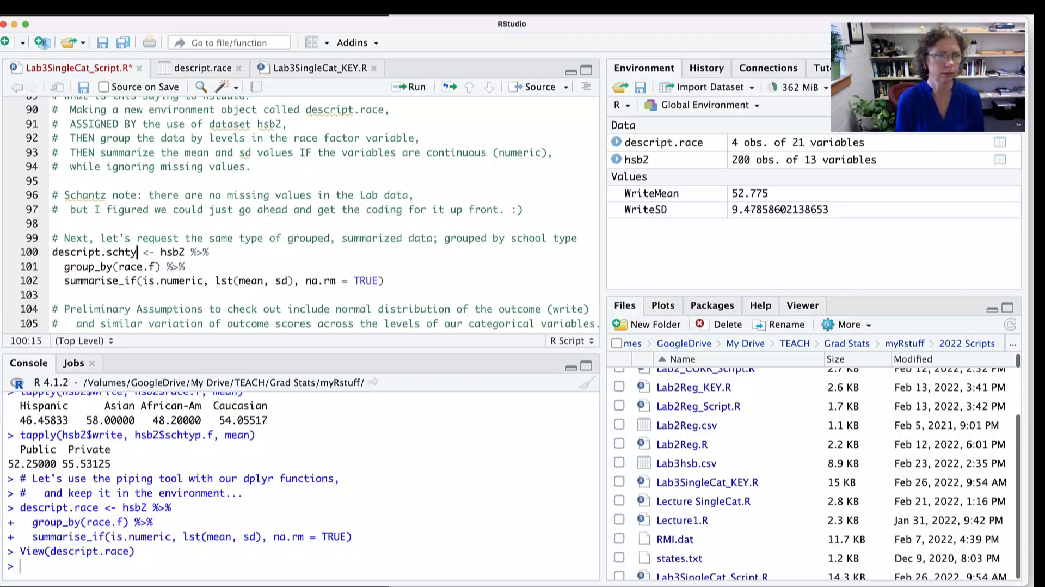
key(BackSpace)
key(BackSpace)
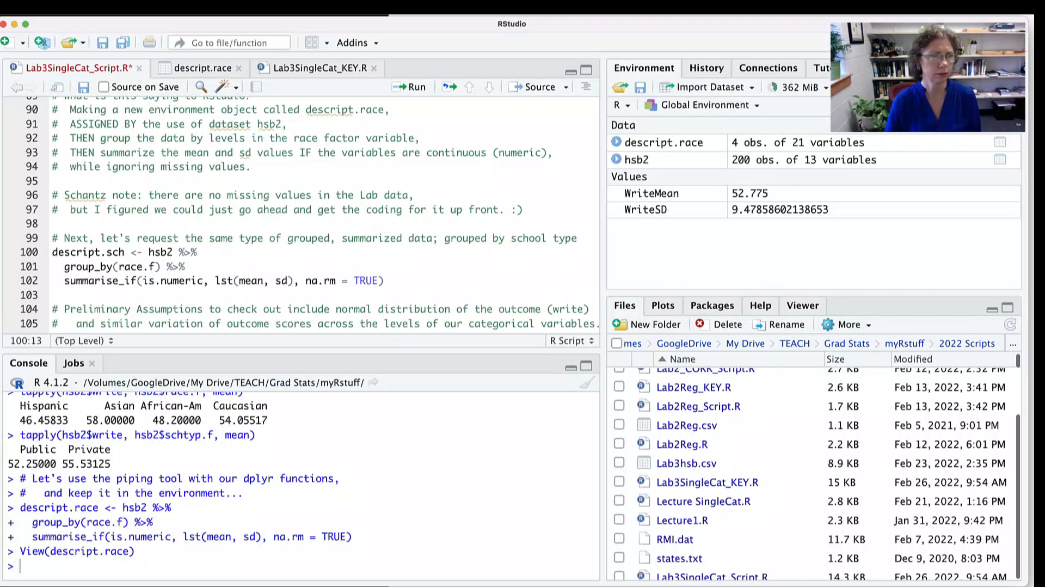
- Change the grouping variable in the descript.sch block to schtyp.f and run the block
double_click(131, 266)
text(sch)
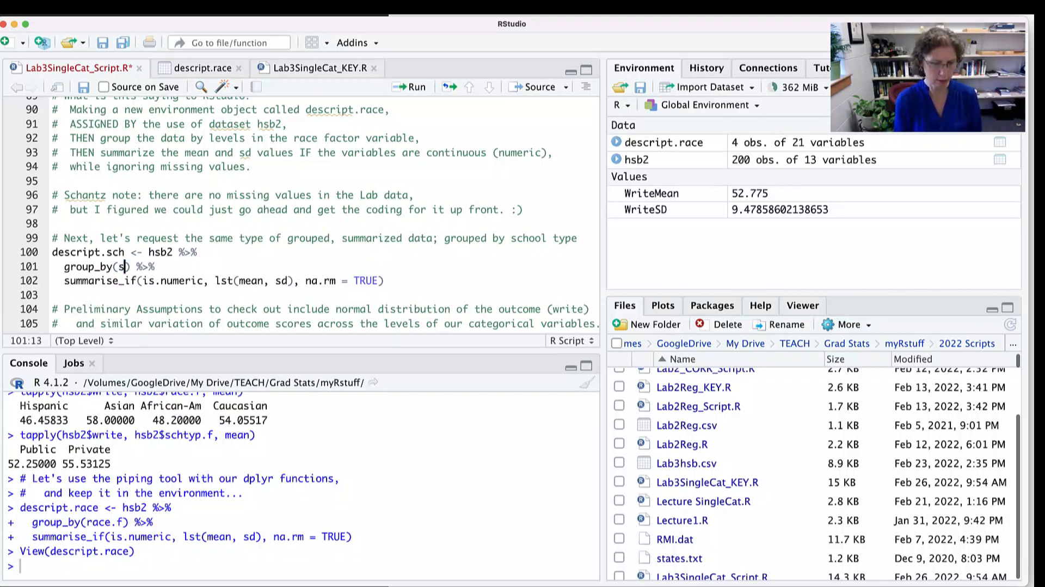
key(Down)
key(Return)
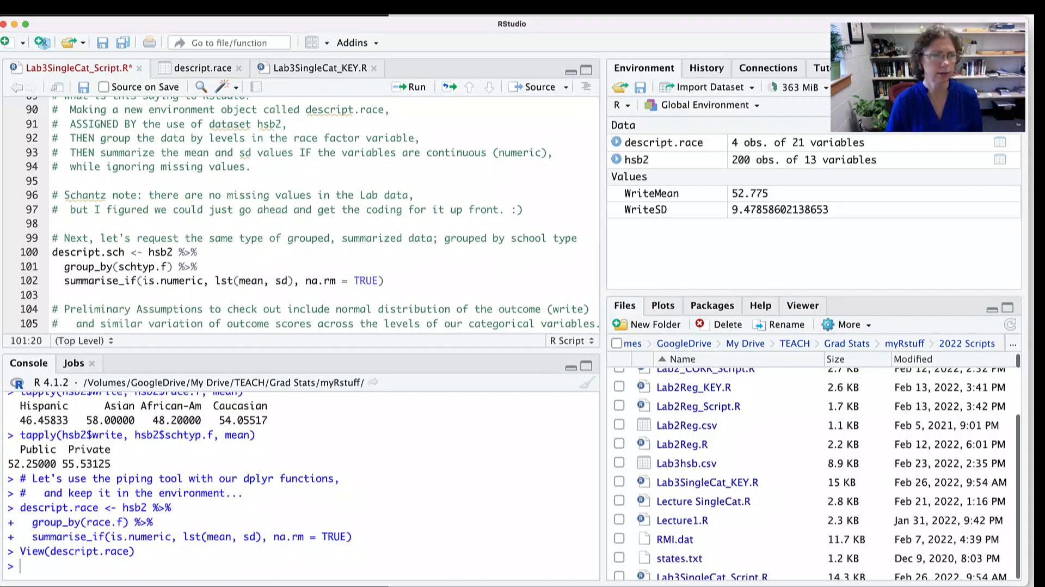
click(385, 281)
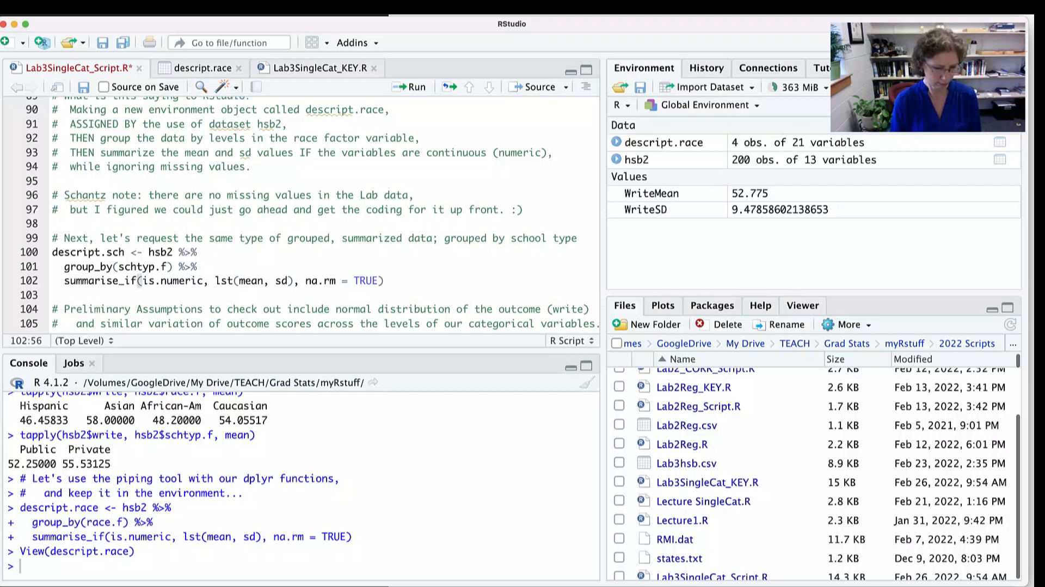
key(super+Return)
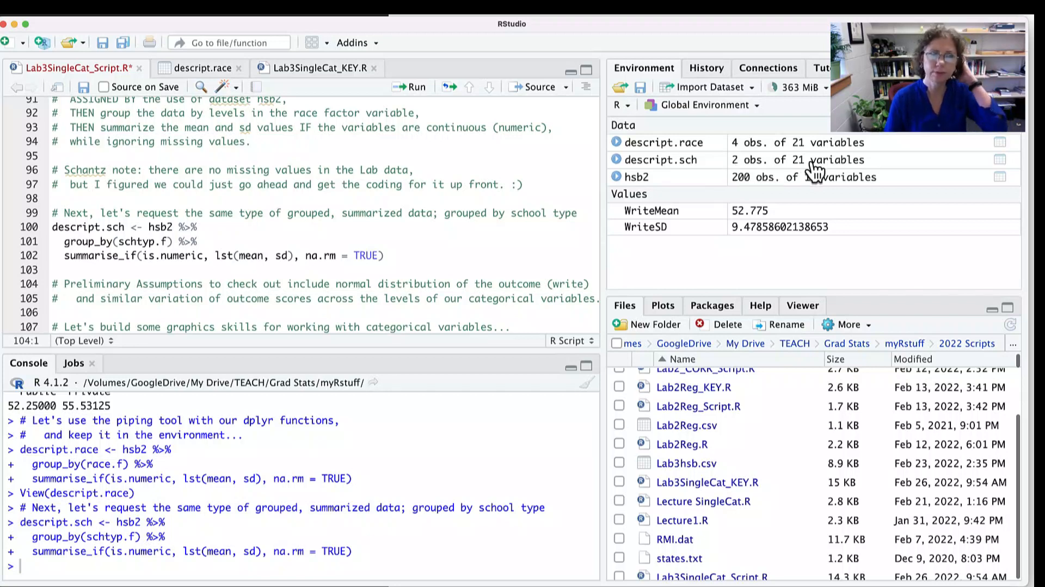
- Make the script pane slightly taller and review the ggplot histogram template on line 109
scroll(305, 215, down, 5)
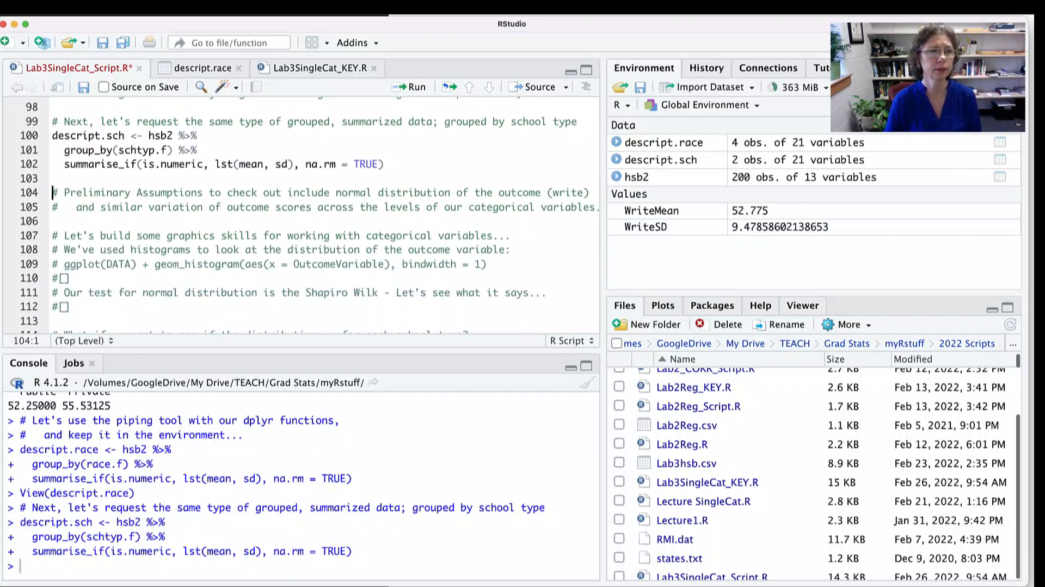
drag(302, 350, 302, 362)
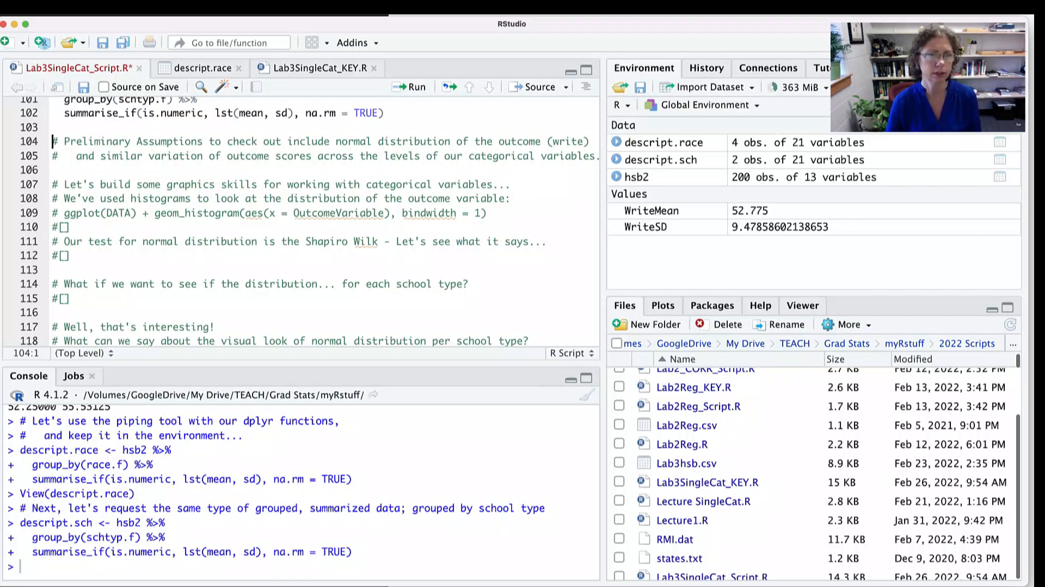
scroll(307, 221, down, 2)
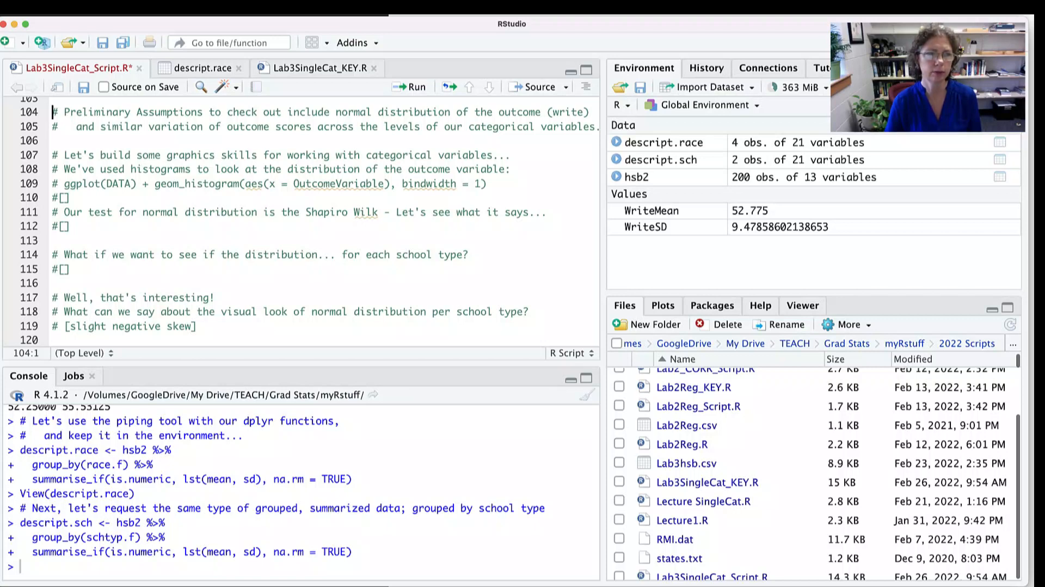
drag(88, 184, 439, 184)
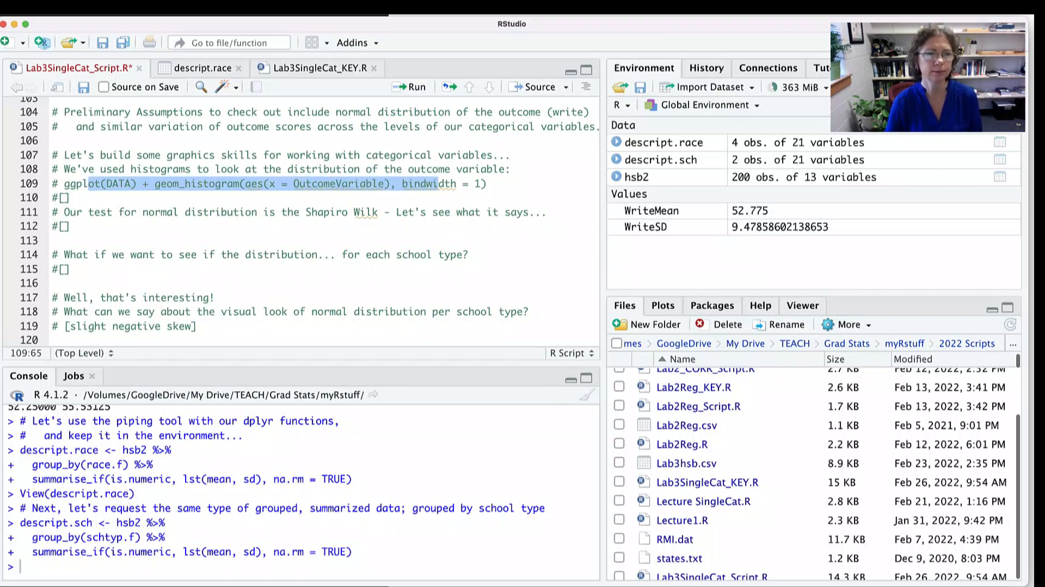
- Replace the placeholder on line 110 with the call ggplot(hsb2)
key(Down)
key(BackSpace)
key(BackSpace)
text(ggplot(hsb)
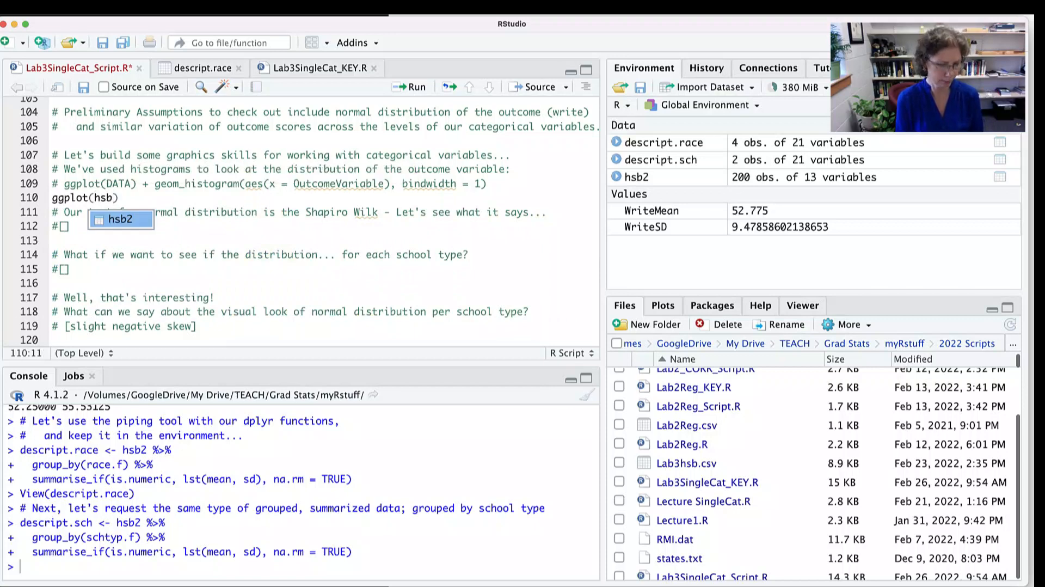
text(2))
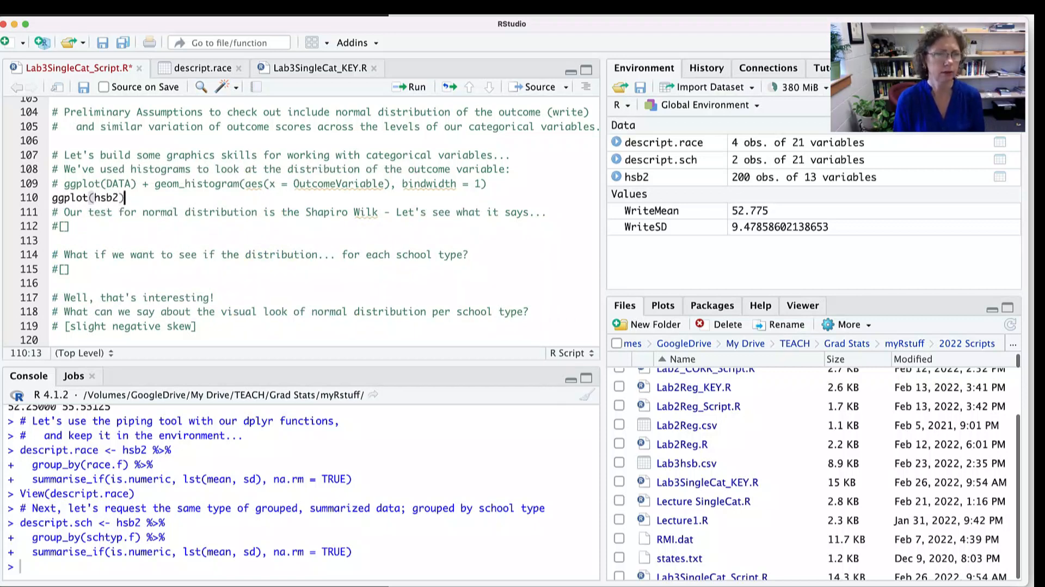
text( + )
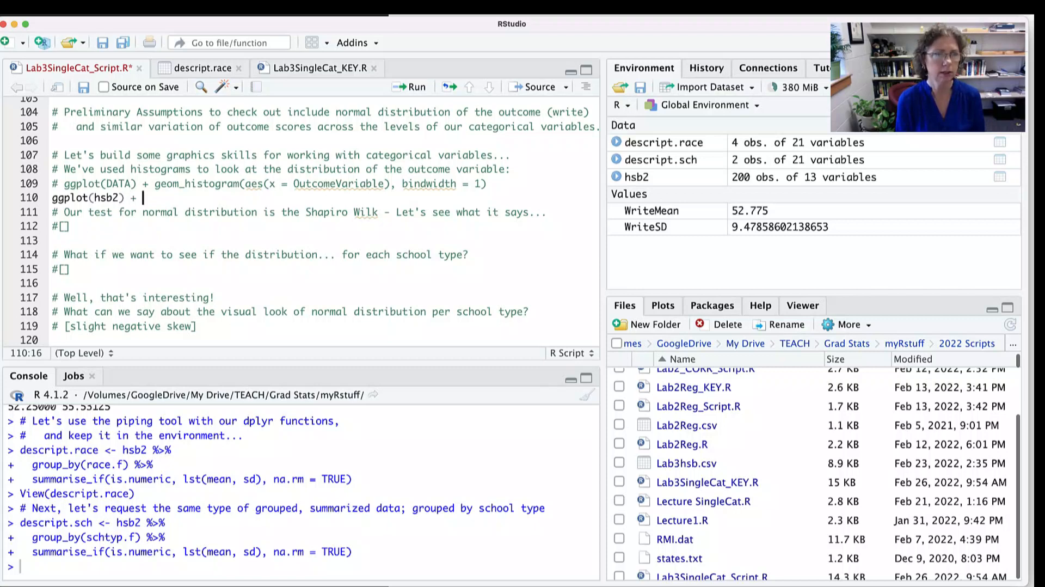
text(geom_h)
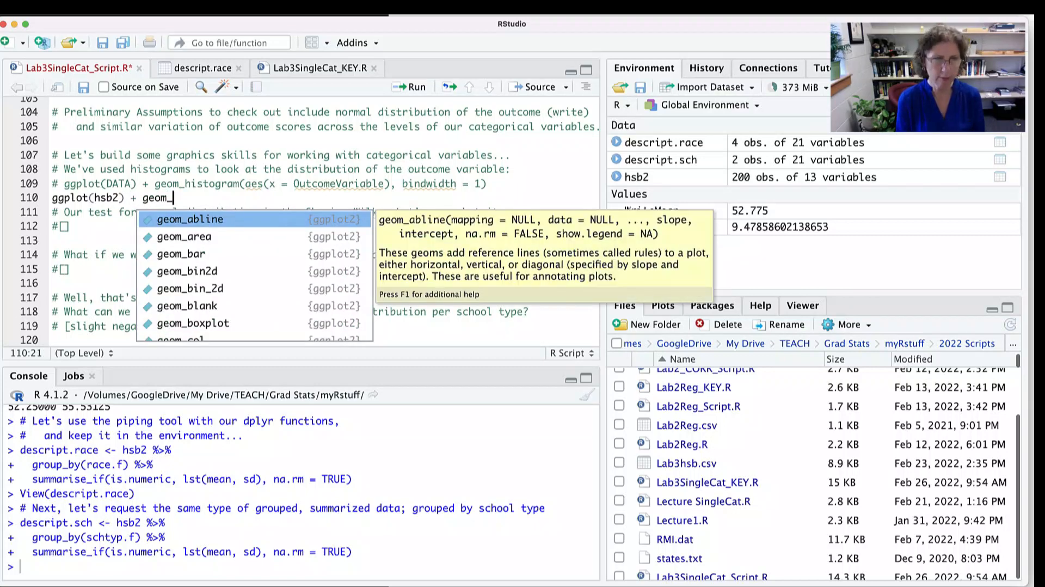
- Append a geom_histogram layer with an aes mapping for x to the ggplot(hsb2) call on line 110
key(Down)
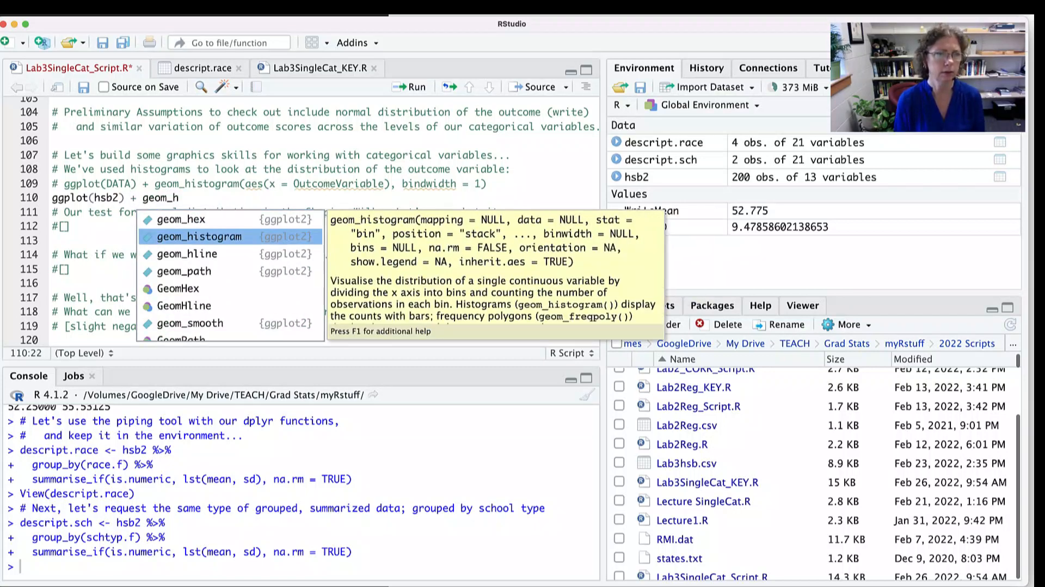
key(Return)
text(aes)
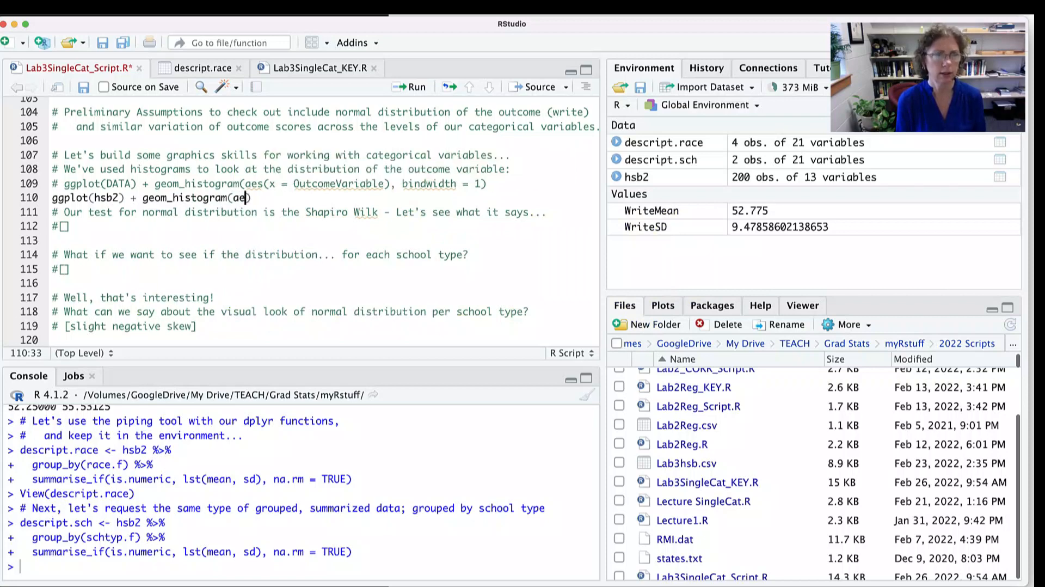
text((x)
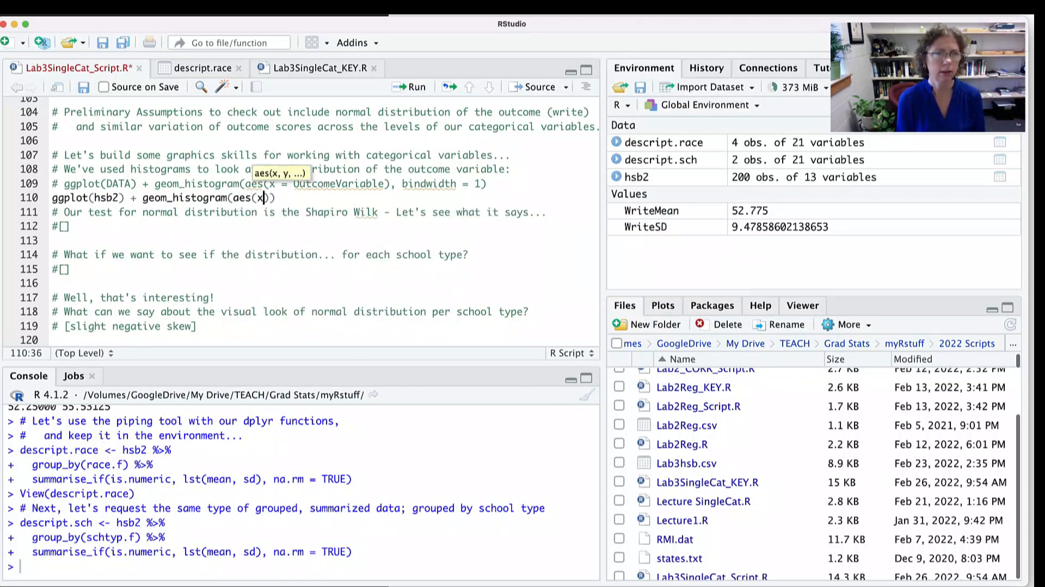
text( = )
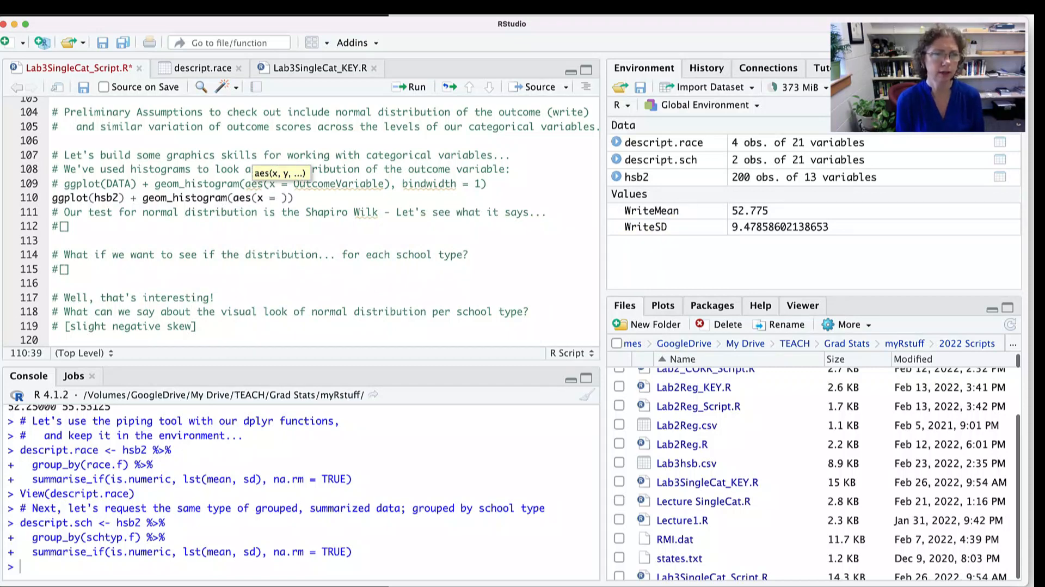
text(race)
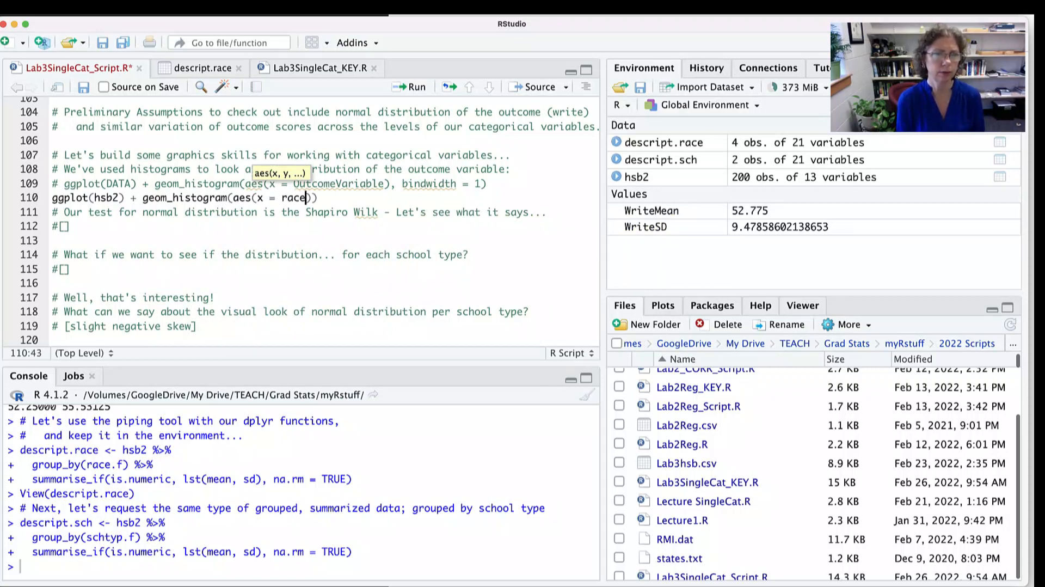
- Map the histogram's x aesthetic to the write variable on line 110
key(BackSpace)
key(BackSpace)
key(BackSpace)
key(BackSpace)
text(wr)
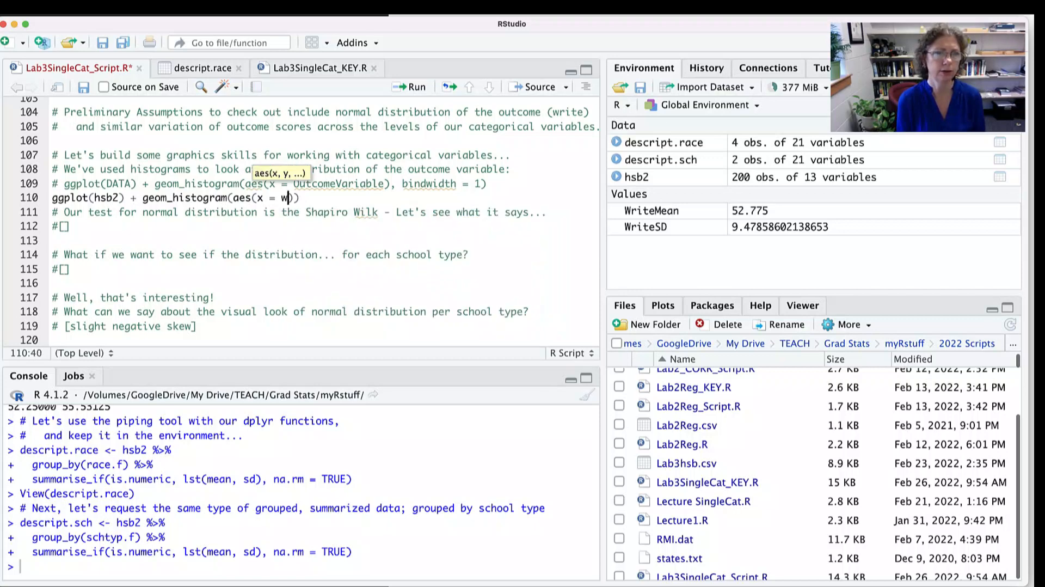
text(ite)
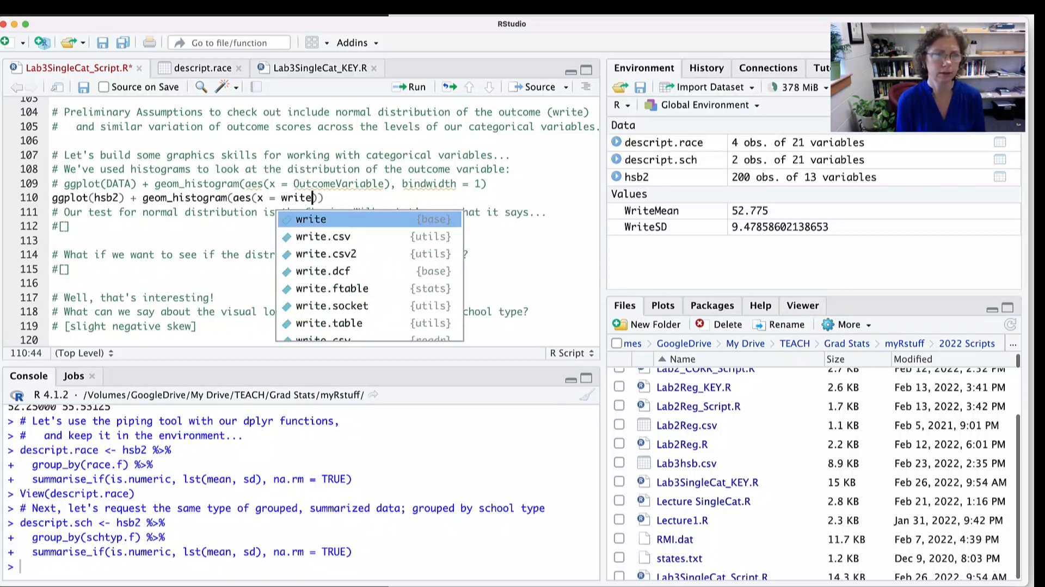
- Add binwidth = 1 to the geom_histogram call on line 110 and run the code through that line
key(Right)
text(, bin)
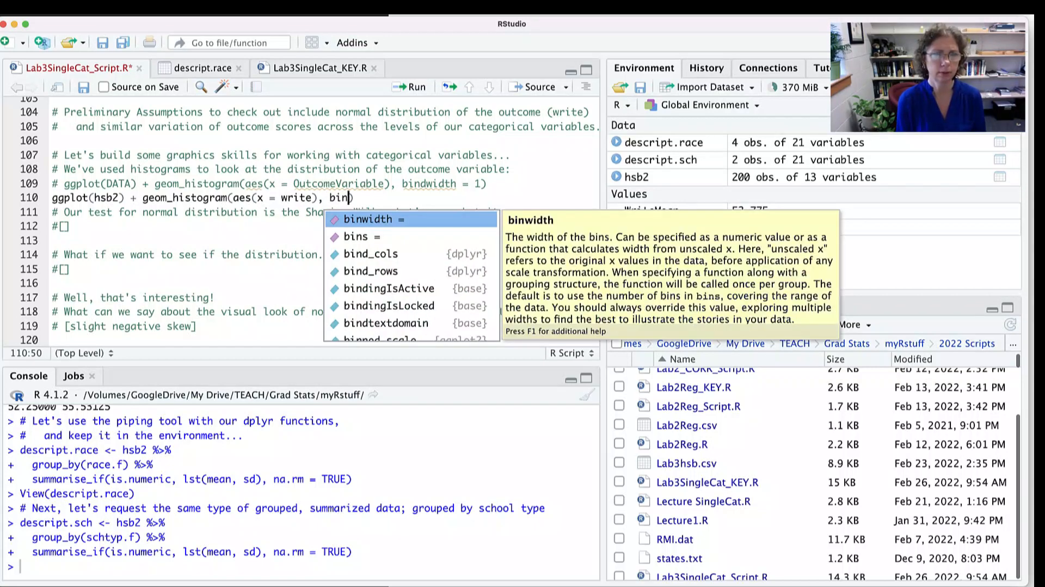
key(Return)
text(1)
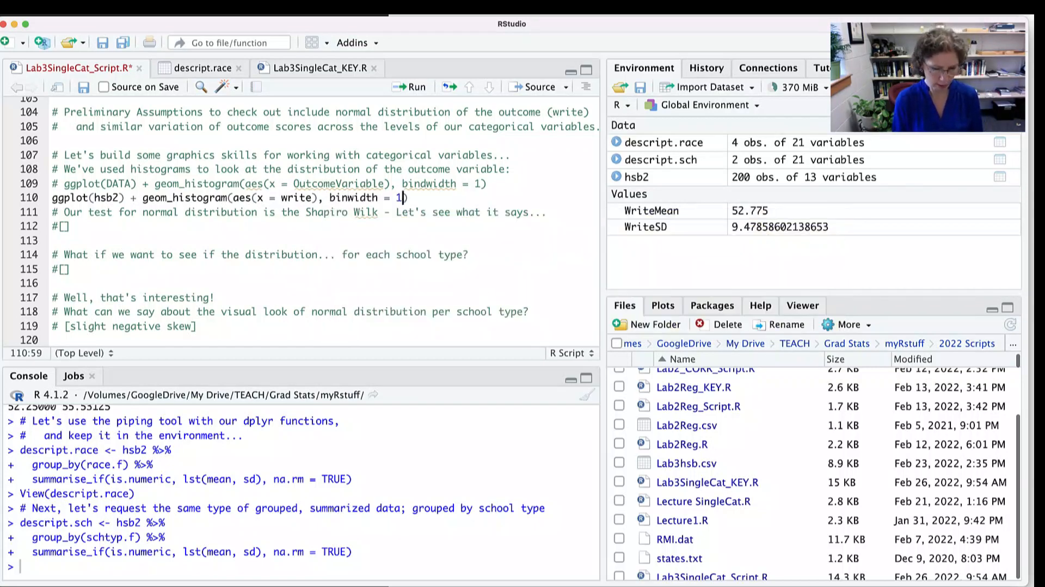
key(super+Return)
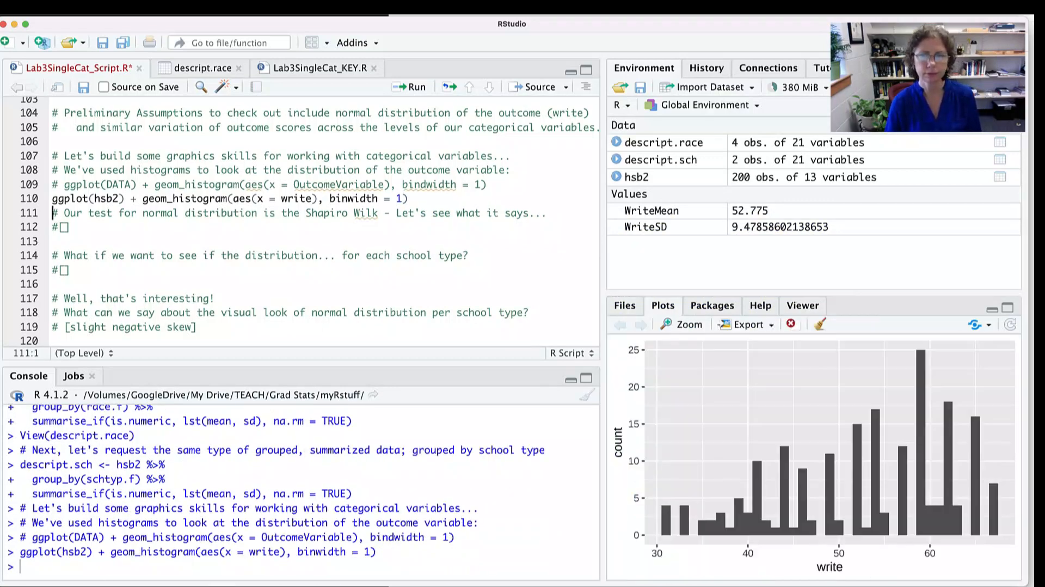
- Widen the plot area slightly by narrowing the script and console side
scroll(305, 221, down, 3)
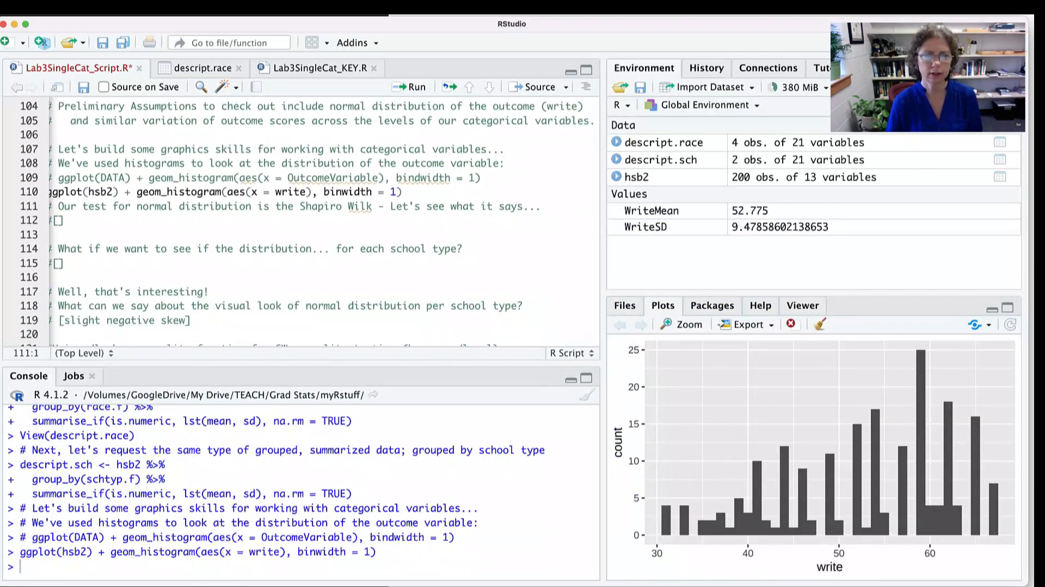
drag(603, 245, 566, 245)
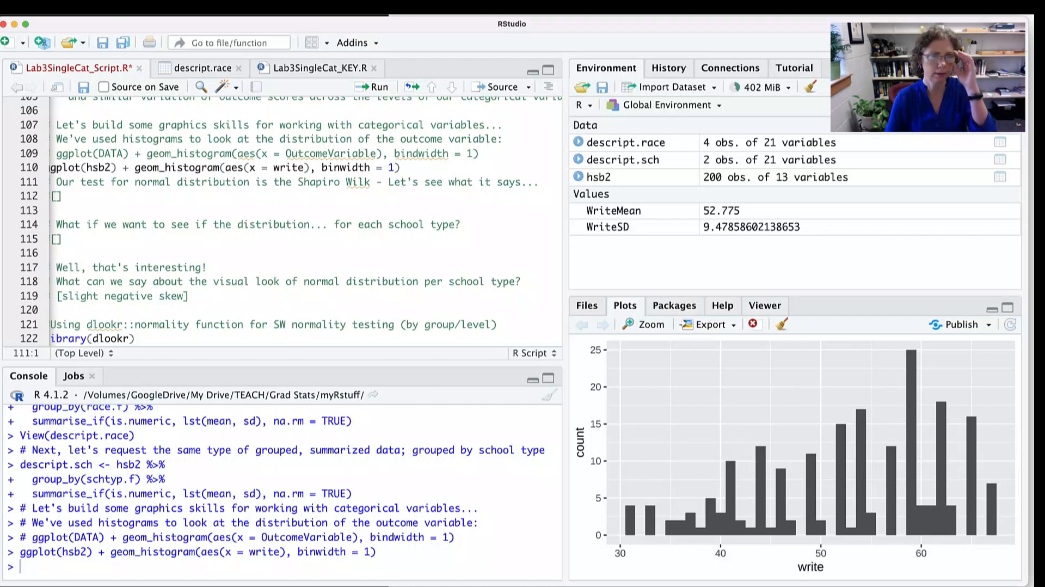
scroll(304, 221, left, 1)
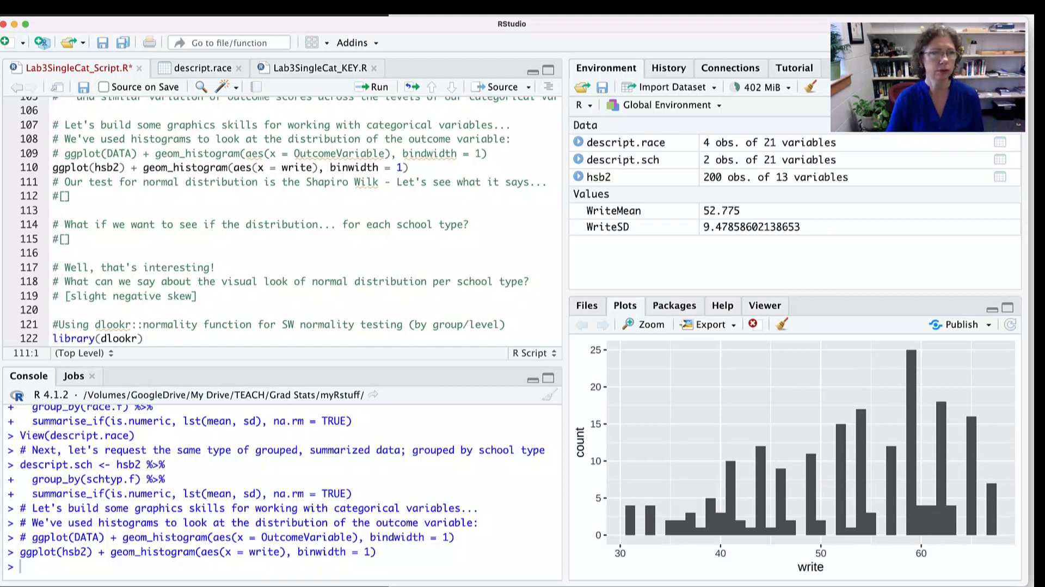
- Replace the placeholder on line 112 with a shapiro.test() call
drag(71, 196, 53, 197)
text(ship)
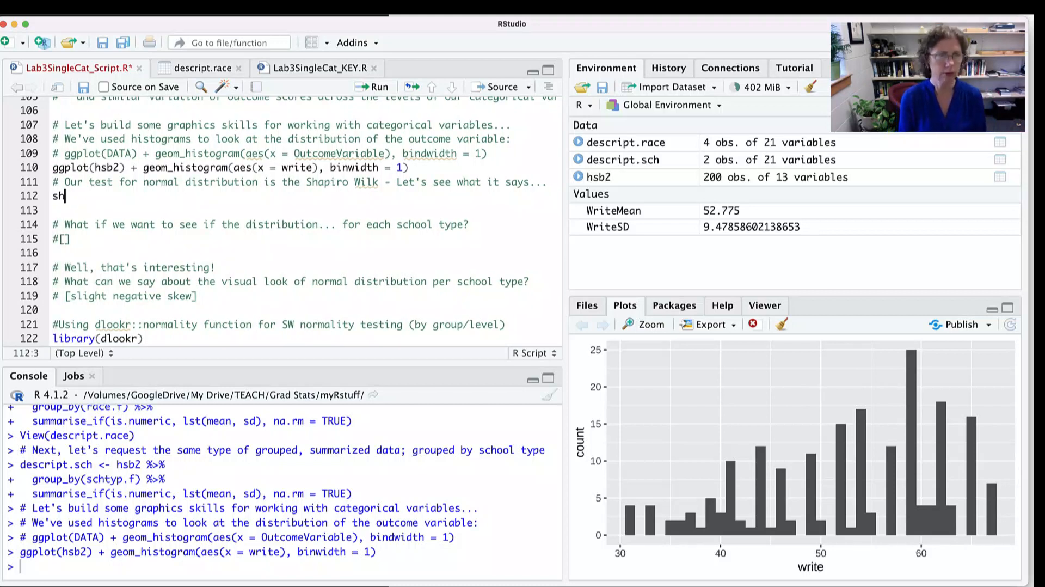
key(BackSpace)
key(BackSpace)
key(BackSpace)
text(a)
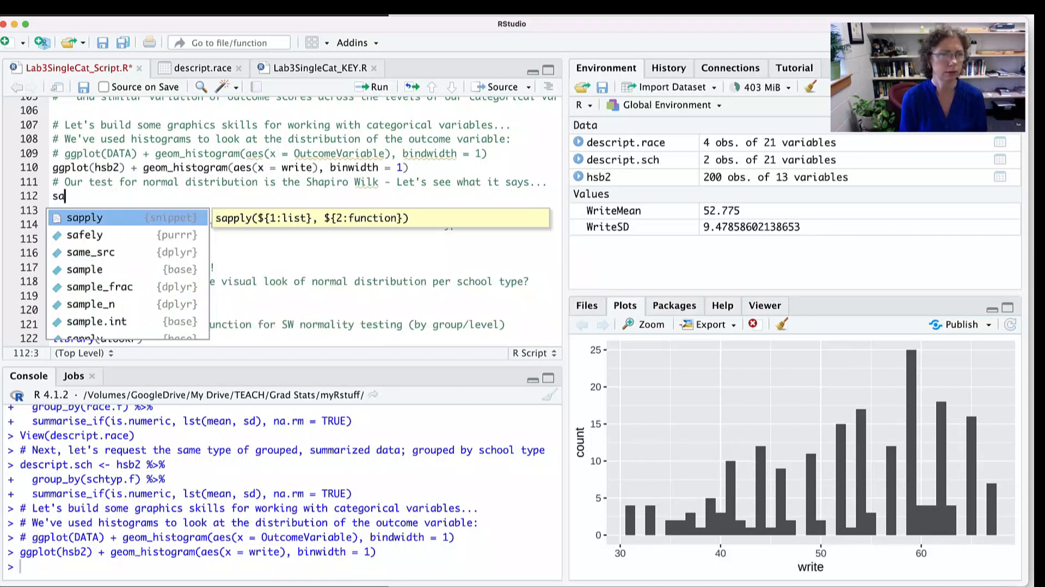
key(BackSpace)
text(hap)
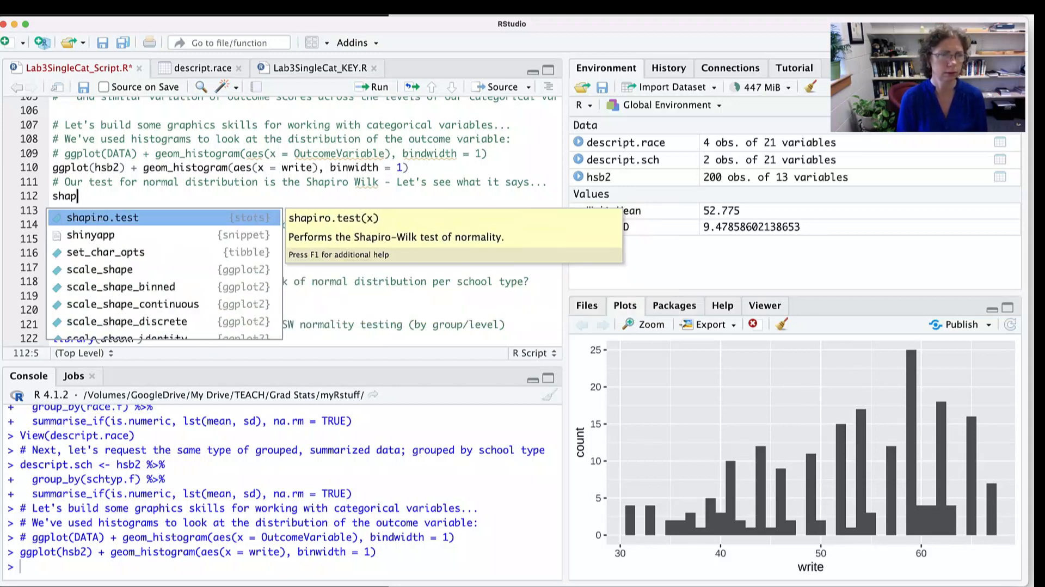
key(Return)
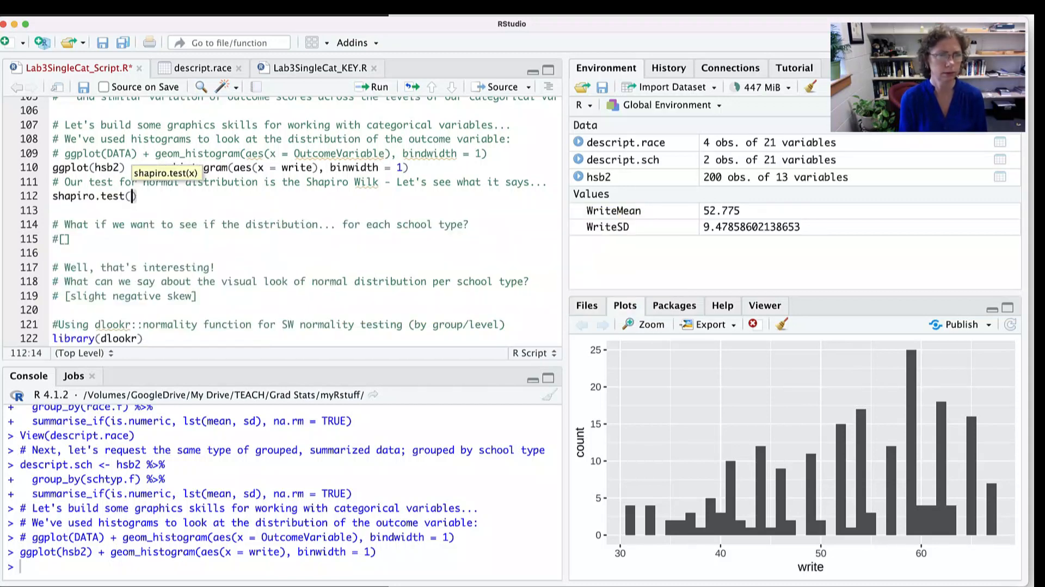
- Run the Shapiro-Wilk test on hsb2$write from line 112 and highlight the p-value in the console output
text(hsb2)
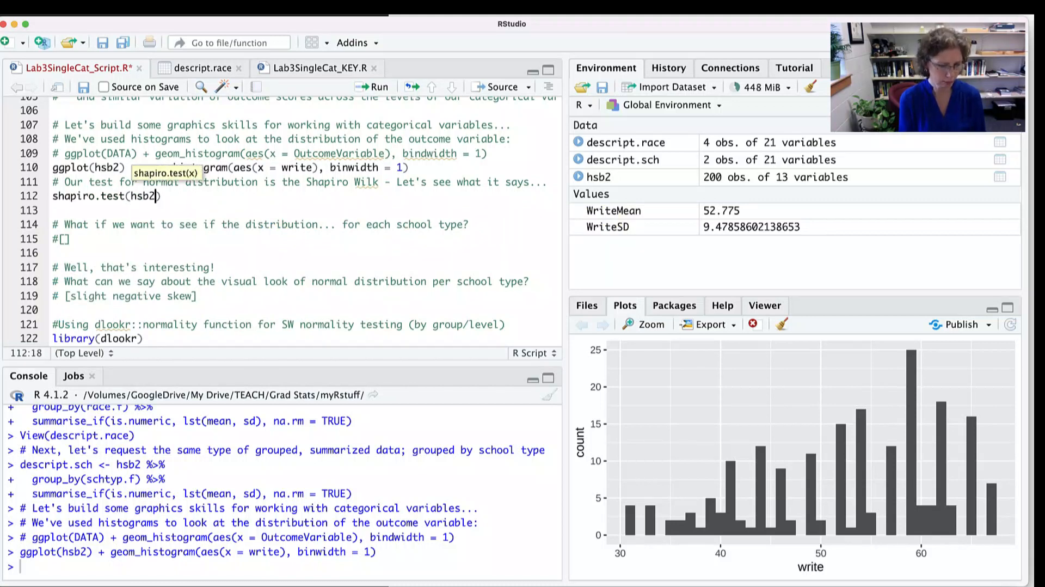
text($wr)
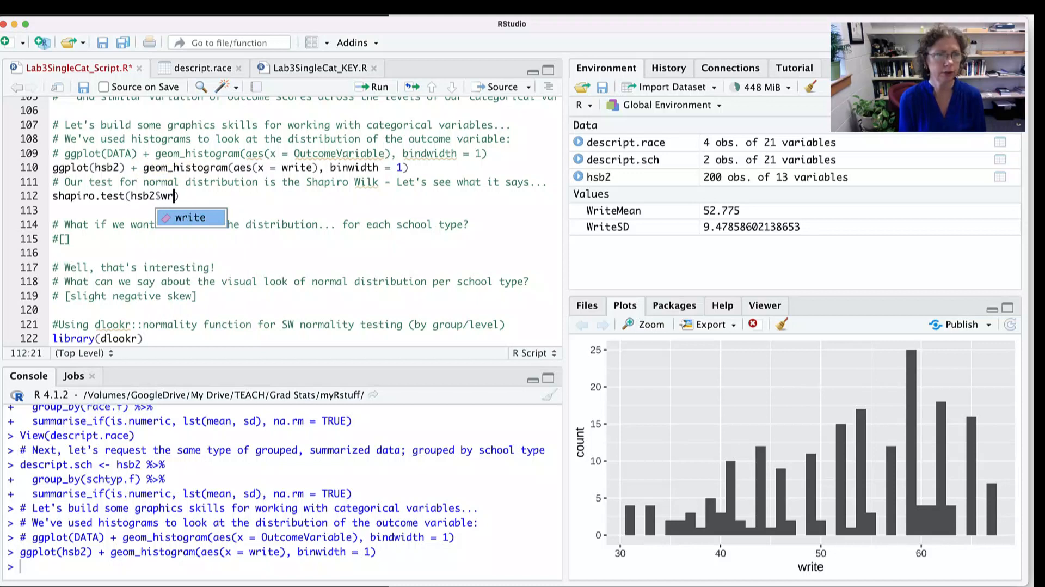
key(Return)
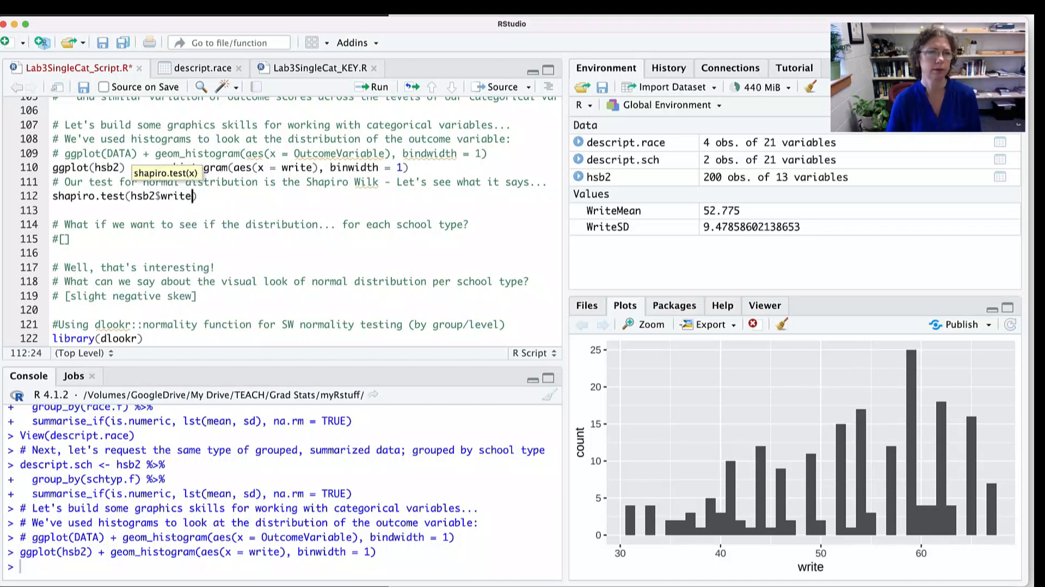
key(Right)
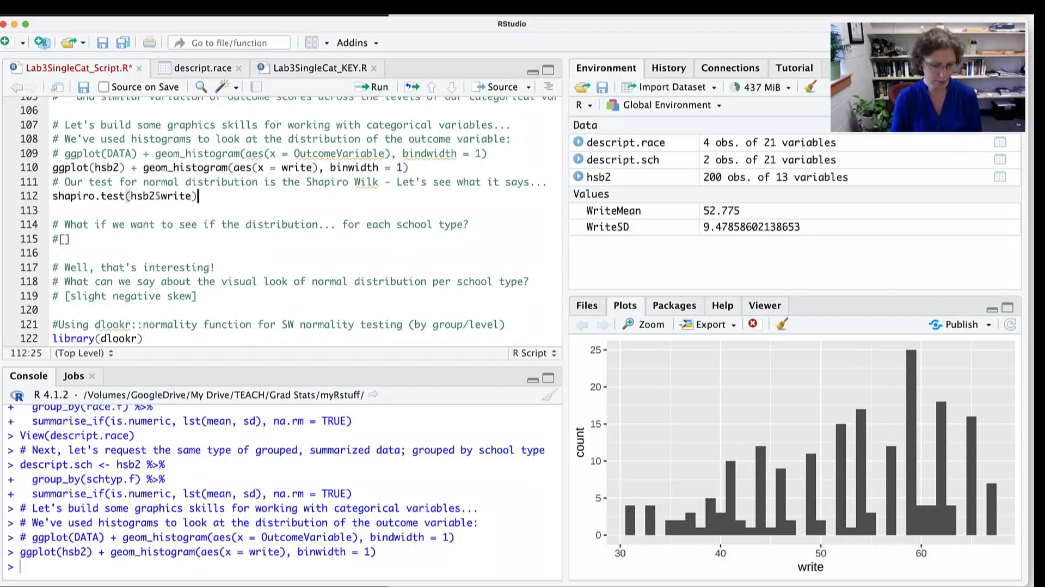
key(super+Return)
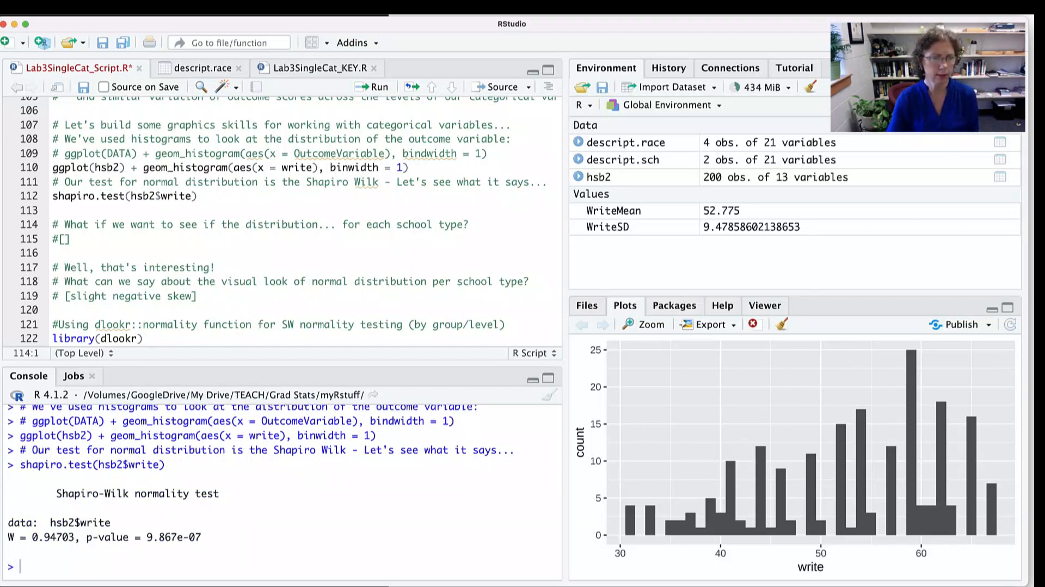
drag(201, 537, 111, 536)
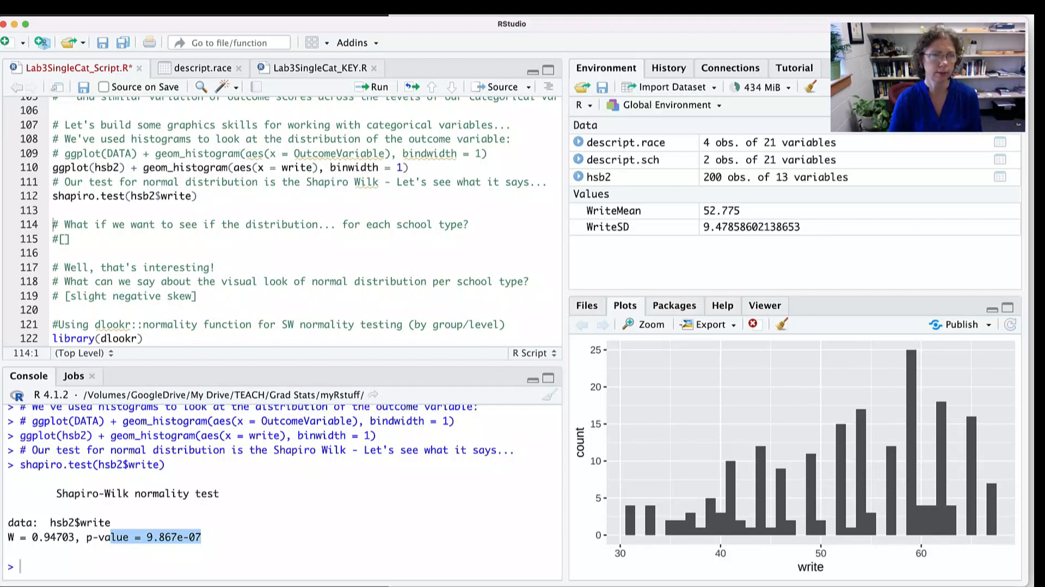
- Copy the write histogram code from line 110 over the placeholder on line 115
click(29, 168)
key(super+c)
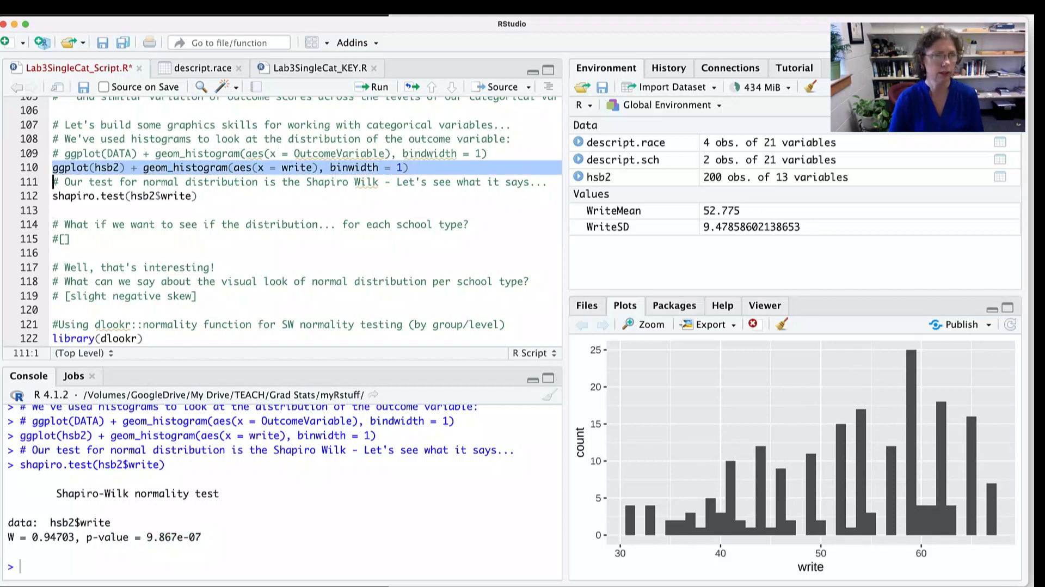
drag(71, 239, 52, 239)
key(super+v)
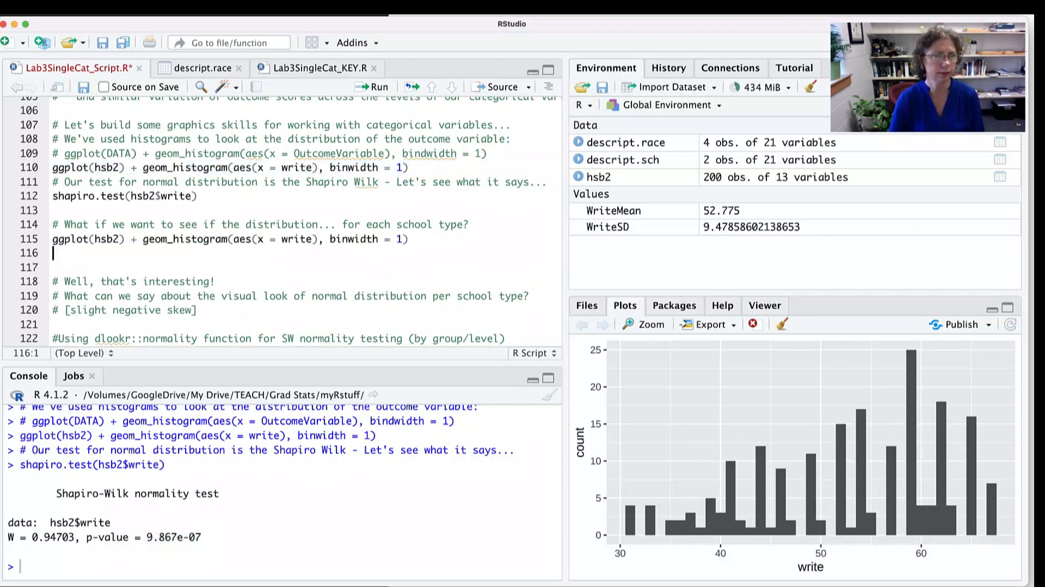
- Add color = schtyp.f to the aes mapping in the copied histogram on line 115 and run it
click(314, 239)
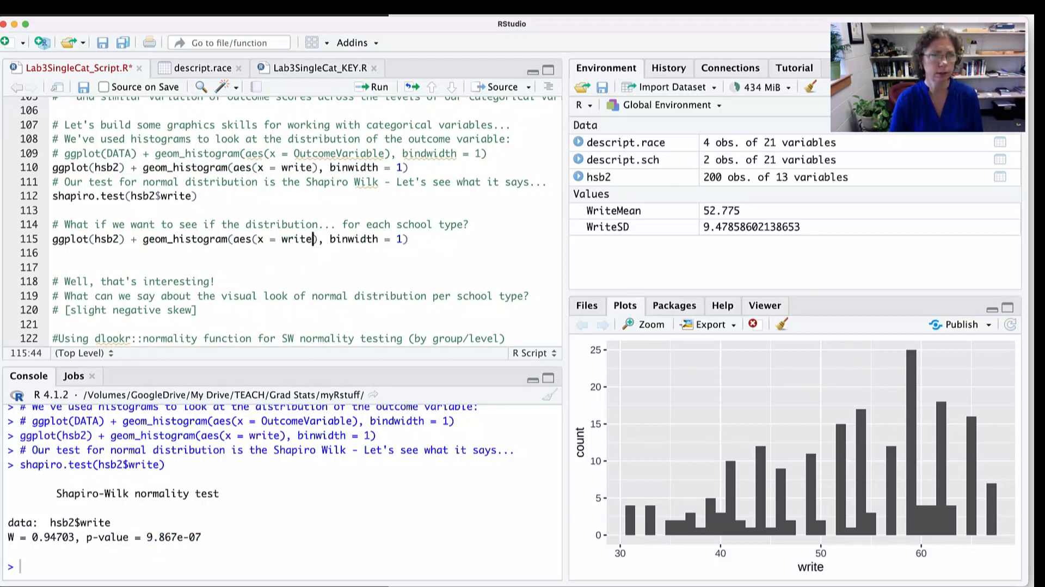
text(, )
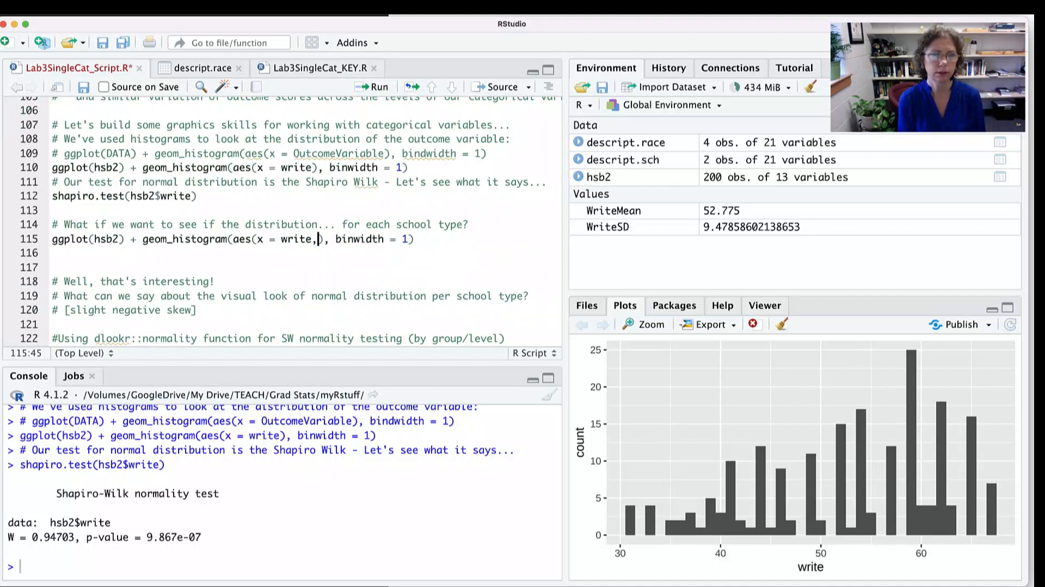
text(color)
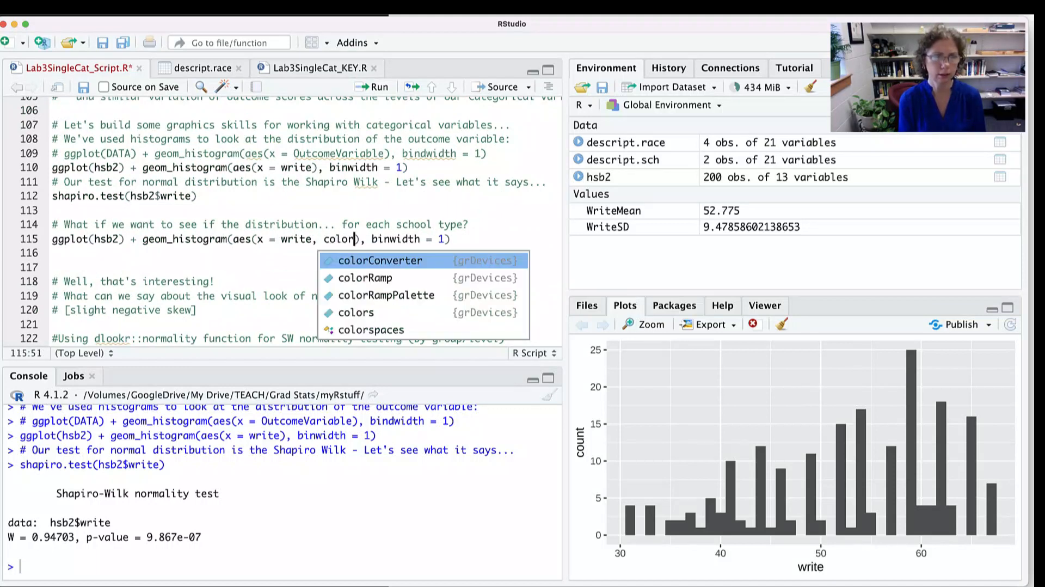
text( = sc)
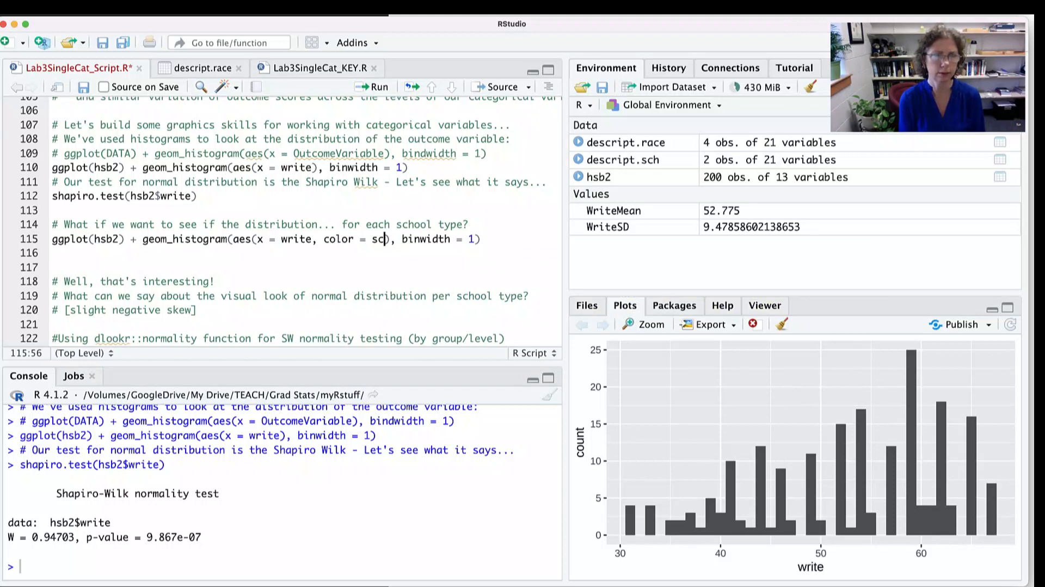
text(h)
key(Tab)
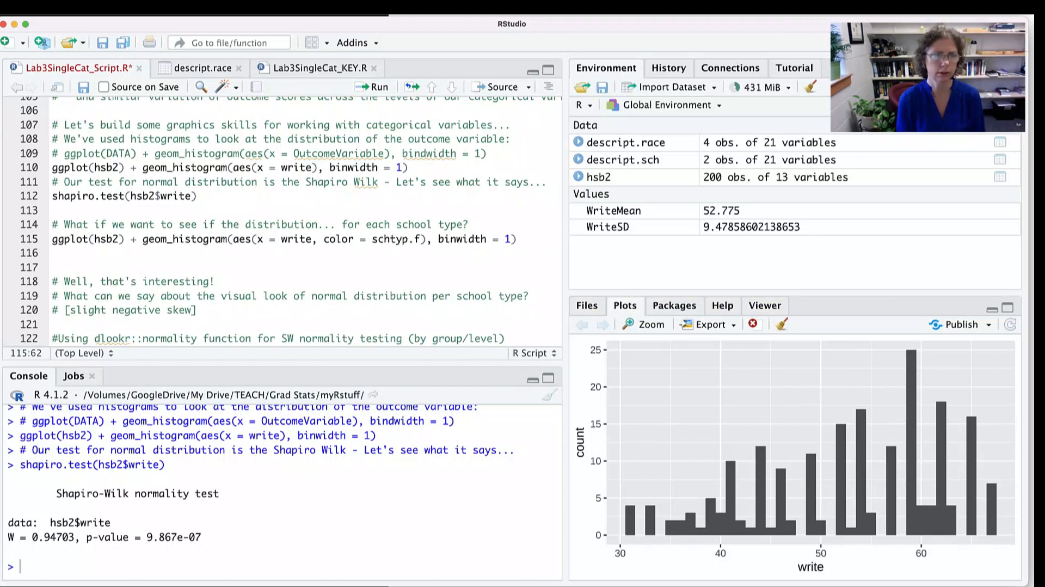
click(517, 239)
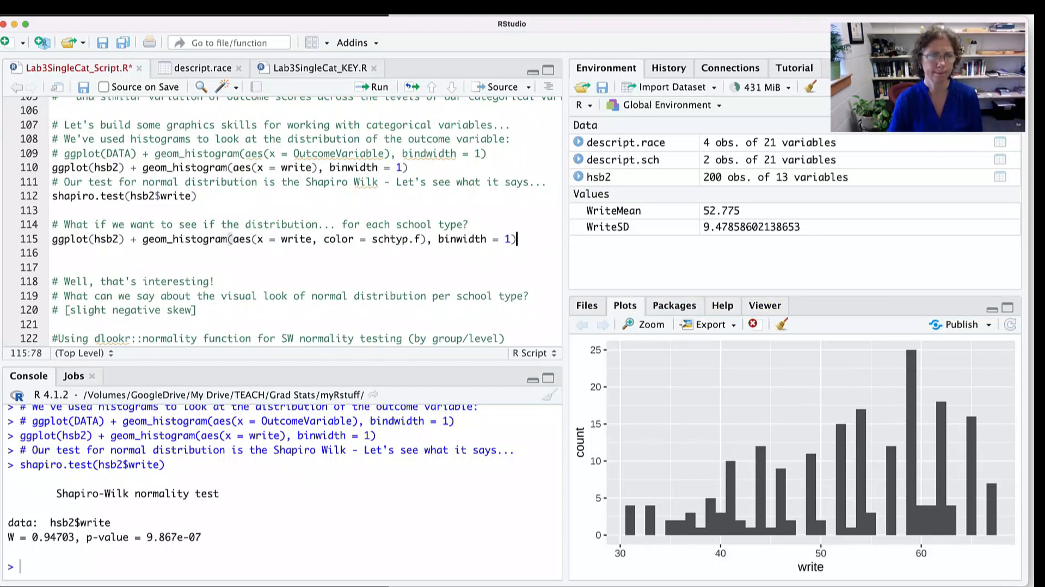
key(super+Return)
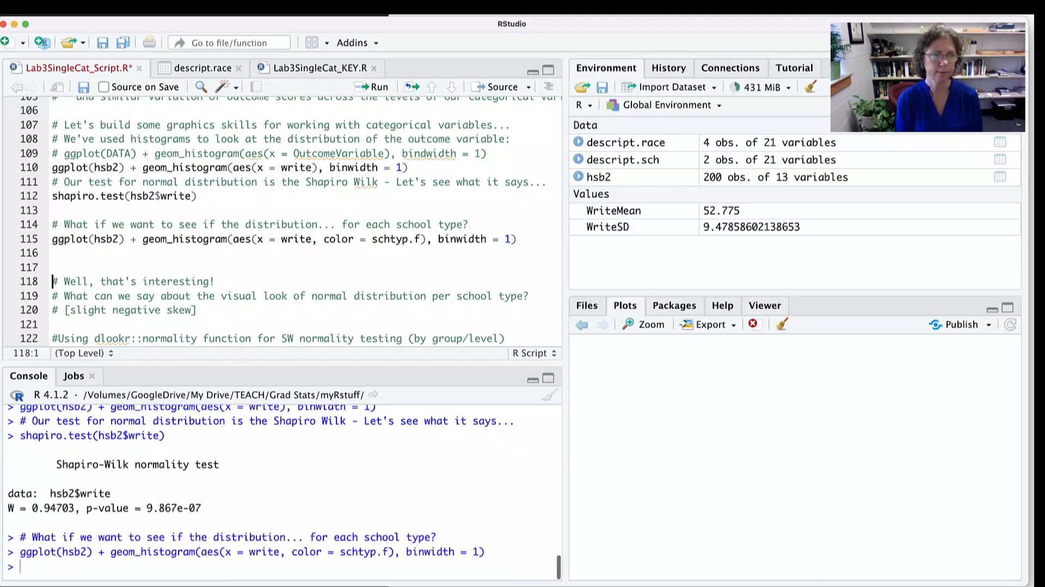
scroll(305, 220, right, 3)
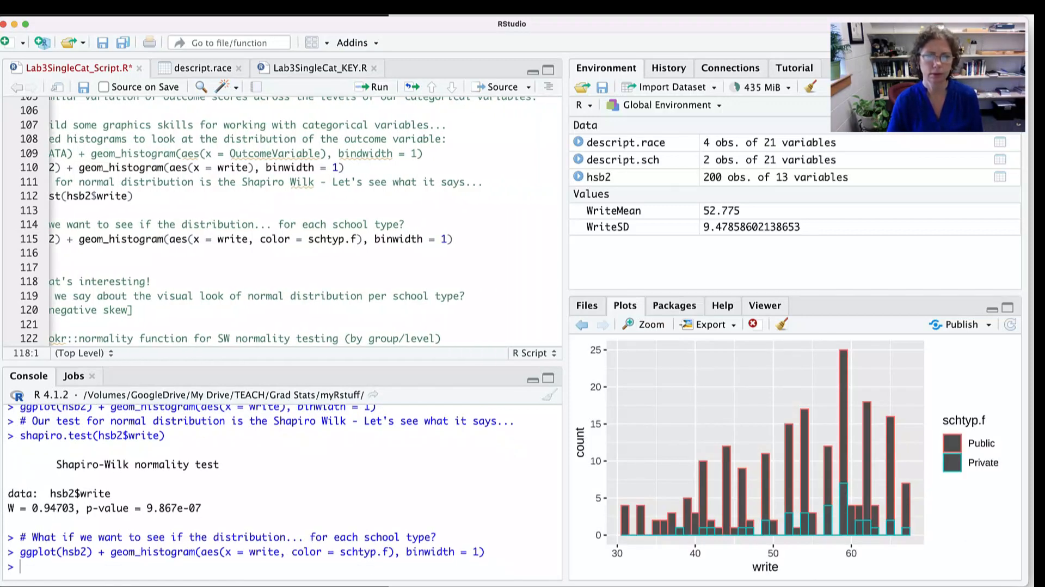
- Load the dlookr library from line 123 and replace the placeholder on line 125 with normality(hsb2)
scroll(305, 220, left, 3)
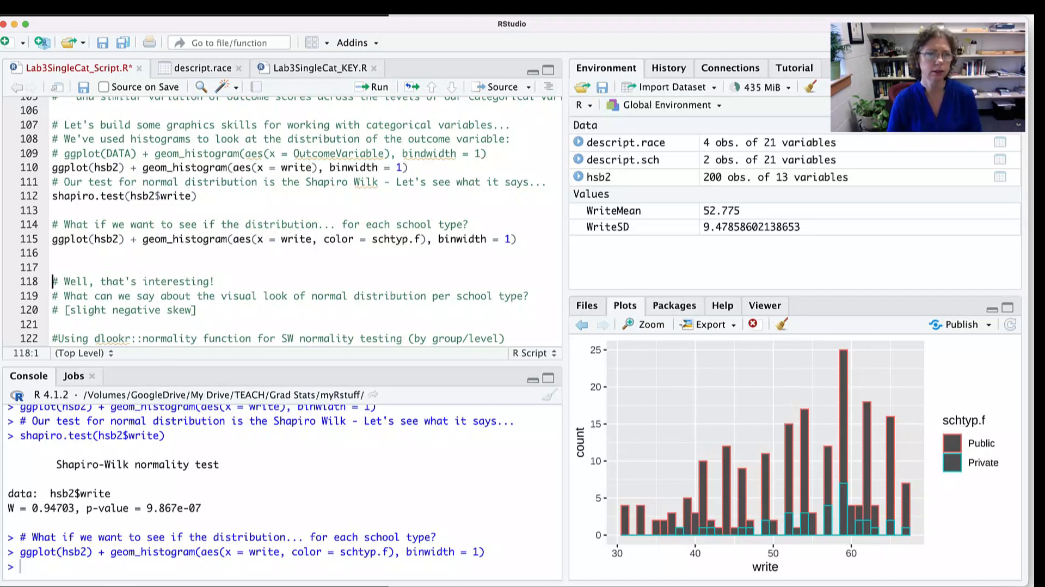
scroll(288, 221, down, 5)
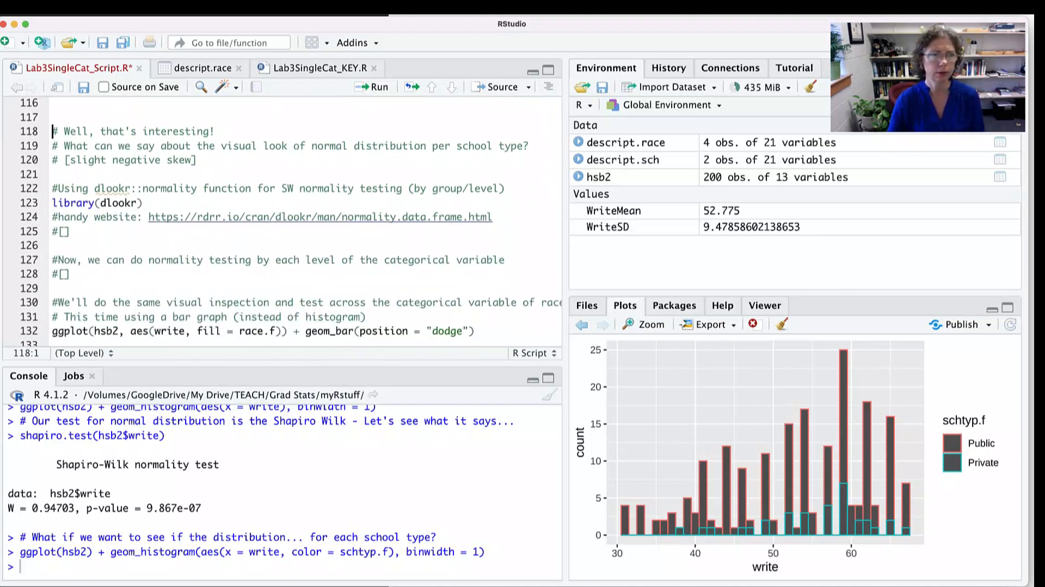
scroll(287, 220, down, 1)
click(53, 154)
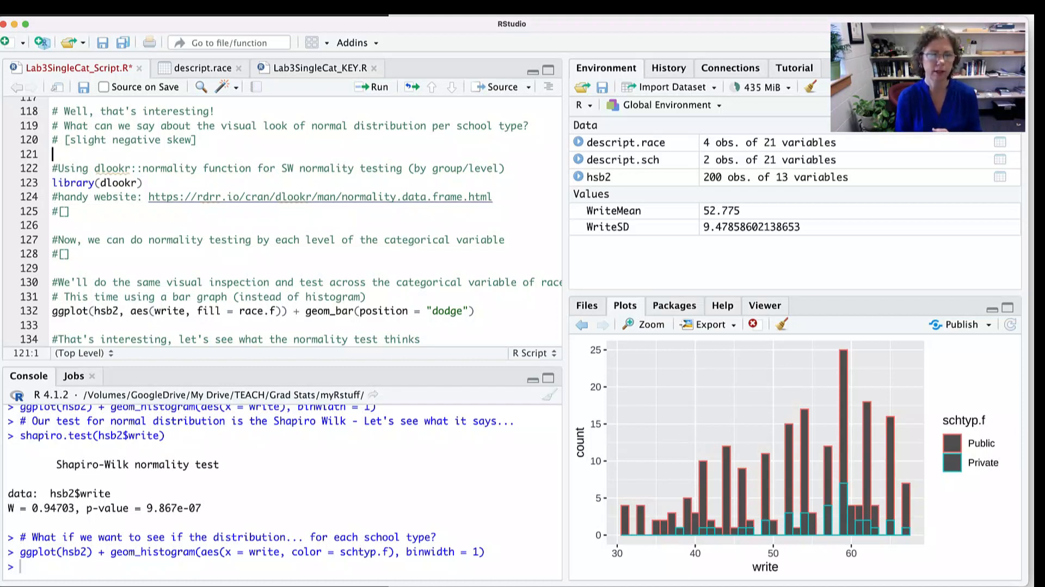
click(145, 183)
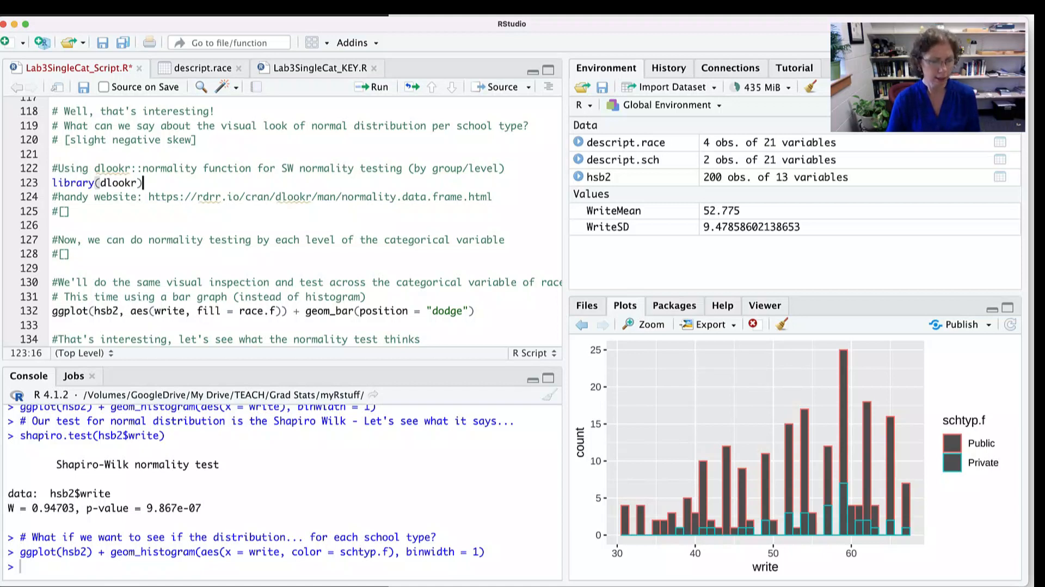
key(super+Return)
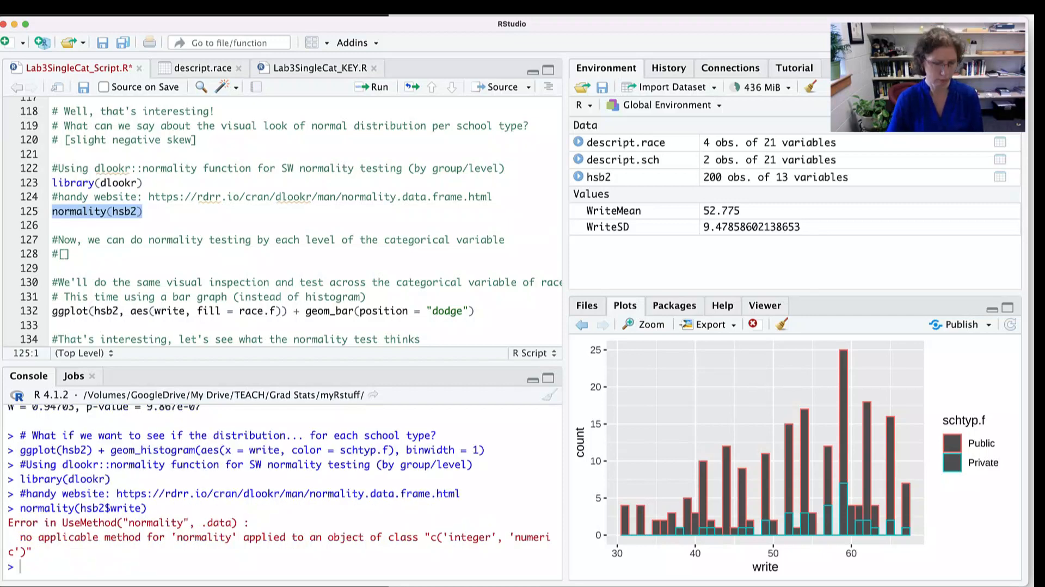
- Run normality(hsb2) from line 125 and highlight the write row in the console output
click(144, 211)
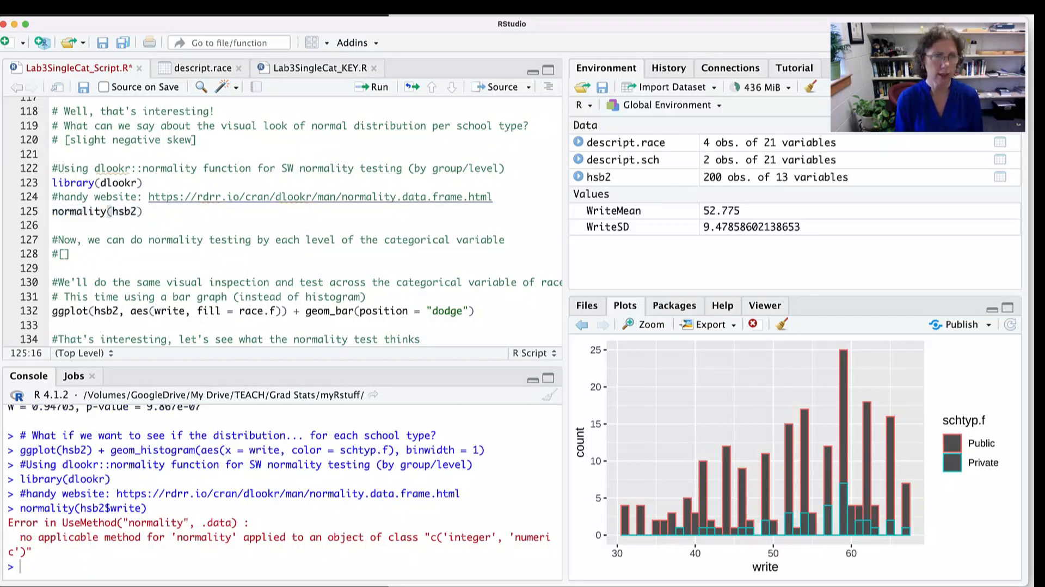
key(super+Return)
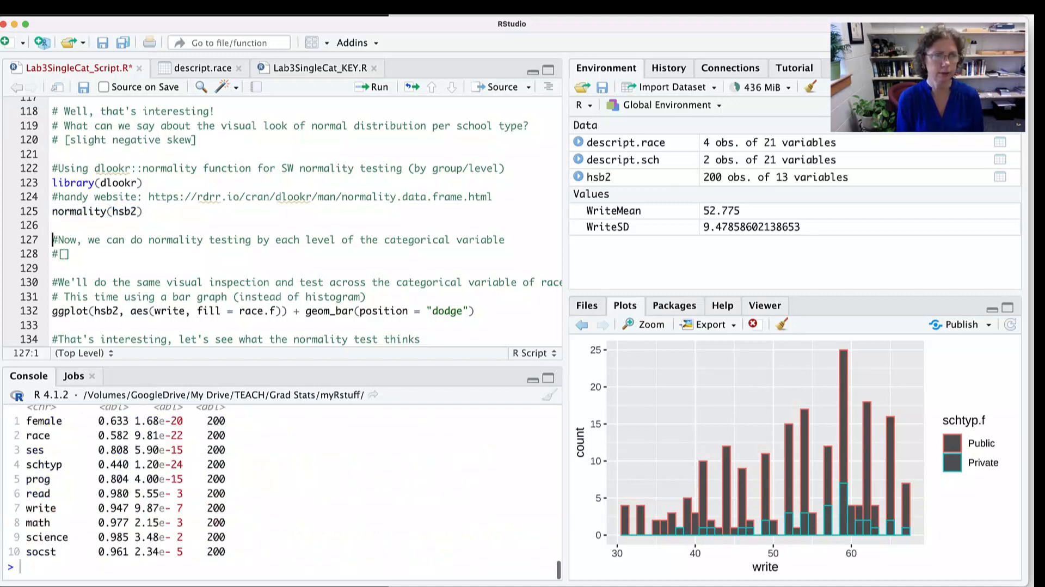
drag(189, 507, 11, 405)
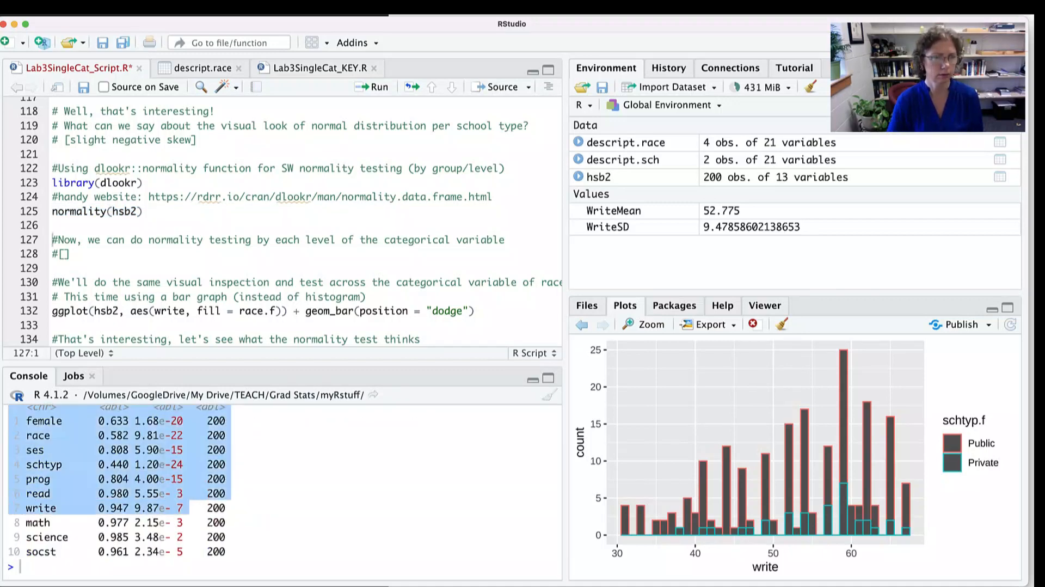
drag(27, 507, 225, 507)
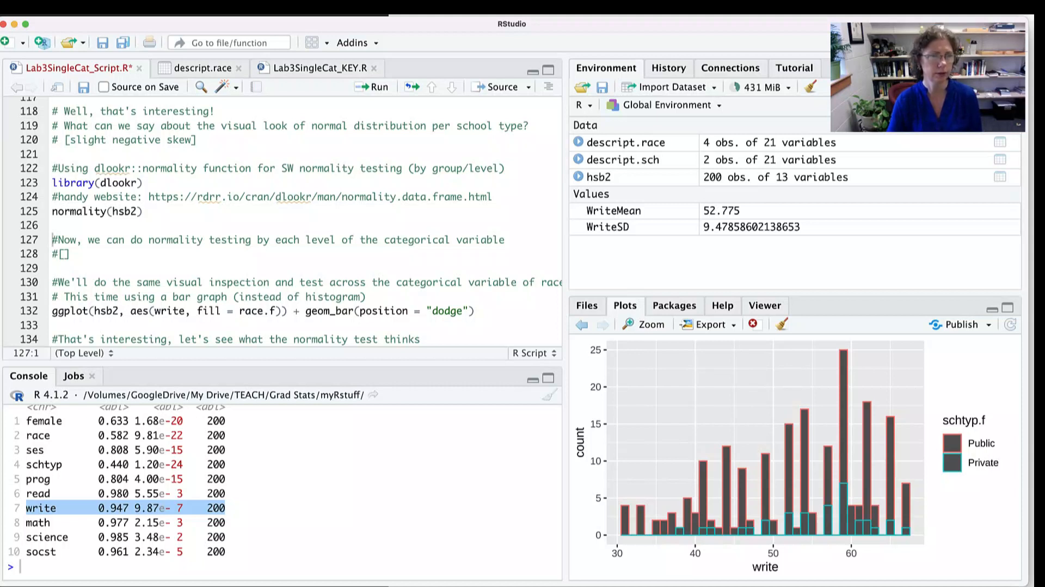
- Replace the placeholder on line 128 with the hsb2 pipeline from Lab3SingleCat_KEY.R that groups by schtyp.f and calls normality(write)
click(72, 254)
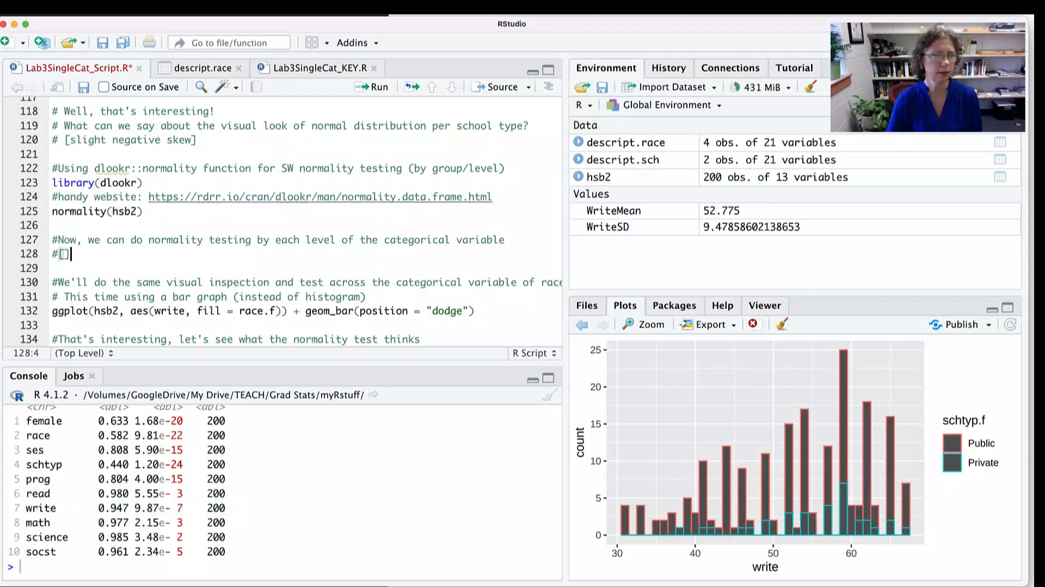
drag(71, 254, 53, 254)
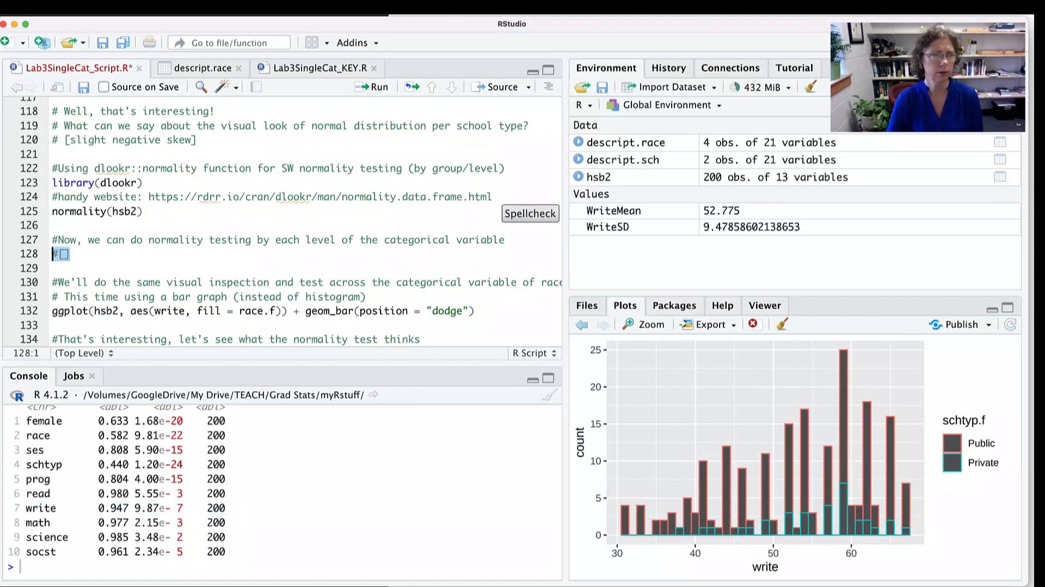
text(hsb2 %>%   group_by(schtyp.f) %>%   normality(write))
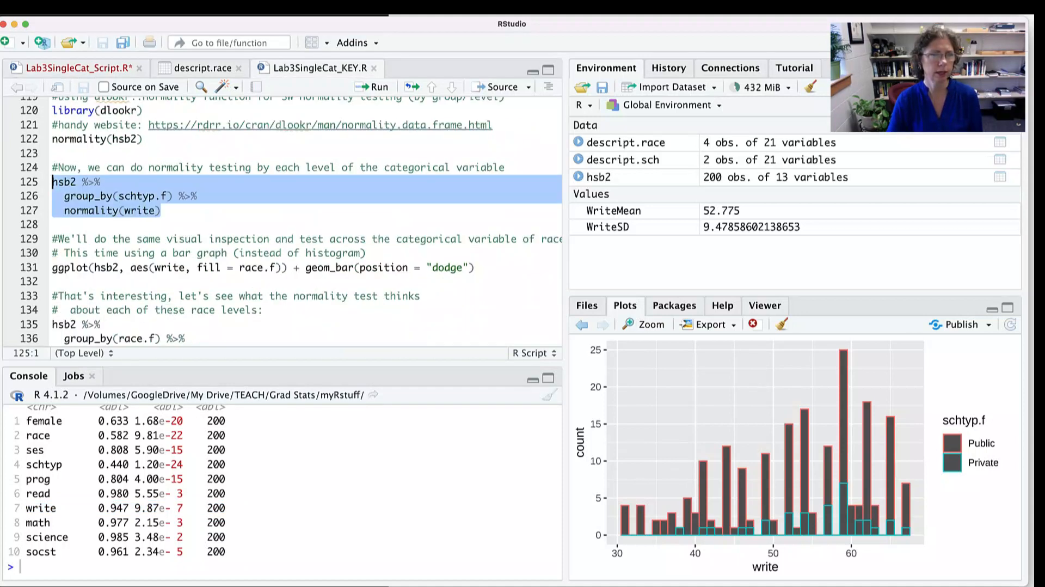
click(131, 210)
drag(161, 210, 52, 181)
key(super+c)
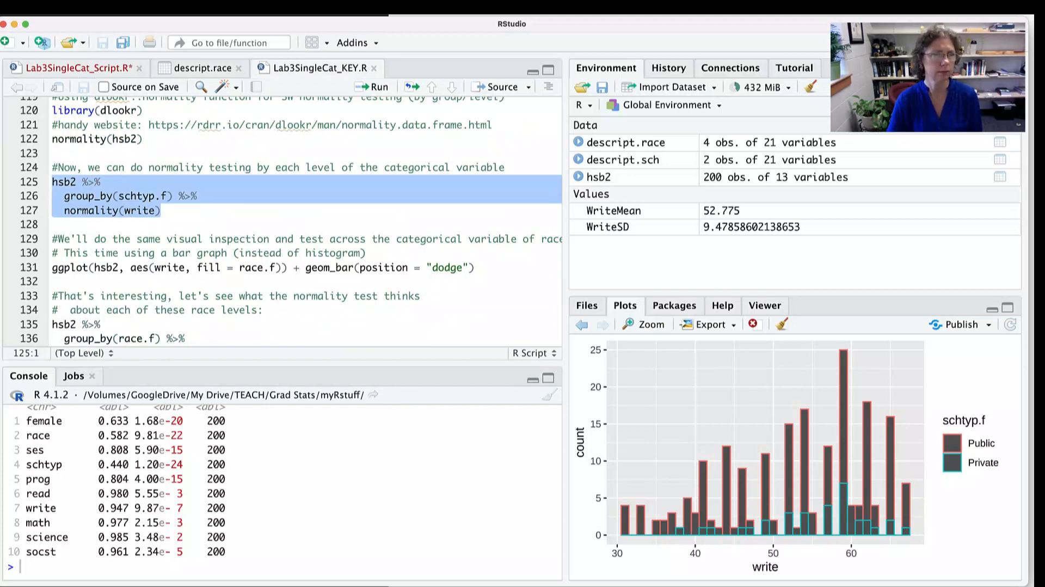
key(super+z)
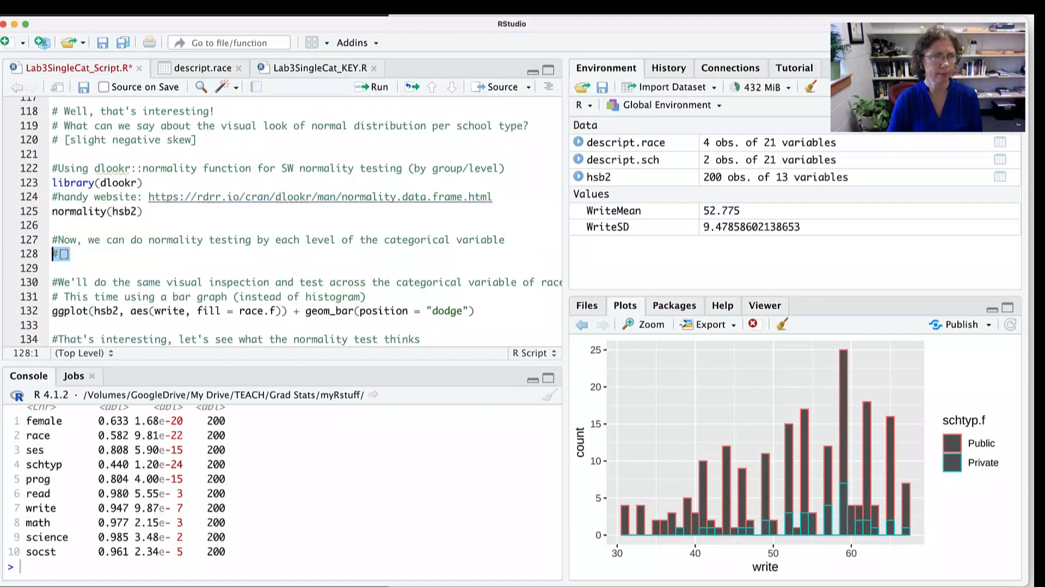
key(super+v)
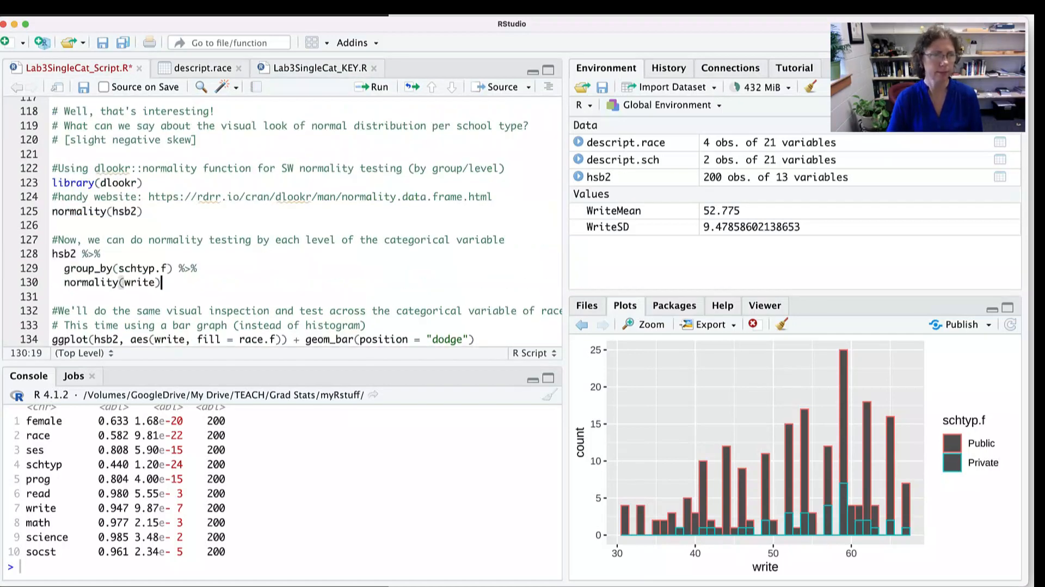
- Run the normality test grouped by schtyp.f and highlight the Public school p-value in the console output
scroll(290, 220, down, 2)
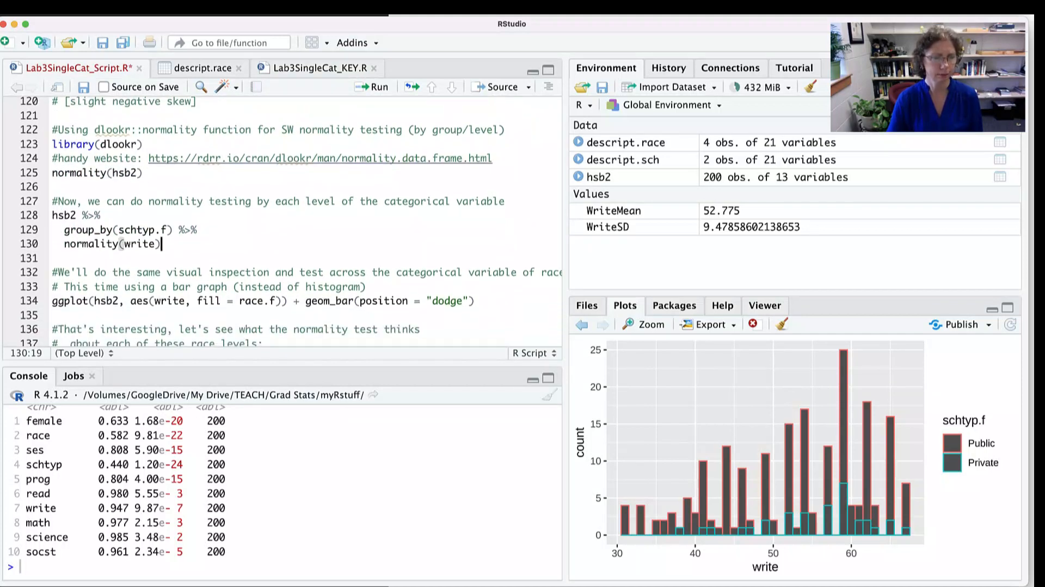
key(super+Return)
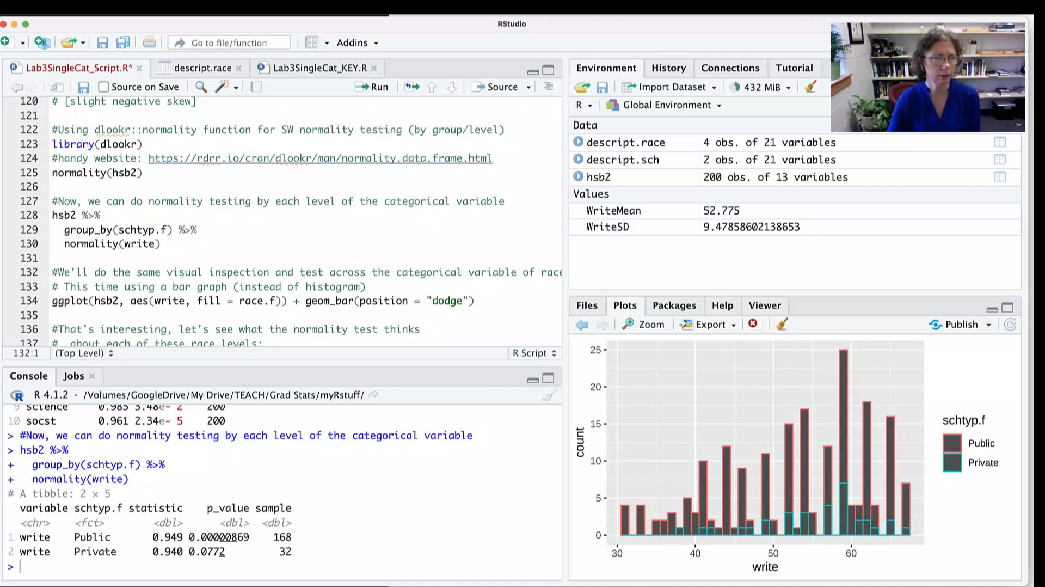
drag(75, 537, 171, 537)
click(171, 537)
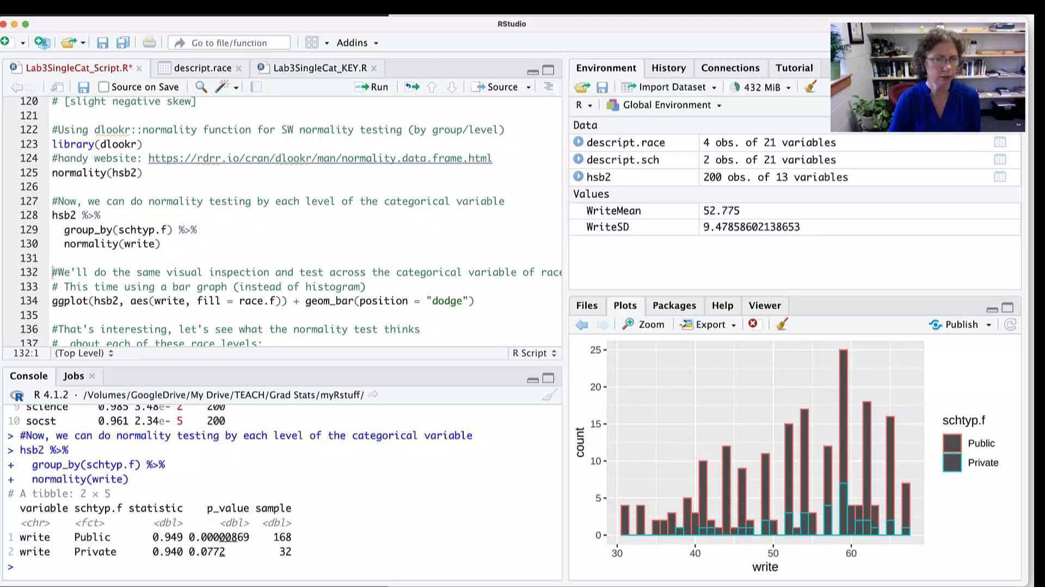
drag(255, 537, 194, 536)
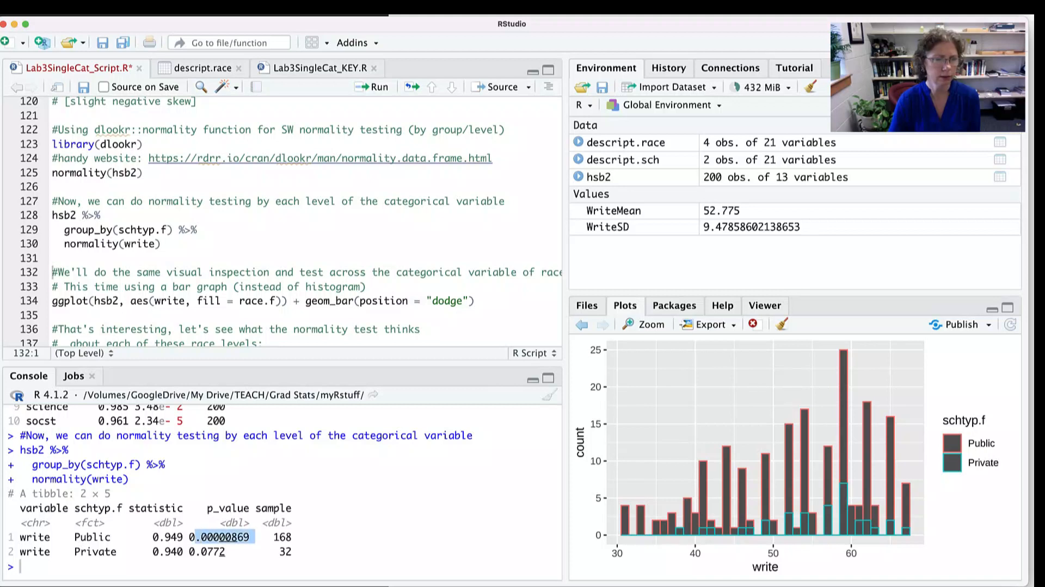
click(196, 538)
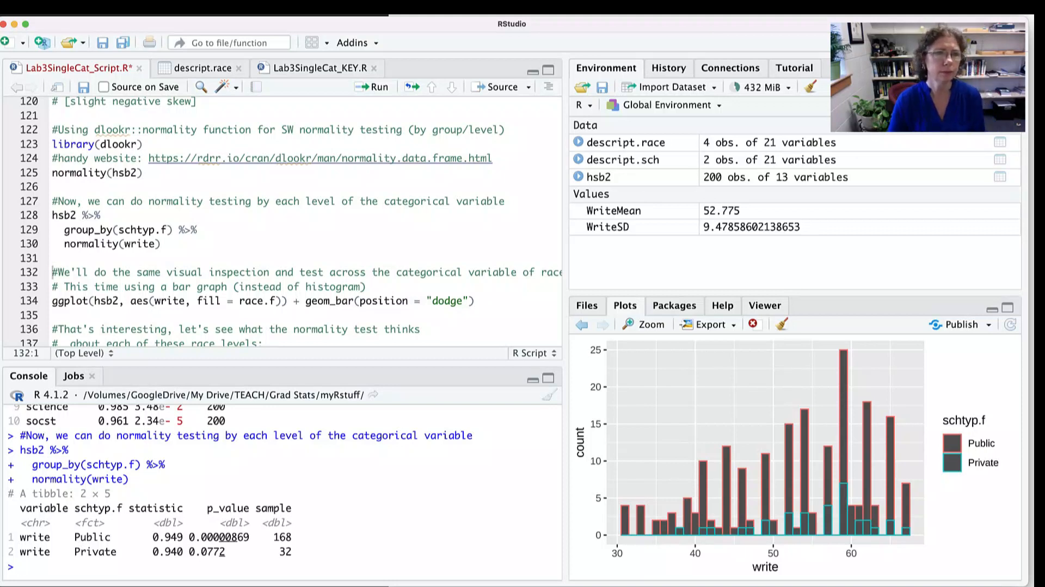
- Run the line 134 ggplot code to draw a dodged bar graph of write filled by race.f
scroll(283, 218, down, 5)
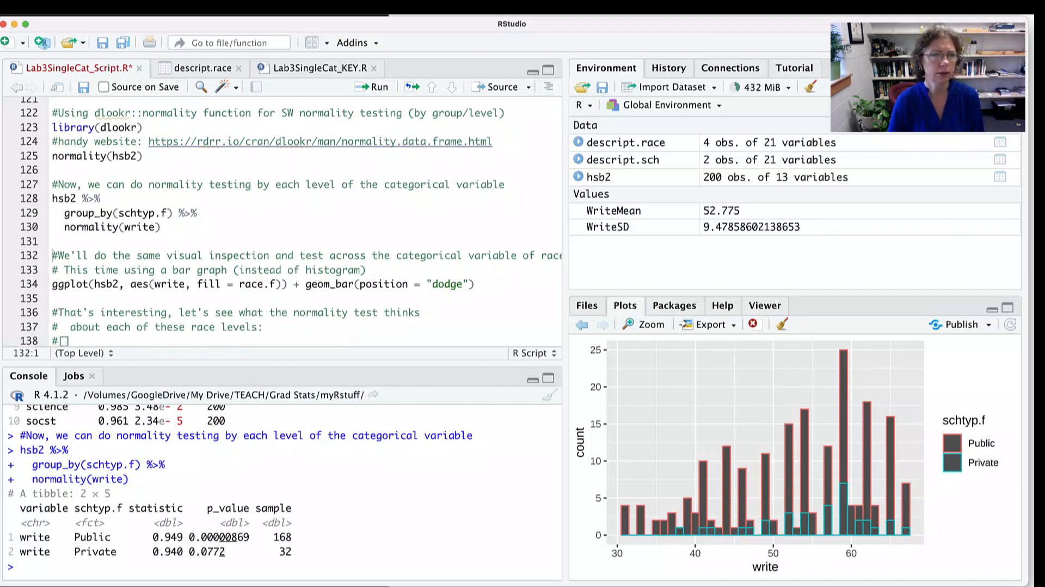
scroll(283, 218, down, 1)
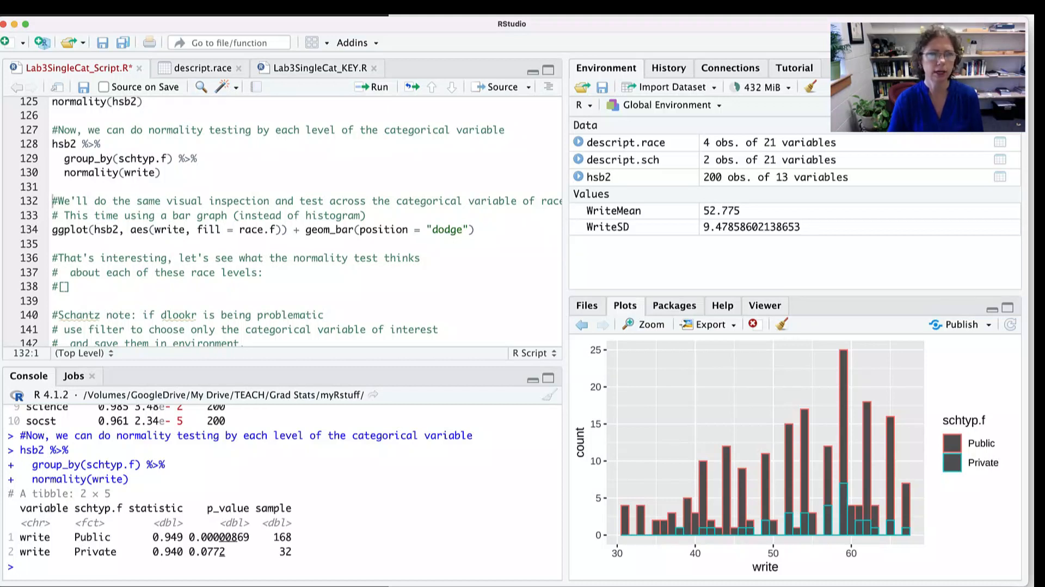
click(475, 230)
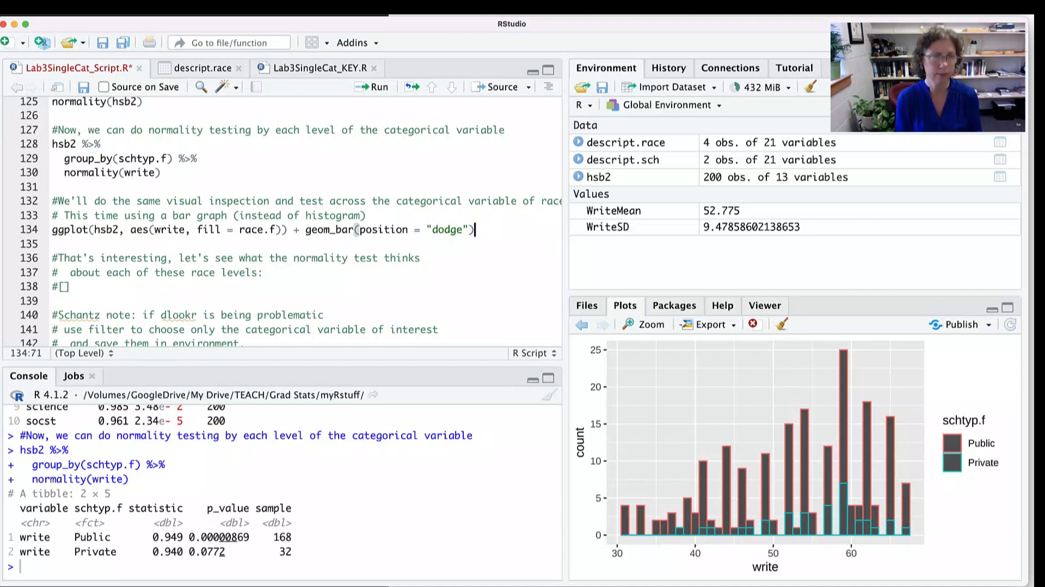
key(super+Return)
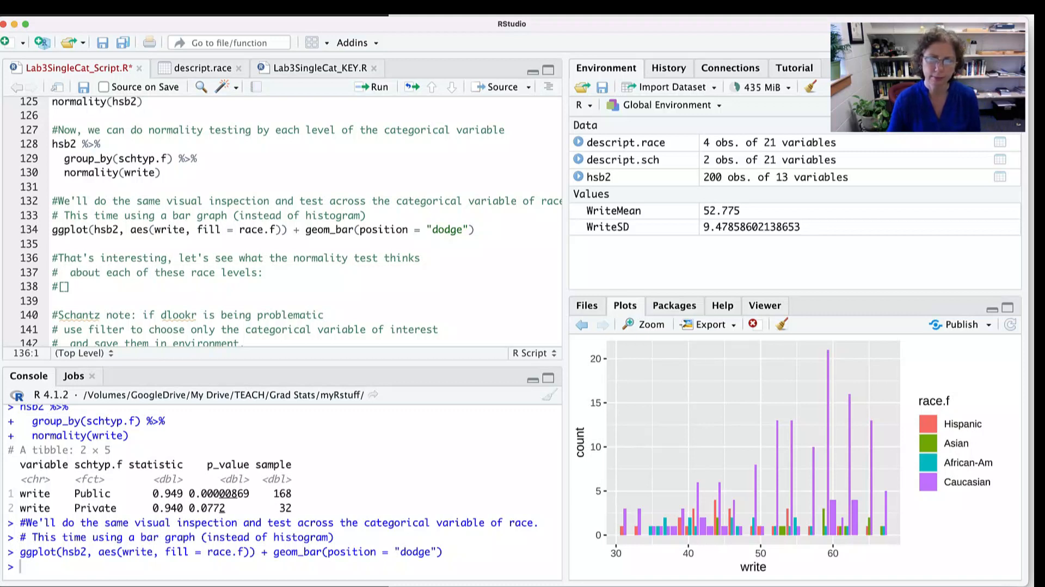
- Replace the placeholder on line 138 with the normality(write) pipeline grouped by race.f from Lab3SingleCat_KEY.R and run it
click(71, 286)
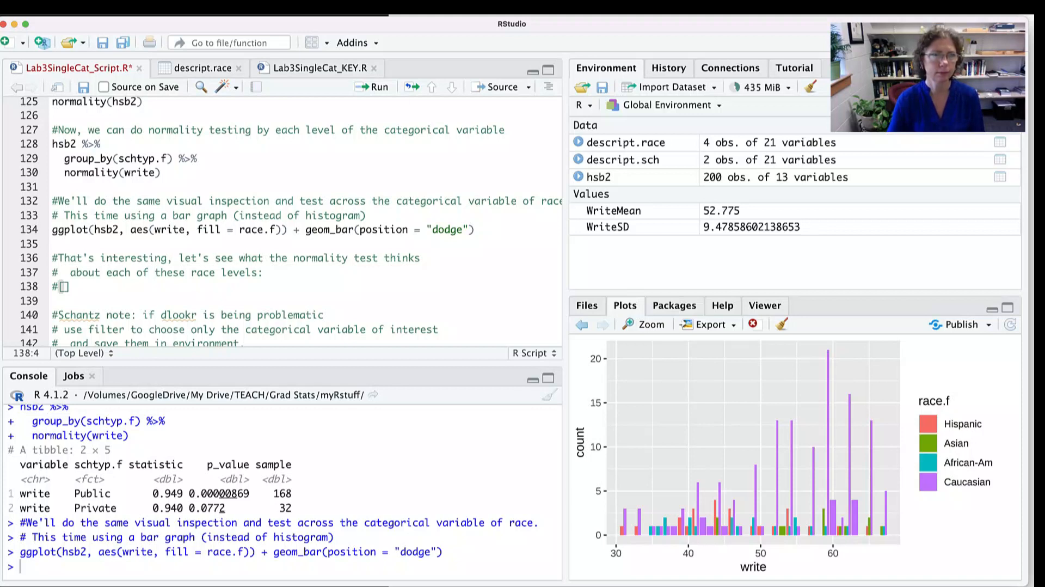
click(320, 67)
scroll(229, 218, down, 4)
click(162, 208)
drag(162, 208, 52, 177)
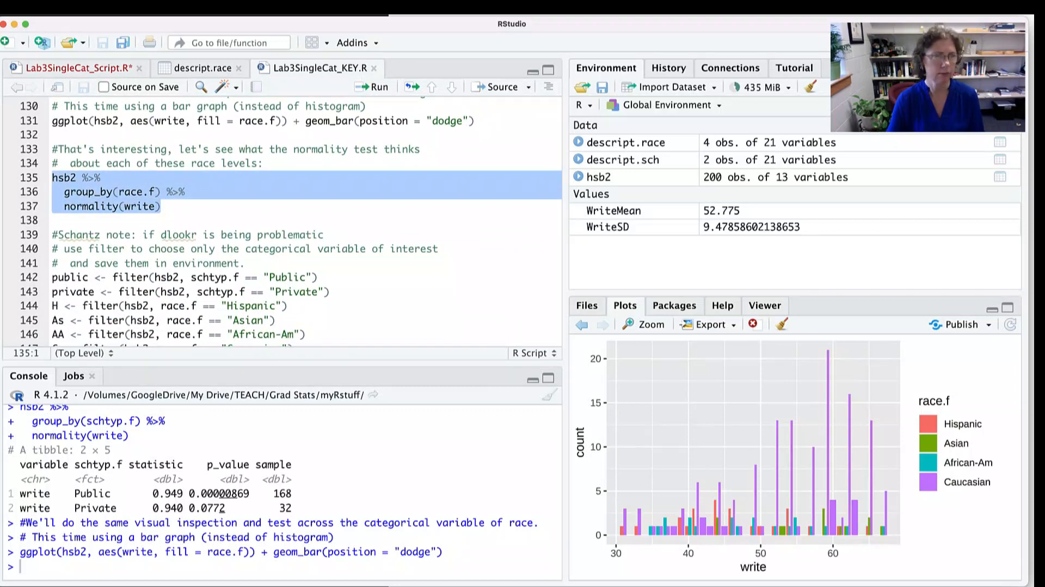
click(79, 68)
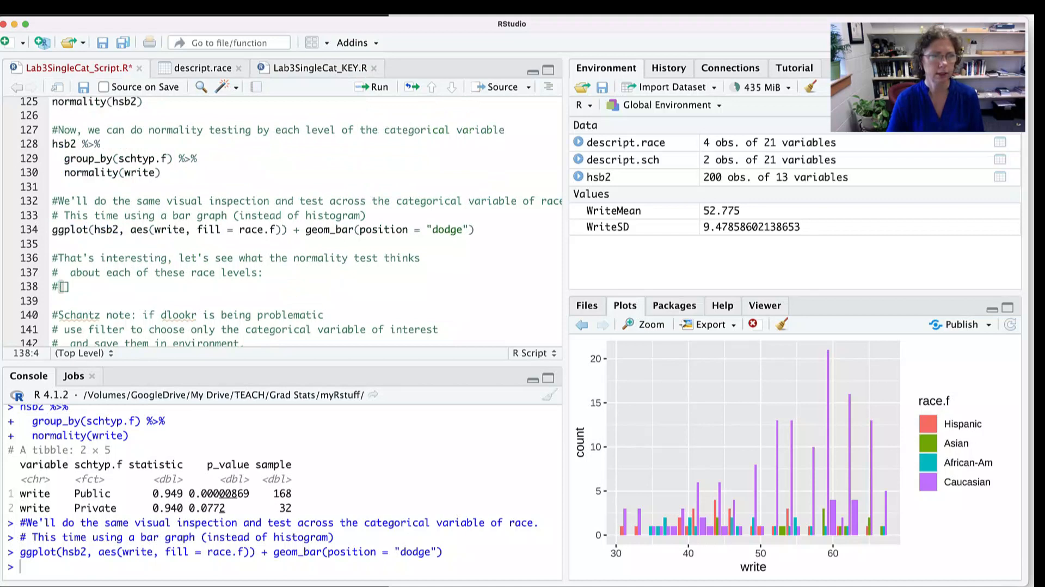
key(shift+Home)
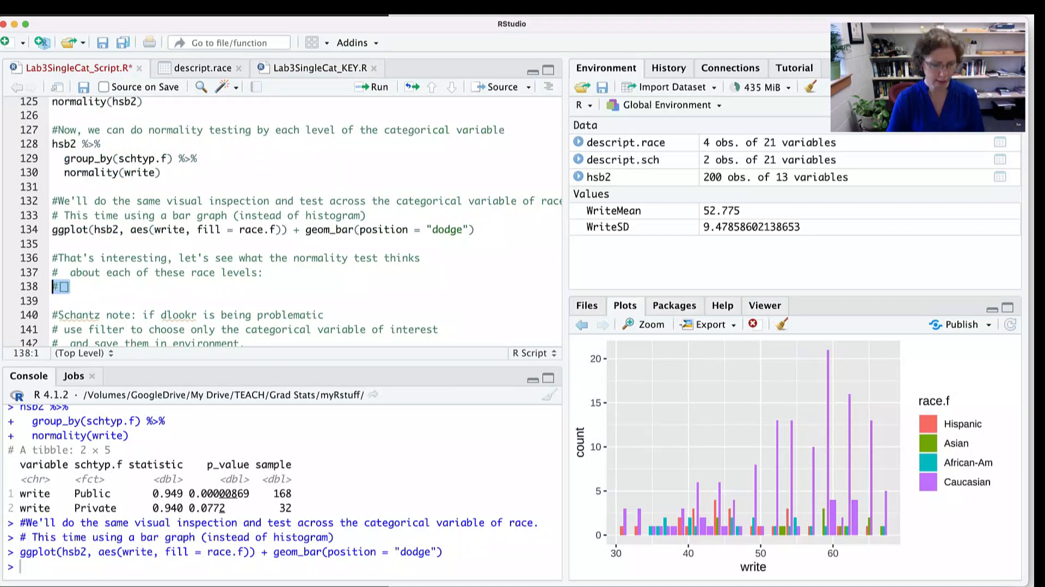
text(hsb2 %>%   group_by(race.f) %>%   normality(write))
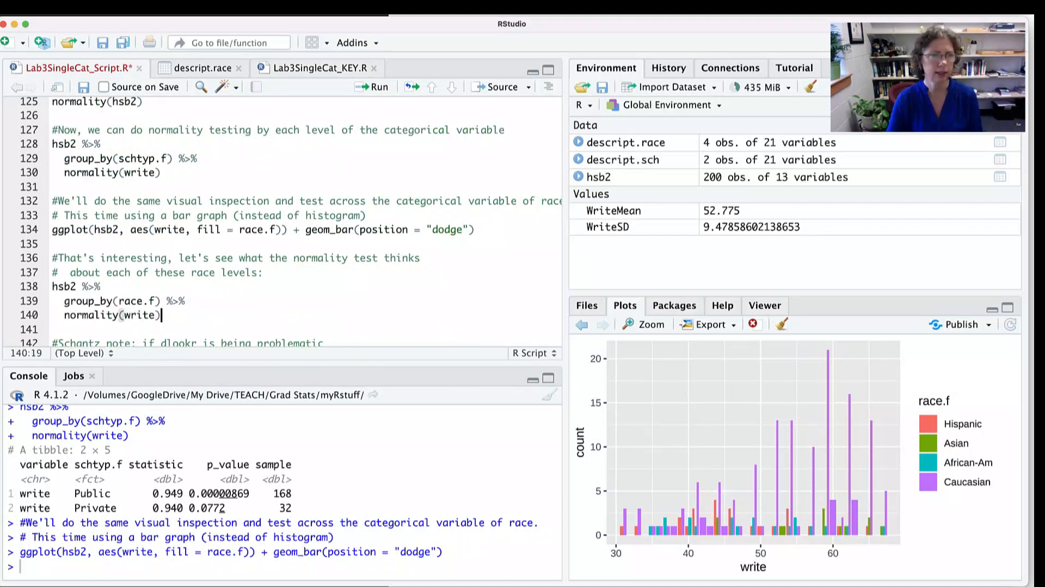
scroll(291, 222, down, 3)
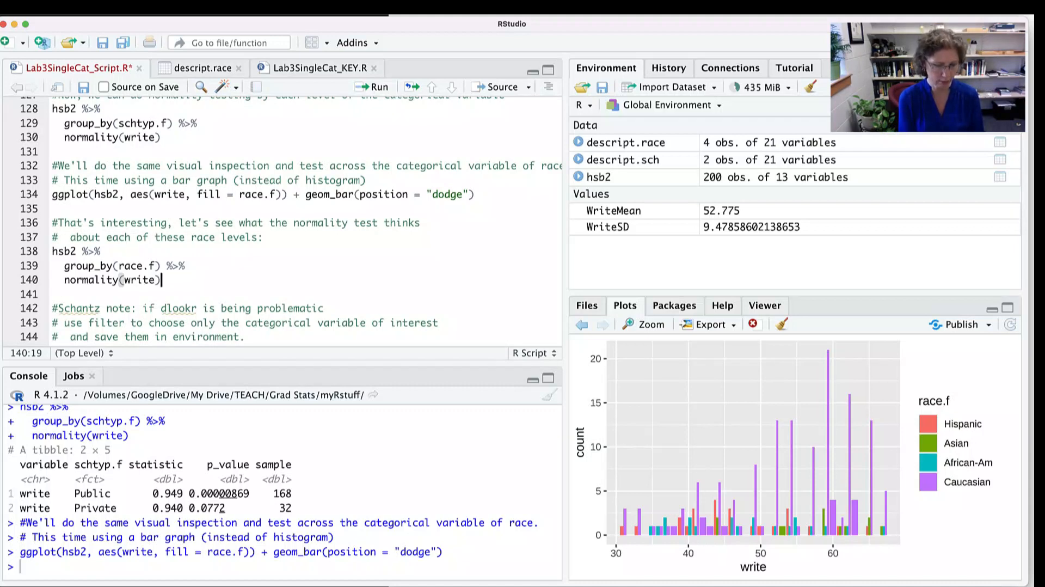
key(super+Return)
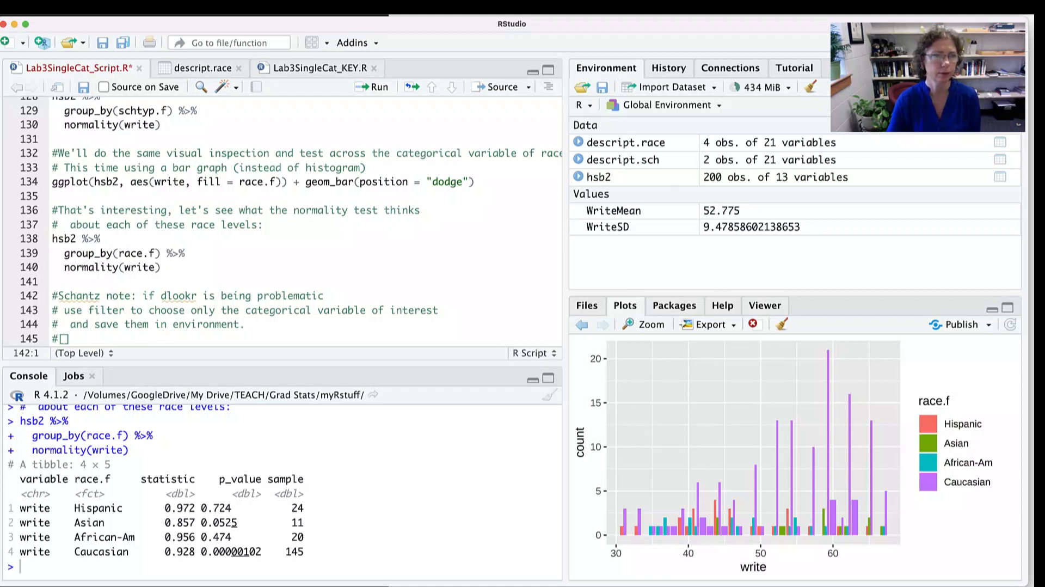
- Replace the placeholders on lines 145–150 with filter() assignments creating the subsets public, private, H, As, AA and C from hsb2
scroll(294, 217, down, 5)
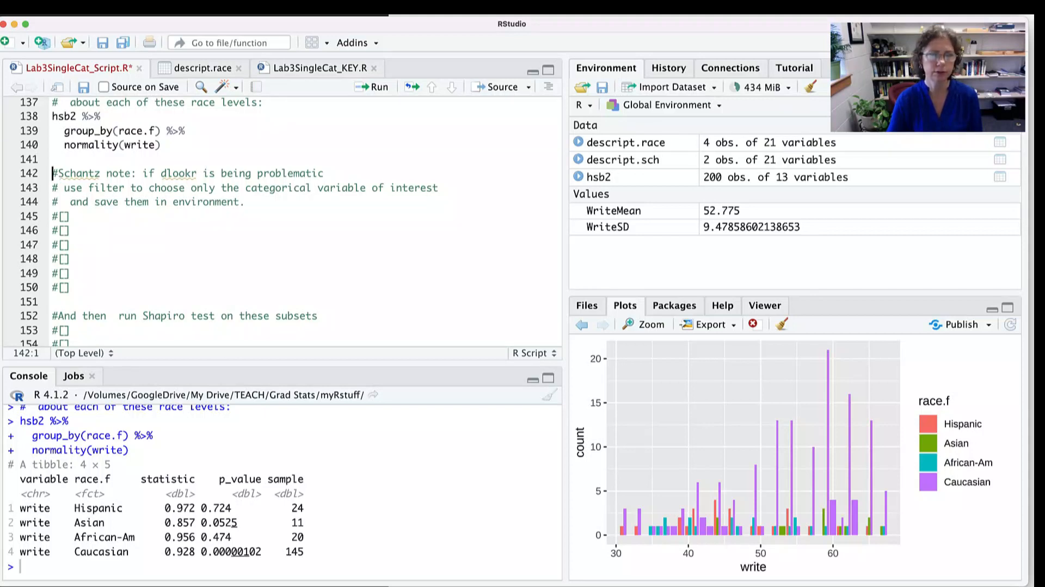
click(71, 216)
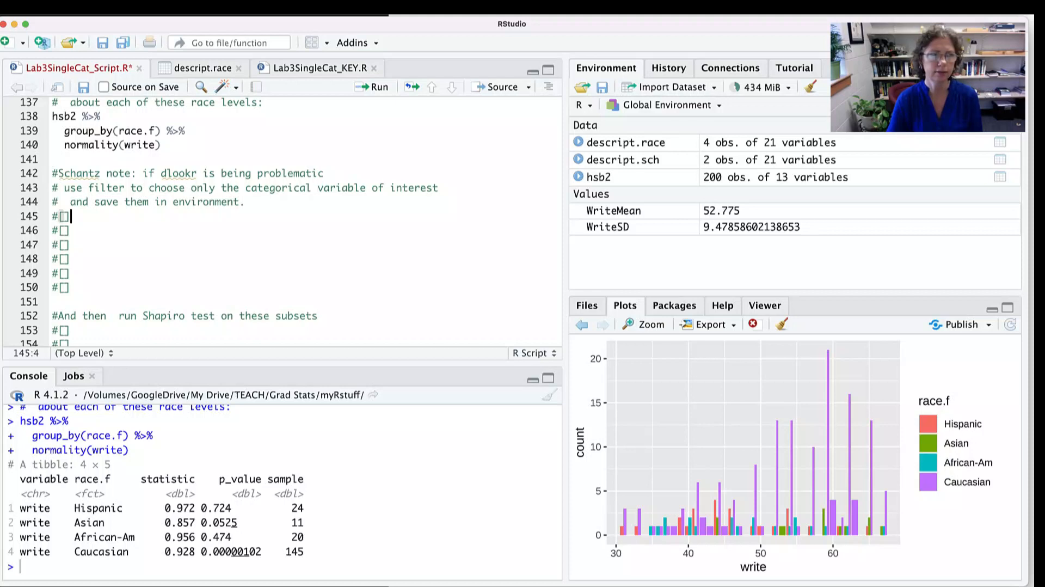
drag(70, 287, 52, 217)
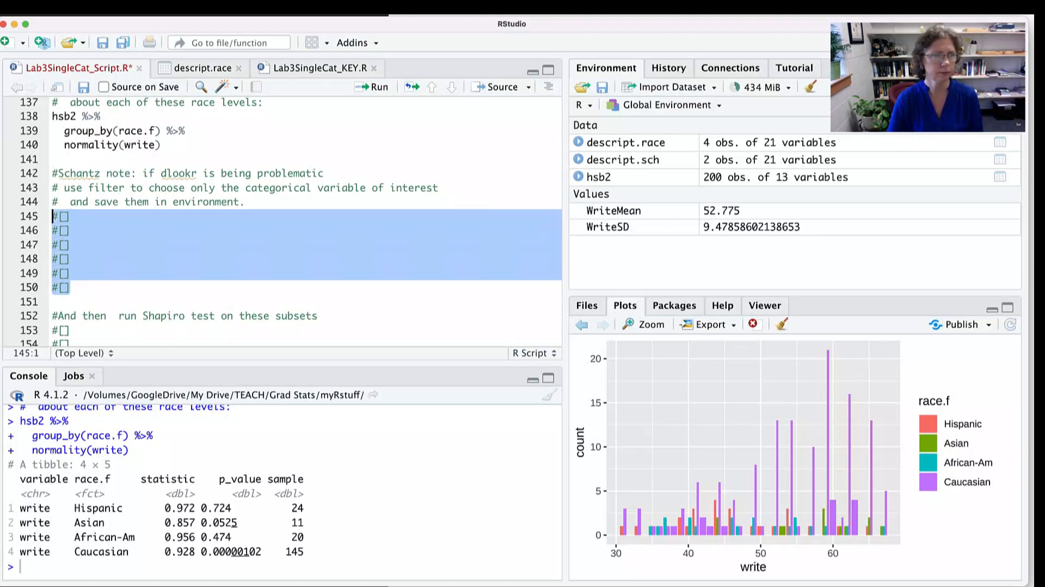
text(public <- filter(hsb2, schtyp.f == "Public") private <- filter(hsb2, schtyp.f == "Private") H <- filter(hsb2, race.f == "Hispanic") As <- filter(hsb2, race.f == "Asian") AA <- filter(hsb2, race.f == "African-Am") C <- filter(hsb2, race.f == "Caucasian"))
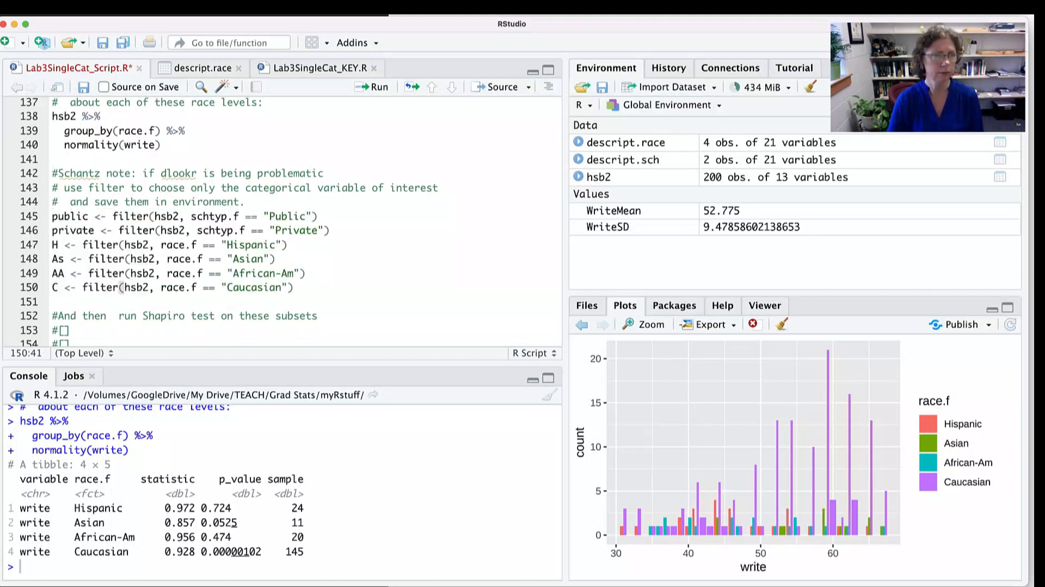
- Run the filter() assignments on lines 145–150 and replace the placeholders on lines 153–158 with shapiro.test() calls on write for the six subsets
scroll(229, 220, down, 4)
key(ctrl+Return)
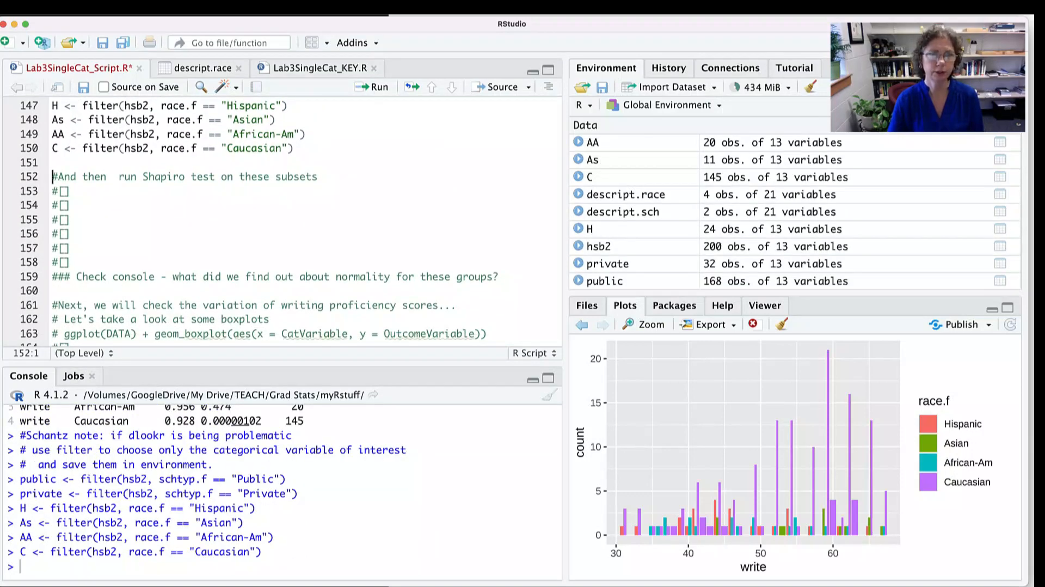
drag(71, 263, 52, 192)
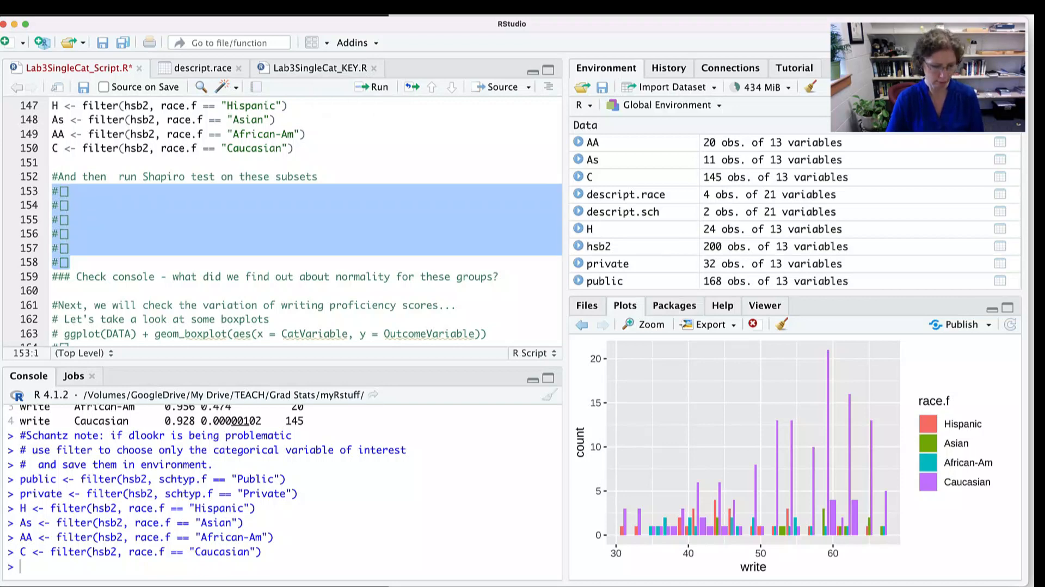
text(shapiro.test(public$write) shapiro.test(private$write) shapiro.test(H$write) shapiro.test(As$write) shapiro.test(AA$write) shapiro.test(C$write))
- Run the Shapiro-Wilk tests of write for public, private, H, As, AA and C, and review their console output
click(210, 191)
key(super+Return)
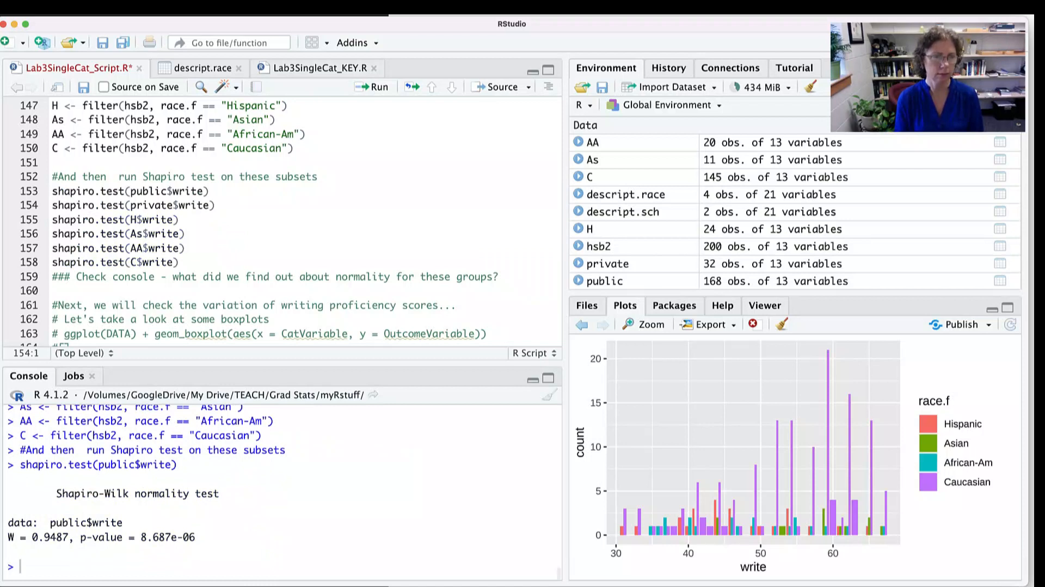
key(super+Return)
key(super+Return)
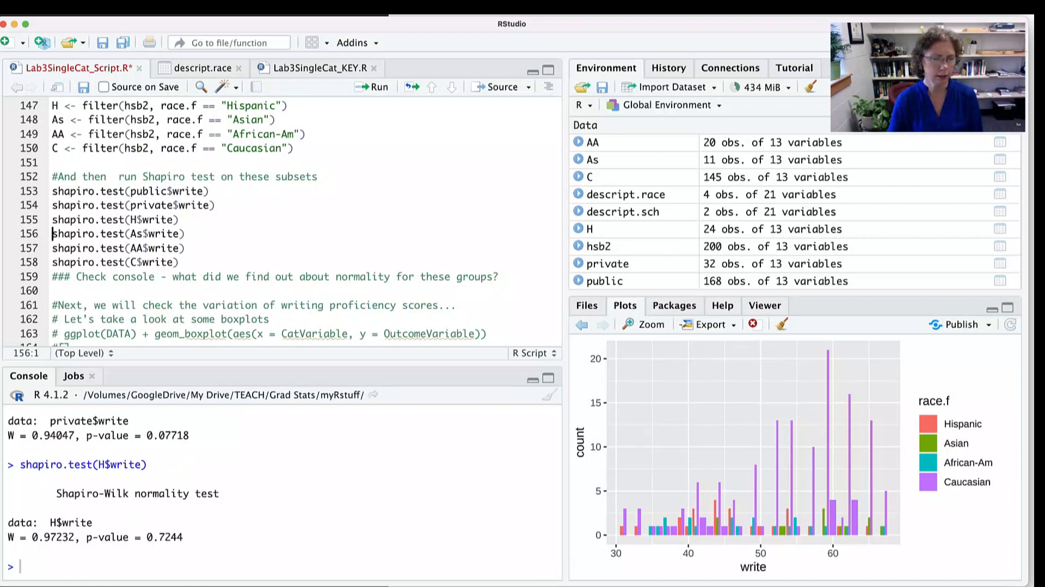
key(super+Return)
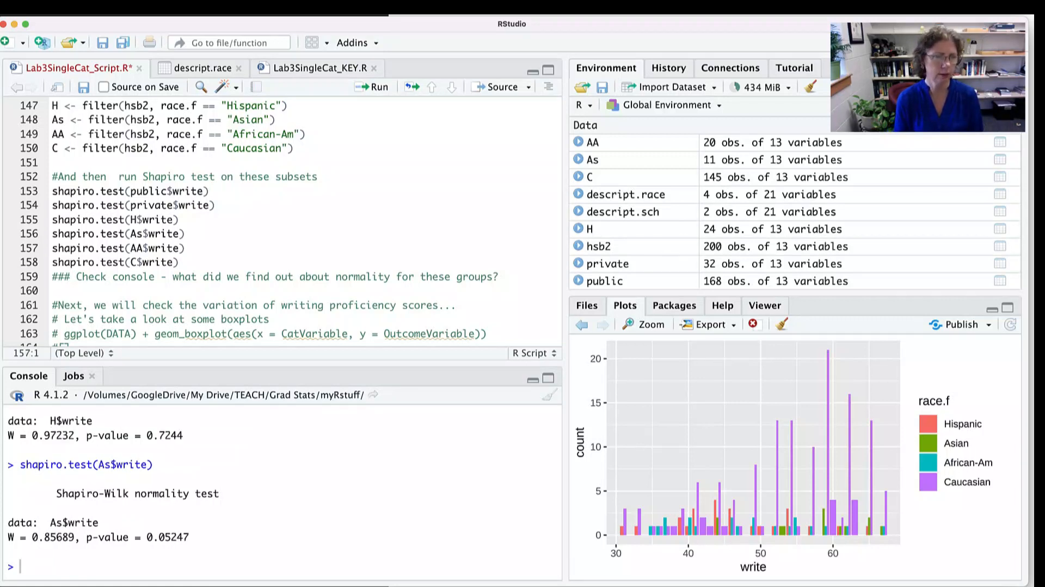
key(super+Return)
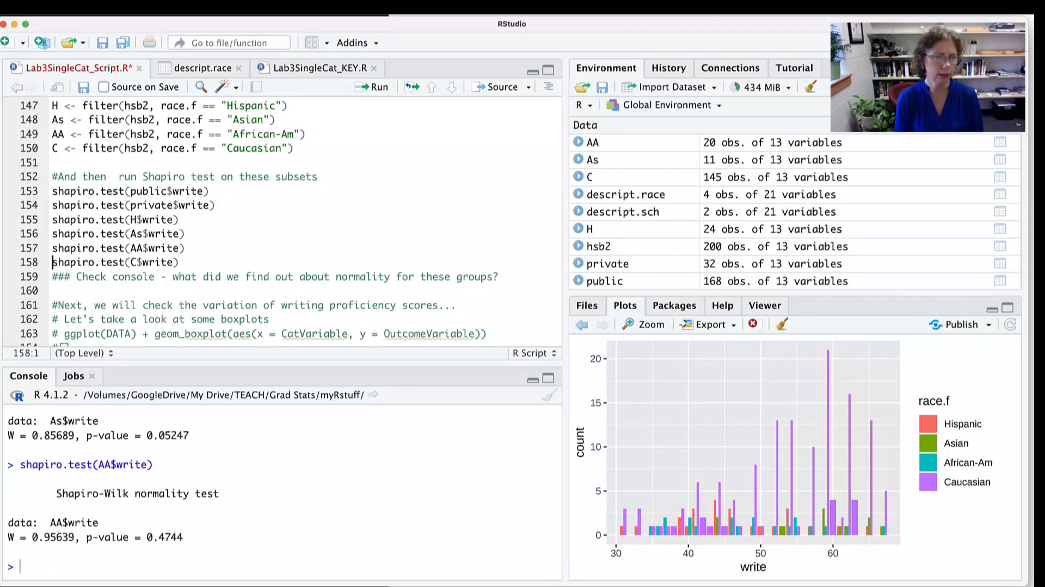
key(super+Return)
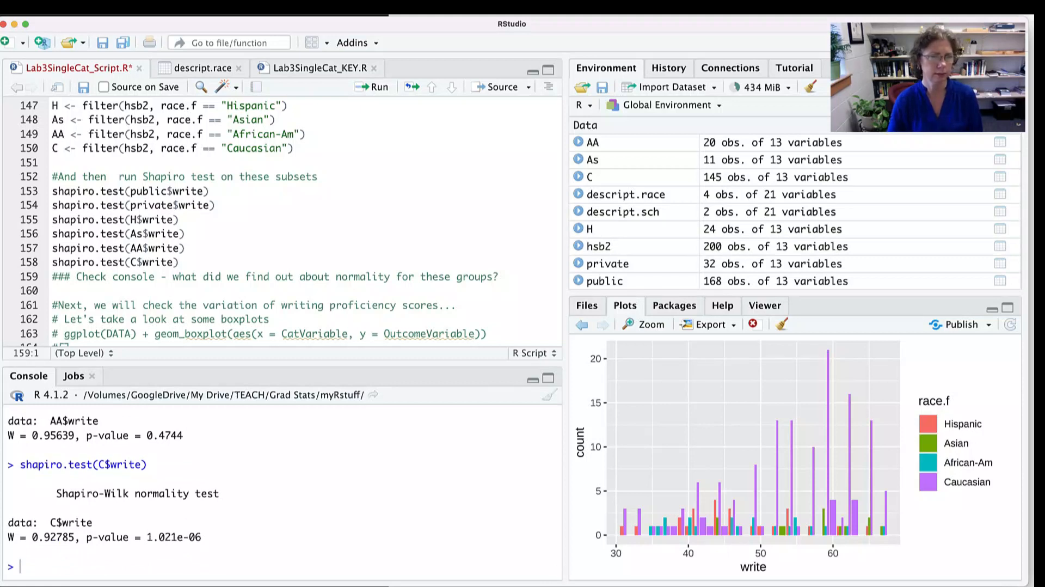
scroll(281, 492, up, 1)
scroll(282, 492, up, 10)
scroll(281, 493, down, 5)
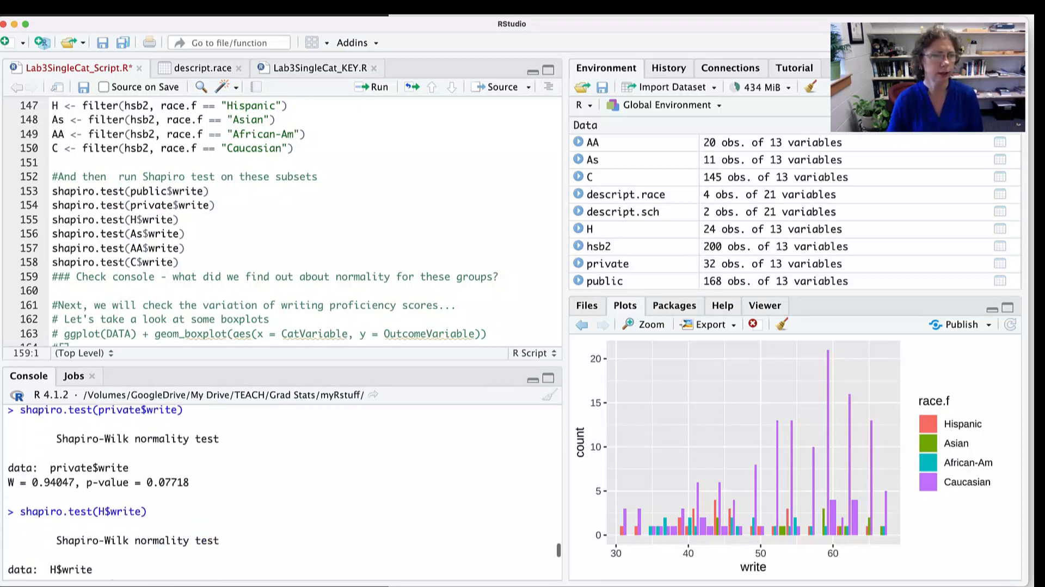
scroll(282, 493, down, 5)
scroll(282, 484, down, 3)
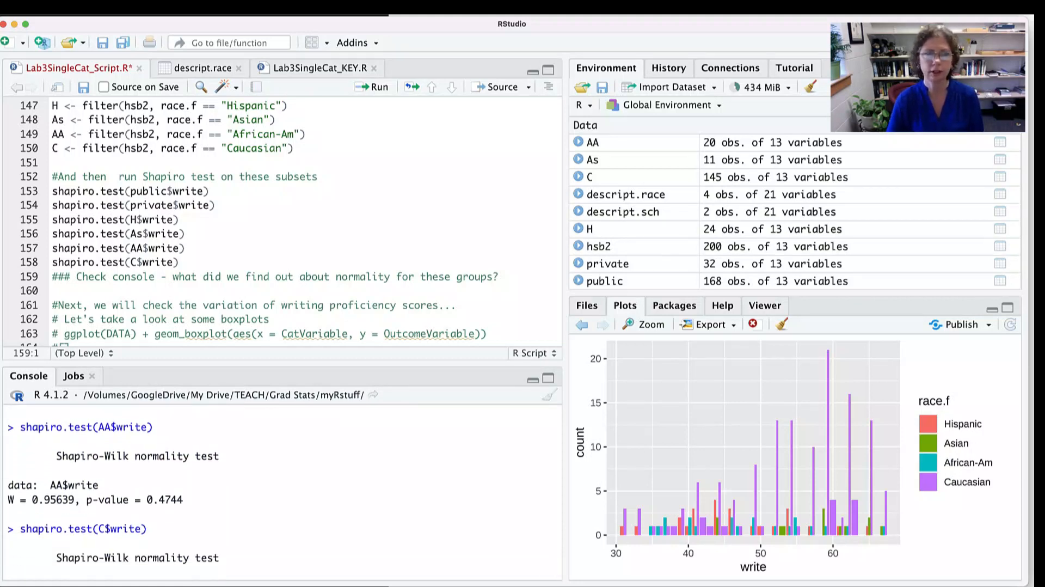
- Replace the placeholder on line 164 with ggplot(hsb2) + geom_boxplot(aes())
scroll(261, 218, down, 5)
scroll(261, 218, down, 2)
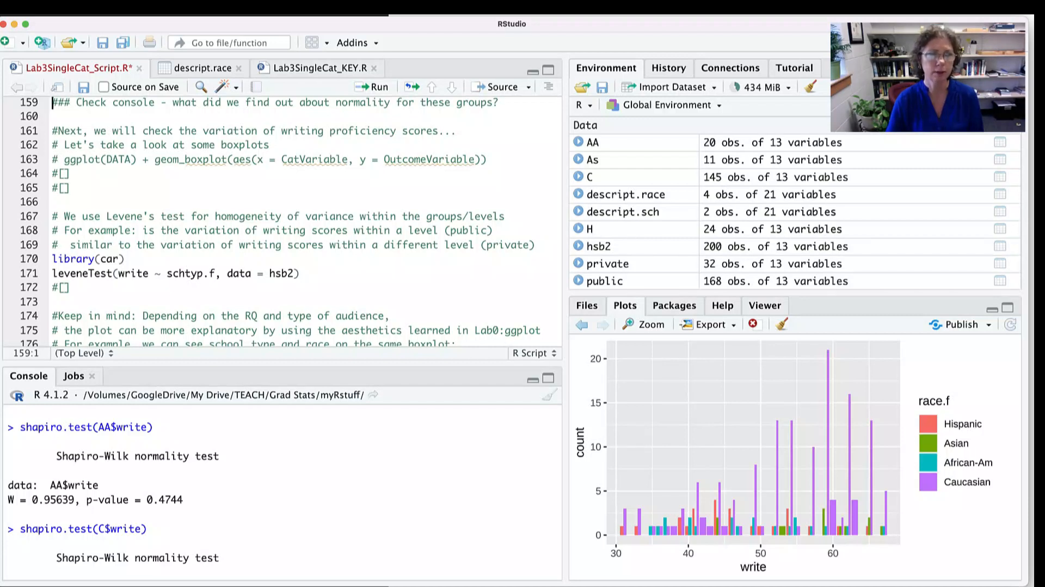
drag(71, 173, 51, 174)
text(ggplot)
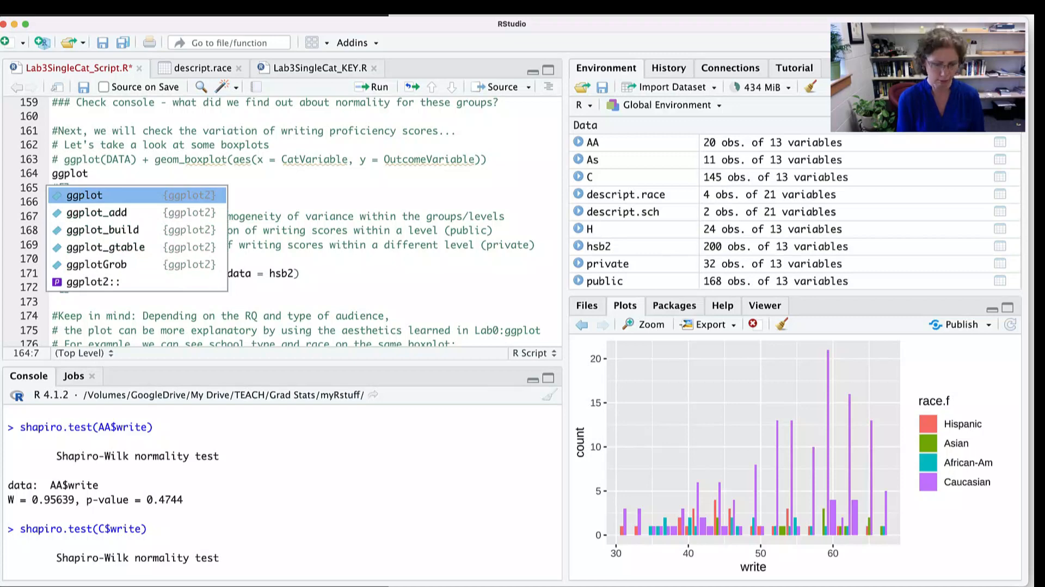
text((hsb2) +)
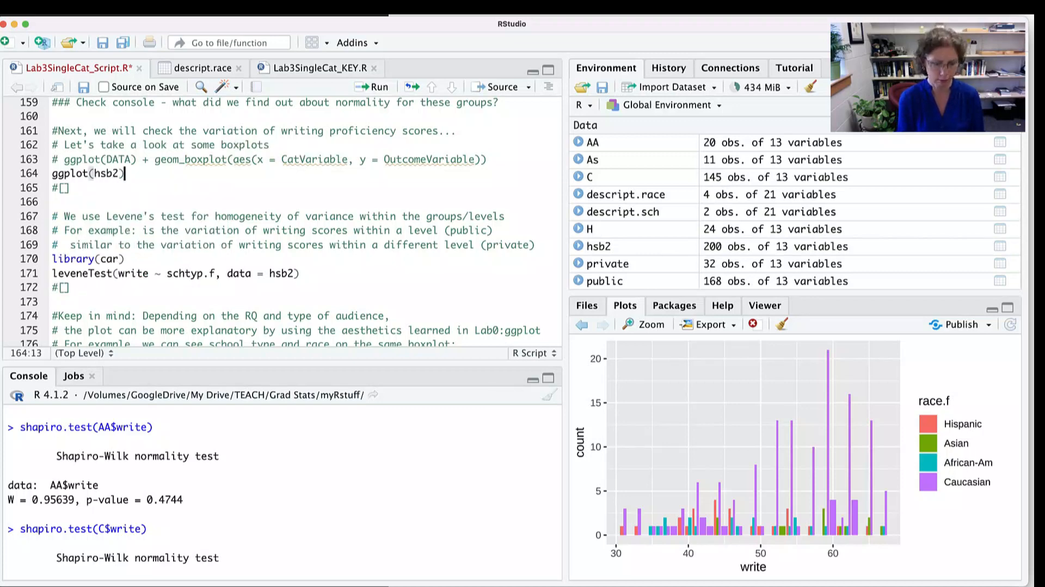
text( geom)
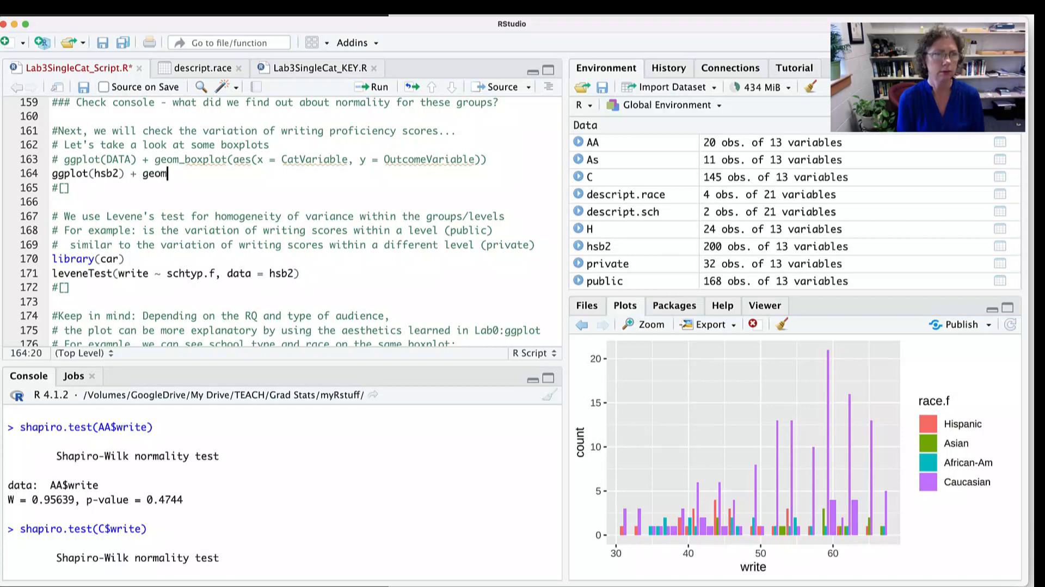
text(_box)
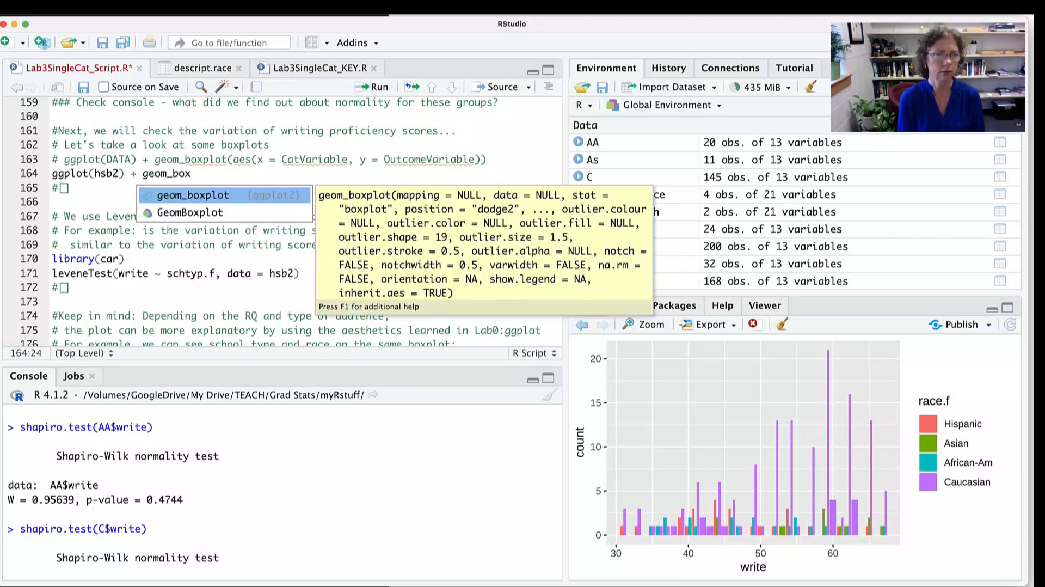
key(Return)
text(aes)
key(Return)
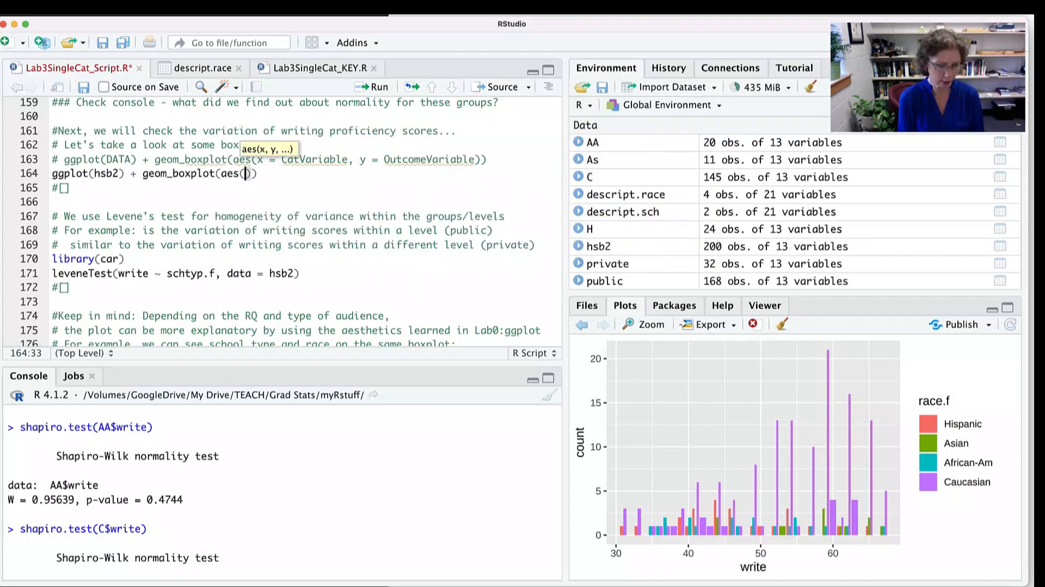
- Fill in the aes() arguments on line 164 with x = race.f and y = write
text(x)
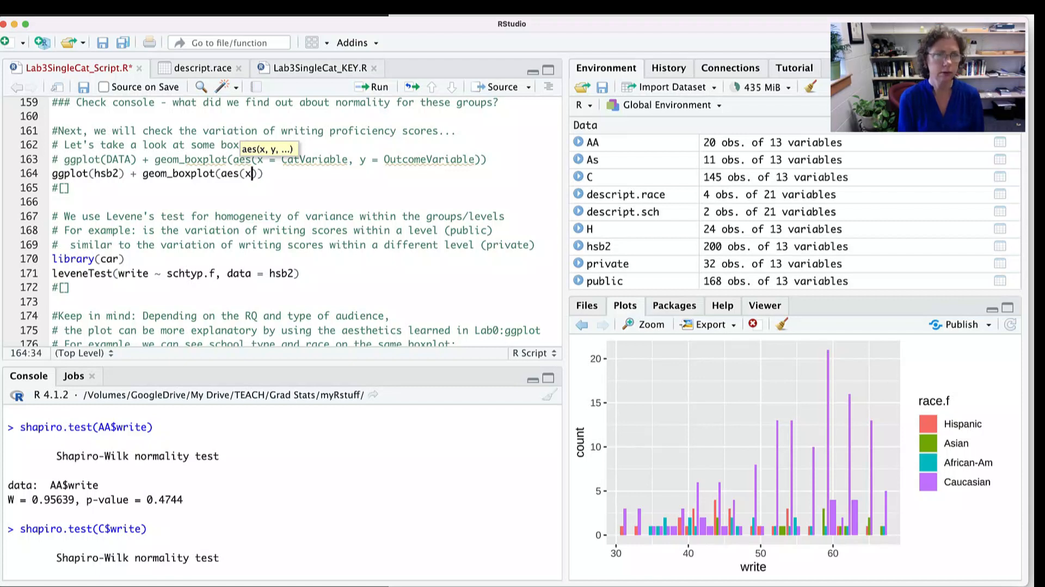
text( =)
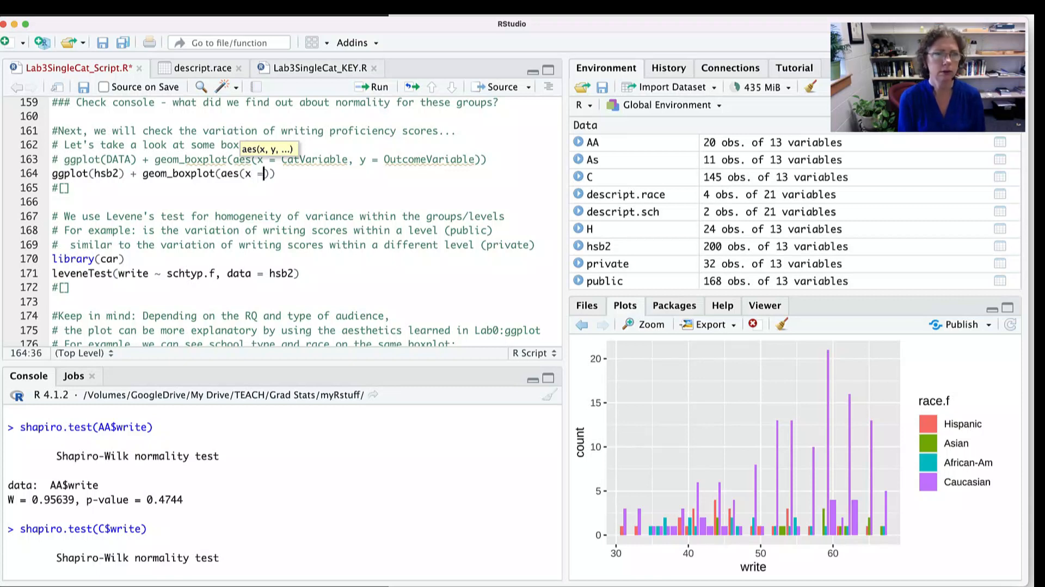
text( race)
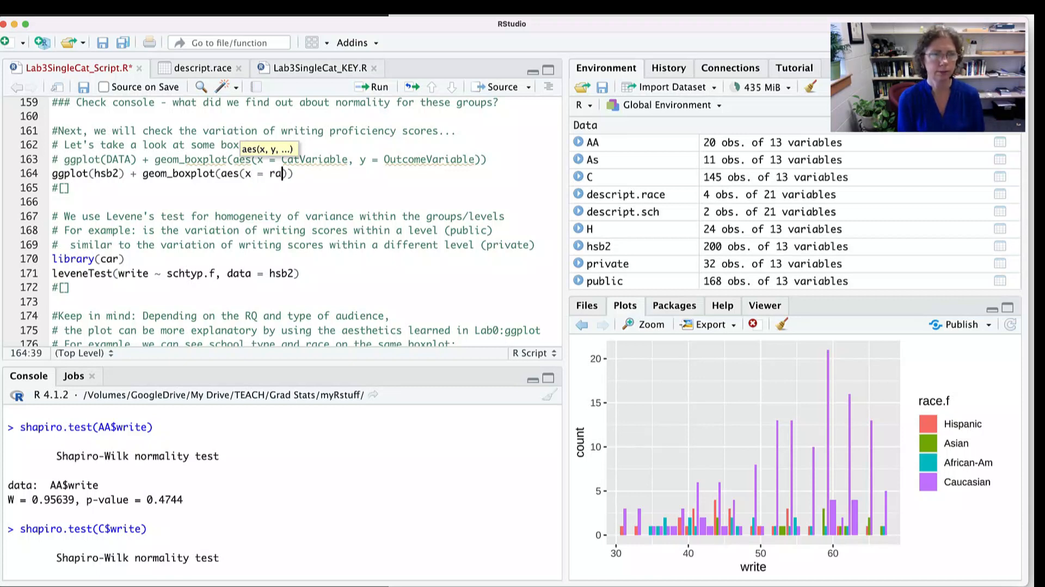
key(Tab)
text(, )
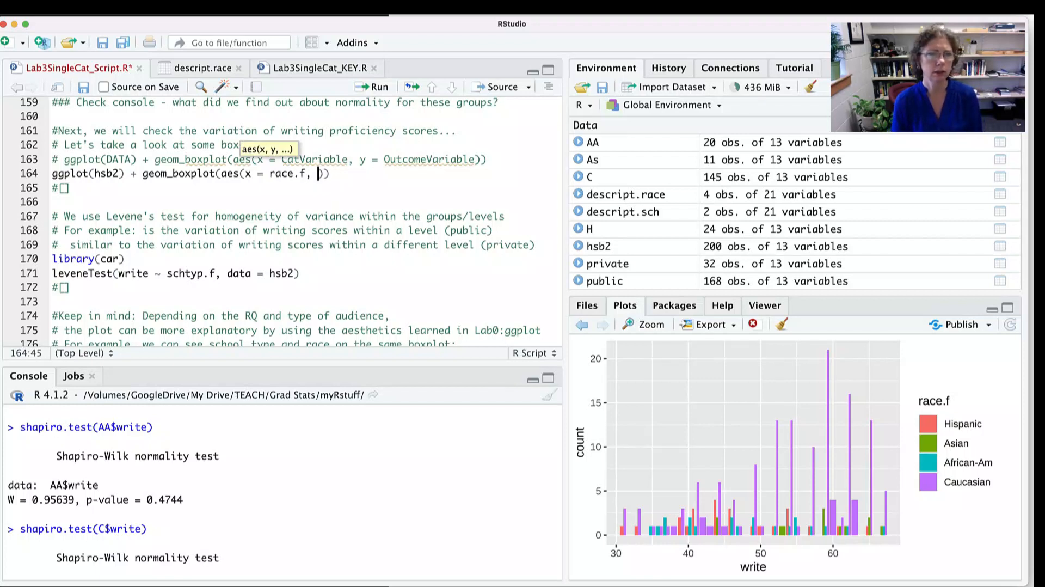
text(y)
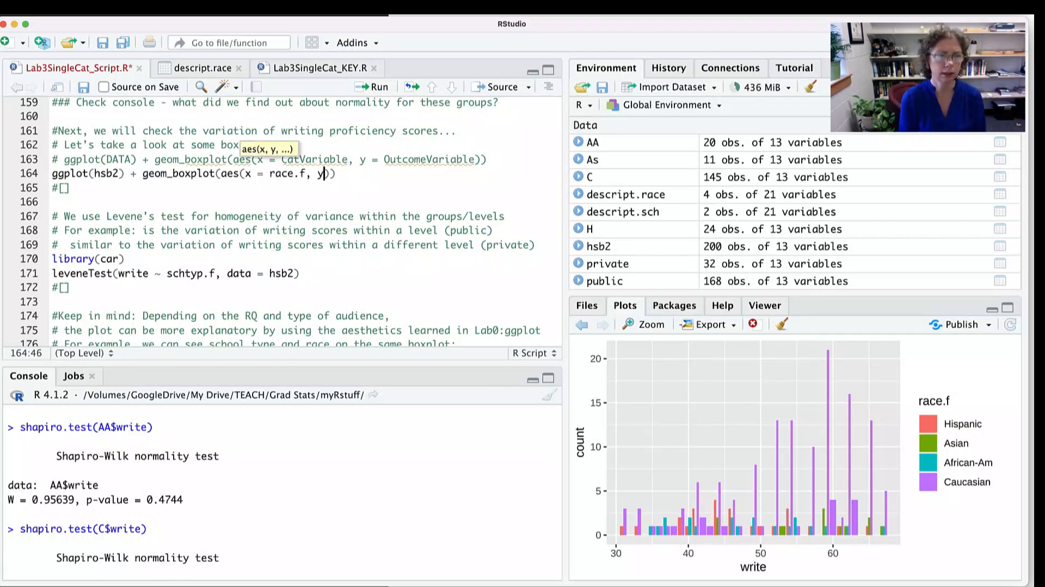
text( = )
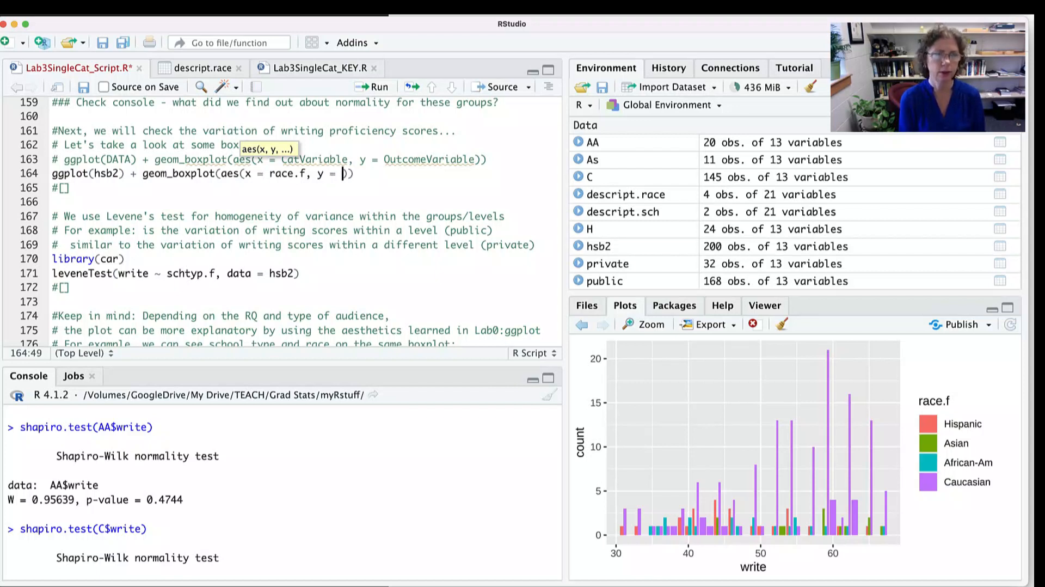
text(write)
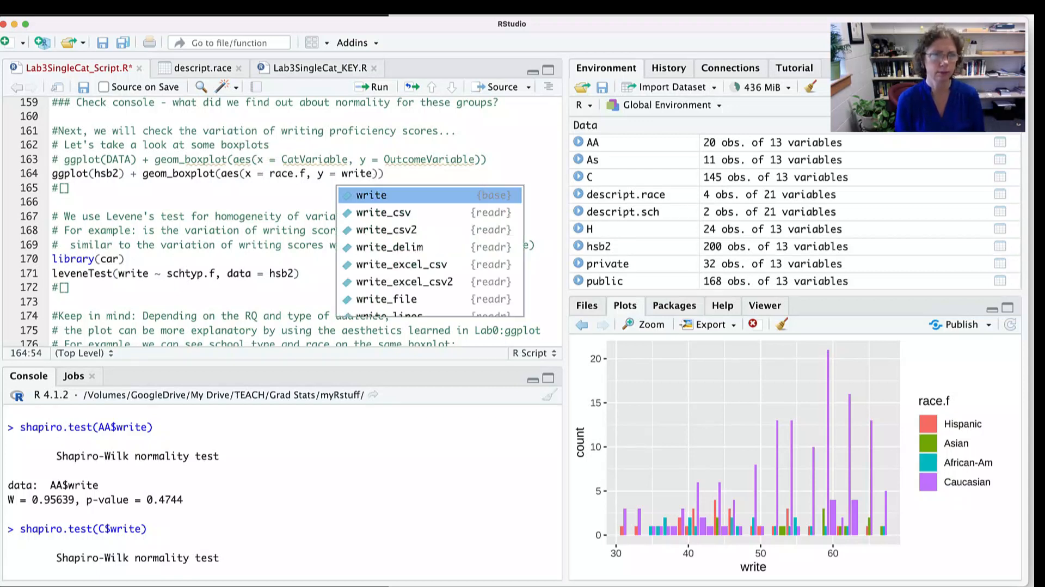
- Close the line 164 call so it ends in y = write)) and run it to draw the boxplots by race
key(Tab)
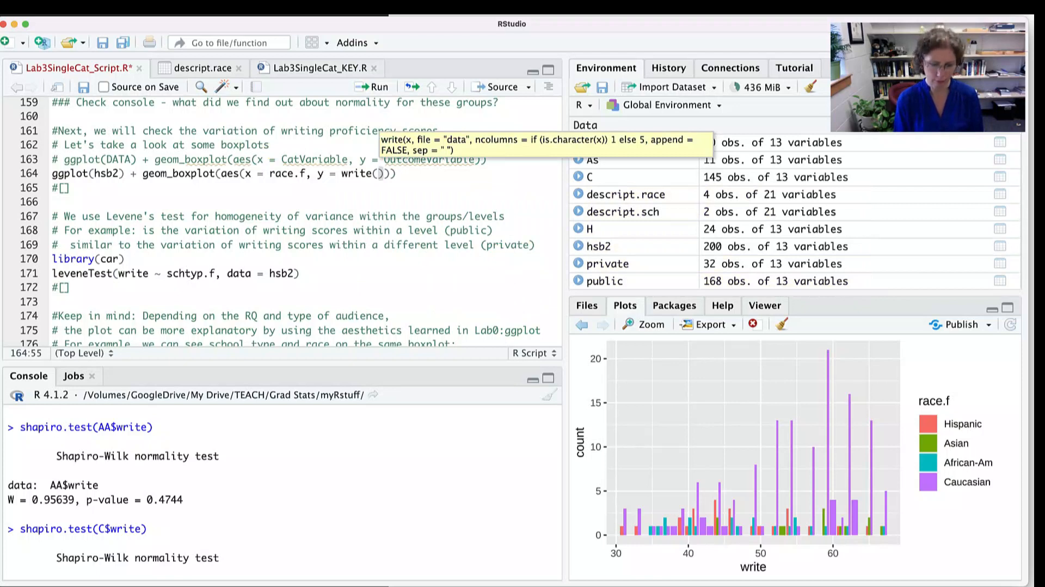
key(Right)
key(Right)
key(BackSpace)
key(BackSpace)
key(BackSpace)
text()))
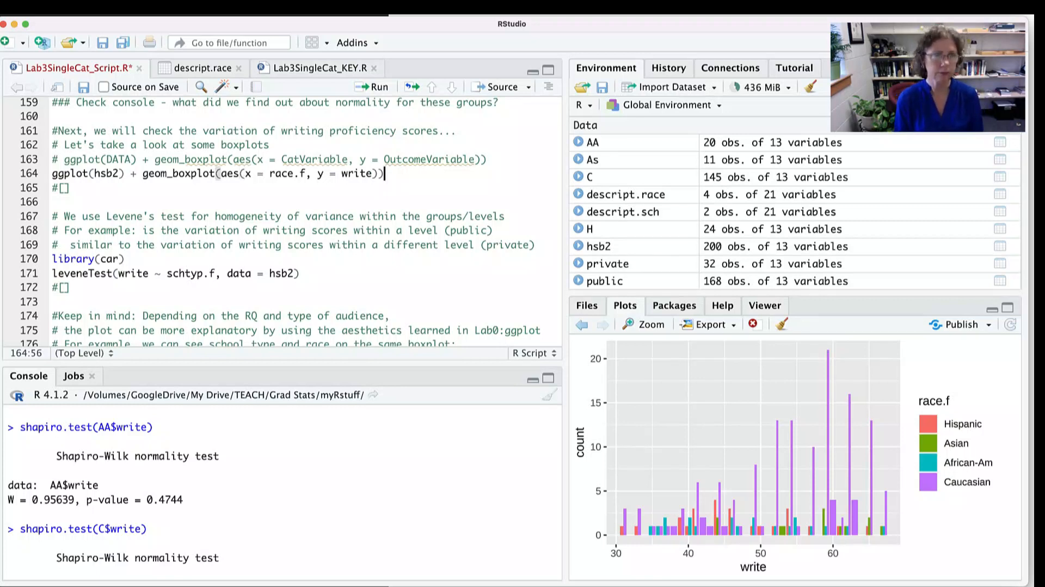
key(super+Return)
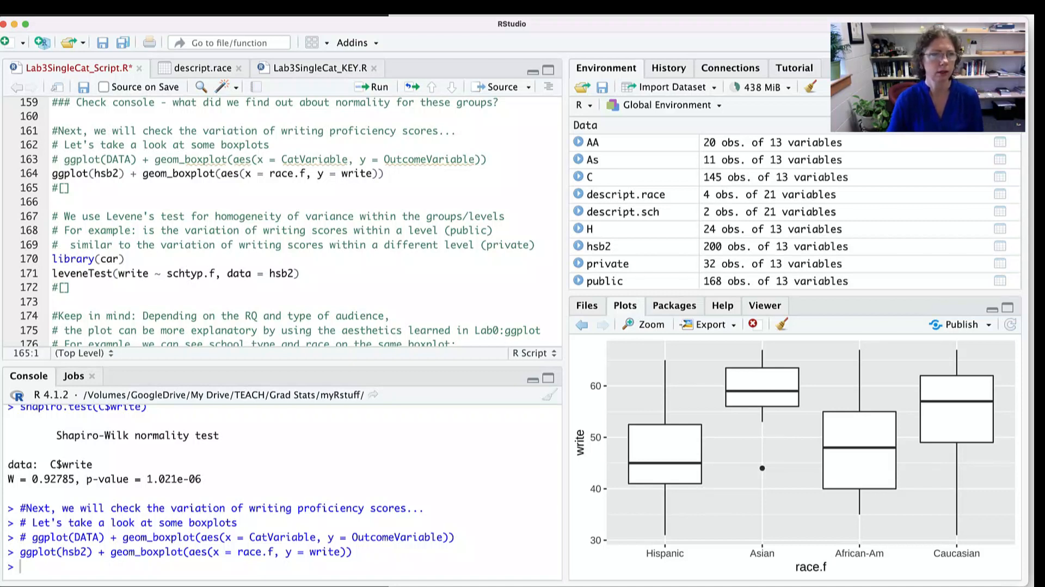
- Replace the placeholder on line 165 with a copy of the boxplot code using x = schtyp.f and run it
drag(386, 173, 52, 187)
text(ggplot(hsb2) + geom_boxplot(aes(x = race.f, y = write)))
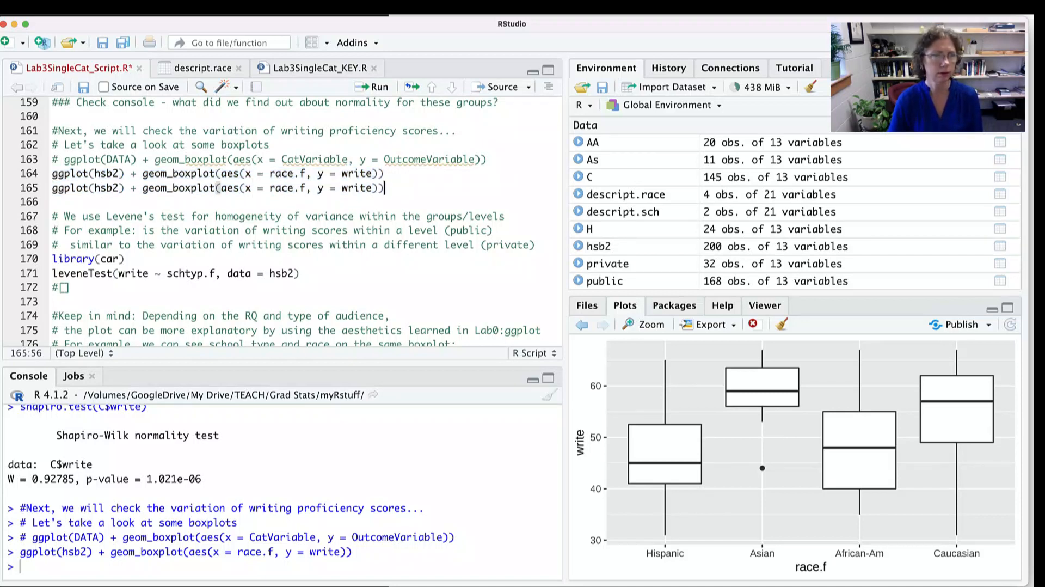
drag(305, 188, 268, 188)
text(sch)
key(Tab)
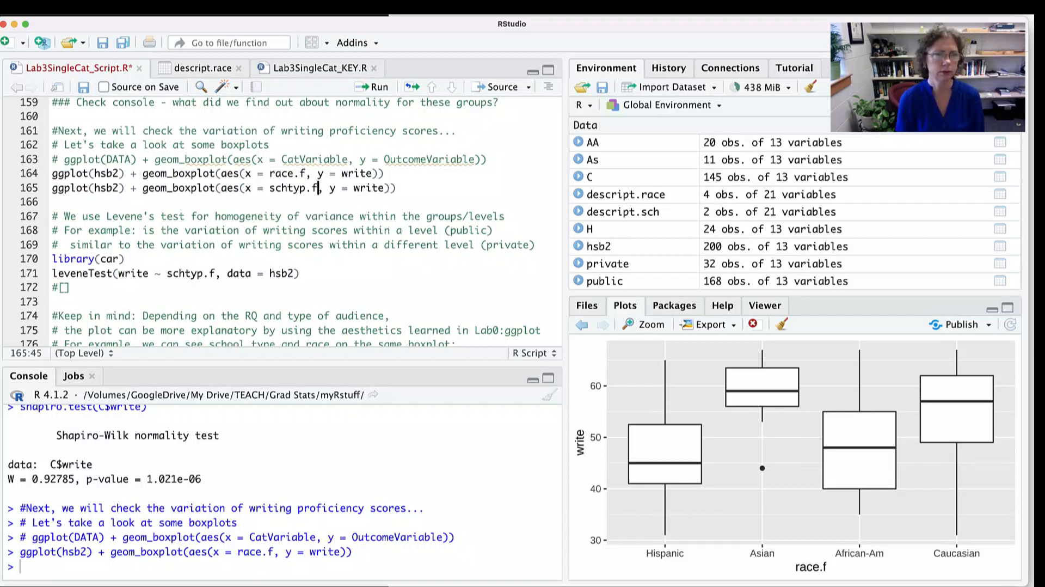
key(super+Return)
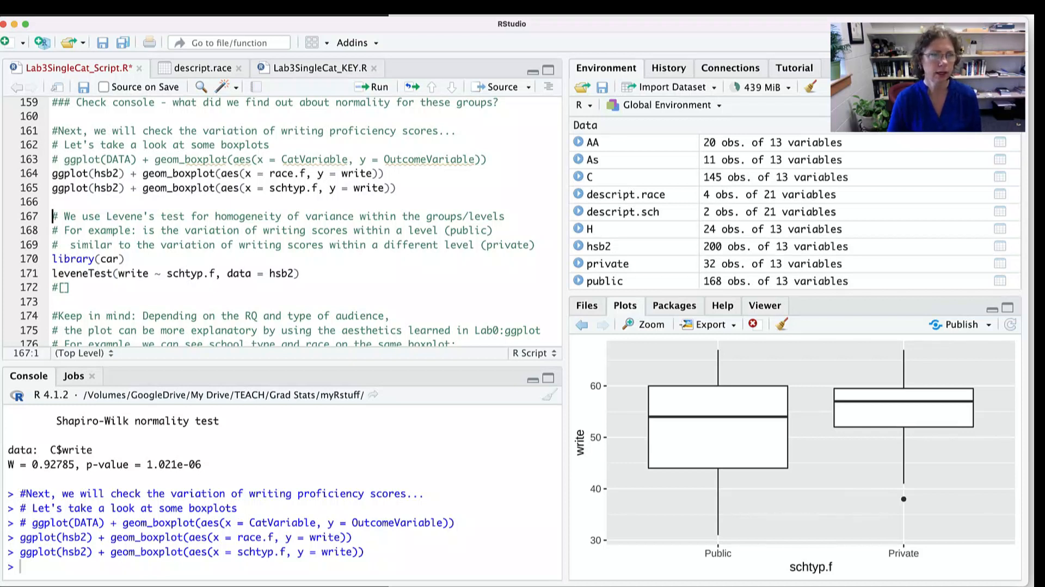
- Load the car library, run leveneTest(write ~ schtyp.f, data = hsb2), and highlight the p-value in the console output
click(126, 259)
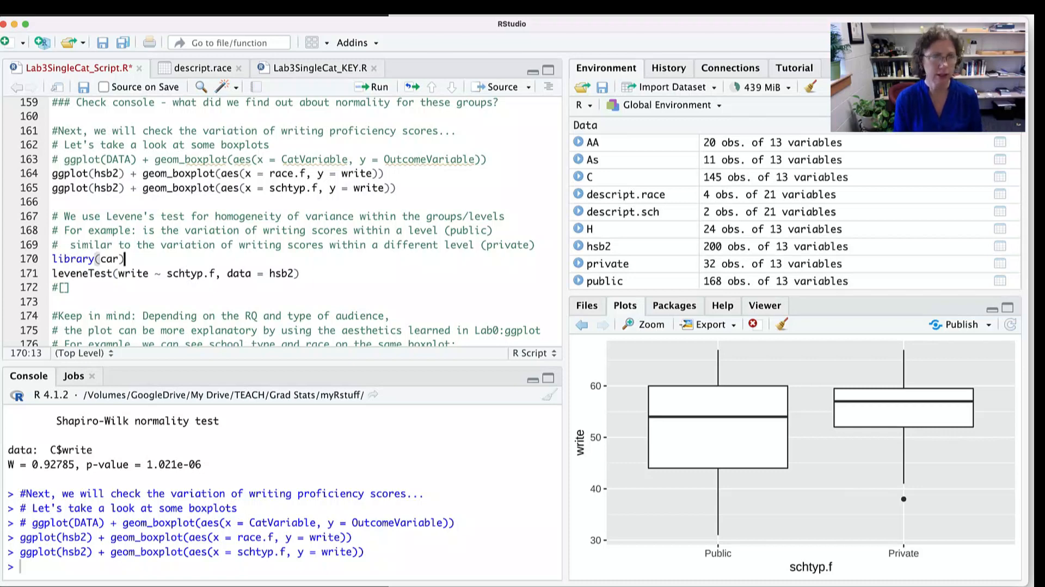
key(super+Return)
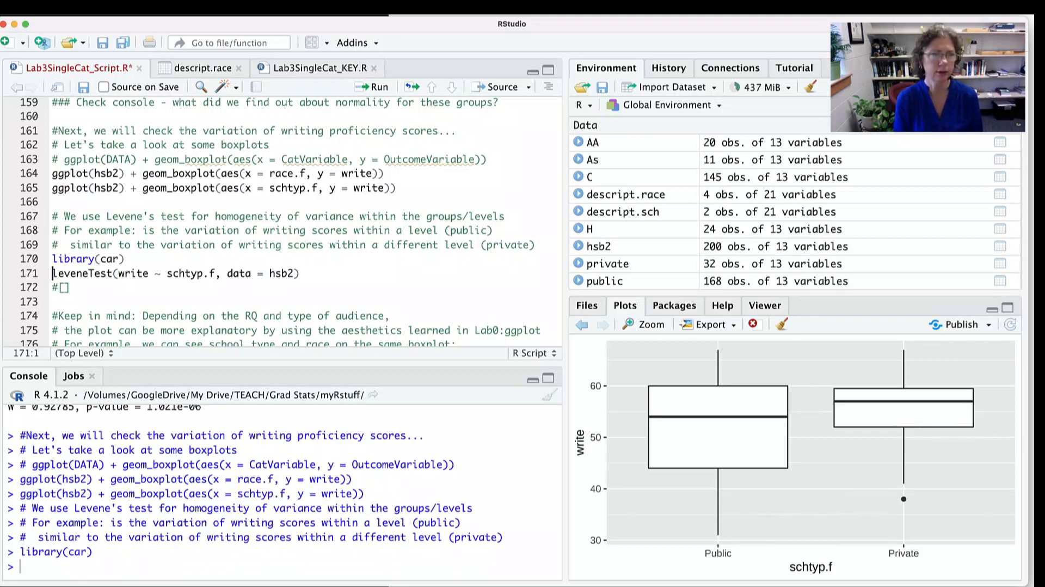
click(300, 273)
key(super+Return)
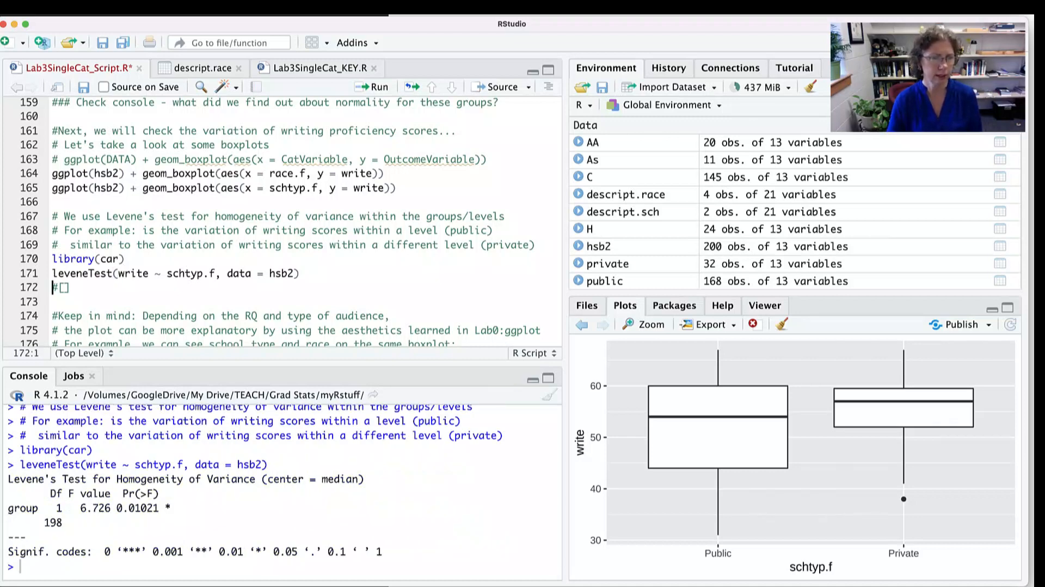
double_click(137, 508)
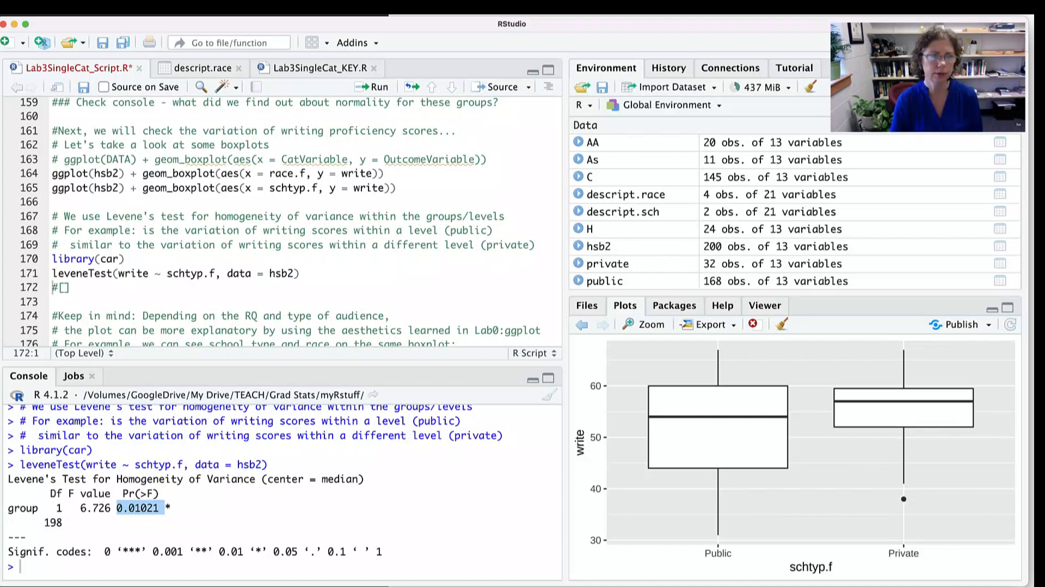
- Replace the placeholder on line 172 with leveneTest(write ~ race.f, data = hsb2) and run it
click(72, 288)
drag(300, 273, 52, 287)
text(leveneTest(write ~ schtyp.f, data = hsb2))
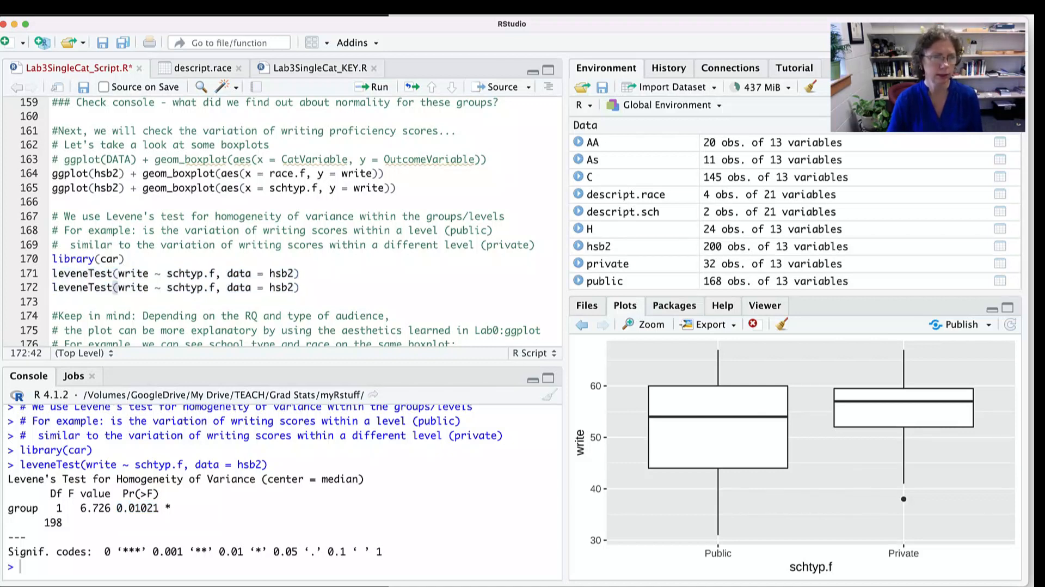
drag(167, 287, 216, 287)
text(race.f)
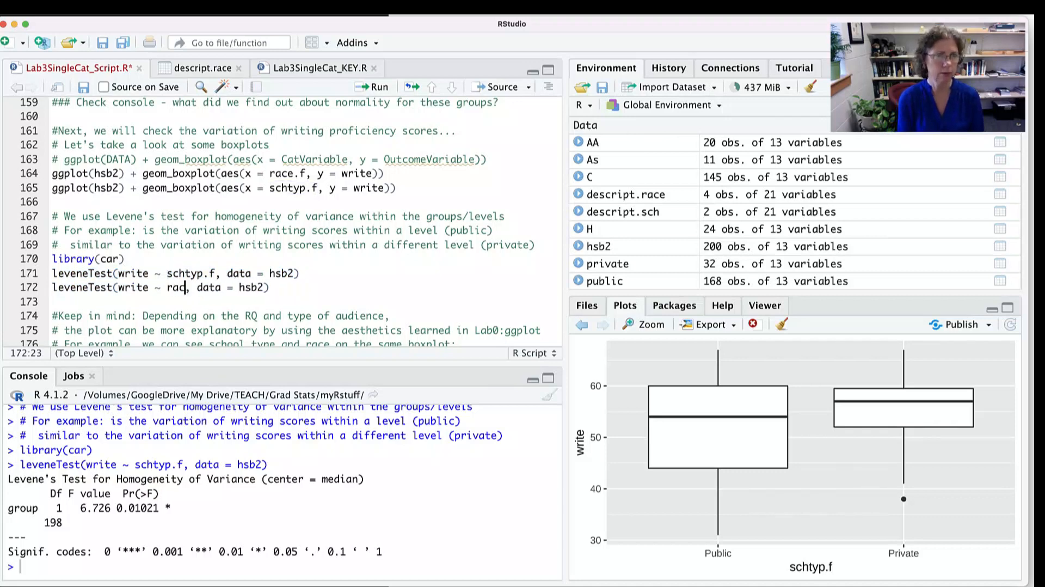
click(288, 287)
key(super+Return)
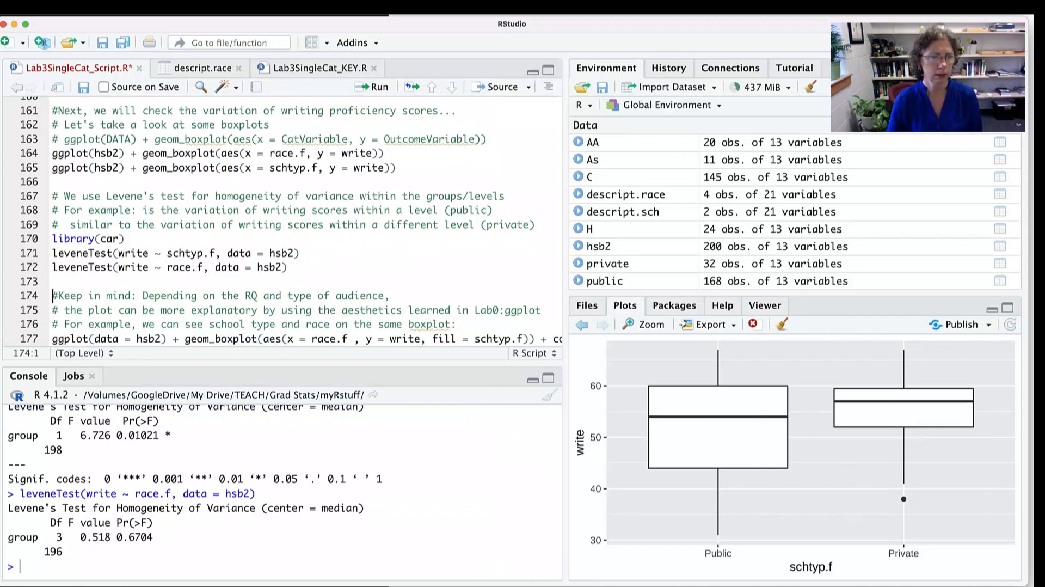
- Bring back the boxplots of writing scores by race and highlight the p-value of the race Levene's test in the console
click(581, 324)
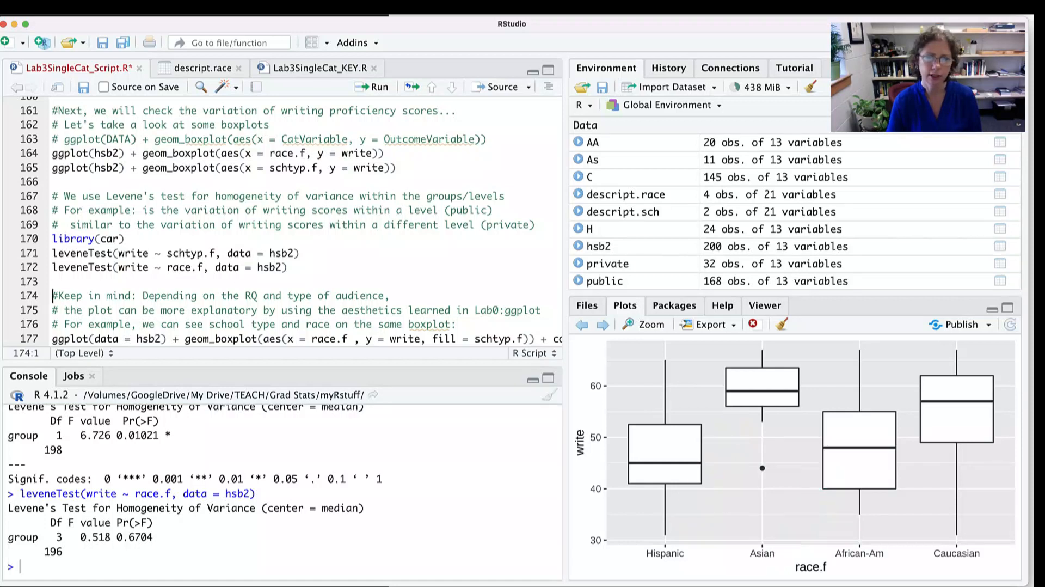
double_click(135, 537)
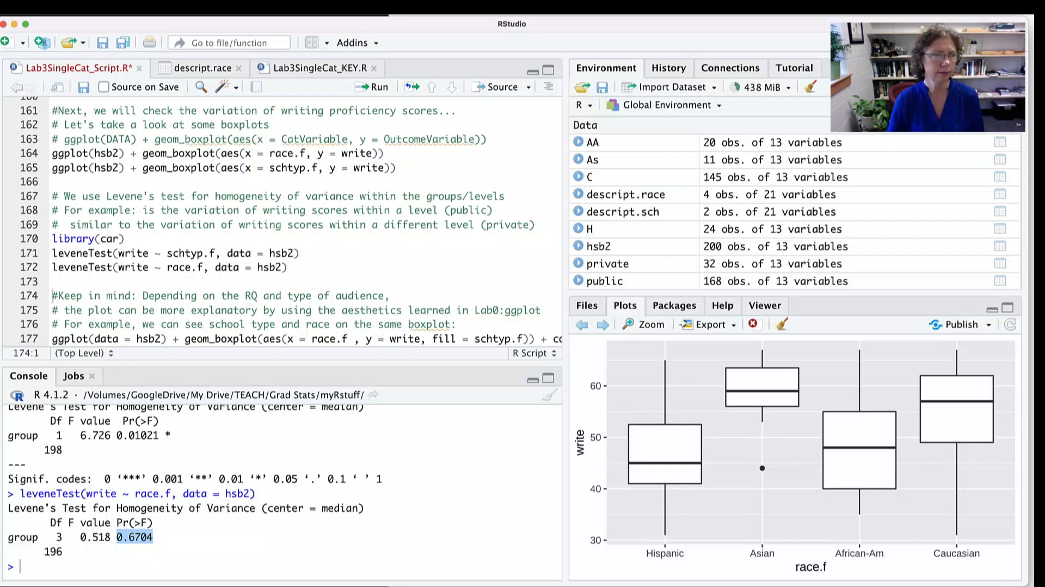
- Run the line 177 ggplot code to draw flipped boxplots of write by race.f, filled by schtyp.f
scroll(283, 218, down, 5)
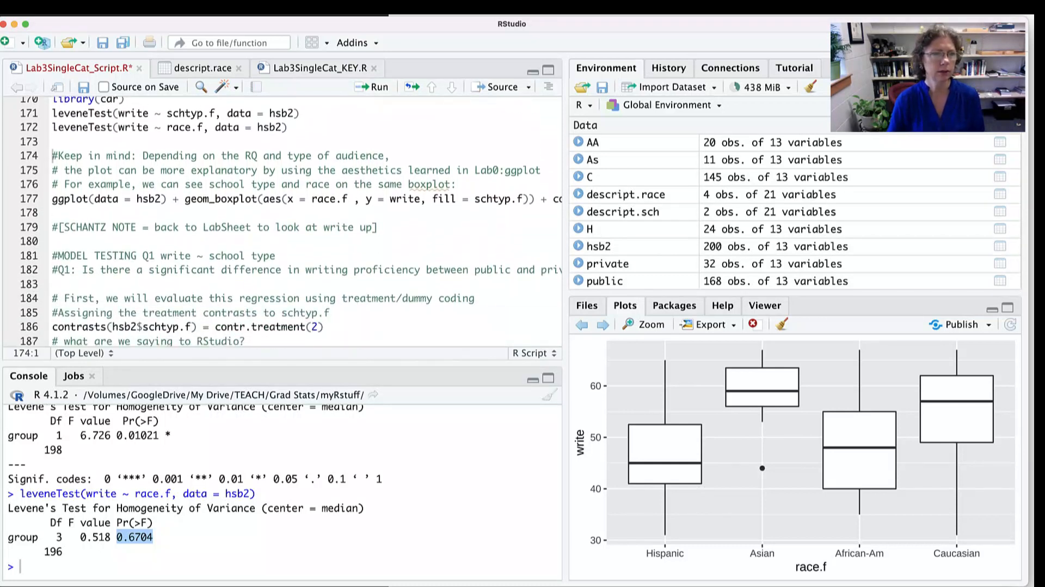
click(234, 199)
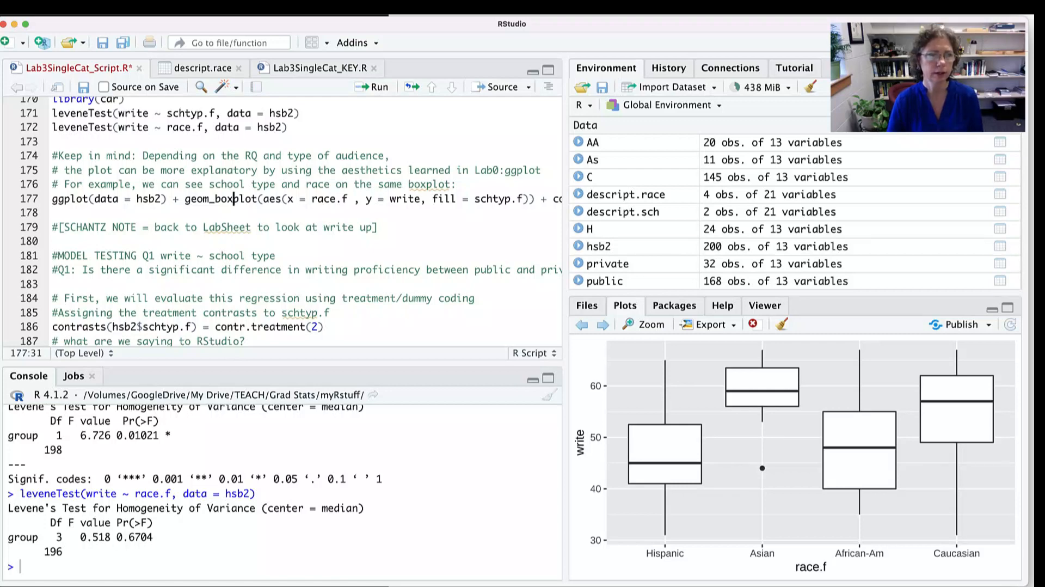
scroll(306, 221, right, 5)
scroll(305, 220, right, 3)
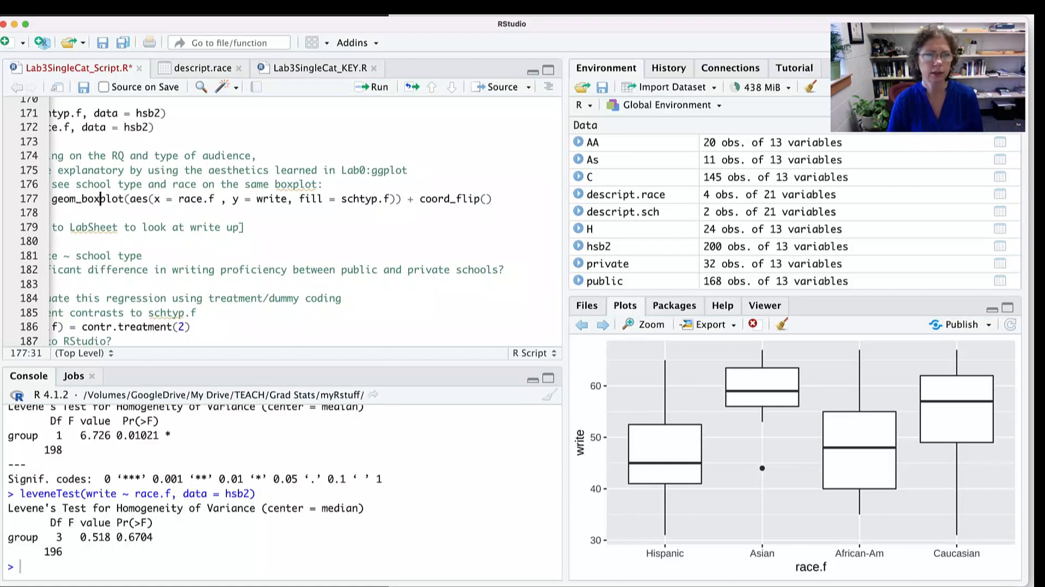
click(493, 199)
key(super+Return)
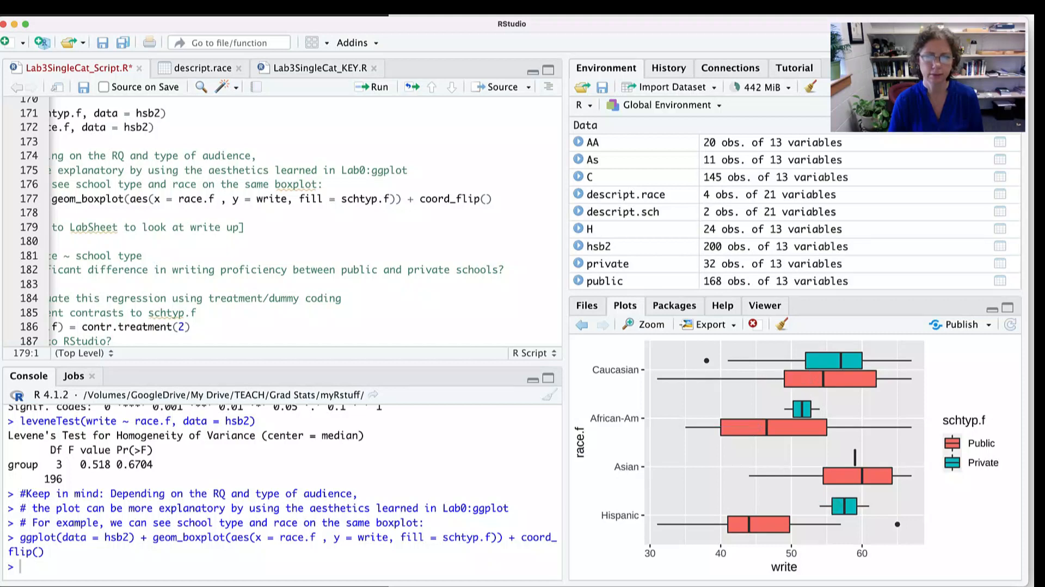
scroll(305, 218, left, 5)
scroll(305, 218, left, 2)
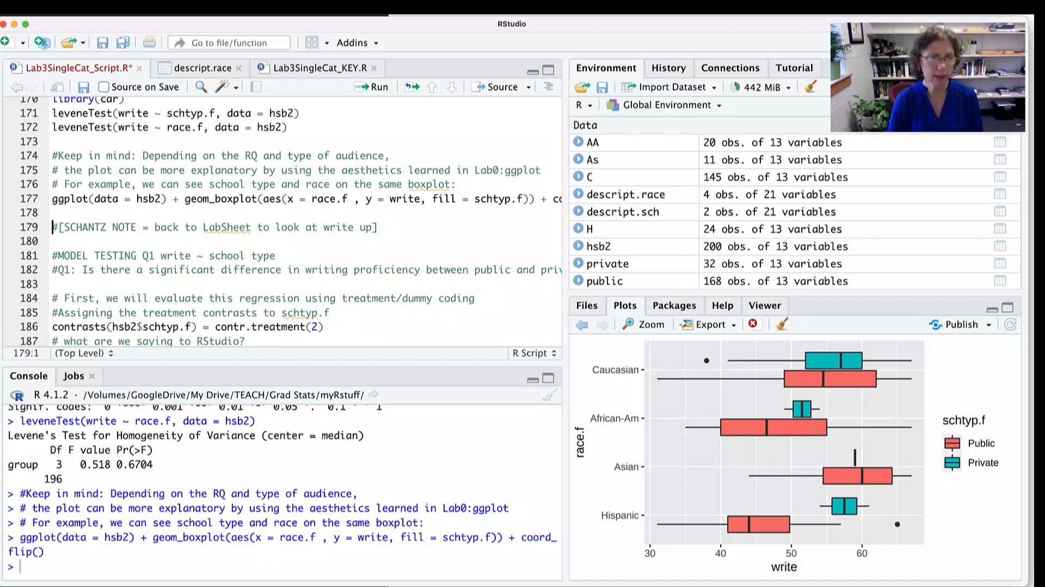
- Switch to the LabSheet Lab3 SingleCat document in Word and examine the preliminary checklist and the histogram, boxplot and Shapiro-Wilk write-up
key(super+Tab)
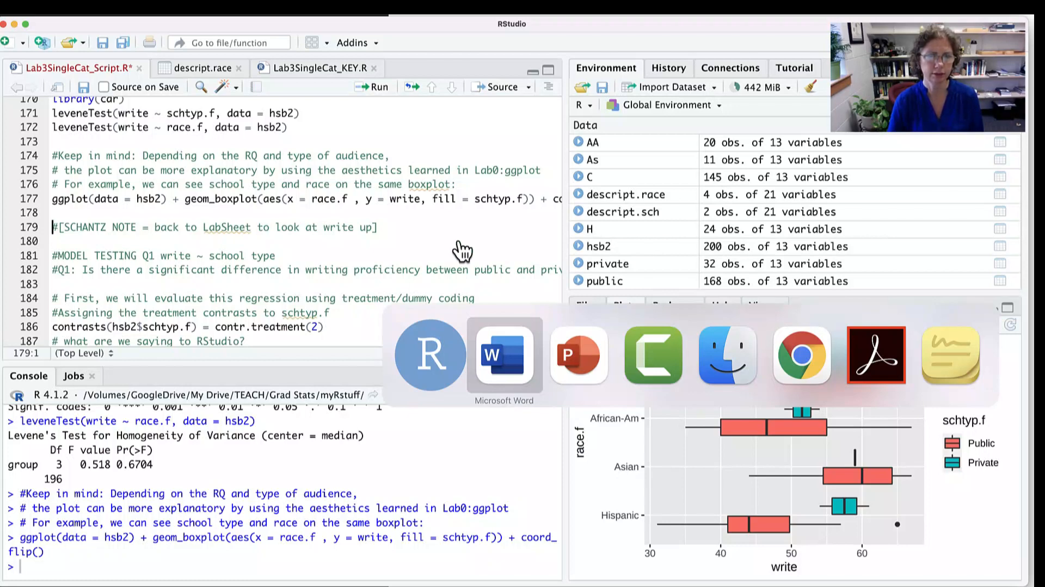
scroll(589, 306, down, 3)
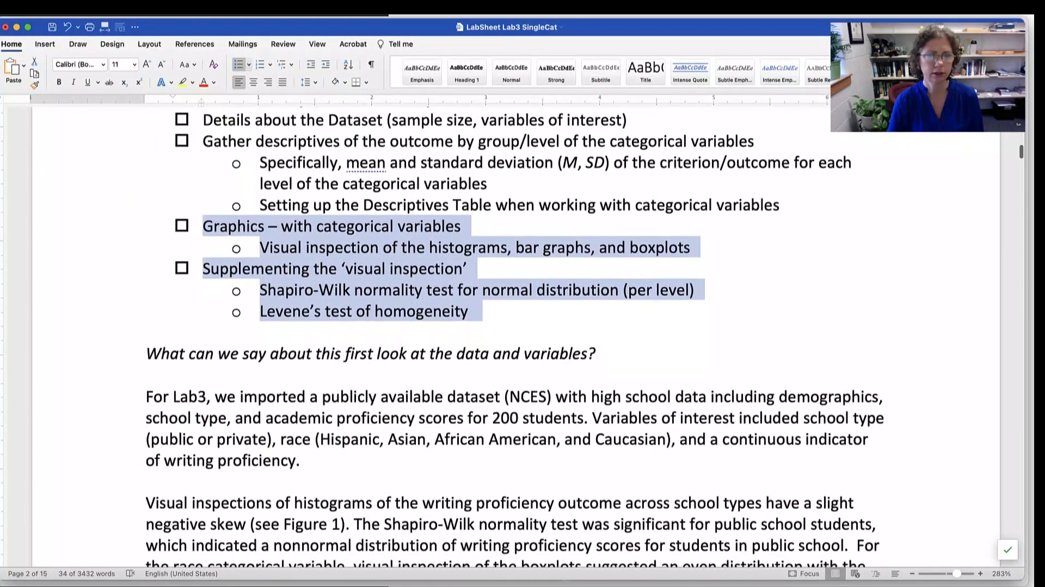
scroll(589, 306, up, 2)
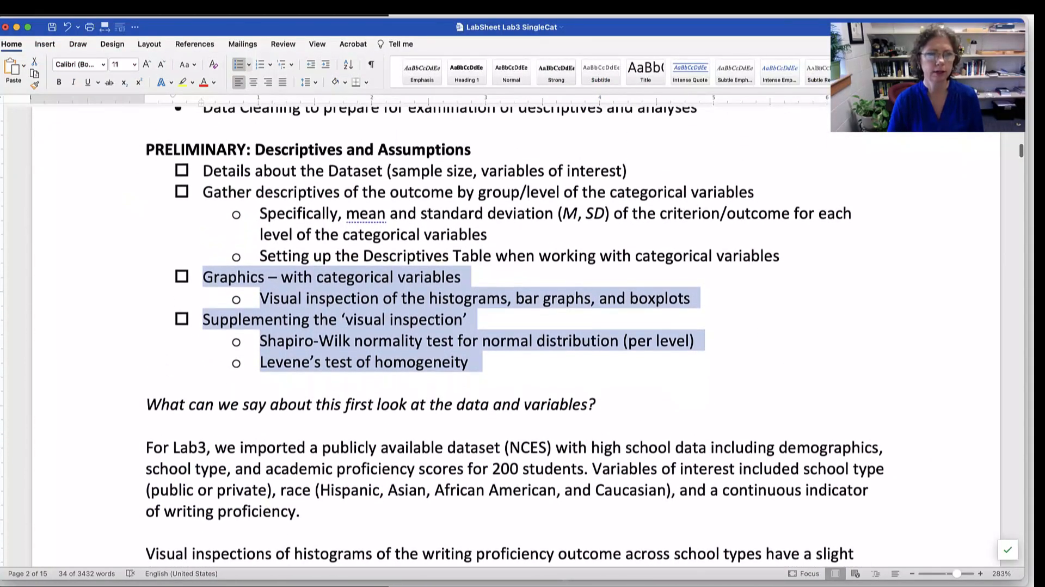
click(545, 341)
scroll(545, 340, down, 5)
scroll(515, 336, down, 6)
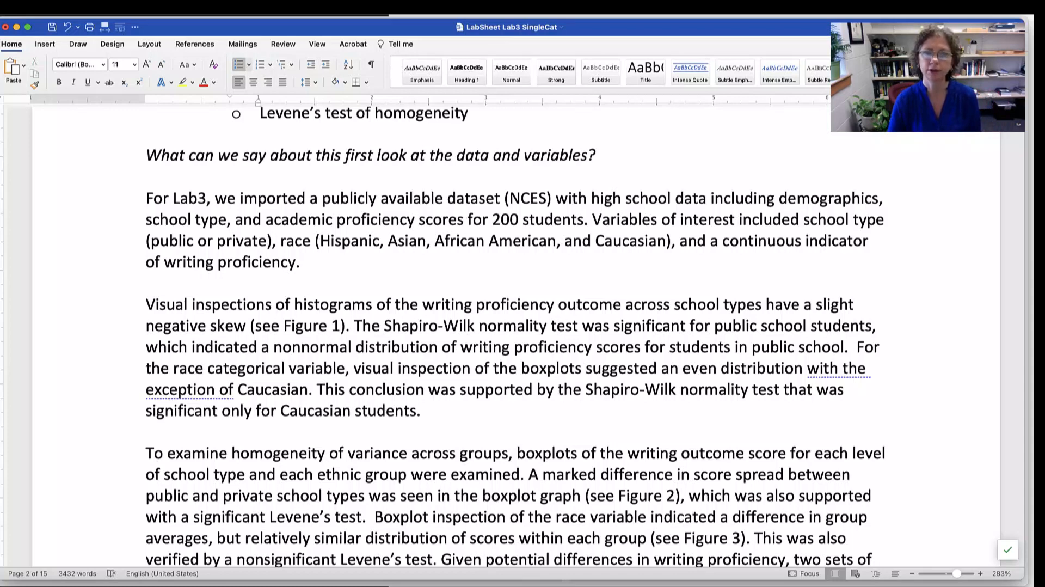
scroll(515, 326, down, 4)
scroll(515, 327, down, 2)
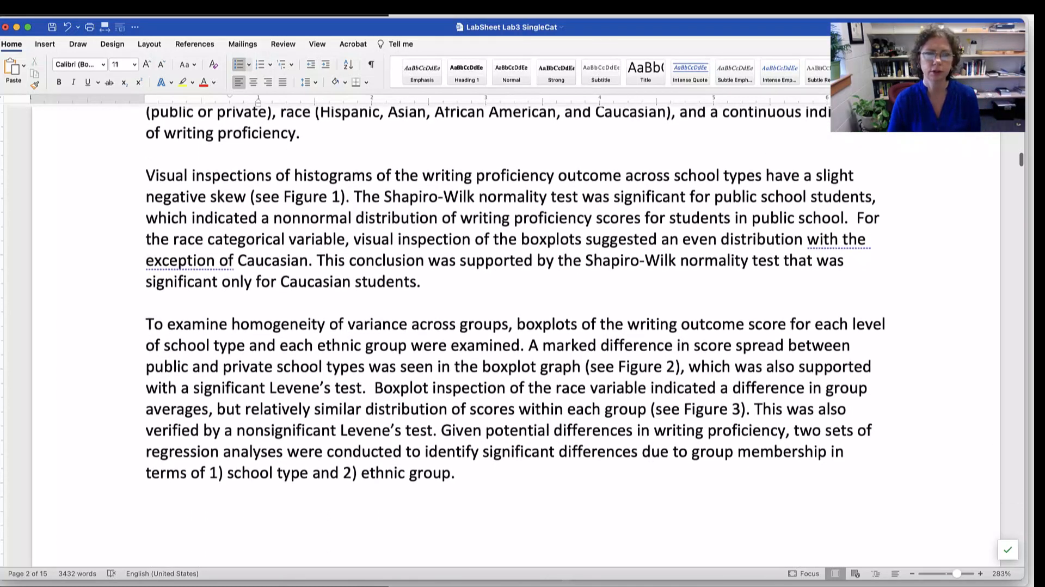
drag(192, 175, 557, 174)
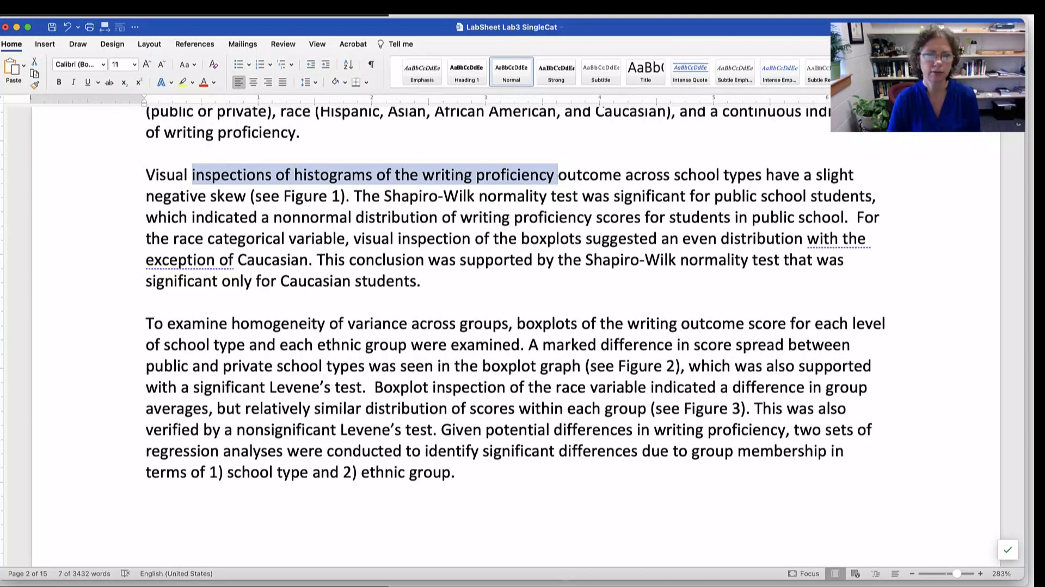
drag(354, 238, 660, 239)
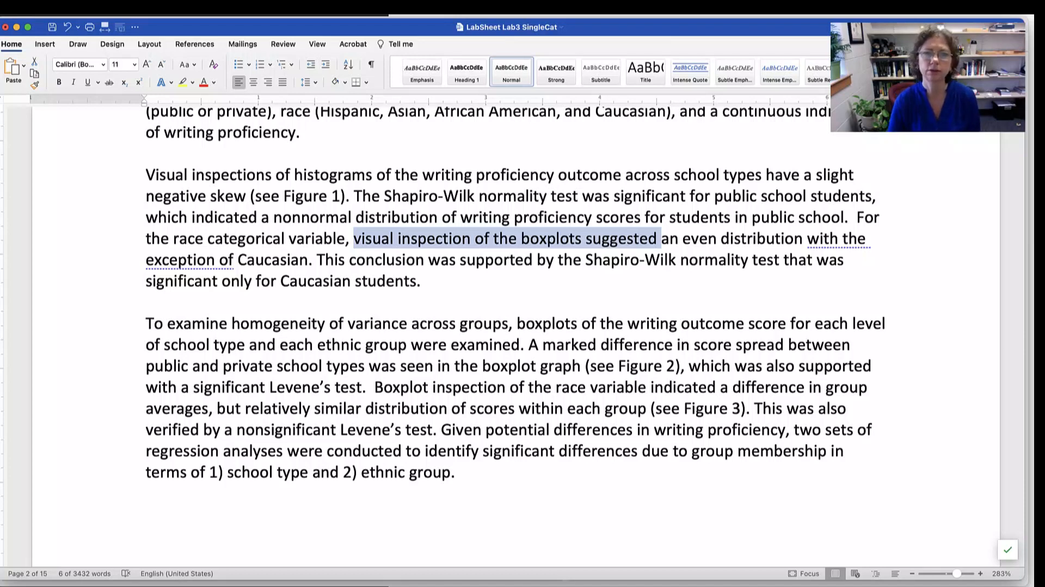
- Examine the homogeneity of variance write-up, highlighting its Figure 2 reference and closing sentence, and continue to the Q1 model testing section
scroll(512, 294, down, 3)
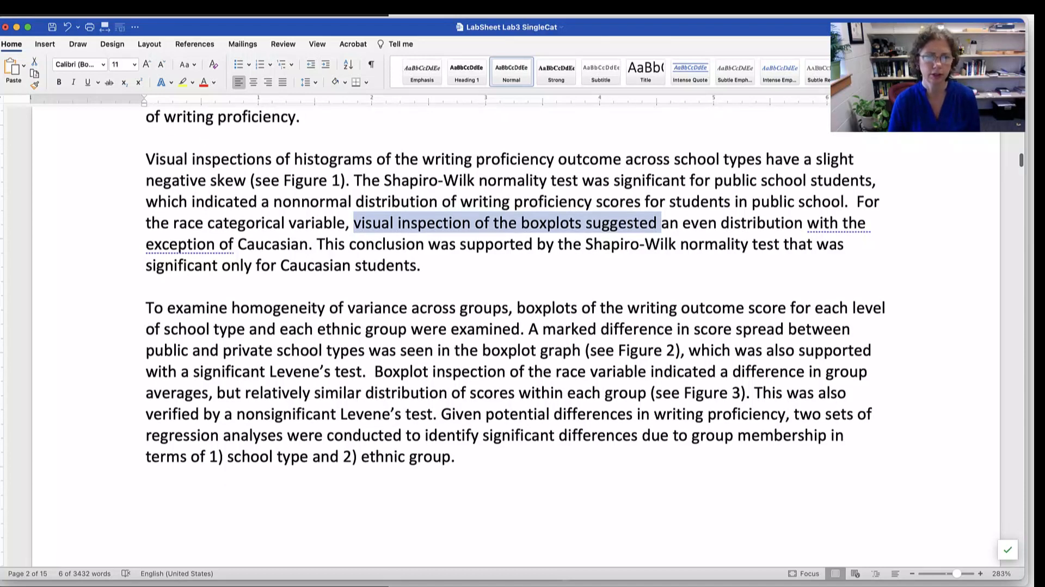
scroll(512, 294, down, 2)
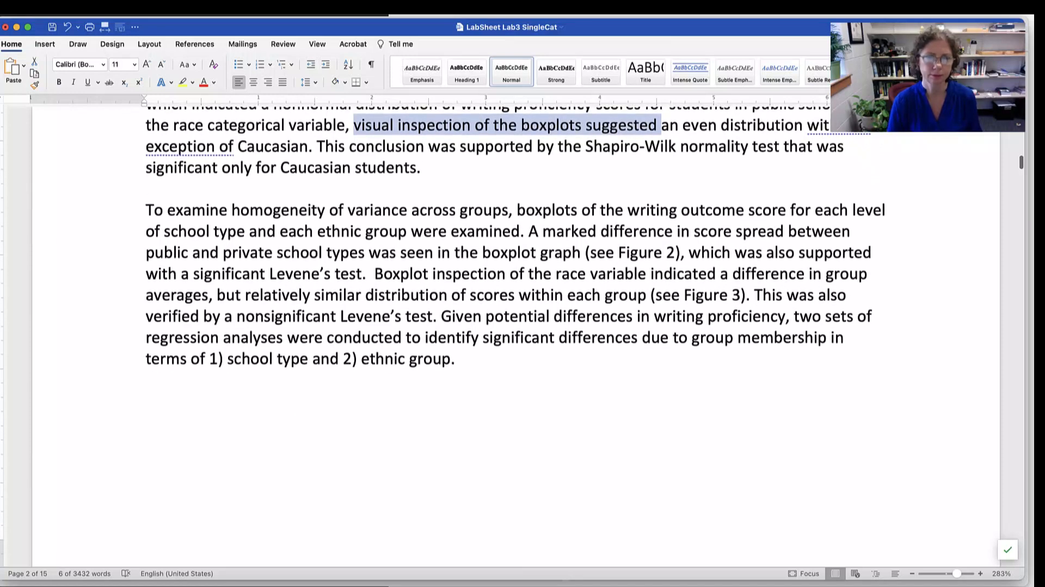
drag(540, 252, 688, 252)
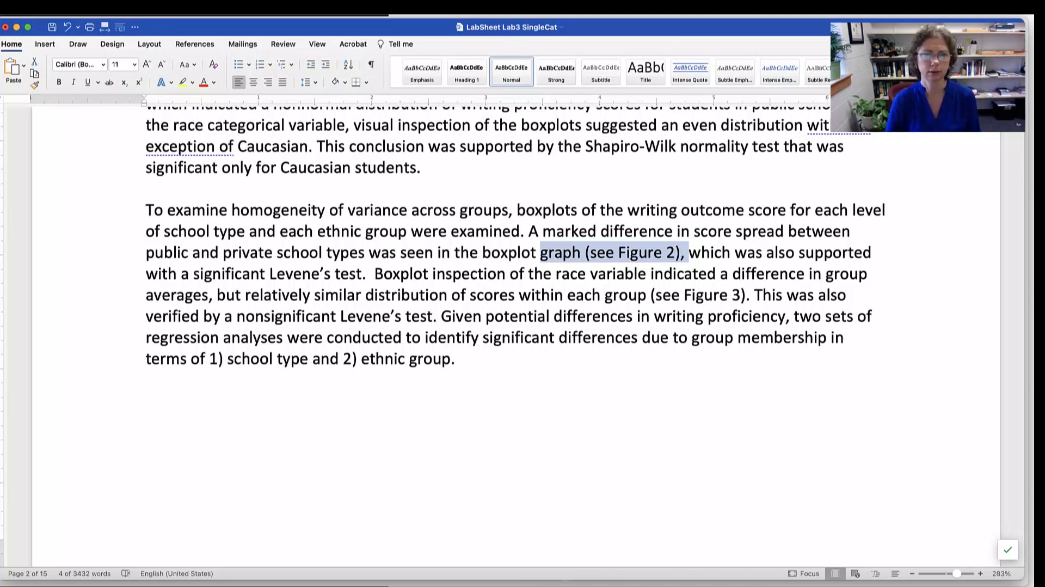
scroll(512, 321, down, 3)
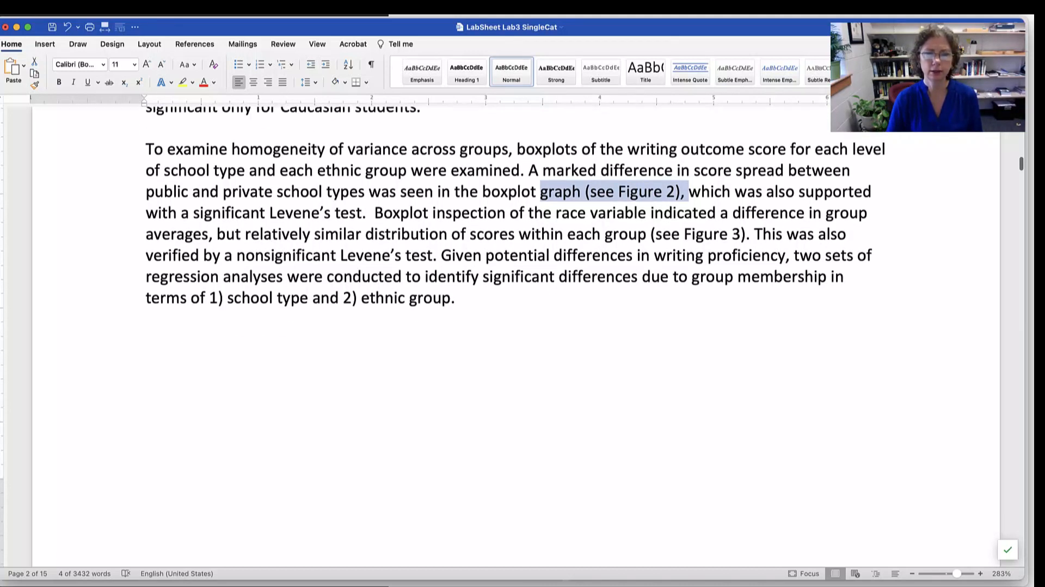
drag(442, 256, 458, 299)
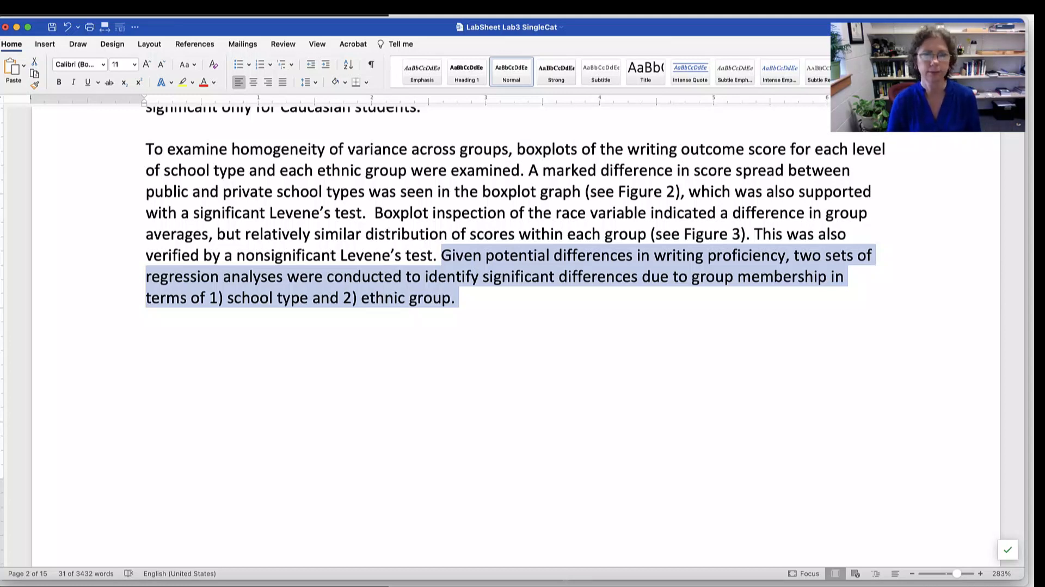
scroll(515, 336, down, 15)
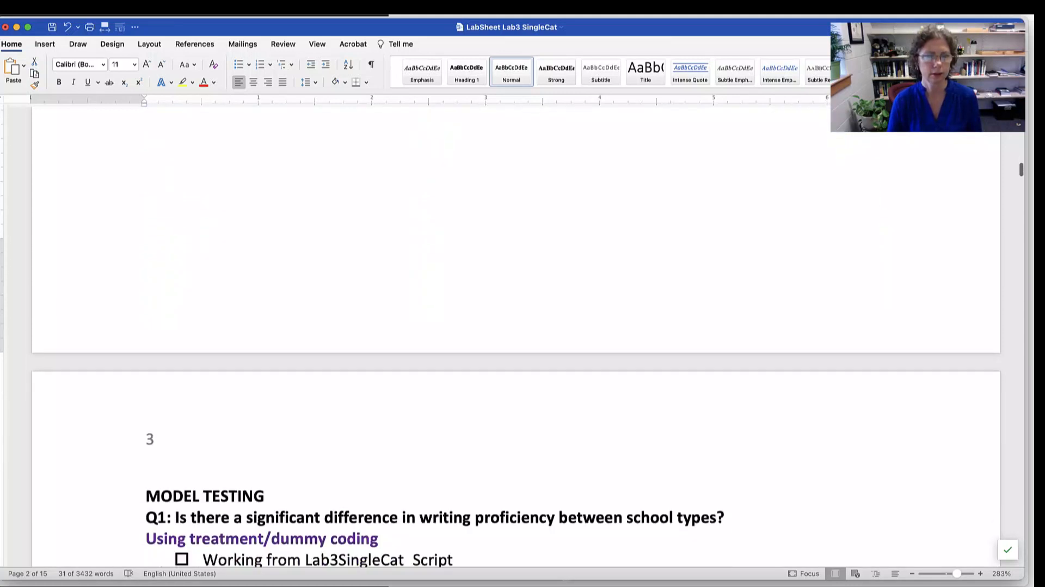
scroll(516, 336, down, 1)
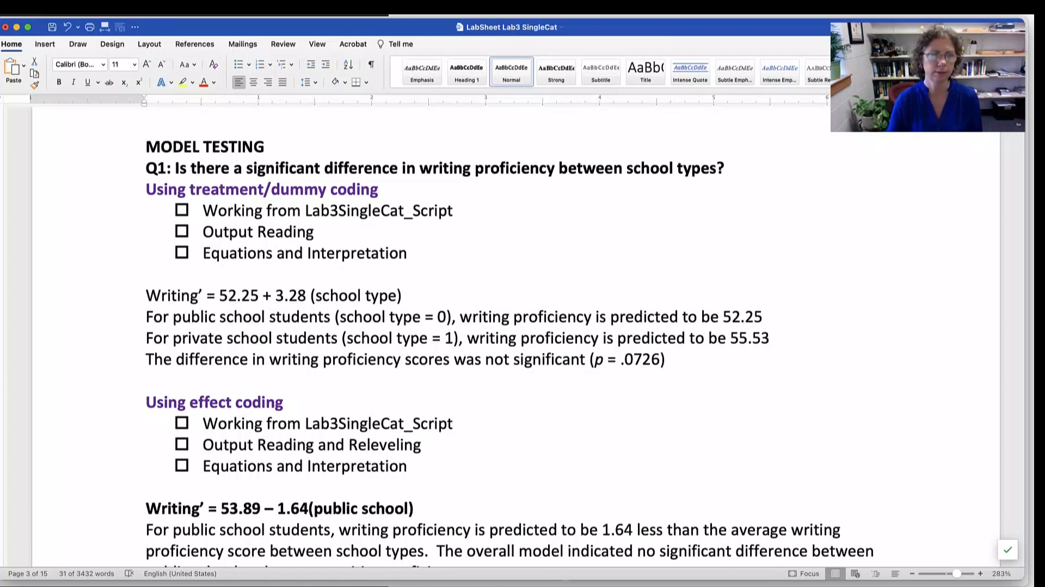
- Switch back to RStudio and examine the treatment contrast code on line 186, highlighting contr.treatment, hsb2 and schtyp.f with the surrounding comments
key(super+Tab)
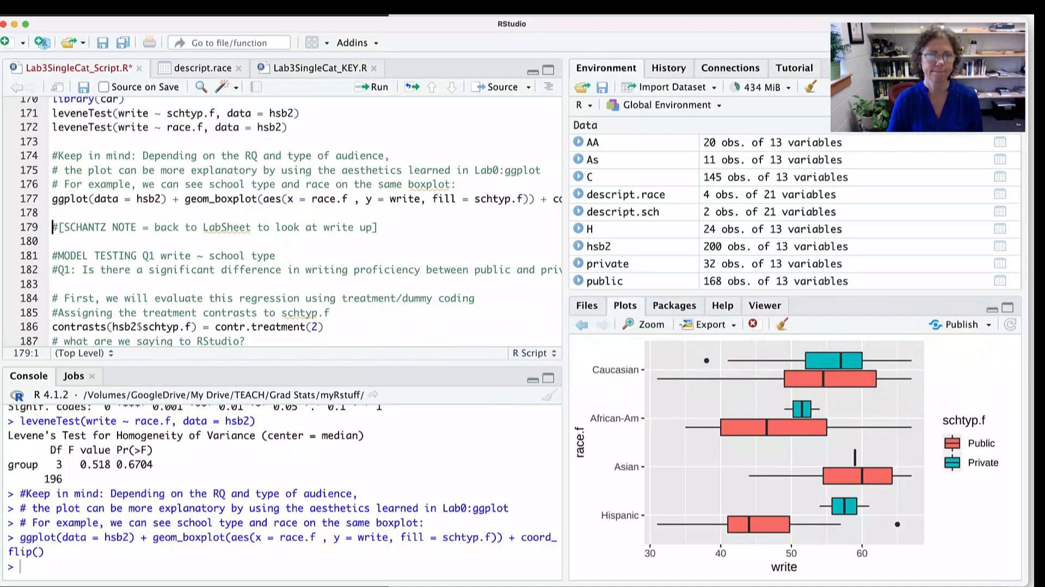
scroll(291, 221, down, 5)
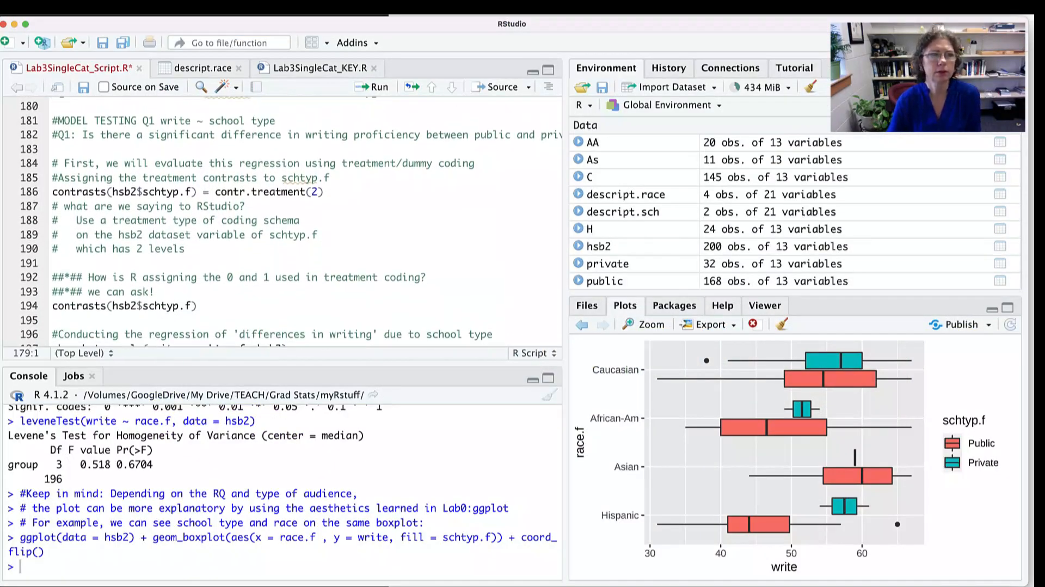
click(325, 191)
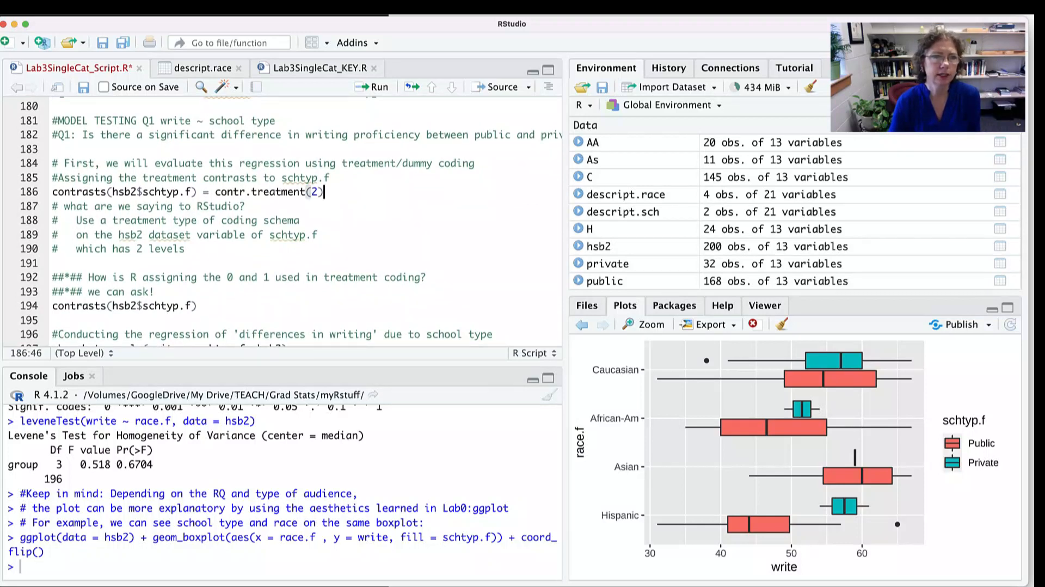
click(87, 177)
drag(87, 178, 326, 178)
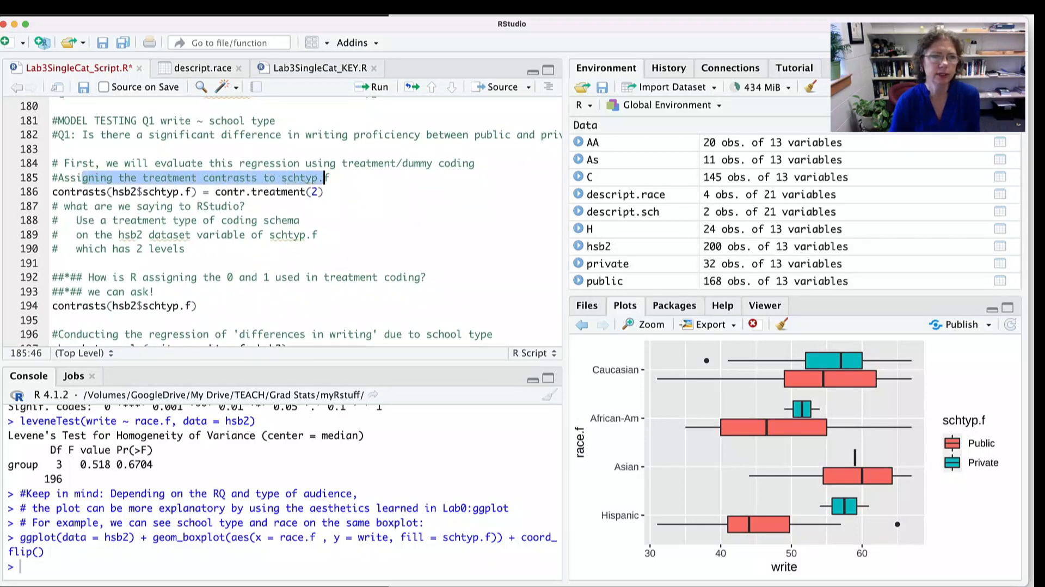
click(326, 192)
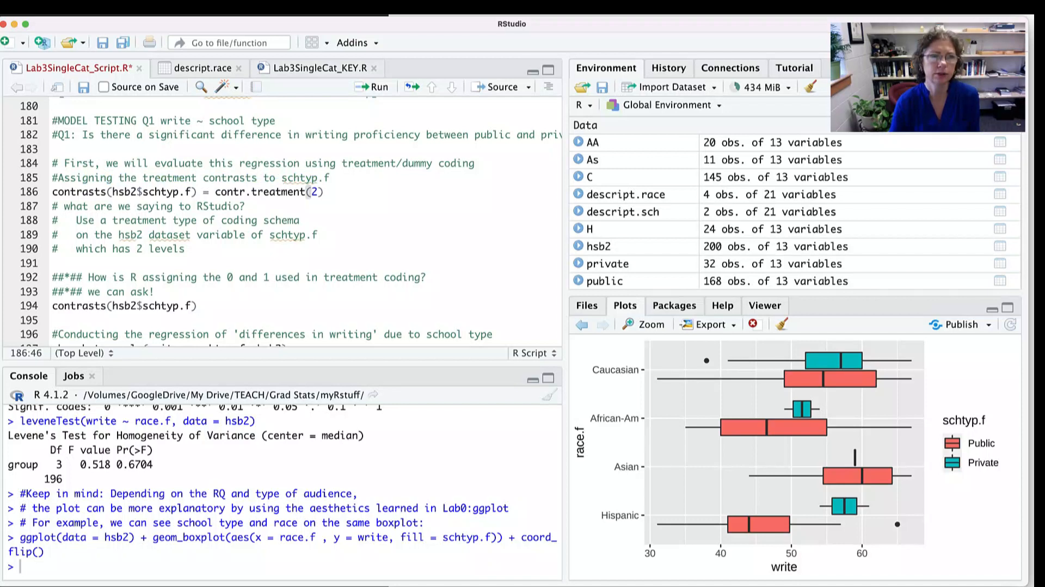
drag(288, 178, 330, 178)
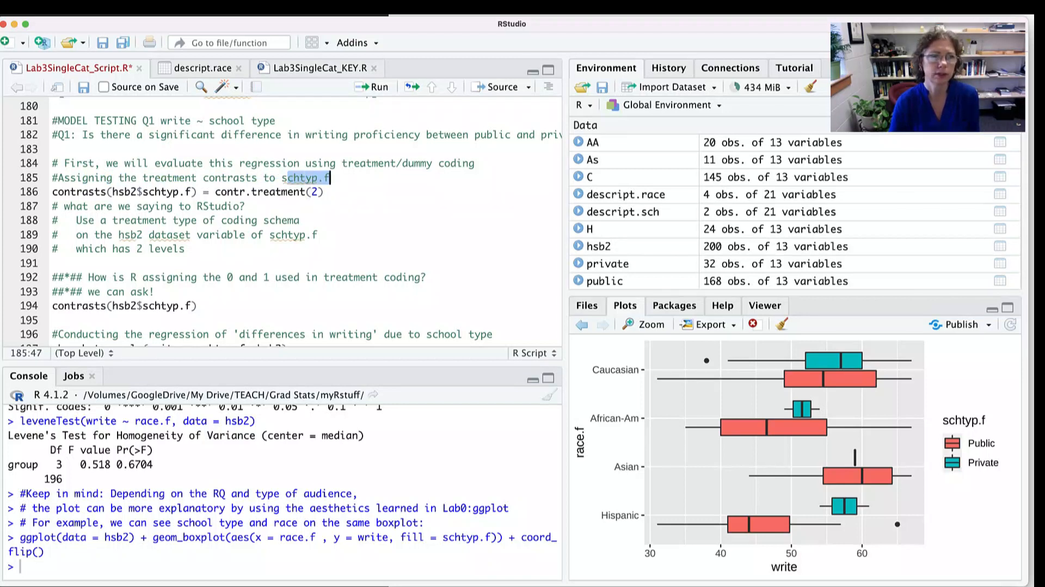
double_click(263, 192)
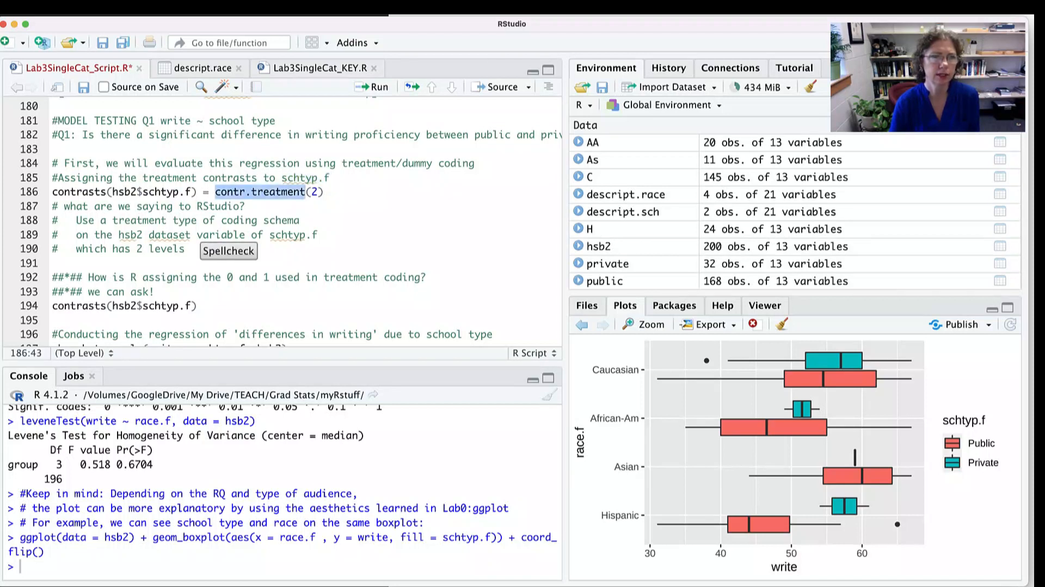
double_click(122, 192)
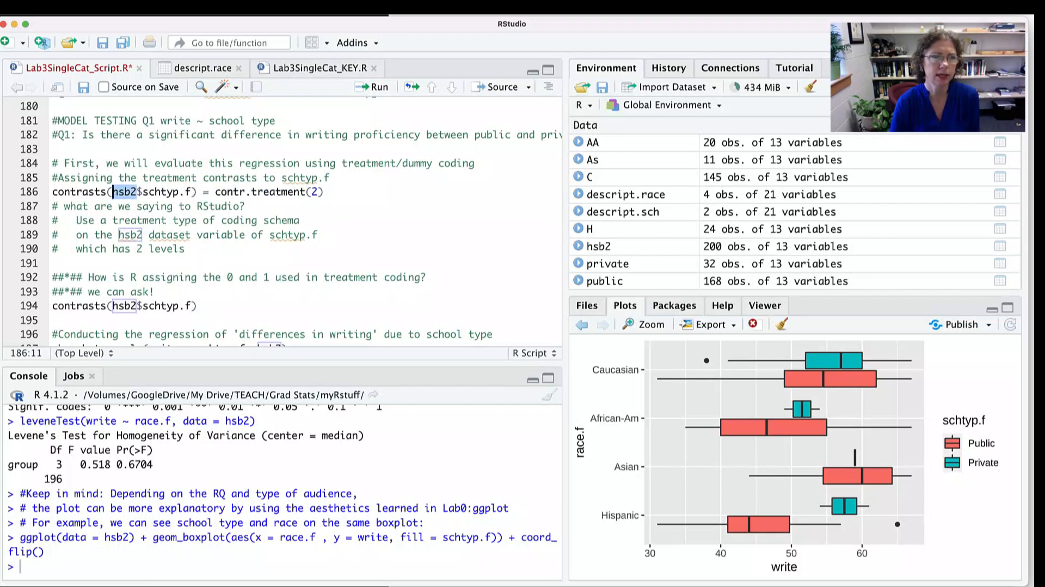
double_click(289, 235)
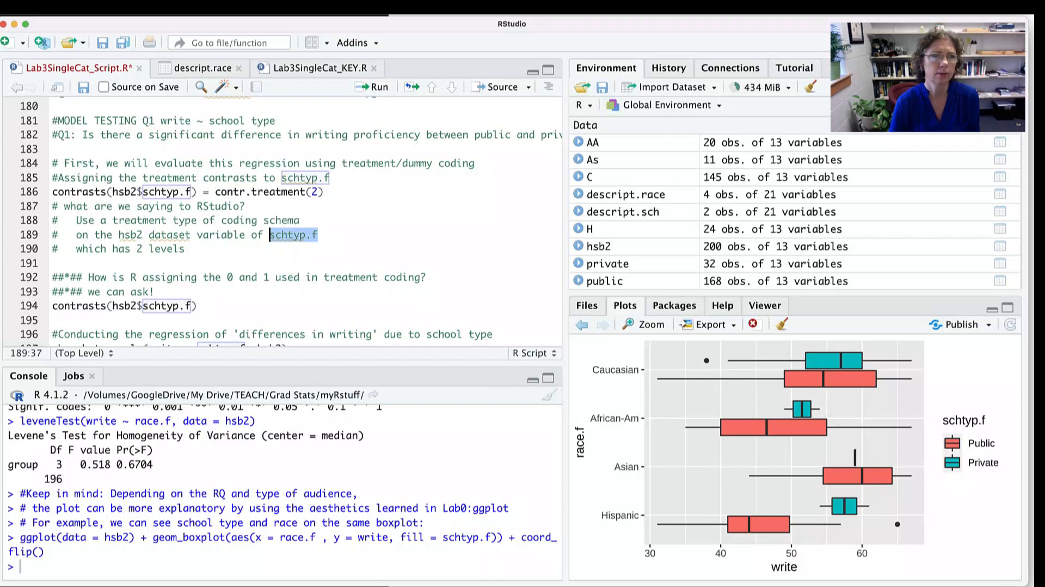
- Run contrasts(hsb2$schtyp.f) = contr.treatment(2) on line 186 to assign treatment coding to school type
click(318, 192)
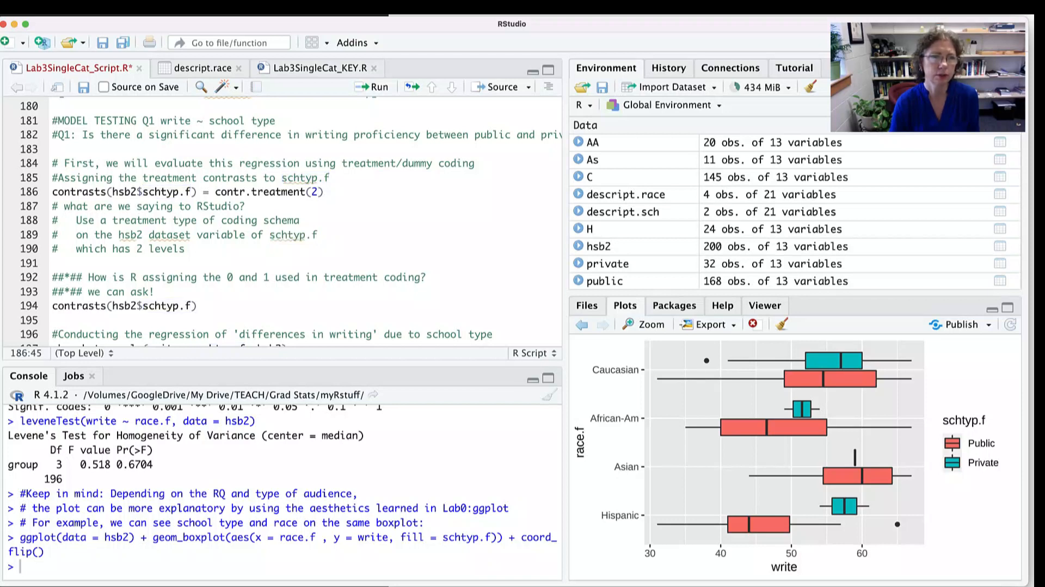
click(324, 191)
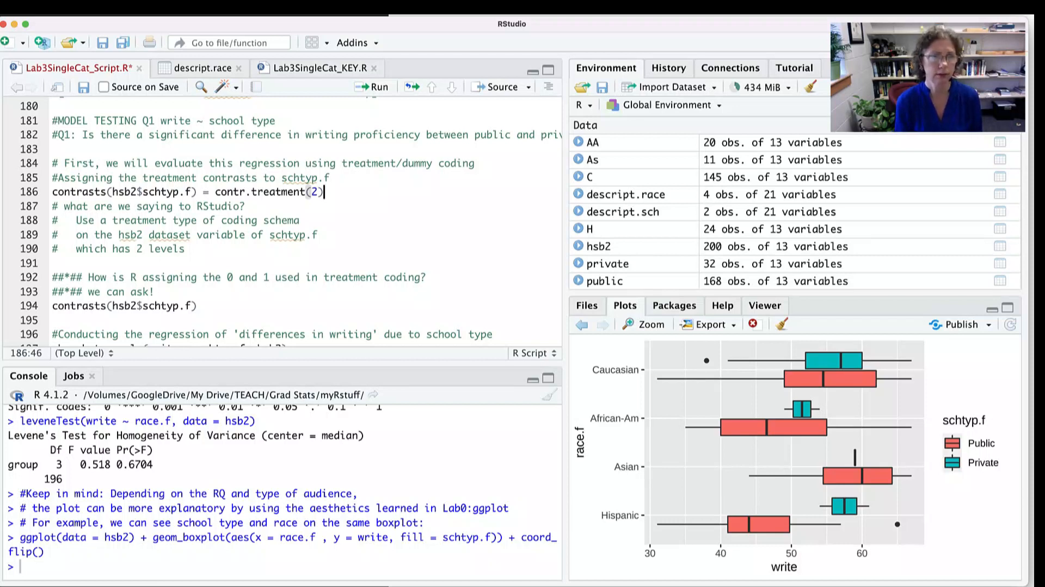
key(super+Return)
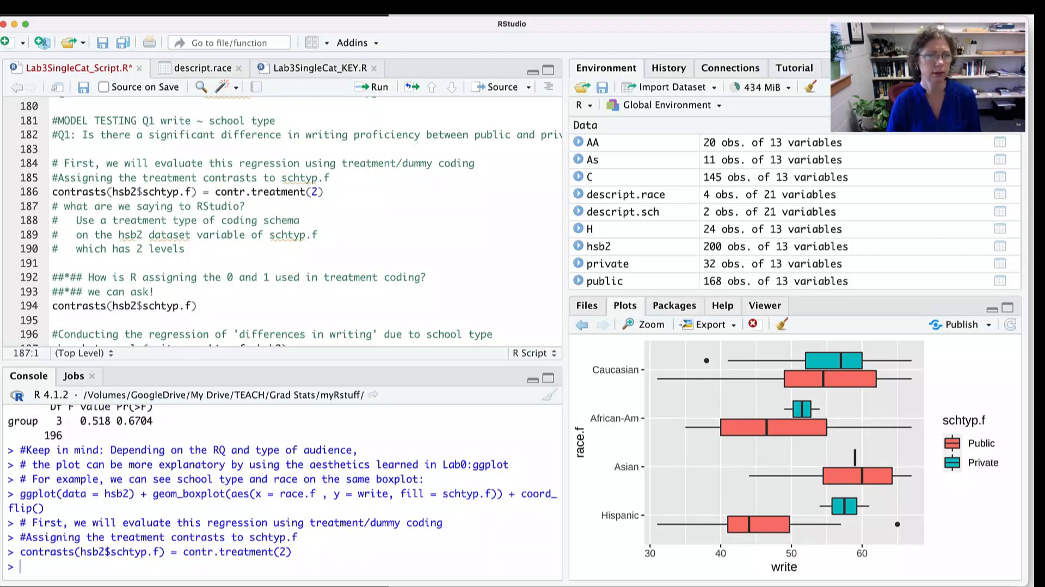
- Run contrasts(hsb2$schtyp.f) on line 194 and highlight the Public row of the coding output
scroll(283, 221, down, 3)
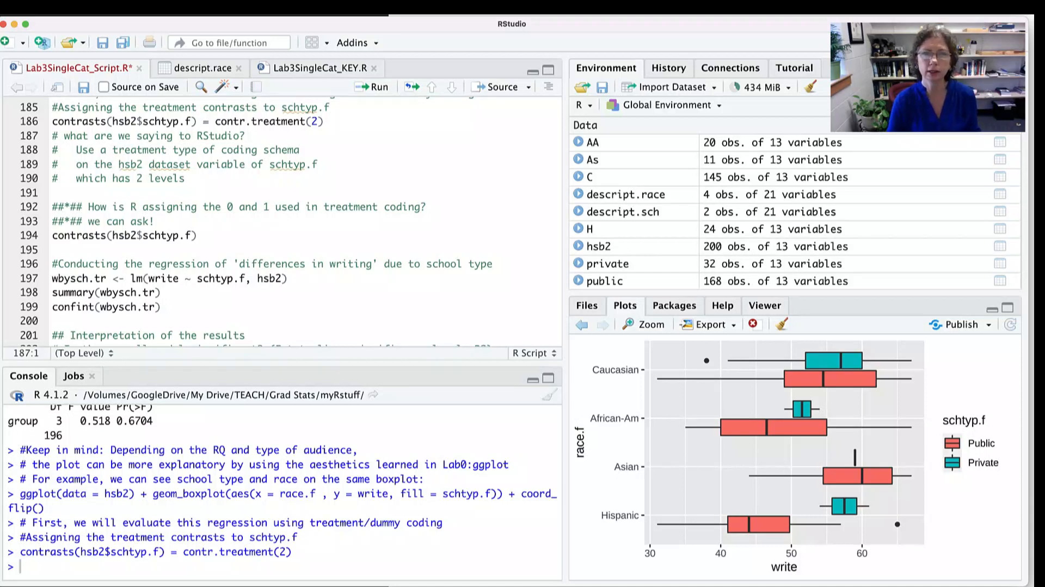
click(199, 236)
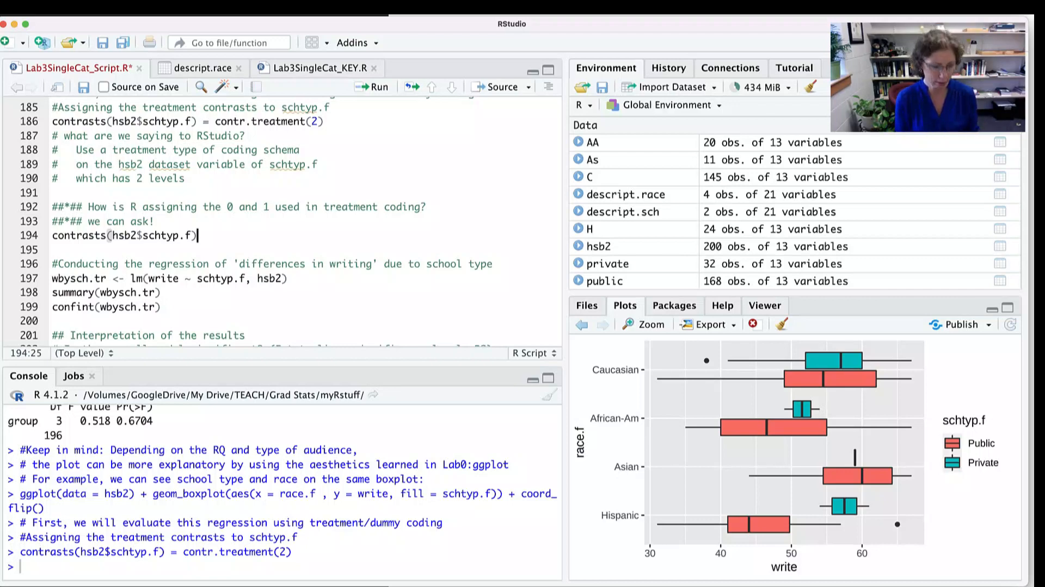
key(super+Return)
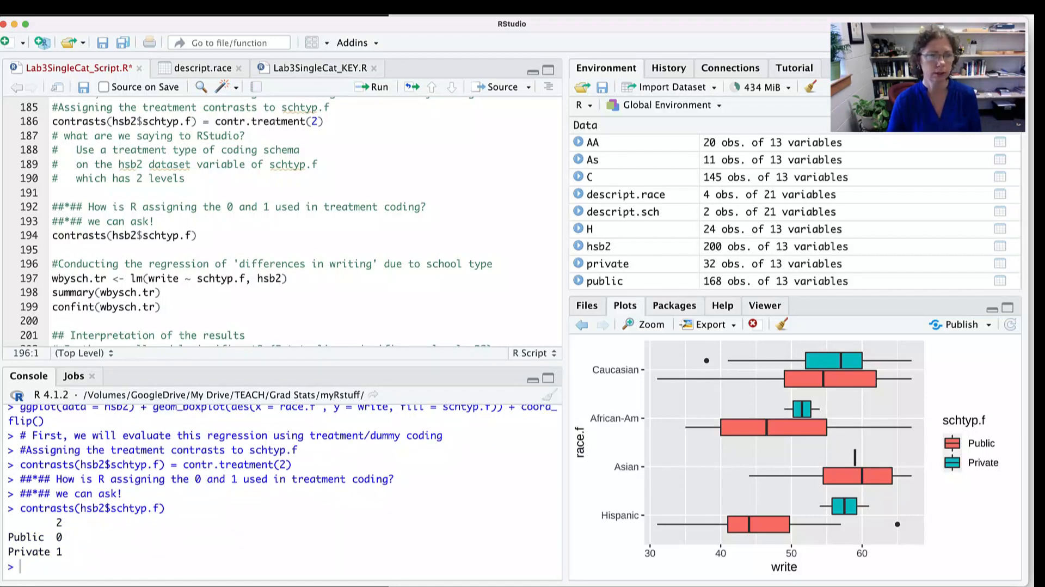
drag(13, 537, 63, 537)
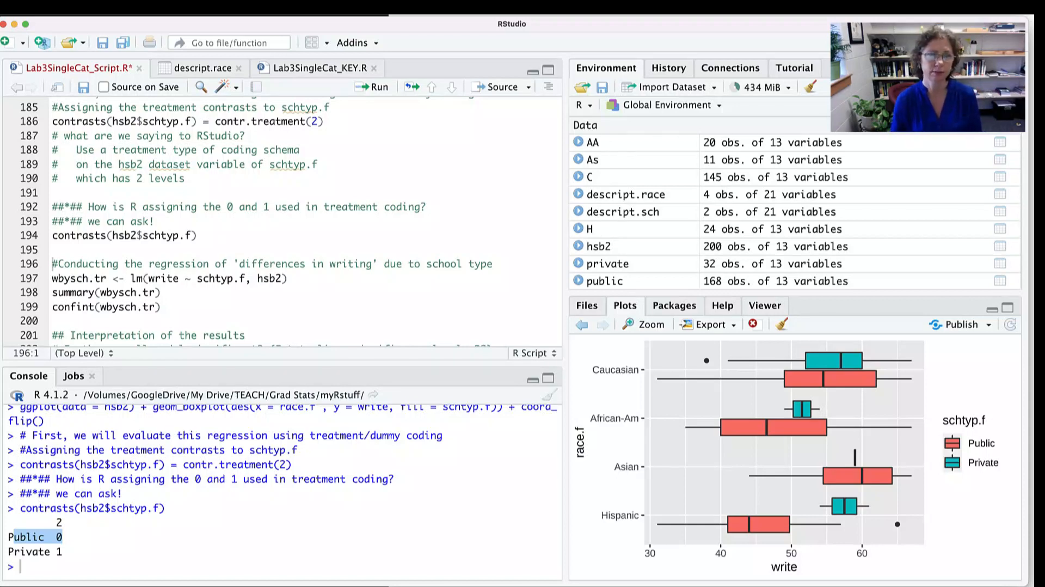
- Examine the parts of the regression code on line 197 and run wbysch.tr <- lm(write ~ schtyp.f, hsb2)
scroll(272, 222, down, 4)
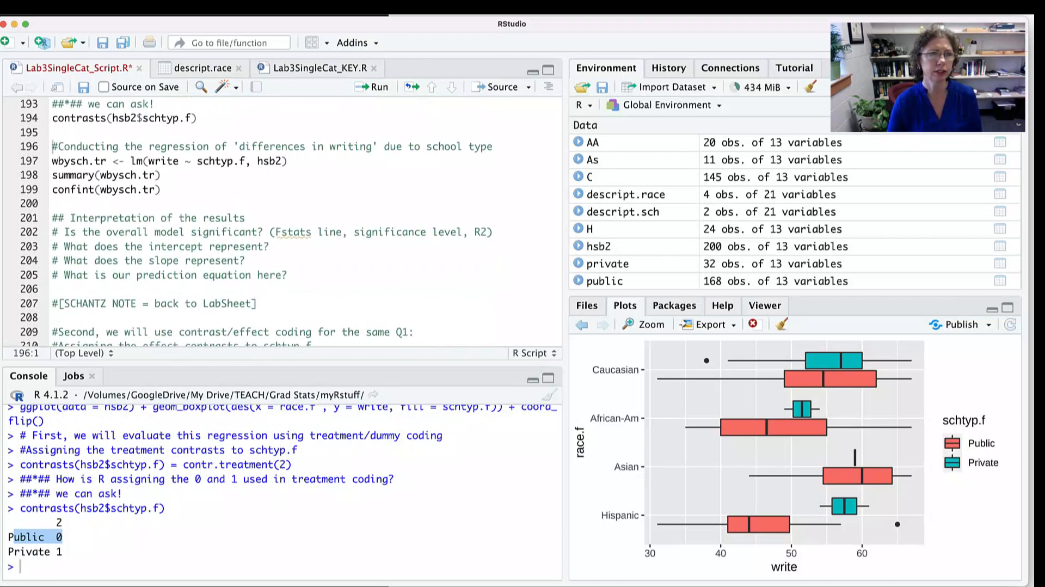
double_click(70, 161)
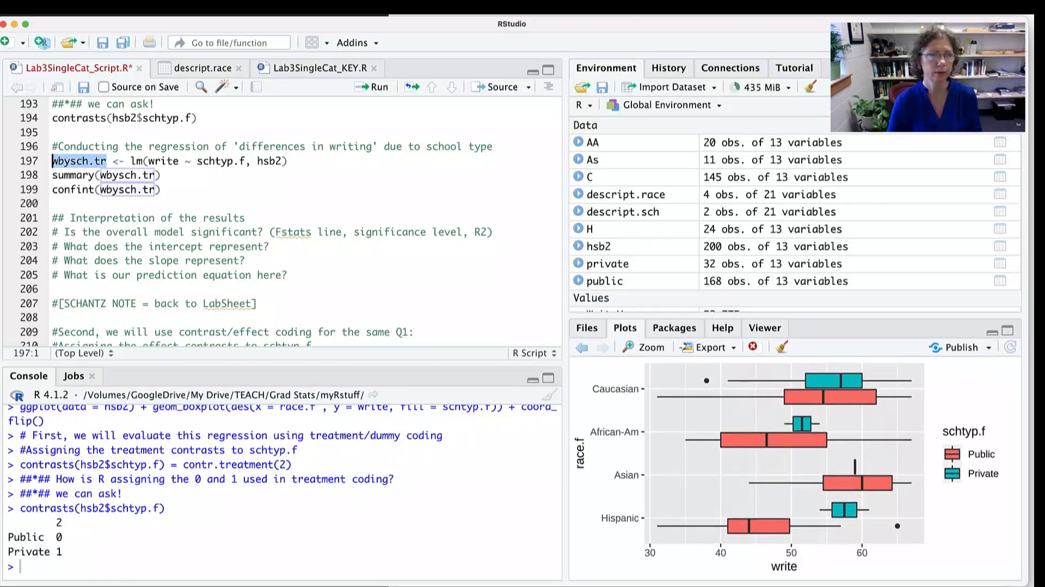
drag(106, 161, 148, 161)
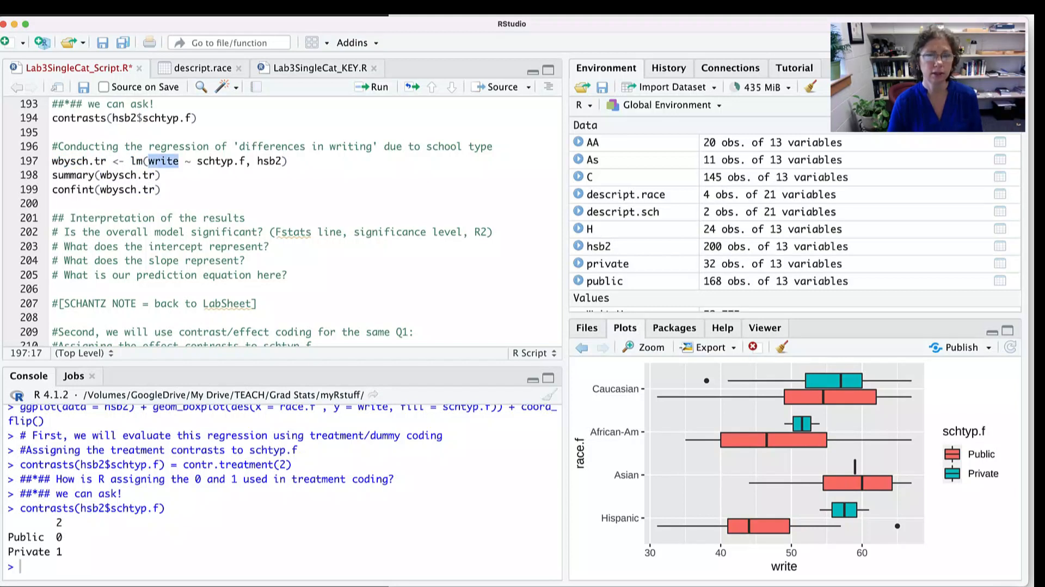
double_click(185, 161)
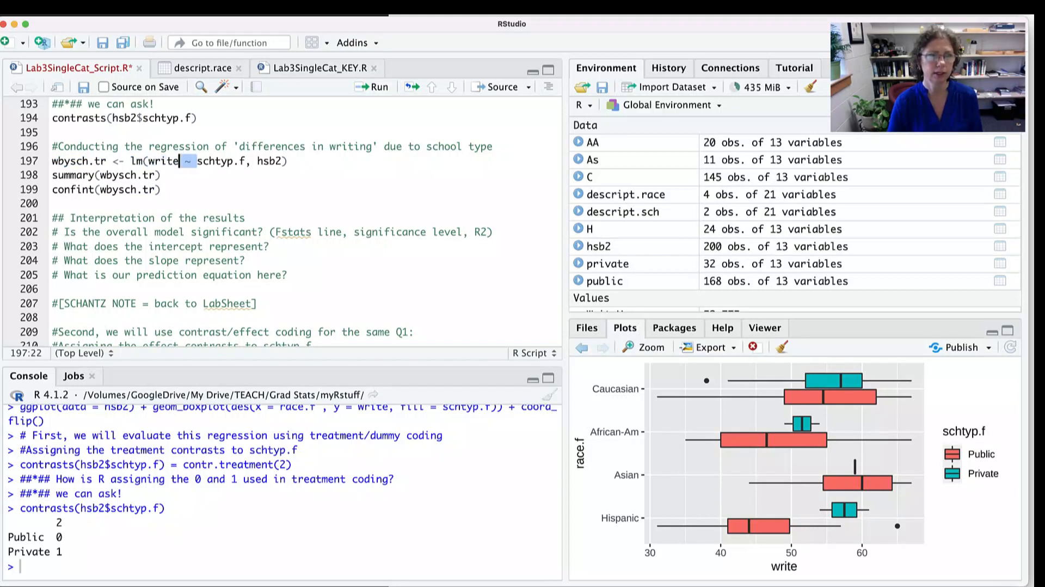
double_click(216, 161)
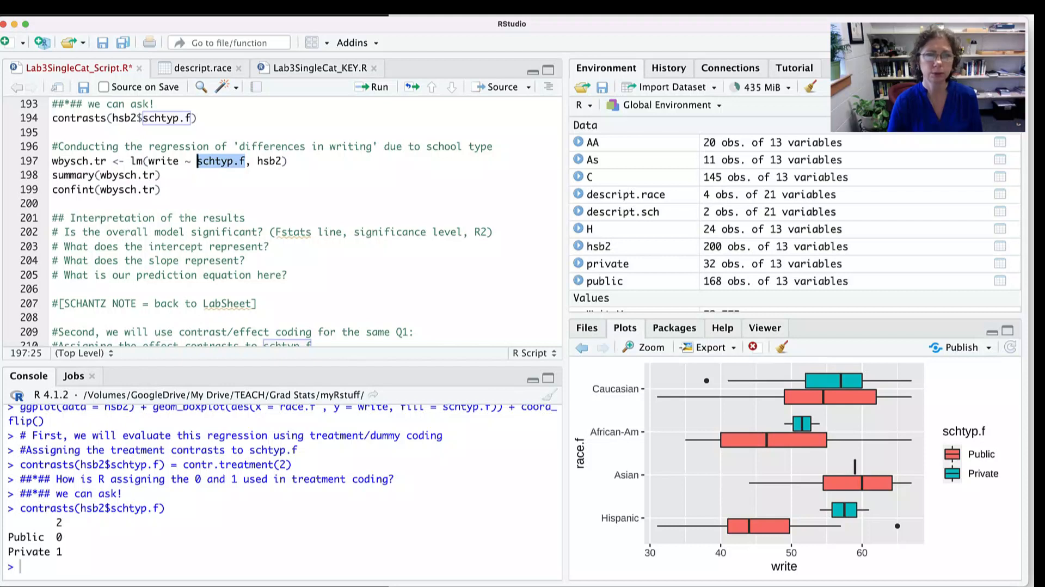
double_click(269, 161)
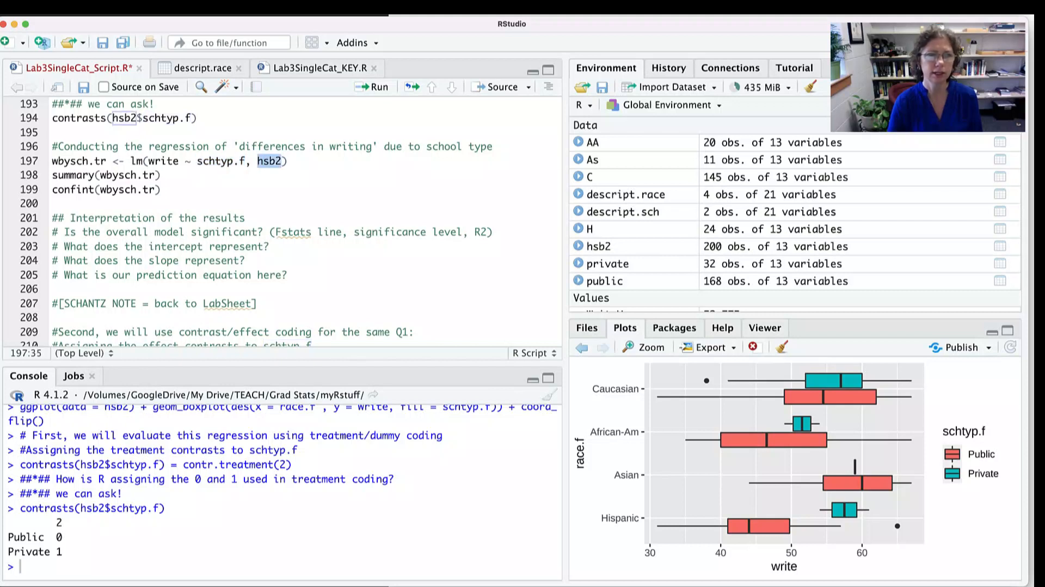
click(288, 161)
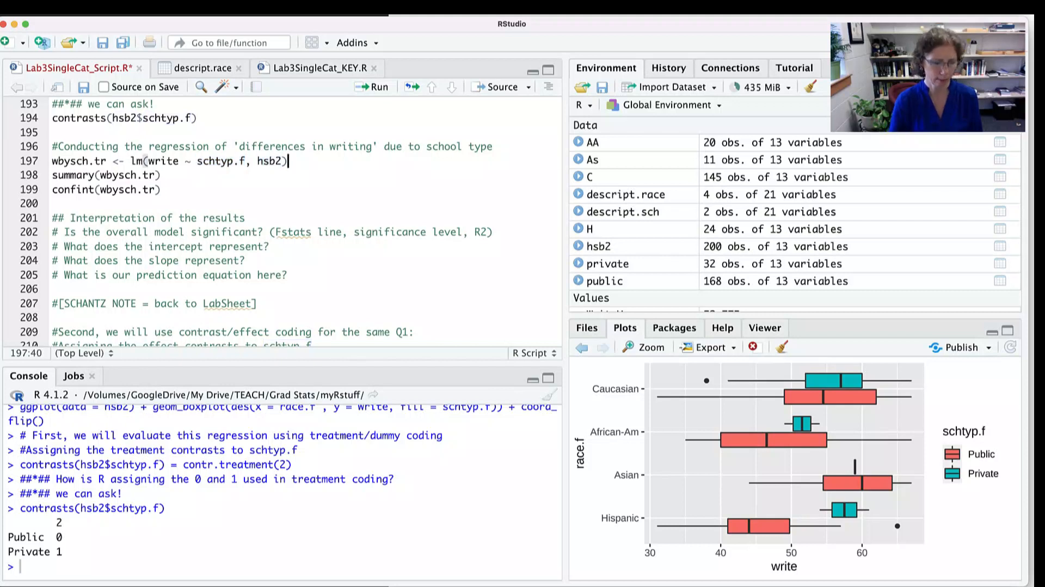
key(ctrl+Return)
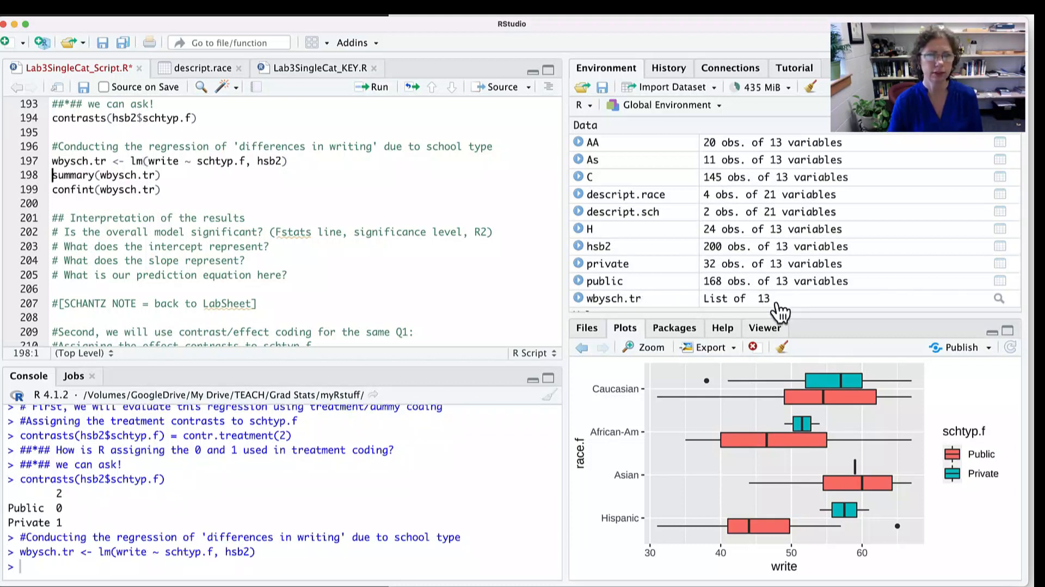
- Run summary(wbysch.tr) on line 198 and enlarge the console to show the full regression output
click(162, 175)
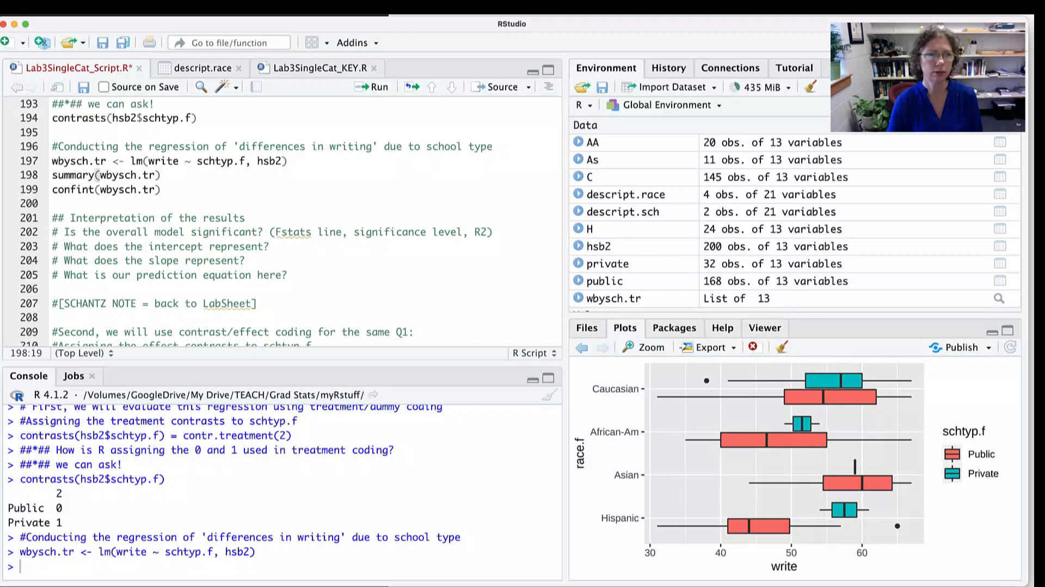
key(super+Return)
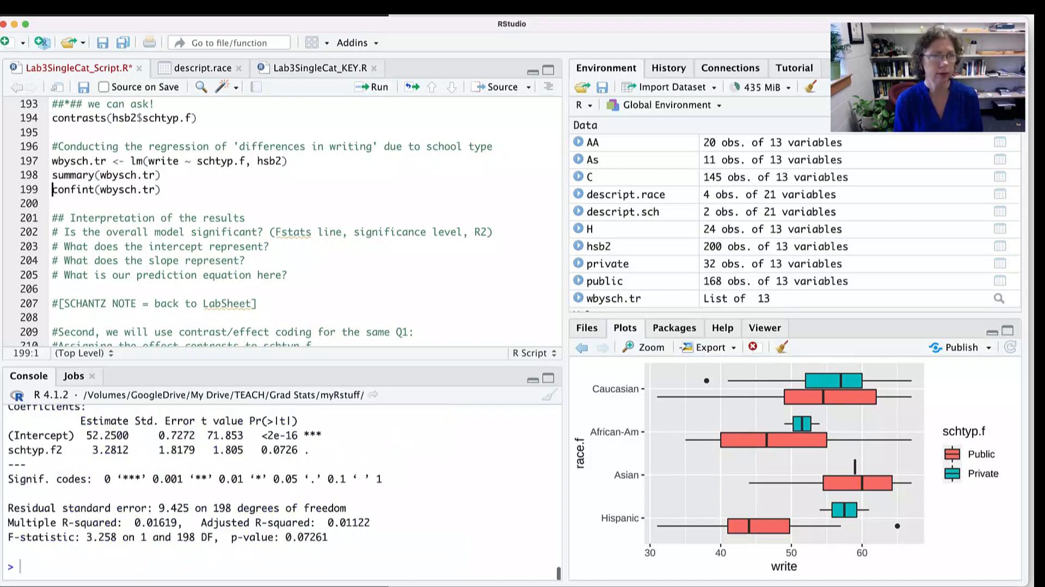
drag(282, 363, 282, 253)
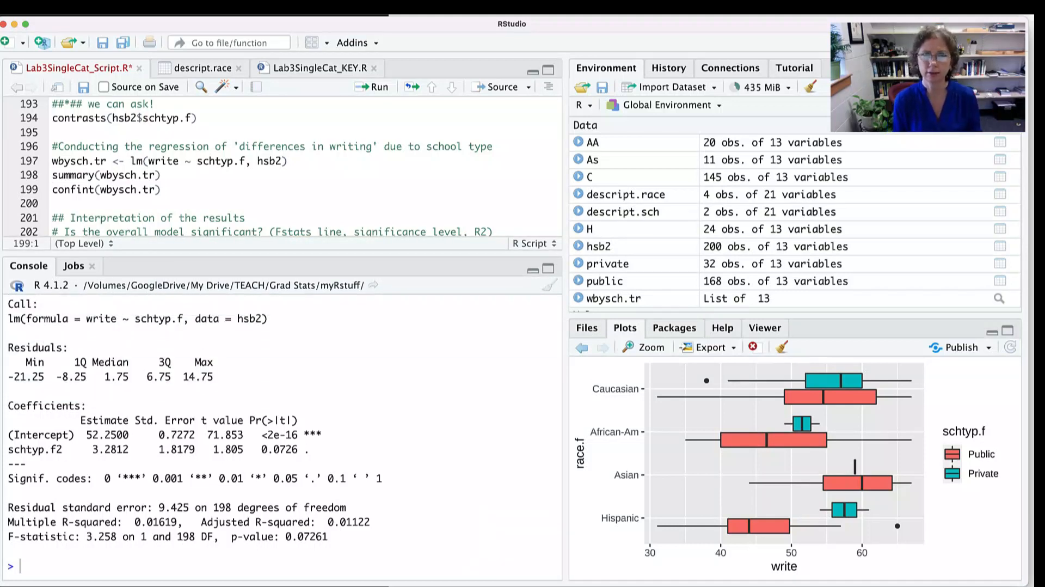
- Examine the regression summary, highlighting the model p-value, multiple R-squared, intercept estimate and schtyp.f2 estimate
drag(74, 536, 328, 536)
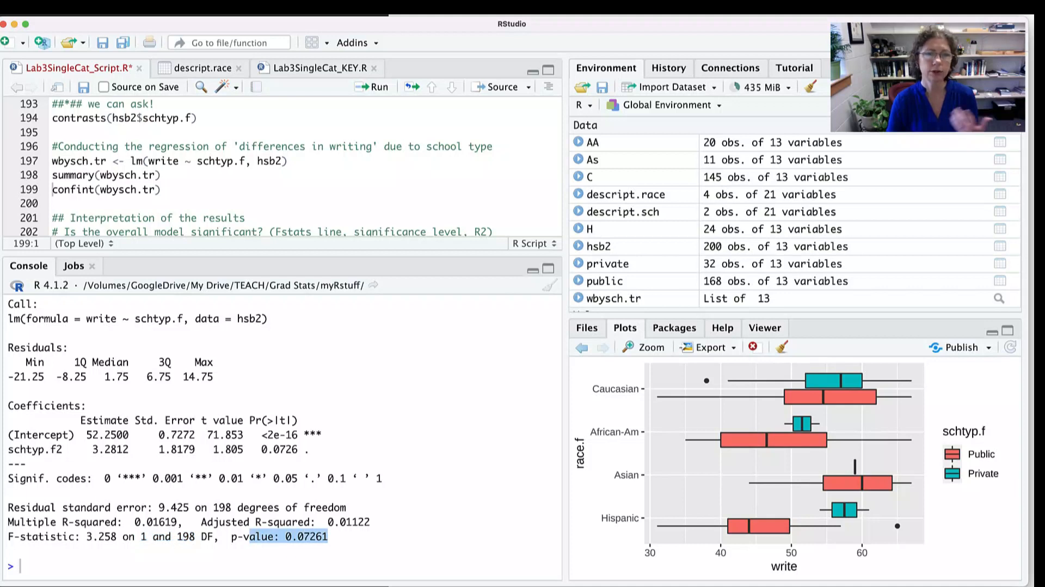
drag(183, 521, 44, 521)
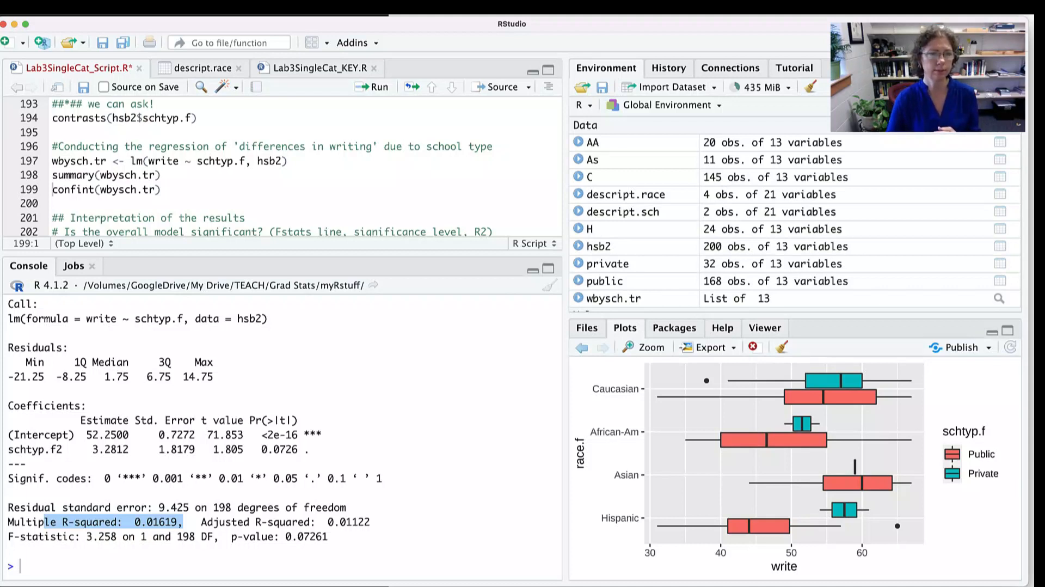
drag(20, 434, 129, 433)
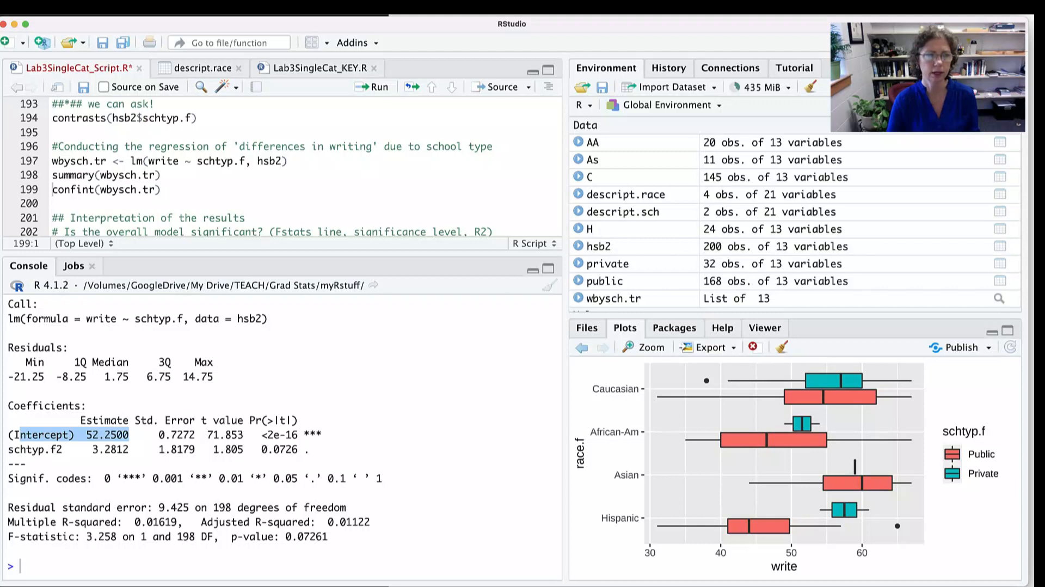
drag(26, 448, 134, 448)
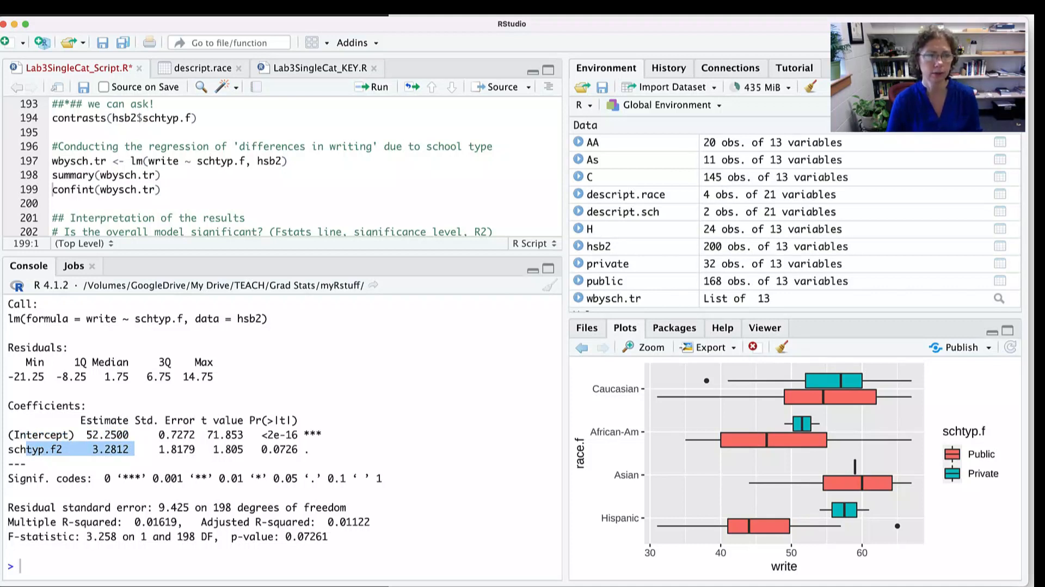
- Enlarge the script area to show the interpretation questions and check overall model significance against the F-statistic line's p-value
drag(294, 253, 293, 314)
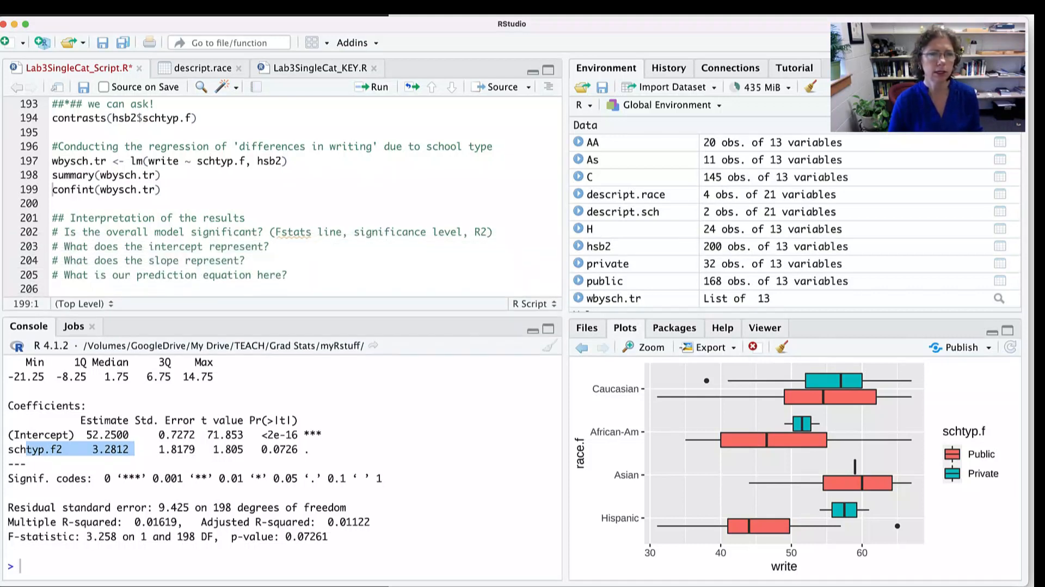
drag(125, 232, 251, 232)
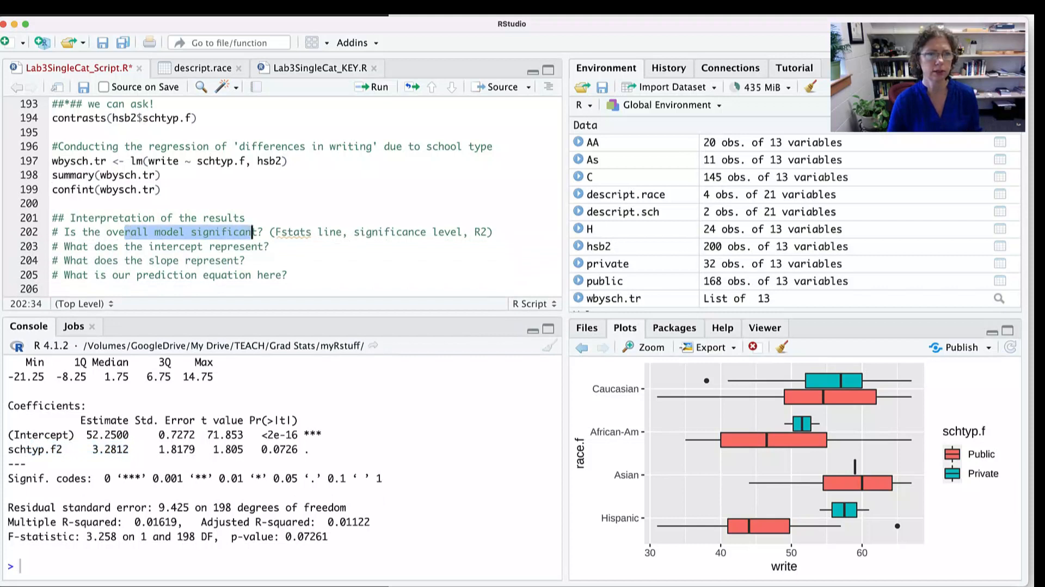
drag(328, 536, 231, 536)
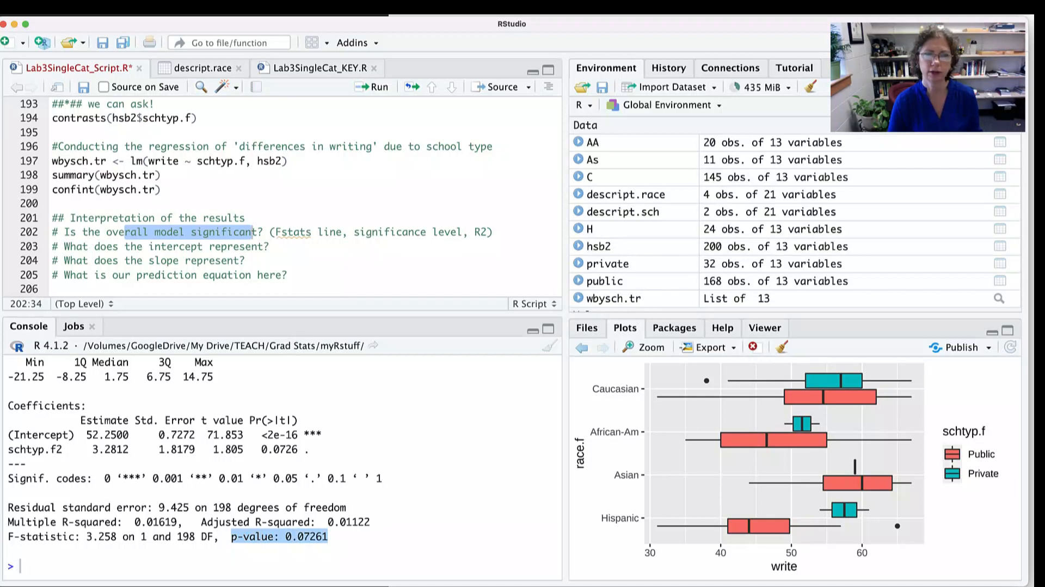
- Examine what the intercept represents, comparing its estimate with the Public row of the contrast coding output
drag(245, 246, 113, 246)
drag(129, 434, 80, 435)
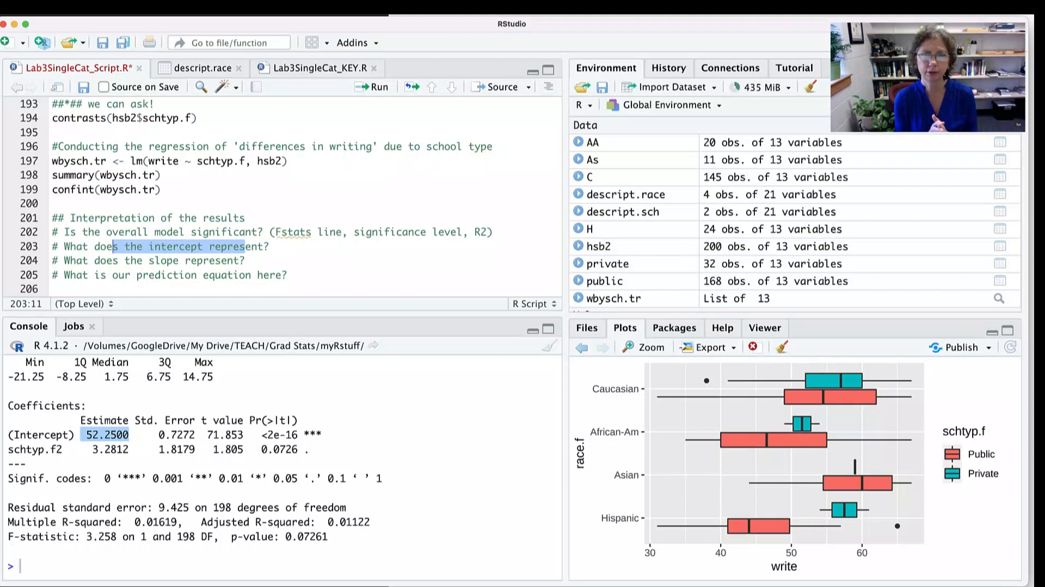
scroll(282, 462, up, 2)
scroll(282, 463, up, 10)
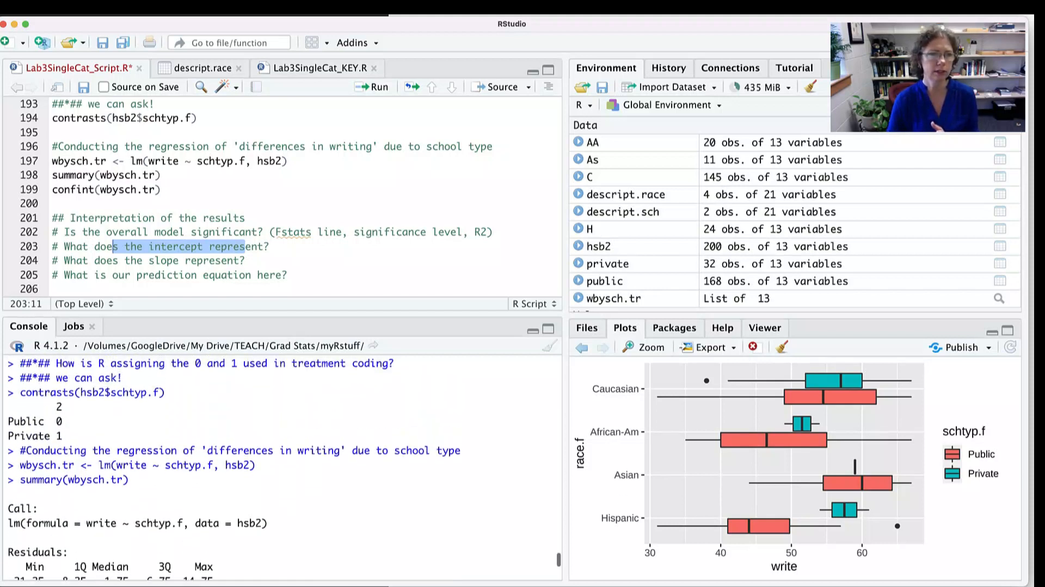
drag(63, 421, 7, 419)
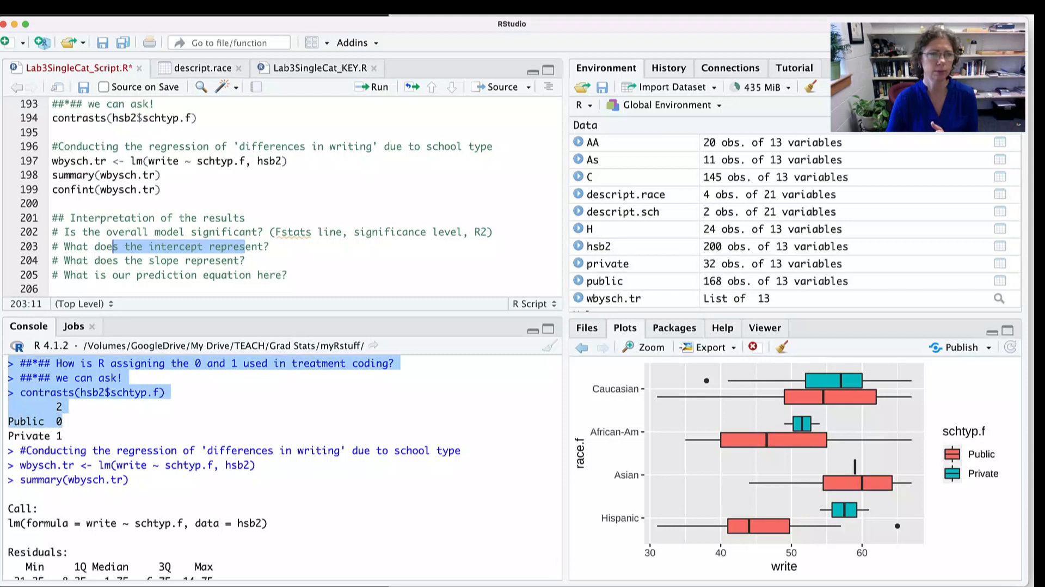
double_click(26, 421)
scroll(282, 468, down, 8)
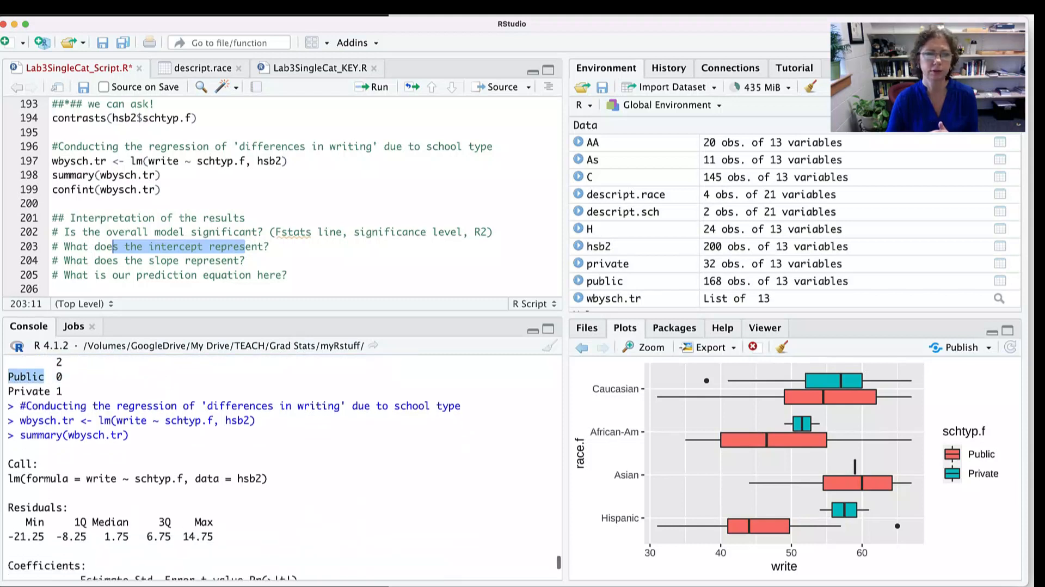
drag(129, 434, 80, 434)
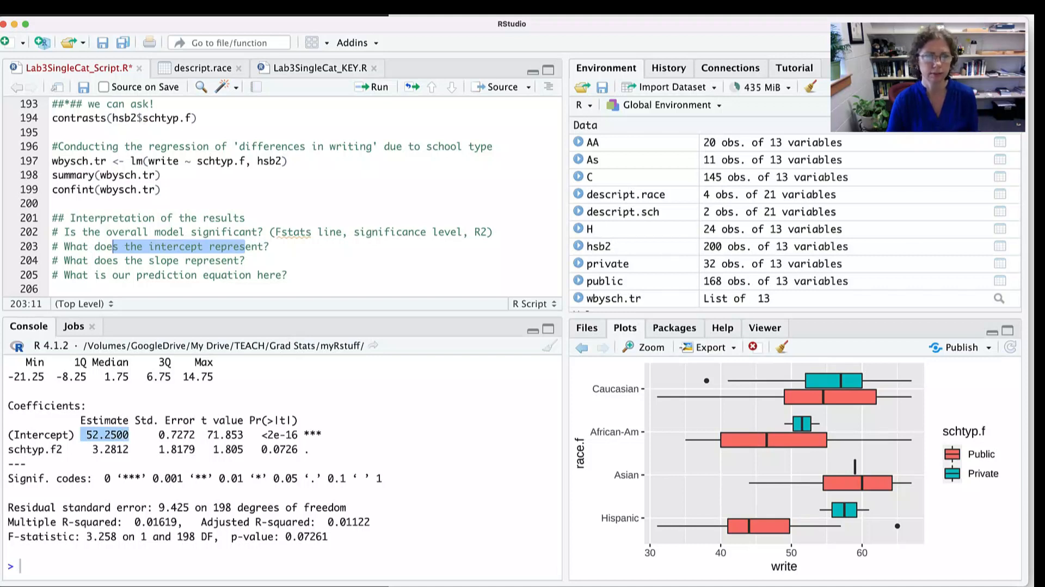
- Examine the slope question against the schtyp.f2 estimate and highlight the prediction equation question on line 205
drag(245, 260, 88, 260)
drag(136, 449, 86, 449)
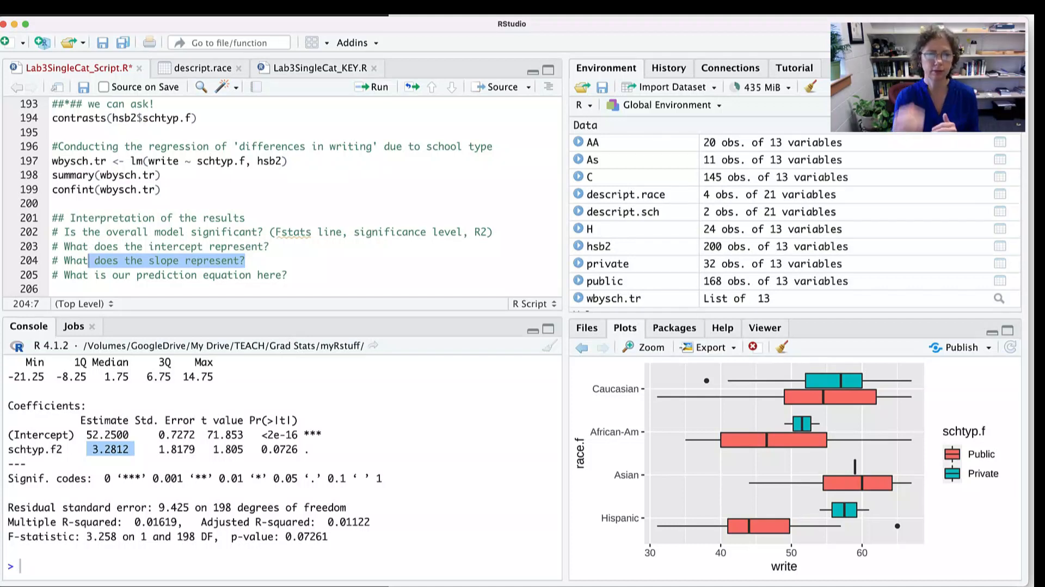
drag(87, 434, 134, 448)
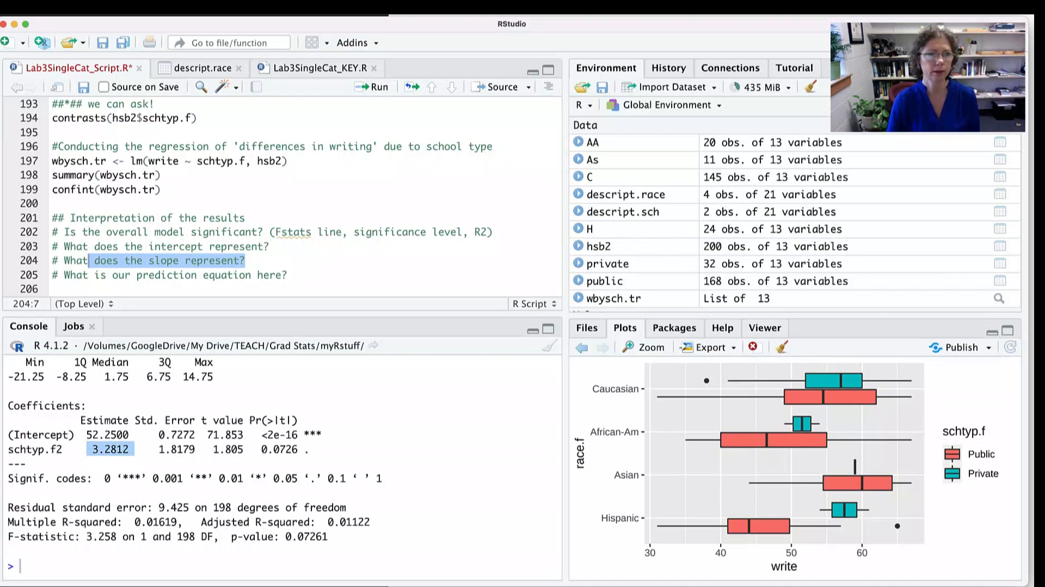
drag(288, 276, 52, 277)
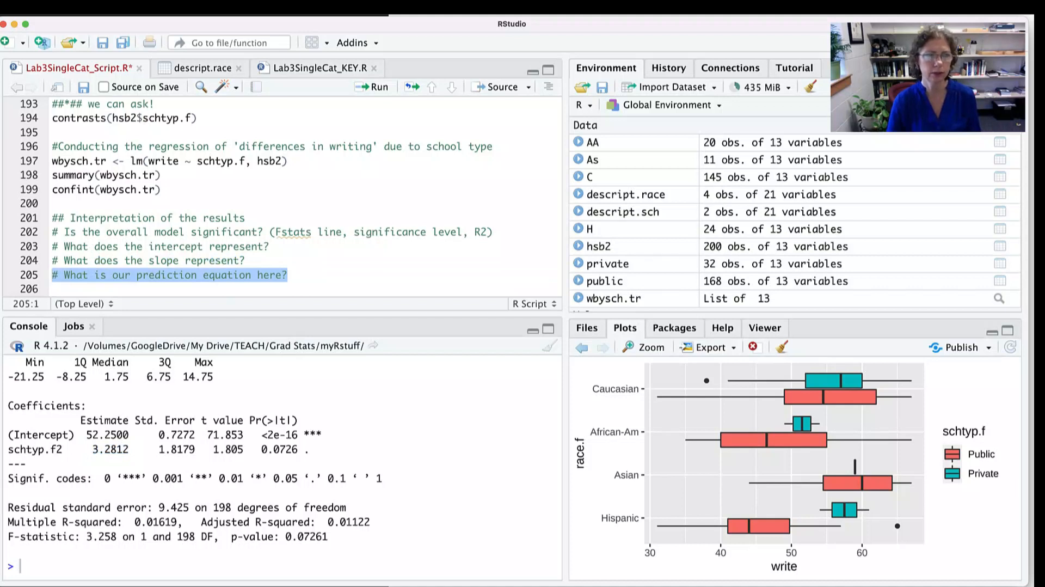
scroll(272, 207, down, 3)
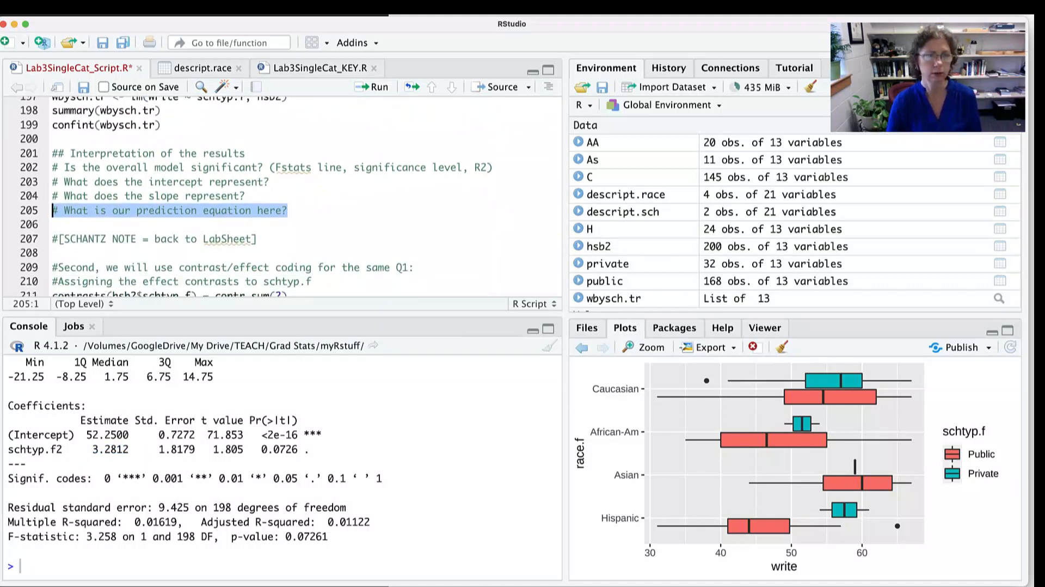
- Switch to the Word lab sheet and examine the treatment-coding prediction equation, highlighting its Writing' outcome, intercept and slope terms in turn
key(super+Tab)
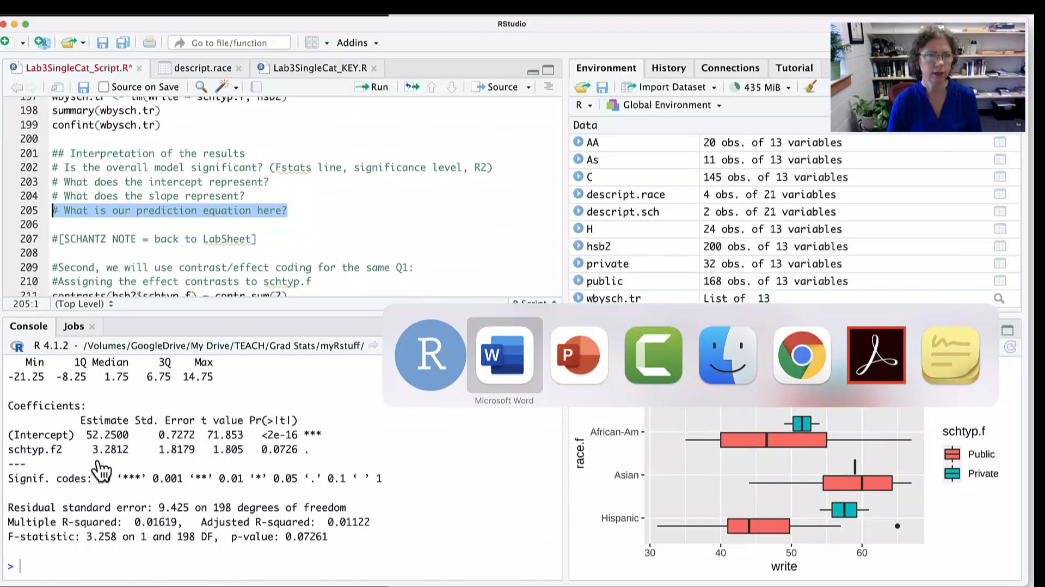
key(super+Tab)
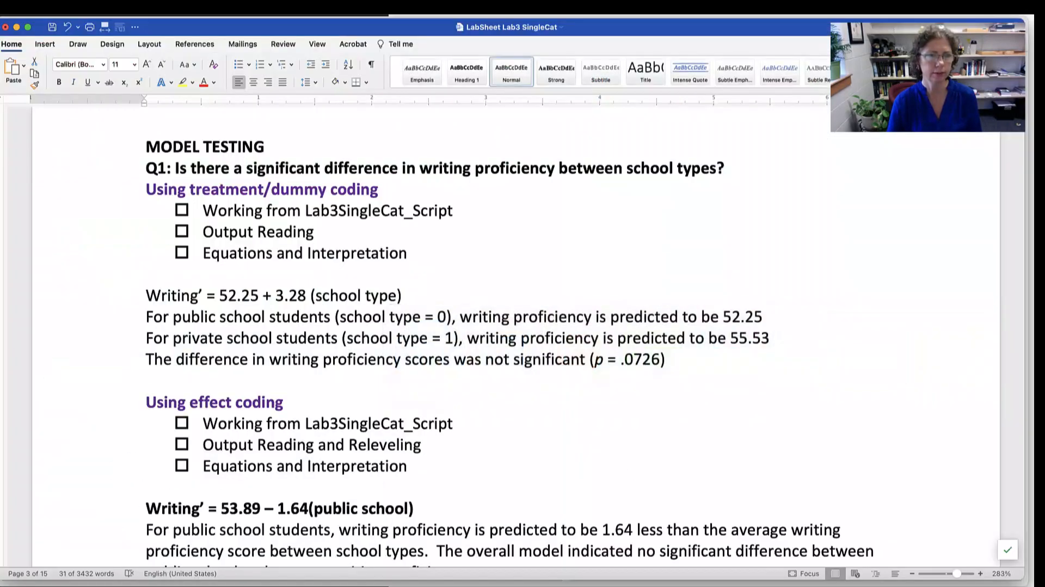
scroll(116, 465, down, 2)
drag(219, 248, 411, 248)
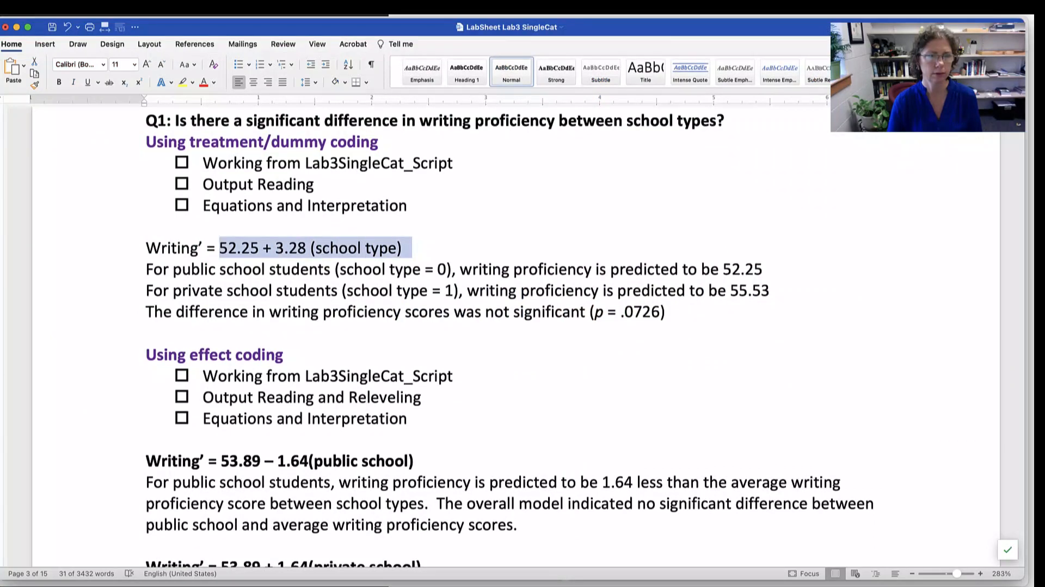
double_click(162, 248)
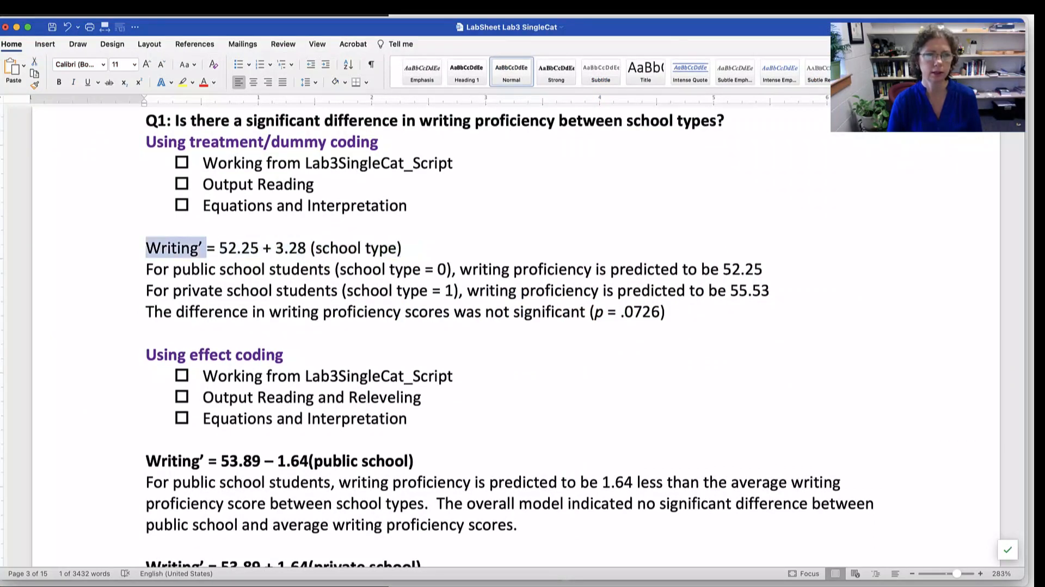
double_click(239, 249)
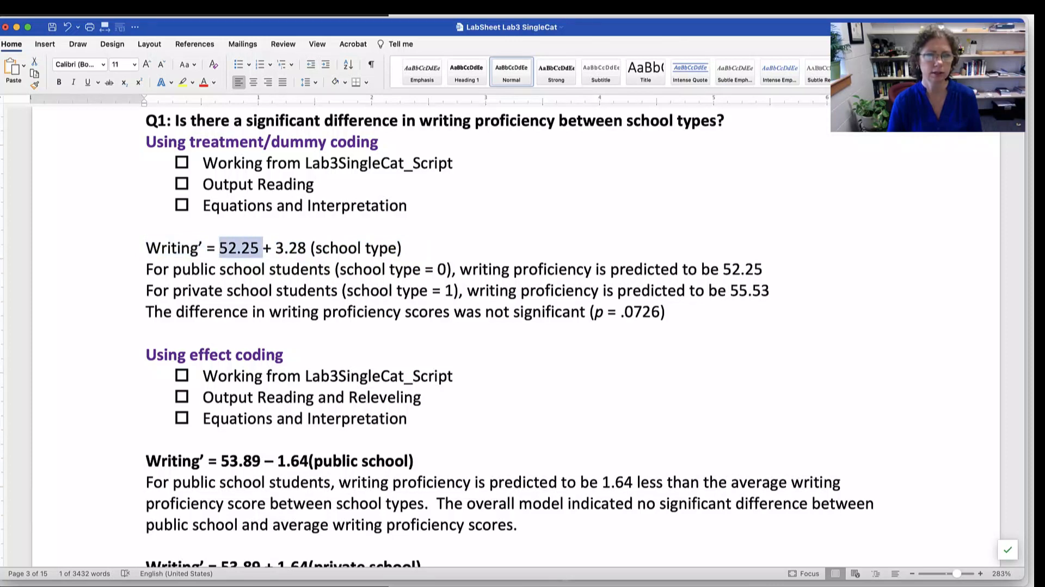
drag(272, 248, 305, 248)
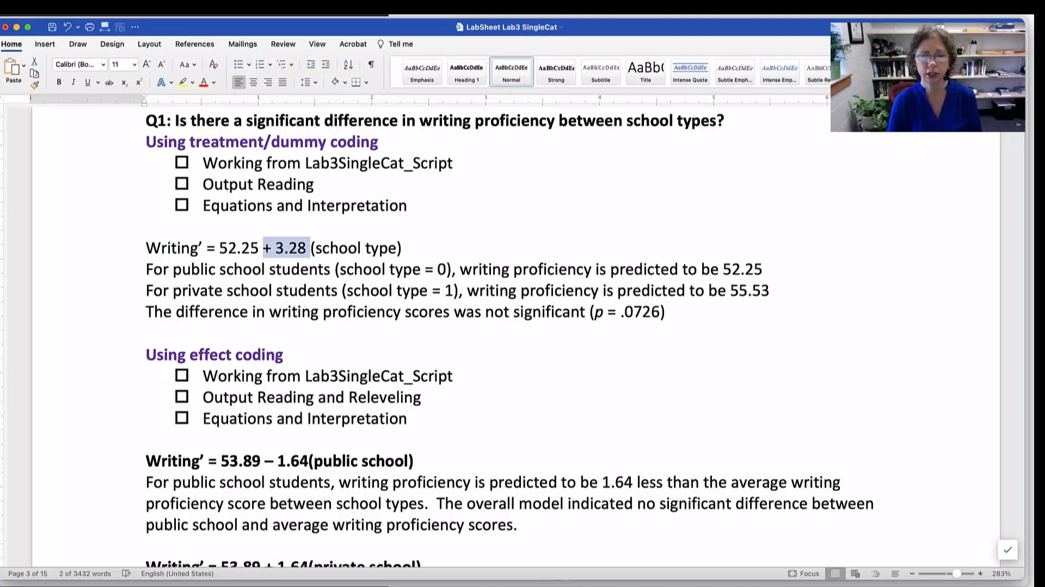
- Examine the private school prediction and the significance statement beneath the equation, highlighting the school type = 1 condition, predicted score and conclusion
drag(467, 290, 276, 290)
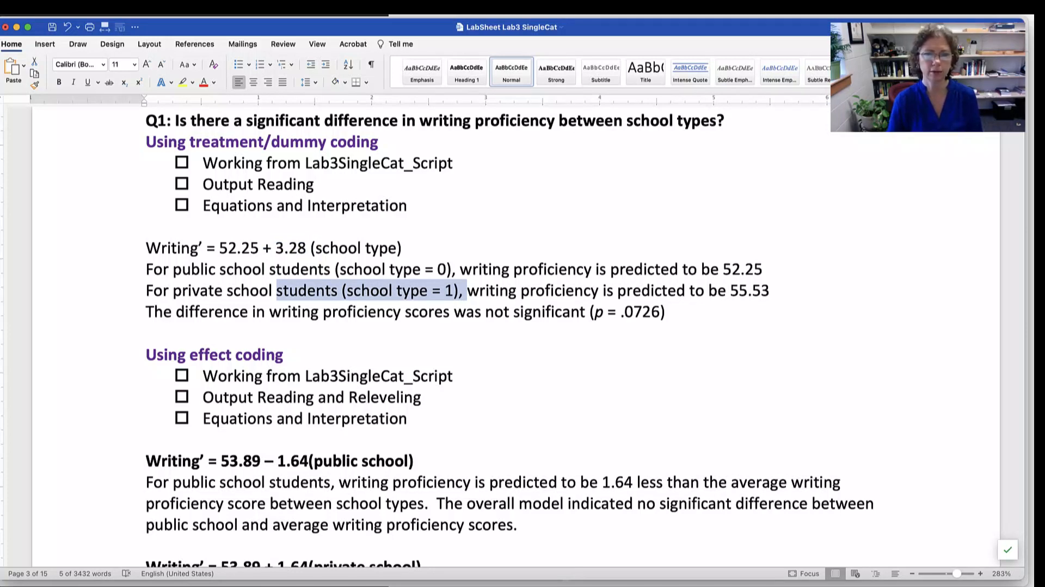
drag(769, 290, 709, 290)
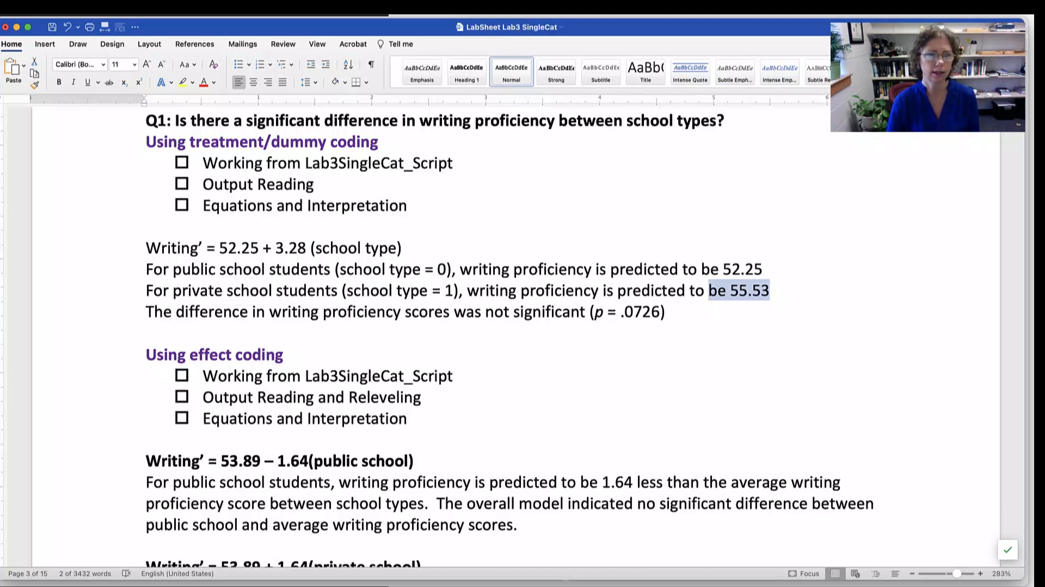
drag(270, 311, 665, 311)
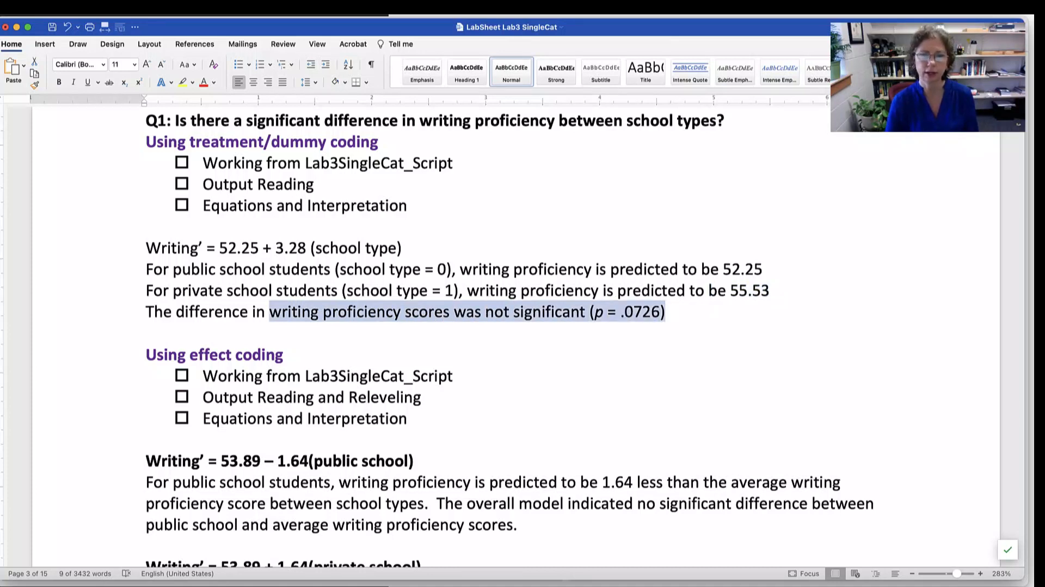
- Switch back to RStudio and compare the schtyp.f2 coefficient's p-value with the F-statistic line's p-value, highlighting each in the regression summary
key(super+Tab)
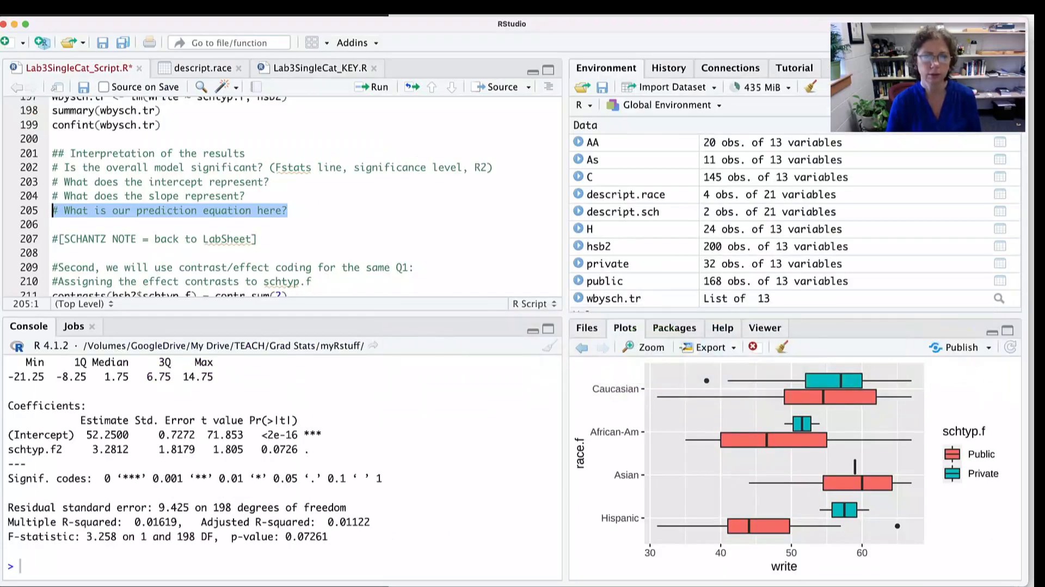
drag(309, 449, 255, 449)
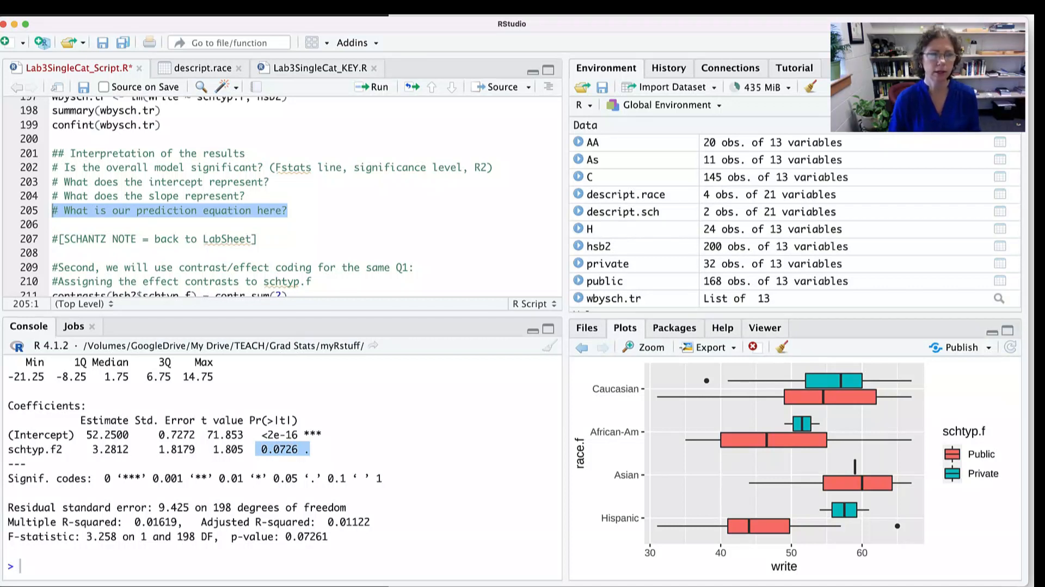
drag(45, 449, 285, 448)
drag(328, 536, 225, 536)
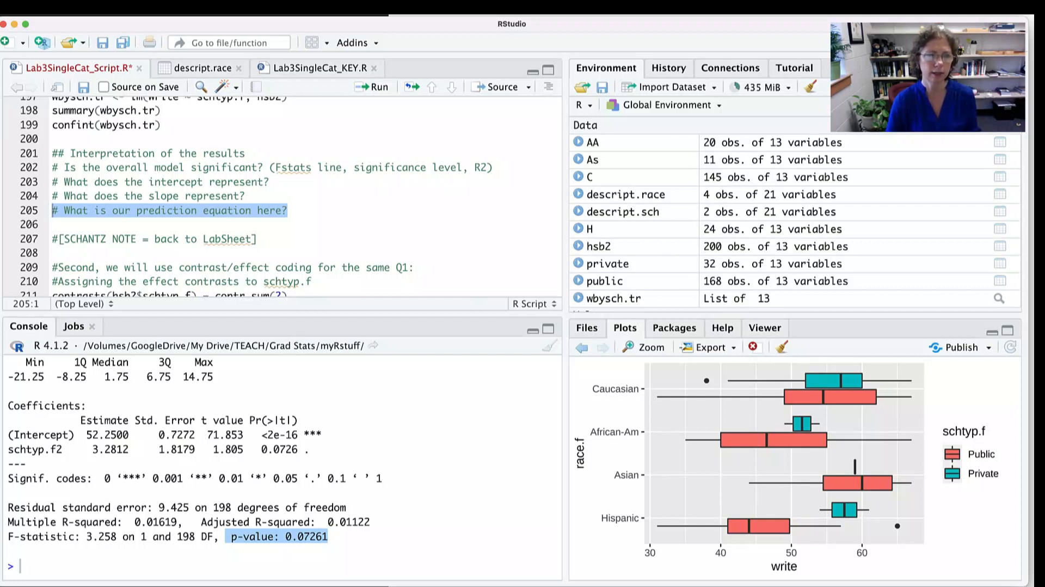
drag(309, 449, 69, 449)
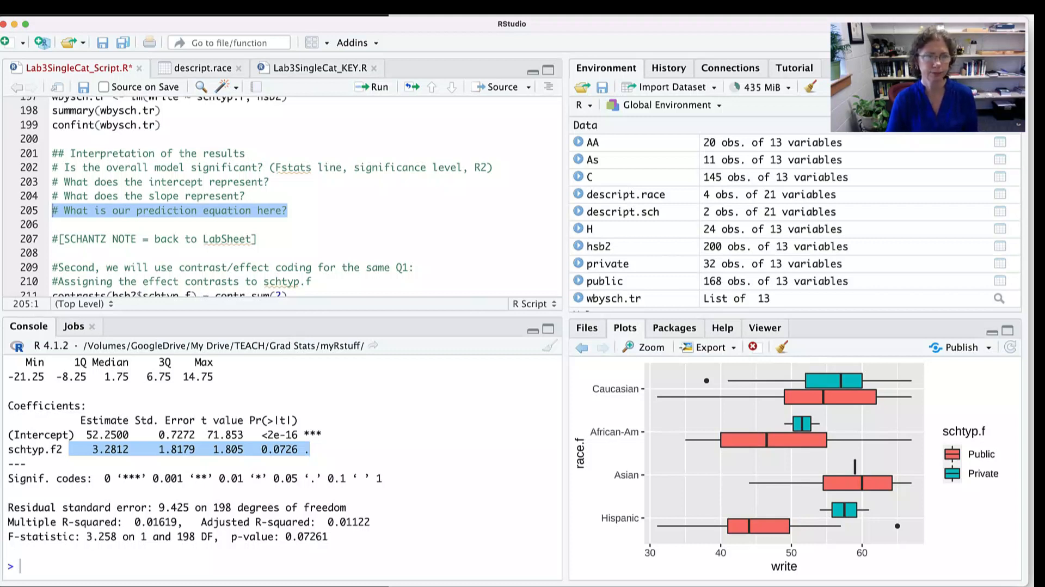
- Enlarge the script area slightly and bring up the contrast/effect coding section, highlighting Q1 in the comment on line 209
drag(283, 314, 283, 320)
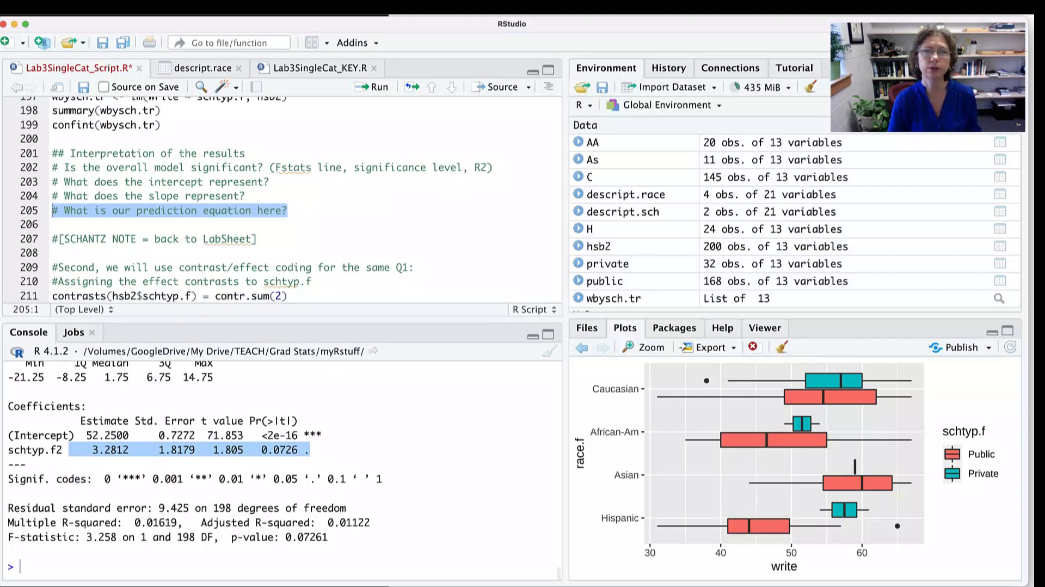
scroll(255, 200, down, 5)
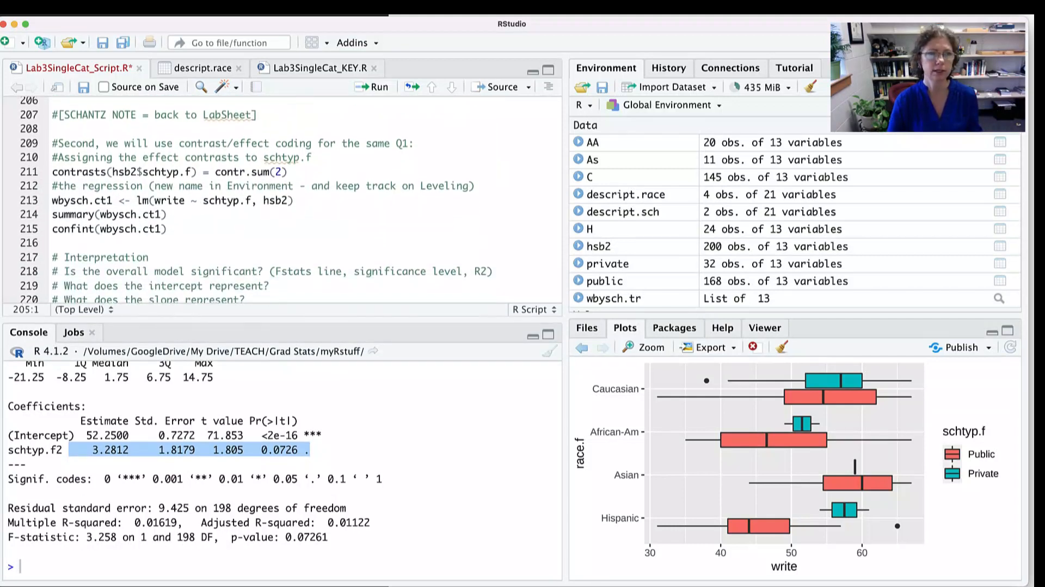
scroll(255, 200, left, 1)
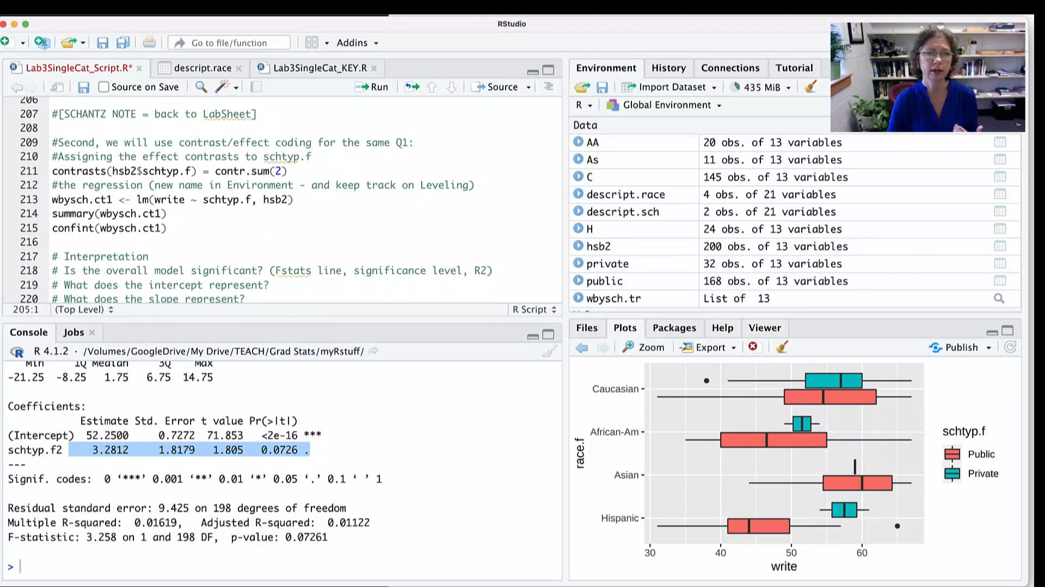
double_click(402, 142)
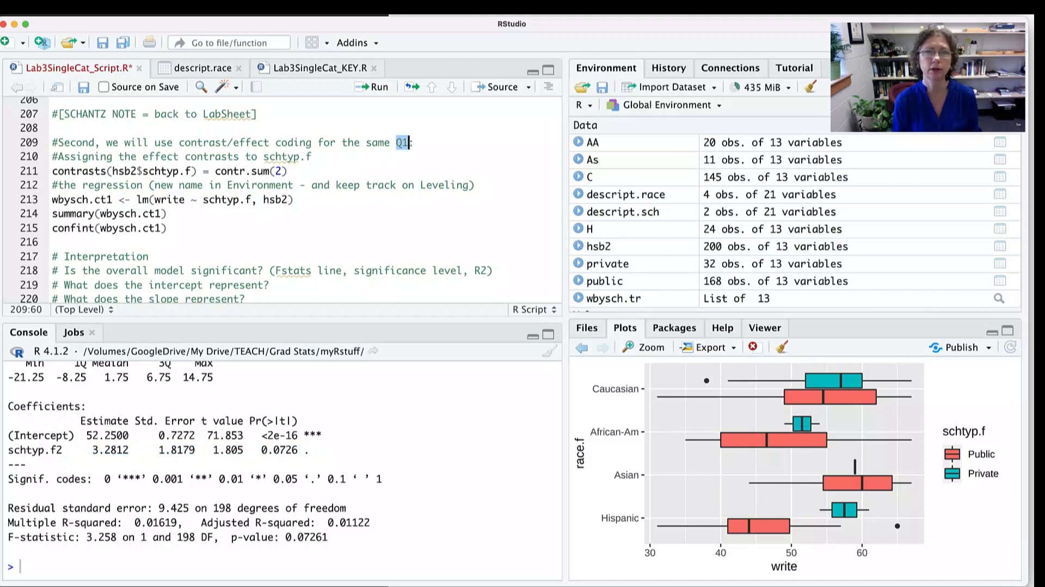
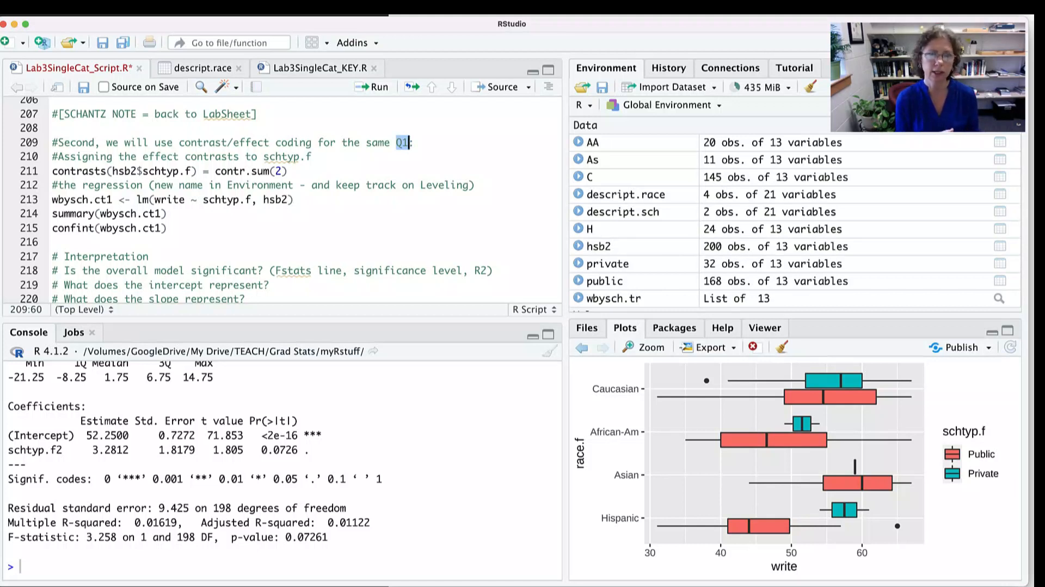
- Walk through the effect-contrast assignment for schtyp.f, highlighting its parts, and run contrasts(hsb2$schtyp.f) = contr.sum(2) on line 211
scroll(272, 202, up, 1)
scroll(256, 201, down, 1)
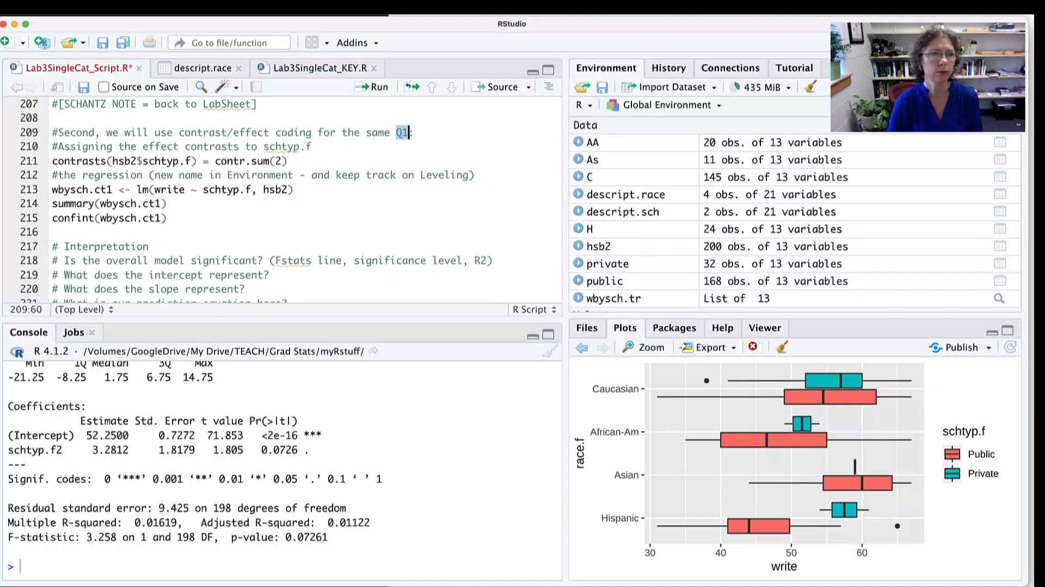
click(88, 146)
drag(88, 146, 252, 146)
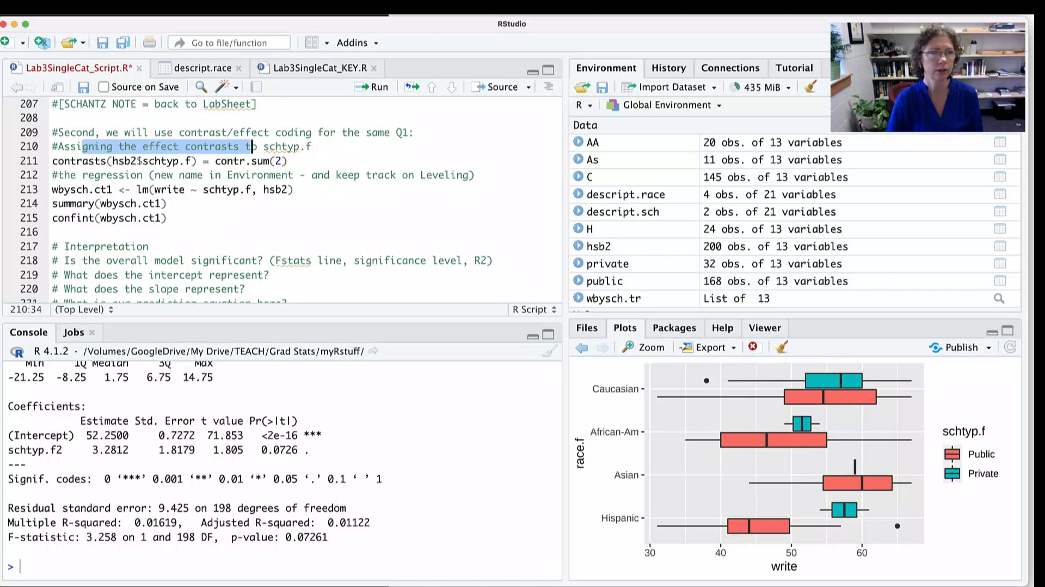
double_click(54, 160)
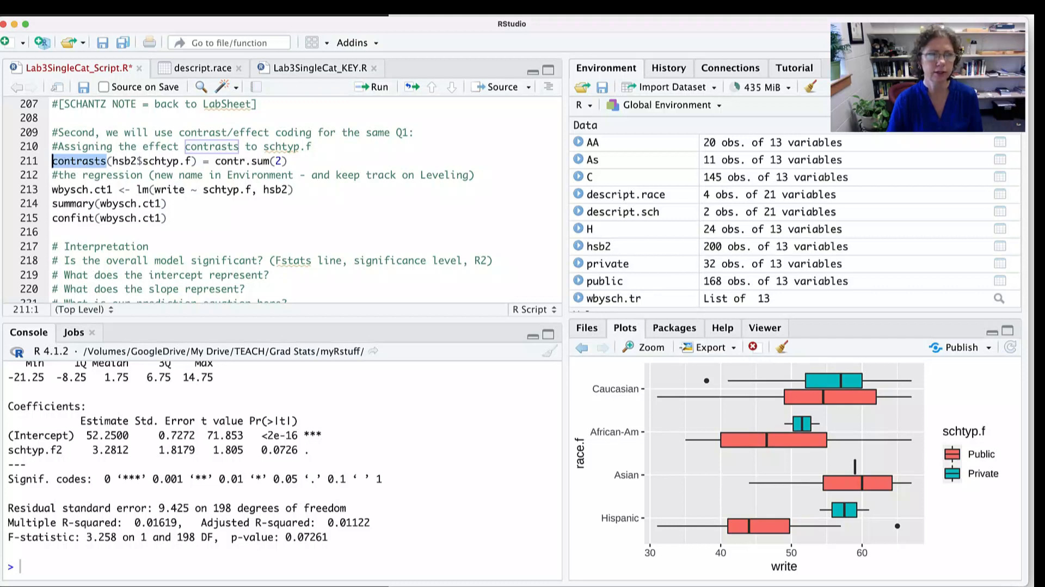
double_click(155, 161)
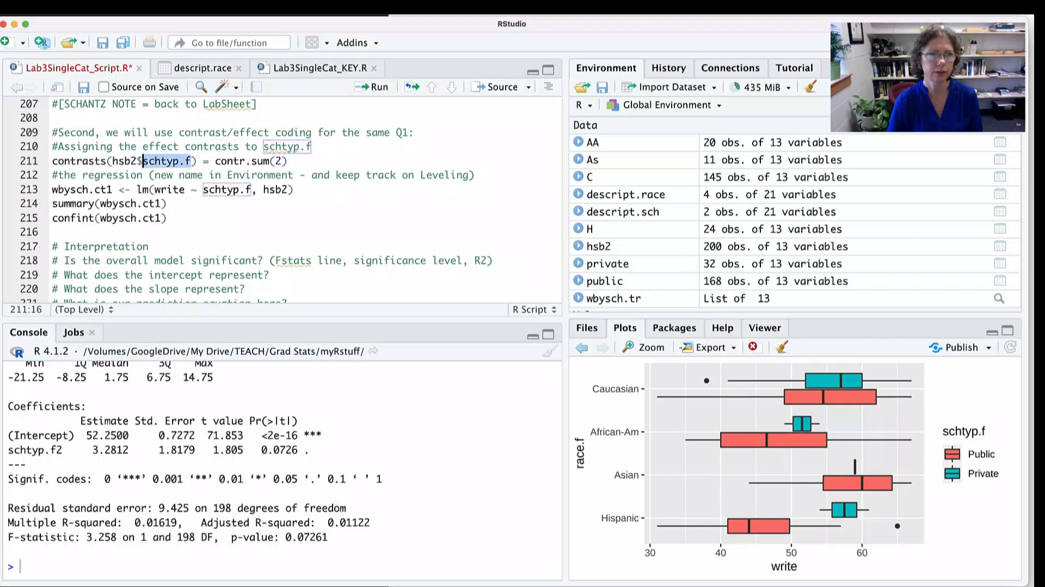
drag(214, 161, 287, 162)
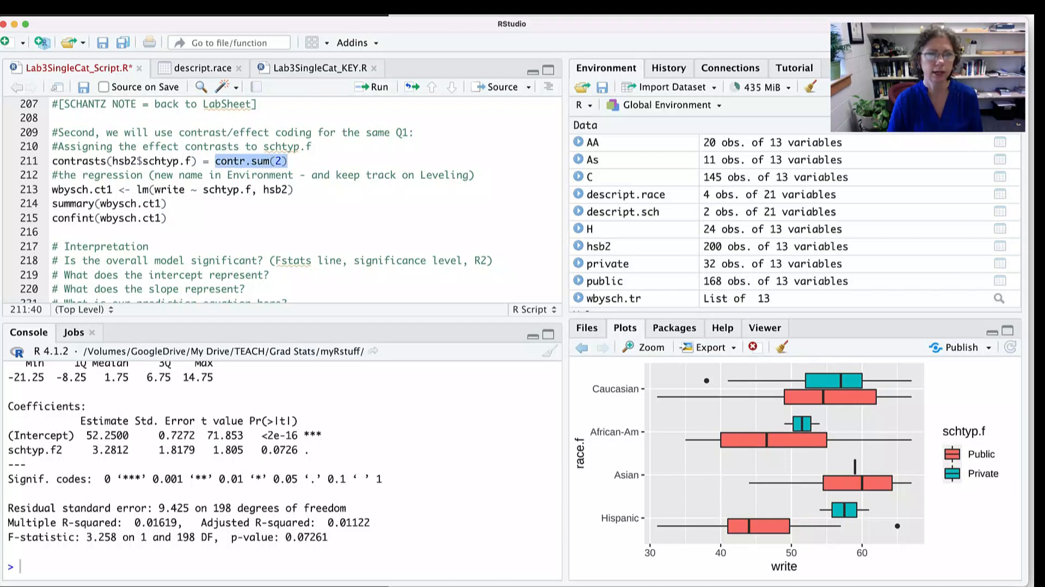
click(284, 161)
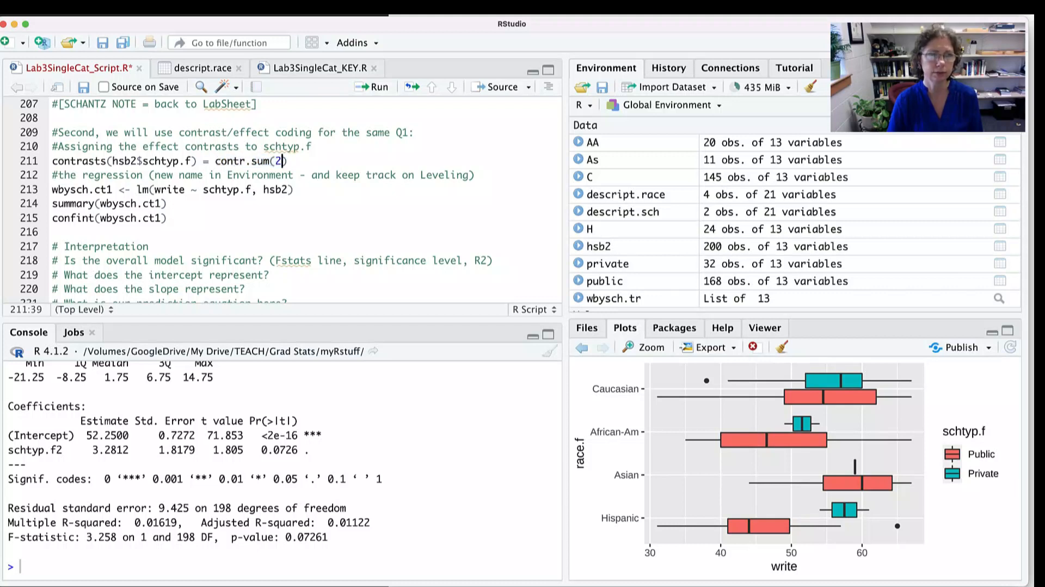
click(289, 161)
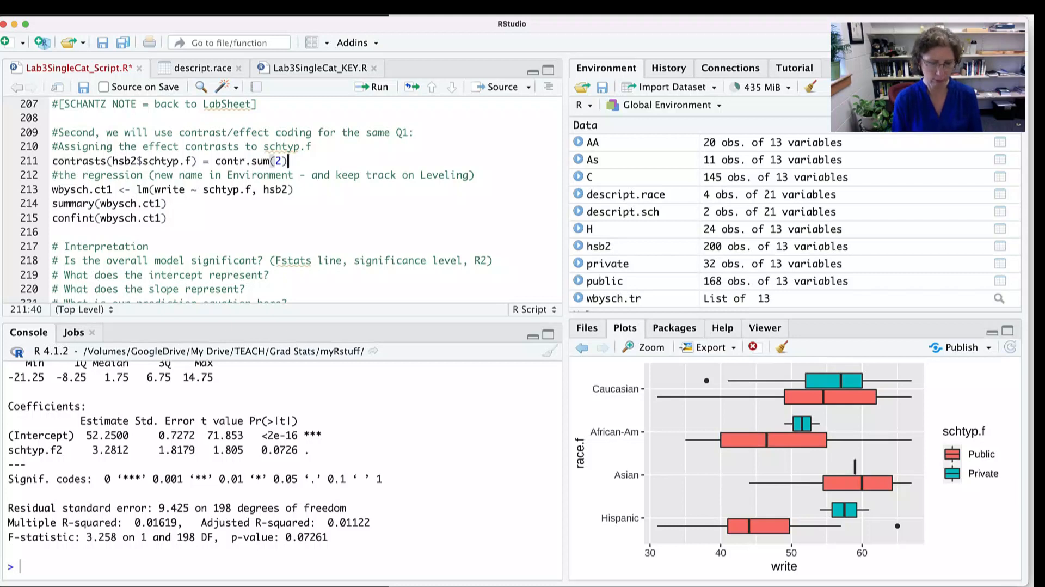
key(super+Return)
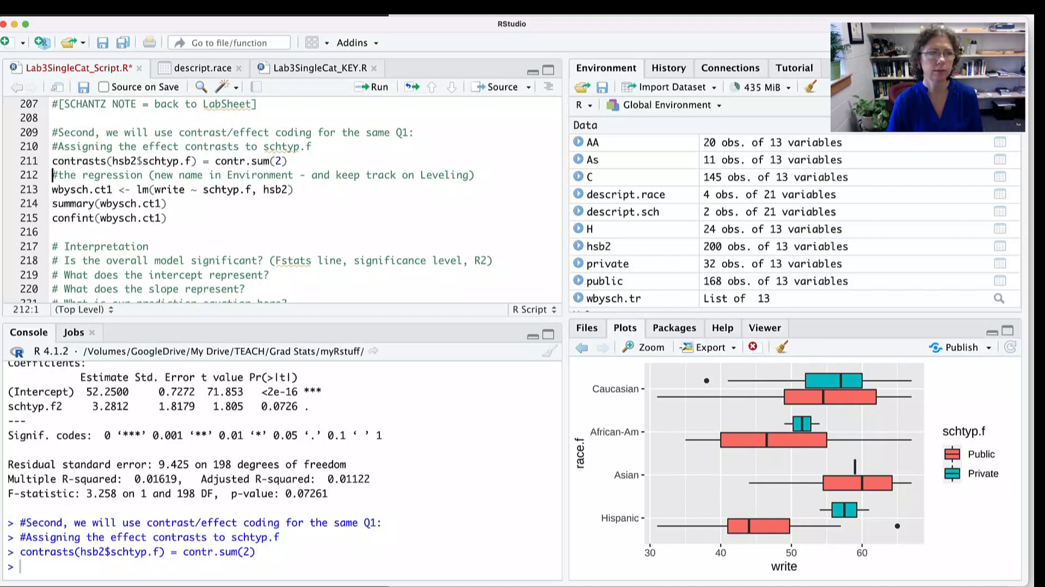
- Highlight the parts of the effect-coded regression on line 213 in turn, and run wbysch.ct1 <- lm(write ~ schtyp.f, hsb2)
click(125, 176)
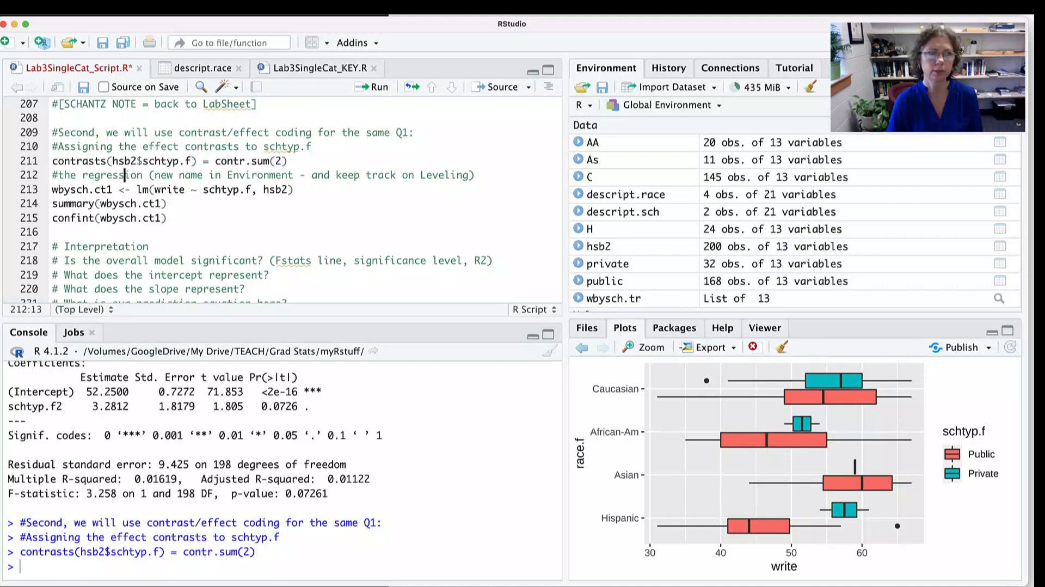
double_click(125, 175)
drag(179, 175, 302, 175)
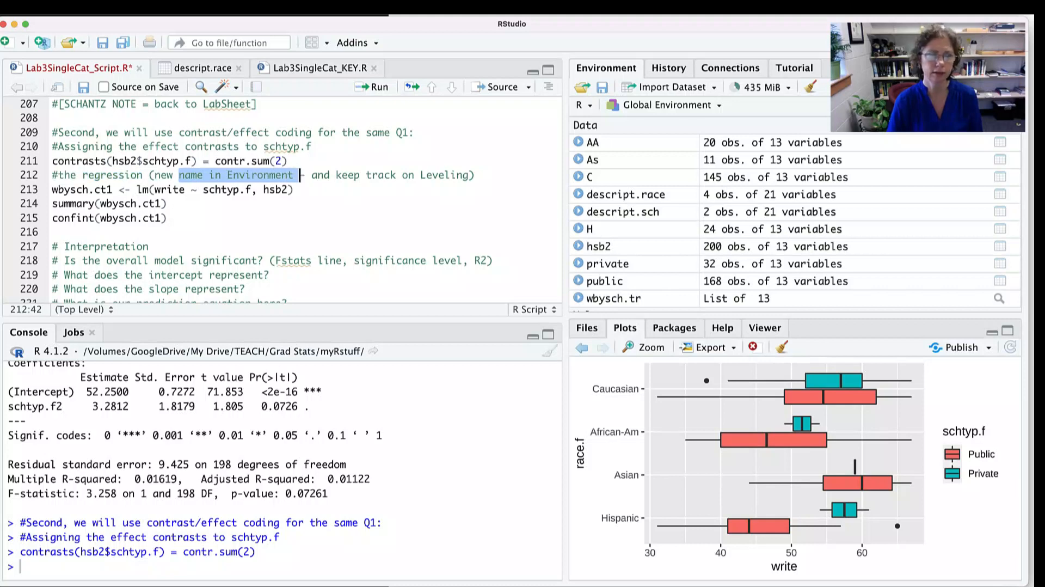
click(65, 189)
double_click(65, 188)
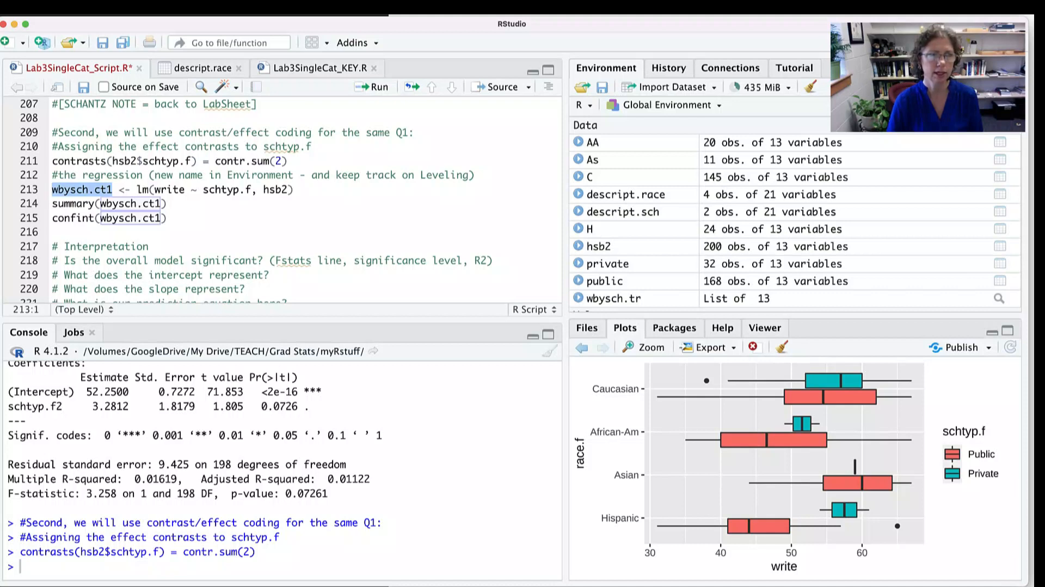
click(143, 189)
double_click(142, 189)
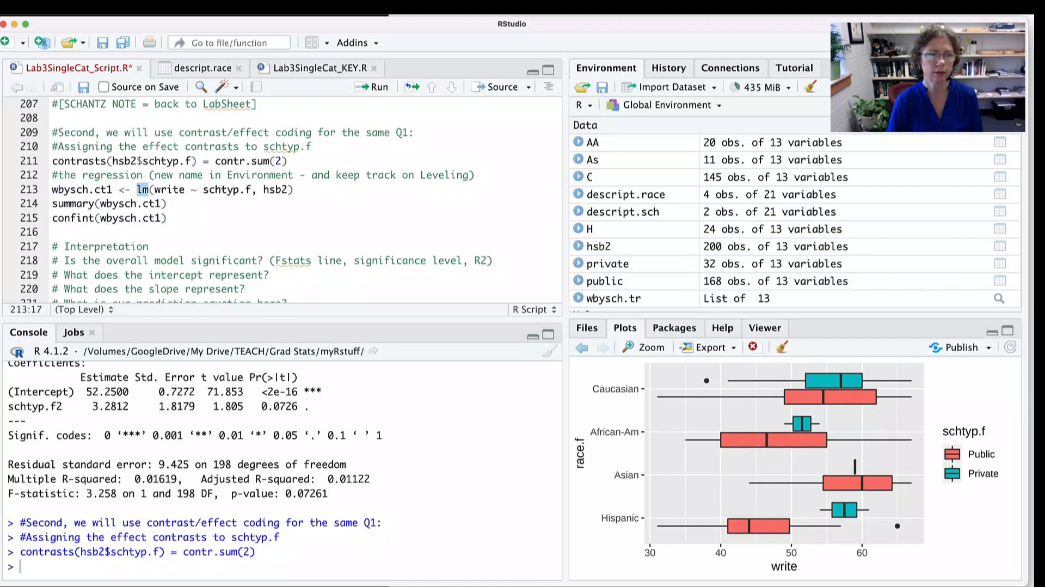
double_click(169, 189)
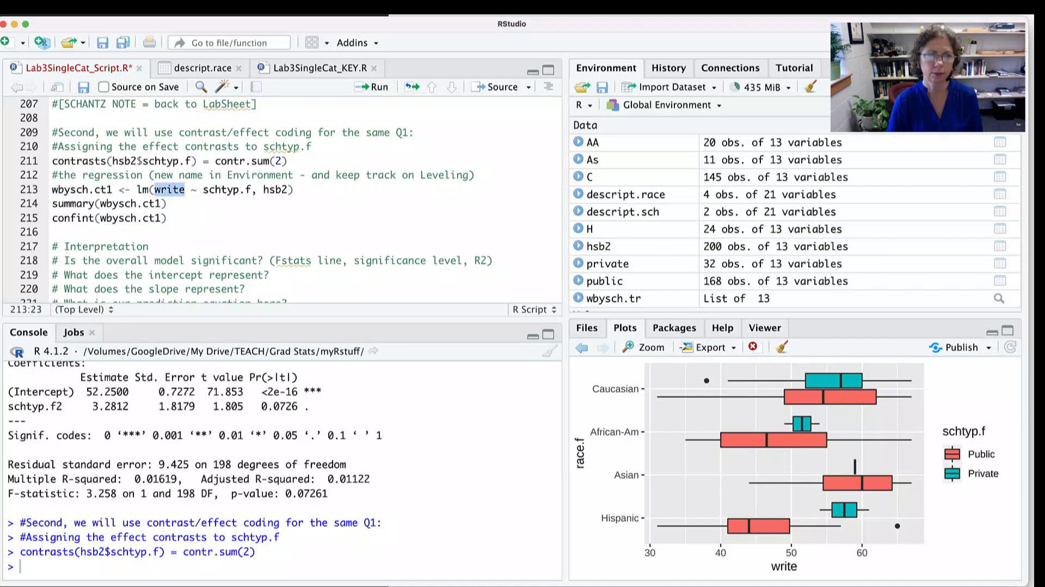
double_click(223, 189)
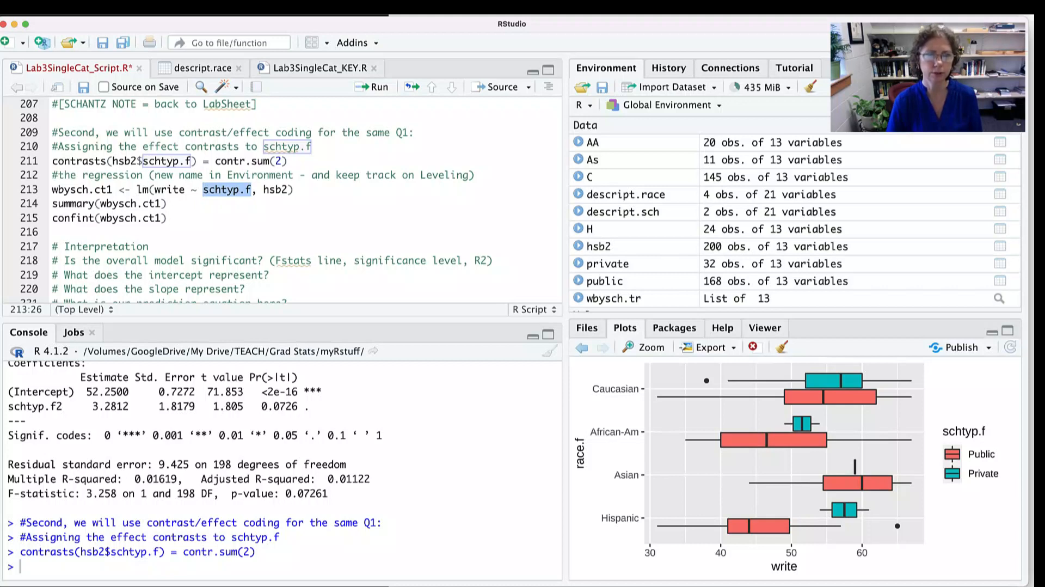
double_click(275, 189)
click(294, 190)
key(super+Return)
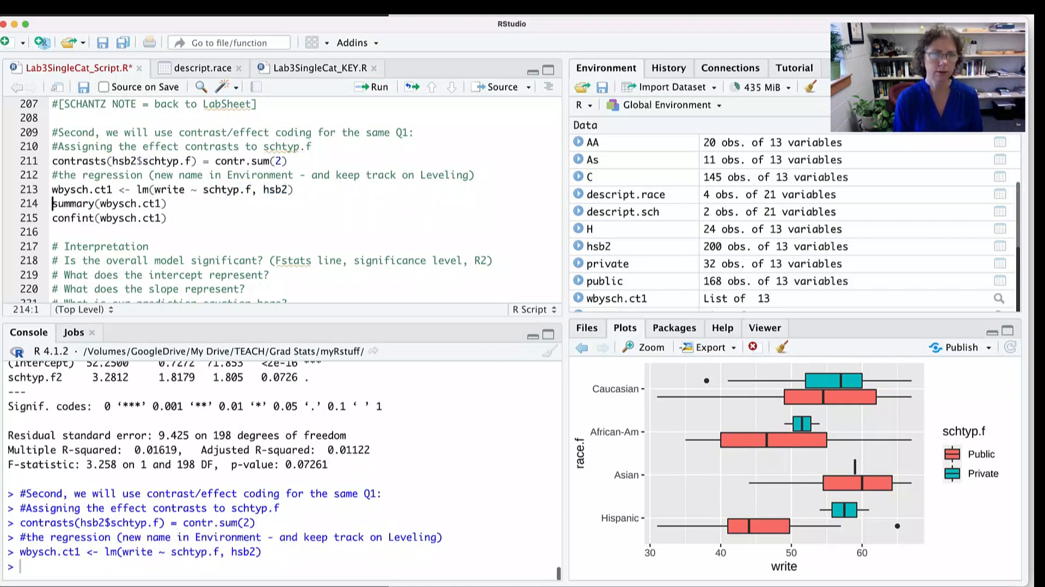
- Run summary(wbysch.ct1) and highlight the intercept estimate and the schtyp.f1 slope estimate in the output
click(168, 204)
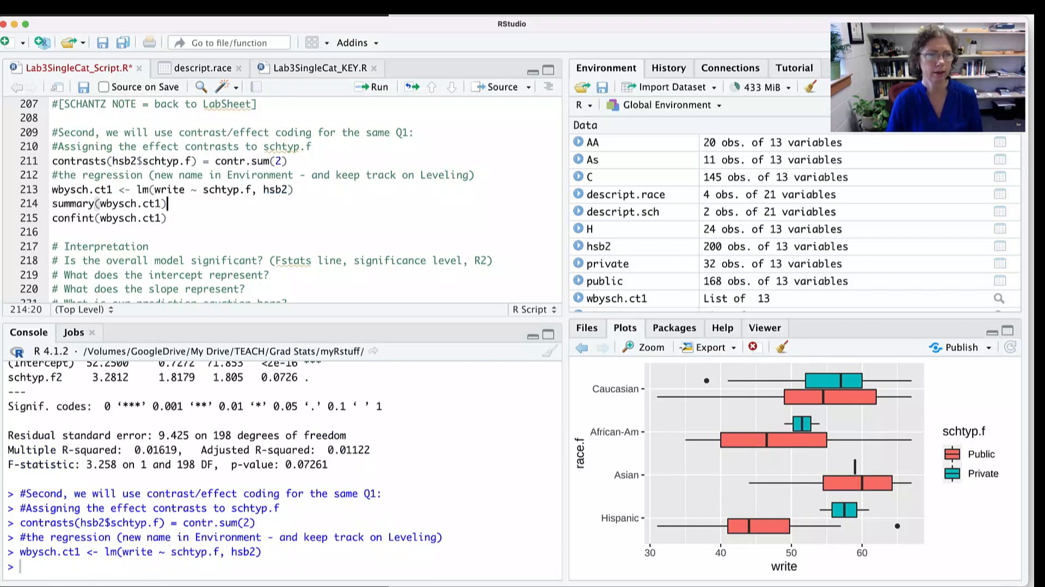
key(super+Return)
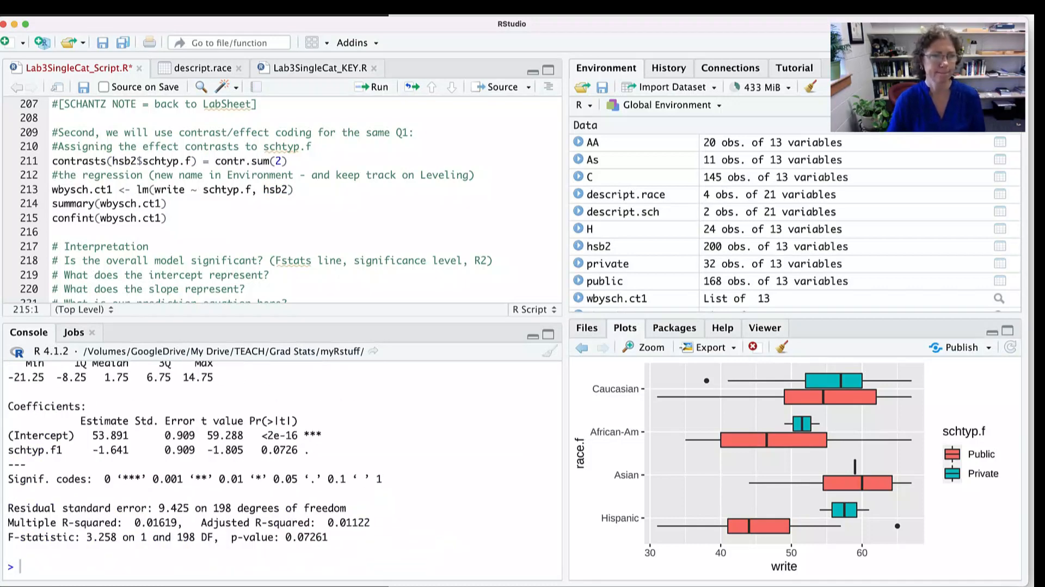
drag(134, 435, 93, 436)
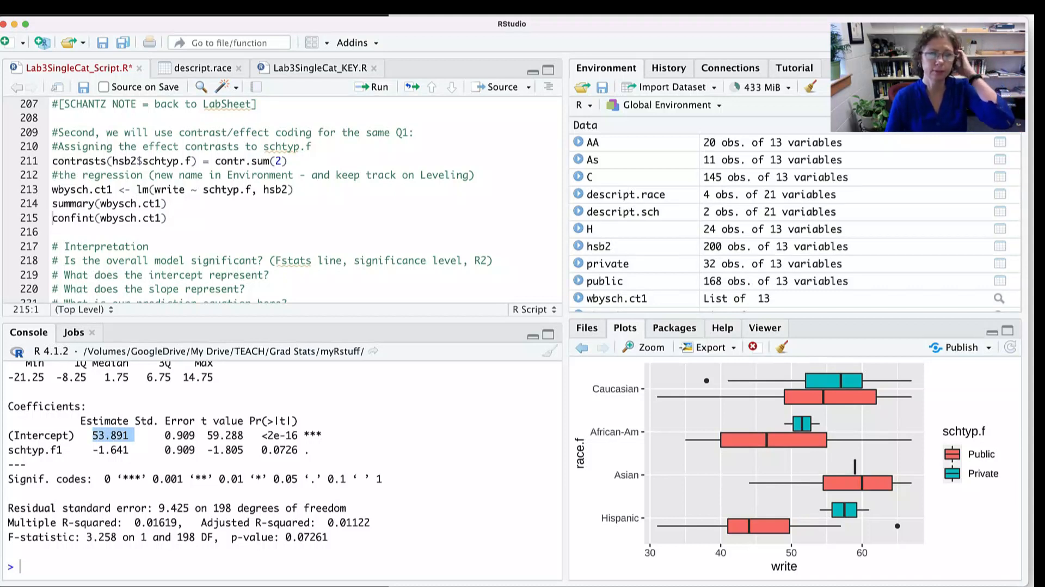
drag(135, 449, 87, 449)
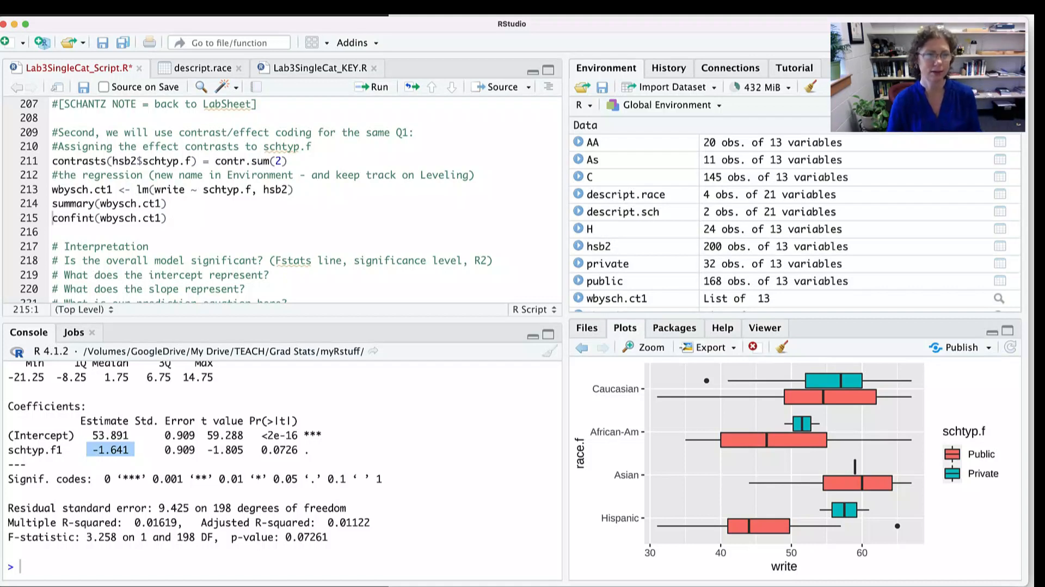
- Add the line contrasts(hsb2$schtyp.f) below confint(wbysch.ct1), separated from it by a blank line
scroll(256, 201, down, 4)
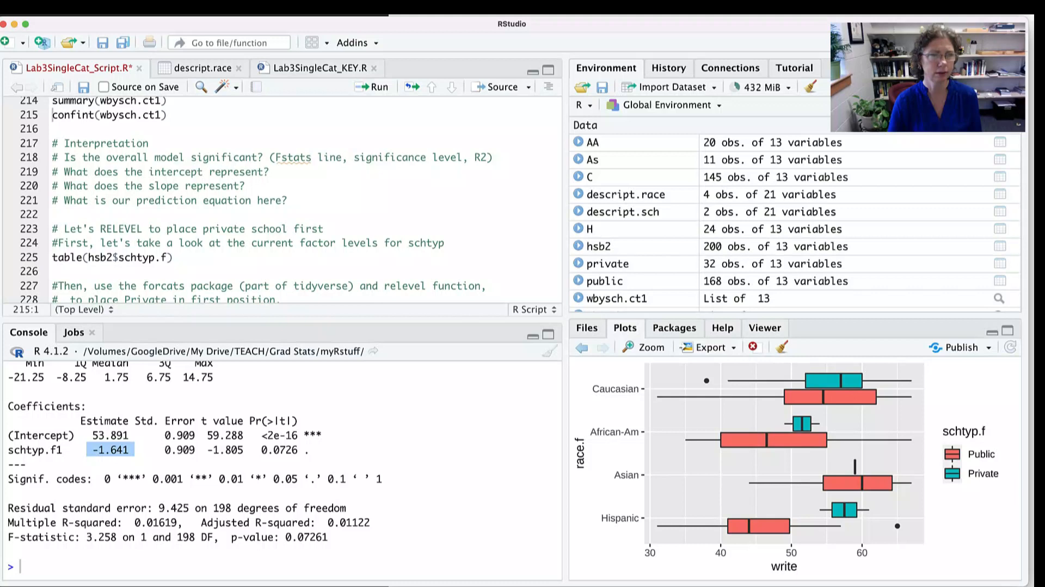
click(174, 258)
scroll(174, 258, up, 2)
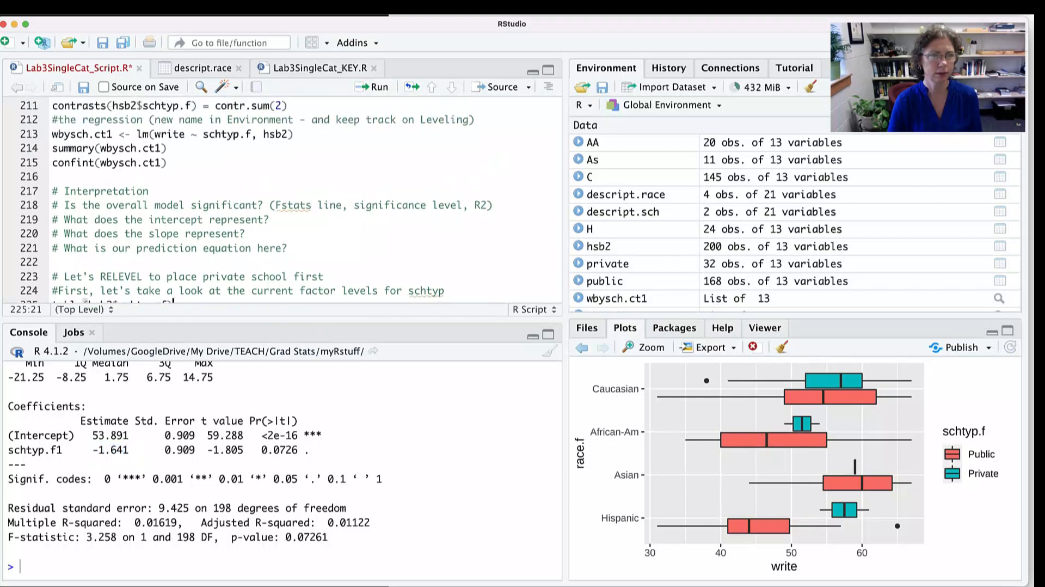
scroll(174, 196, up, 1)
click(172, 186)
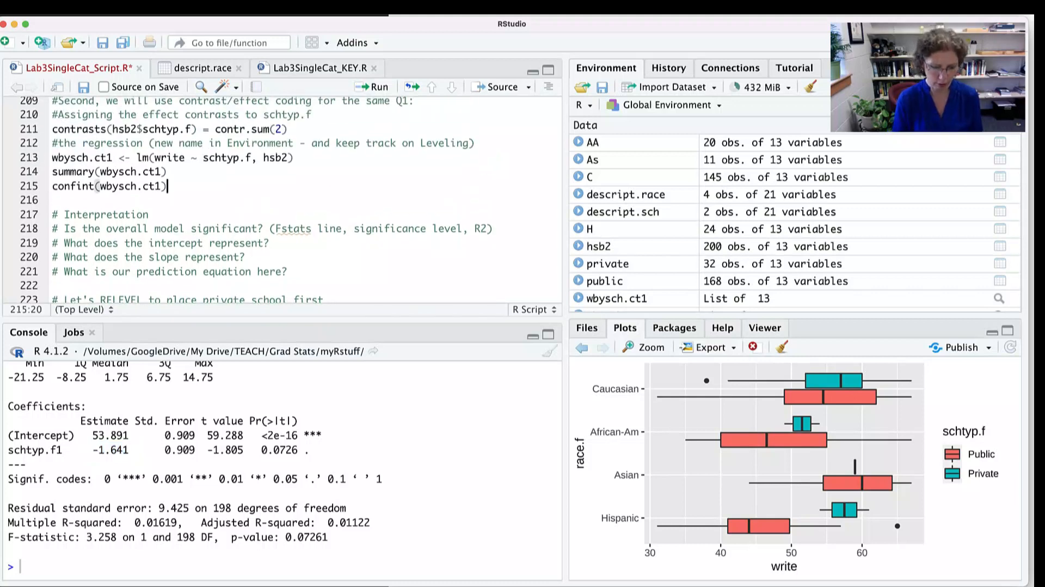
key(Return)
key(Return)
text(con)
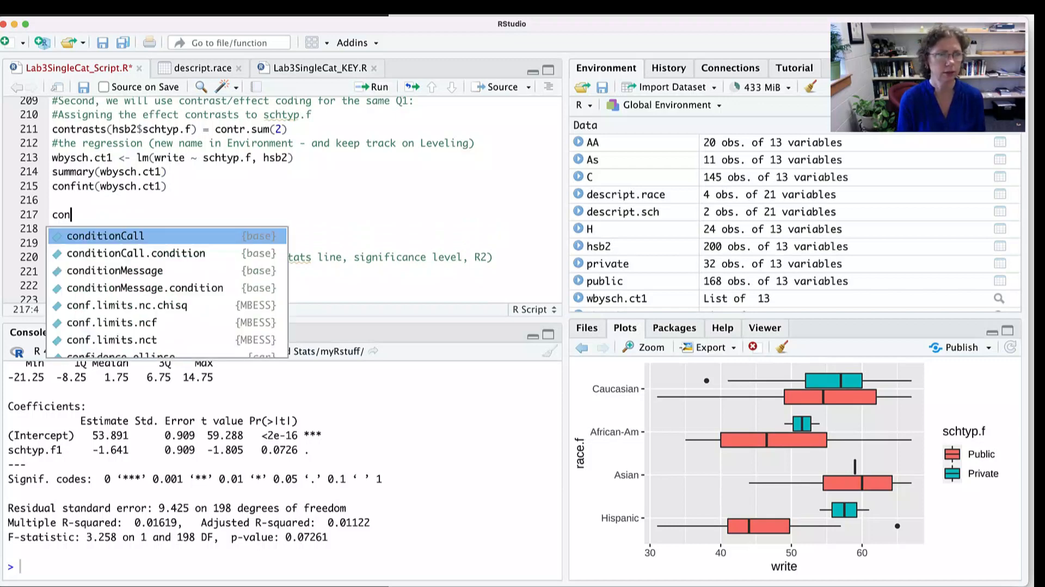
text(tr)
text(sts)
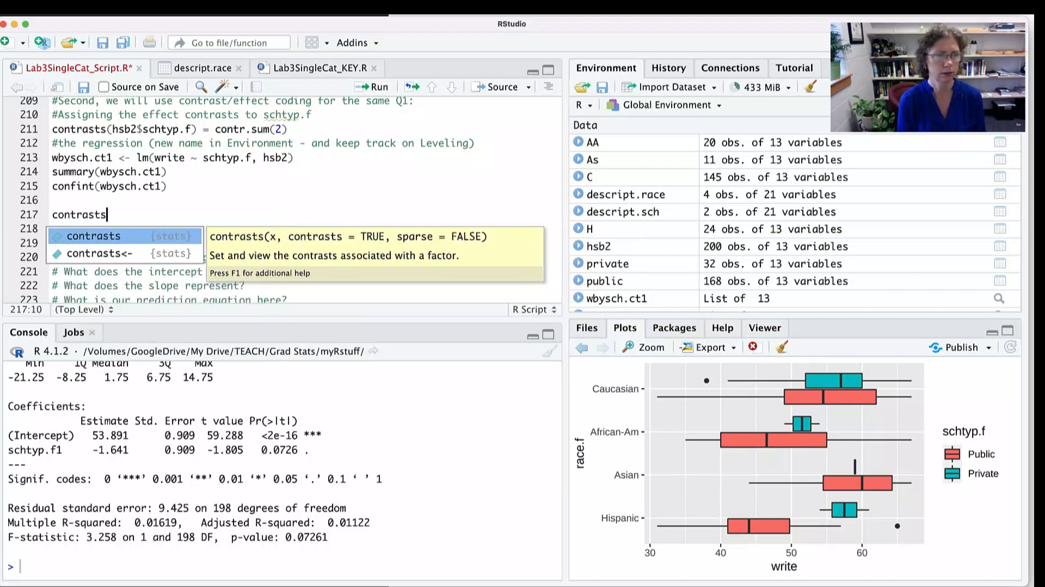
text(()
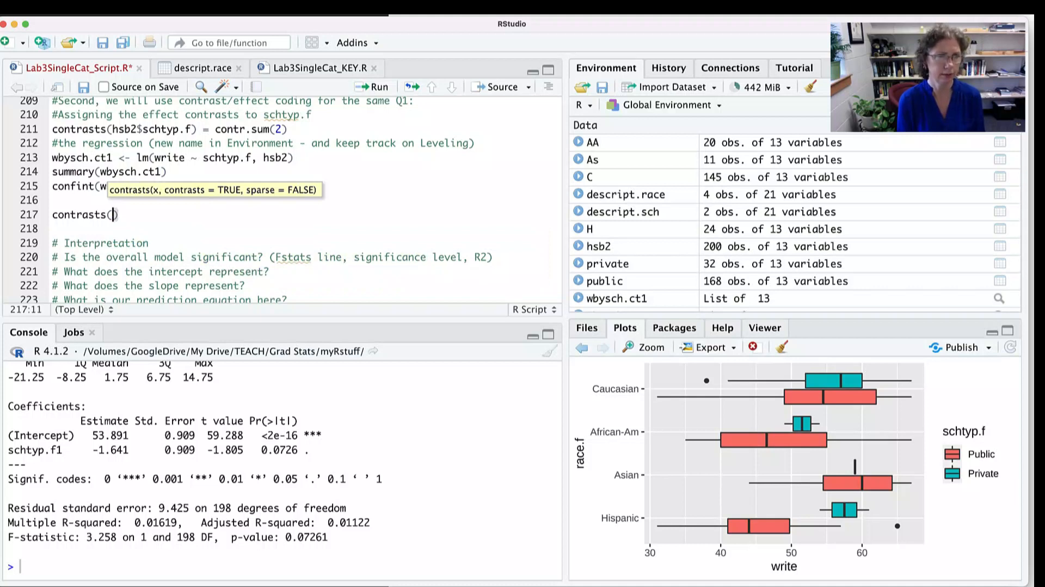
text(hsb2$sc)
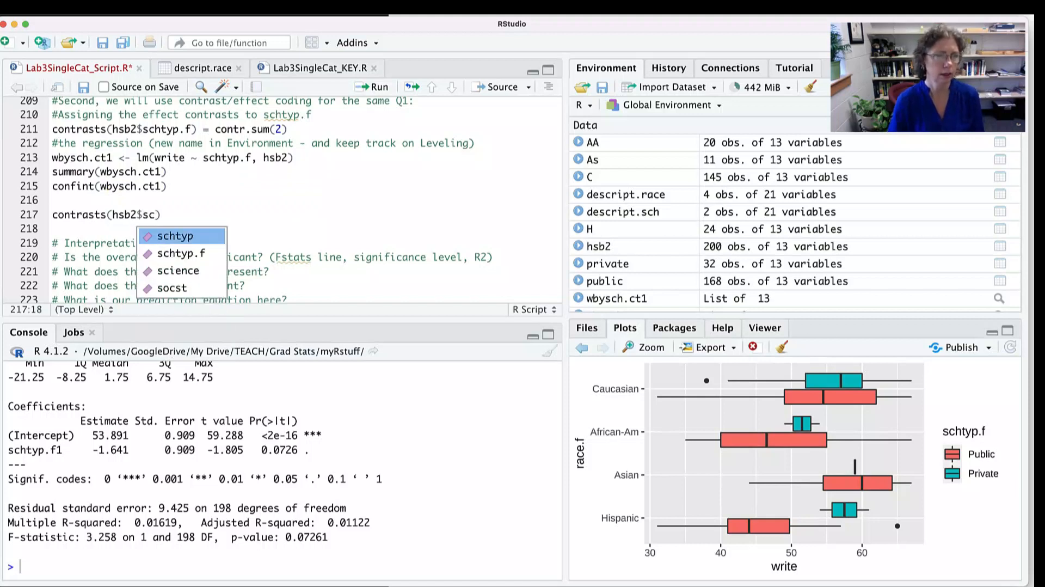
key(Down)
key(Return)
key(Right)
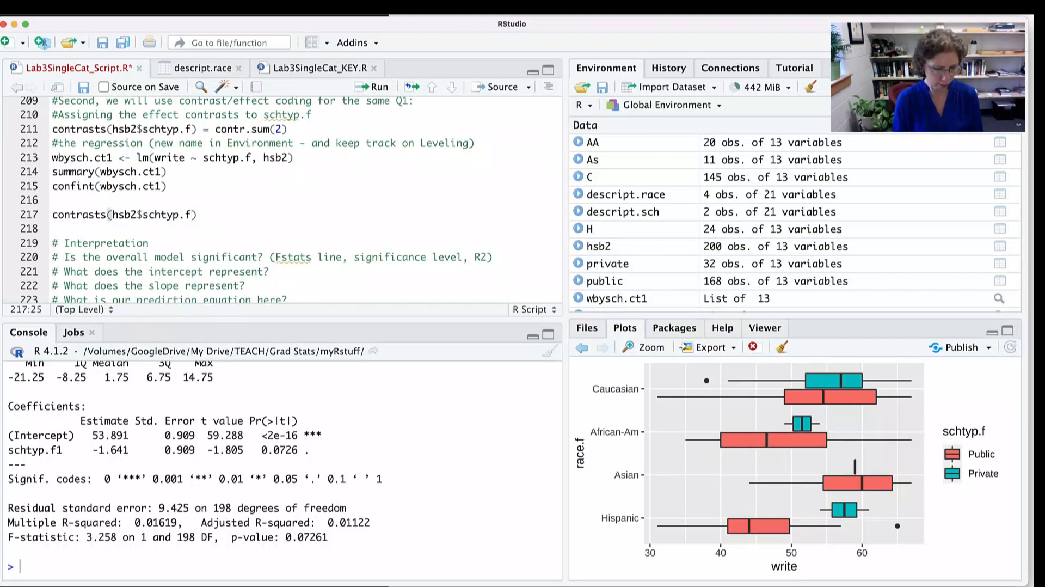
- Run the new contrasts(hsb2$schtyp.f) line and highlight the Private and Public contrast codes in the output
key(super+Return)
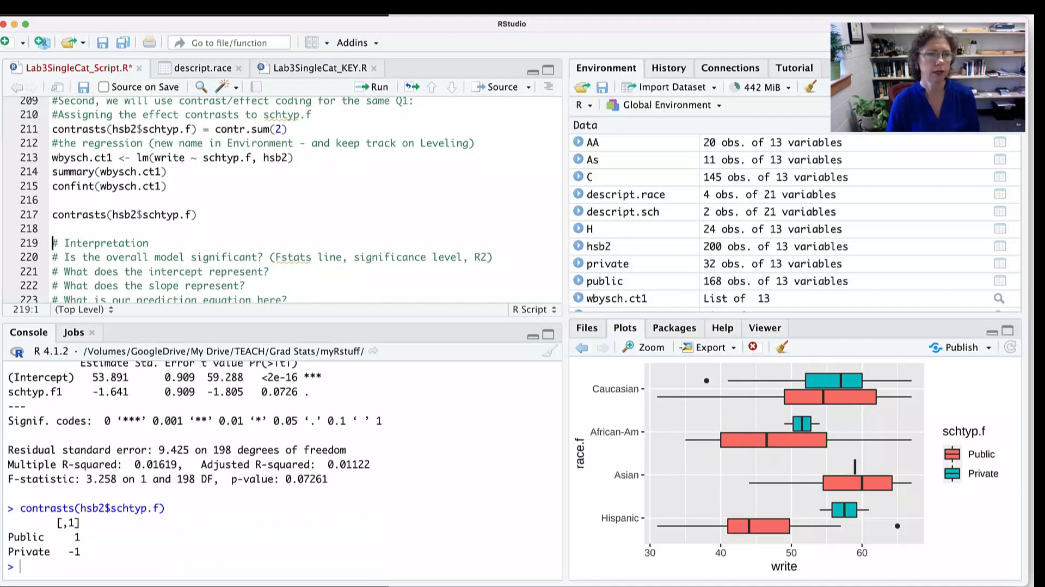
drag(13, 537, 80, 551)
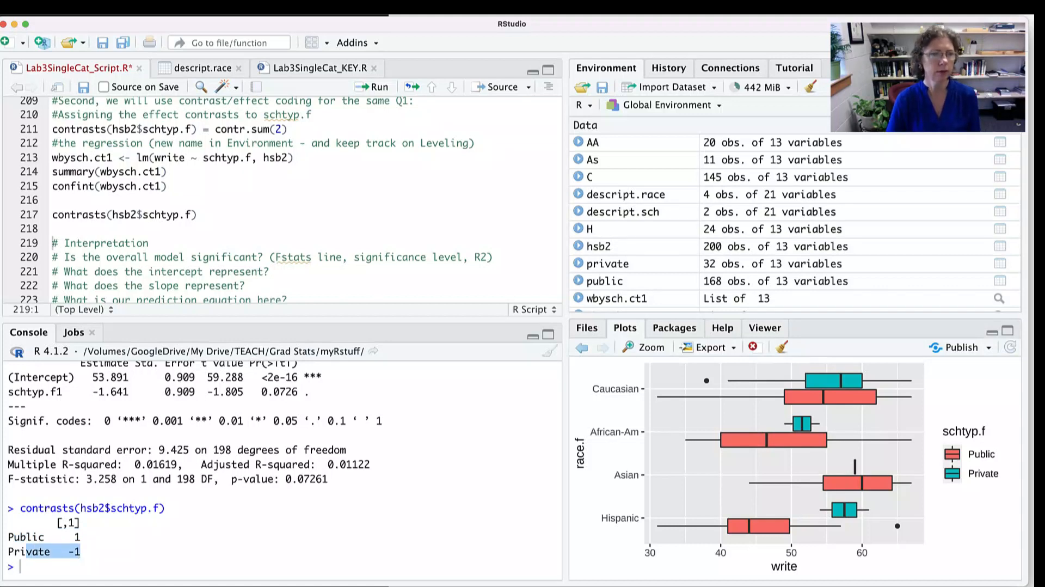
drag(80, 536, 8, 537)
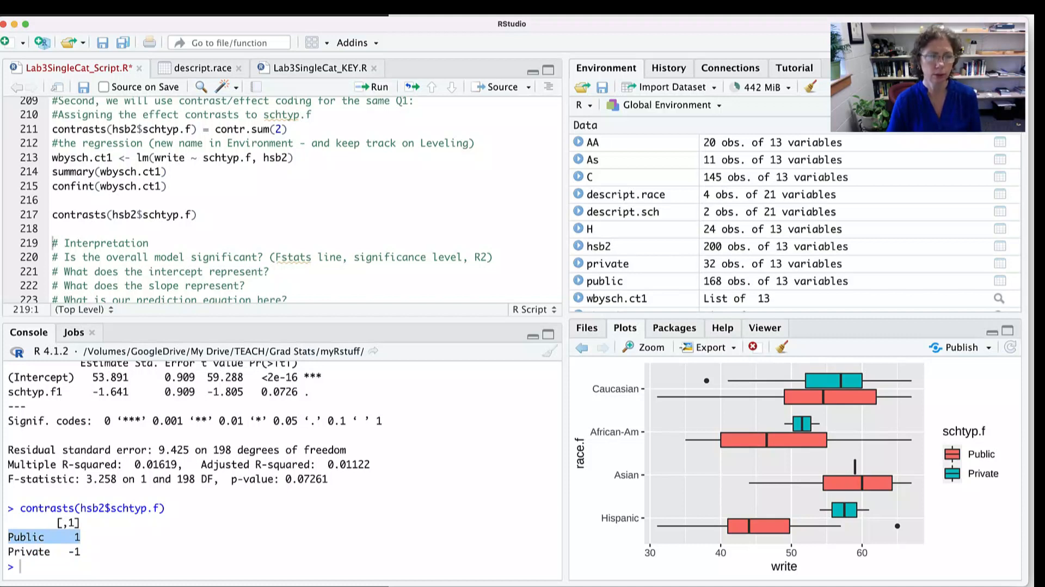
- Examine the effect-coded regression summary, highlighting the schtyp.f1 slope, the intercept, the F-statistic line and Multiple R-squared in turn
drag(134, 391, 86, 391)
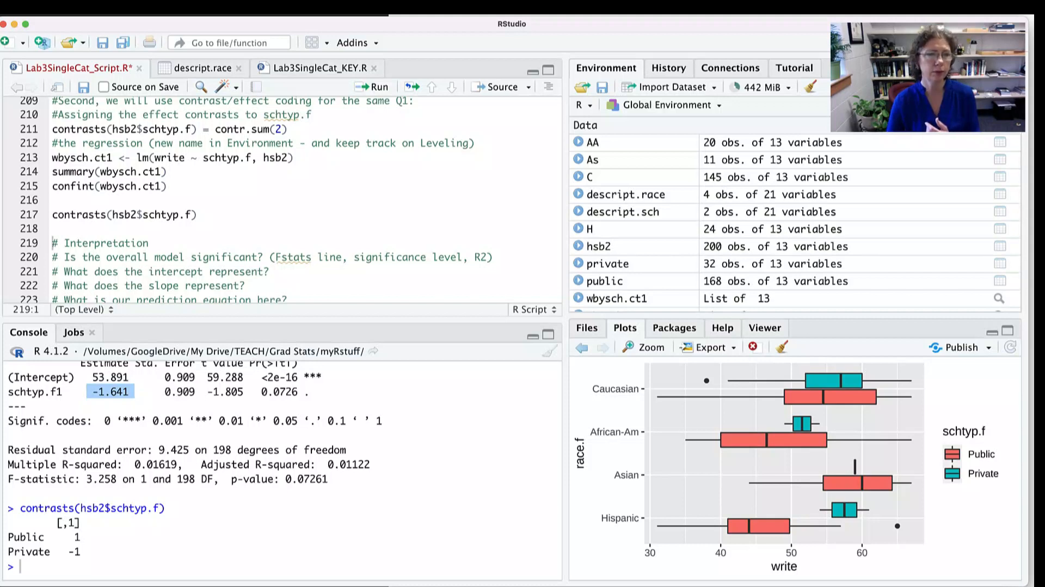
drag(134, 377, 81, 377)
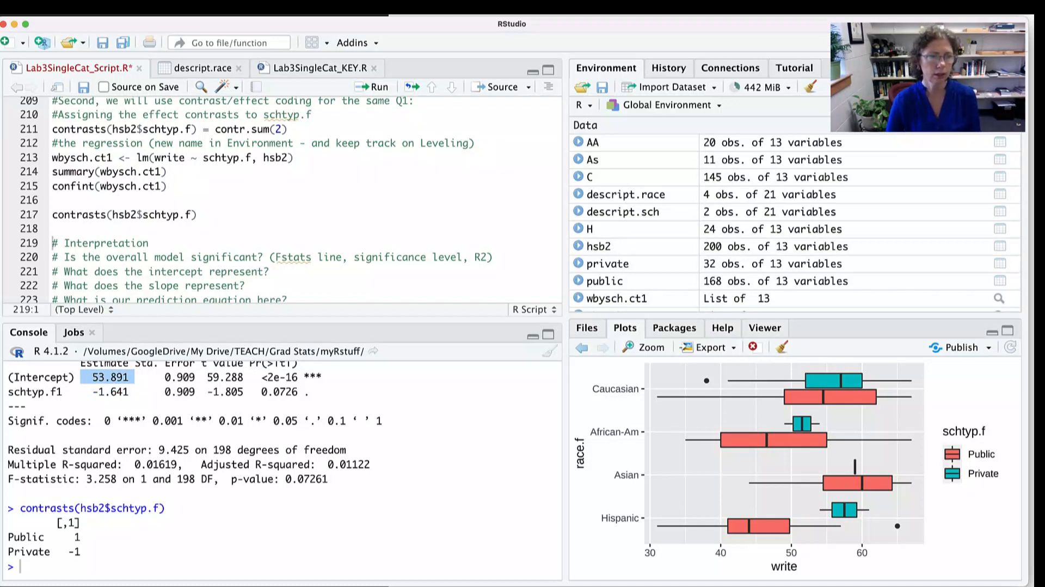
drag(56, 478, 328, 478)
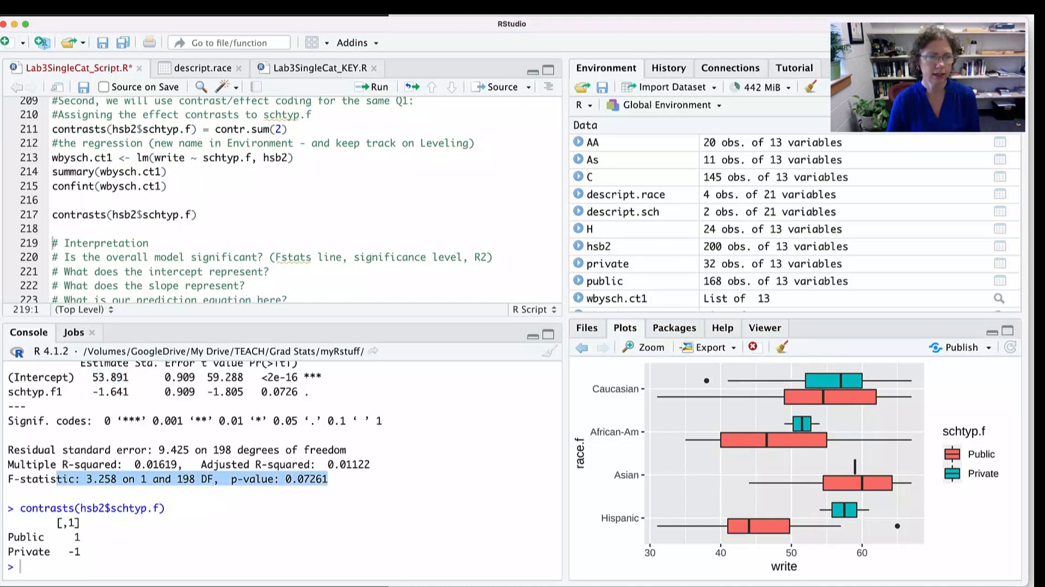
drag(177, 463, 52, 464)
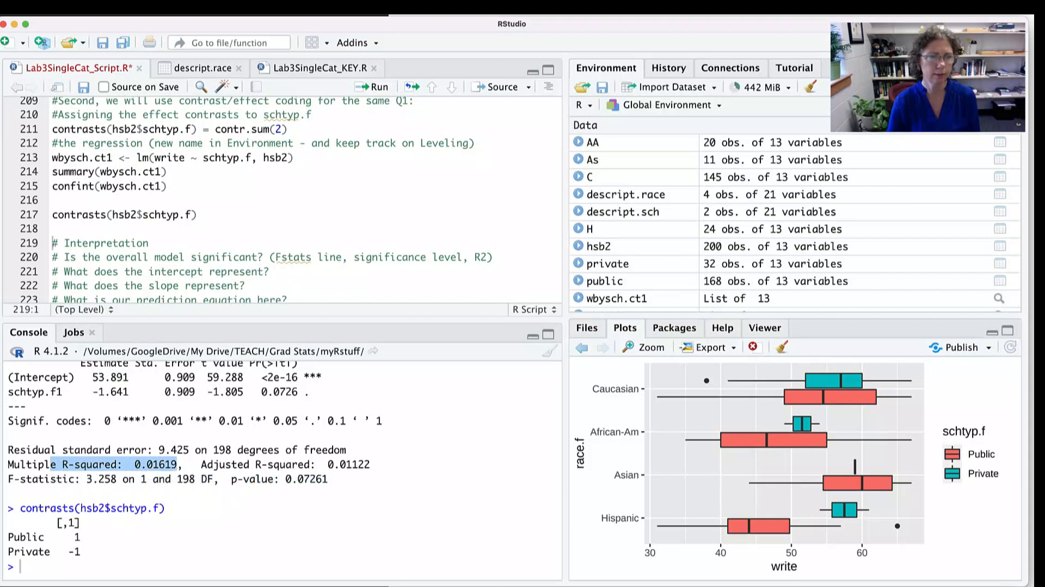
scroll(283, 468, up, 1)
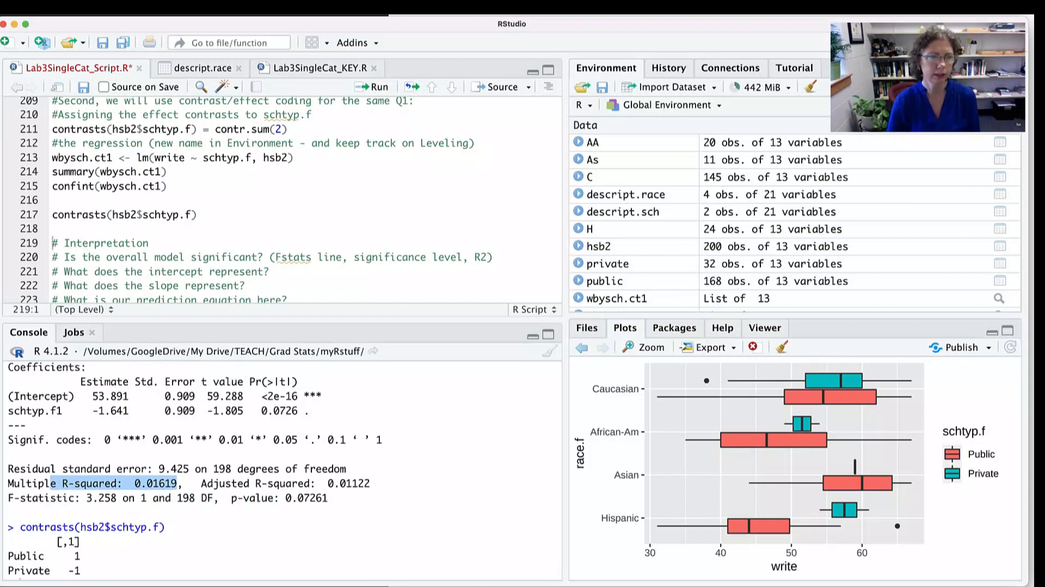
- Highlight the intercept estimate, the schtyp.f1 slope estimate and the slope's p-value in the effect-coded regression output
drag(50, 396, 129, 396)
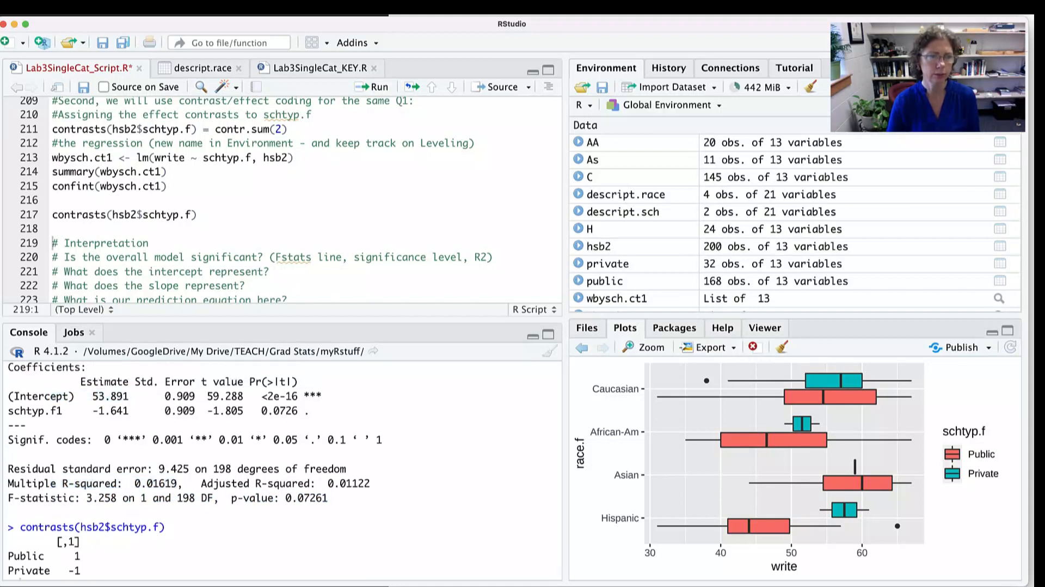
drag(50, 410, 135, 410)
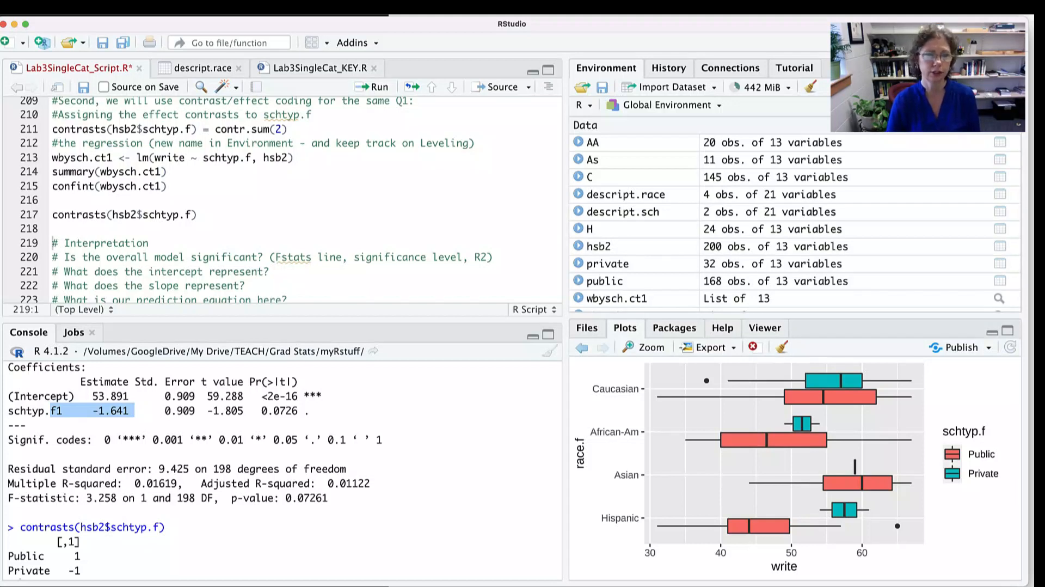
drag(316, 410, 261, 410)
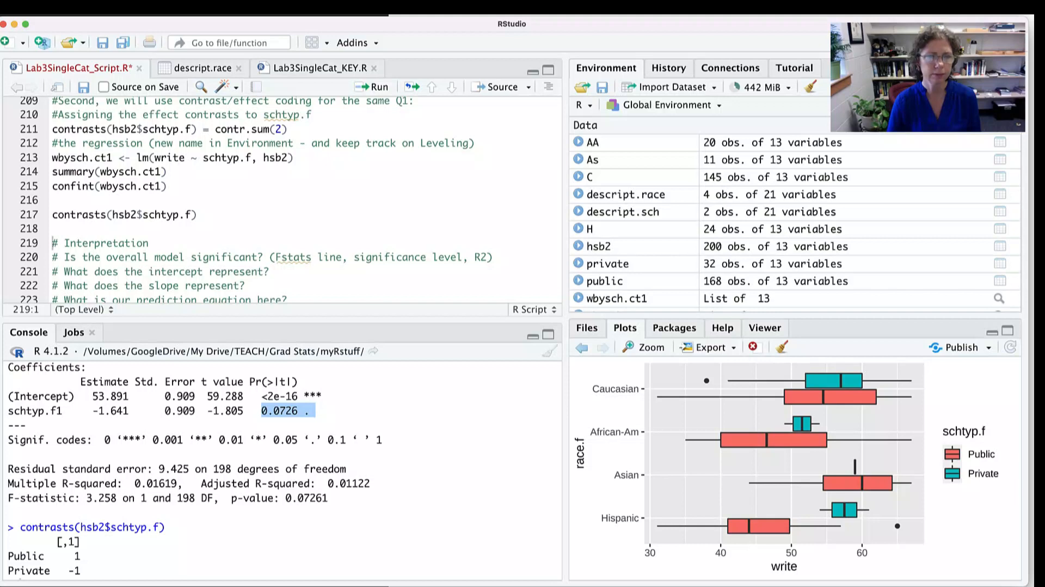
click(262, 410)
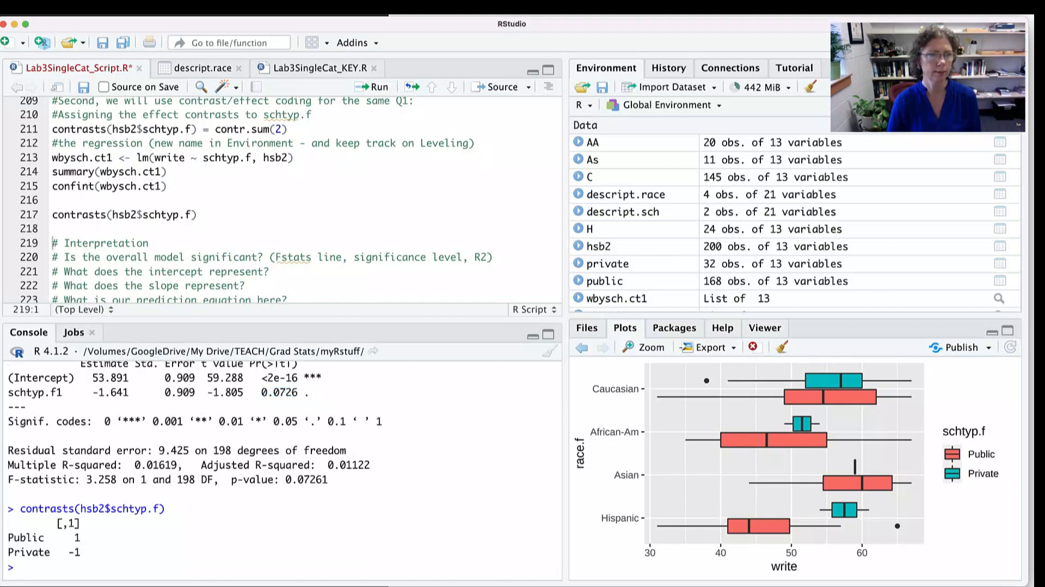
- Review the interpretation questions in the script, highlighting those about the intercept, the slope and the prediction equation
scroll(282, 200, down, 3)
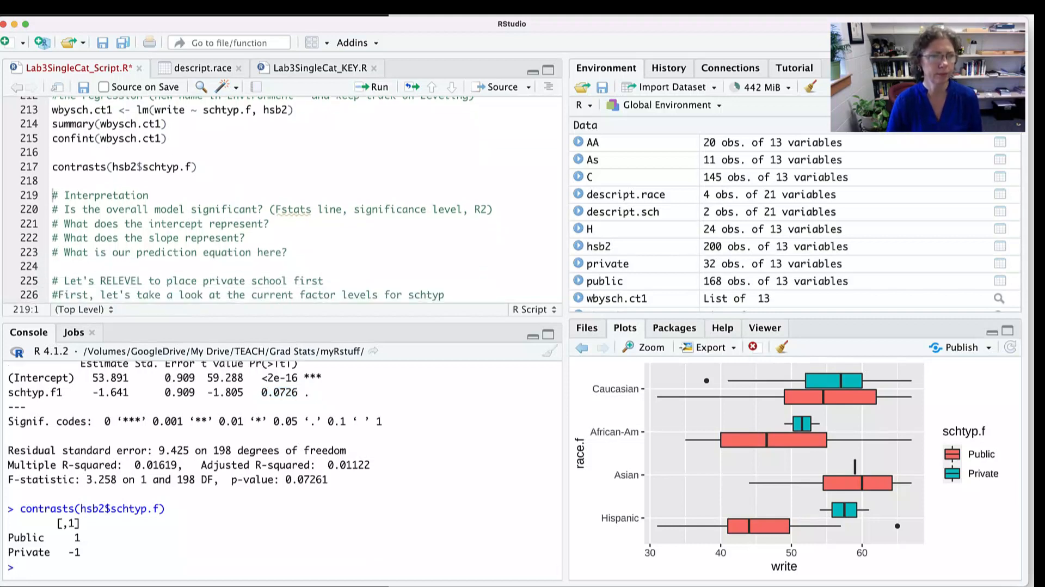
scroll(282, 200, down, 1)
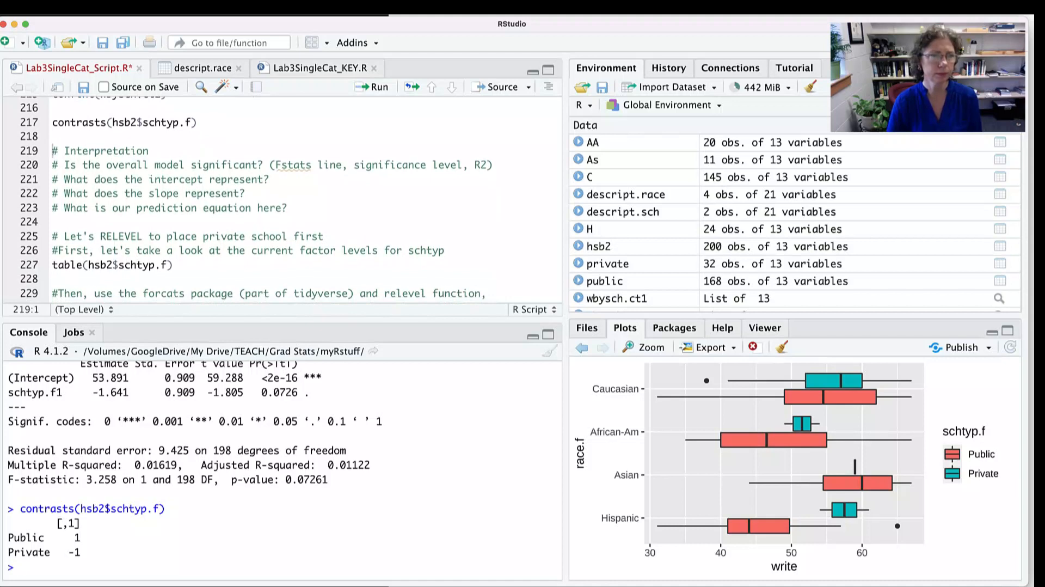
drag(269, 179, 107, 179)
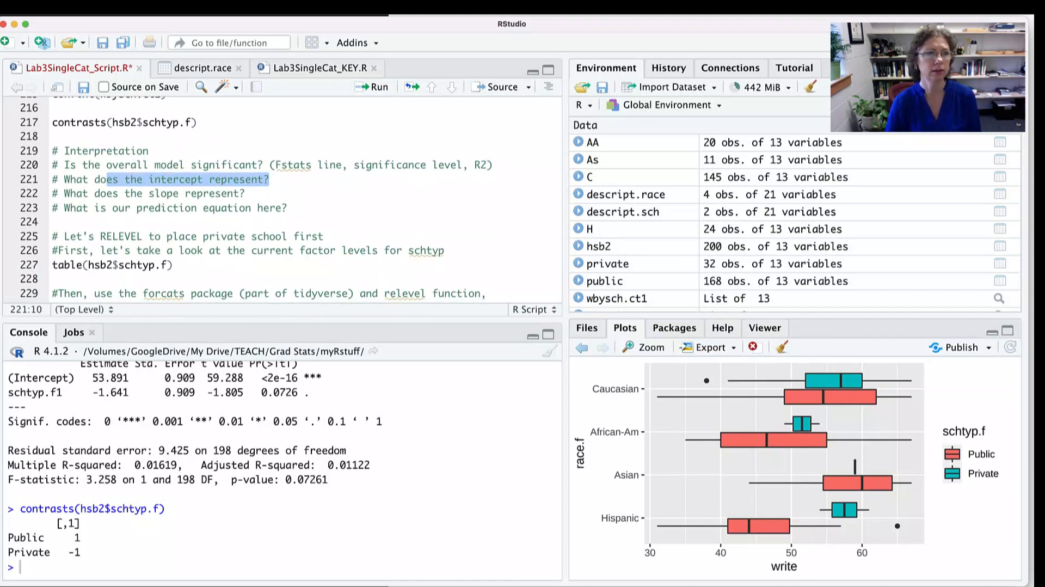
drag(244, 193, 125, 194)
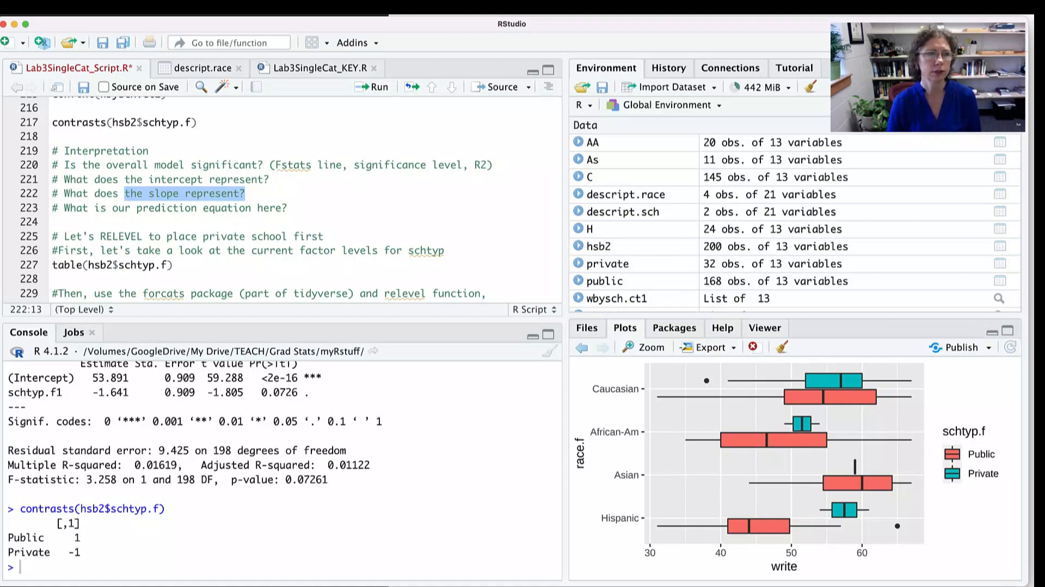
drag(288, 208, 108, 207)
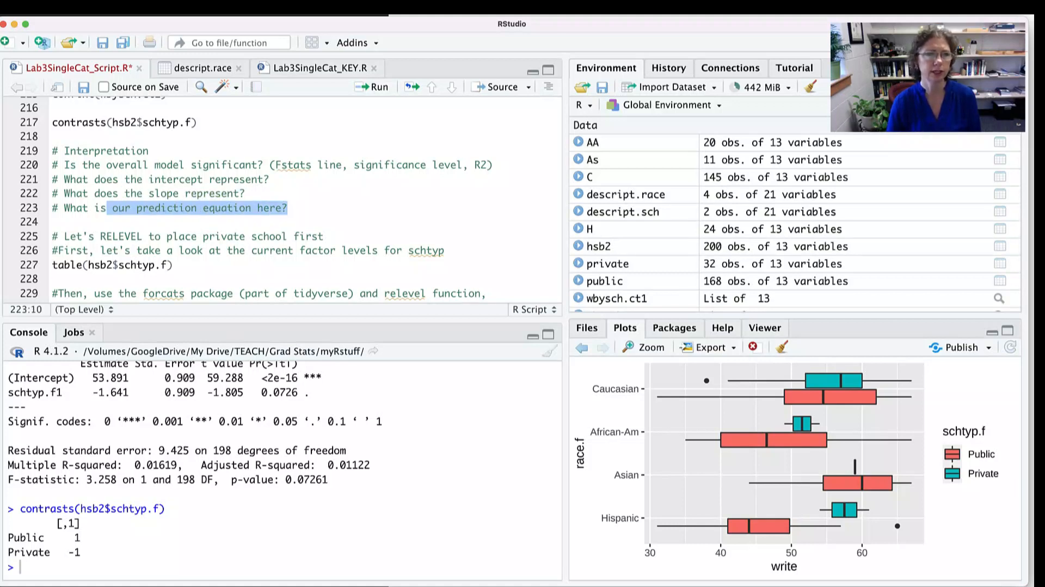
- Switch to the LabSheet Lab3 SingleCat document in Word and highlight the public school prediction equation under Using effect coding
key(super+Tab)
scroll(585, 337, down, 5)
scroll(585, 336, down, 1)
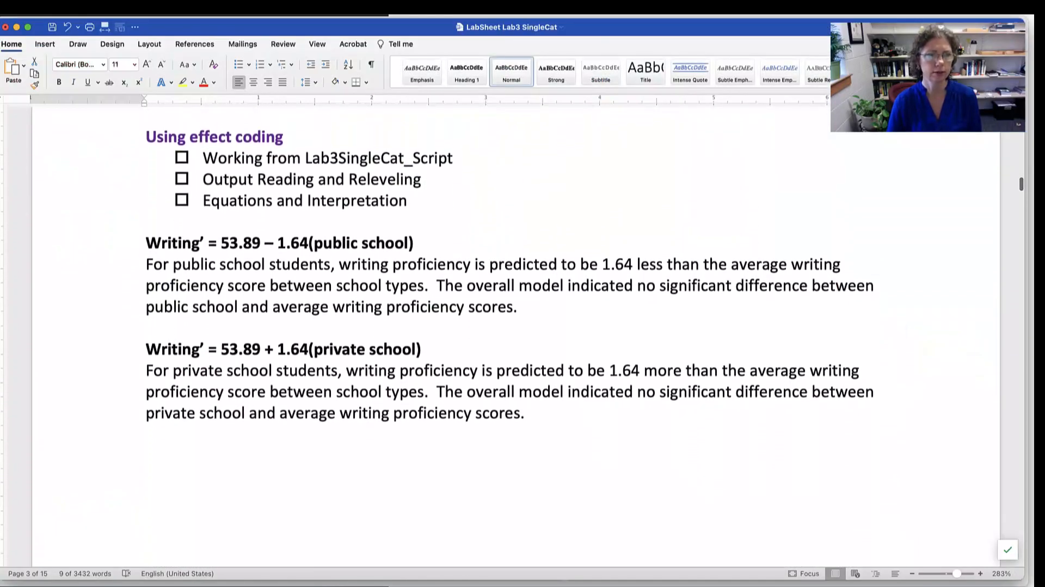
drag(146, 238, 423, 239)
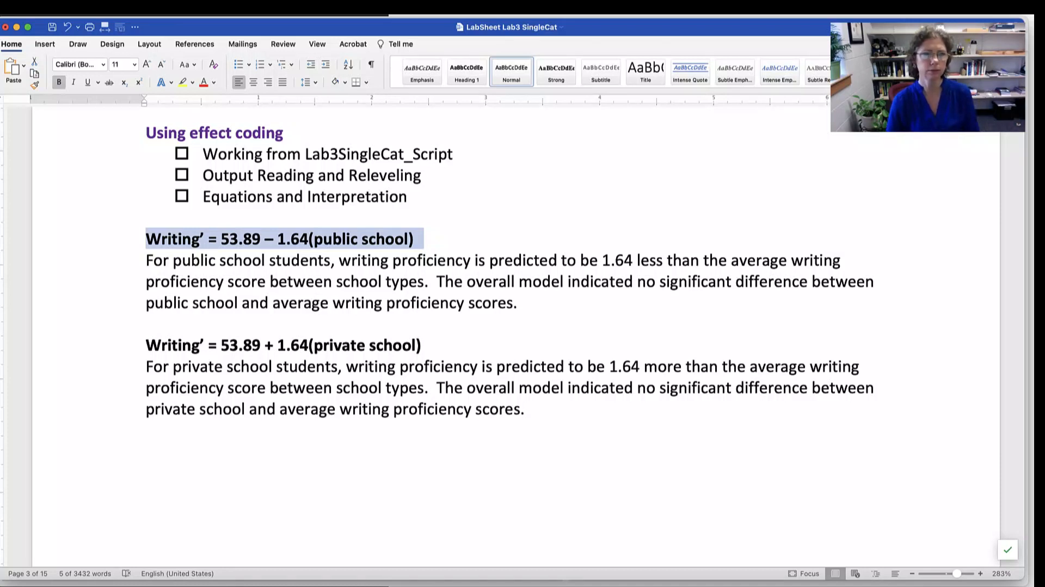
- Return to RStudio and run table(hsb2$schtyp.f) in the releveling section to check the current factor levels
key(super+Tab)
scroll(282, 200, down, 1)
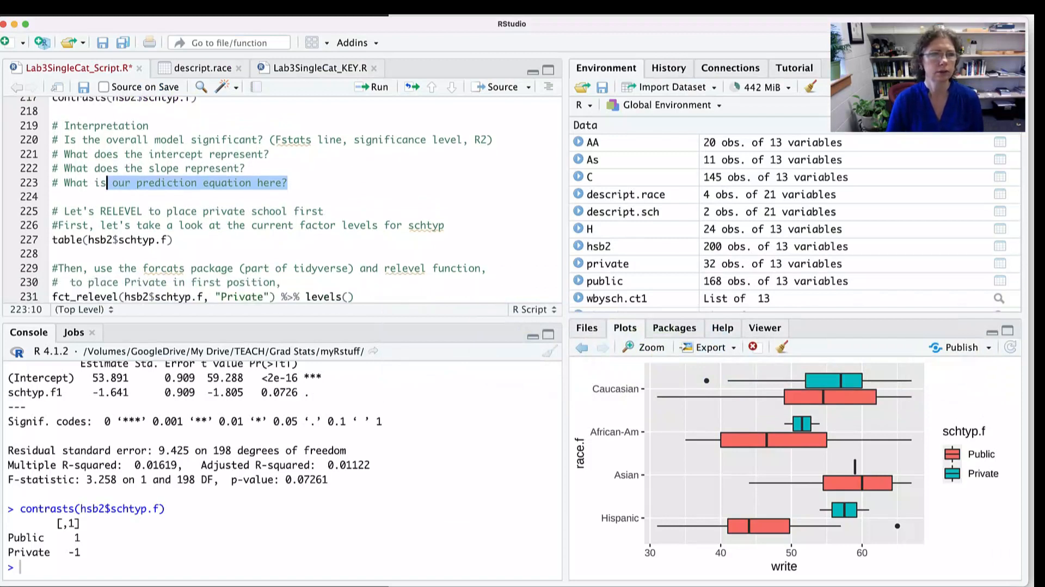
scroll(281, 199, down, 1)
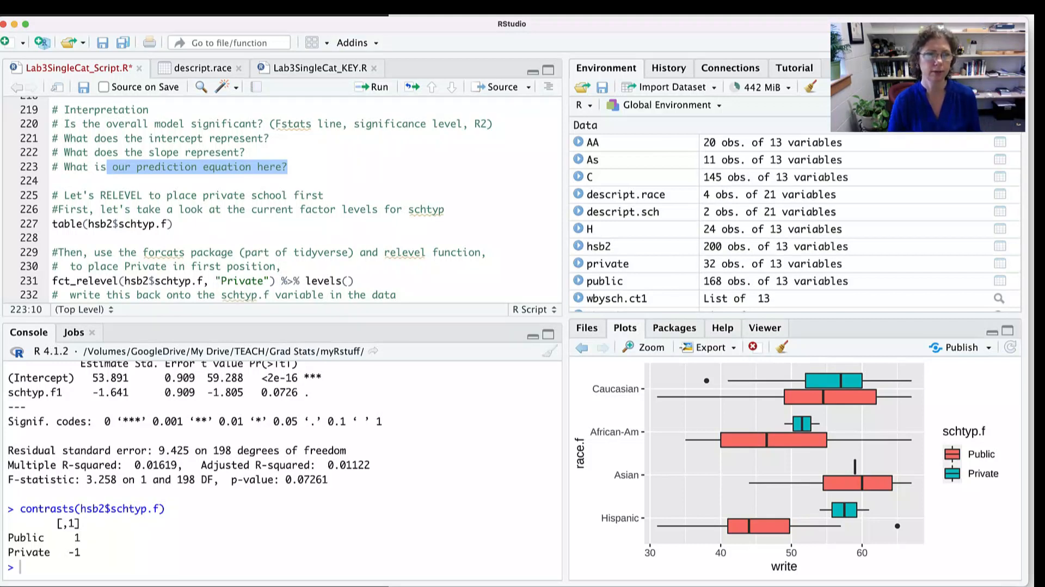
click(174, 223)
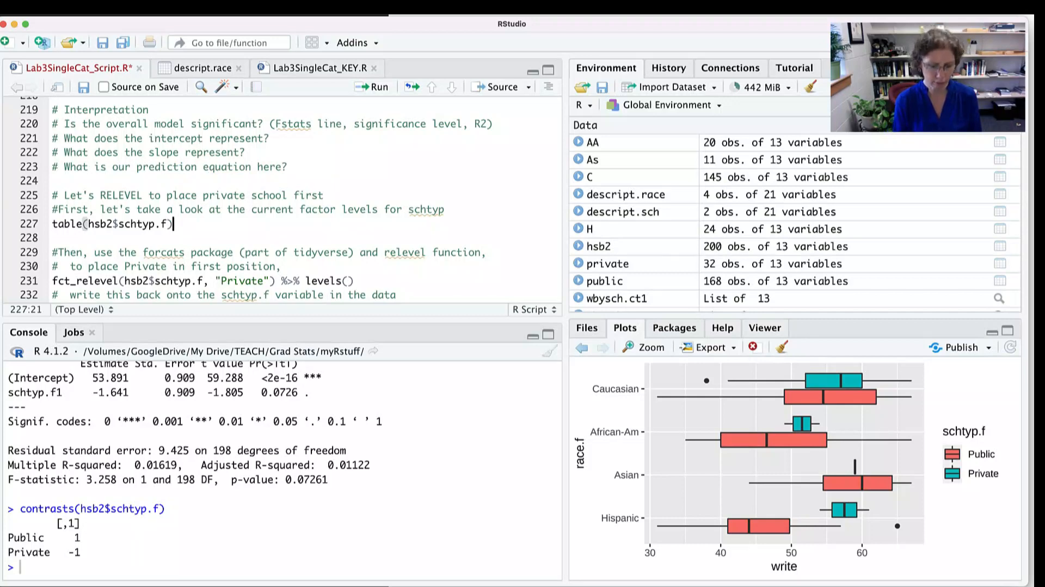
key(super+Return)
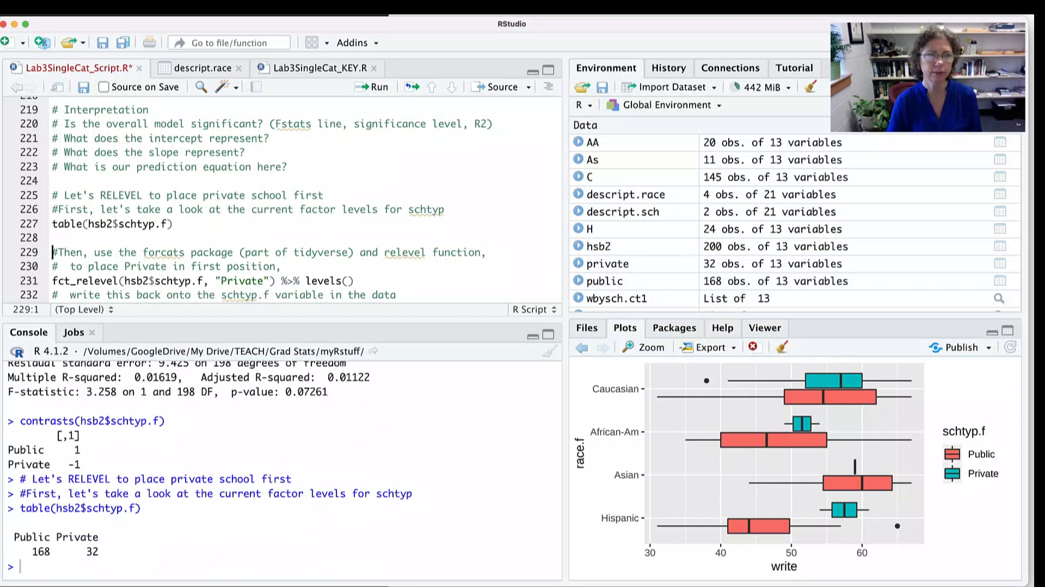
- Highlight the relevel function and forcats package in the releveling comment, and Private in the comment and in the fct_relevel call
scroll(256, 200, down, 4)
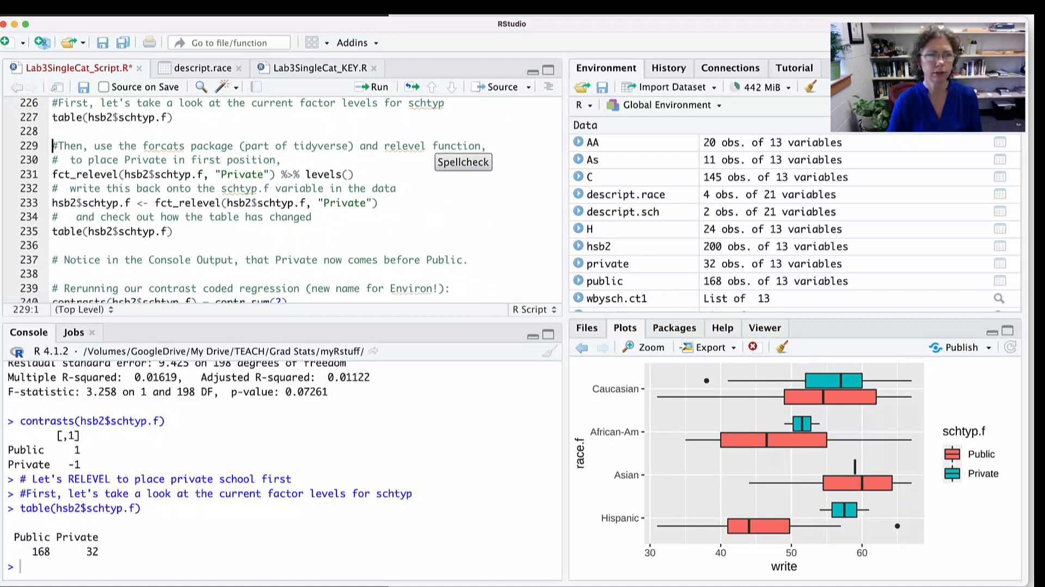
double_click(399, 146)
double_click(166, 146)
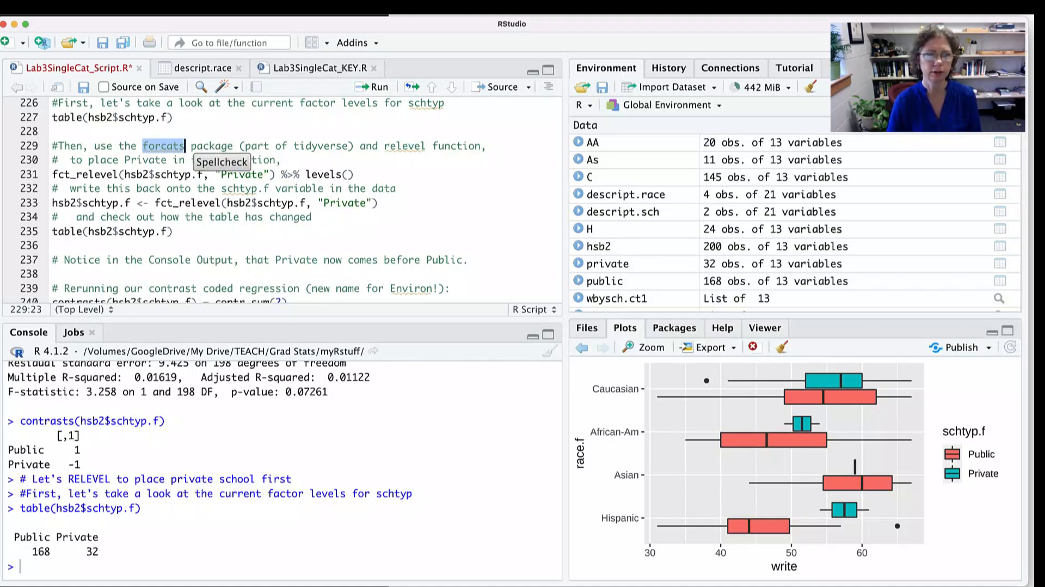
click(488, 146)
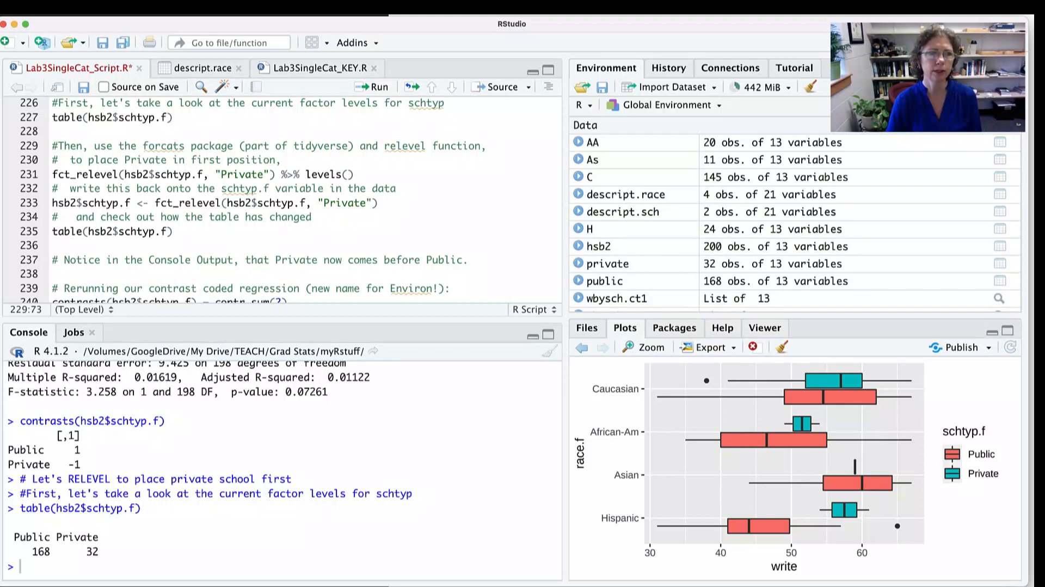
double_click(136, 160)
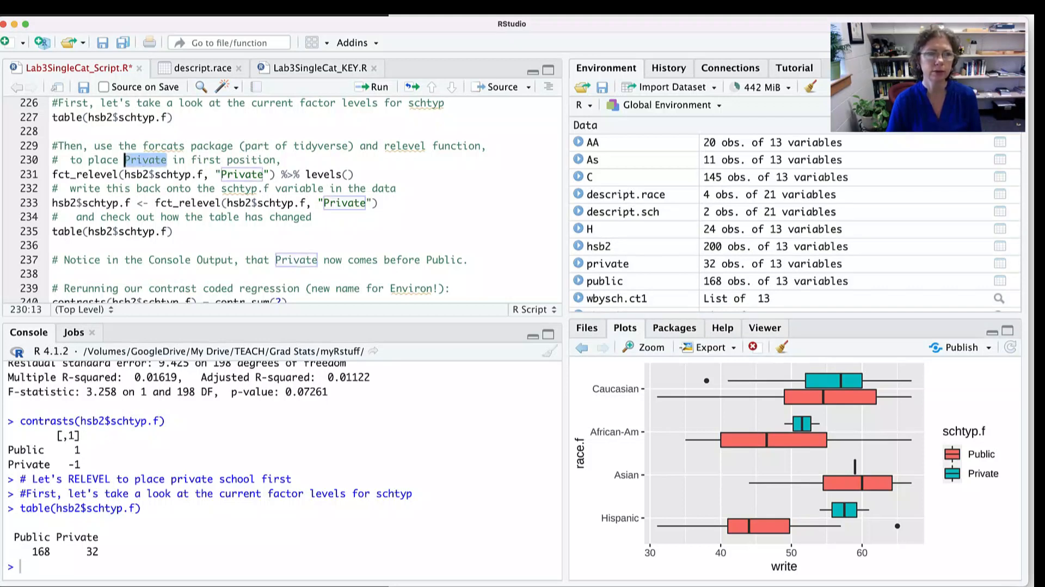
double_click(242, 174)
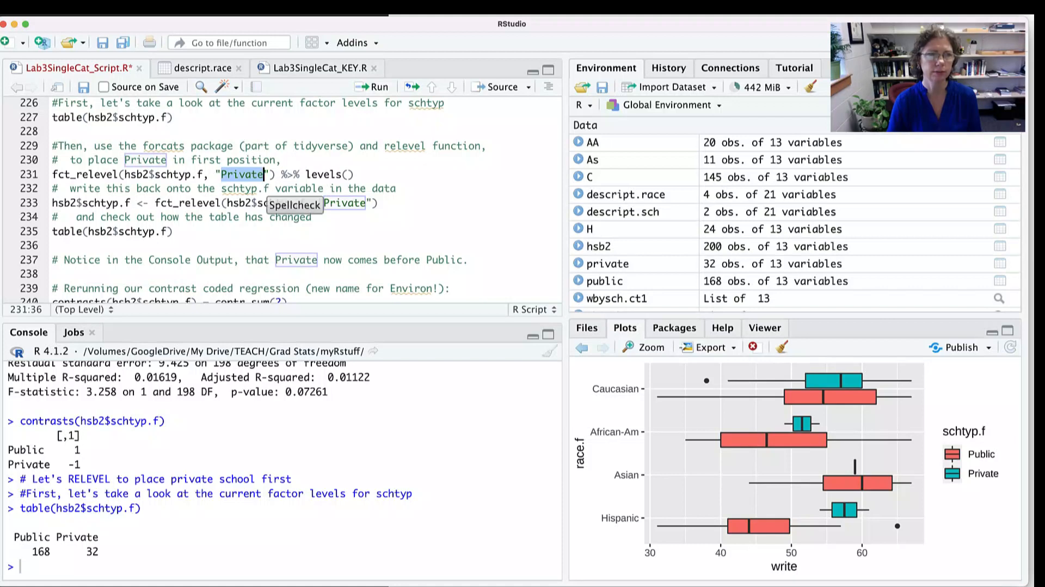
- Run fct_relevel(hsb2$schtyp.f, "Private") %>% levels() and highlight Private in the console output
click(234, 188)
click(355, 175)
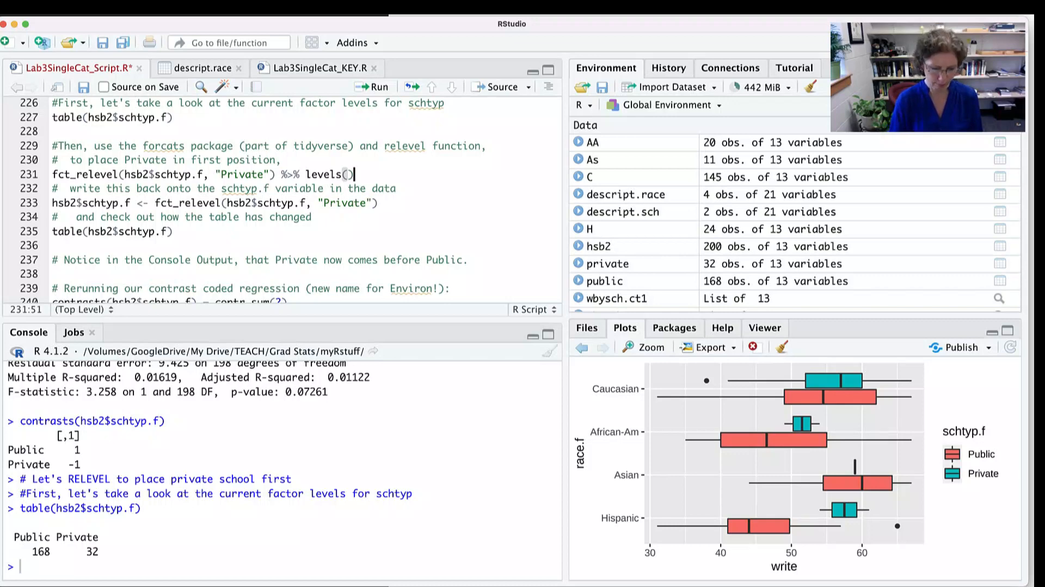
key(super+Return)
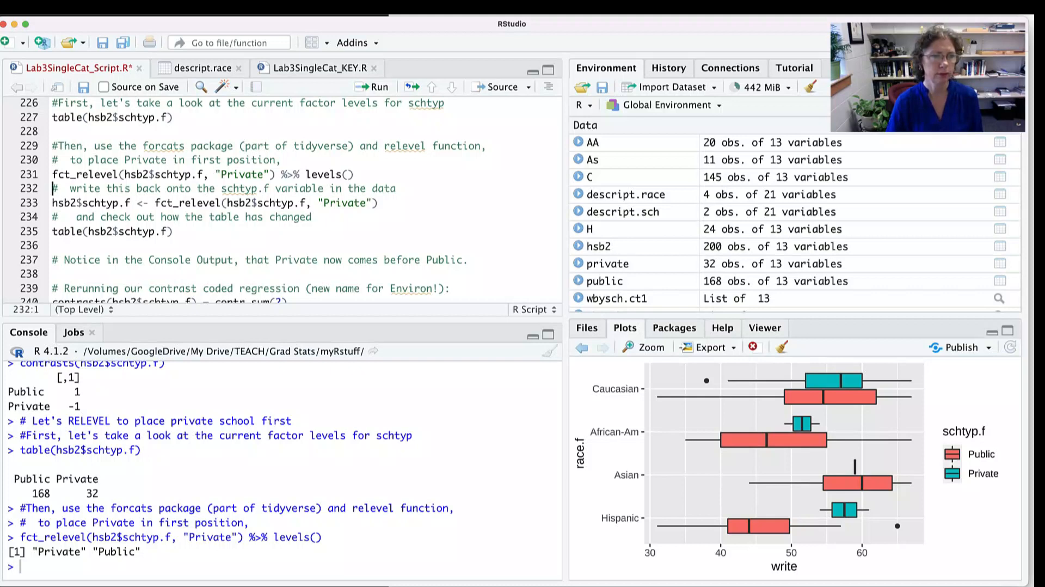
double_click(59, 551)
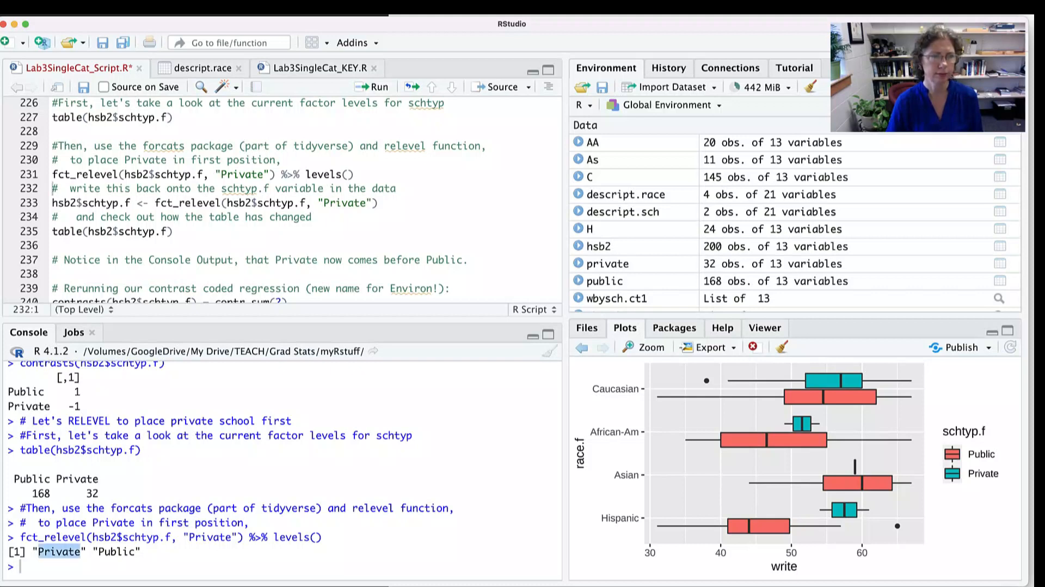
- Highlight the line that assigns fct_relevel back onto hsb2$schtyp.f, and run only the table(hsb2$schtyp.f) line below it
drag(53, 203, 334, 202)
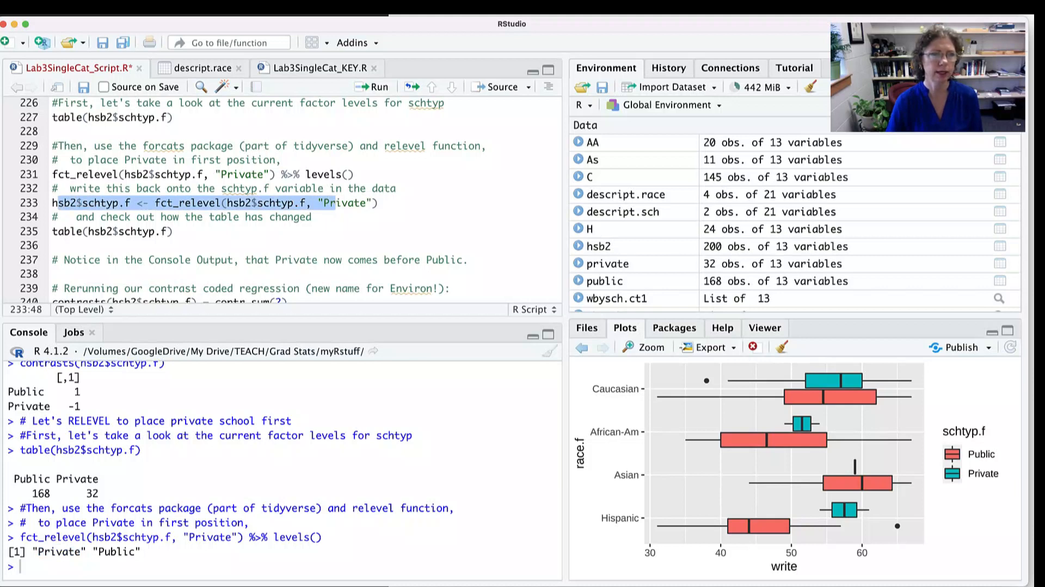
double_click(106, 202)
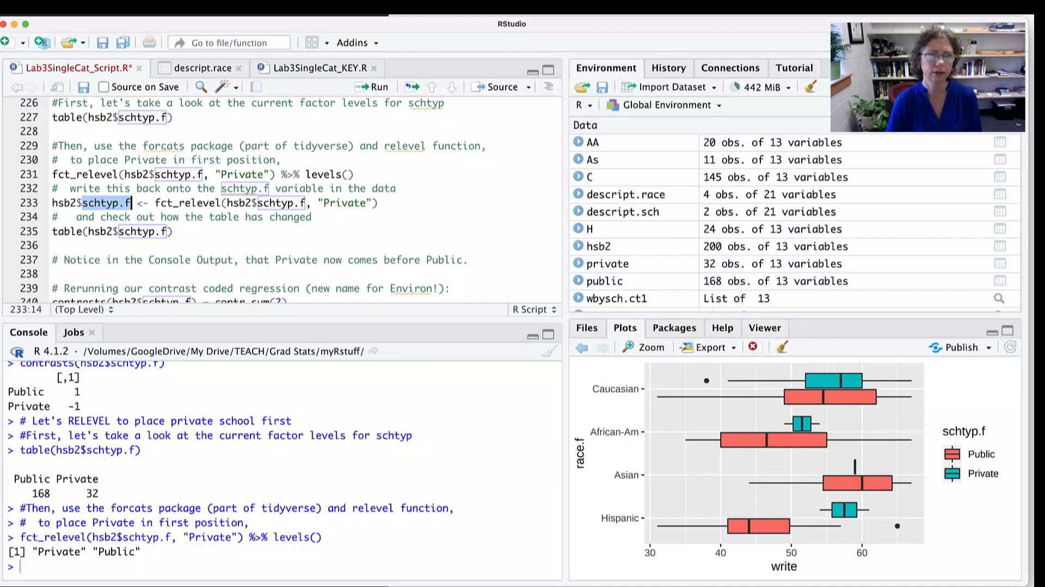
click(379, 203)
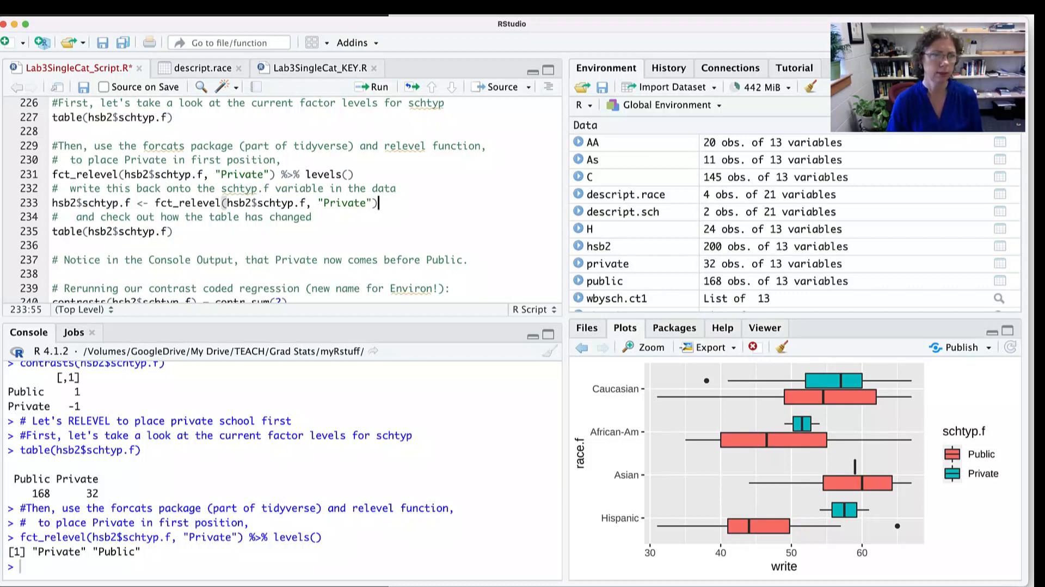
click(178, 231)
key(super+Return)
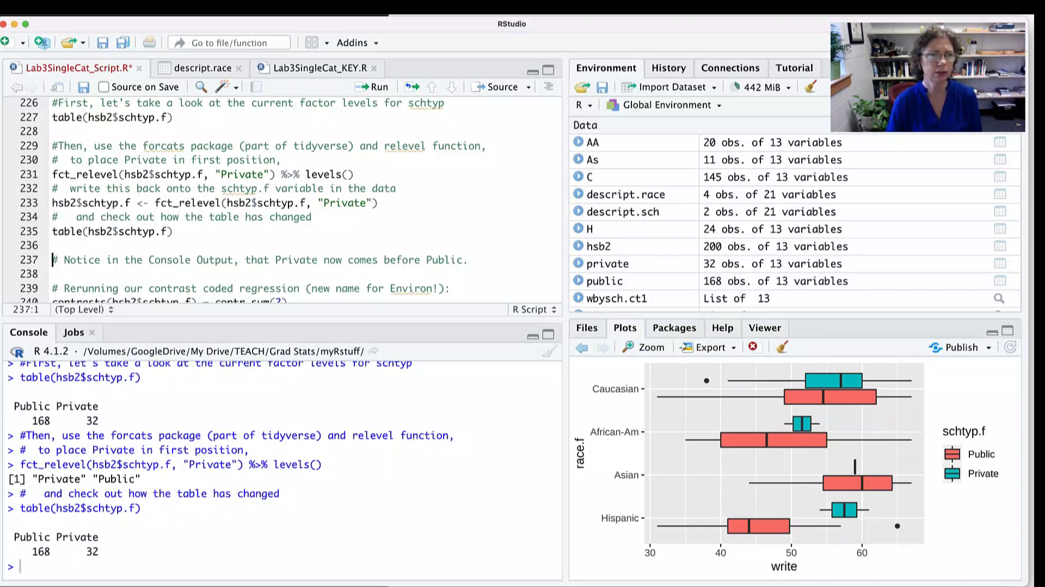
- Run hsb2$schtyp.f <- fct_relevel(hsb2$schtyp.f, "Private") to write the releveled factor back into the data
drag(155, 202, 378, 203)
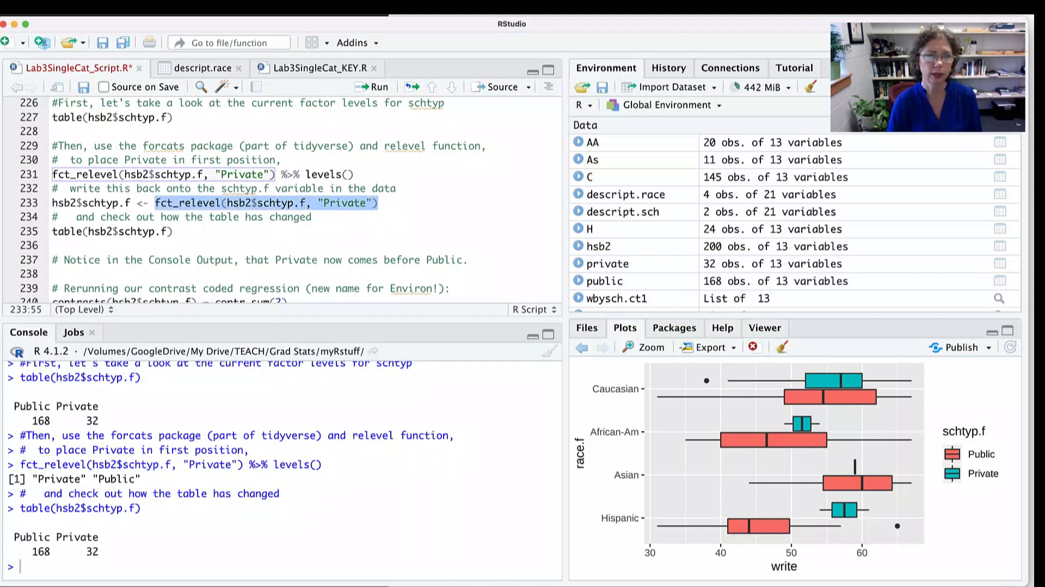
double_click(108, 203)
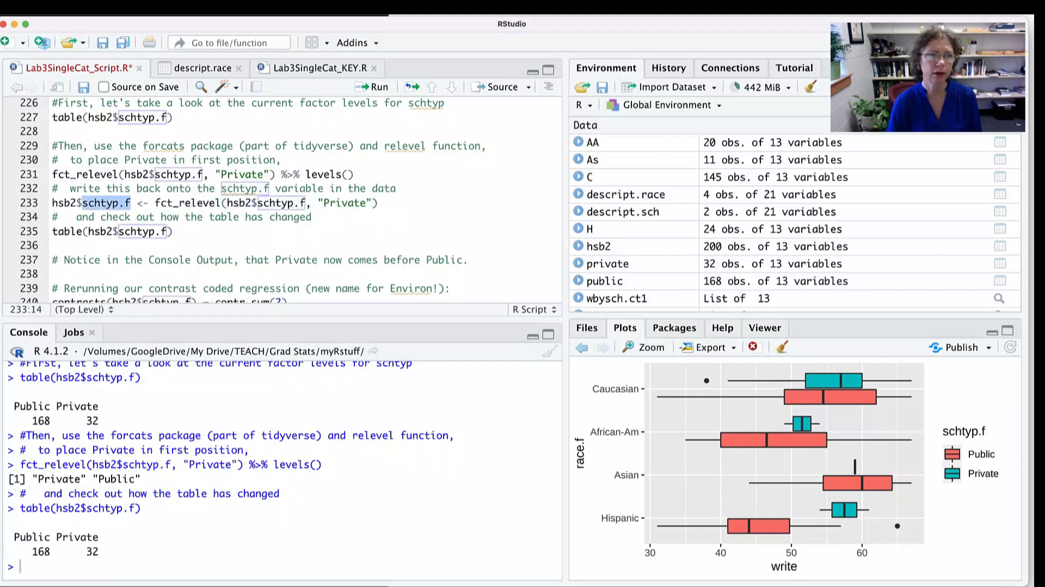
click(380, 203)
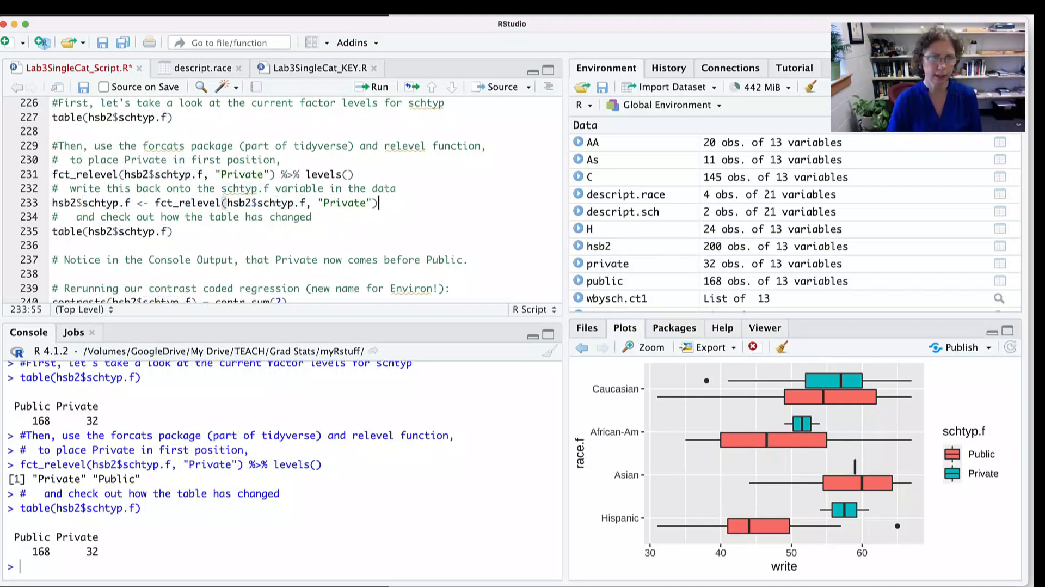
key(super+Return)
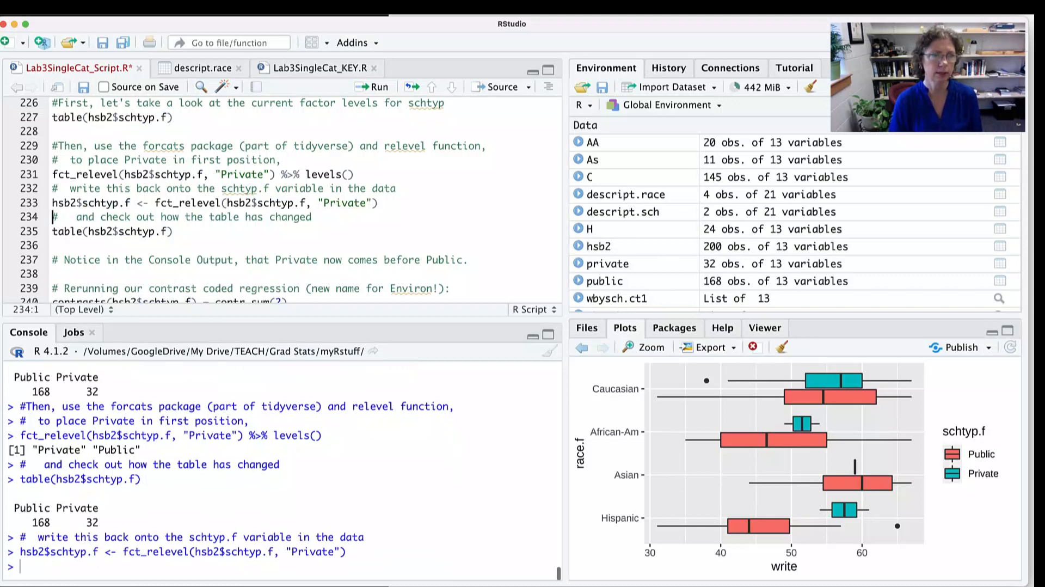
- Run table(hsb2$schtyp.f) again to check the level order after writing the releveled factor back
click(174, 232)
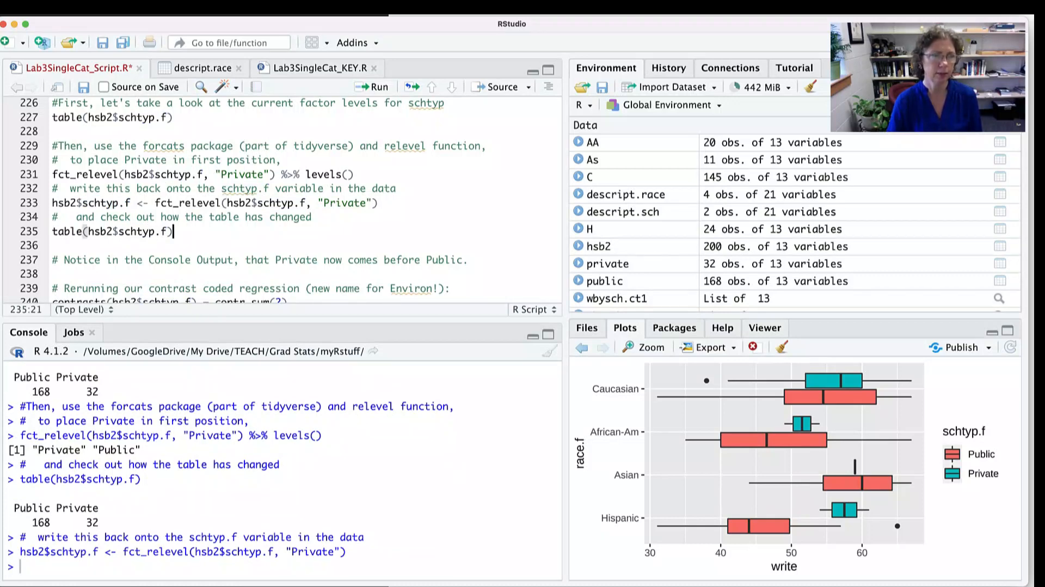
key(super+Return)
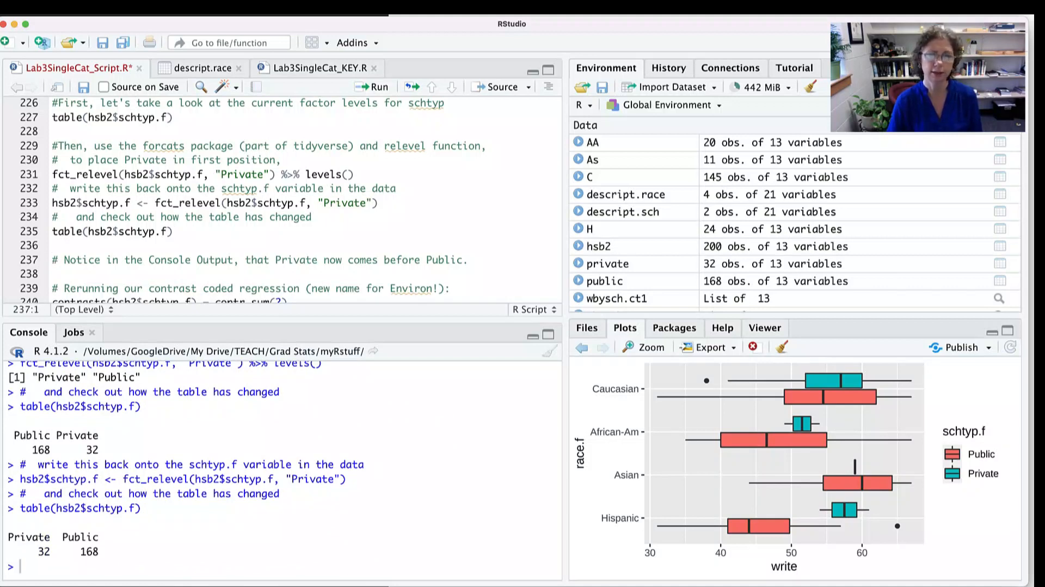
scroll(282, 199, down, 3)
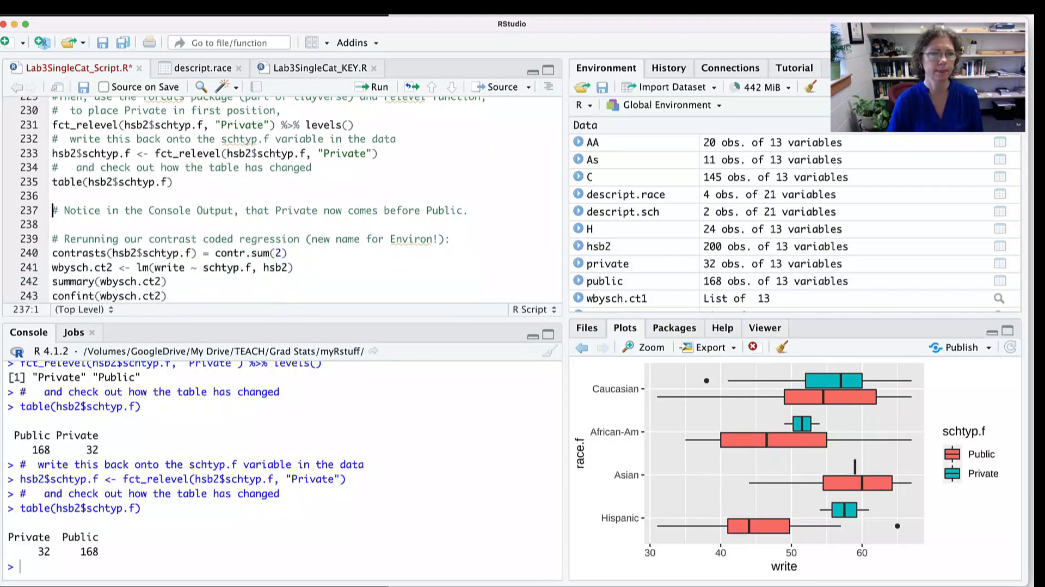
scroll(282, 199, down, 2)
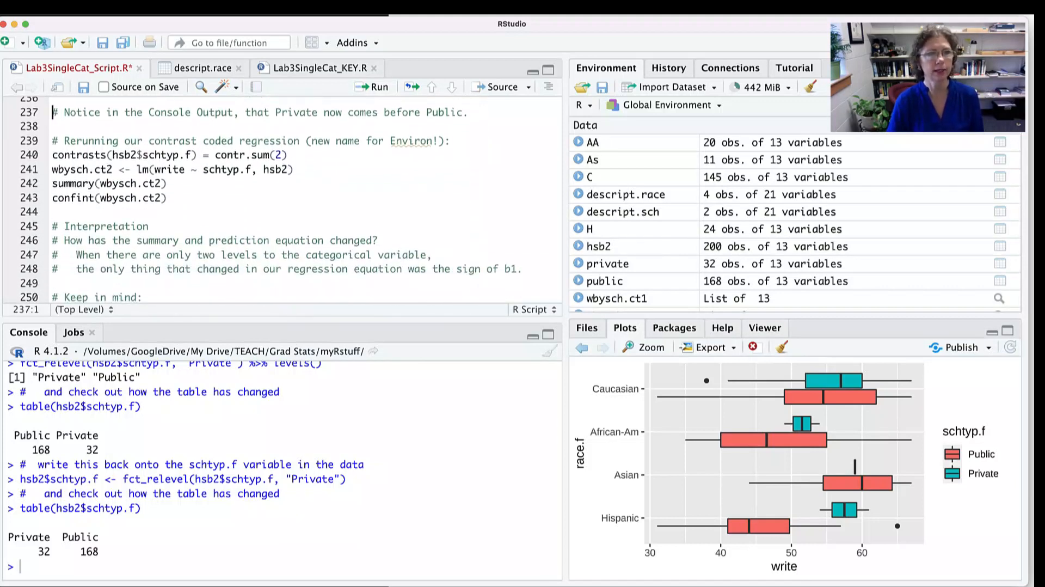
- Run contrasts(hsb2$schtyp.f) = contr.sum(2) to reapply effect coding to the releveled school type factor
scroll(282, 199, up, 1)
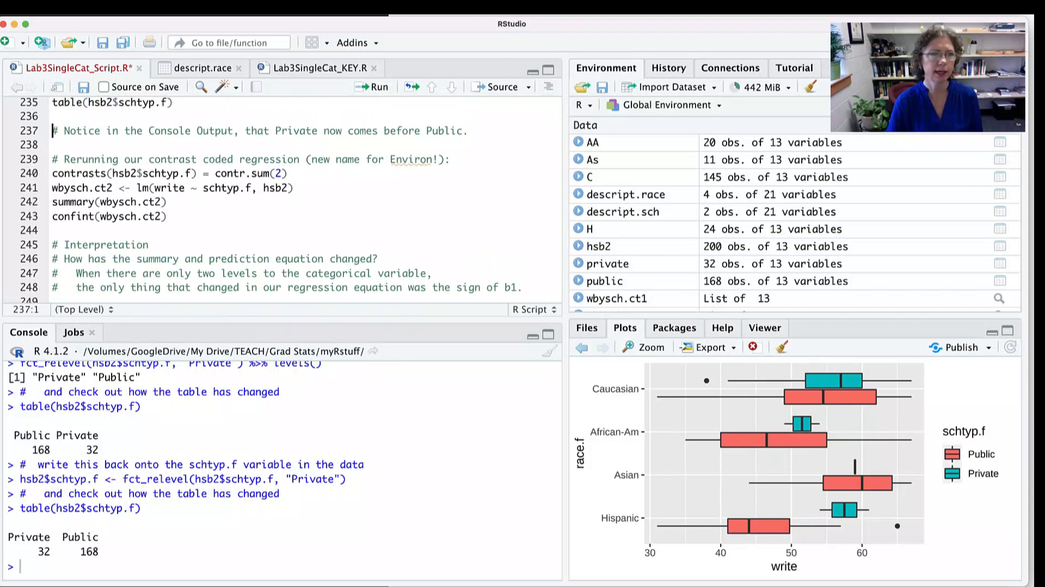
click(289, 174)
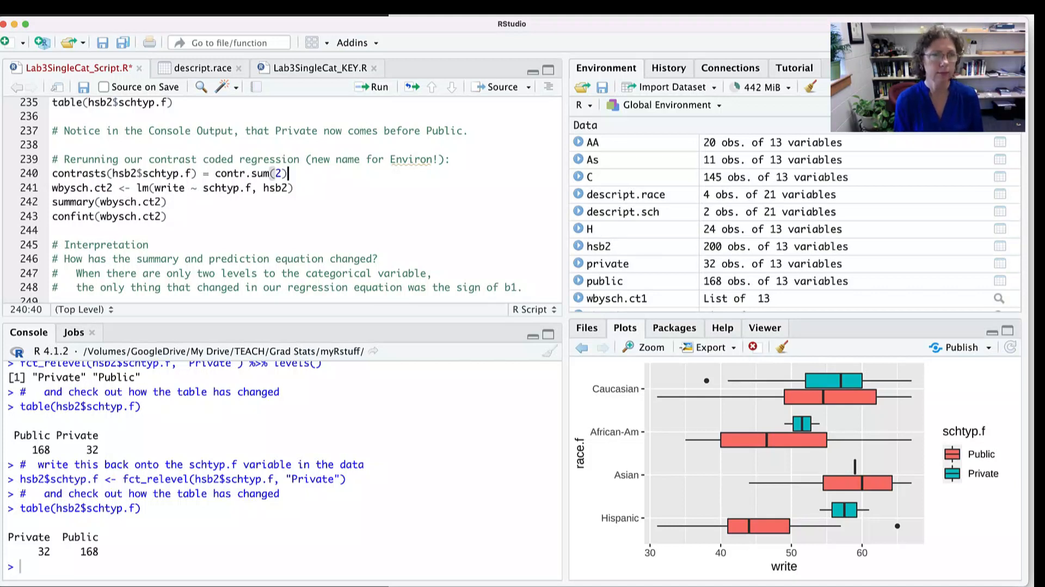
key(super+Return)
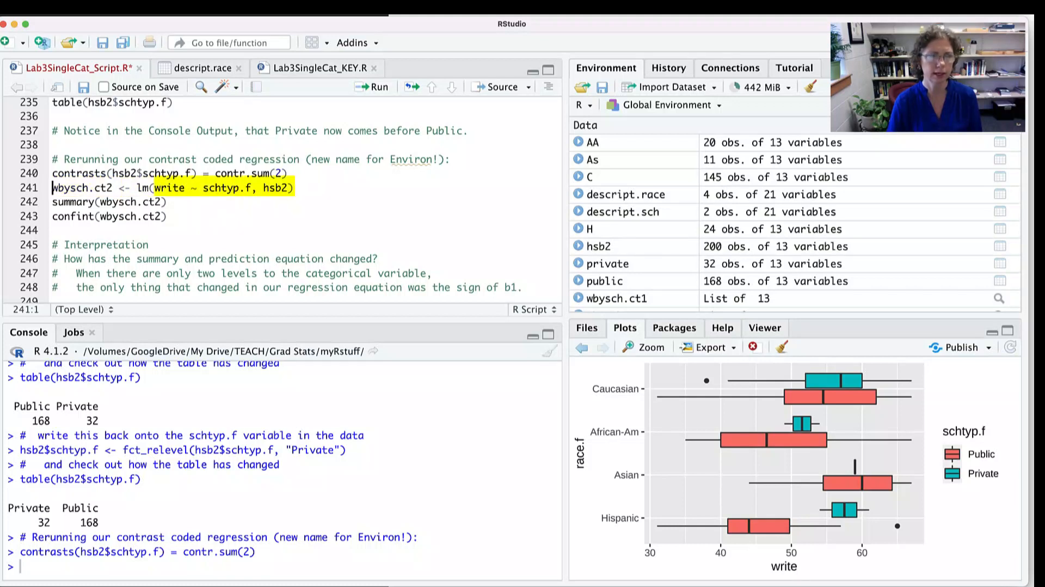
- Fit wbysch.ct2 <- lm(write ~ schtyp.f, hsb2) and run summary(wbysch.ct2)
click(294, 188)
key(super+Return)
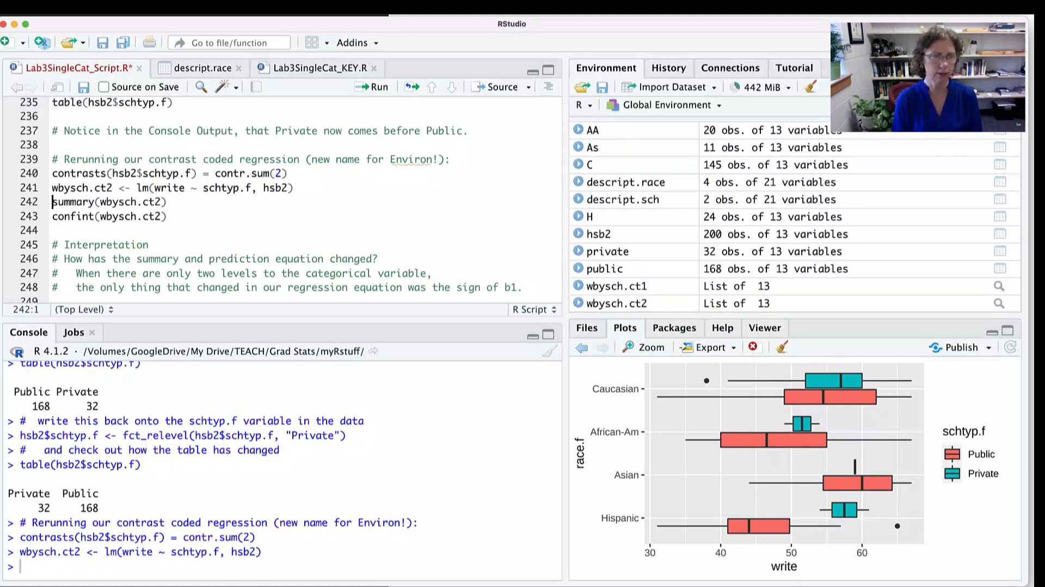
key(super+Return)
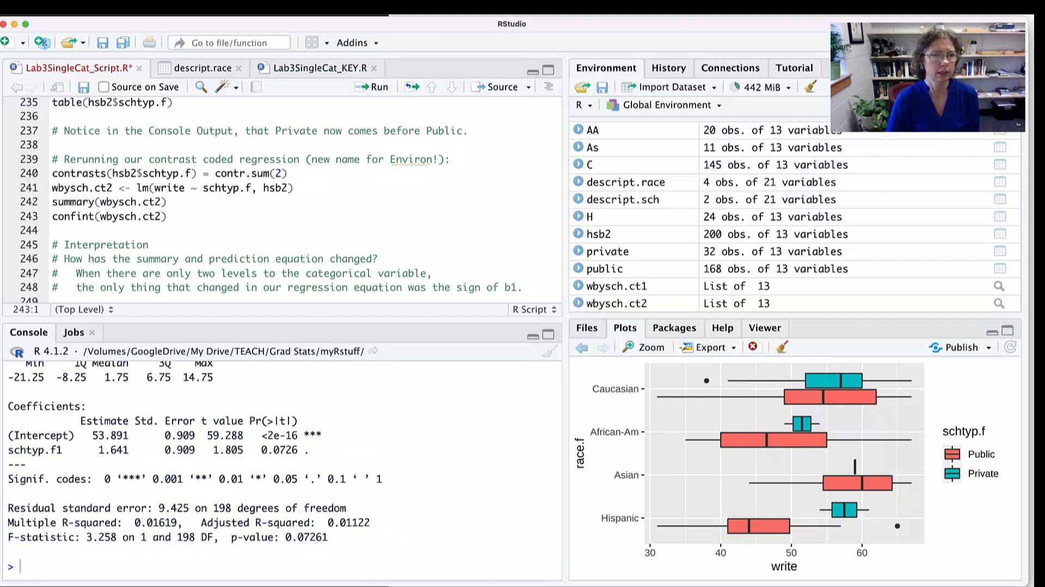
- Examine the wbysch.ct2 summary, highlighting the F-statistic line, the multiple R-squared, both coefficient rows and the schtyp.f1 estimate
scroll(283, 202, down, 5)
scroll(283, 201, down, 1)
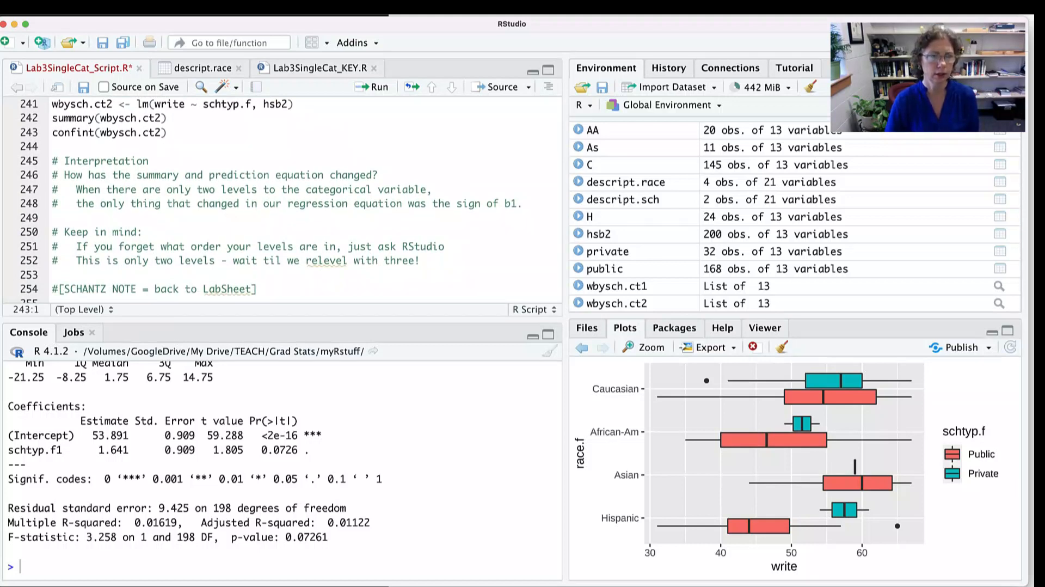
drag(56, 537, 328, 537)
drag(176, 522, 50, 521)
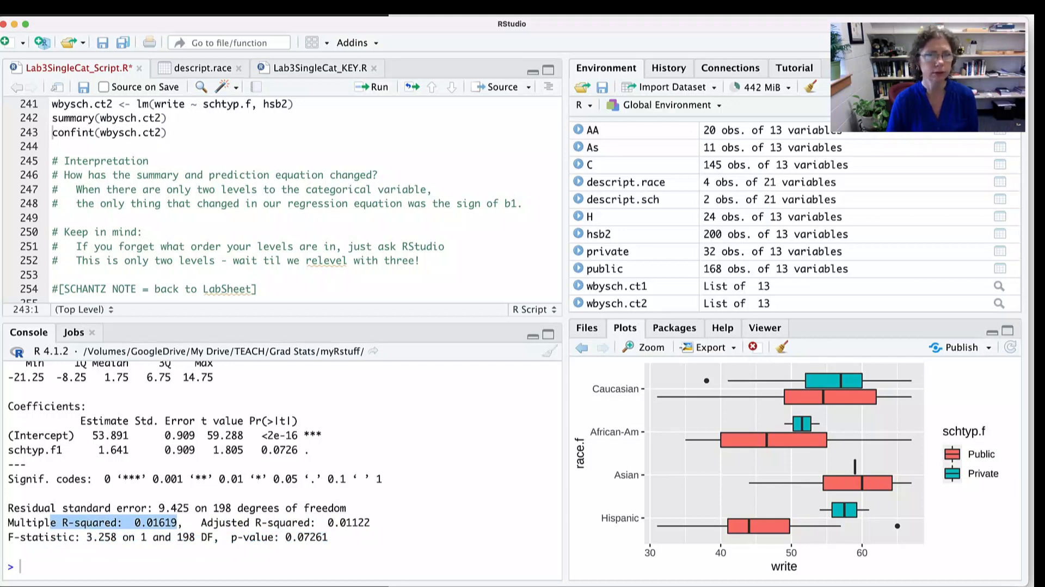
drag(32, 435, 129, 450)
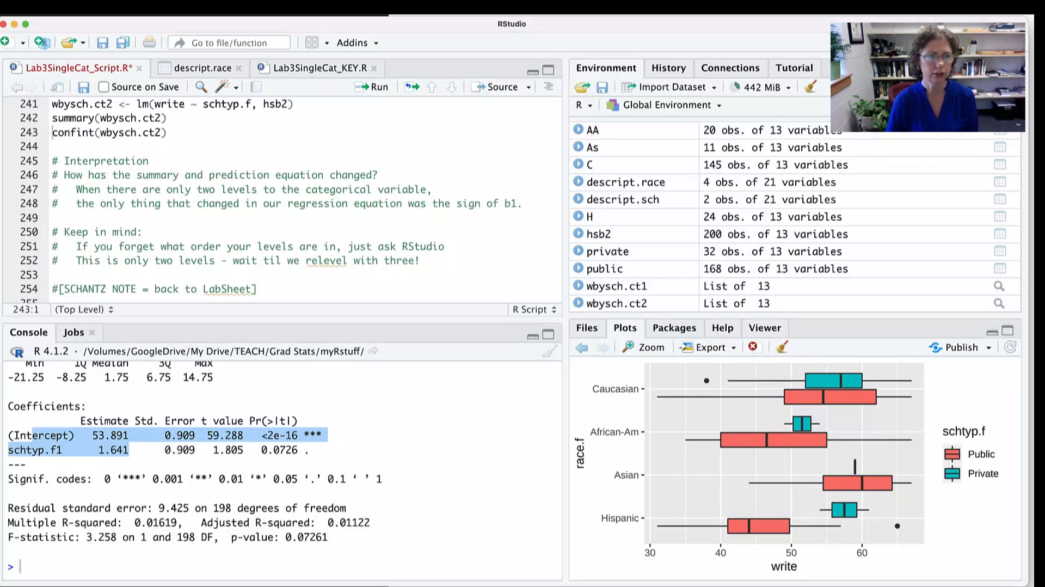
click(129, 450)
drag(87, 450, 129, 450)
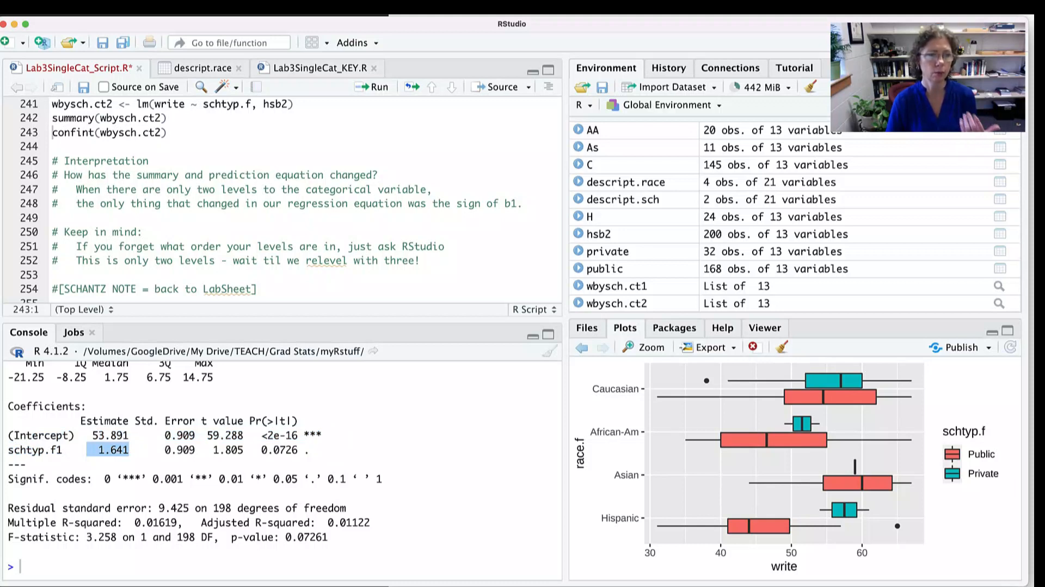
- Run contrasts(hsb2$schtyp.f) directly in the console to check which code each school type has
click(129, 450)
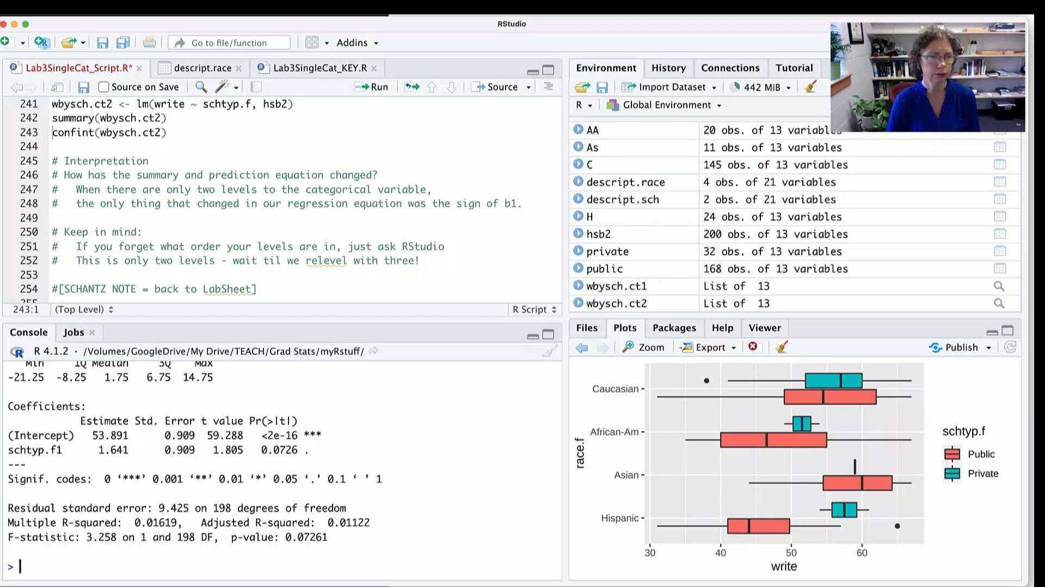
text(cons)
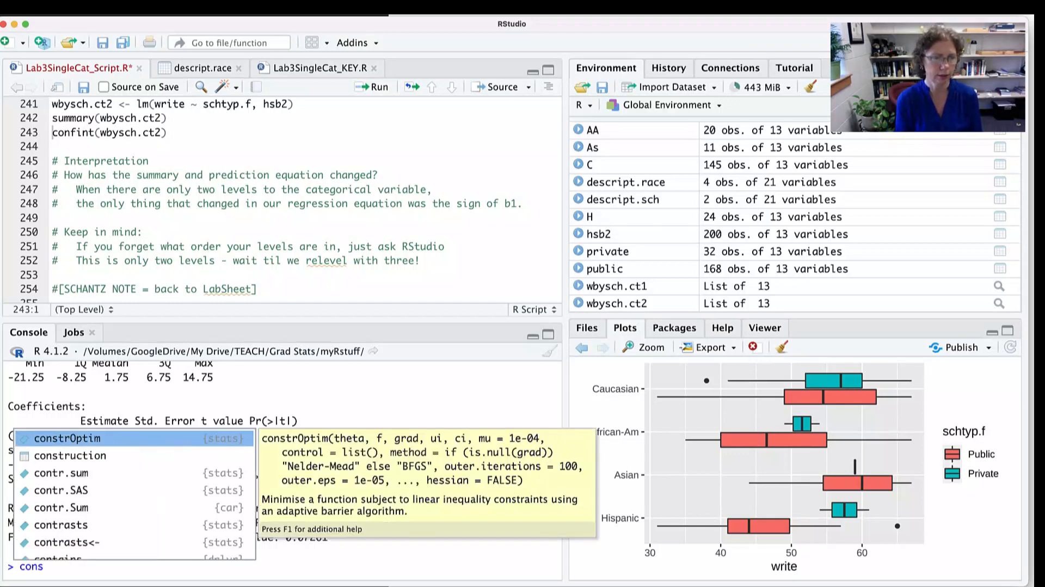
key(BackSpace)
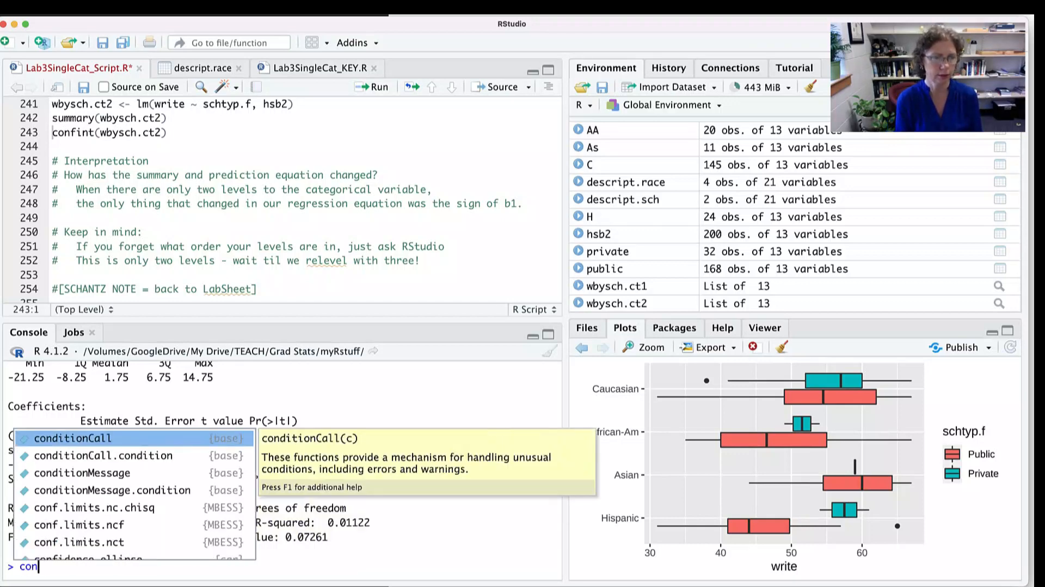
text(trasts)
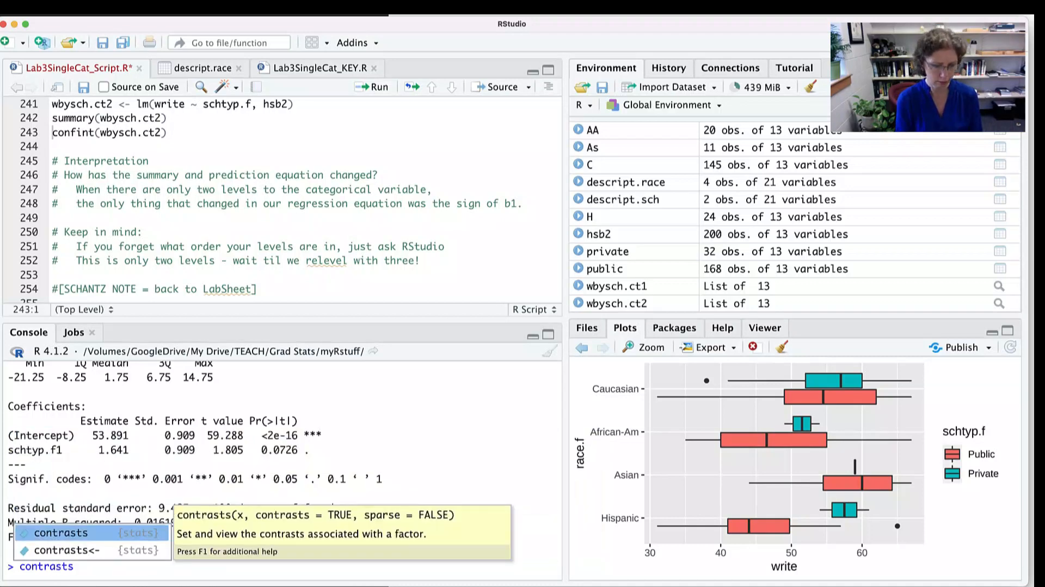
text((hsb)
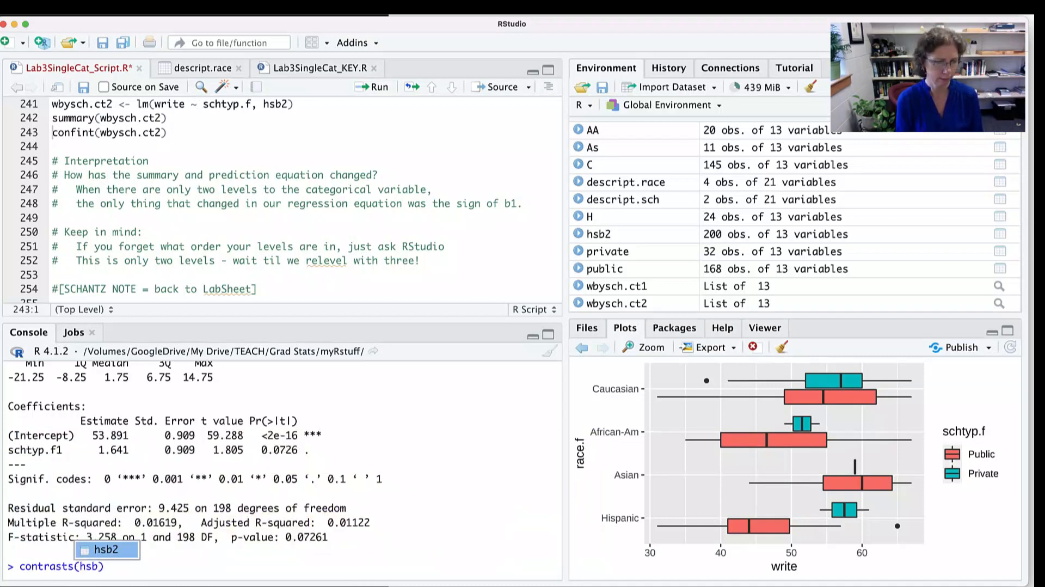
text(2)
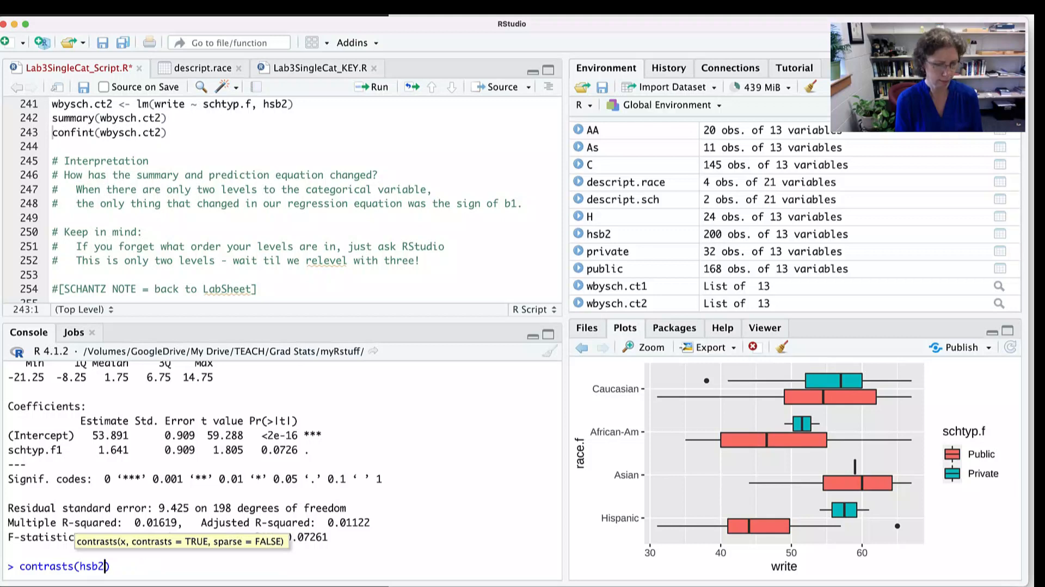
text($sc)
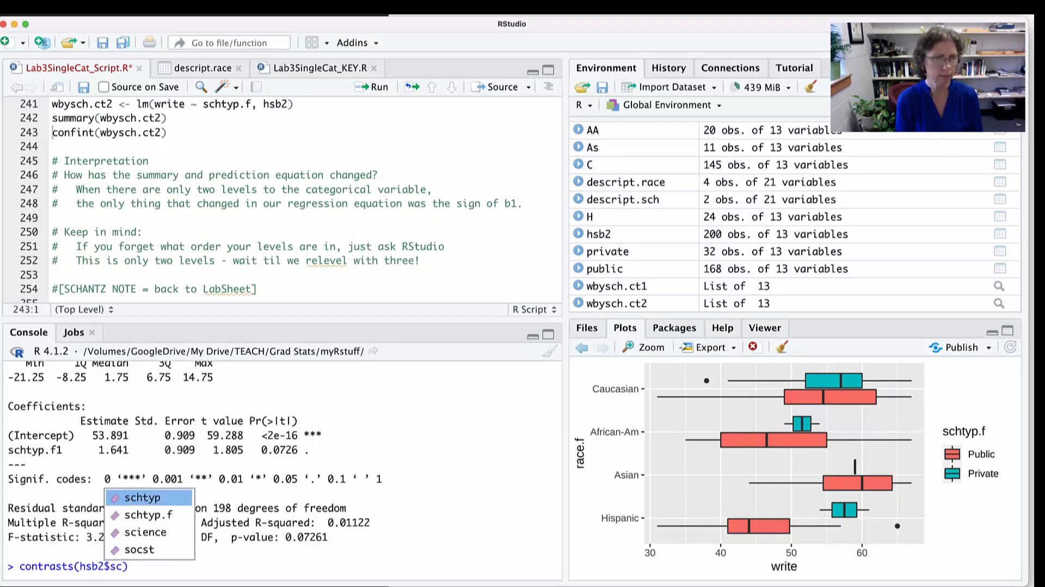
key(Down)
key(Return)
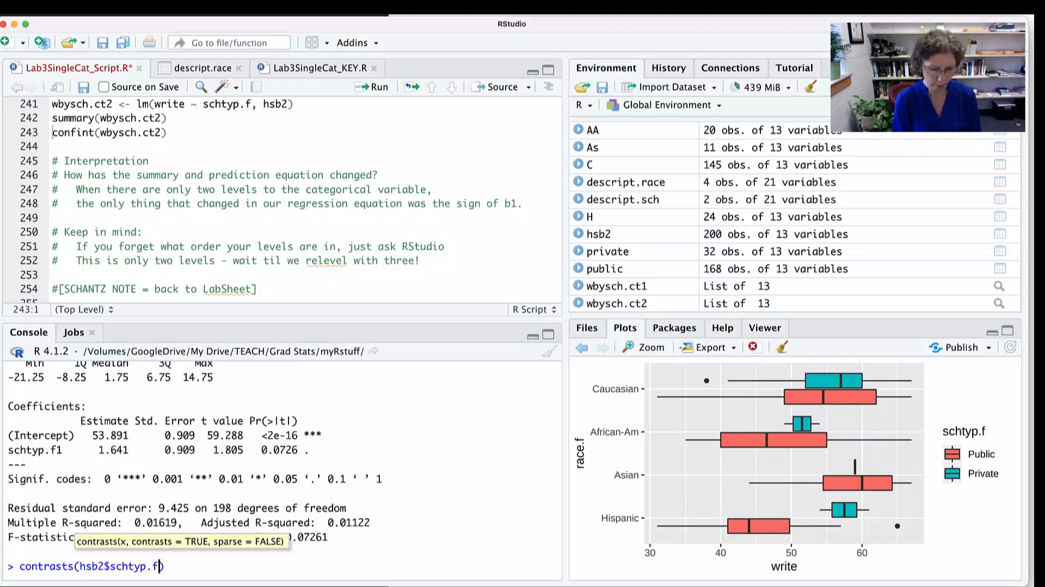
key(Return)
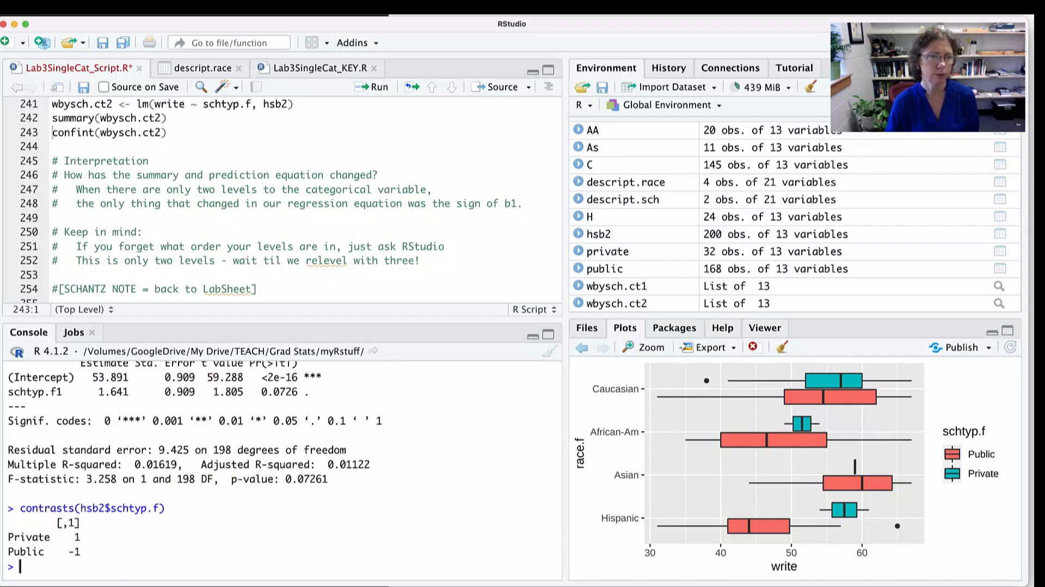
scroll(282, 470, up, 1)
scroll(282, 471, down, 1)
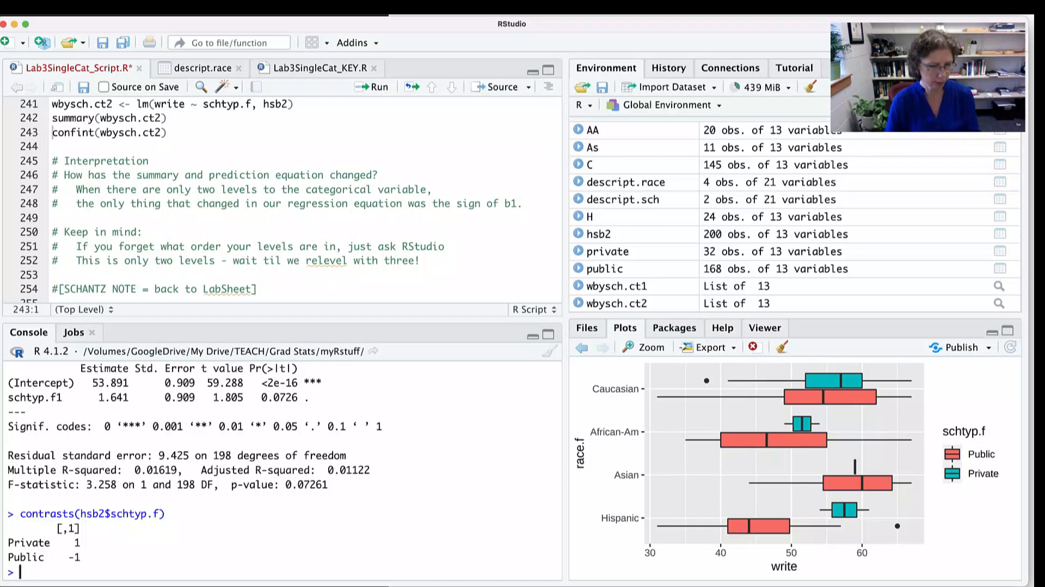
- Switch to the Word LabSheet, highlight the equation Writing' = 53.89 + 1.64(private school), and return to RStudio
key(super+Tab)
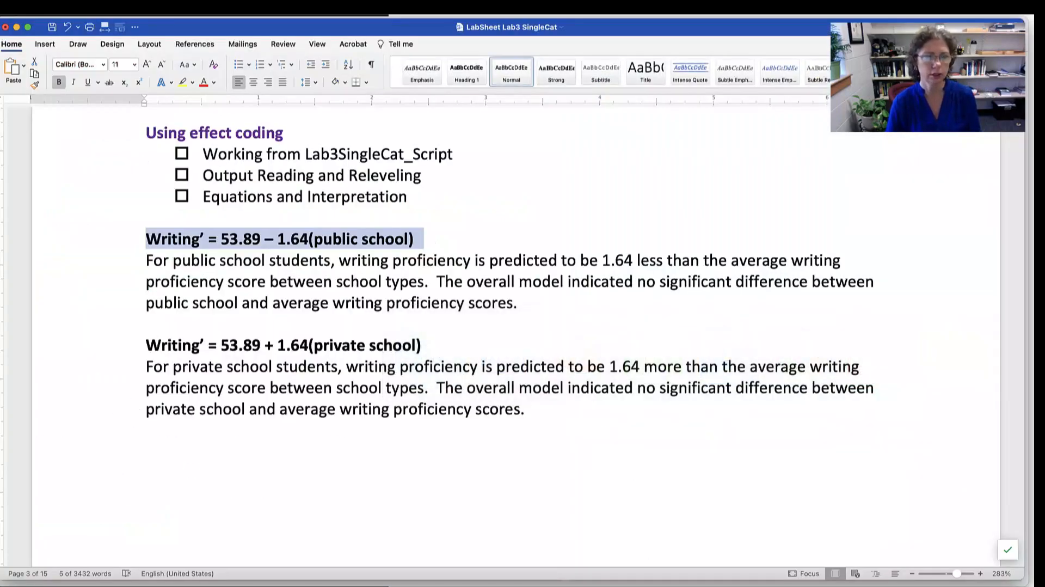
drag(146, 345, 416, 345)
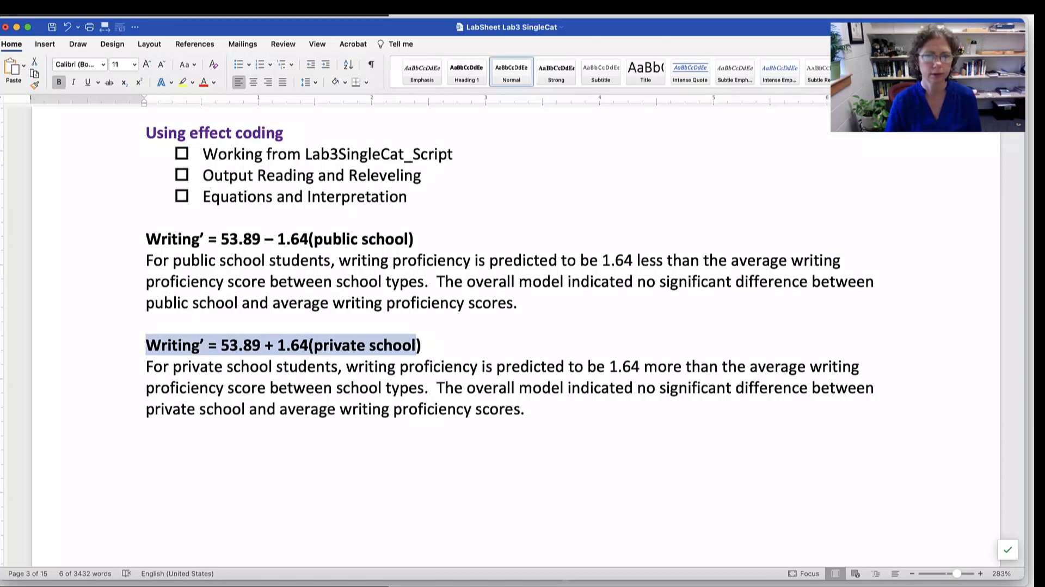
key(super+Tab)
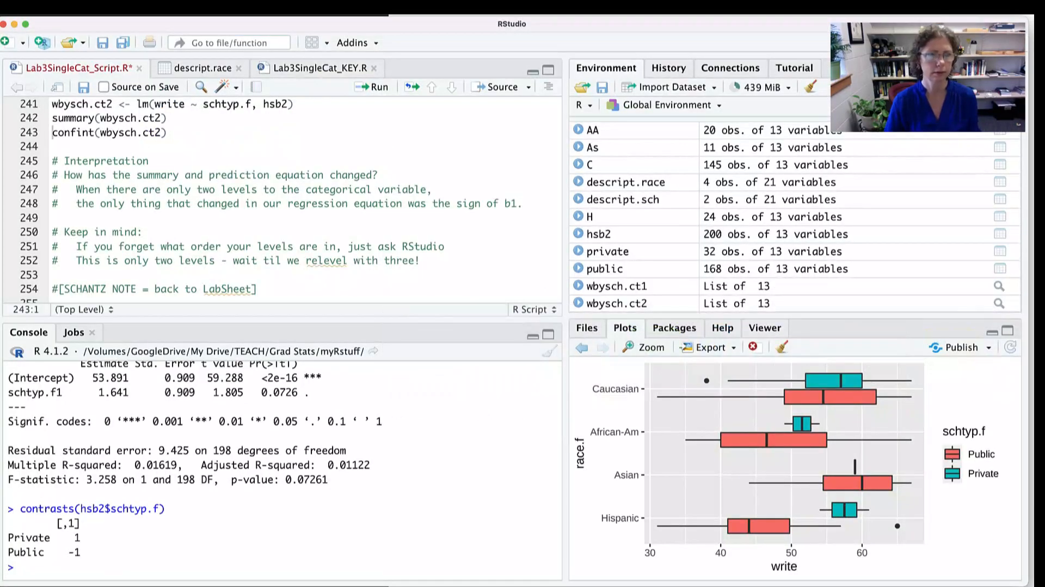
- Preview the script's Q2 write ~ race section, and switch to the Word LabSheet to read its Q2 treatment/dummy coding section
scroll(283, 202, down, 5)
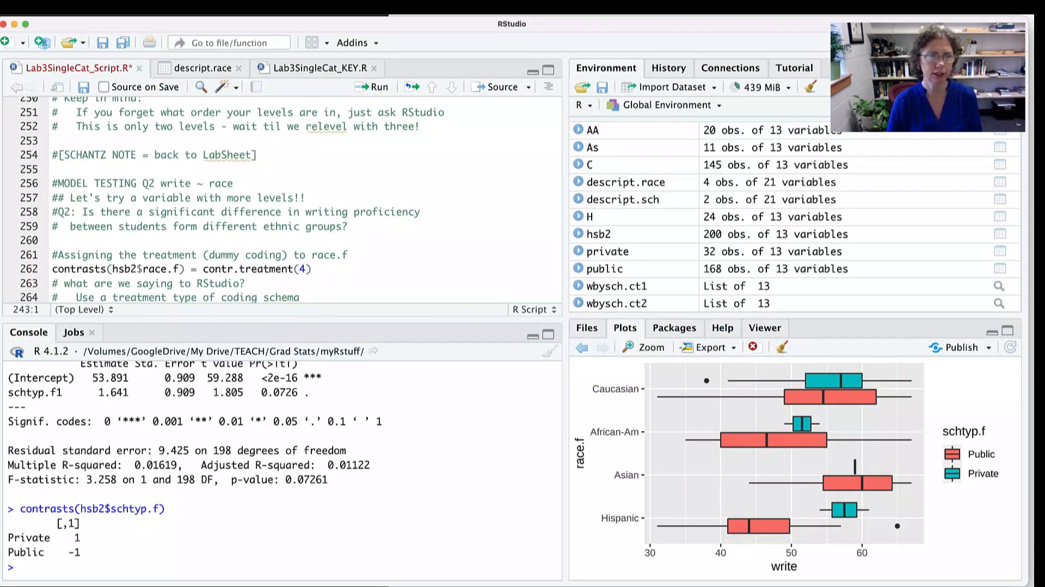
key(super+Tab)
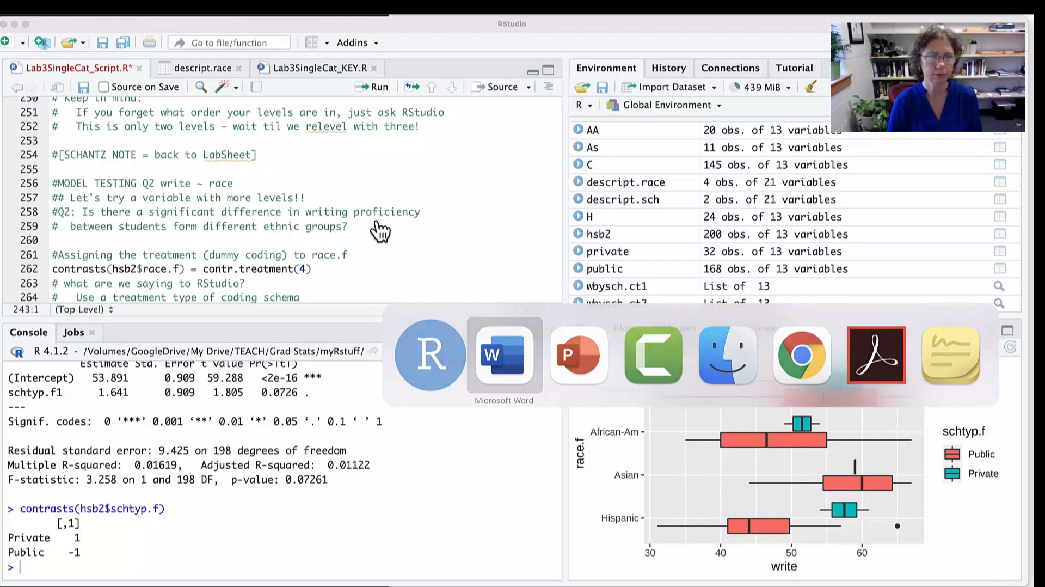
scroll(517, 337, down, 15)
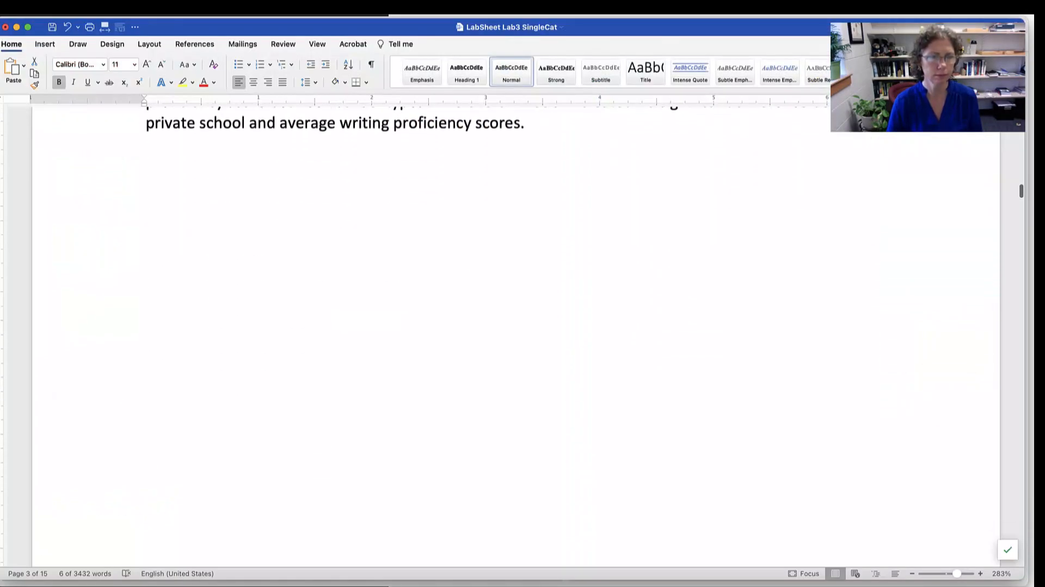
scroll(517, 337, down, 8)
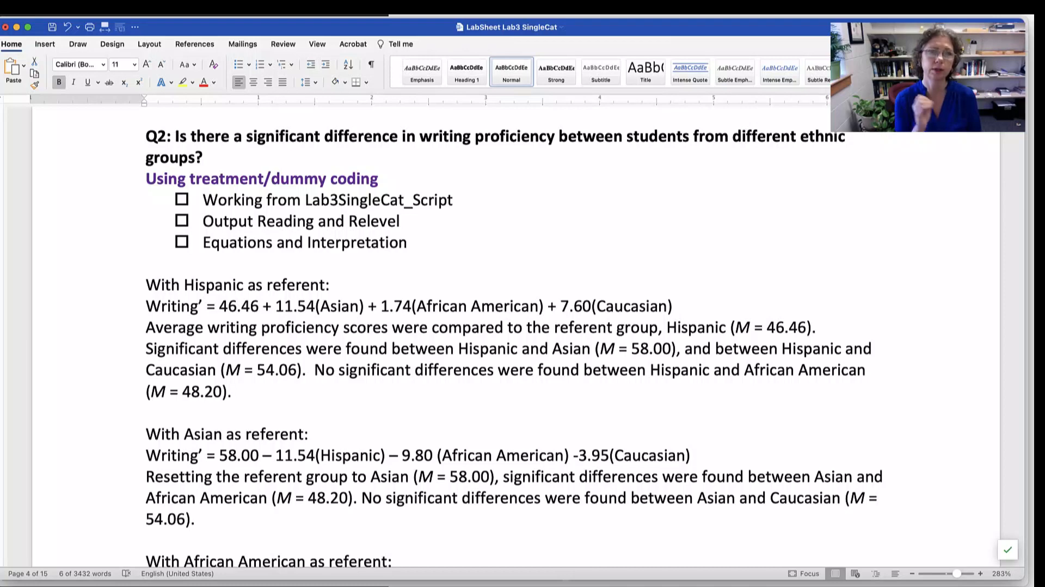
- Return to RStudio and enlarge the script editor to show the Q2 race.f contrasts and regression code
key(super+Tab)
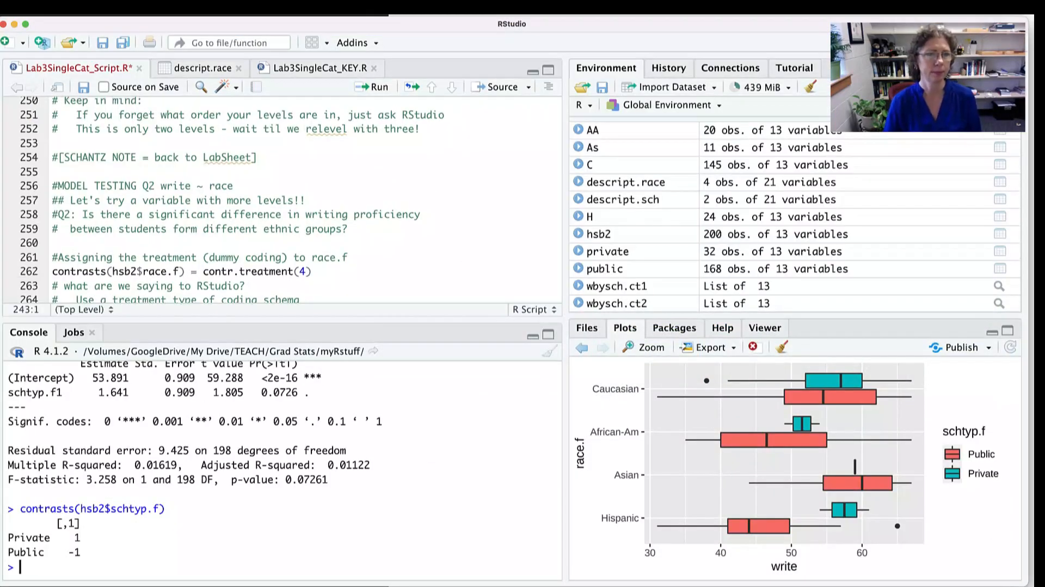
drag(283, 320, 283, 361)
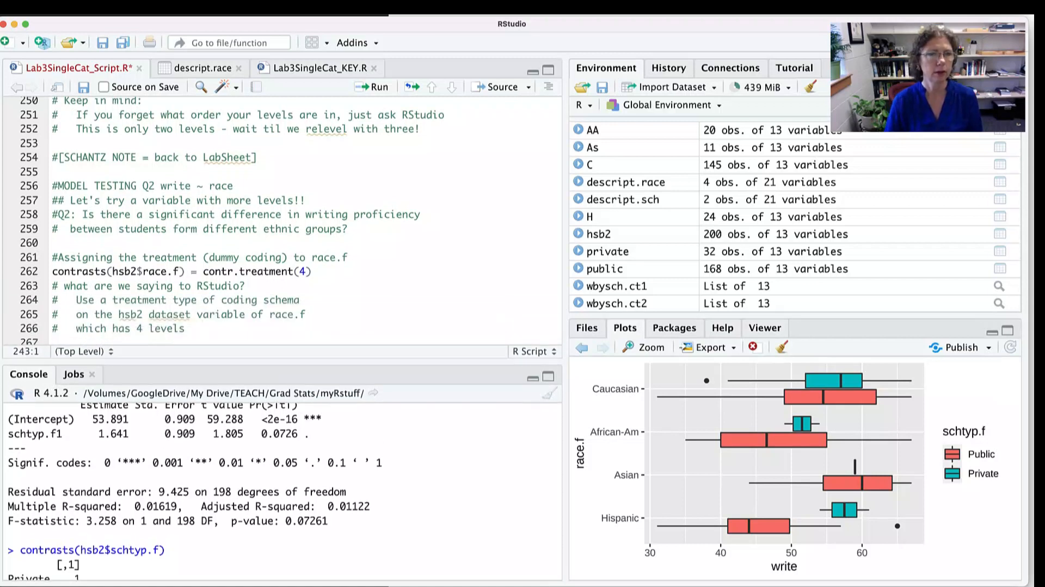
scroll(283, 218, down, 6)
scroll(283, 218, up, 1)
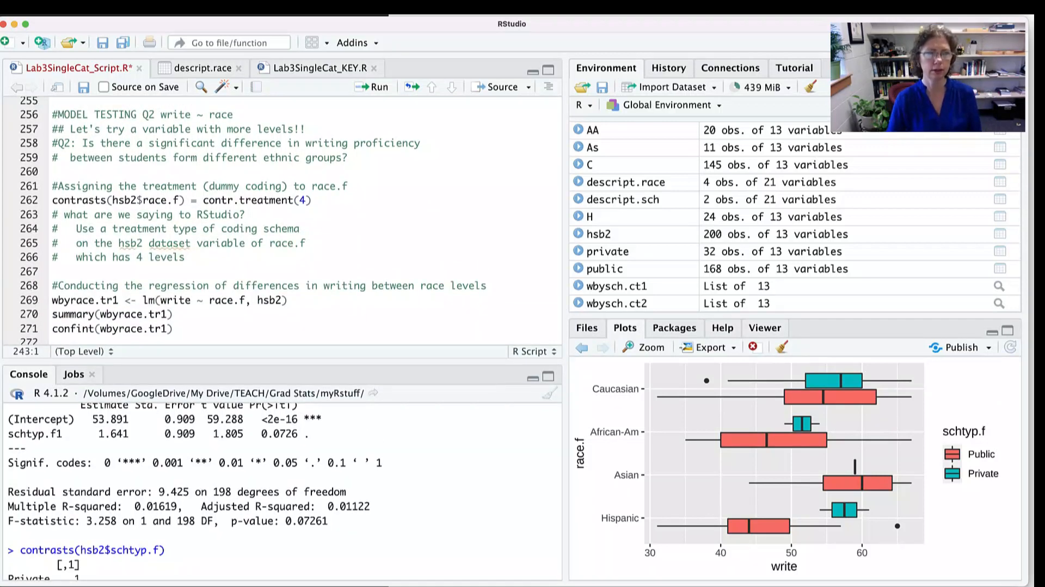
- Highlight race.f in the dummy coding comment, and contrasts, contr.treatment and hsb2$race.f in the line that assigns the coding
drag(88, 186, 226, 186)
drag(348, 186, 312, 186)
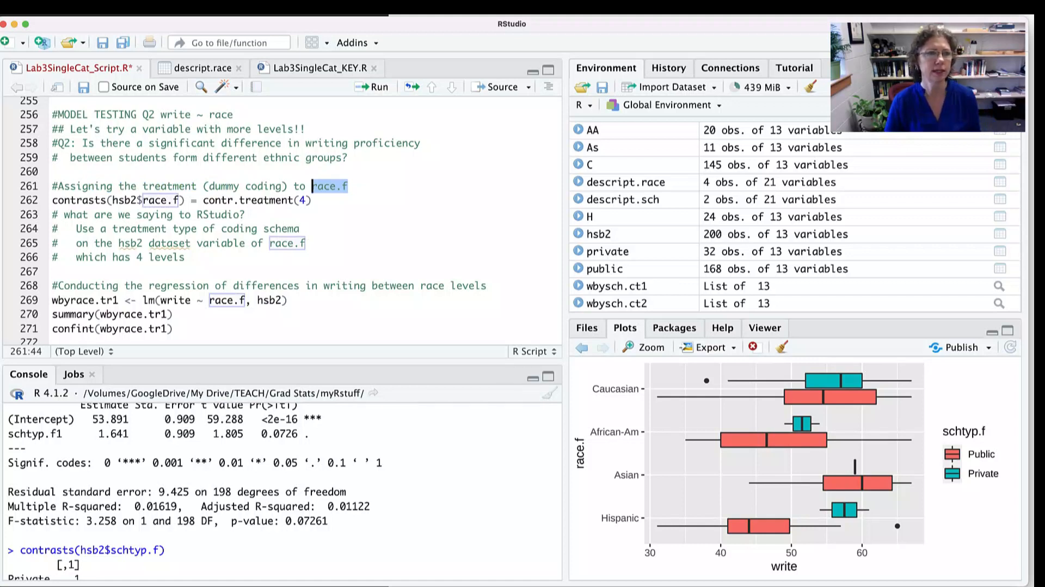
double_click(68, 200)
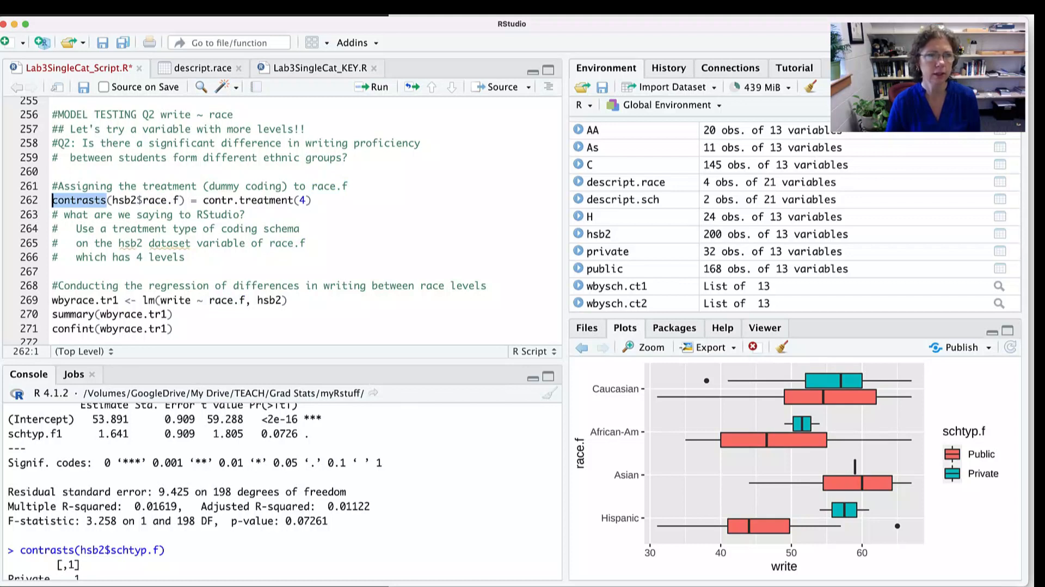
double_click(269, 201)
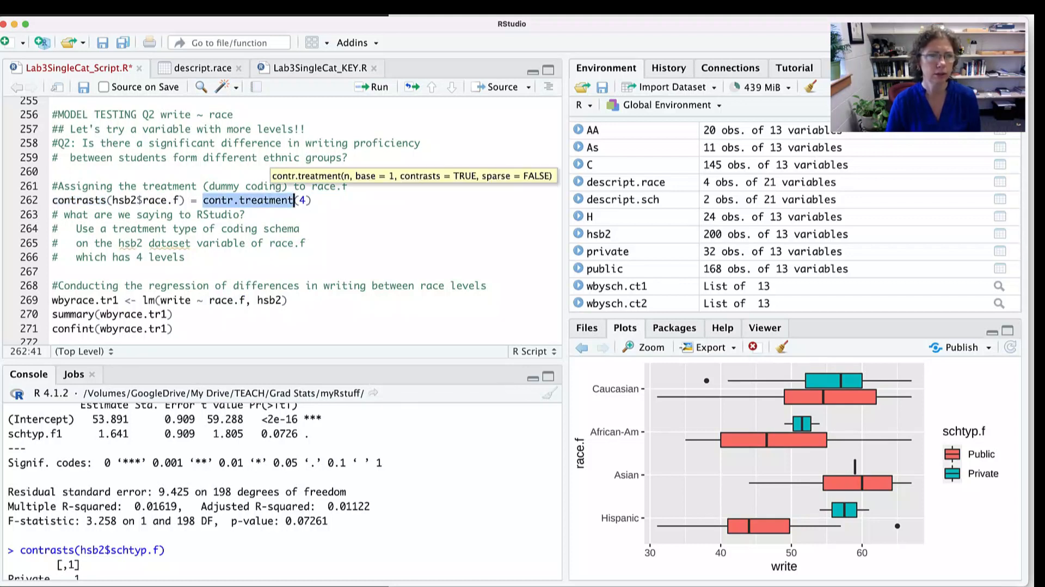
drag(112, 200, 168, 201)
key(shift+Right)
key(shift+Right)
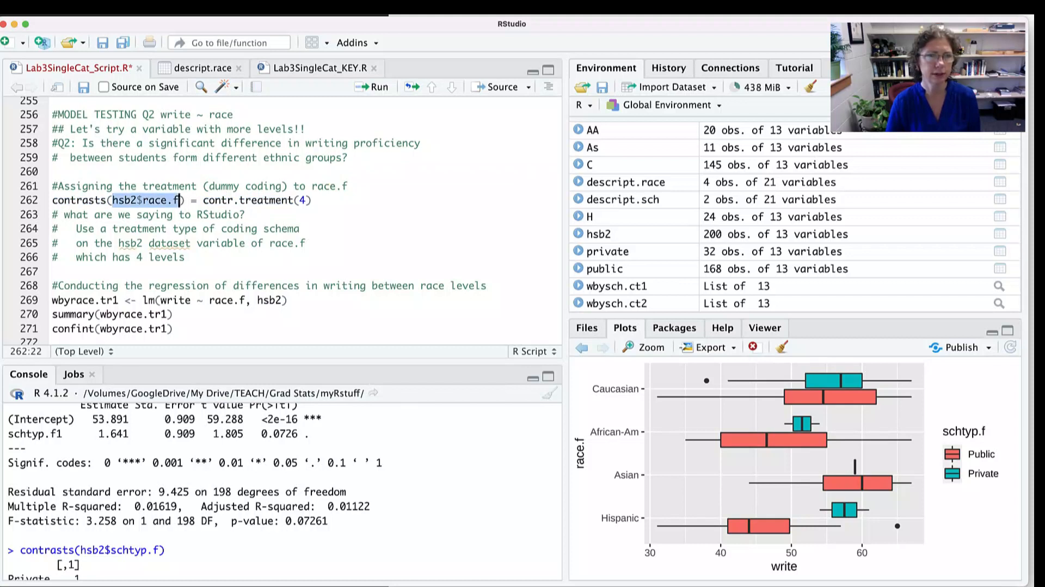
- Run contrasts(hsb2$race.f) = contr.treatment(4) to assign dummy coding to the four-level race factor
click(306, 201)
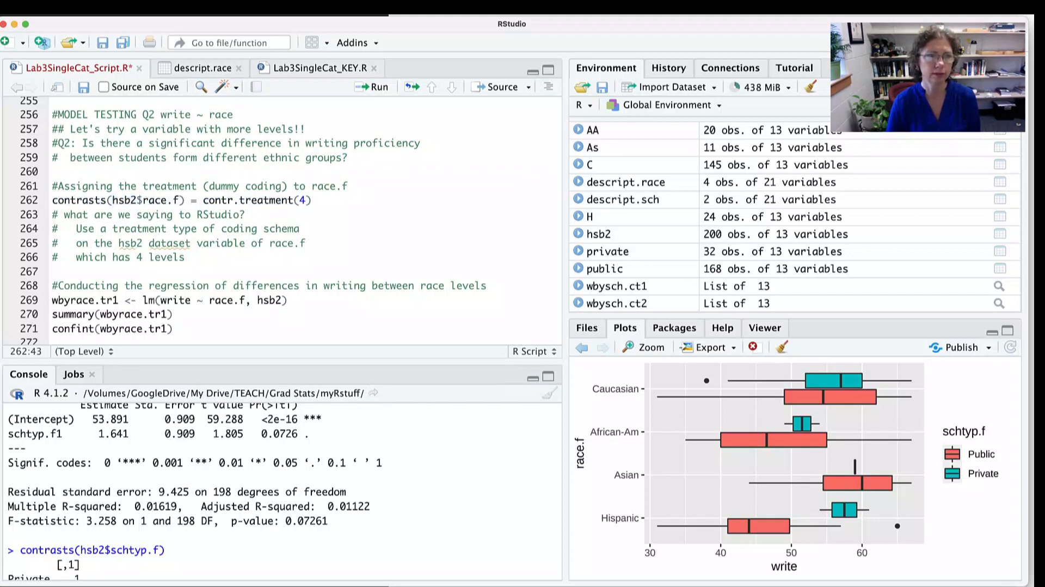
key(Right)
key(super+Return)
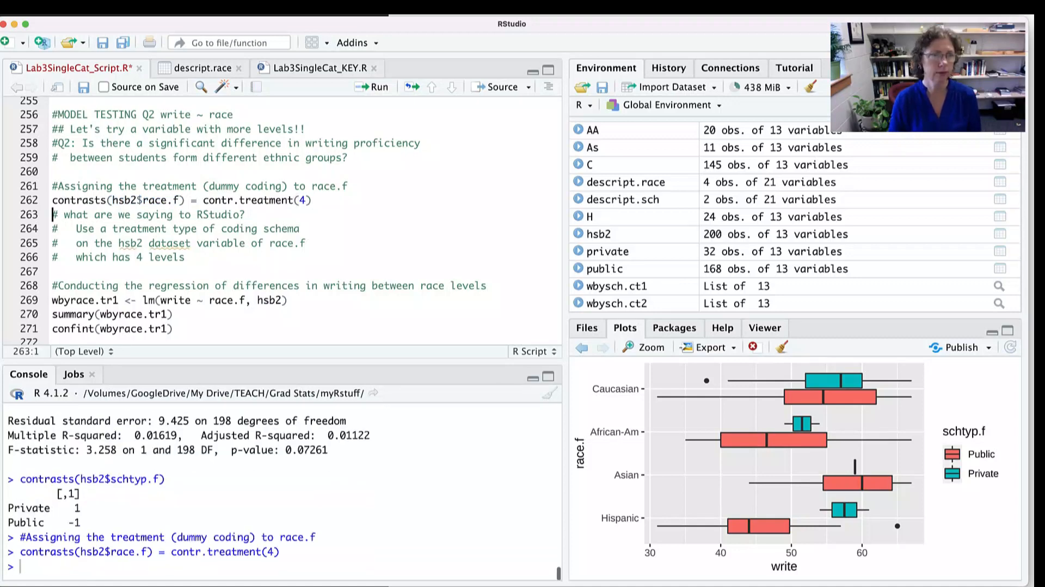
- Highlight the wbyrace.tr1 object name, the assignment arrow and the lm arguments in the race regression line
scroll(256, 221, down, 4)
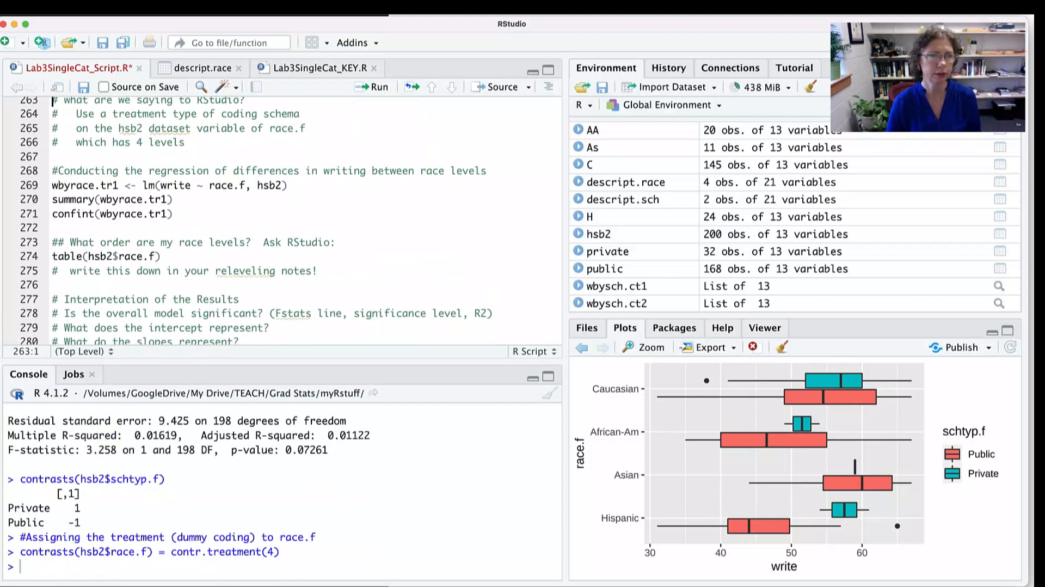
drag(119, 185, 52, 185)
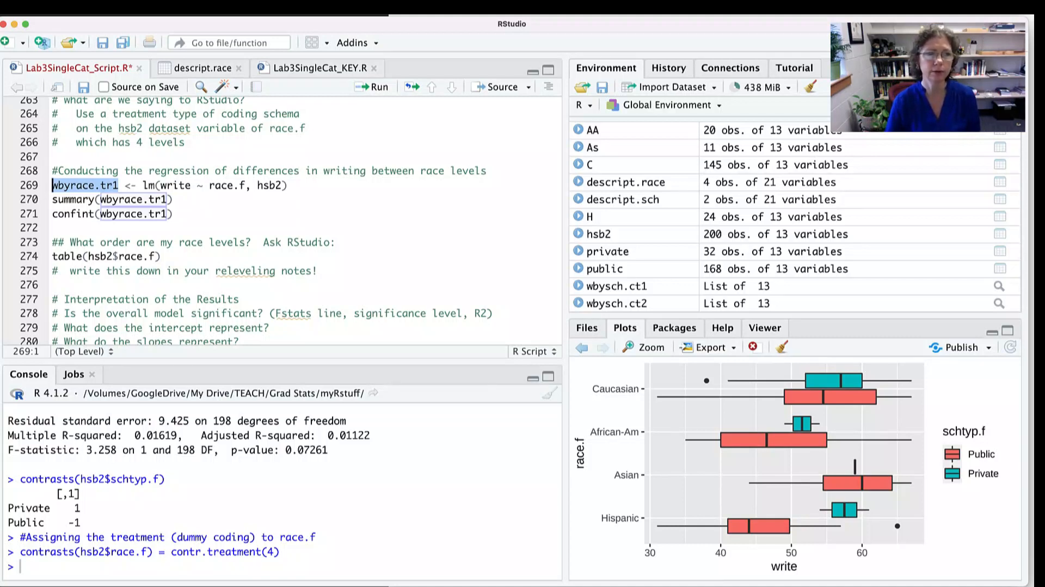
scroll(283, 217, up, 1)
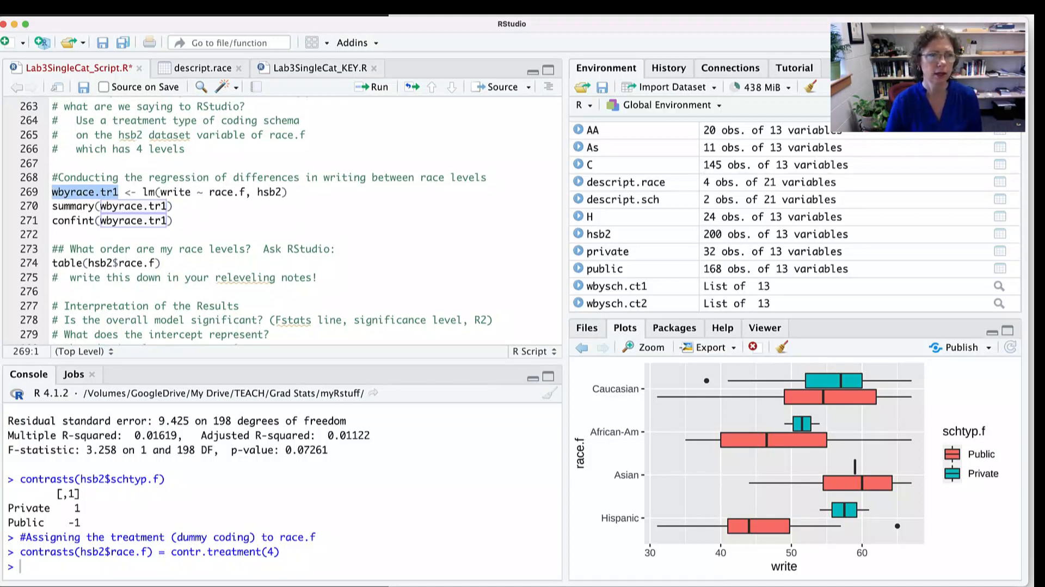
double_click(131, 192)
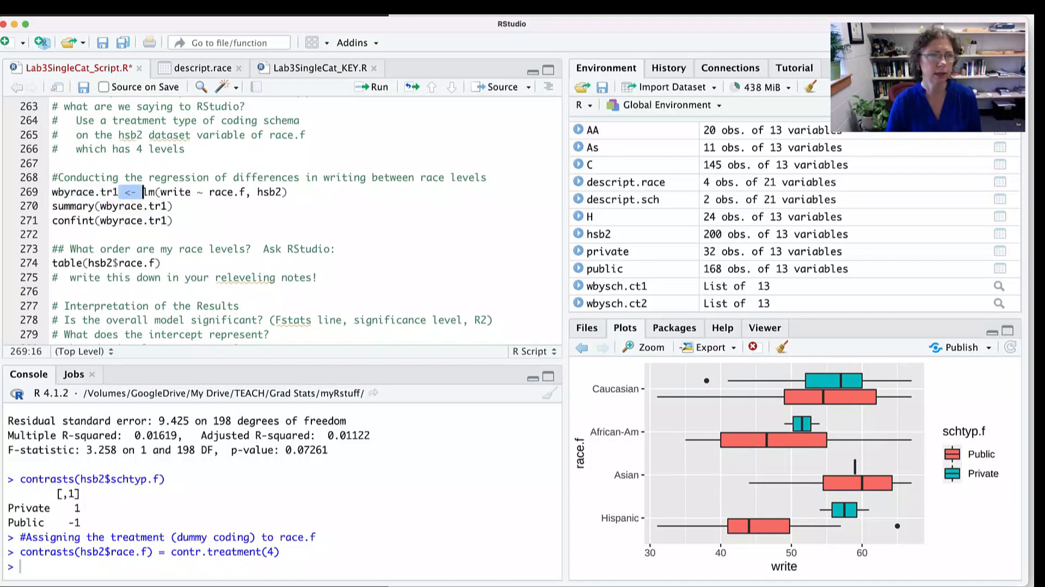
double_click(154, 192)
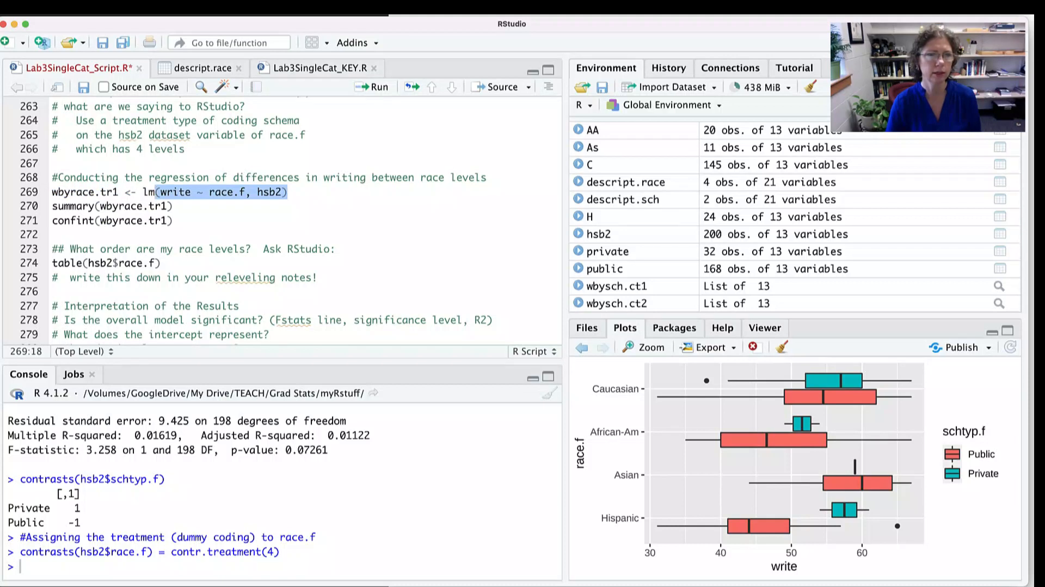
- Run wbyrace.tr1 <- lm(write ~ race.f, hsb2) and its summary to fit the dummy-coded regression of writing on race
click(288, 192)
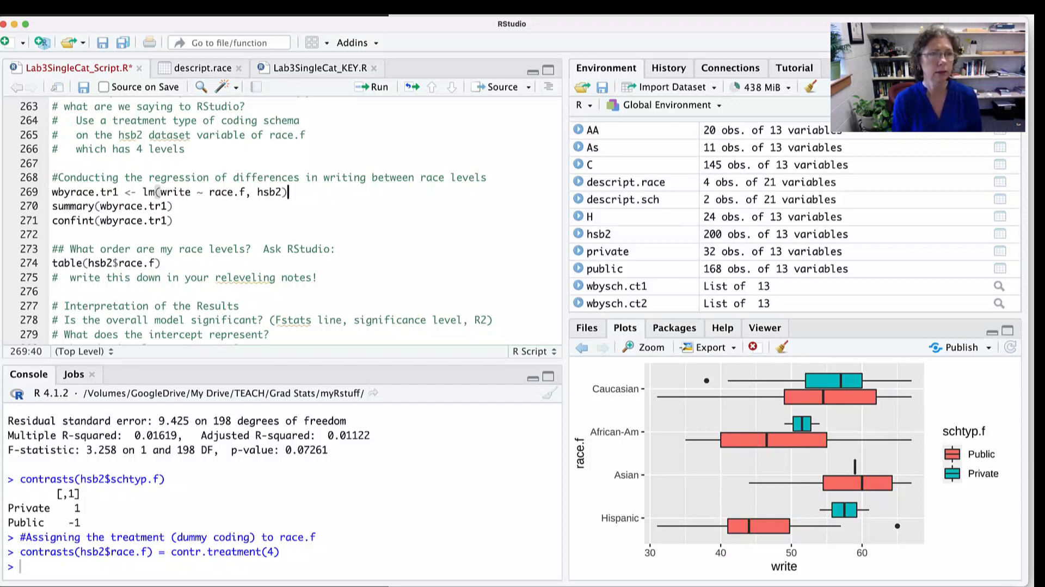
key(super+Return)
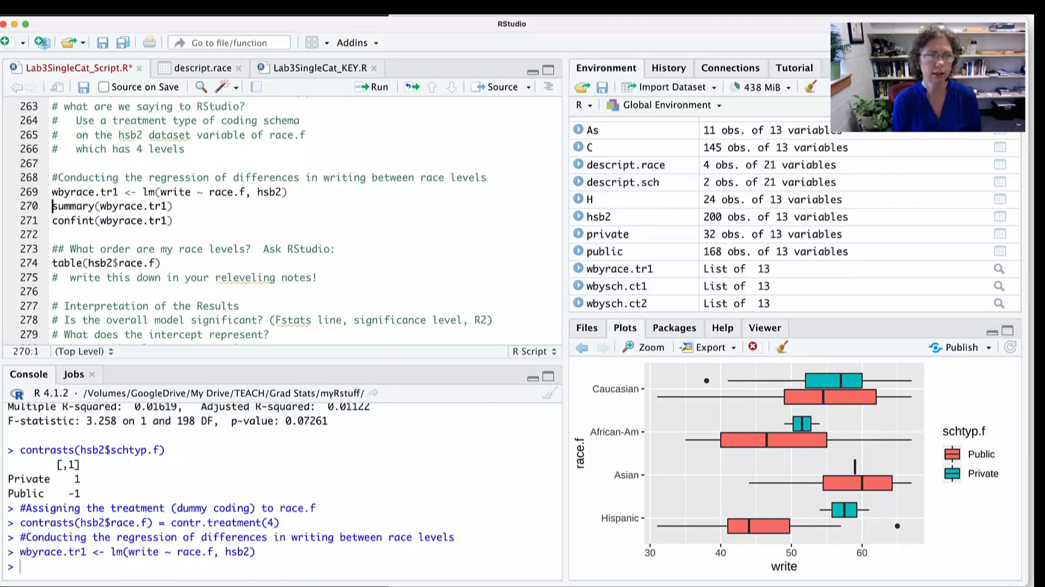
key(super+Return)
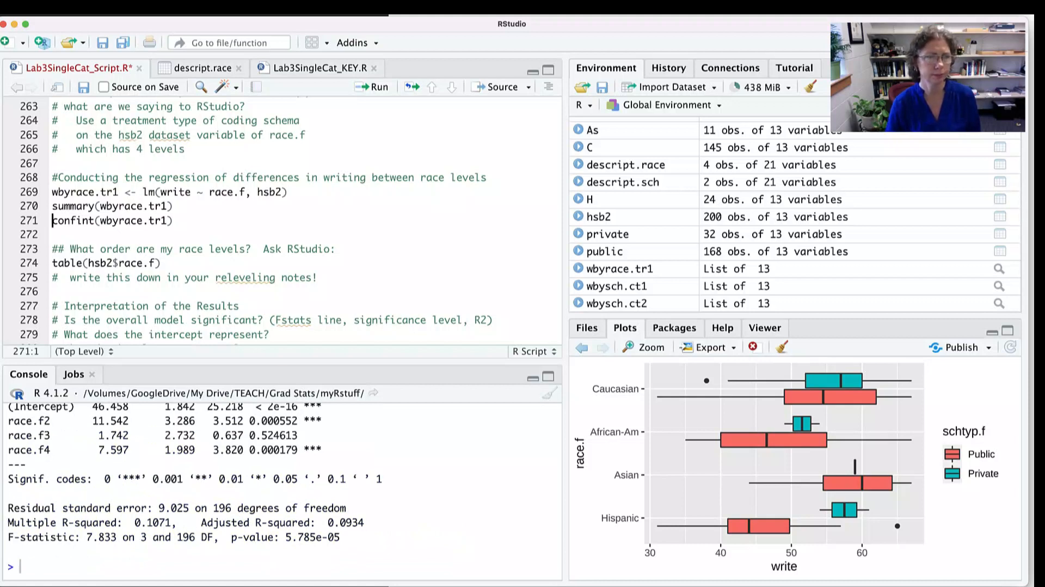
- Enlarge the console and highlight the F-statistic with its p-value, the multiple R-squared and the intercept estimate in the wbyrace.tr1 summary
drag(282, 361, 282, 300)
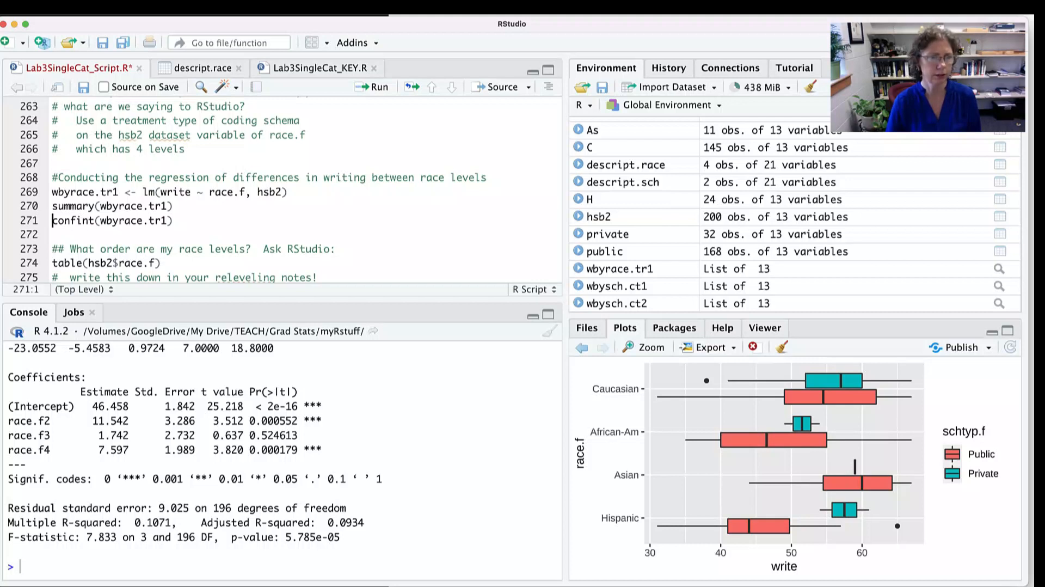
drag(51, 536, 303, 537)
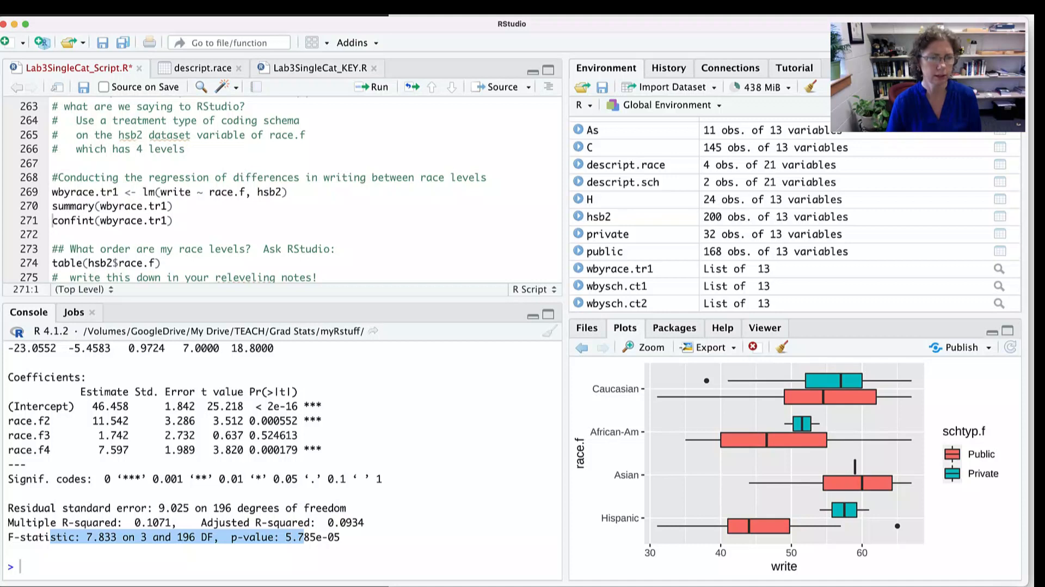
drag(176, 521, 51, 522)
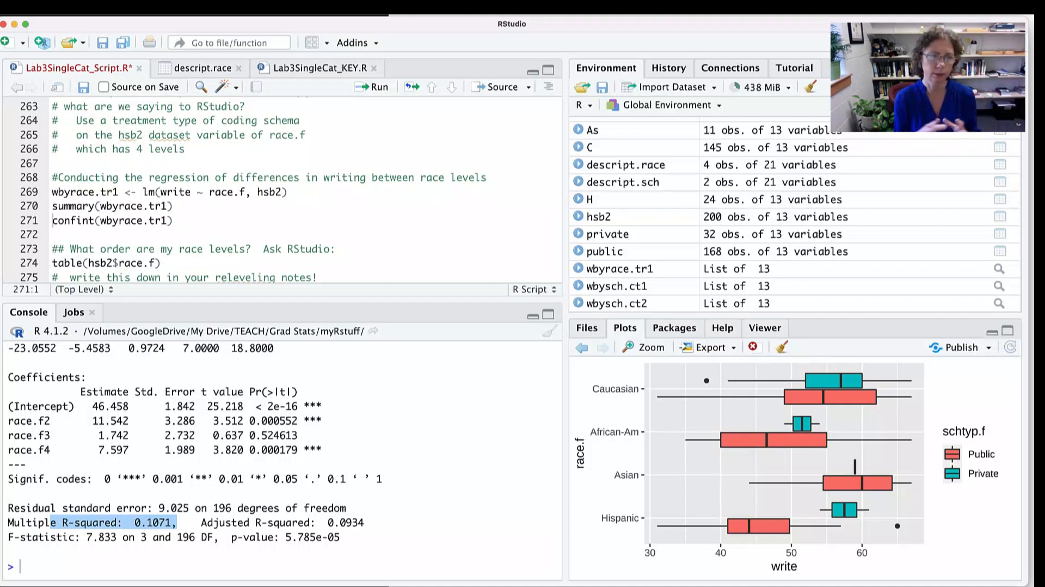
drag(26, 406, 99, 406)
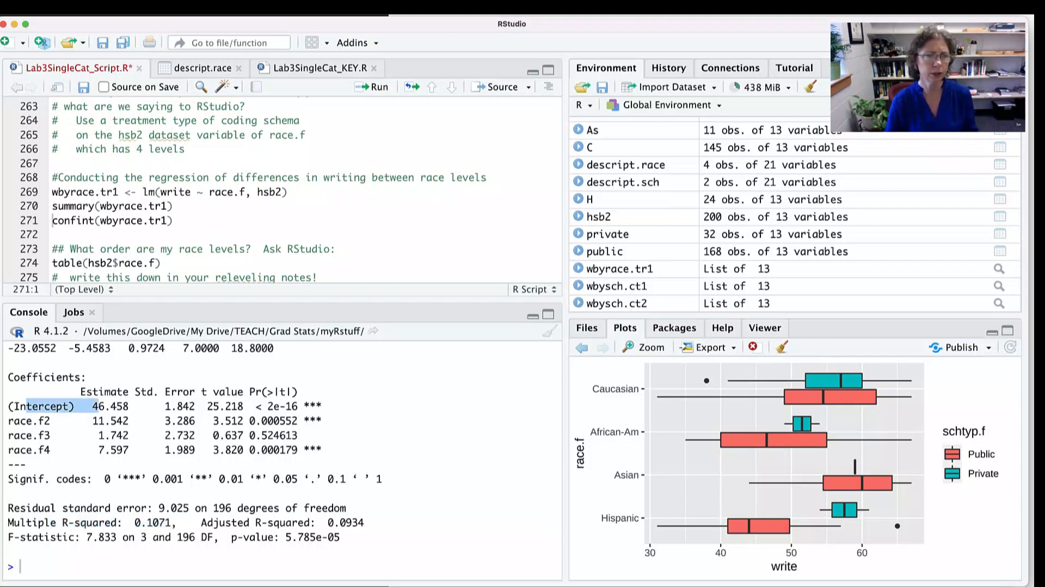
drag(140, 406, 87, 406)
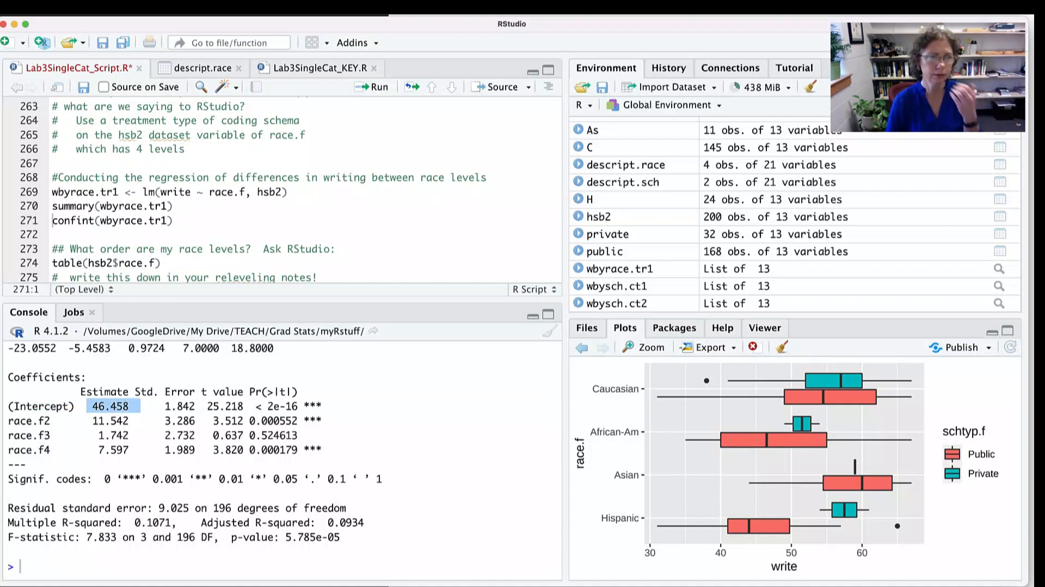
- Run table(hsb2$race.f) to list the order of the race levels, keeping the coefficients table in view
click(161, 262)
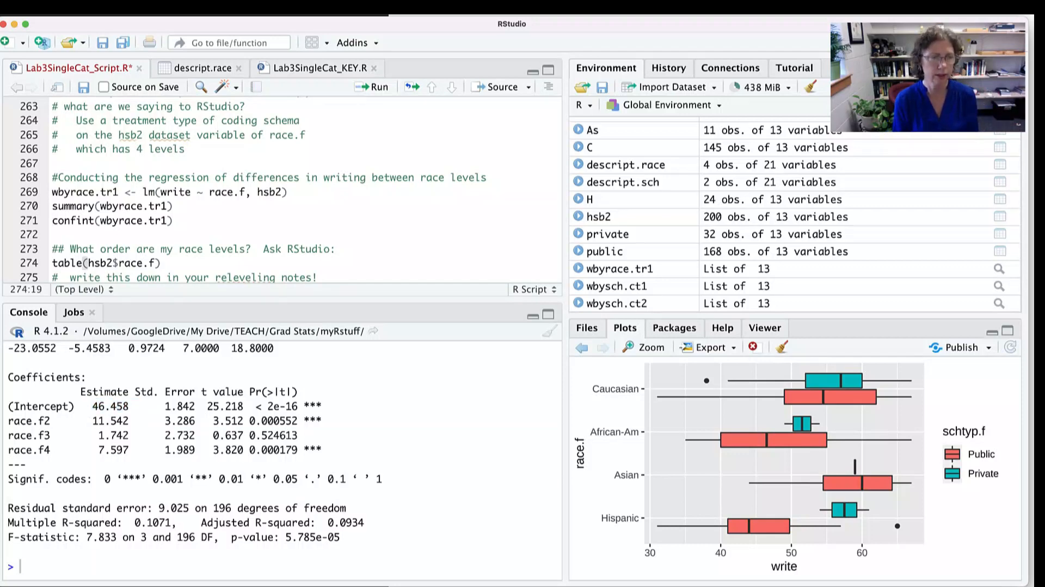
key(super+Return)
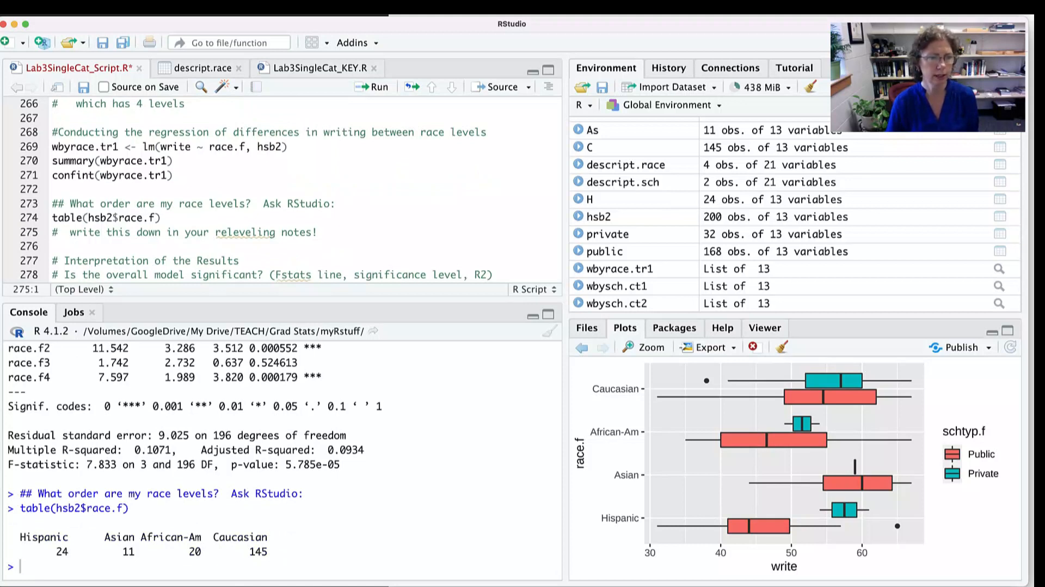
scroll(282, 459, up, 3)
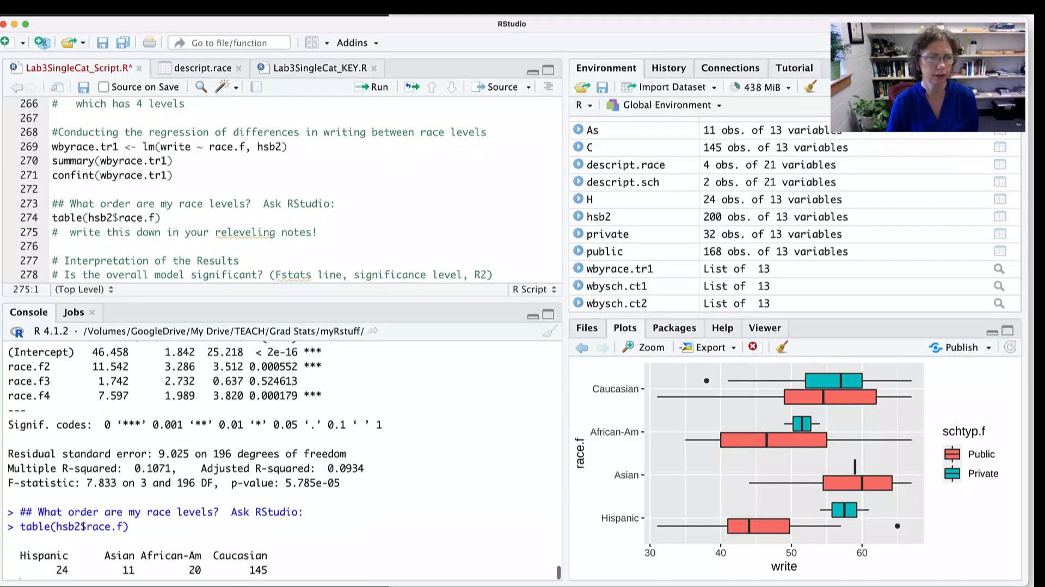
scroll(283, 460, down, 1)
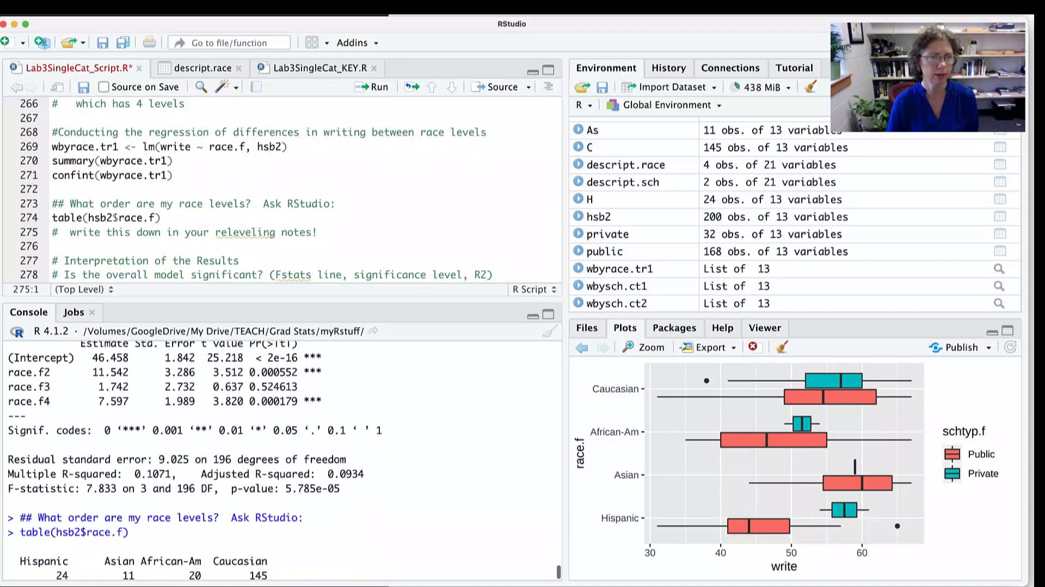
- Highlight the intercept and race.f2 estimates in the coefficients table, and match race.f2 to Asian in the race level table
drag(129, 357, 20, 357)
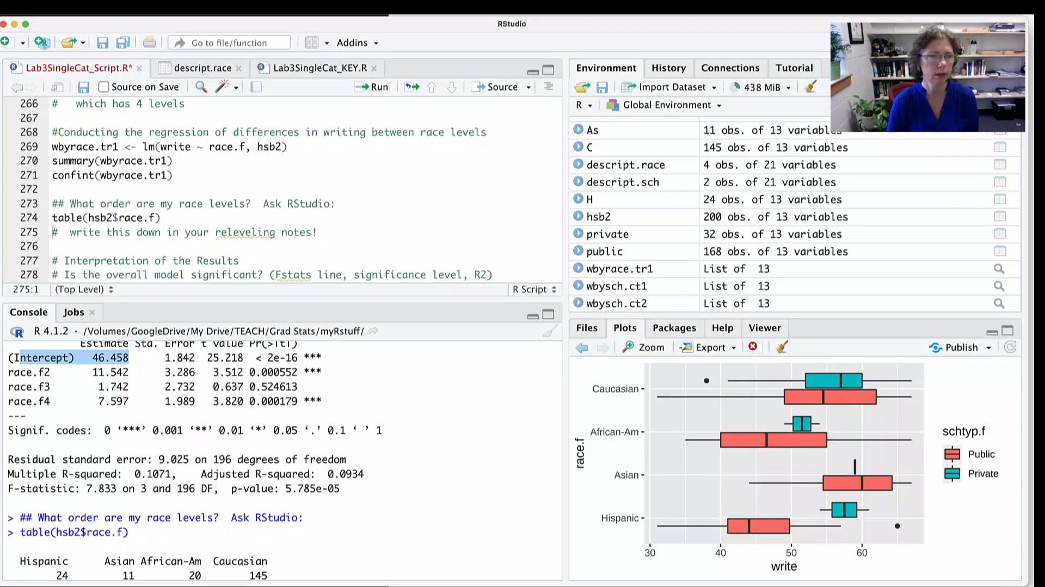
drag(134, 372, 45, 372)
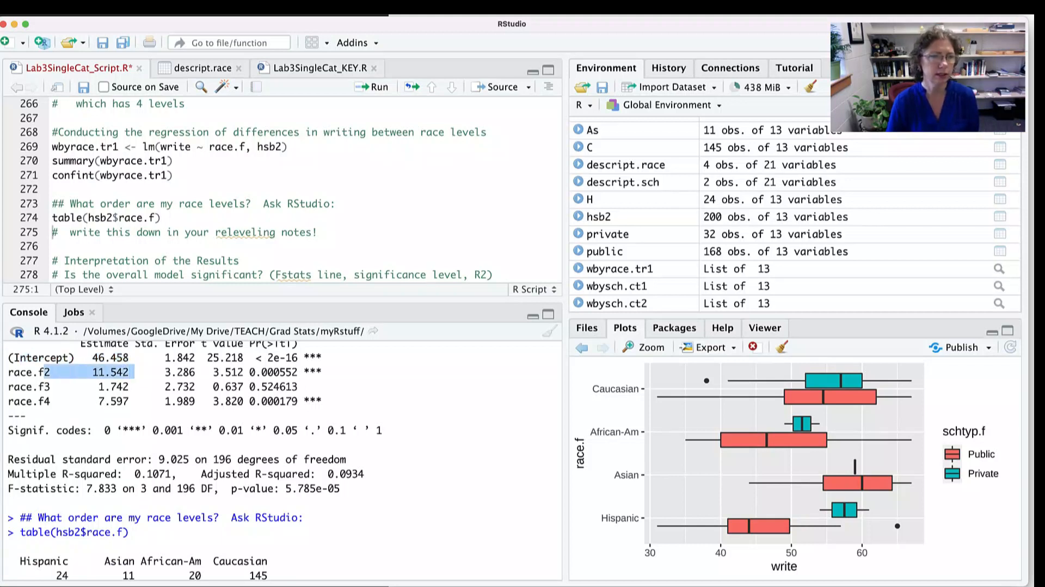
double_click(119, 561)
drag(135, 373, 45, 372)
double_click(120, 561)
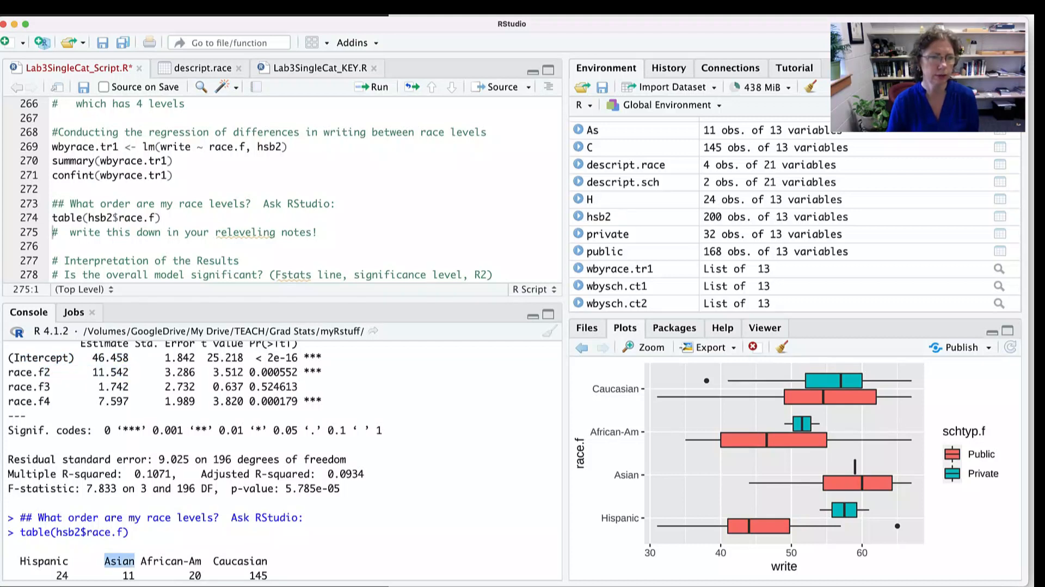
double_click(111, 358)
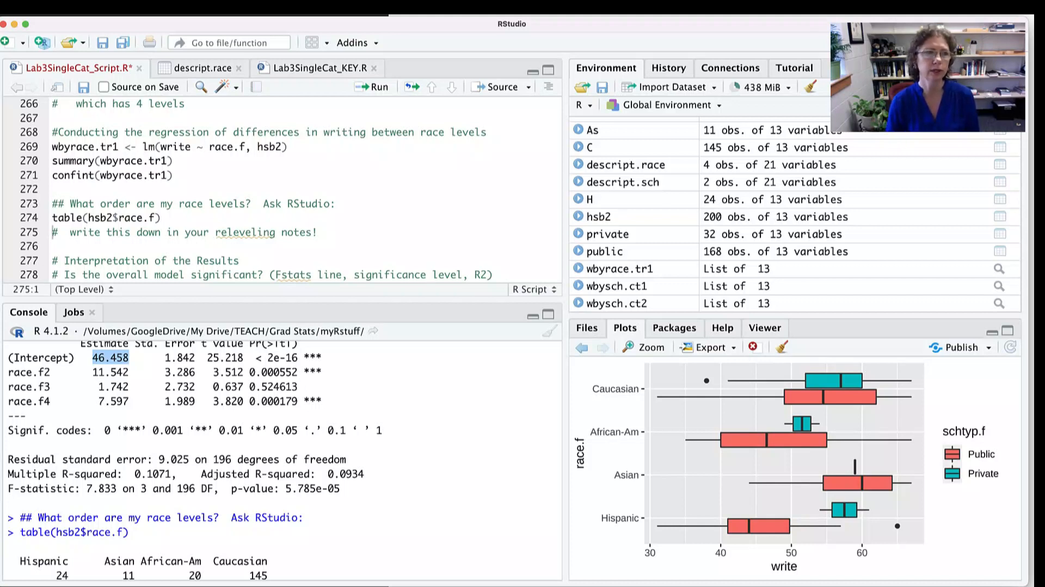
- Enlarge the script editor to show the interpretation questions, and highlight the releveling notes comment and the race.f4 estimate
drag(119, 147, 52, 147)
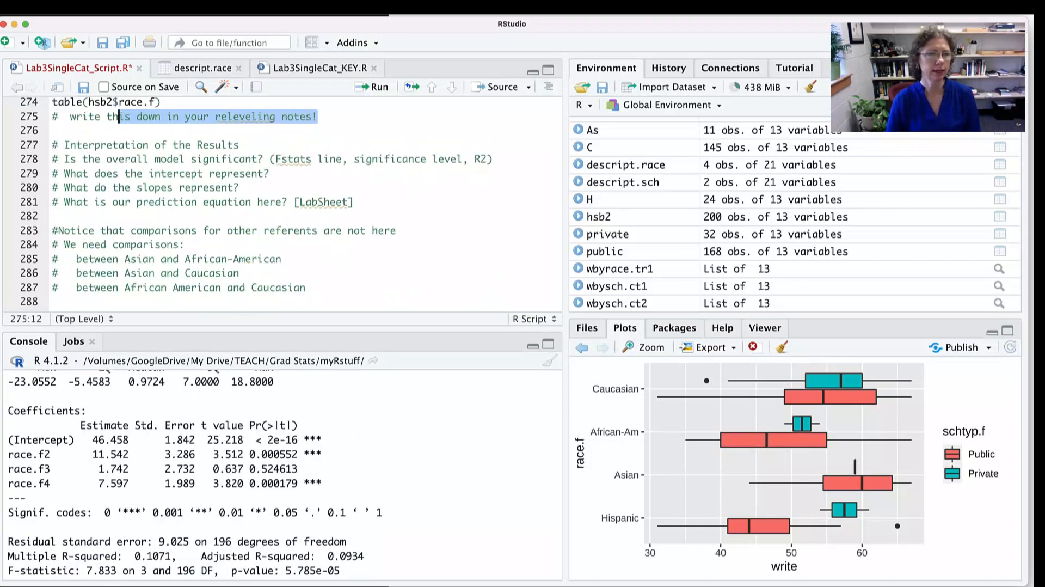
drag(80, 454, 134, 483)
scroll(282, 473, down, 2)
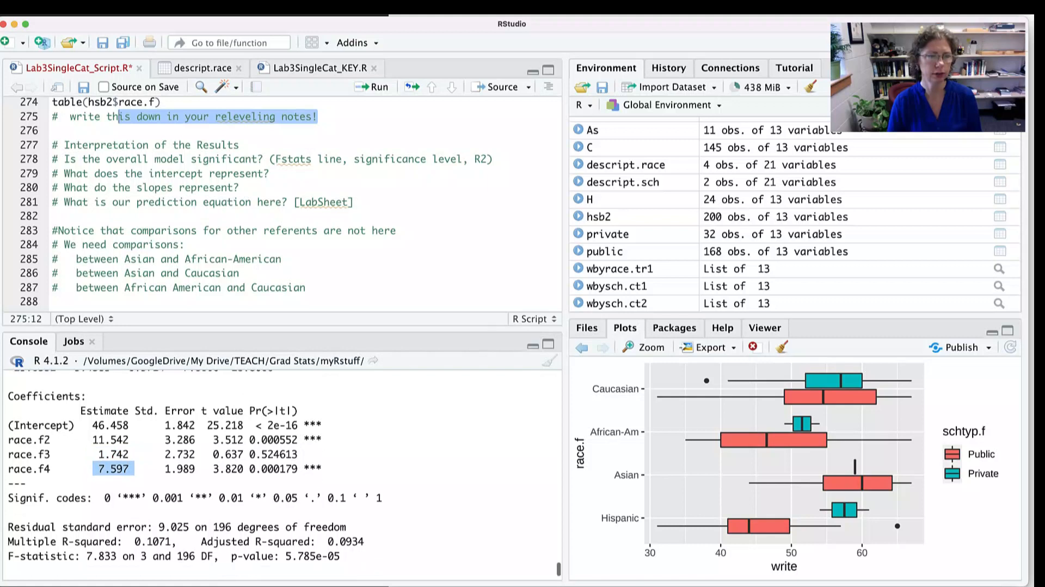
scroll(282, 474, down, 1)
scroll(282, 473, up, 2)
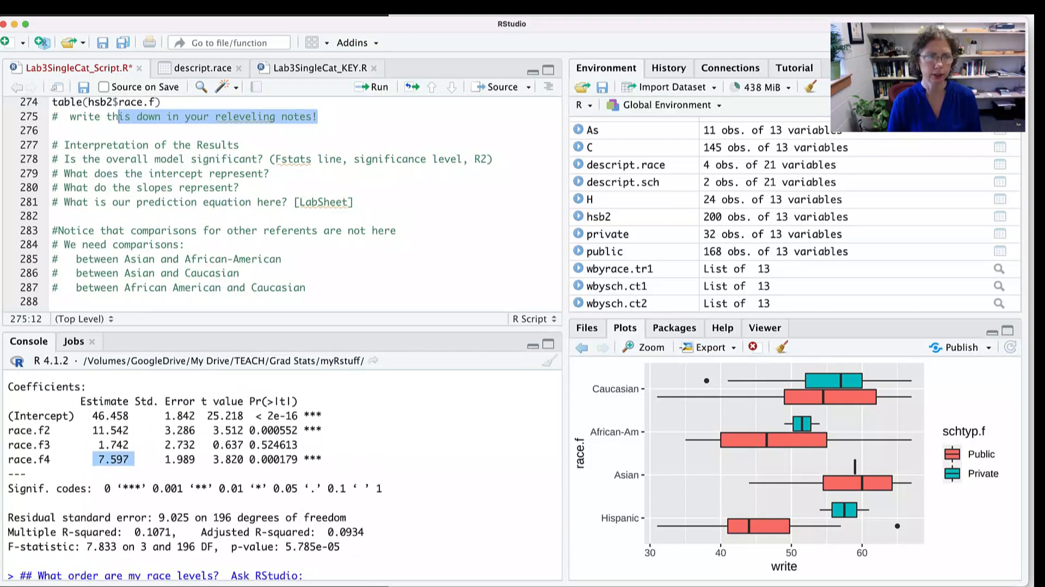
- Switch to the Word LabSheet and highlight the intercept, Asian, African American and Caucasian terms of the Hispanic-referent equation
key(super+Tab)
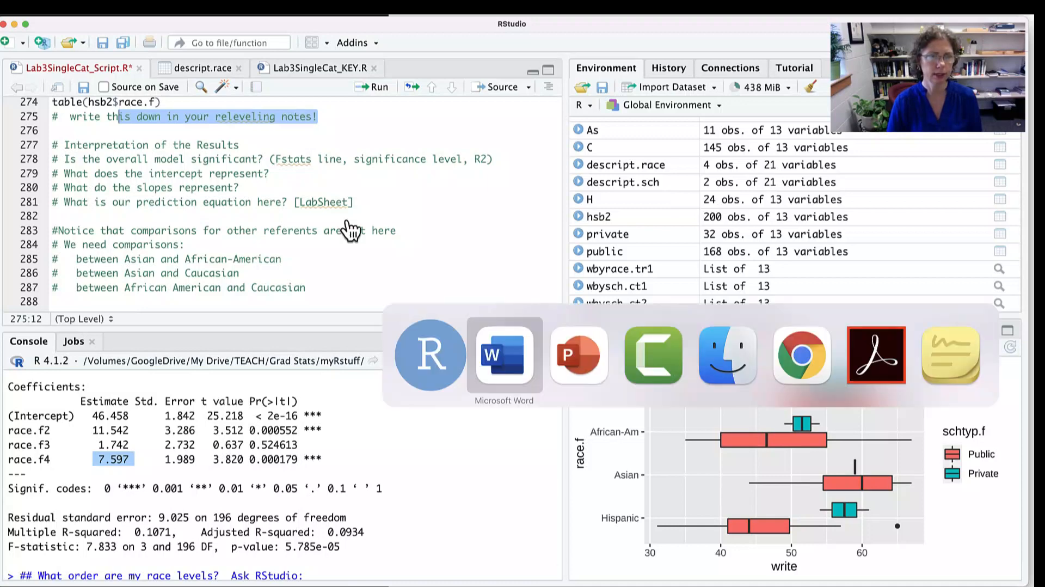
scroll(512, 327, down, 3)
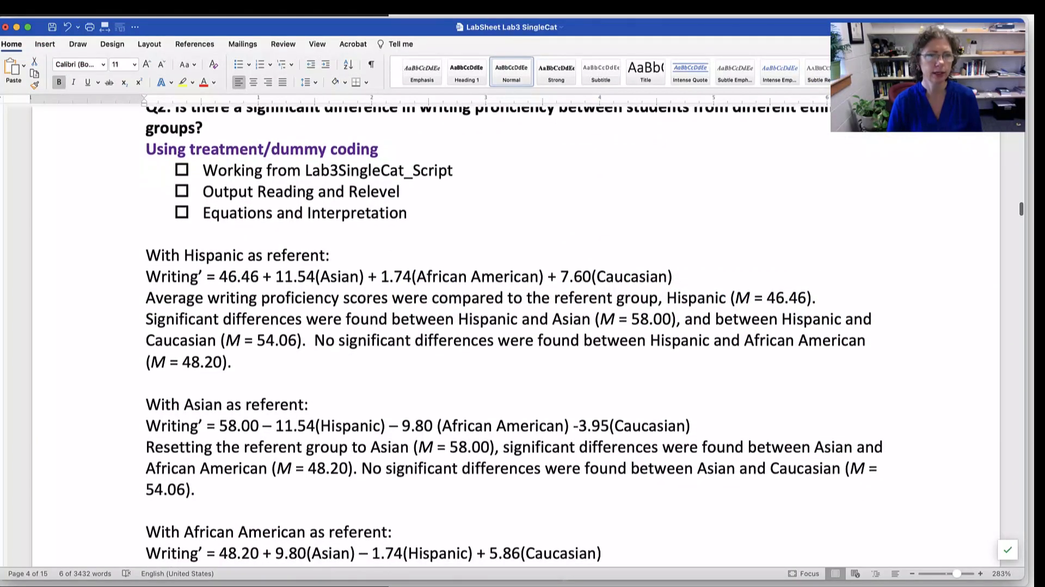
double_click(239, 277)
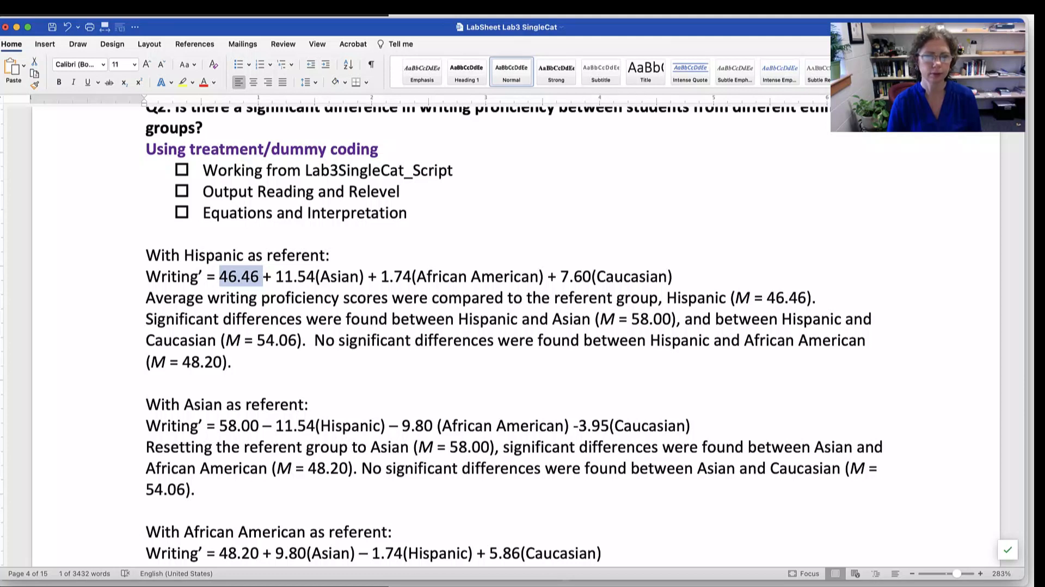
drag(276, 277, 358, 276)
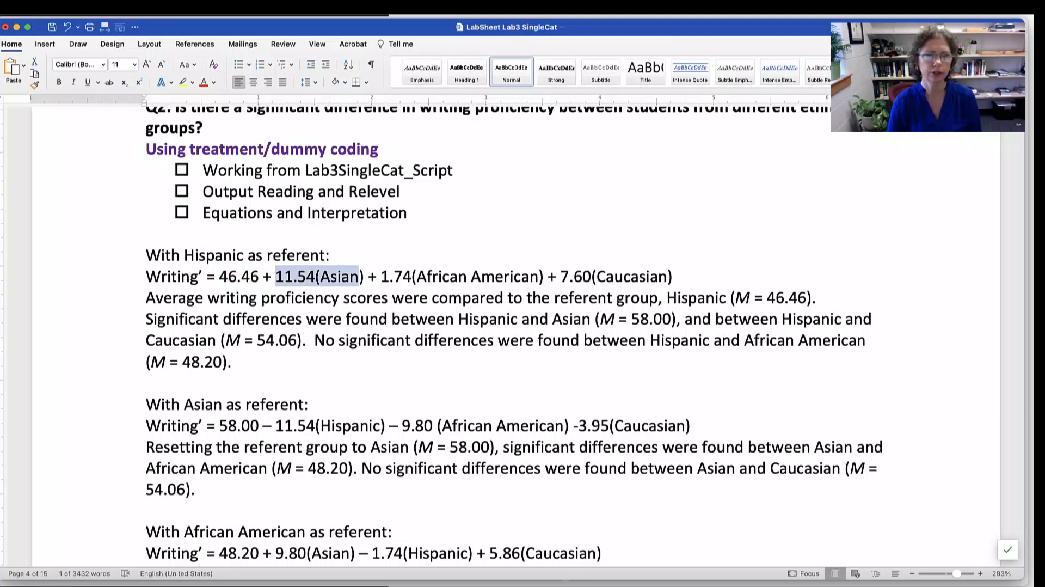
drag(381, 277, 539, 277)
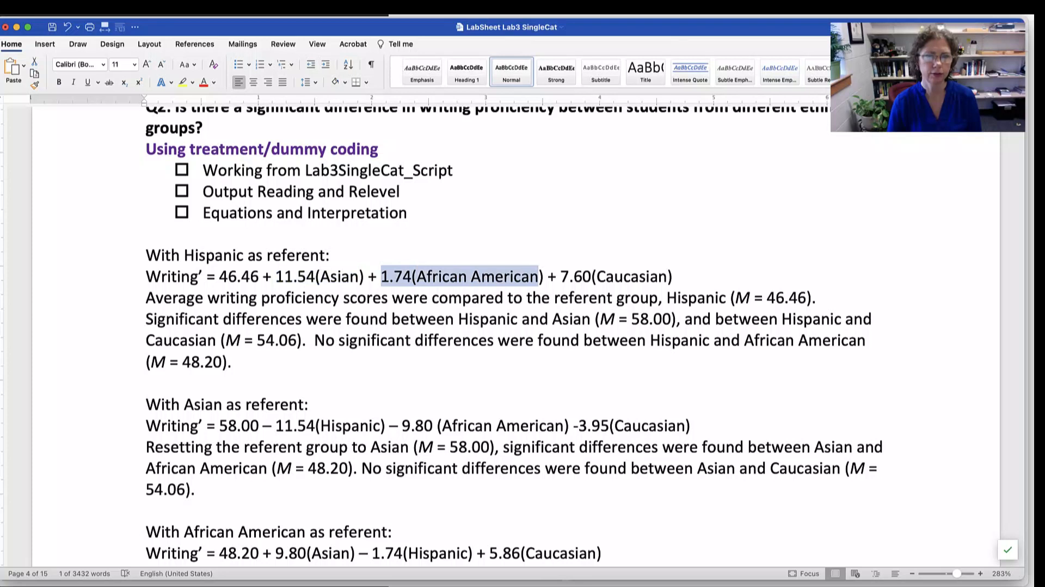
drag(561, 277, 683, 276)
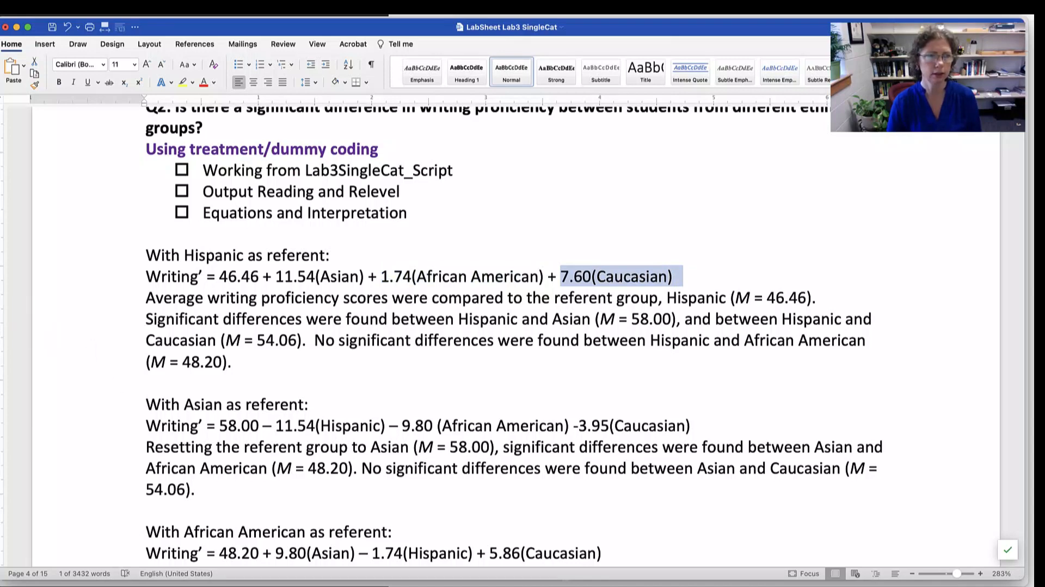
- Narrow the LabSheet window to reveal the R coefficients beside it, and highlight the interpretation text under the Hispanic-referent equation
drag(0, 348, 154, 348)
drag(240, 302, 315, 302)
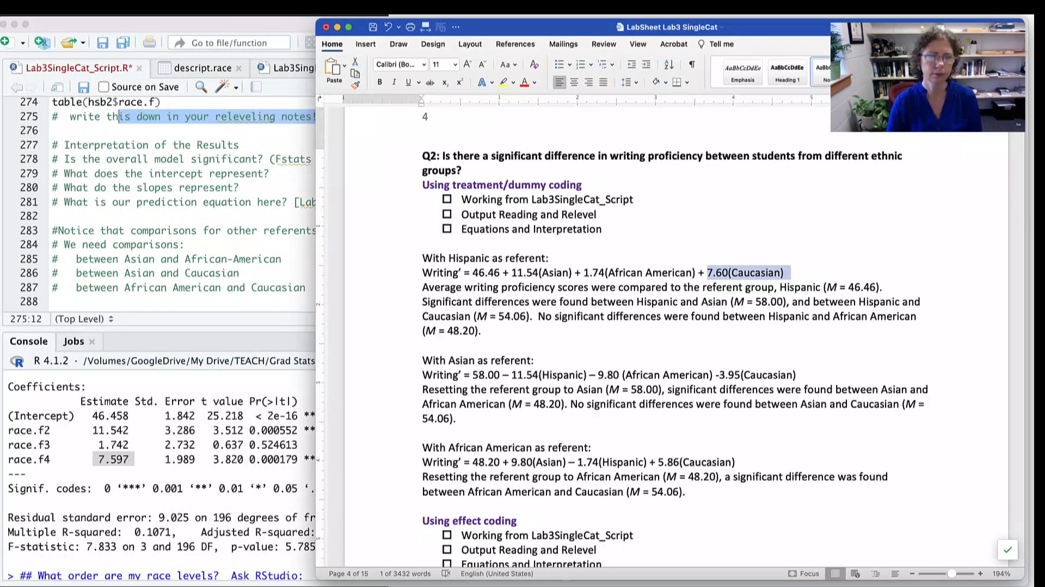
drag(465, 287, 606, 317)
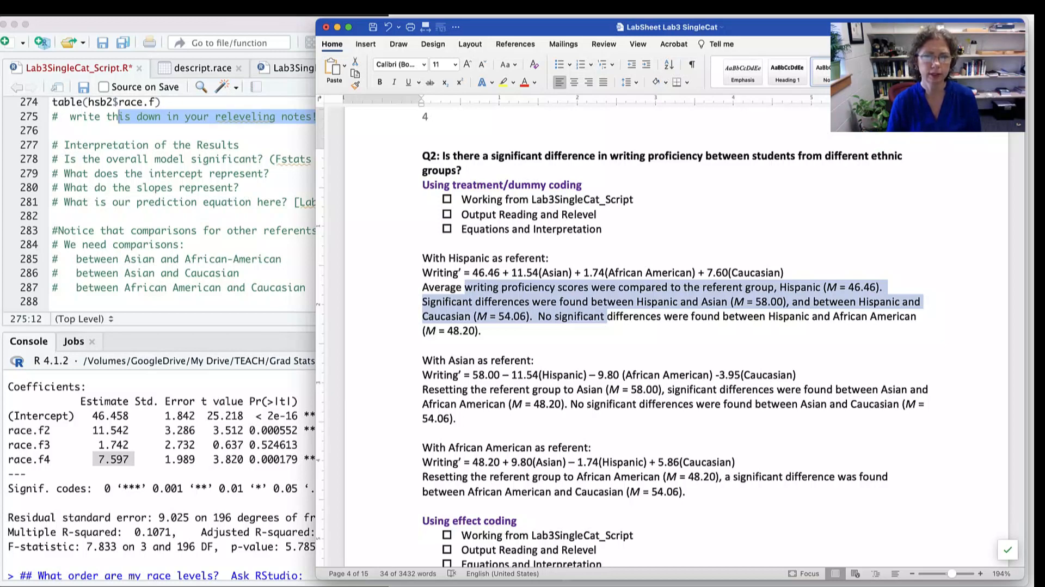
- Return to RStudio and highlight the p-value and whole coefficient row of race.f2 in the regression summary
click(164, 474)
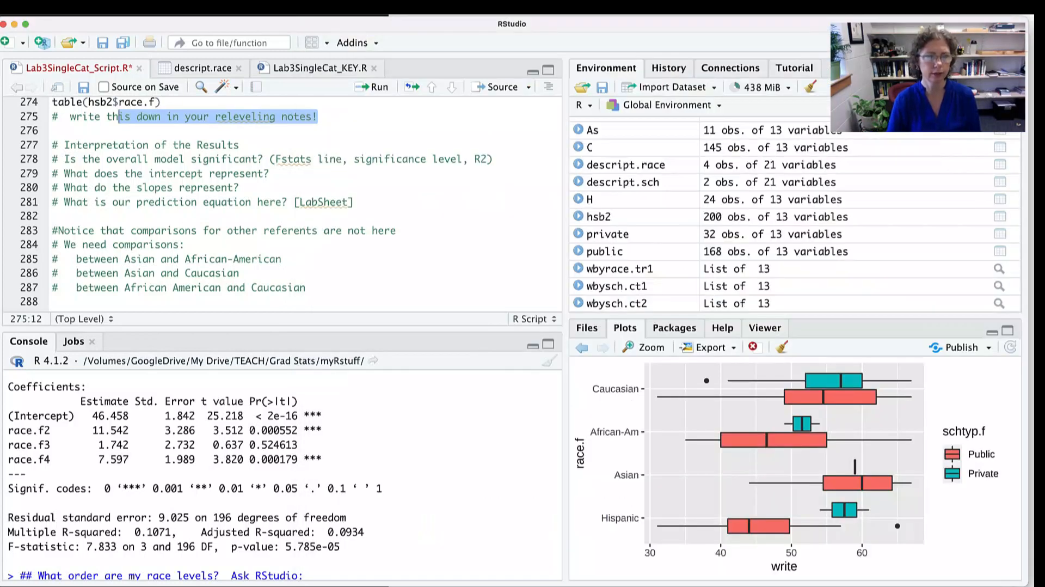
drag(322, 430, 262, 430)
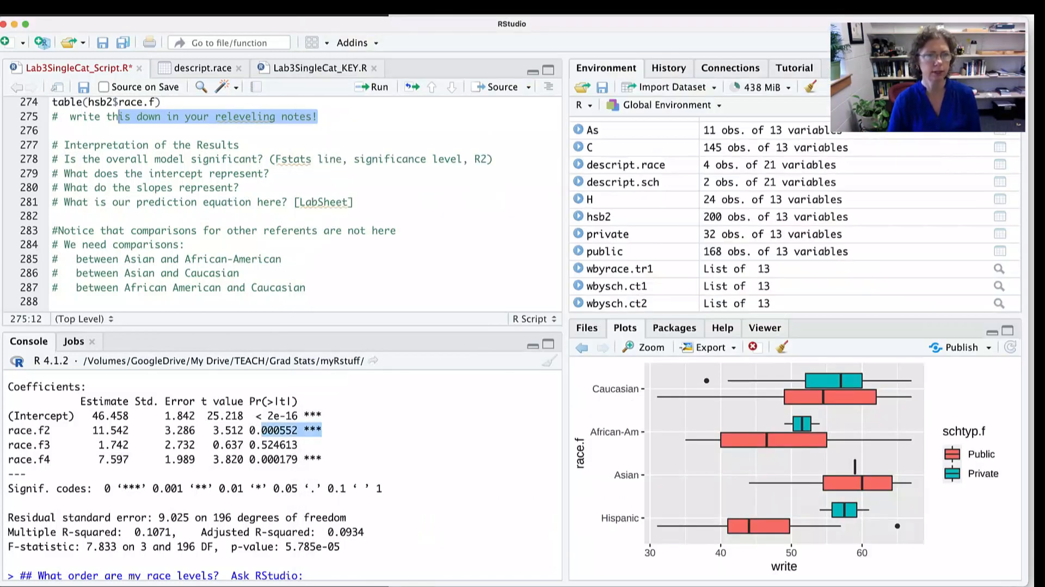
drag(8, 430, 322, 430)
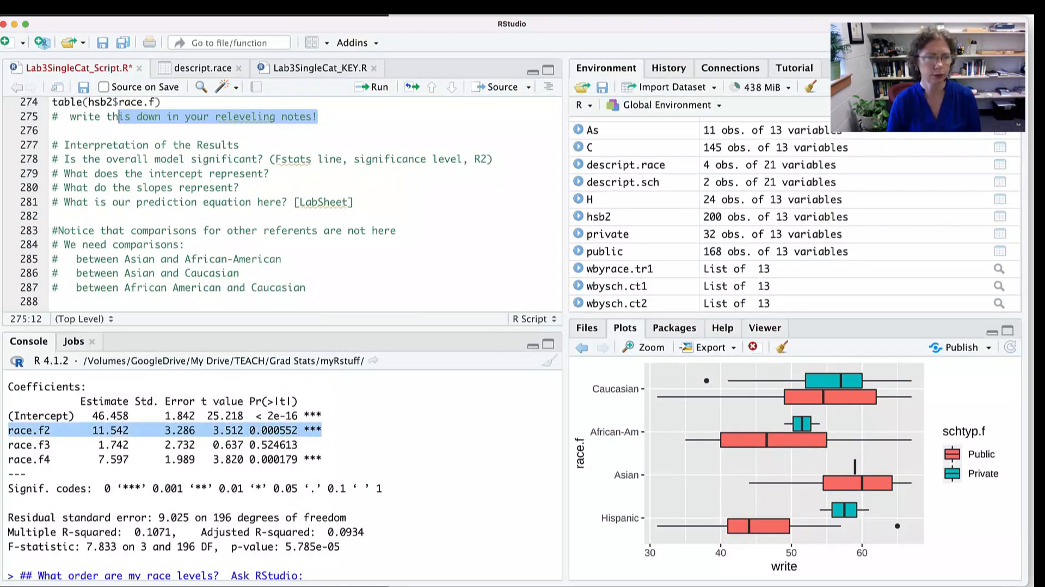
- Highlight the race.f3 coefficient row in the regression summary and check the race level order below it
scroll(283, 473, down, 5)
scroll(283, 473, up, 2)
scroll(283, 473, up, 2)
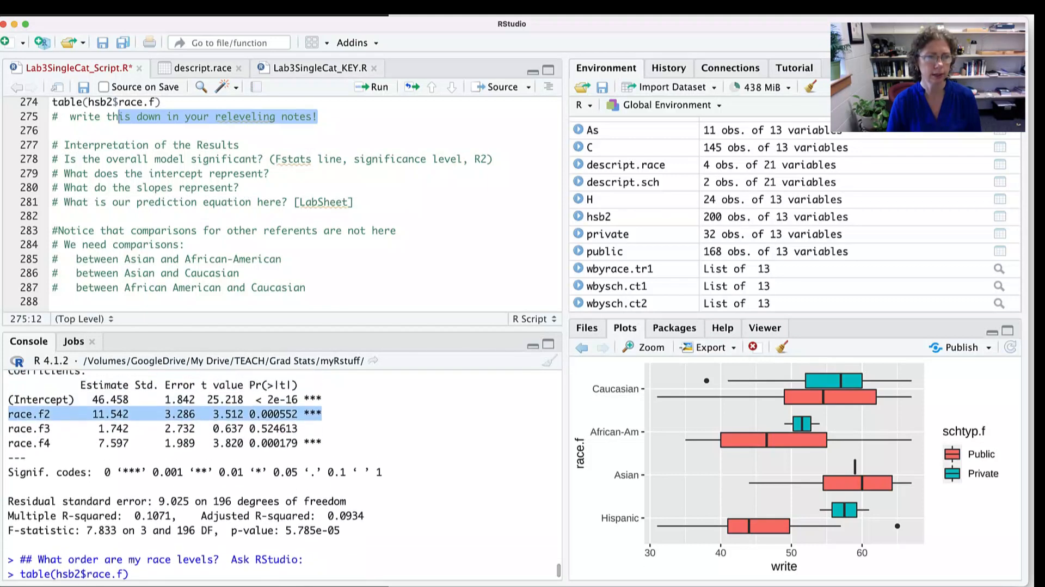
drag(314, 428, 26, 429)
scroll(283, 474, down, 5)
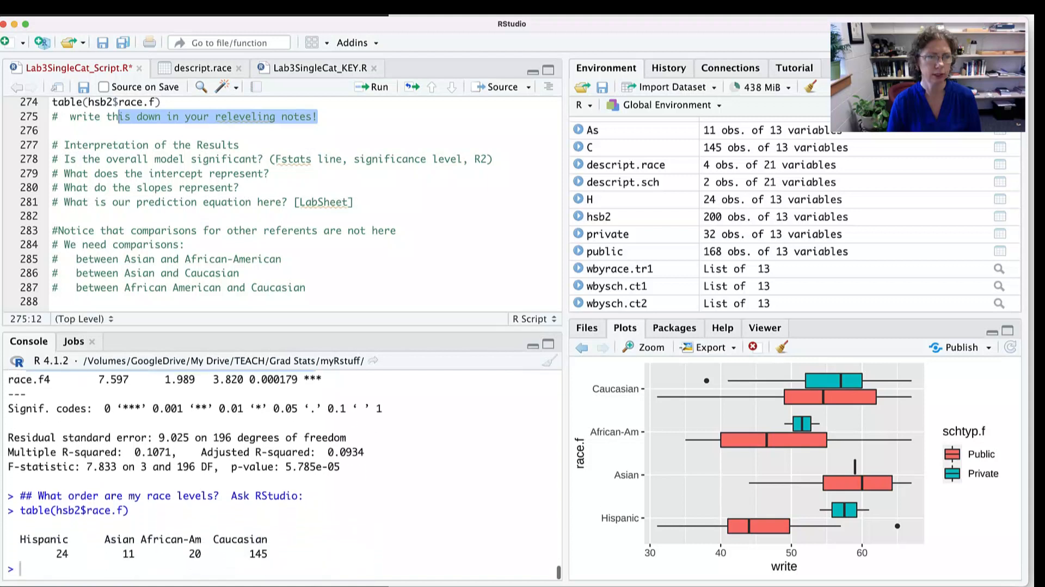
- Highlight the race.f4 coefficient row and the intercept estimate, and review the race level table again
scroll(283, 474, up, 3)
scroll(283, 473, up, 2)
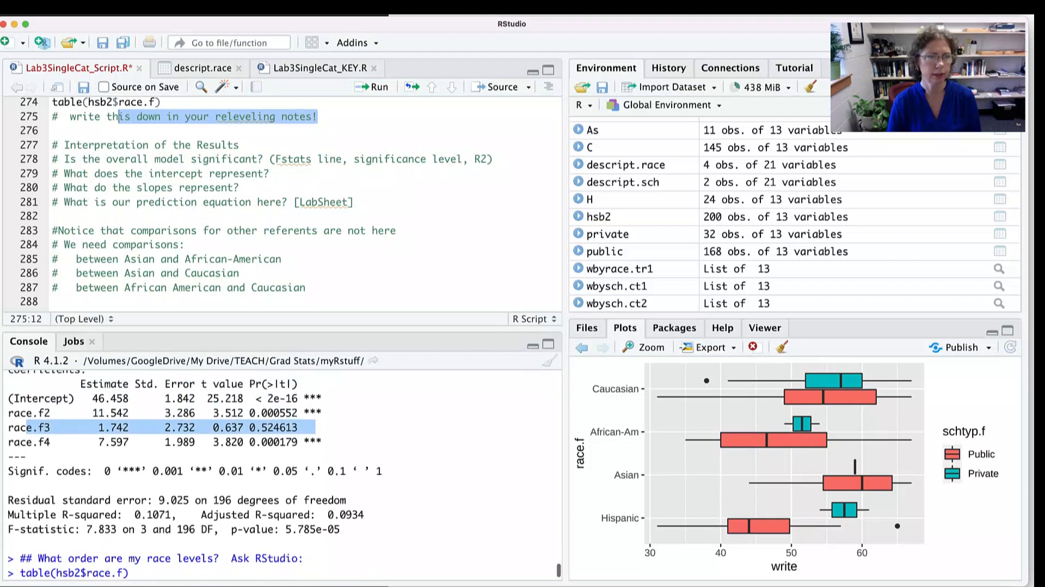
drag(321, 442, 32, 442)
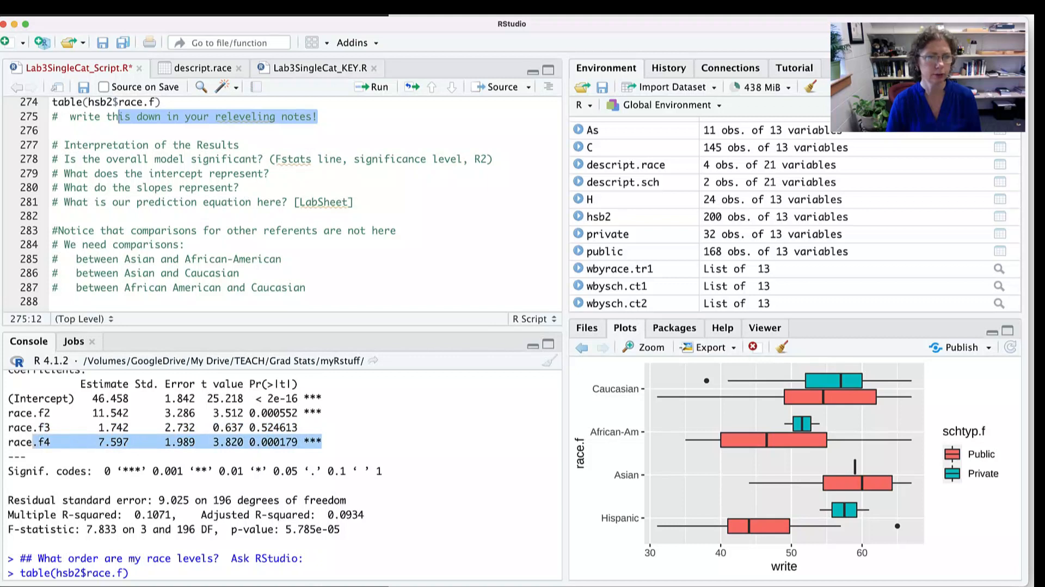
drag(135, 398, 86, 398)
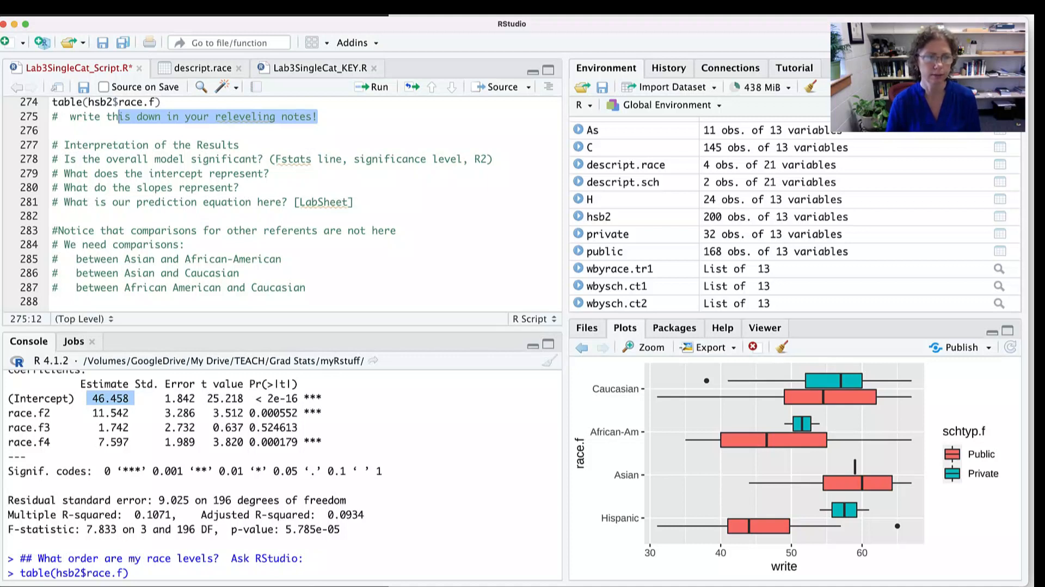
scroll(281, 475, down, 3)
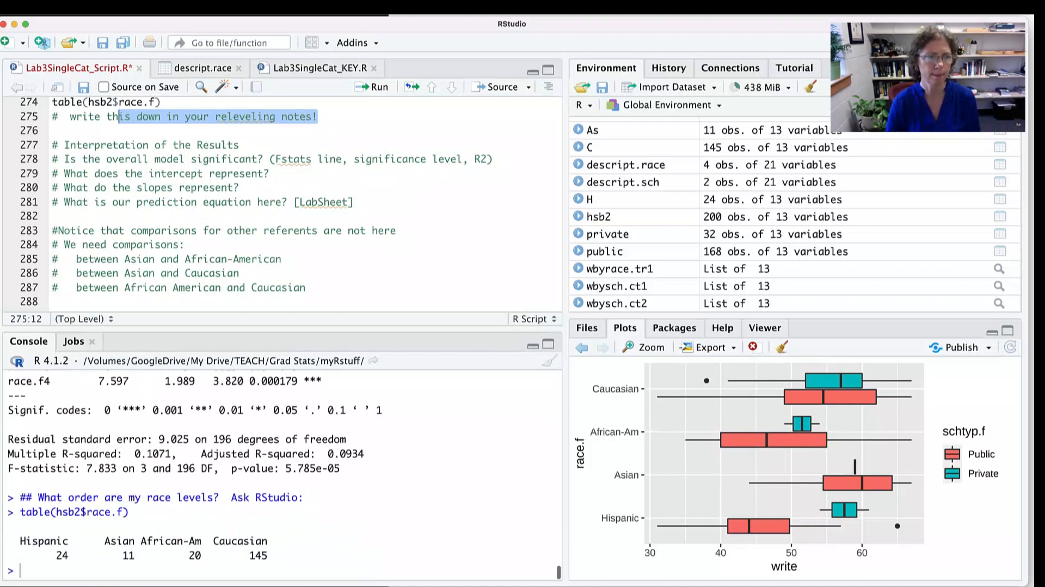
scroll(282, 474, up, 2)
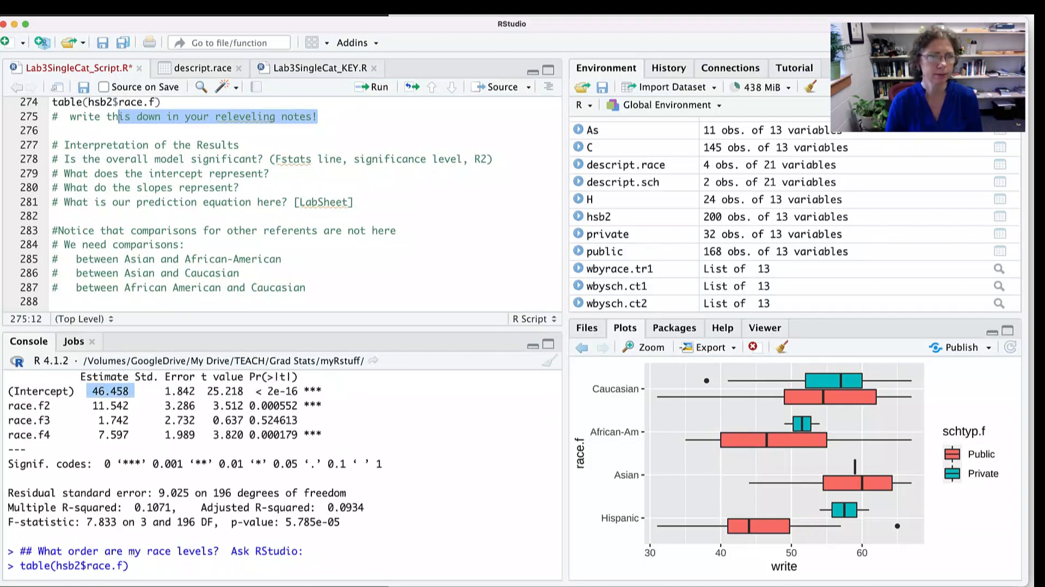
- Highlight the script comments on missing referent comparisons: Asian with African-American, Asian with Caucasian, and African American with Caucasian
scroll(281, 207, down, 5)
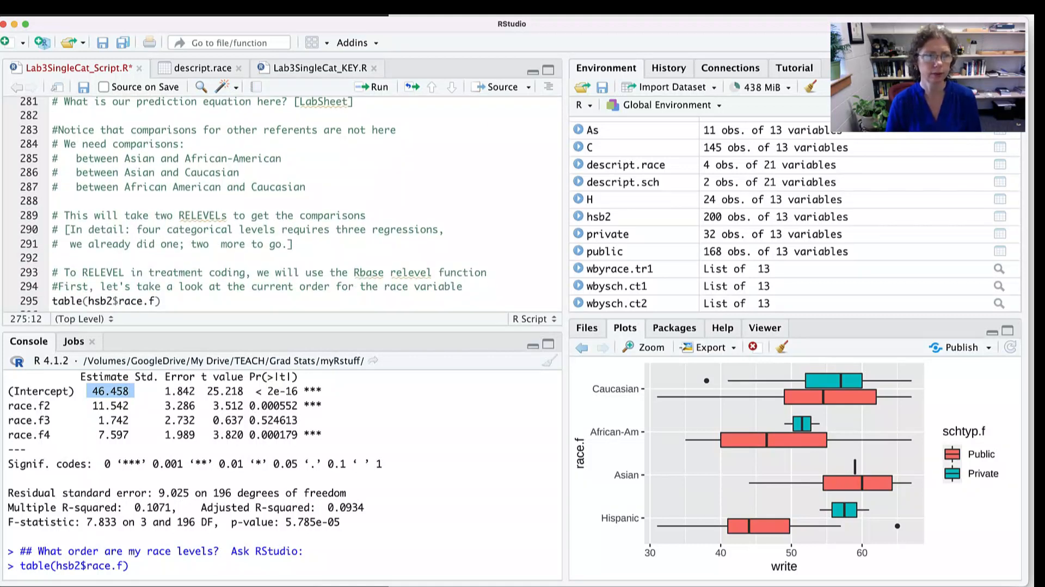
drag(131, 130, 300, 130)
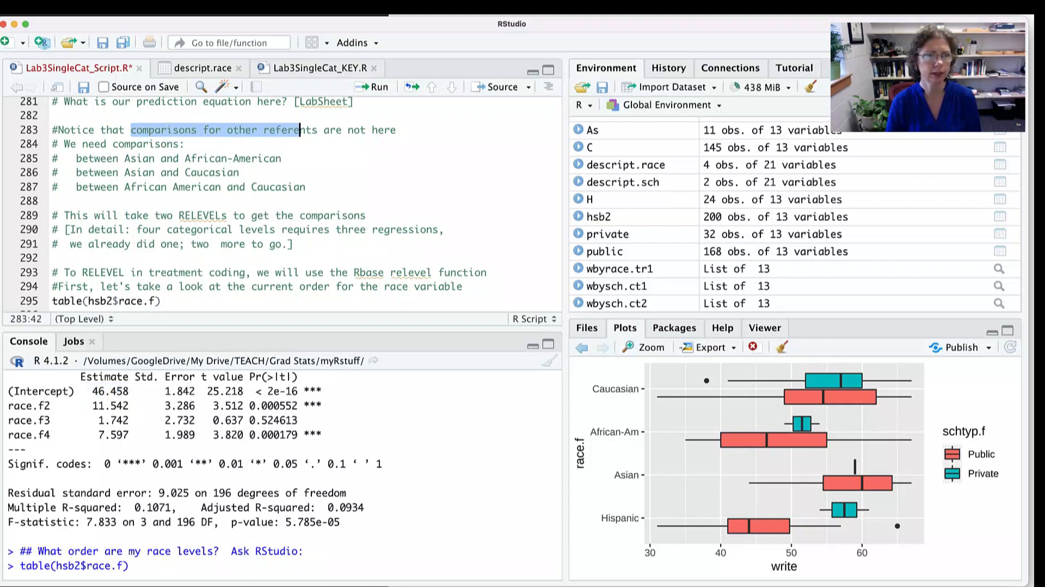
drag(118, 157, 281, 157)
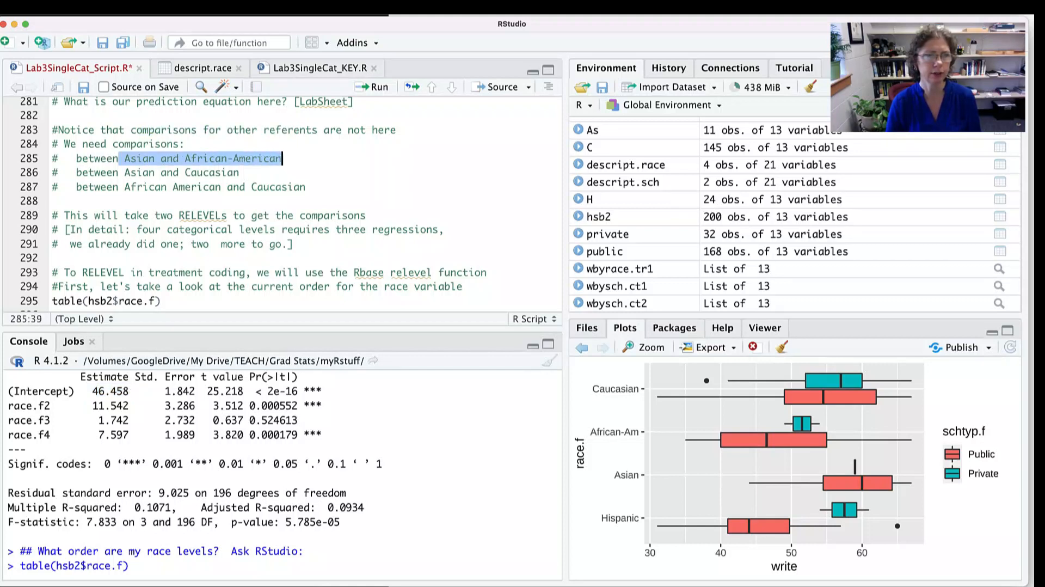
drag(124, 172, 240, 172)
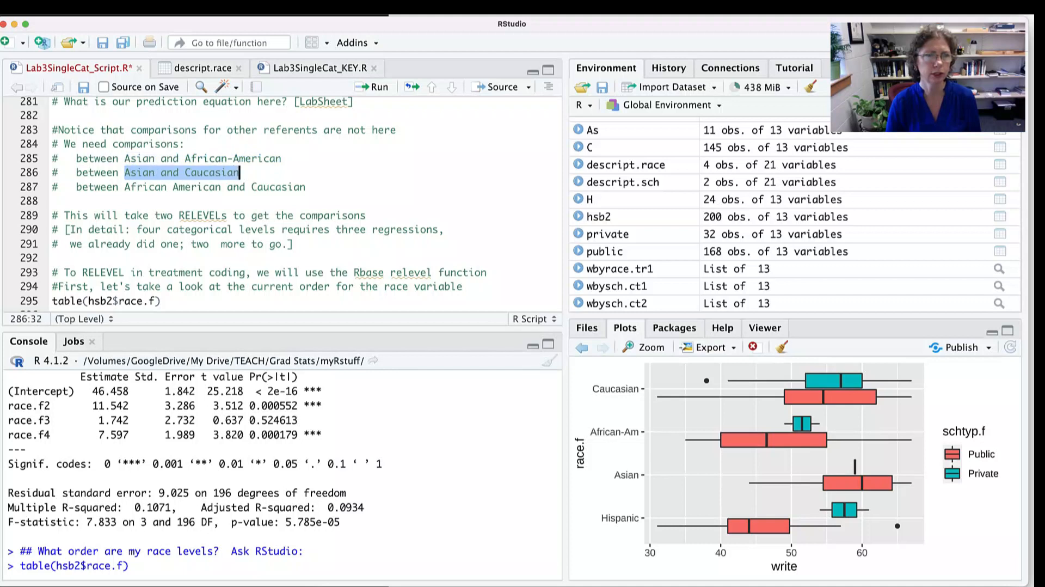
drag(118, 187, 307, 186)
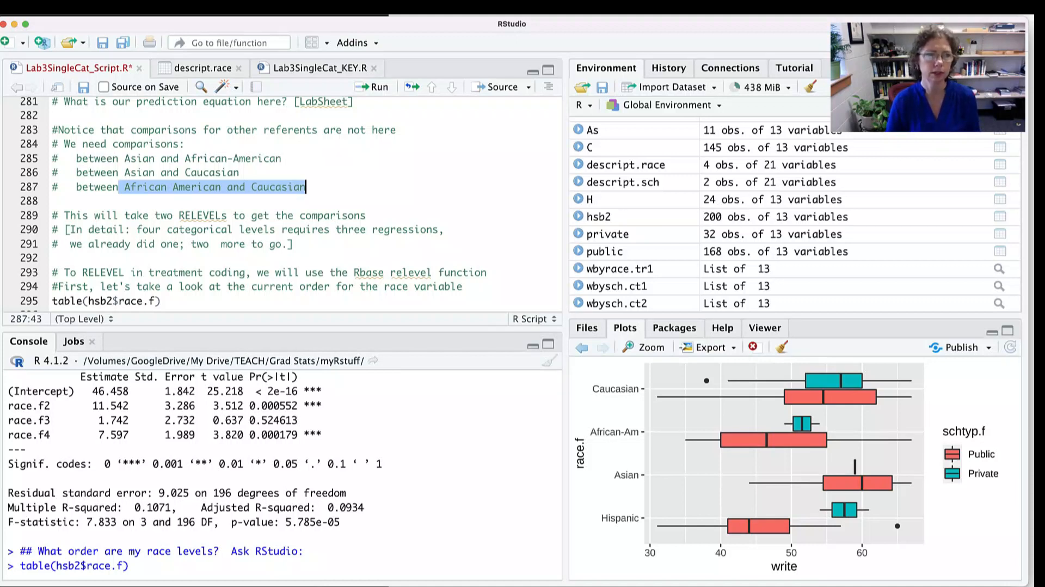
drag(151, 158, 154, 187)
- Enlarge the script editor, highlight the treatment coding comment, and run table(hsb2$race.f) on line 295 to list the current level order
scroll(305, 218, down, 3)
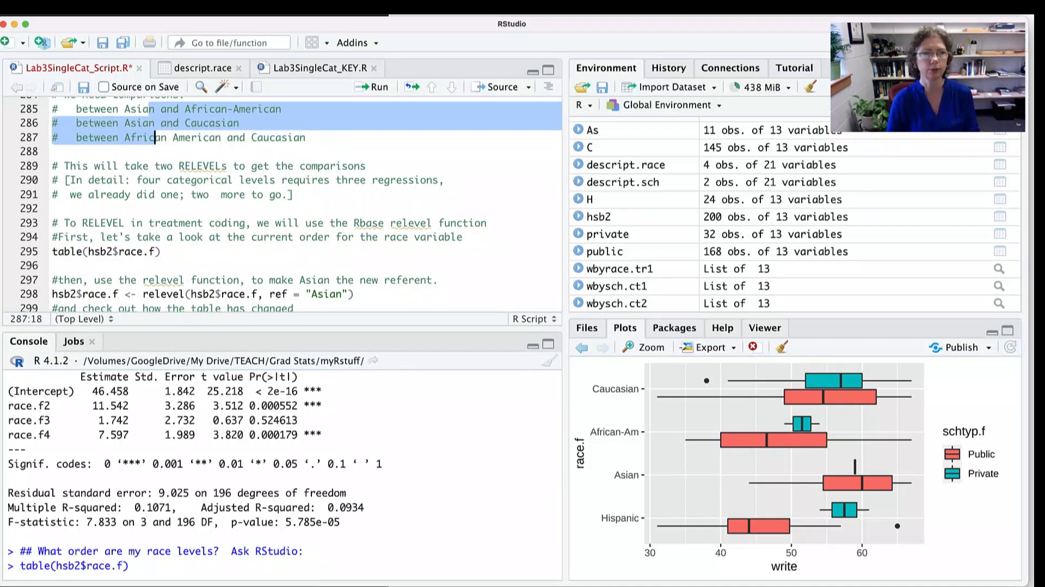
scroll(305, 204, down, 2)
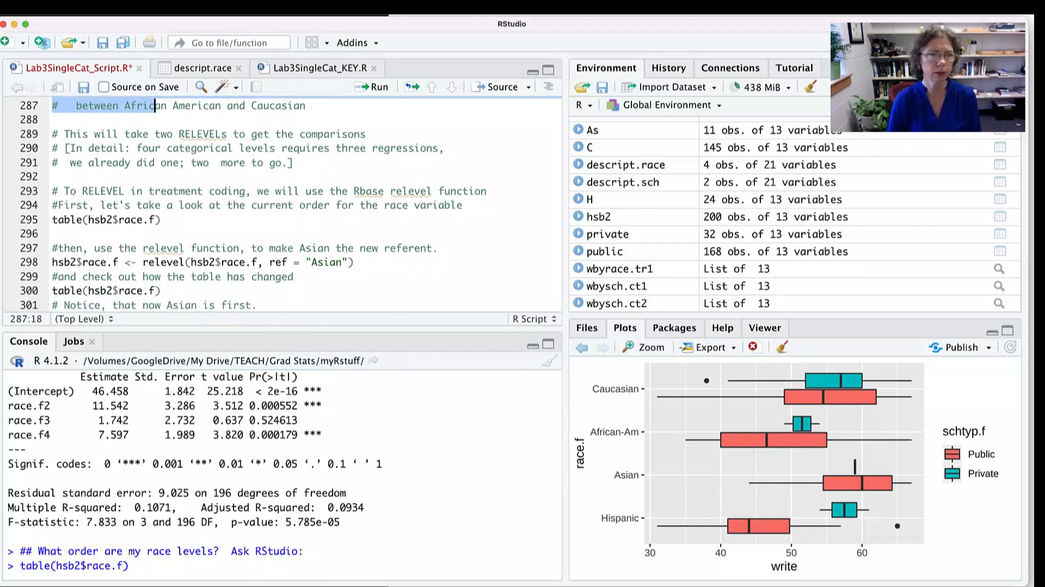
drag(283, 329, 283, 379)
drag(160, 190, 228, 190)
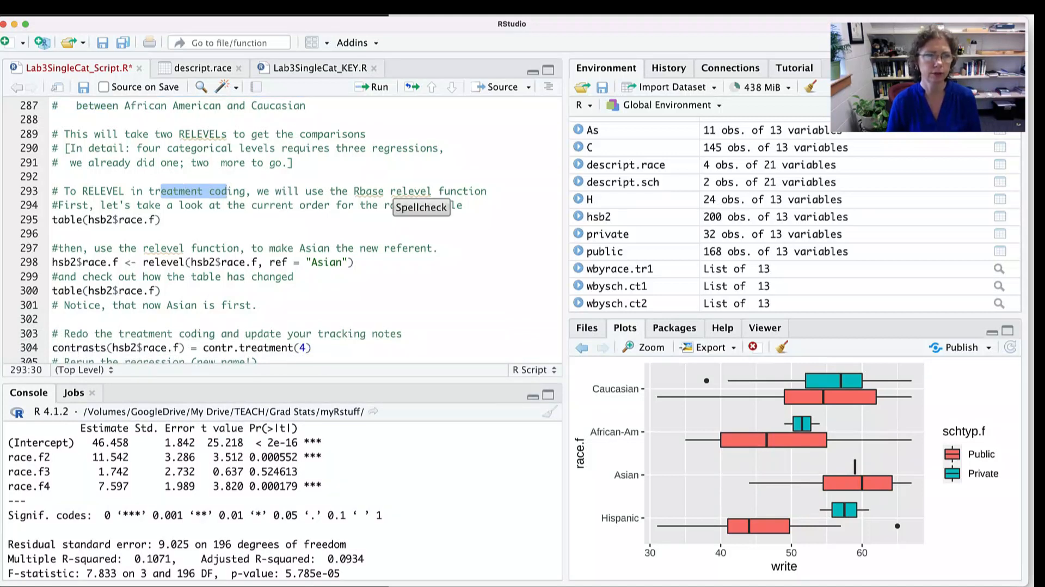
click(162, 220)
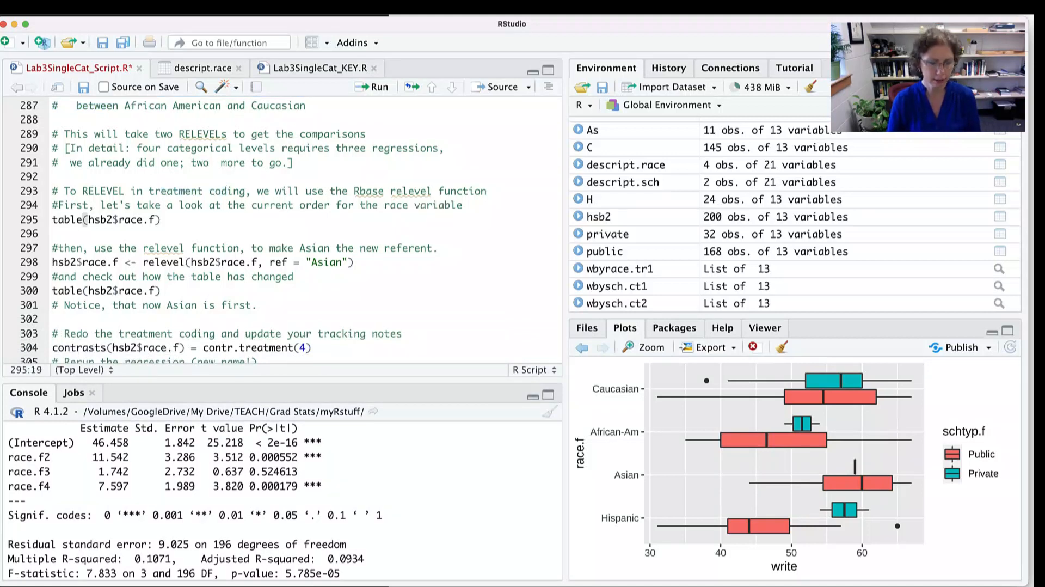
key(super+Return)
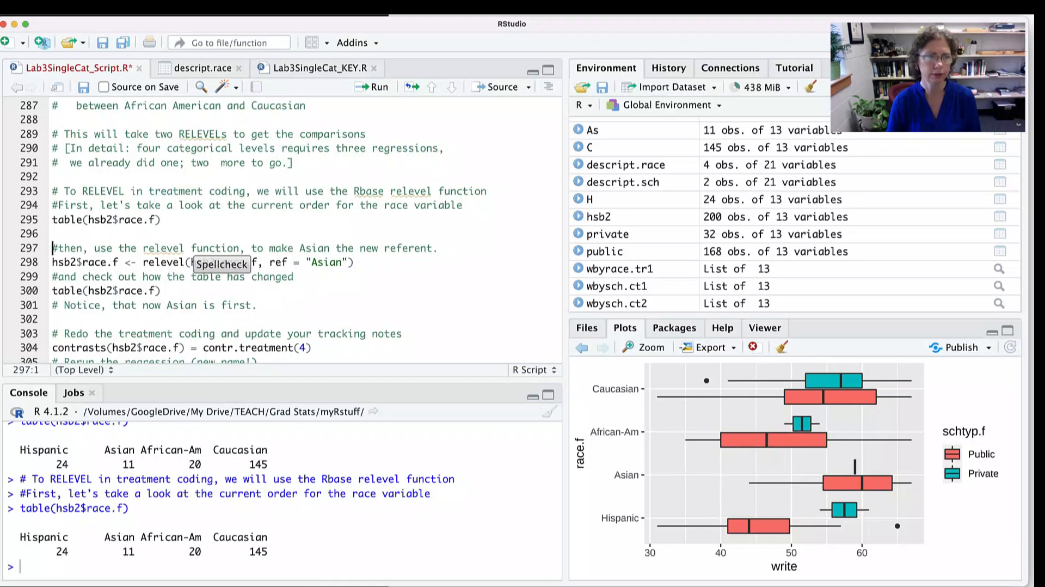
- Highlight the comment about making Asian the new referent and the variable, relevel function and arguments of line 298
scroll(218, 256, down, 3)
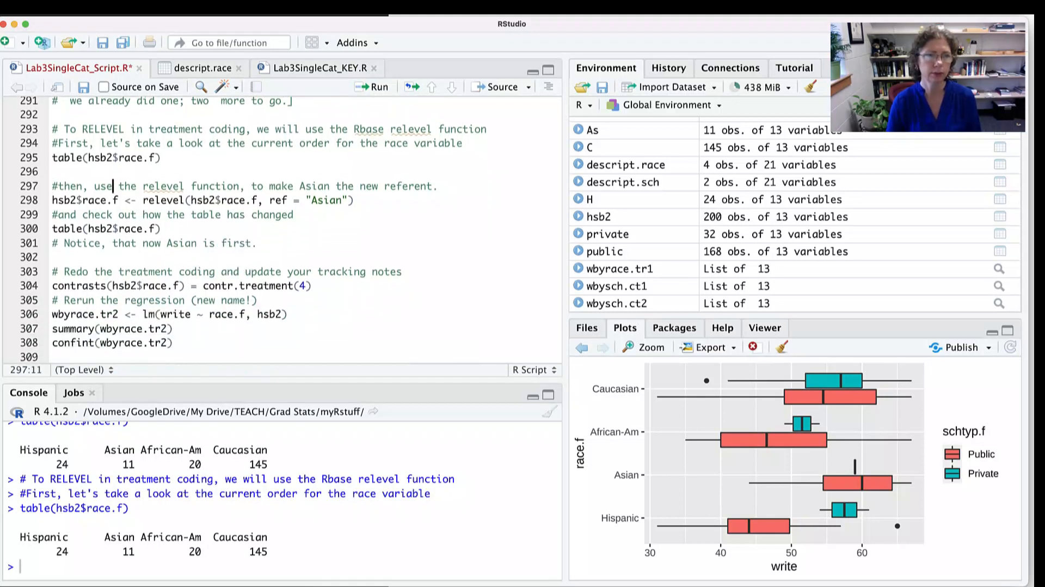
drag(112, 186, 359, 186)
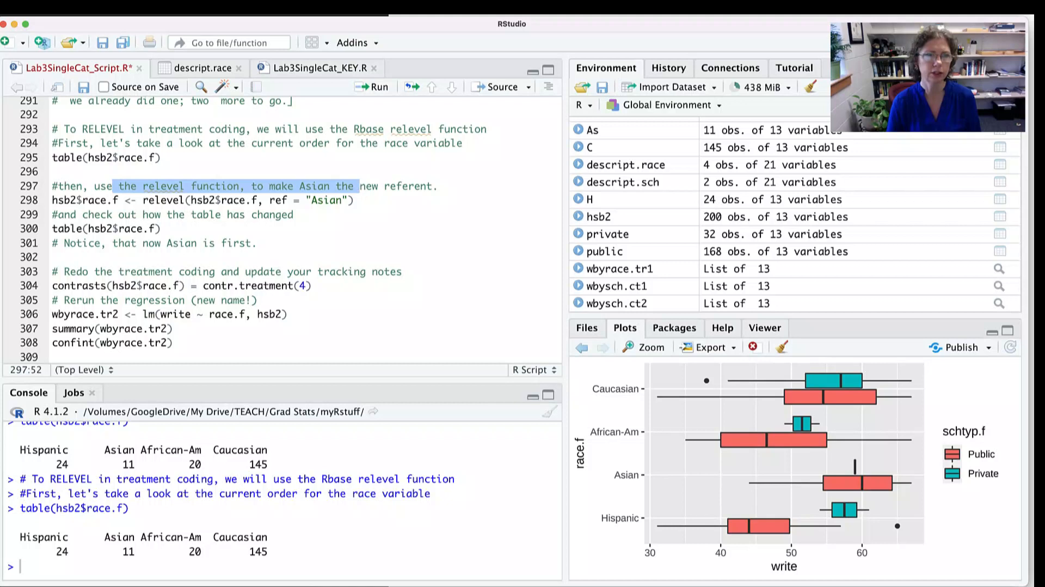
drag(52, 200, 119, 199)
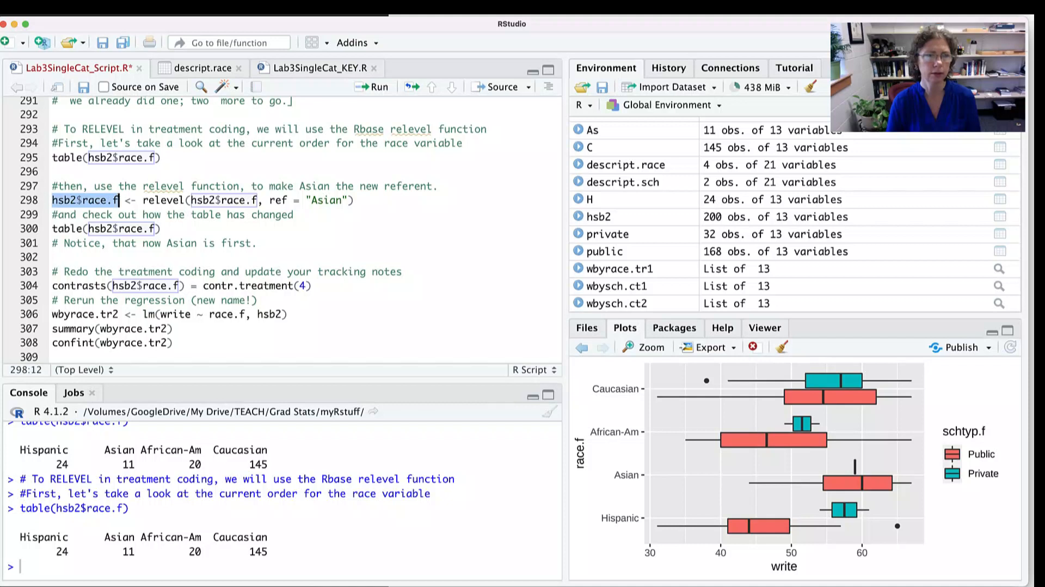
drag(142, 200, 119, 199)
double_click(162, 200)
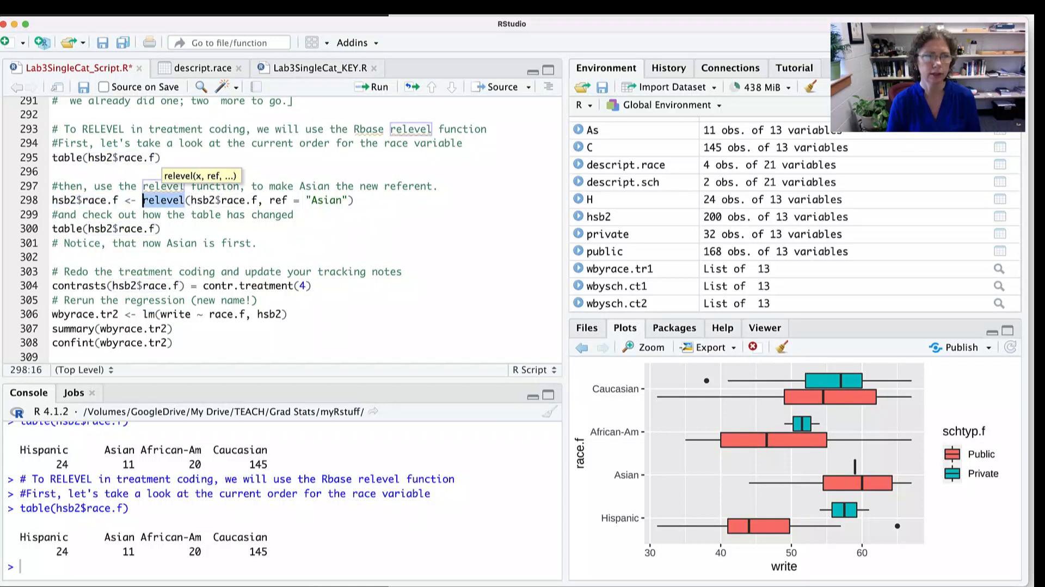
drag(185, 200, 354, 200)
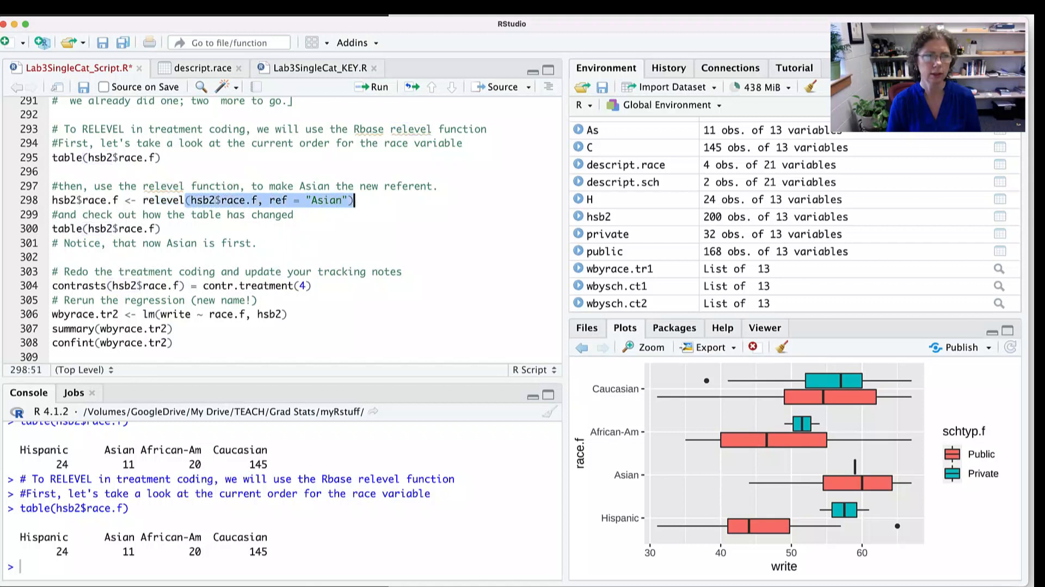
- Run the relevel command that makes Asian the referent of hsb2$race.f, and rerun the race frequency table
click(354, 200)
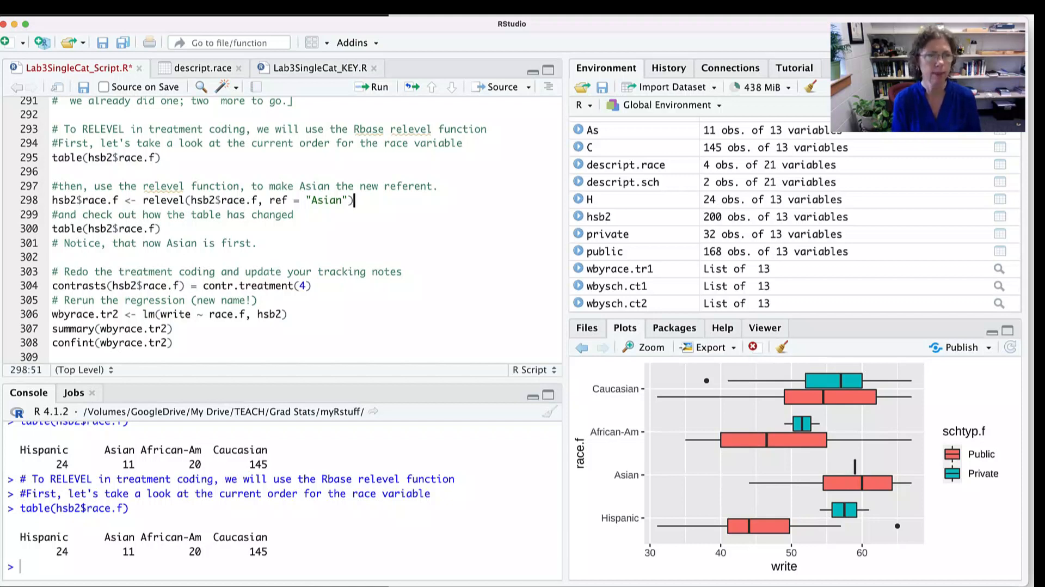
key(super+Return)
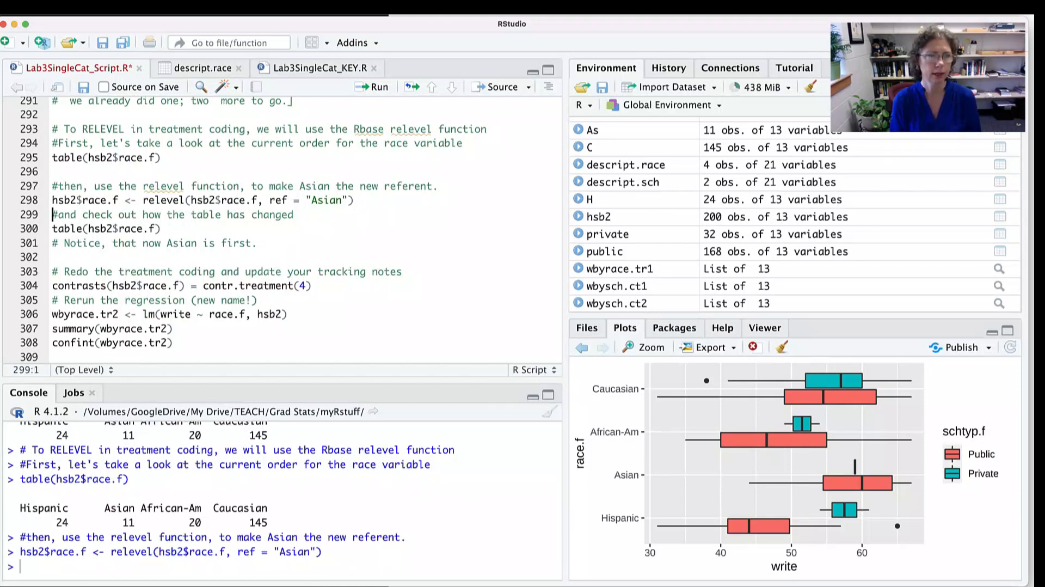
click(53, 229)
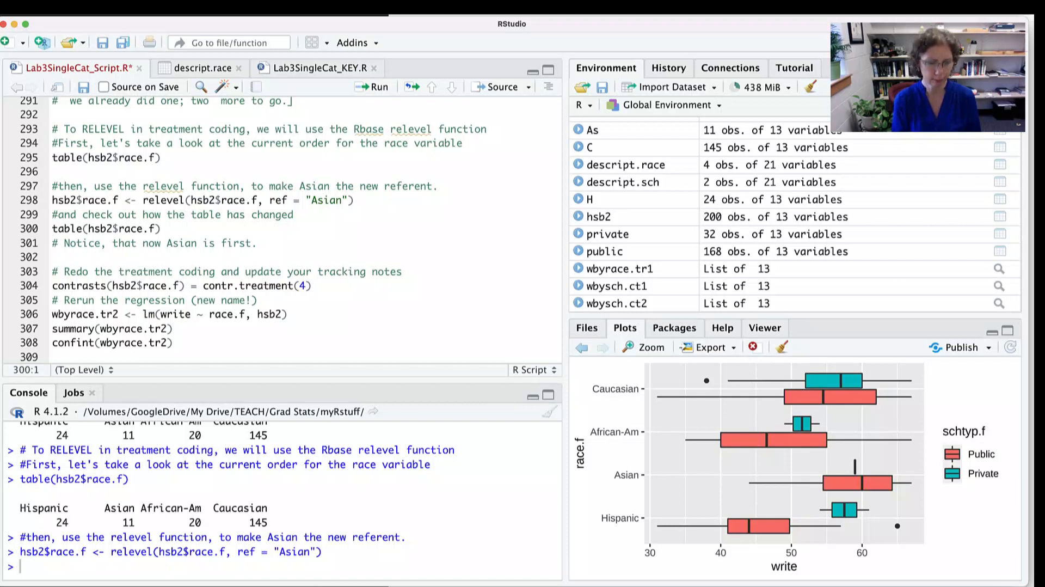
key(super+Return)
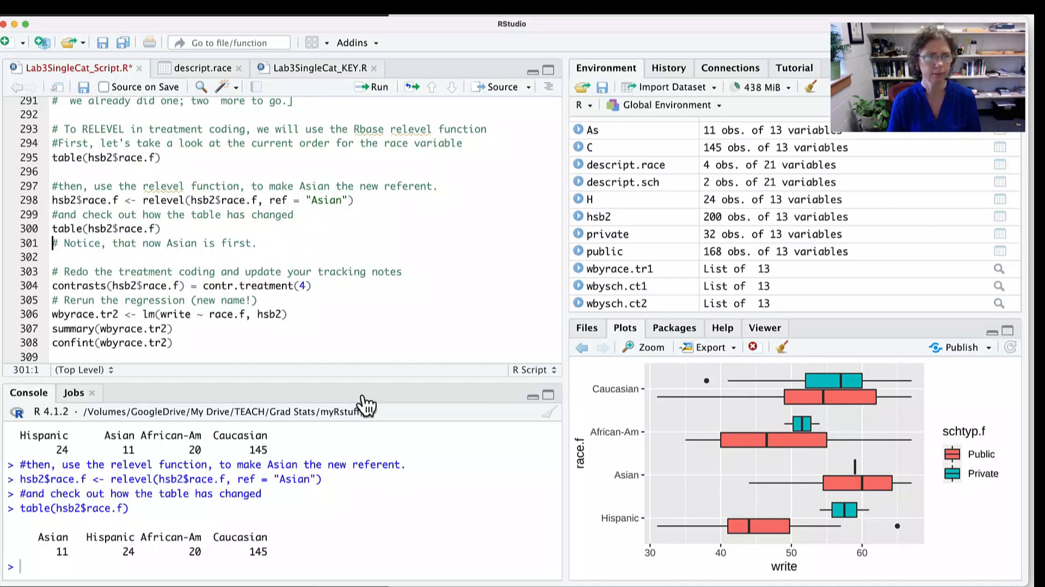
- Reapply treatment coding to the releveled race factor by running the contr.treatment(4) line
scroll(282, 228, down, 4)
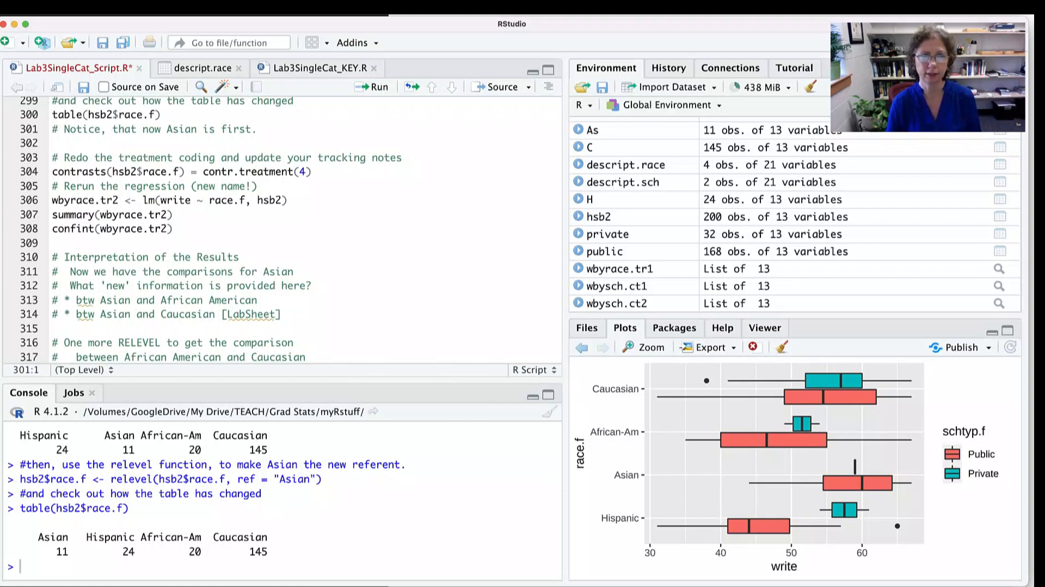
click(312, 171)
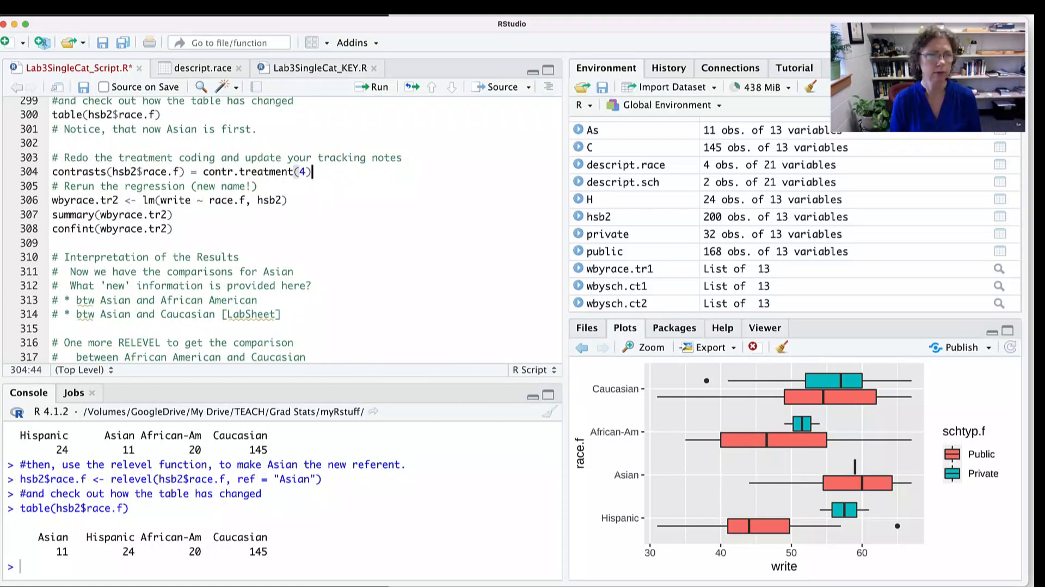
key(ctrl+Return)
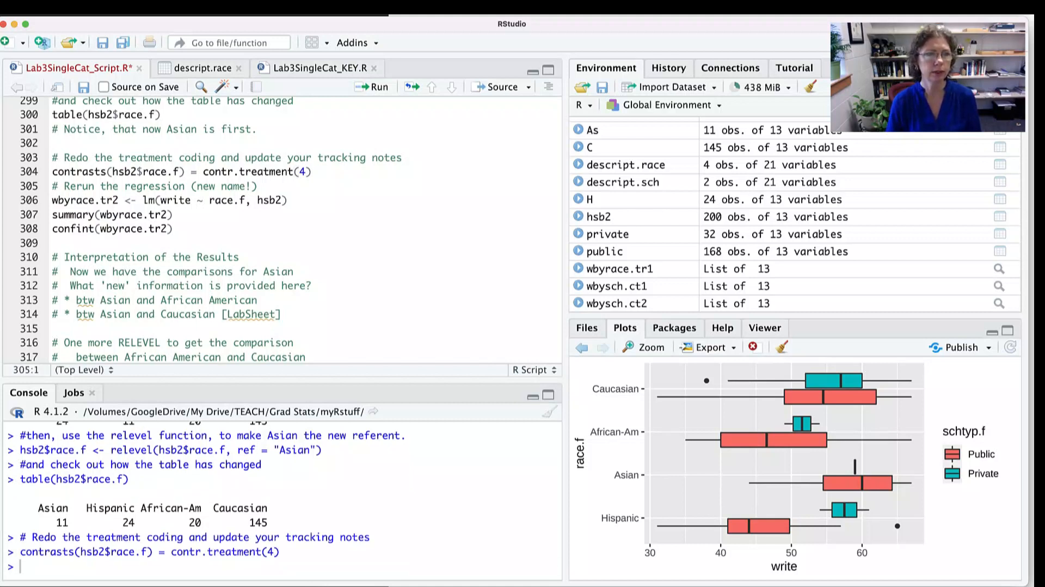
- Highlight the new-name comment and model name, fit wbyrace.tr2 as write on race.f, and run its summary
drag(118, 186, 167, 185)
click(237, 186)
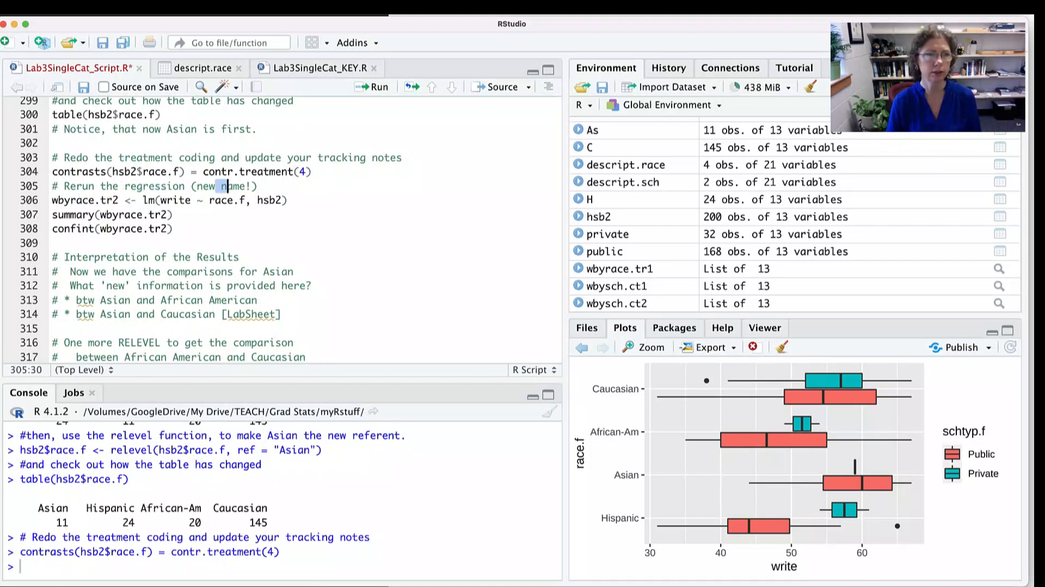
click(53, 200)
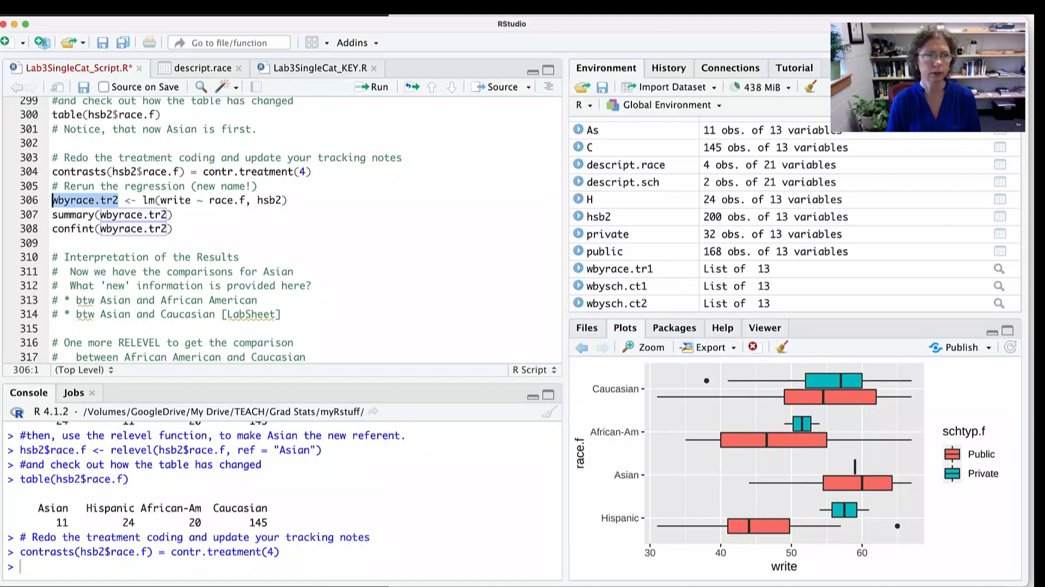
click(288, 200)
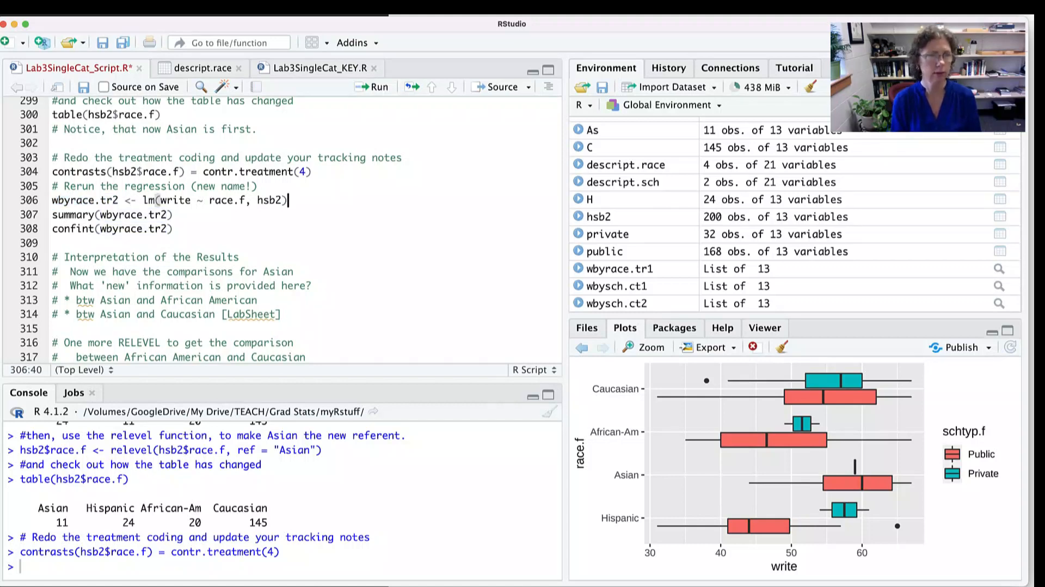
key(super+Return)
key(super+Return)
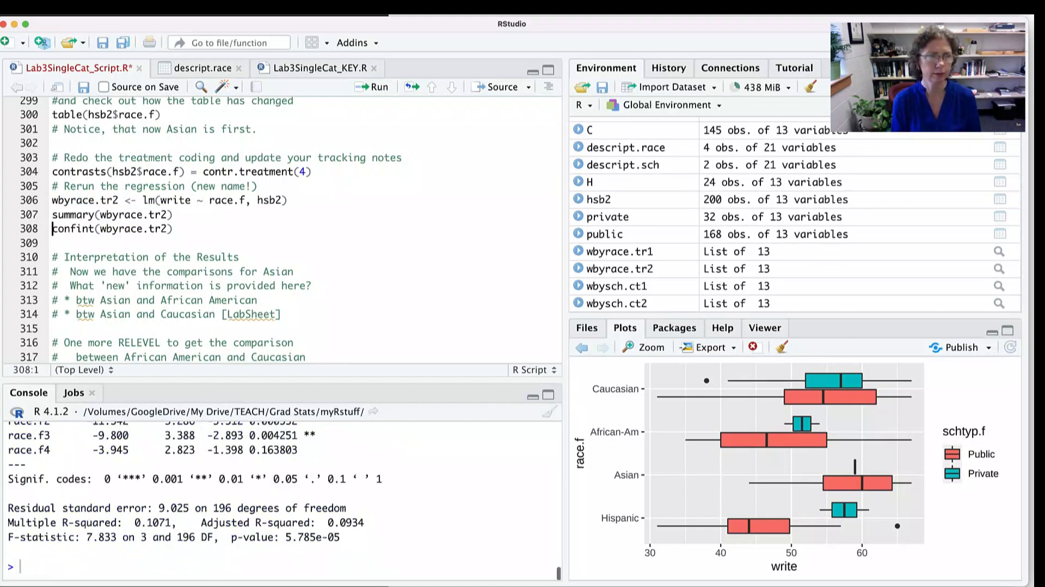
- Enlarge the console area to show the coefficients table, and highlight the script comments on the Asian–African American and Asian–Caucasian comparisons
drag(282, 380, 283, 314)
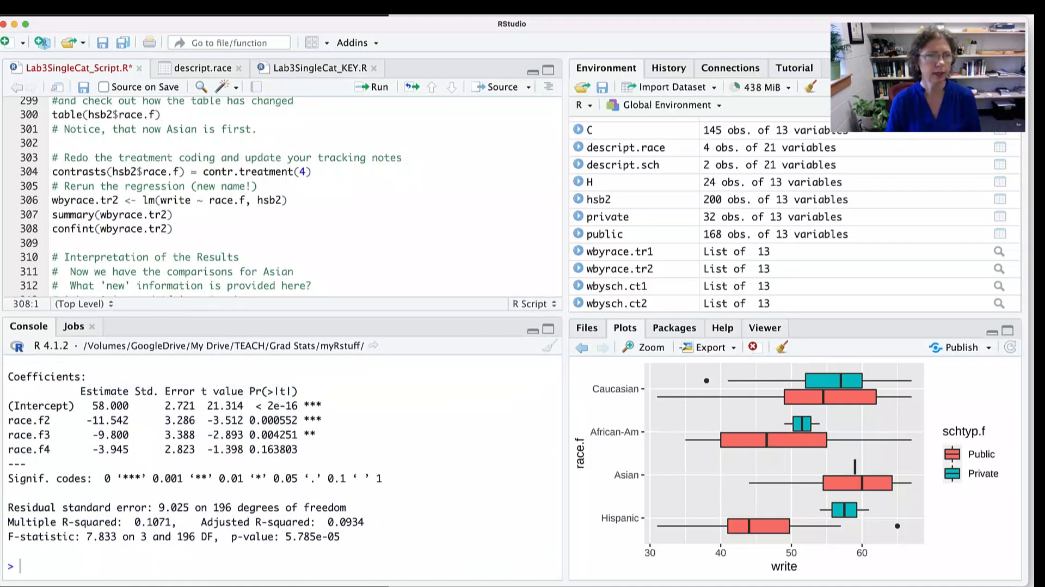
scroll(280, 195, down, 5)
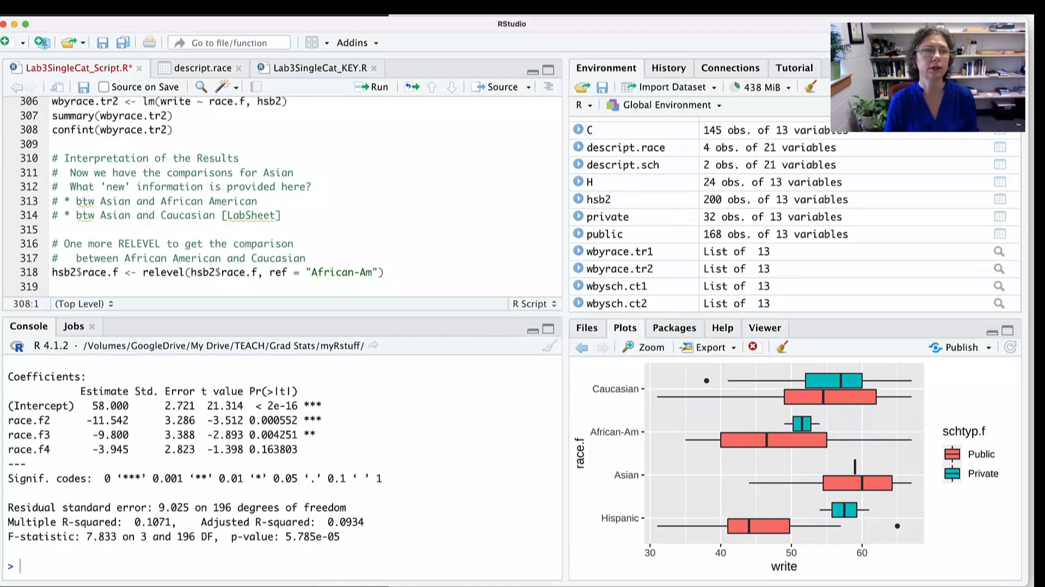
drag(101, 201, 240, 201)
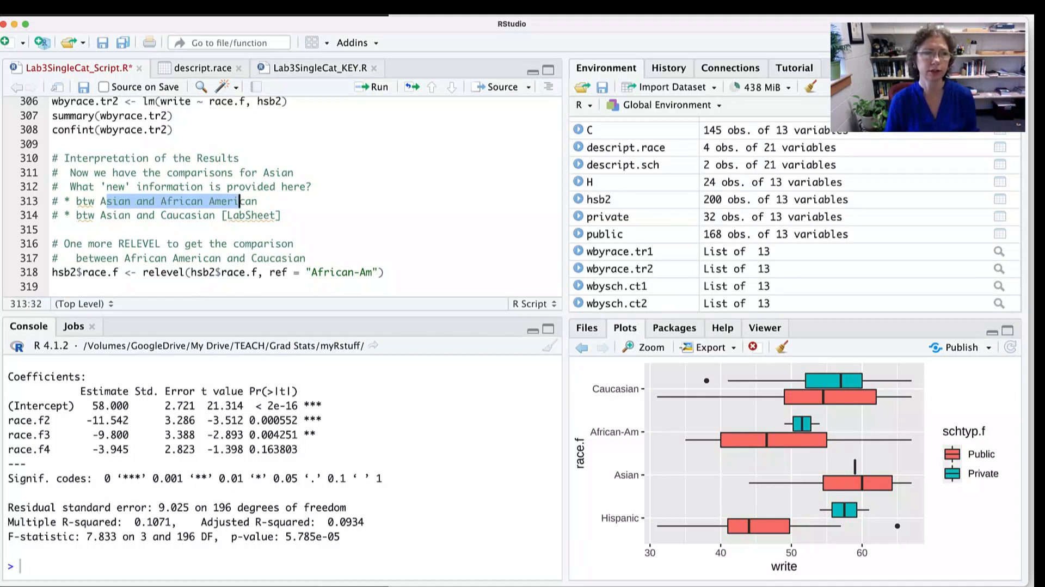
drag(100, 215, 239, 215)
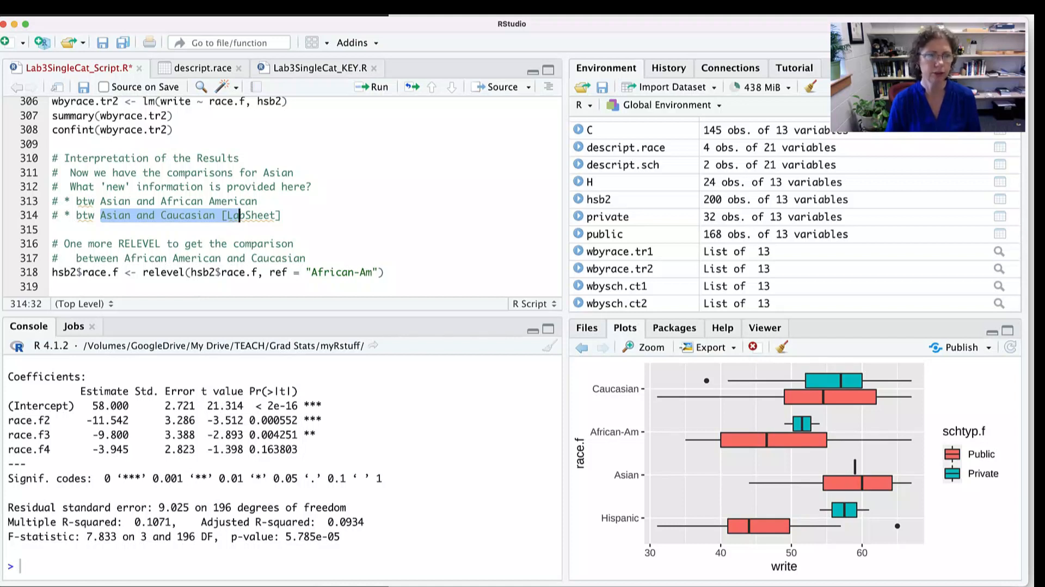
- Highlight the intercept and the race.f2, race.f3 and race.f4 estimates in the wbyrace.tr2 summary, ending back on the intercept
drag(140, 405, 80, 405)
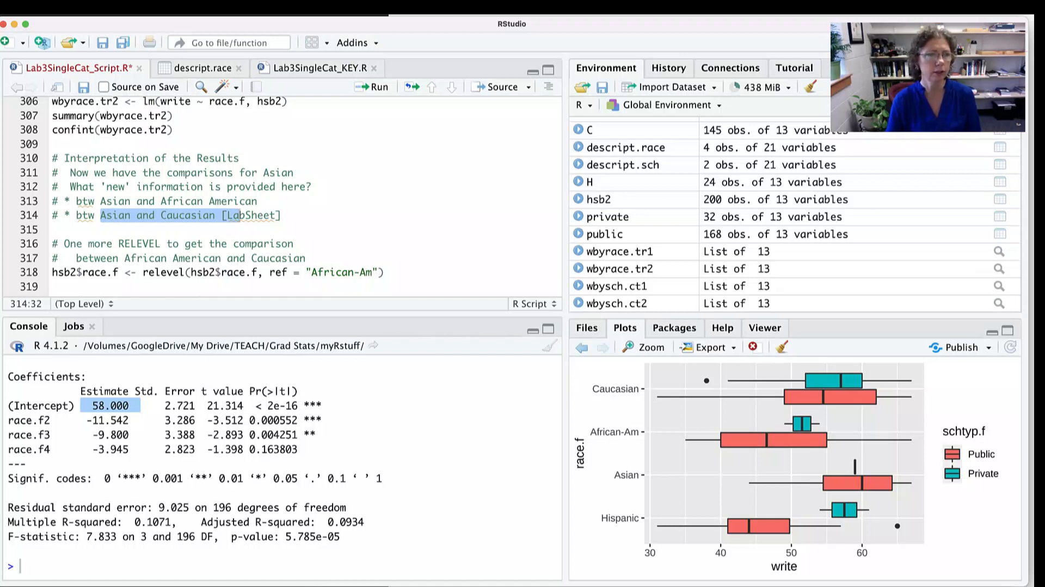
drag(140, 420, 80, 420)
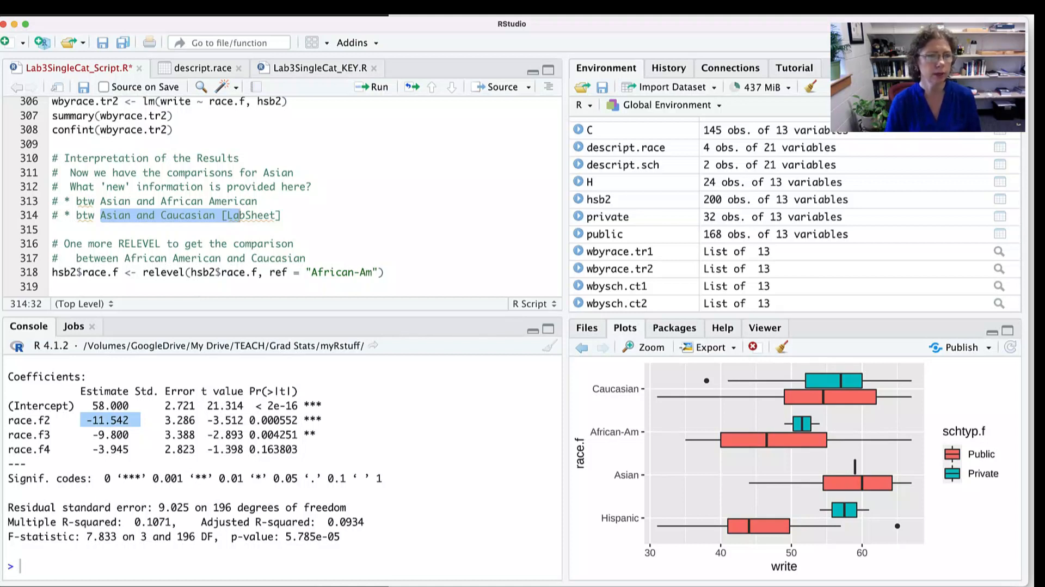
drag(87, 434, 134, 435)
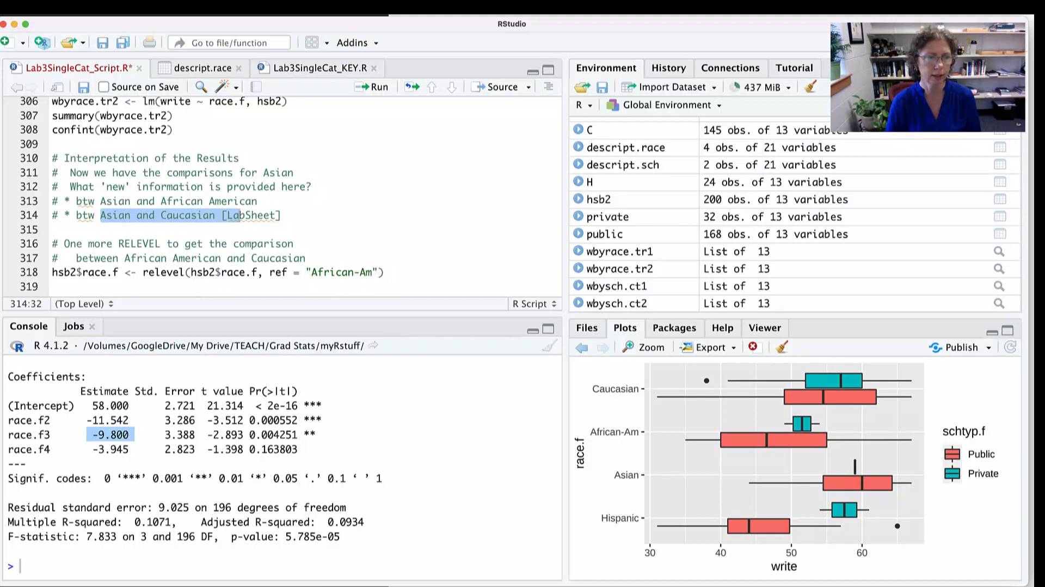
drag(129, 405, 87, 406)
drag(135, 449, 80, 449)
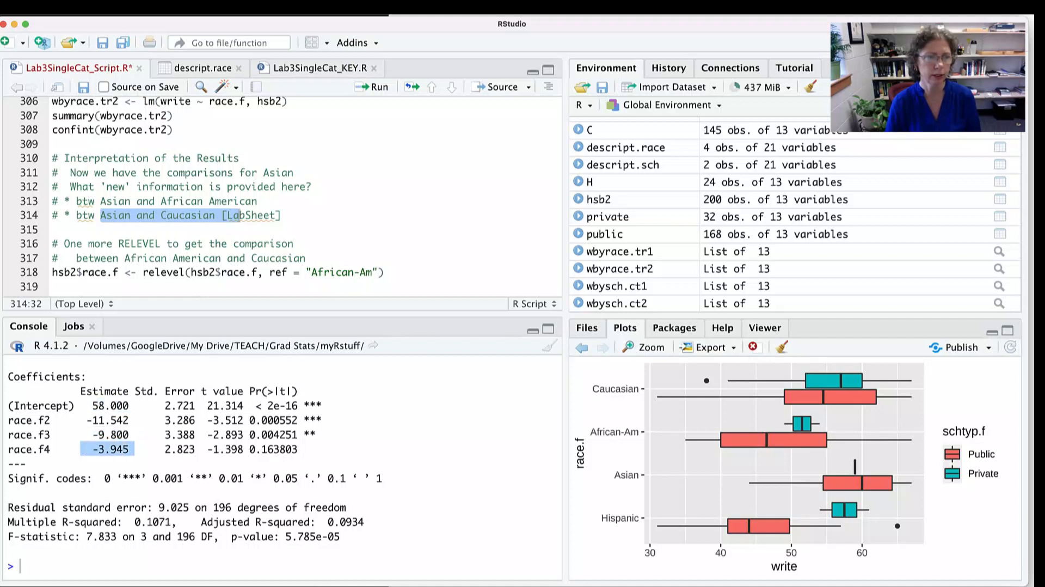
drag(134, 406, 87, 406)
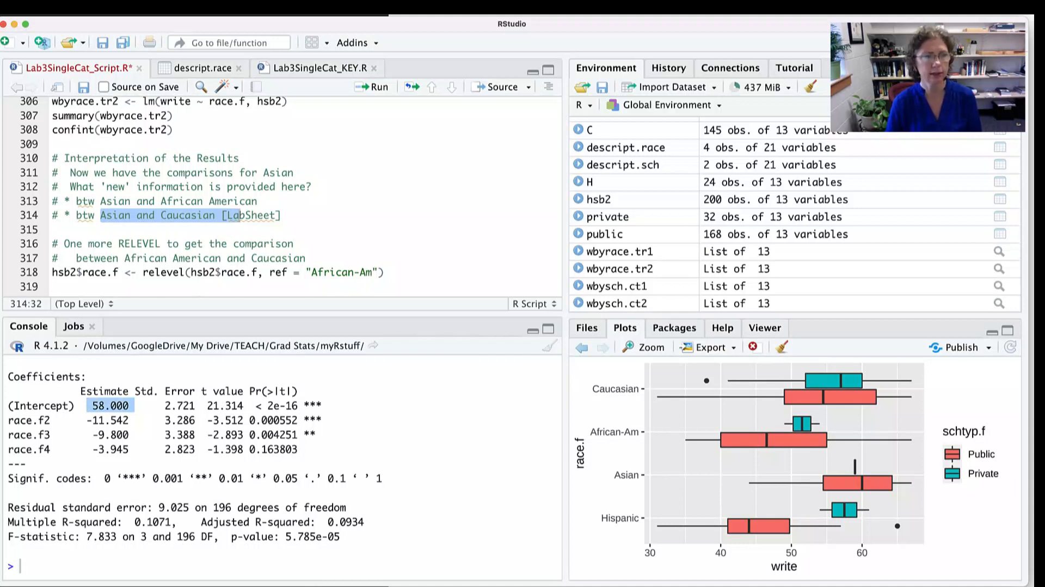
- Switch to the LabSheet in Word and highlight the Asian-referent heading, its three equation coefficients, and the word Asian
key(super+Tab)
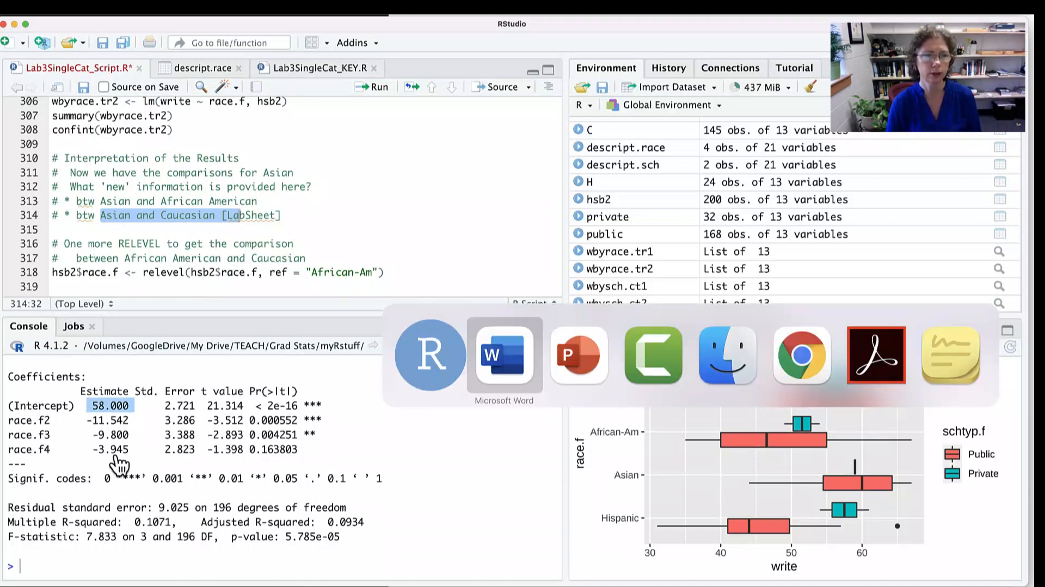
scroll(674, 338, down, 3)
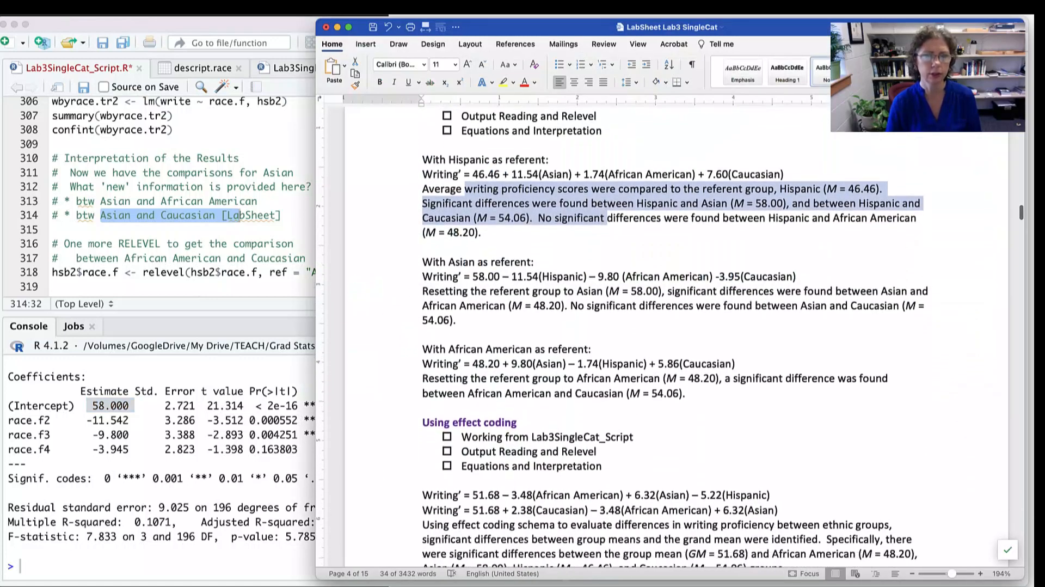
drag(422, 260, 540, 261)
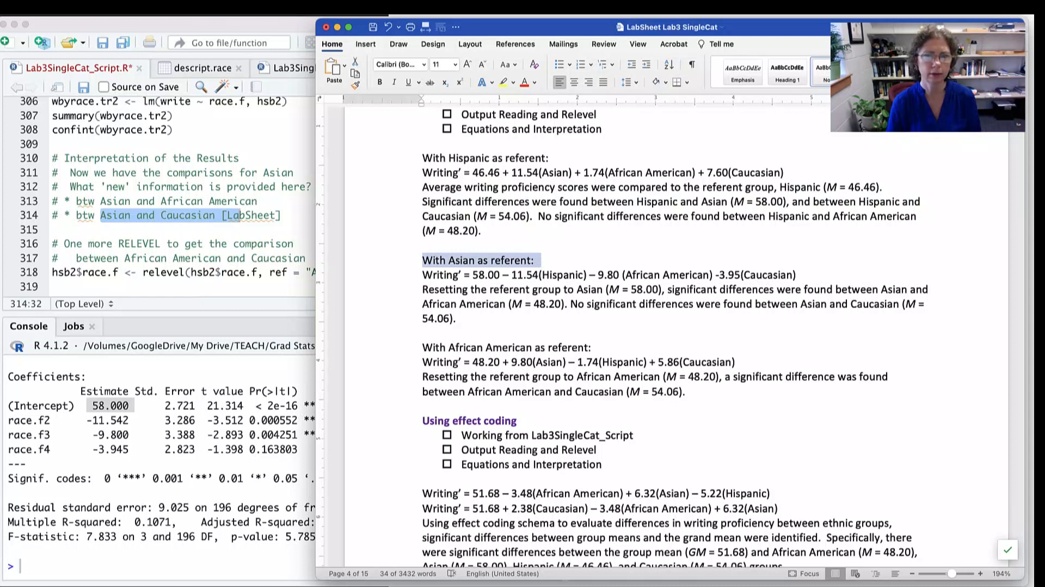
mouse_move(511, 275)
mouse_down()
mouse_move(524, 275)
mouse_move(489, 275)
mouse_move(502, 275)
mouse_up()
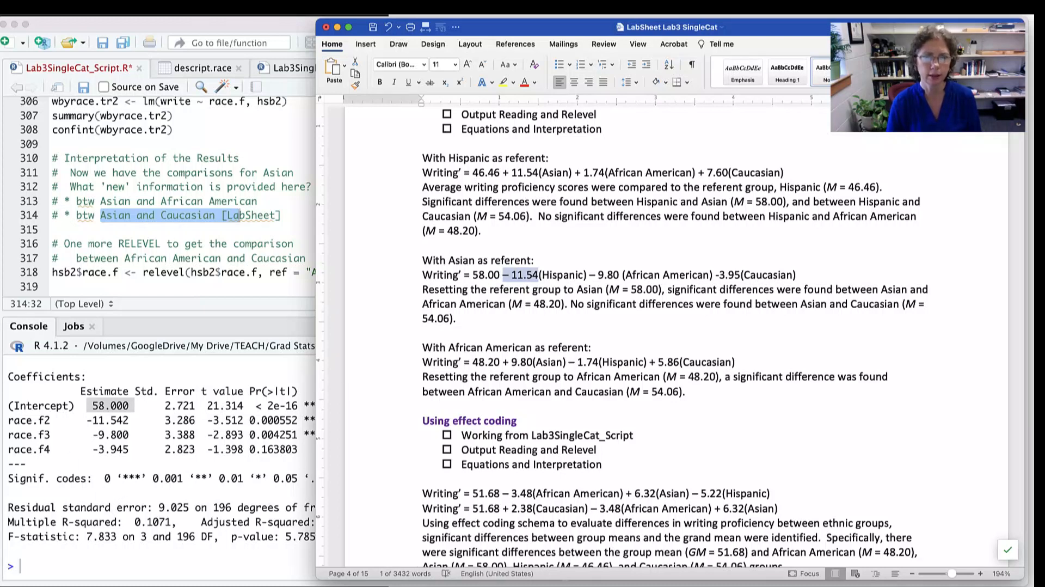
drag(590, 275, 625, 275)
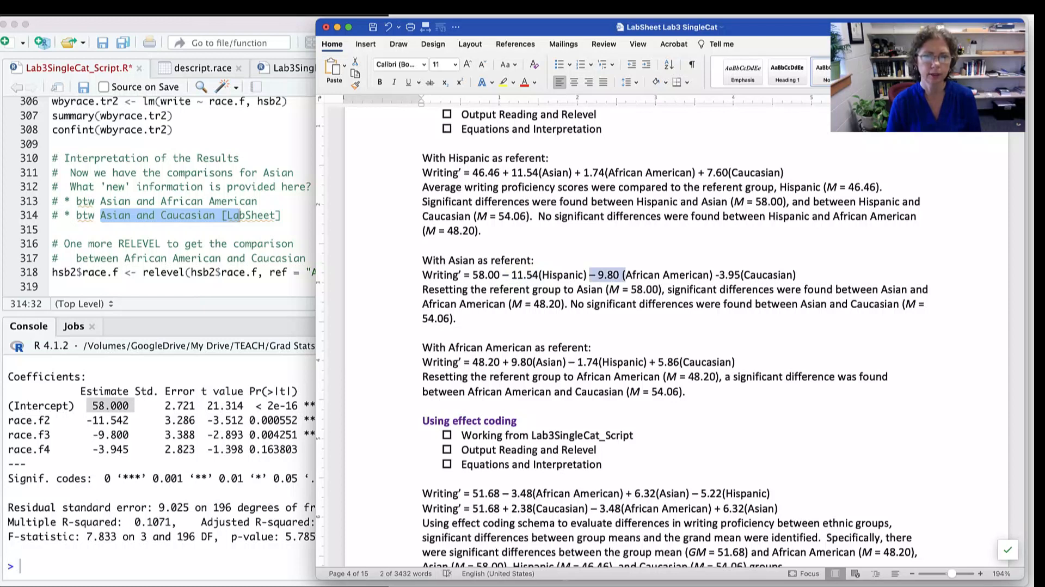
drag(743, 275, 709, 274)
double_click(463, 261)
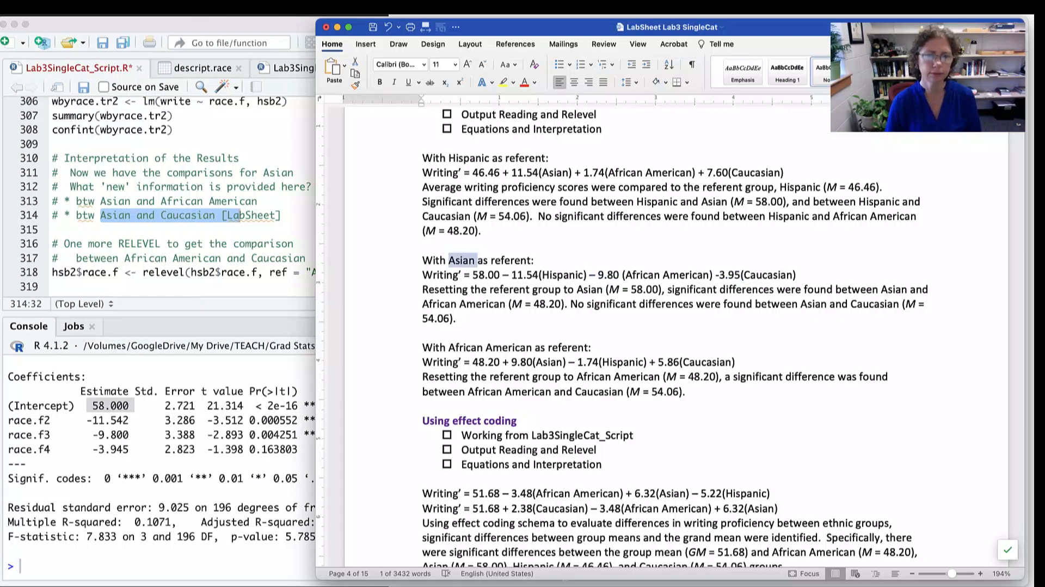
- Return to RStudio, highlight the African American and Caucasian comparison comment, and run the relevel command that makes African-Am the referent
click(258, 243)
scroll(283, 196, down, 5)
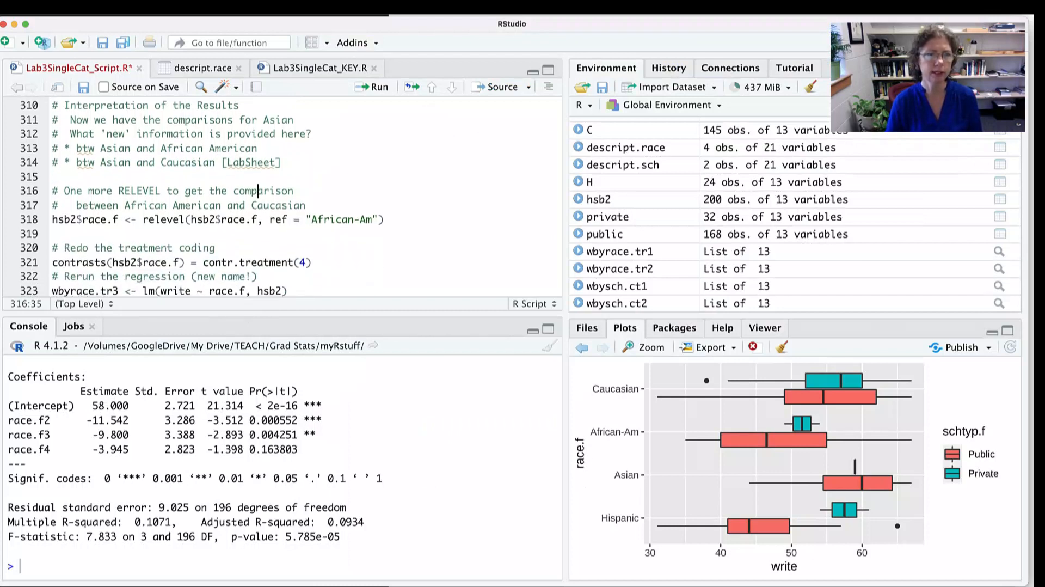
drag(130, 179, 305, 179)
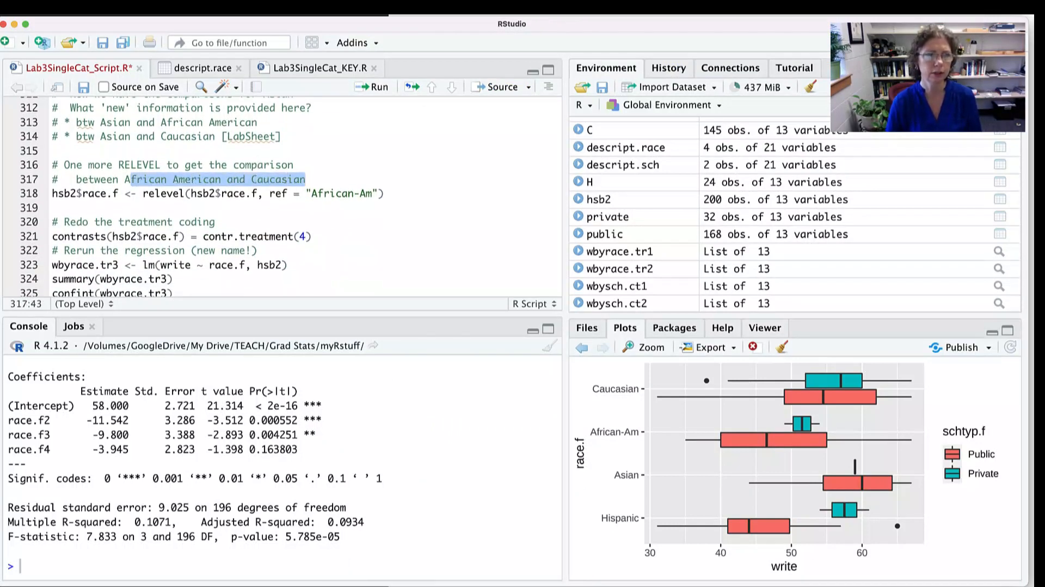
drag(58, 193, 222, 194)
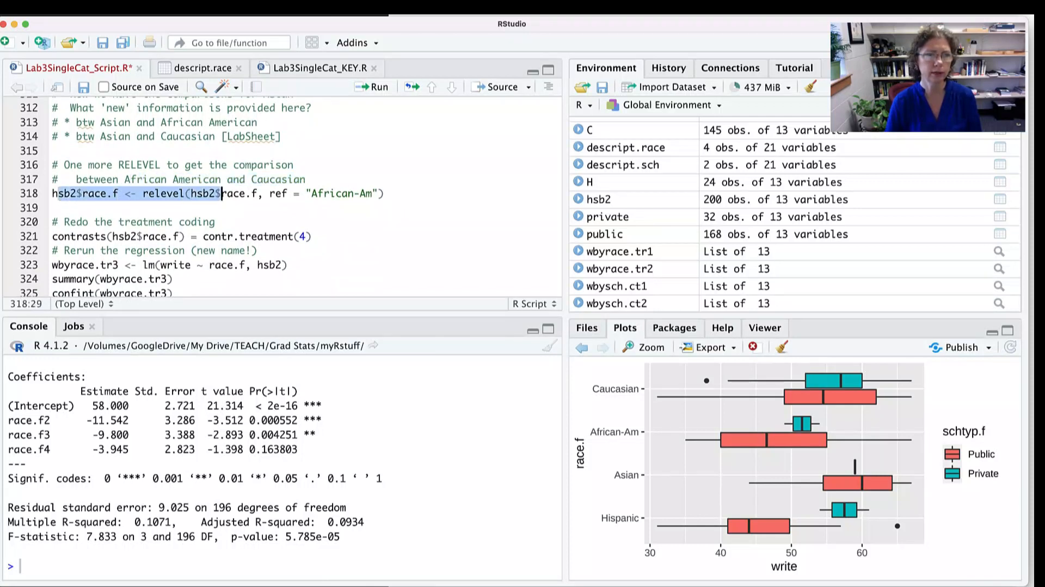
key(End)
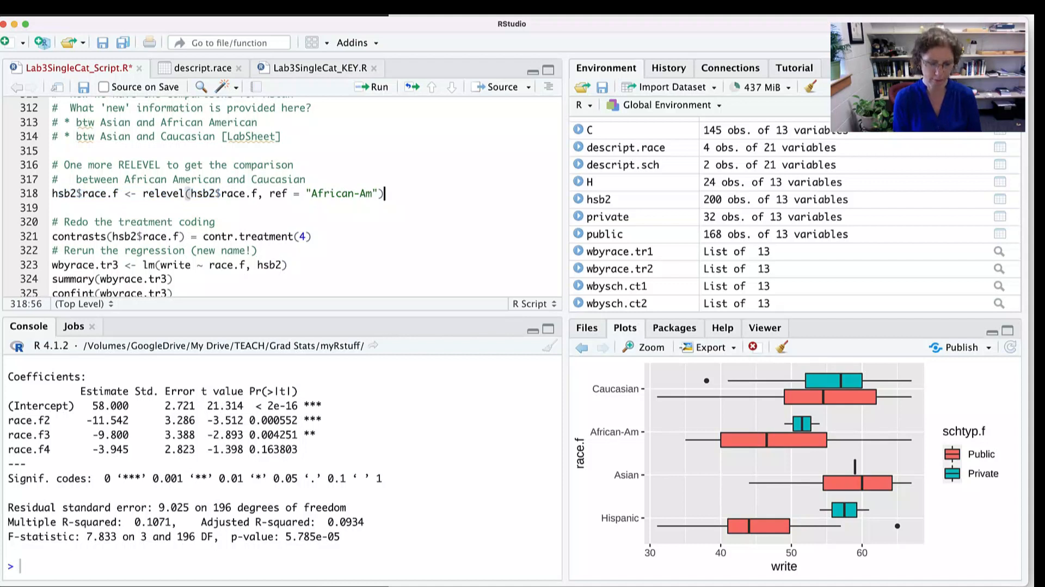
key(super+Return)
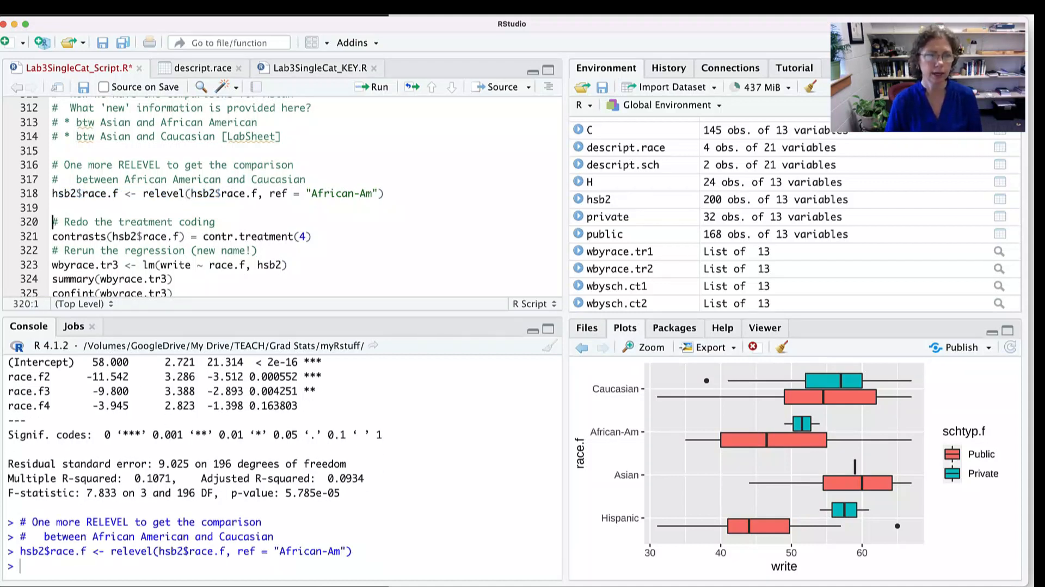
- Highlight line 321 and run it to reapply contr.treatment(4) coding to hsb2$race.f
drag(70, 237, 289, 236)
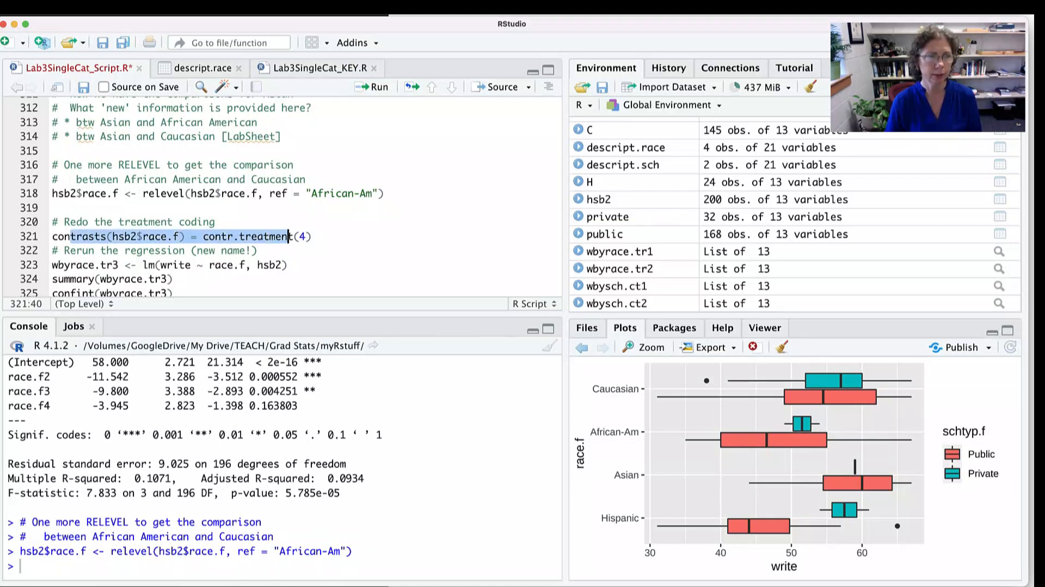
click(314, 236)
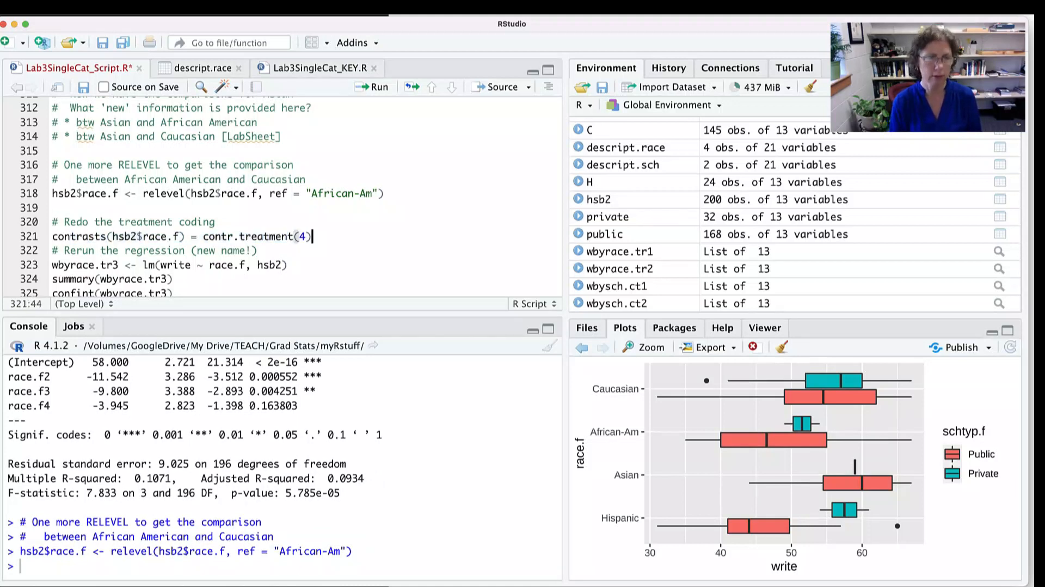
key(super+Return)
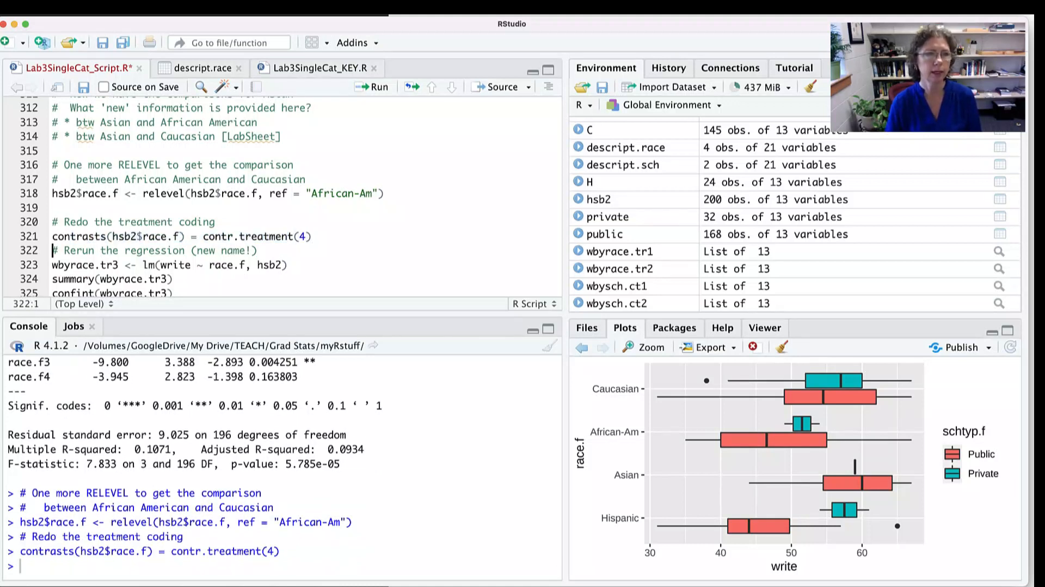
- Highlight the tr3 suffix of the new model name, fit wbyrace.tr3 as write on race.f, and run its summary
drag(119, 187, 100, 186)
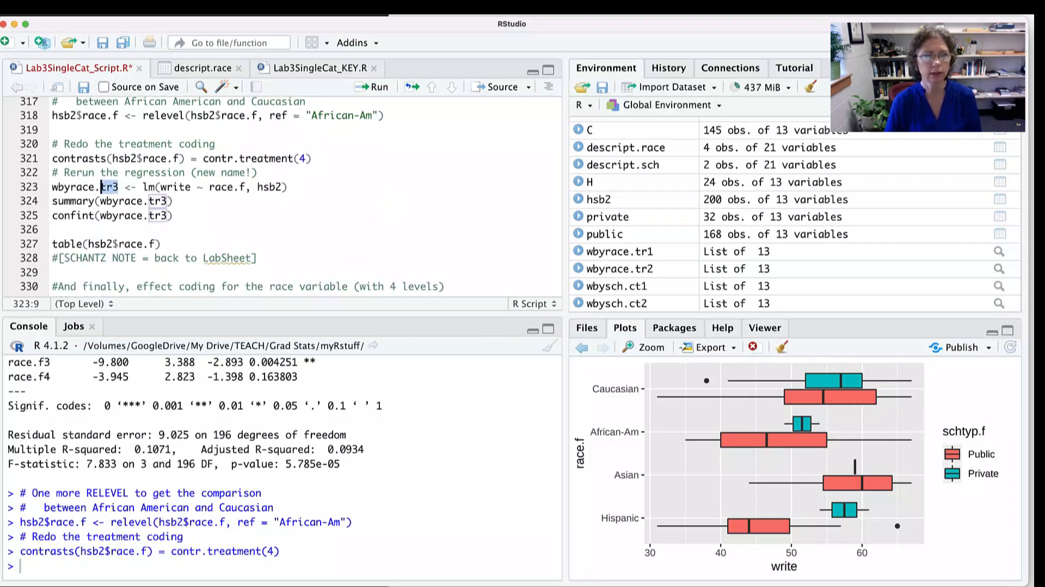
key(super+Right)
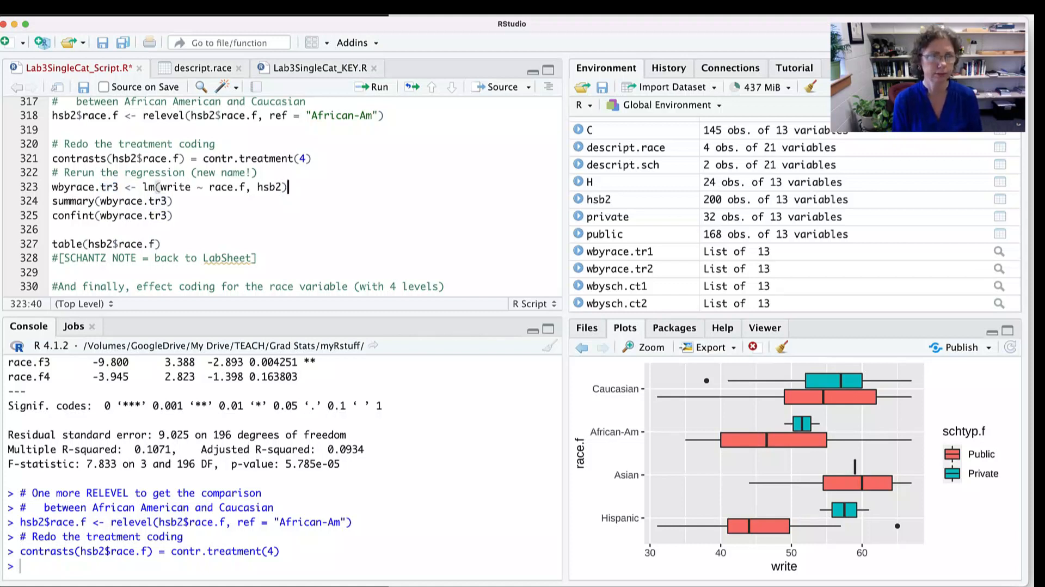
key(super+Return)
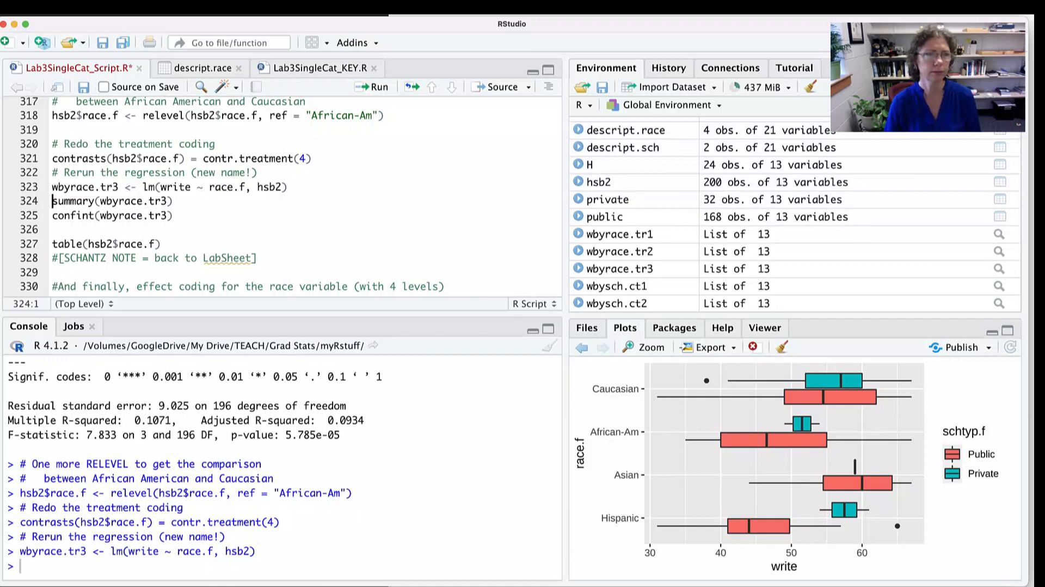
scroll(282, 195, up, 1)
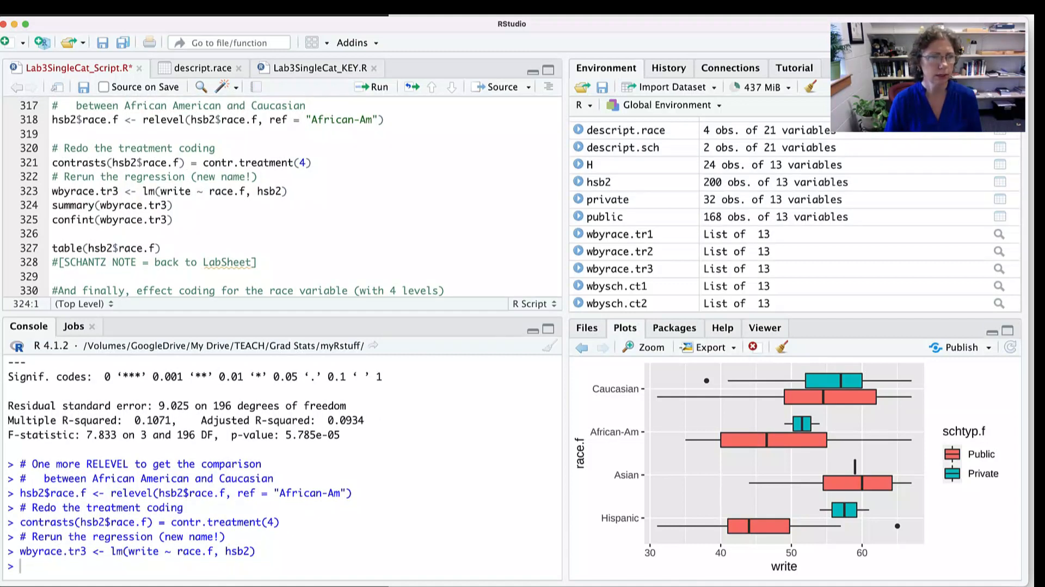
click(173, 205)
key(super+Return)
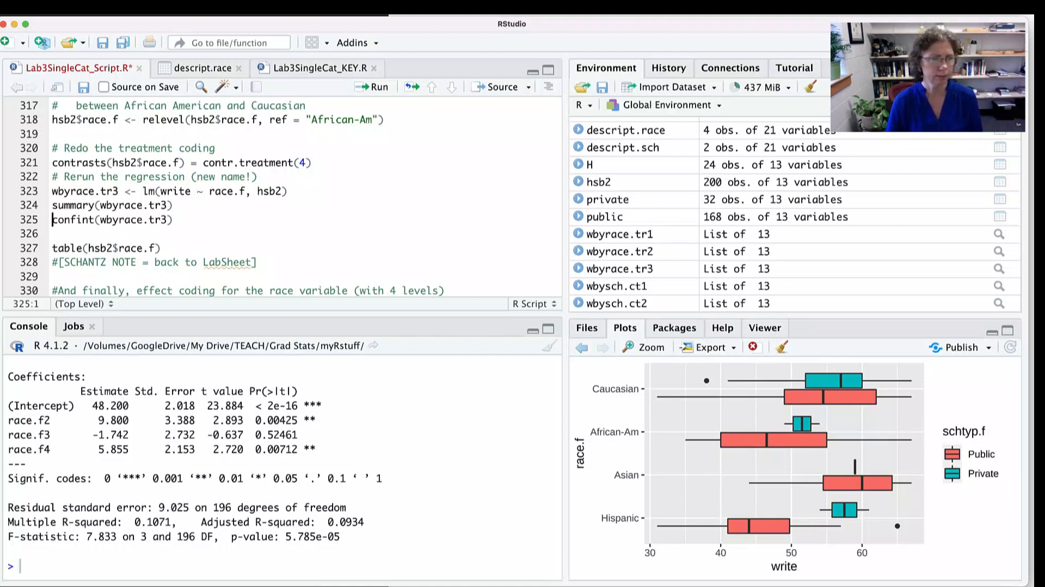
- Highlight the intercept estimate and race.f2 row of the wbyrace.tr3 summary, and rerun the race frequency table
drag(129, 405, 86, 405)
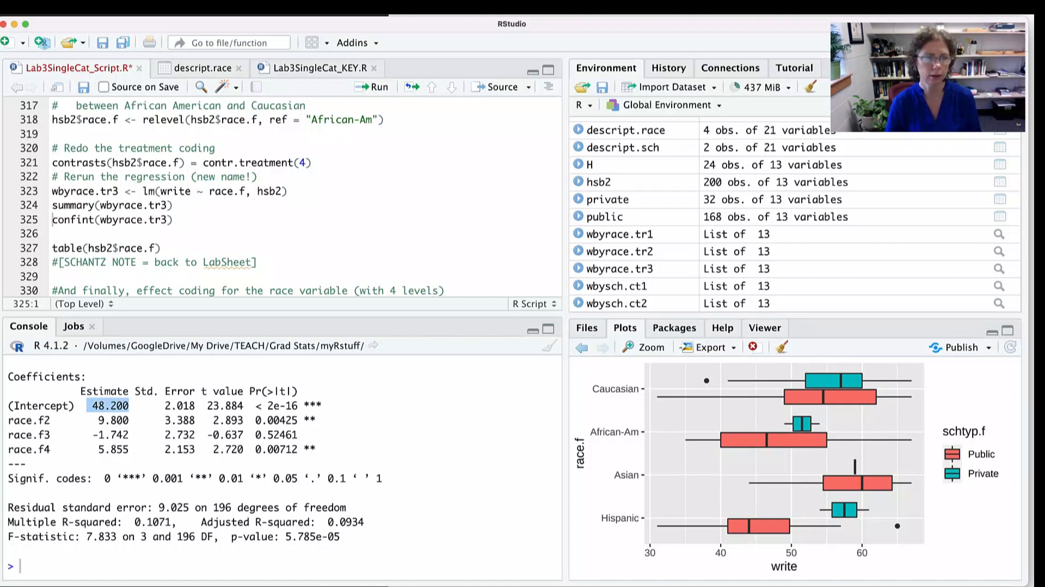
drag(93, 420, 321, 419)
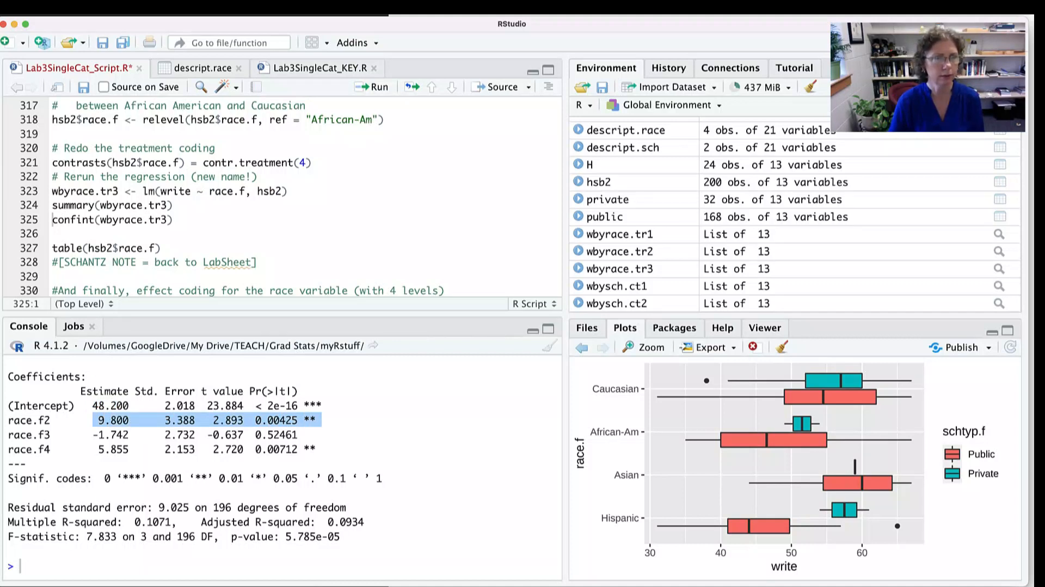
click(162, 248)
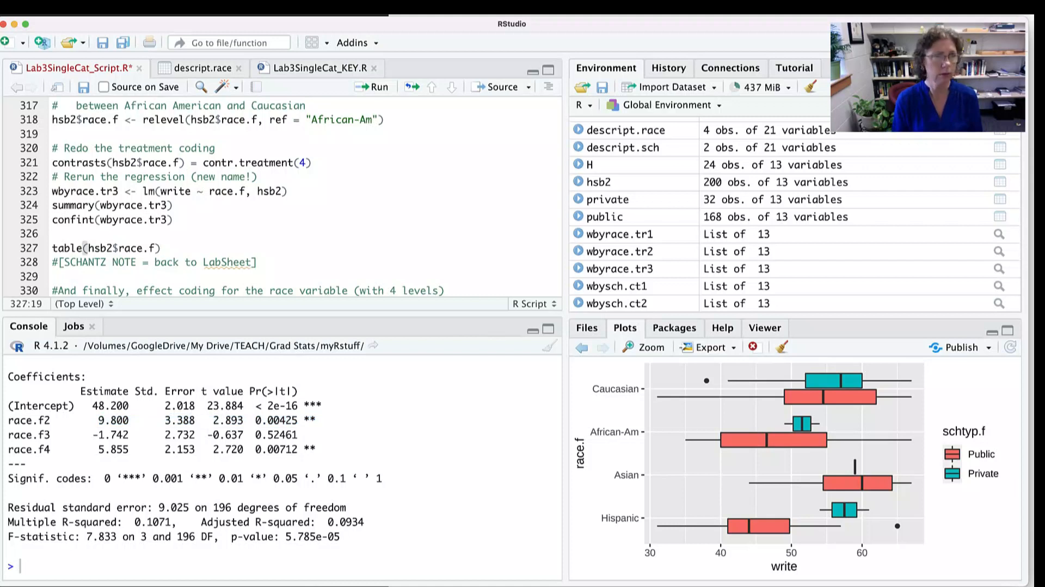
key(super+Return)
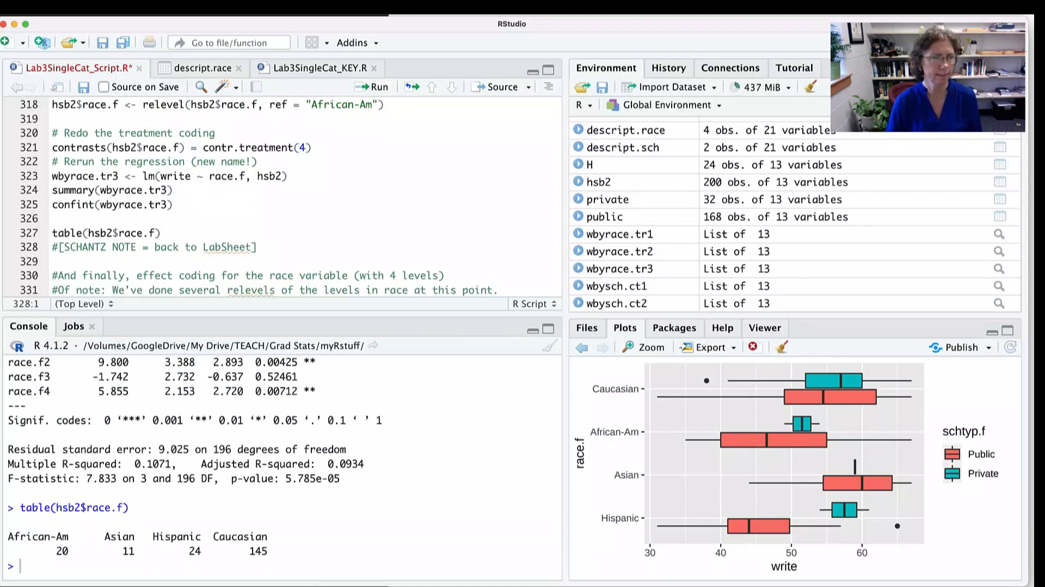
- Go back to the wbyrace.tr3 coefficients above the frequency table and highlight the race.f2 estimate
scroll(282, 467, up, 2)
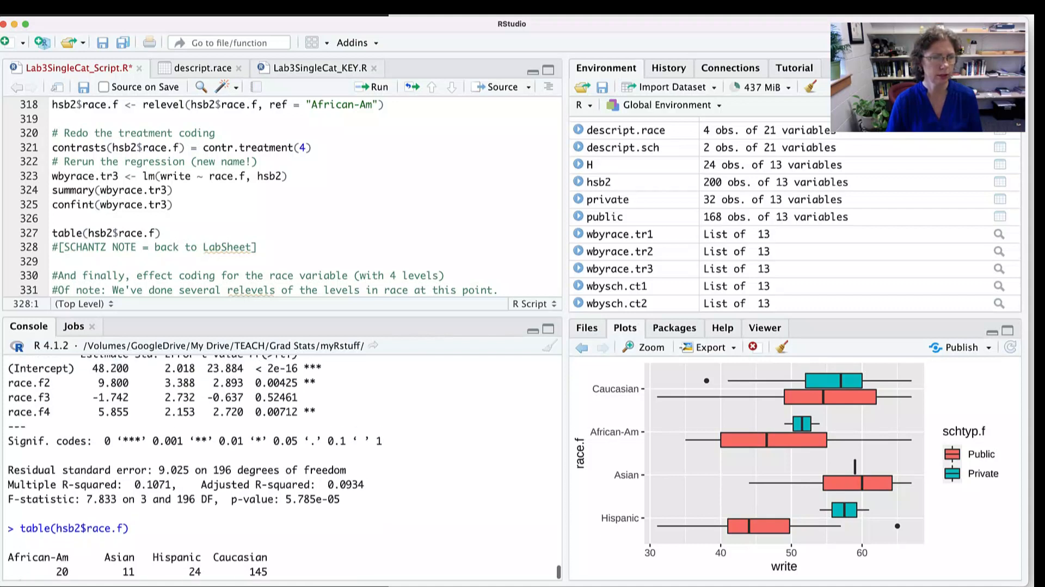
scroll(282, 466, down, 2)
scroll(282, 466, up, 2)
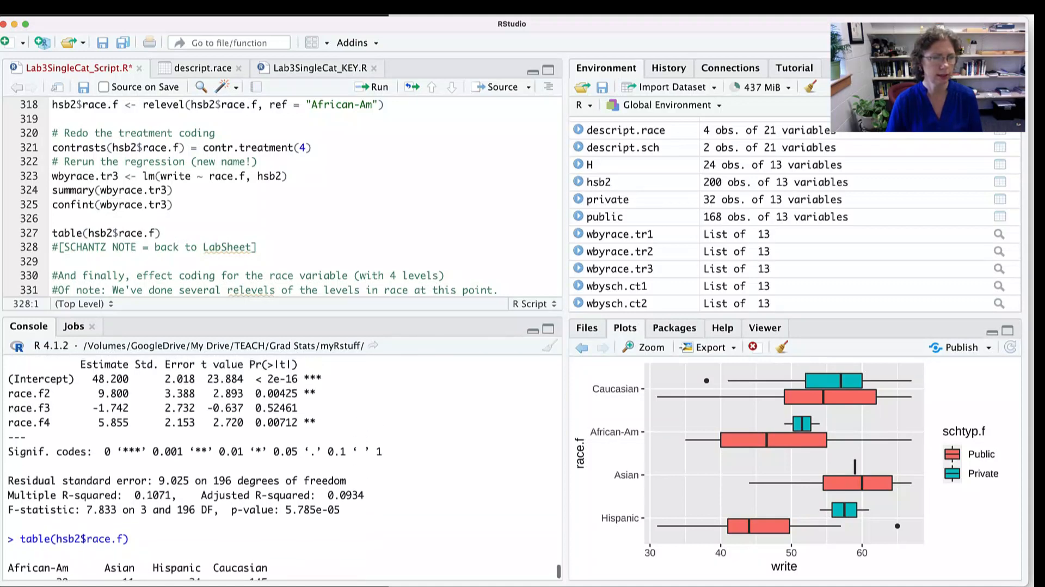
drag(134, 384, 81, 385)
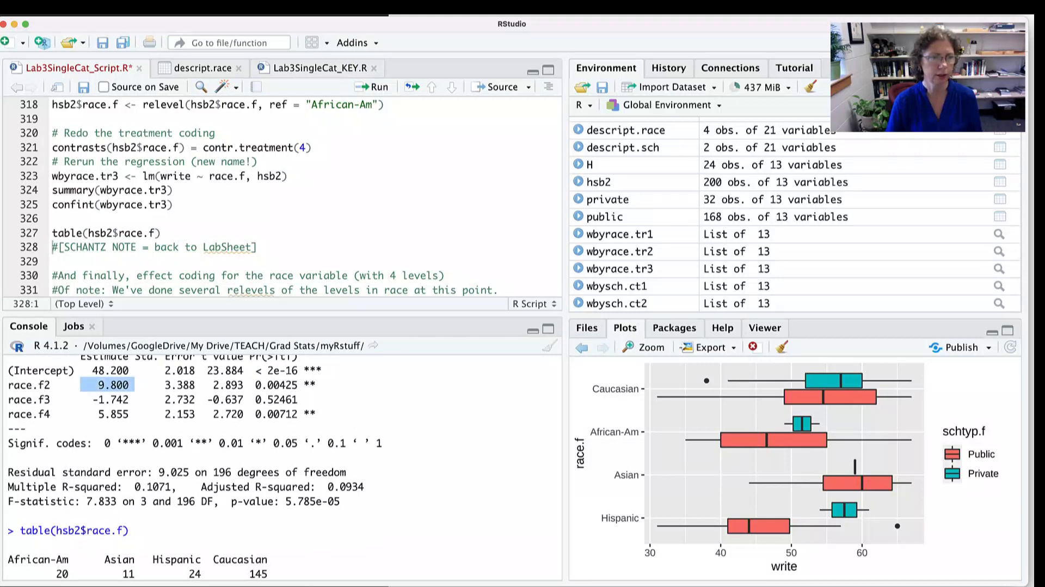
- Highlight the race.f3 estimate, the Caucasian label in the frequency table, the race.f4 estimate and the intercept of wbyrace.tr3
drag(129, 399, 87, 399)
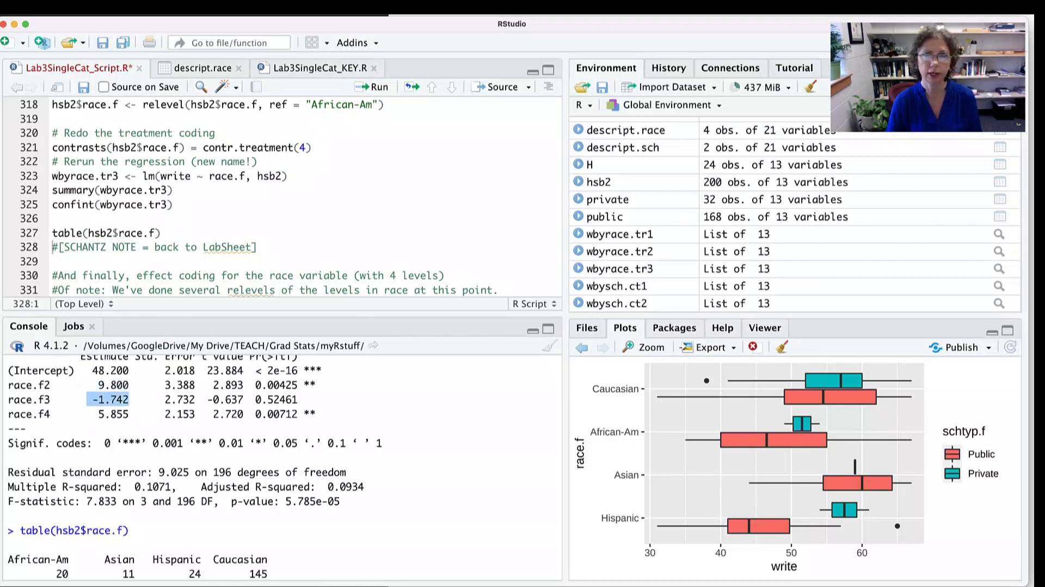
drag(268, 560, 214, 559)
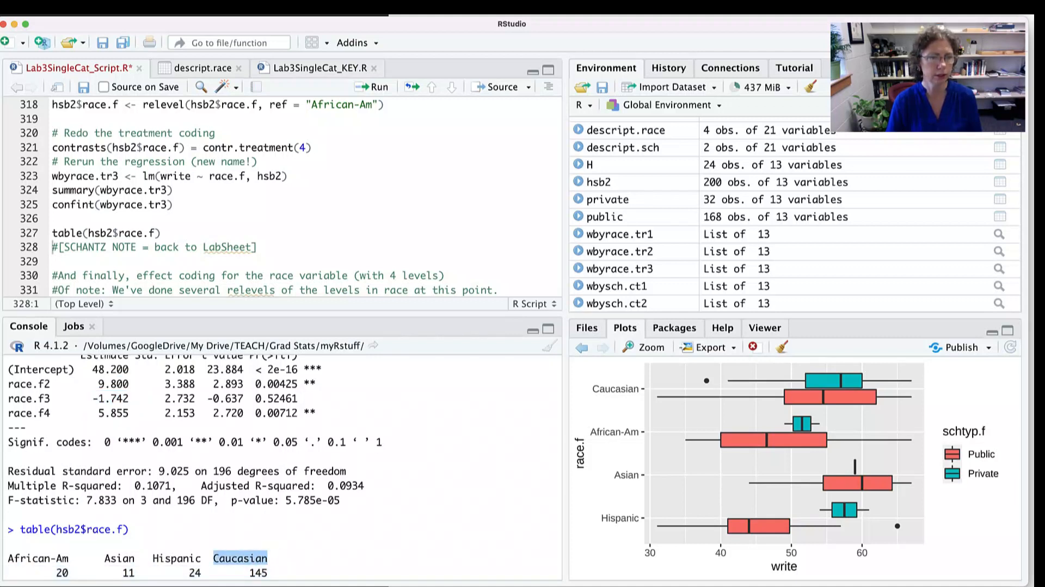
drag(134, 412, 98, 412)
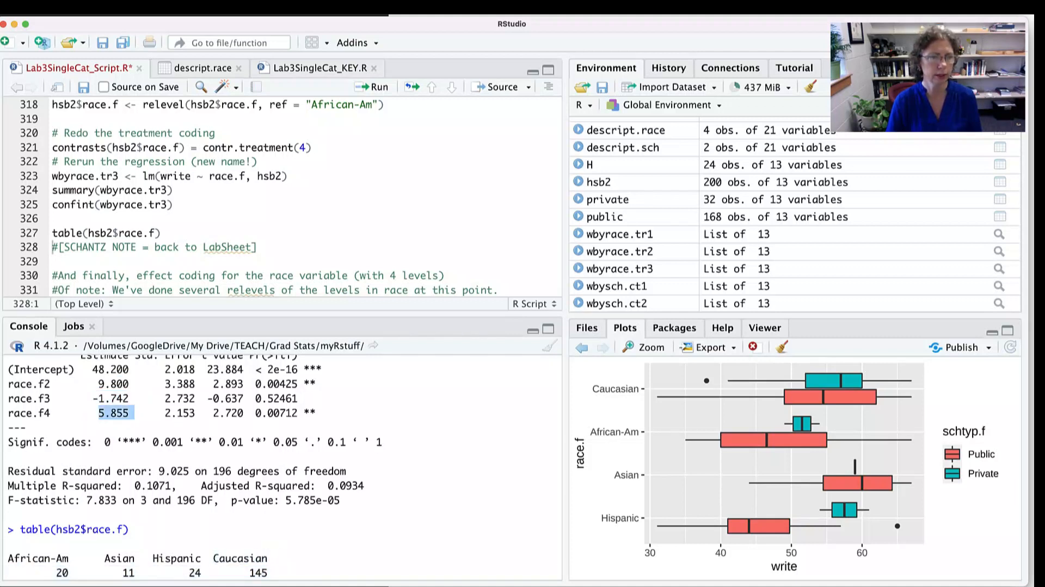
drag(134, 369, 92, 369)
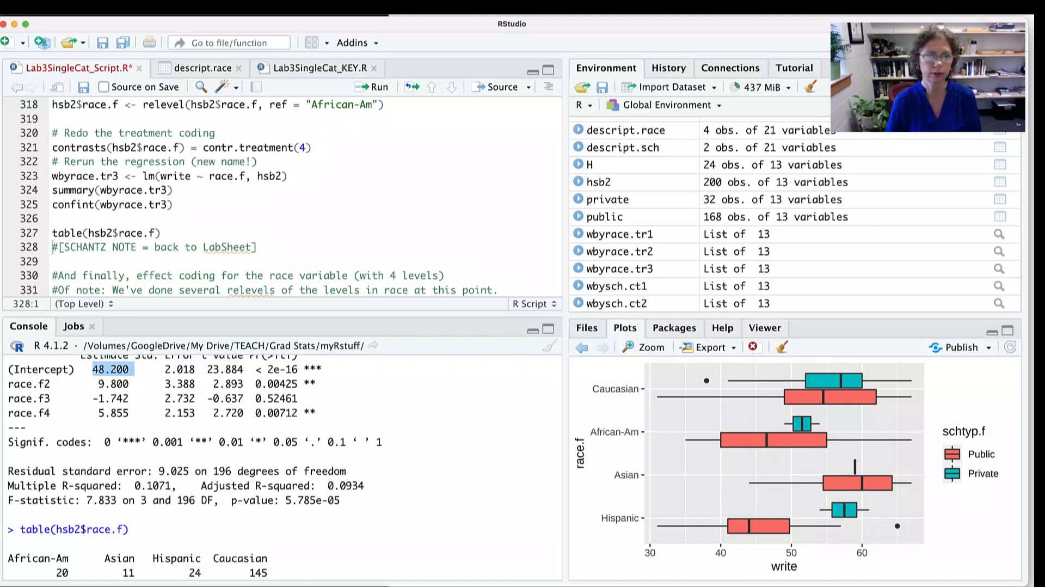
- Go on to the effect coding section of the script and highlight the line 335 comment about writing down the levels order
scroll(283, 196, down, 2)
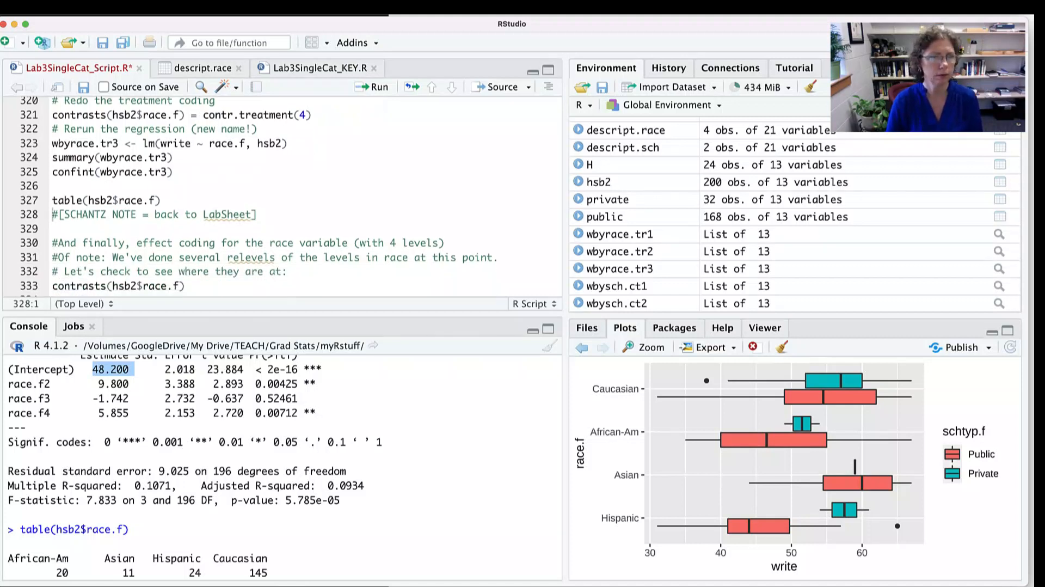
scroll(283, 196, down, 3)
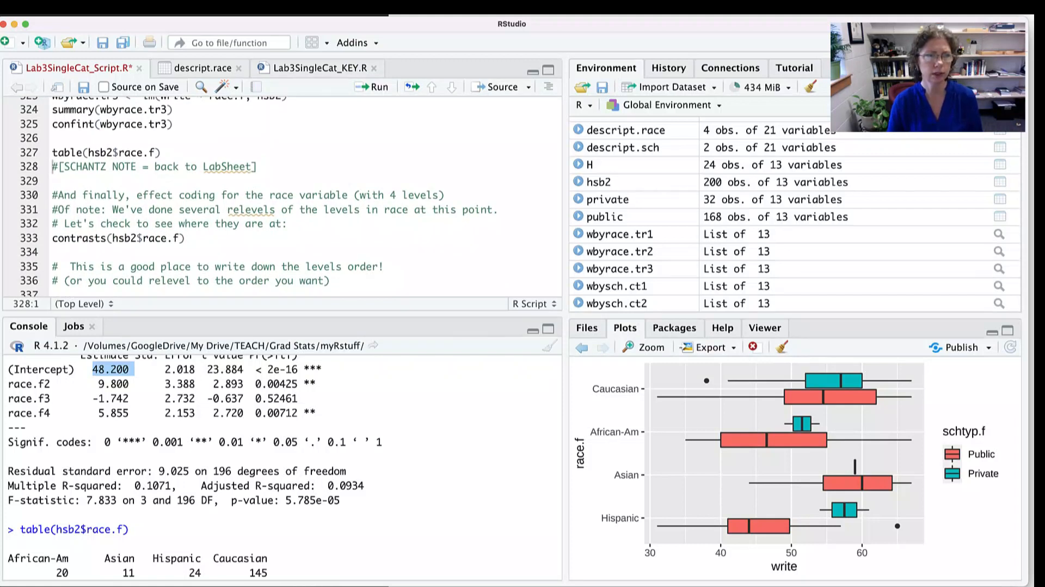
scroll(283, 196, down, 2)
drag(384, 232, 185, 232)
scroll(256, 196, down, 2)
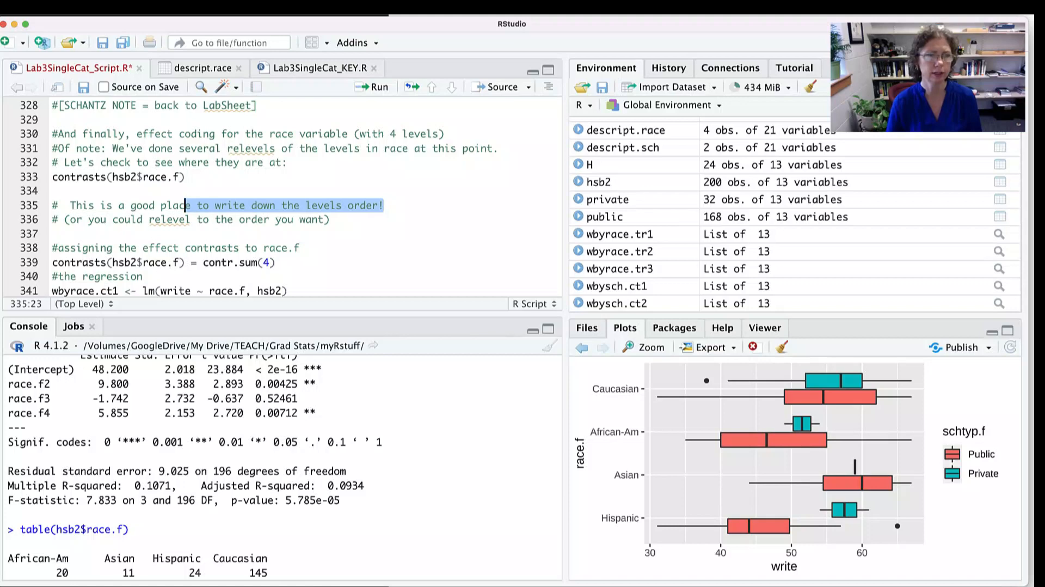
- Switch to the Materials for Class workbook in Excel and highlight the wbyrace.tr1, wbyrace.tr2 and wbyrace.tr3 names with their referents
key(super+Tab)
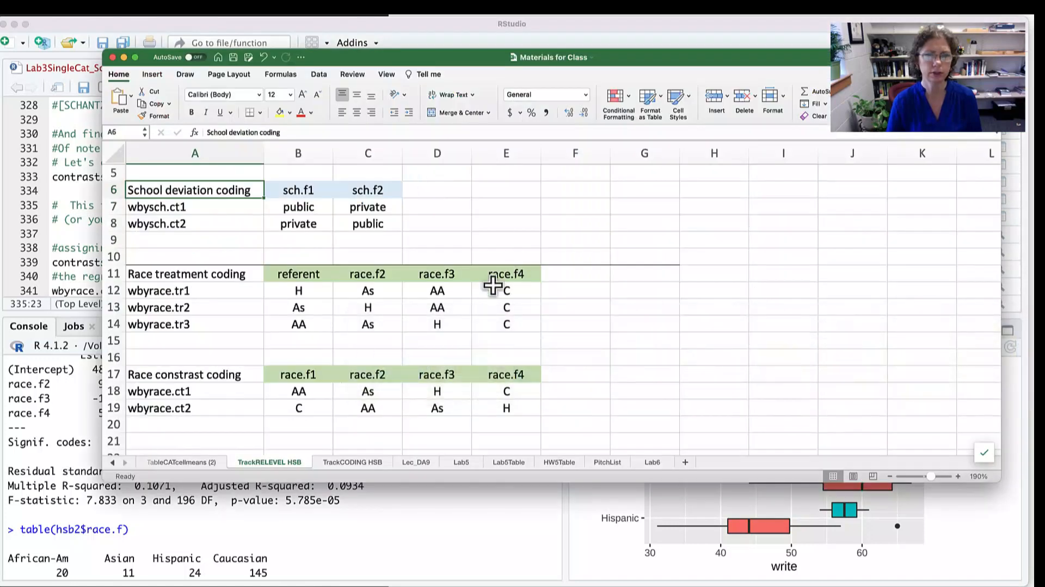
drag(175, 205, 201, 208)
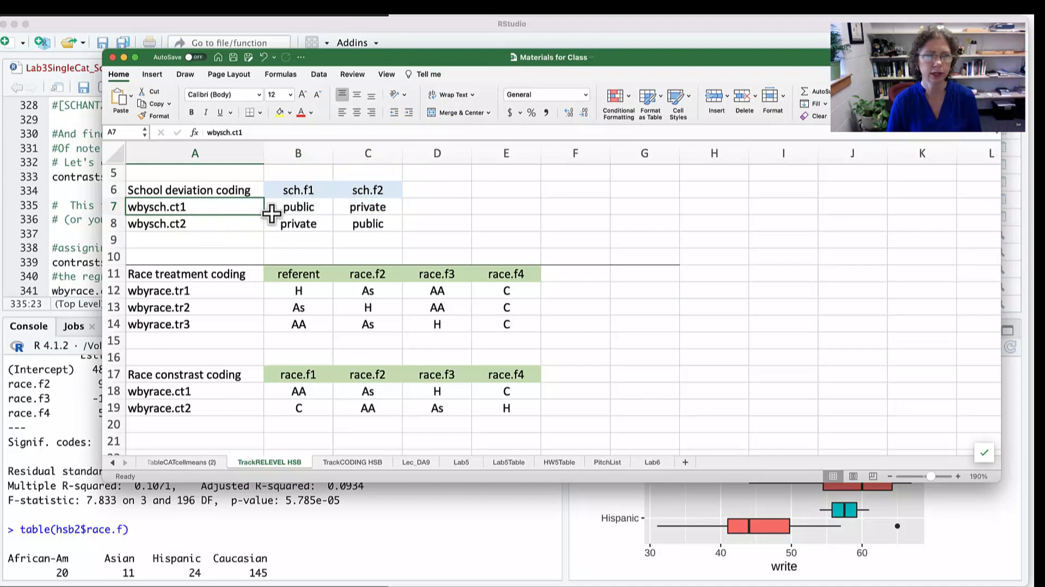
drag(194, 292, 329, 292)
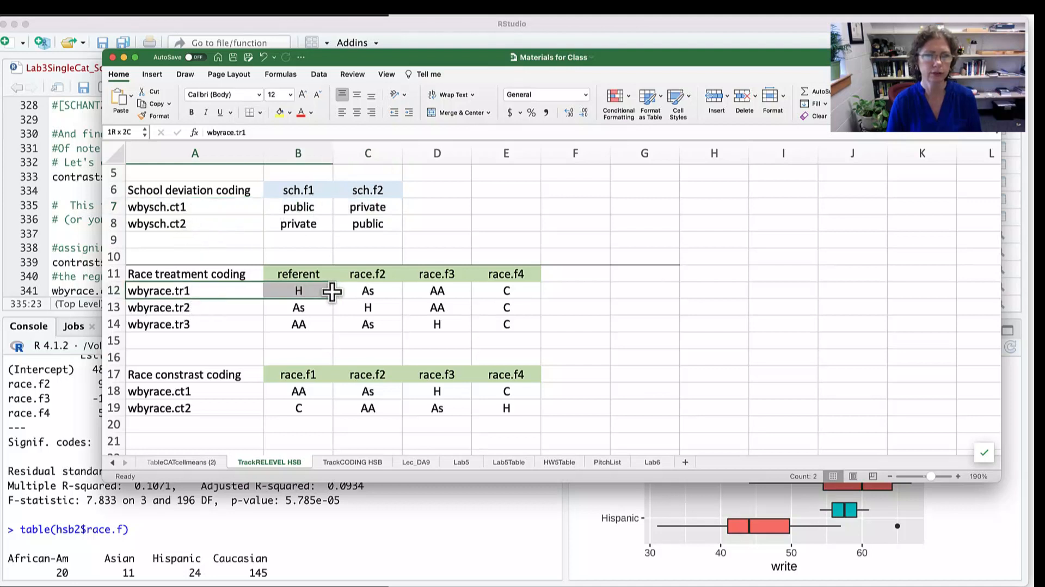
drag(224, 309, 301, 308)
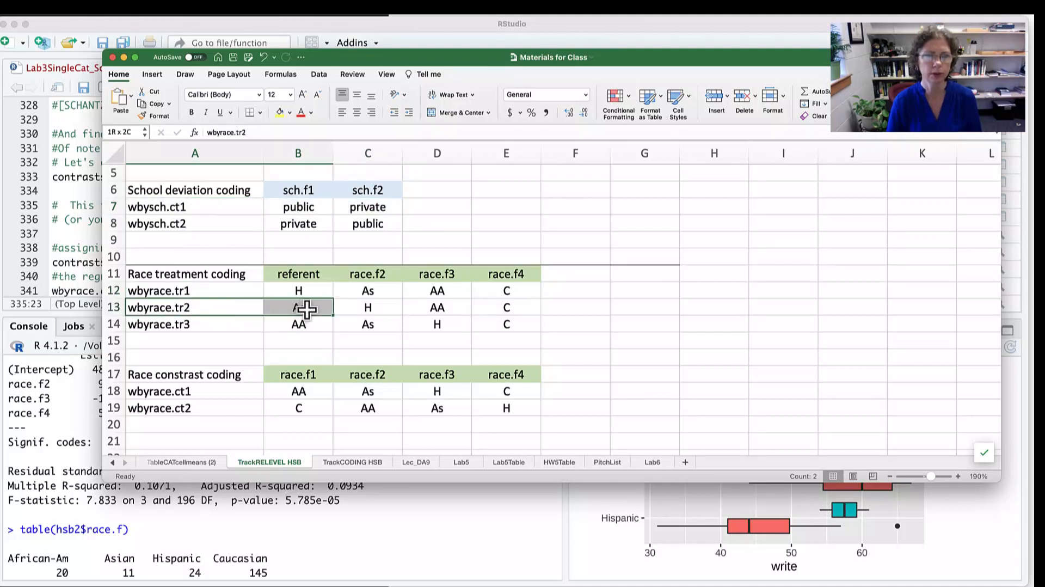
drag(234, 324, 316, 324)
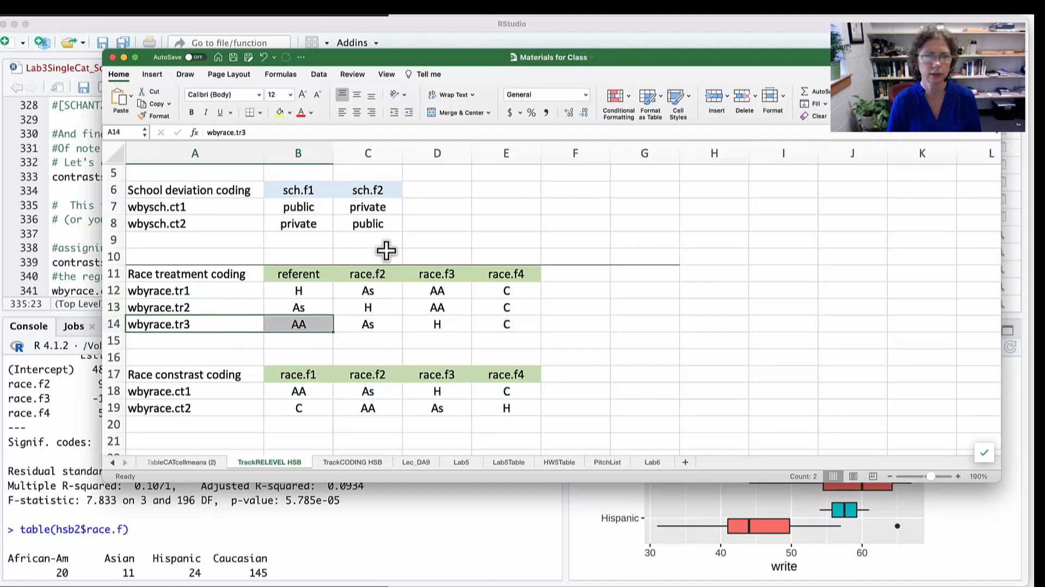
- Highlight the race.f2, race.f3 and race.f4 columns of the race treatment coding table one after another, and clear the selection
drag(382, 252, 385, 328)
drag(450, 243, 443, 324)
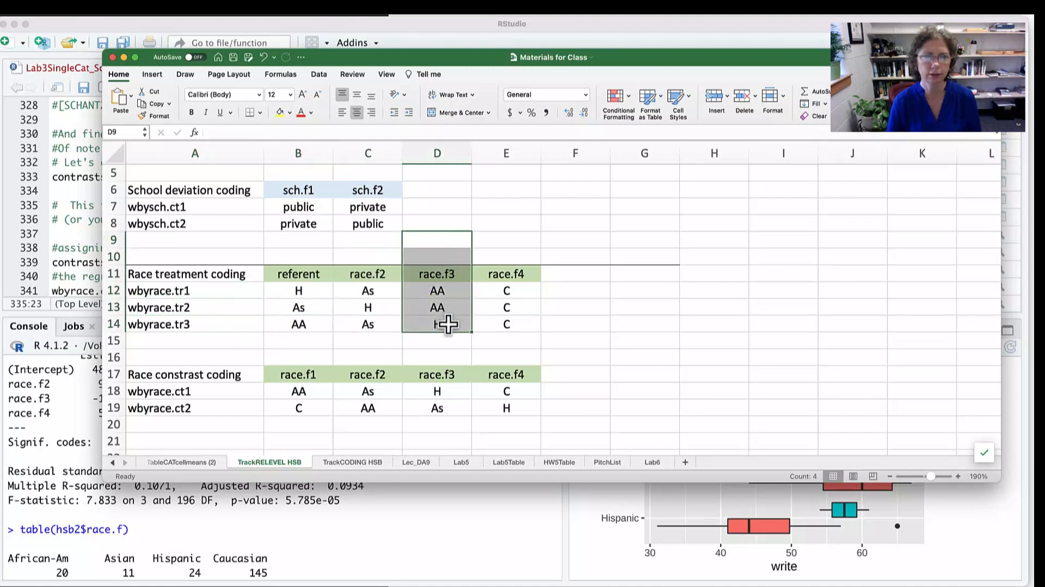
drag(507, 244, 515, 343)
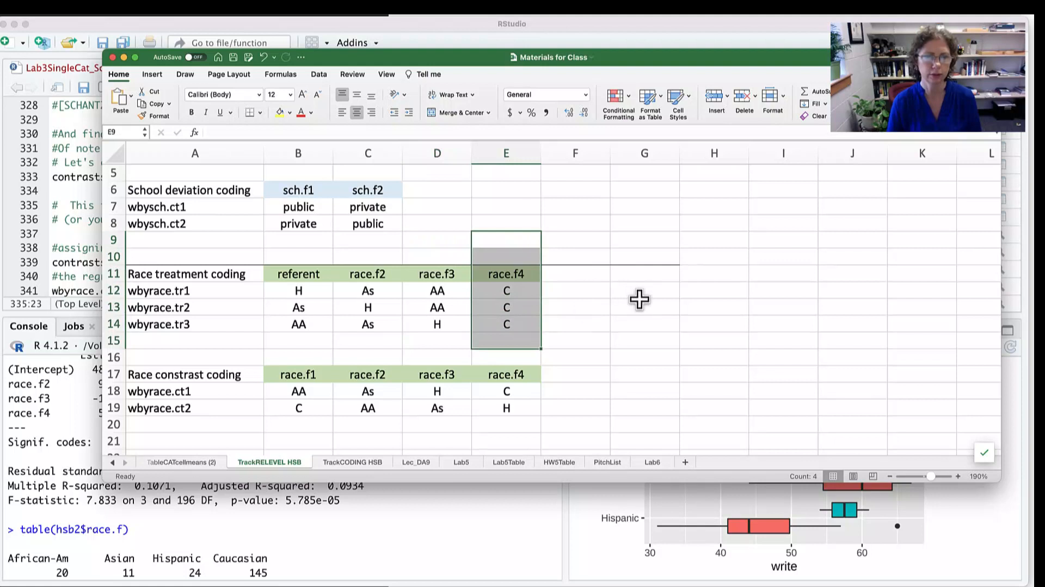
click(635, 238)
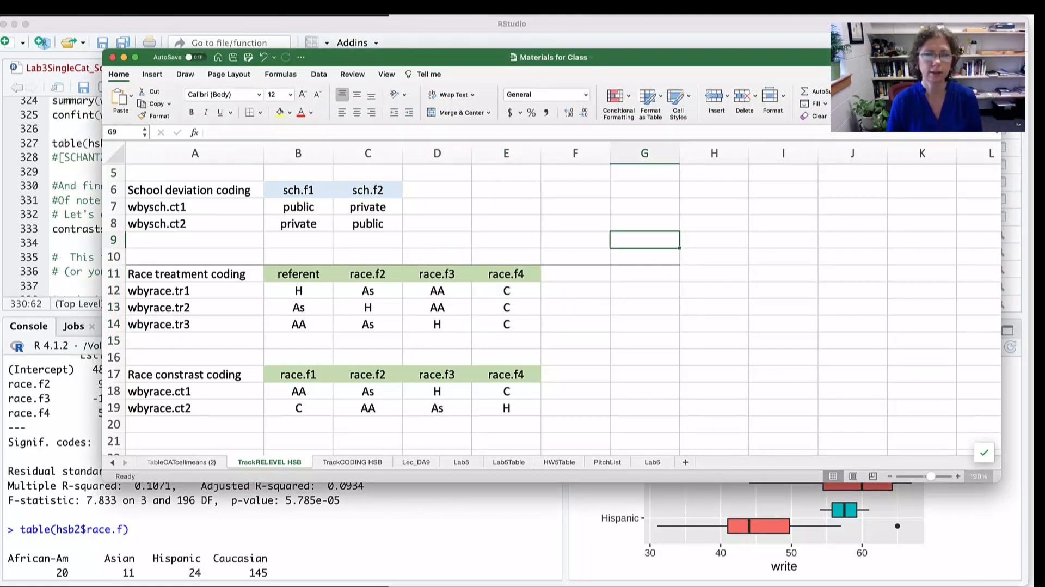
- Switch to the LabSheet Lab3 SingleCat document in Word and review its Using effect coding and Finishing Touches sections
key(super+Tab)
key(super+Tab)
key(super+Tab)
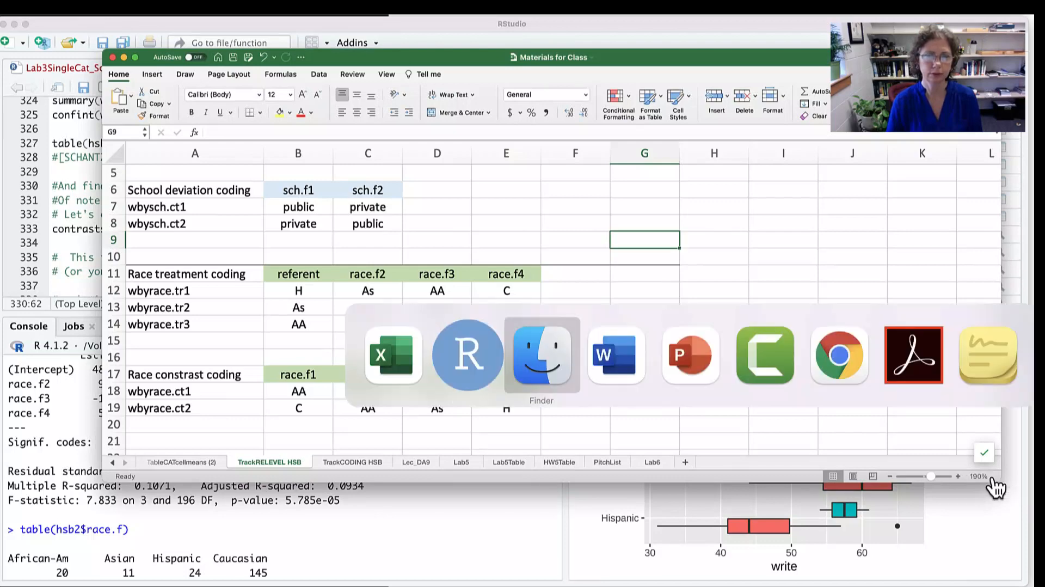
scroll(995, 487, down, 5)
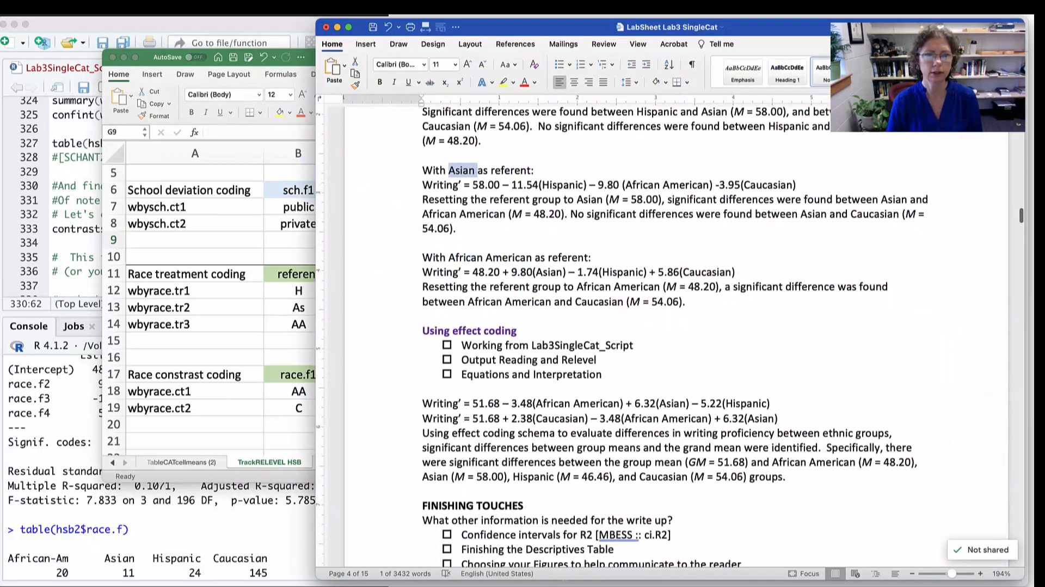
scroll(675, 337, down, 3)
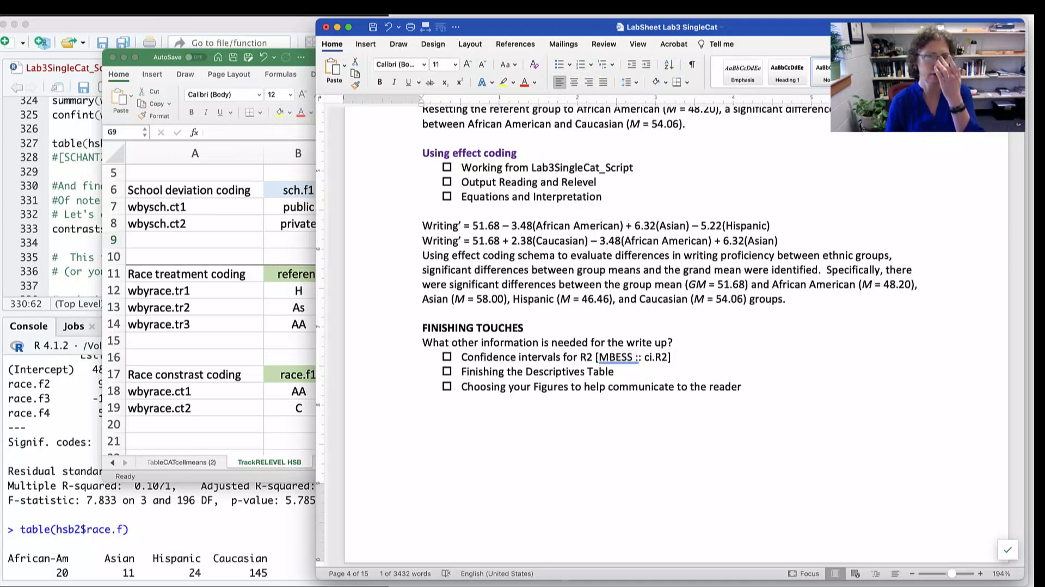
- Return to RStudio, run contrasts(hsb2$race.f) on line 333, and highlight the African-Am and Asian rows of the printed matrix
key(super+Tab)
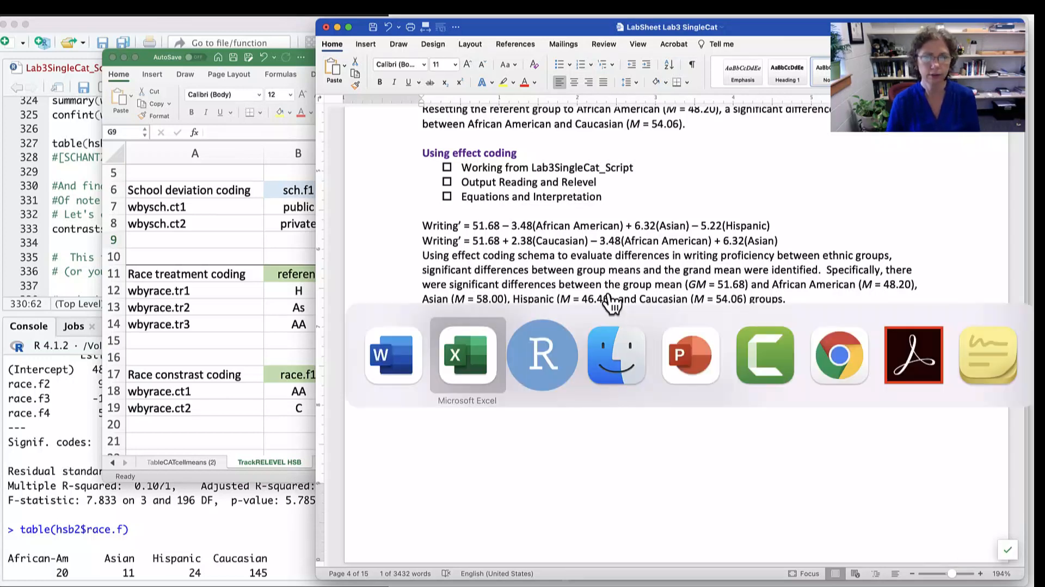
key(super+Tab)
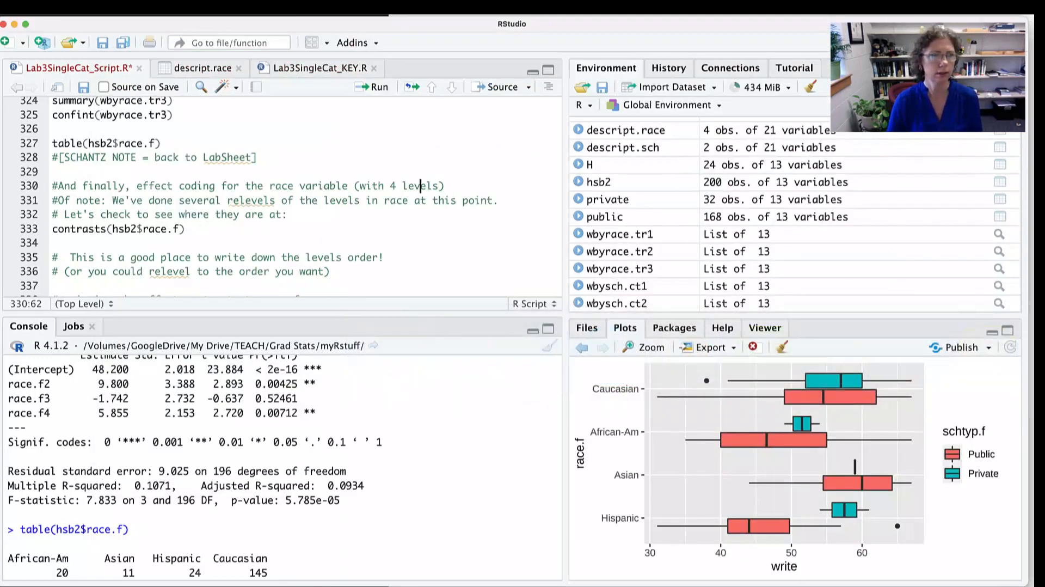
drag(112, 186, 385, 186)
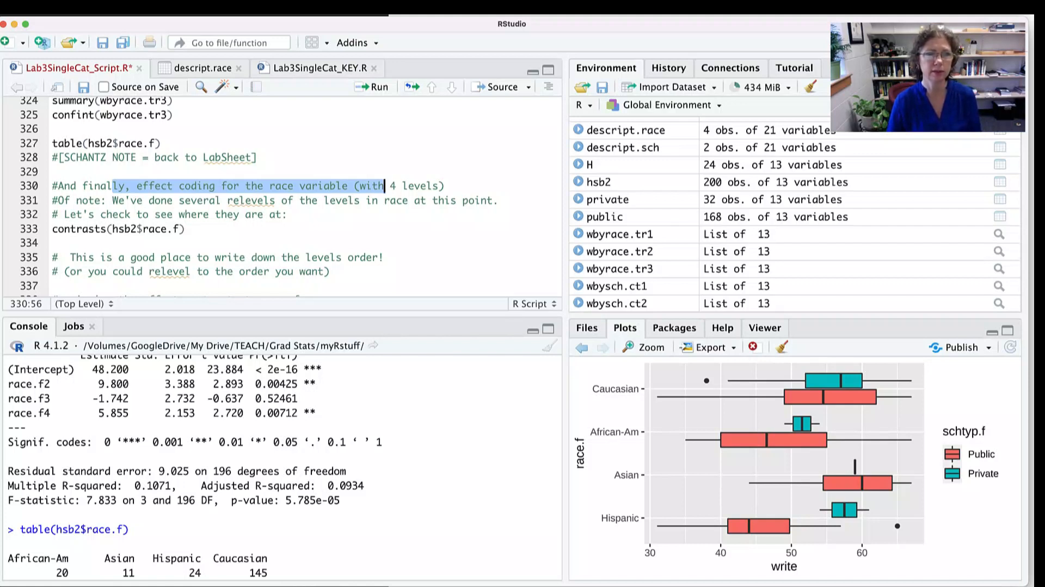
click(186, 229)
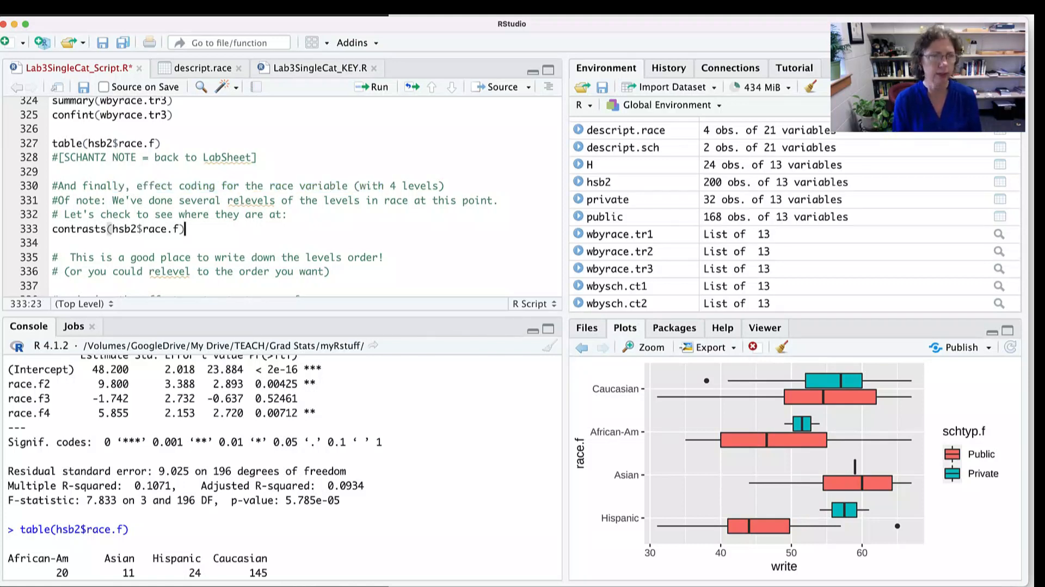
key(ctrl+Return)
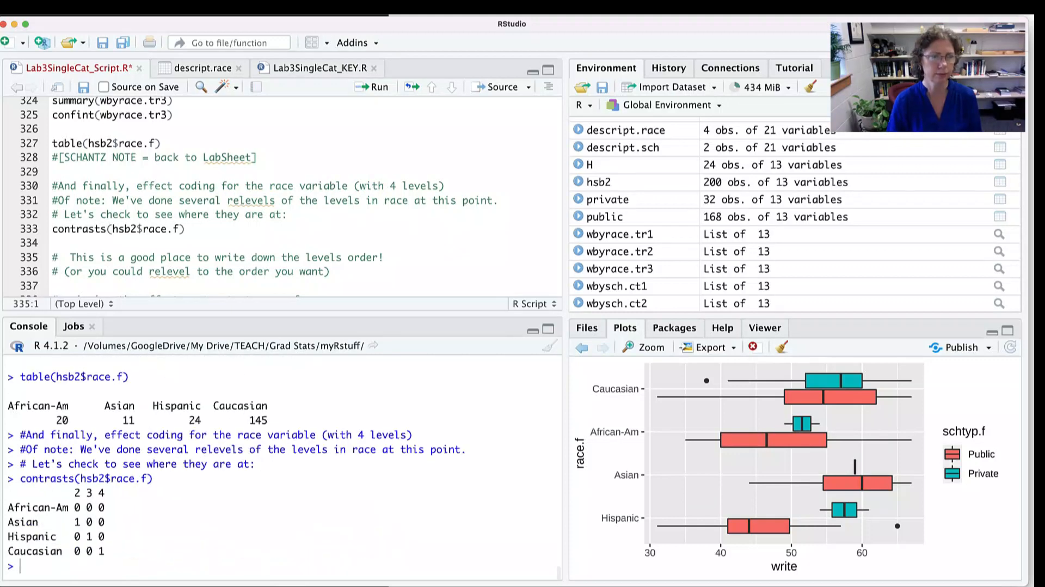
drag(20, 506, 98, 506)
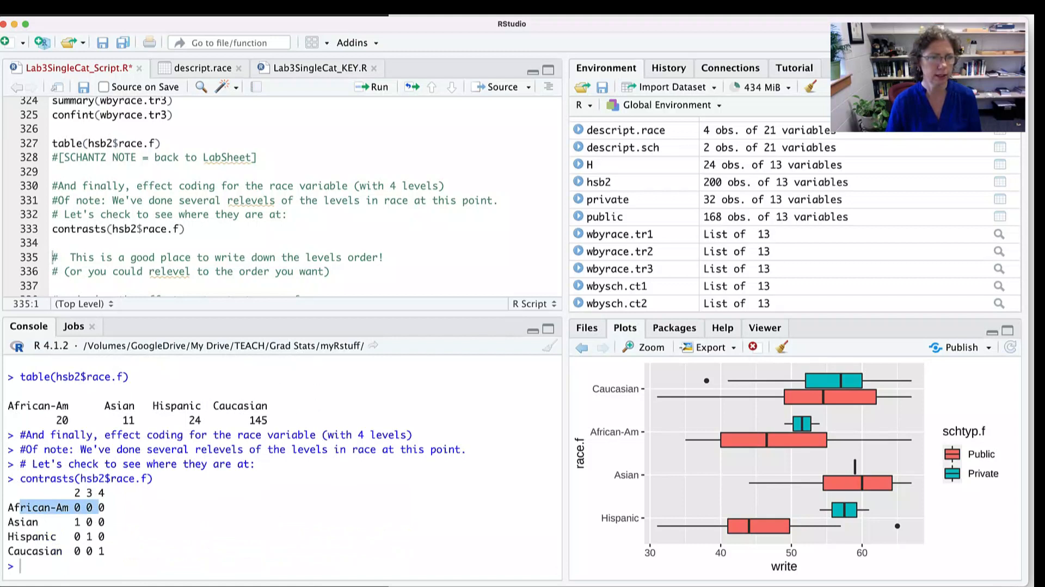
drag(20, 521, 98, 521)
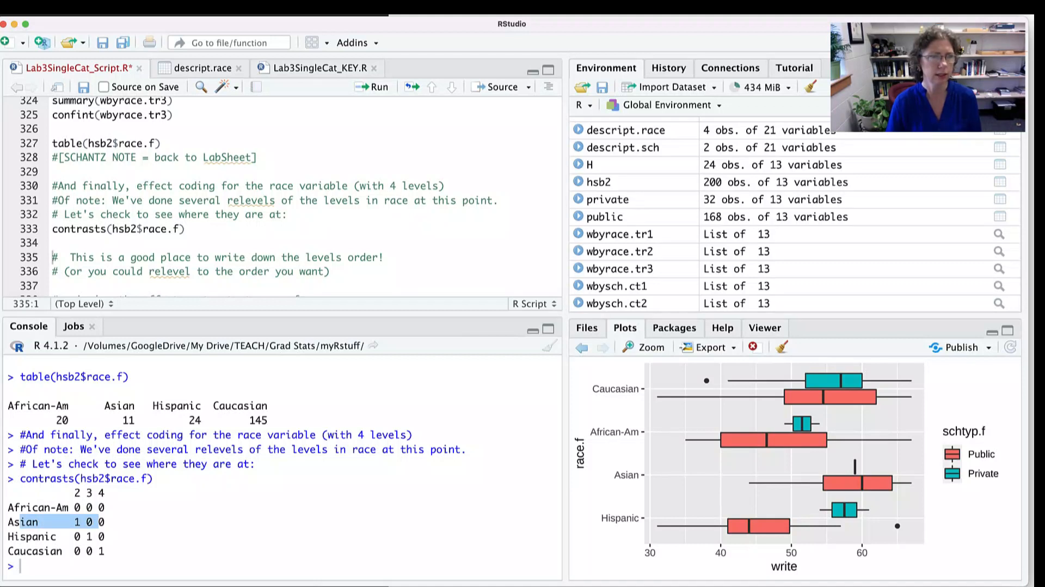
- Highlight the effect contrasts comment and contr.sum, and run line 339 to assign contr.sum(4) coding to hsb2$race.f
scroll(283, 196, down, 5)
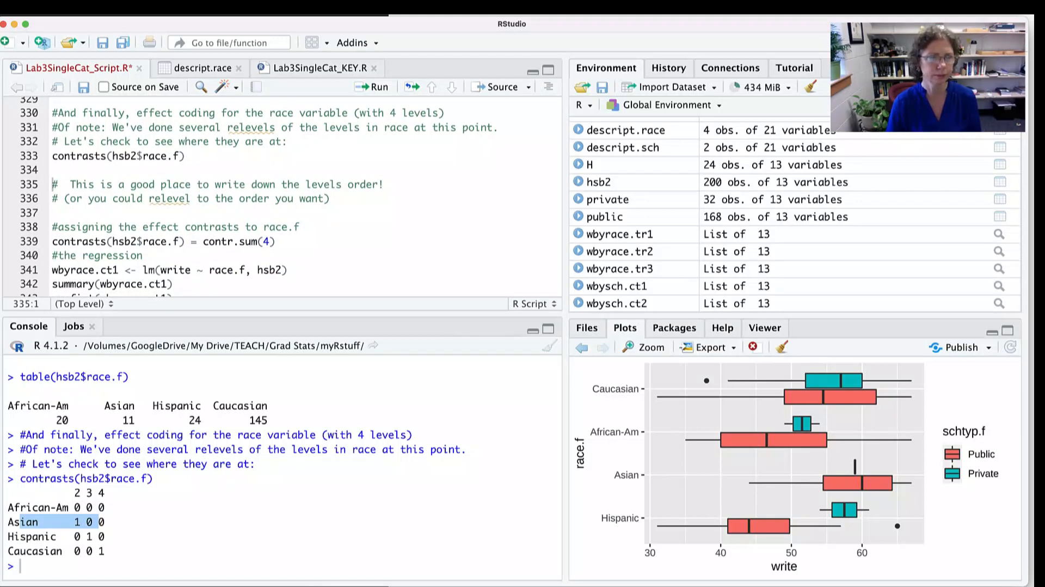
scroll(283, 196, down, 2)
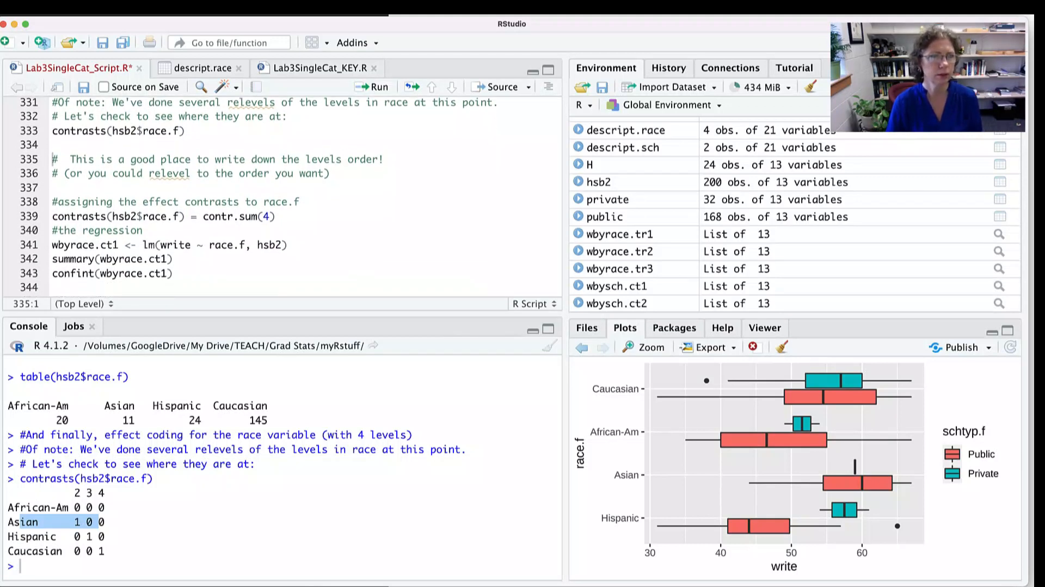
drag(112, 201, 239, 202)
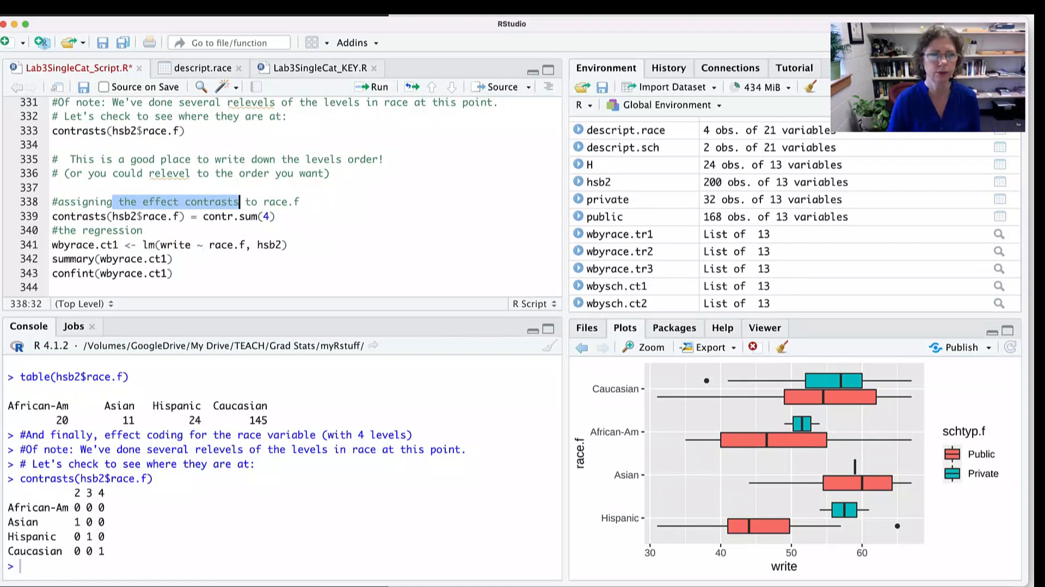
click(276, 216)
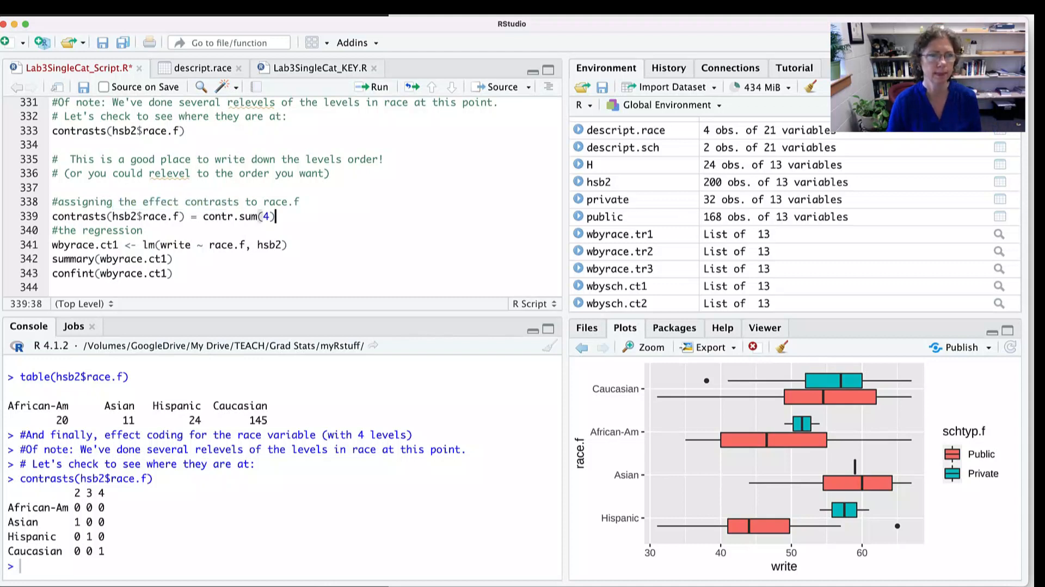
drag(65, 217, 254, 216)
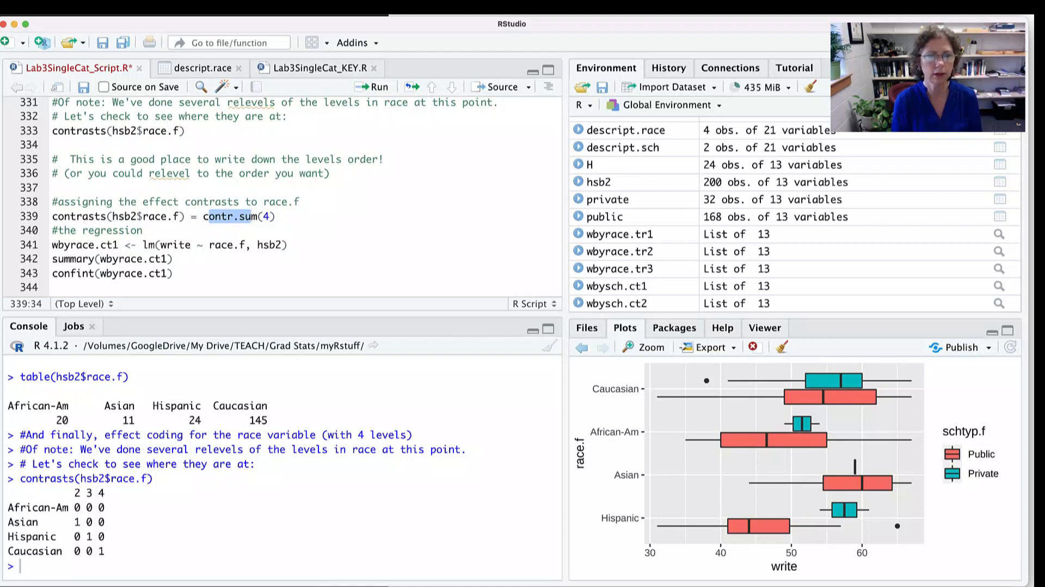
click(276, 217)
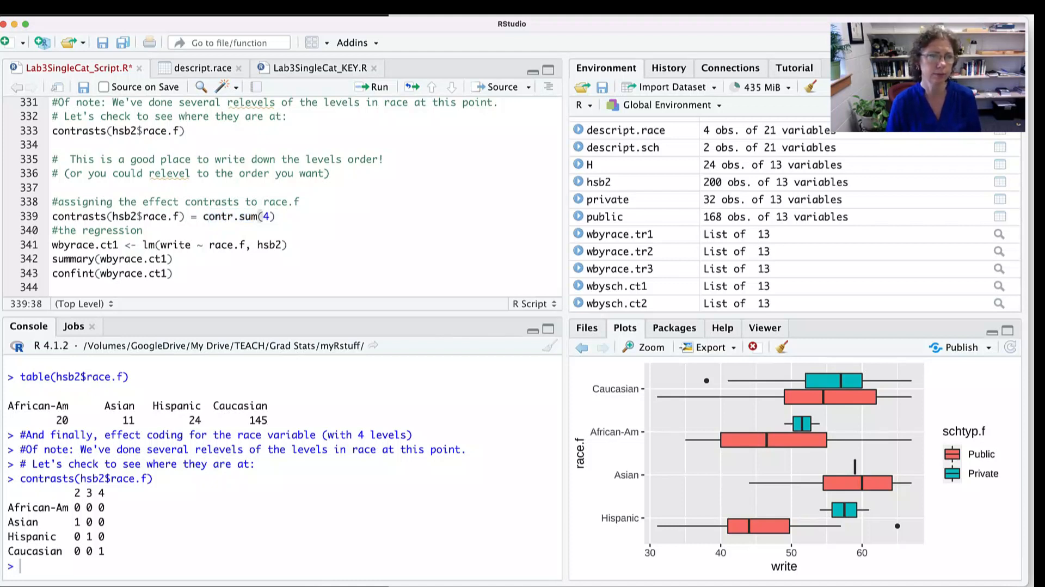
key(super+Return)
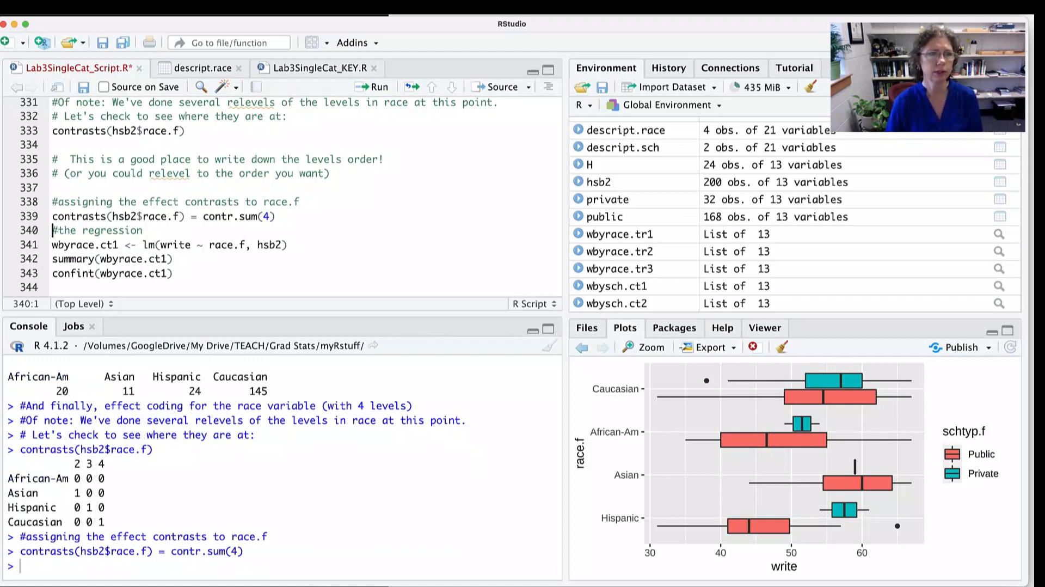
- Highlight wbyrace.ct1 and lm on line 341, and run the line to fit the regression of write on race.f
drag(118, 244, 52, 244)
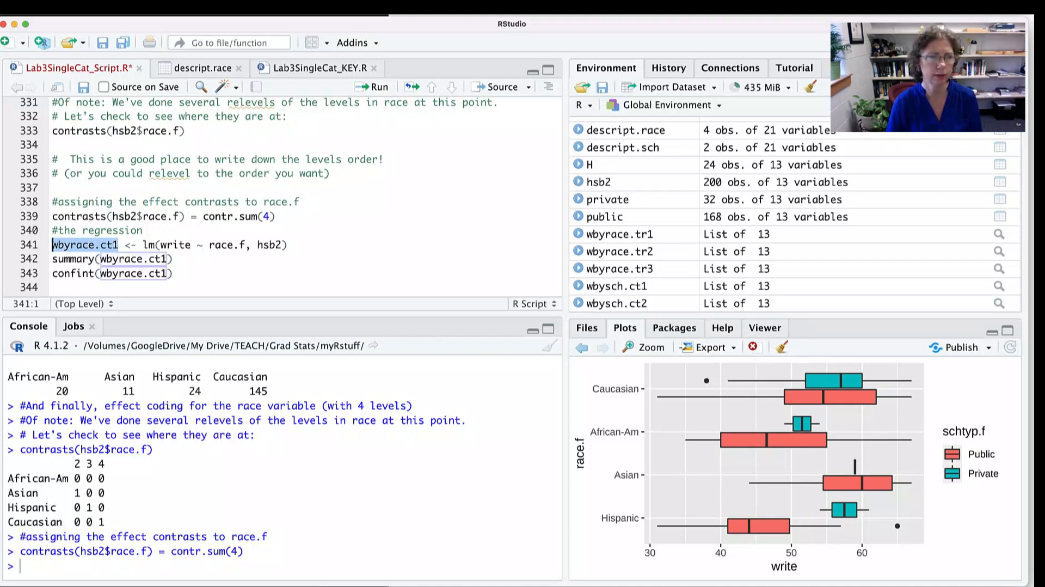
drag(143, 245, 155, 245)
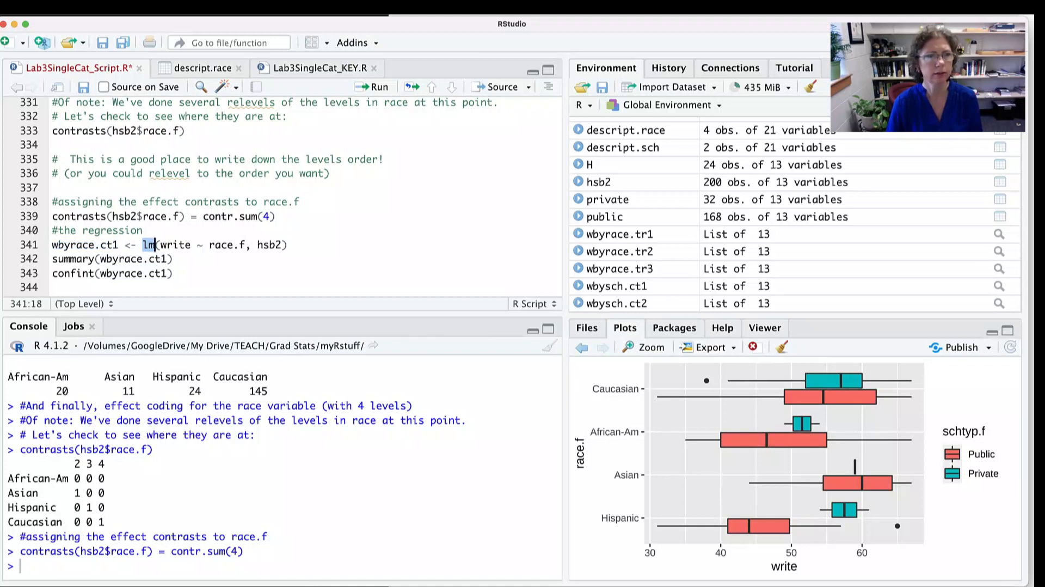
click(288, 245)
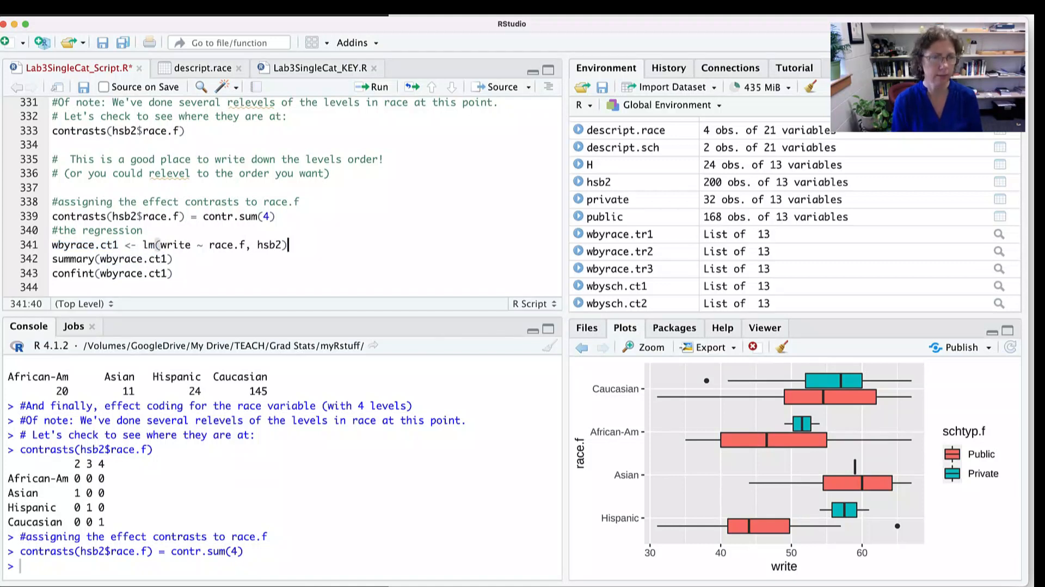
key(super+Return)
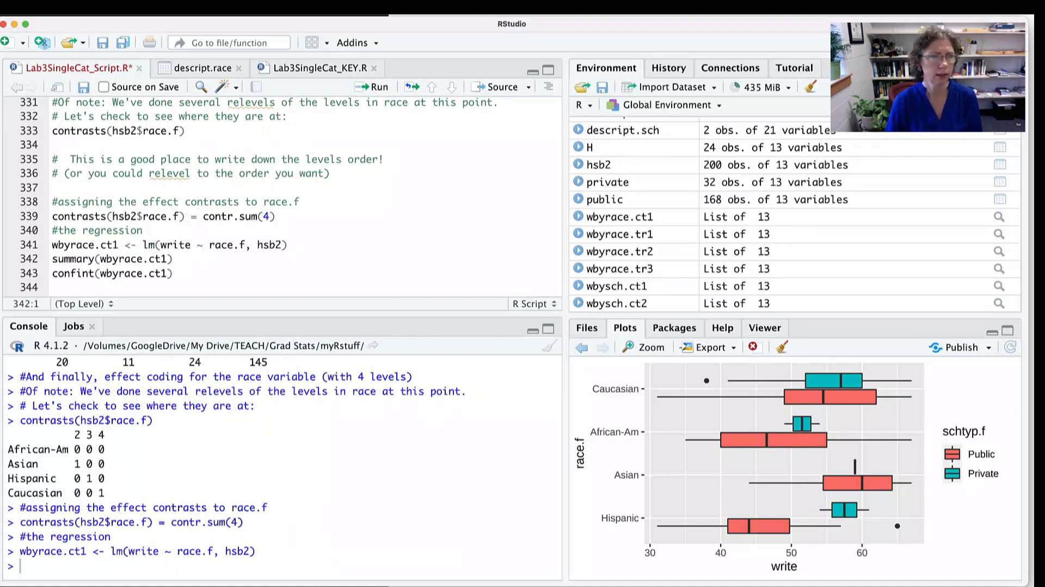
- Rerun contrasts(hsb2$race.f) on line 333, and highlight the Caucasian row and the African-Am code in the newly printed matrix
click(186, 131)
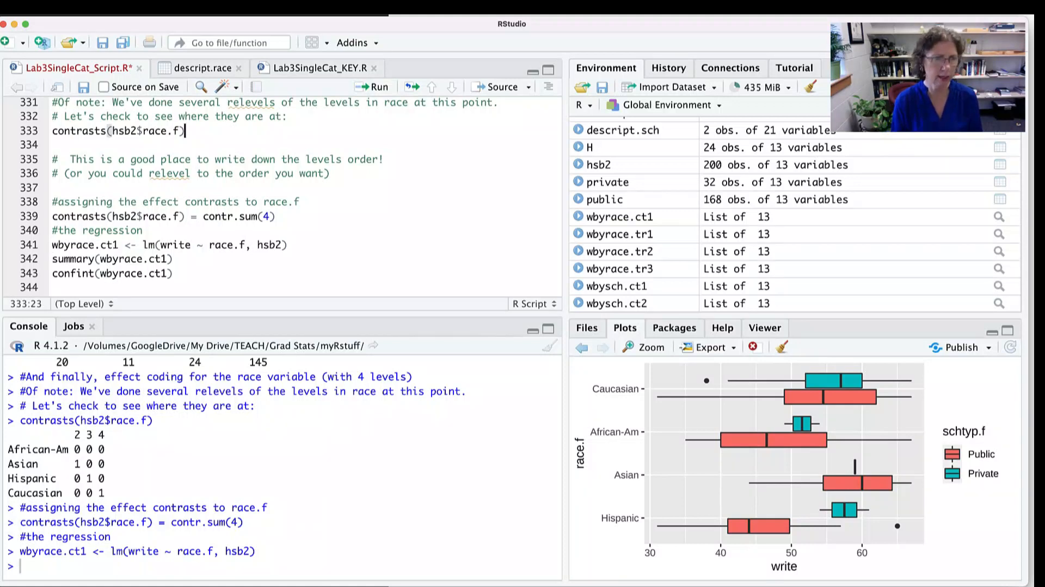
key(super+Return)
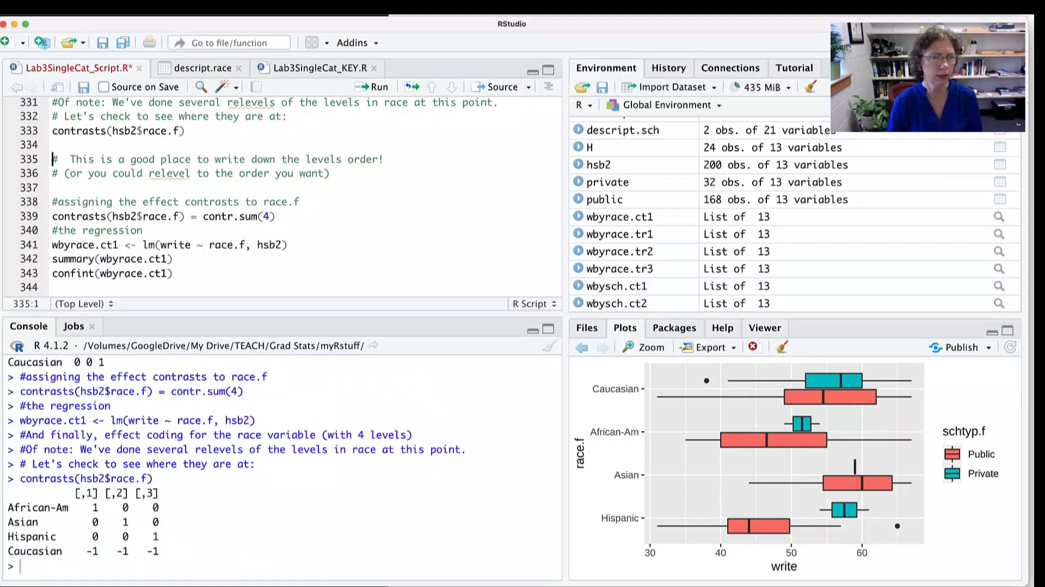
scroll(283, 467, up, 3)
scroll(283, 468, up, 2)
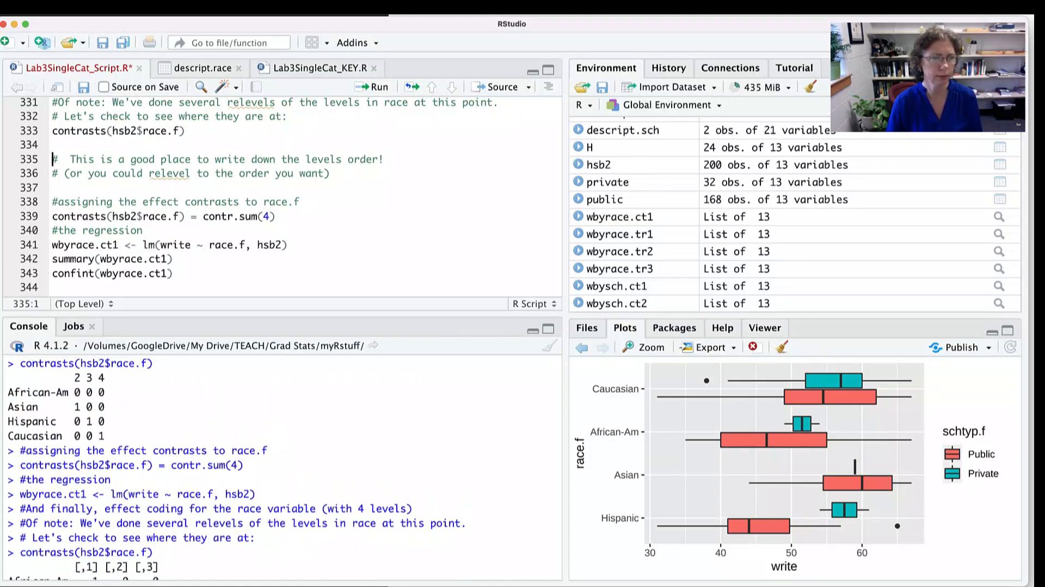
scroll(282, 468, down, 5)
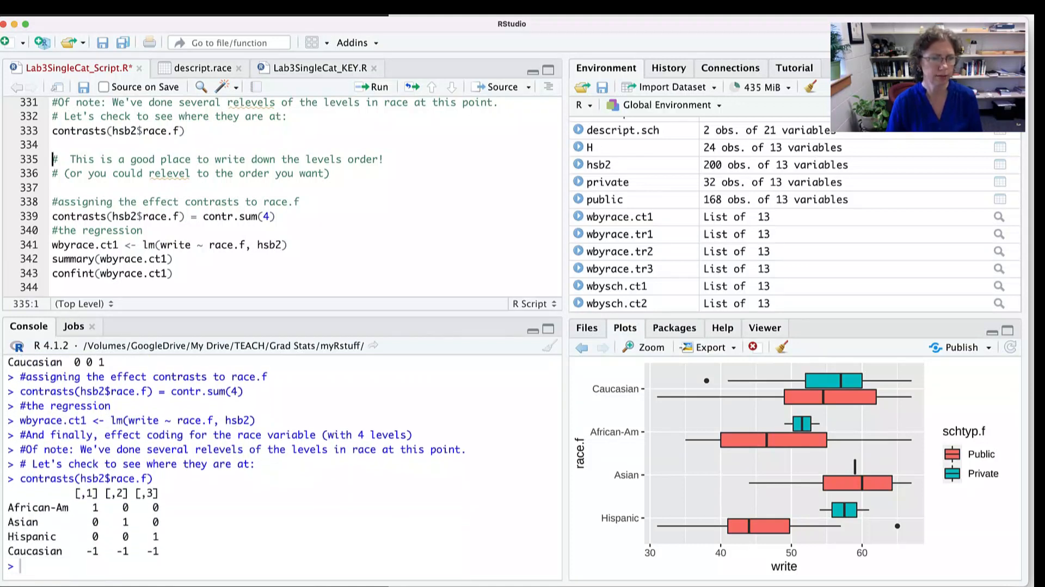
drag(32, 551, 158, 551)
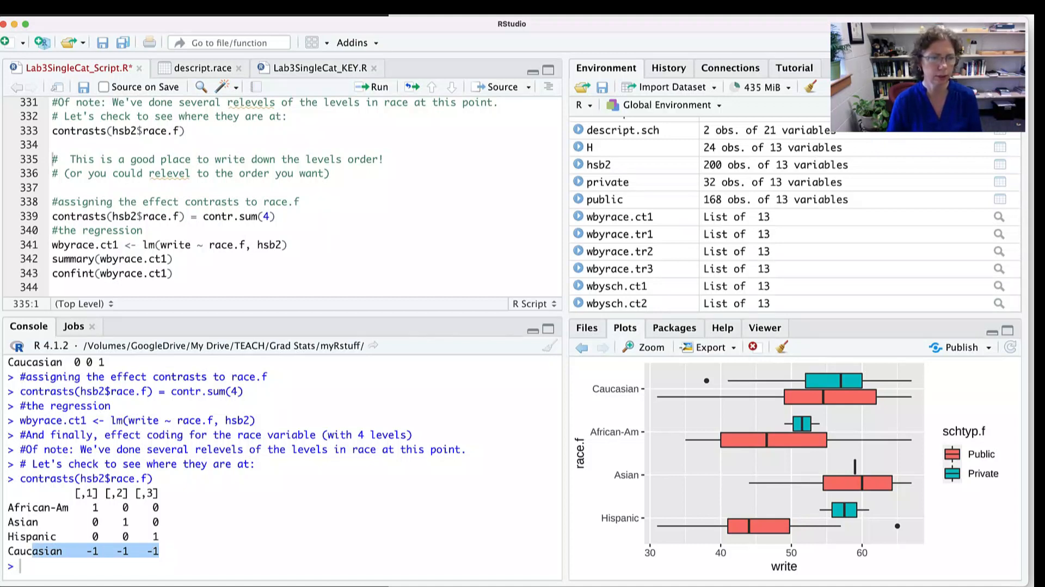
drag(98, 507, 44, 507)
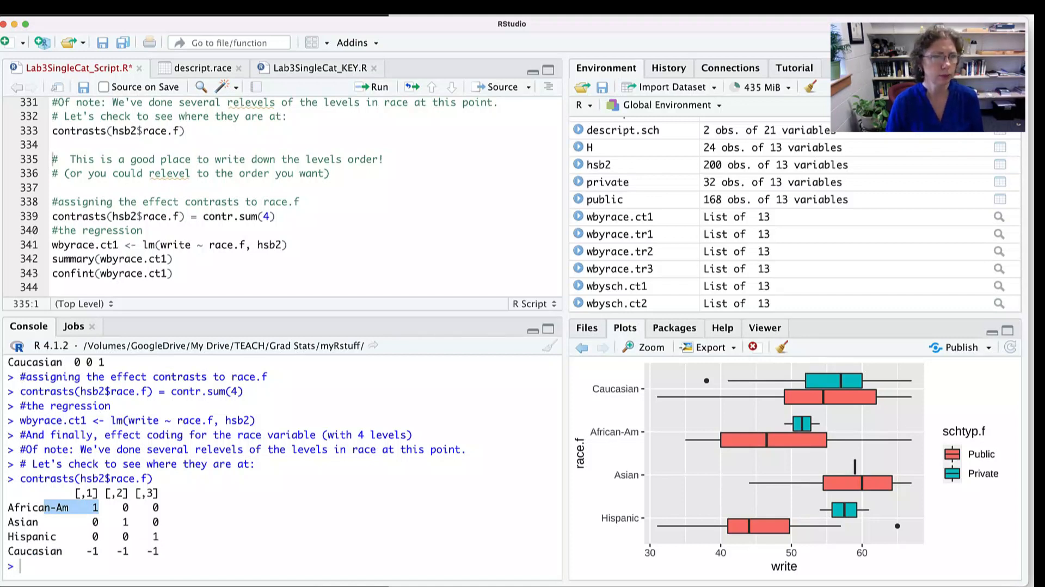
- Rerun the wbyrace.ct1 regression and its summary on lines 341 and 342, and highlight the intercept estimate and the race.f1 to race.f3 coefficient rows
click(101, 245)
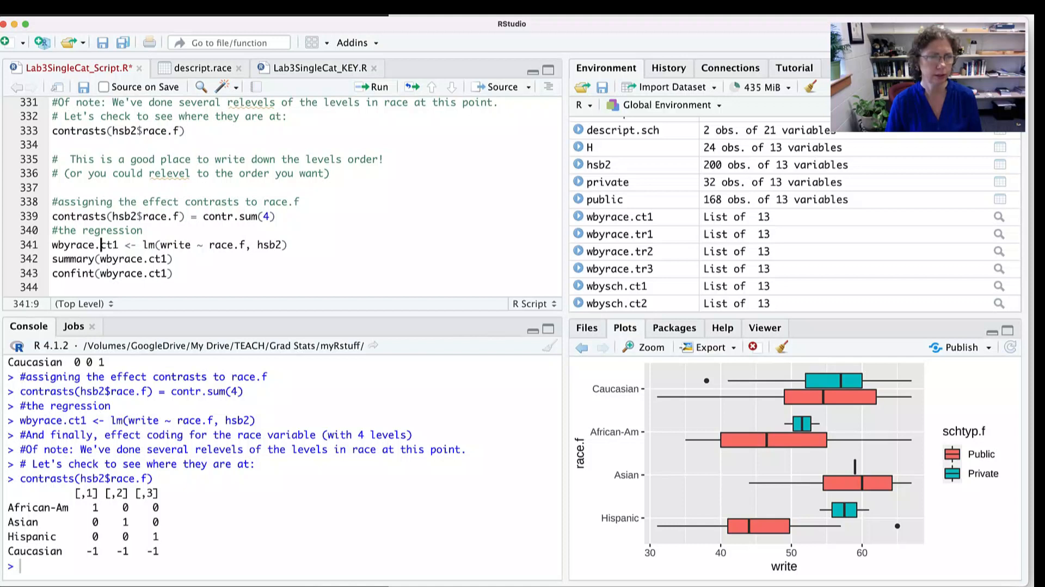
click(288, 245)
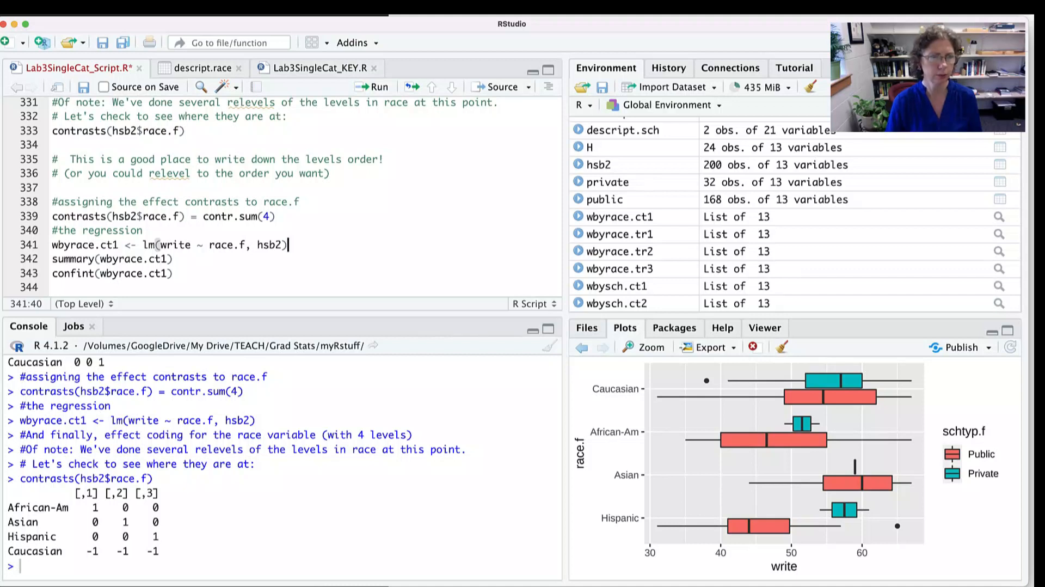
key(super+Return)
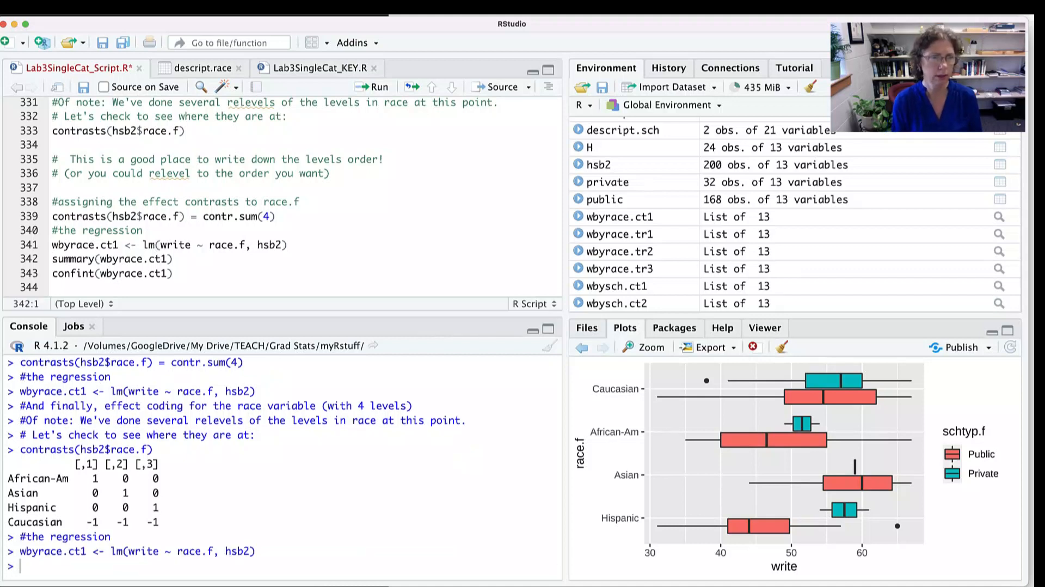
key(super+Return)
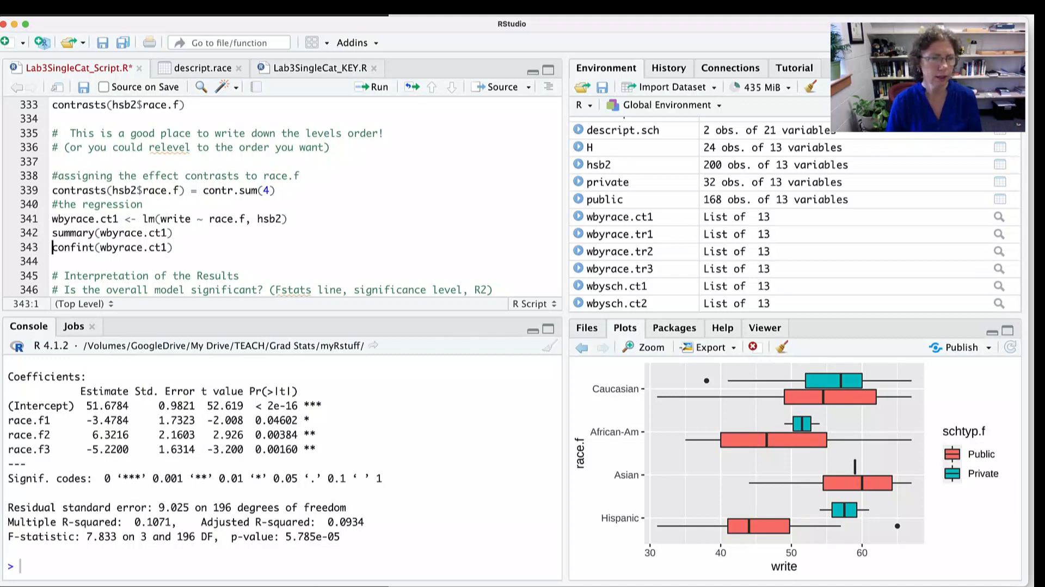
drag(129, 405, 74, 406)
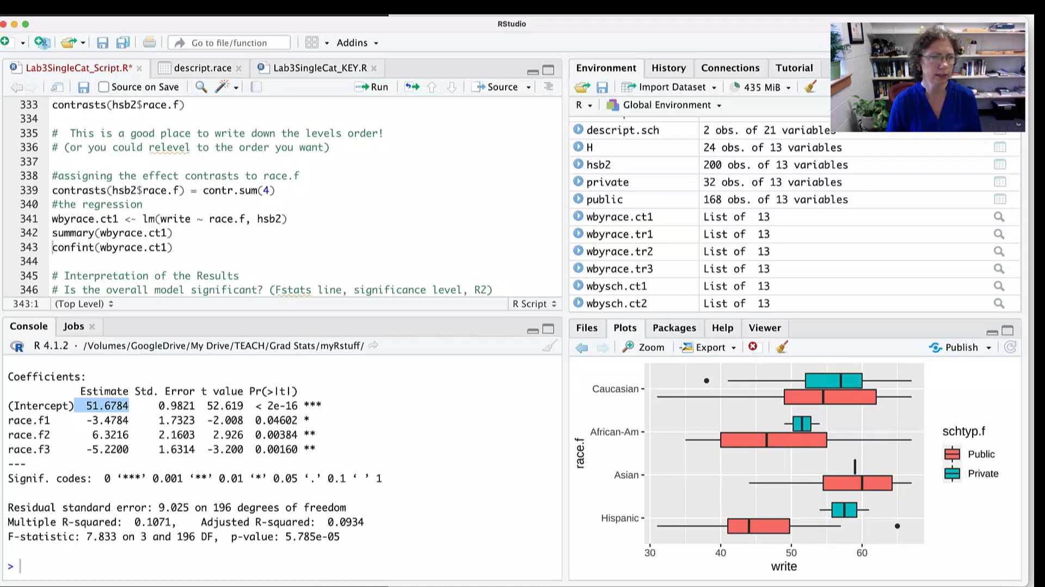
drag(26, 420, 321, 449)
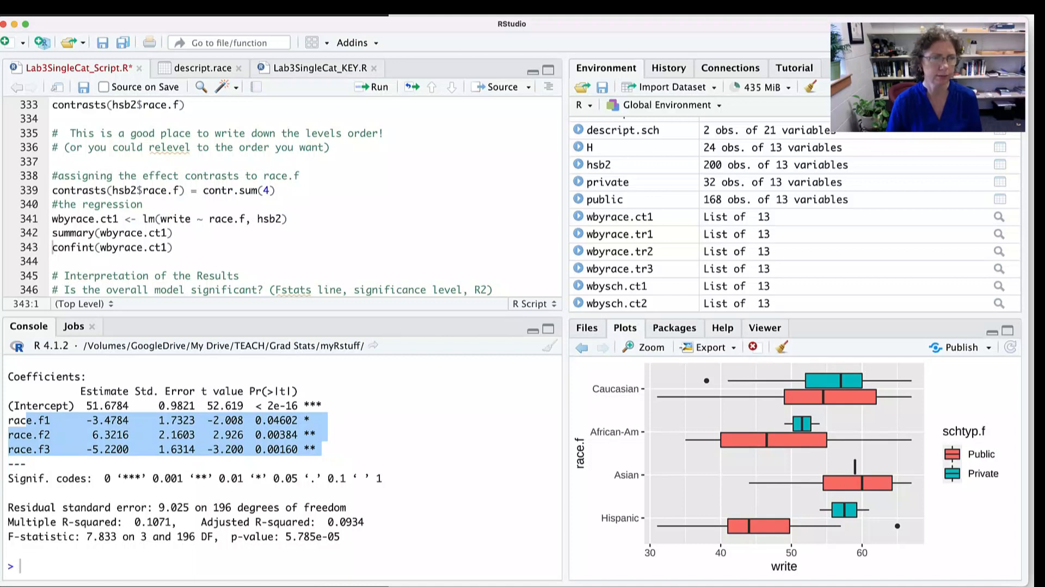
- Highlight the overall significance question on line 346, and the F-statistic, p-value, degrees of freedom and multiple R-squared in the summary output
scroll(256, 198, down, 5)
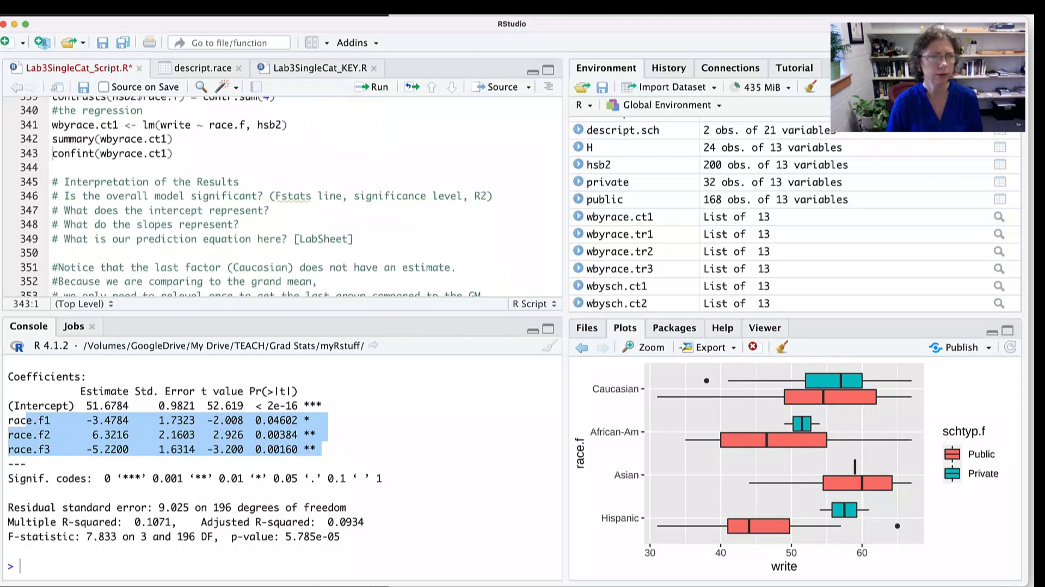
drag(130, 162, 306, 162)
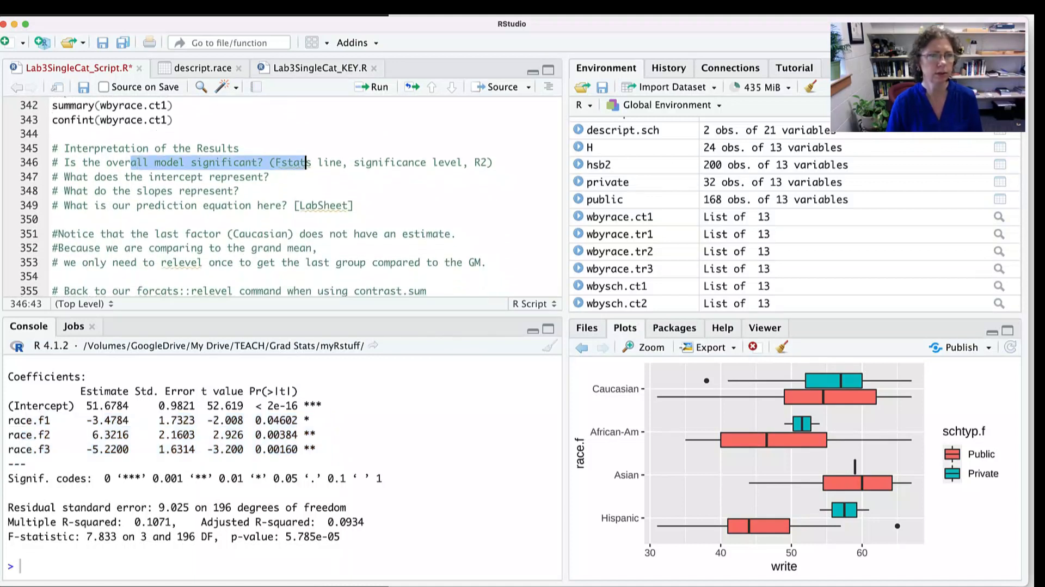
drag(341, 536, 26, 536)
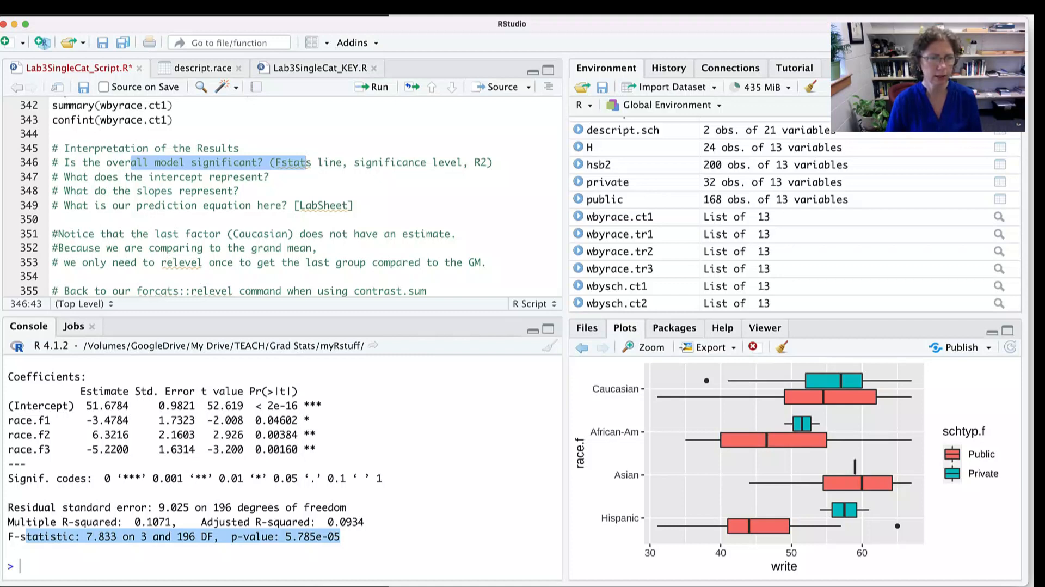
click(26, 536)
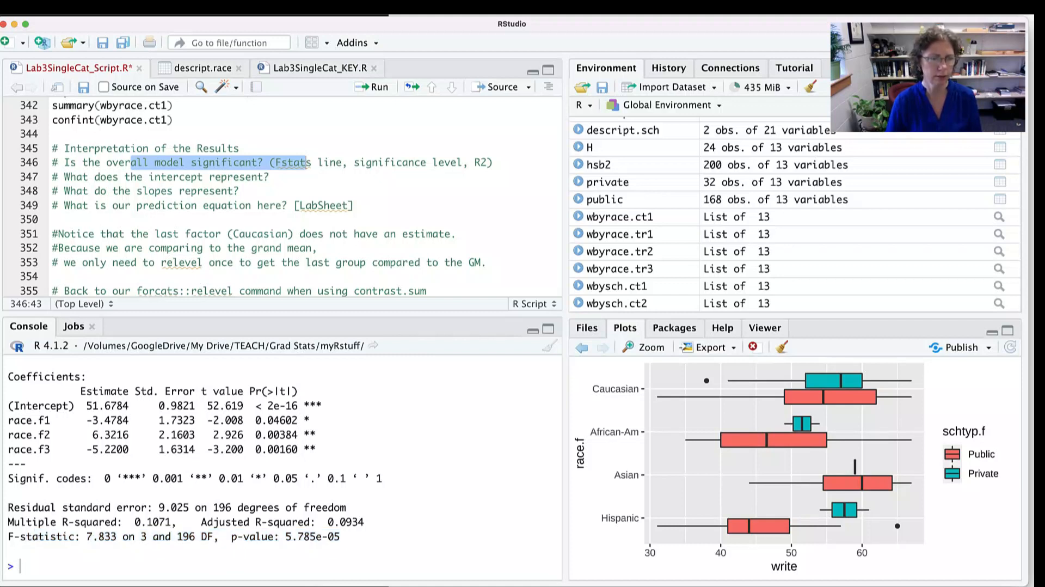
drag(341, 536, 225, 535)
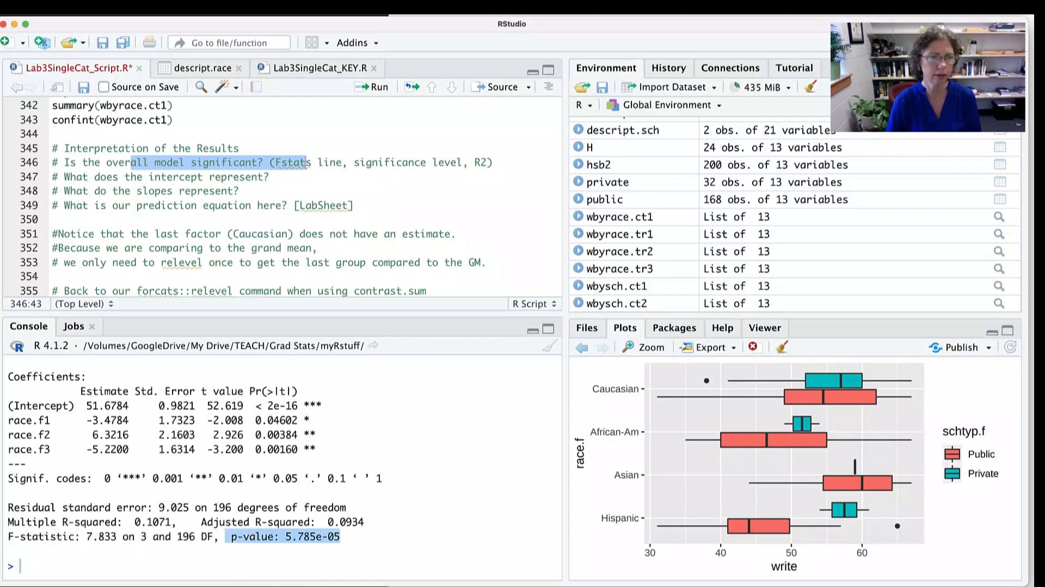
drag(117, 536, 219, 536)
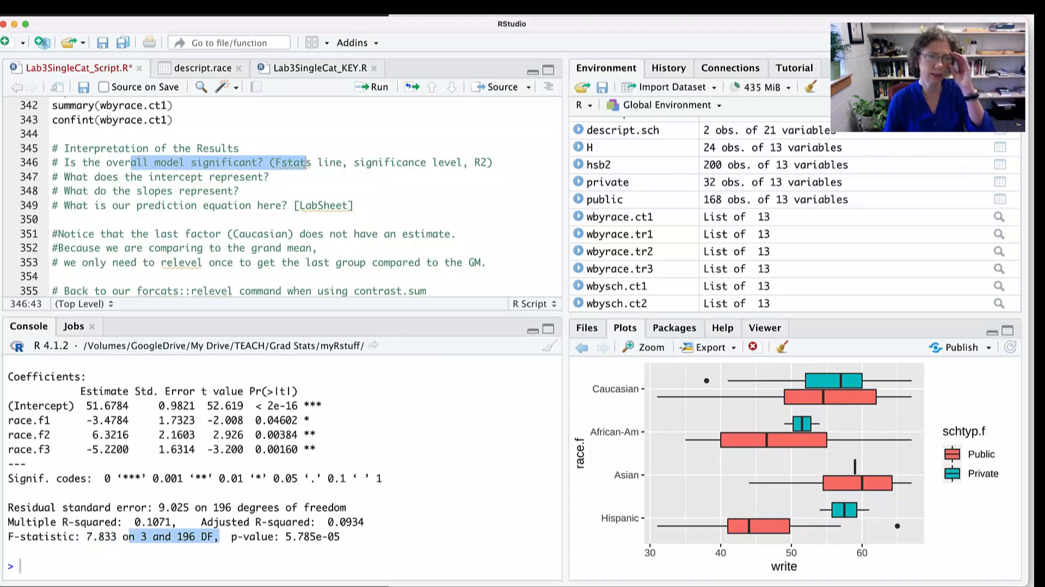
drag(176, 521, 38, 522)
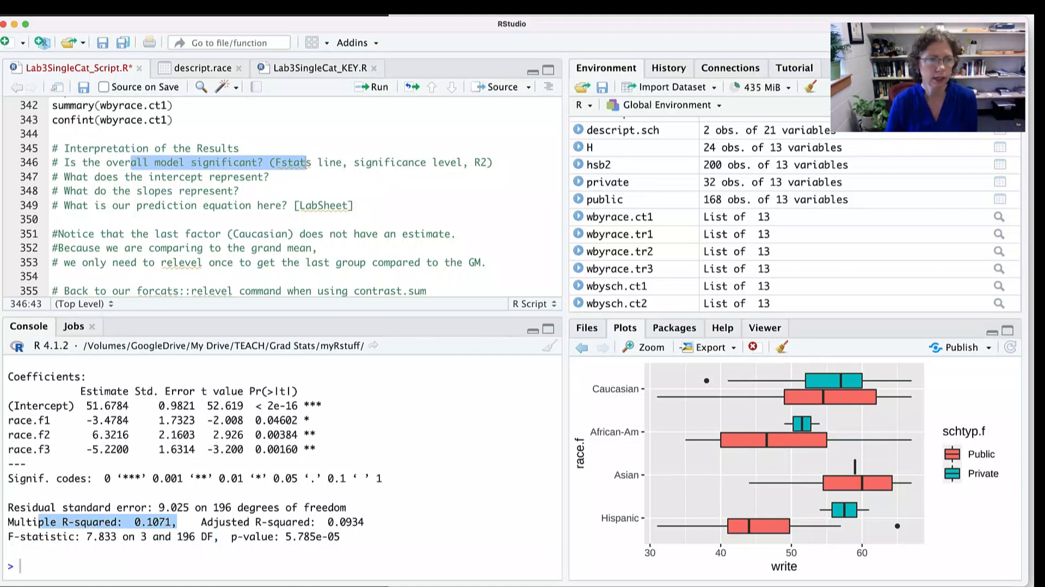
- Highlight the intercept and race.f1 estimates in the summary, and the African-Am code in the effect-coded contrast matrix
drag(140, 406, 44, 405)
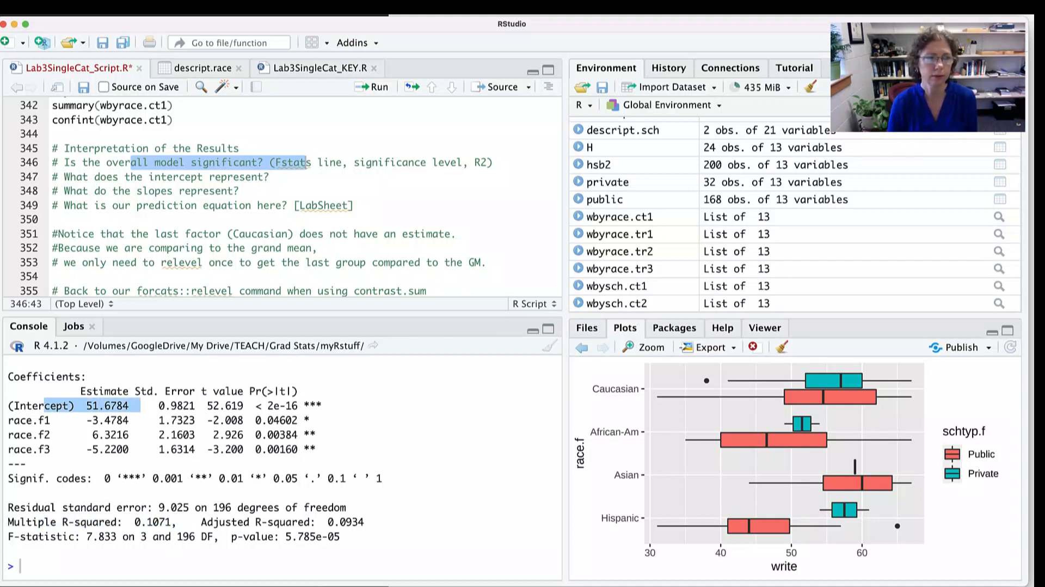
drag(141, 420, 20, 420)
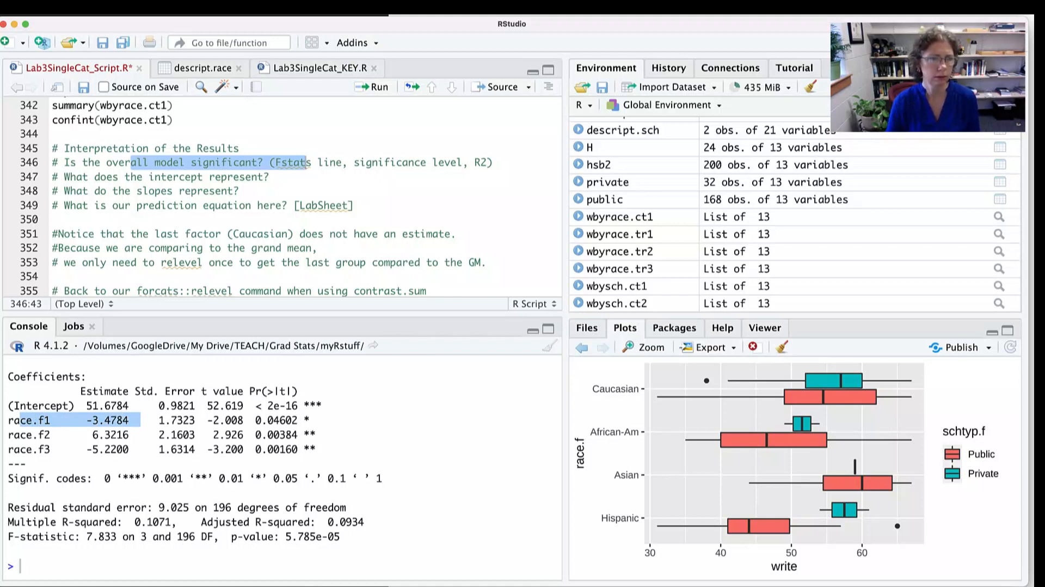
scroll(283, 468, up, 10)
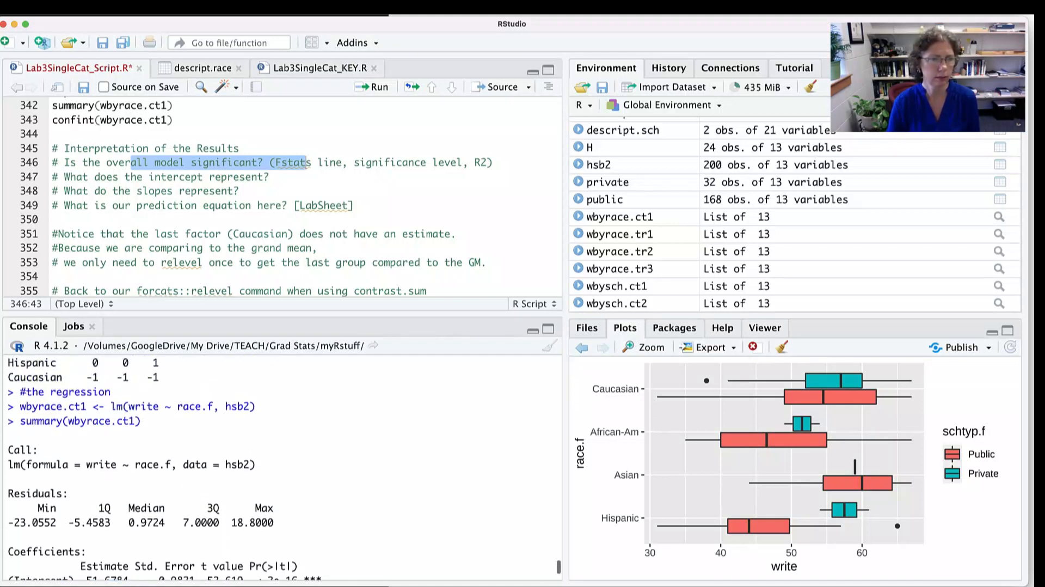
scroll(234, 463, up, 1)
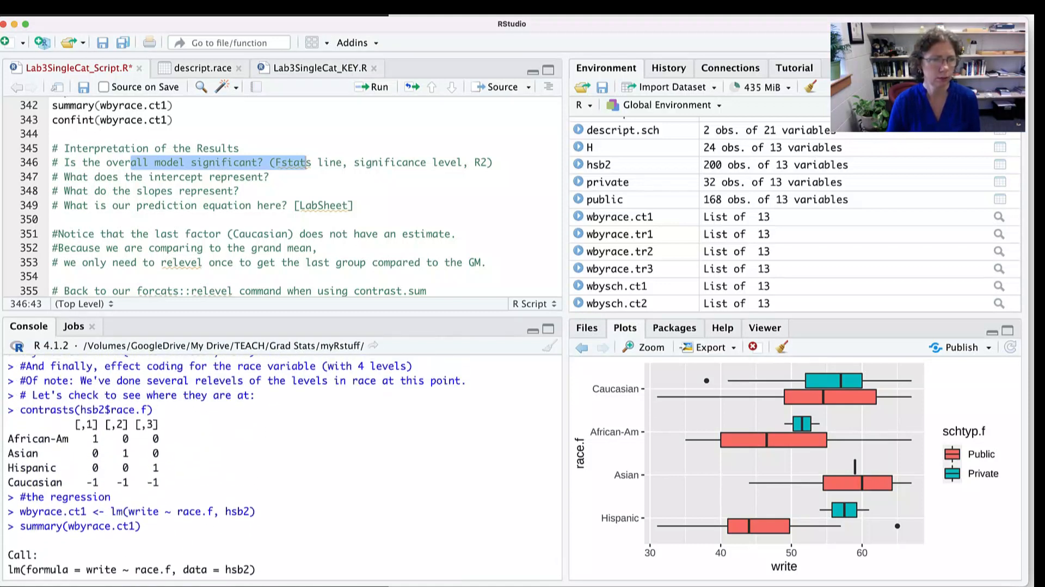
drag(98, 438, 44, 438)
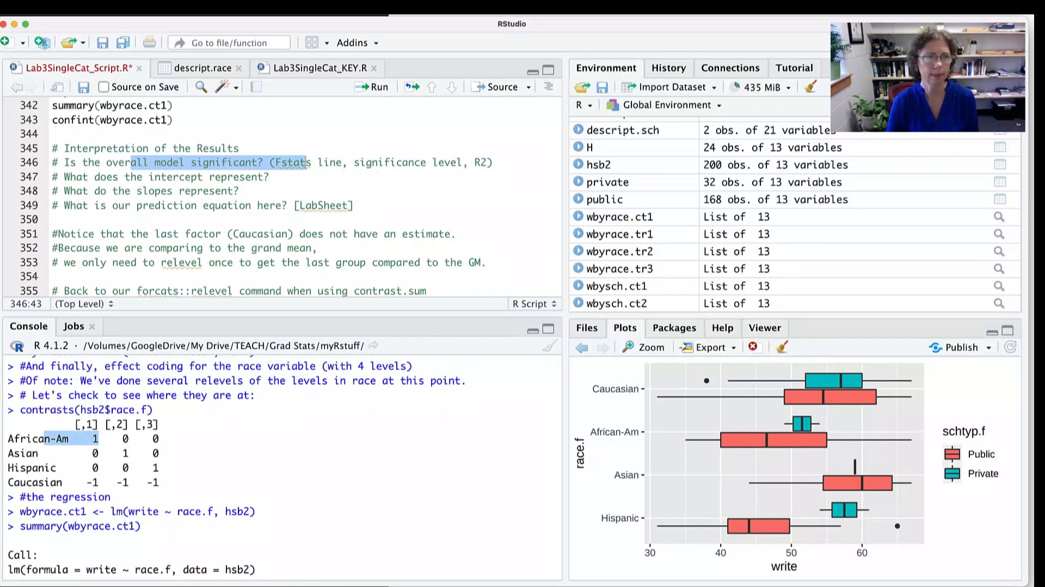
- Switch to the Materials for Class workbook in Excel and select wbyrace.ct1 and its race.f1 entry AA in the race contrast coding table
key(super+Tab)
key(super+Tab)
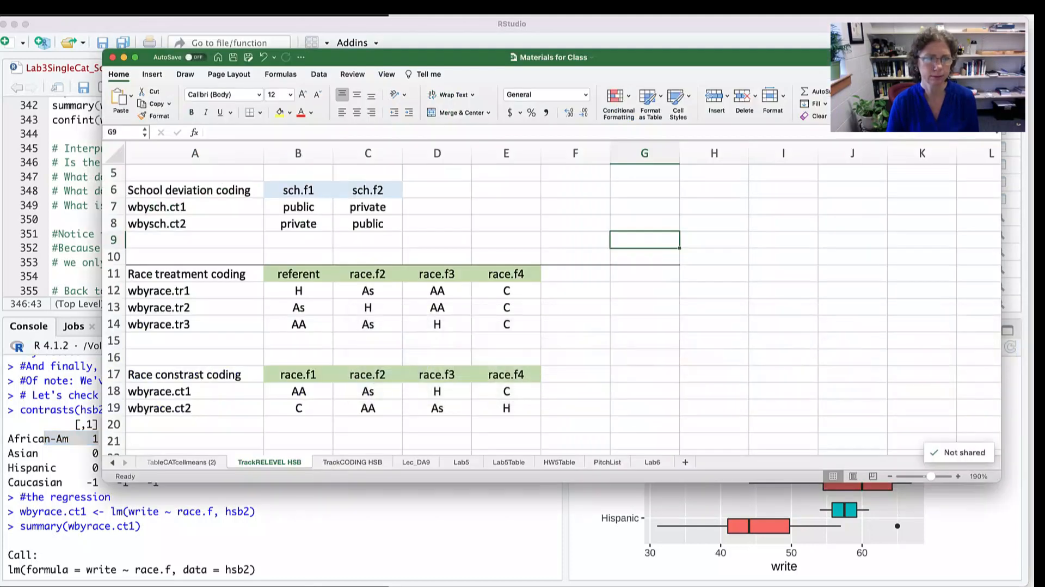
click(136, 391)
shift+click(310, 390)
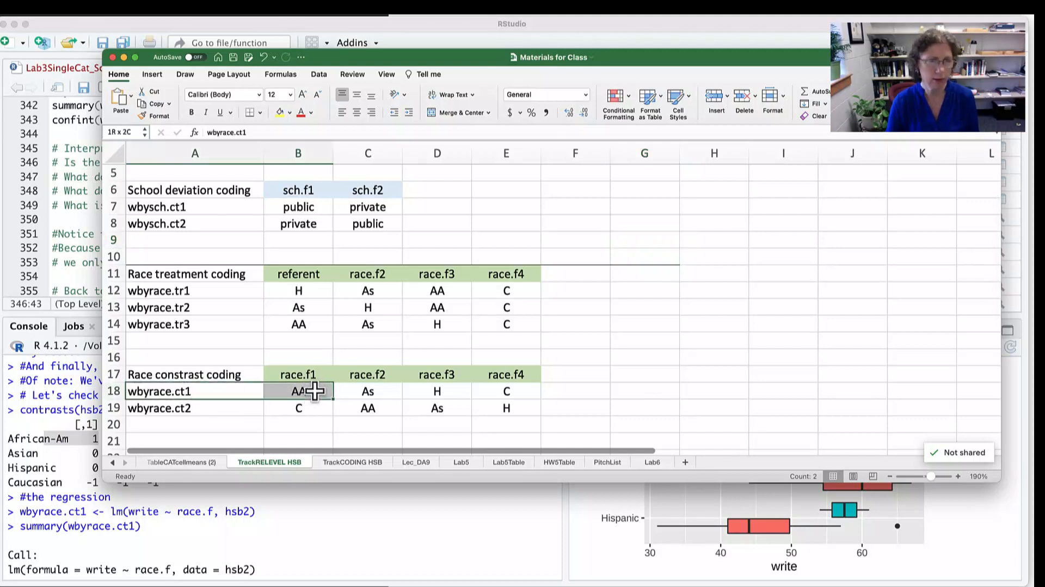
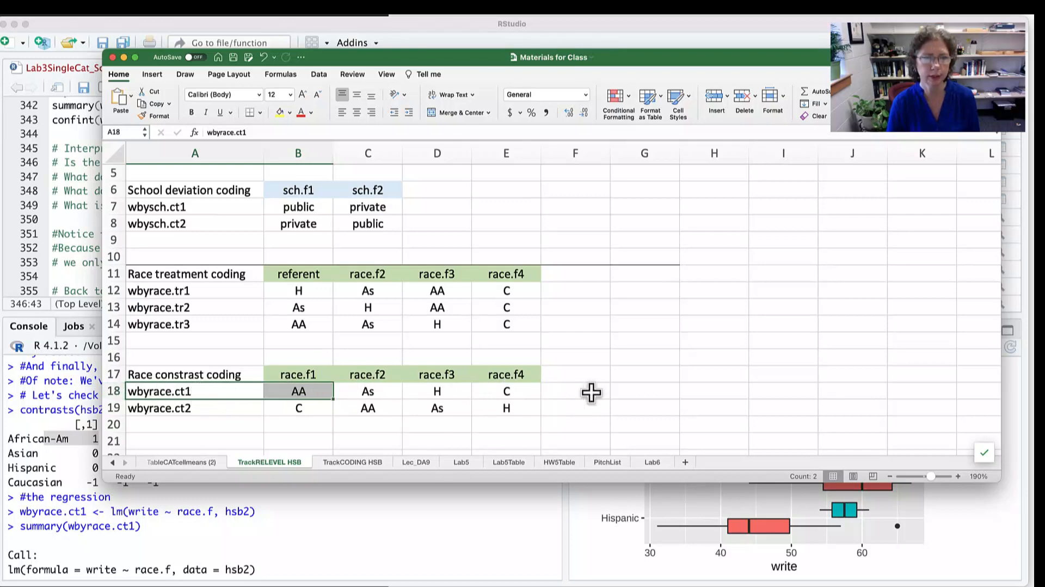
- Switch back to RStudio and highlight the intercept estimate and the race.f1 p-value in the wbyrace.ct1 summary output
click(380, 525)
scroll(381, 517, down, 5)
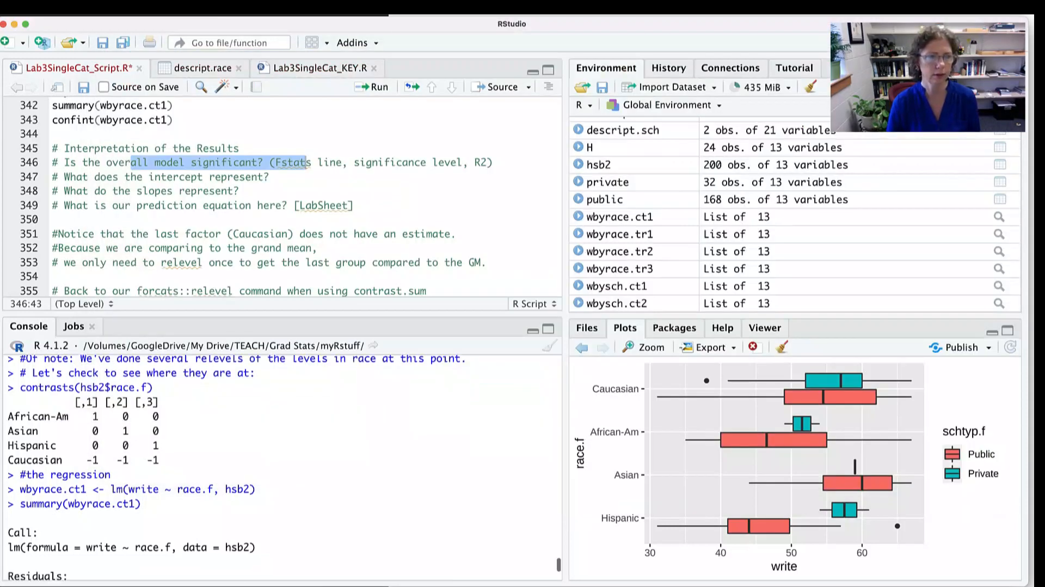
scroll(278, 468, down, 3)
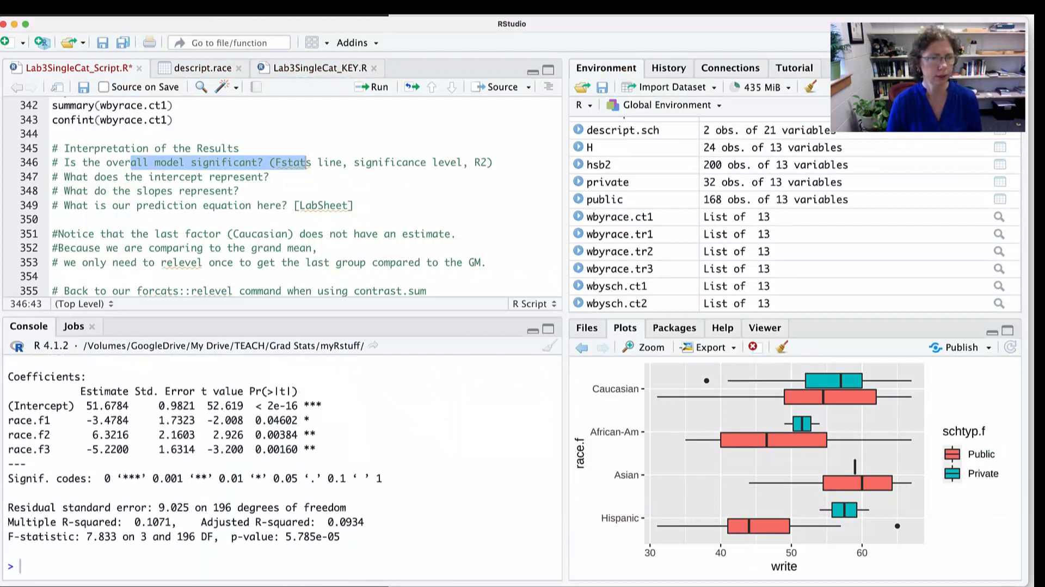
mouse_move(129, 420)
mouse_down()
mouse_move(69, 419)
mouse_move(134, 405)
mouse_up()
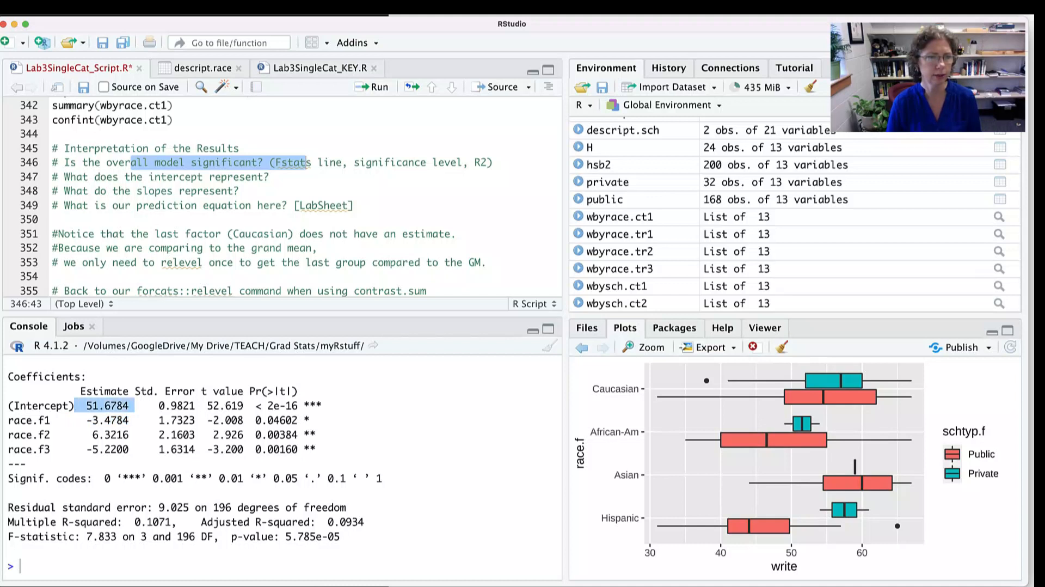
drag(316, 420, 254, 420)
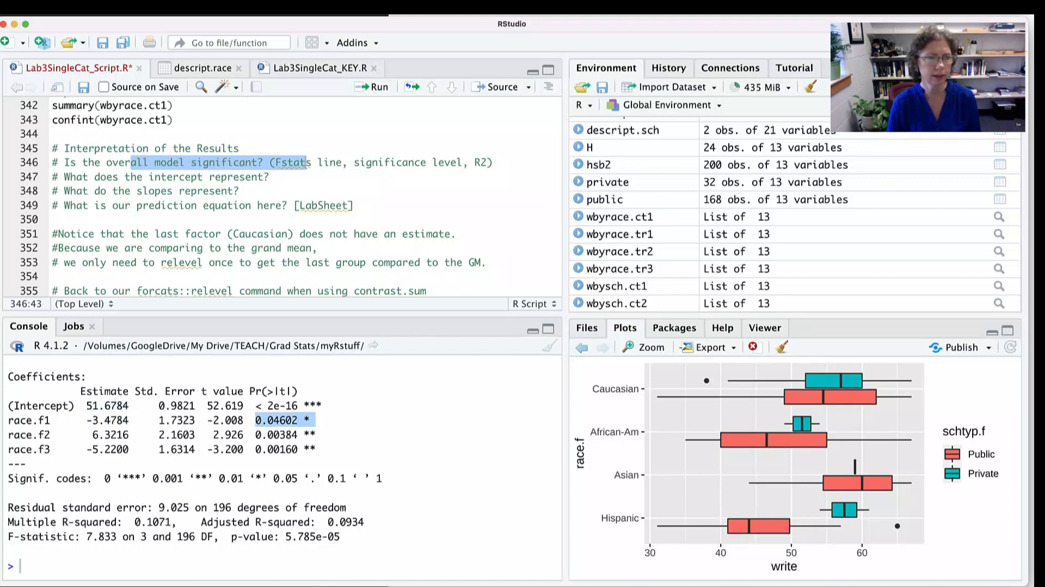
- Highlight the race.f2 estimate, check its coding in the contrast matrix, and highlight the intercept estimate and the race.f2 p-value
drag(134, 434, 74, 434)
scroll(272, 462, up, 1)
scroll(284, 467, up, 10)
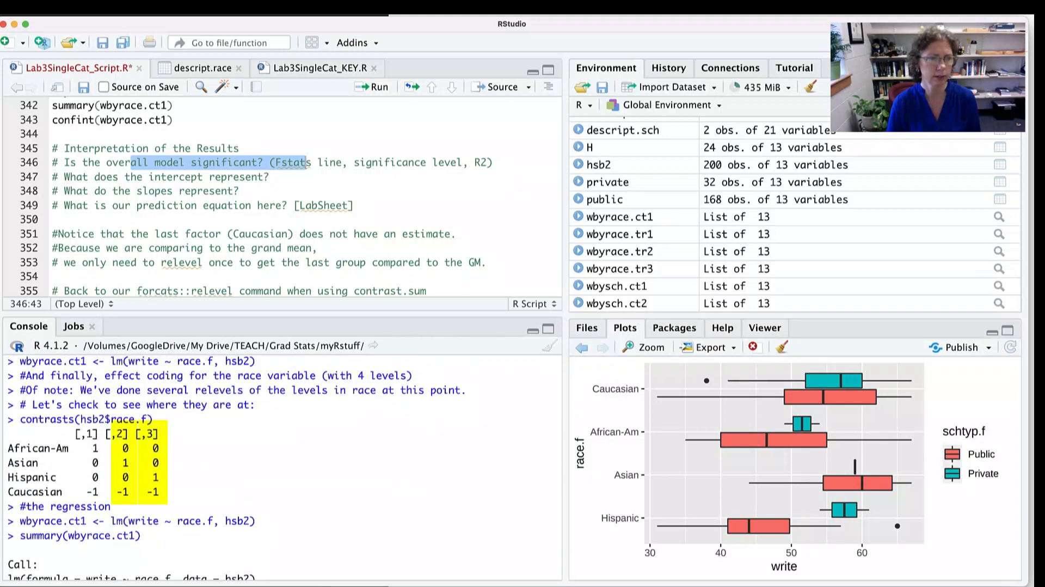
scroll(285, 467, down, 10)
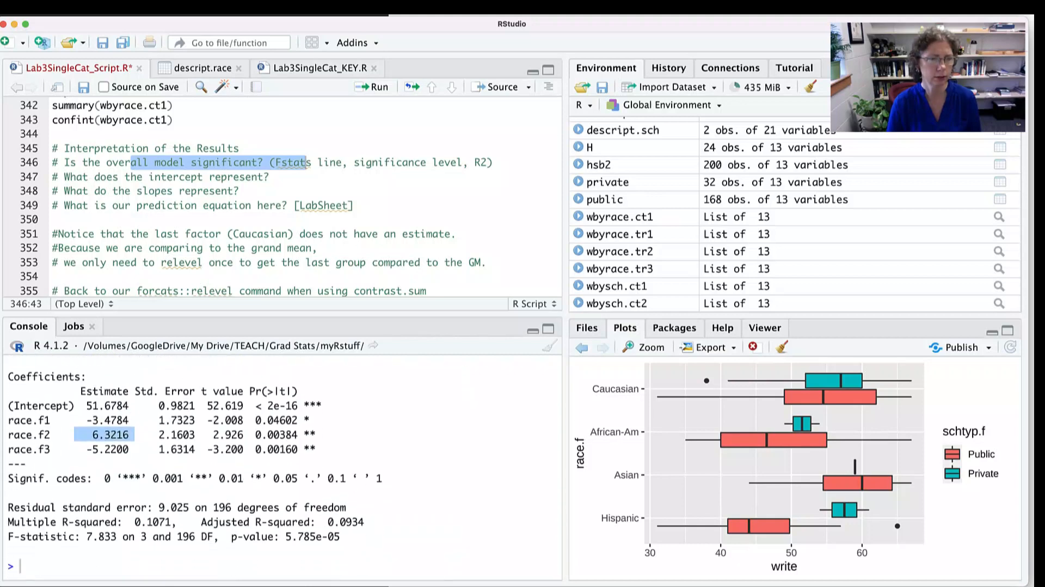
drag(135, 405, 75, 405)
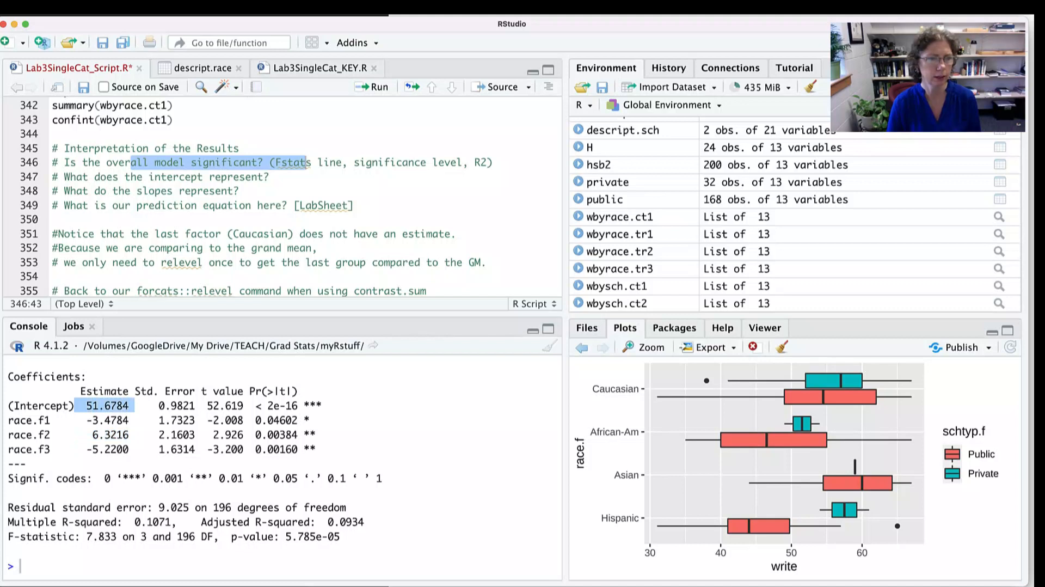
drag(321, 435, 238, 434)
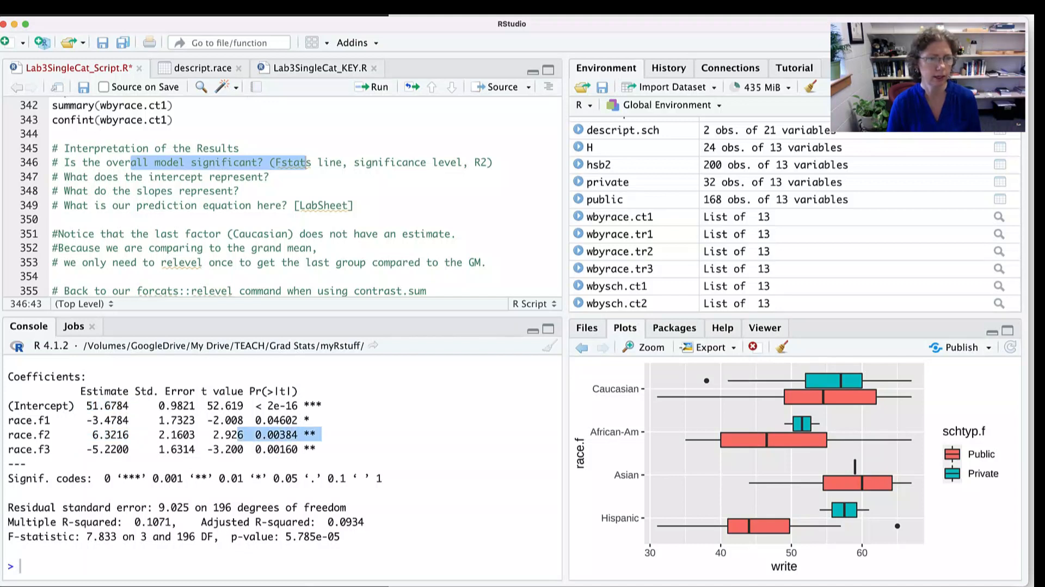
- Highlight the race.f3 estimate, the intercept estimate and the race.f3 p-value in the wbyrace.ct1 summary
drag(129, 449, 81, 449)
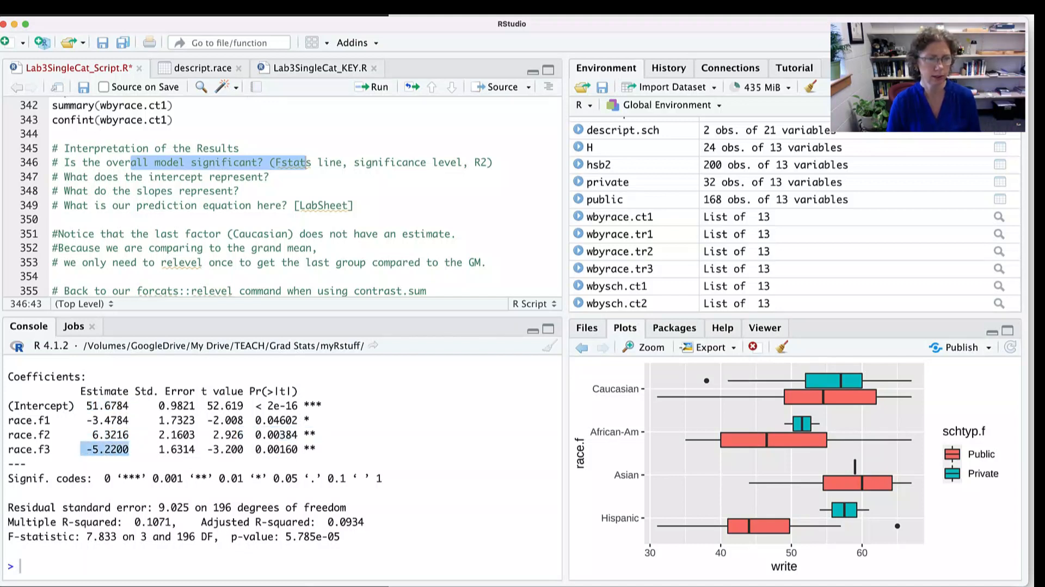
drag(129, 405, 74, 405)
drag(322, 449, 249, 449)
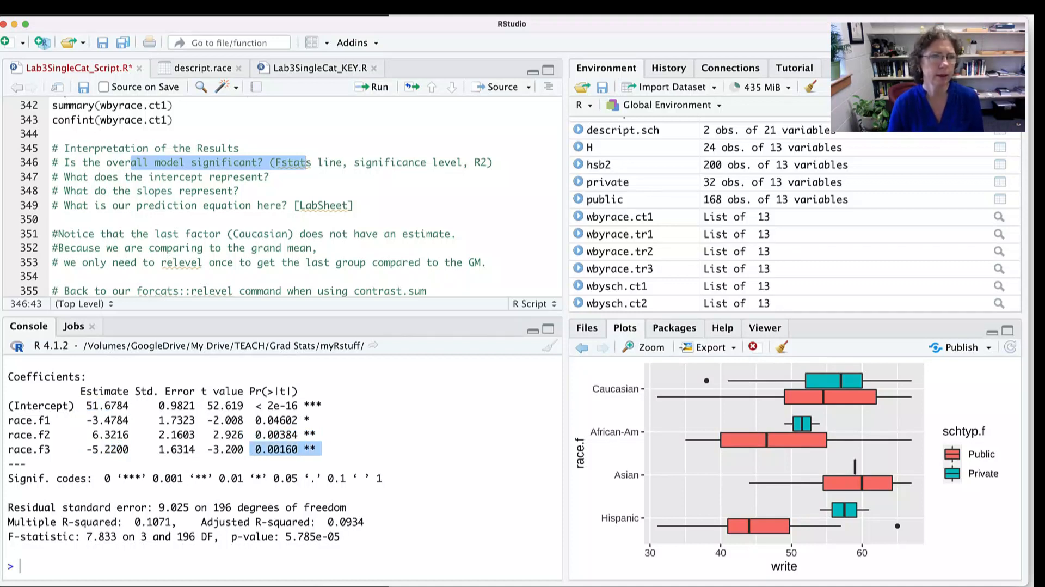
- Switch to the LabSheet Lab3 SingleCat document in Word and select the first prediction equation under Using effect coding
scroll(282, 196, down, 3)
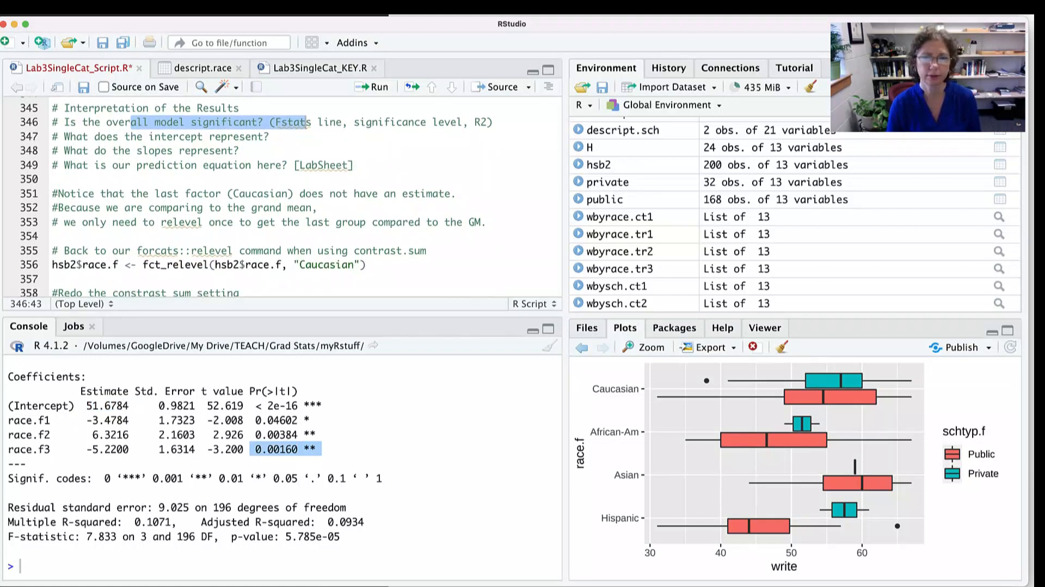
key(super+Tab)
key(super+Tab)
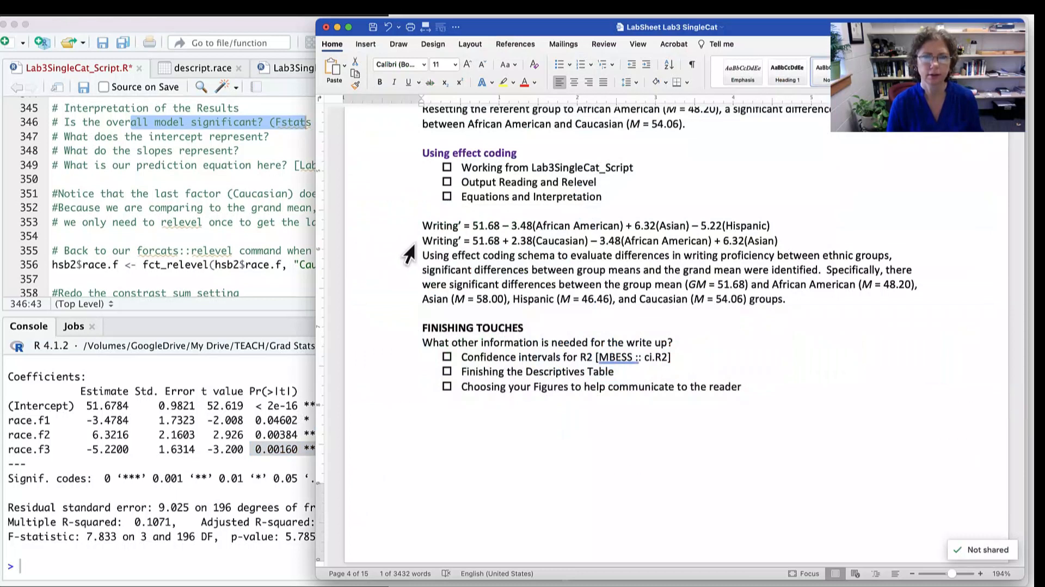
click(399, 232)
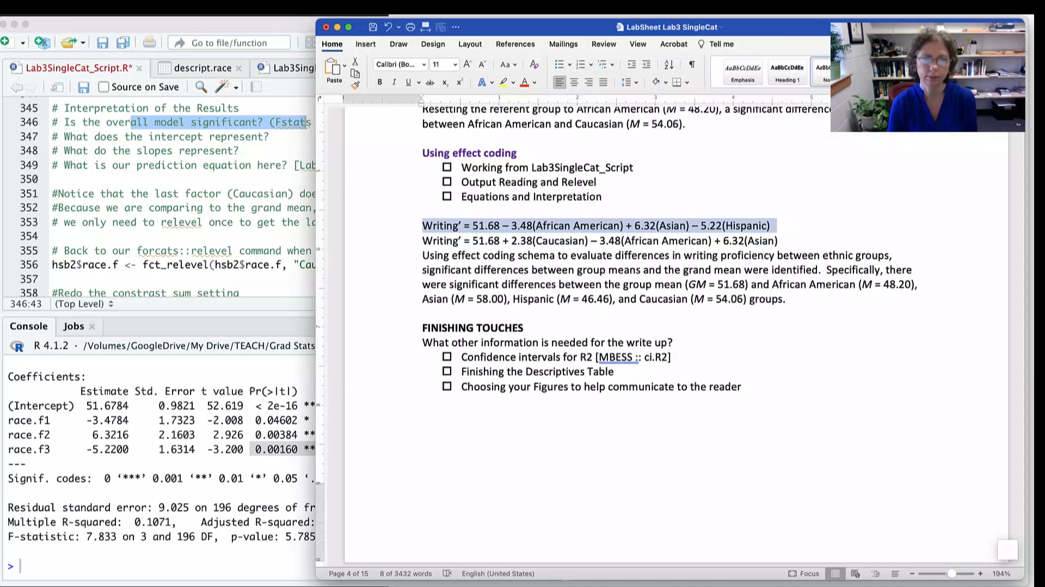
- Return to the script in RStudio and highlight the note about the last factor (Caucasian) on line 351
click(212, 187)
click(53, 179)
click(149, 194)
drag(148, 194, 324, 194)
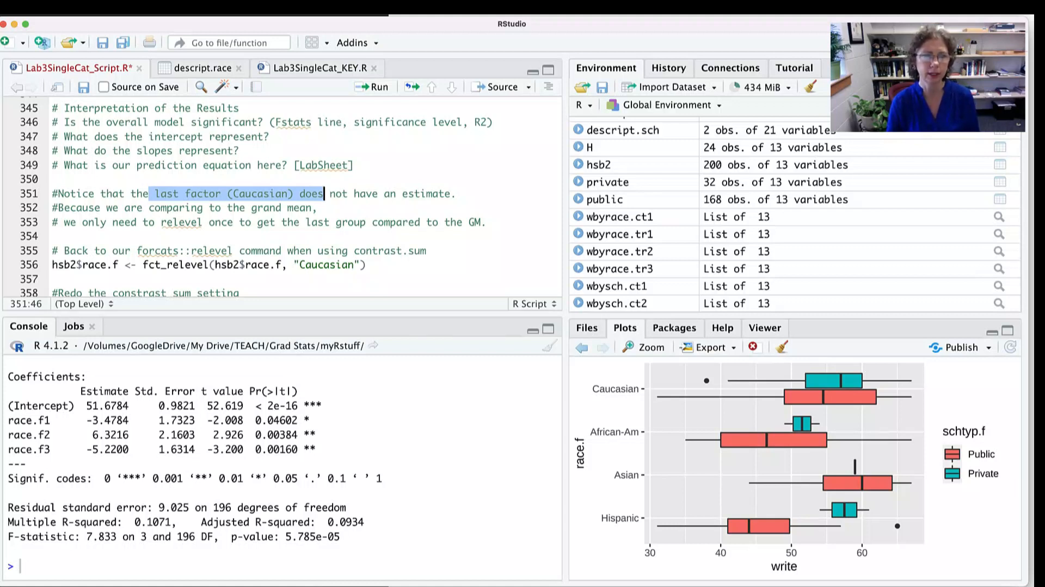
- Run the fct_relevel command on line 356 to make Caucasian the first level of hsb2$race.f
scroll(273, 199, down, 3)
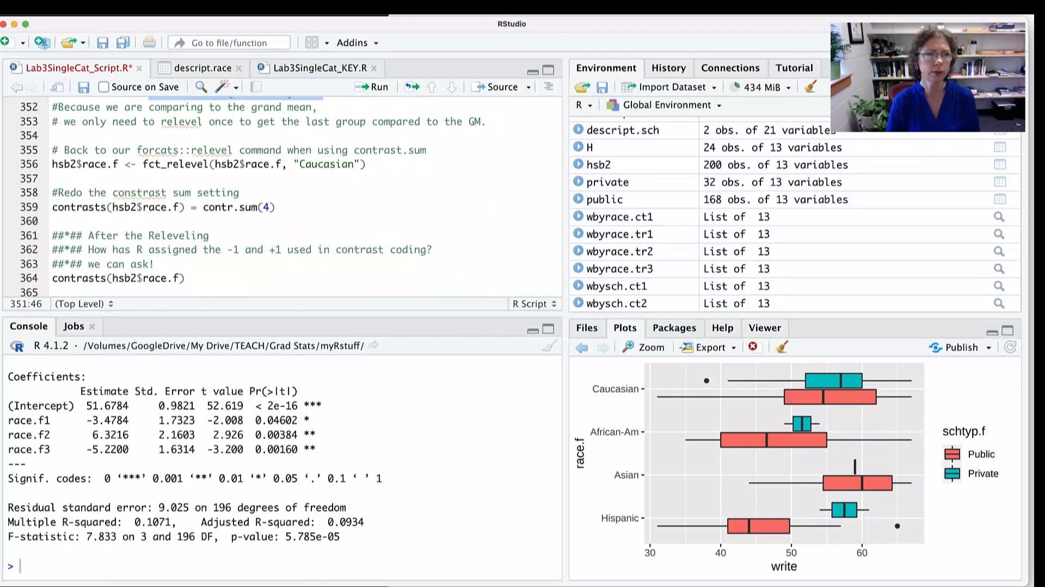
double_click(173, 151)
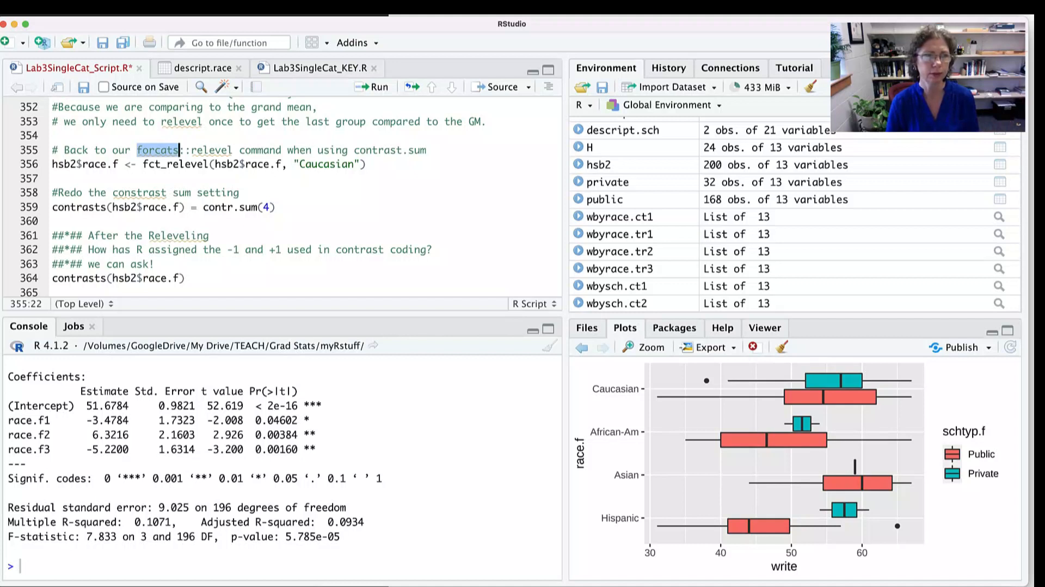
click(368, 165)
drag(143, 163, 204, 164)
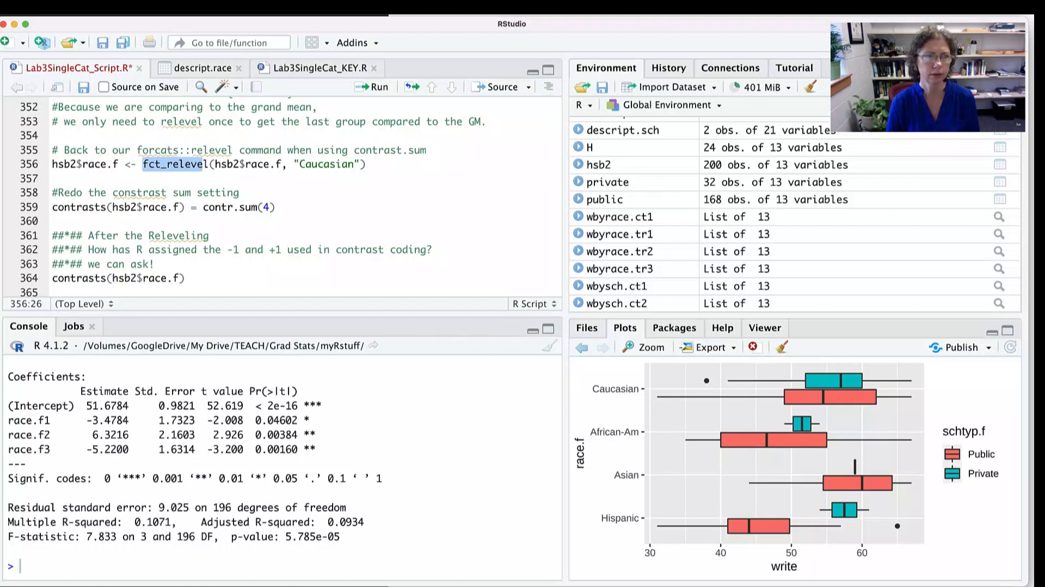
click(368, 164)
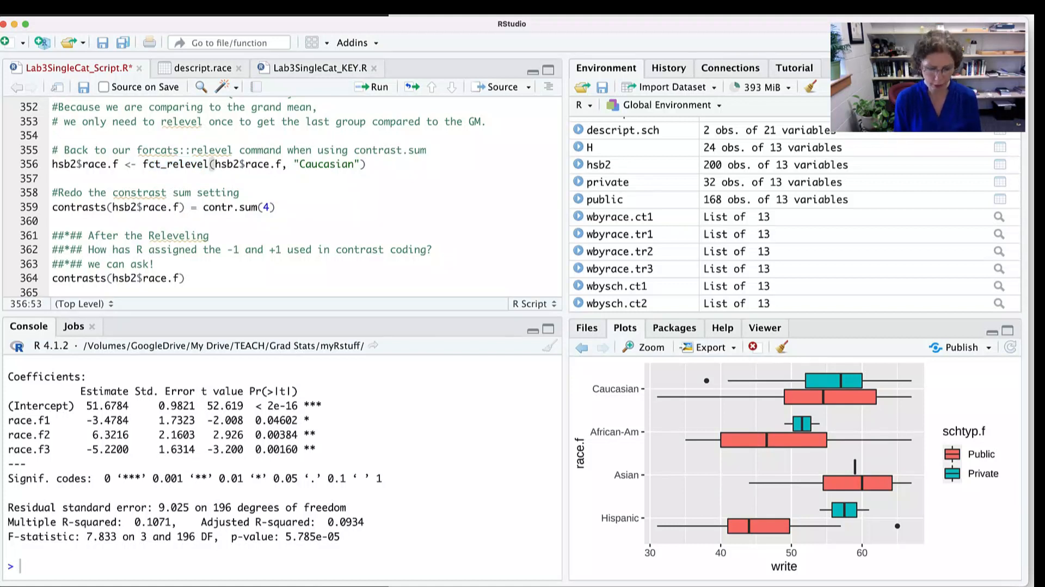
key(super+Return)
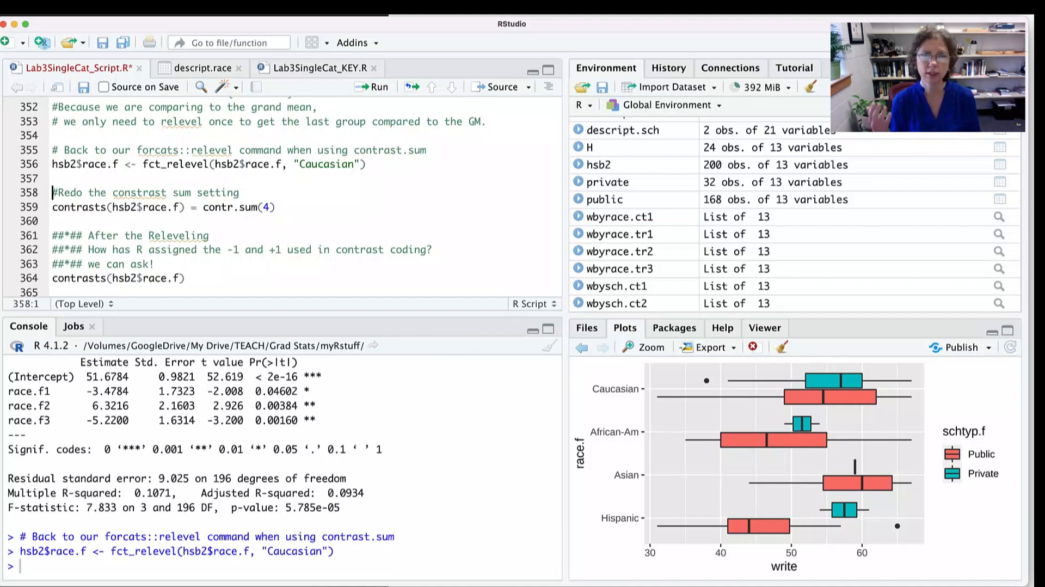
- Reapply the contr.sum(4) setting to hsb2$race.f on line 359 and print its contrast matrix with line 364
click(276, 207)
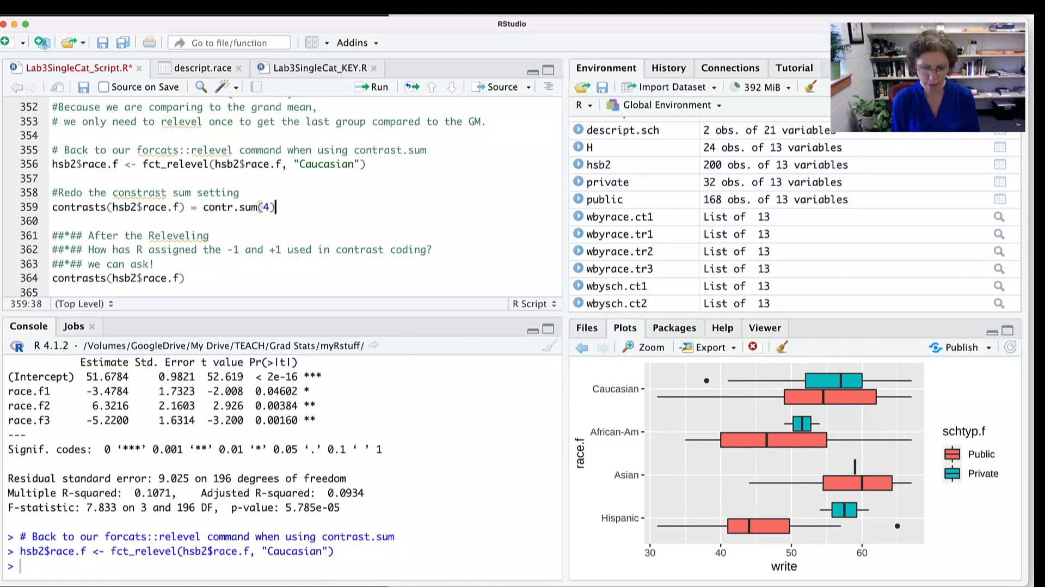
key(ctrl+Return)
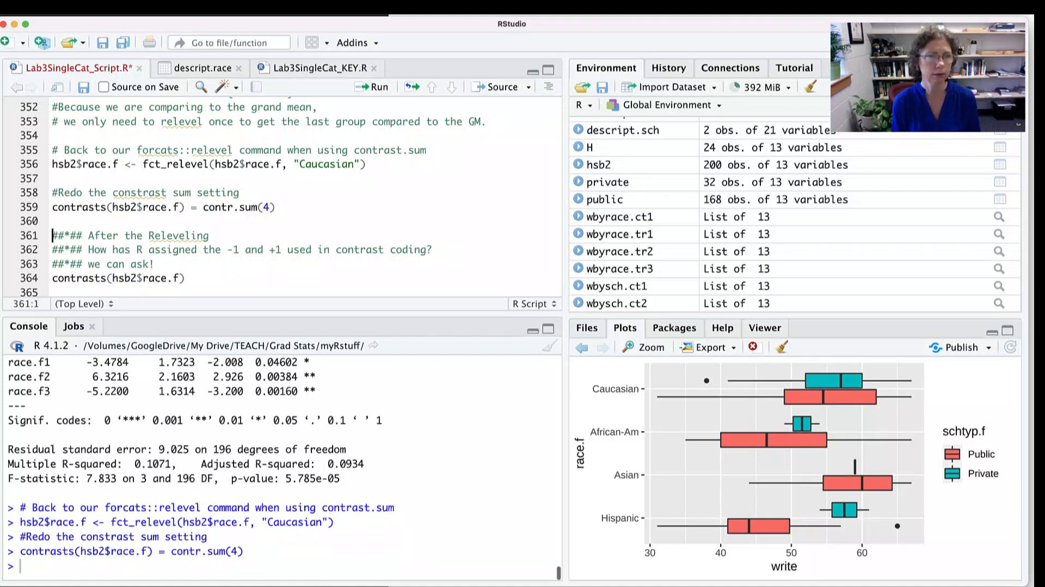
scroll(283, 196, down, 4)
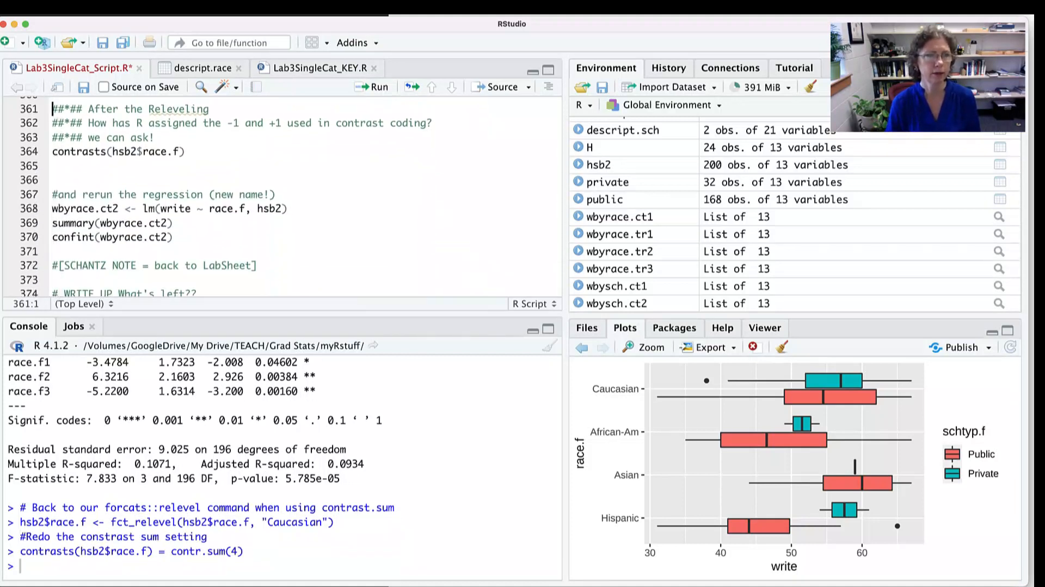
scroll(217, 178, up, 1)
click(186, 178)
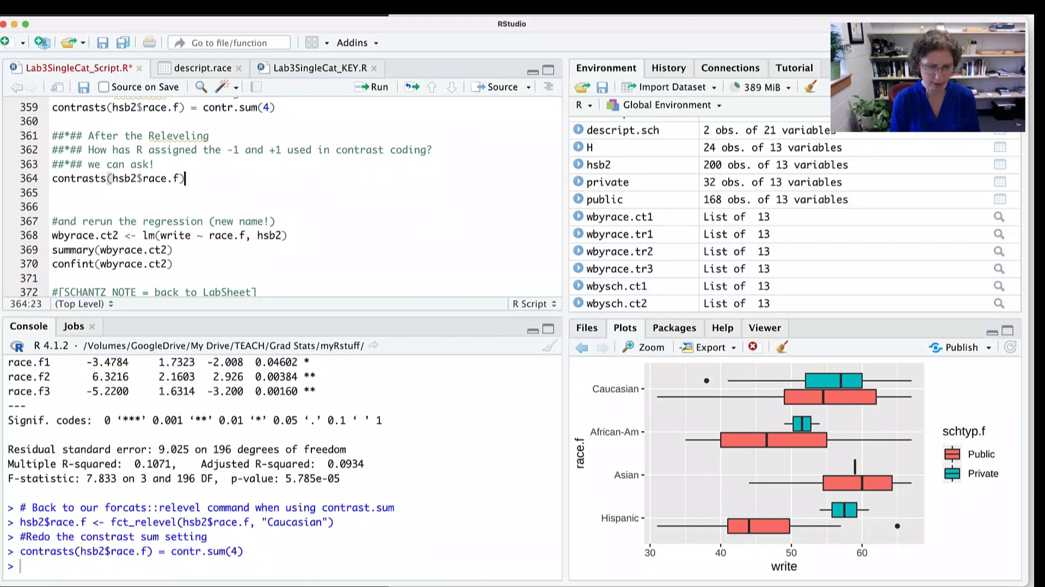
key(super+Return)
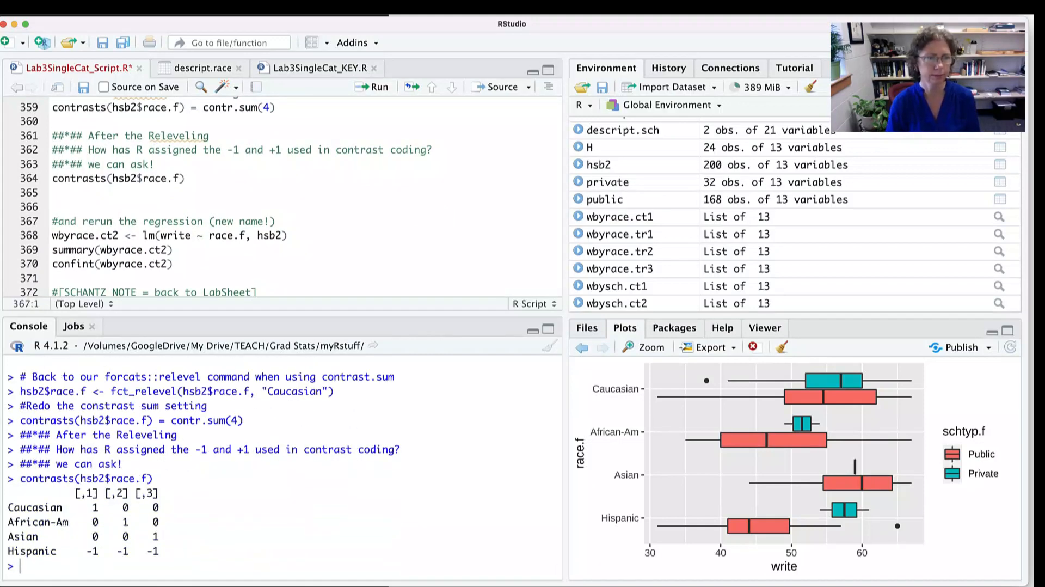
- Highlight the Caucasian code, the Asian code and the Hispanic row of -1 values in the releveled contrast matrix
drag(20, 507, 99, 507)
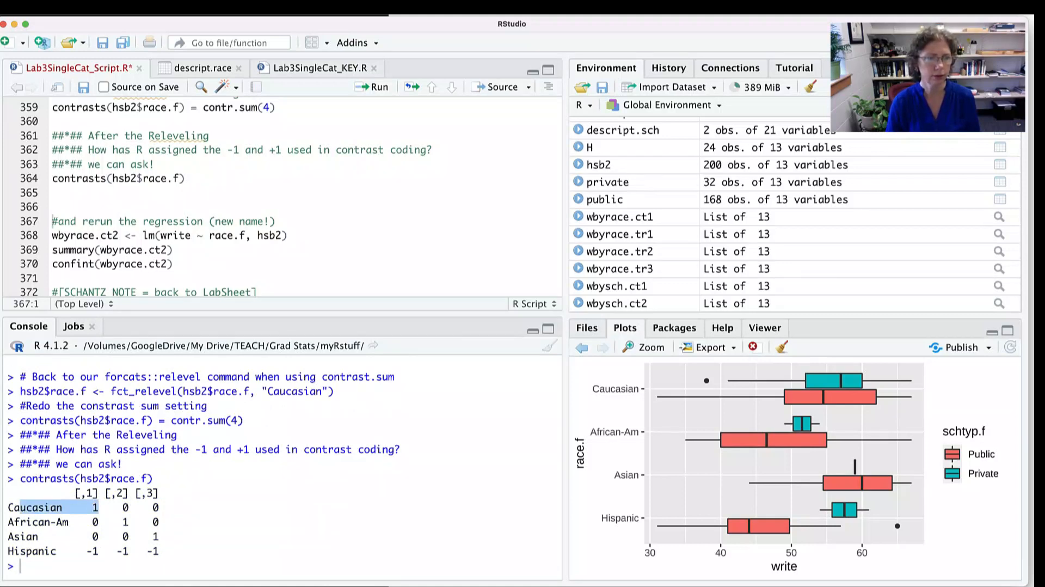
drag(135, 521, 153, 536)
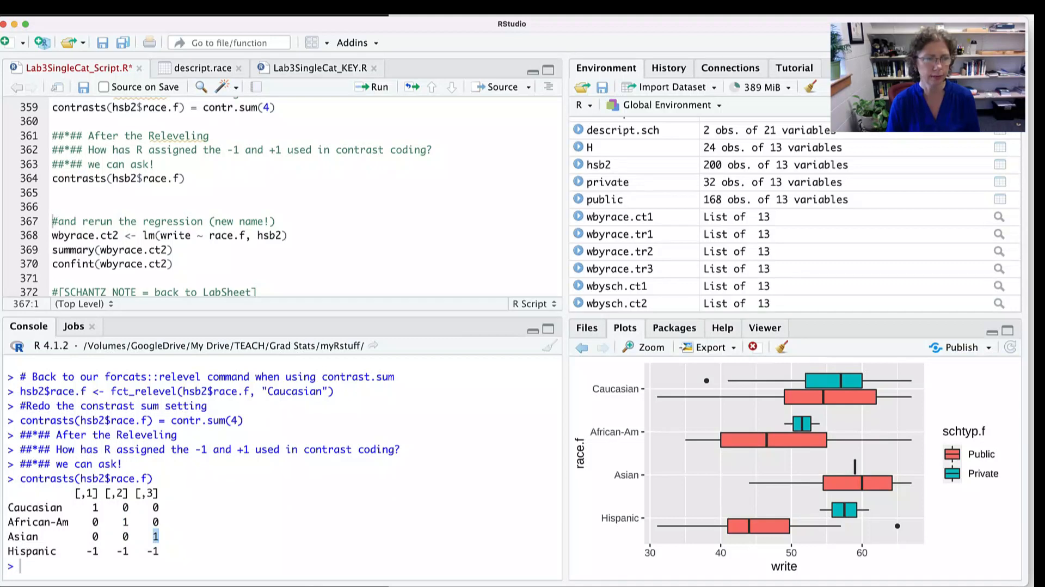
drag(75, 551, 158, 551)
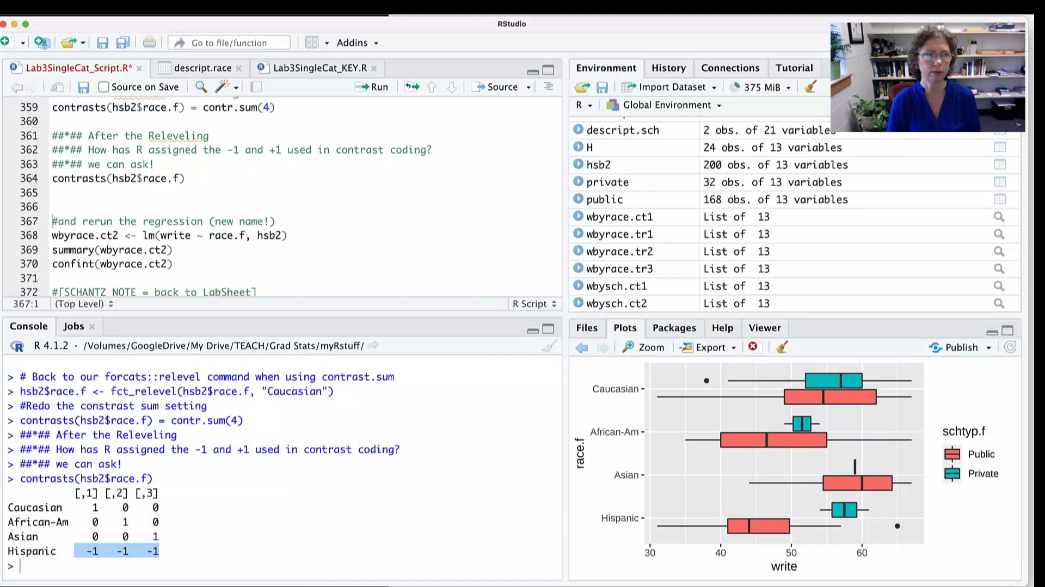
- Run the wbyrace.ct2 regression of write on race.f and its summary on lines 368 and 369
click(88, 235)
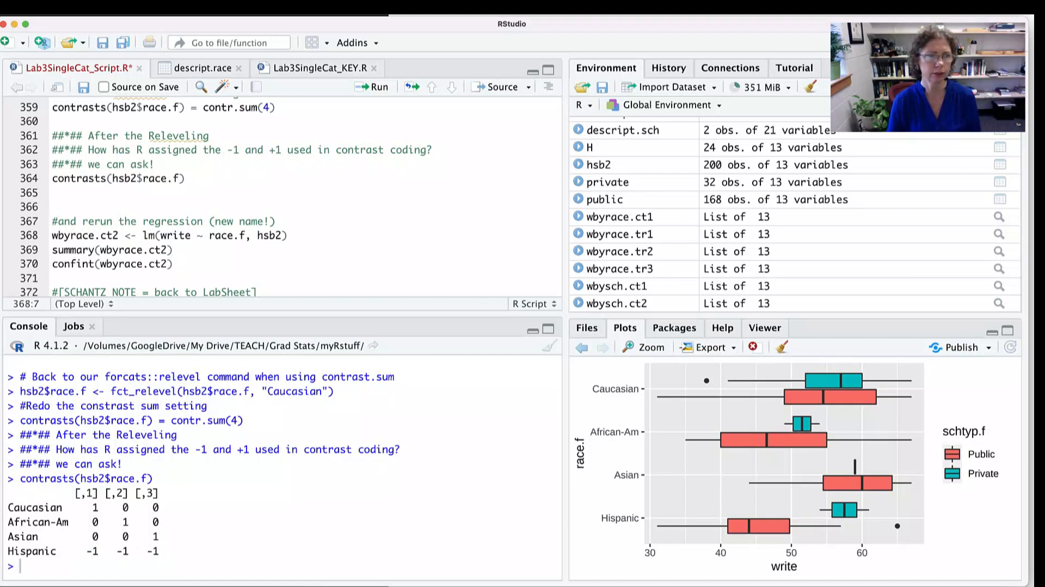
key(super+Return)
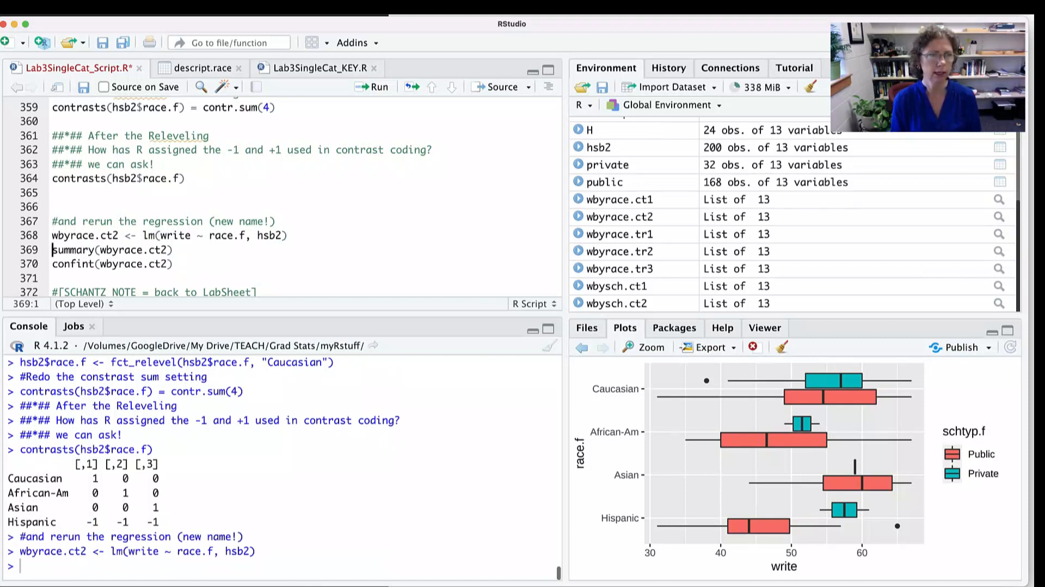
key(super+Return)
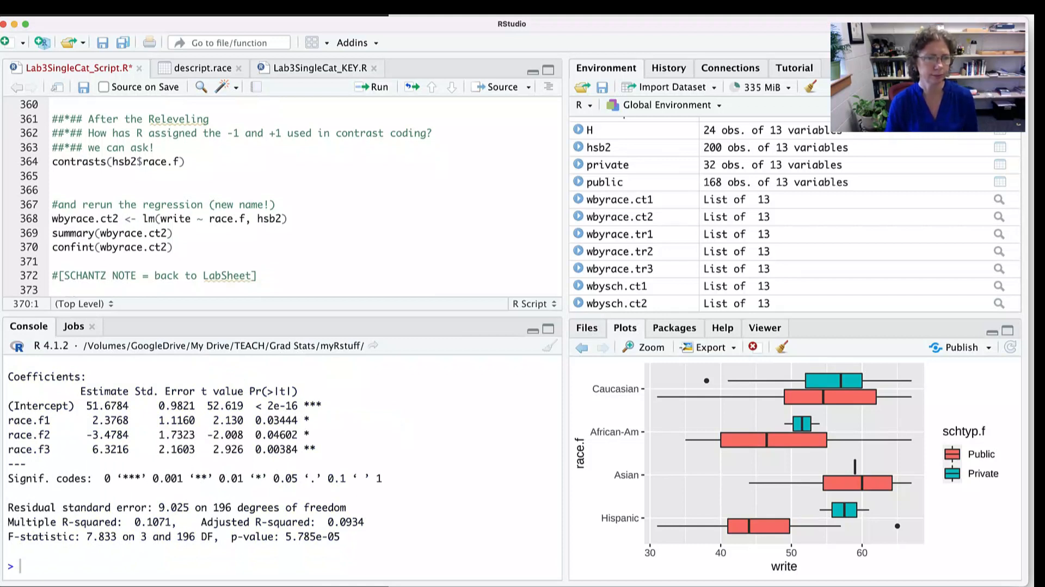
- Highlight the F-statistic line, the race.f1 estimate and the intercept estimate in the wbyrace.ct2 summary
drag(56, 536, 345, 536)
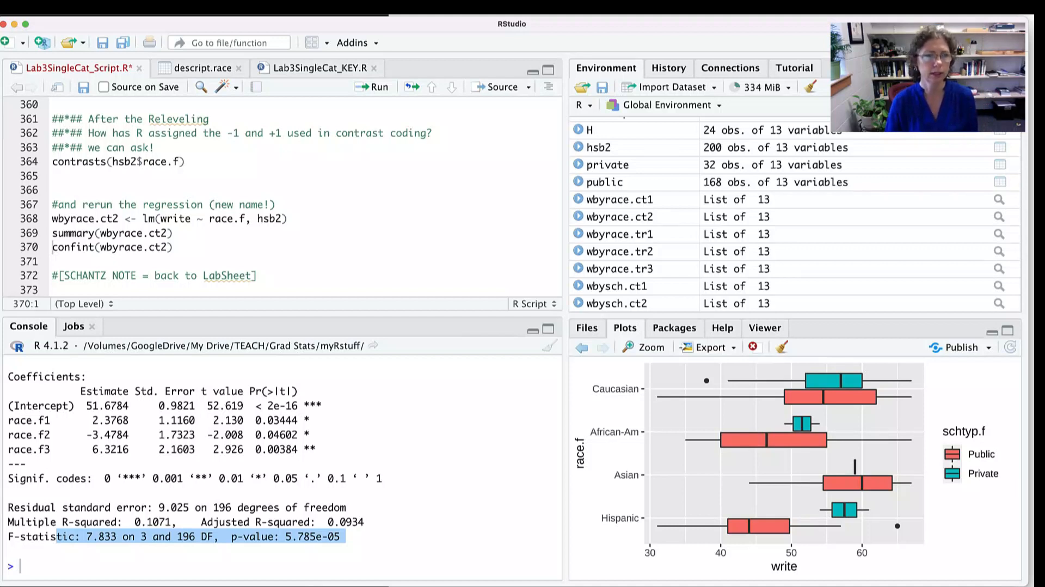
drag(111, 420, 113, 434)
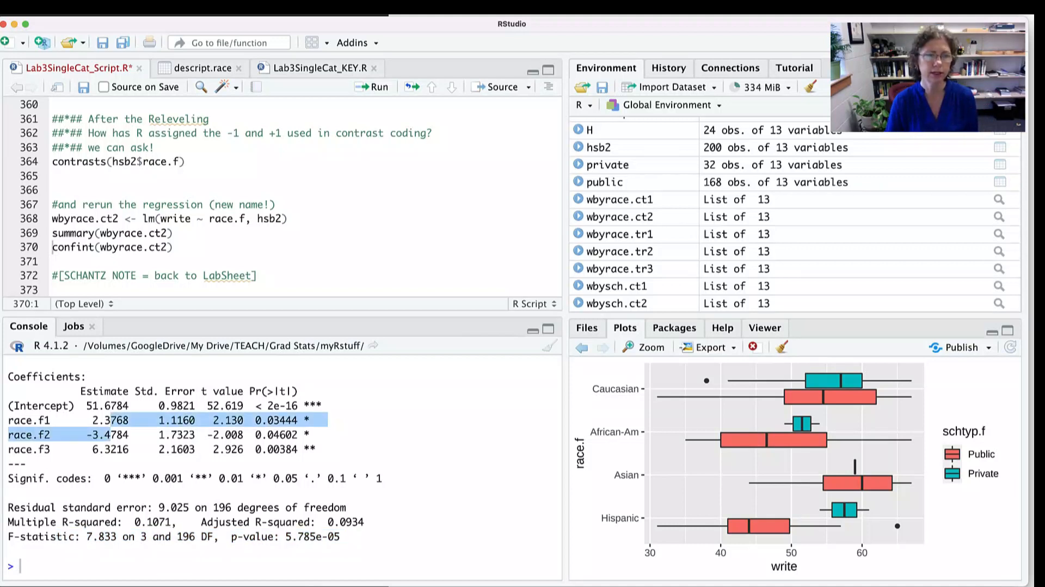
click(112, 434)
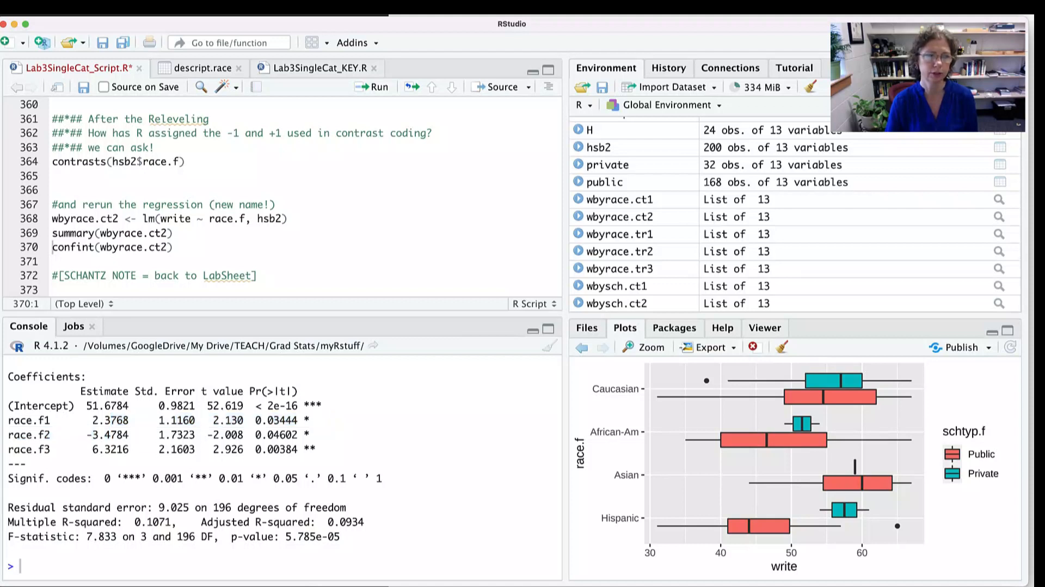
drag(86, 420, 129, 420)
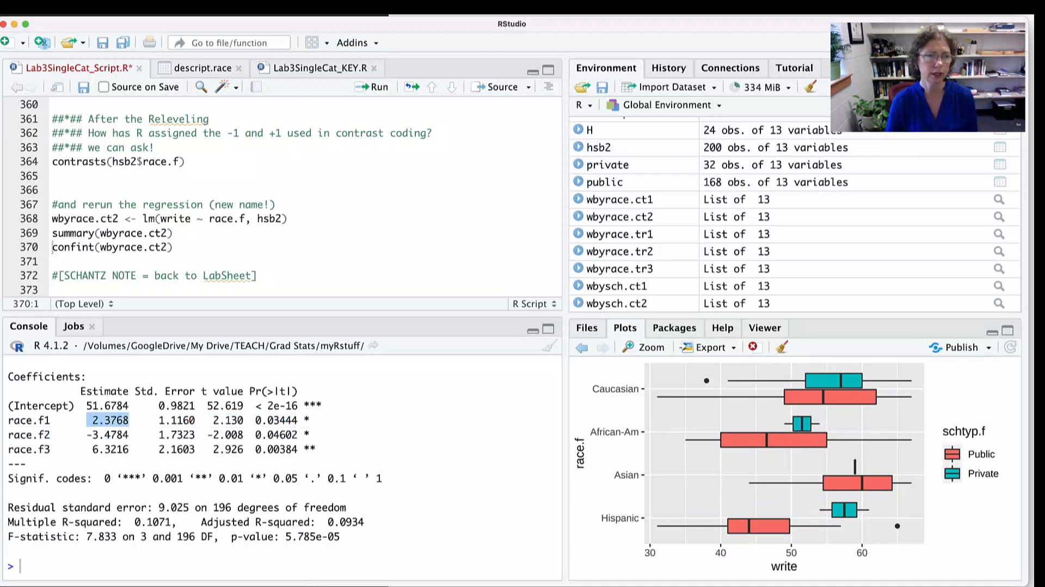
drag(81, 405, 129, 405)
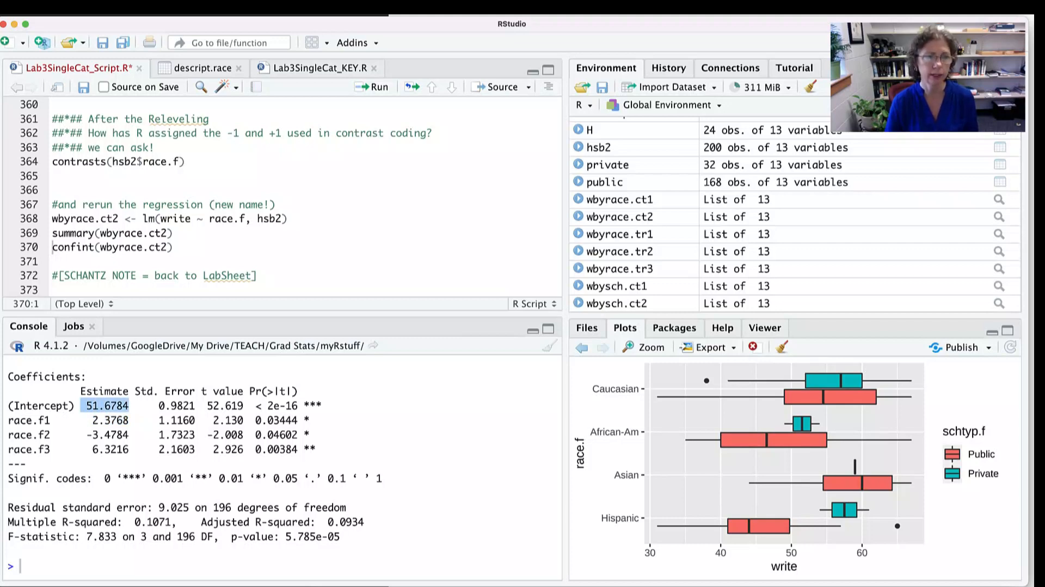
- Compare the Caucasian effect-coding equation in the Word LabSheet with the race.f1 p-value and intercept estimate in RStudio, highlighting each
key(super+Tab)
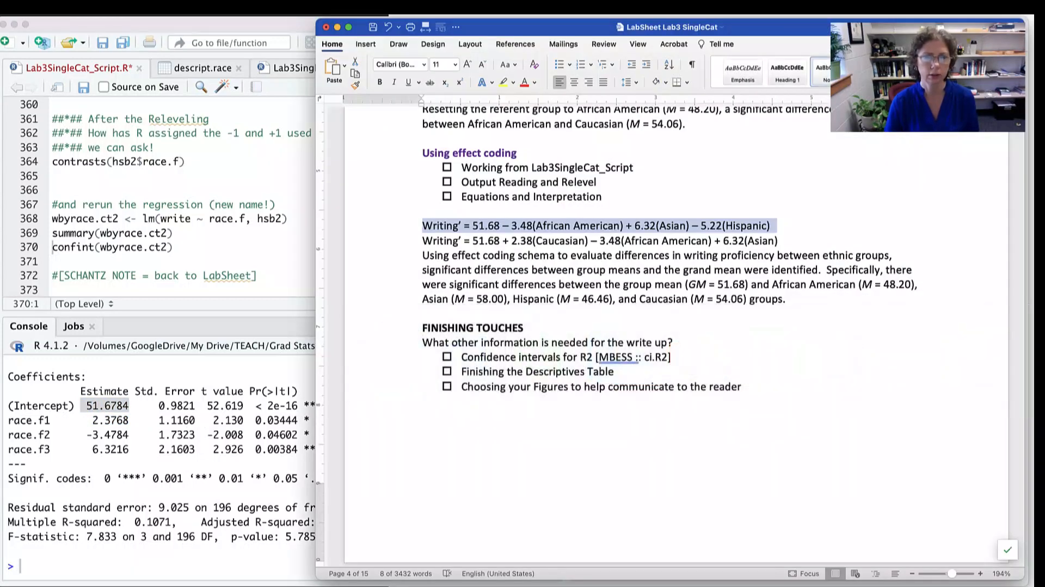
drag(423, 241, 784, 240)
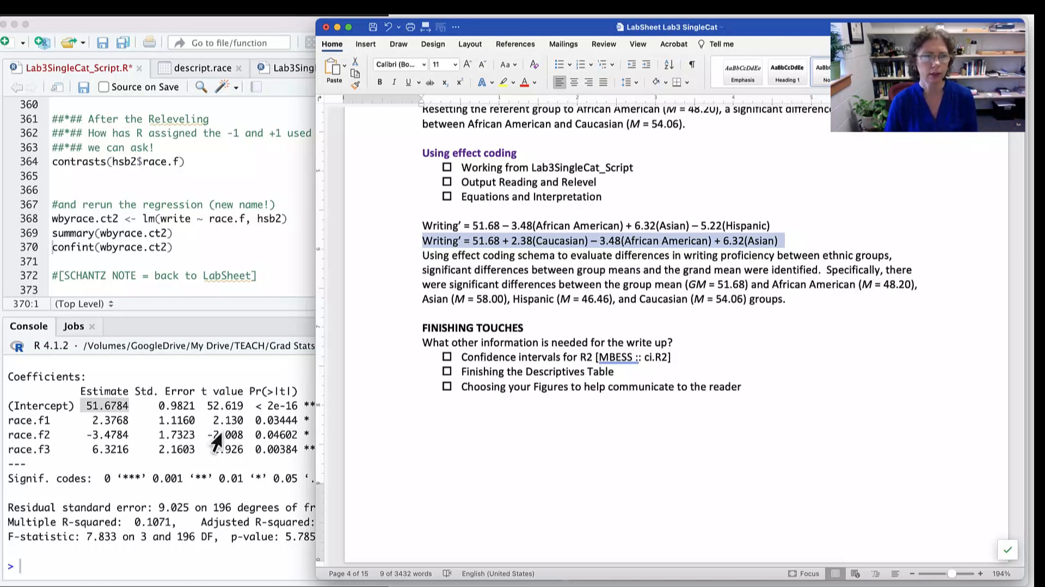
click(93, 412)
drag(93, 420, 255, 419)
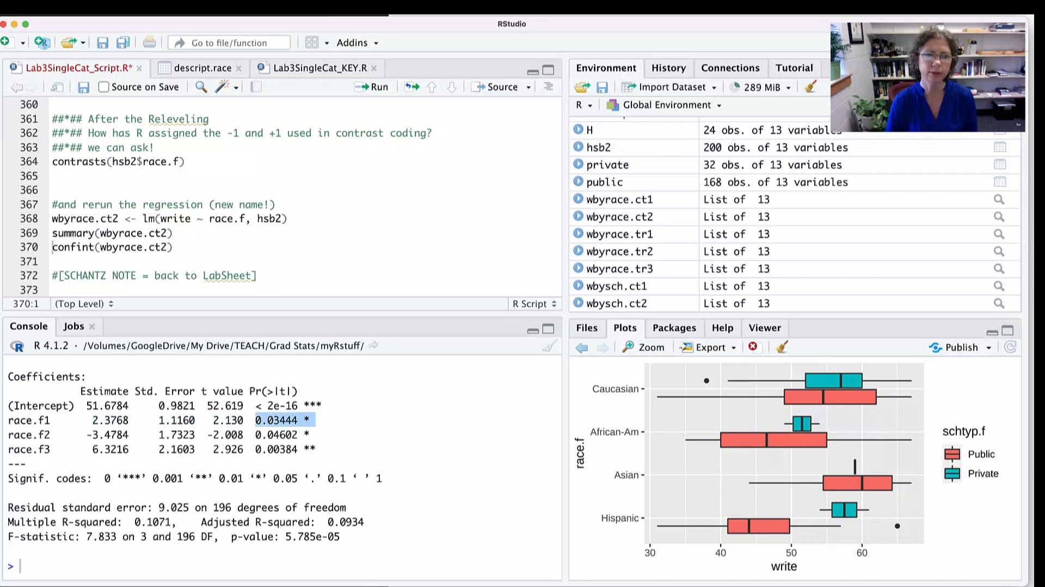
drag(129, 405, 80, 406)
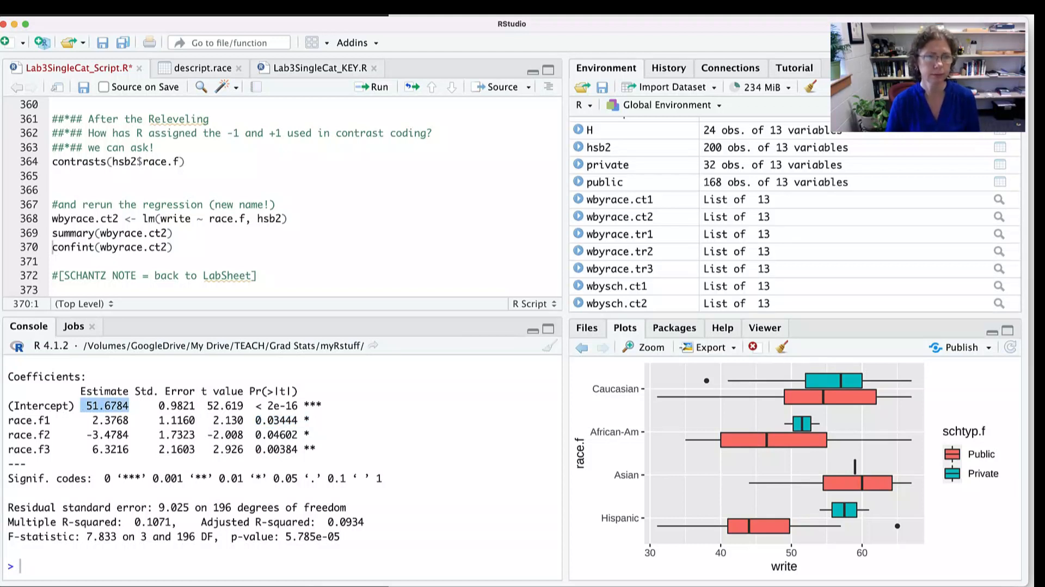
- Review the remaining write-up section of the script, then highlight the R2 confidence intervals item under Finishing Touches in the Word LabSheet
scroll(283, 196, down, 4)
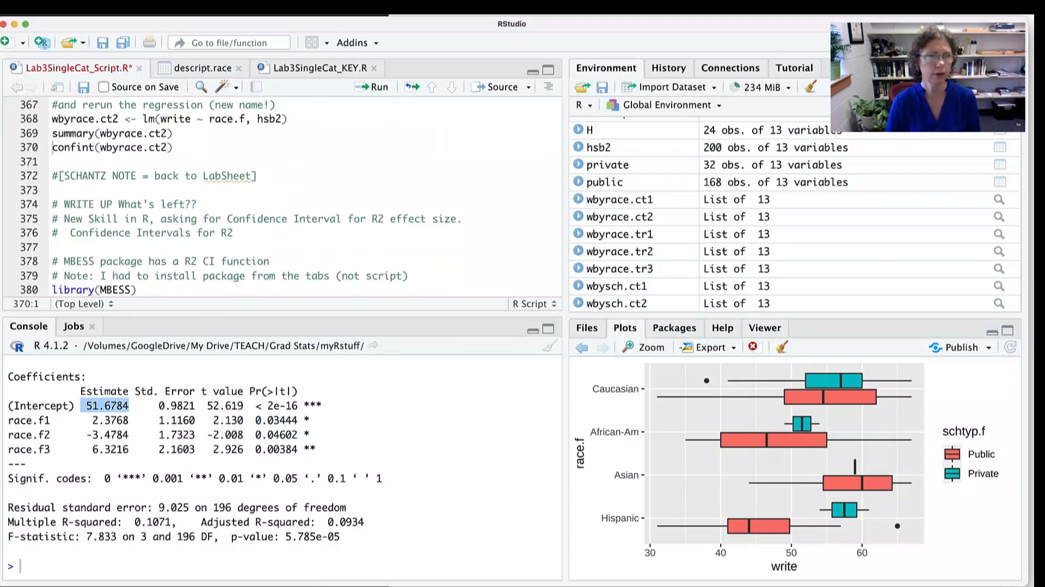
scroll(283, 195, down, 3)
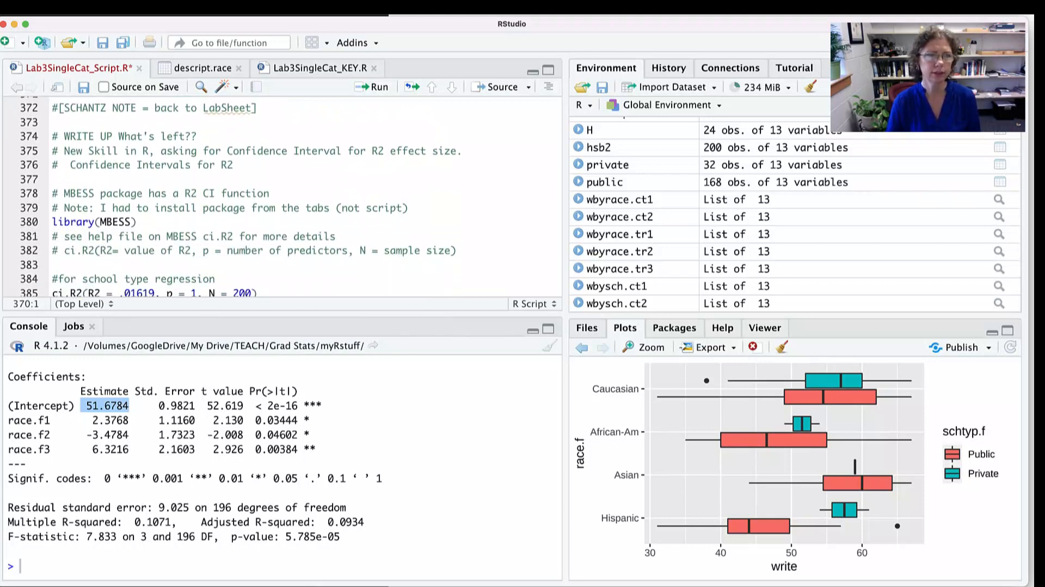
key(super+Tab)
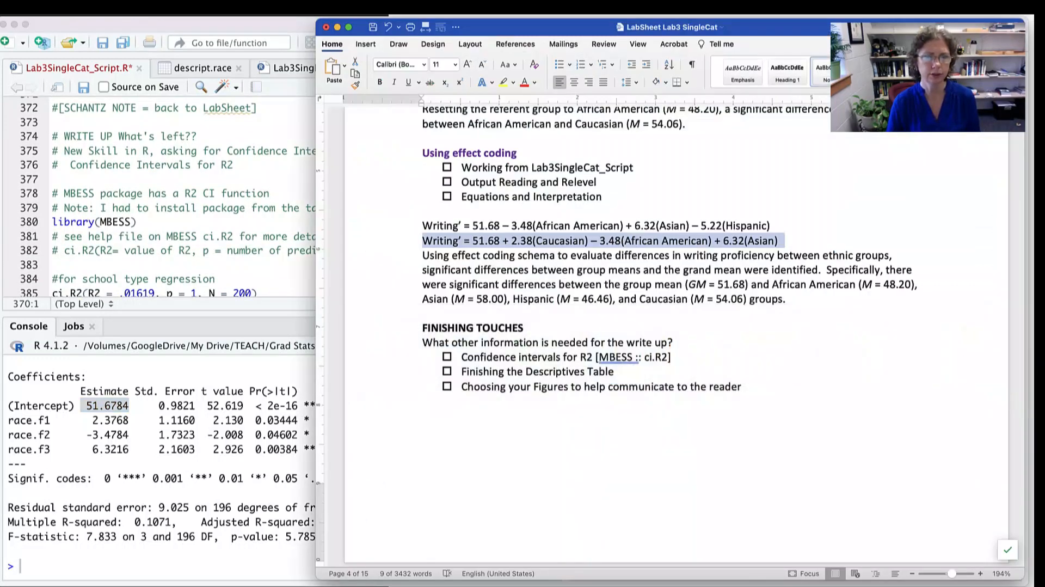
scroll(674, 327, down, 3)
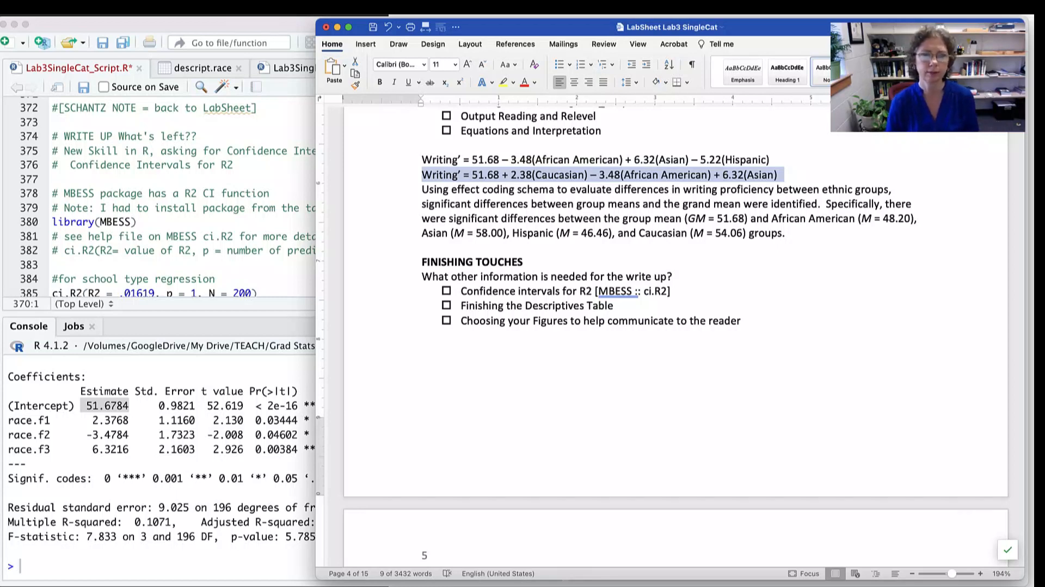
scroll(675, 332, down, 2)
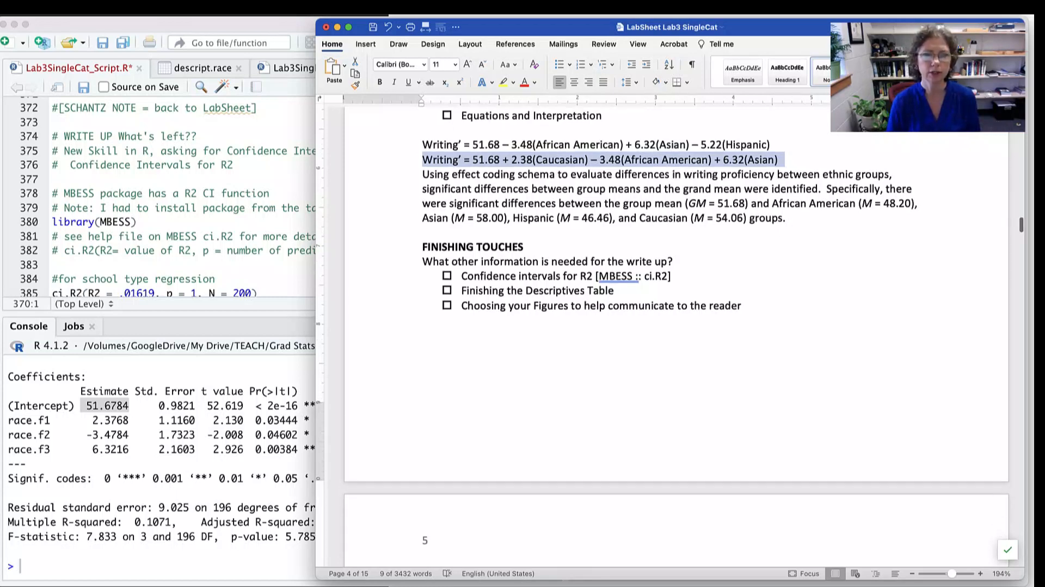
drag(672, 277, 460, 276)
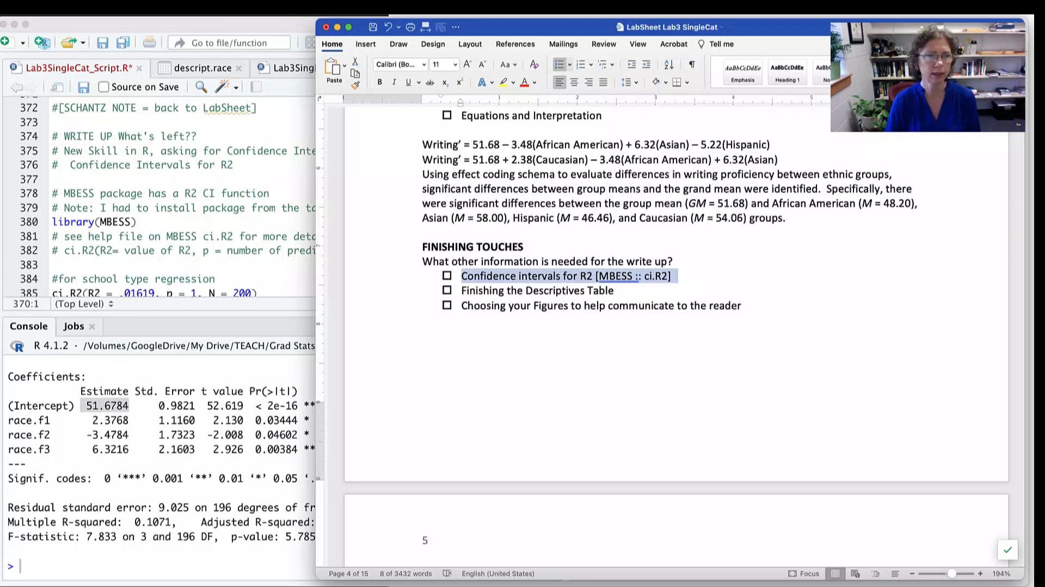
- Switch back to RStudio, load the MBESS library from line 380 and display the list of installed packages
click(252, 237)
scroll(252, 236, down, 2)
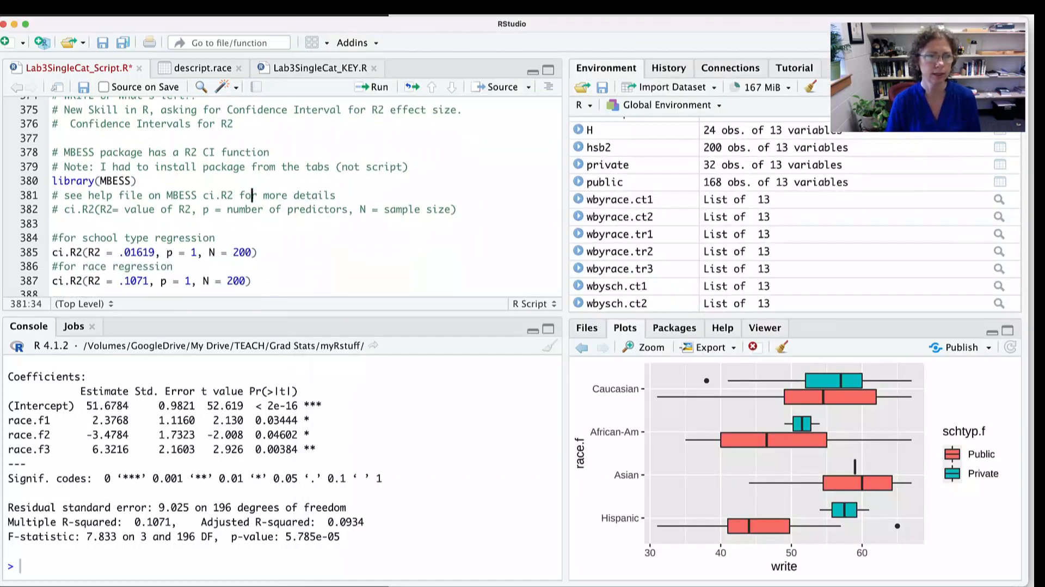
click(137, 181)
key(super+Return)
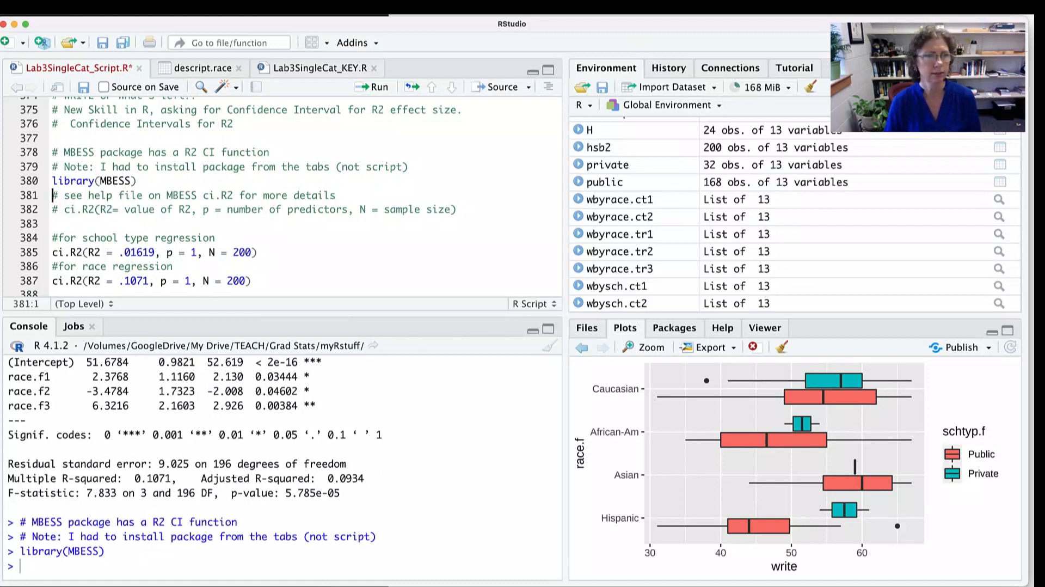
drag(136, 181, 71, 180)
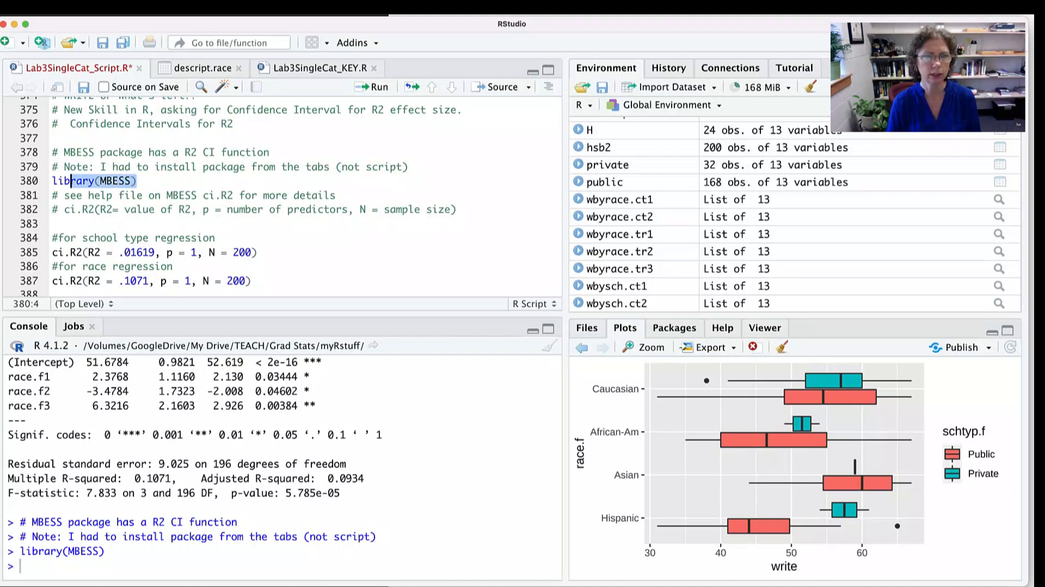
click(674, 327)
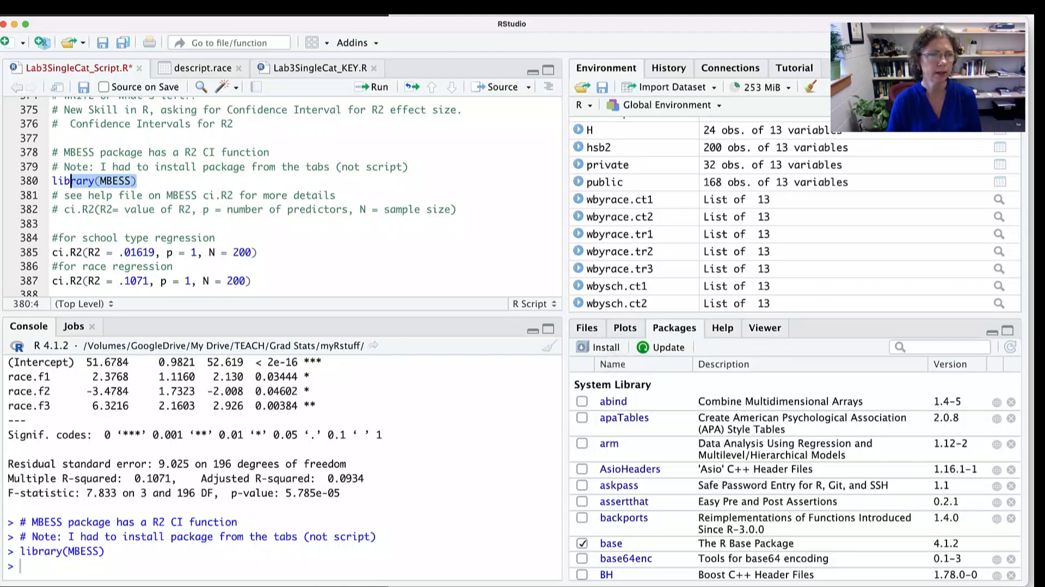
- Highlight the ci.R2 syntax comment on line 382, the .01619 value on line 385 and the school type regression comment
scroll(272, 196, down, 4)
scroll(272, 195, left, 1)
drag(76, 151, 427, 151)
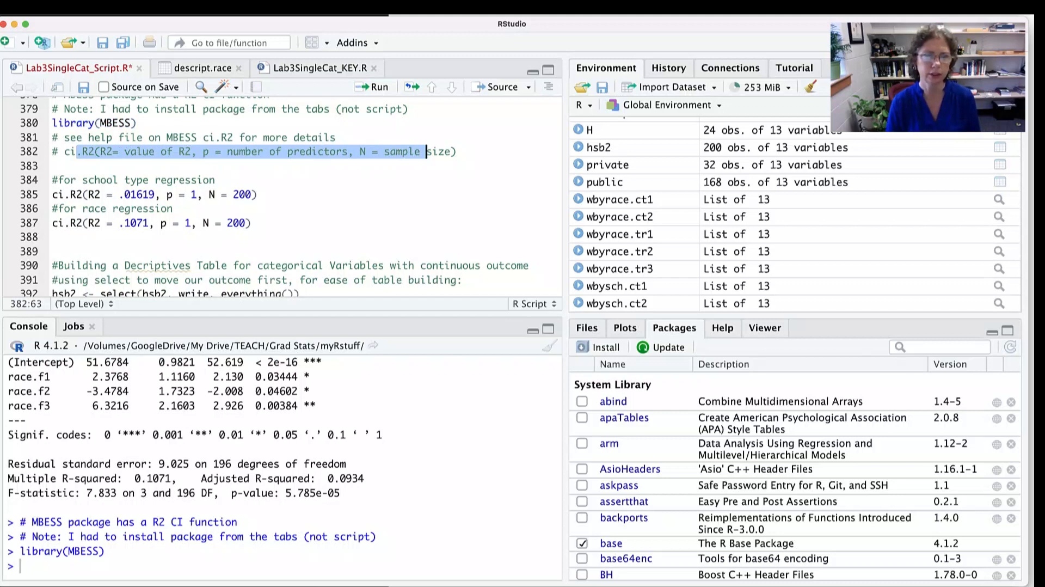
drag(258, 194, 65, 194)
click(83, 195)
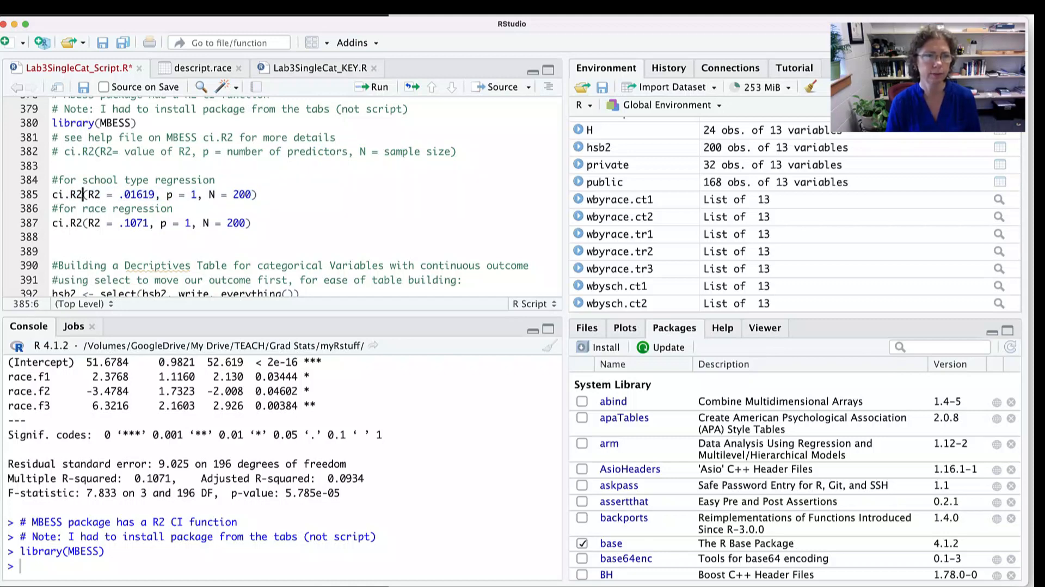
drag(118, 194, 155, 194)
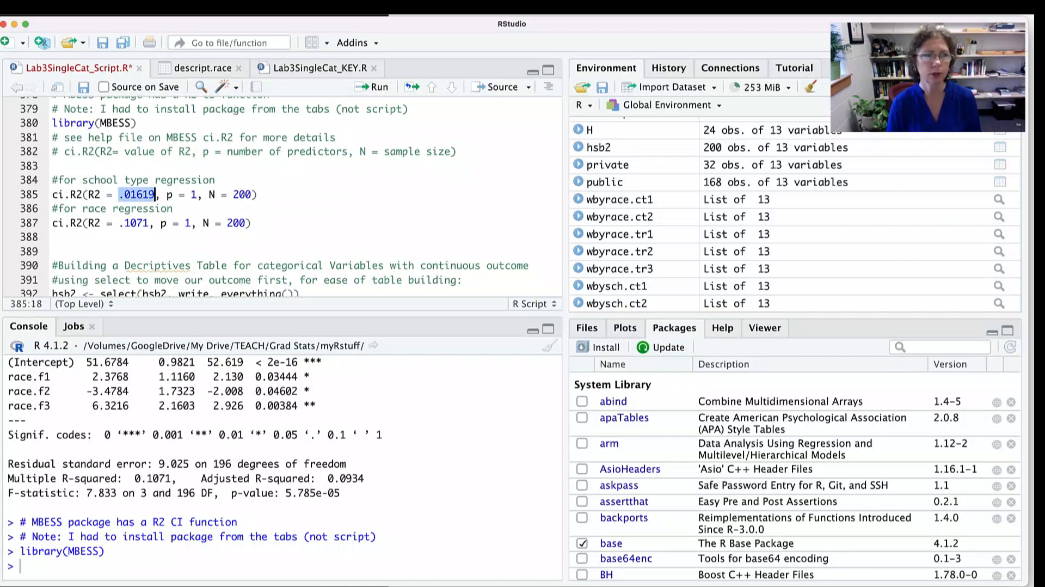
drag(83, 180, 204, 180)
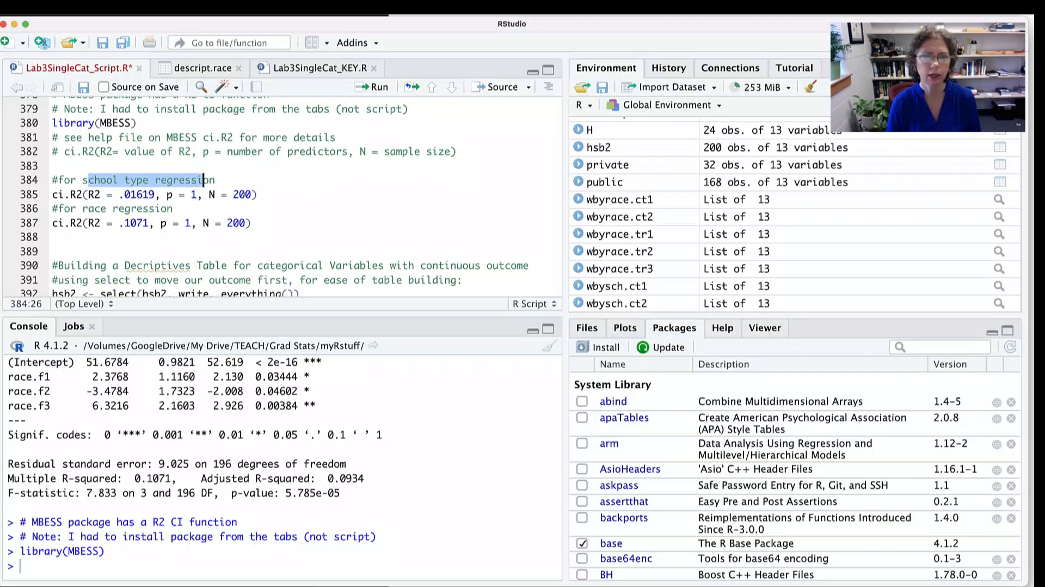
- Open the wbysch.ct2 model object from the environment for viewing, then return to the Lab3SingleCat script
scroll(652, 224, down, 4)
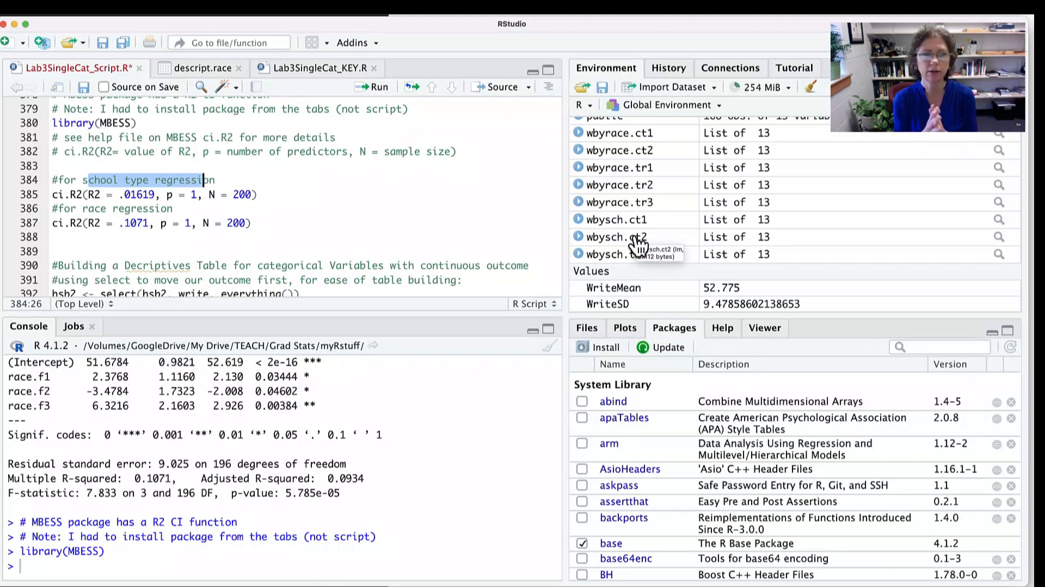
click(610, 238)
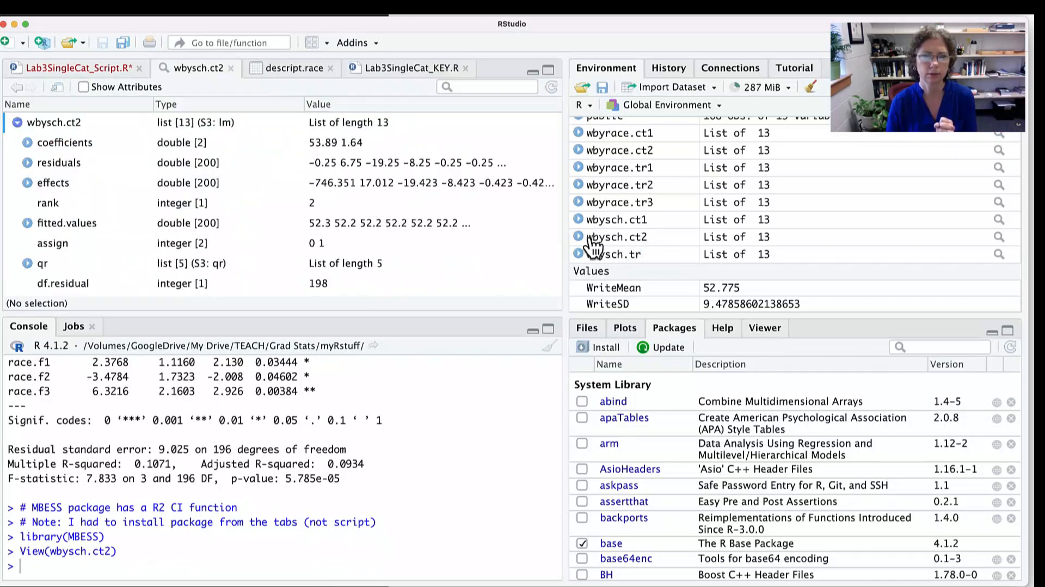
click(79, 68)
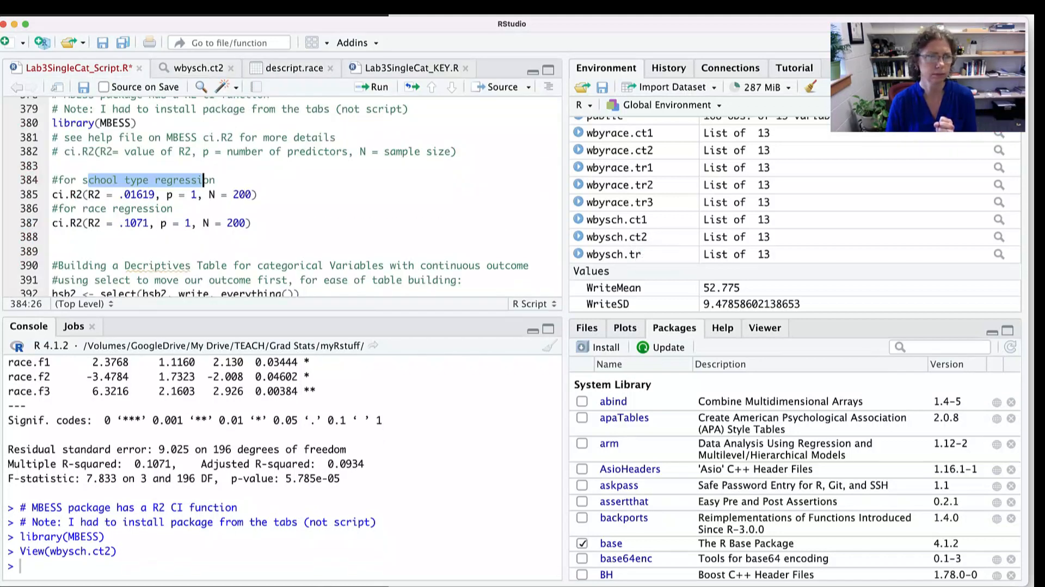
- Run summary(wbysch.ct1) in the console to print the school type regression results
click(259, 194)
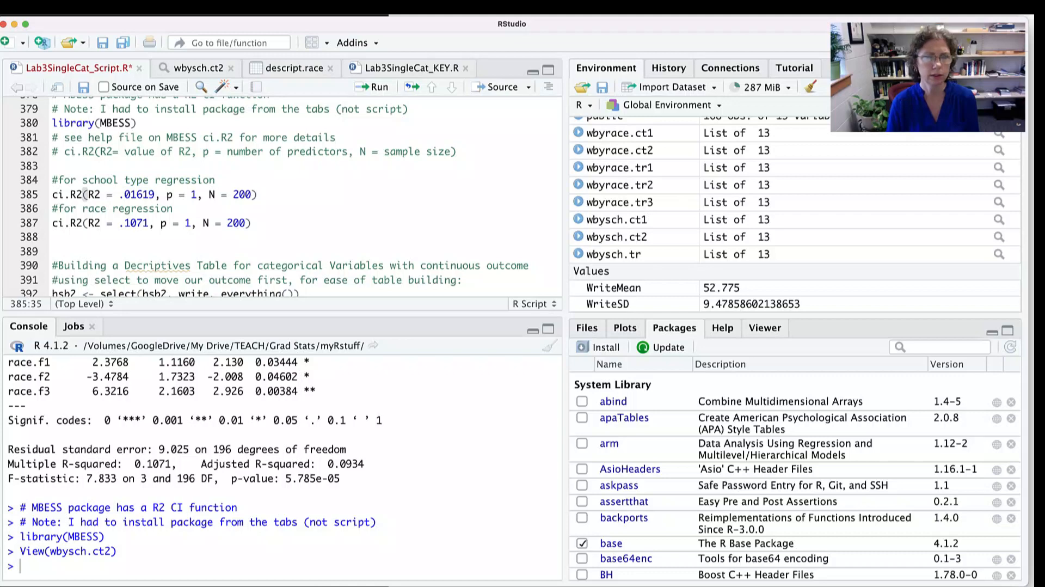
text(summary)
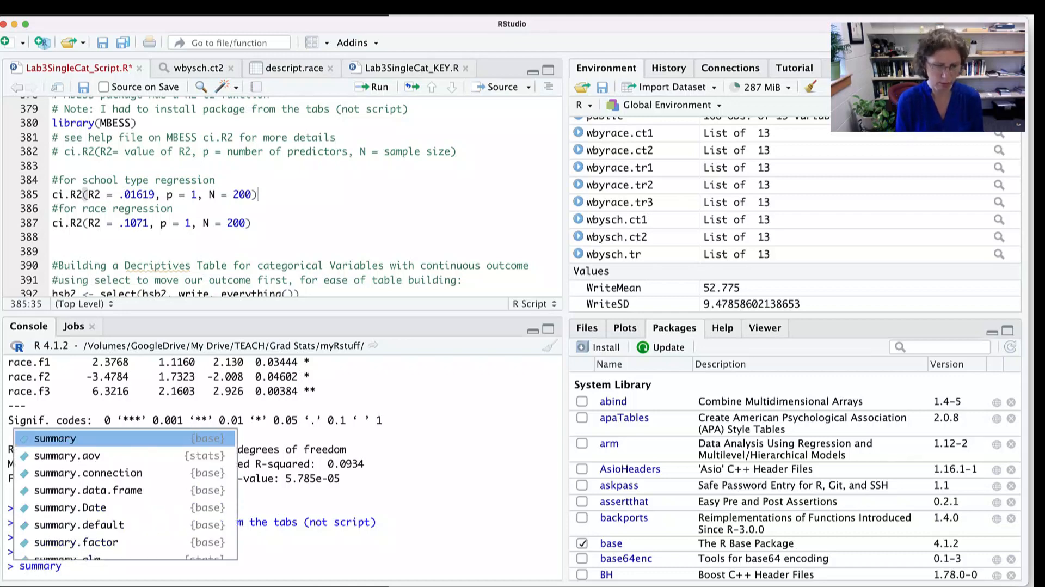
text((wbysch)
key(Down)
key(Up)
key(Return)
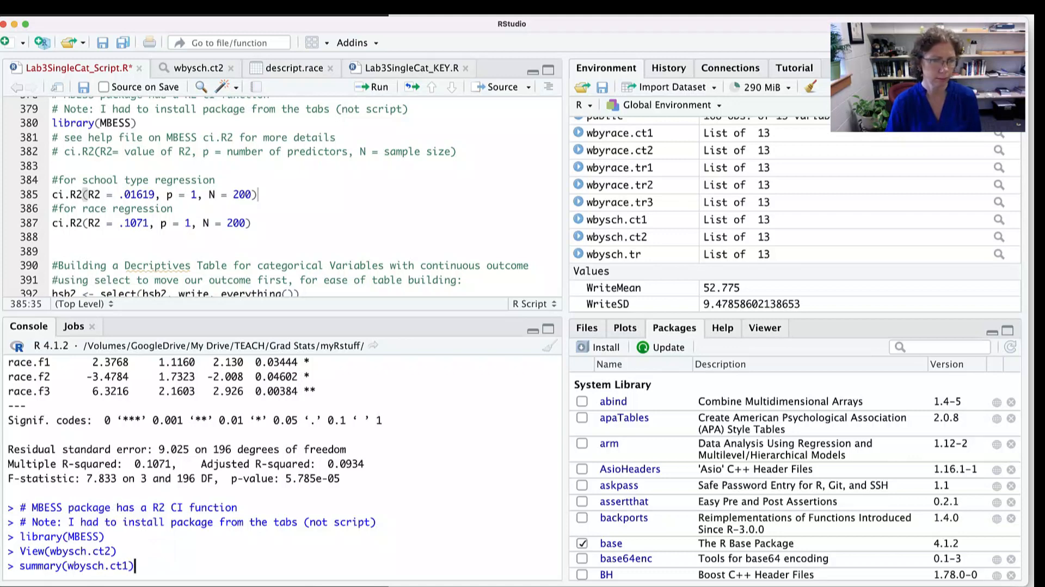
key(Return)
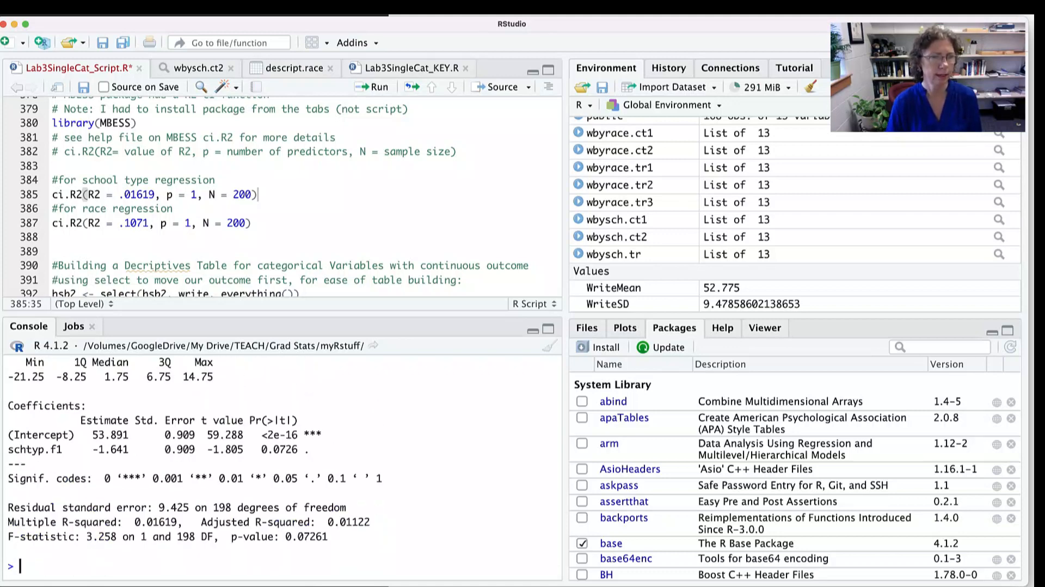
- Highlight the Multiple R-squared in the school type summary, and the matching R2 and N = 200 arguments on line 385
drag(183, 521, 62, 521)
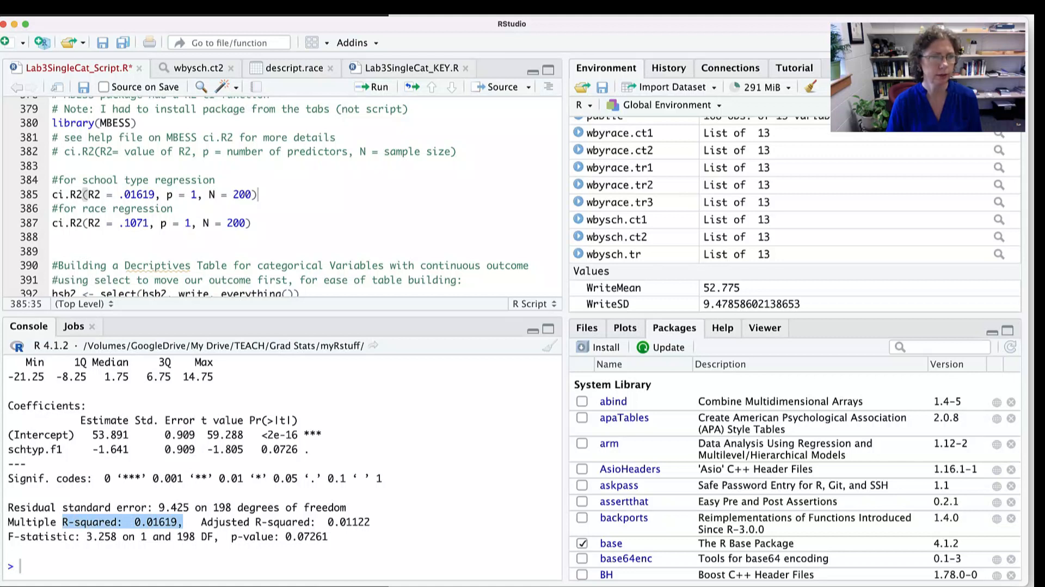
drag(161, 194, 77, 194)
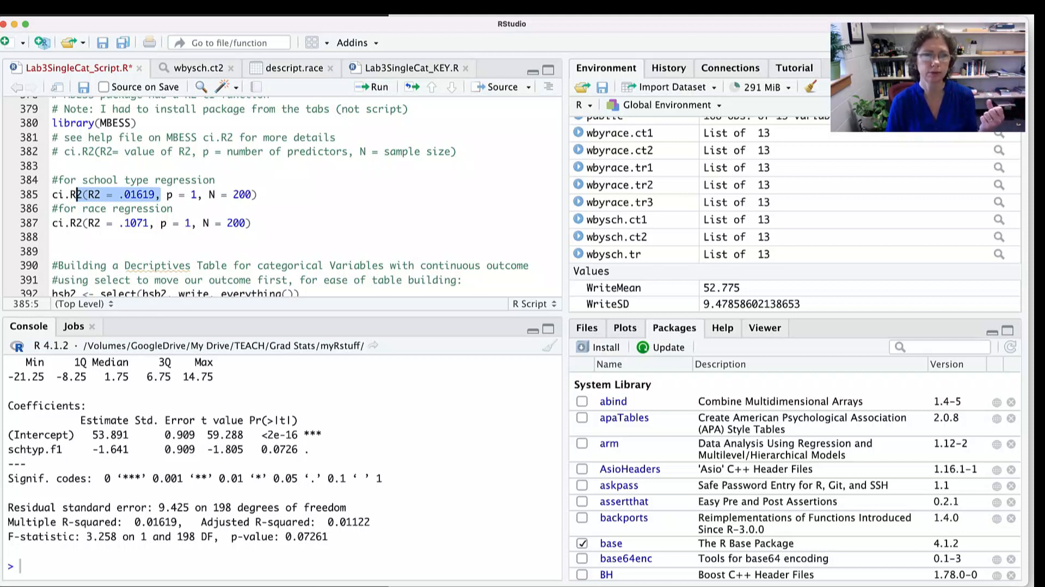
drag(203, 194, 252, 194)
- Check the sample size by opening the hsb2 data set from the environment, then return to the Lab3SingleCat script
scroll(659, 269, up, 5)
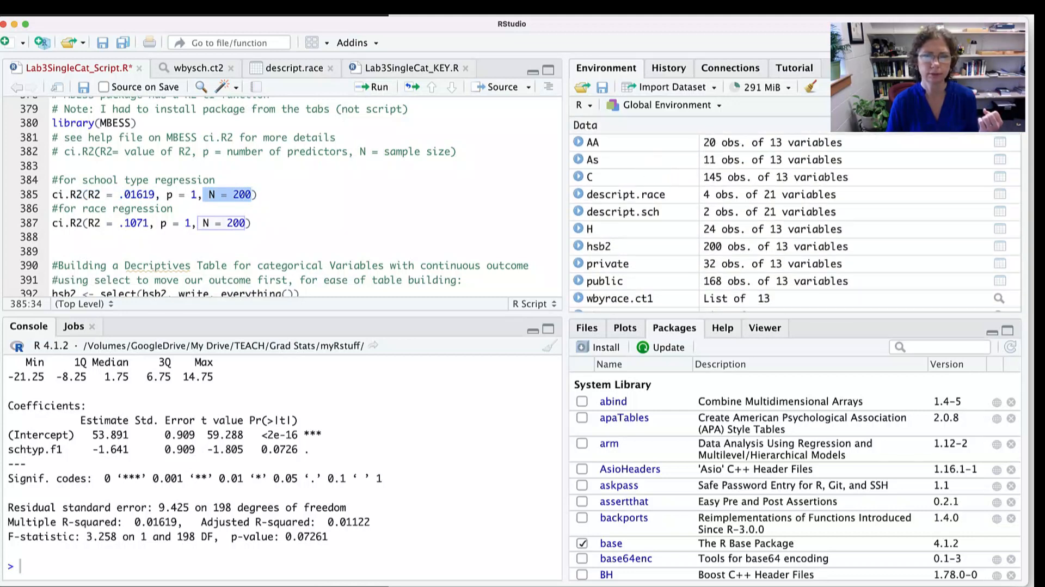
scroll(677, 243, down, 1)
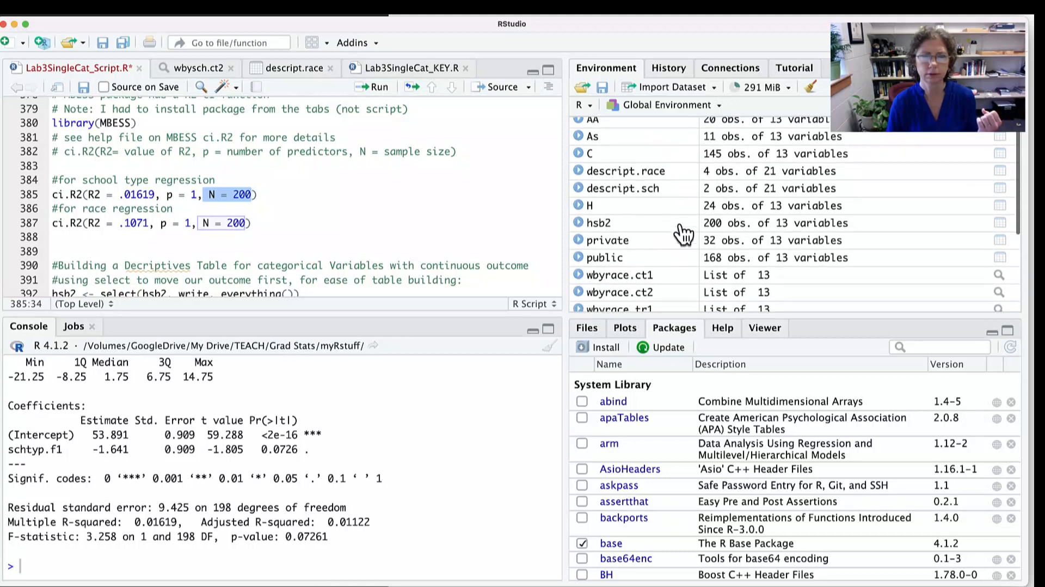
click(715, 224)
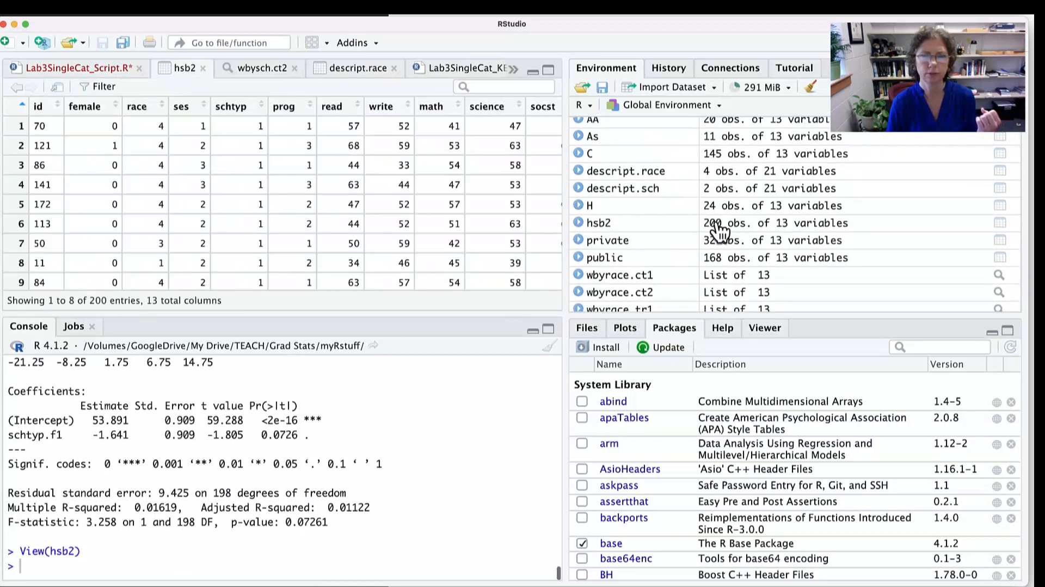
click(79, 68)
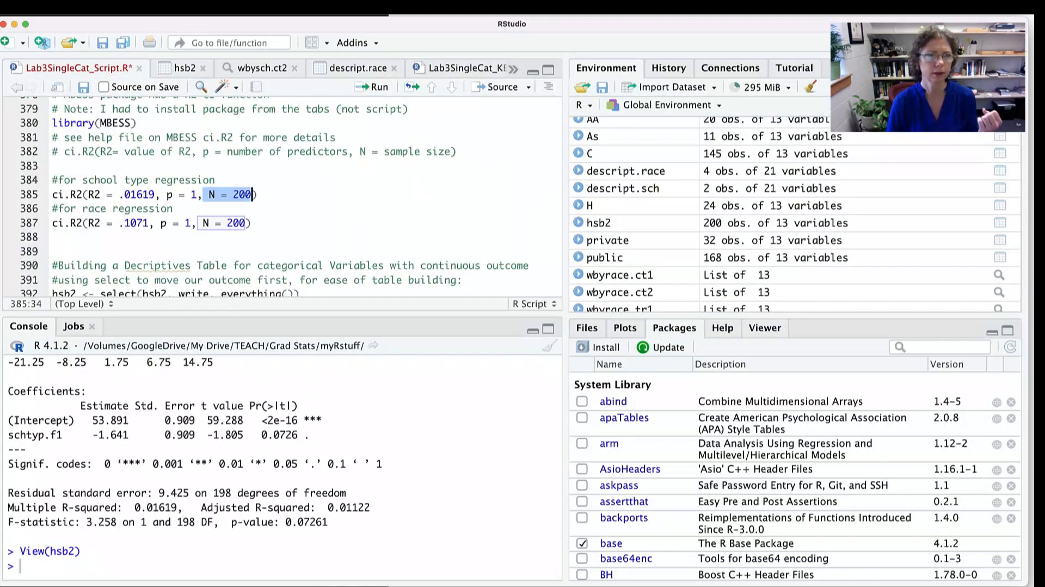
- Run ci.R2(R2 = .01619, p = 1, N = 200) on line 385, enlarge the console and highlight the $Prob.Less.Lower output
click(258, 194)
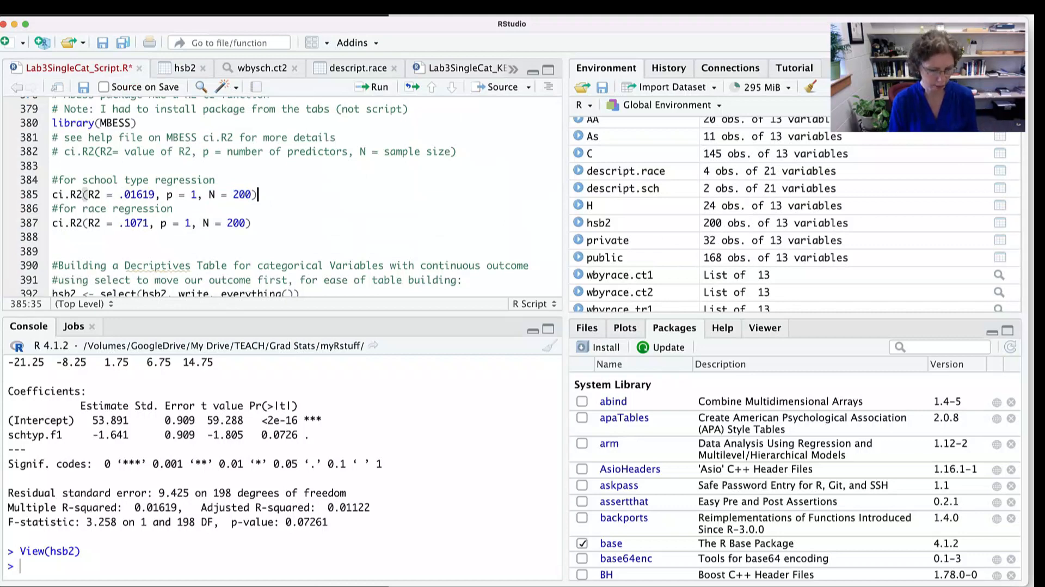
key(super+Return)
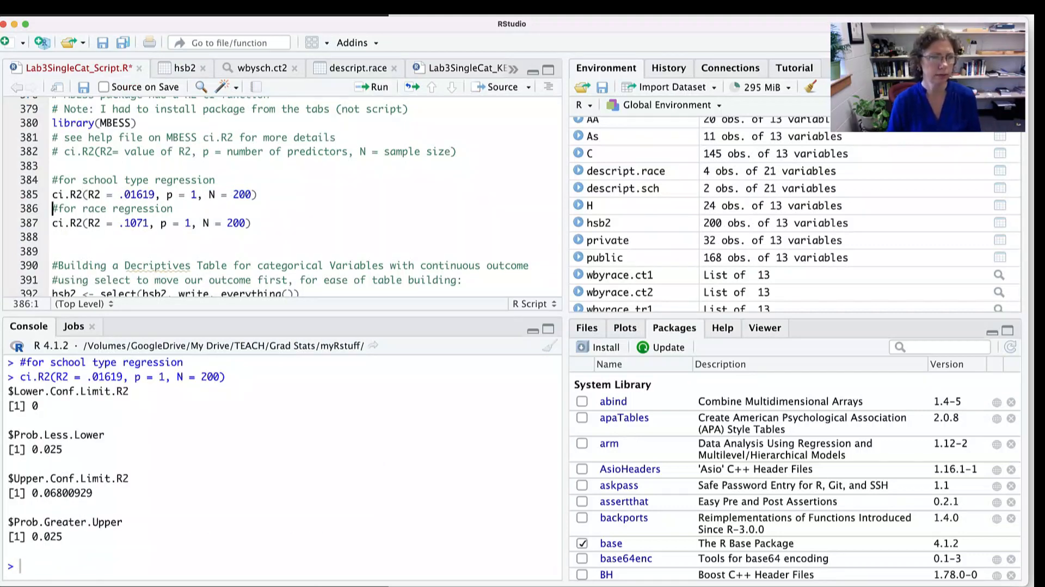
drag(282, 314, 282, 280)
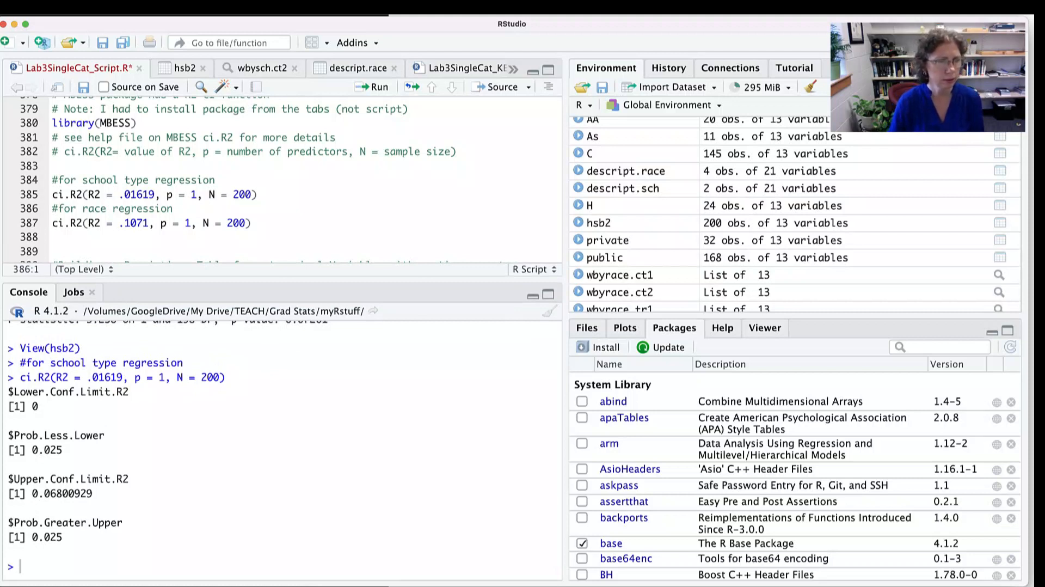
drag(64, 450, 9, 435)
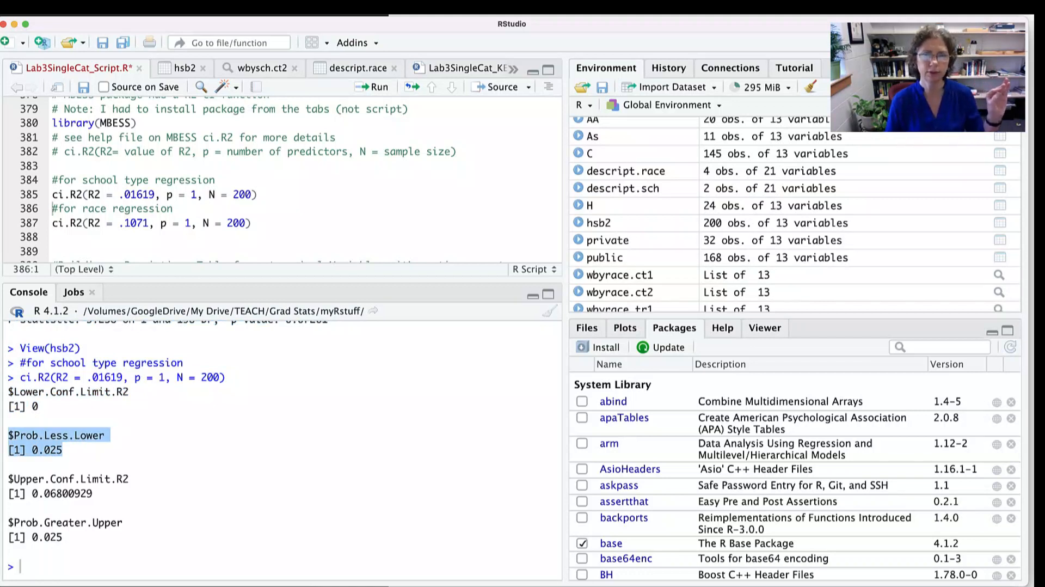
- Highlight the $Prob.Greater.Upper value, then the lower and upper R2 confidence limits, and review them against the school type regression summary in the console
drag(68, 546, 9, 537)
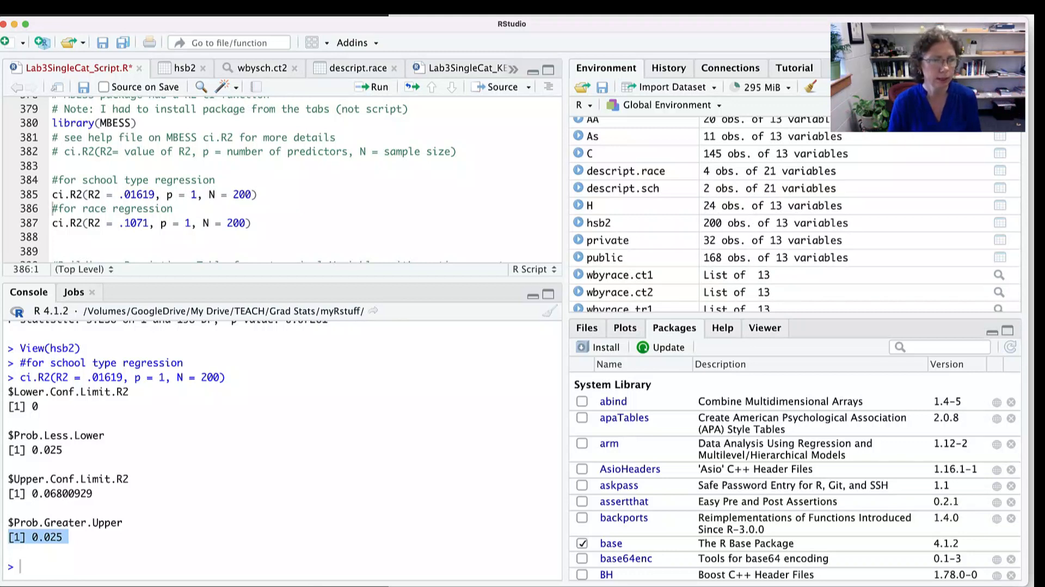
drag(39, 406, 20, 406)
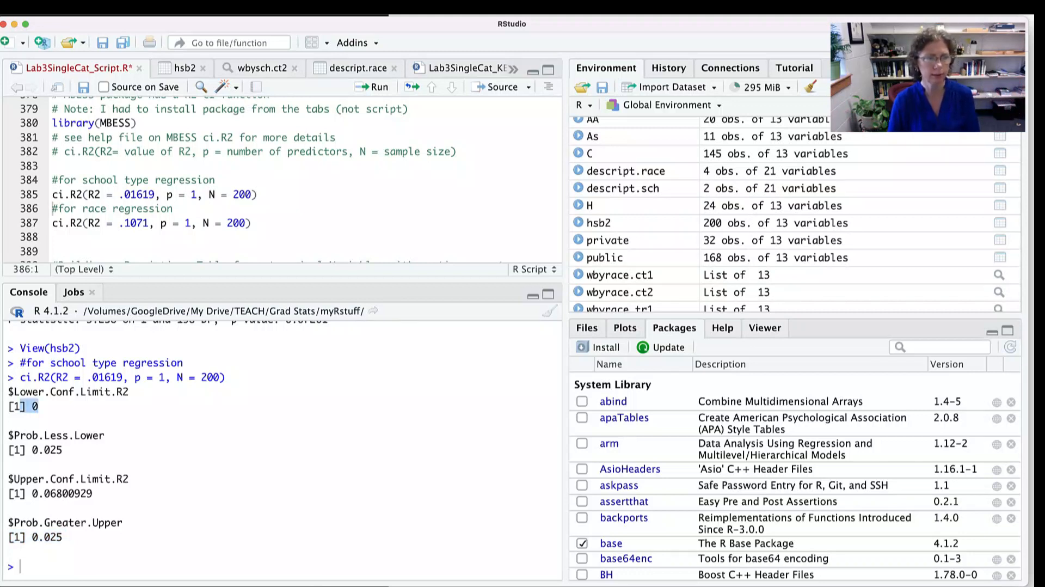
drag(93, 493, 20, 493)
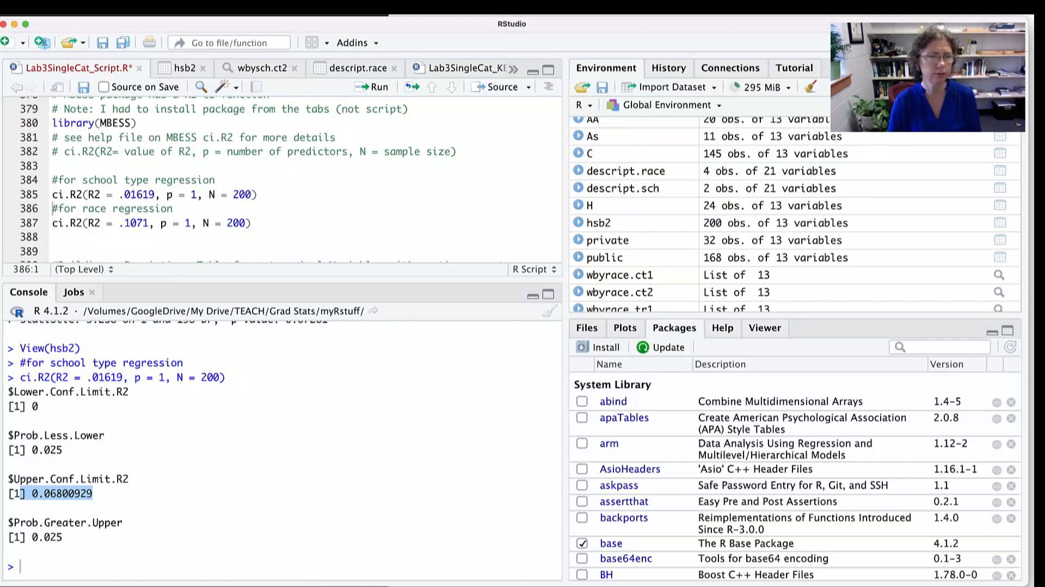
scroll(185, 452, up, 3)
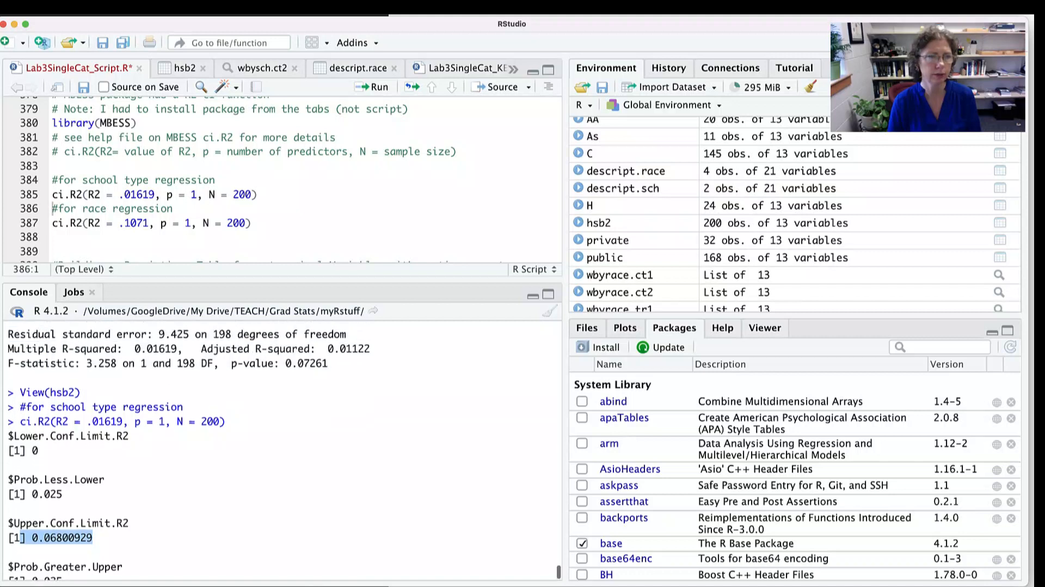
scroll(282, 451, up, 1)
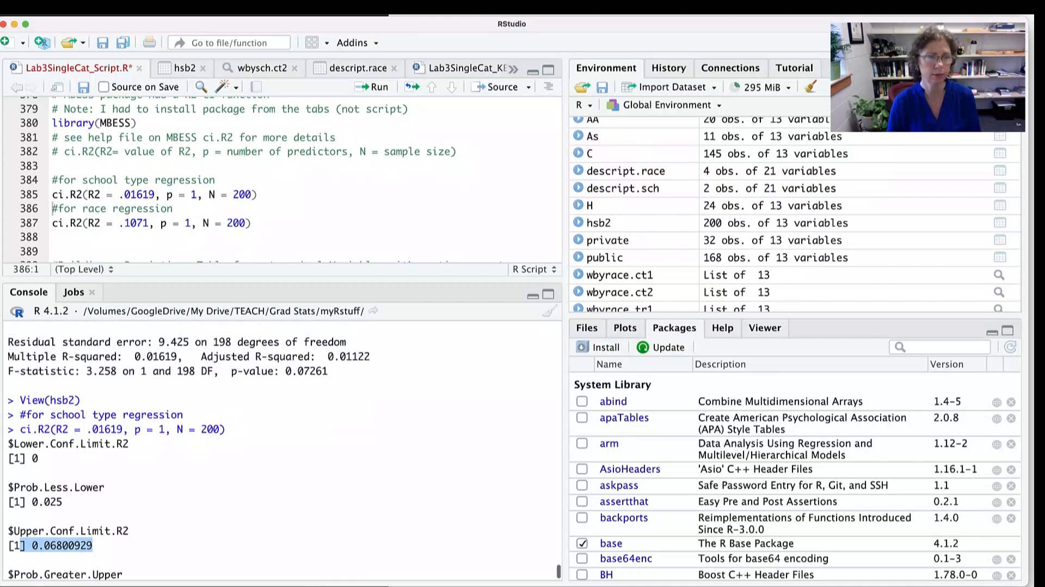
- Highlight the R2 = .1071 argument of the race regression ci.R2 call on line 387 and look over the surrounding script
drag(154, 222, 95, 223)
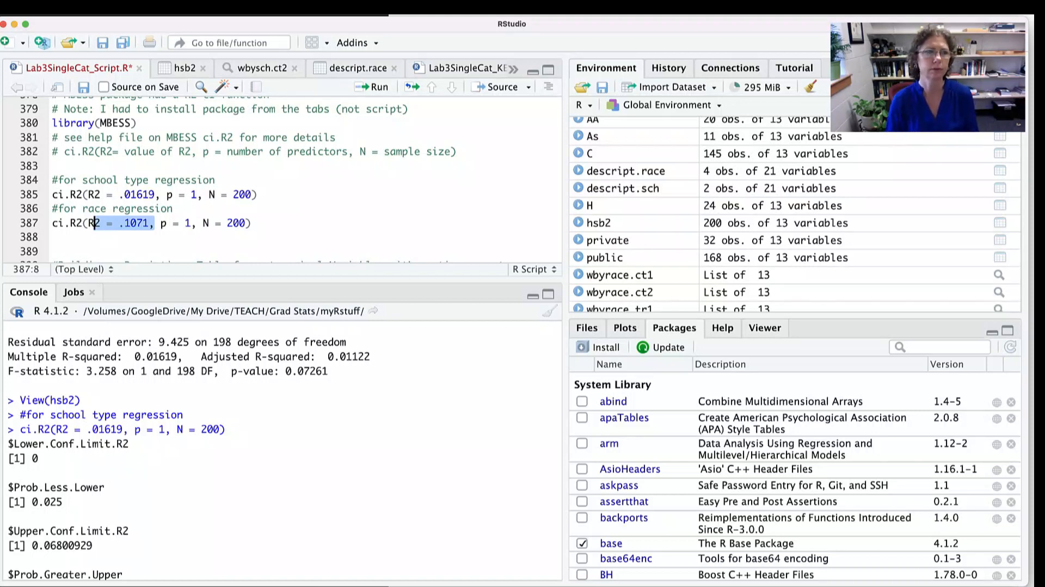
scroll(283, 179, down, 3)
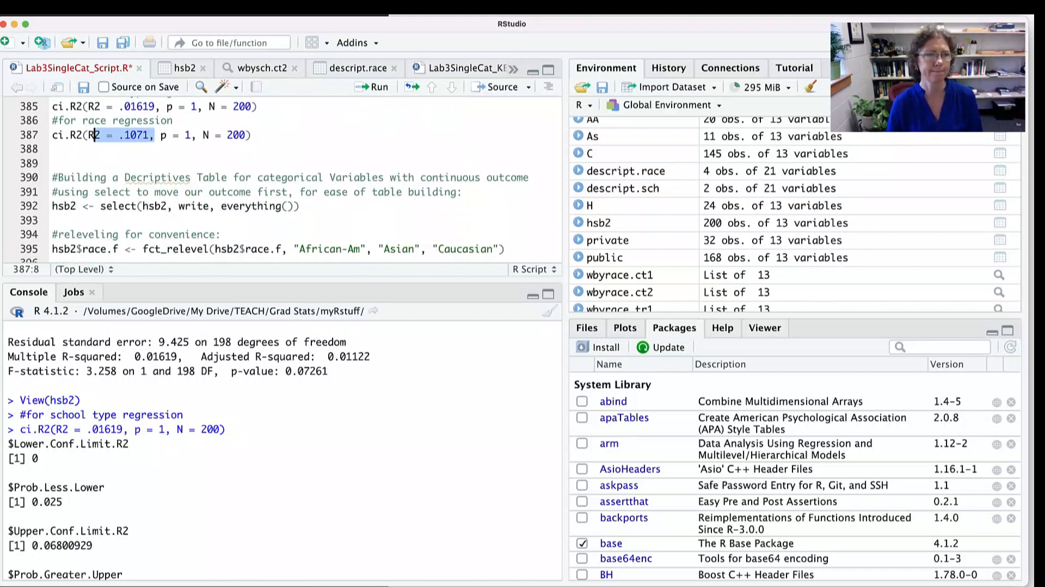
scroll(94, 147, up, 3)
scroll(93, 146, down, 3)
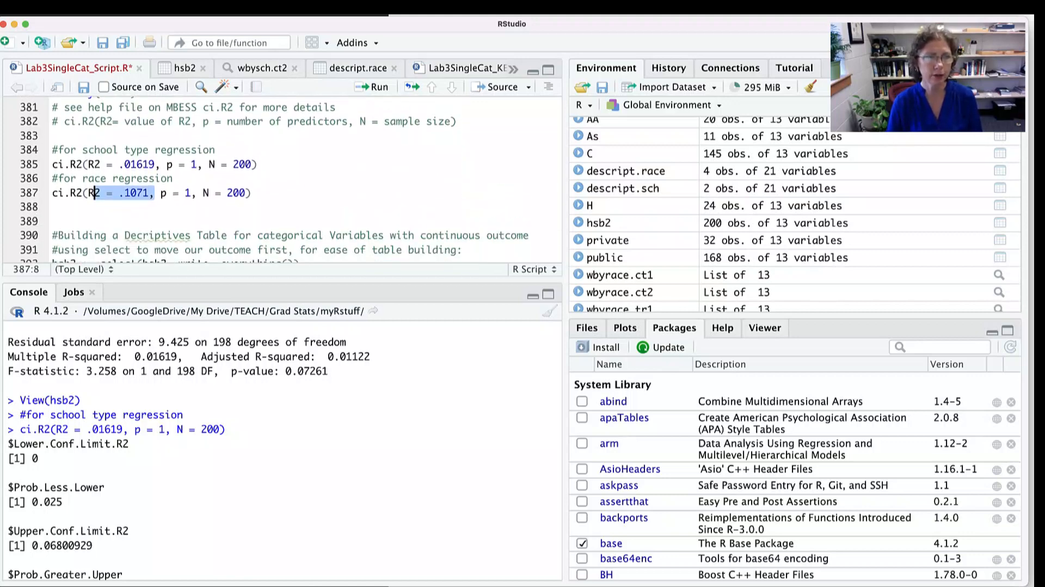
scroll(275, 180, down, 1)
scroll(274, 180, up, 2)
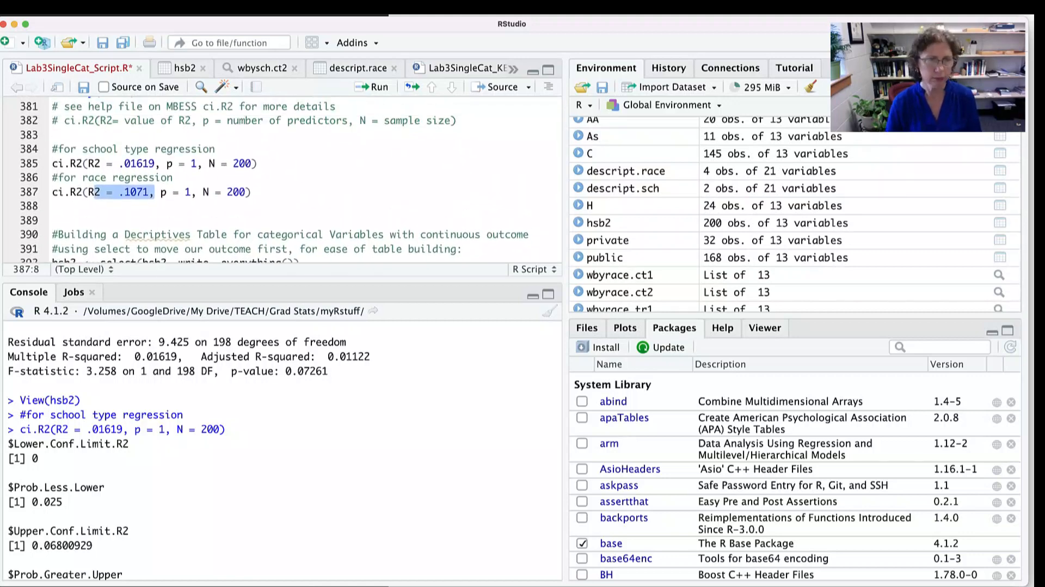
- Switch to the LabSheet Lab3 SingleCat document in Word and select the "Finishing the Descriptives Table" checklist item under FINISHING TOUCHES
key(super+Tab)
scroll(397, 277, down, 2)
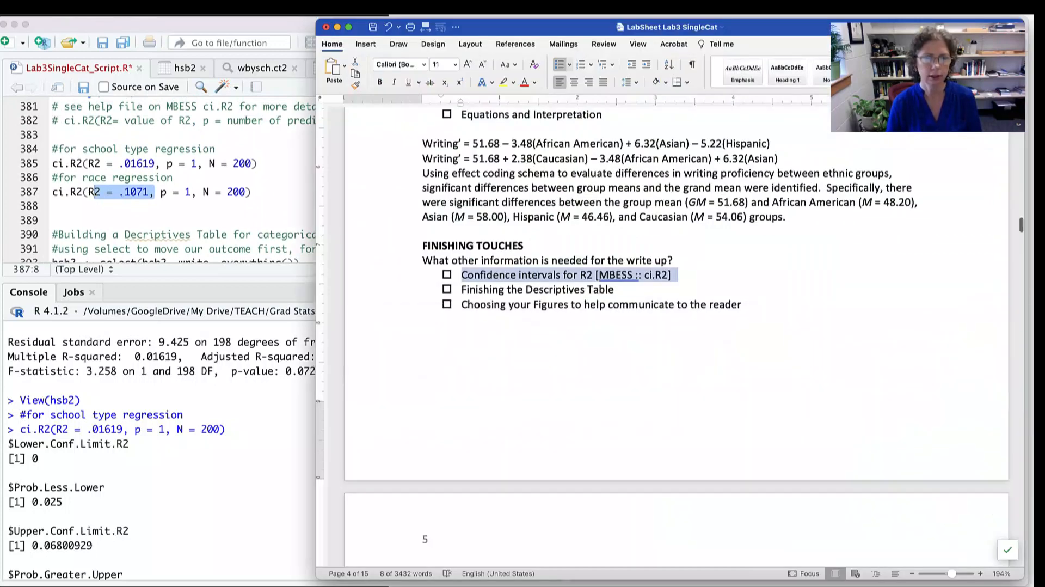
click(397, 254)
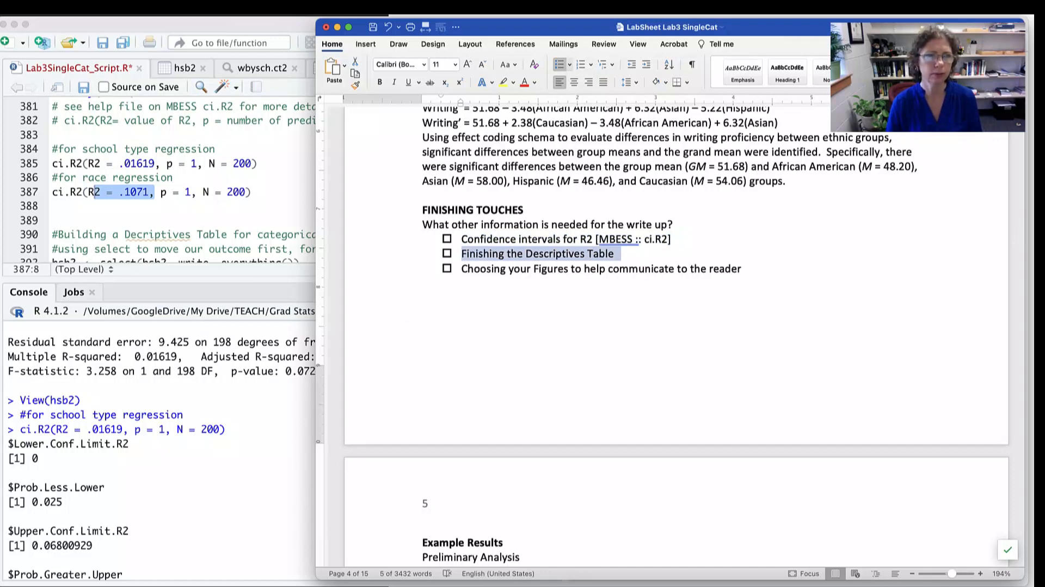
- Return to the RStudio script, find the descriptives table section, and highlight the write argument of select() on line 392
click(262, 207)
scroll(261, 206, down, 3)
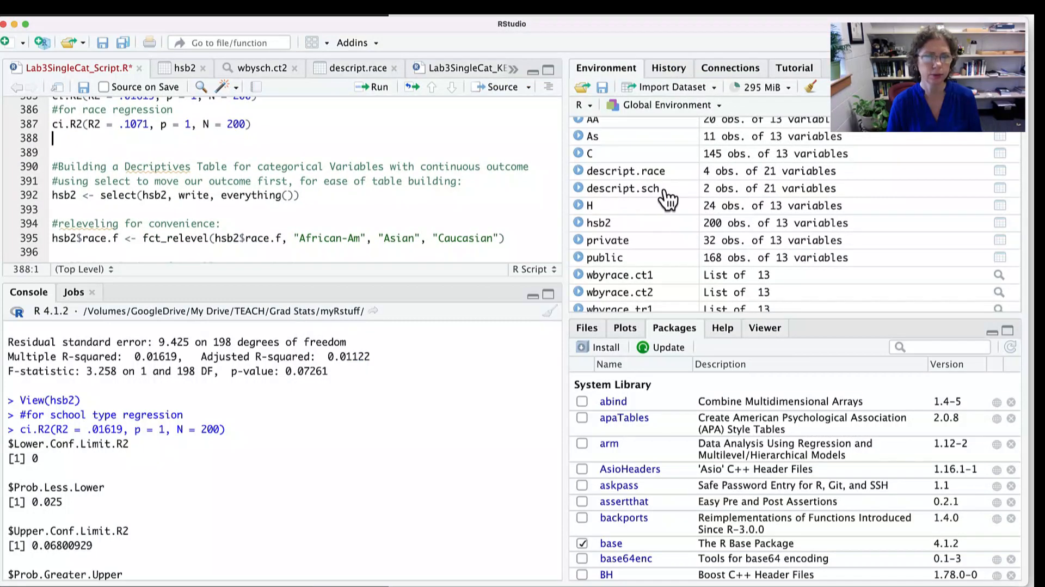
scroll(282, 180, down, 1)
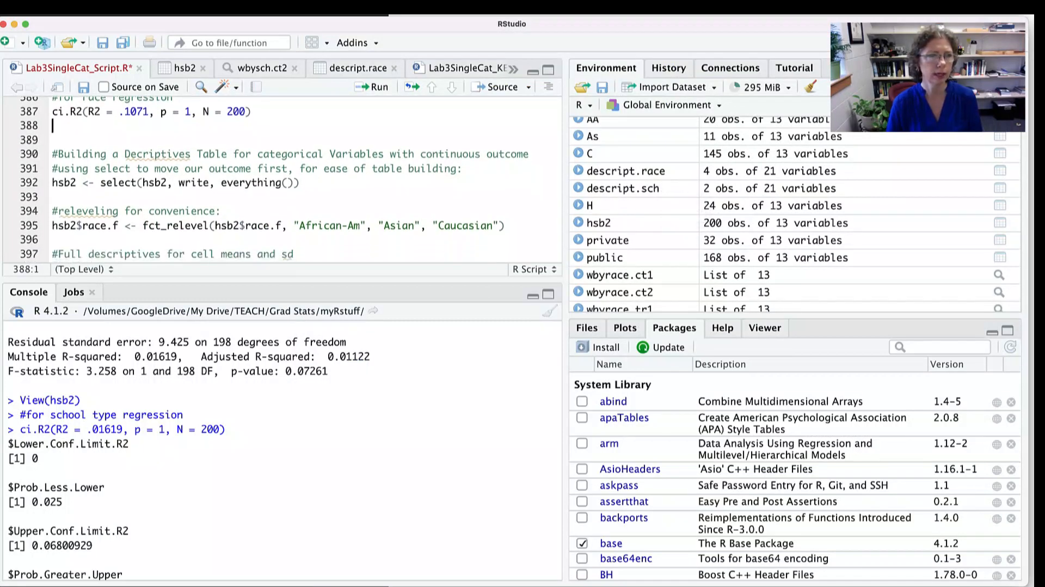
scroll(282, 179, down, 1)
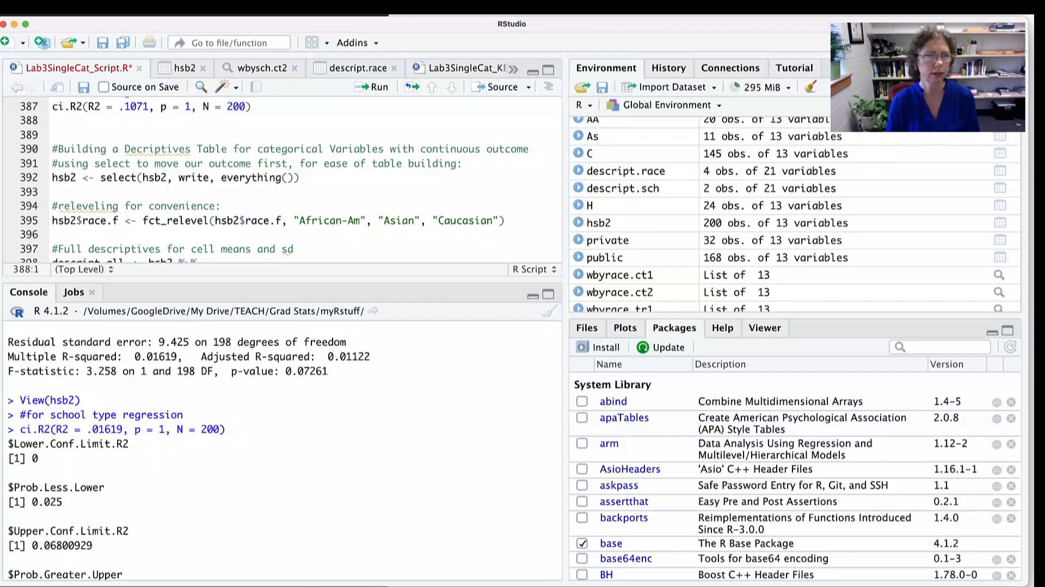
double_click(191, 178)
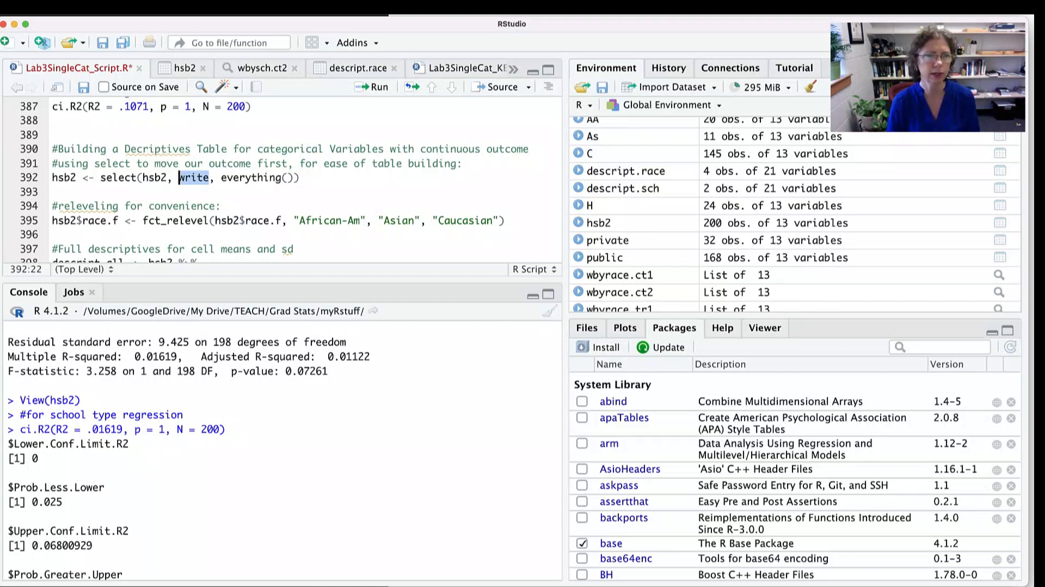
- View the descript.race data frame to check where write_mean sits among its columns, then return to the Lab3SingleCat script
click(658, 173)
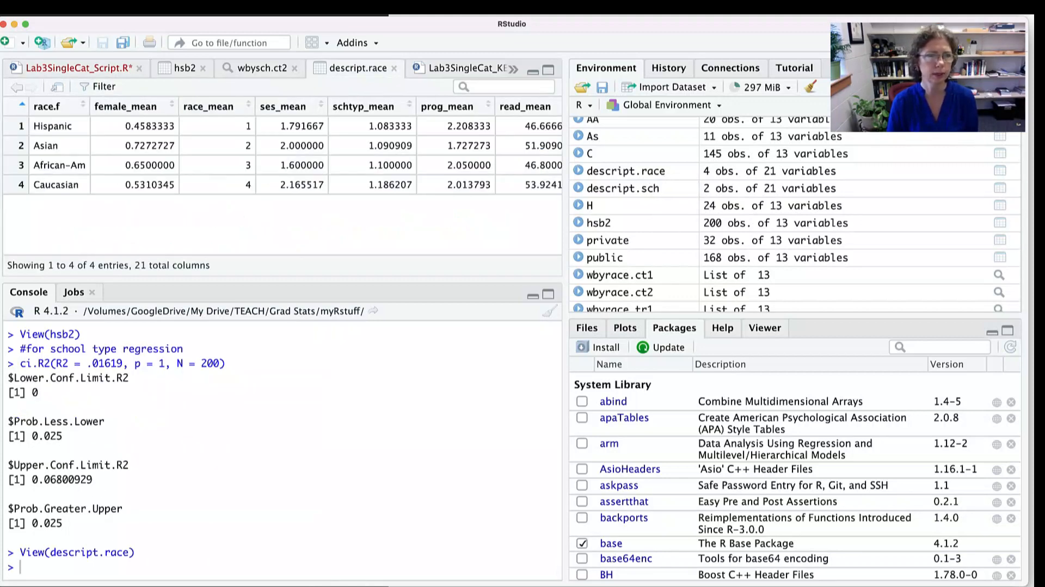
scroll(282, 152, right, 15)
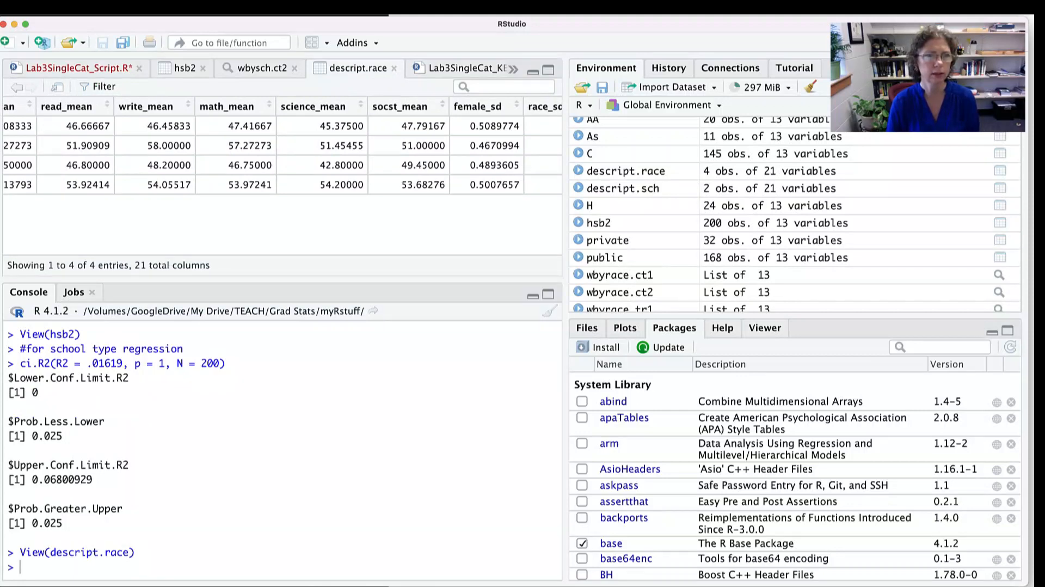
click(79, 68)
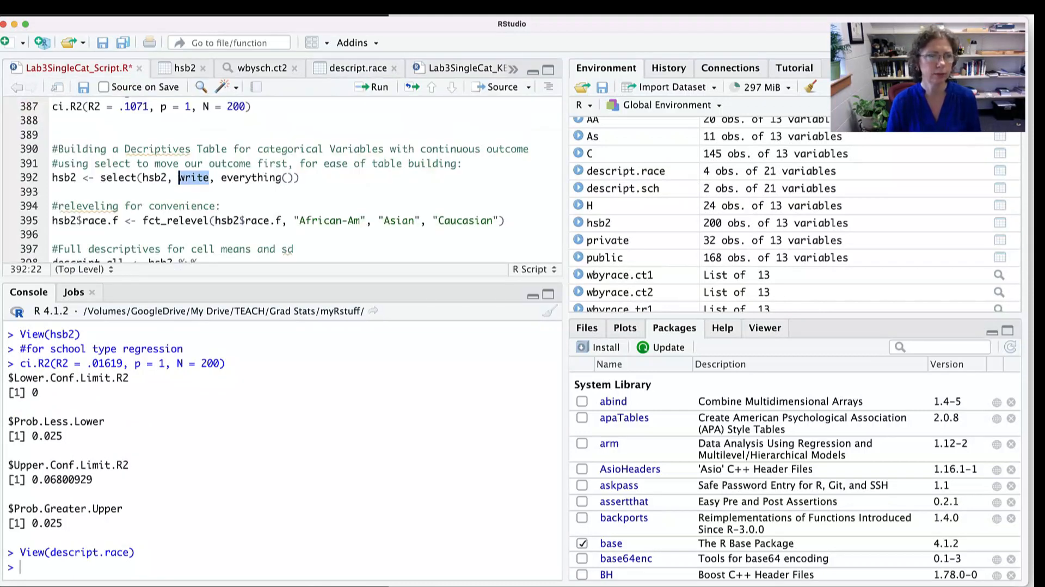
- Run line 392 to put write first in hsb2, and line 395 to relevel race.f as African-Am, Asian, Caucasian
click(301, 178)
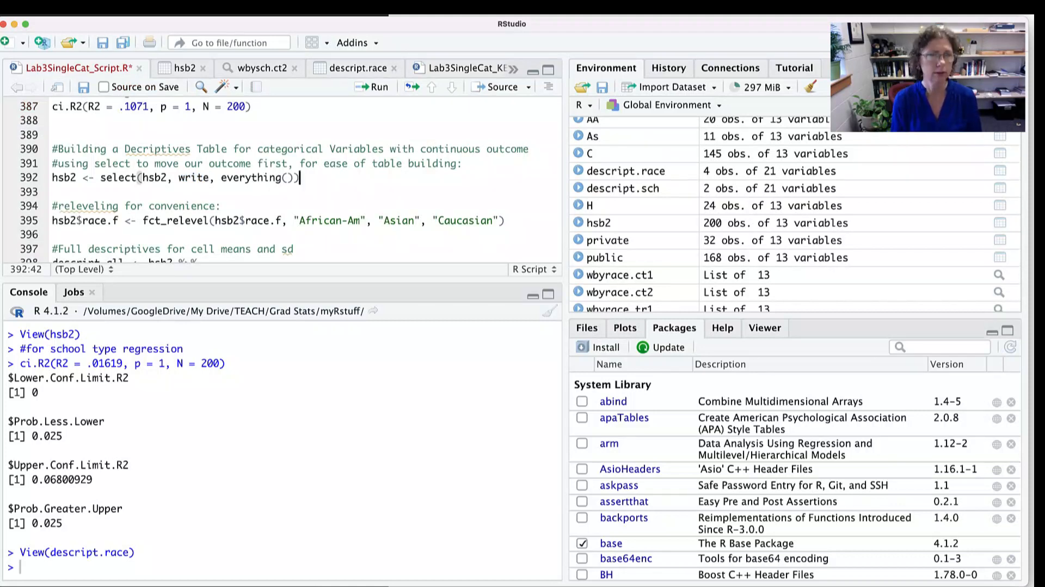
key(super+Return)
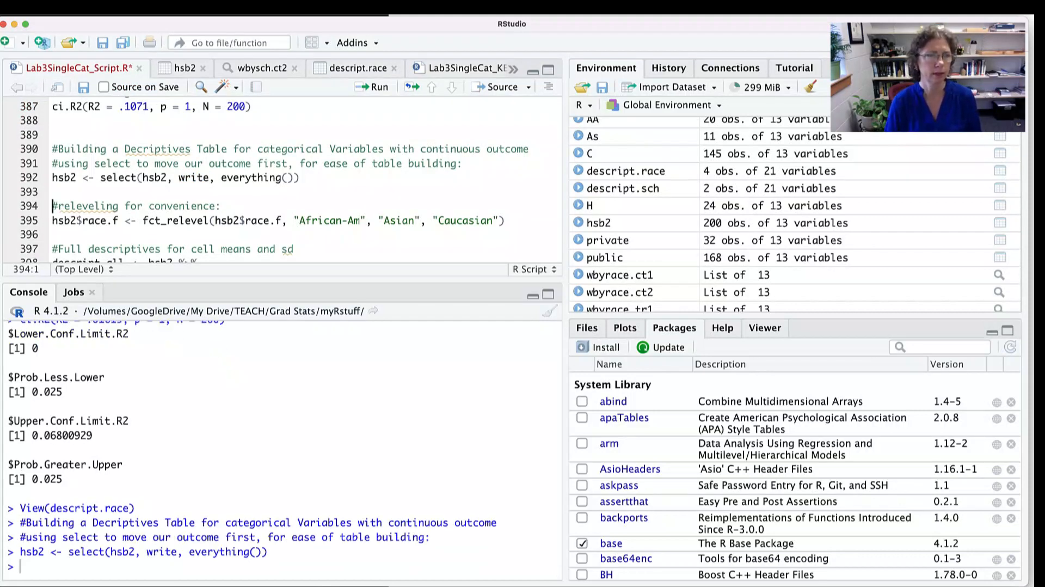
click(506, 221)
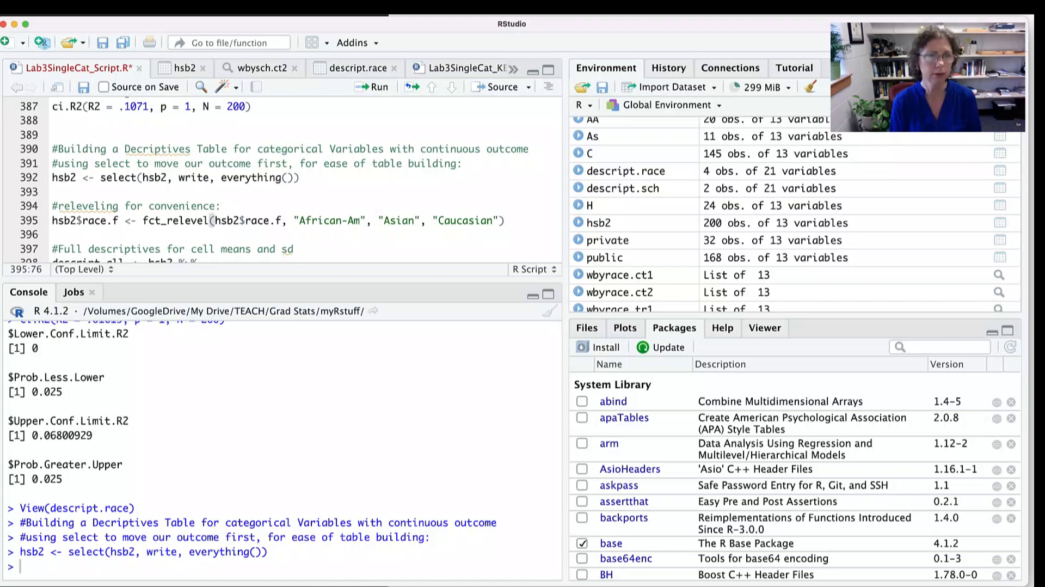
key(super+Return)
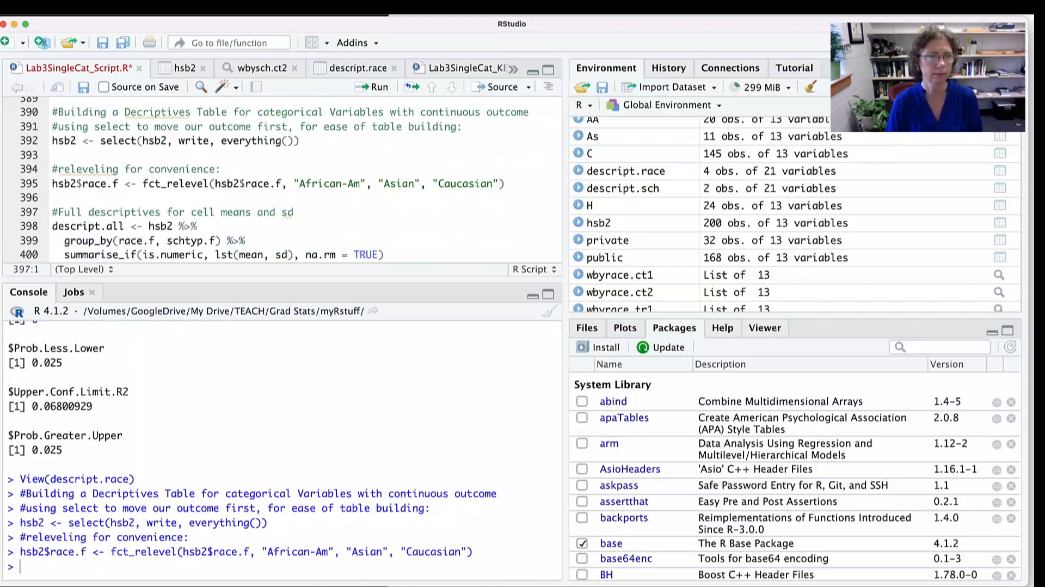
- Run the descript.all code on lines 397–400 to compute means and SDs of numeric variables grouped by race.f and schtyp.f
scroll(274, 178, down, 2)
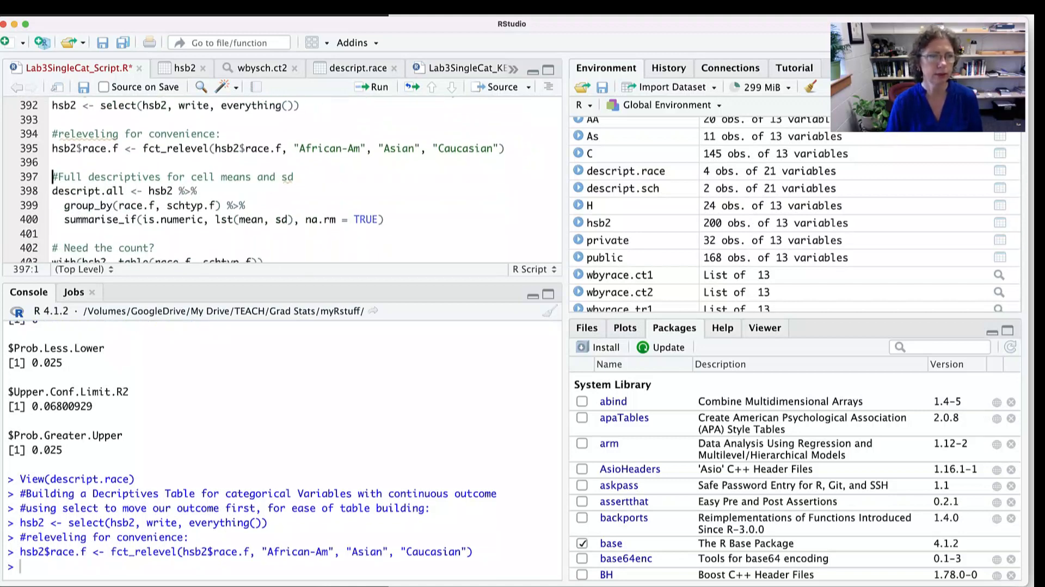
drag(70, 191, 210, 205)
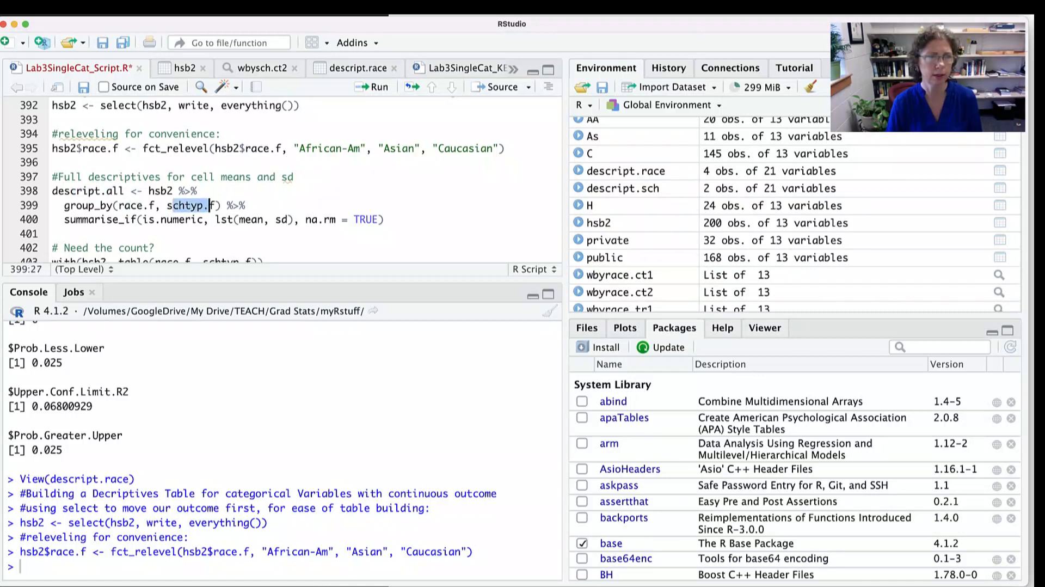
click(385, 219)
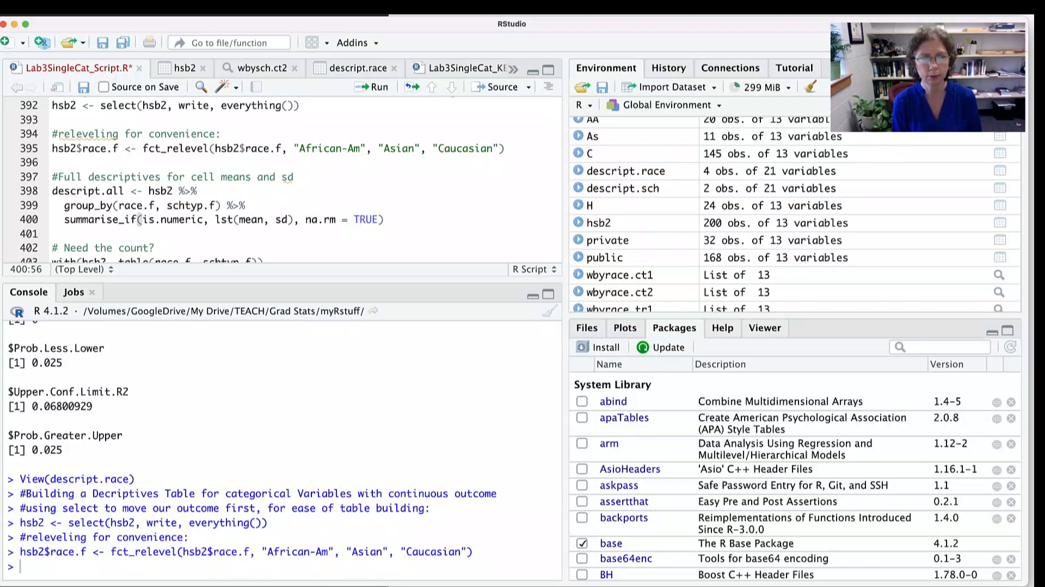
key(super+Return)
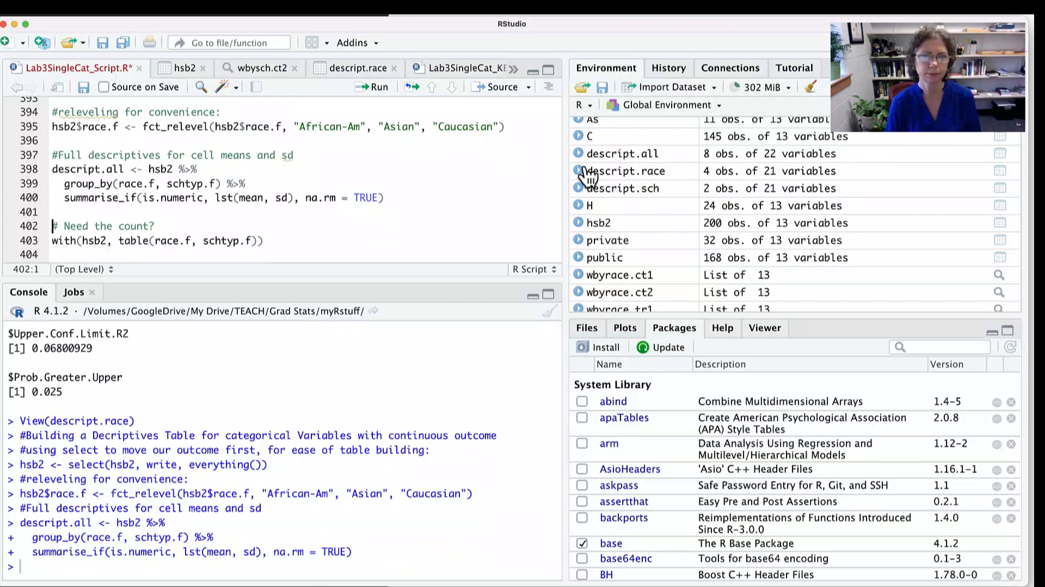
- Open the descript.all data frame, highlight the African-Am Private row's writing mean, and inspect the write_sd column
click(622, 155)
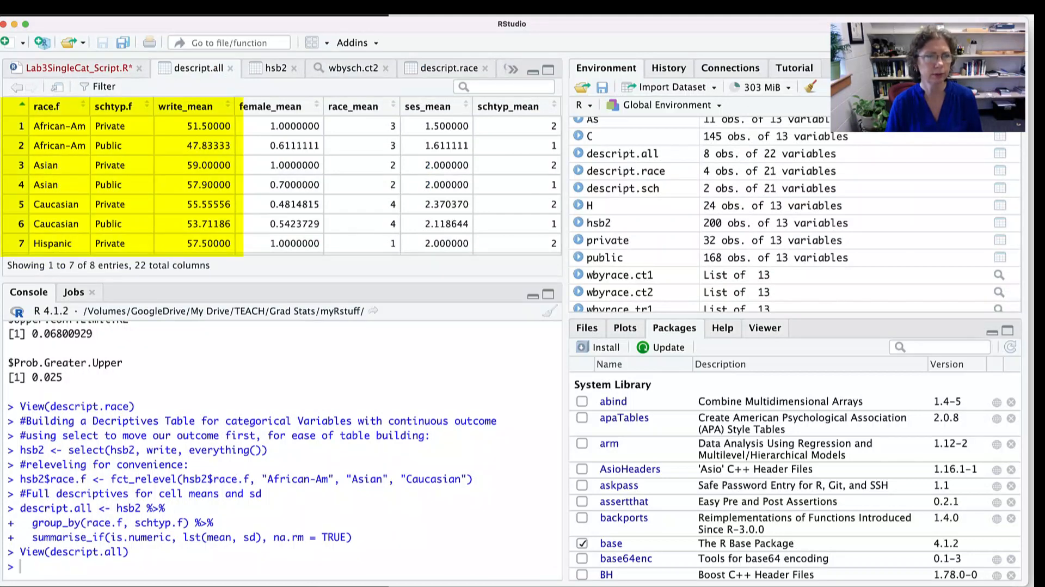
drag(231, 126, 40, 126)
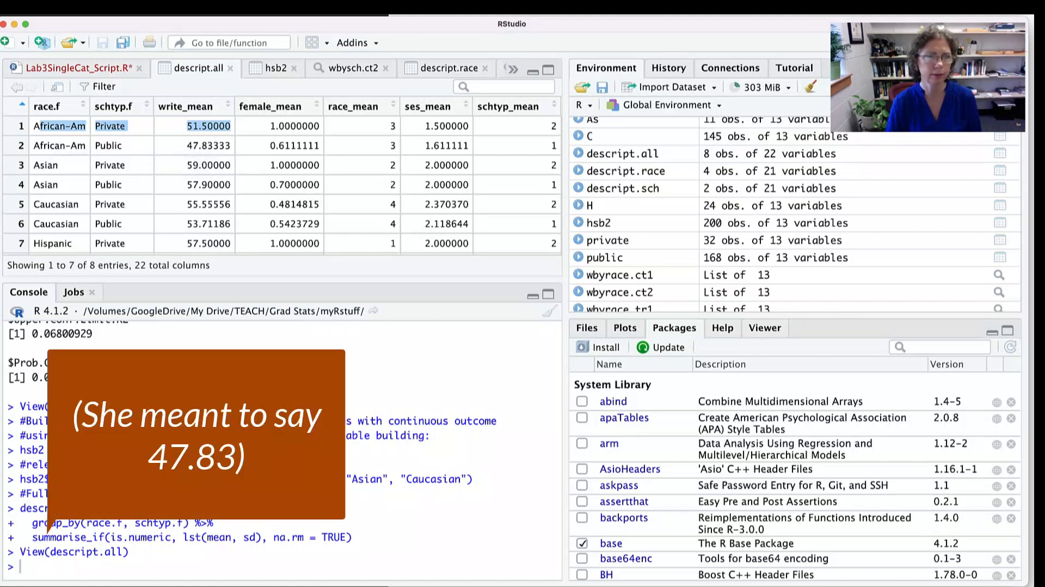
scroll(282, 175, right, 5)
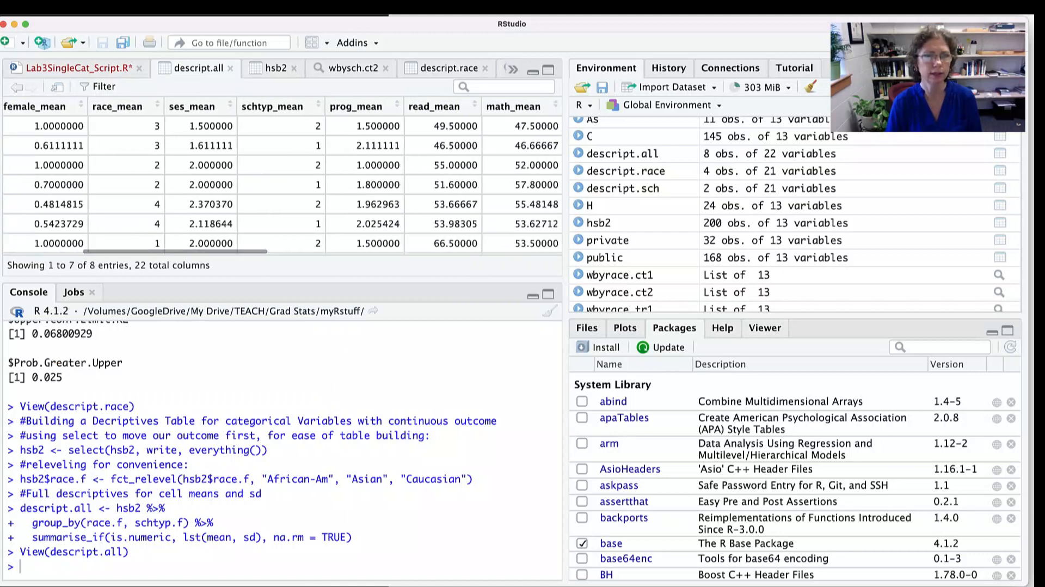
scroll(282, 174, right, 8)
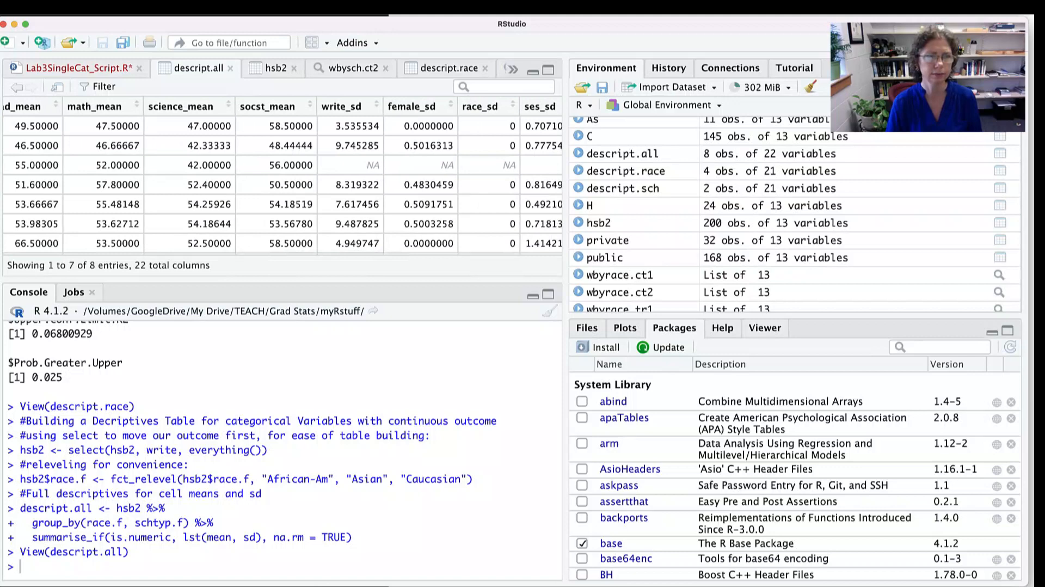
scroll(282, 174, left, 3)
scroll(282, 174, left, 5)
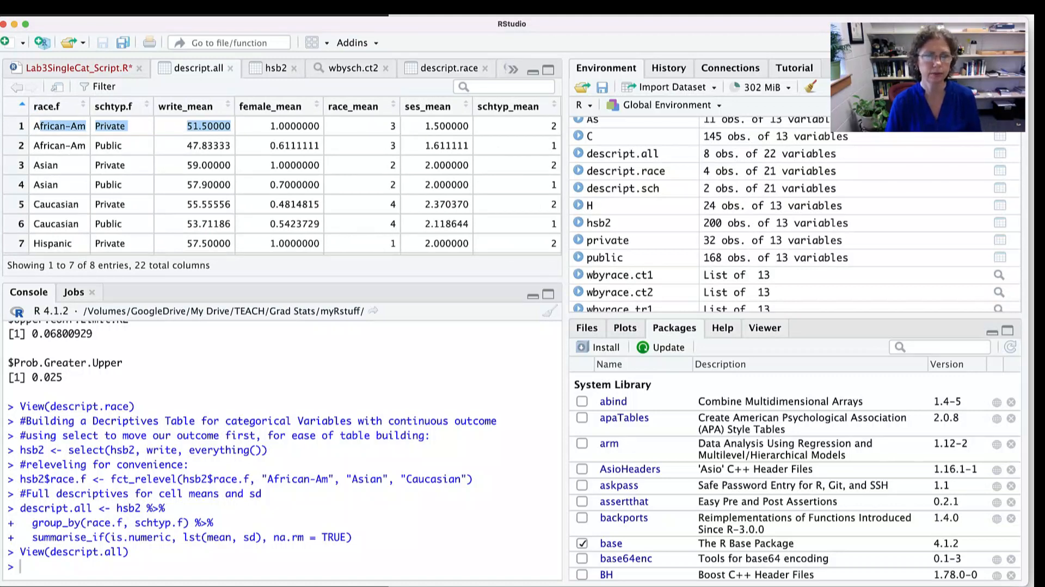
- Switch to the Materials for Class workbook in Excel, open the TableCATcellmeans (2) sheet, and select the African American label and its public-school mean
key(super+Tab)
key(super+Tab)
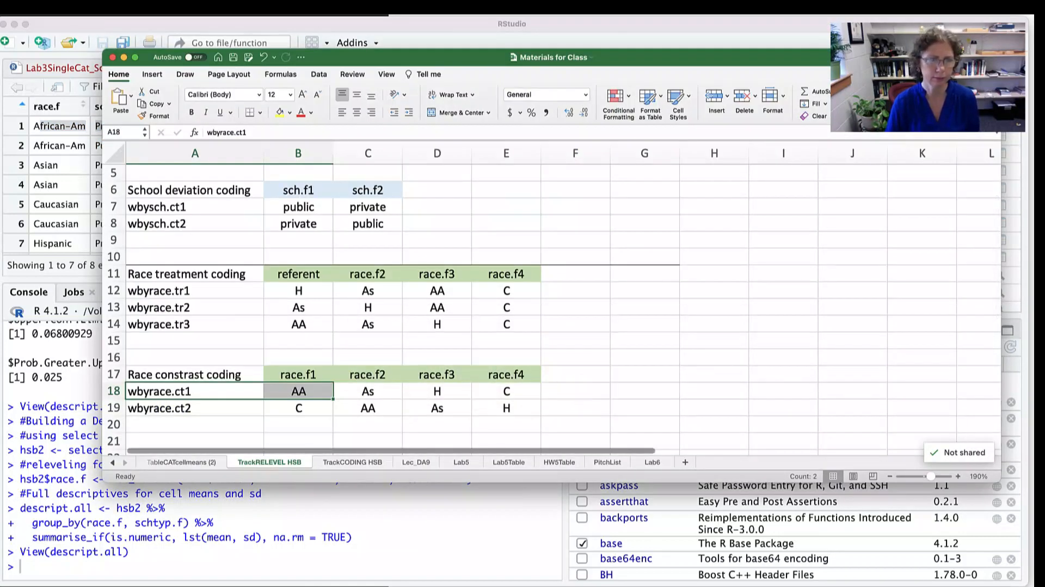
click(181, 462)
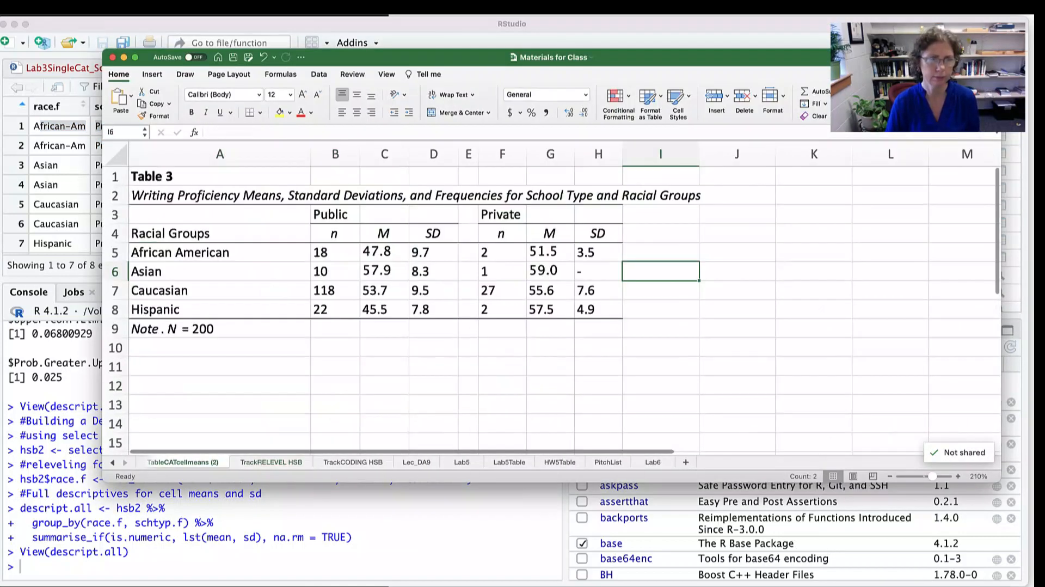
click(159, 253)
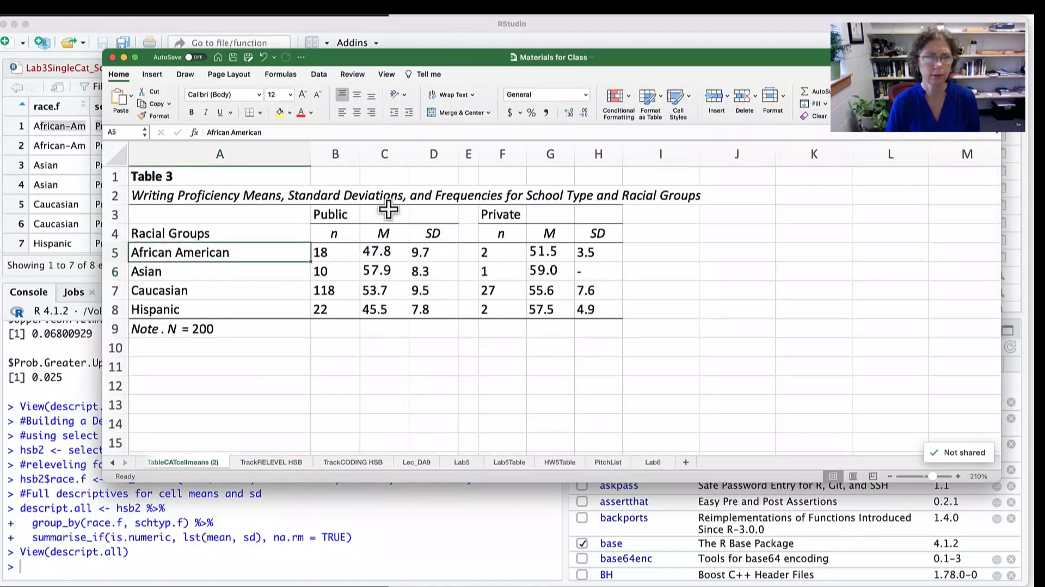
drag(384, 213, 375, 256)
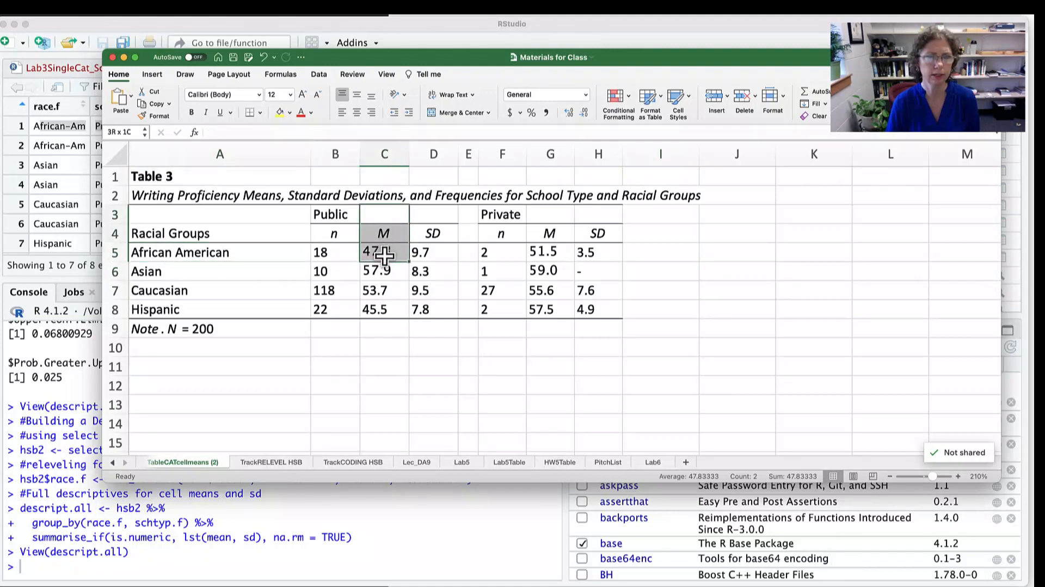
- Select the private-school M column from row 3 through the African American mean, and then the Public heading cells B3 to D3
click(164, 260)
drag(565, 217, 562, 263)
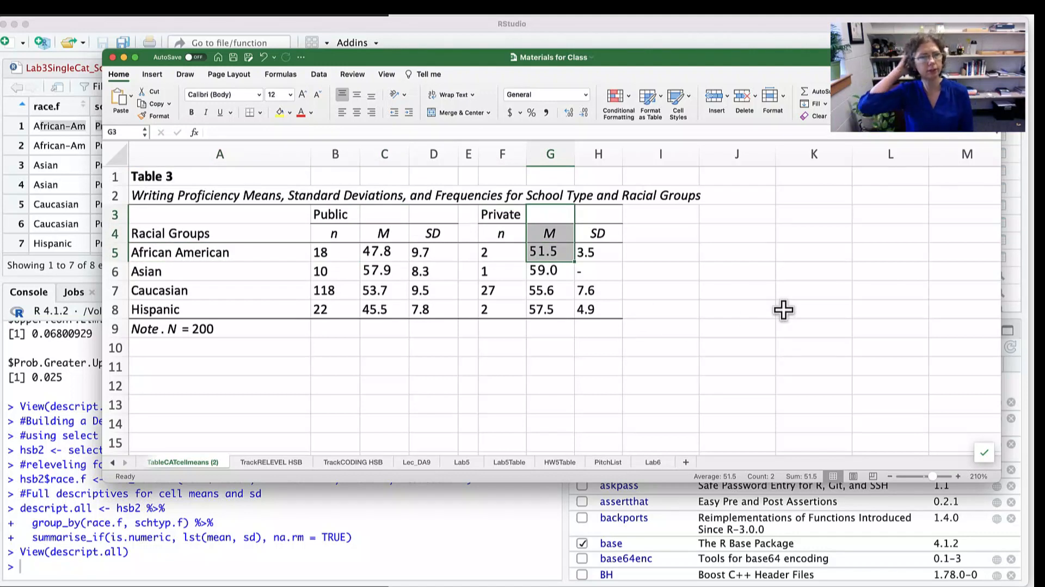
scroll(784, 310, right, 2)
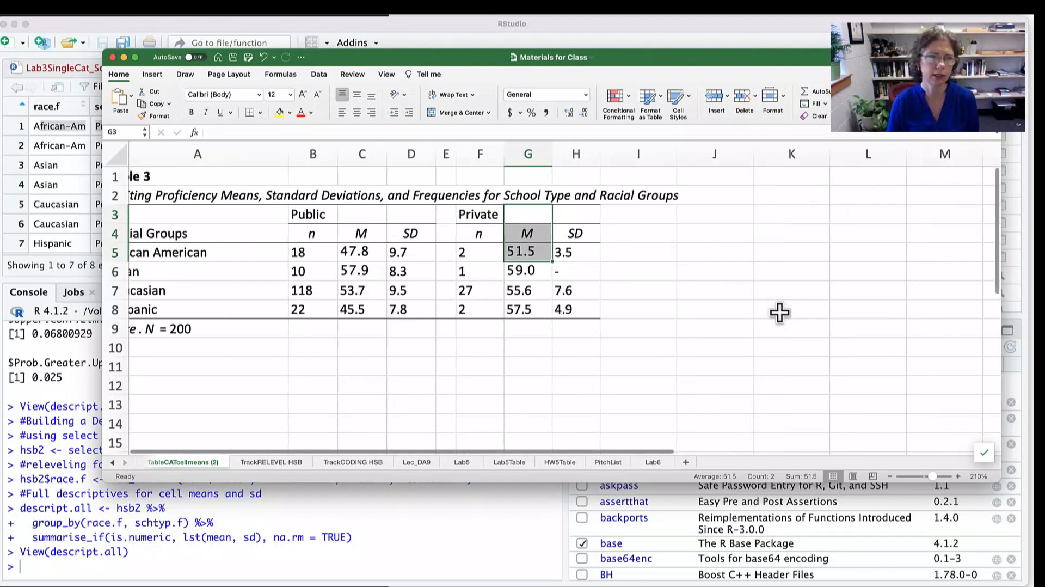
scroll(623, 315, left, 2)
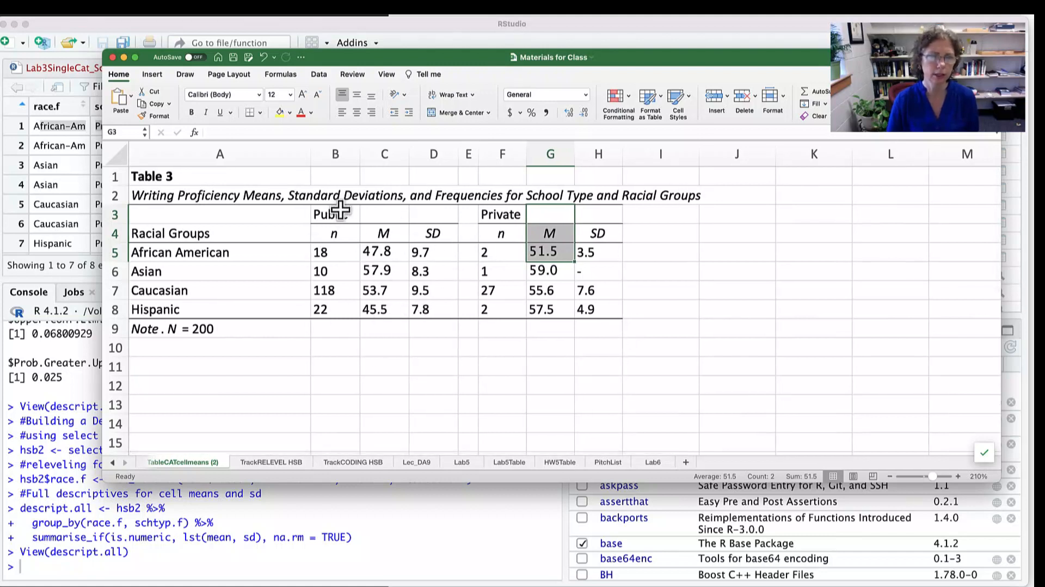
drag(335, 211, 433, 211)
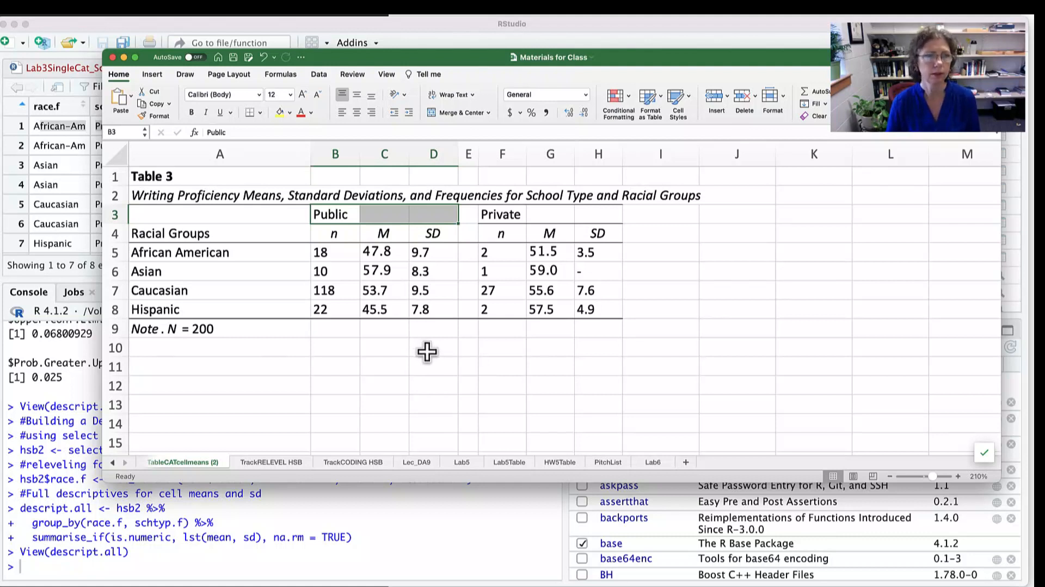
- Switch to the LabSheet Lab3 SingleCat document in Word and view Table 1 on page 7
key(super+Tab)
key(super+Tab)
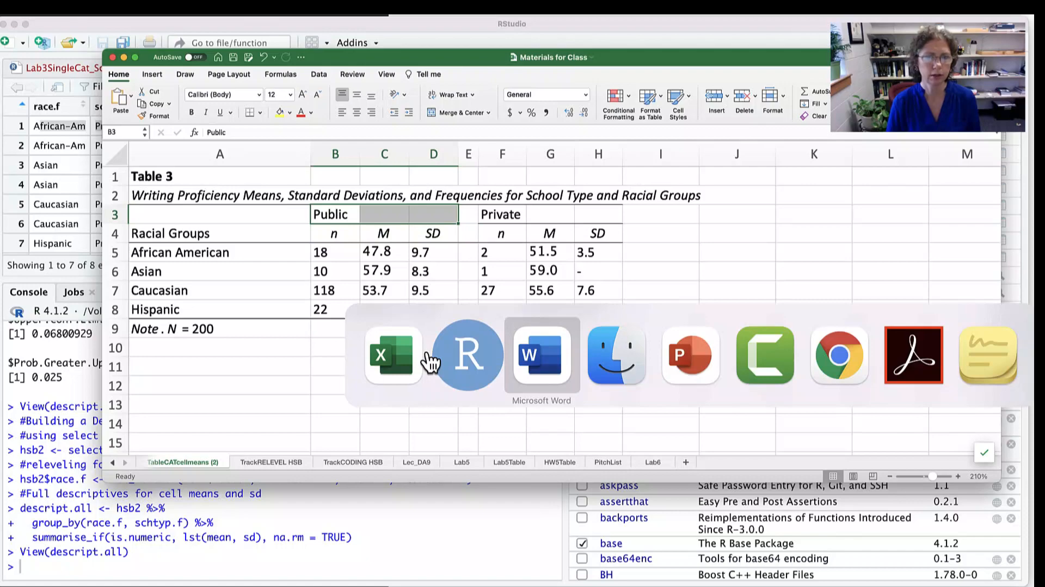
scroll(430, 361, down, 10)
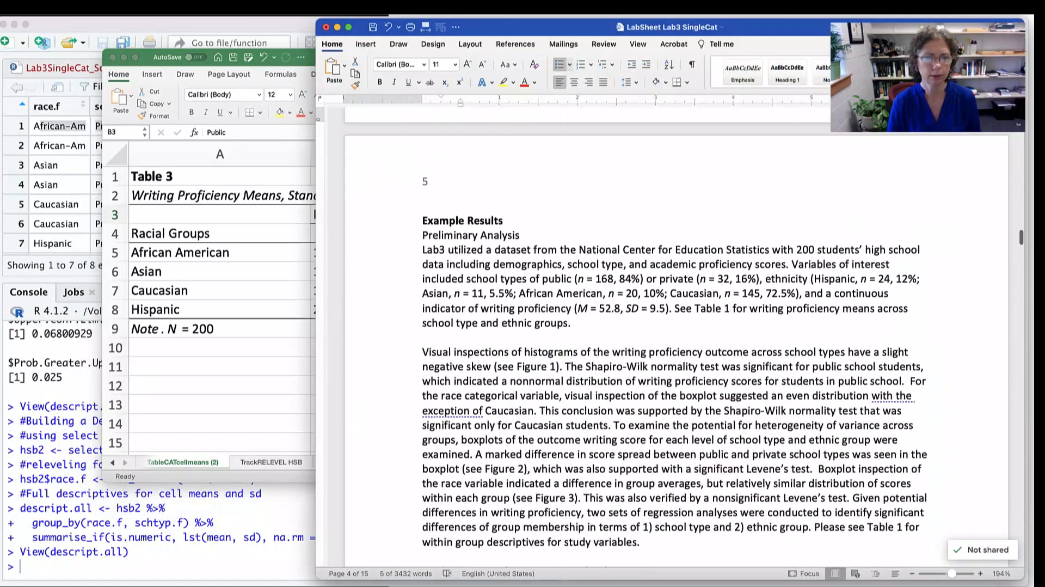
scroll(430, 361, down, 15)
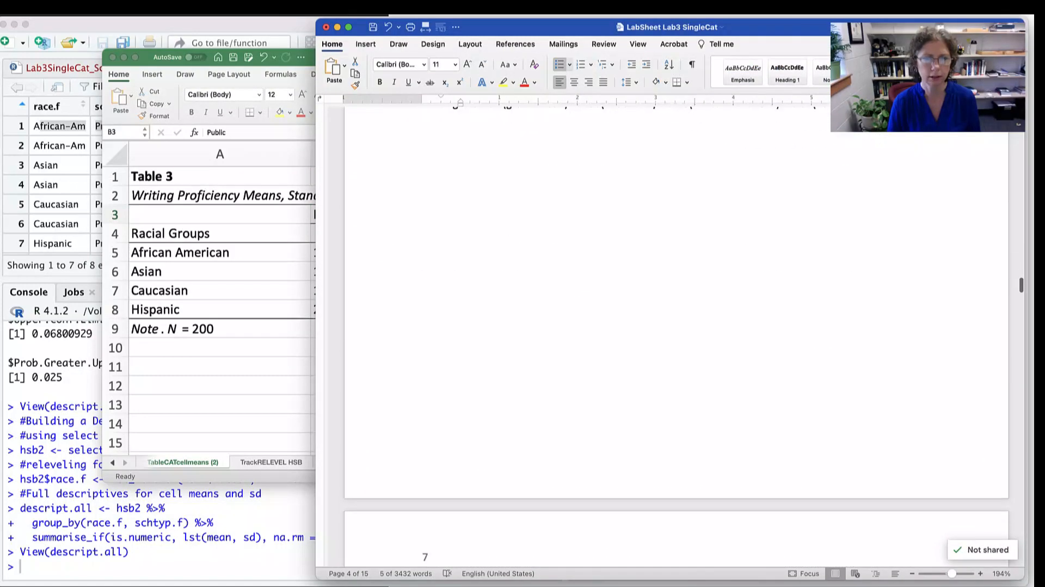
scroll(430, 361, down, 1)
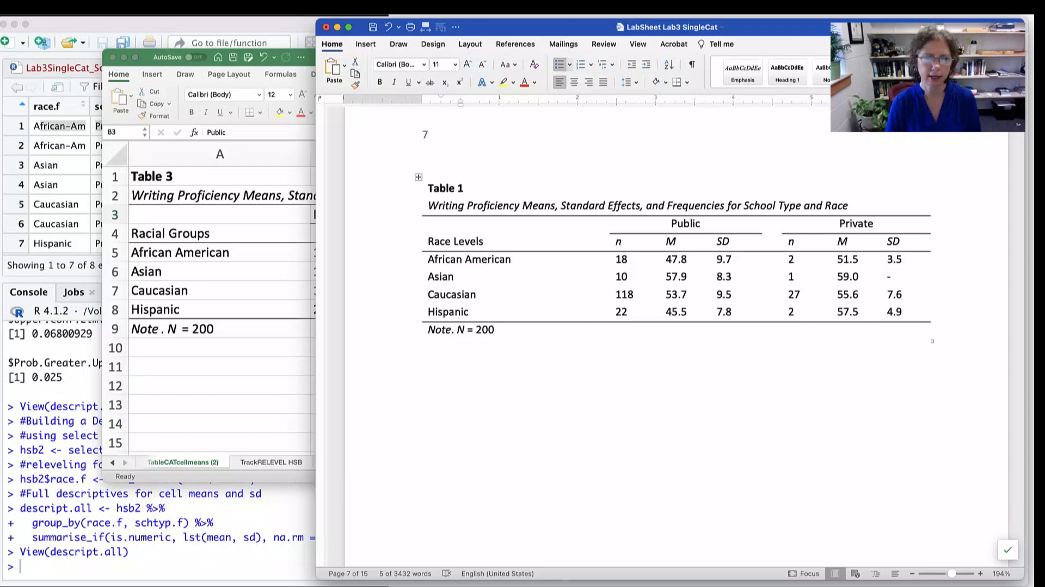
- Switch to RStudio and run line 403 of Lab3SingleCat_Script.R to tabulate race.f by schtyp.f counts in hsb2
click(60, 565)
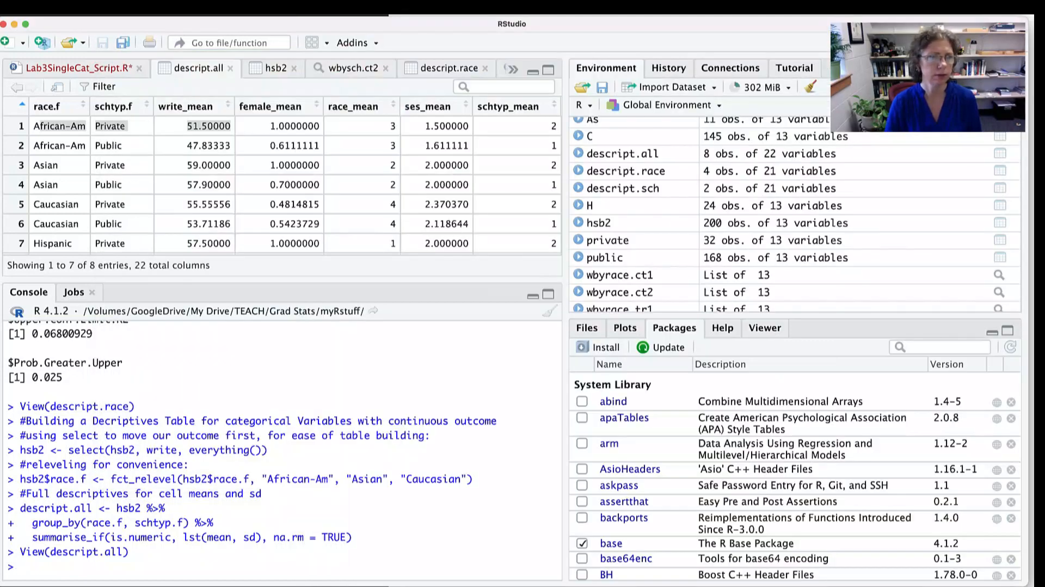
click(79, 68)
click(265, 241)
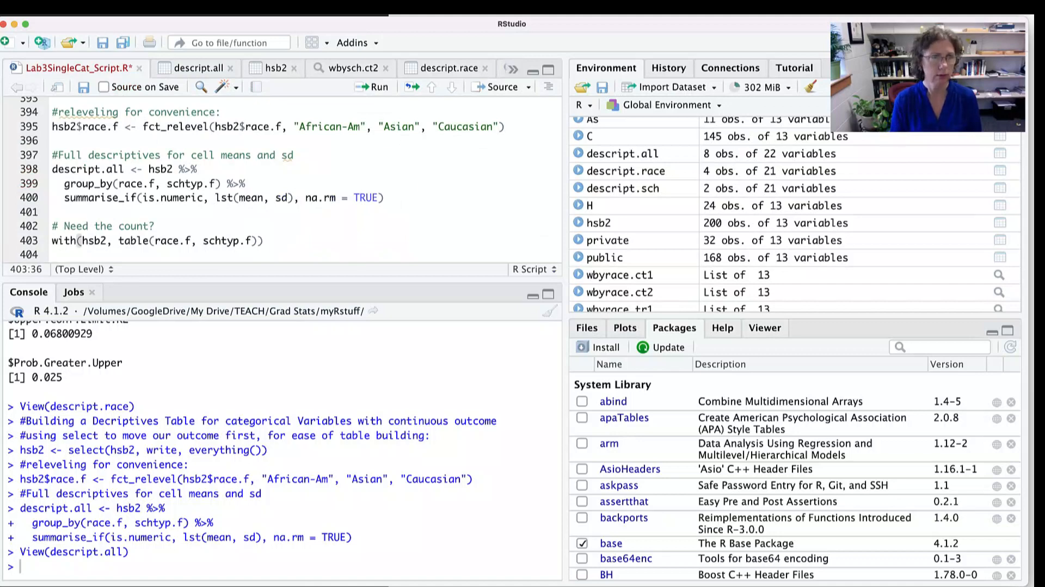
key(super+Return)
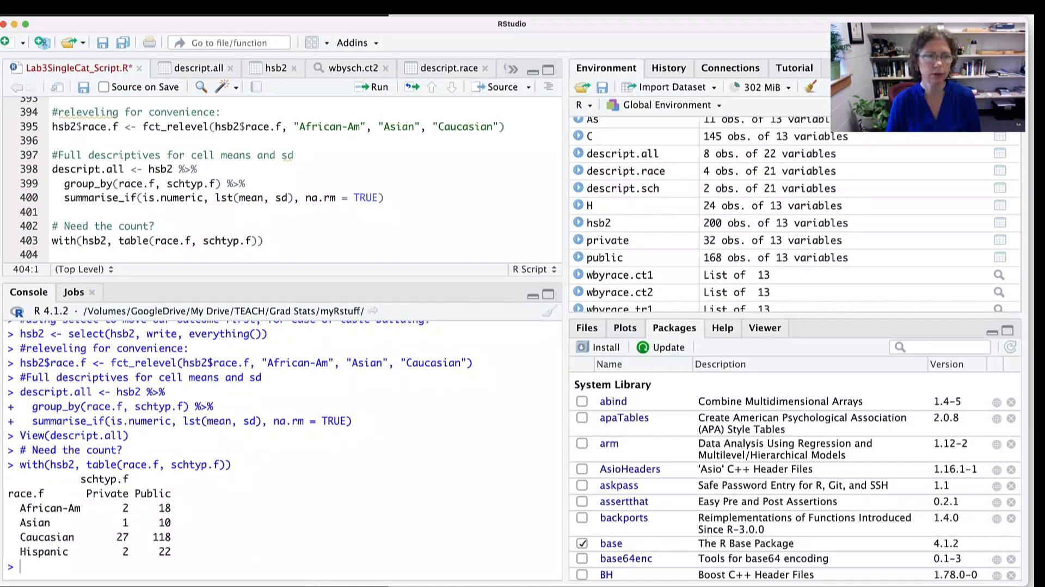
- Add summary(hsb2) on line 404 of the script and run it
text(summary)
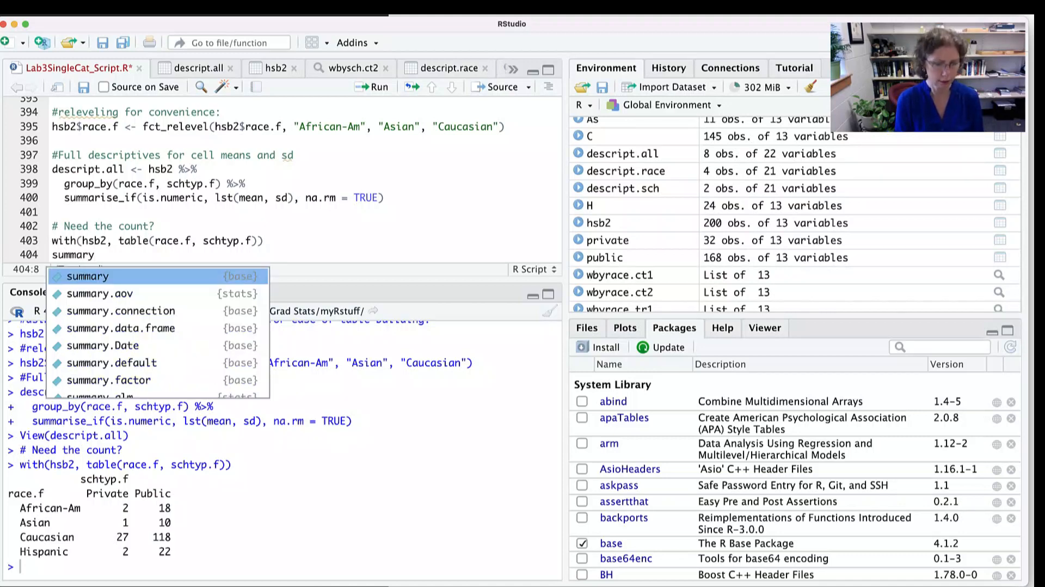
text((hs)
text(2)
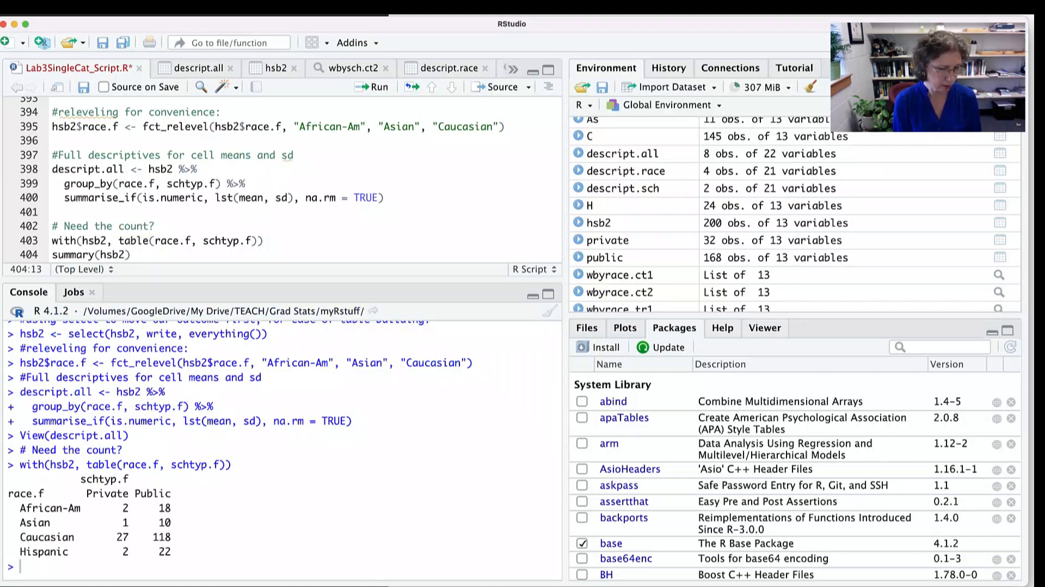
key(super+Return)
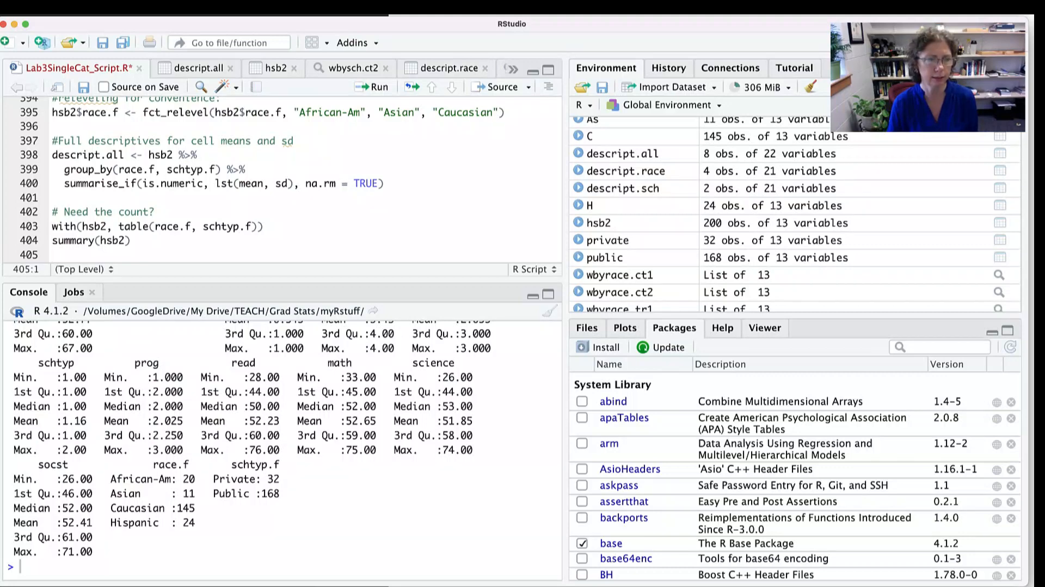
- Highlight the table code on line 403, review the count table in the console, and return to the write-up notes around line 374
drag(64, 226, 245, 226)
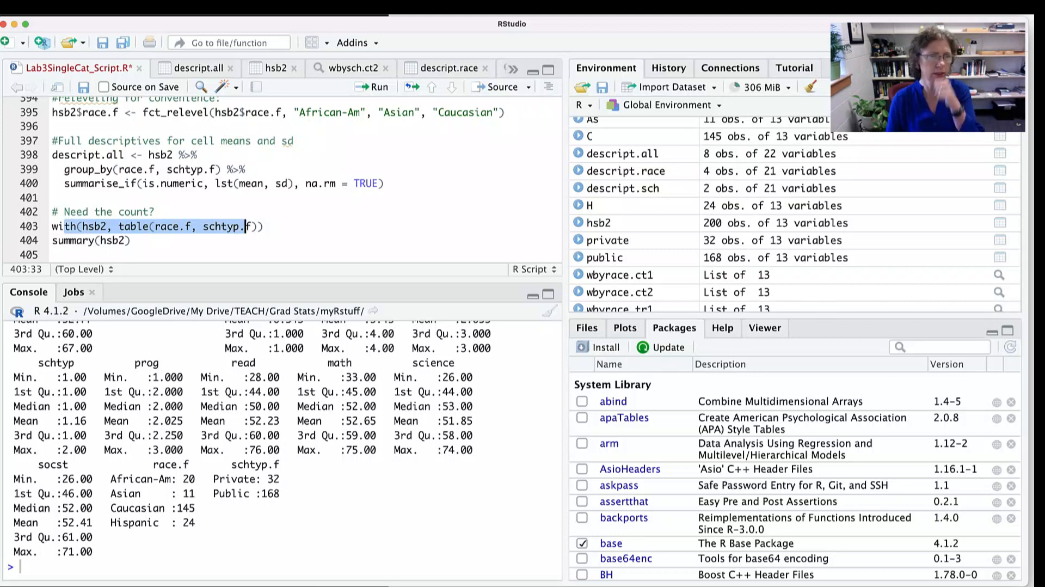
scroll(281, 446, up, 2)
scroll(281, 446, up, 5)
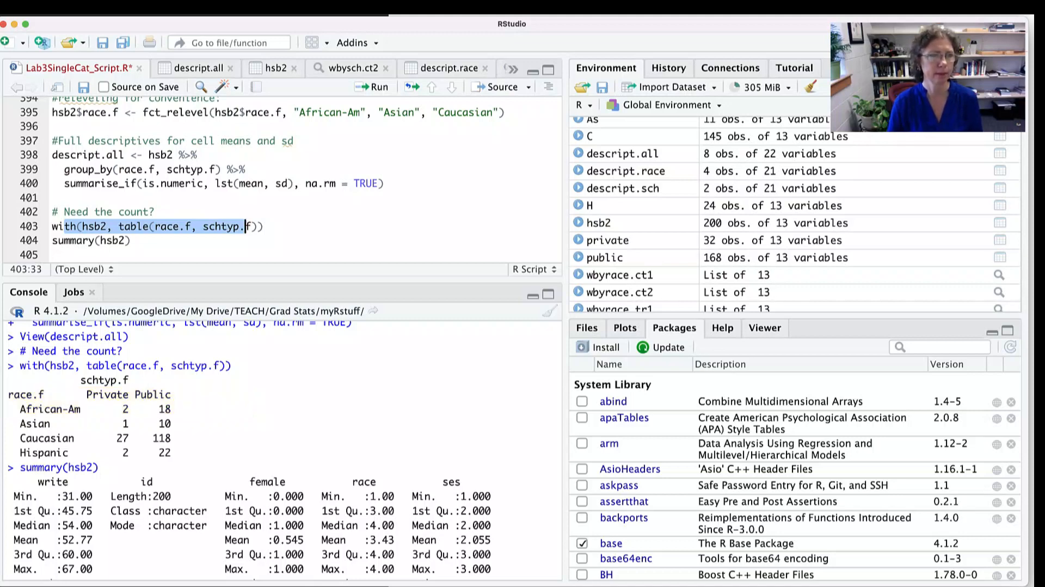
scroll(272, 180, up, 8)
scroll(272, 179, up, 1)
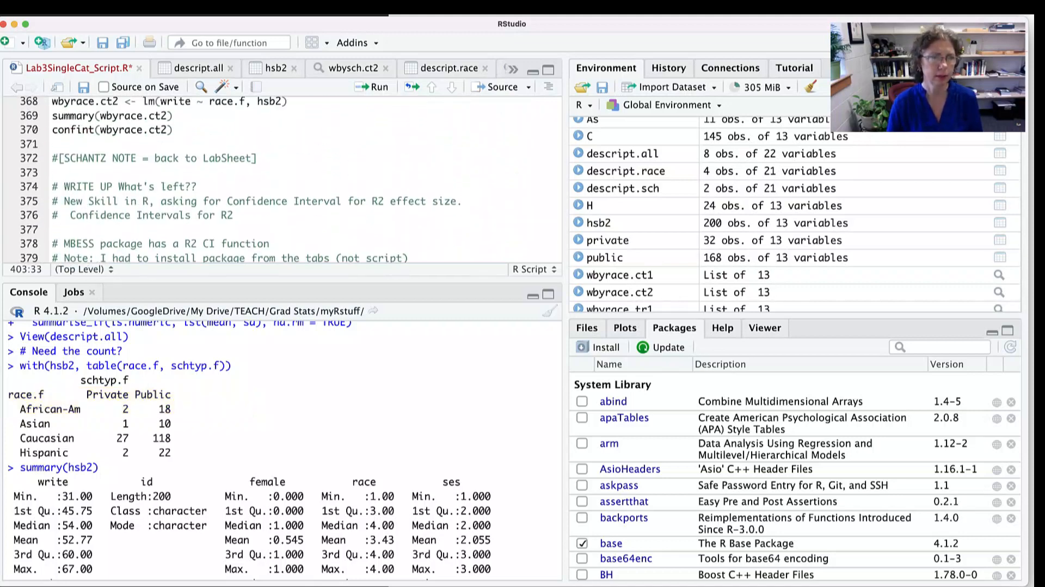
- Switch to the lab sheet in Word and highlight the first Preliminary Analysis paragraph under Example Results on page 5
key(super+Tab)
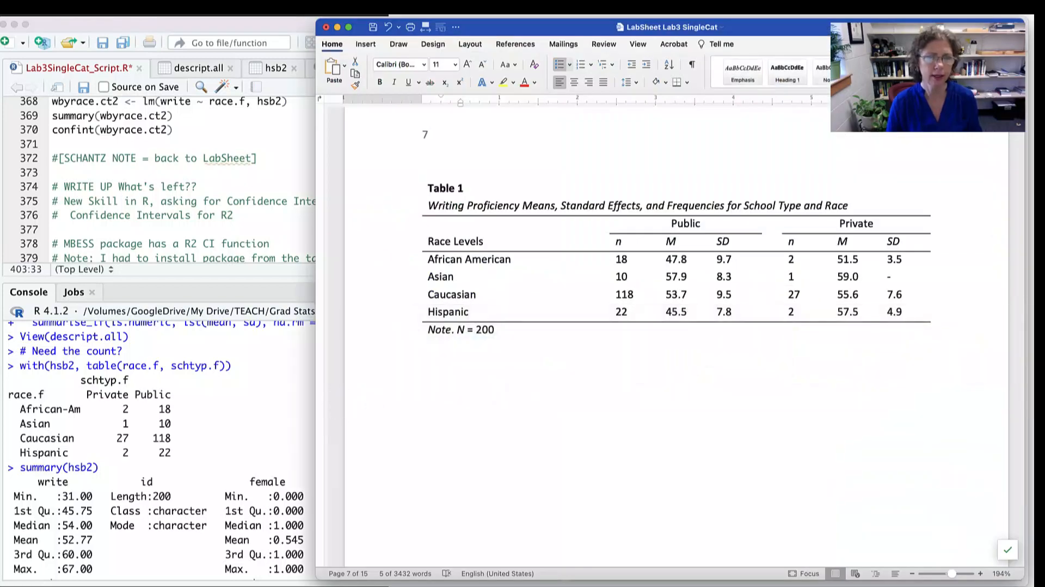
scroll(338, 401, up, 5)
scroll(675, 327, up, 15)
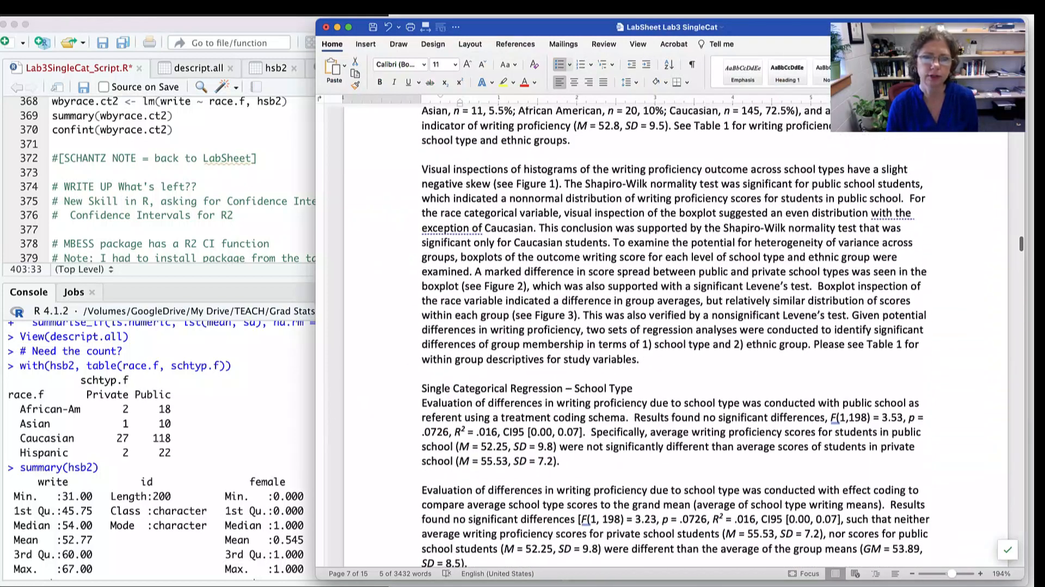
scroll(675, 337, up, 3)
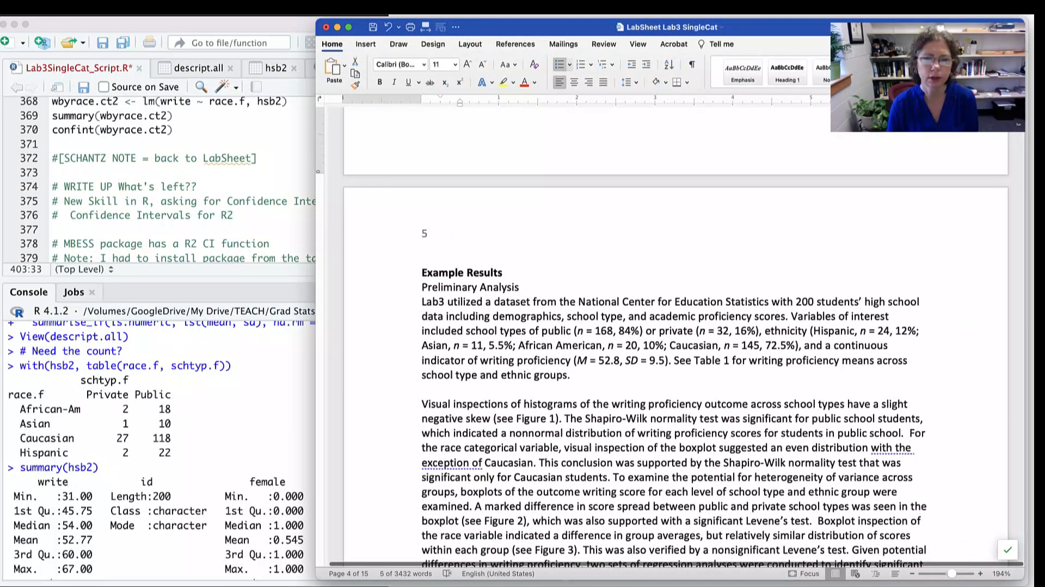
scroll(674, 337, down, 2)
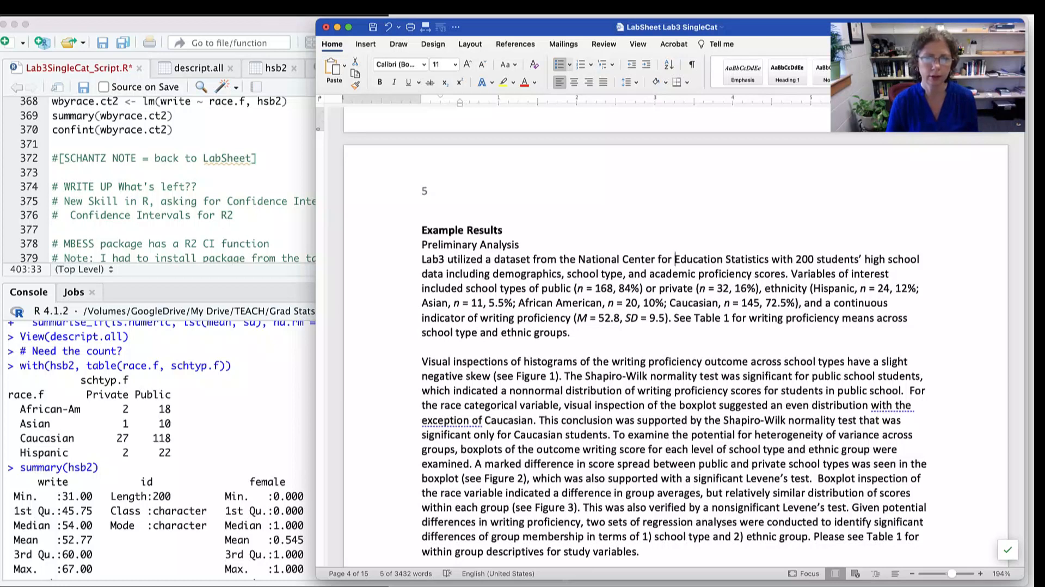
key(shift+Down)
key(shift+Down)
key(shift+Down)
key(shift+Down)
key(shift+Down)
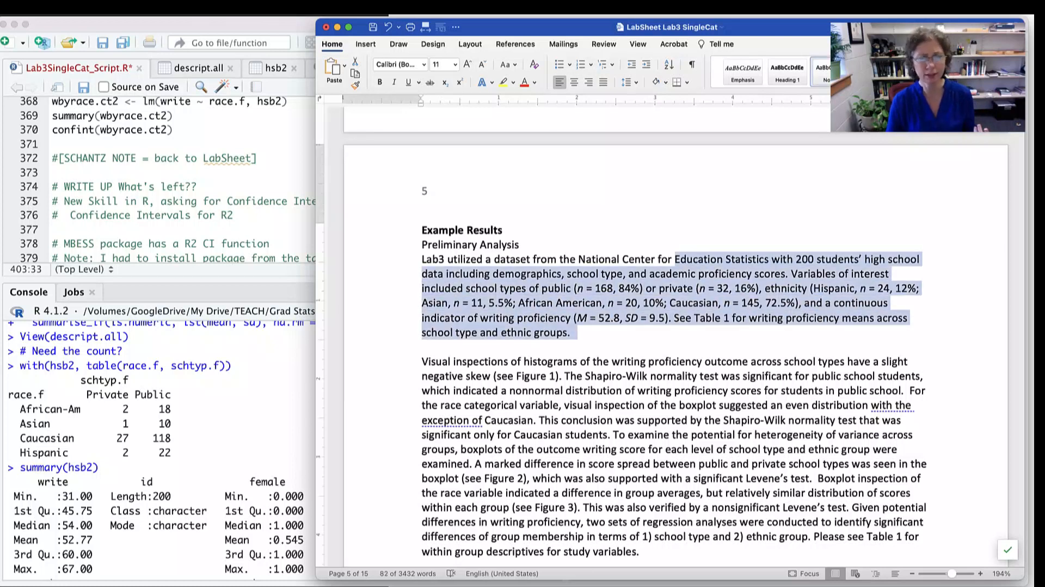
- Highlight the paragraph on visual inspections of histograms, and then the opening of the Single Categorical Regression – School Type section
scroll(669, 327, down, 4)
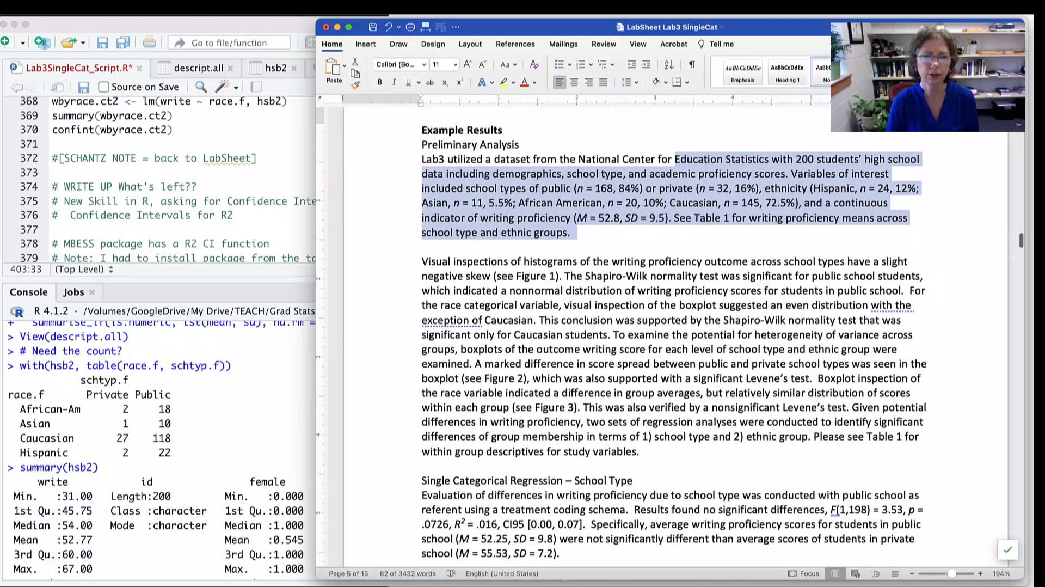
drag(649, 261, 687, 407)
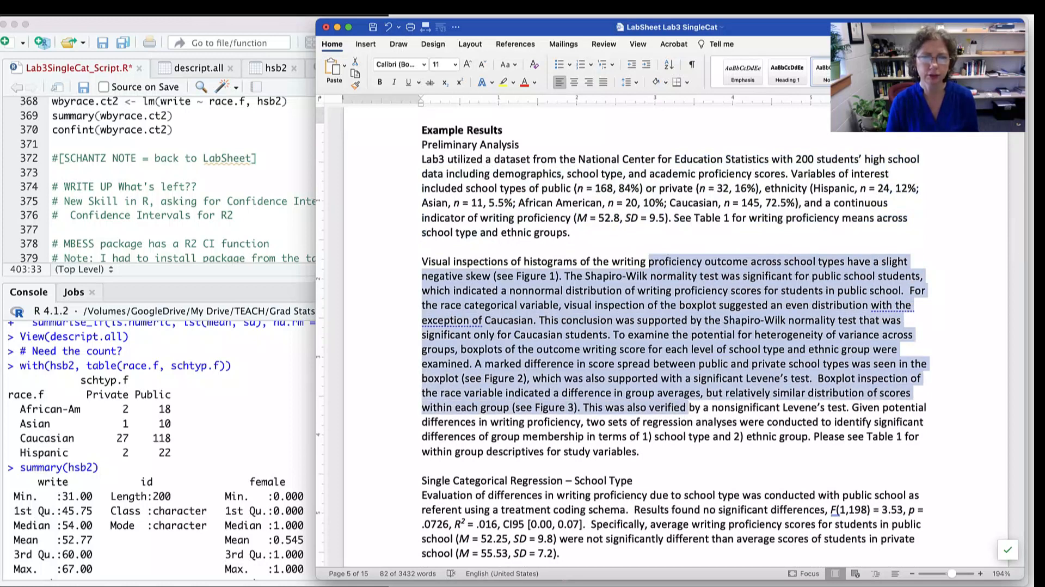
scroll(669, 336, down, 5)
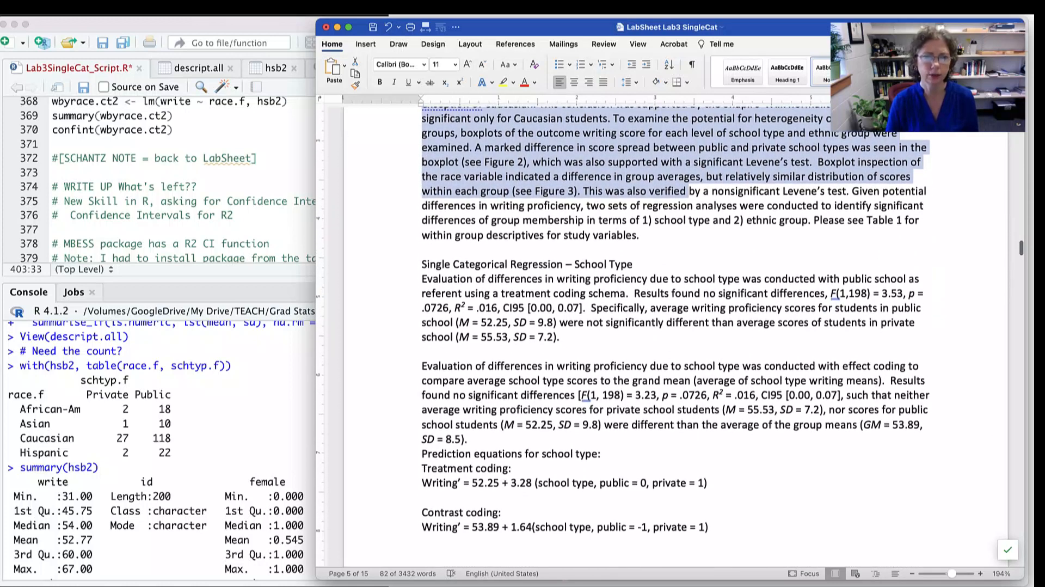
drag(510, 264, 528, 322)
scroll(669, 321, down, 2)
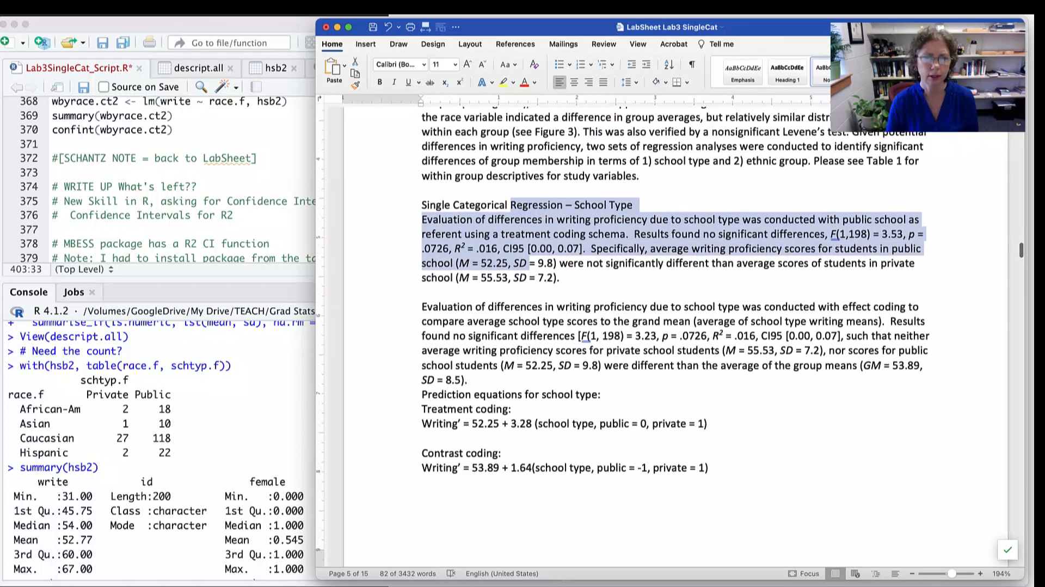
- Highlight the treatment coding and effect coding phrases in the School Type section, and then both of its results paragraphs
click(728, 303)
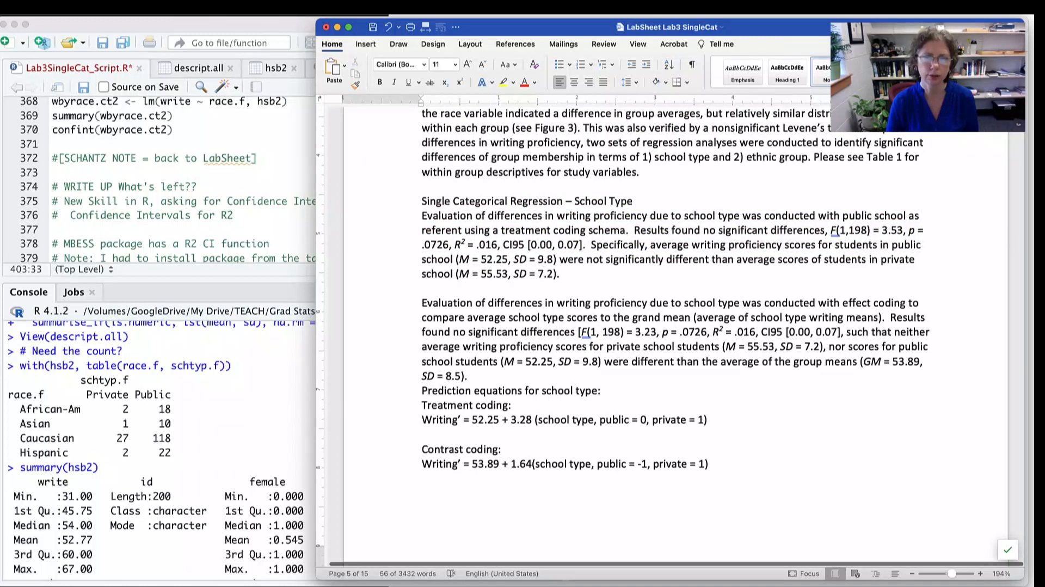
drag(493, 230, 625, 230)
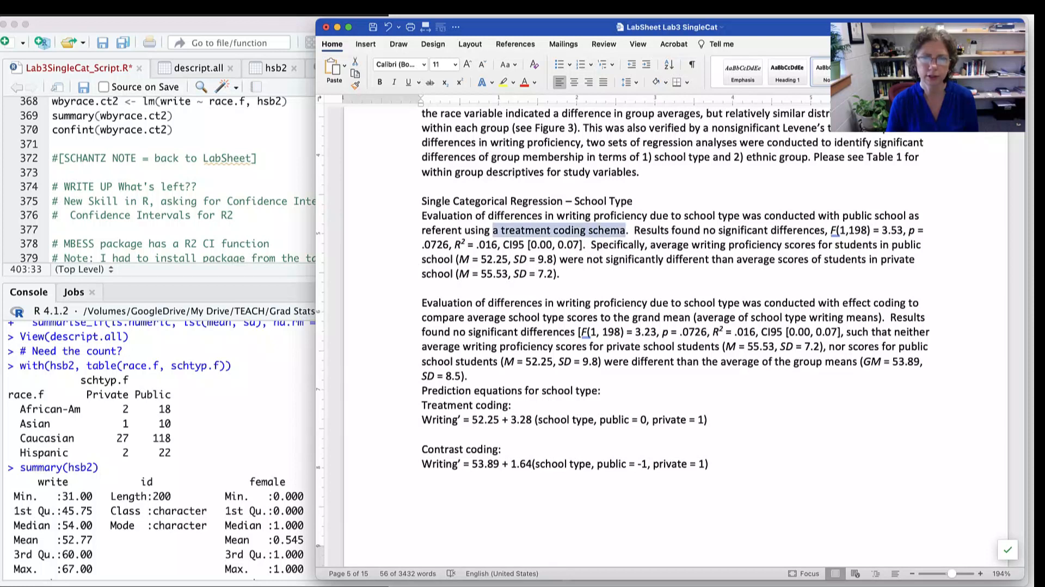
drag(842, 302, 538, 317)
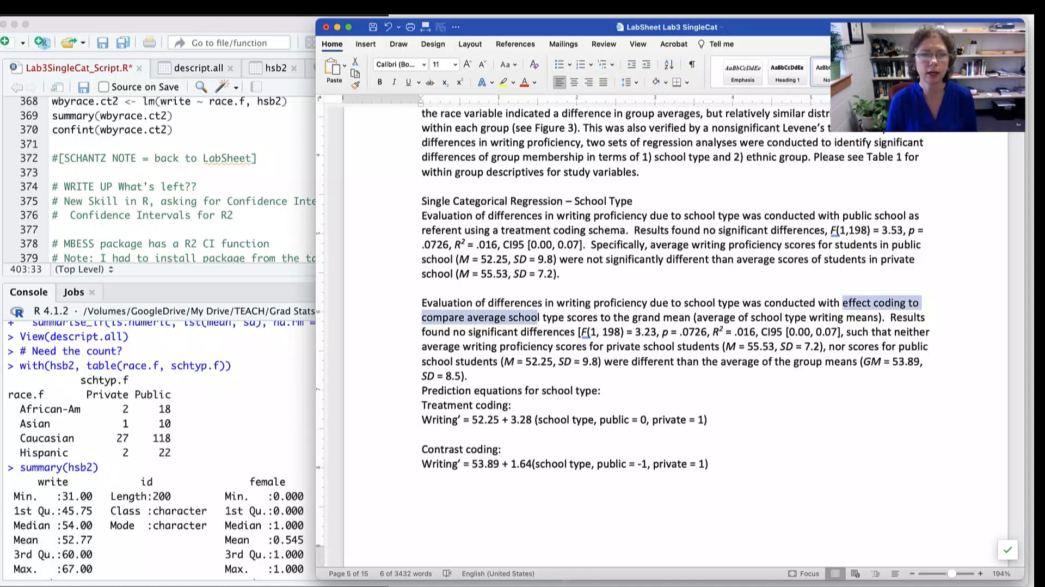
drag(381, 376, 381, 215)
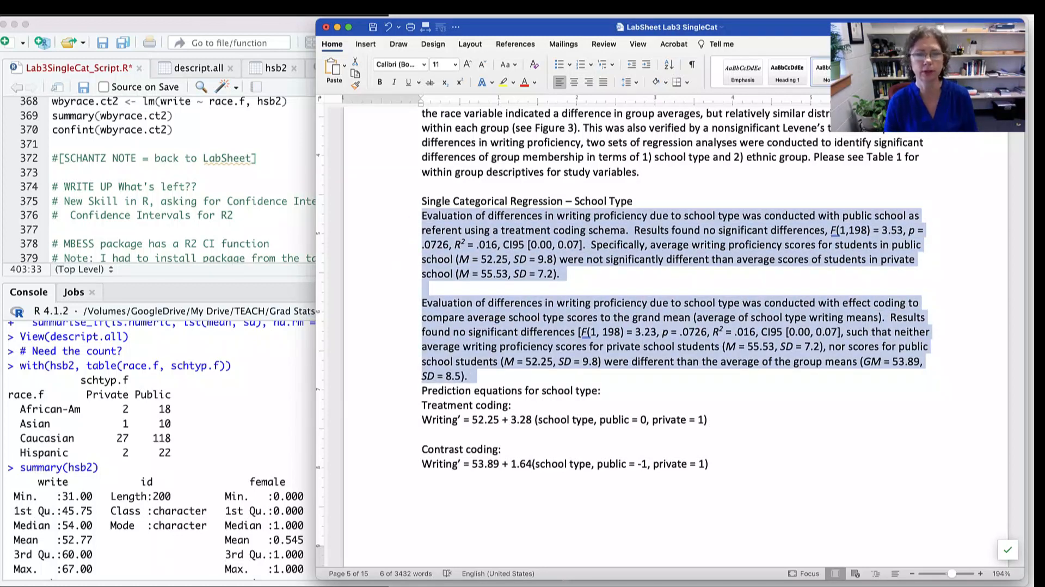
- Highlight the Single Categorical Regression – Race heading on page 6 and the treatment coding paragraph beneath it
scroll(662, 336, down, 5)
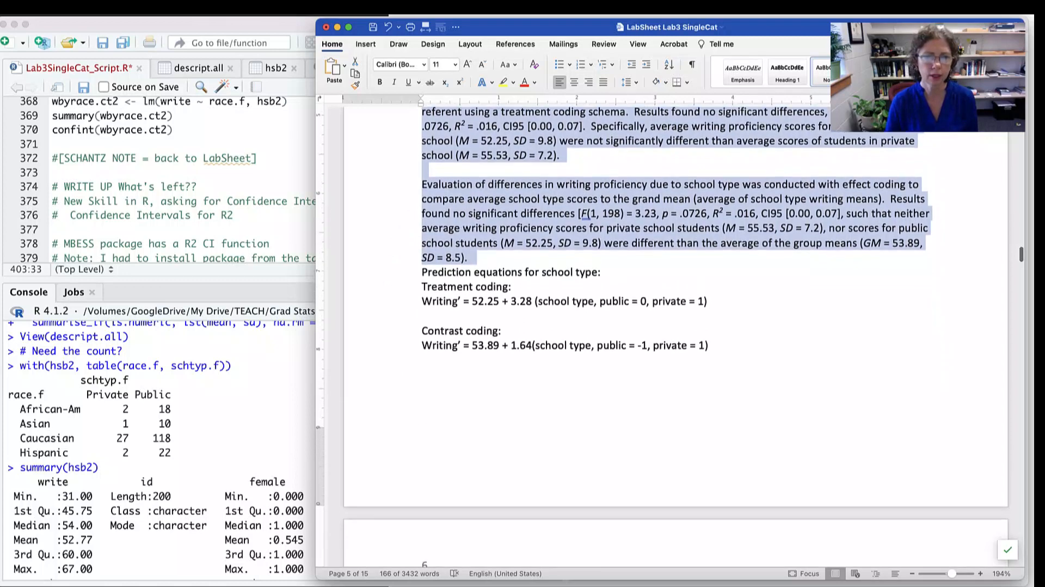
scroll(661, 335, down, 15)
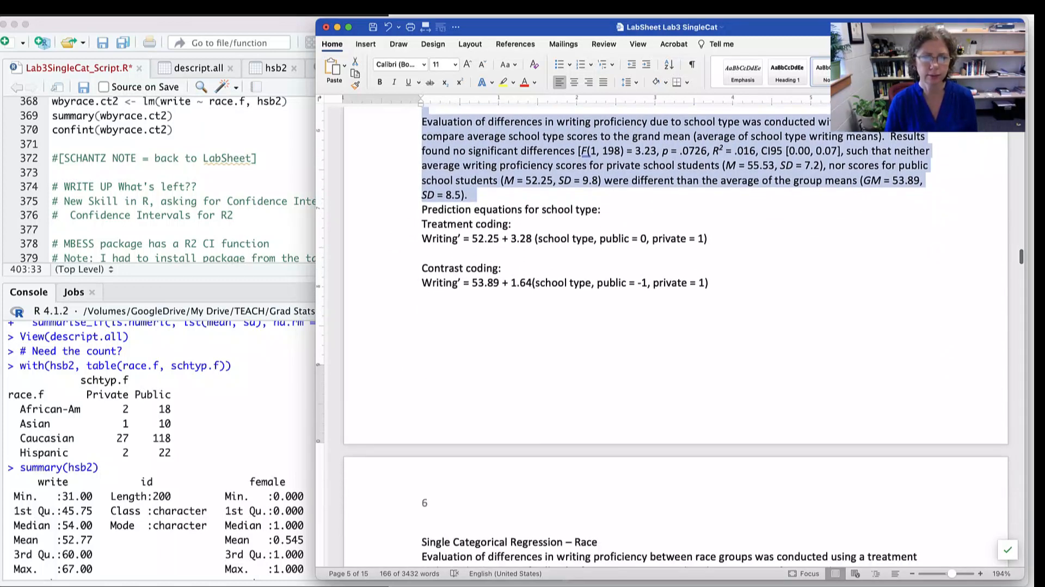
scroll(662, 335, down, 2)
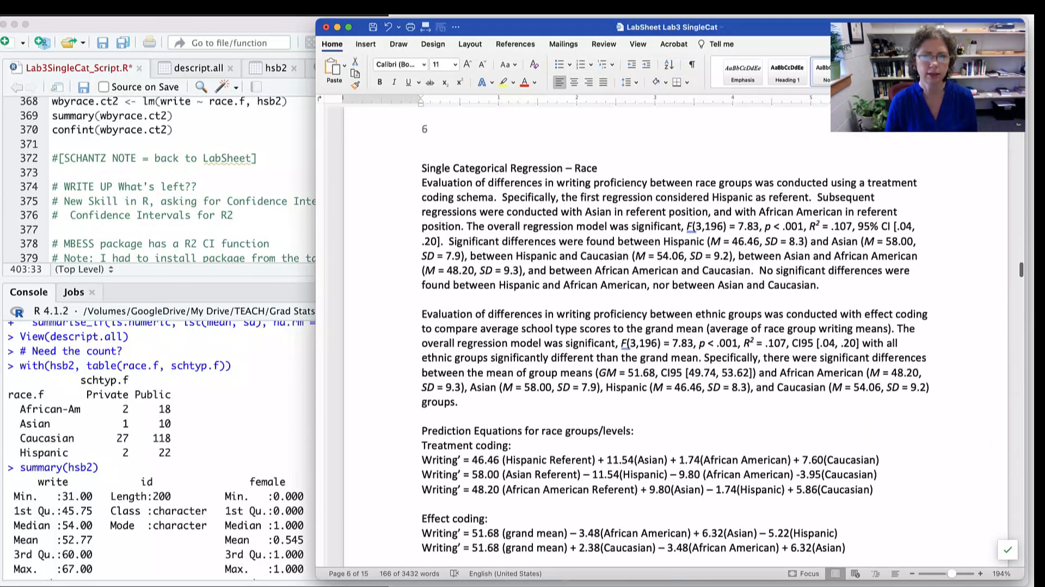
click(406, 168)
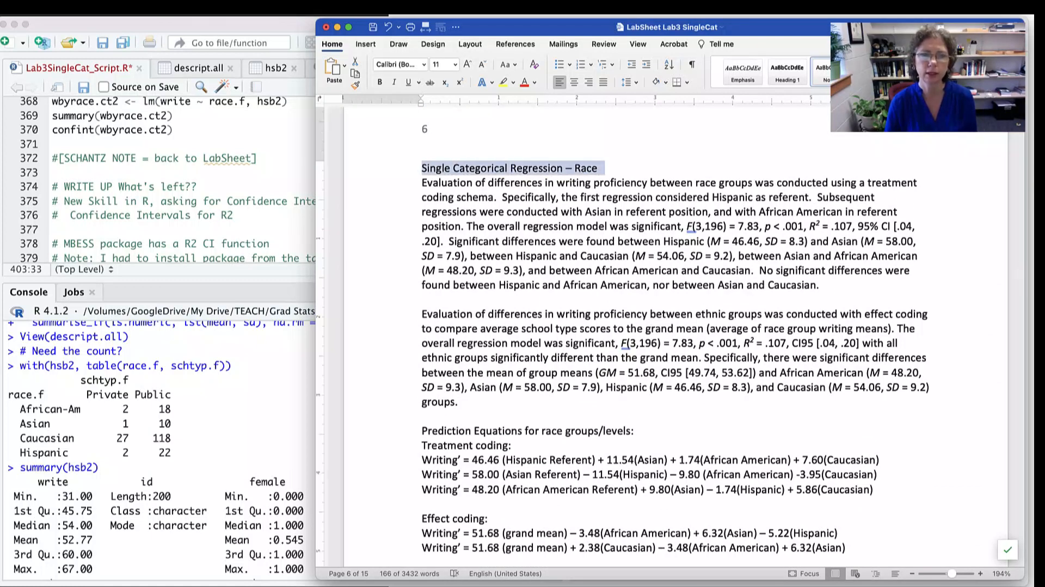
drag(422, 183, 830, 285)
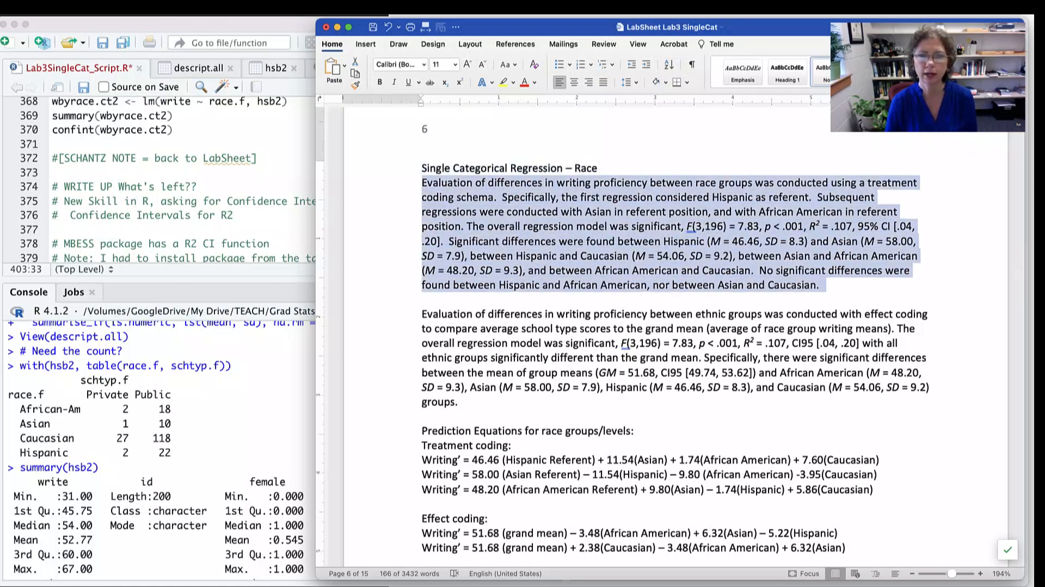
- Highlight the effect coding paragraph in the Race section, and look through the prediction equations and the writing proficiency figures on page 8
triple_click(544, 343)
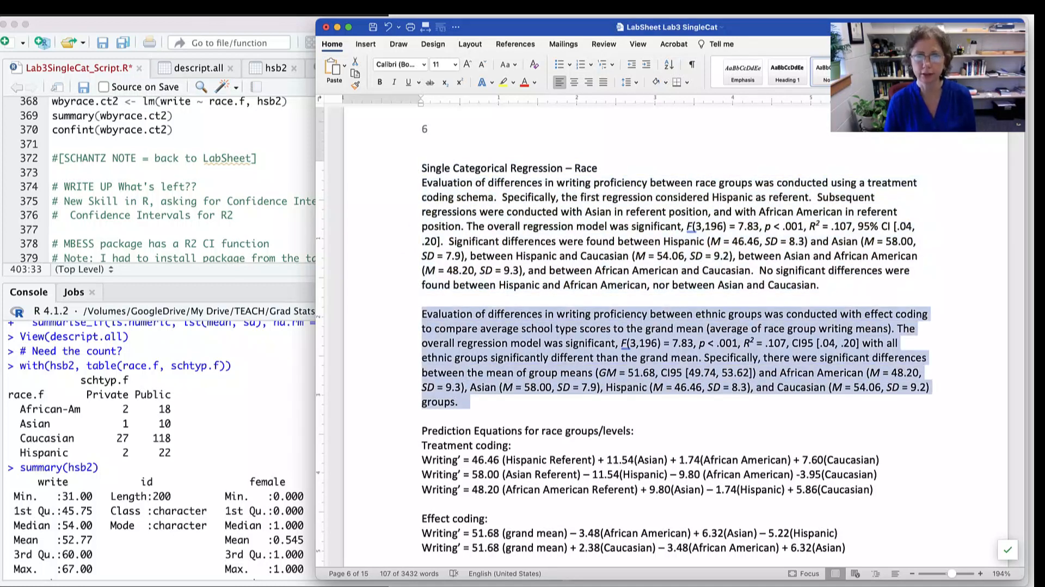
scroll(675, 326, down, 4)
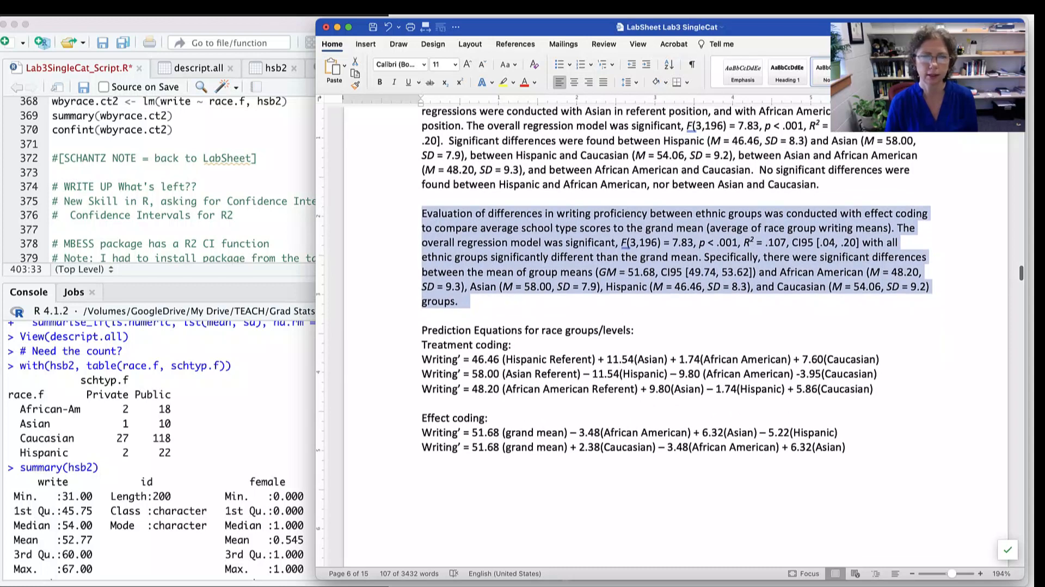
scroll(675, 327, down, 9)
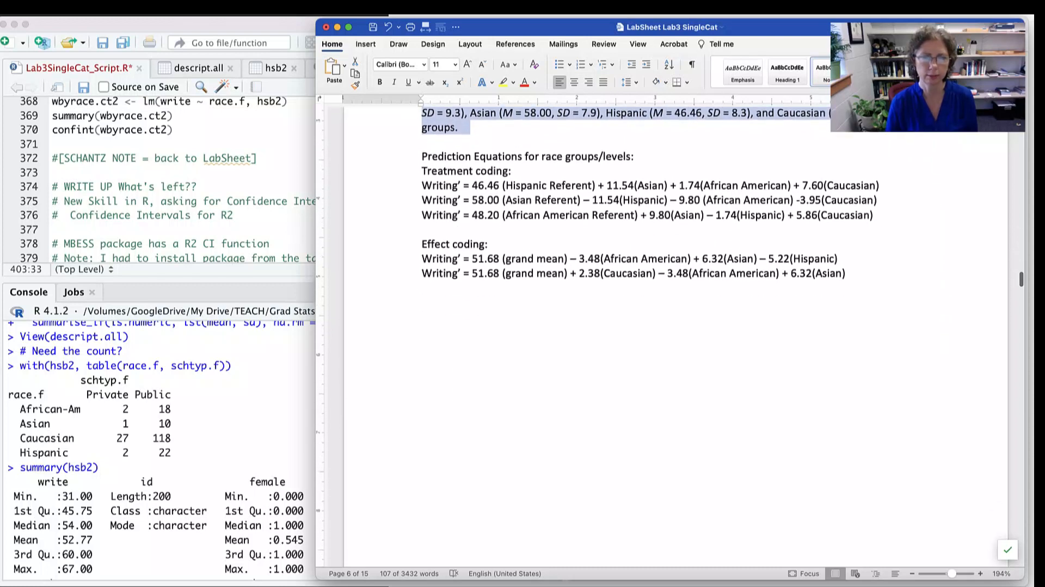
scroll(675, 327, down, 10)
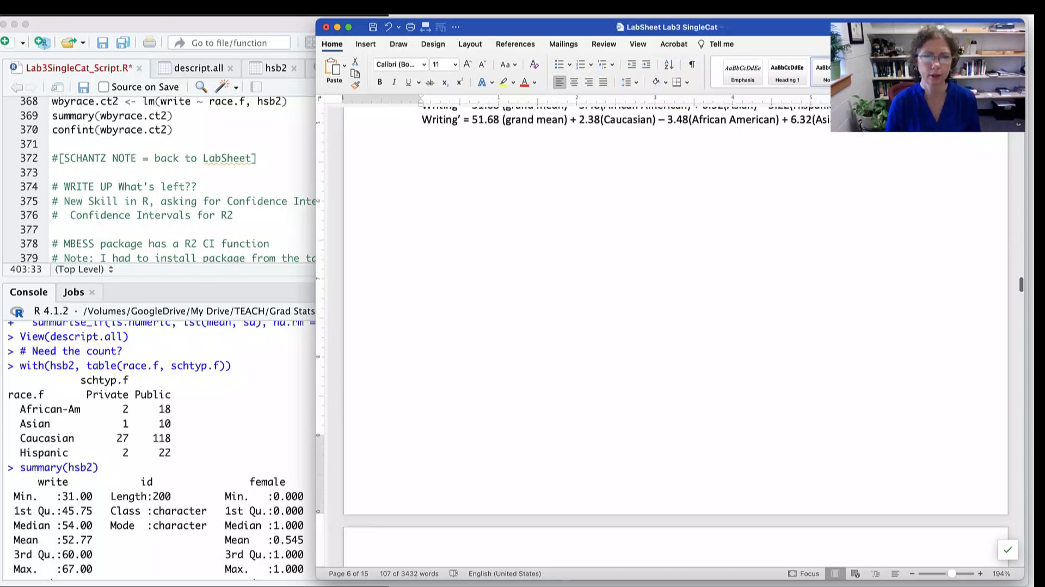
scroll(605, 394, down, 20)
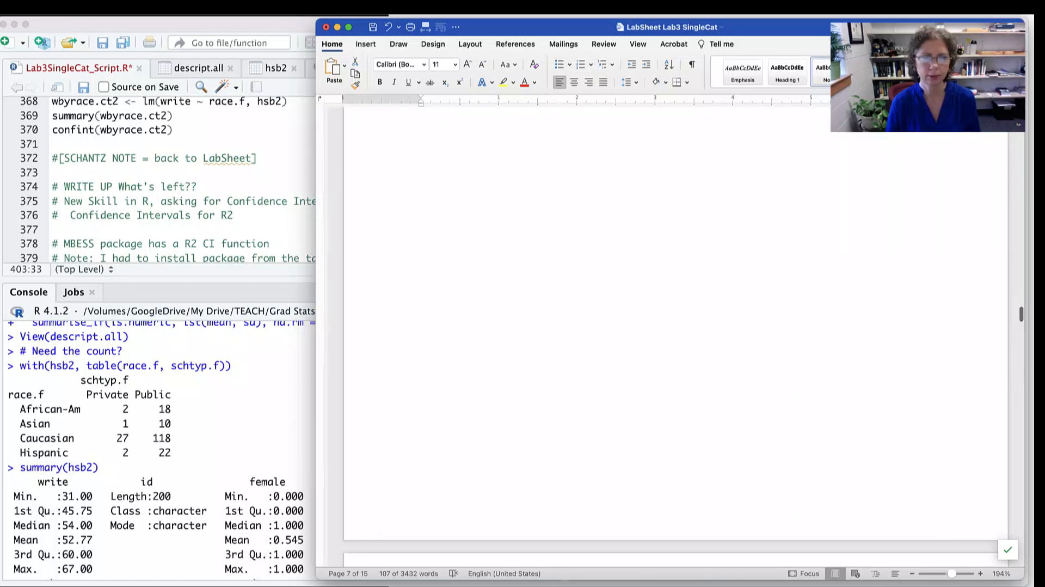
scroll(605, 394, down, 15)
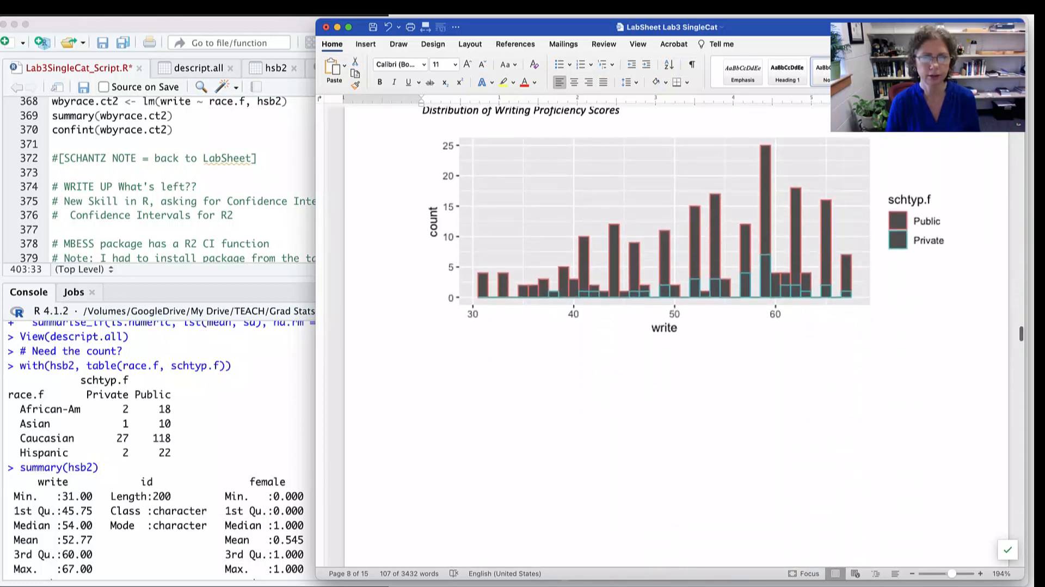
scroll(604, 387, down, 20)
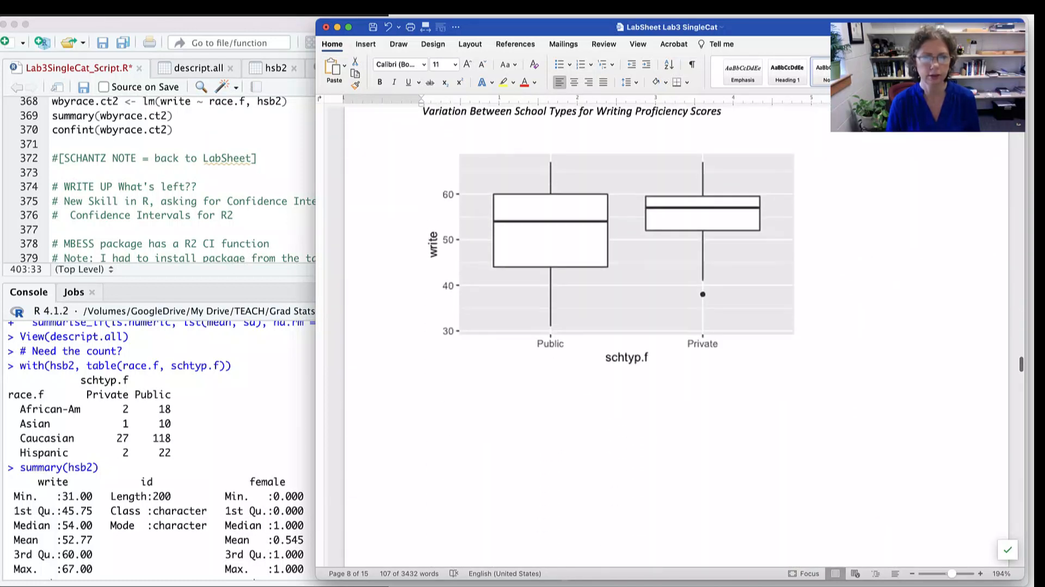
scroll(607, 392, down, 20)
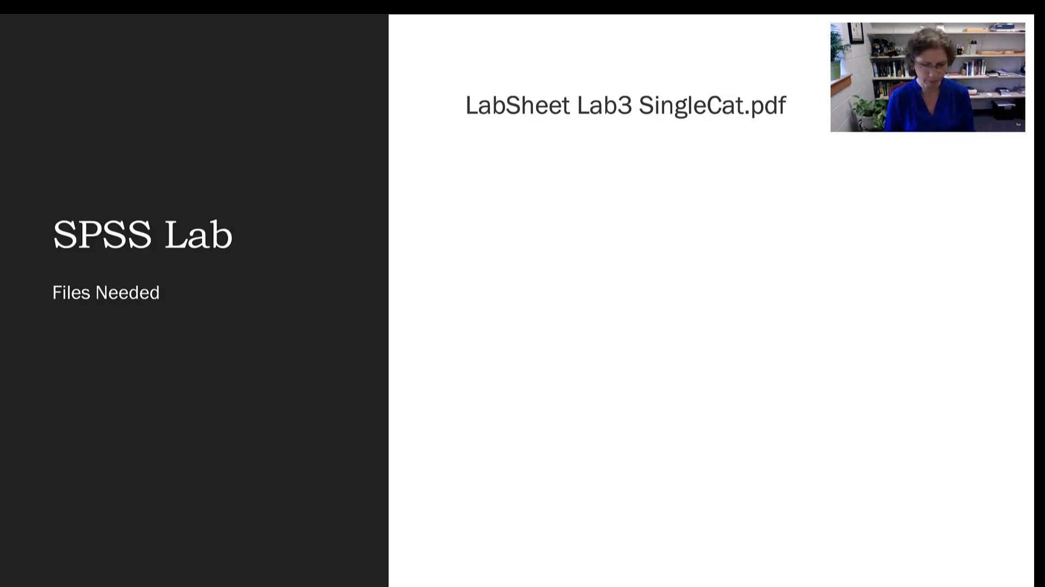
- Switch from the SPSS Lab slide to Microsoft Word
key(super+Tab)
key(super+Tab)
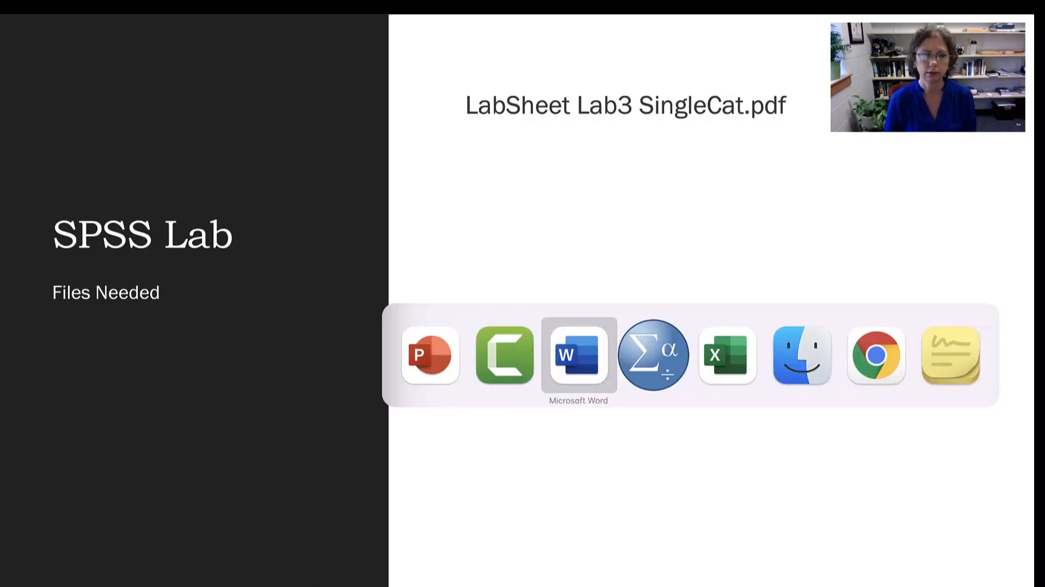
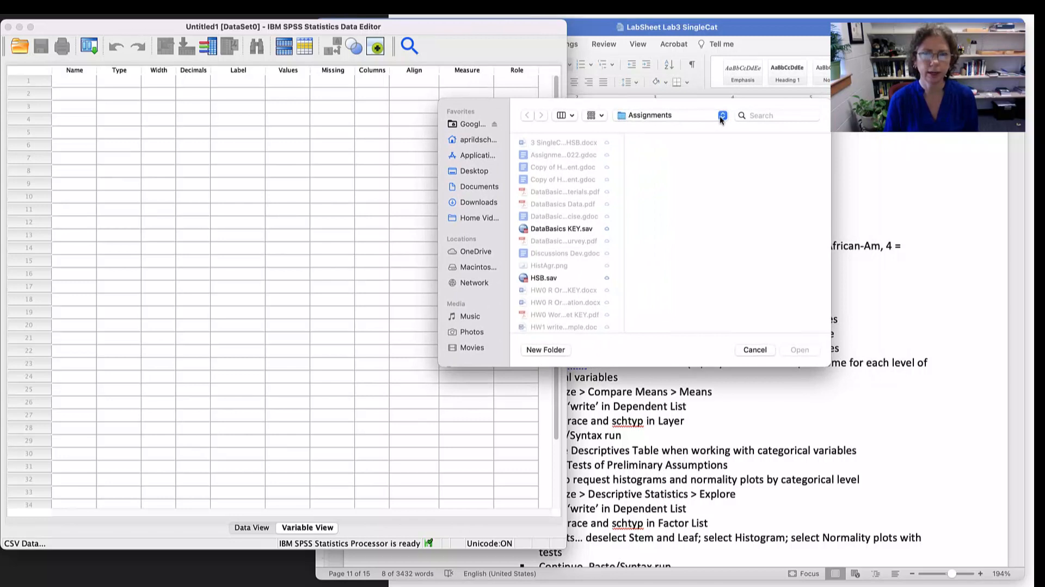
- Import Lab3hsb.csv from the 2022 Scripts folder in Grad Stats > myRstuff, keeping the default CSV read settings
click(722, 116)
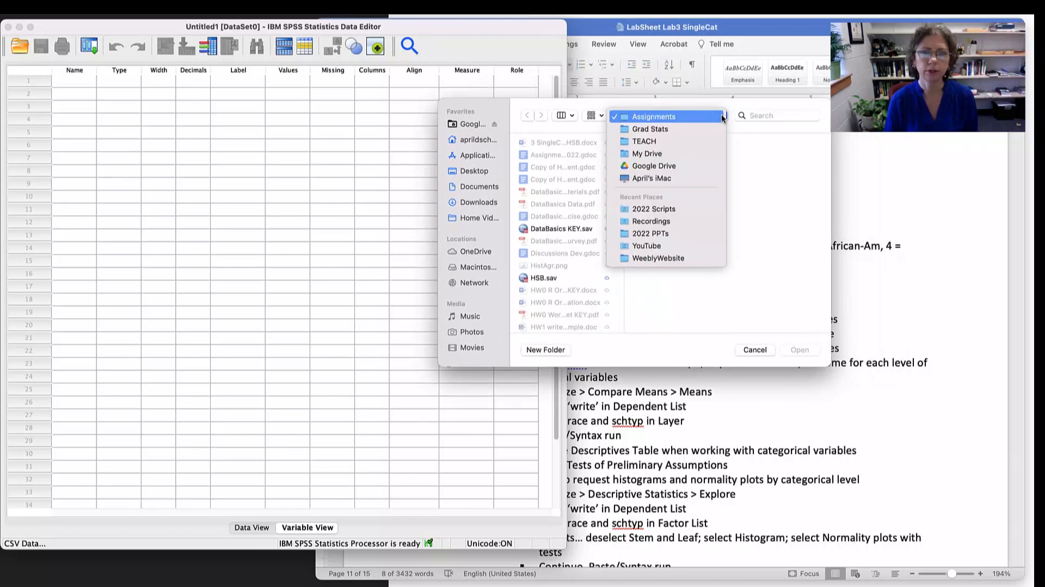
click(662, 128)
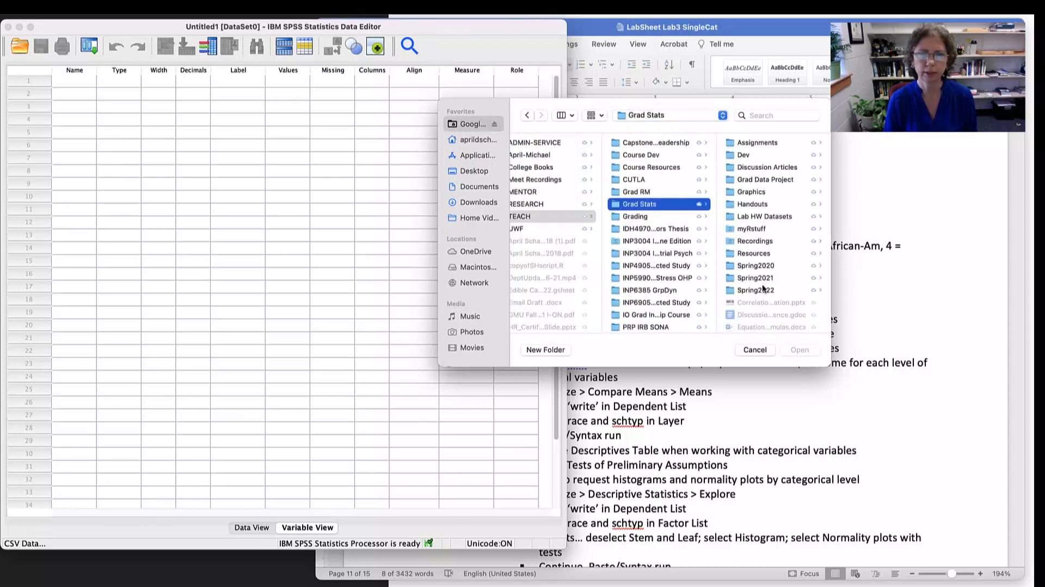
click(756, 228)
click(756, 155)
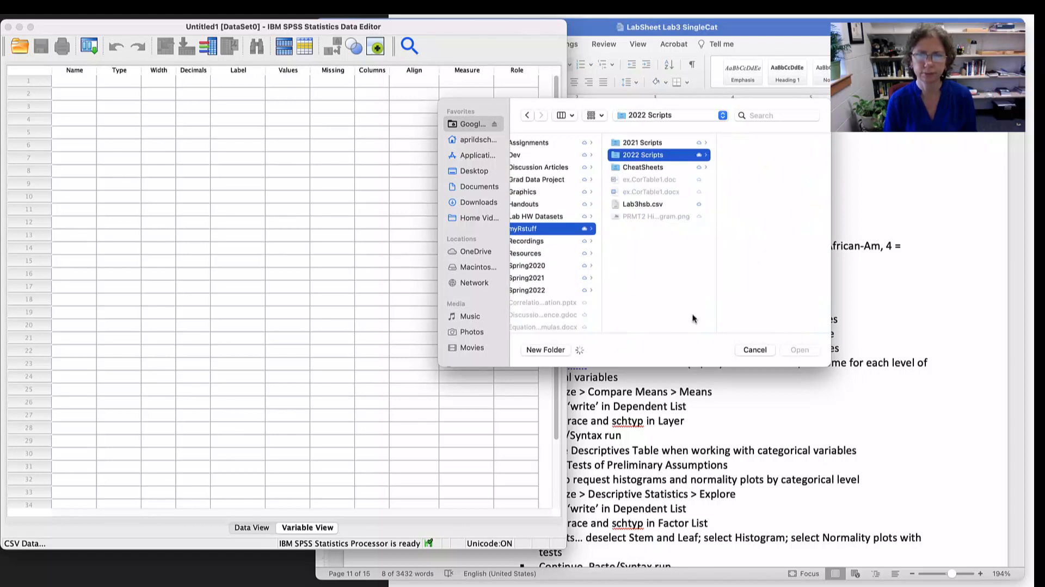
scroll(788, 267, down, 6)
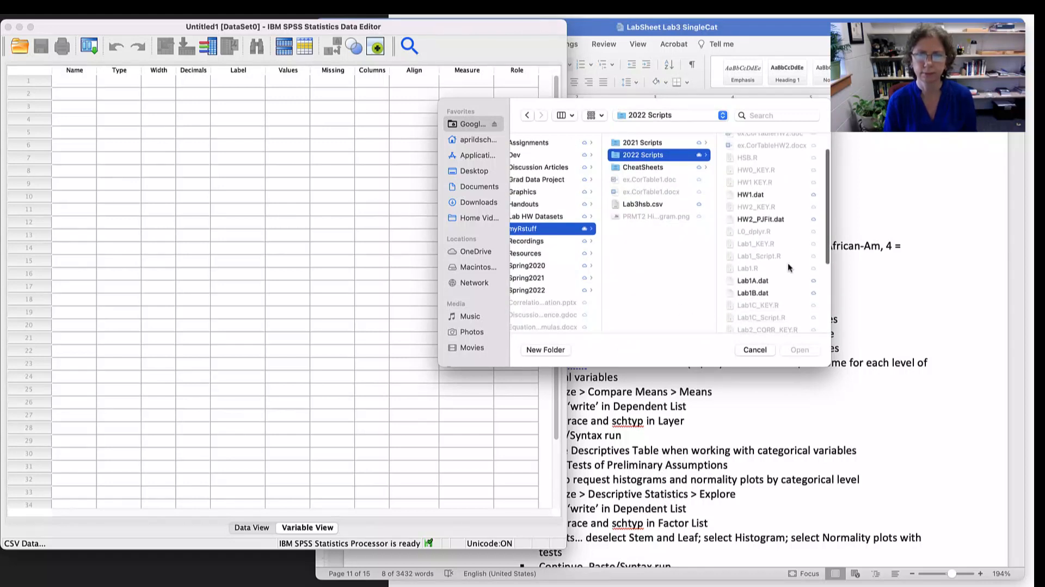
scroll(789, 264, down, 3)
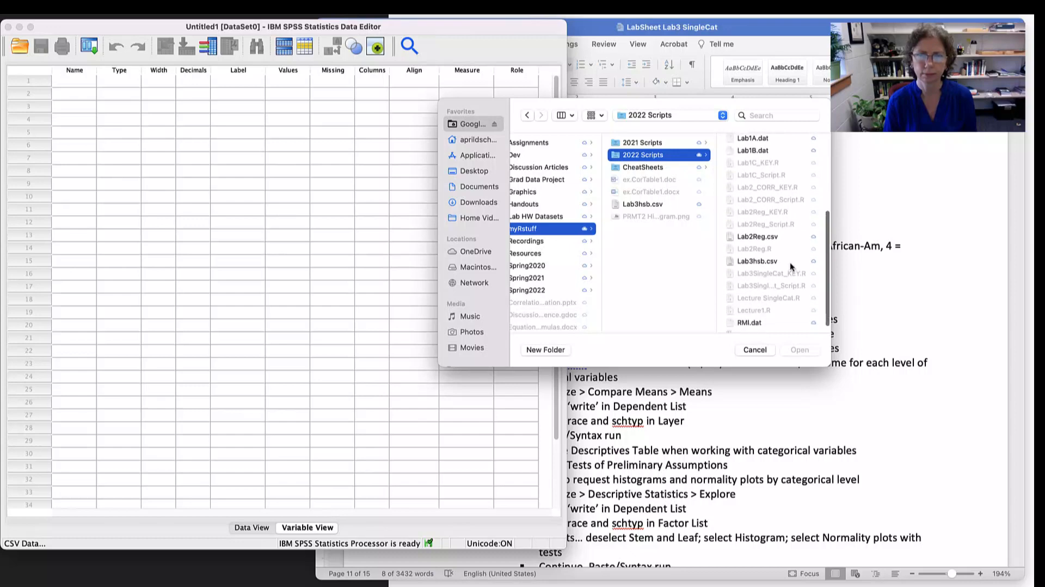
click(742, 249)
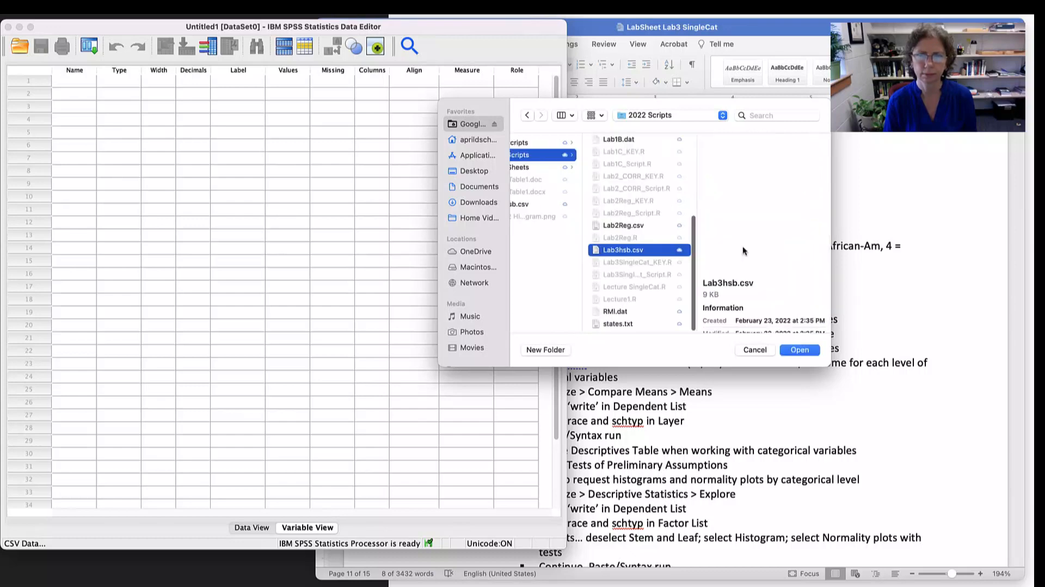
click(799, 349)
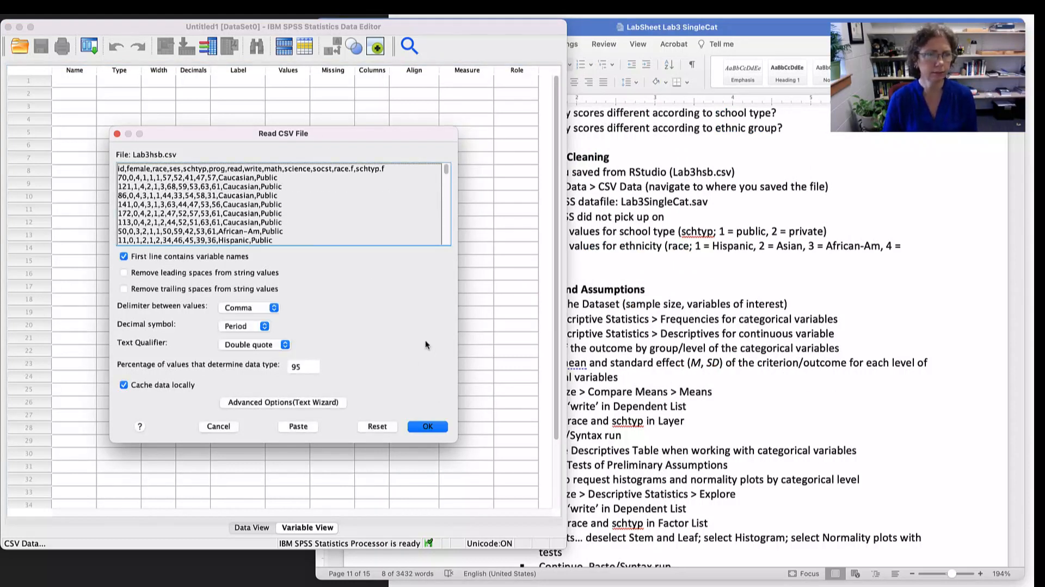
click(430, 425)
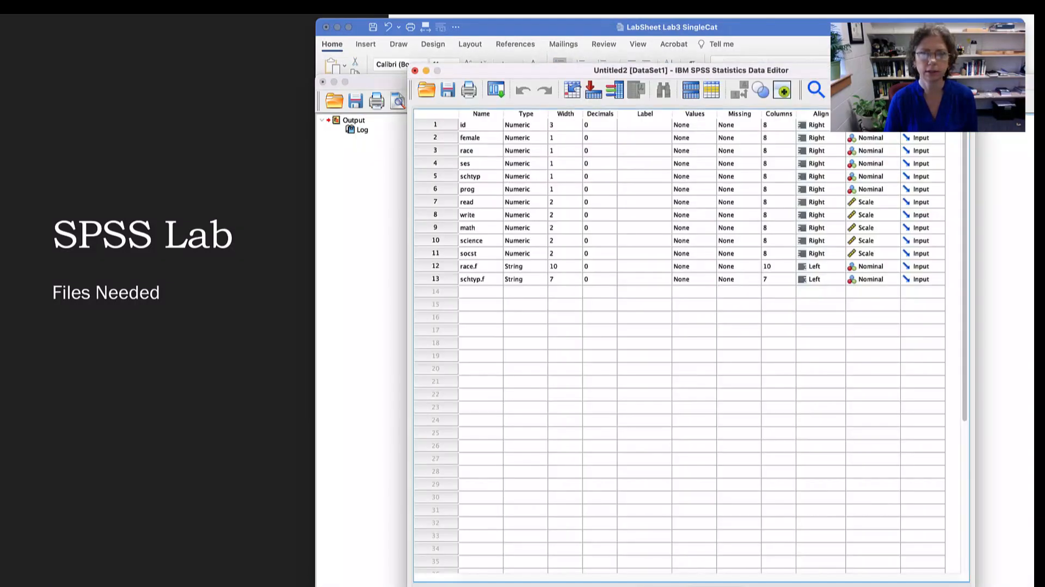
- Save the imported dataset in the 2022 Scripts folder as Lab3SingleCat, checking the name against the lab sheet in Word
drag(839, 71, 430, 35)
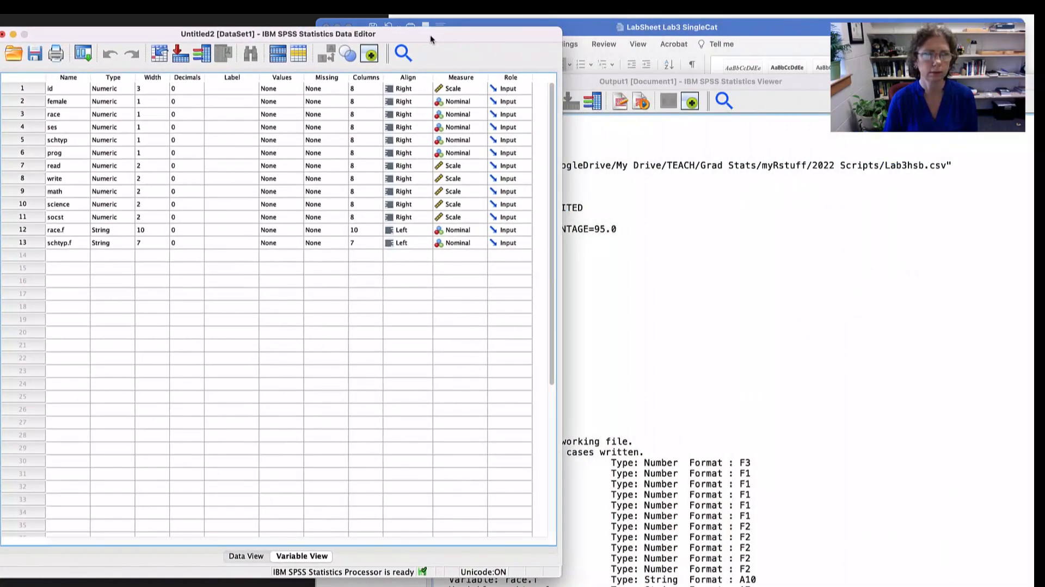
click(33, 54)
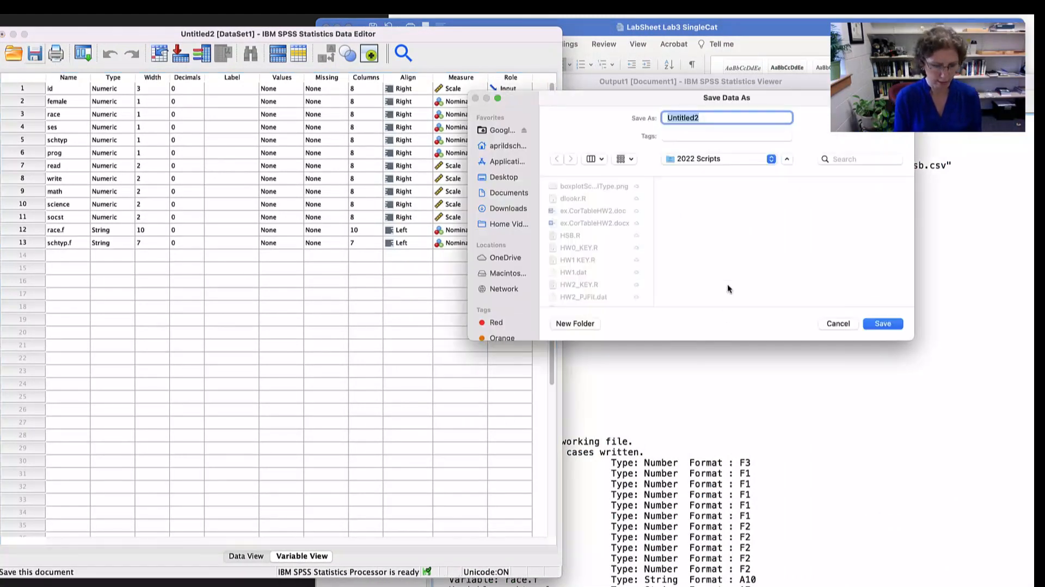
key(super+Tab)
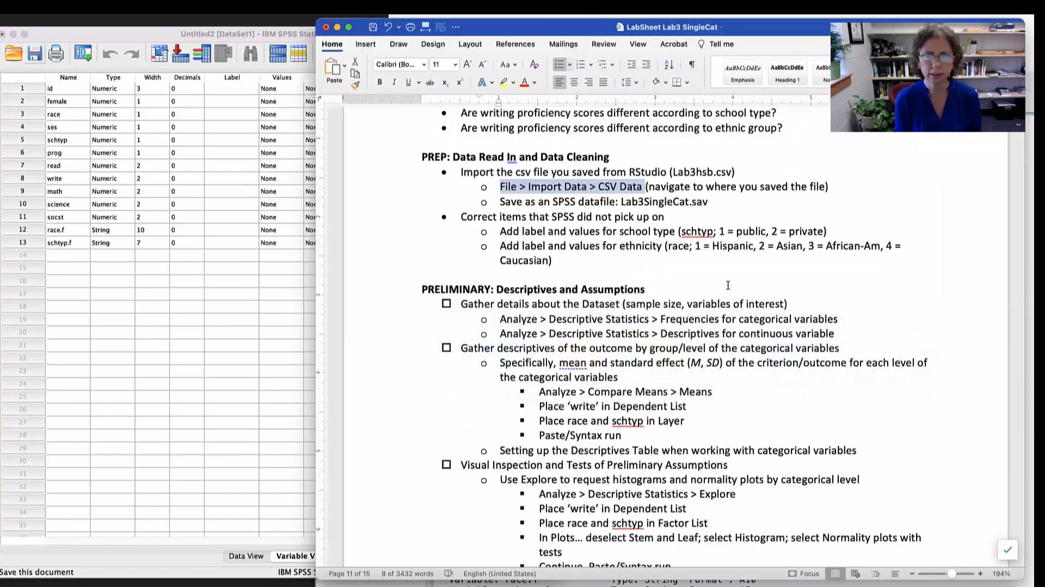
key(super+Tab)
text(Lab)
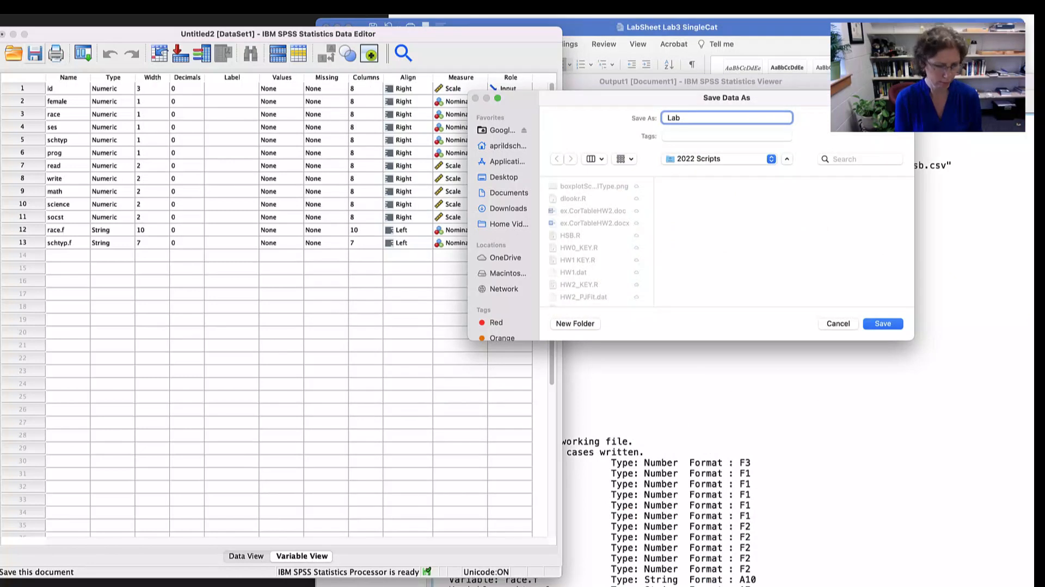
text(3SingleCat)
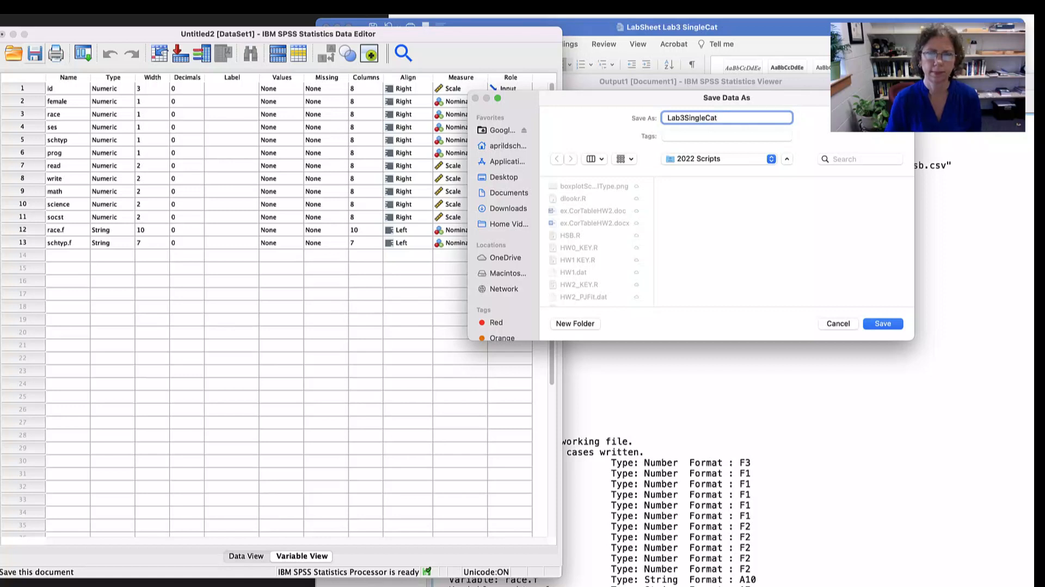
click(892, 324)
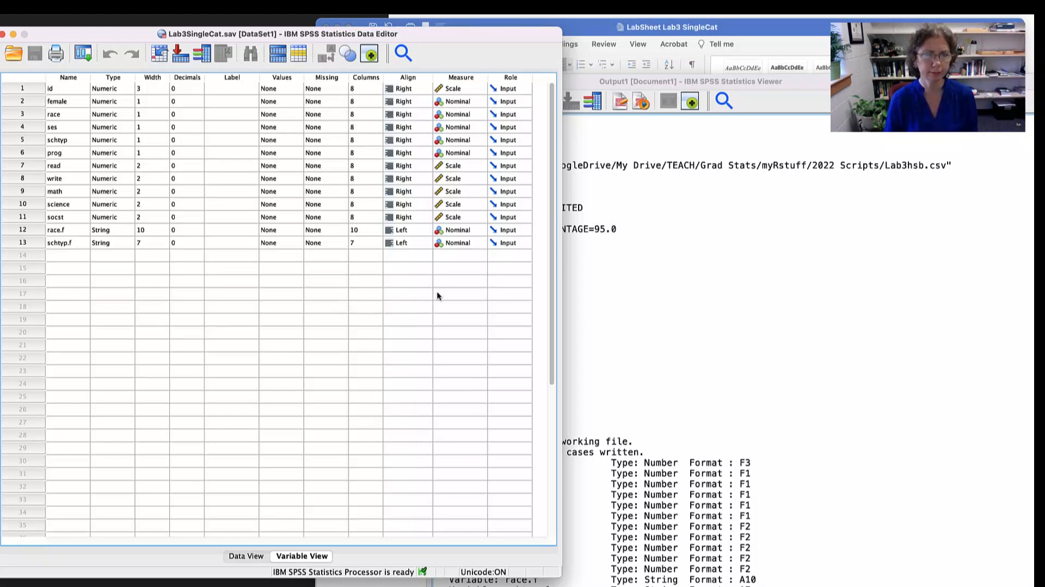
- Widen the data editor window slightly and set the measurement level of the id variable to Nominal
drag(559, 575, 586, 573)
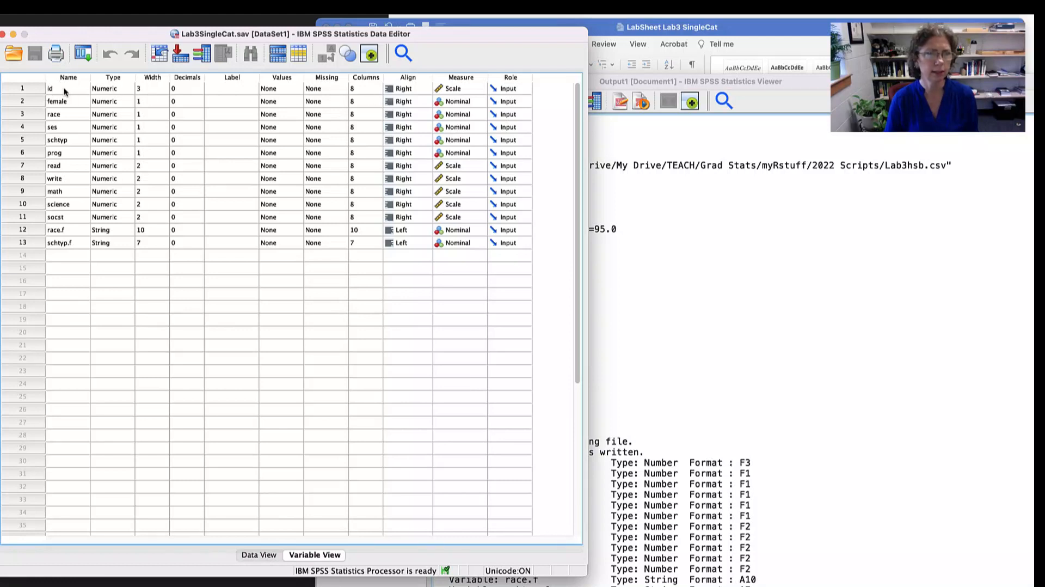
click(481, 92)
click(482, 90)
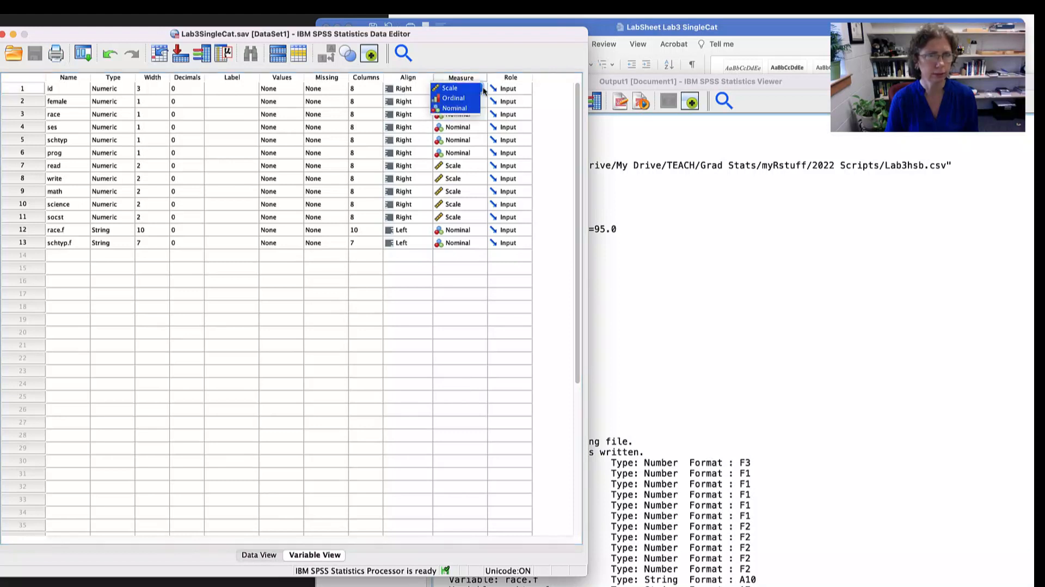
click(454, 107)
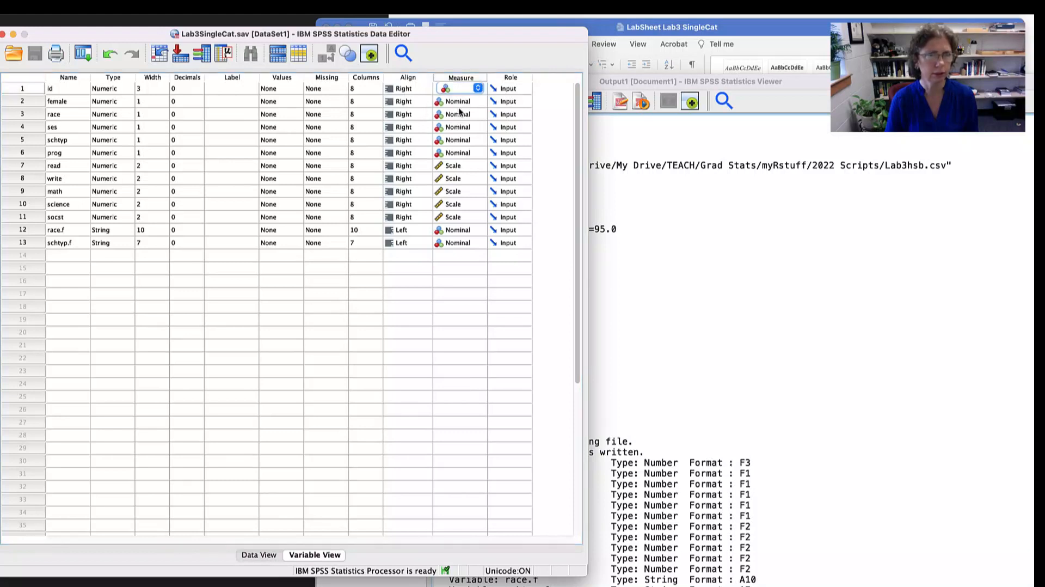
click(420, 290)
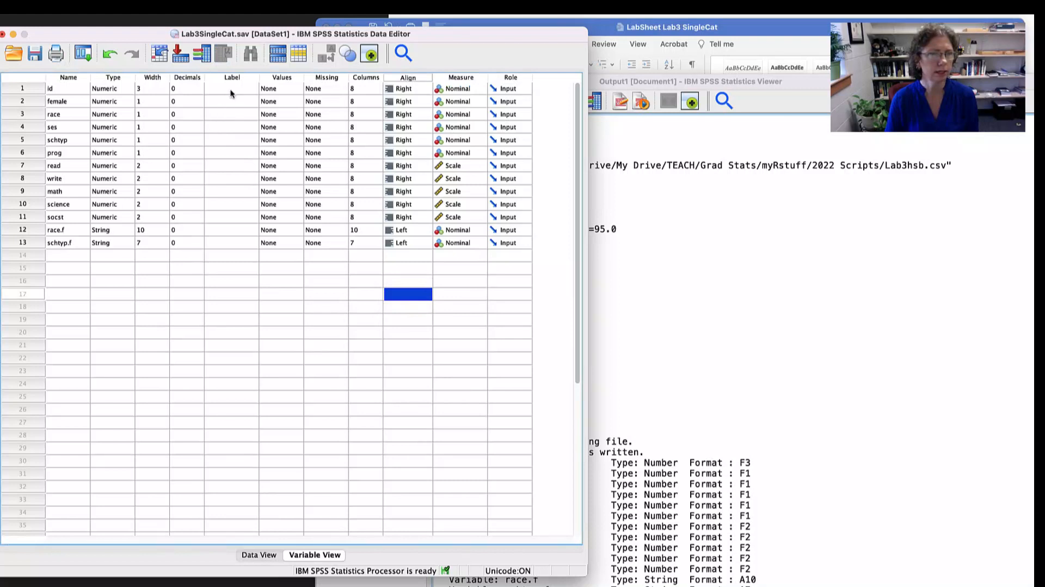
- Highlight the label cells from id to socst, and then the race.f and schtyp.f variable rows
drag(230, 90, 231, 220)
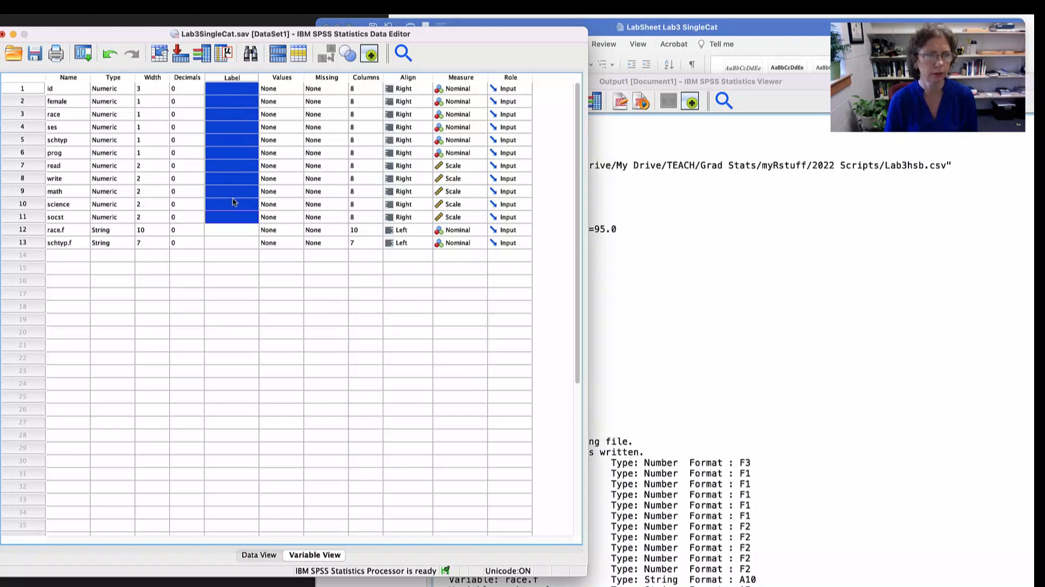
click(34, 227)
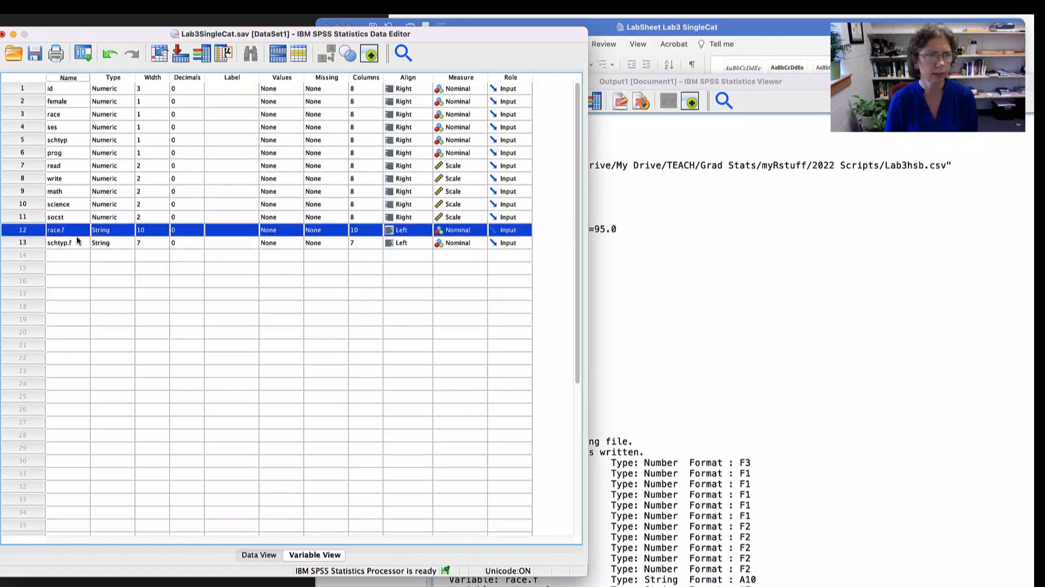
click(36, 242)
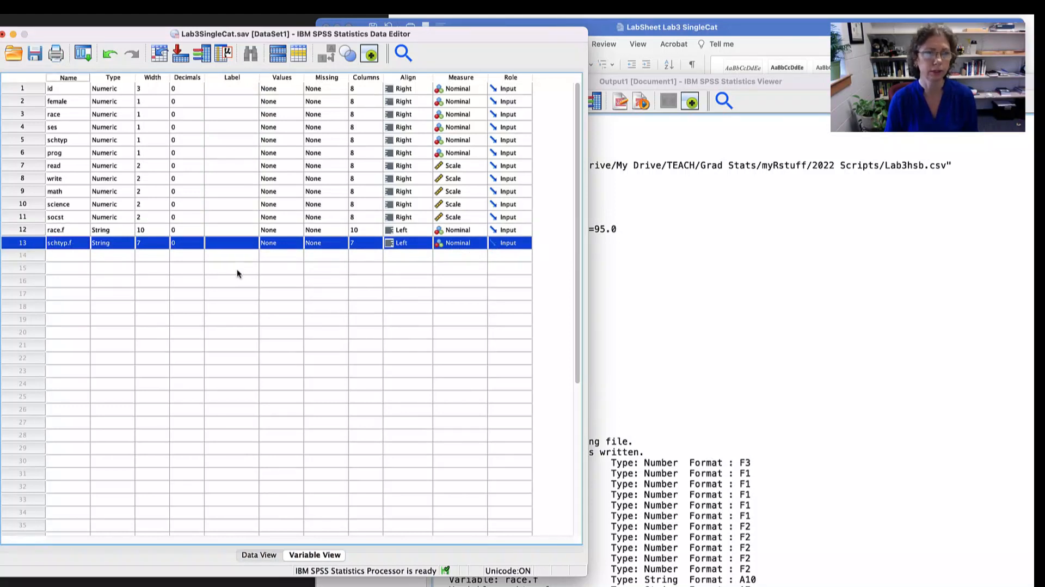
- Switch to the lab sheet in Word and highlight the instructions on correcting items and adding school type and ethnicity labels and values
key(super+Tab)
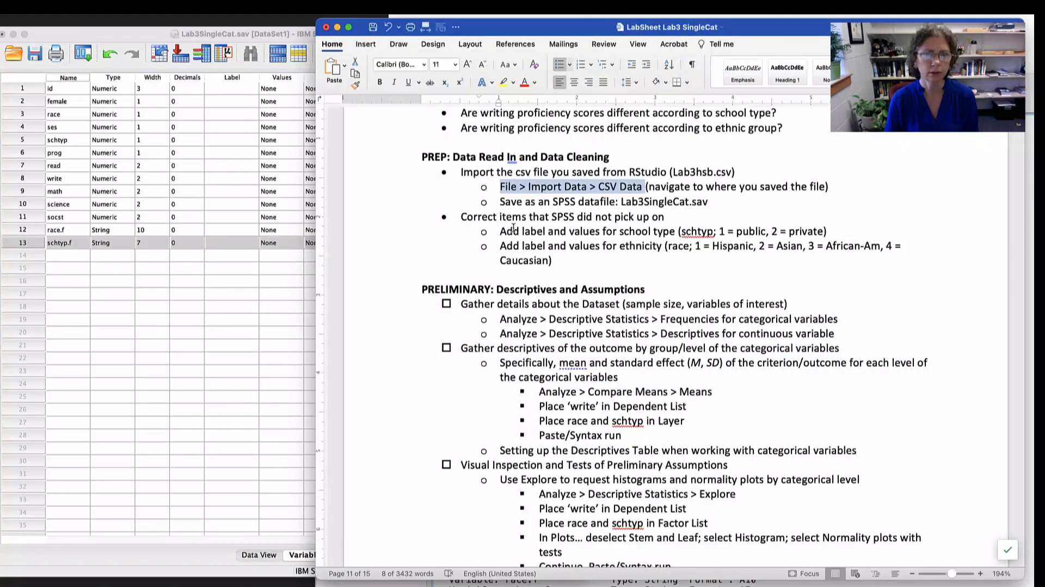
drag(512, 217, 611, 217)
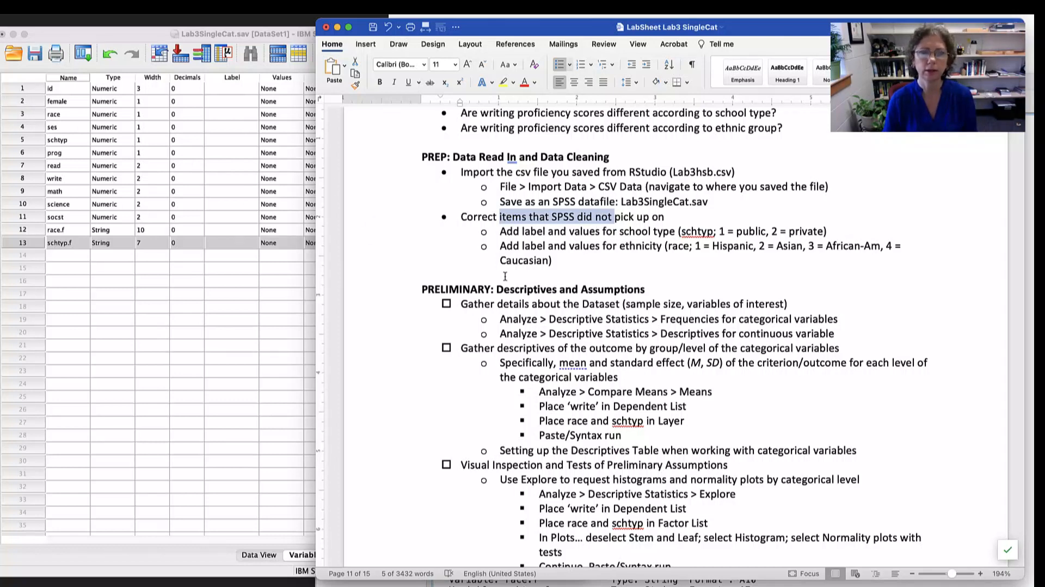
drag(545, 233, 656, 231)
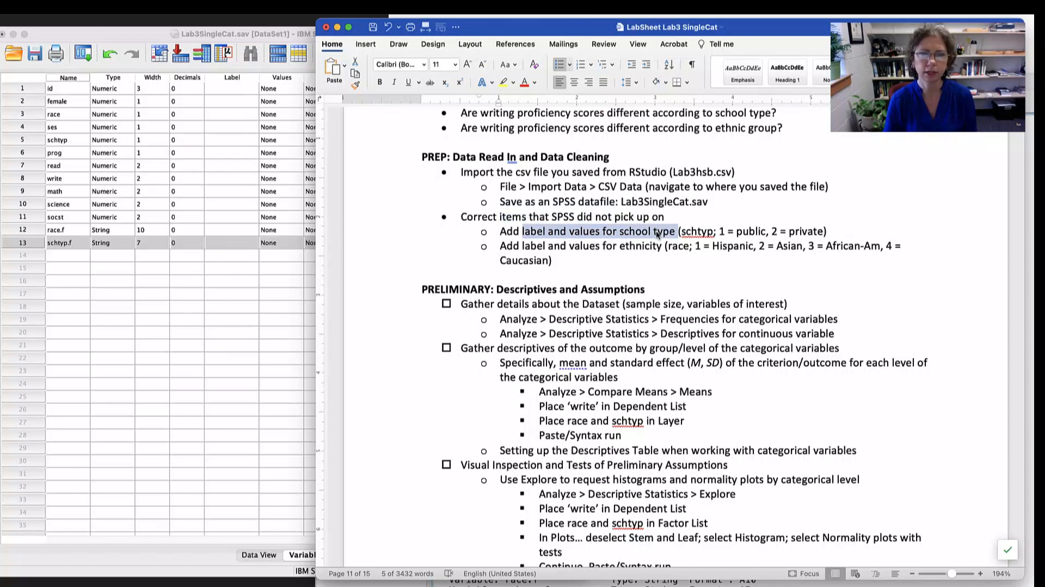
drag(537, 246, 633, 246)
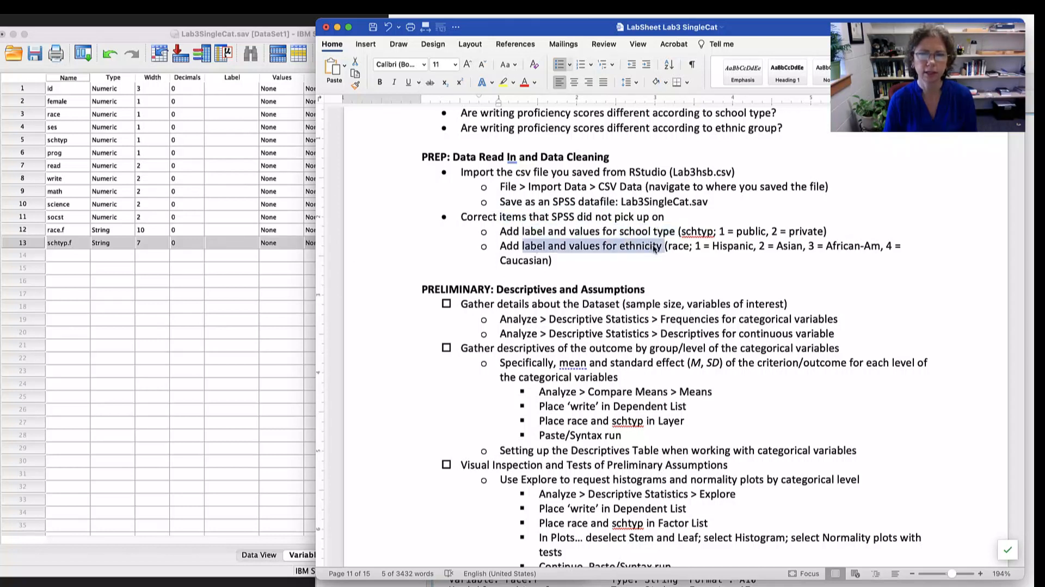
double_click(694, 231)
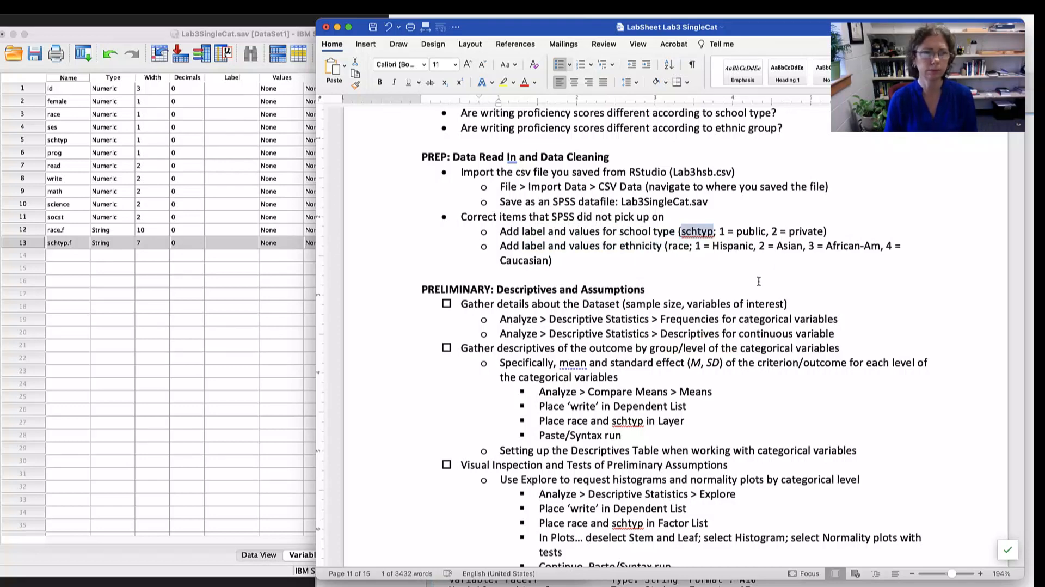
- Return to SPSS and examine the race.f and schtyp.f data beside the numeric race and schtyp columns, widening the window to show all variables
click(157, 306)
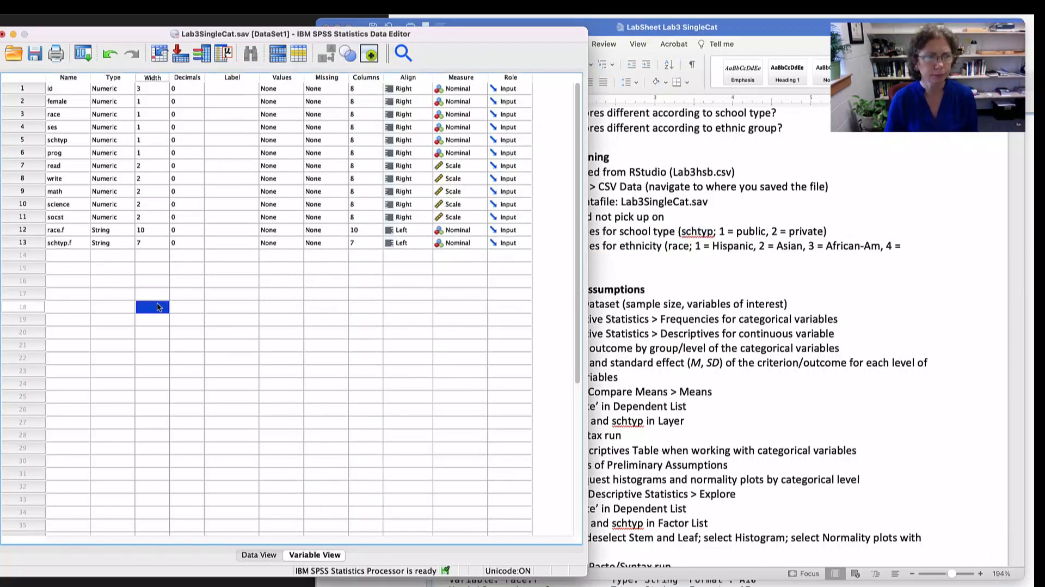
click(31, 229)
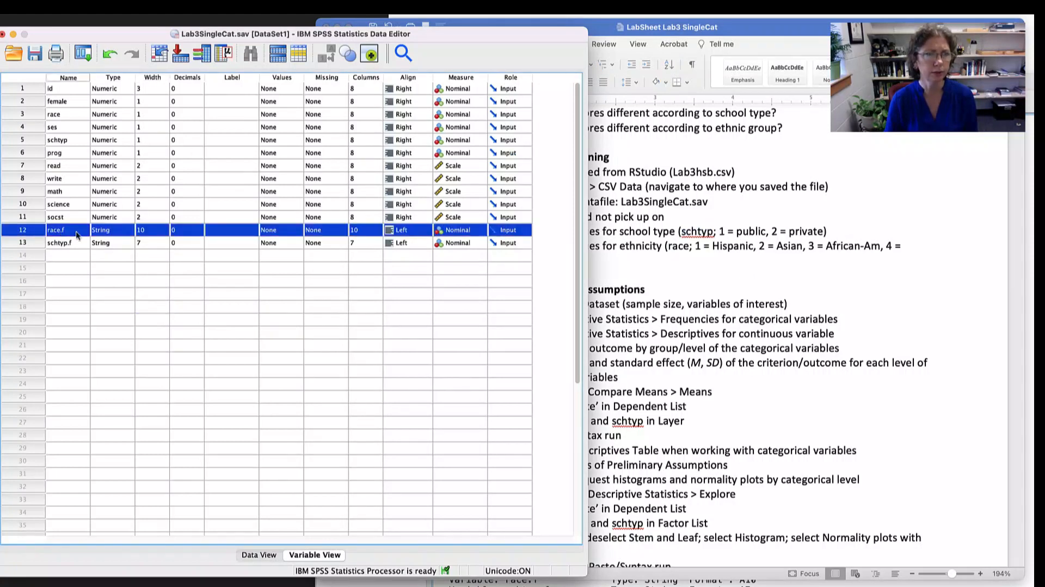
double_click(28, 231)
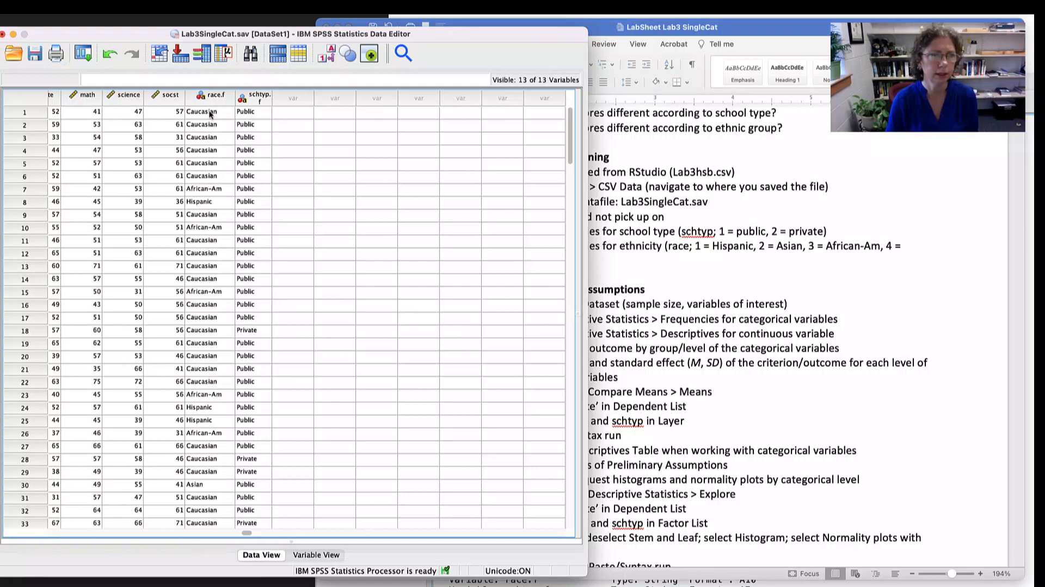
scroll(217, 142, left, 5)
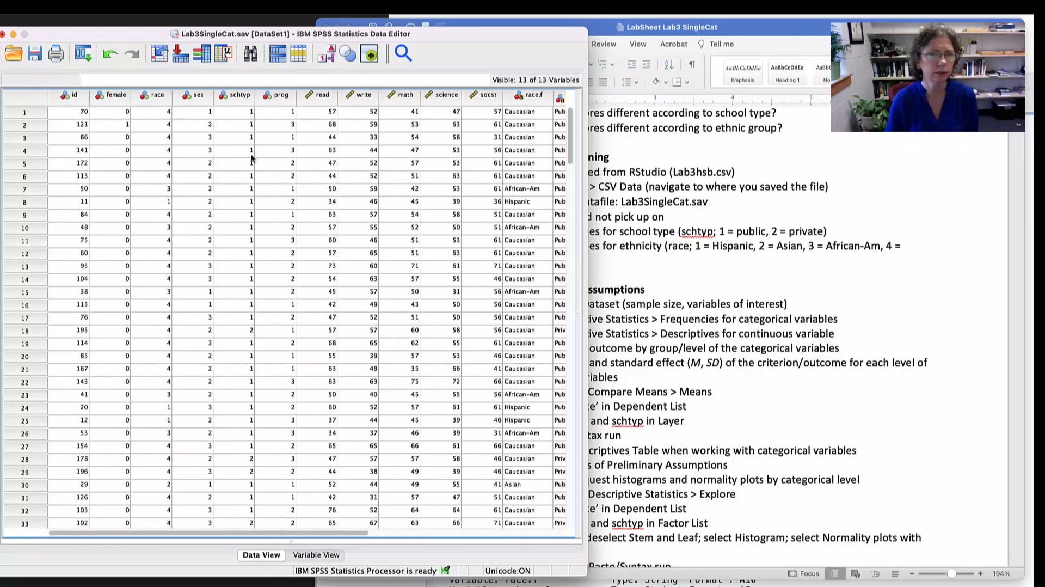
drag(588, 194, 819, 197)
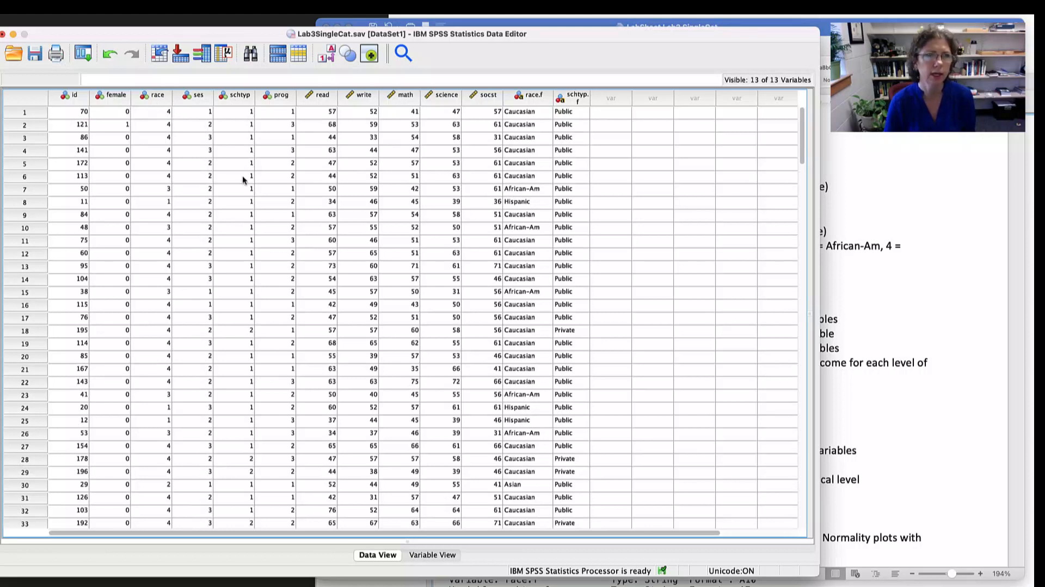
- Give the schtyp variable the label "school type" in its variable definition
double_click(240, 97)
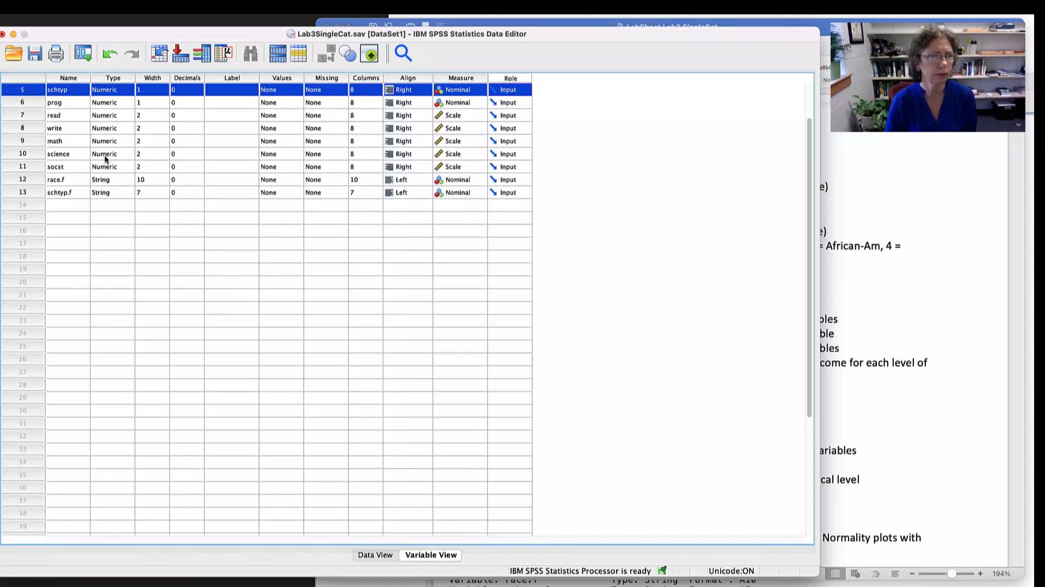
scroll(105, 159, up, 3)
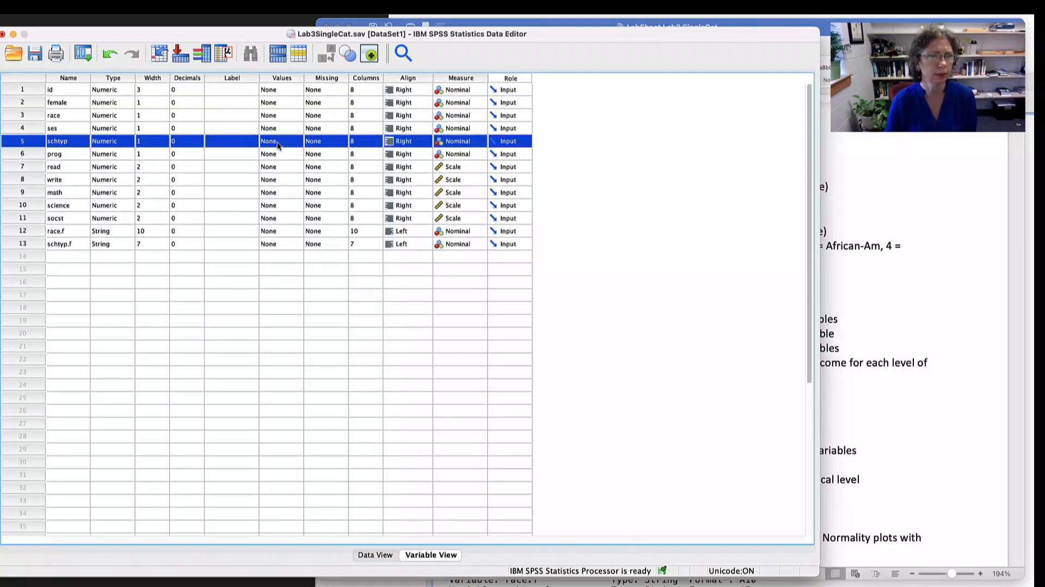
click(234, 143)
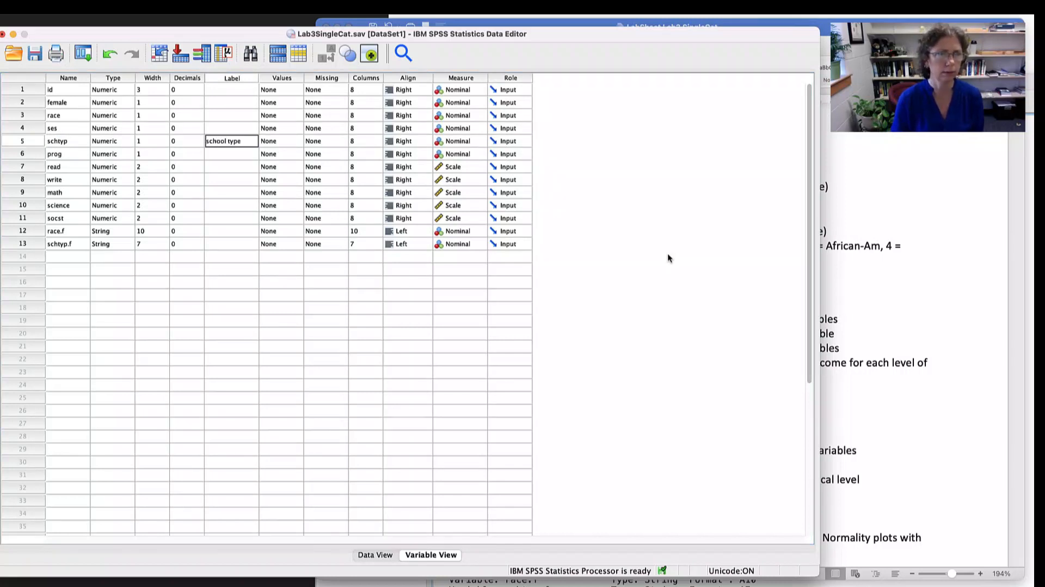
click(289, 143)
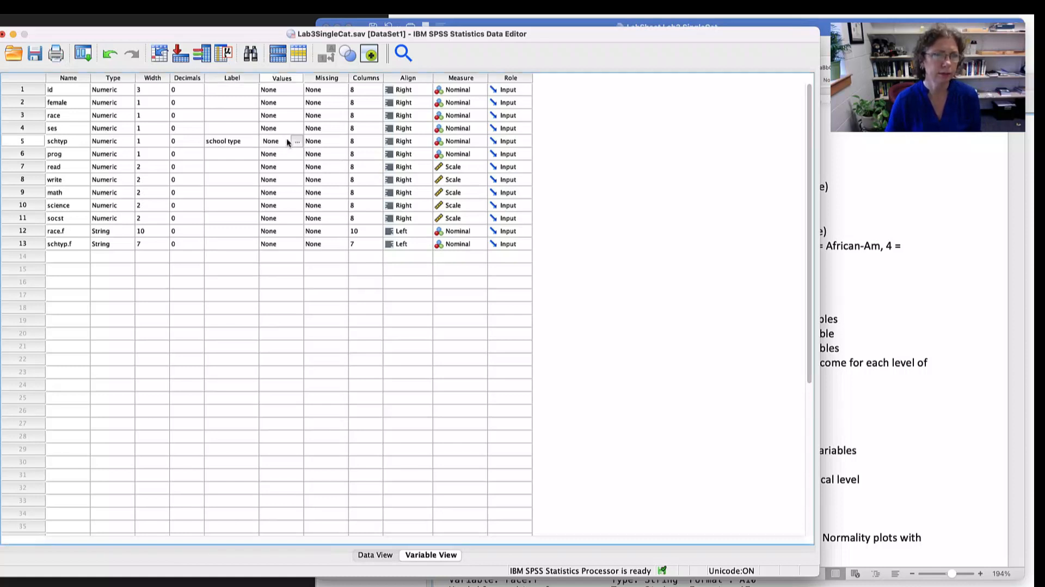
- Define the value labels of the schtyp variable as 1 = Public and 2 = Private
click(298, 142)
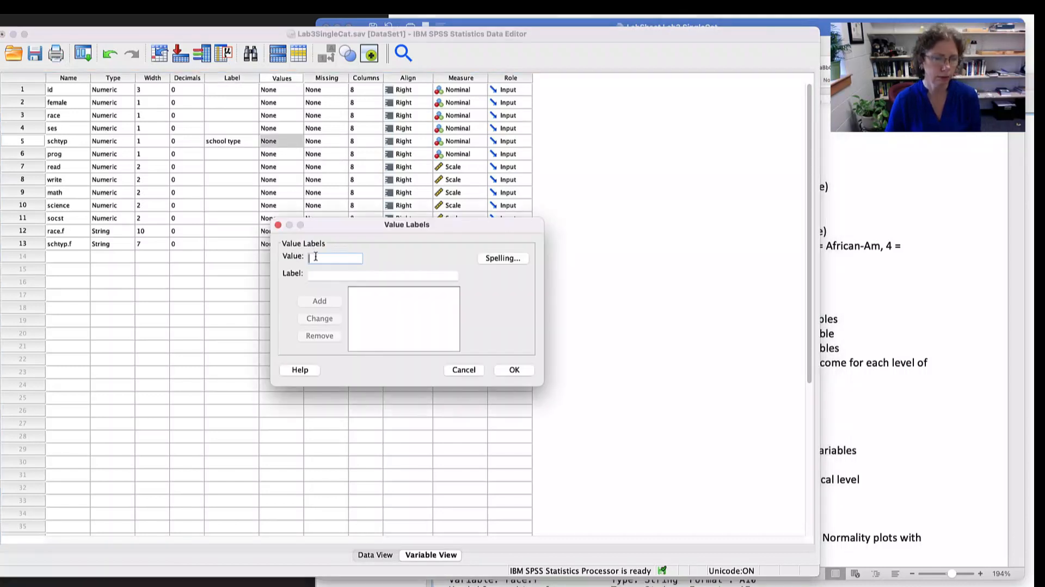
text(1)
key(Tab)
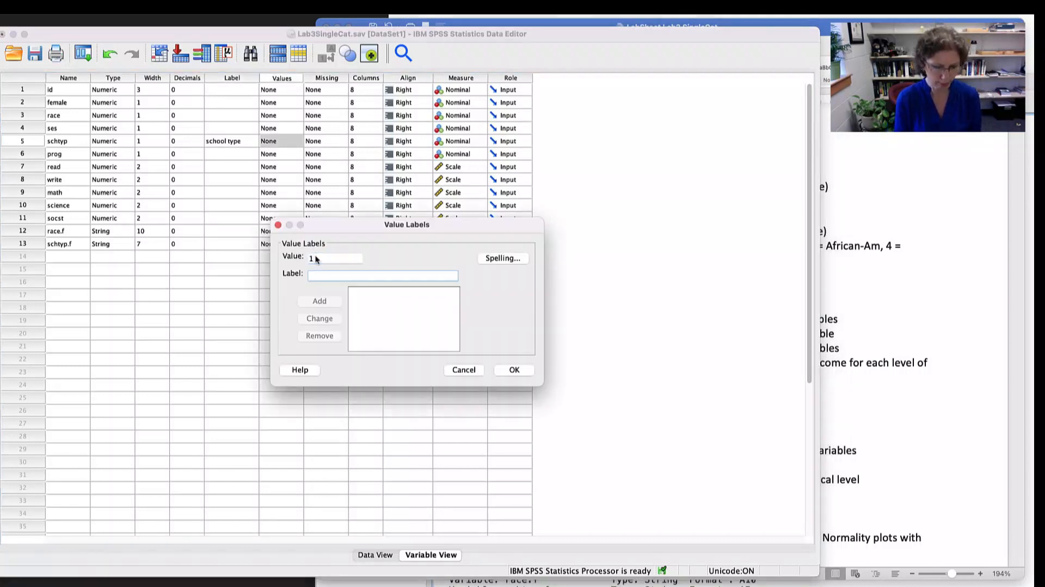
text(Pub)
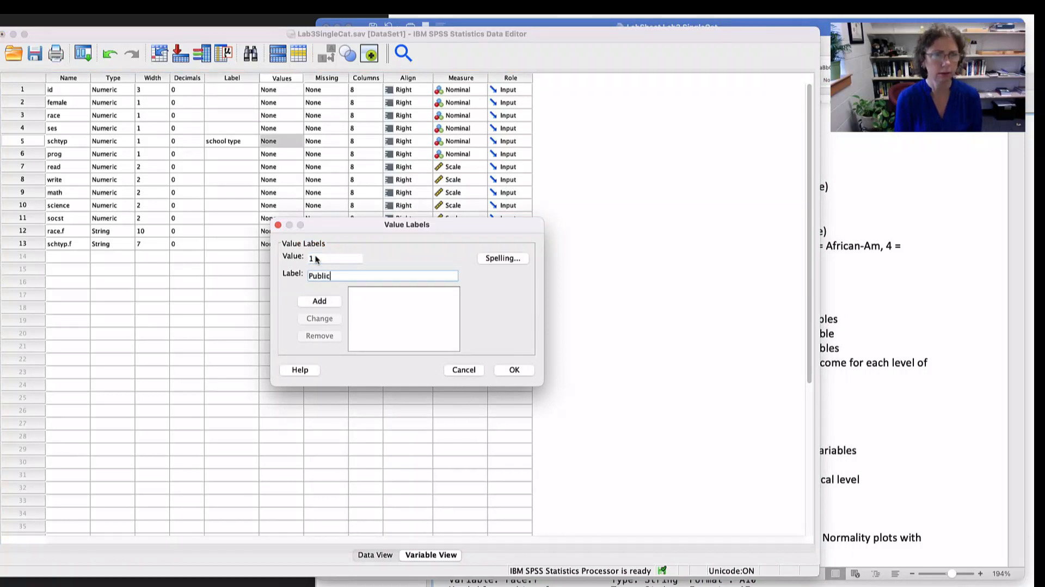
text(lic)
click(327, 302)
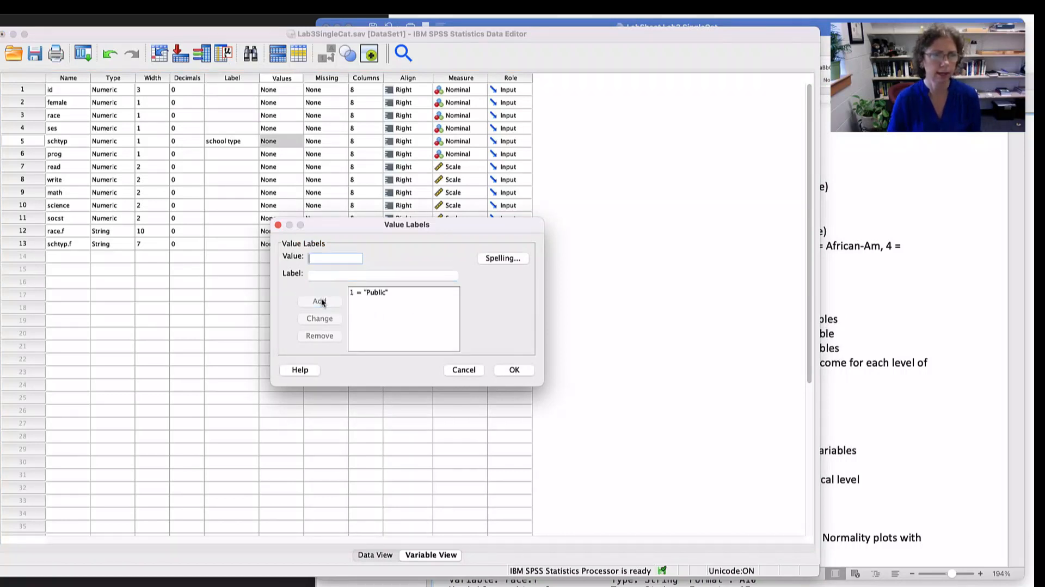
text(2)
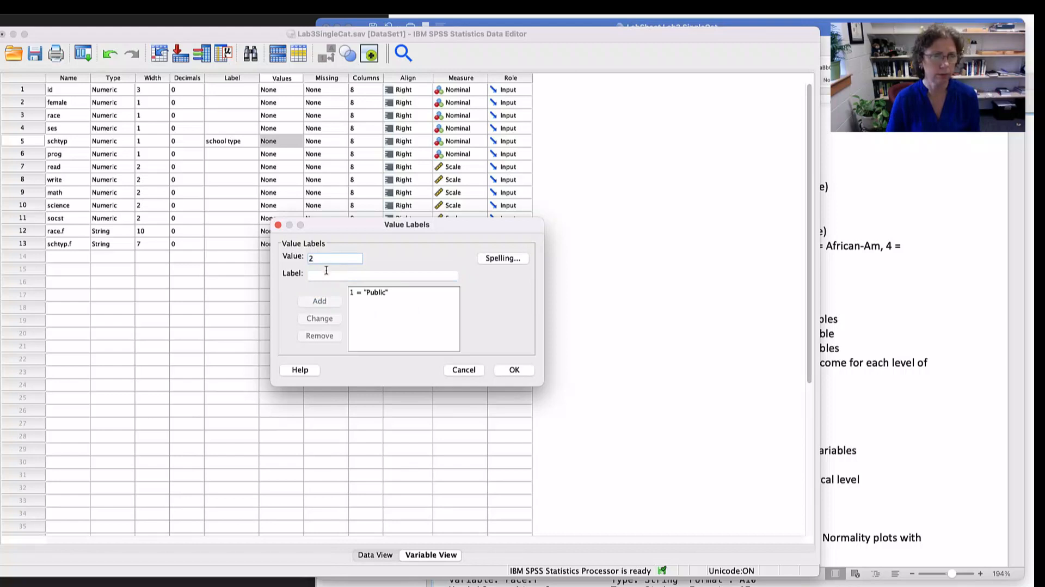
click(326, 271)
text(Priva)
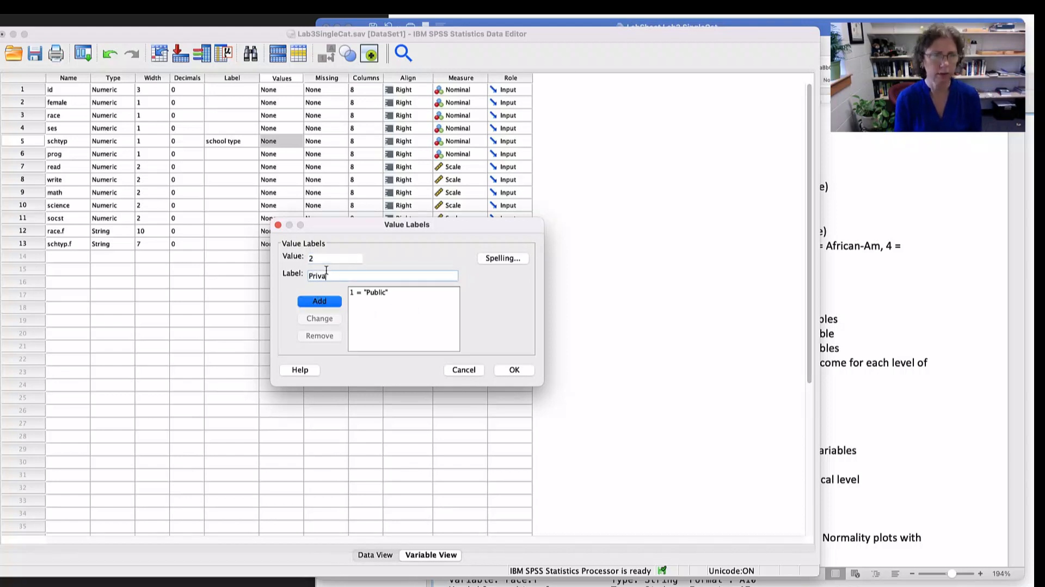
text(te)
click(326, 302)
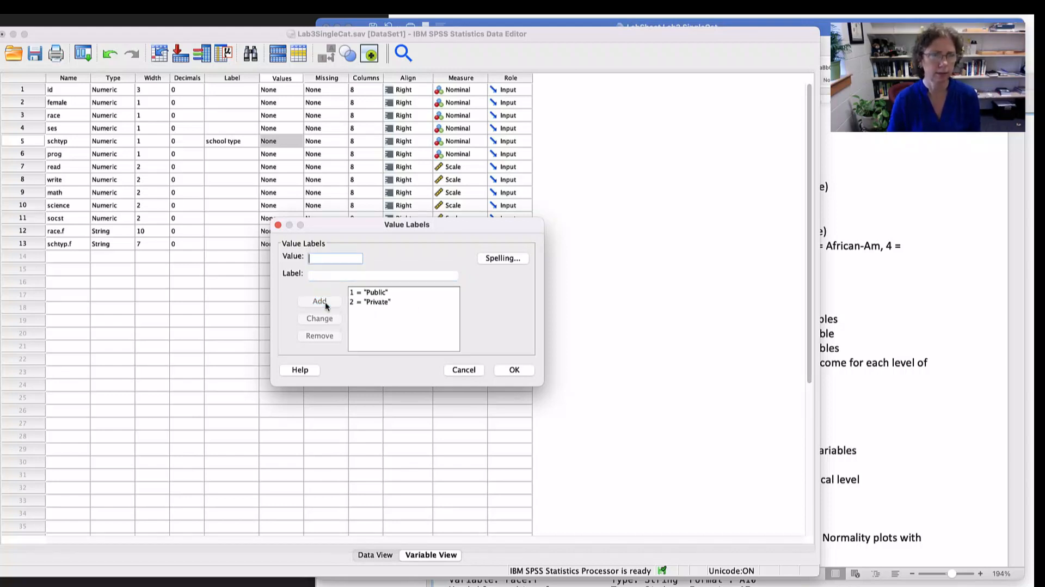
click(519, 370)
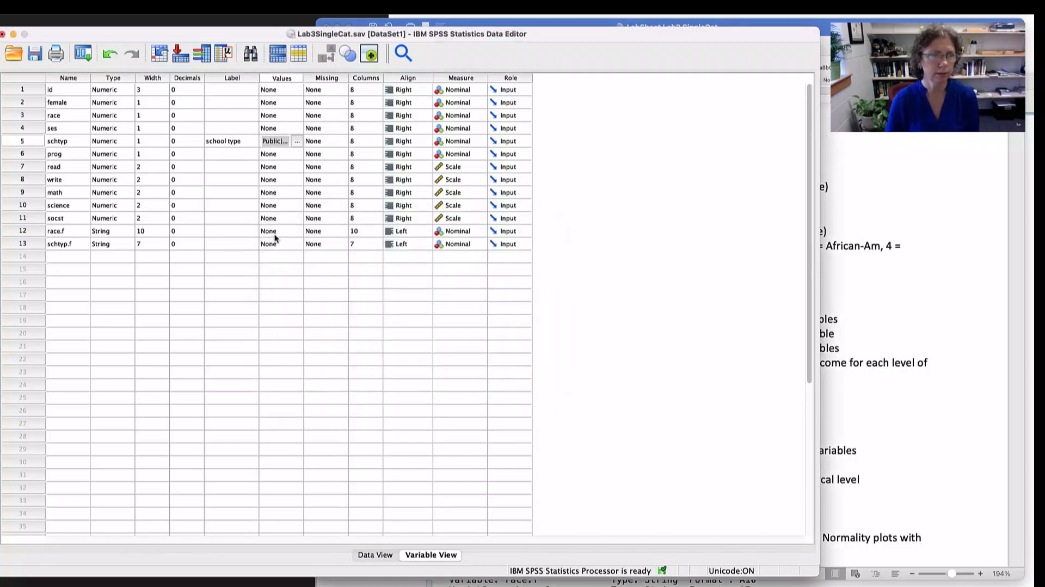
- Give the race variable the label "Ethnicity" and add 1 = Asian to its value labels
click(213, 115)
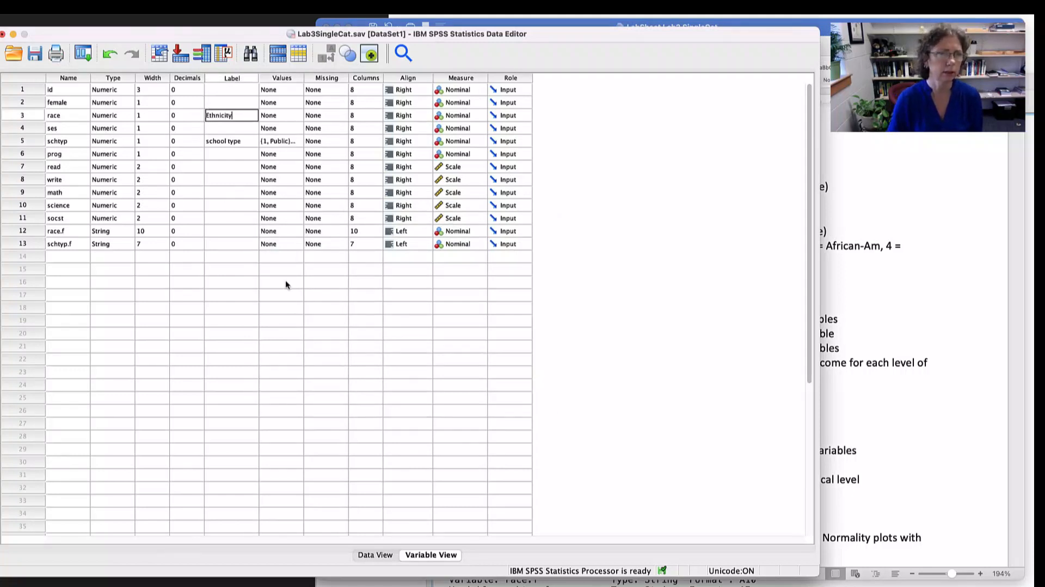
click(289, 113)
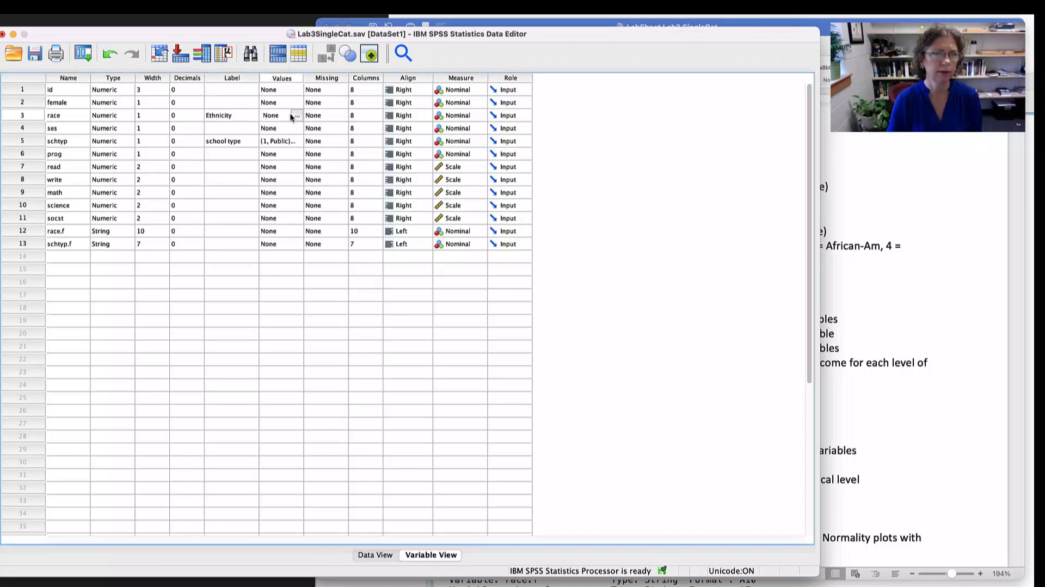
click(295, 113)
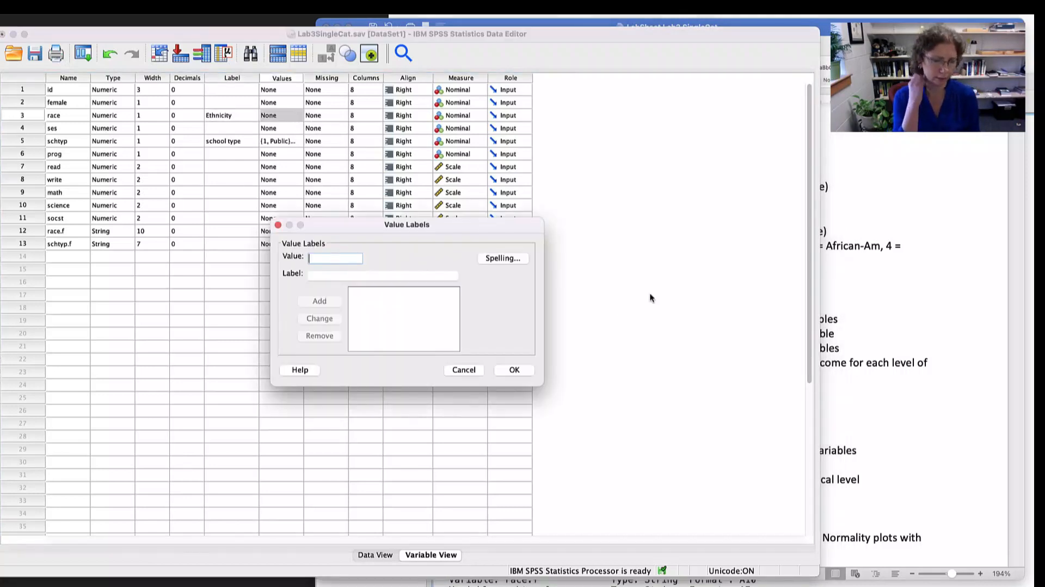
text(1)
key(Tab)
text(As)
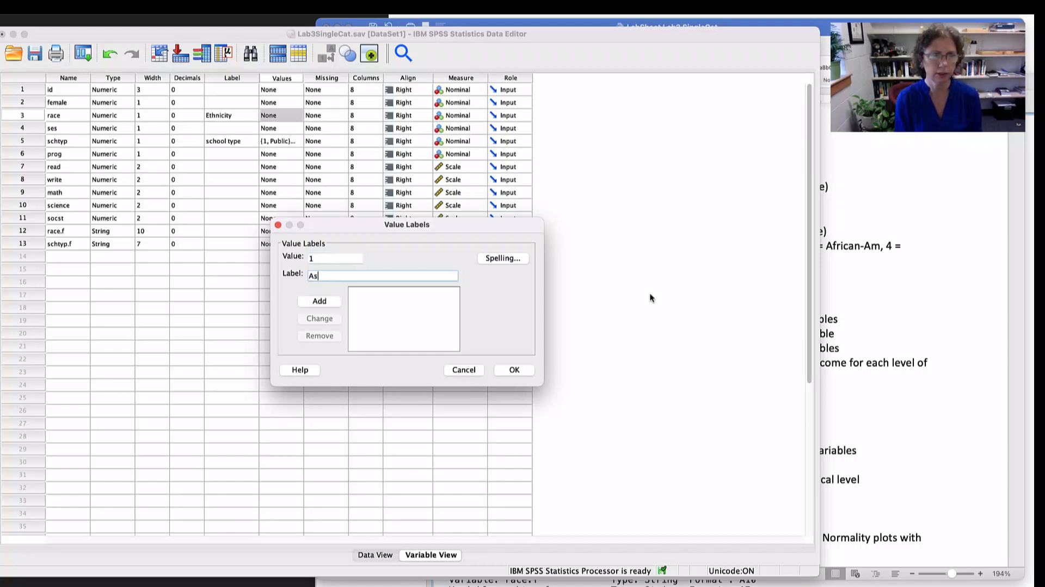
key(Return)
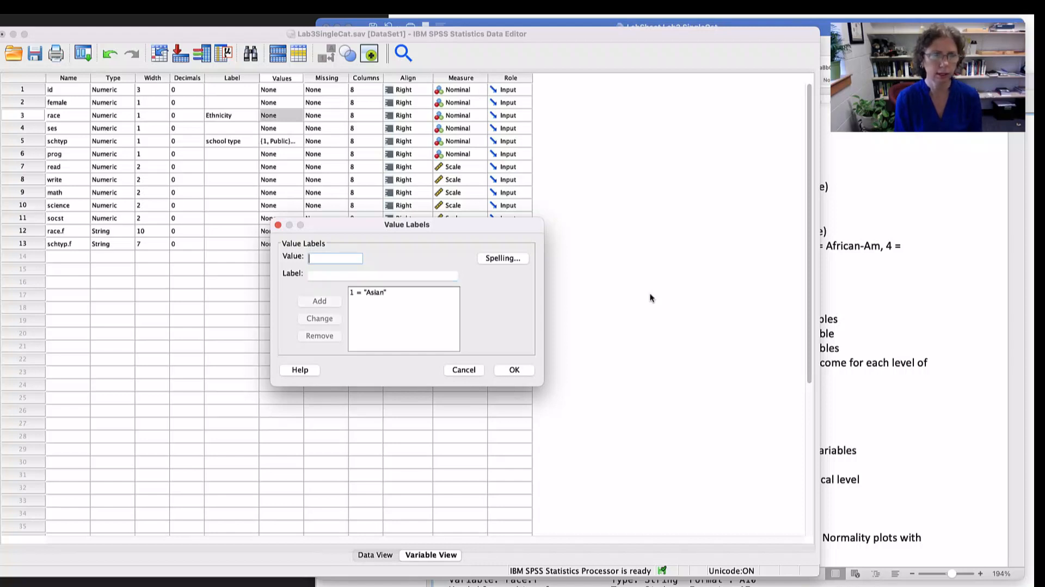
- Change the label for value 1 of race to Hispanic
text(2)
key(Tab)
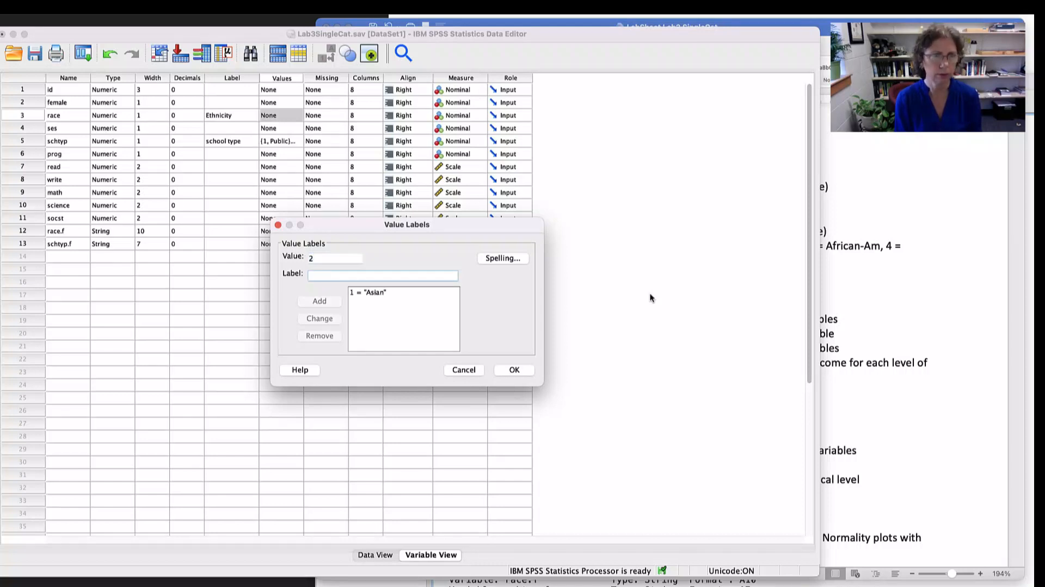
click(382, 293)
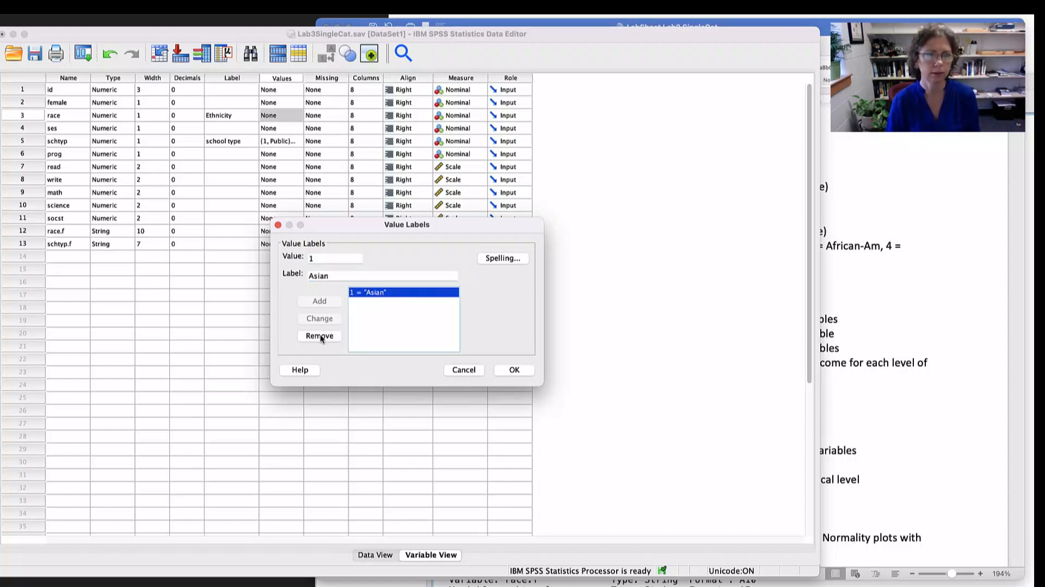
drag(318, 276, 285, 273)
text(H)
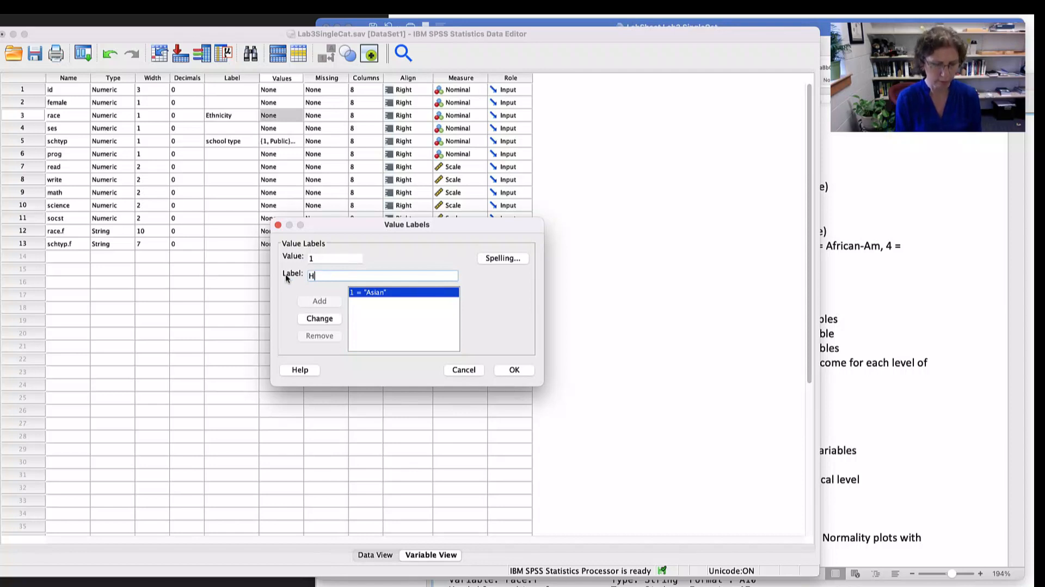
text(ispanic)
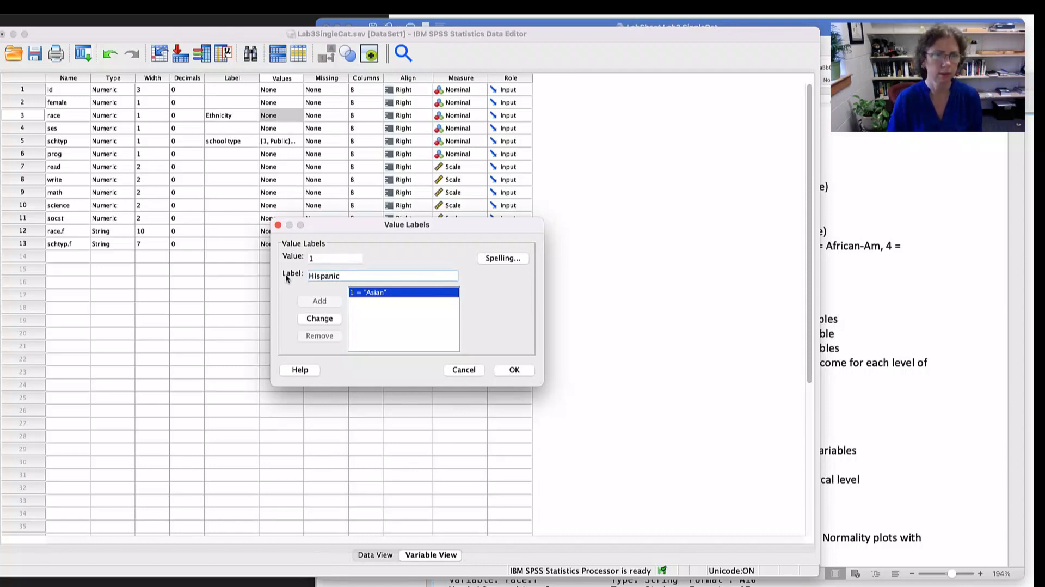
click(319, 318)
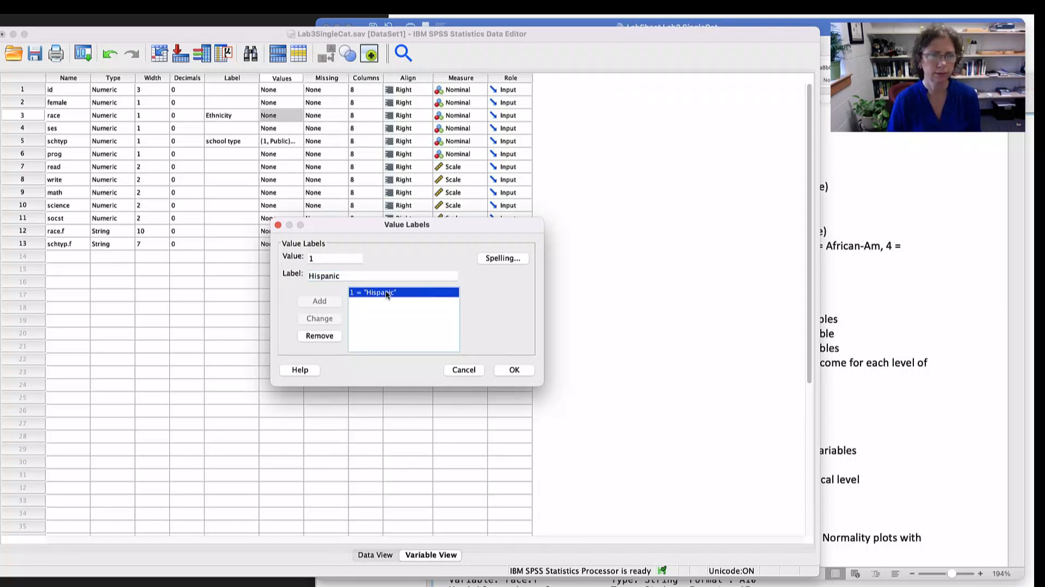
- Add the value label 2 = Asian to the race variable
double_click(320, 260)
text(2)
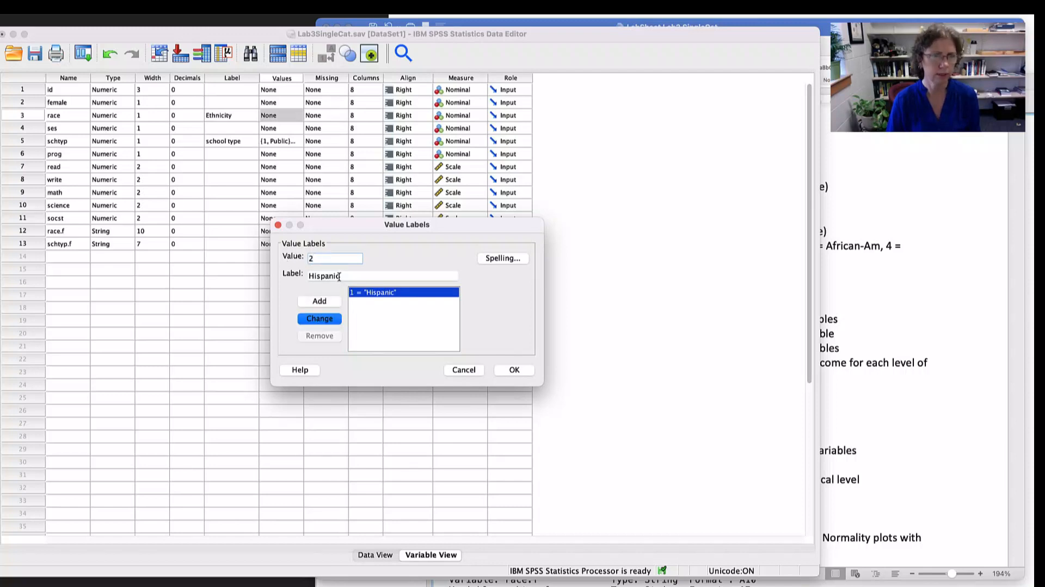
drag(347, 275, 292, 278)
text(Asian)
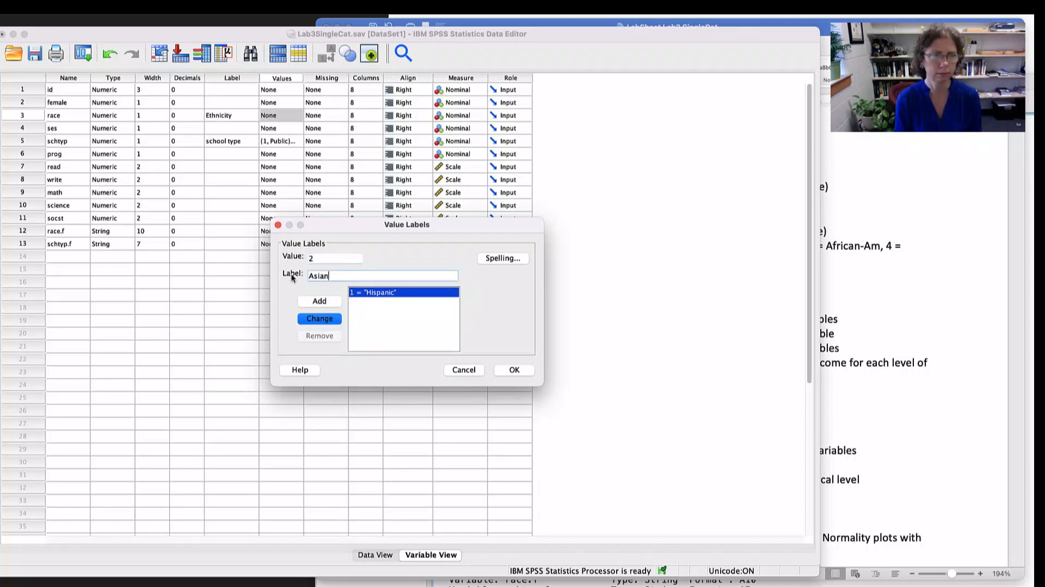
click(319, 301)
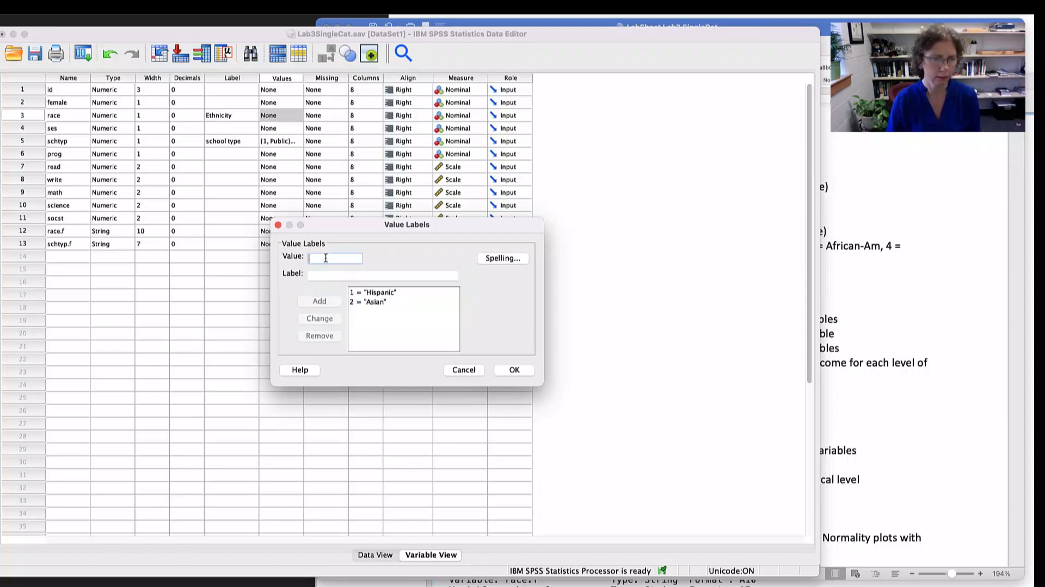
- Add the race value labels 3 = African-Am and 4 = Caucasian, and accept the value label definitions
key(Tab)
text(Af)
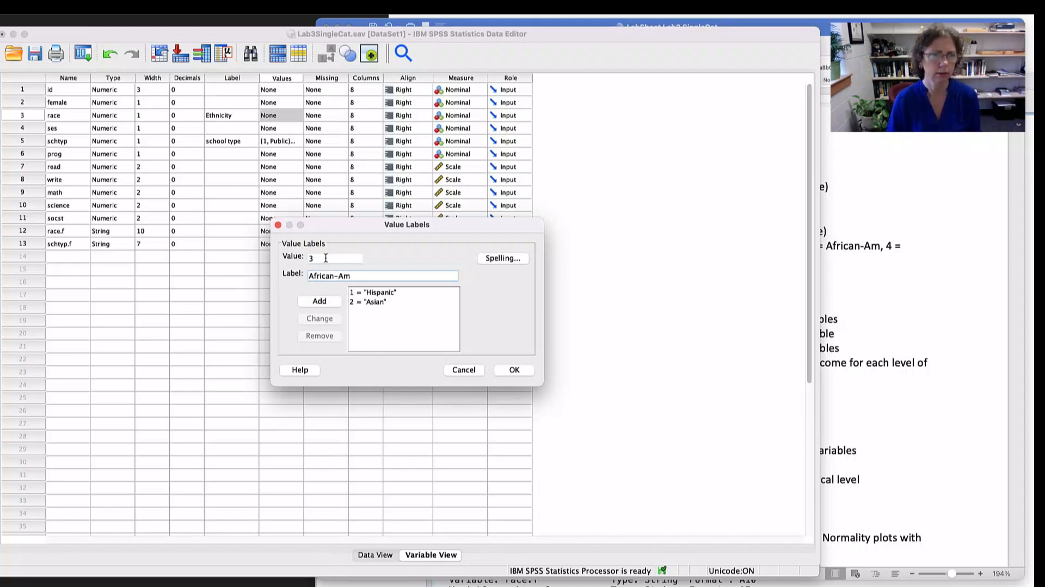
click(319, 301)
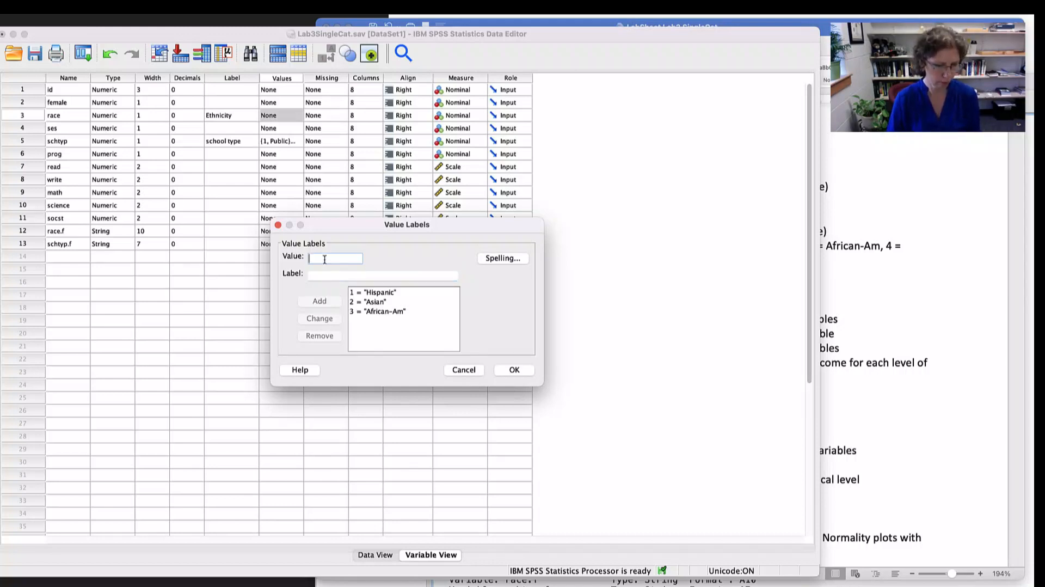
click(324, 273)
text(Ca)
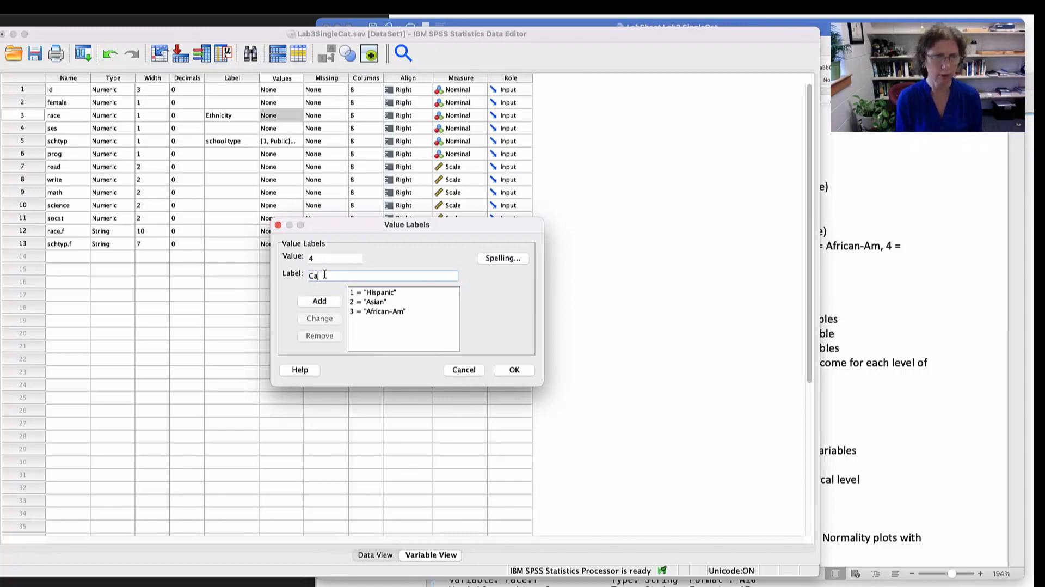
text(ucasian)
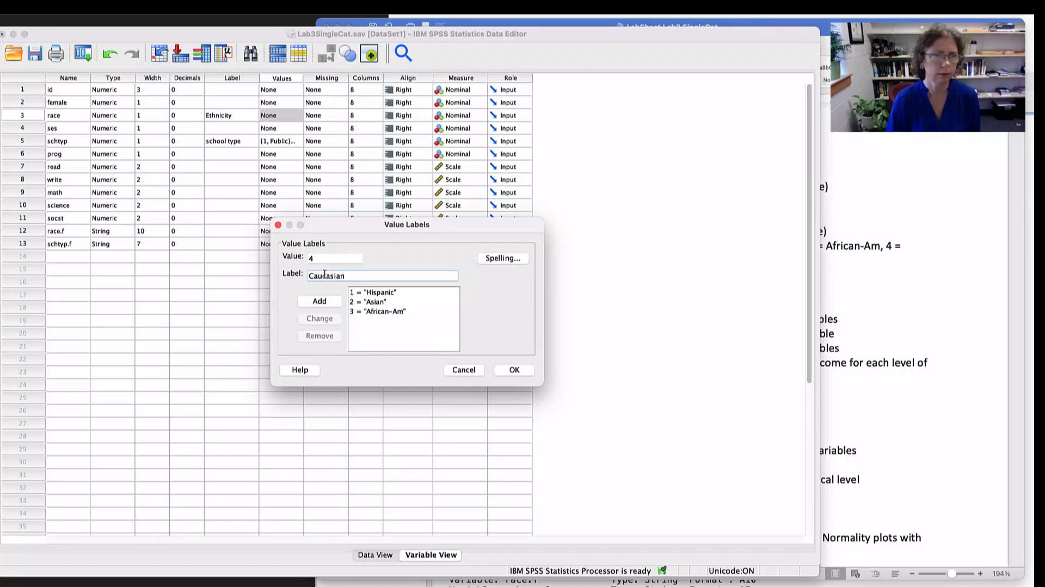
click(323, 301)
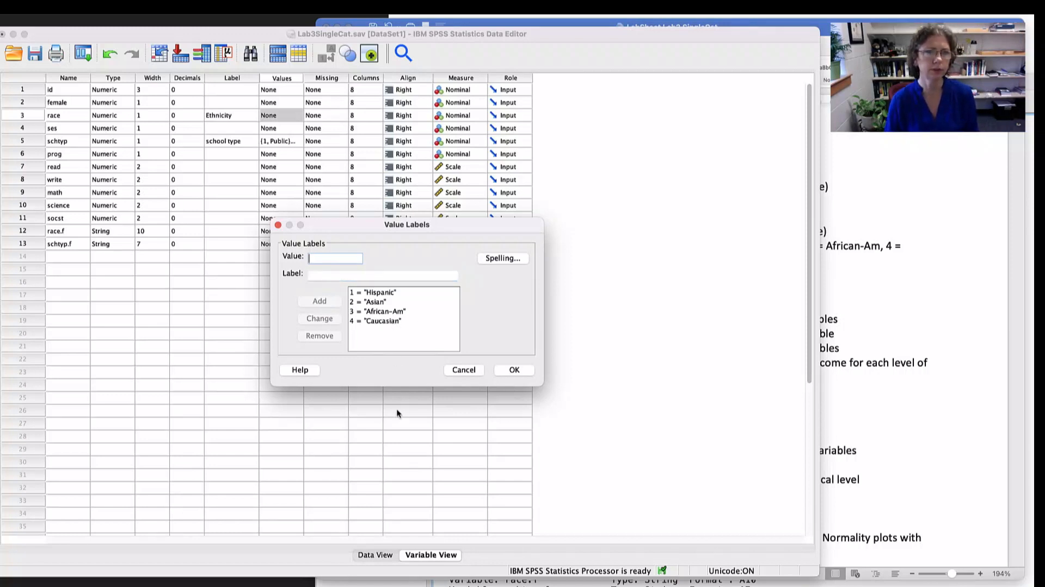
click(514, 370)
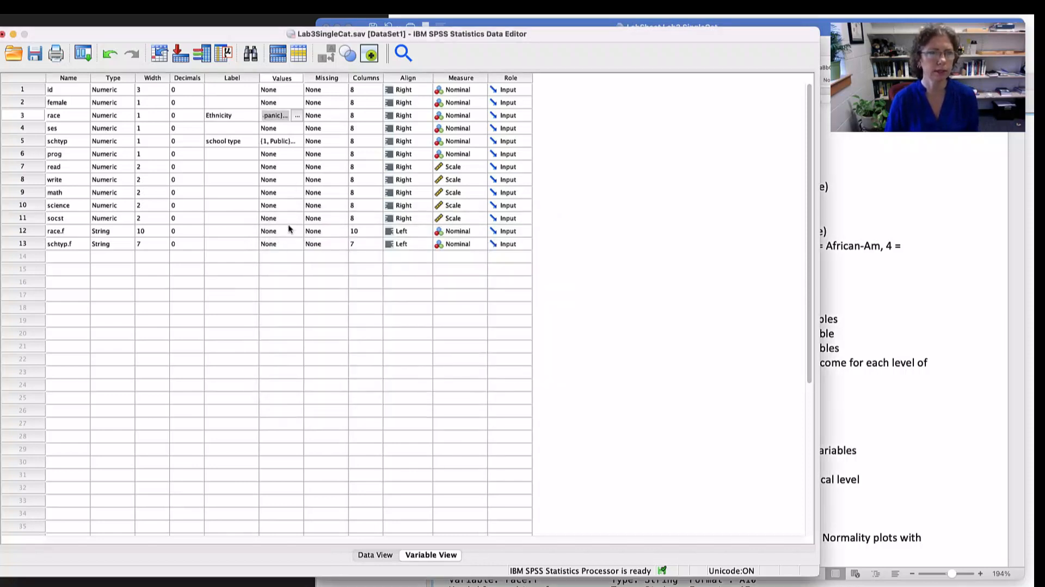
- Give the write variable the label "writing proficiency"
click(216, 179)
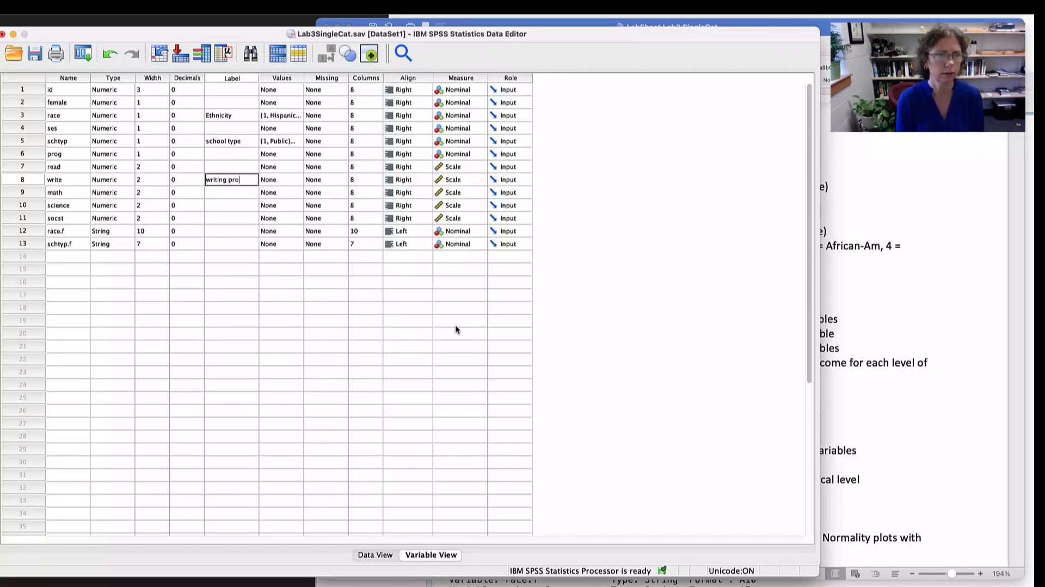
text(writing proficiency)
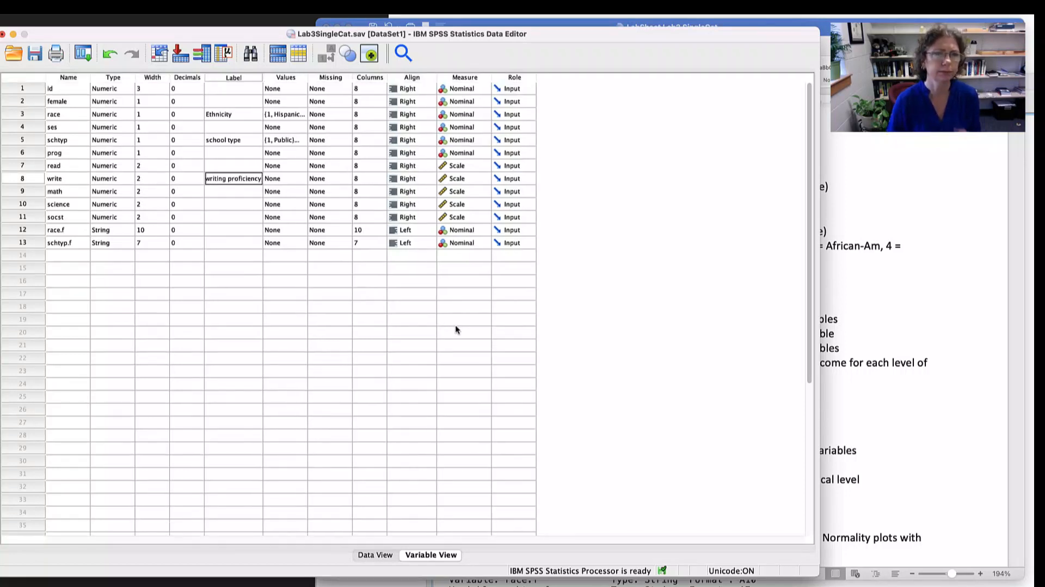
click(447, 325)
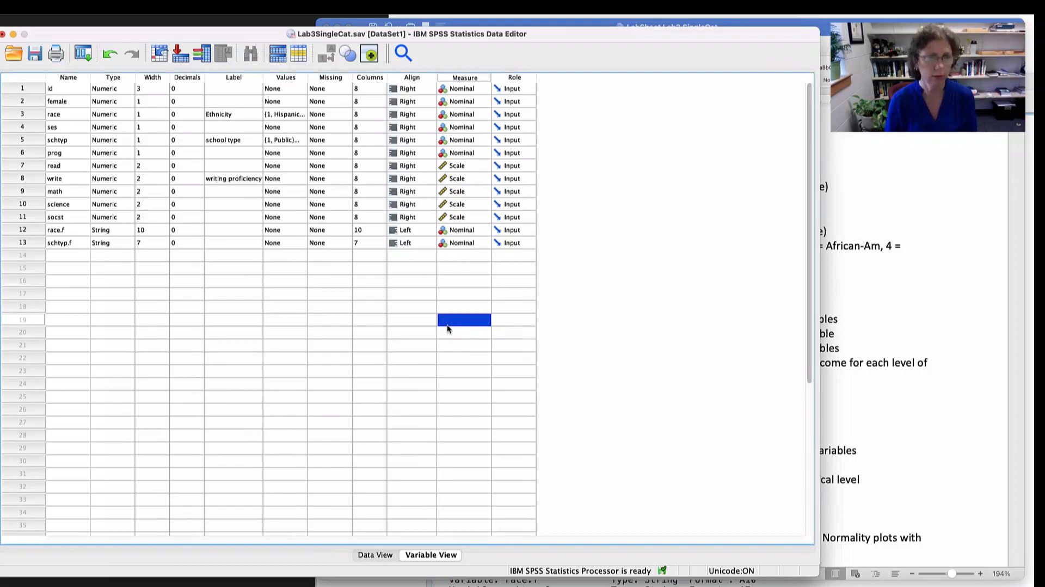
- Switch to the lab sheet in Word, highlight the instructions on Frequencies for categorical and Descriptives for continuous variables, and return to SPSS
key(super+Tab)
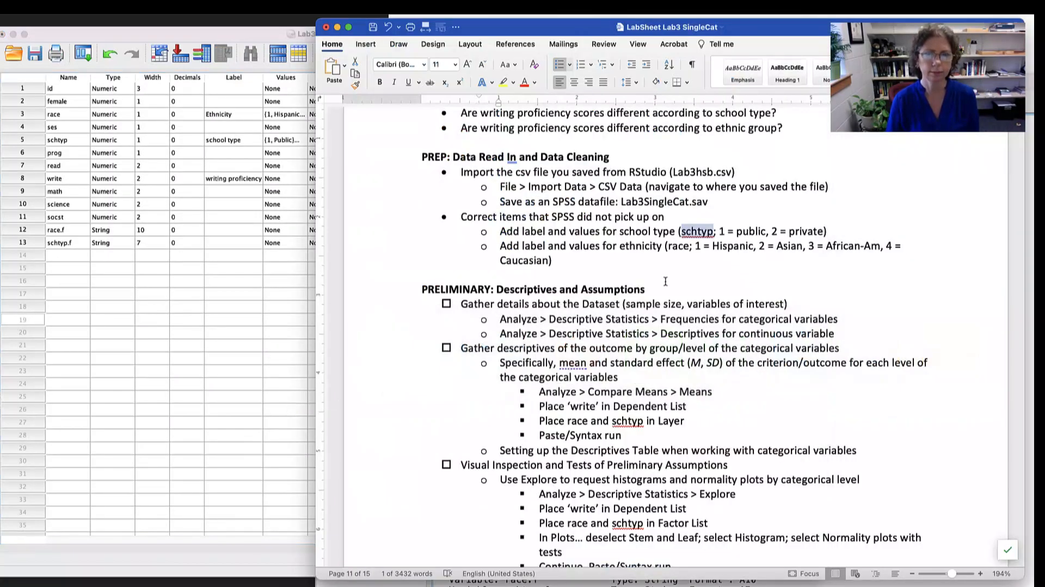
scroll(648, 259, down, 5)
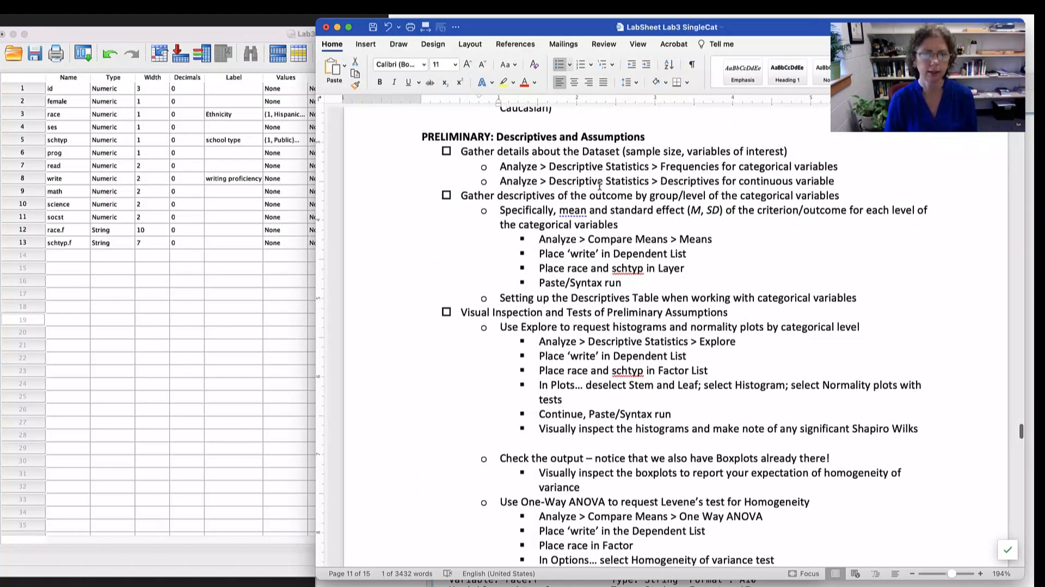
drag(681, 166, 775, 167)
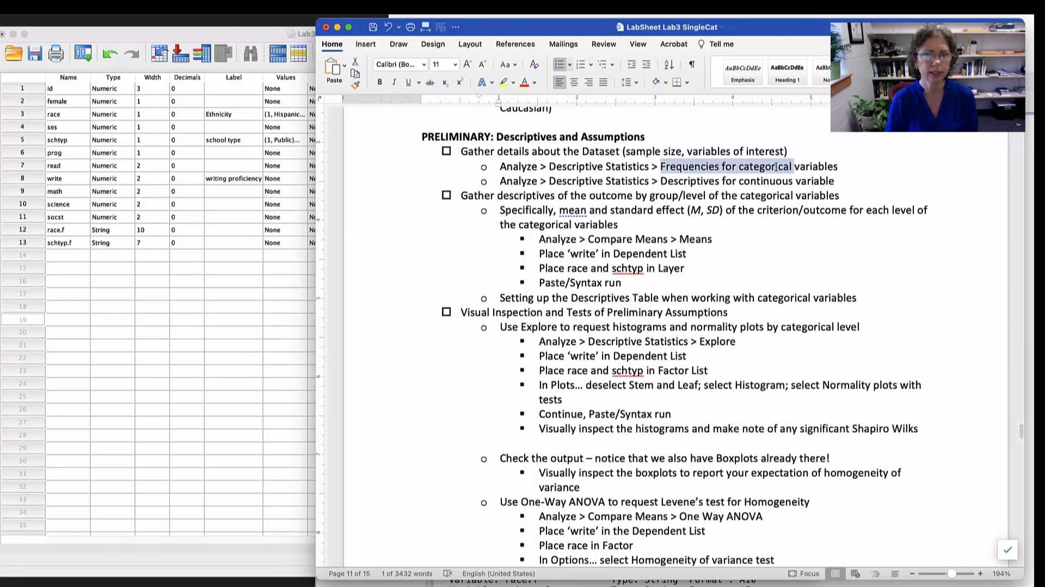
drag(661, 181, 780, 181)
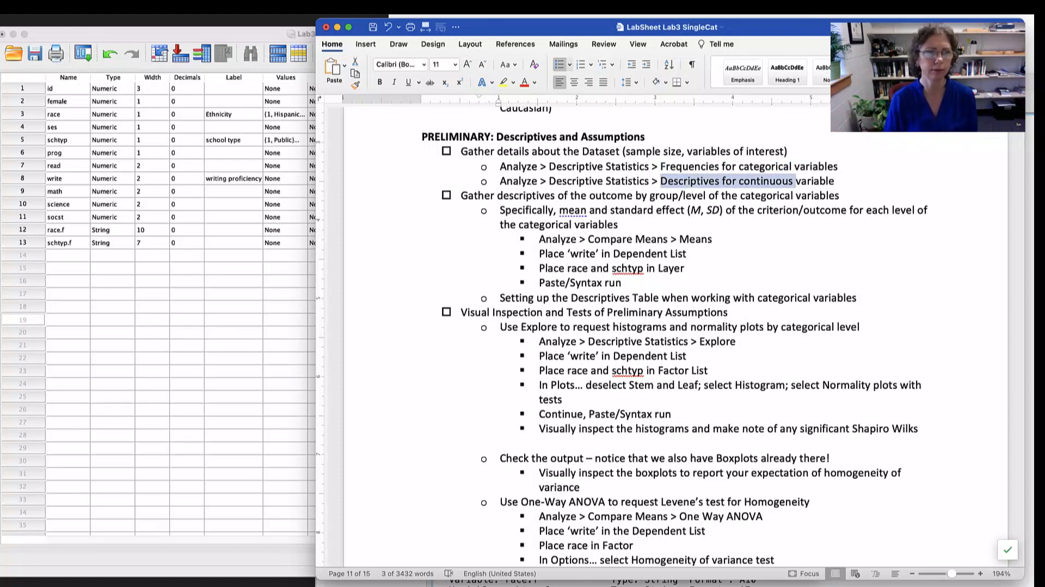
click(169, 34)
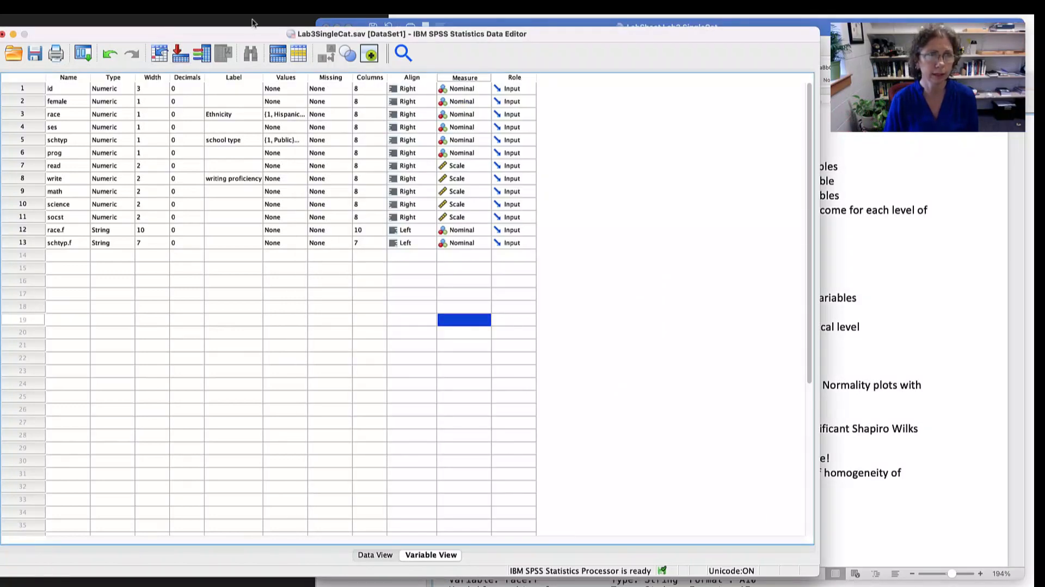
- Set up Frequencies for race and schtyp, and paste the command as syntax with blank lines below it
click(233, 7)
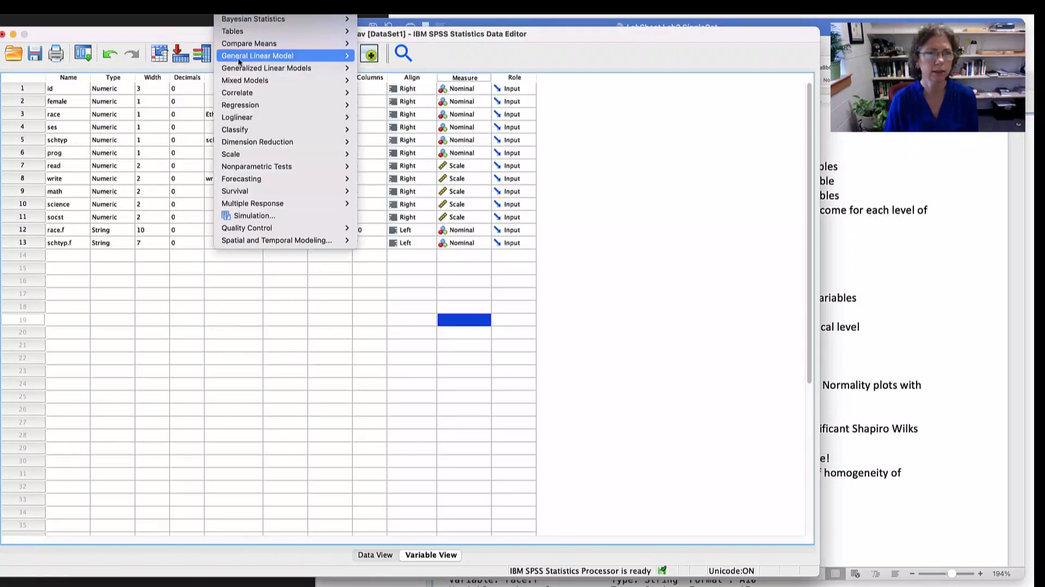
mouse_move(254, 15)
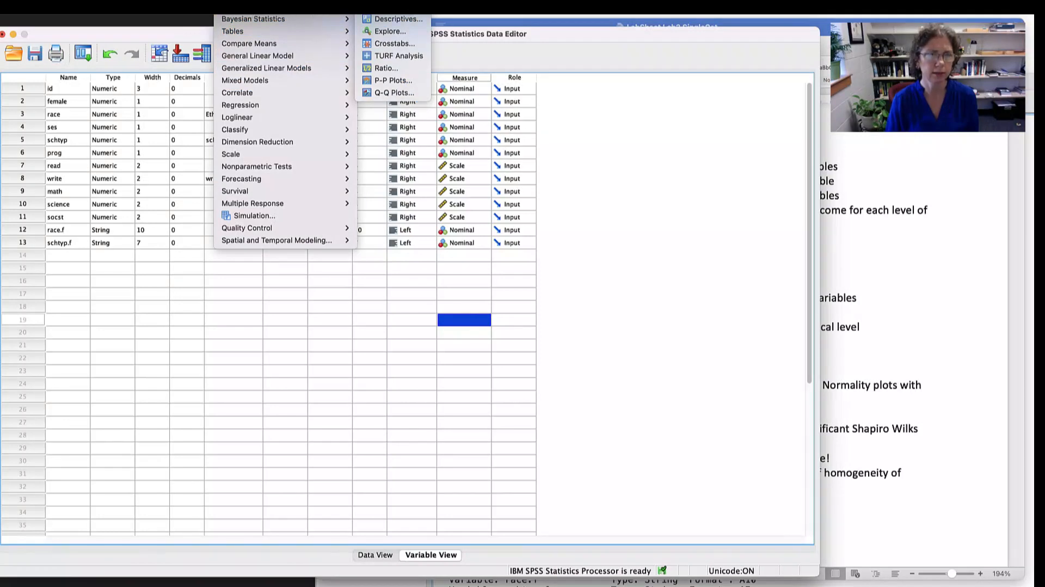
click(391, 7)
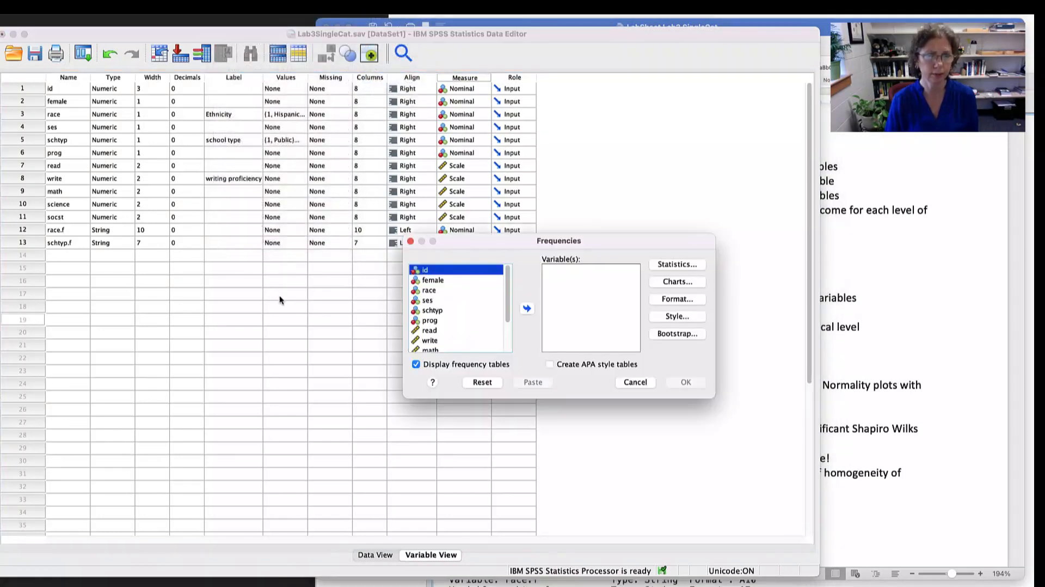
click(432, 291)
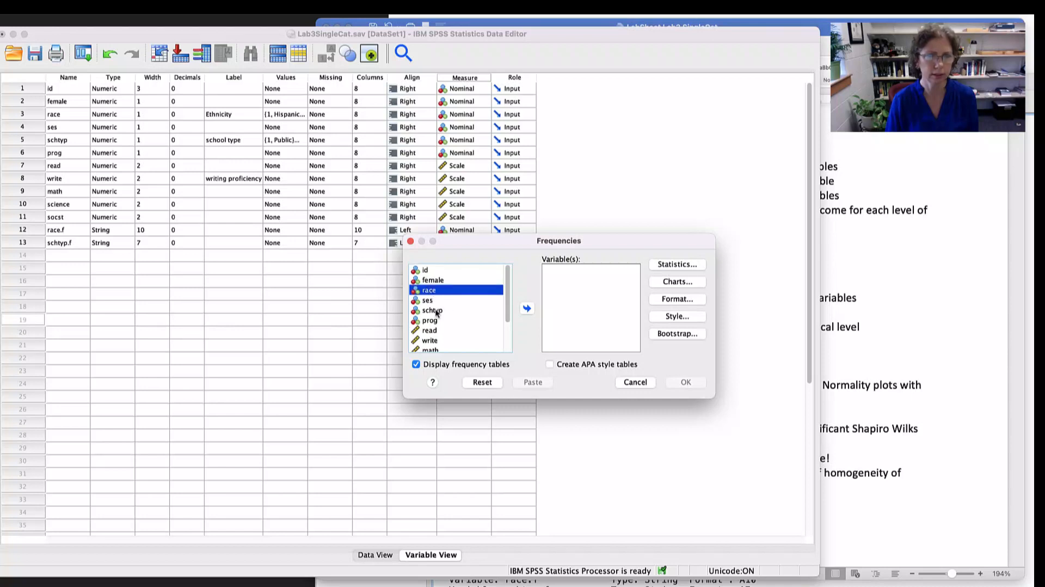
super+click(433, 311)
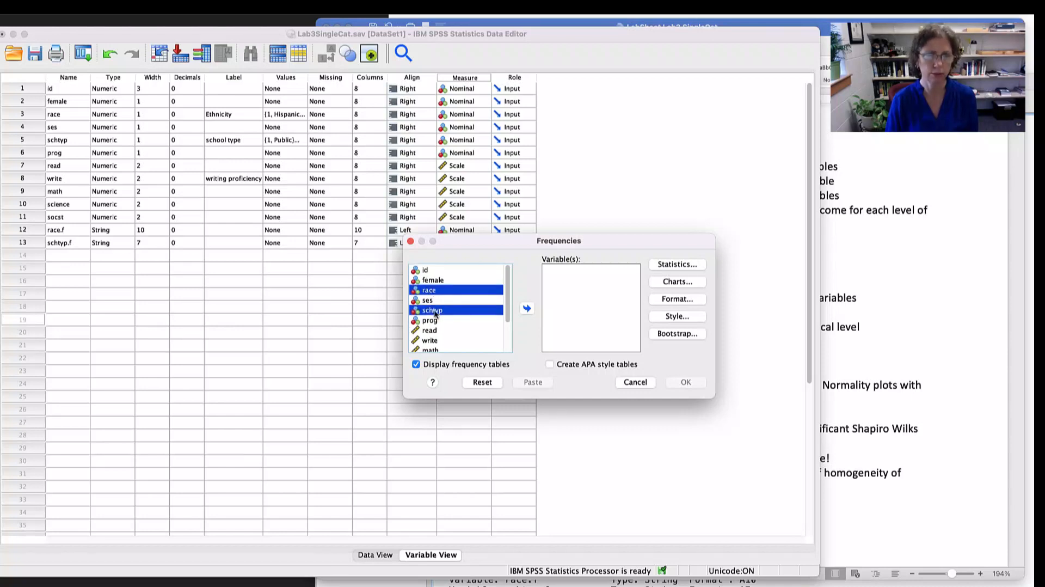
click(527, 309)
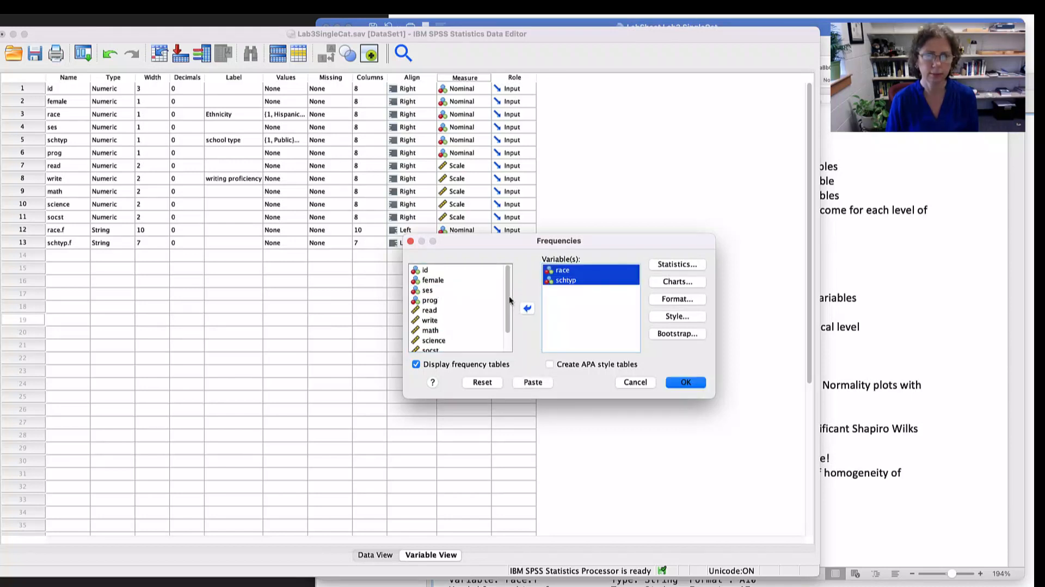
scroll(508, 295, down, 3)
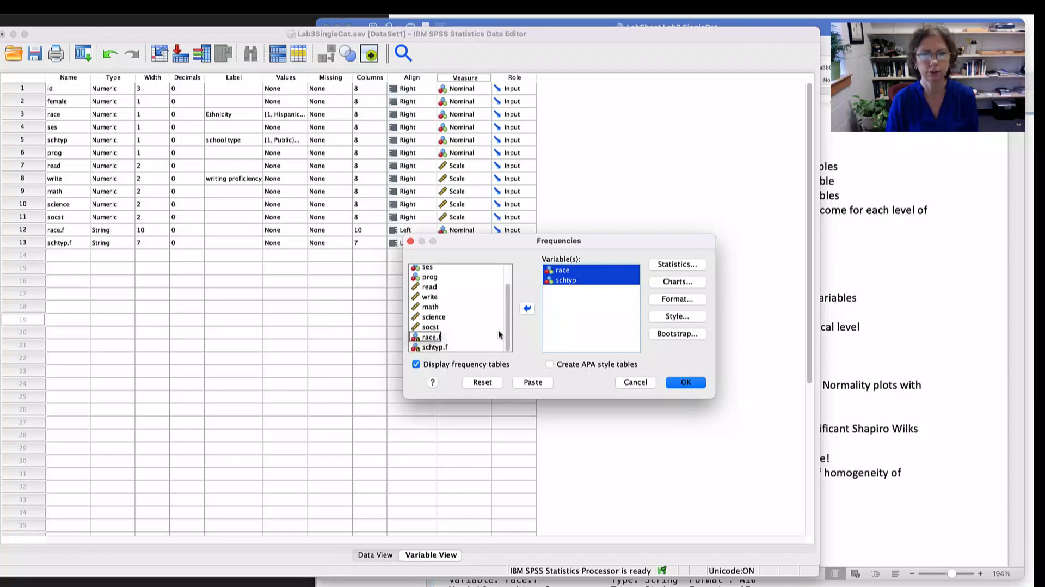
drag(508, 333, 507, 289)
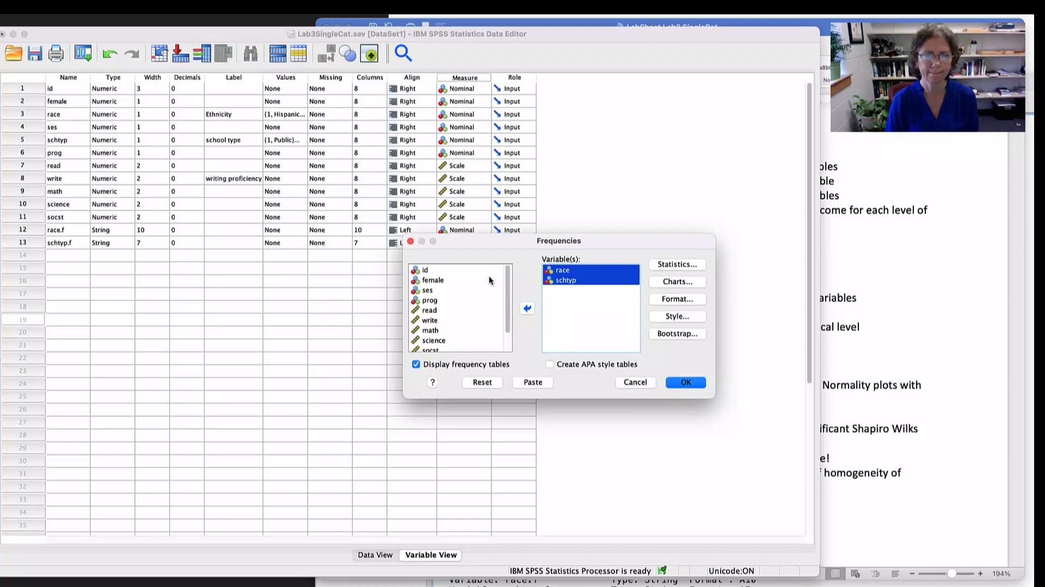
click(535, 382)
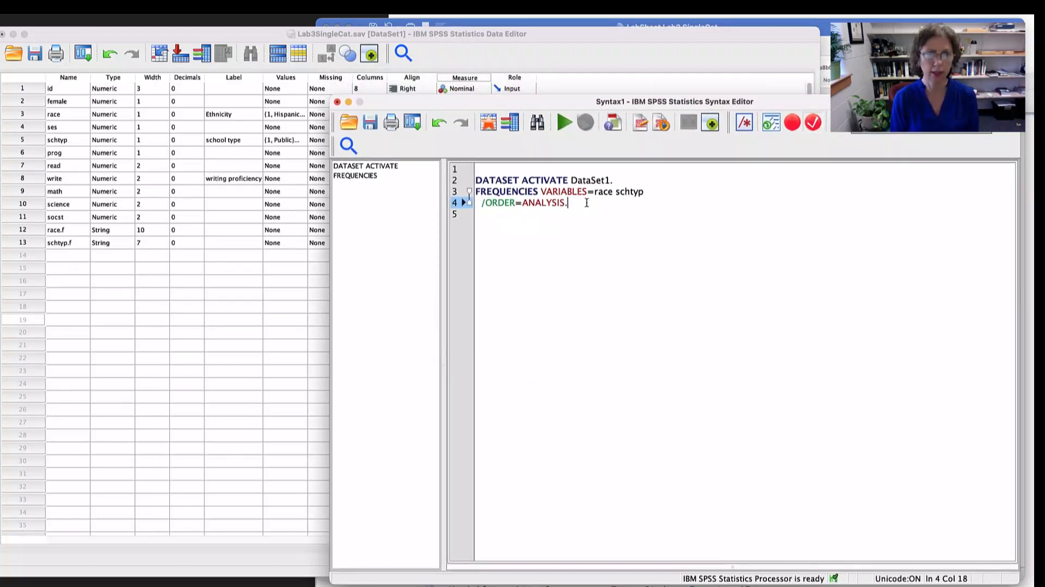
key(Return)
key(Return)
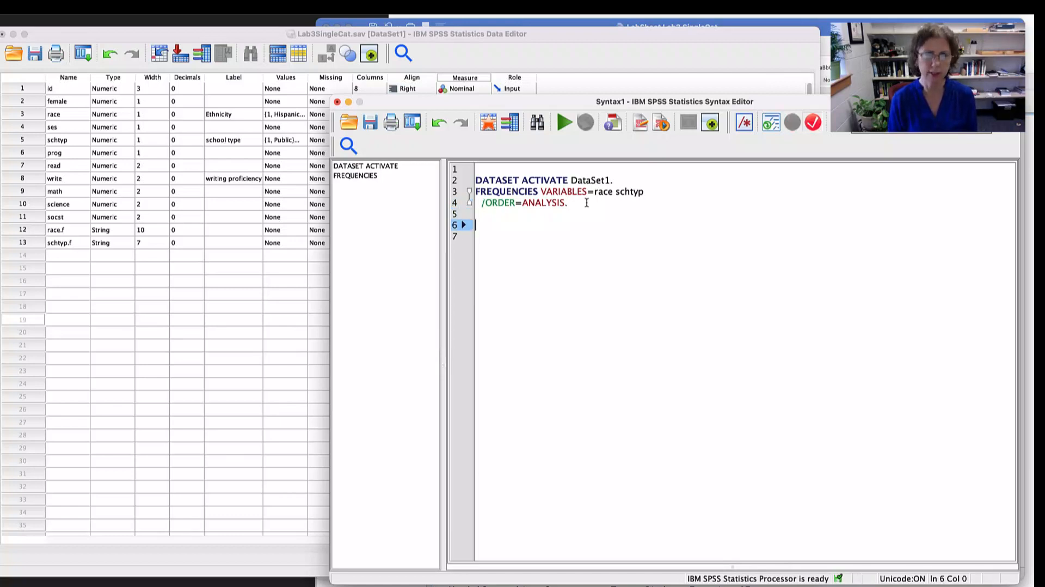
- Add the comment line "*Preliminary look at the dataset and vairables of interest." above the FREQUENCIES command
click(646, 181)
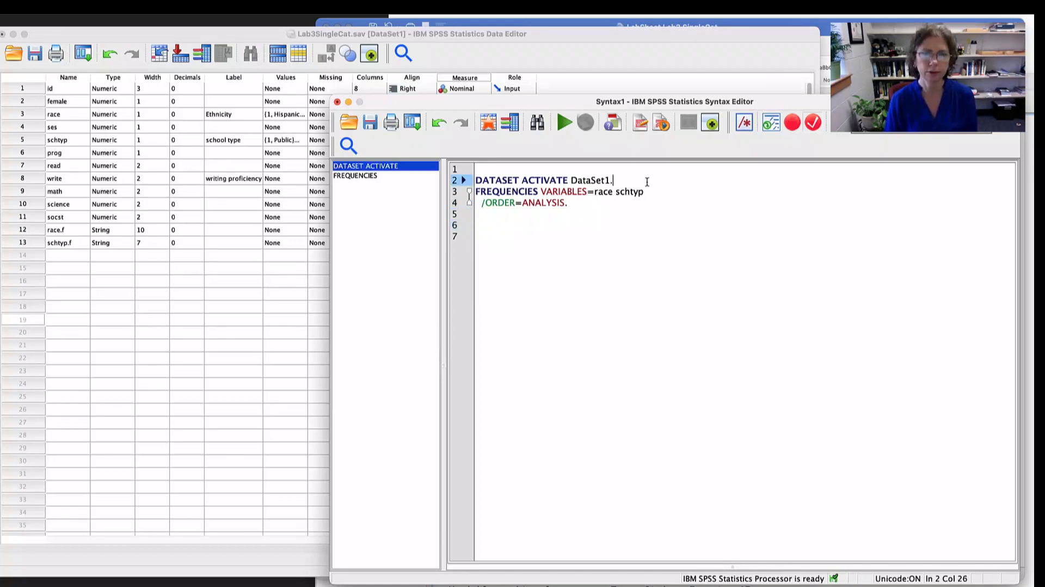
key(Return)
text(*)
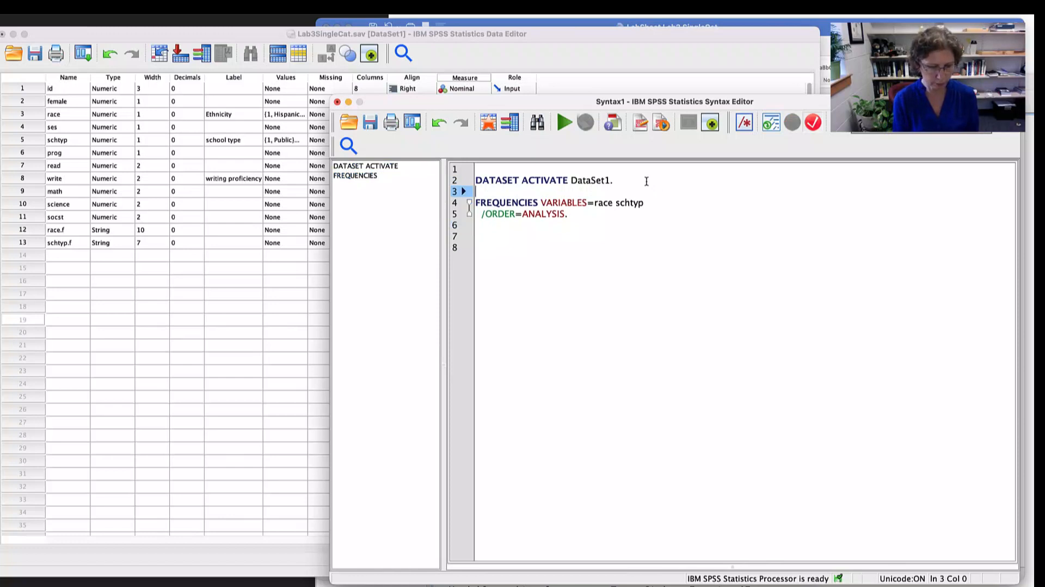
text(P)
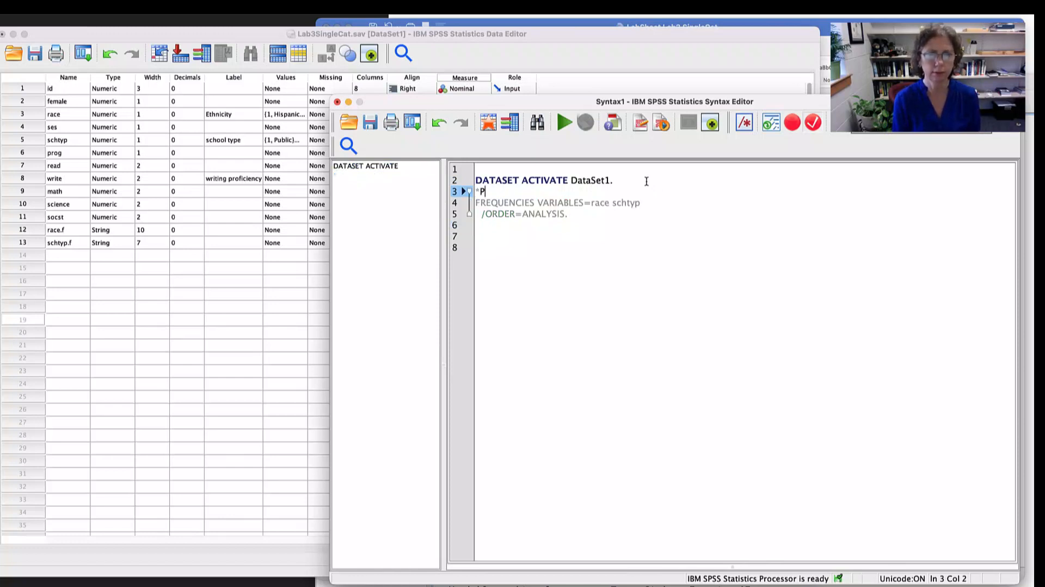
text(reliminary )
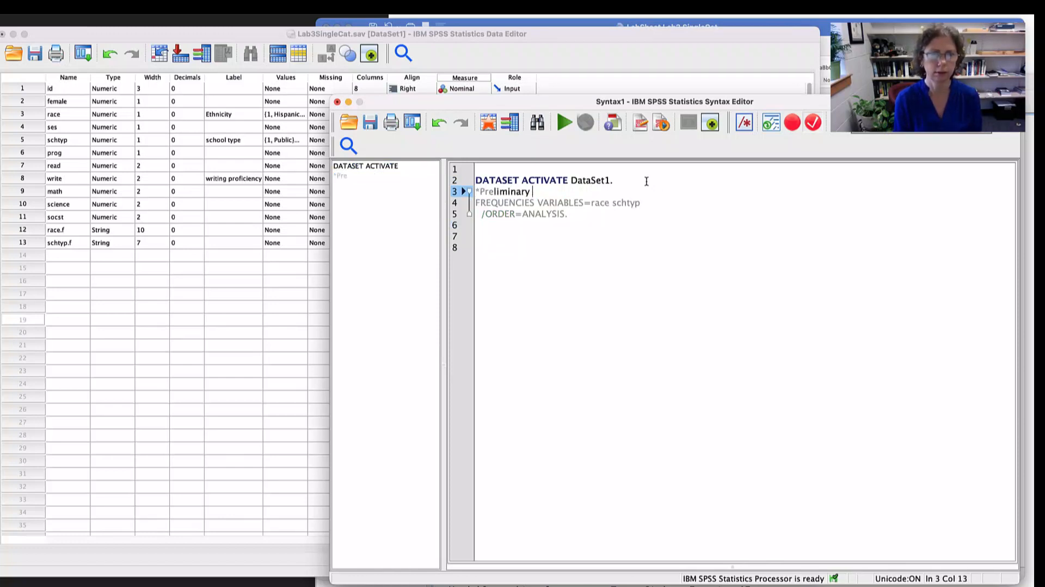
text(wo)
key(BackSpace)
key(BackSpace)
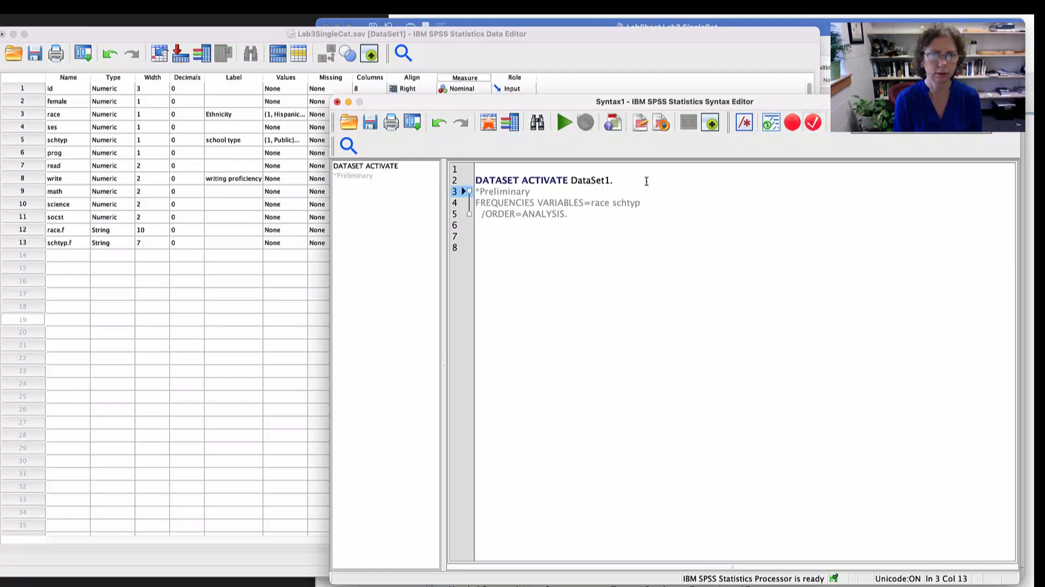
text(look at the dat)
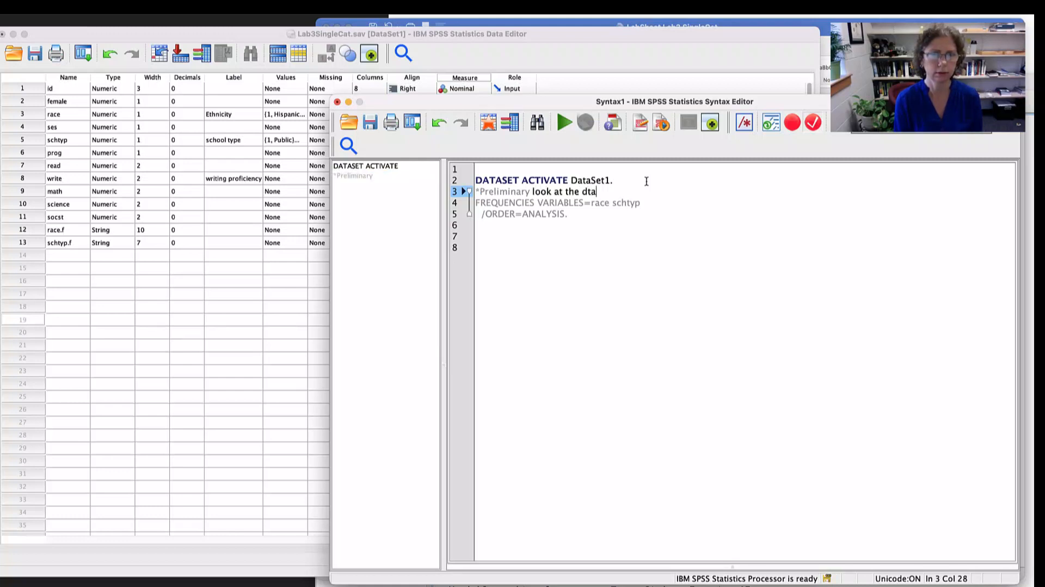
text(as)
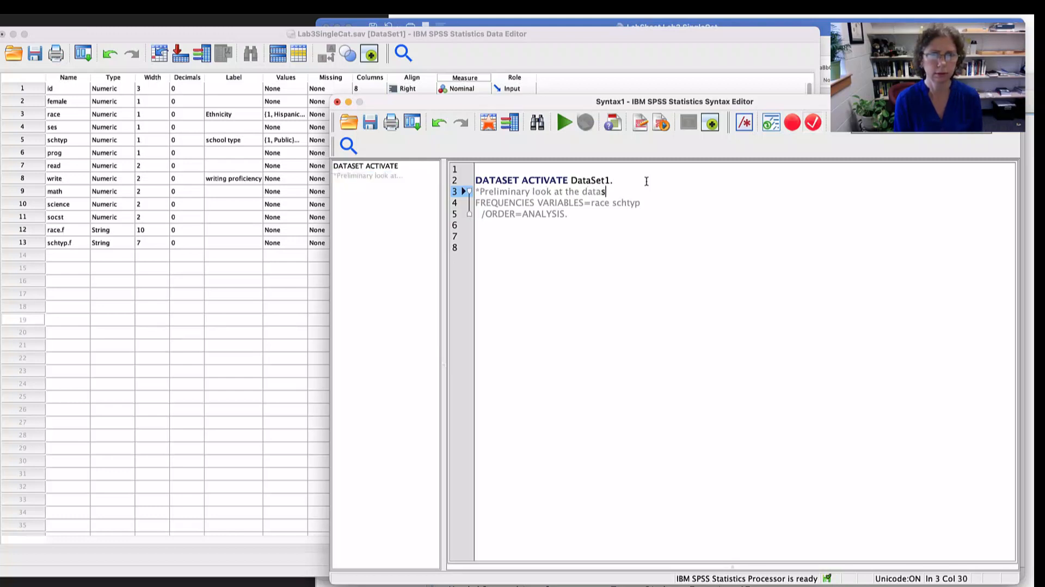
text(et and vairables of interest.)
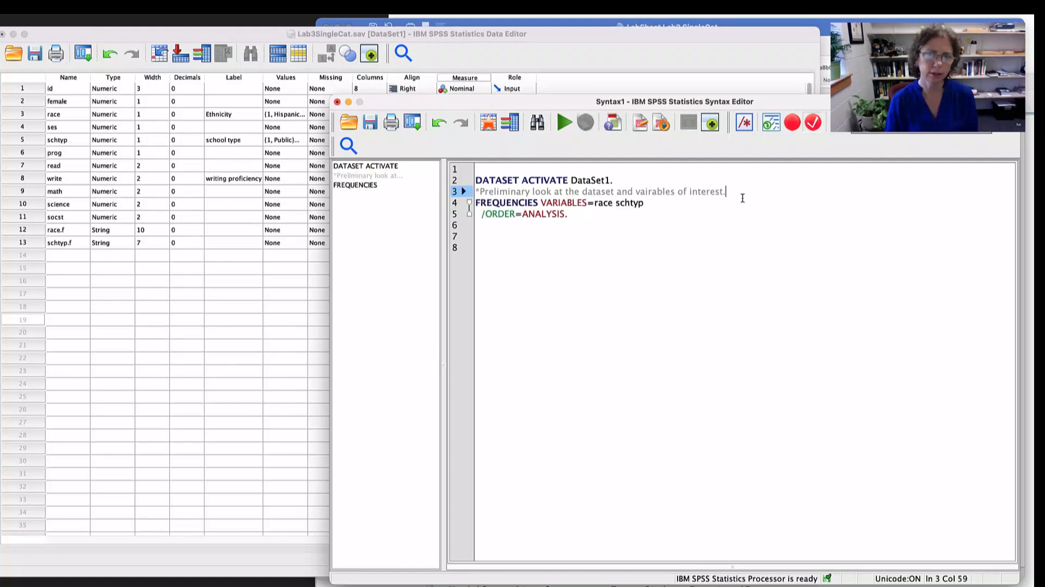
- Highlight the asterisk that starts the comment line and the period that ends it
key(shift+Left)
key(shift+Left)
drag(489, 192, 475, 193)
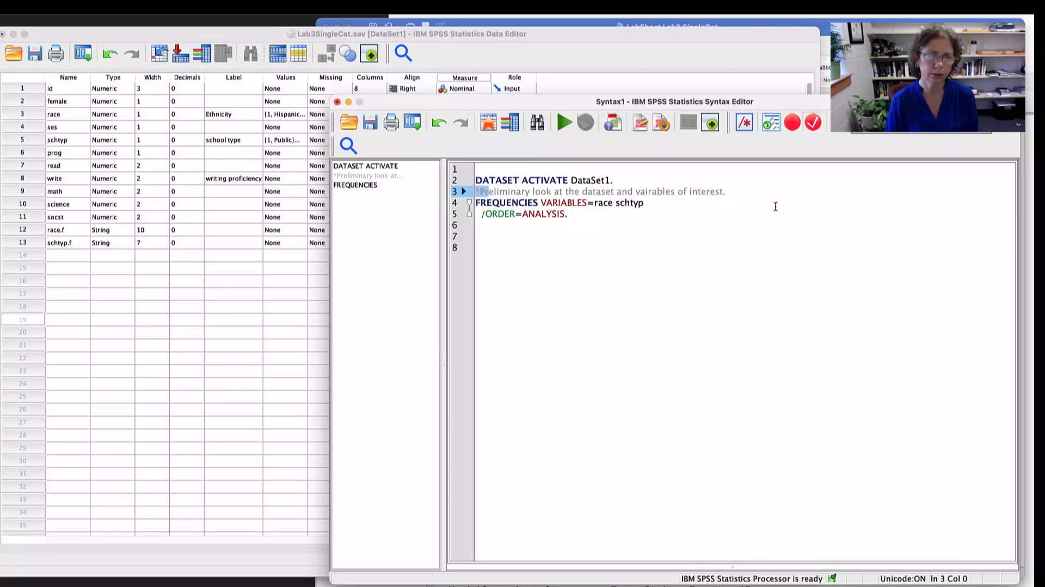
drag(730, 194, 722, 195)
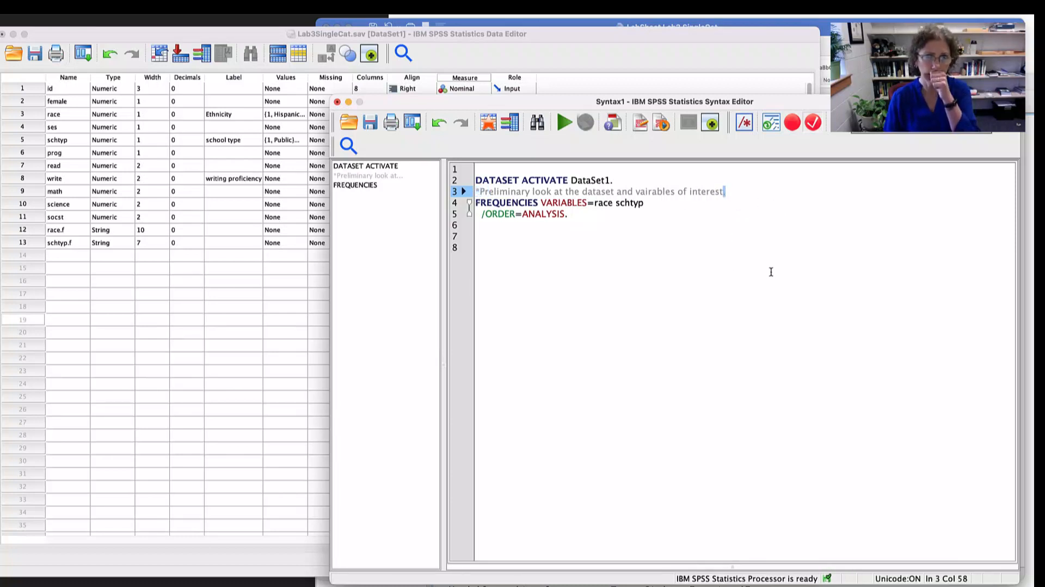
- Run the FREQUENCIES command for race and schtyp from the syntax and review the frequency tables
drag(476, 202, 569, 217)
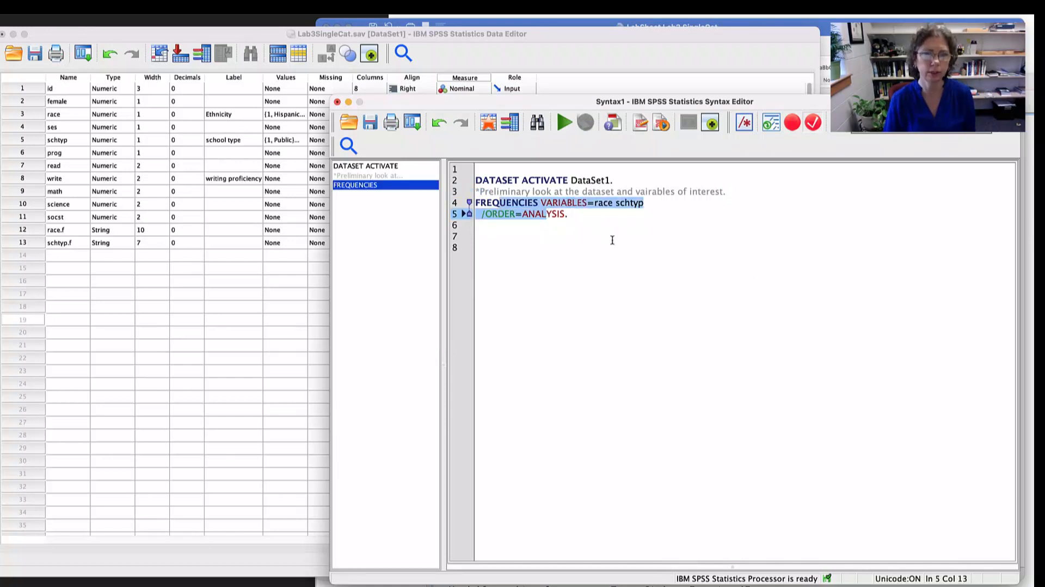
click(591, 222)
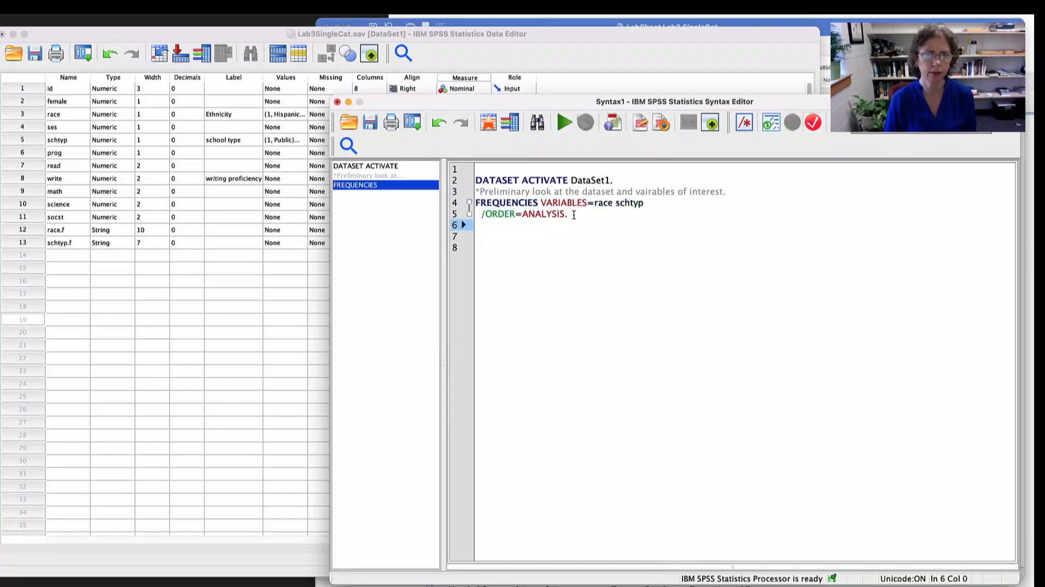
click(632, 213)
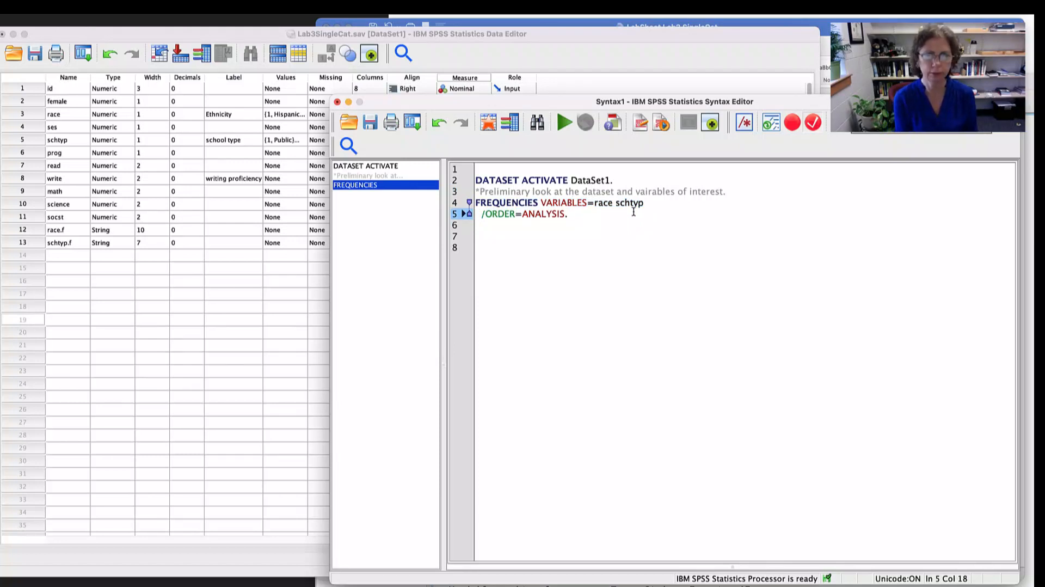
key(super+r)
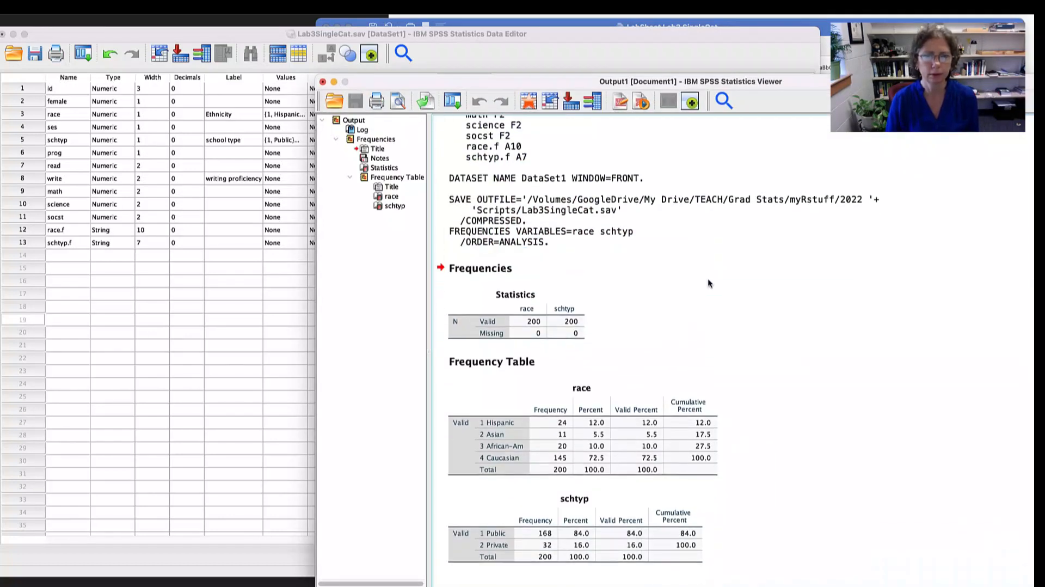
click(671, 467)
click(598, 551)
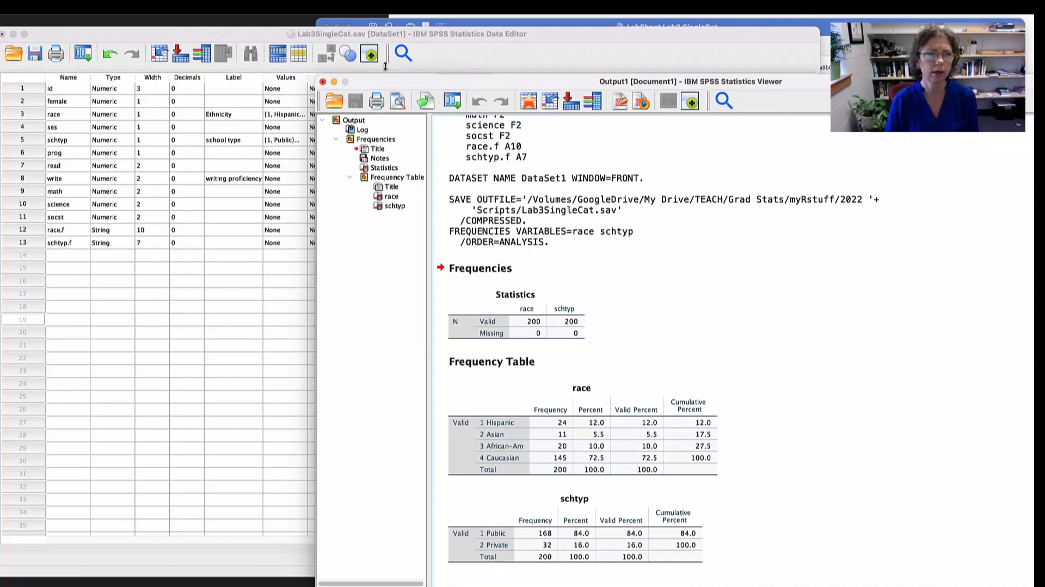
- Paste a Descriptives command for the write variable into the syntax and run it
click(296, 2)
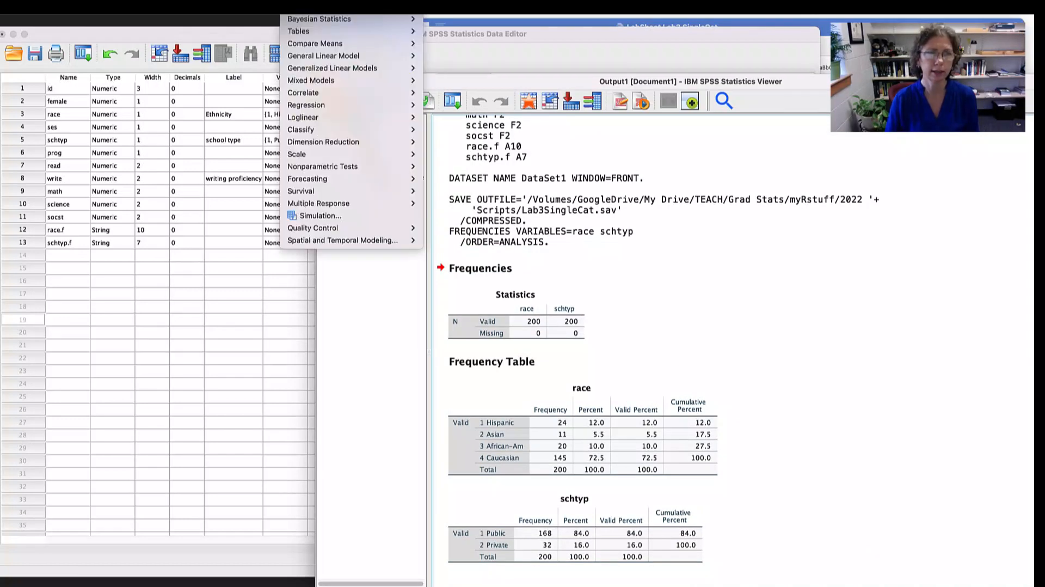
mouse_move(304, 7)
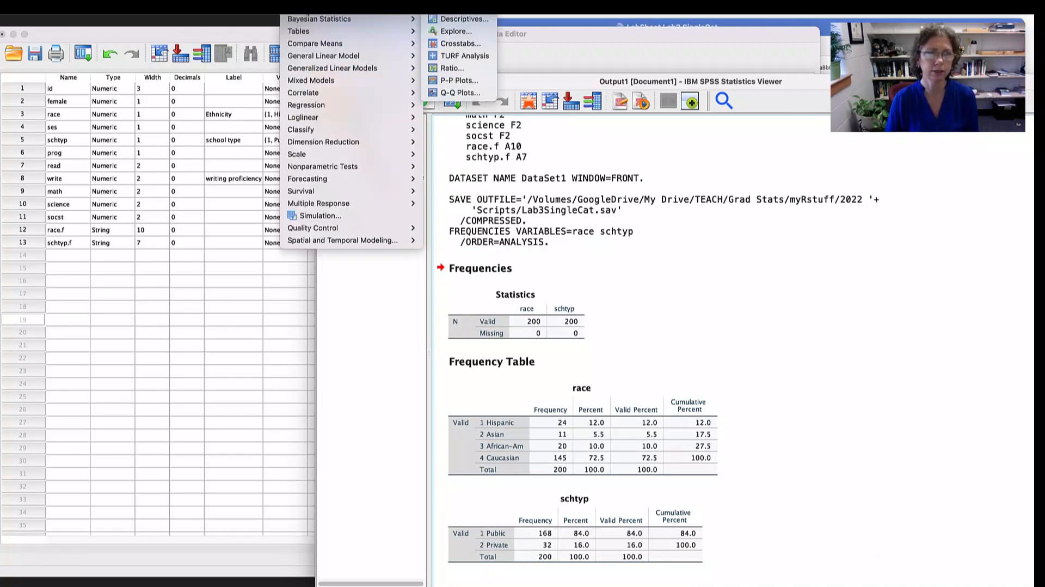
click(453, 22)
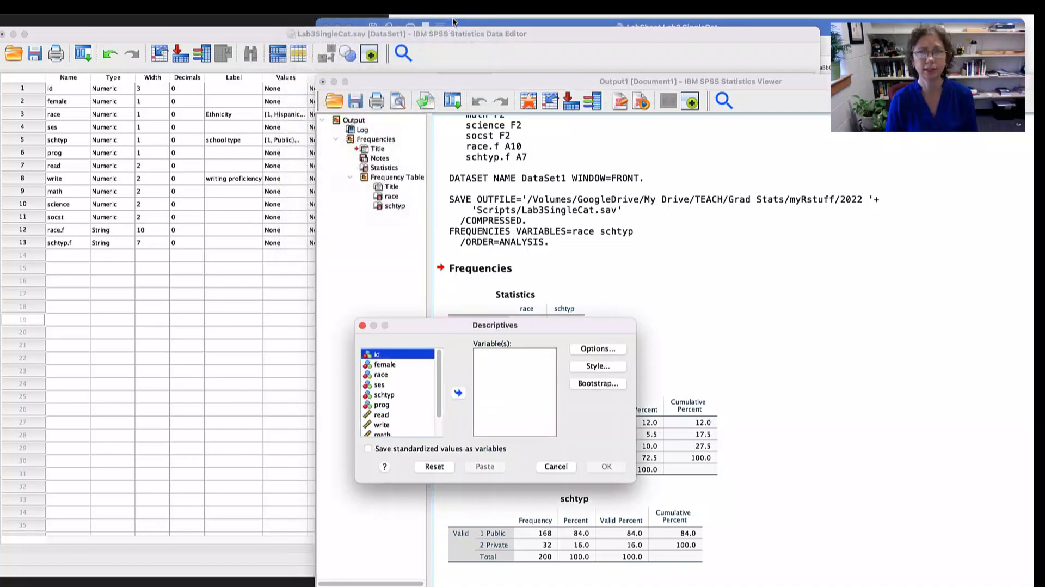
scroll(397, 397, down, 2)
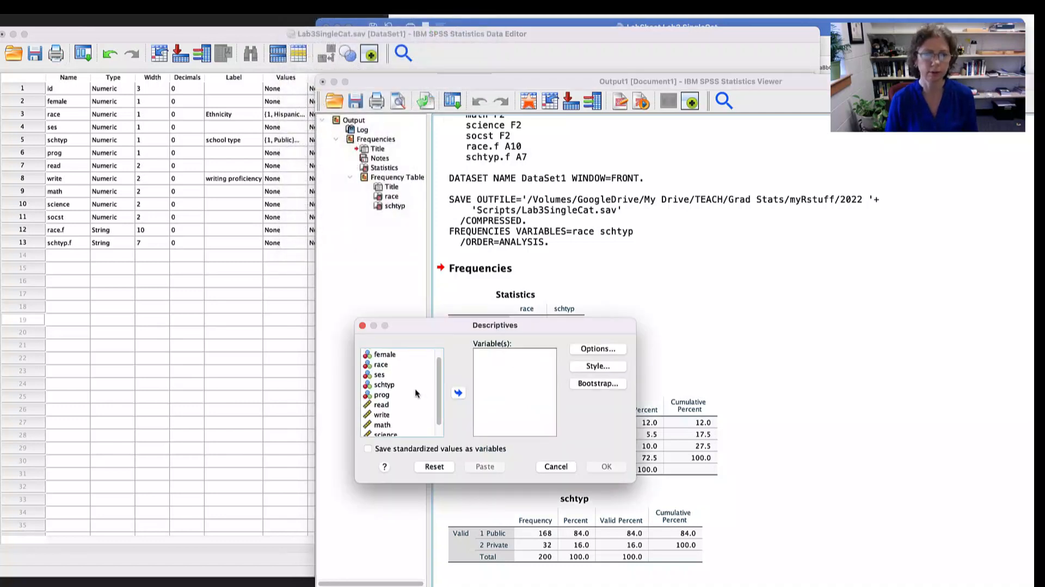
click(385, 403)
click(458, 392)
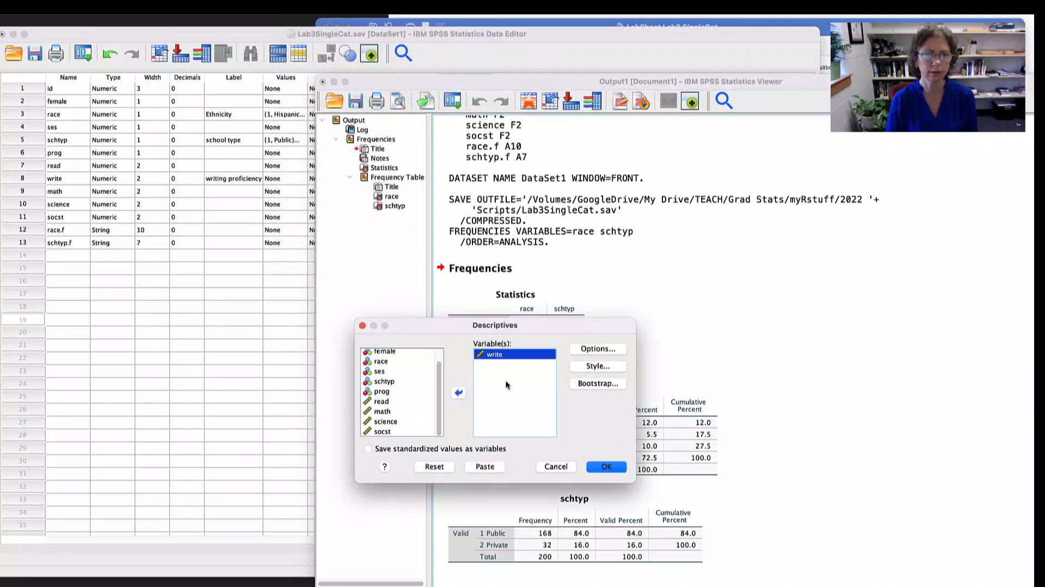
click(484, 466)
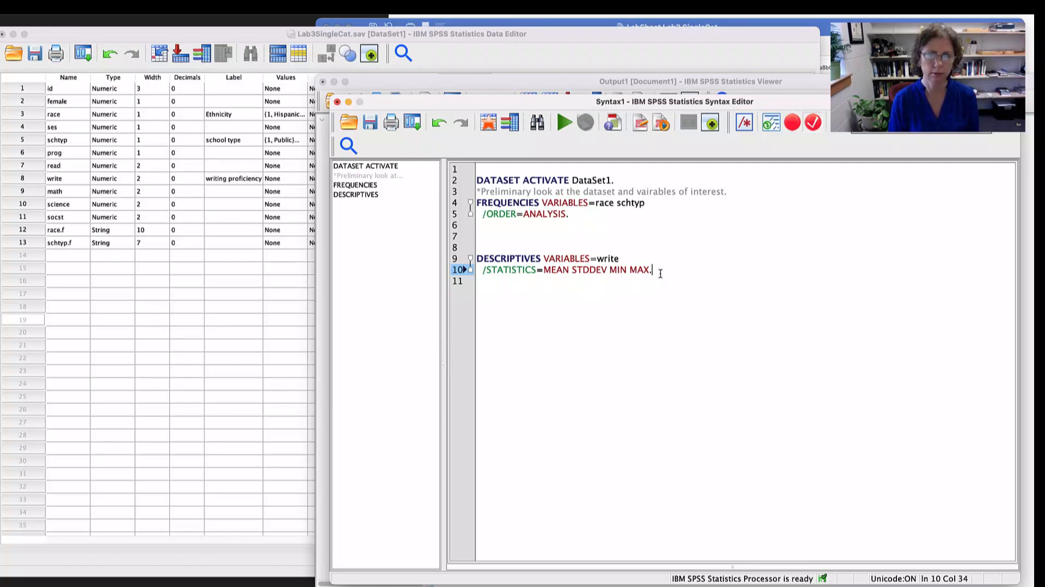
key(super+r)
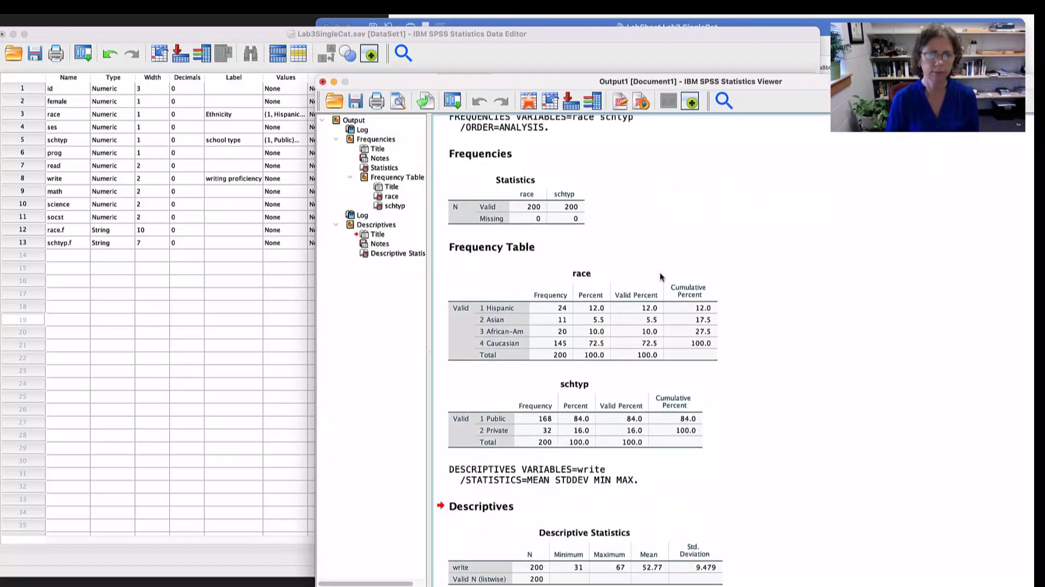
scroll(661, 309, down, 1)
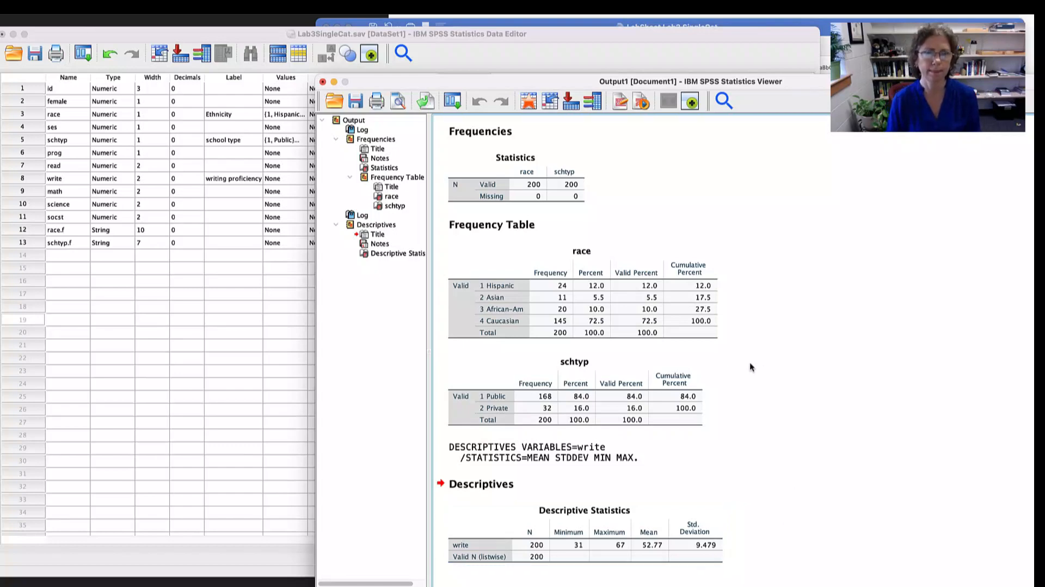
- Switch to the lab sheet in Word and highlight the instruction on gathering descriptives of the outcome by group/level
key(super+grave)
key(super+Tab)
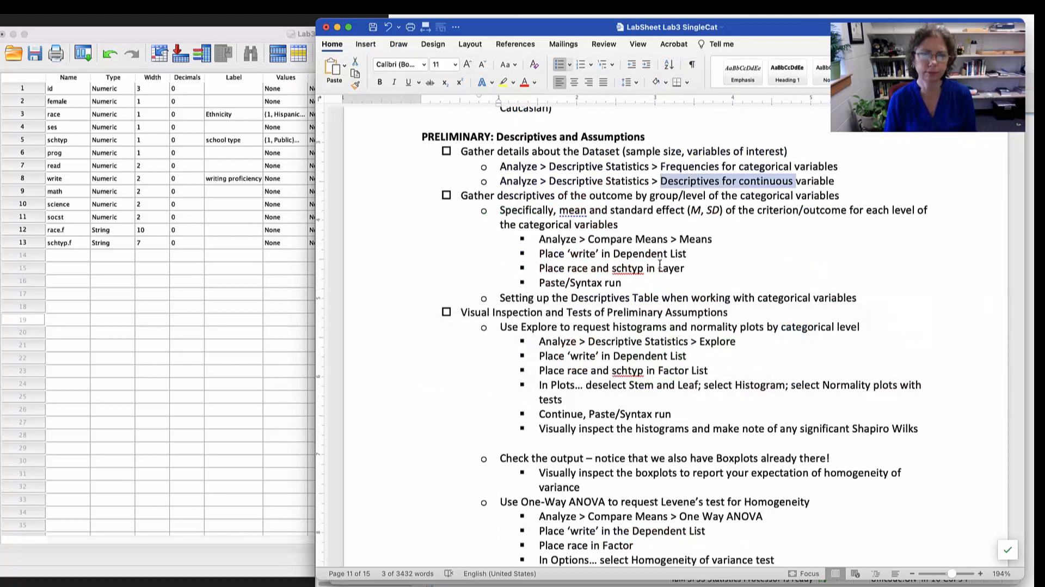
drag(498, 197, 739, 197)
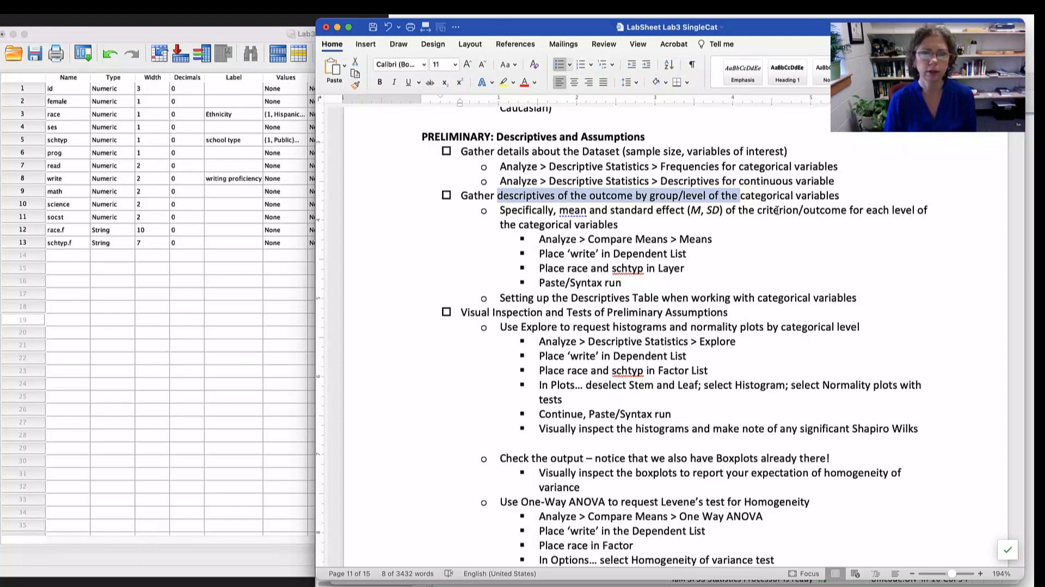
- Highlight the lab sheet's instruction "Analyze > Compare Means > Means"
scroll(777, 209, down, 3)
drag(562, 184, 707, 183)
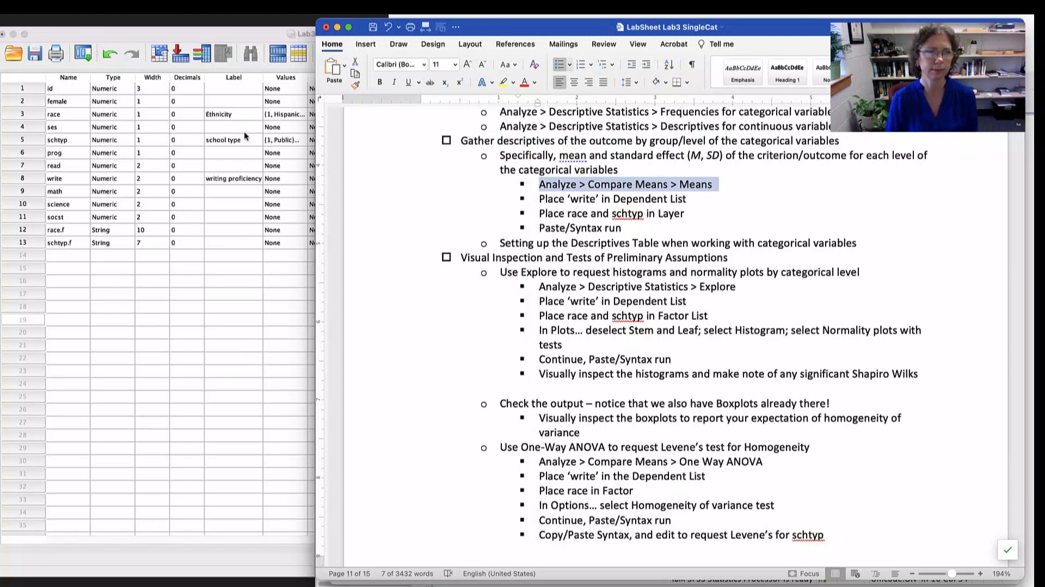
- Narrow the SPSS Data Editor and Word windows and arrange them so the data and lab instructions are visible side by side
click(210, 33)
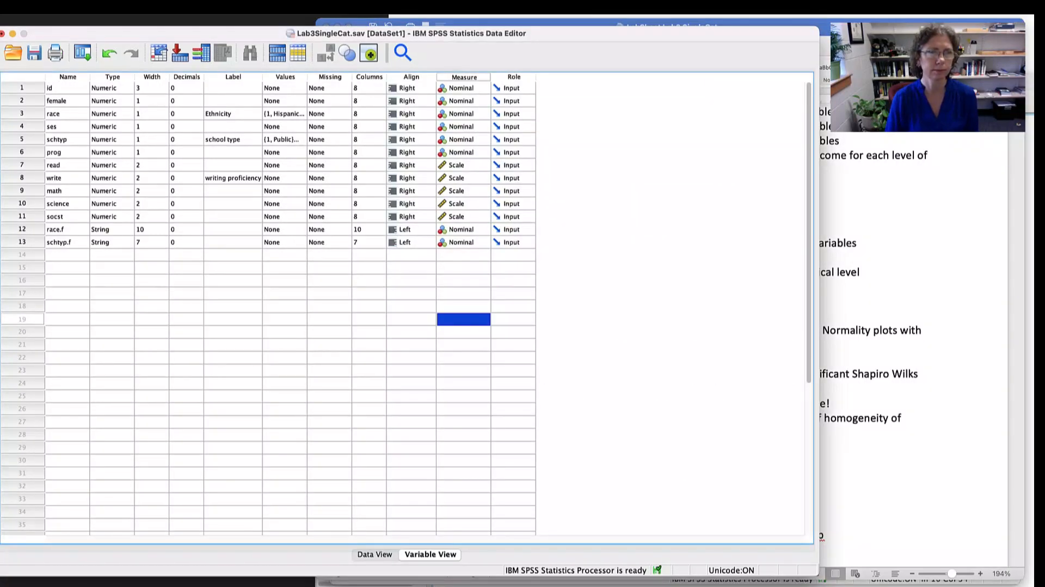
click(231, 4)
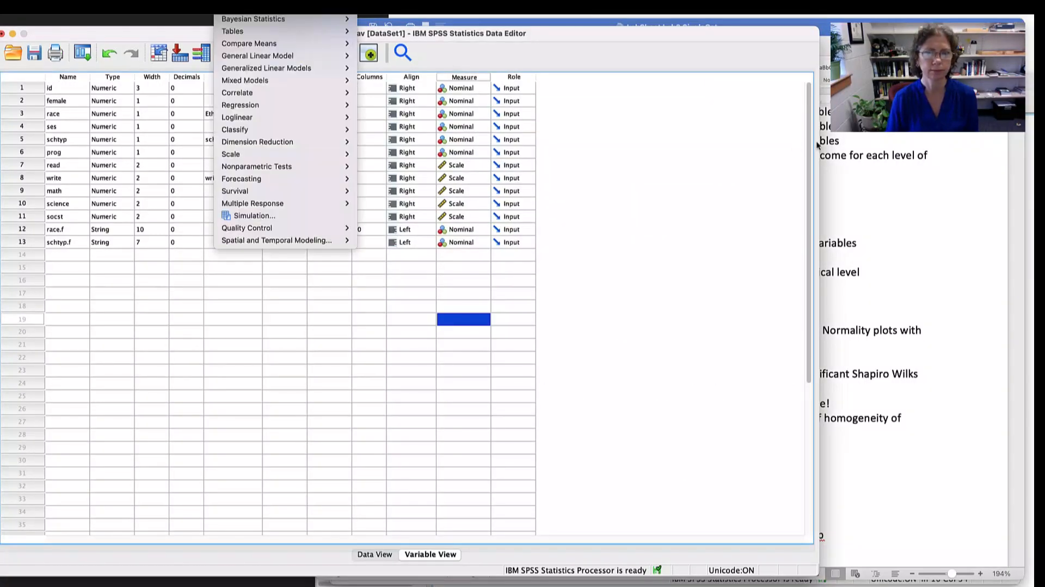
click(789, 71)
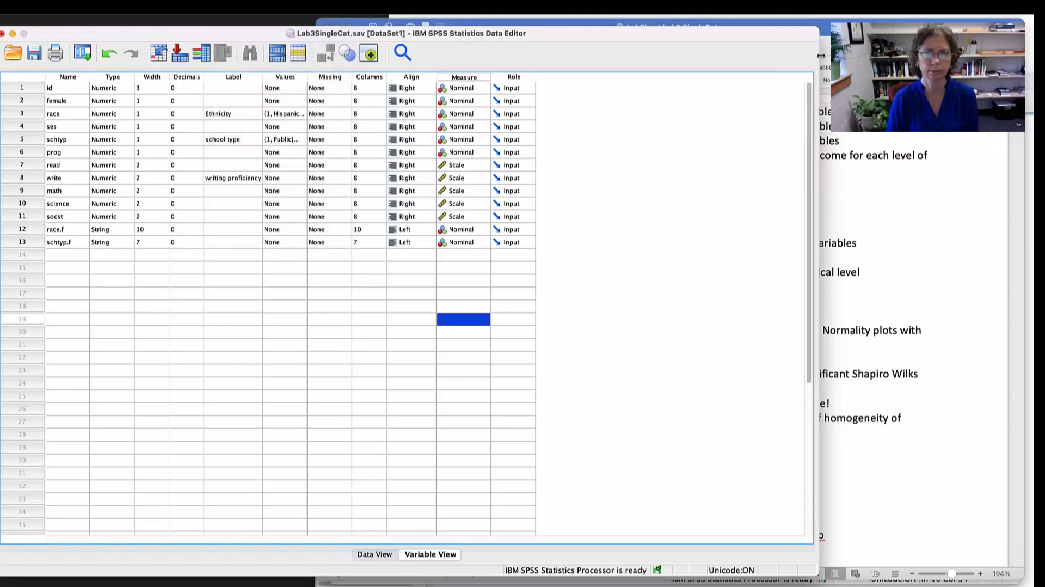
drag(818, 61, 543, 63)
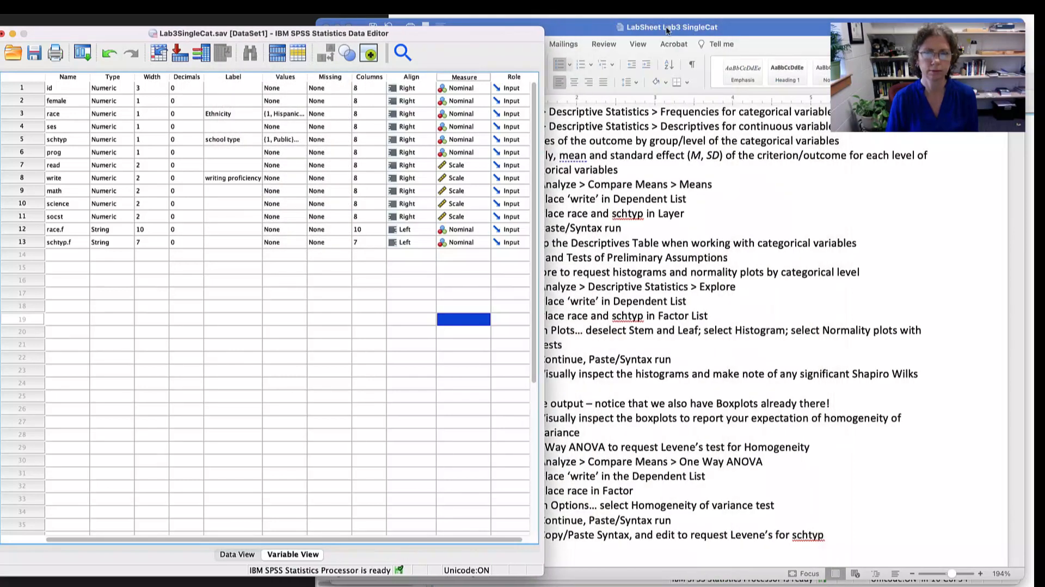
key(super+Tab)
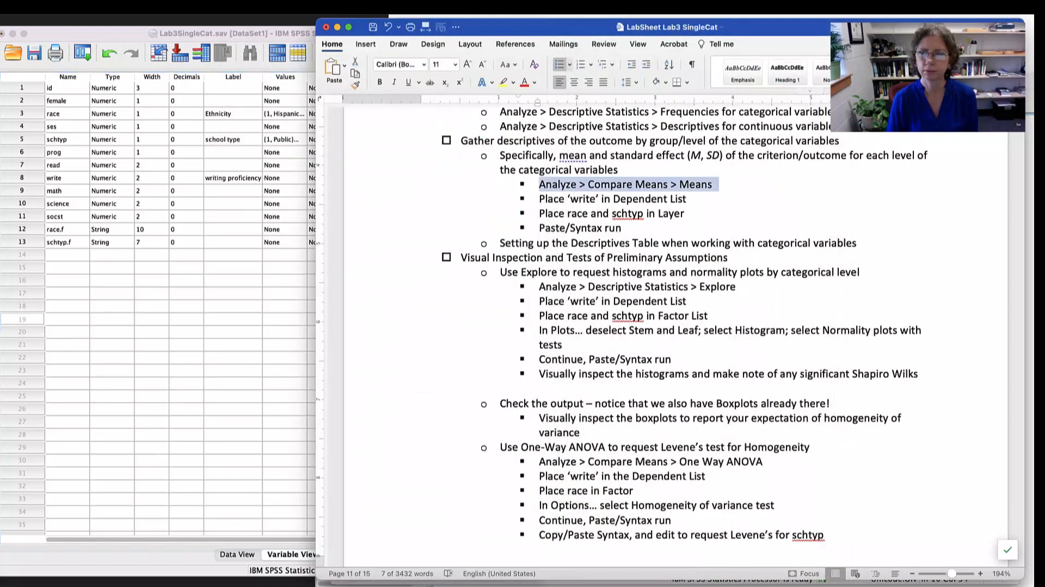
drag(1026, 83, 967, 82)
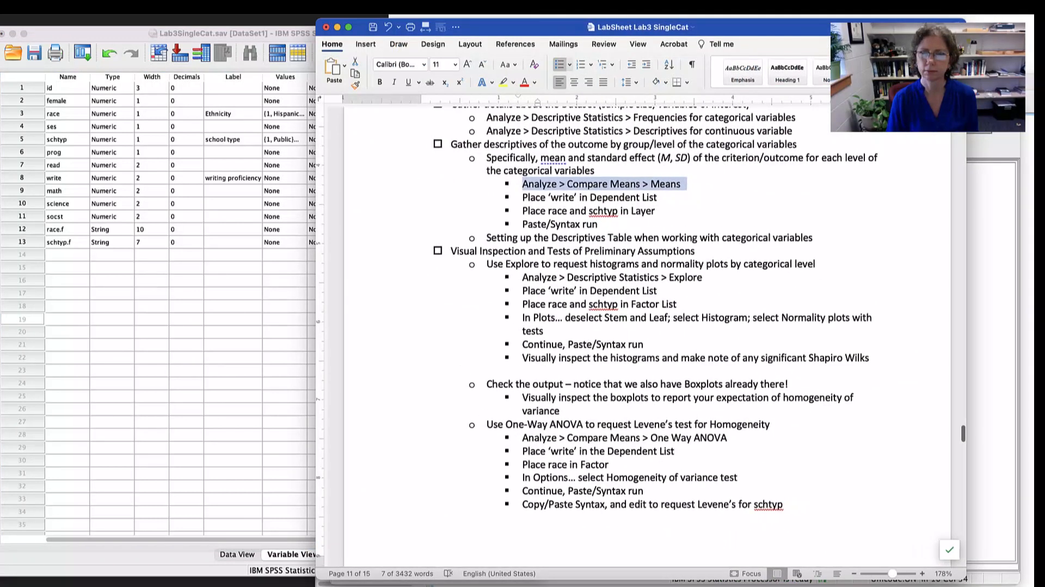
drag(773, 27, 916, 27)
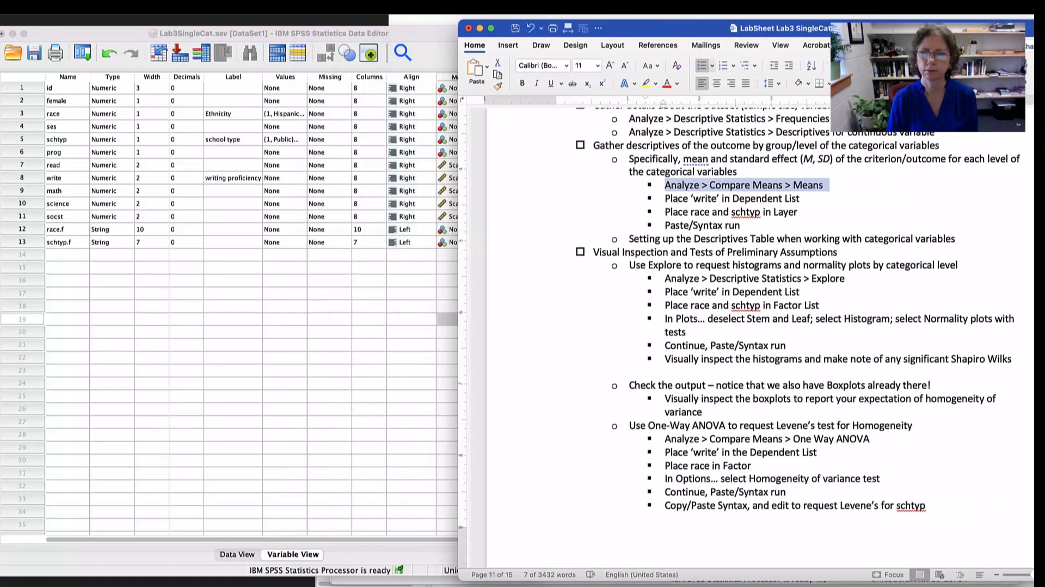
- Start the Compare Means > Means procedure in SPSS and assign write as the dependent variable
click(406, 34)
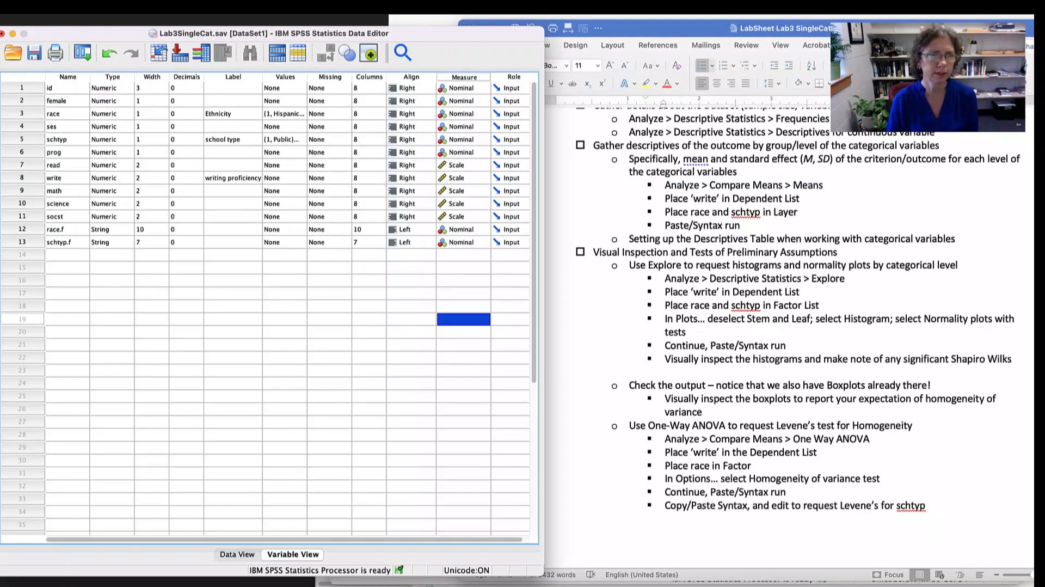
click(232, 1)
mouse_move(283, 6)
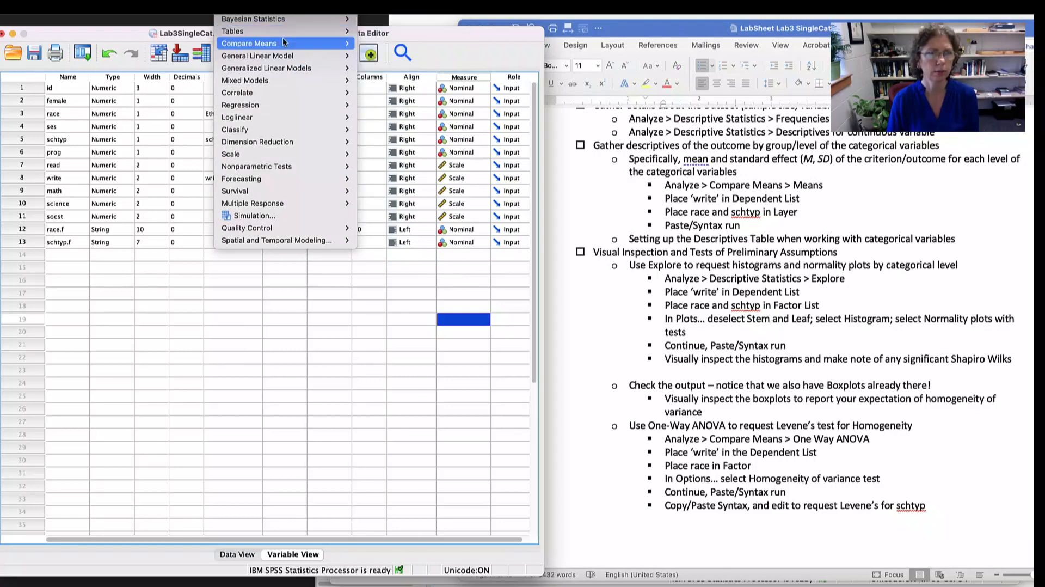
mouse_move(272, 44)
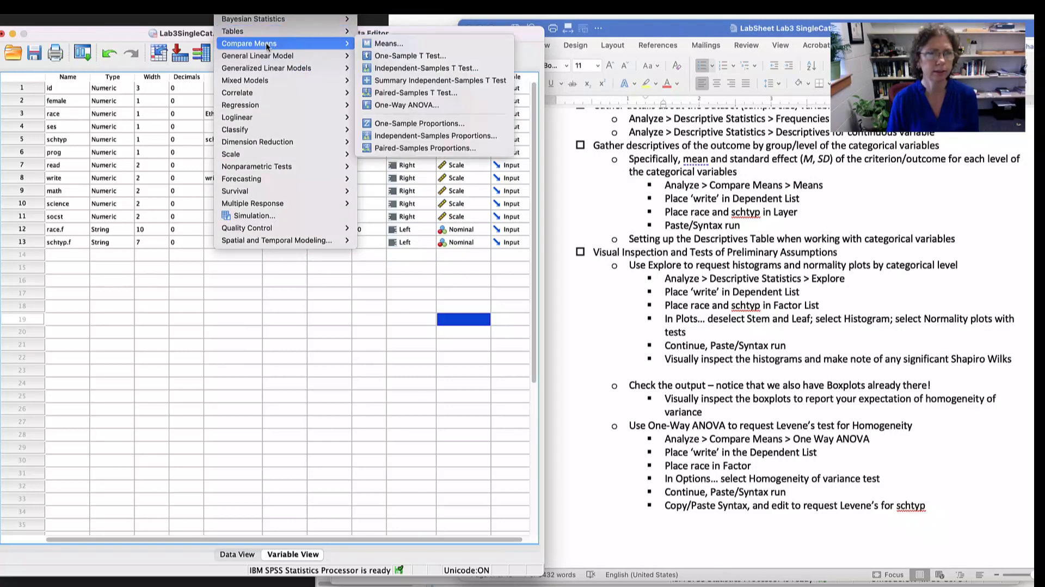
click(390, 43)
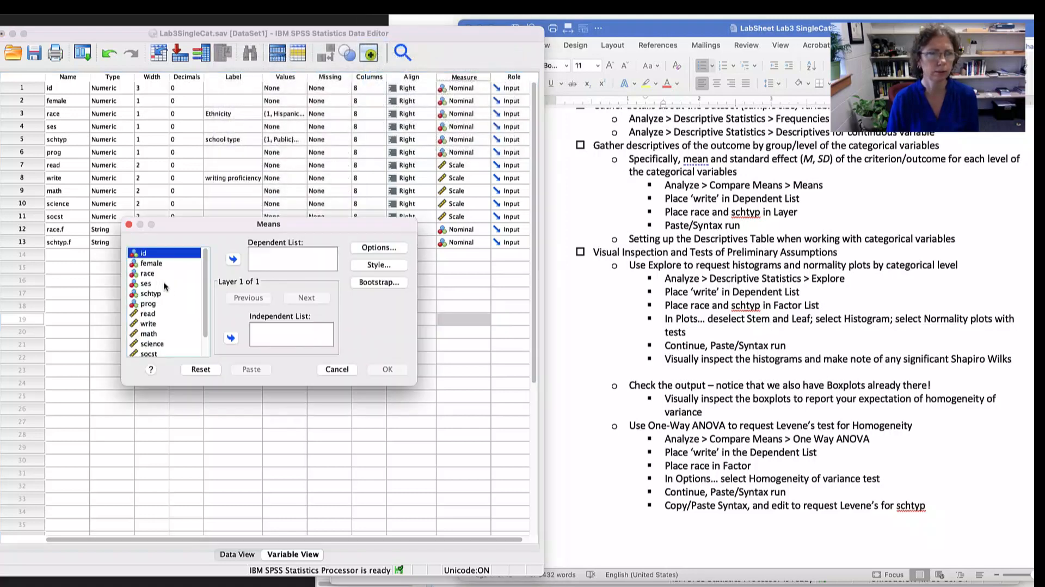
scroll(144, 314, down, 2)
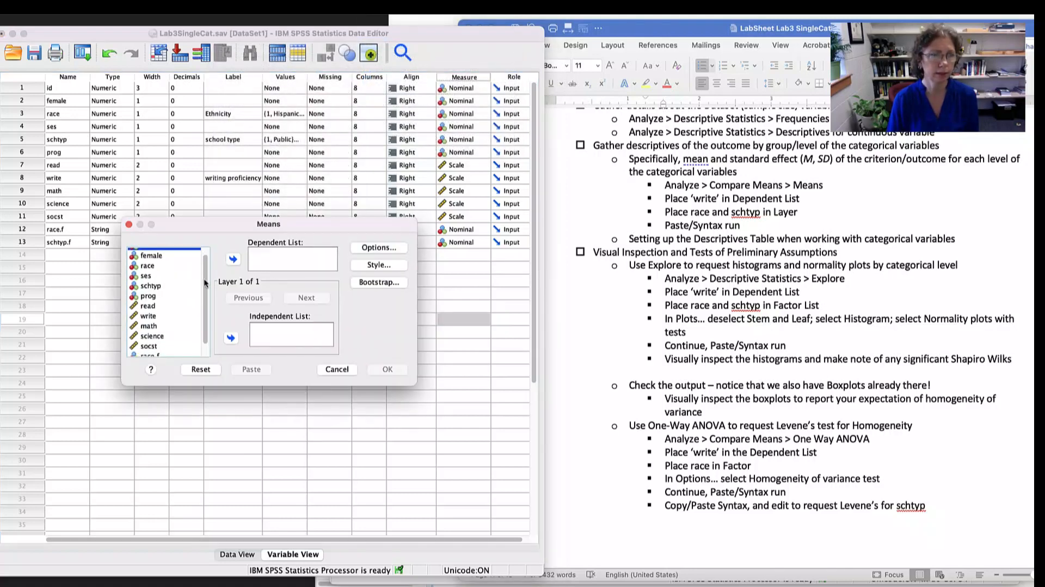
click(147, 311)
click(233, 259)
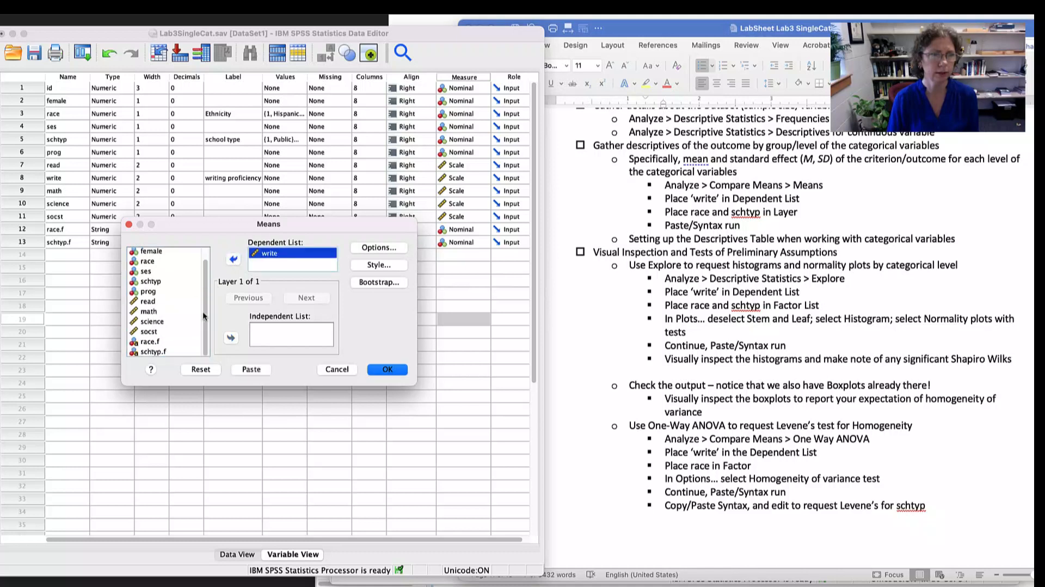
- Add race and schtyp together as independent variables in the first layer of the Means procedure
scroll(205, 309, up, 2)
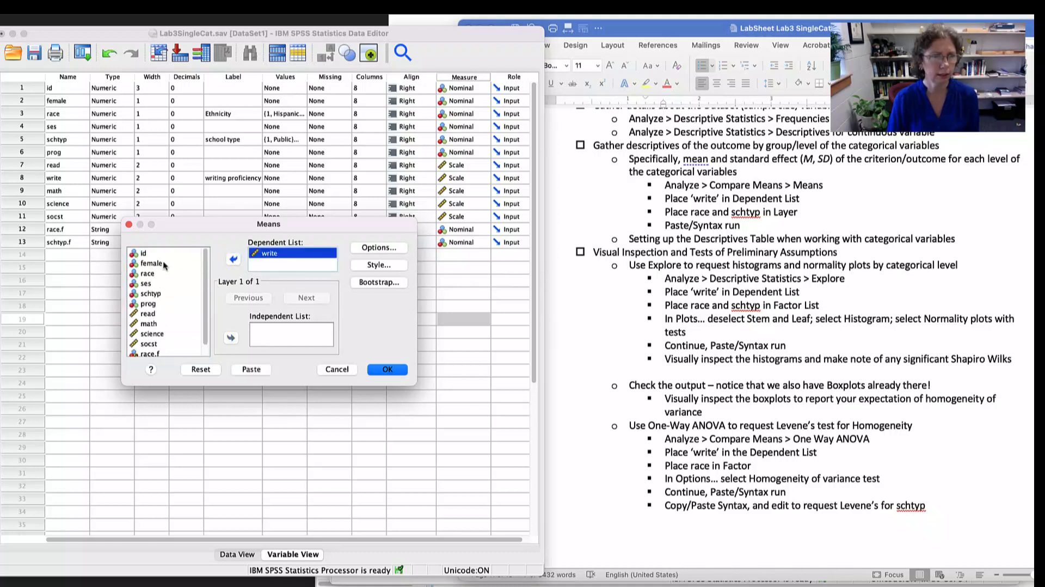
click(152, 274)
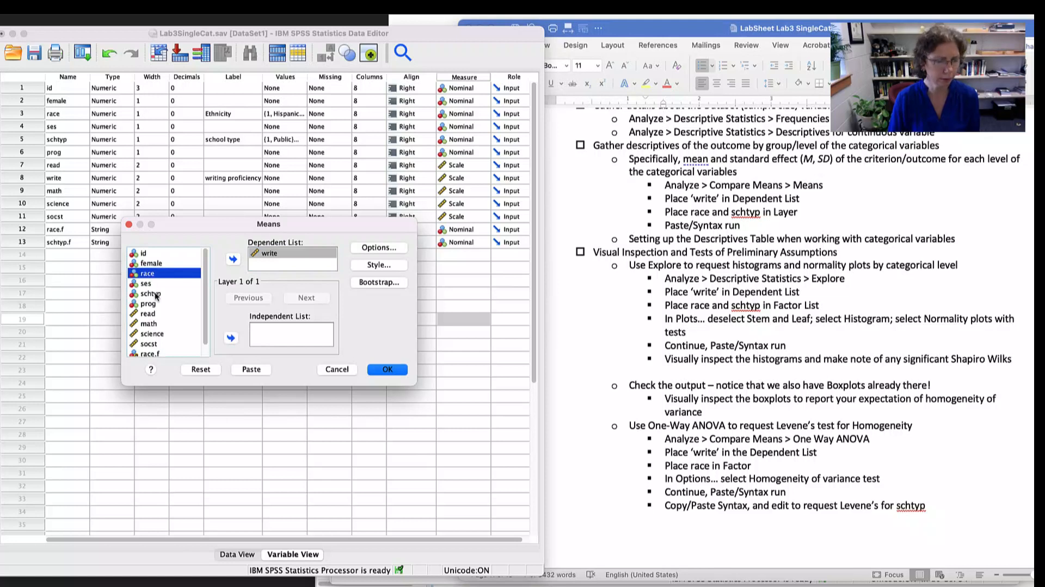
super+click(154, 293)
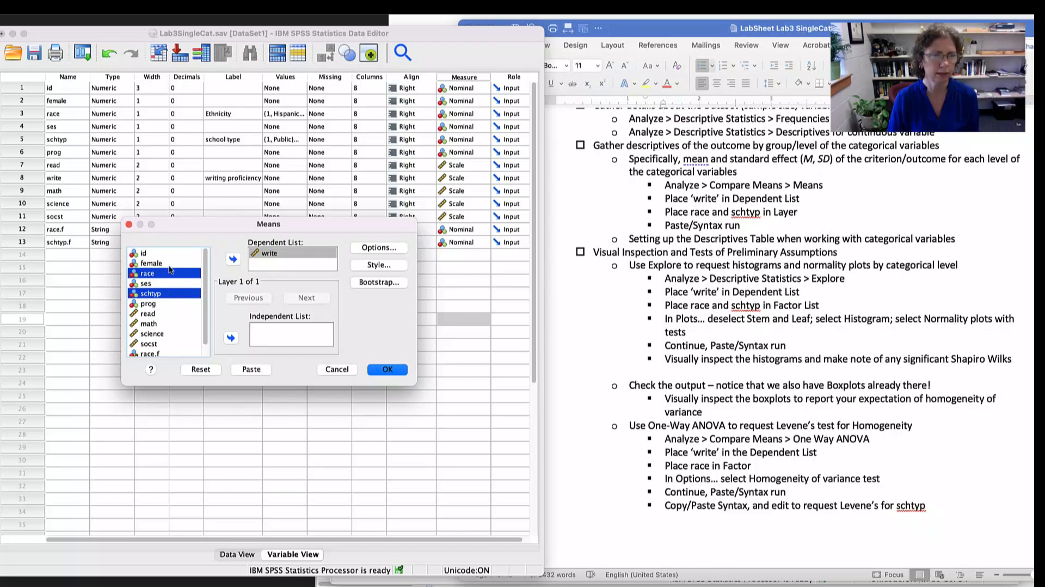
click(231, 338)
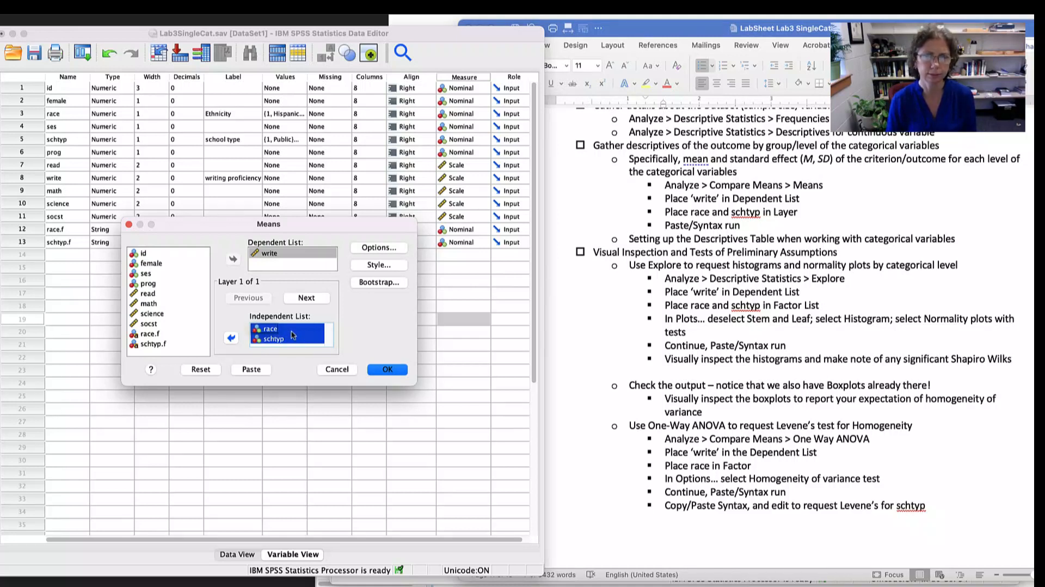
- Paste the MEANS command for write by race and schtyp into the syntax and run it
click(250, 370)
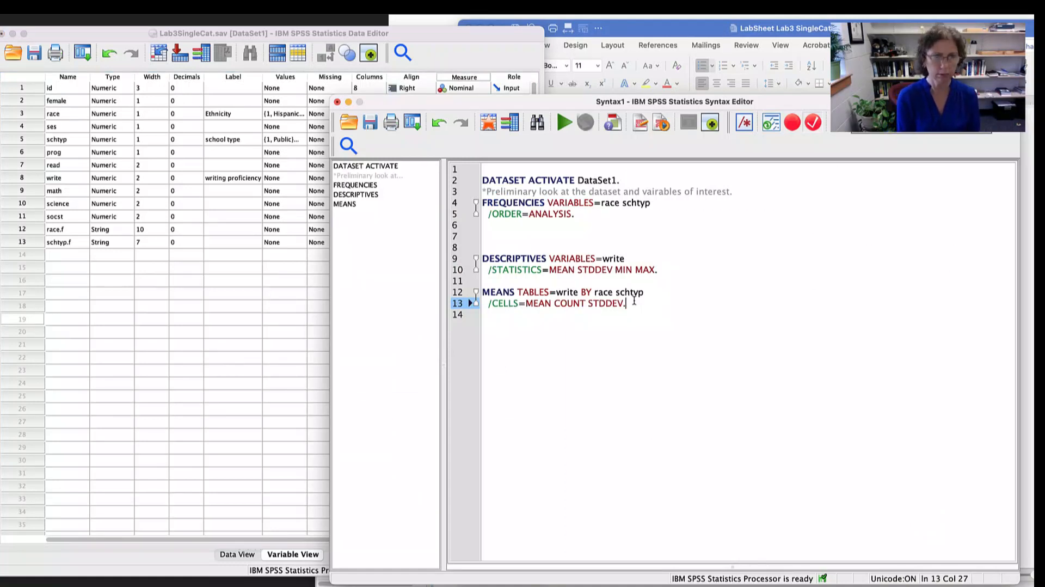
key(super+r)
click(755, 286)
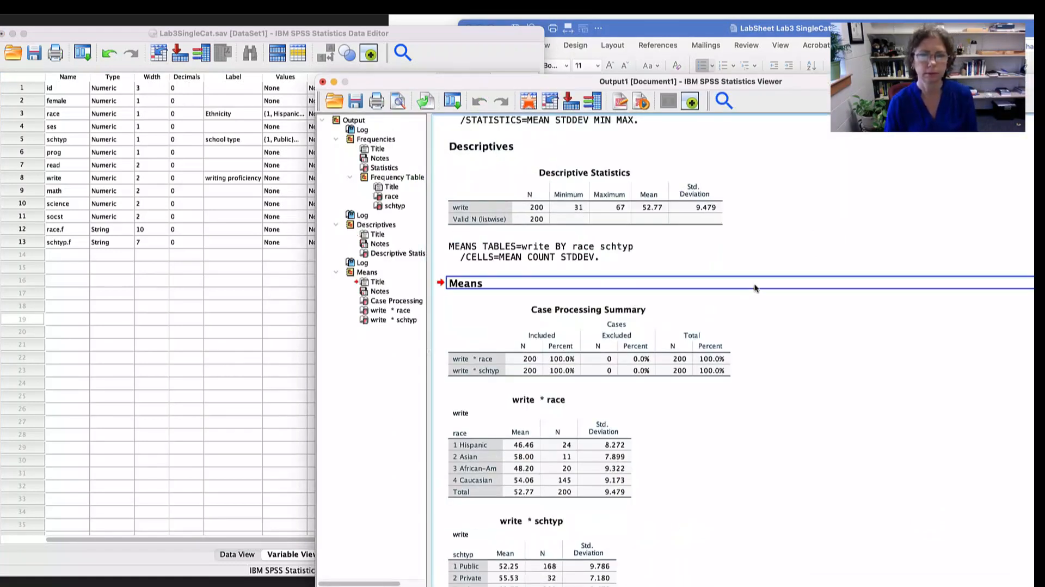
- Examine the means and standard deviations of write in the race and schtyp output tables
scroll(781, 280, down, 1)
click(530, 444)
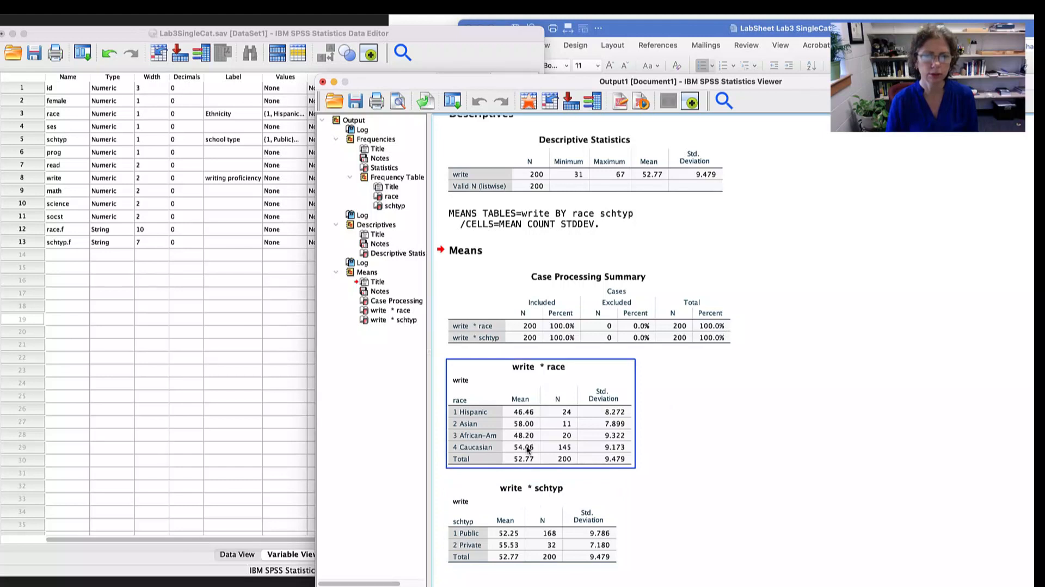
click(509, 518)
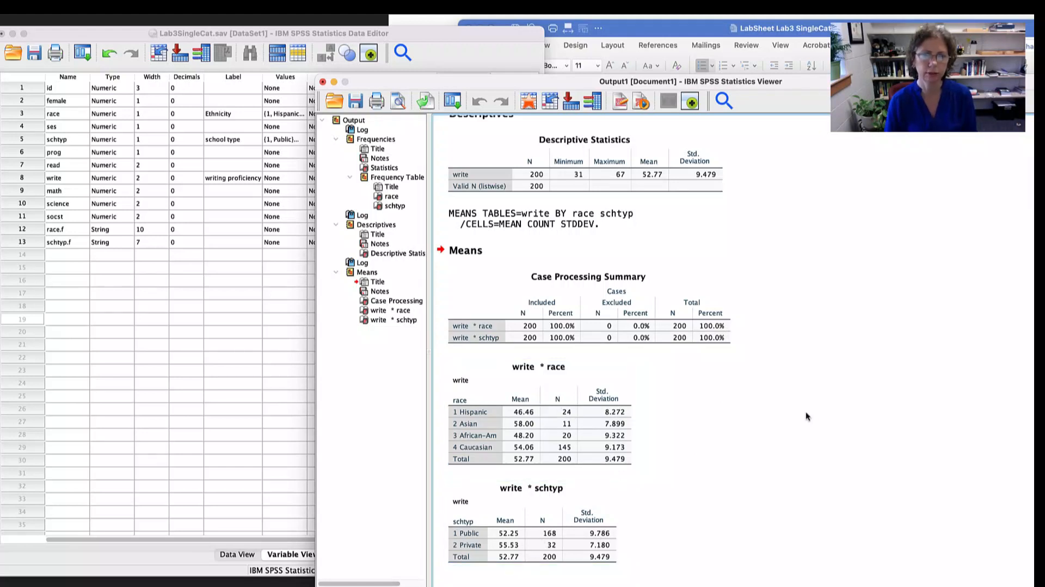
- Switch to the lab sheet in Word and highlight the heading on visual inspection and tests of preliminary assumptions
key(super+grave)
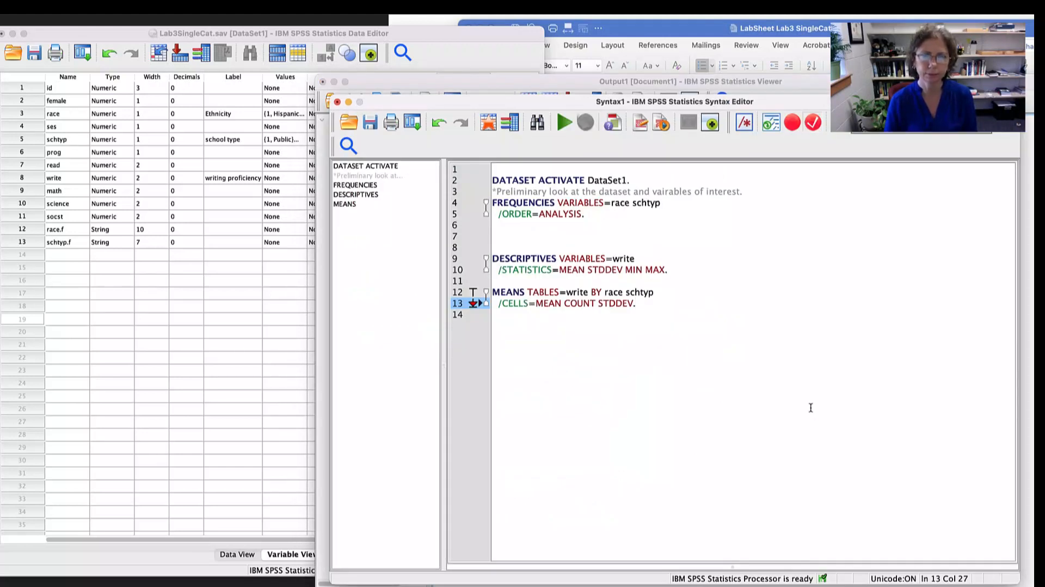
key(super+Tab)
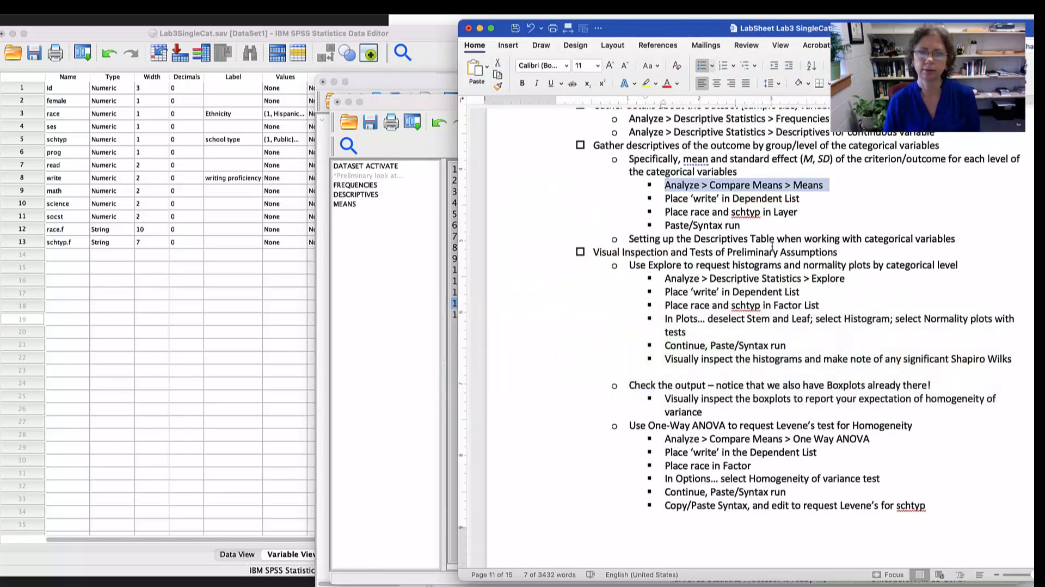
scroll(773, 247, down, 5)
scroll(775, 254, down, 1)
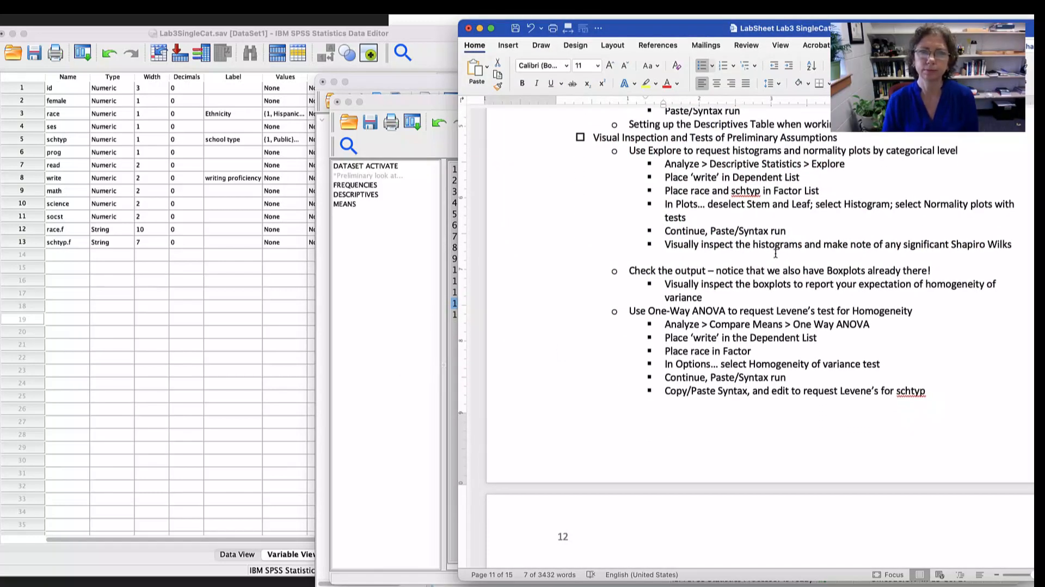
drag(629, 134, 779, 138)
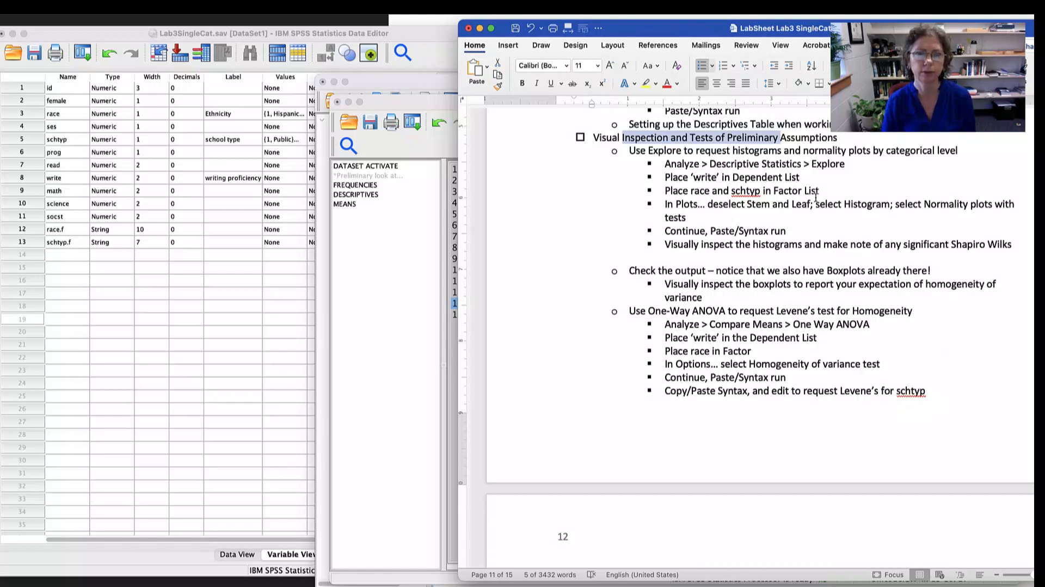
- Highlight the lab sheet's Explore instruction and its plot settings, including "Normality plots with tests"
click(686, 164)
triple_click(692, 164)
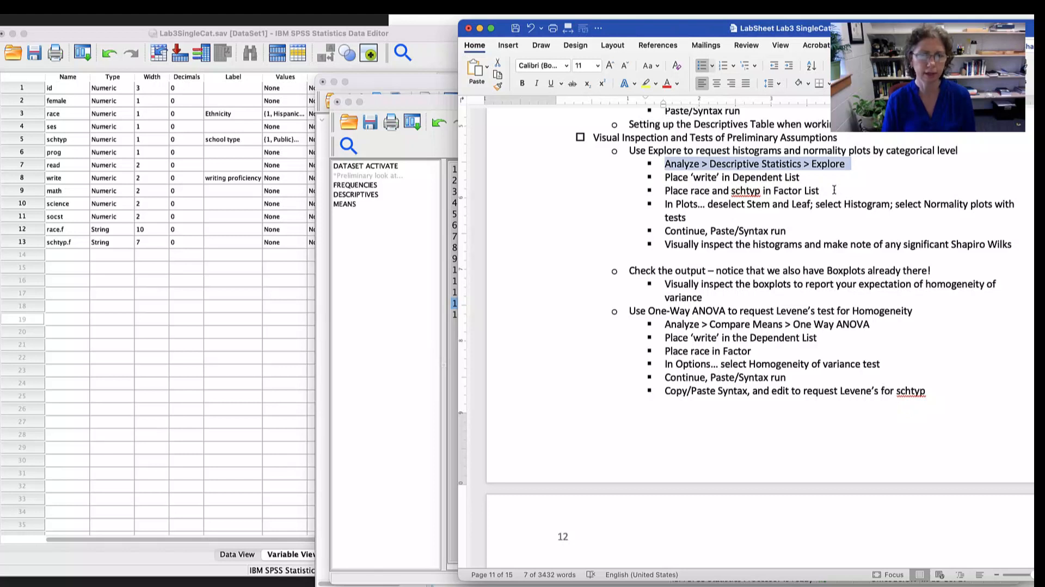
click(683, 205)
drag(685, 206, 730, 207)
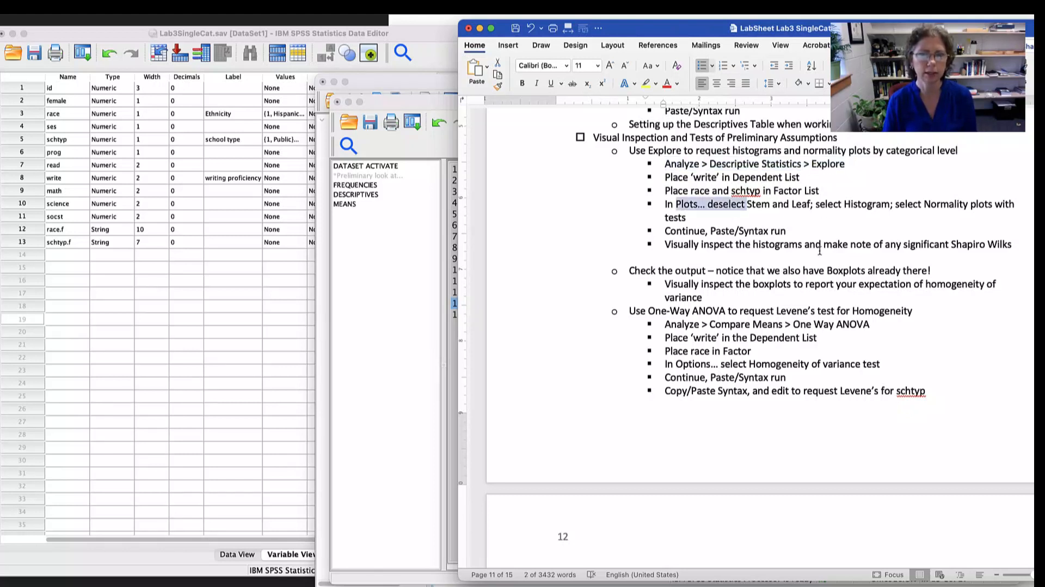
drag(816, 206, 1009, 205)
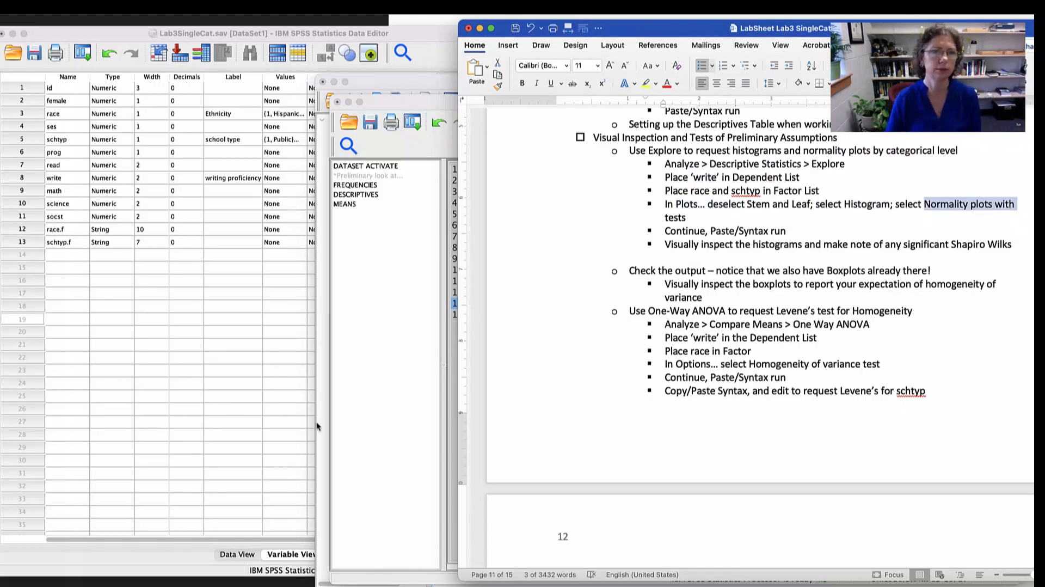
- Switch to SPSS, start the Descriptive Statistics > Explore procedure and assign write as the dependent variable
click(390, 278)
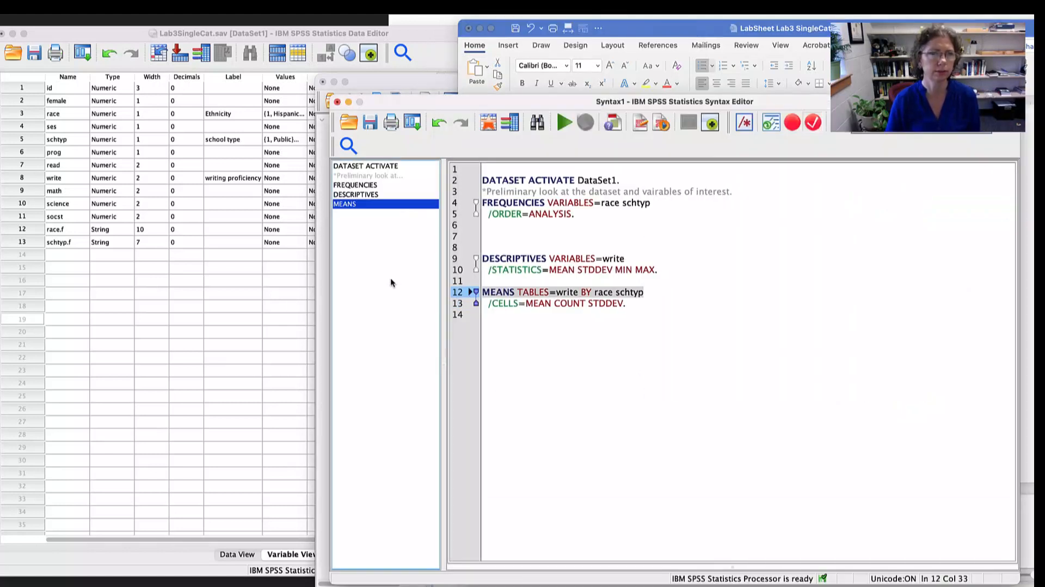
click(233, 3)
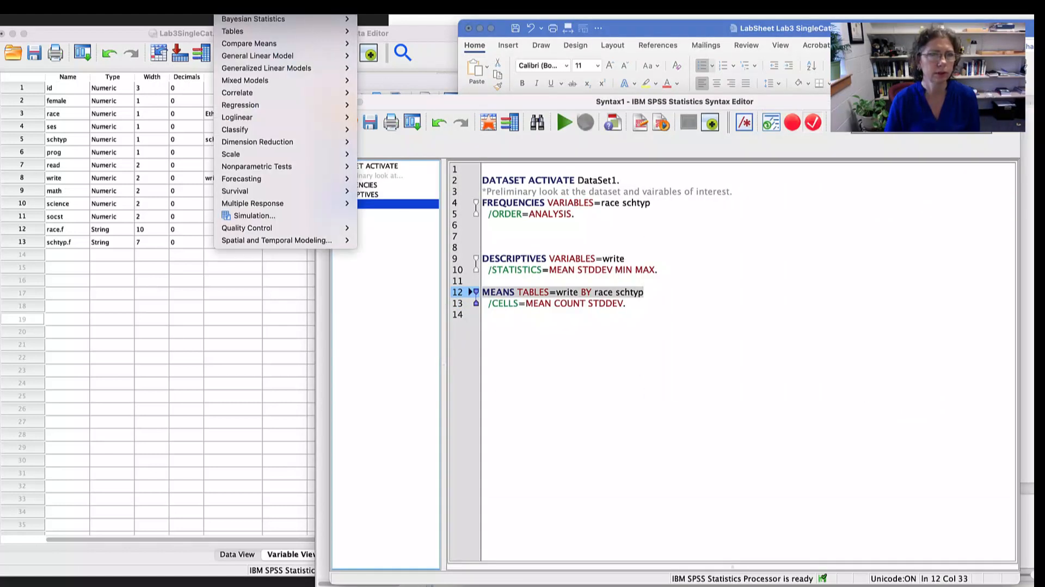
mouse_move(257, 7)
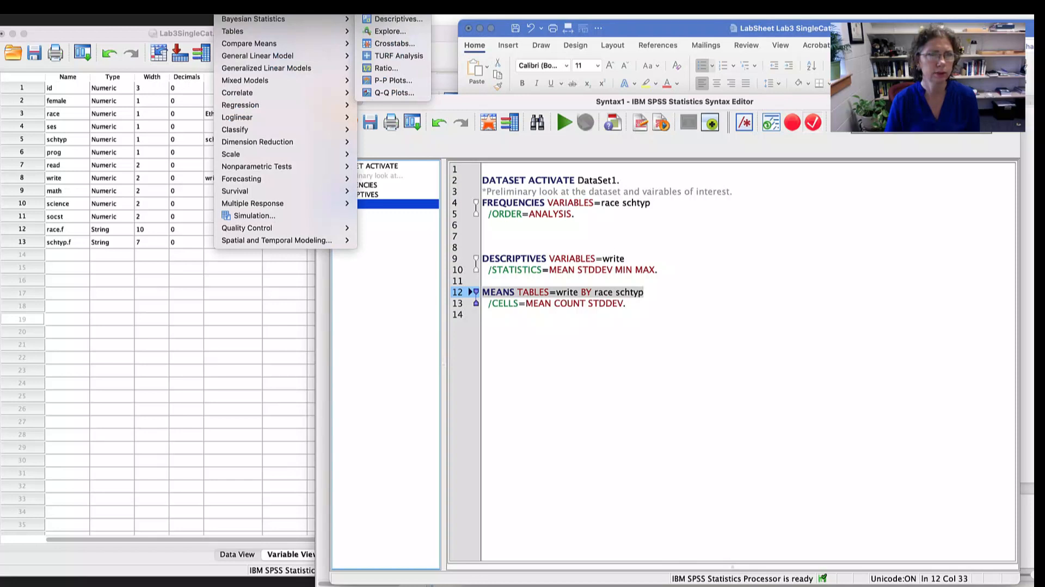
click(388, 32)
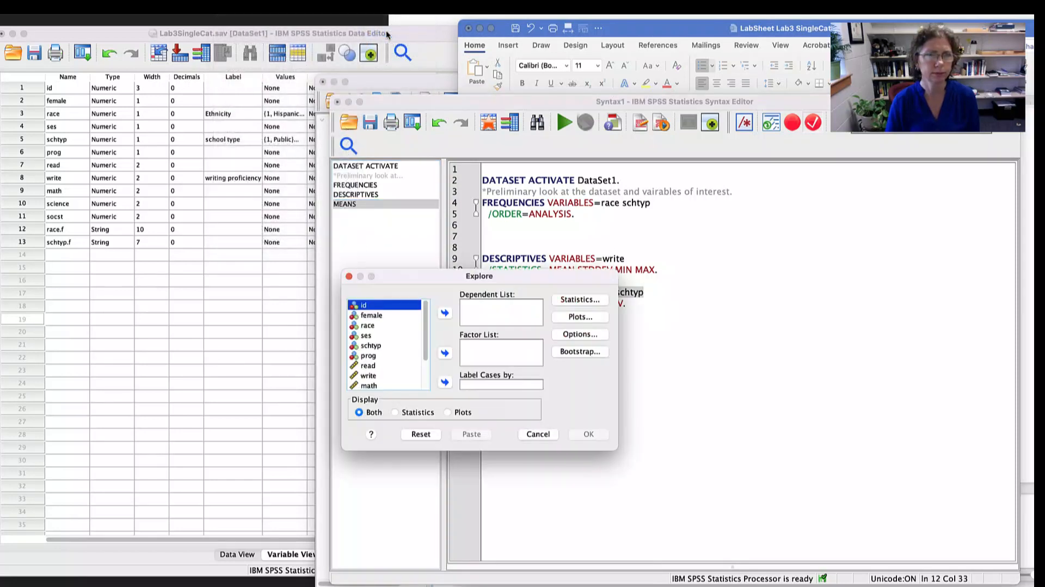
click(377, 375)
double_click(405, 375)
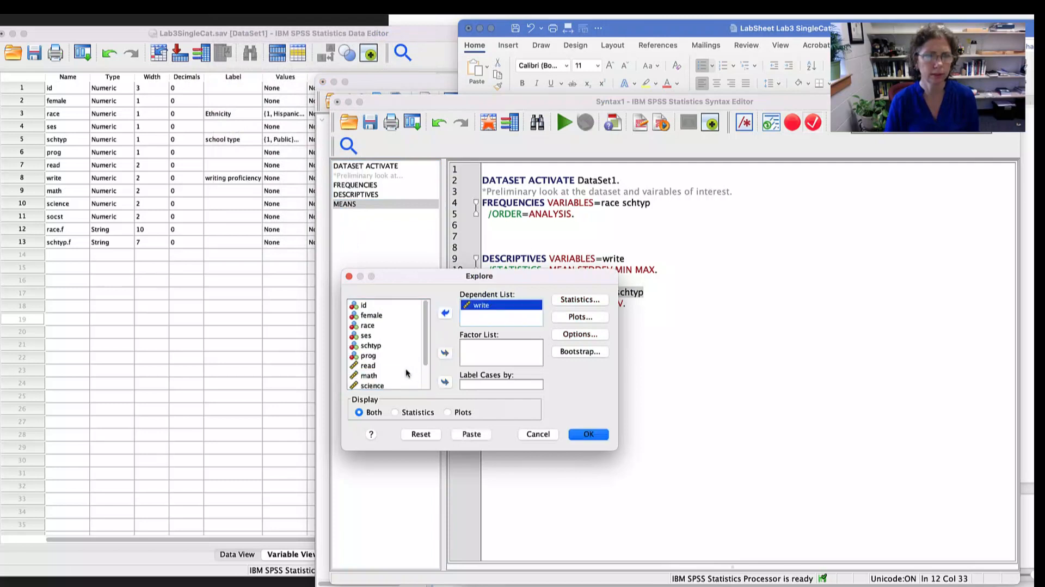
- Add race and schtyp as the factors in the Explore procedure
click(374, 326)
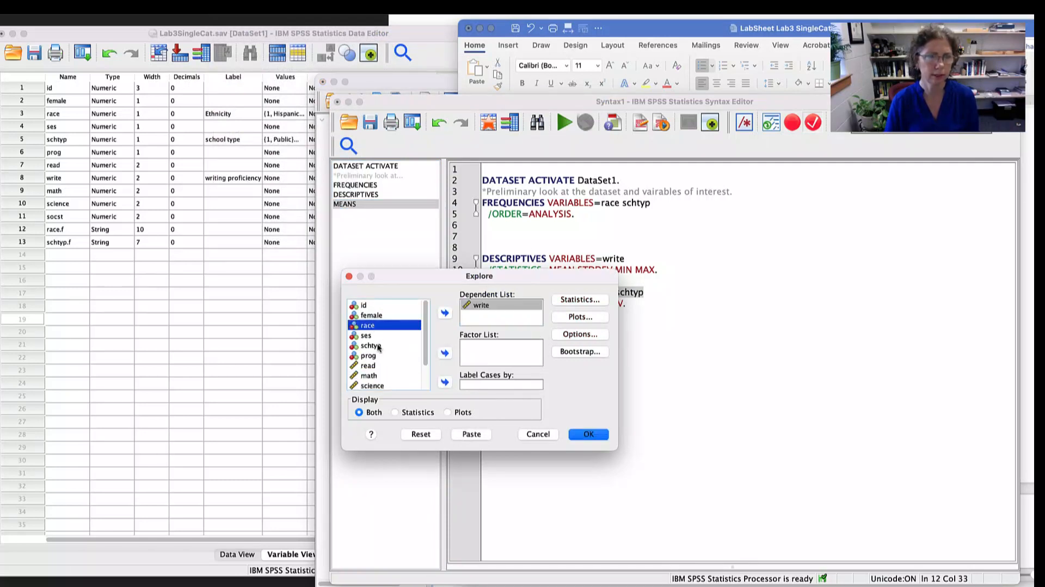
shift+click(376, 347)
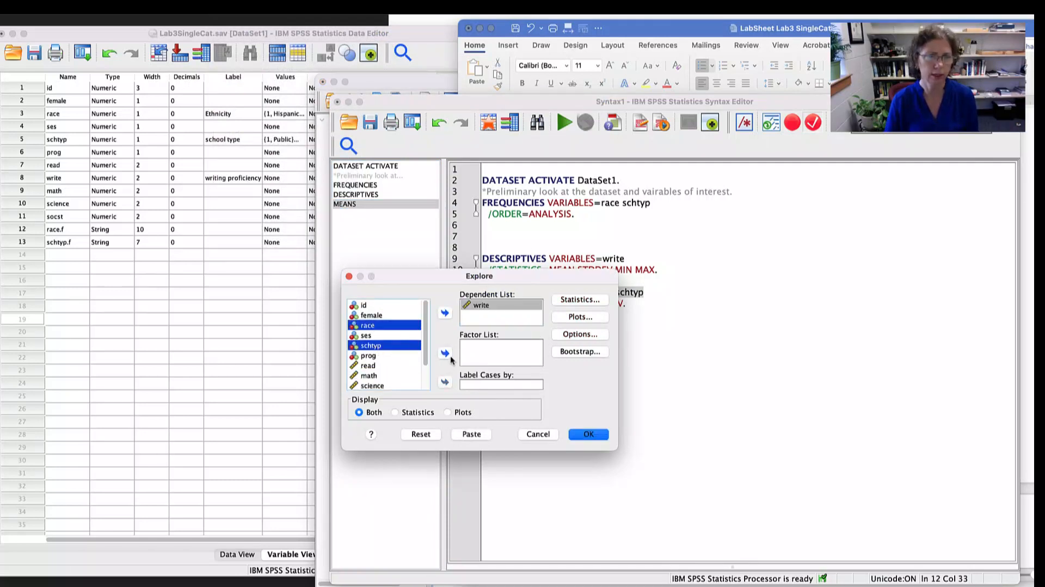
click(445, 352)
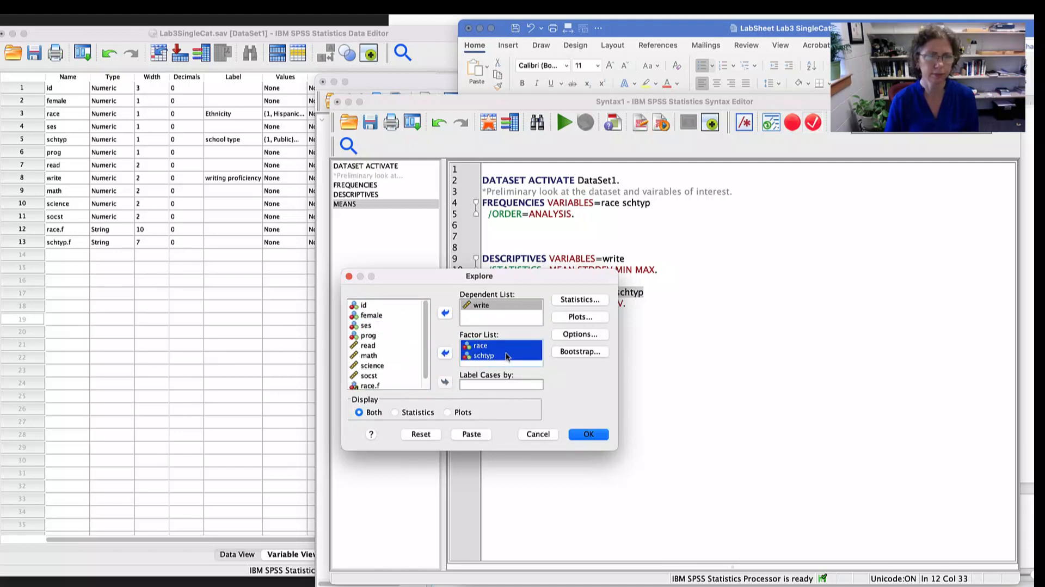
- Set the Explore plots to histograms without stem-and-leaf and include normality plots with tests
click(578, 317)
click(475, 413)
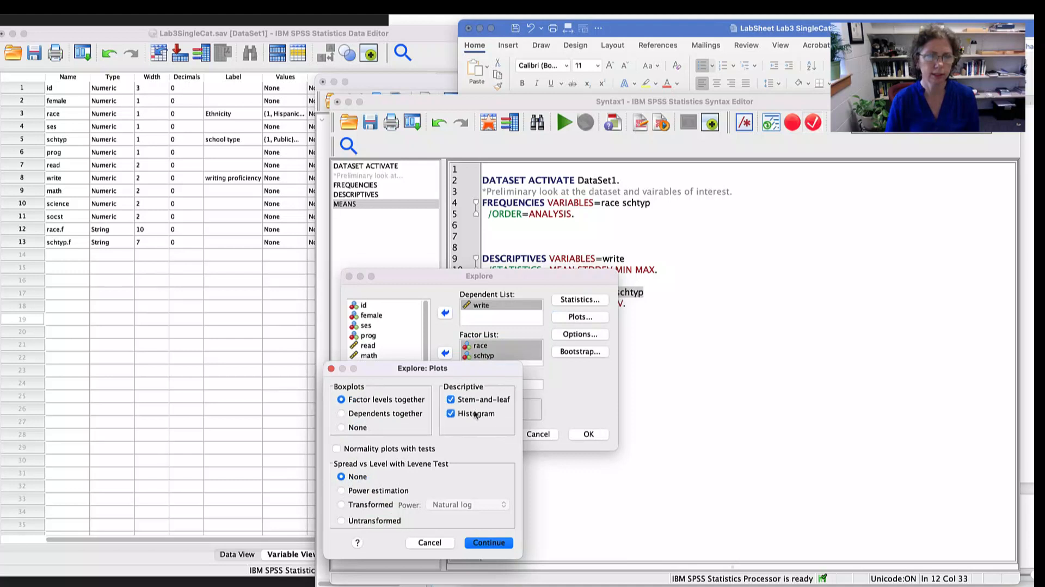
click(455, 401)
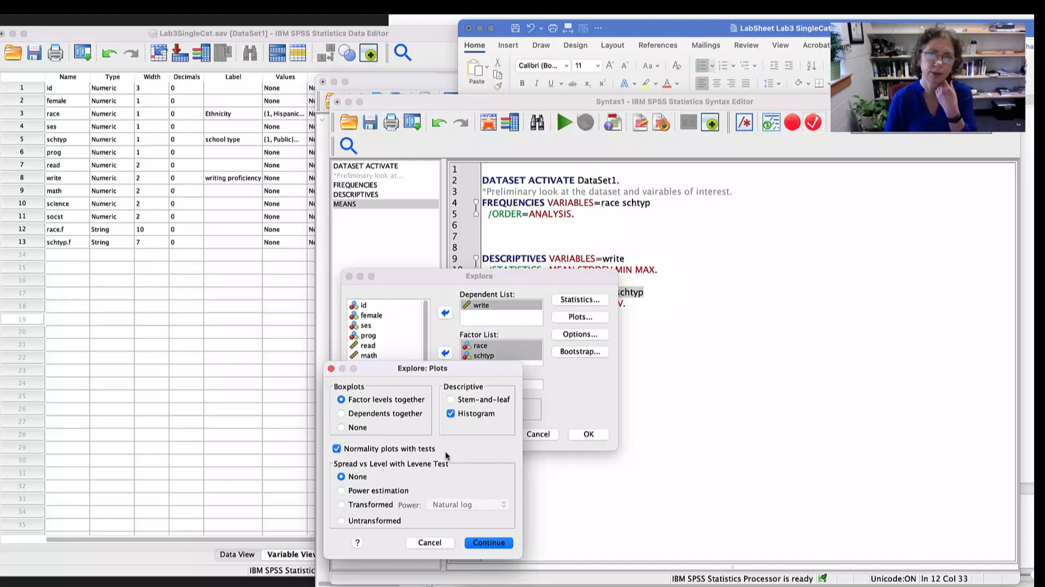
click(487, 542)
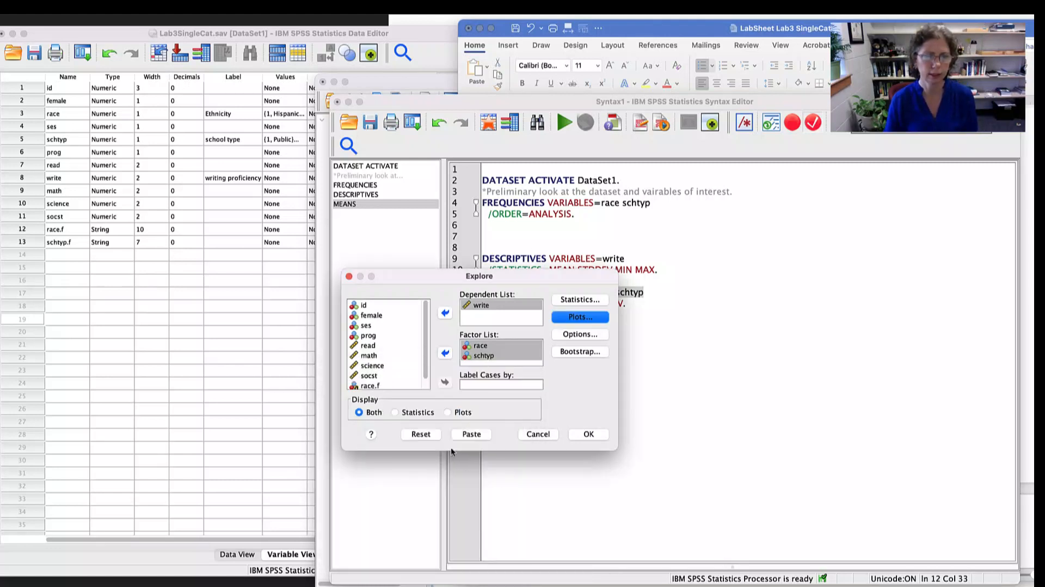
- Paste the Explore procedure as EXAMINE syntax for write by race and schtyp and run it
click(471, 434)
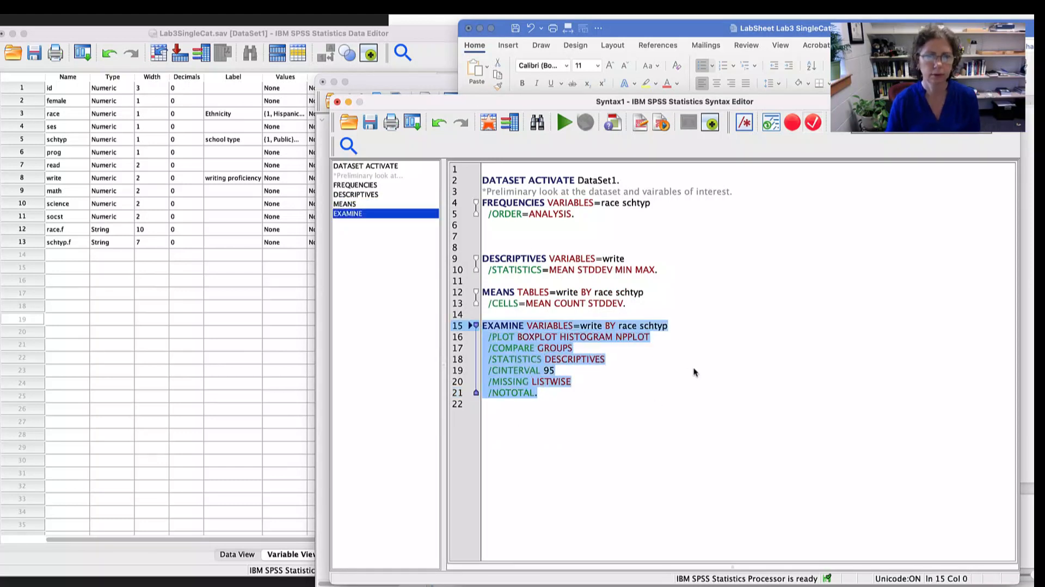
click(565, 123)
click(589, 317)
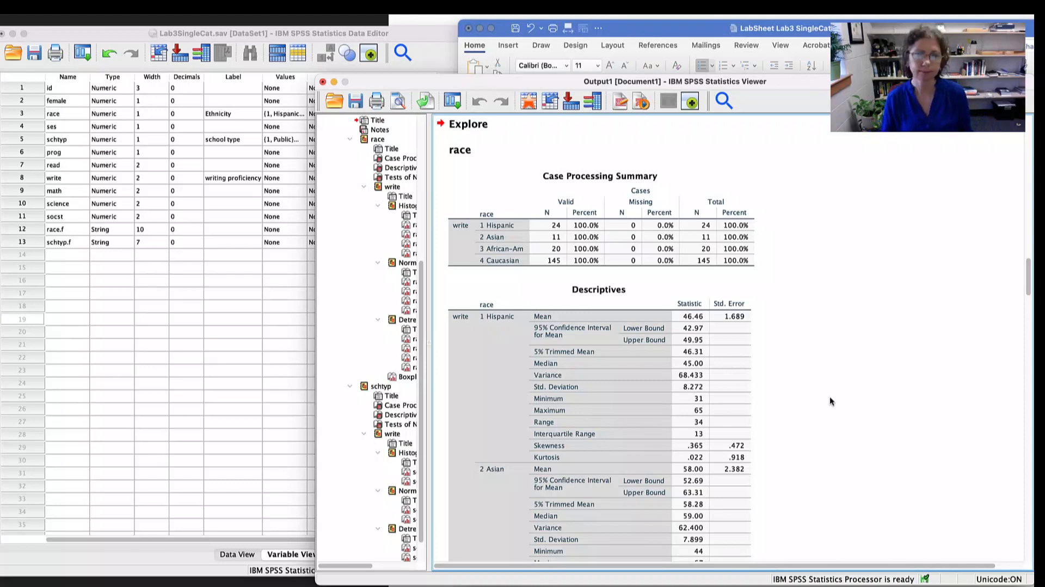
- Examine the Explore descriptives of write by race and the Shapiro-Wilk results in the race Tests of Normality table
click(734, 389)
scroll(635, 351, down, 4)
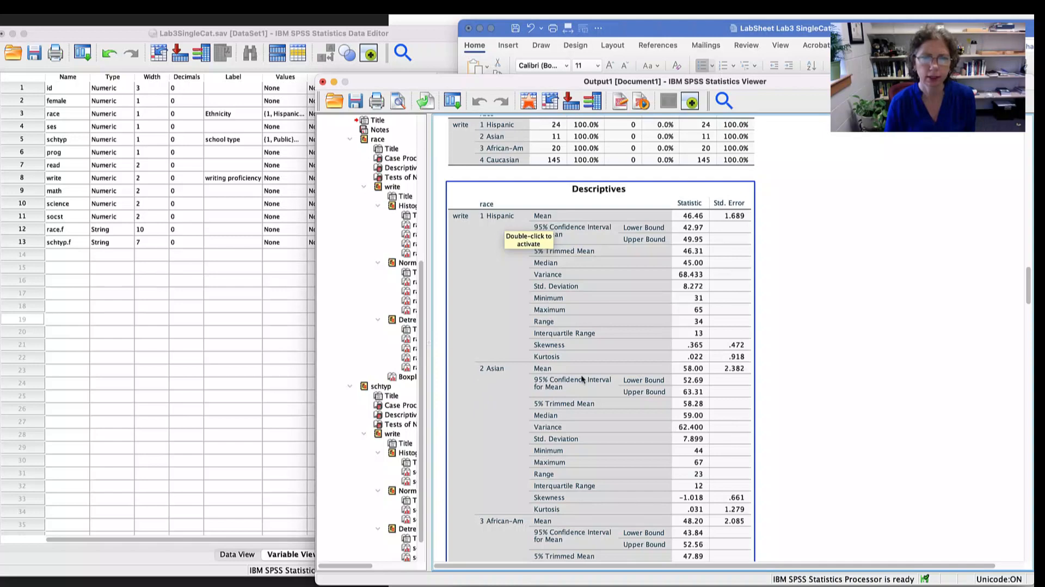
scroll(561, 426, down, 5)
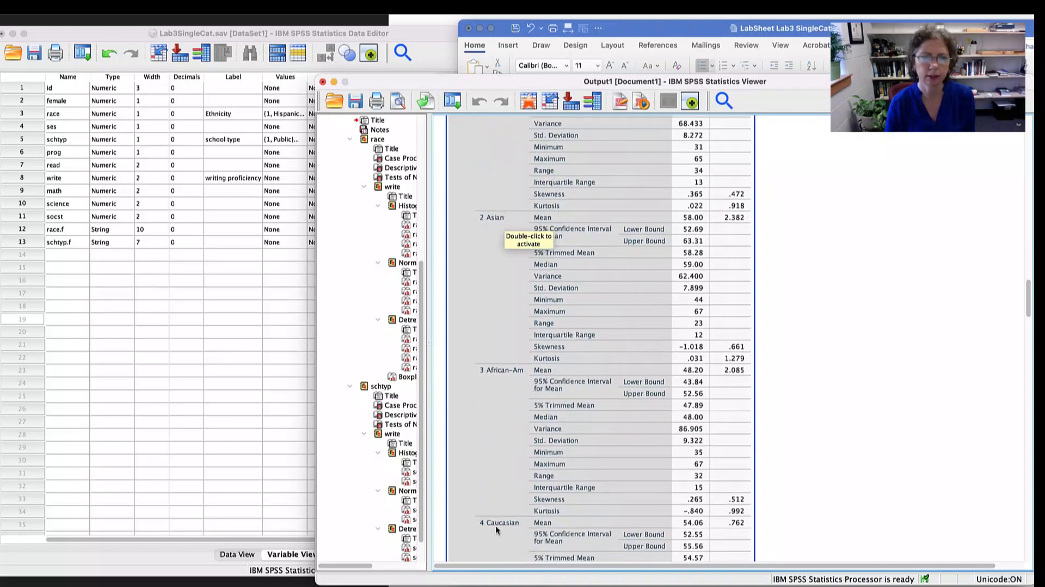
scroll(580, 394, up, 9)
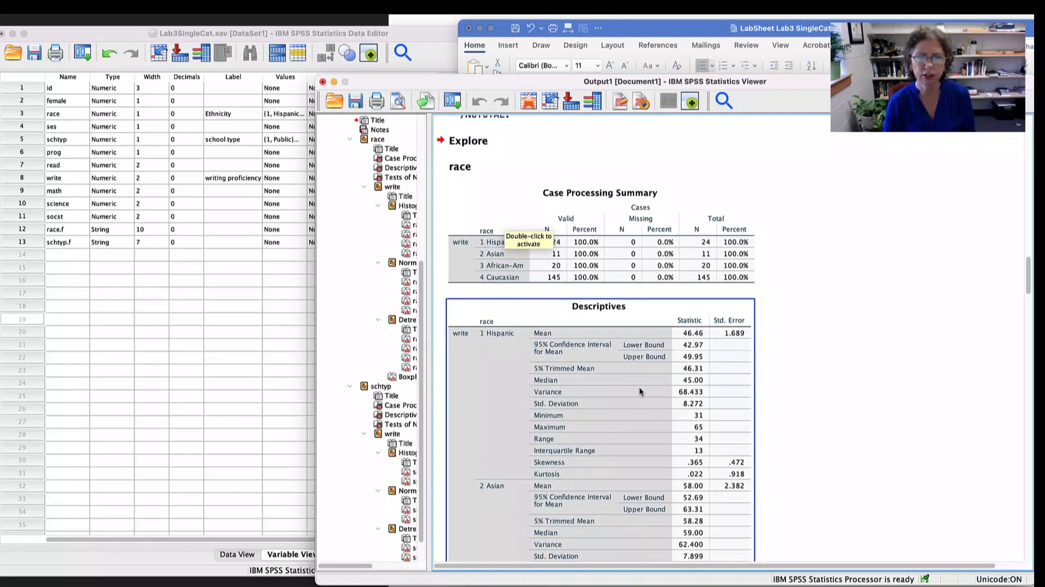
scroll(639, 390, down, 4)
scroll(637, 386, down, 15)
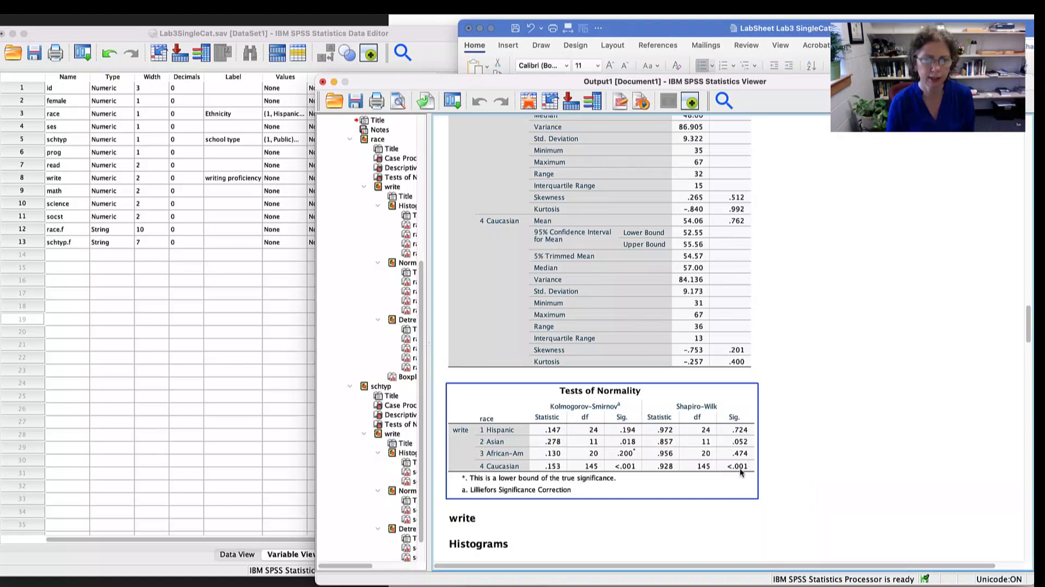
click(760, 468)
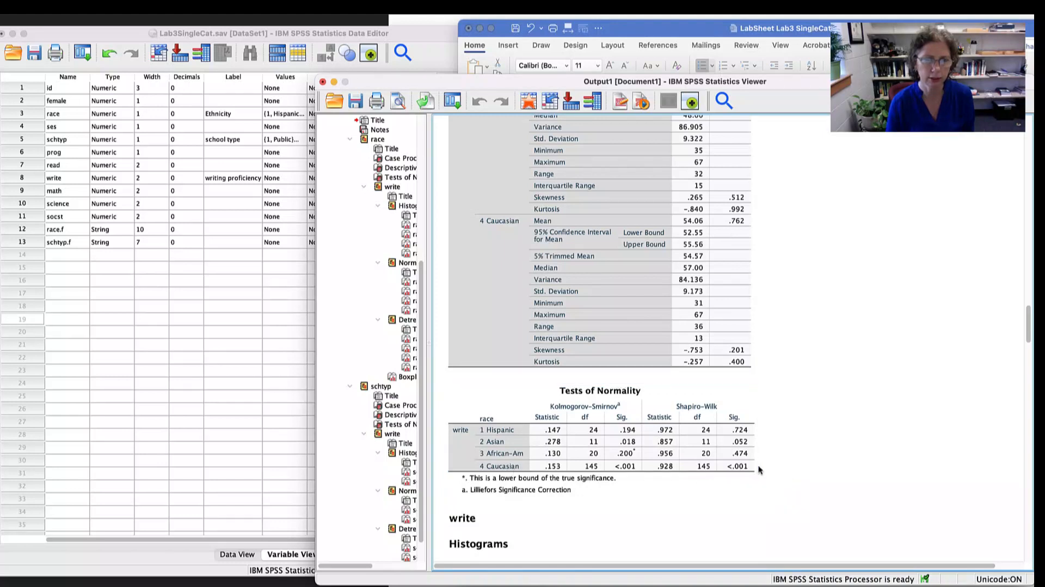
- Inspect the histograms and normal Q-Q plots of writing proficiency for each race group
scroll(786, 452, down, 5)
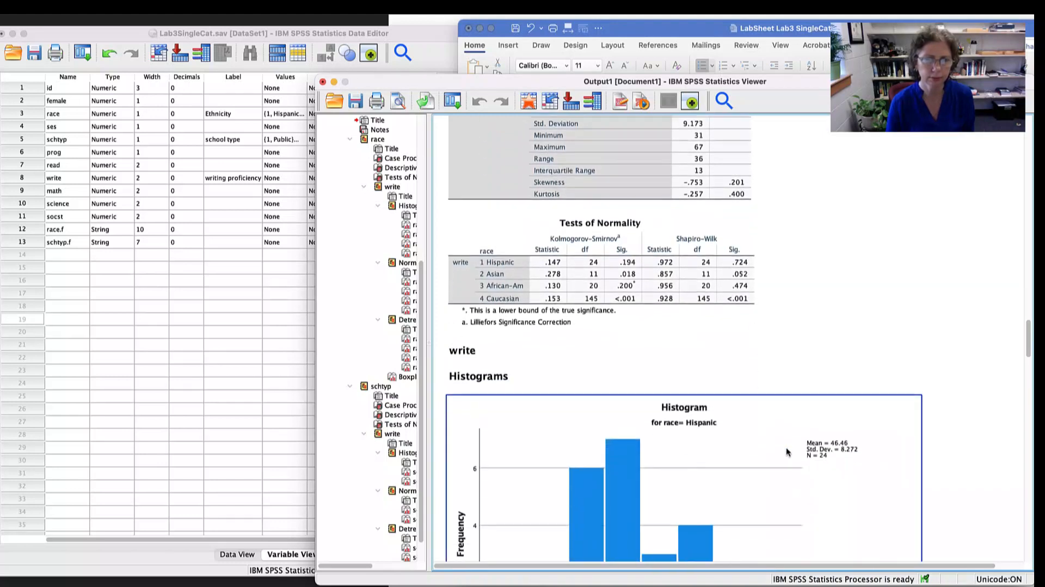
scroll(785, 452, down, 3)
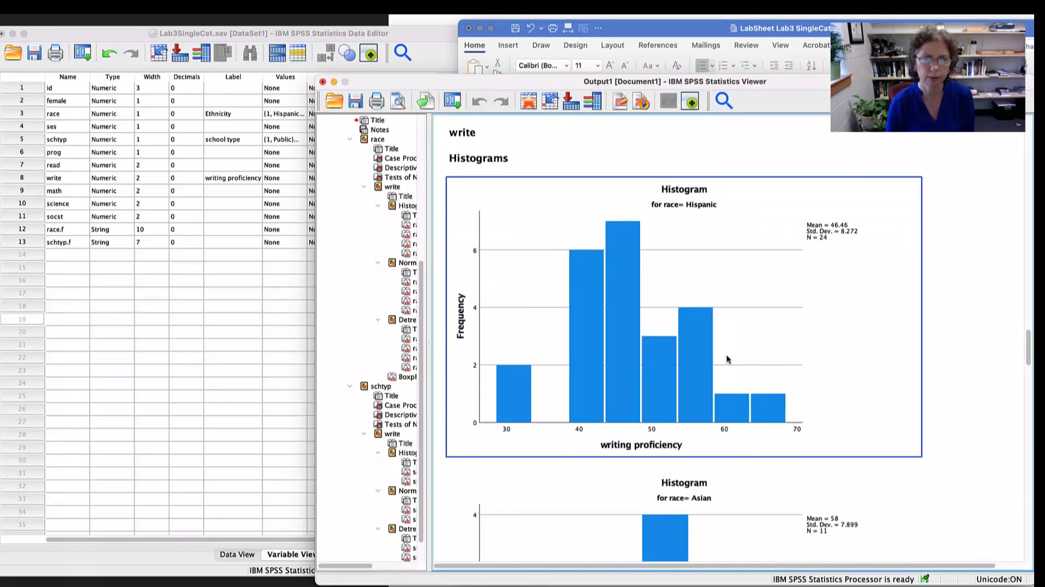
scroll(726, 359, down, 4)
scroll(726, 359, down, 2)
scroll(726, 360, down, 7)
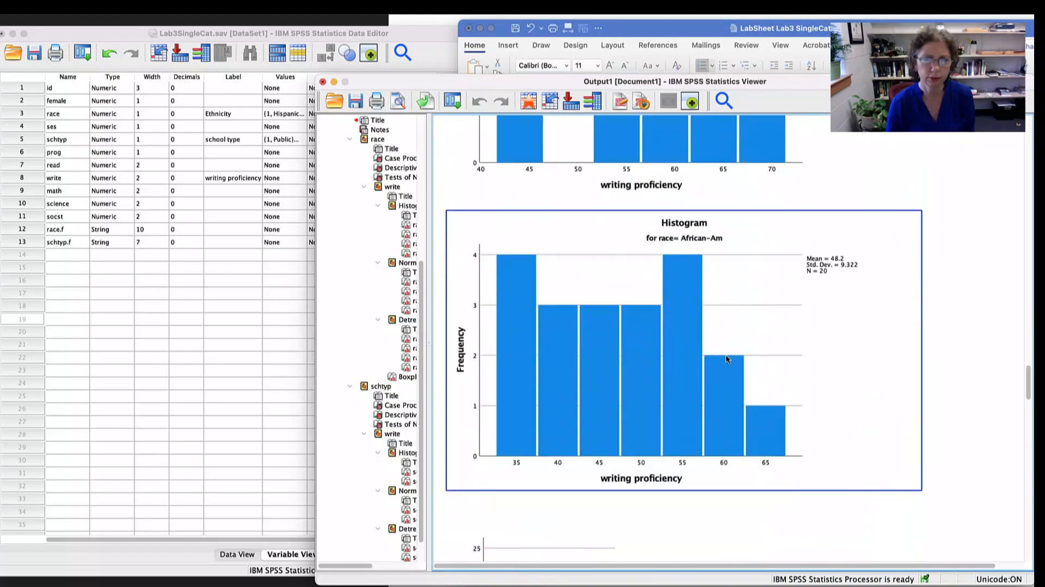
scroll(726, 358, down, 9)
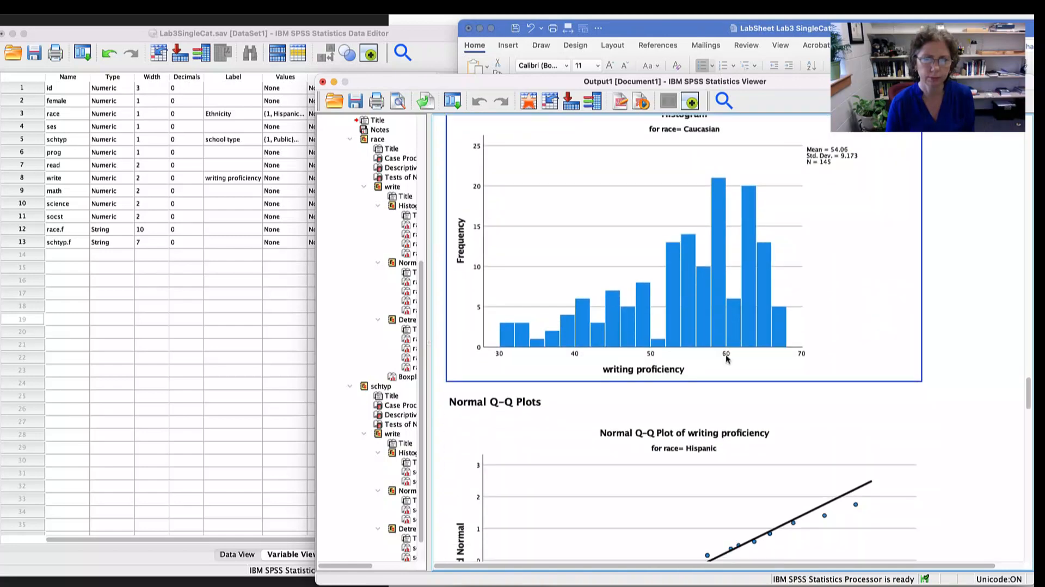
scroll(726, 358, down, 9)
scroll(726, 359, down, 20)
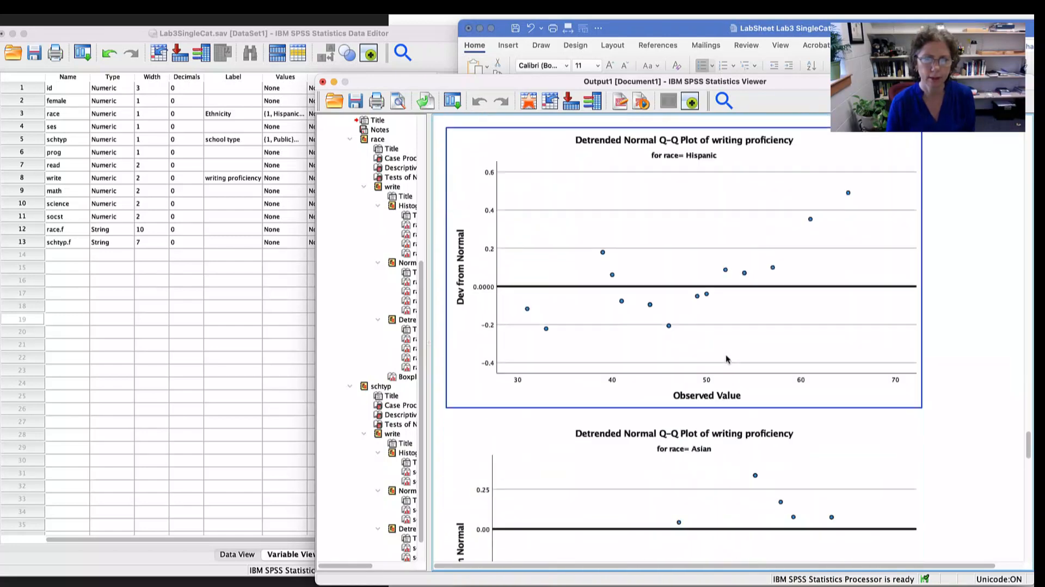
scroll(726, 359, down, 20)
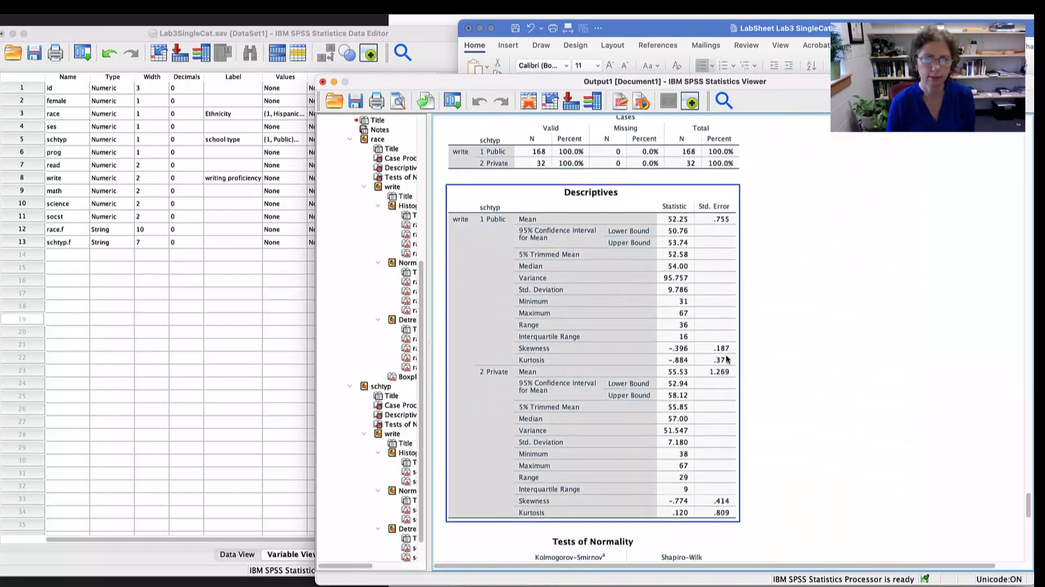
- Examine the schtyp descriptives and the Tests of Normality table for public and private schools
scroll(726, 359, up, 3)
scroll(726, 359, down, 2)
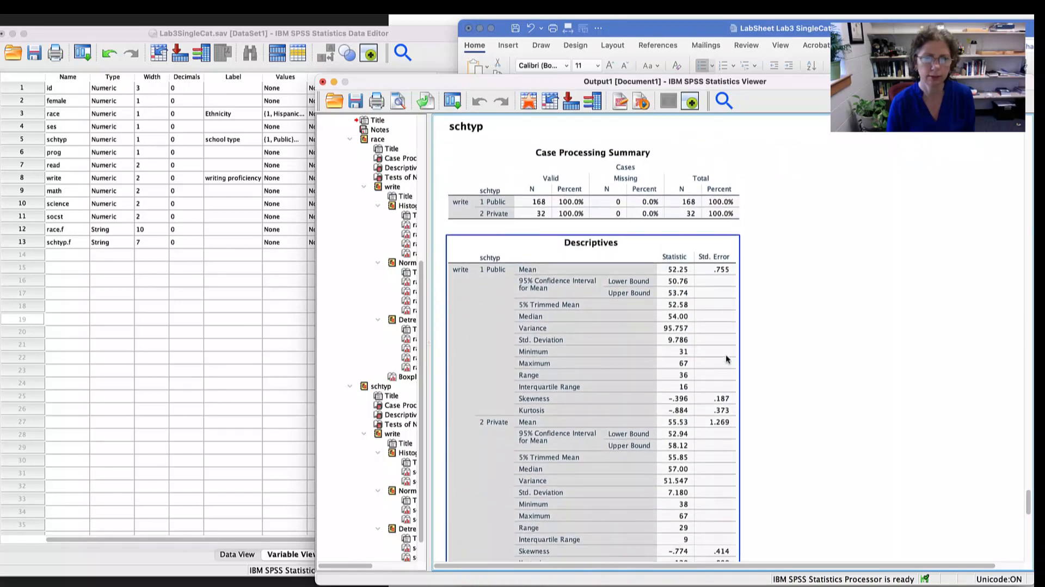
click(796, 326)
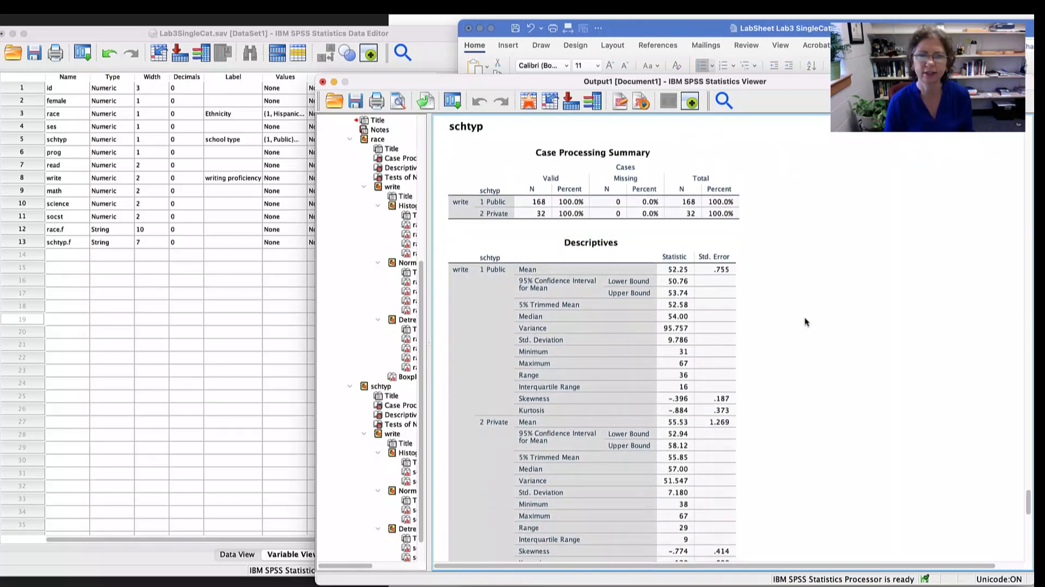
scroll(804, 318, down, 4)
scroll(805, 317, down, 6)
click(585, 309)
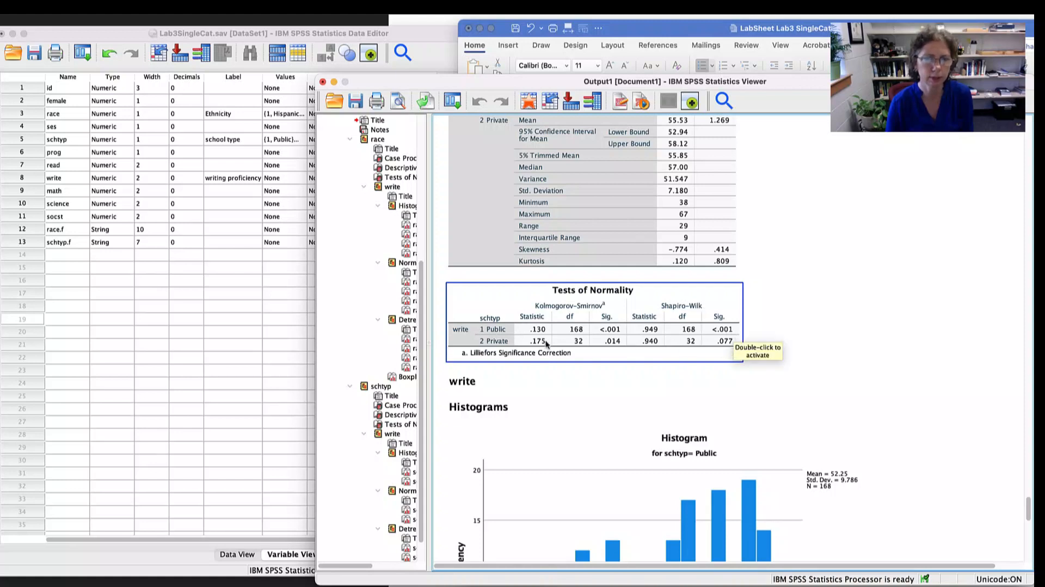
click(788, 339)
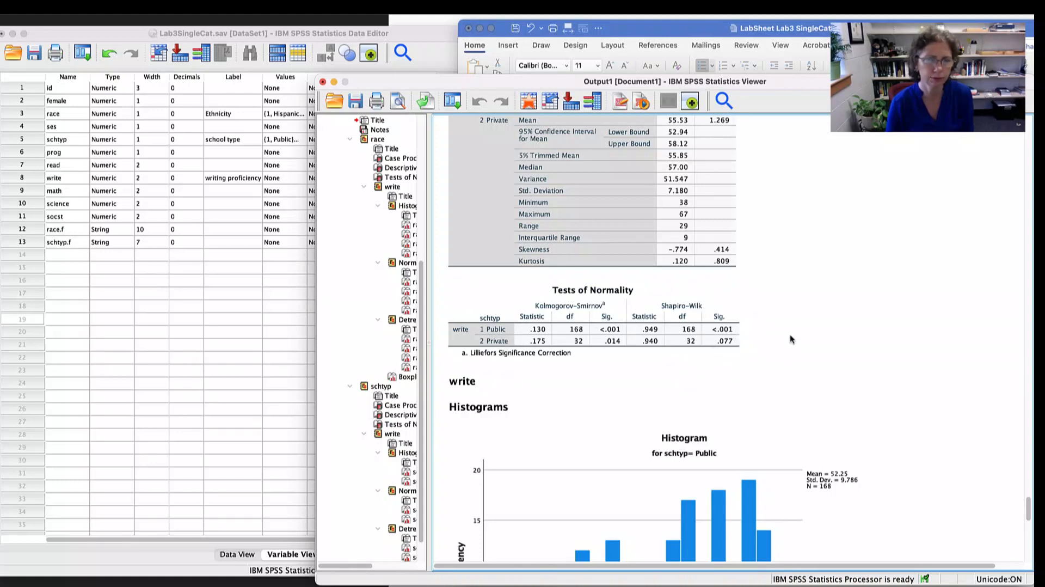
- Inspect the histograms of writing proficiency for public and private schools
scroll(790, 339, down, 5)
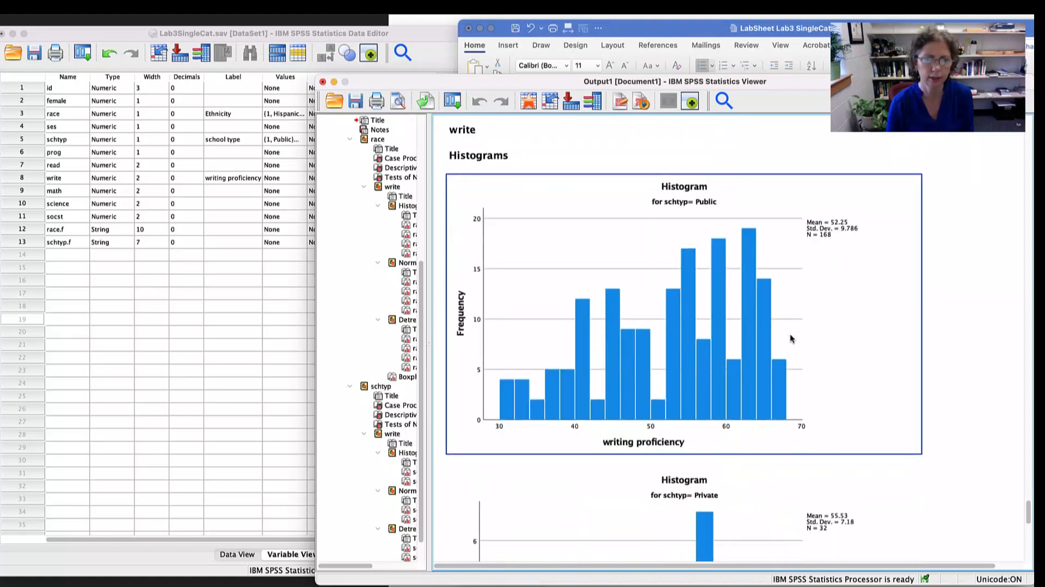
scroll(790, 338, down, 5)
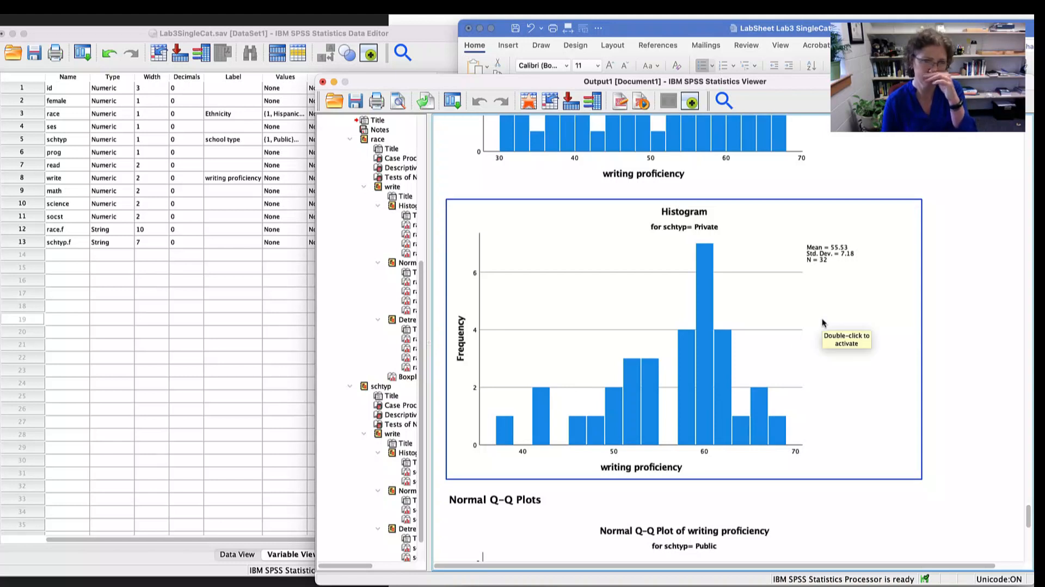
scroll(823, 322, down, 1)
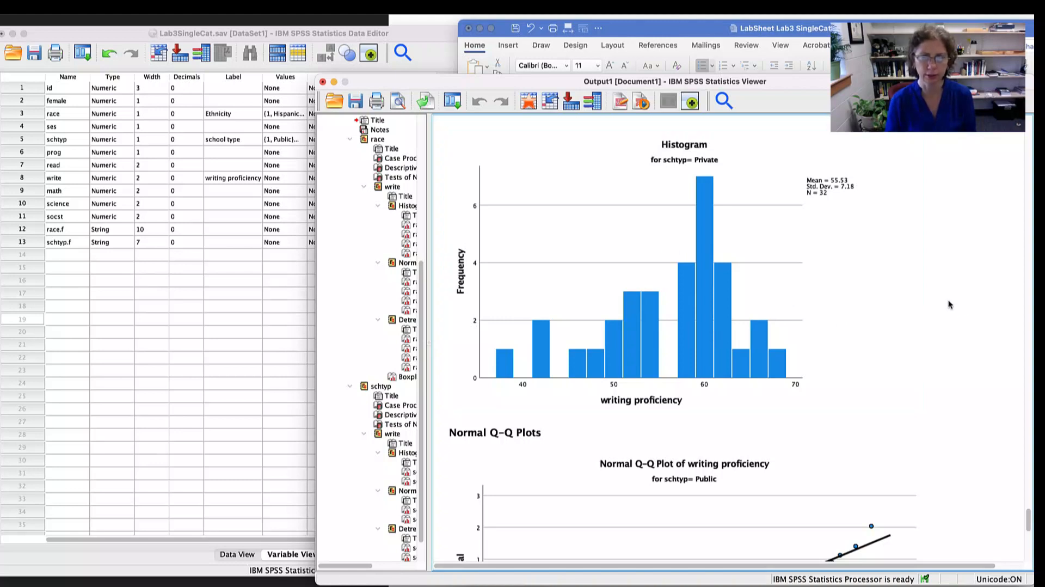
- Switch to the lab sheet in Word and highlight the instructions about checking the boxplots for homogeneity of variance
key(super+Tab)
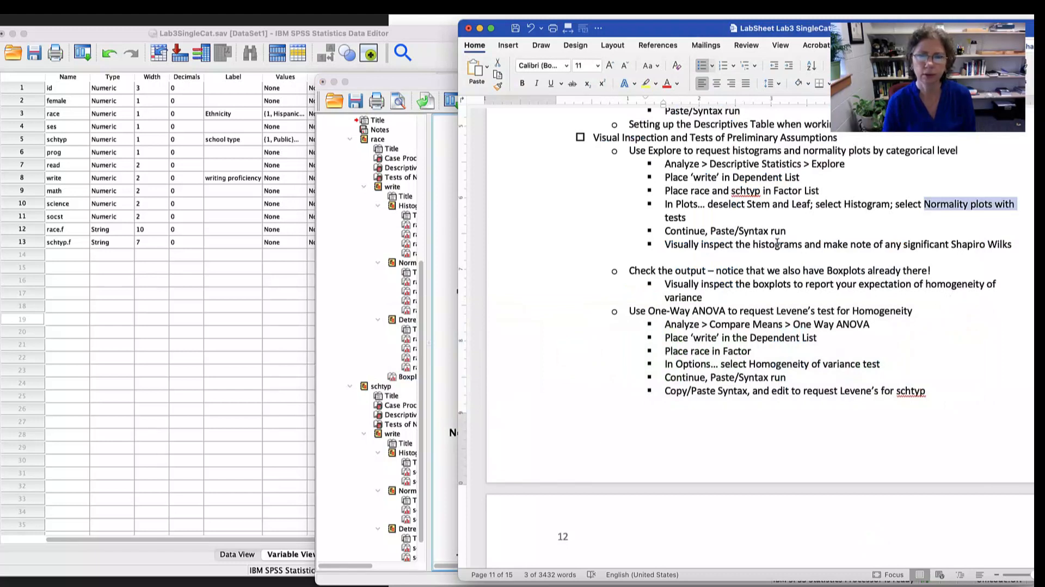
scroll(777, 242, down, 3)
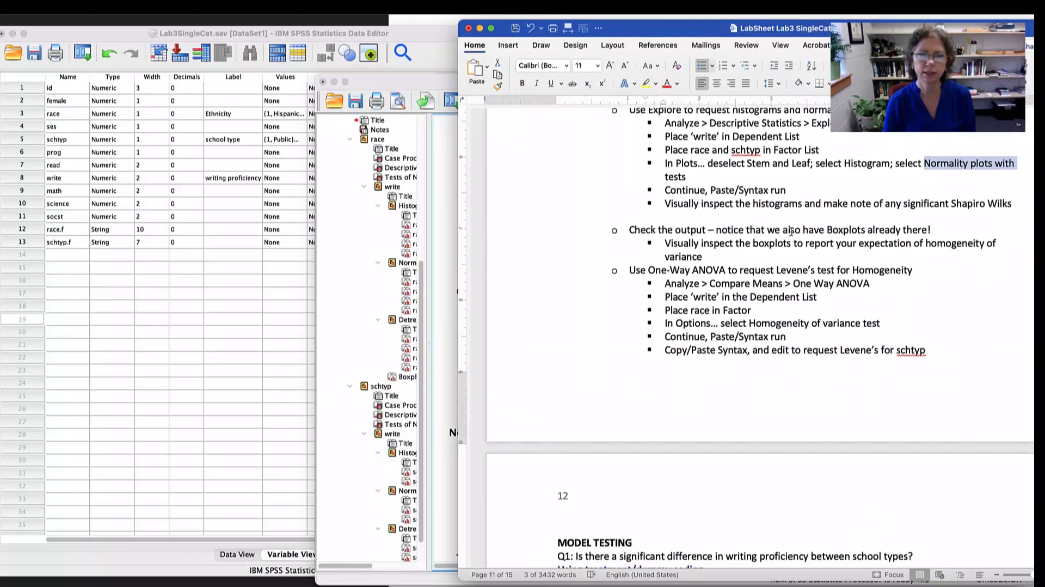
drag(791, 230, 902, 230)
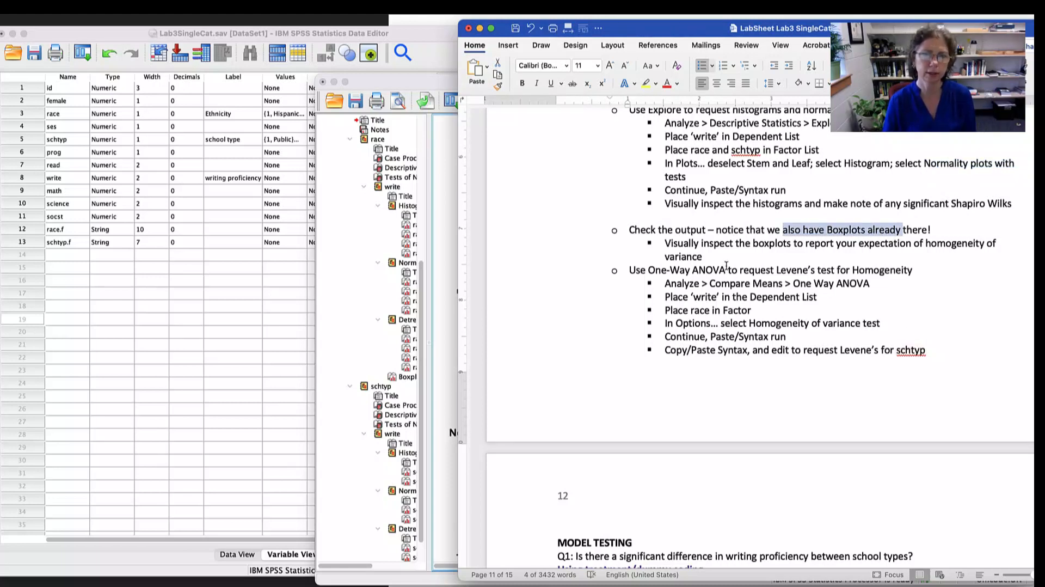
drag(701, 243, 804, 244)
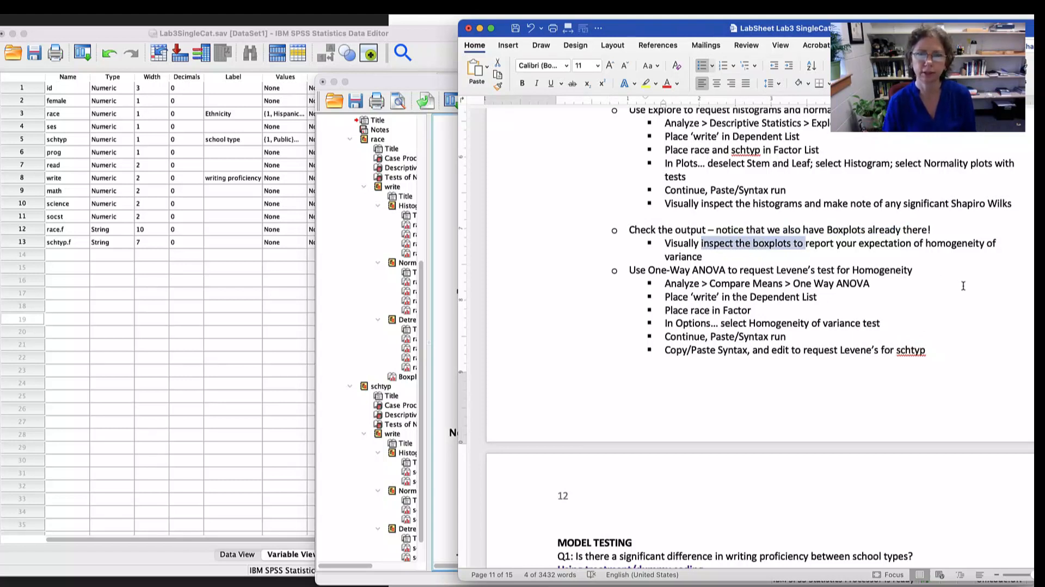
- Switch to the SPSS output and compare the writing proficiency boxplots by school type and by ethnicity
key(super+Tab)
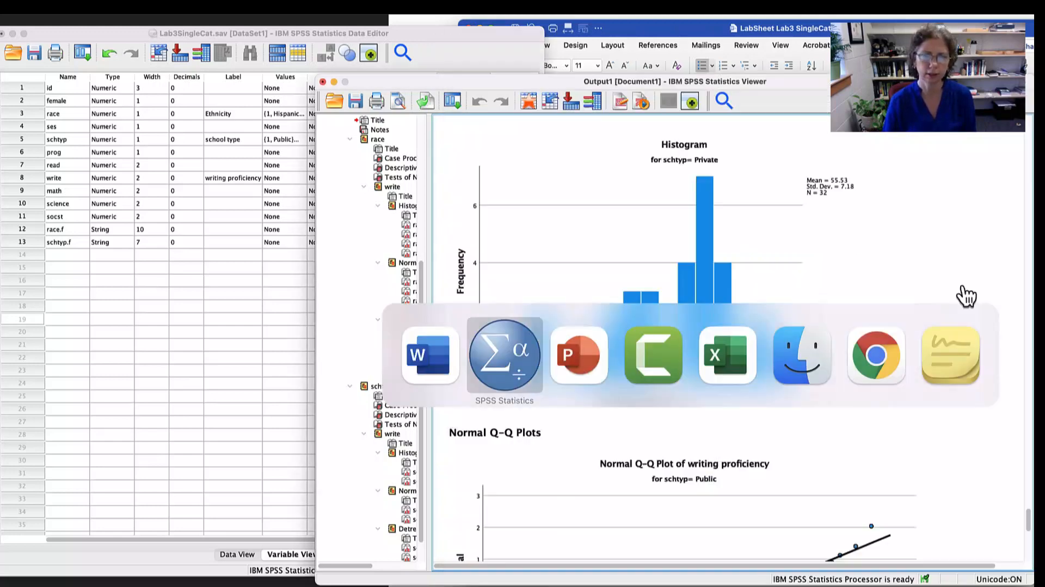
scroll(886, 279, down, 20)
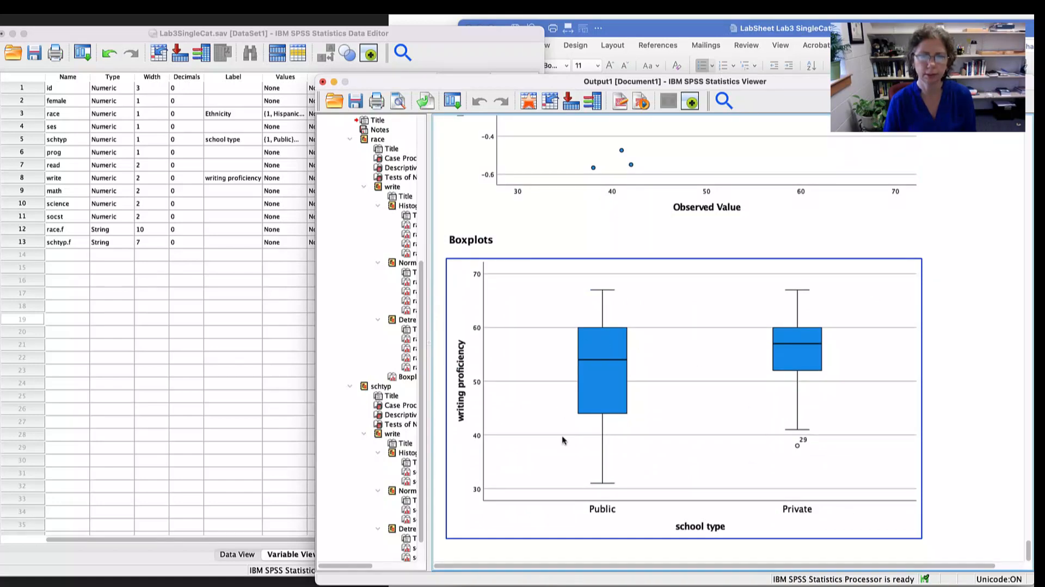
scroll(827, 421, up, 8)
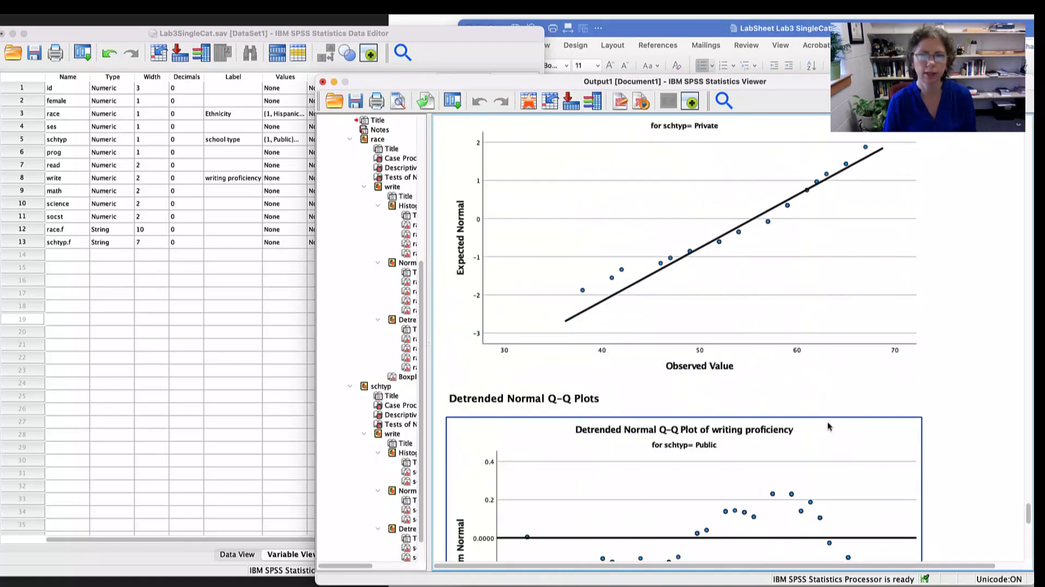
scroll(827, 421, up, 15)
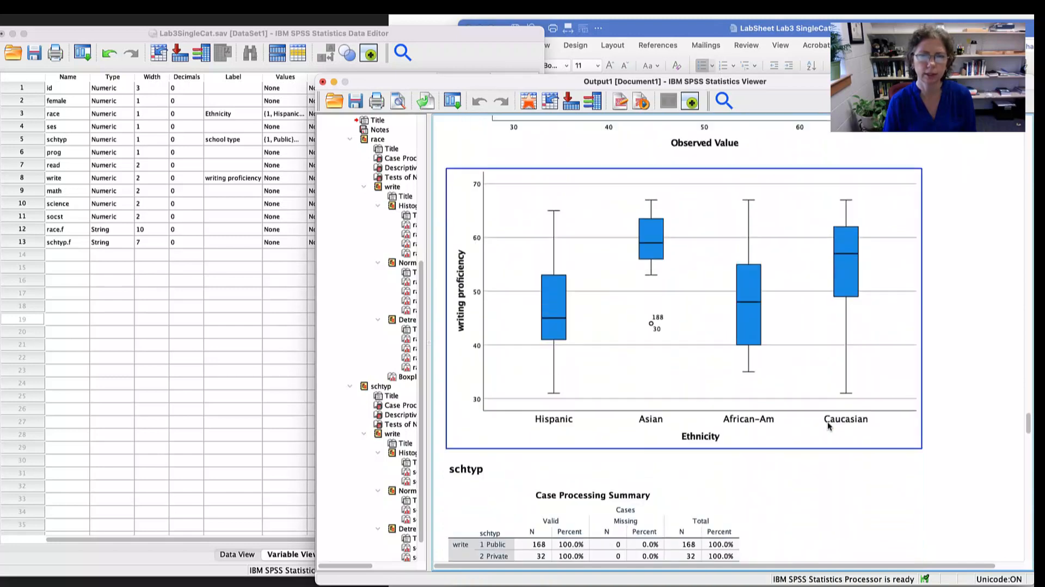
scroll(828, 425, up, 3)
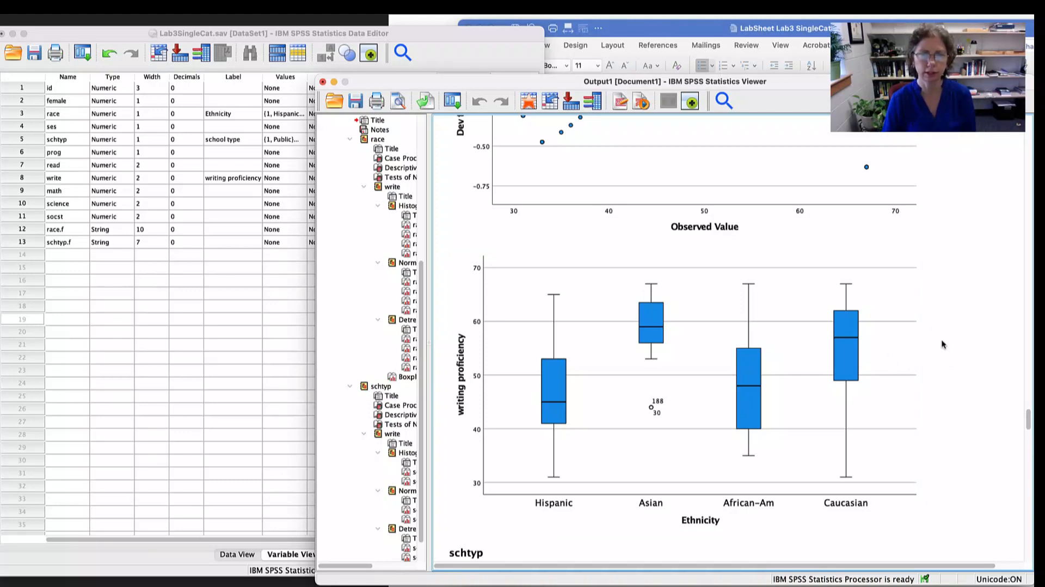
- Switch to the lab sheet in Word and highlight the One-Way ANOVA instructions for requesting Levene's test for homogeneity
key(super+Tab)
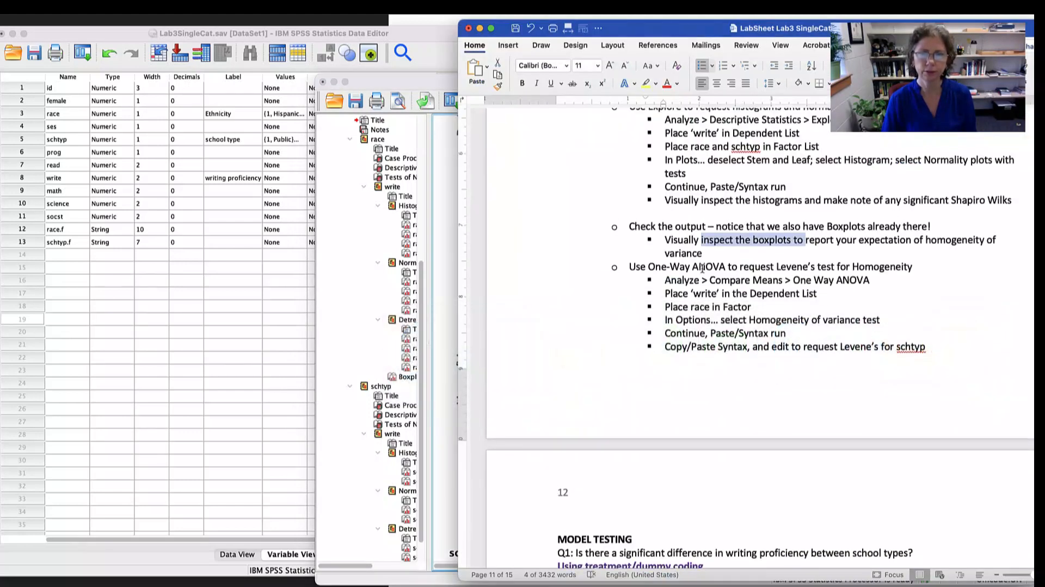
scroll(659, 268, down, 1)
drag(667, 256, 860, 257)
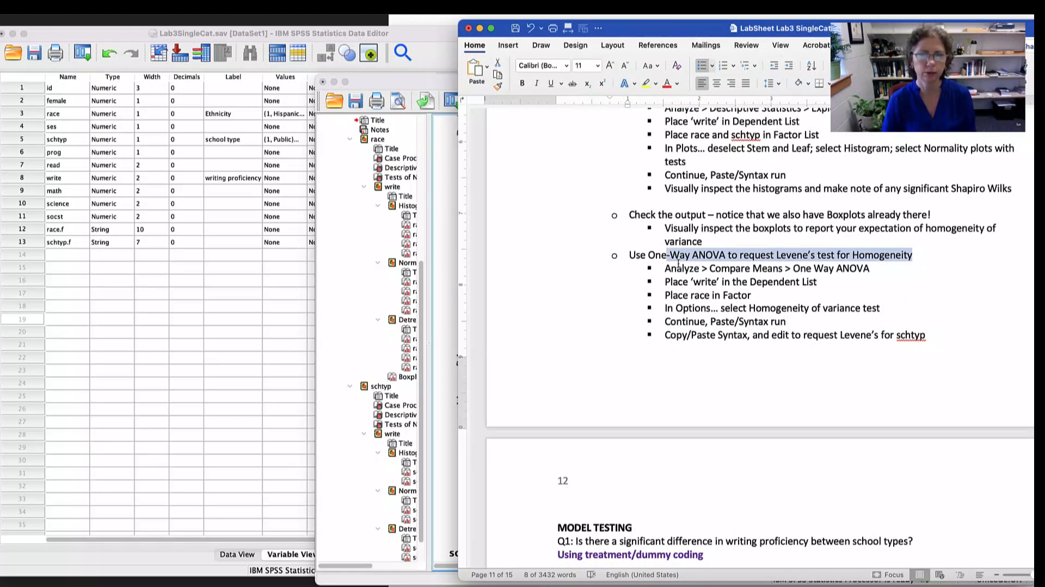
drag(678, 267, 835, 268)
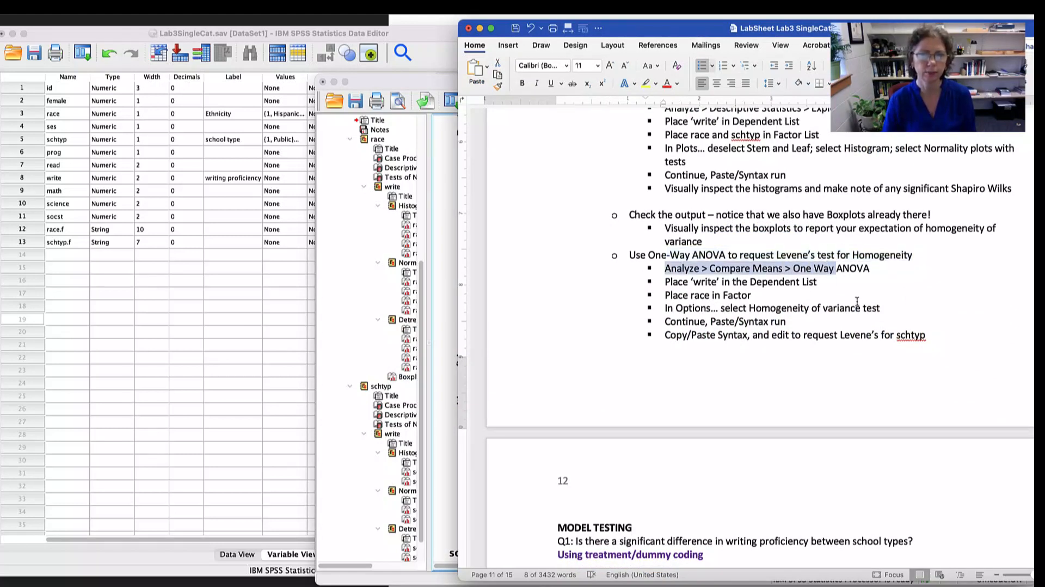
drag(664, 282, 771, 285)
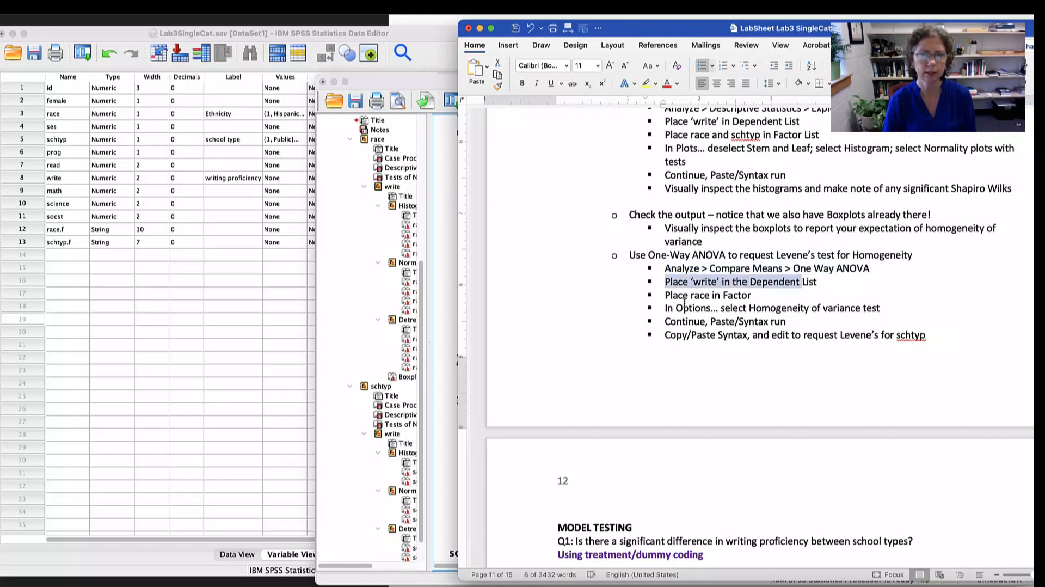
drag(680, 297, 811, 308)
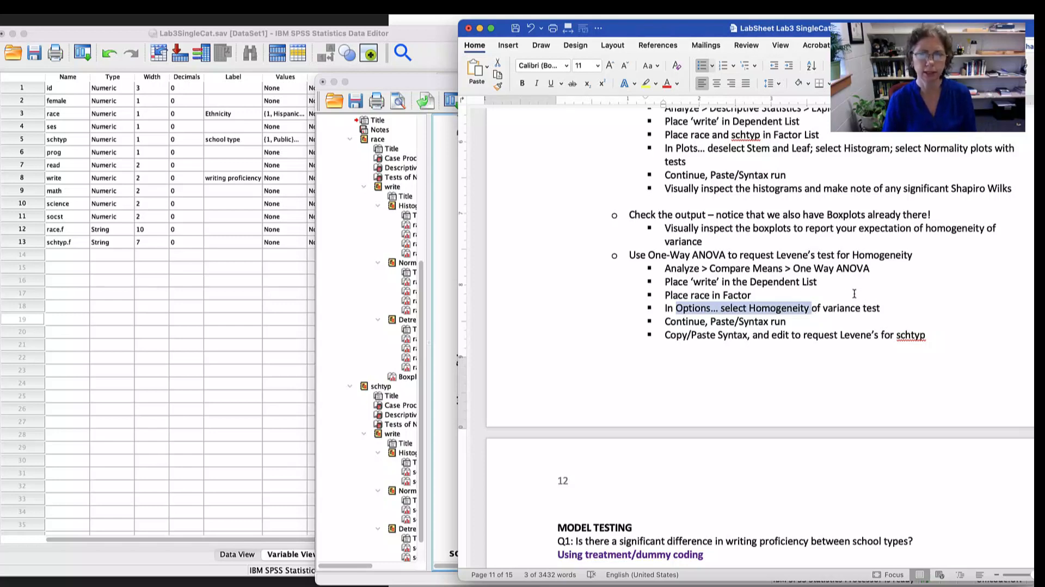
- Switch to SPSS and set up a One-Way ANOVA with write as the dependent variable and race as the factor
key(super+Tab)
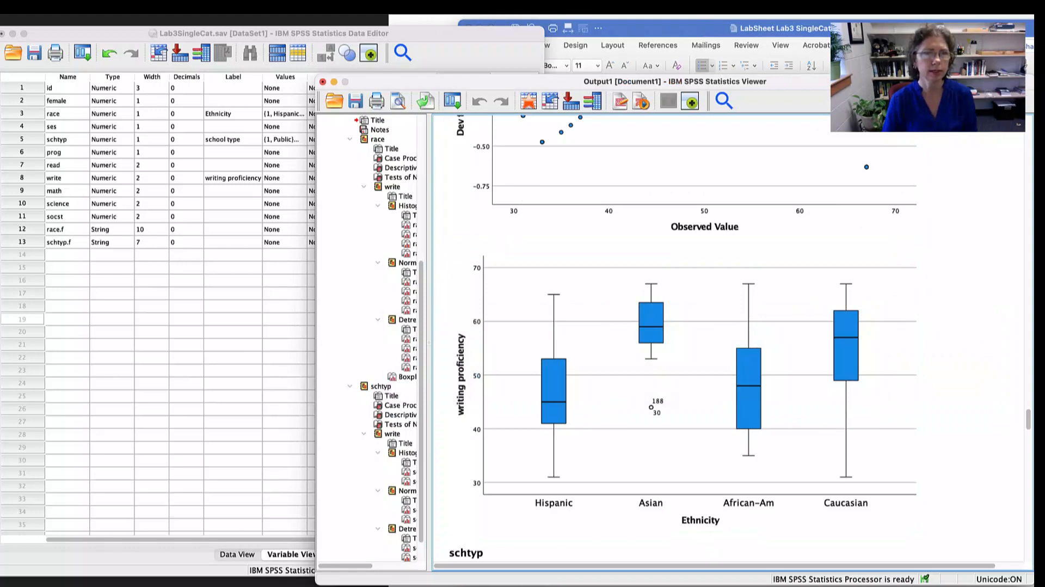
click(297, 6)
mouse_move(314, 91)
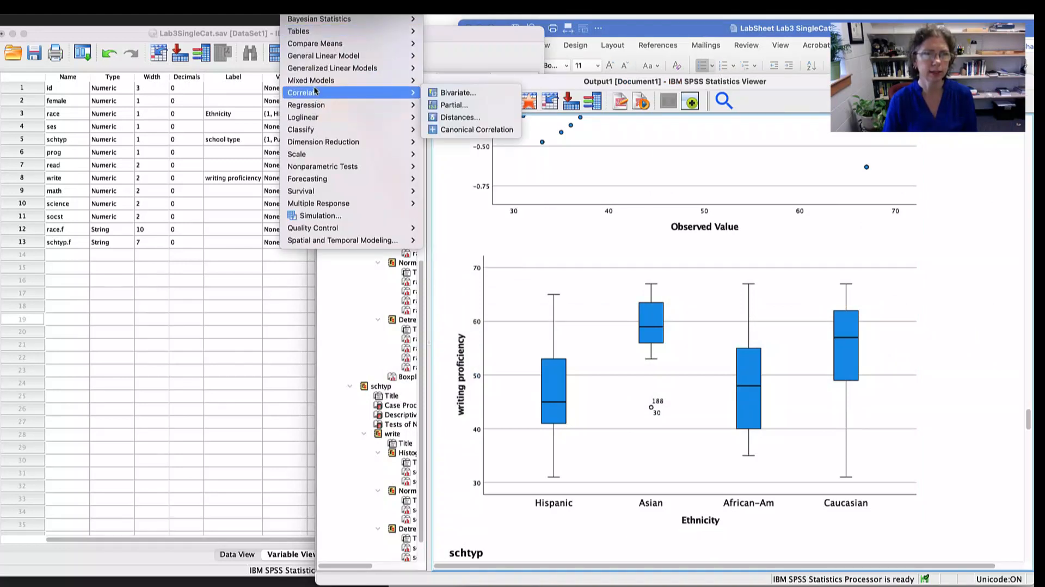
mouse_move(321, 46)
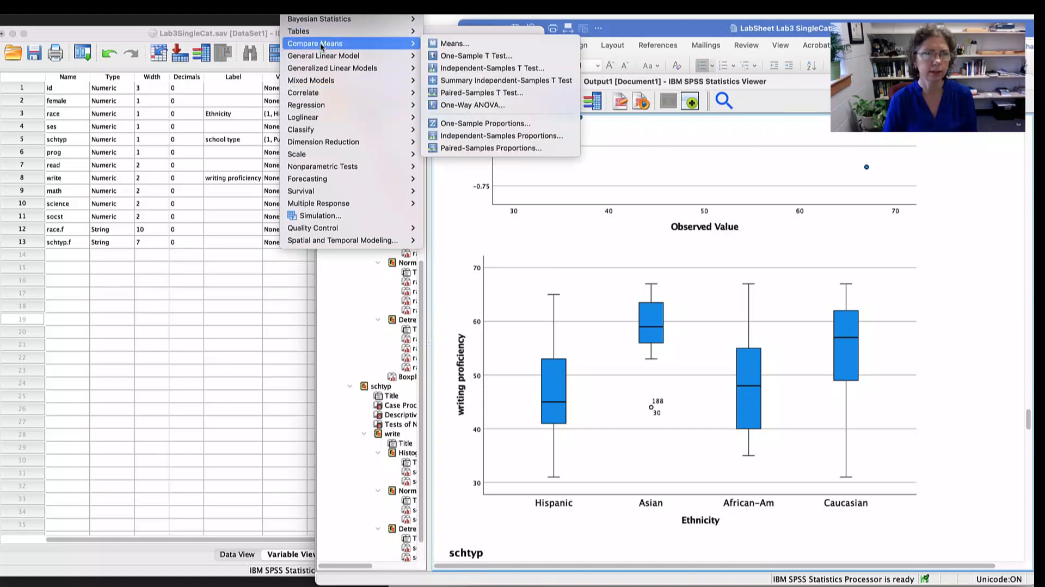
click(471, 105)
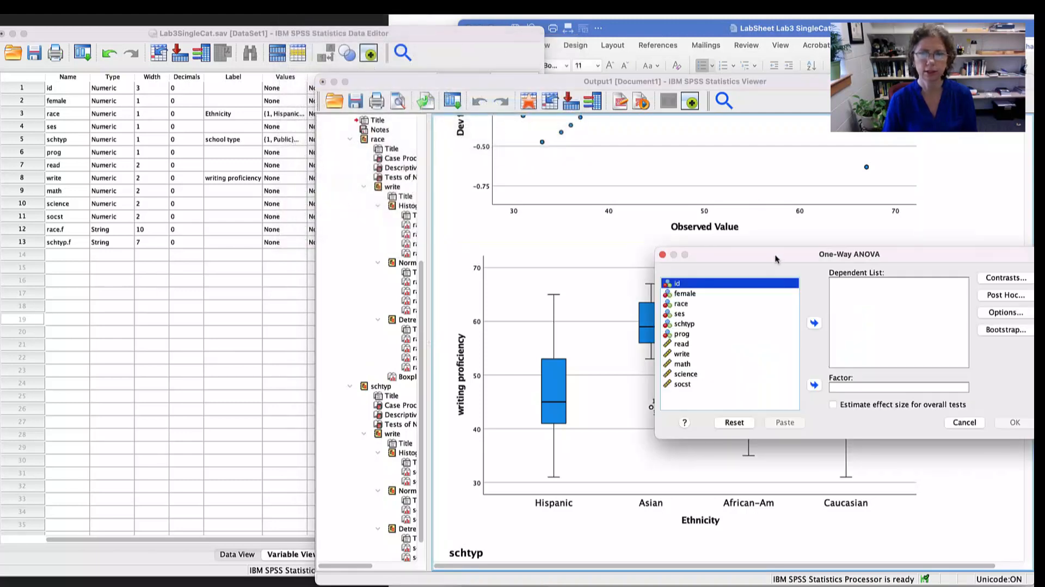
drag(775, 259, 385, 255)
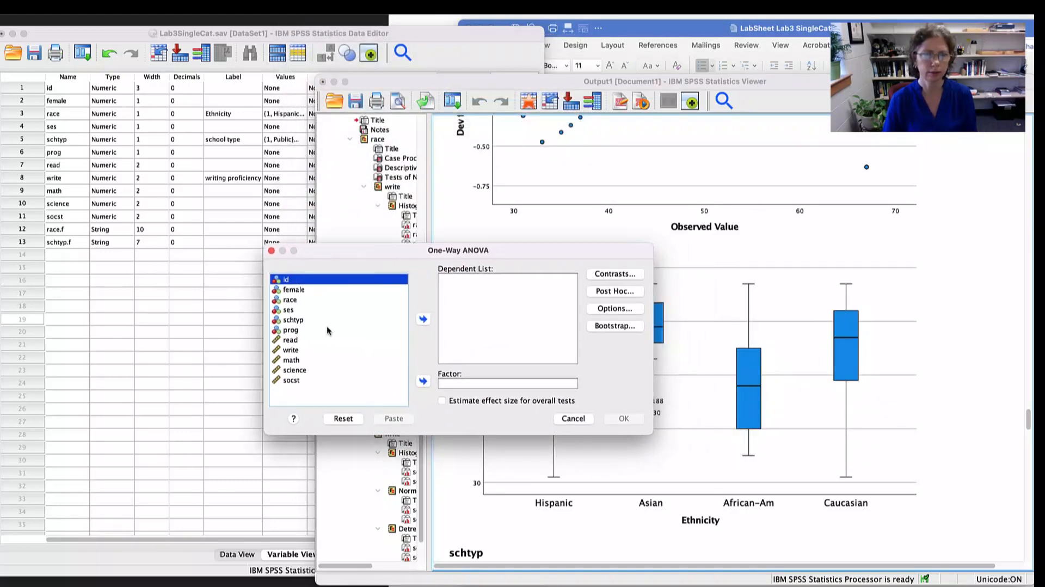
click(294, 351)
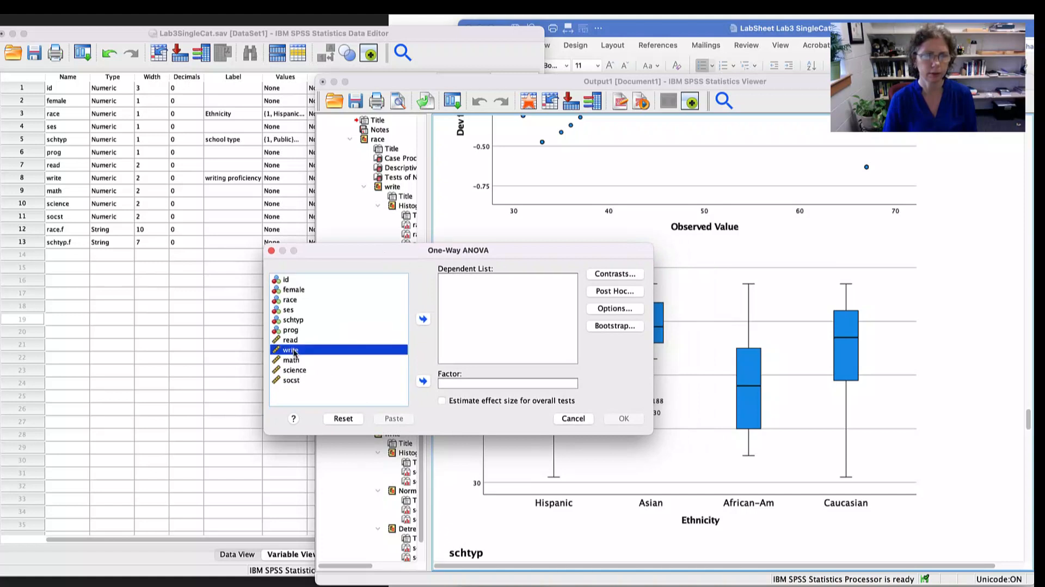
click(423, 319)
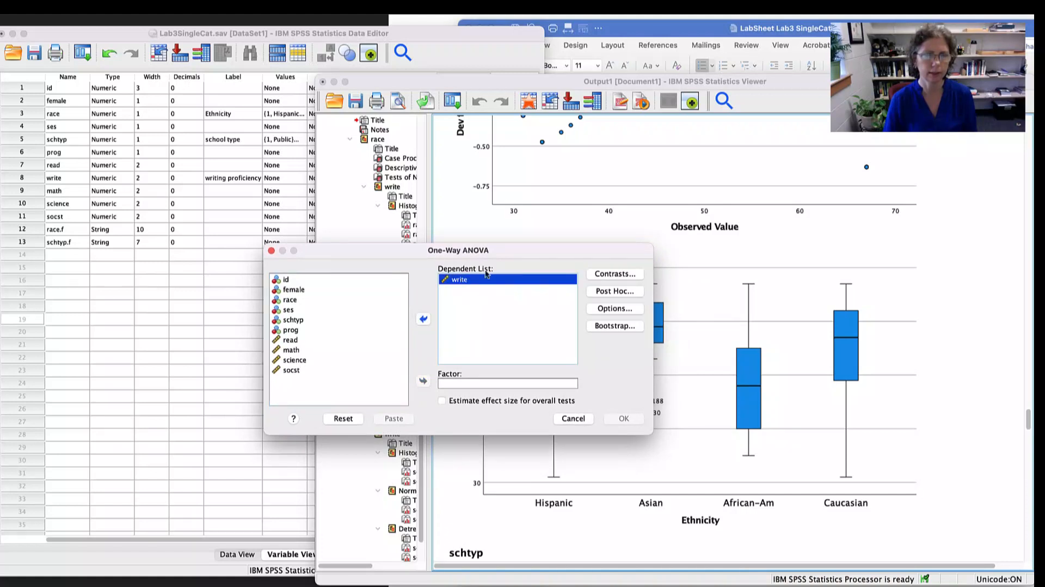
click(290, 301)
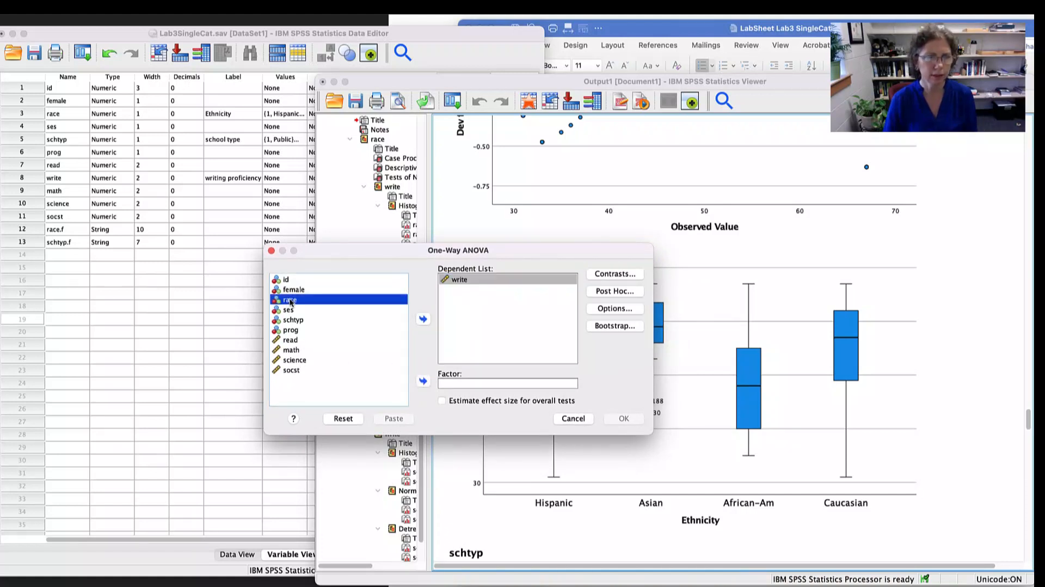
click(423, 380)
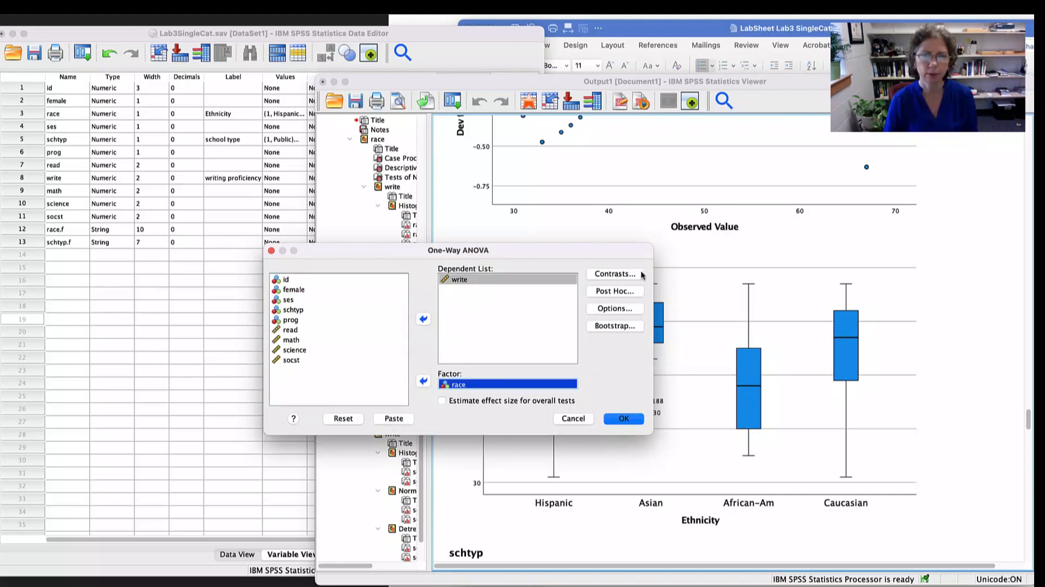
- Request the homogeneity of variance test in the One-Way ANOVA options and paste the command into the syntax file
click(619, 308)
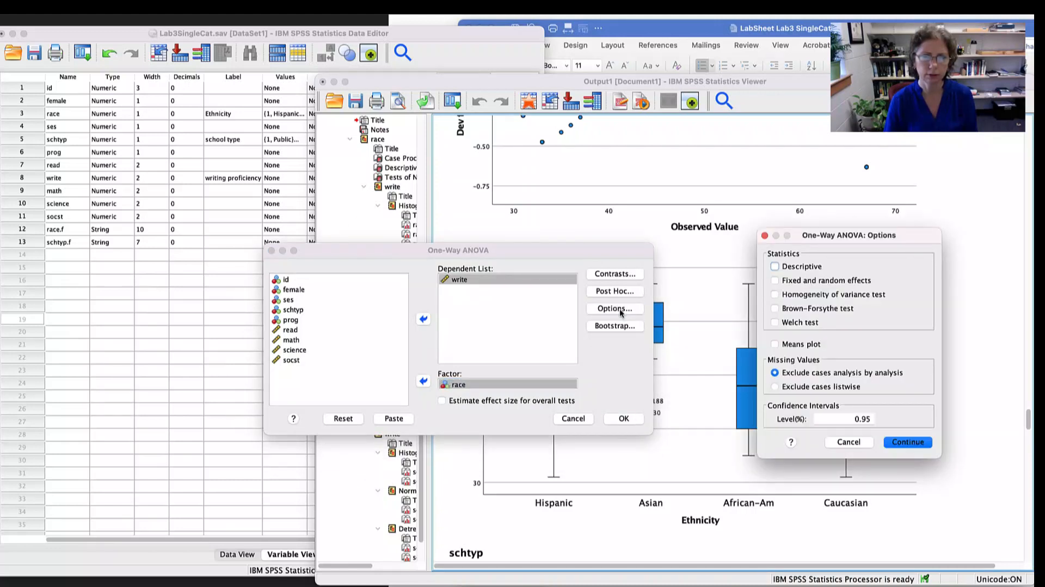
click(791, 297)
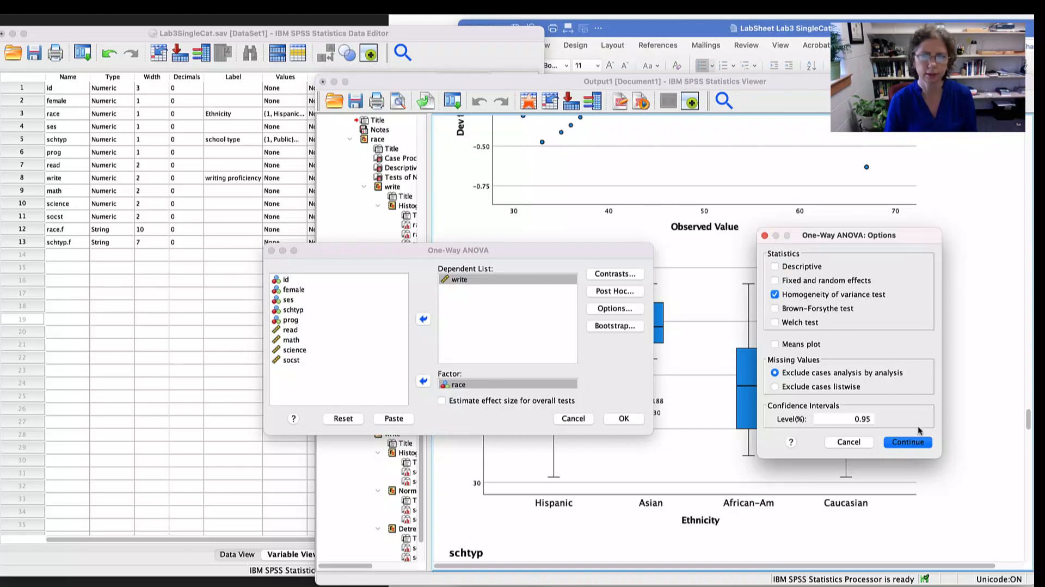
click(908, 442)
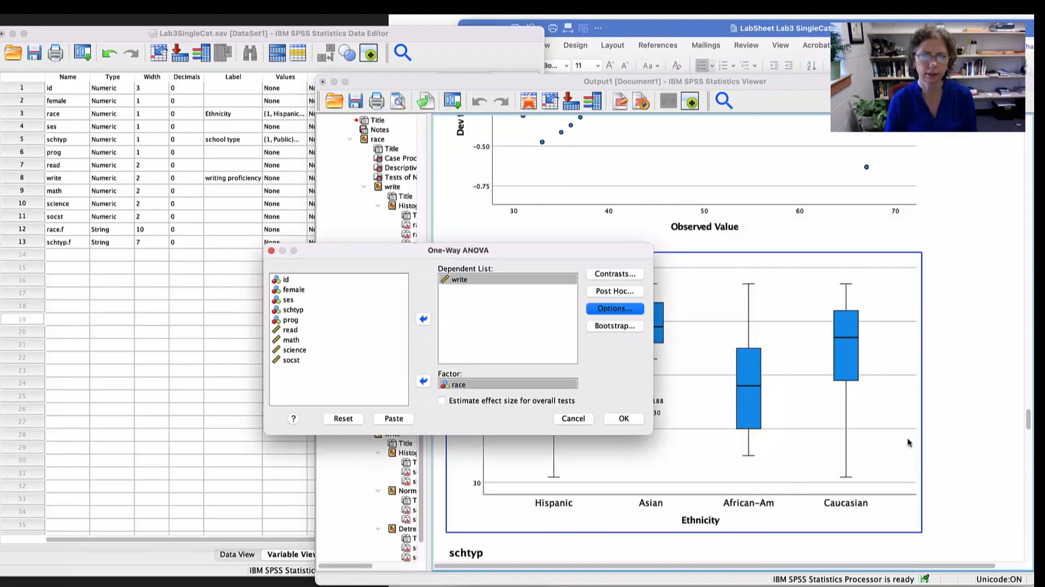
click(394, 419)
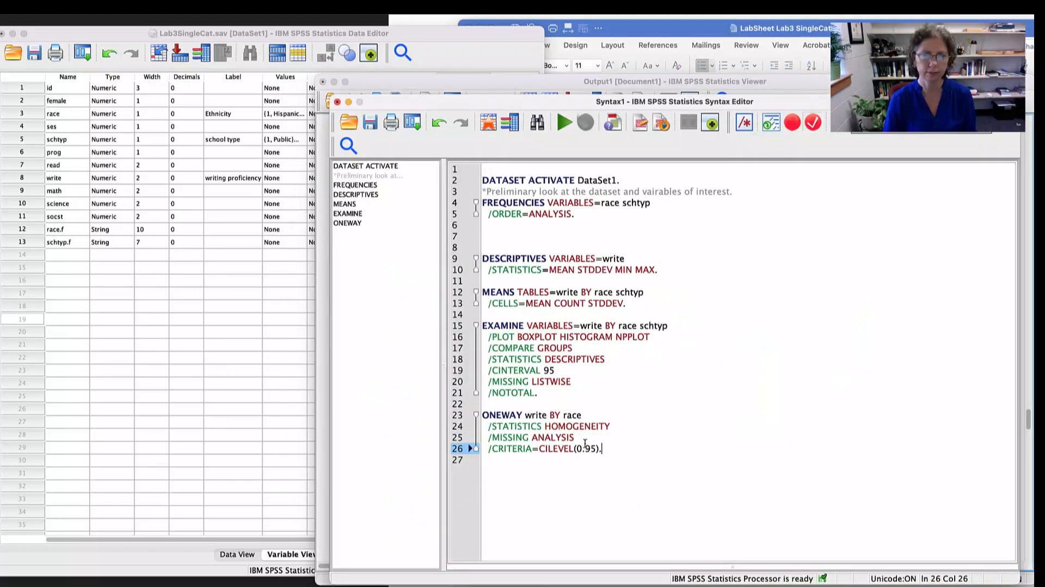
- Review the pasted ONEWAY write BY race syntax, including its homogeneity and confidence level lines, and run it
drag(581, 415, 482, 419)
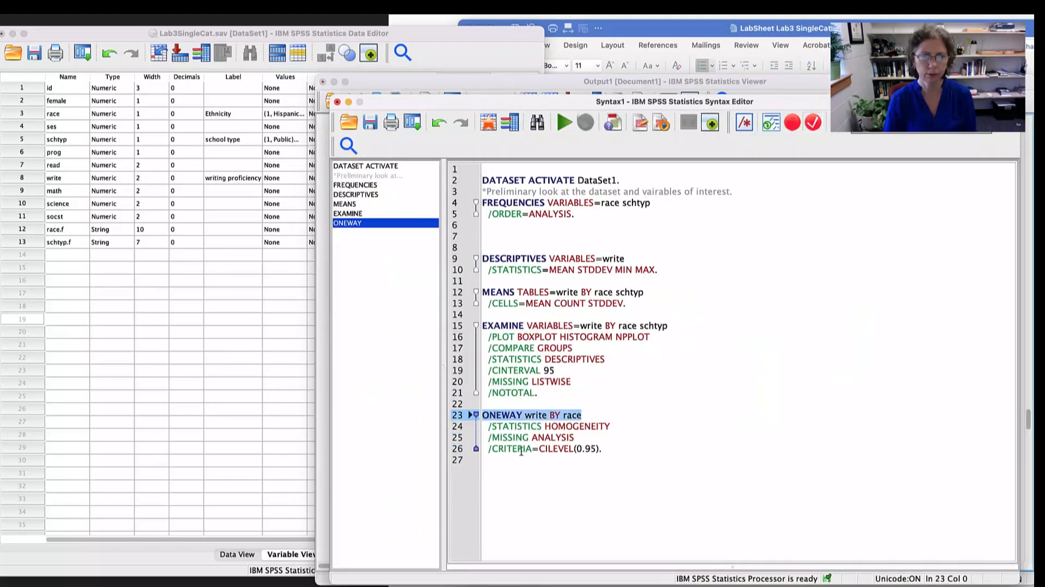
drag(612, 427, 514, 427)
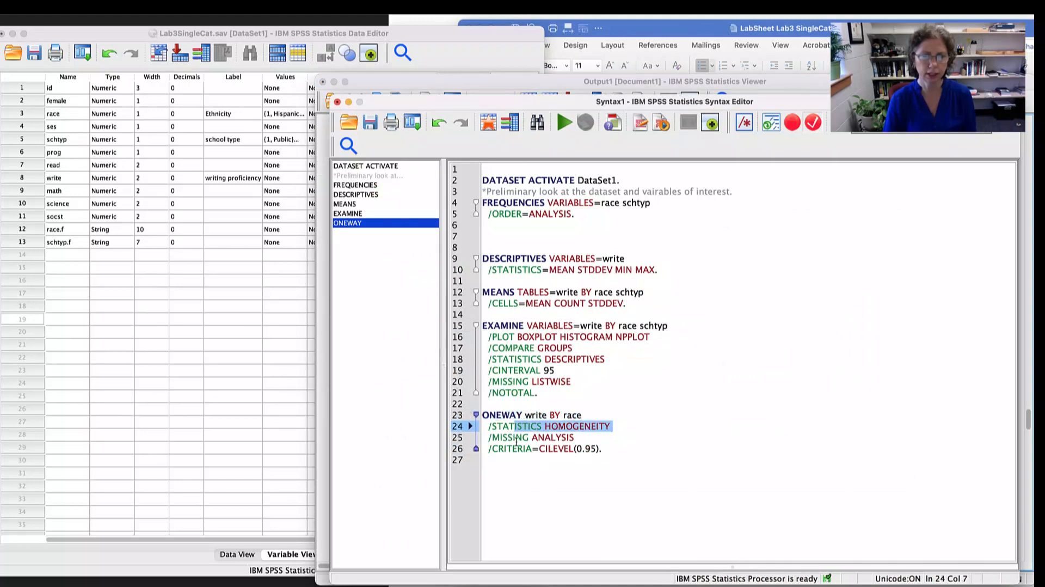
click(606, 448)
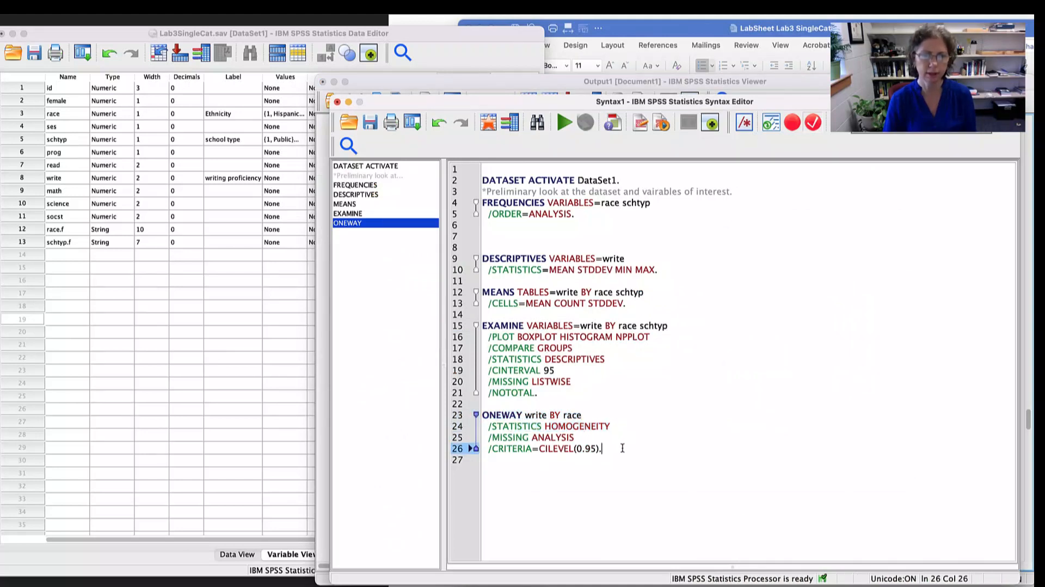
drag(605, 447, 539, 447)
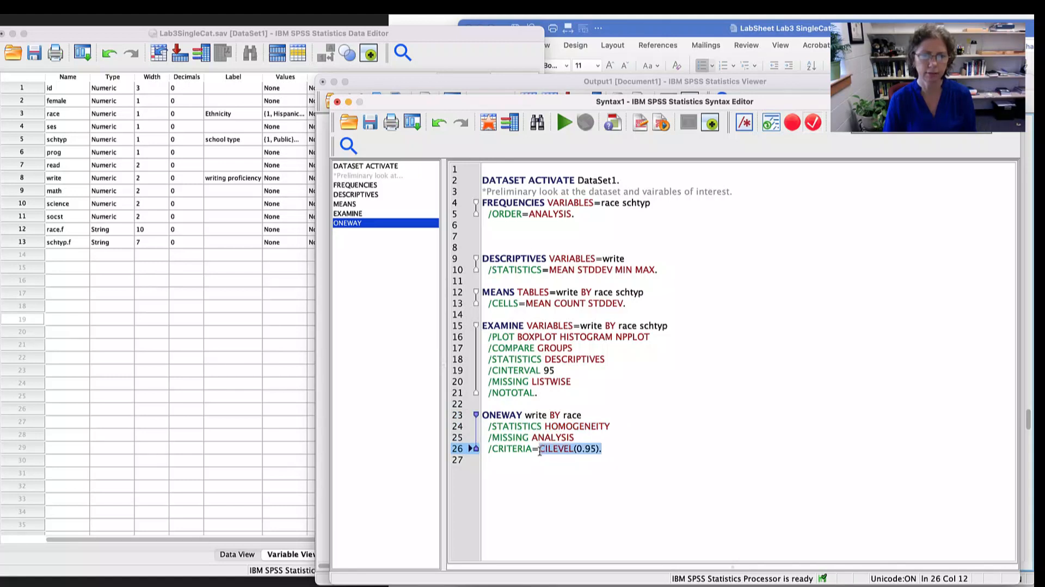
click(623, 444)
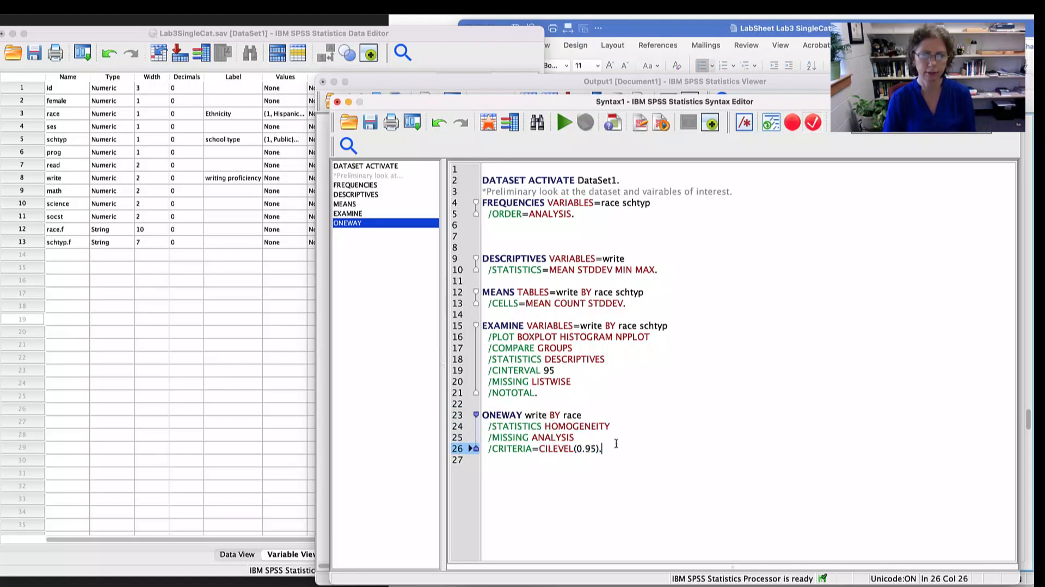
click(565, 124)
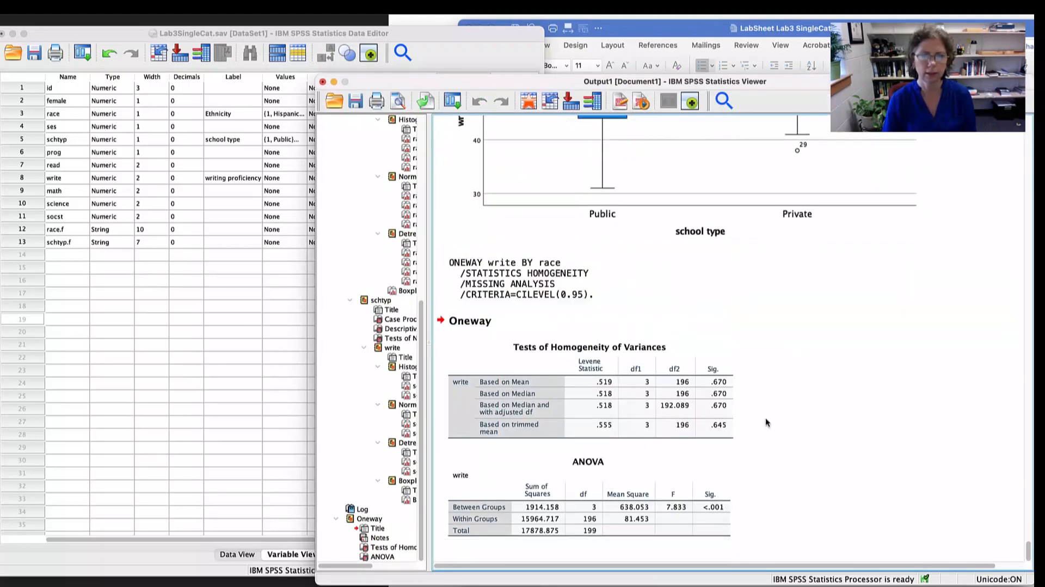
- Look over the homogeneity test table and bold the word race in the ONEWAY command log of the output
click(633, 435)
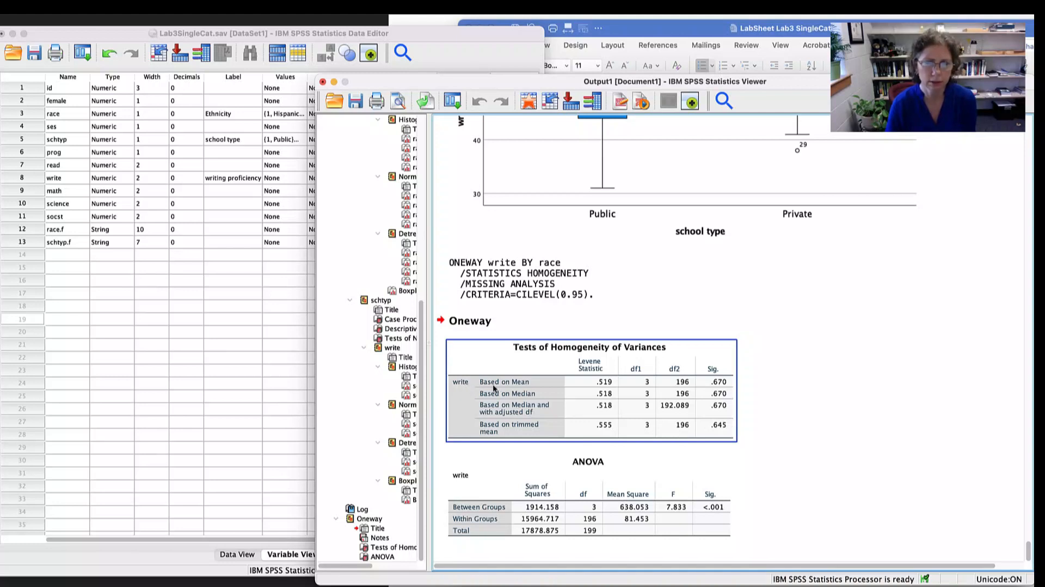
click(494, 508)
click(513, 381)
click(546, 266)
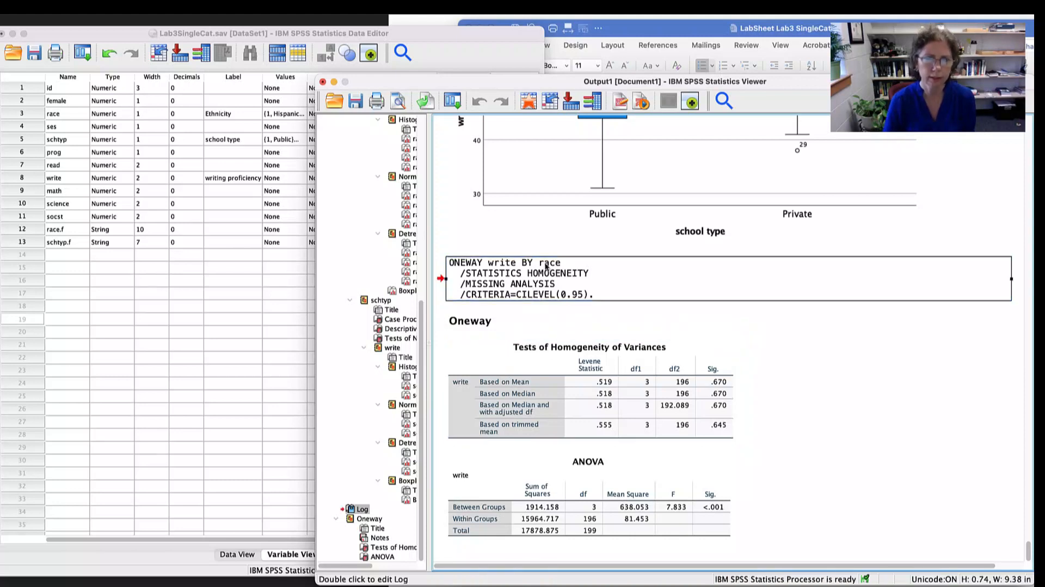
double_click(546, 266)
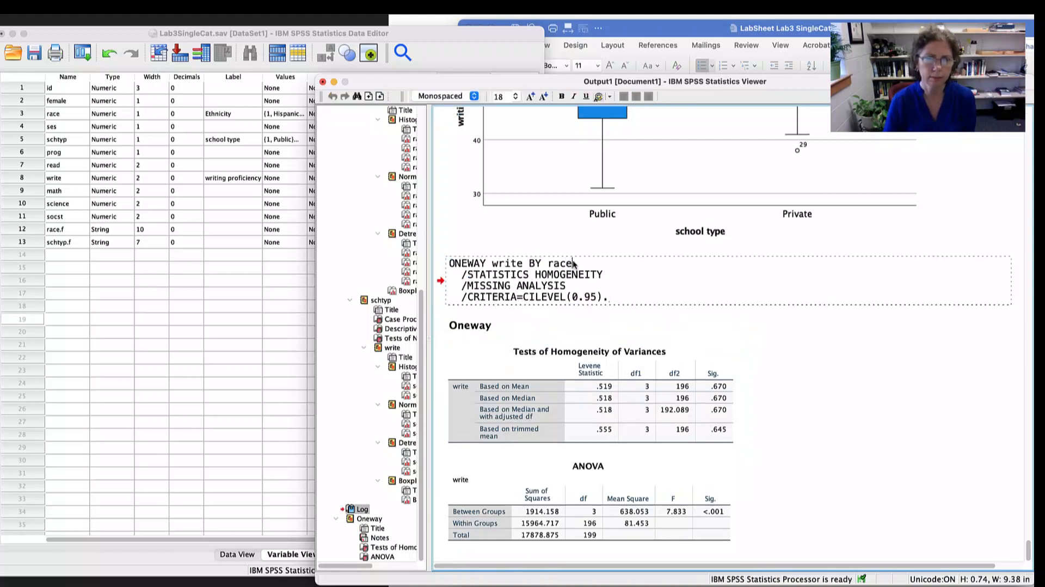
drag(573, 263, 541, 264)
scroll(632, 303, up, 1)
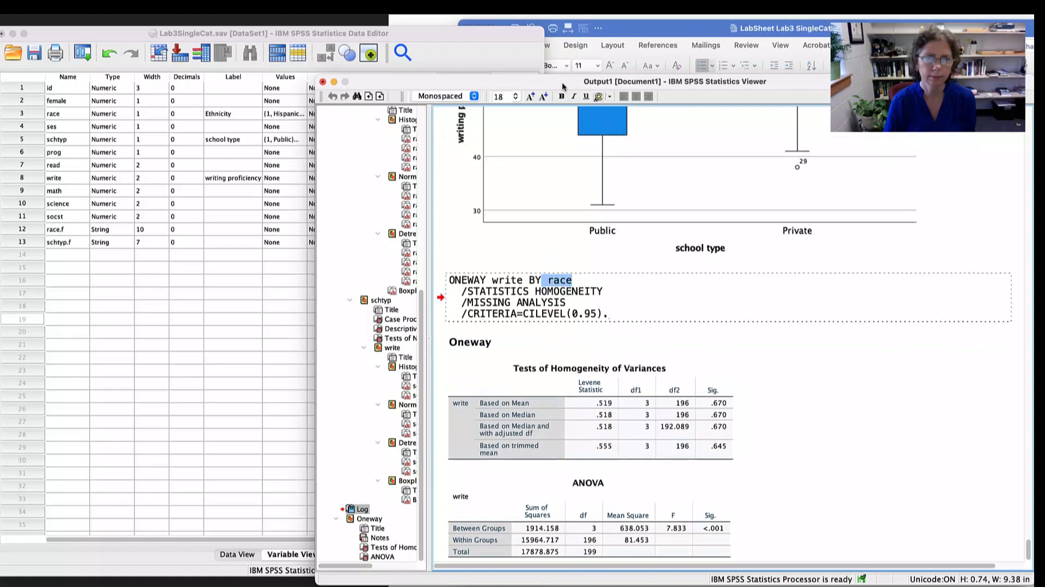
click(561, 96)
click(599, 314)
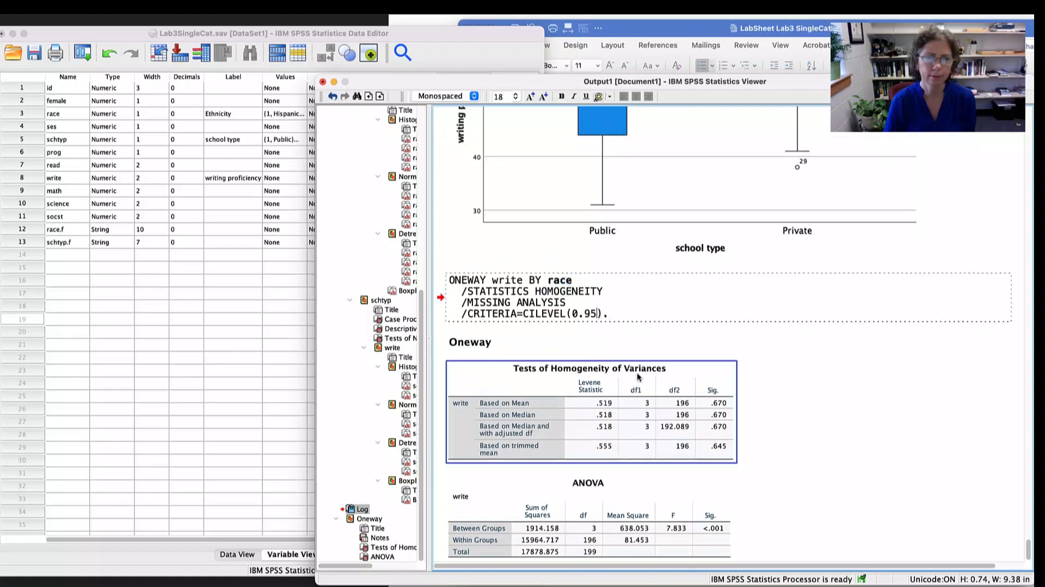
click(801, 387)
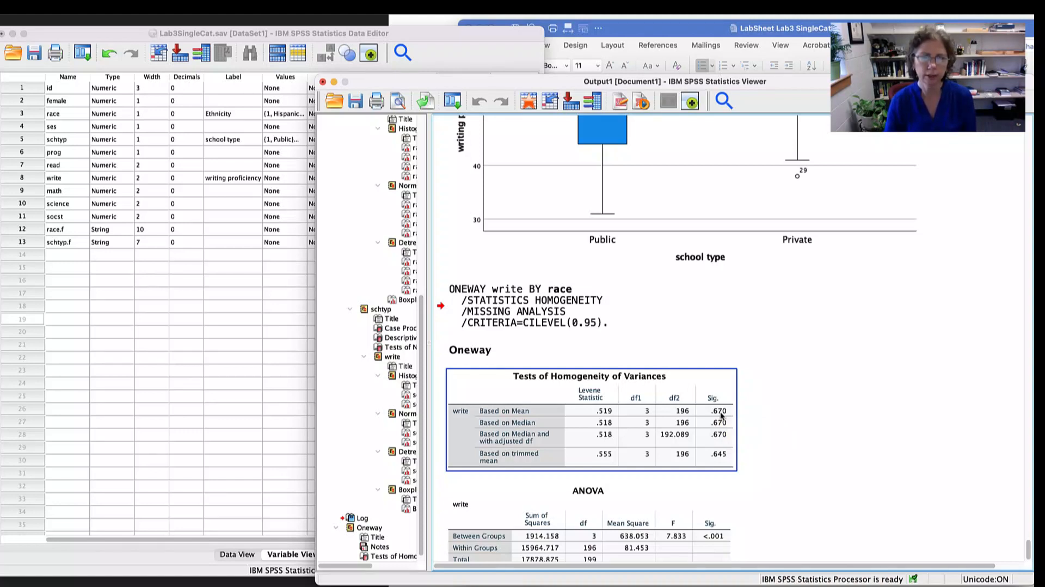
- Return to the syntax file and duplicate the ONEWAY write BY race command below the original, separated by a blank line
key(super+grave)
drag(619, 454, 458, 416)
key(super+c)
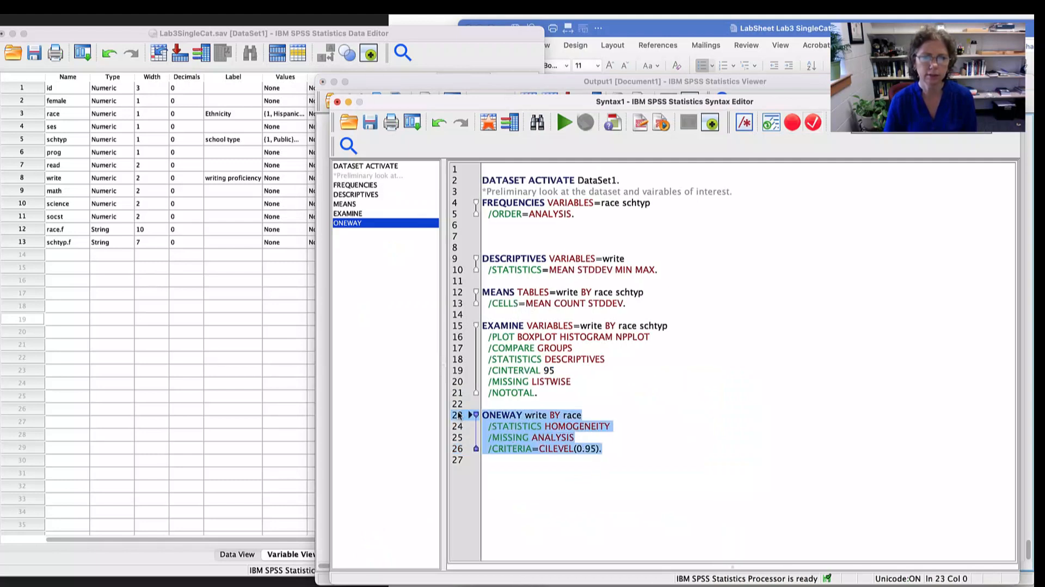
click(623, 451)
key(Return)
key(Return)
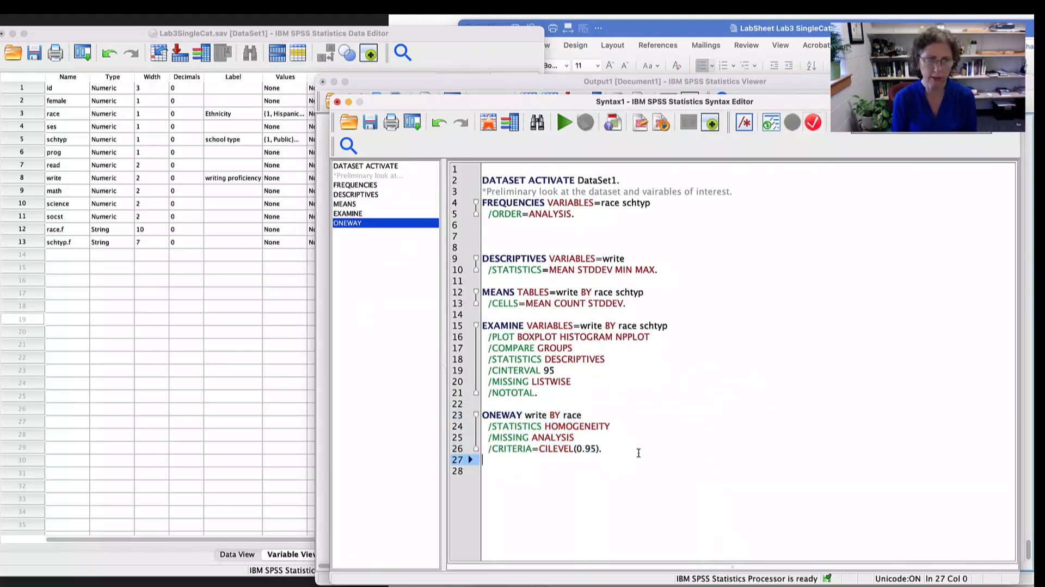
key(super+v)
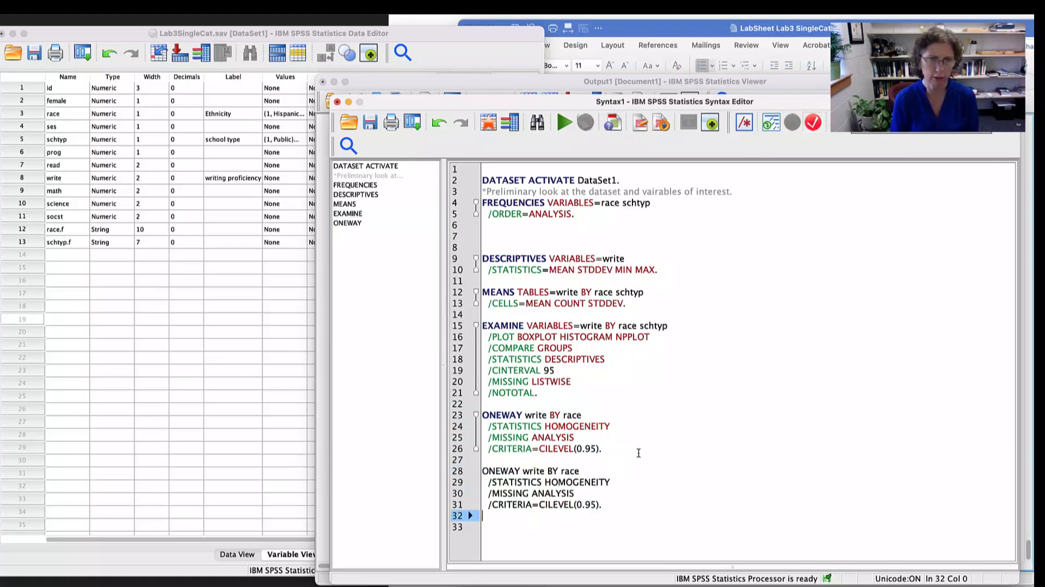
- Change the factor in the copied ONEWAY command from race to schtyp and run only that command
double_click(569, 471)
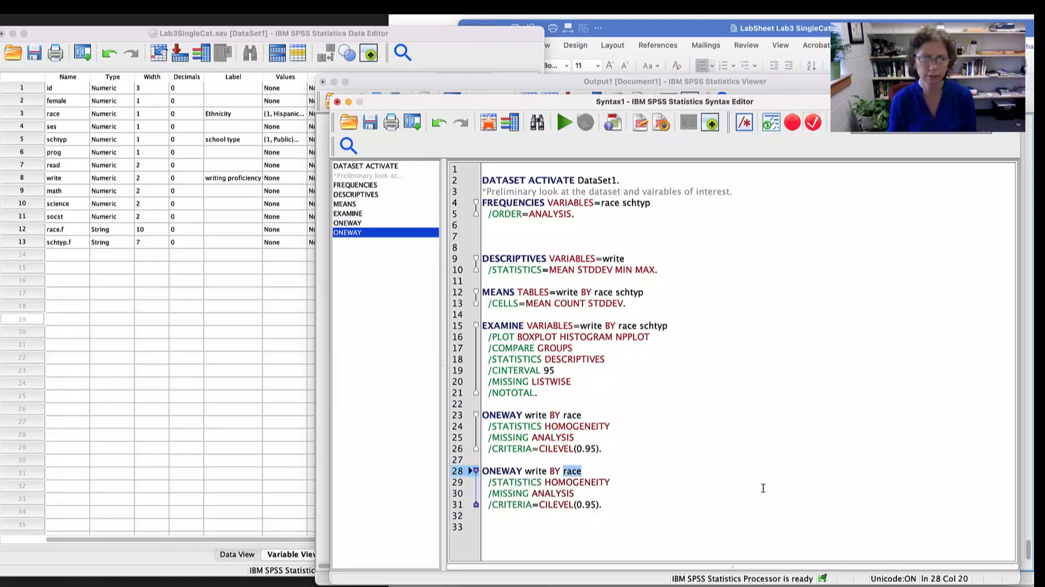
text(sch)
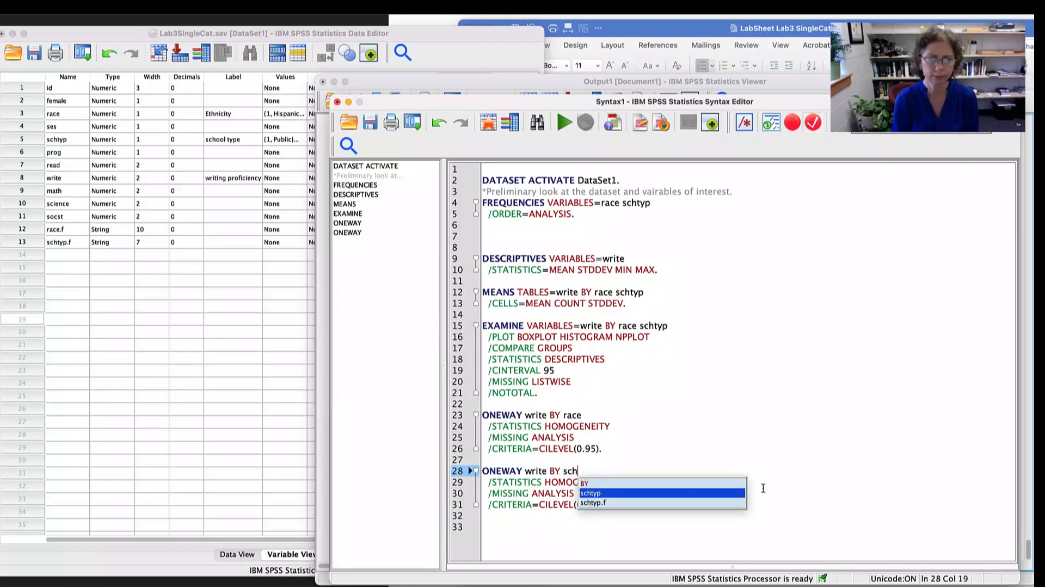
click(700, 492)
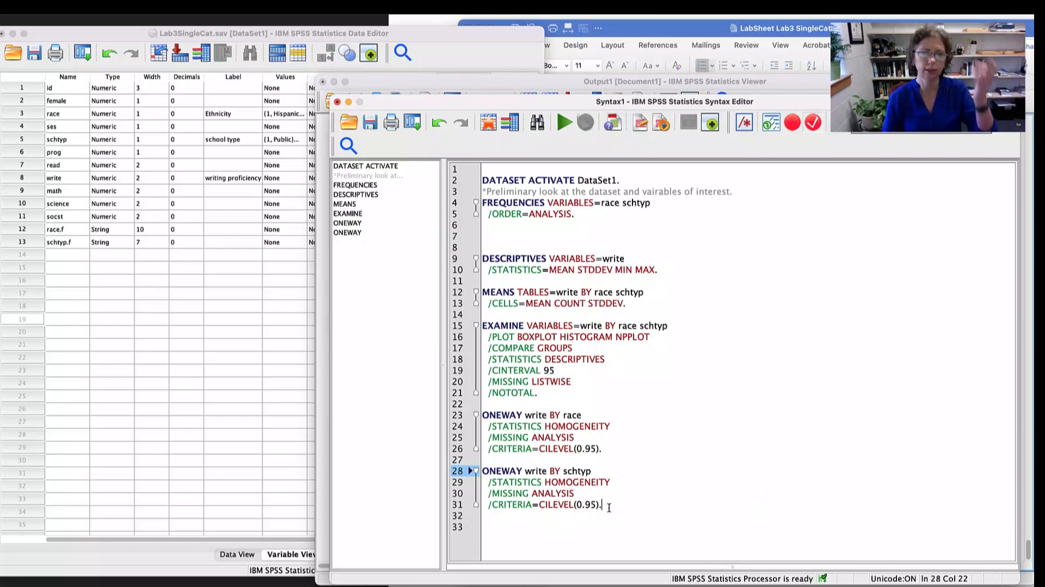
drag(604, 505, 475, 462)
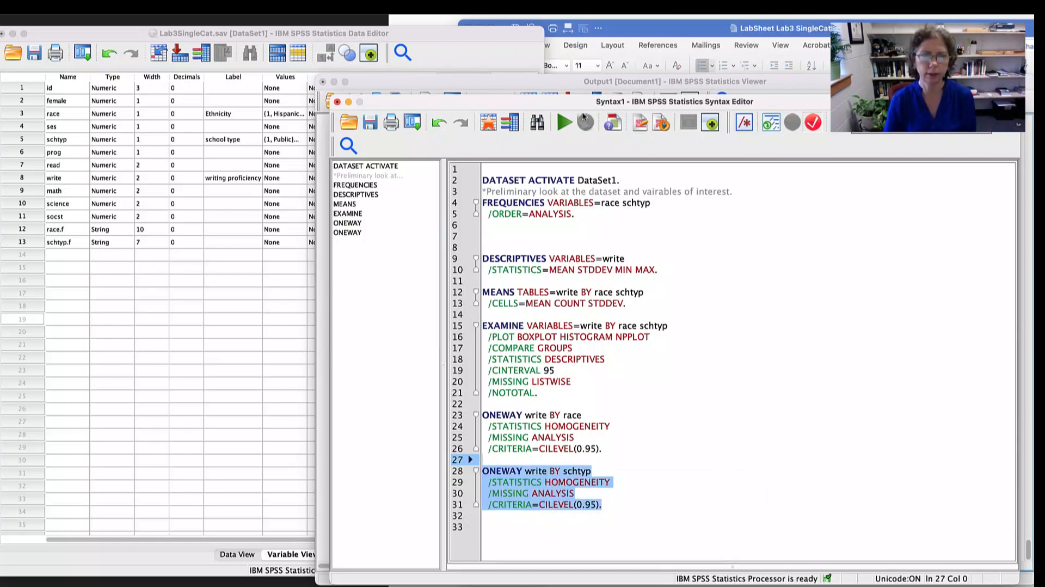
click(564, 122)
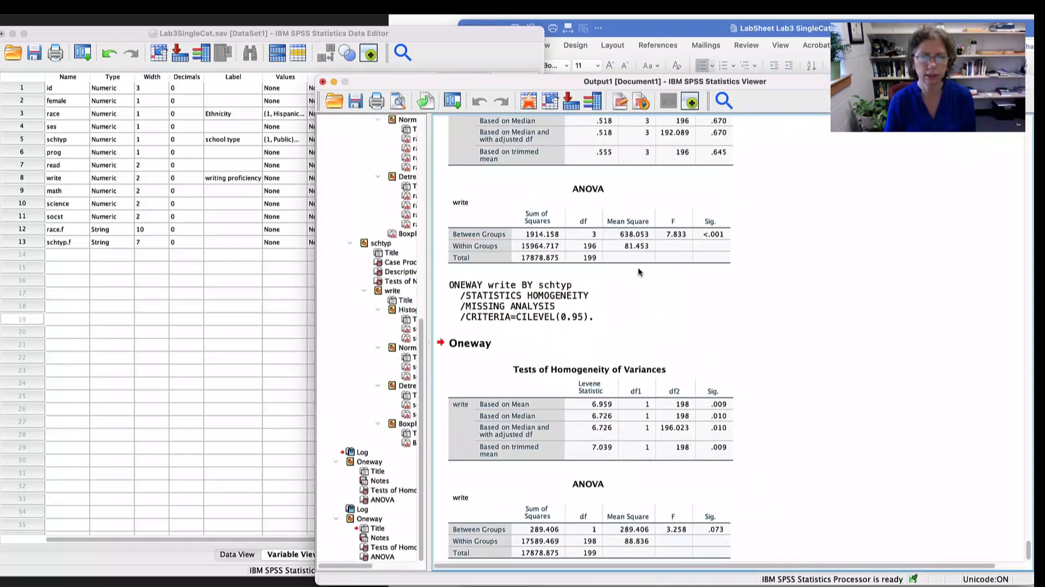
- Examine the homogeneity of variance tests for write by schtyp in the output and compare them with those for race
scroll(638, 266, down, 1)
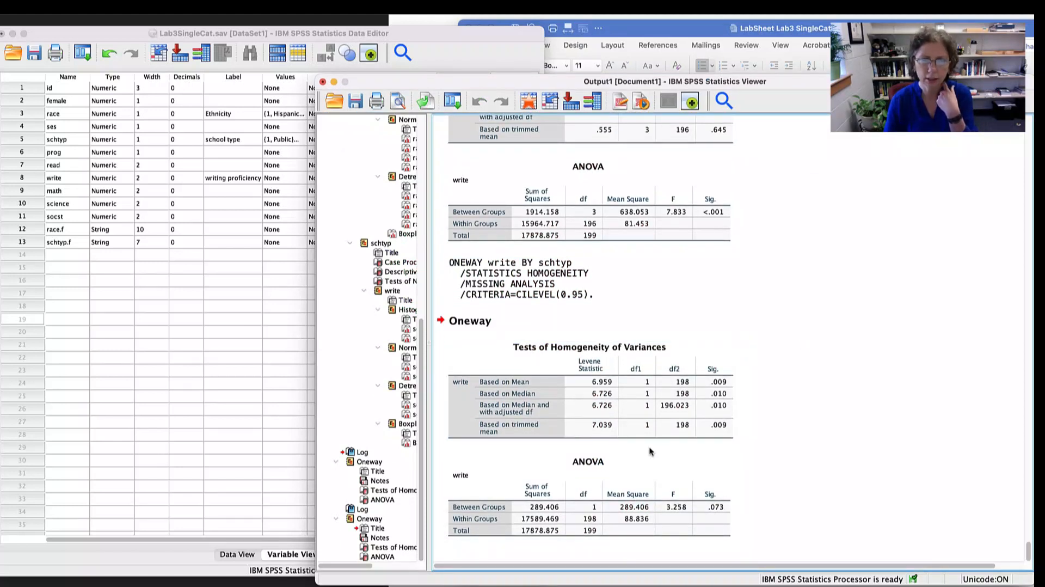
click(581, 280)
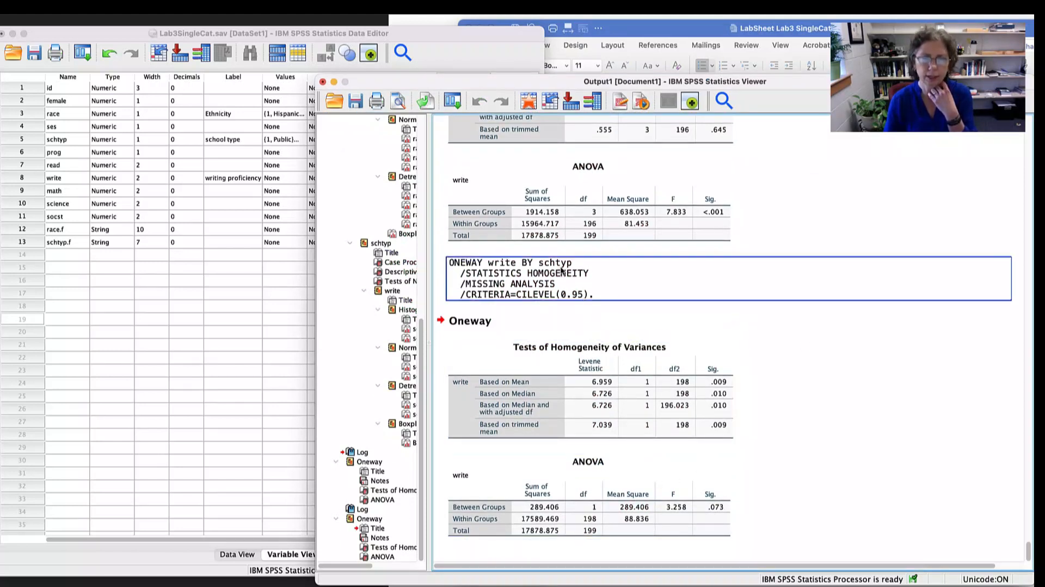
click(690, 428)
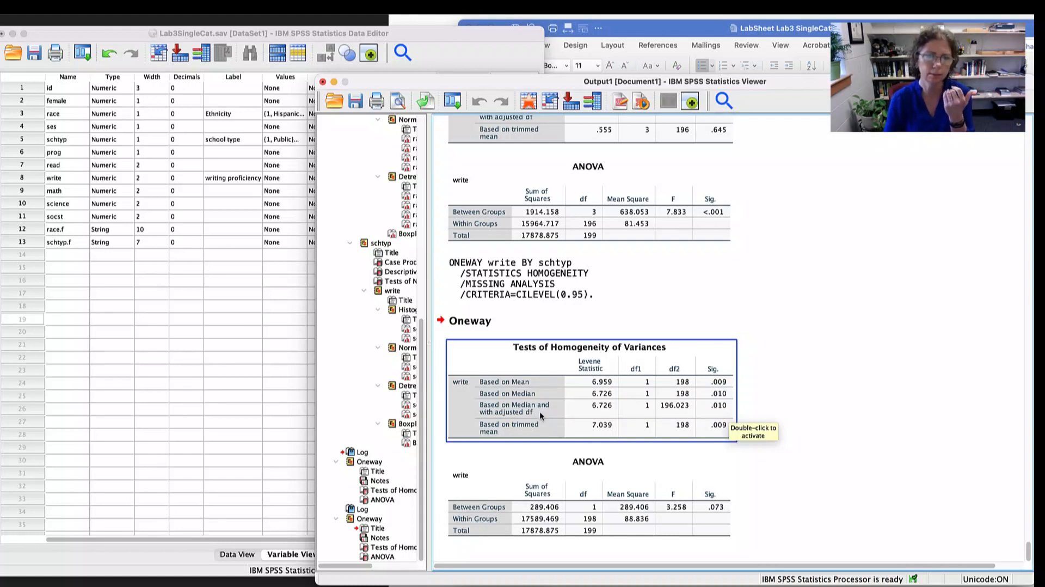
click(901, 366)
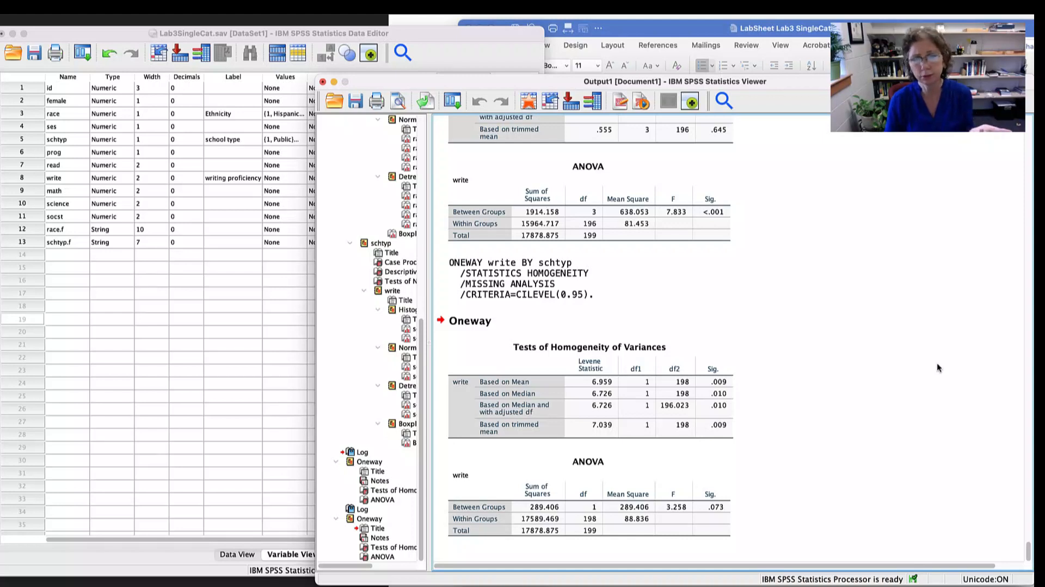
click(718, 407)
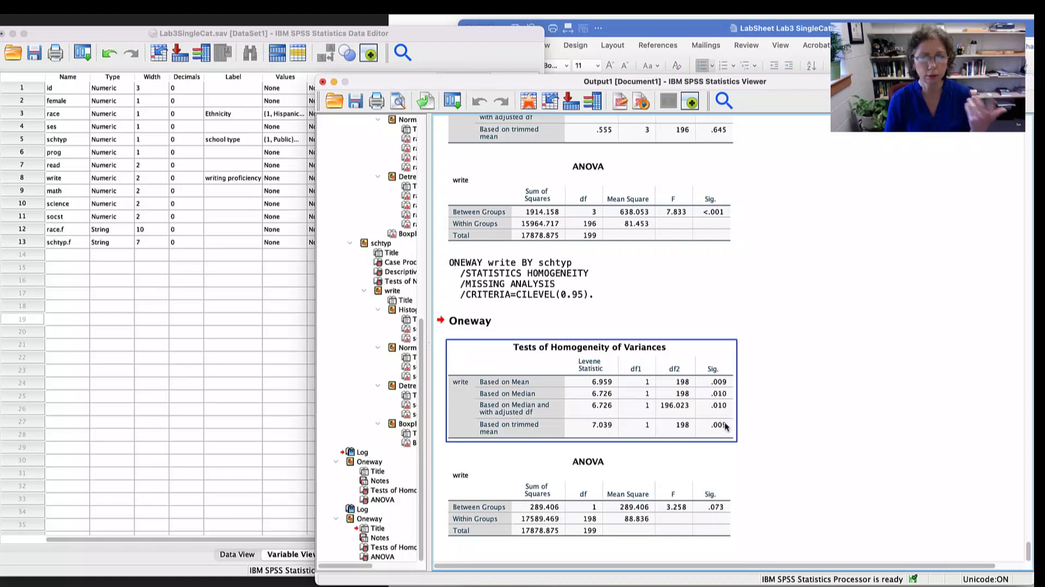
click(785, 426)
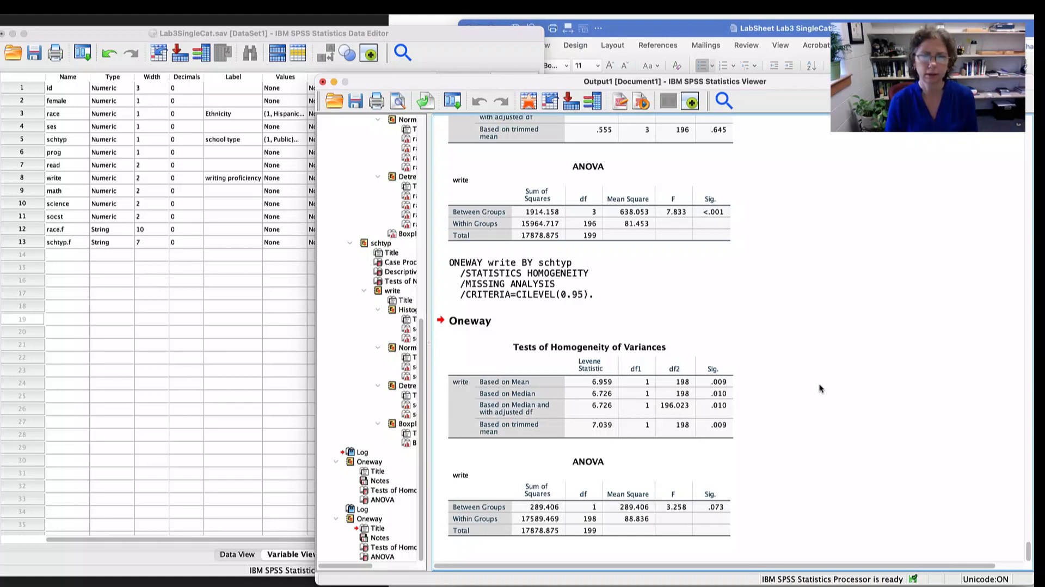
click(717, 358)
click(749, 388)
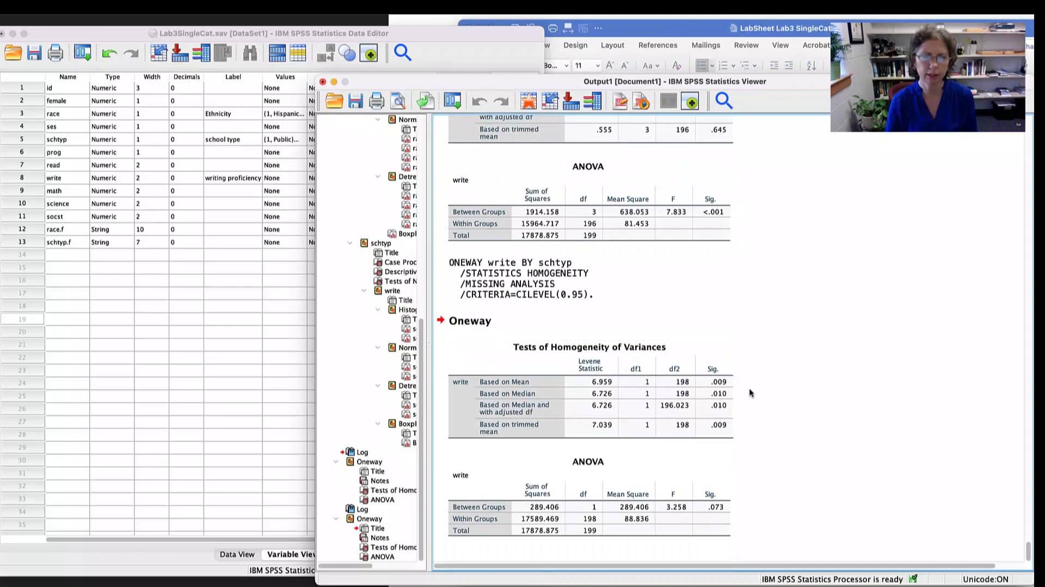
scroll(791, 386, up, 3)
click(792, 386)
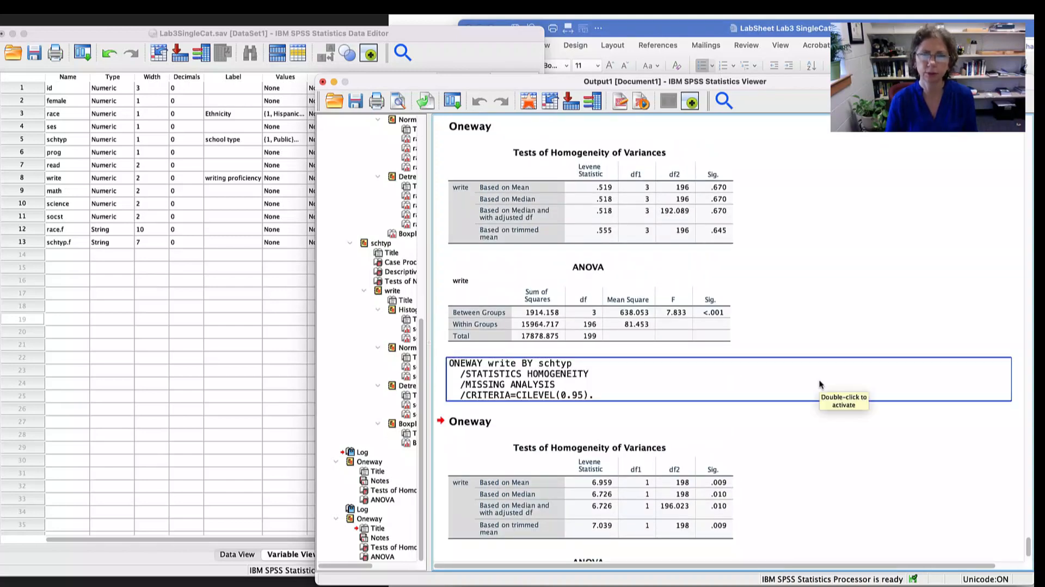
- Switch to the Word lab sheet and read the Model Testing instructions for dummy coding the two-level school type variable
key(super+Tab)
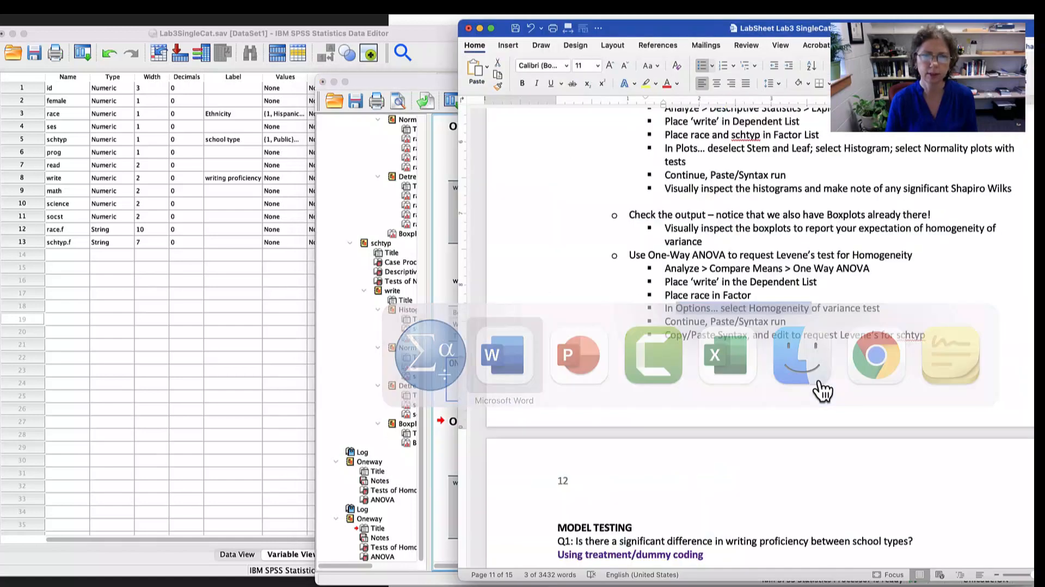
scroll(795, 336, down, 10)
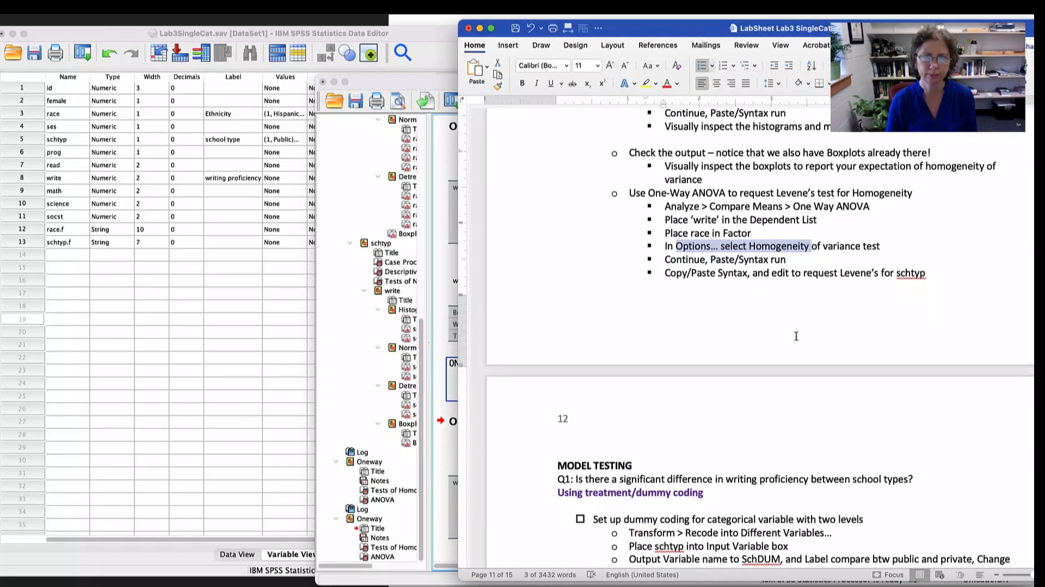
scroll(796, 336, down, 3)
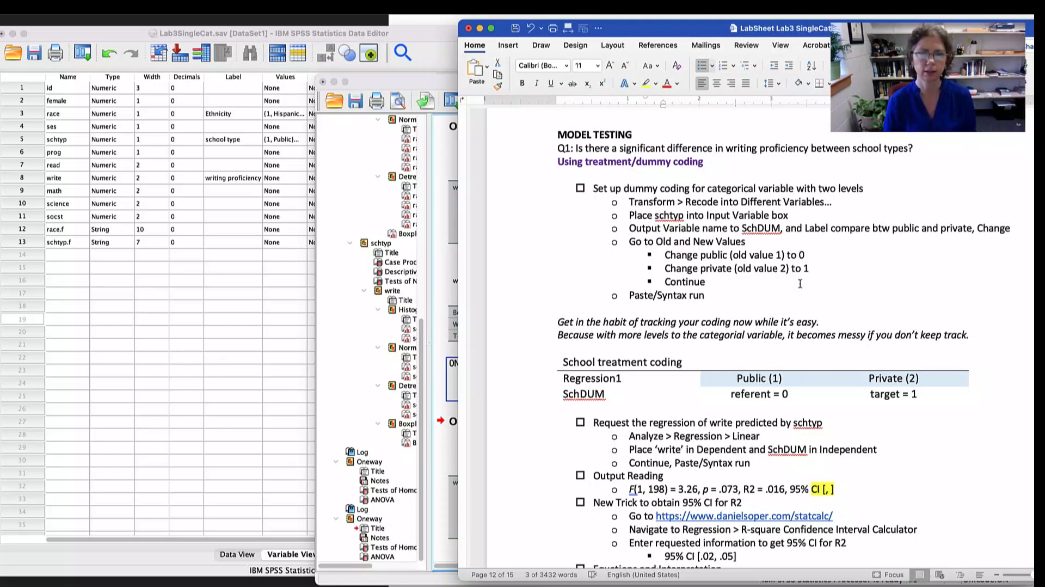
drag(611, 148, 778, 149)
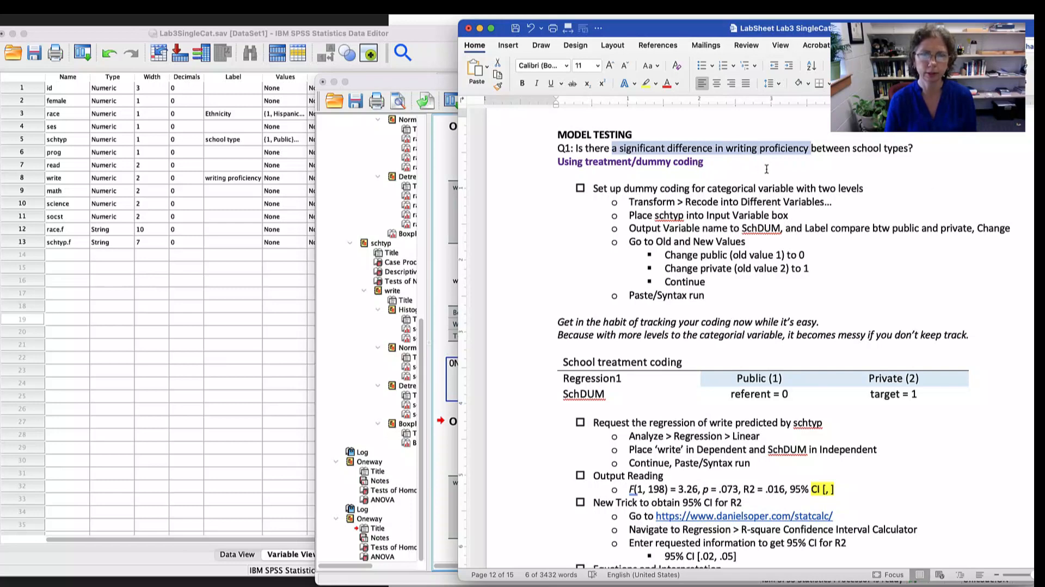
scroll(892, 177, down, 3)
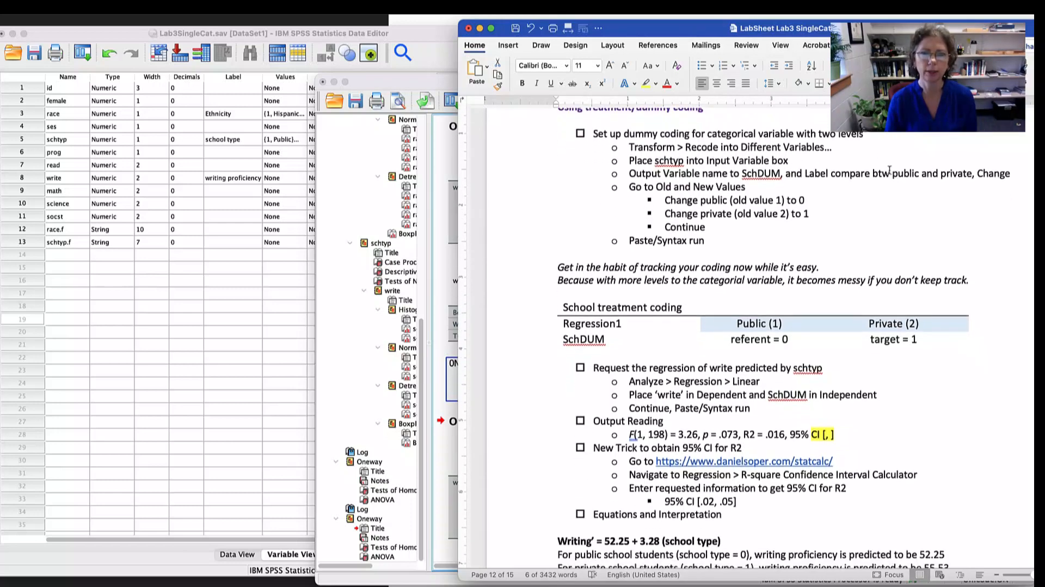
drag(625, 133, 760, 133)
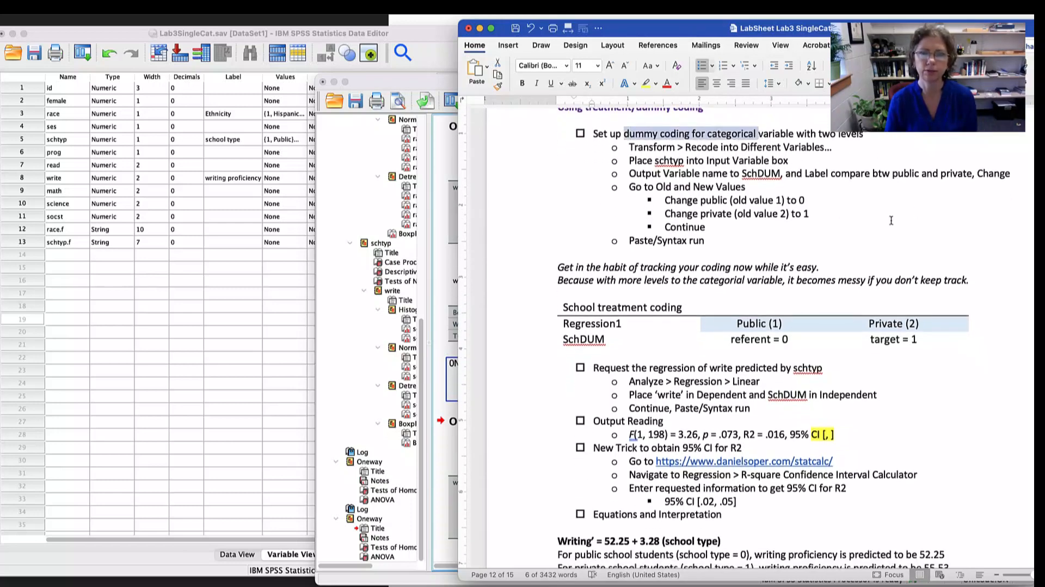
scroll(895, 219, up, 2)
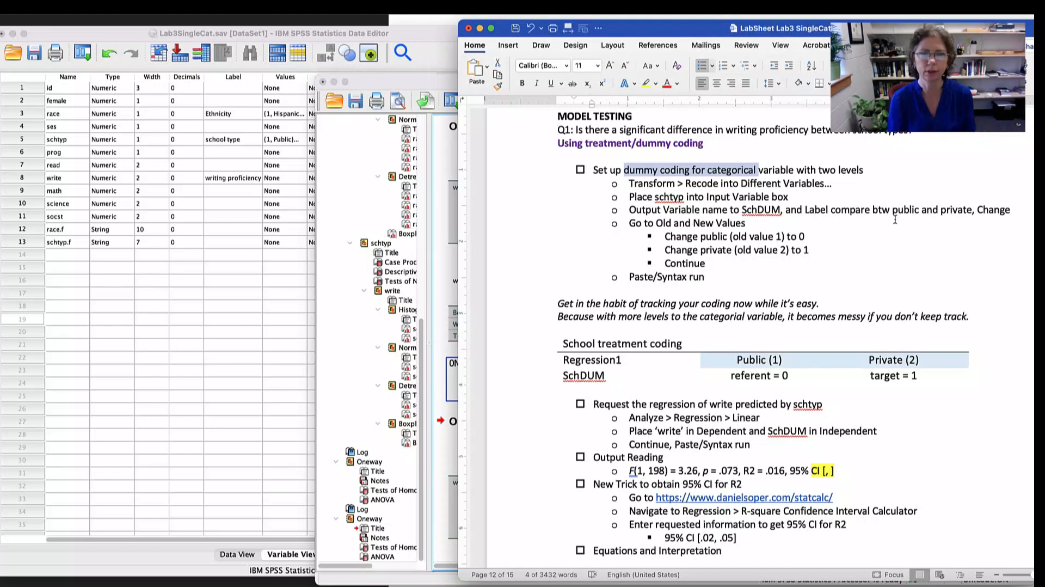
drag(629, 183, 782, 184)
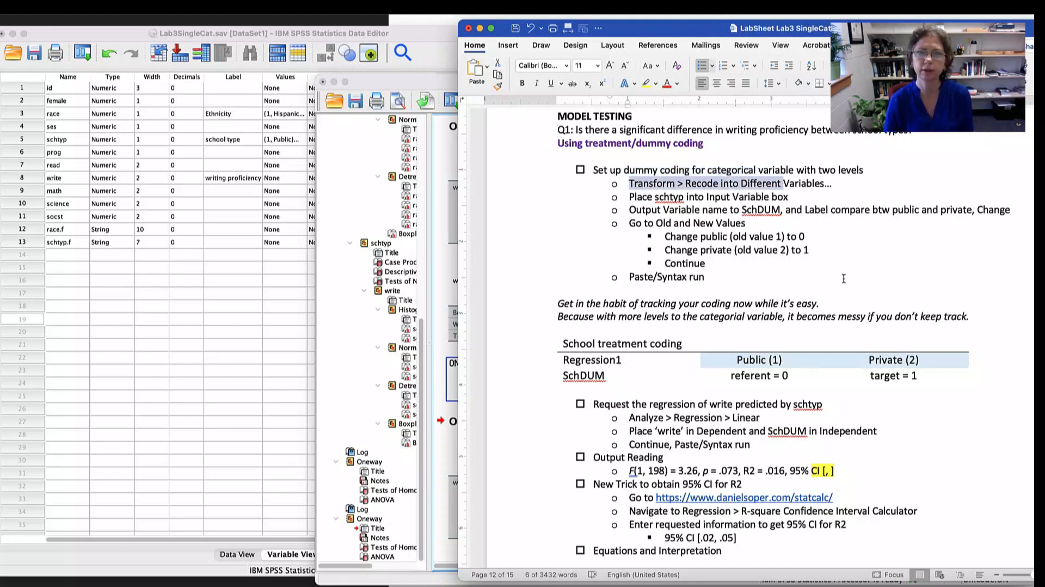
drag(629, 197, 734, 197)
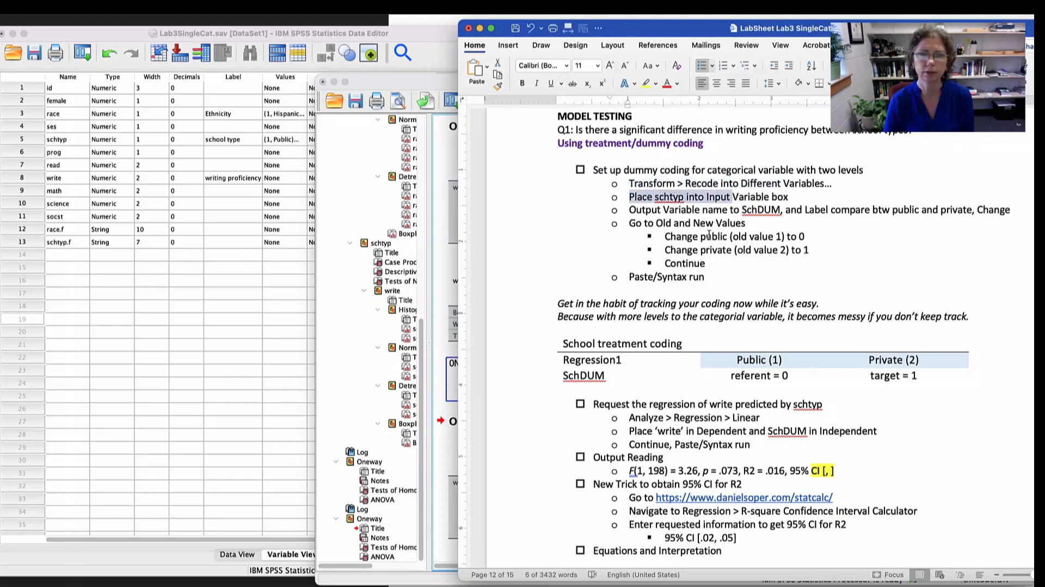
drag(665, 236, 802, 236)
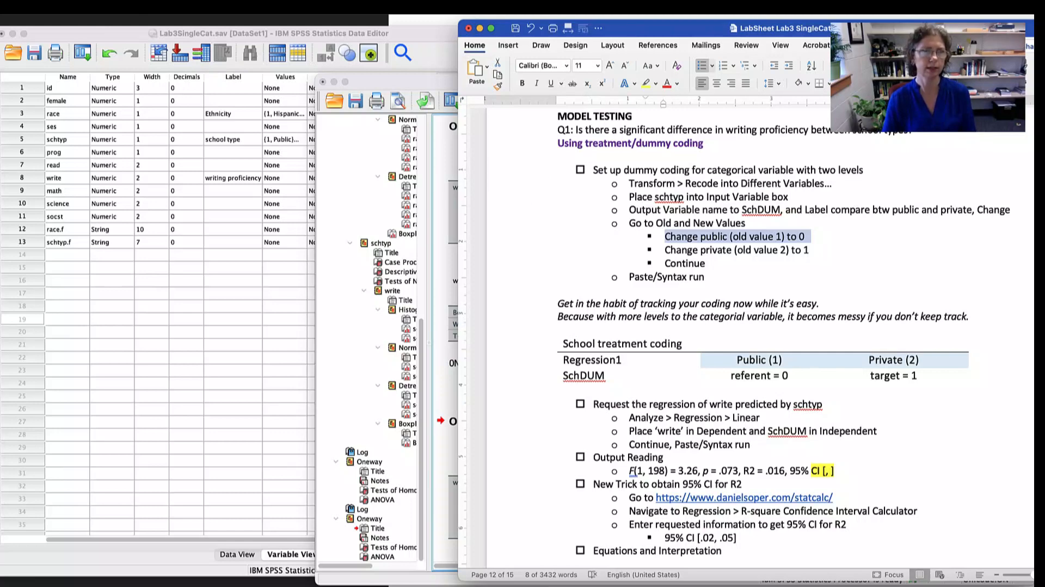
- Switch to the SPSS Data Editor and start Recode into Different Variables with schtyp as the input variable
click(252, 166)
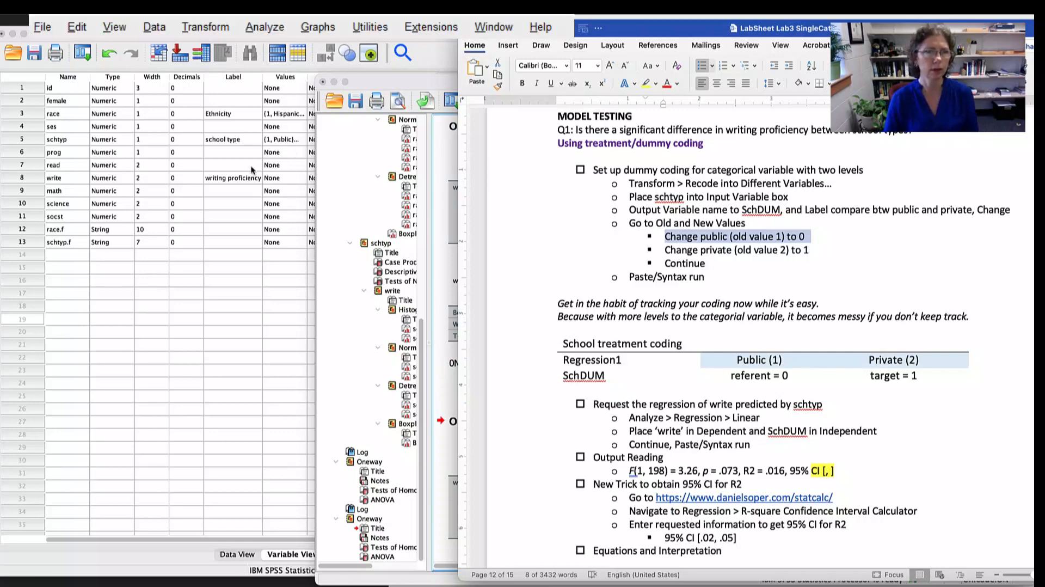
click(250, 283)
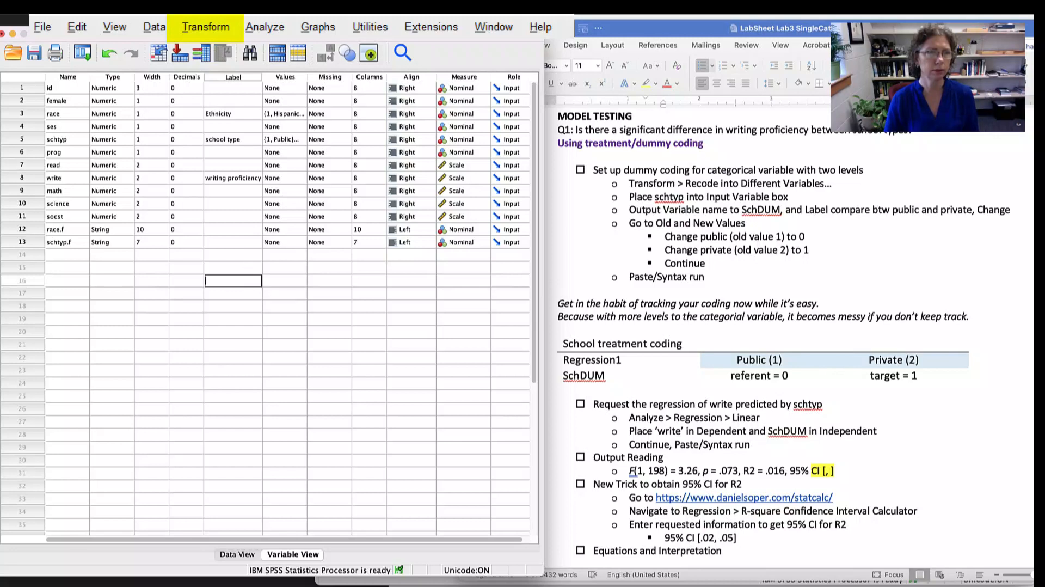
click(205, 27)
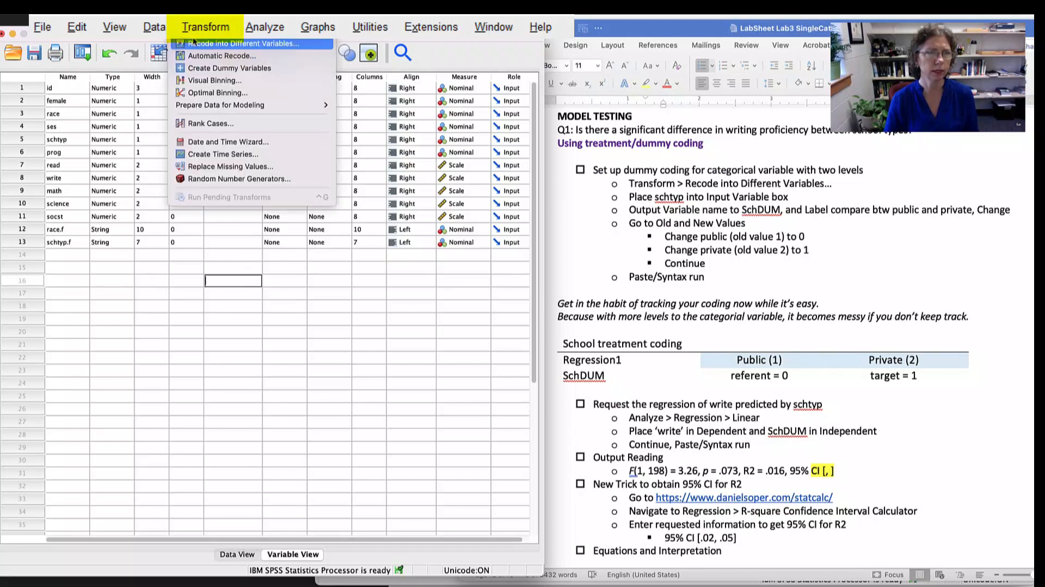
click(247, 43)
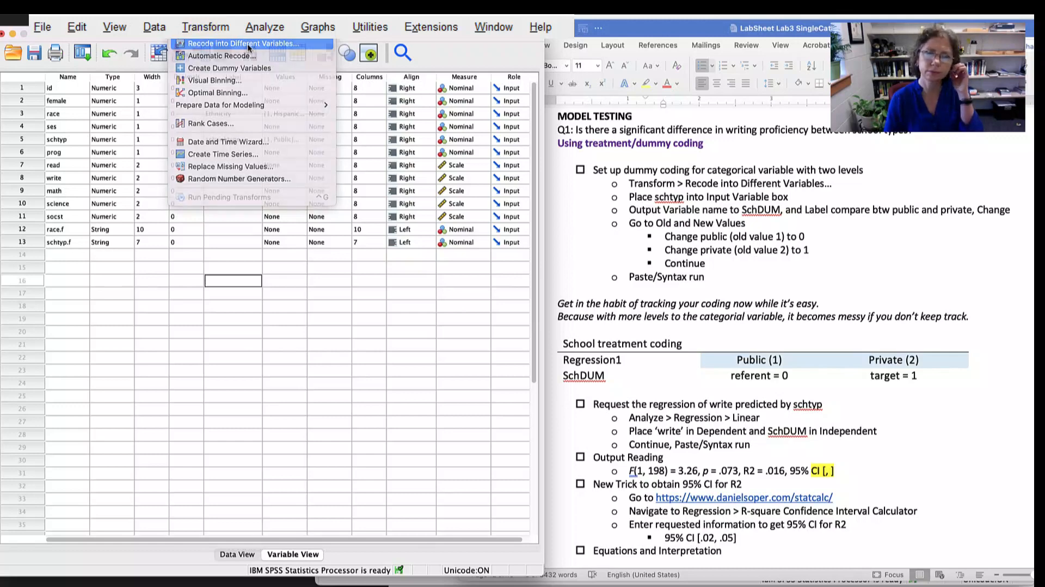
drag(979, 260, 283, 269)
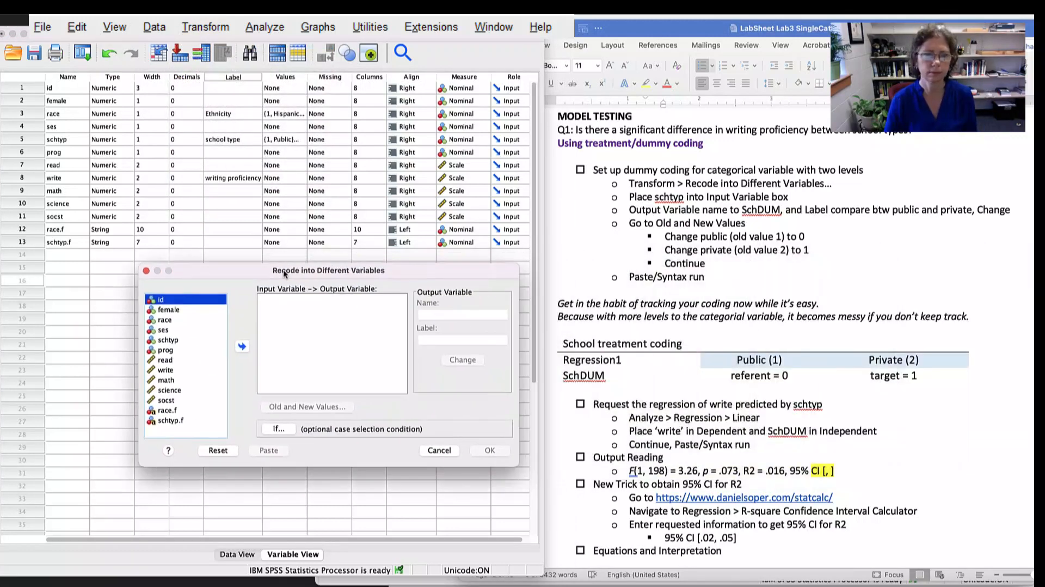
click(165, 341)
click(240, 346)
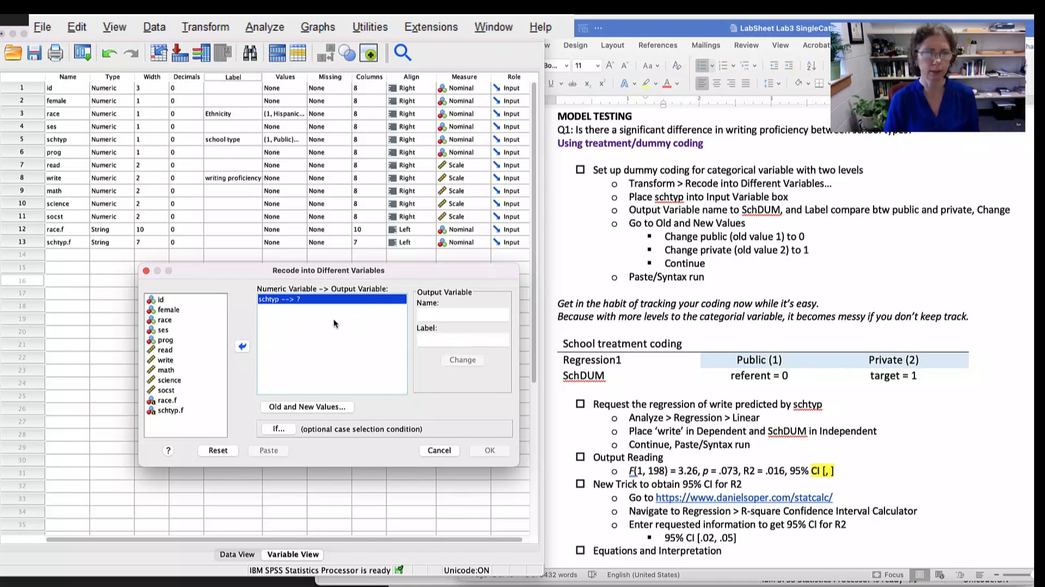
- Name the output variable for schtyp SchDUM, label it "compare btw public and private", and apply the change
click(465, 314)
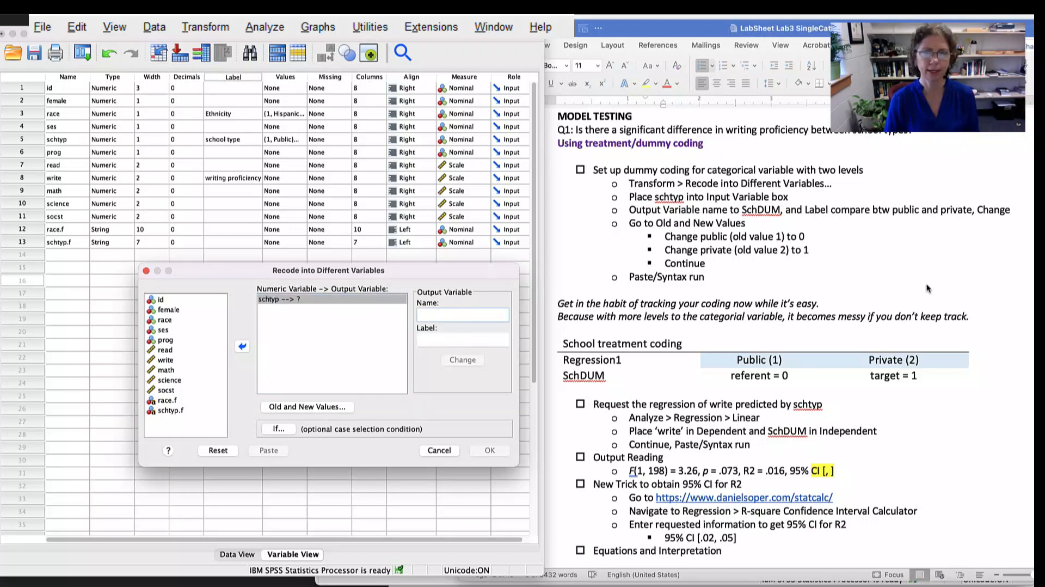
text(S)
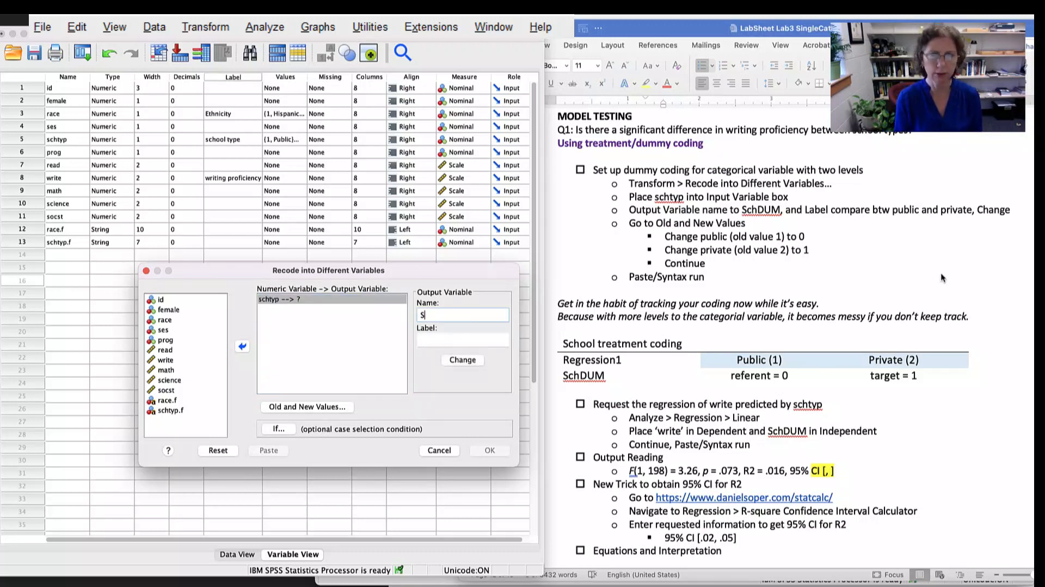
text(chDUM)
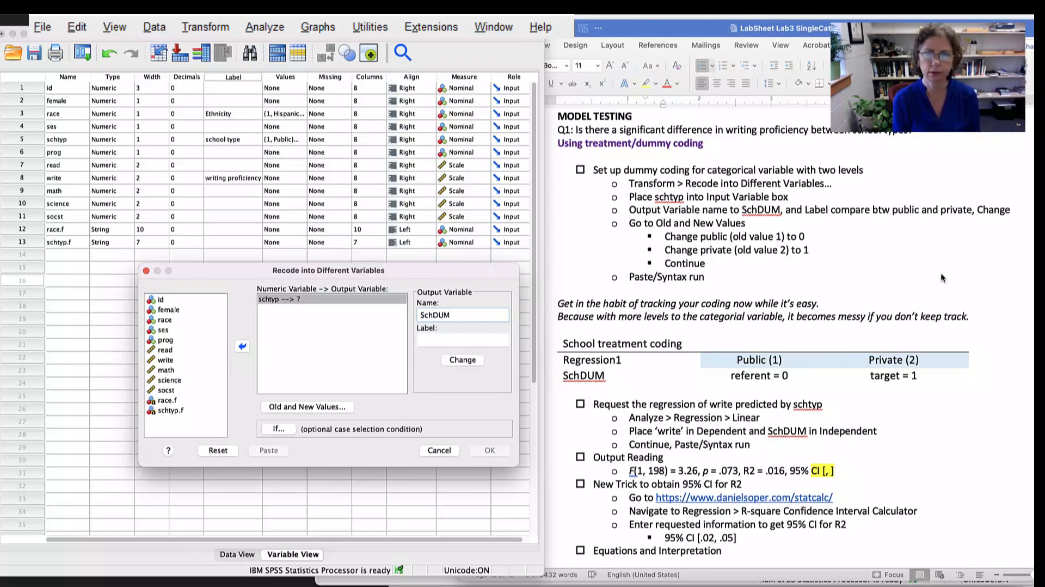
key(Tab)
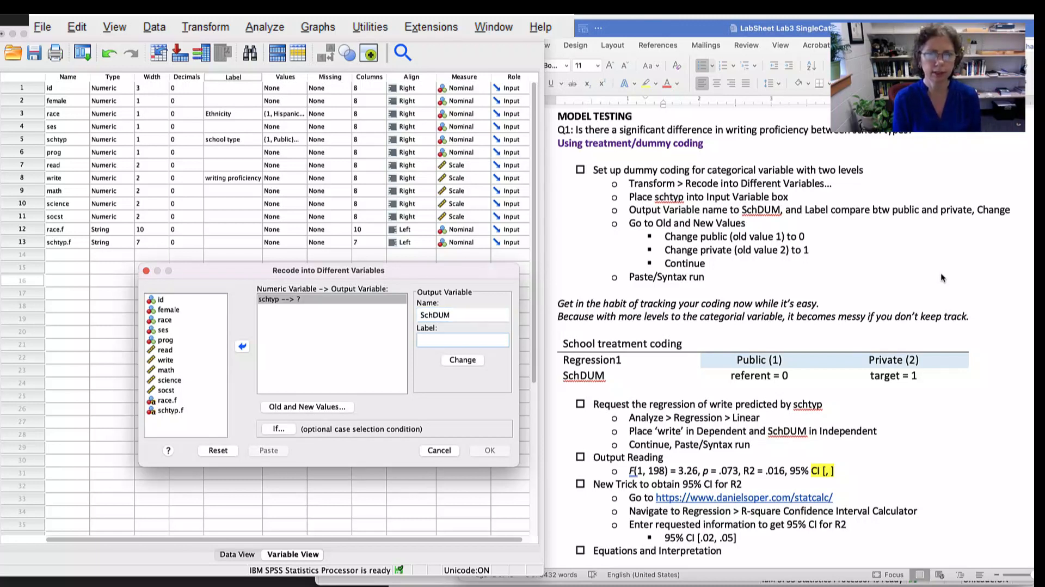
text(compar)
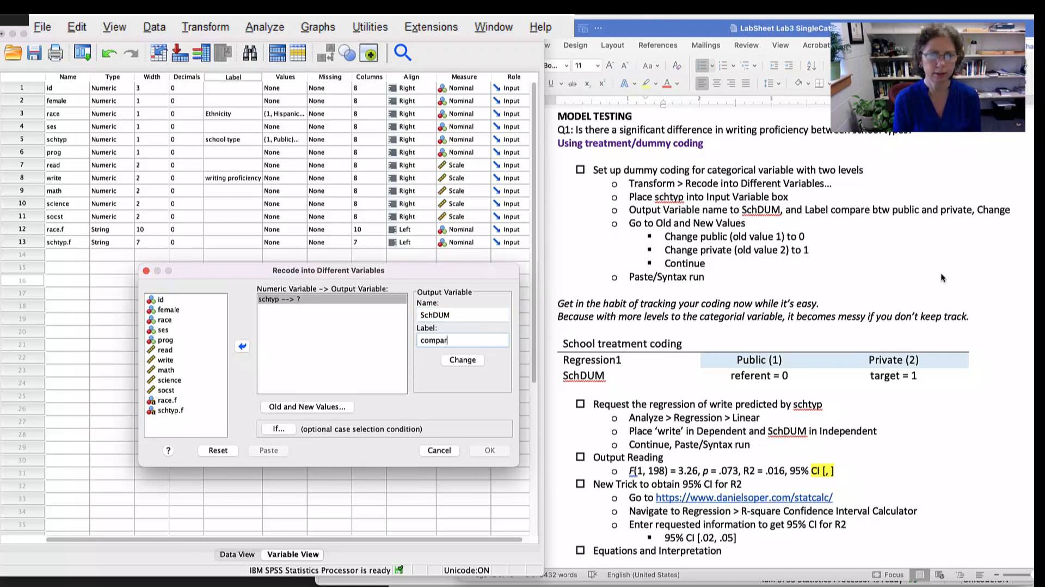
text(e btw )
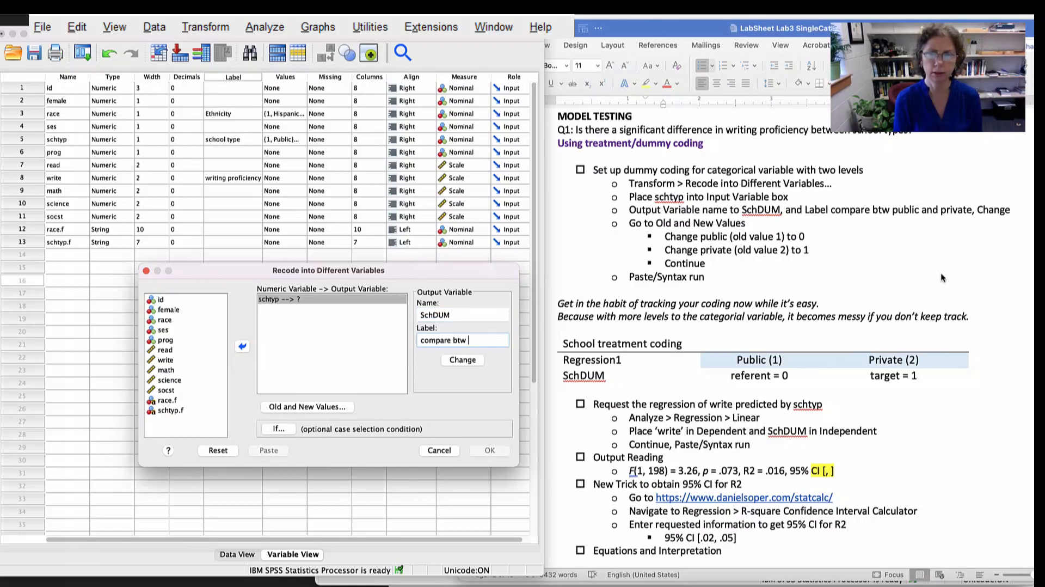
text(public and private)
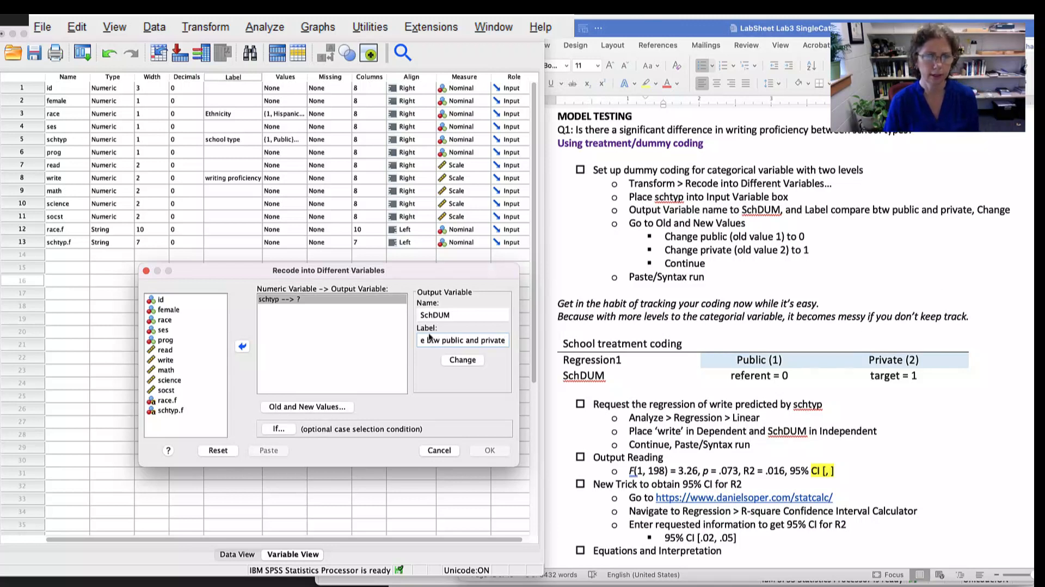
click(452, 360)
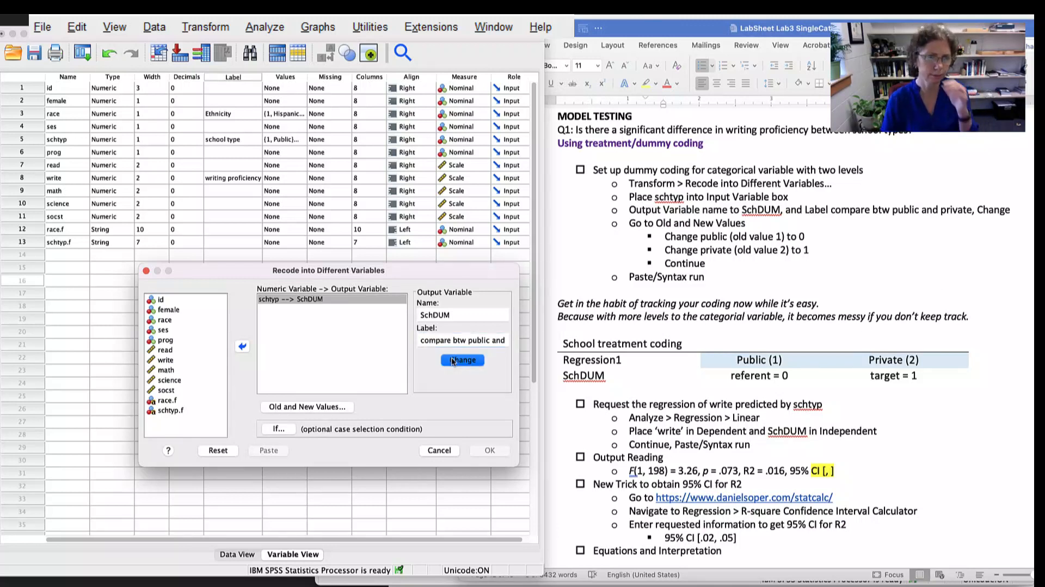
- Open the old and new values for the recode and add a mapping from old value 1 to new value 0
click(328, 406)
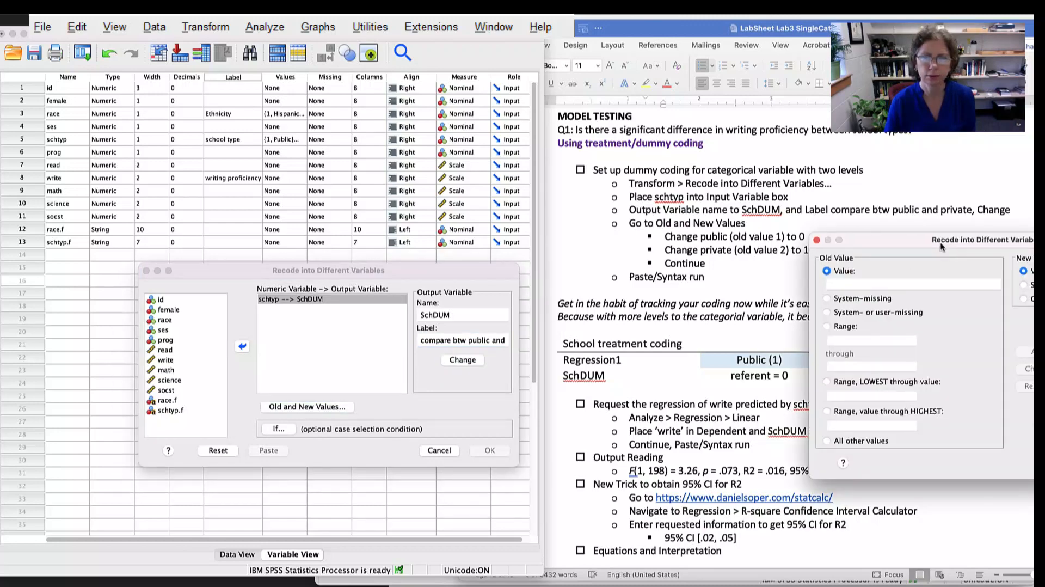
drag(942, 243, 293, 277)
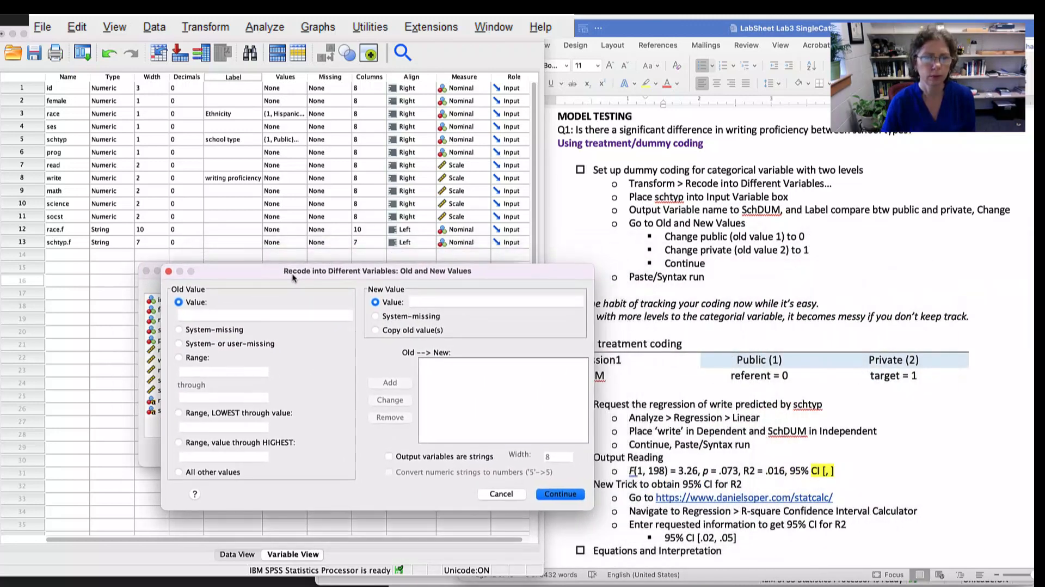
click(267, 313)
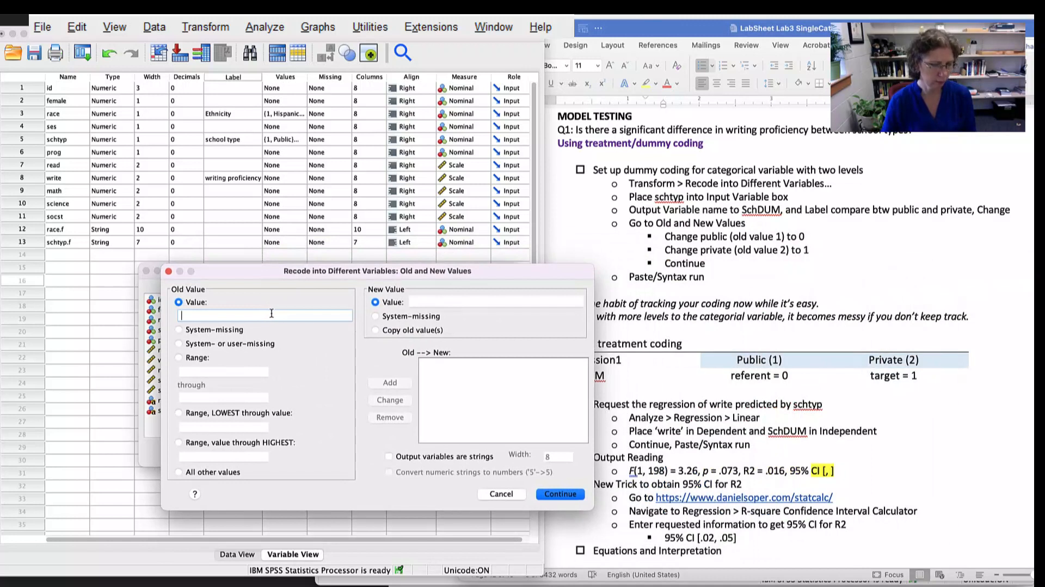
text(1)
click(450, 301)
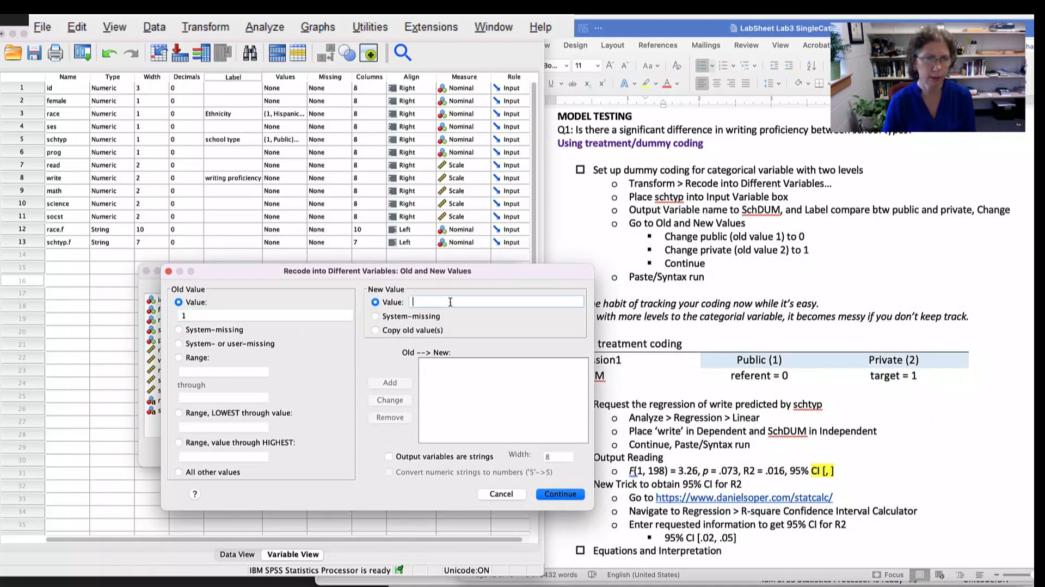
text(0)
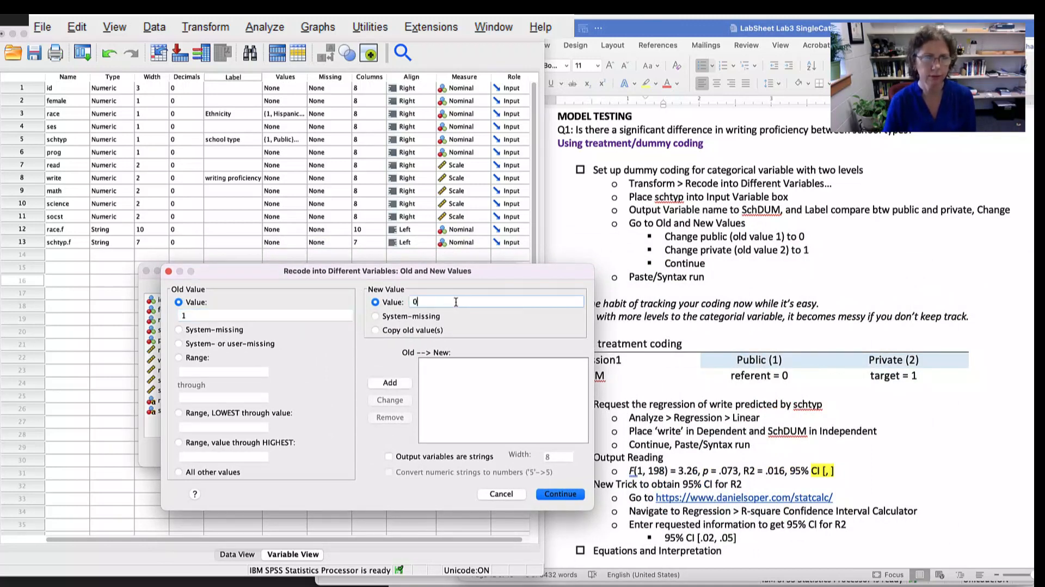
click(388, 382)
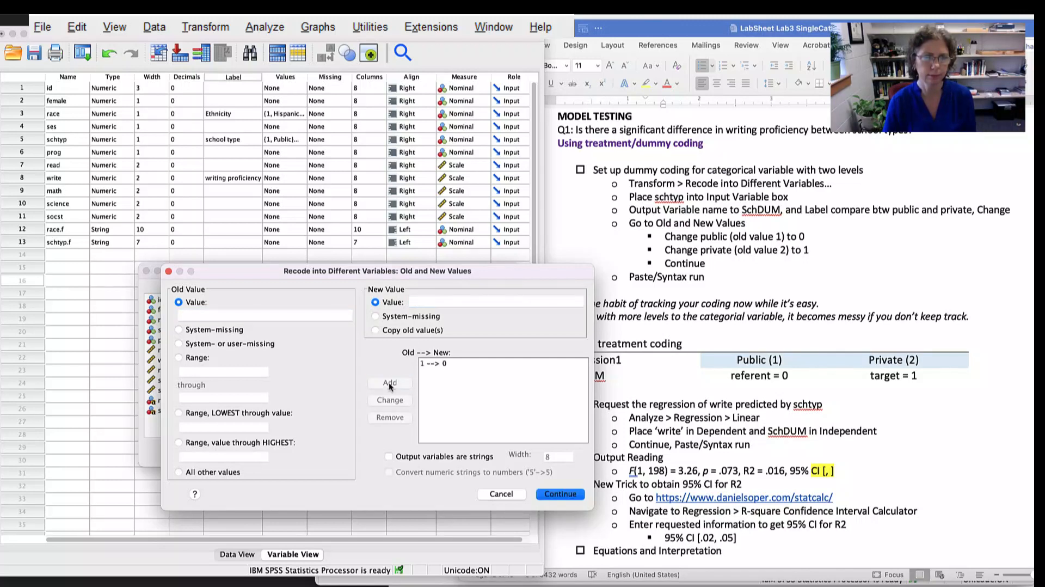
- Add a mapping from old value 2 to new value 1 and accept the recode values
click(274, 313)
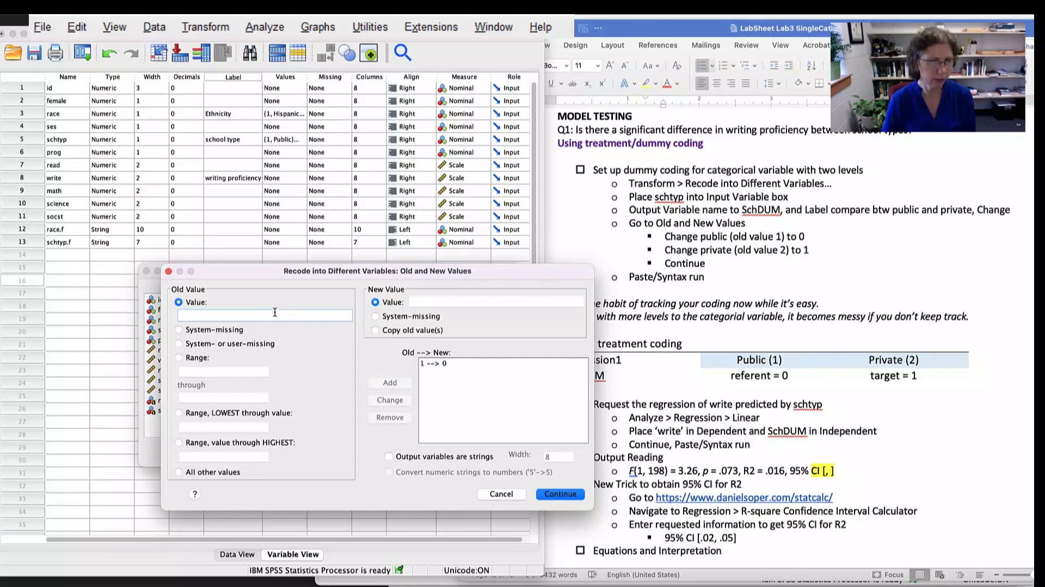
click(429, 298)
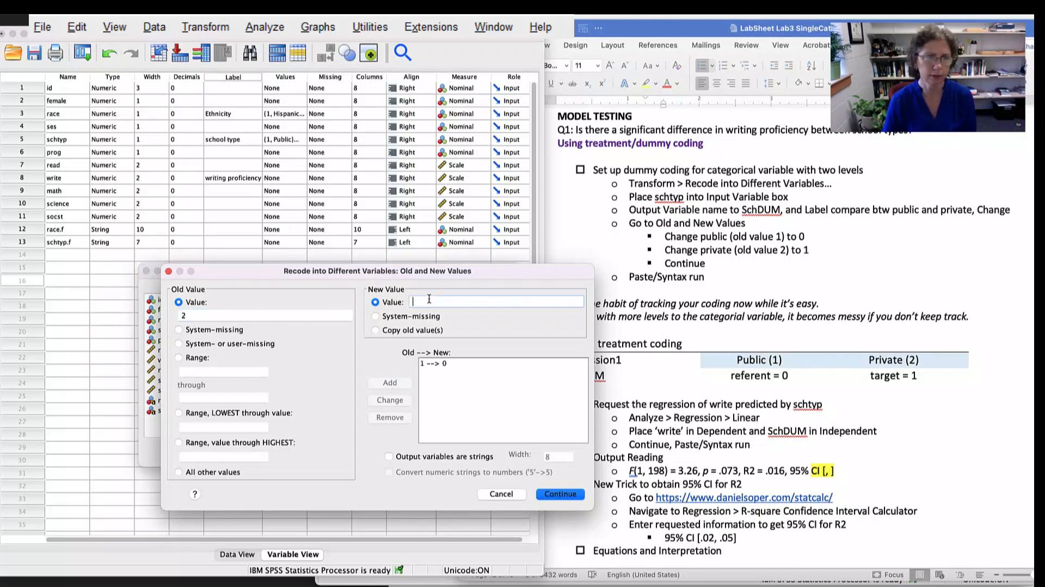
text(1)
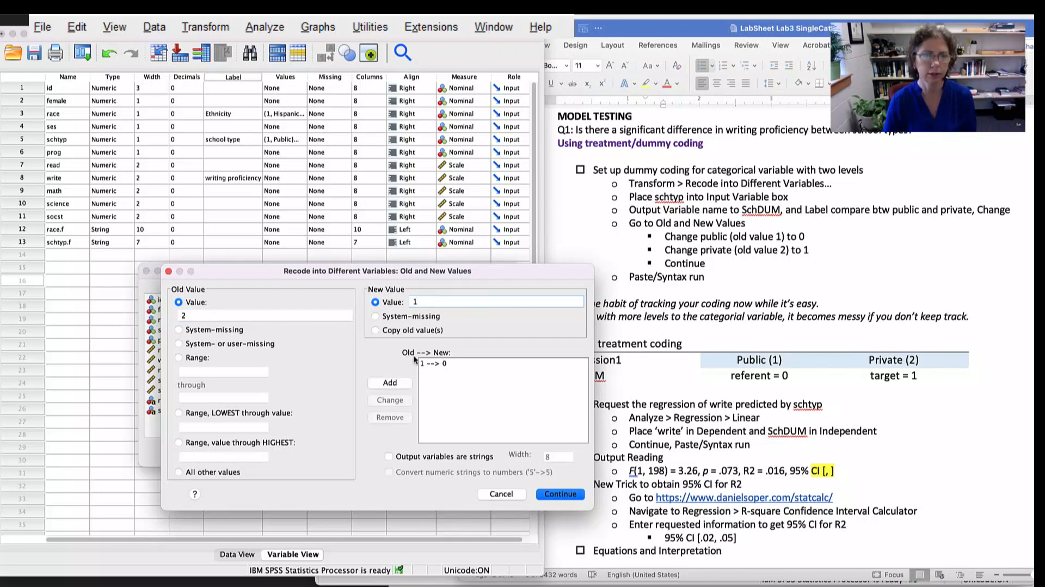
click(395, 383)
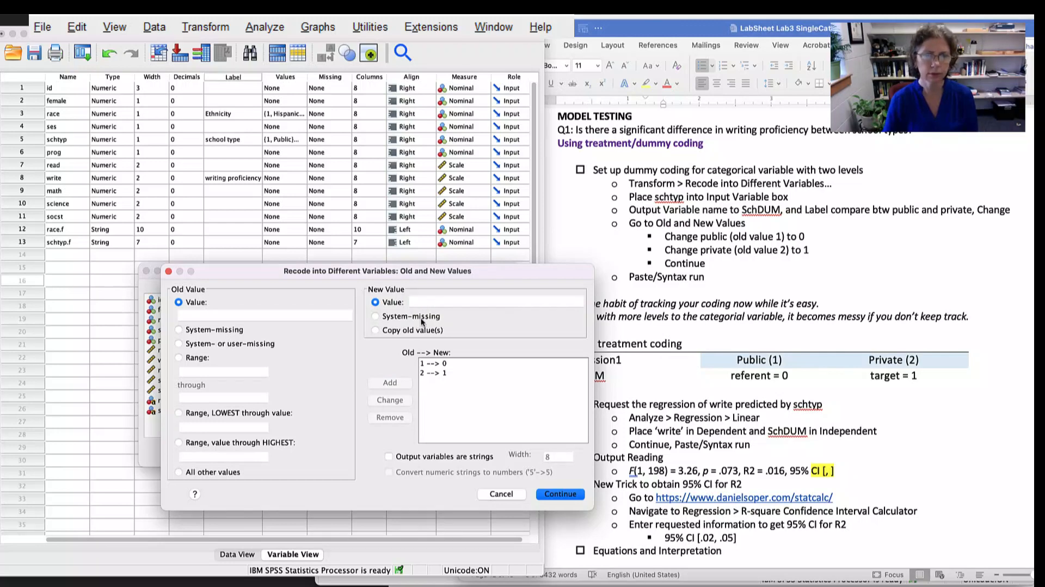
click(560, 493)
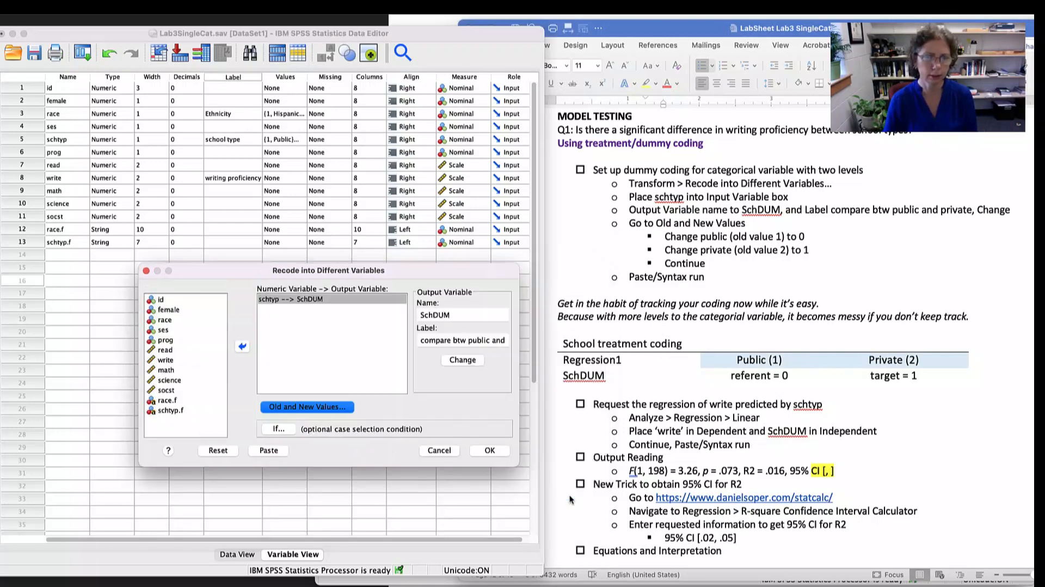
- Paste the recode command into the syntax file and delete the extra blank line above RECODE
click(268, 450)
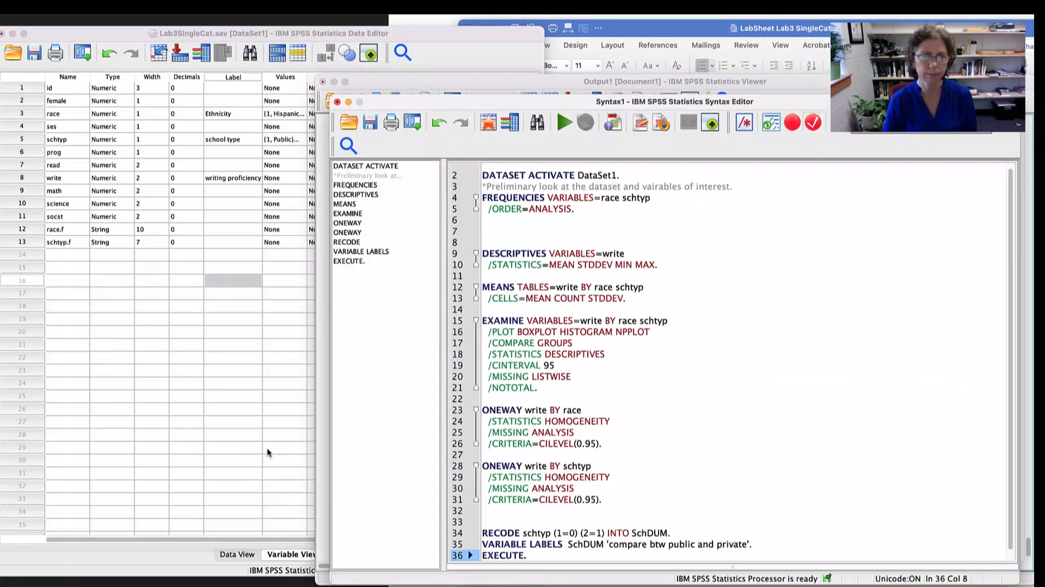
scroll(678, 429, down, 1)
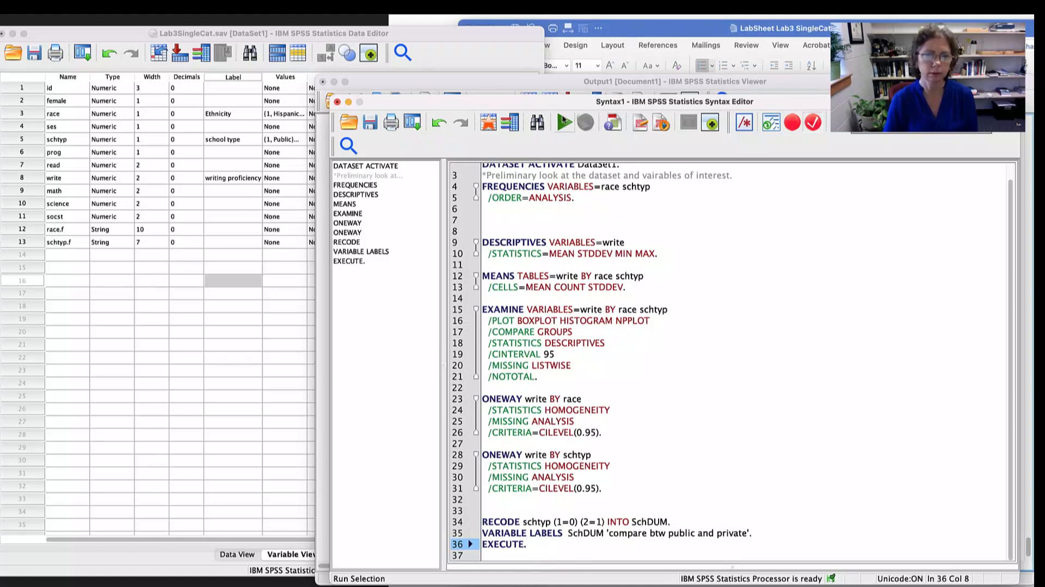
key(shift+Up)
key(shift+Up)
key(shift+Up)
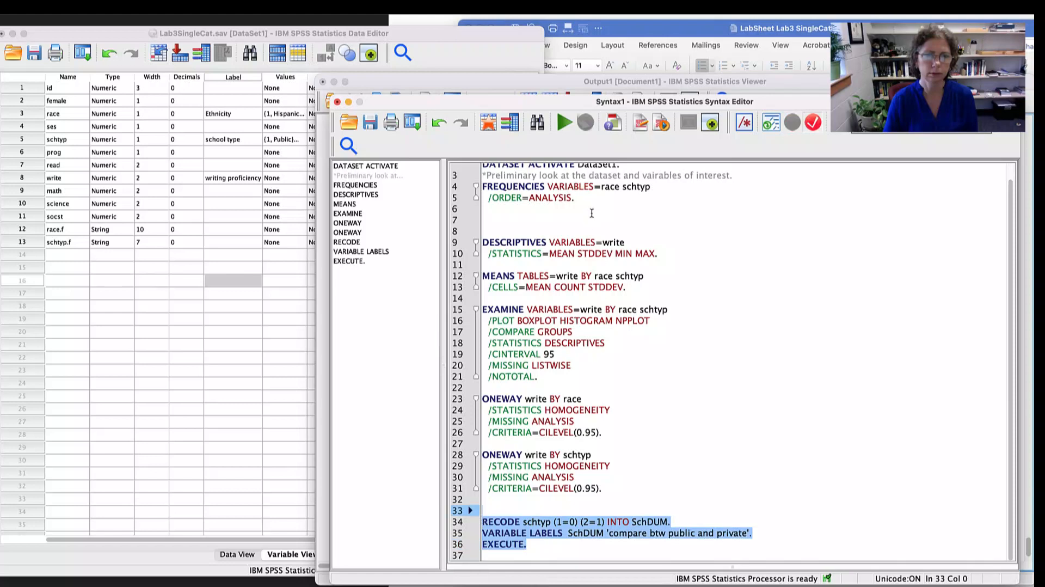
click(542, 522)
click(525, 542)
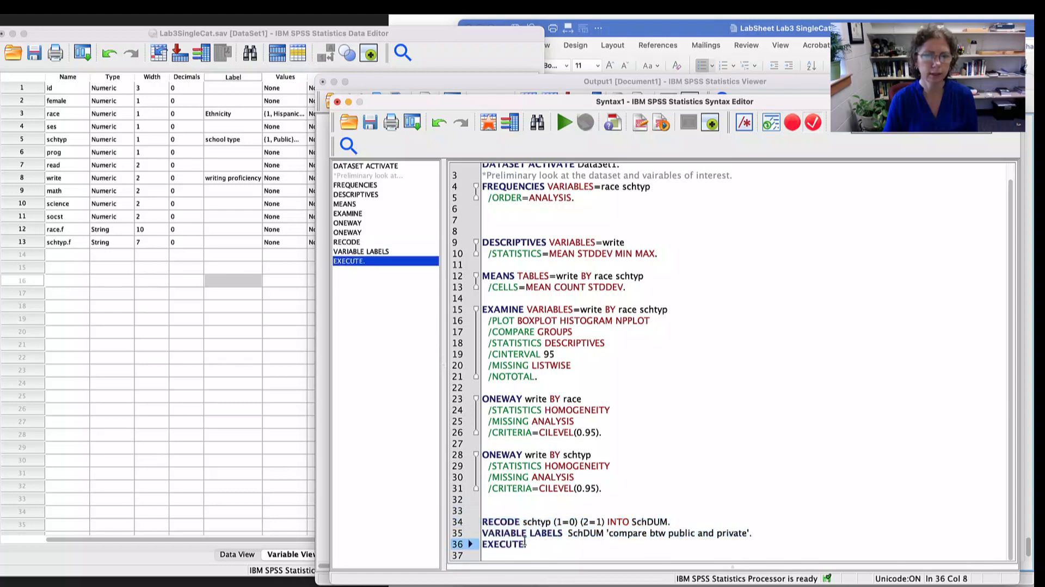
click(529, 511)
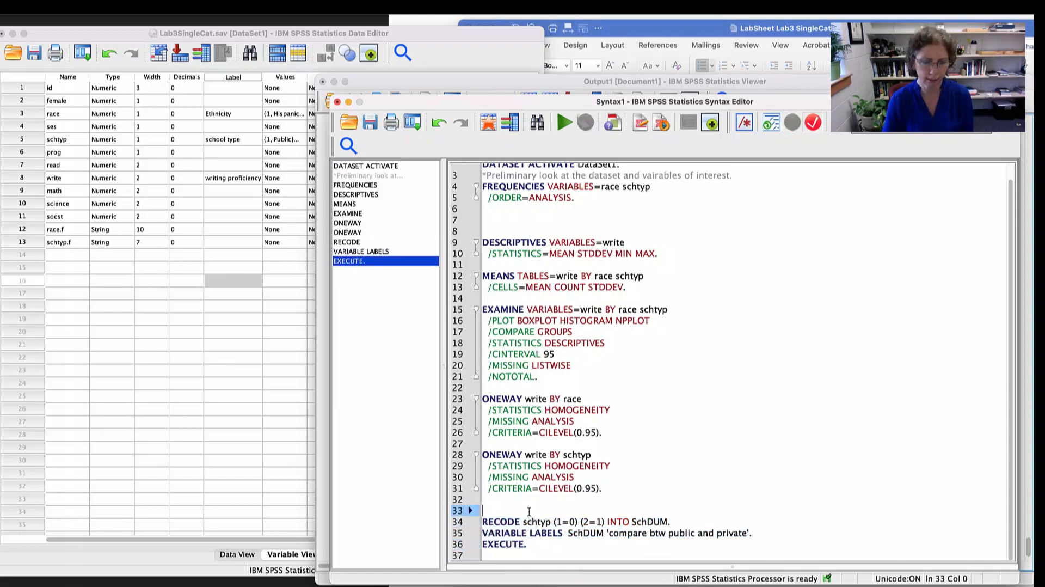
key(BackSpace)
- Run only the RECODE, VARIABLE LABELS and EXECUTE lines that create SchDUM
click(533, 547)
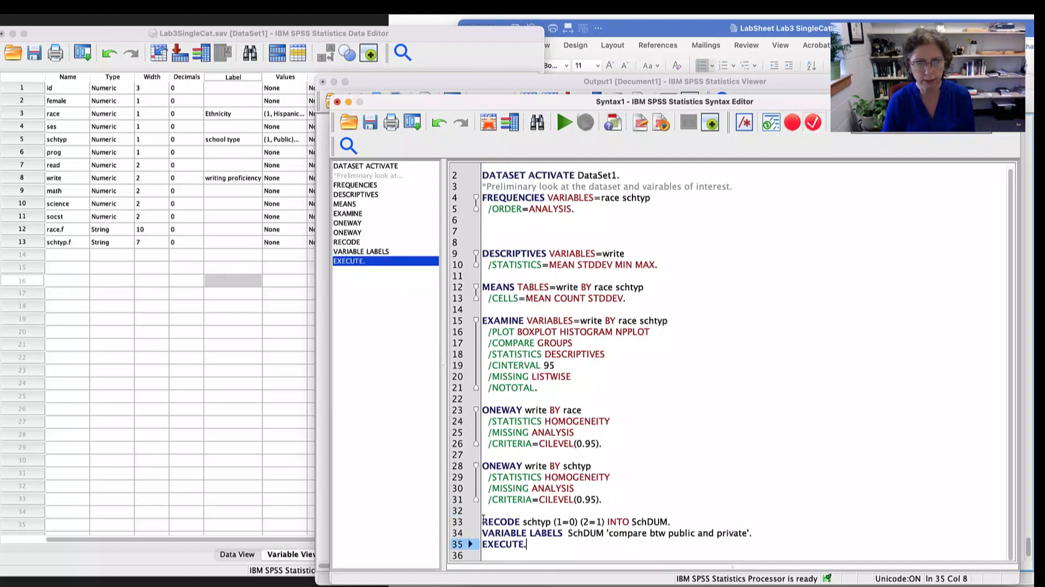
drag(537, 546, 473, 524)
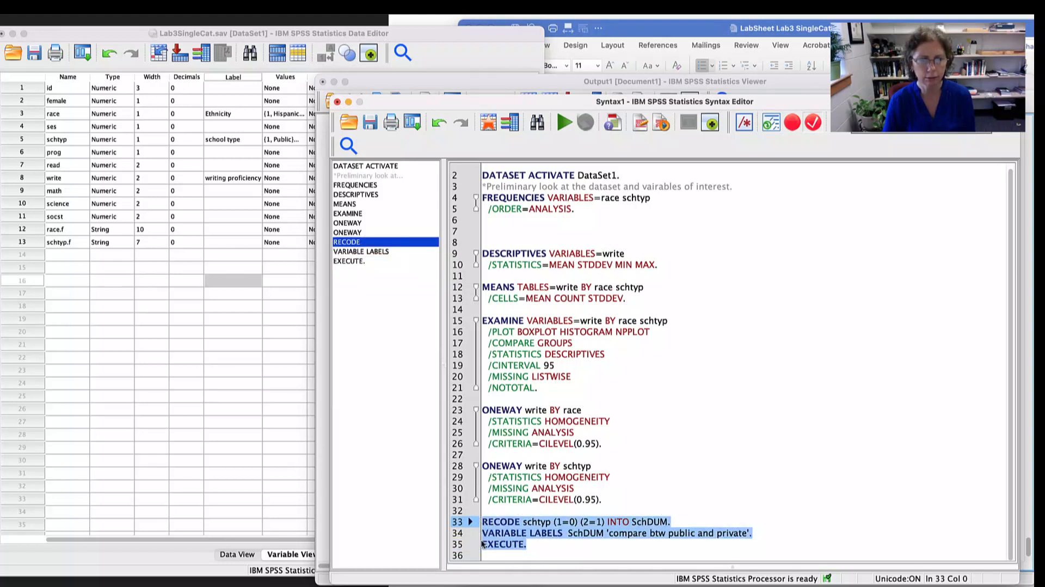
click(566, 125)
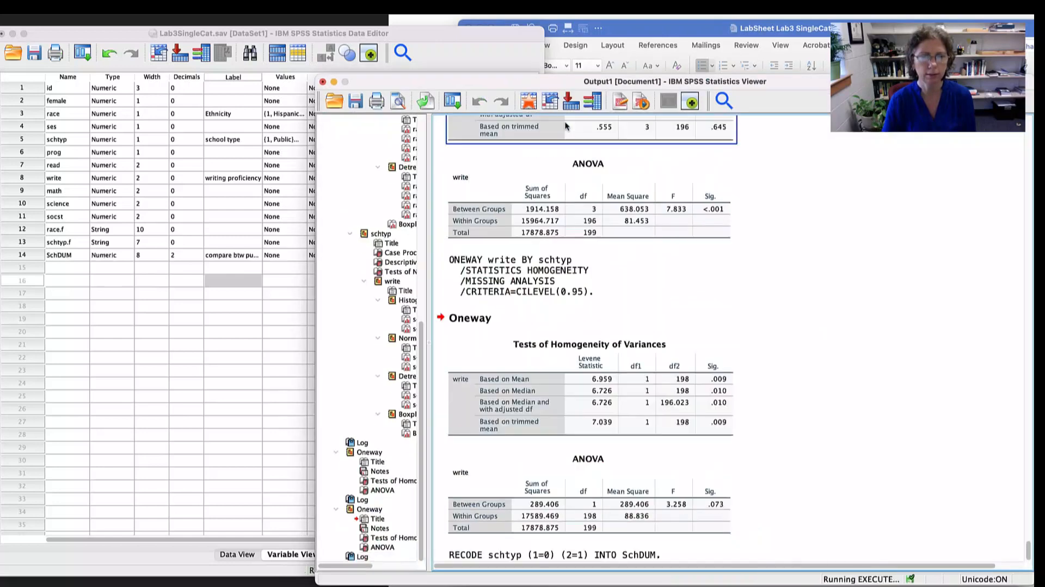
- Check the recode log in the output and the SchDUM row in the Data Editor's variable list
click(672, 443)
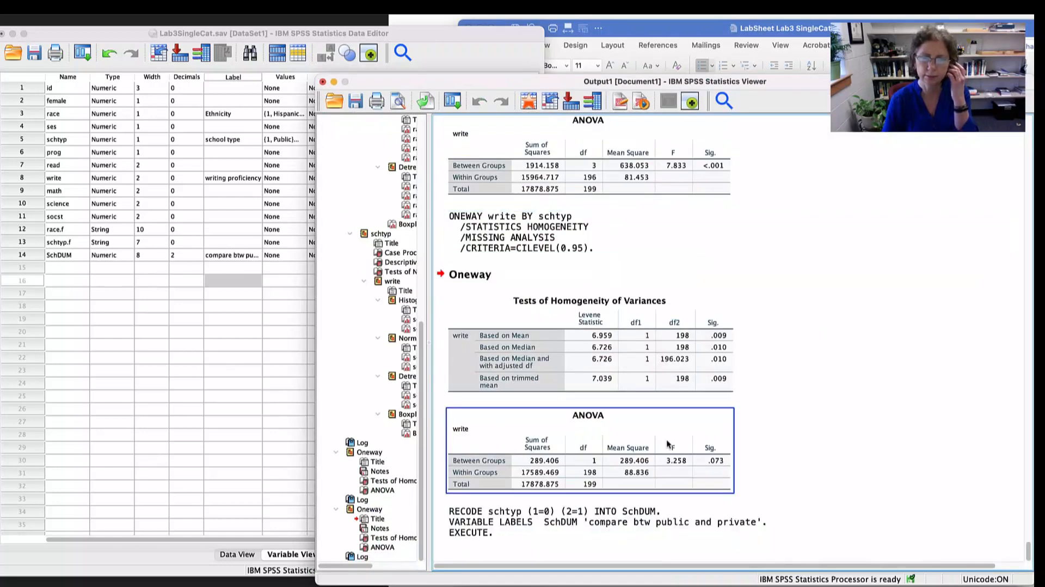
click(567, 524)
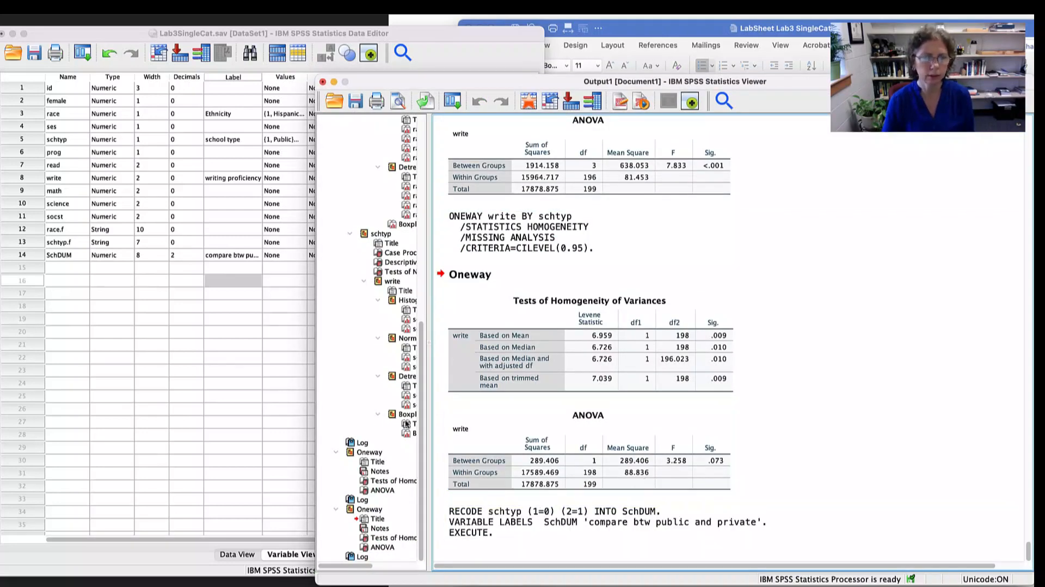
click(24, 255)
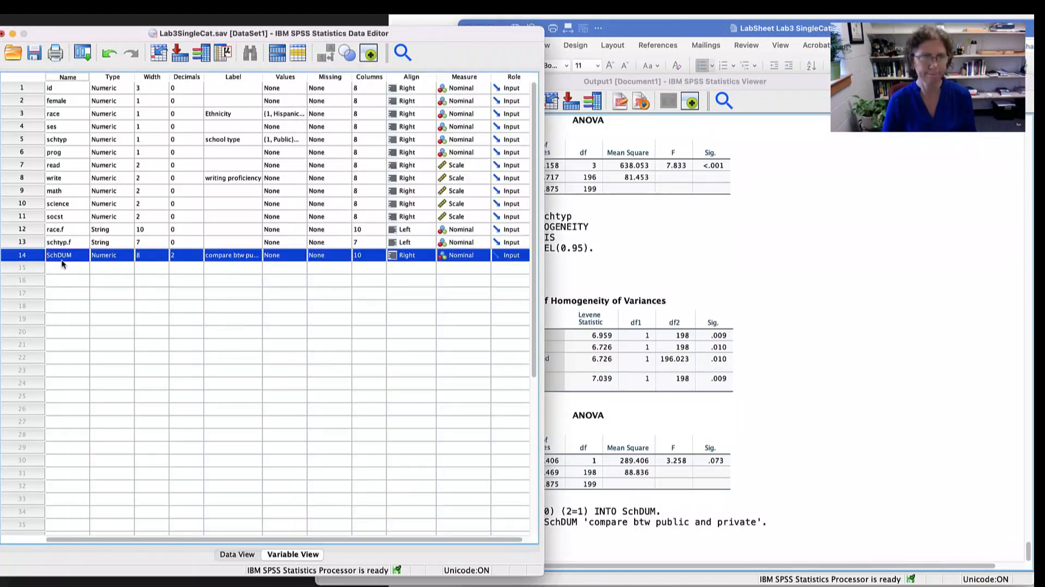
click(808, 399)
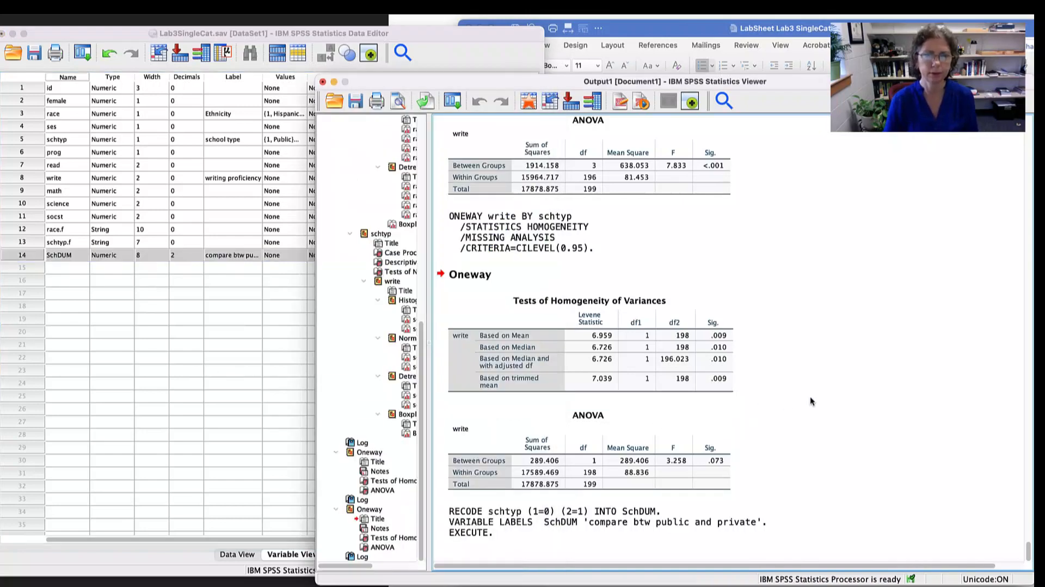
- Switch to the Word lab sheet and read the instructions for requesting the regression of write predicted by schtyp
key(super+Tab)
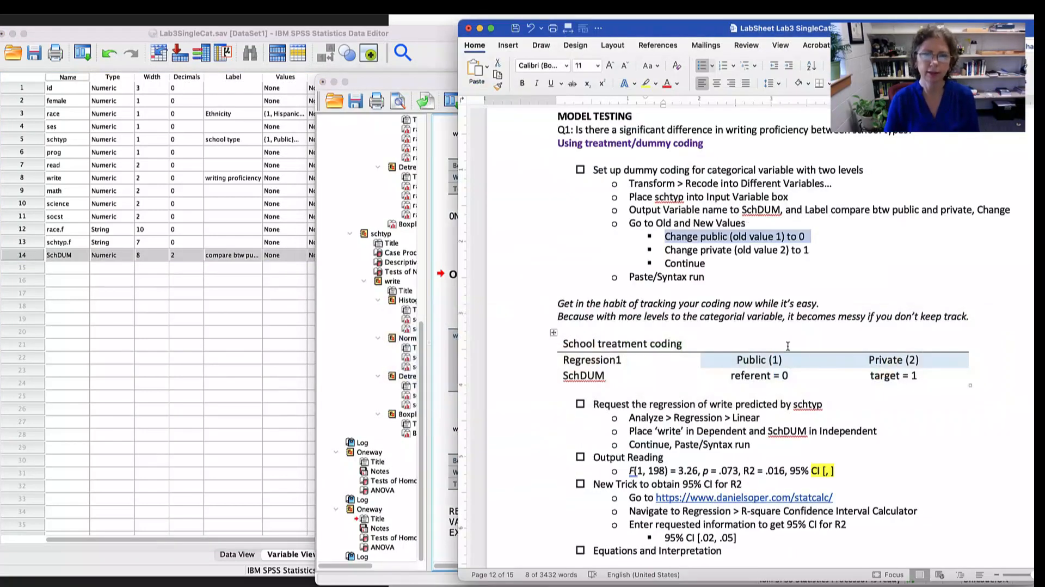
scroll(753, 265, down, 2)
scroll(753, 265, down, 2)
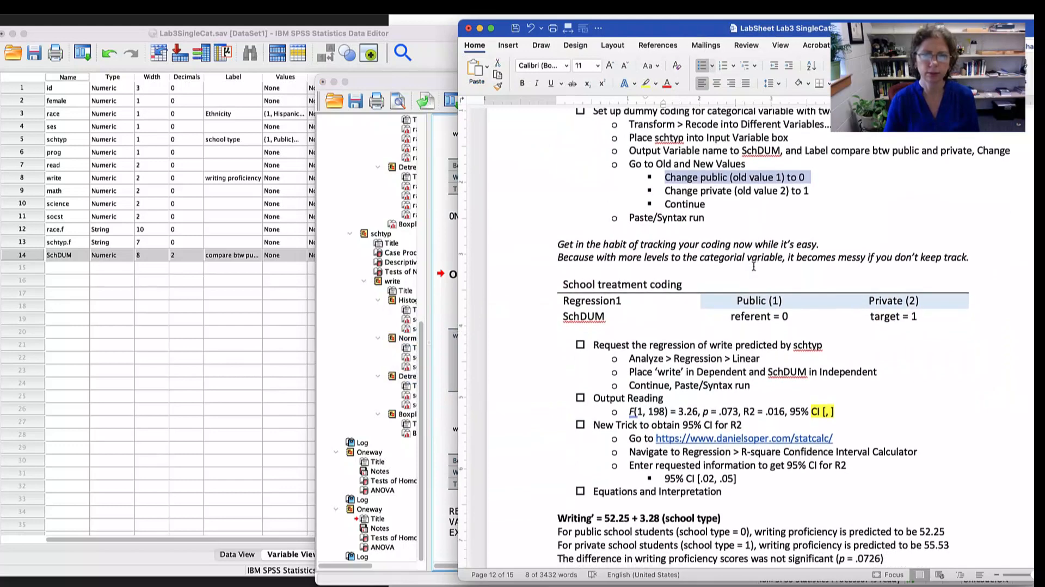
click(648, 345)
drag(650, 345, 779, 344)
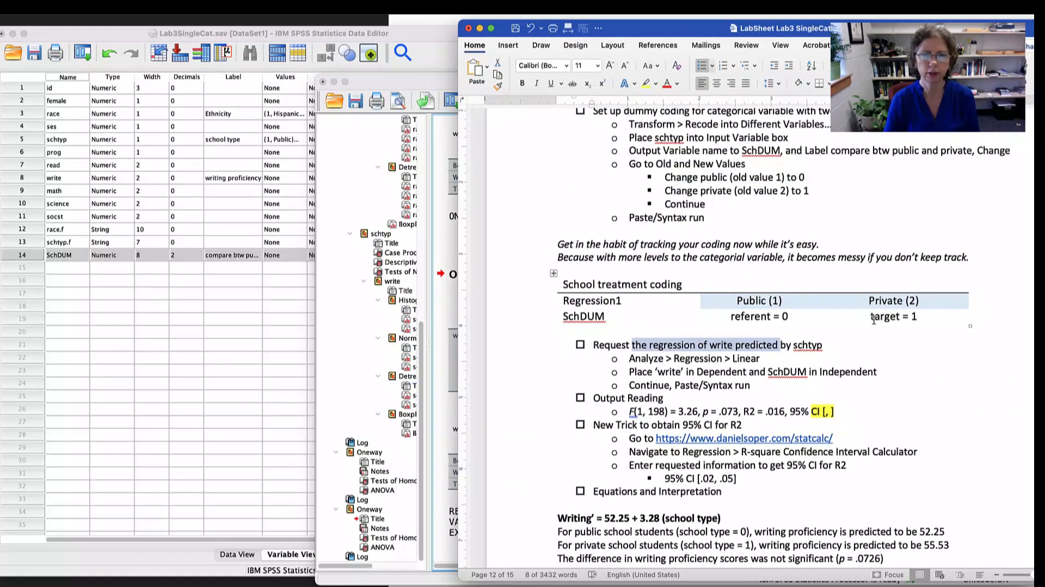
scroll(874, 320, down, 4)
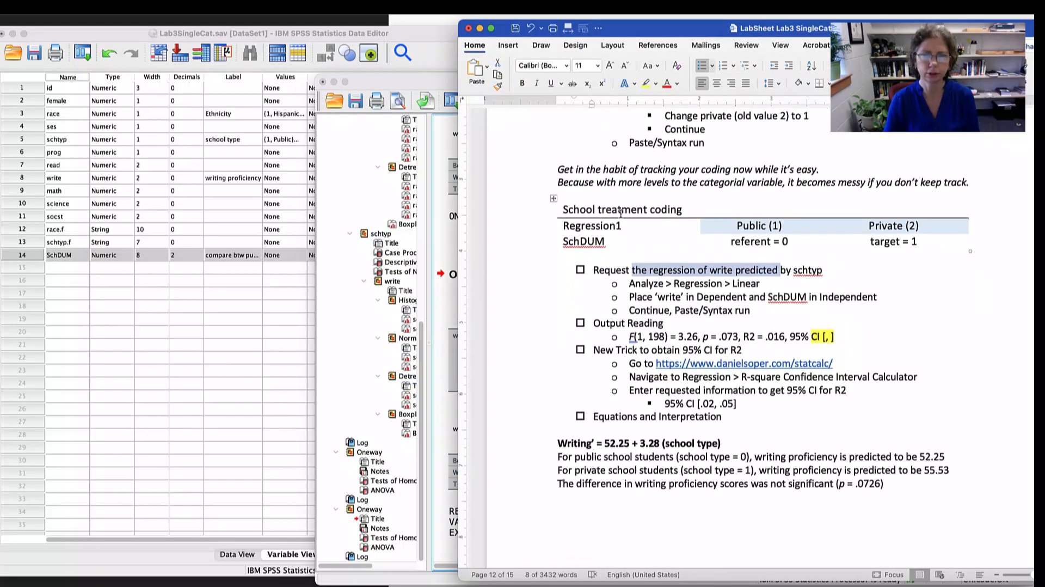
- Review the School treatment coding table in the lab sheet, highlighting the SchDUM codes for the public and private groups
drag(624, 209, 942, 240)
click(942, 239)
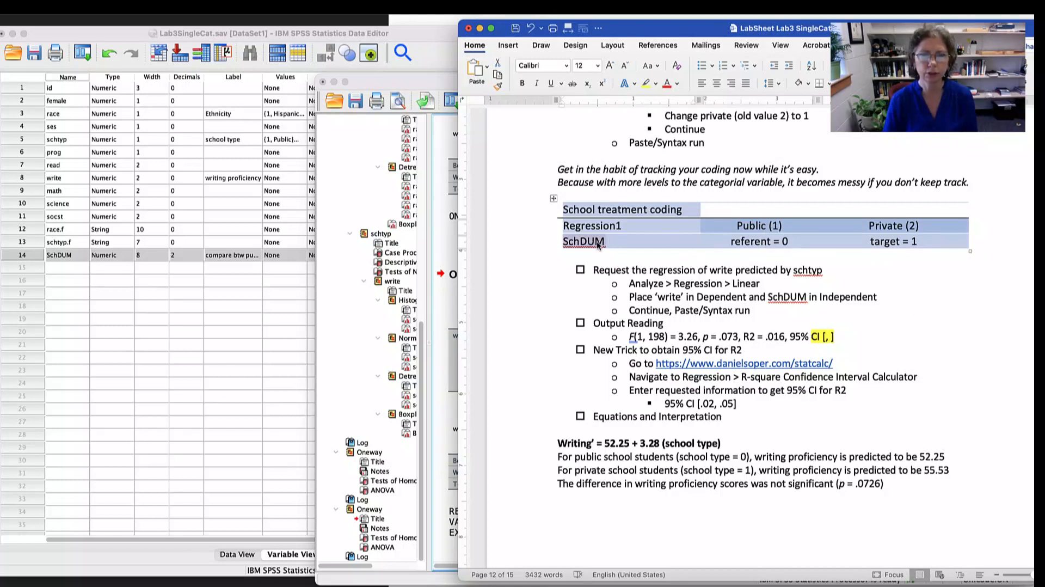
click(763, 245)
drag(792, 242, 715, 241)
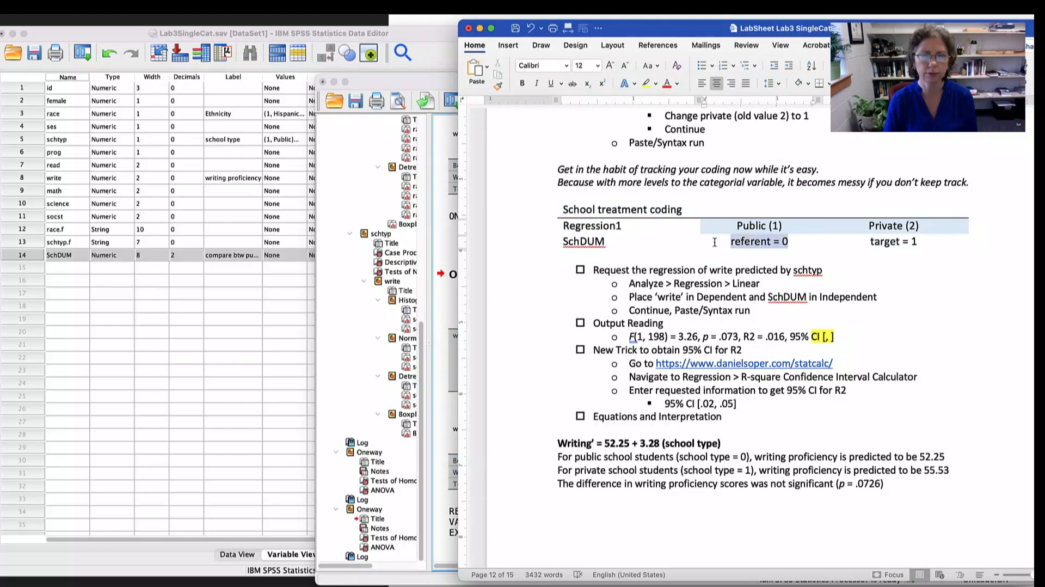
drag(919, 243, 869, 243)
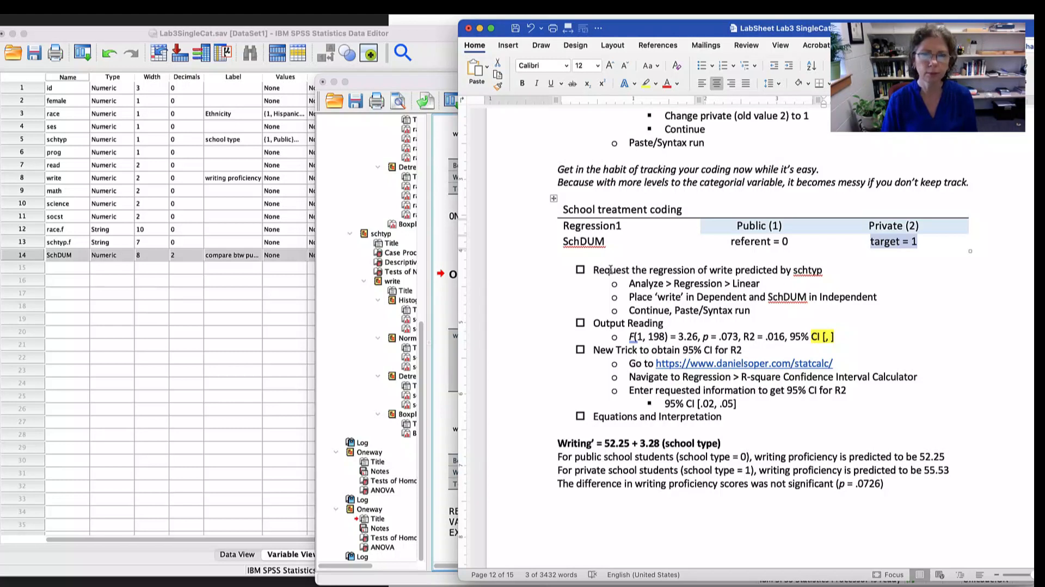
- Reread the regression instructions line by line, highlighting the procedure path and where write and SchDUM go
drag(610, 270, 778, 270)
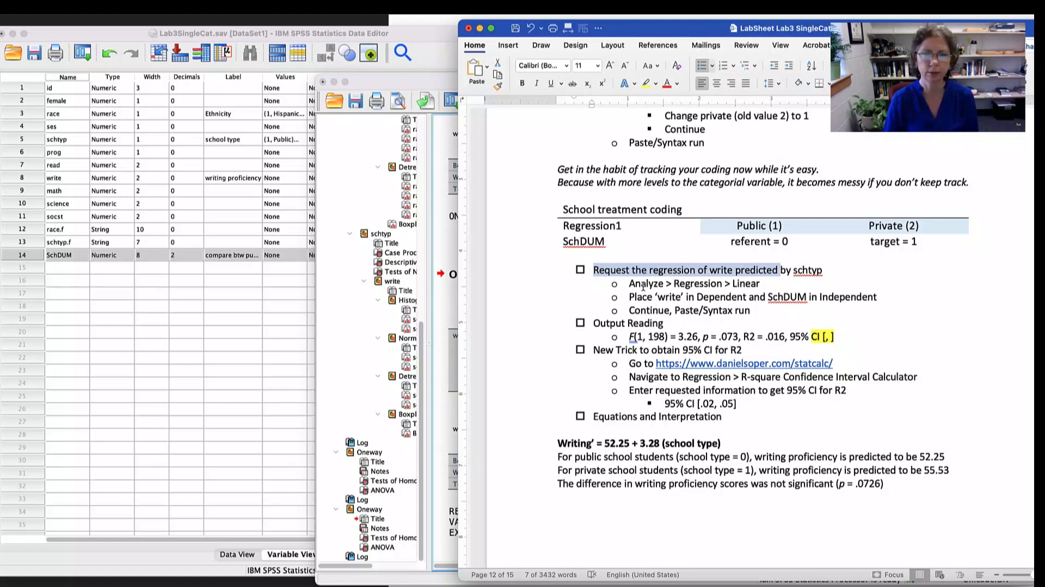
drag(629, 284, 732, 283)
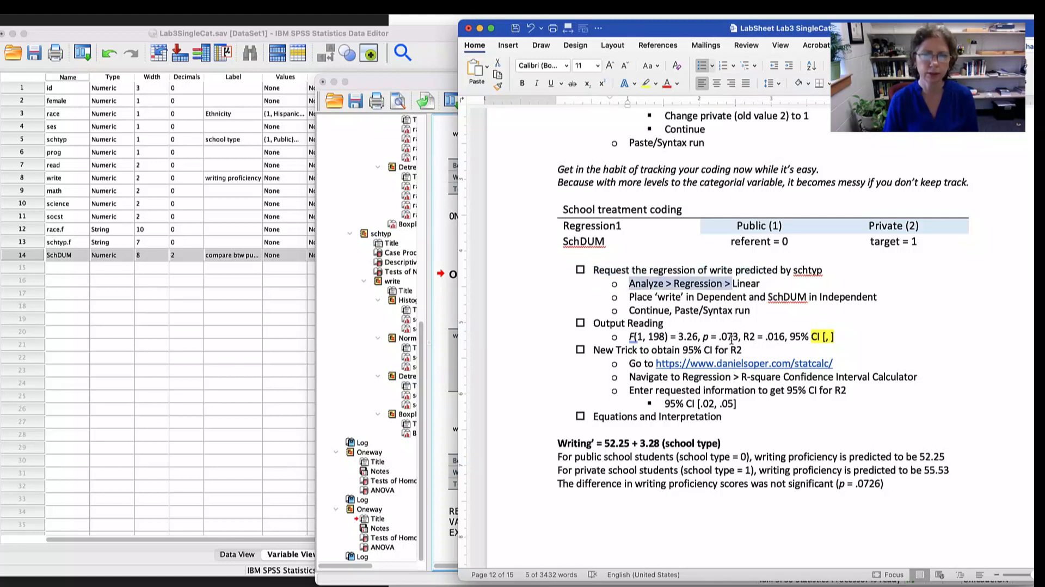
drag(629, 296, 747, 296)
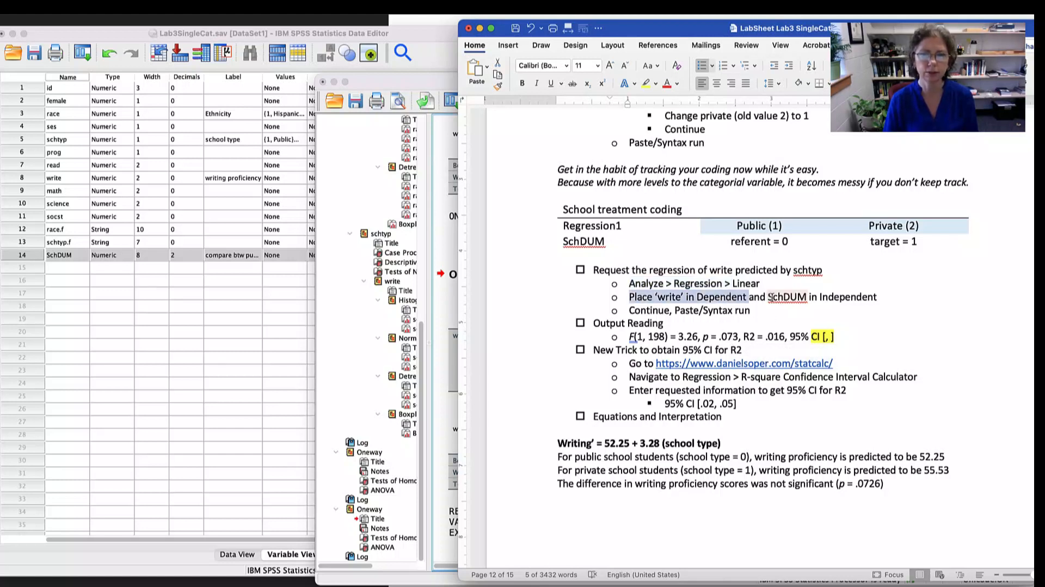
drag(770, 297, 853, 294)
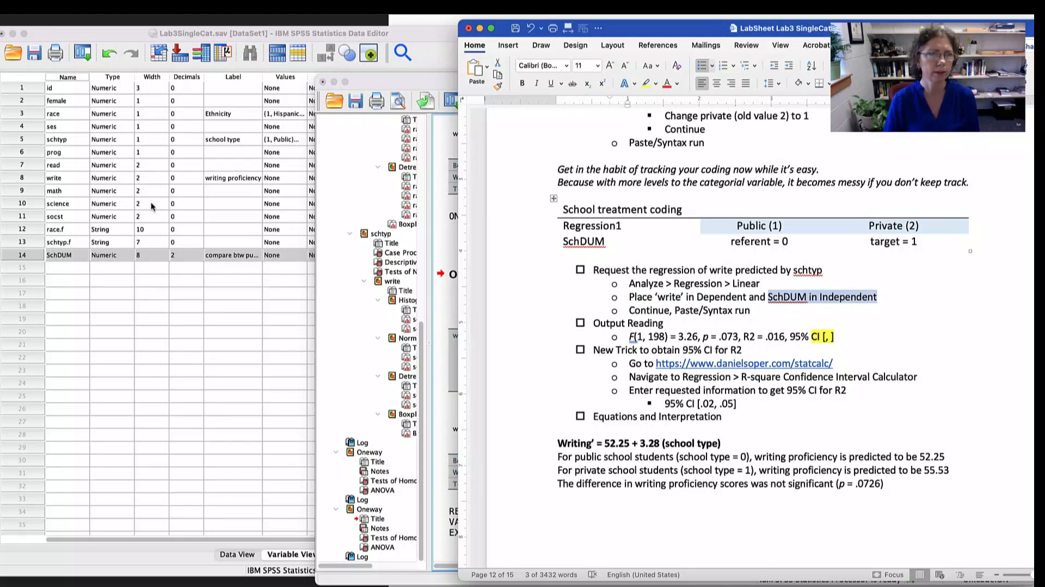
- In SPSS, set up a linear regression with write as dependent and SchDUM as independent, and paste its command into the syntax file
click(350, 249)
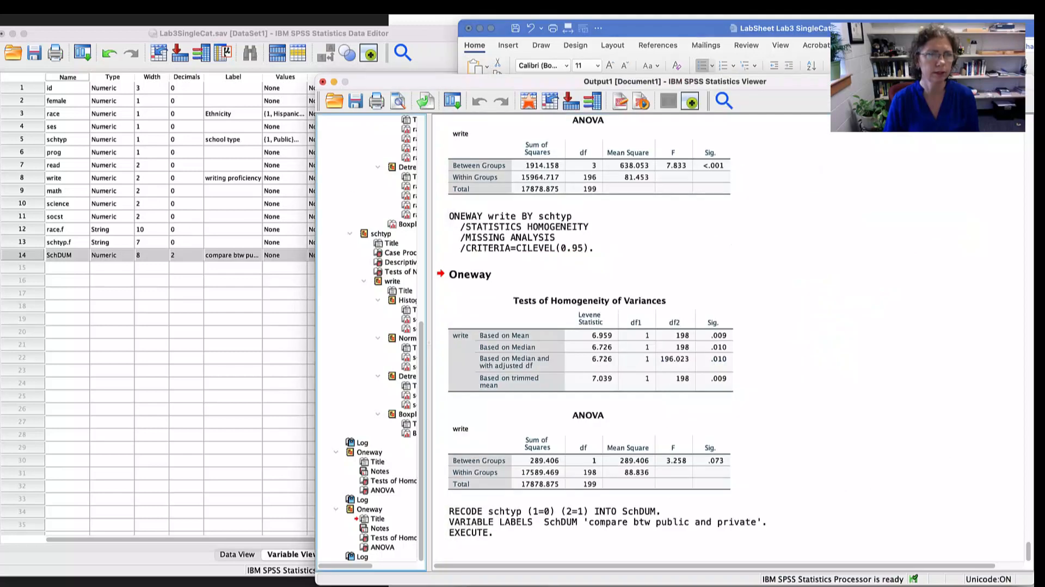
click(298, 3)
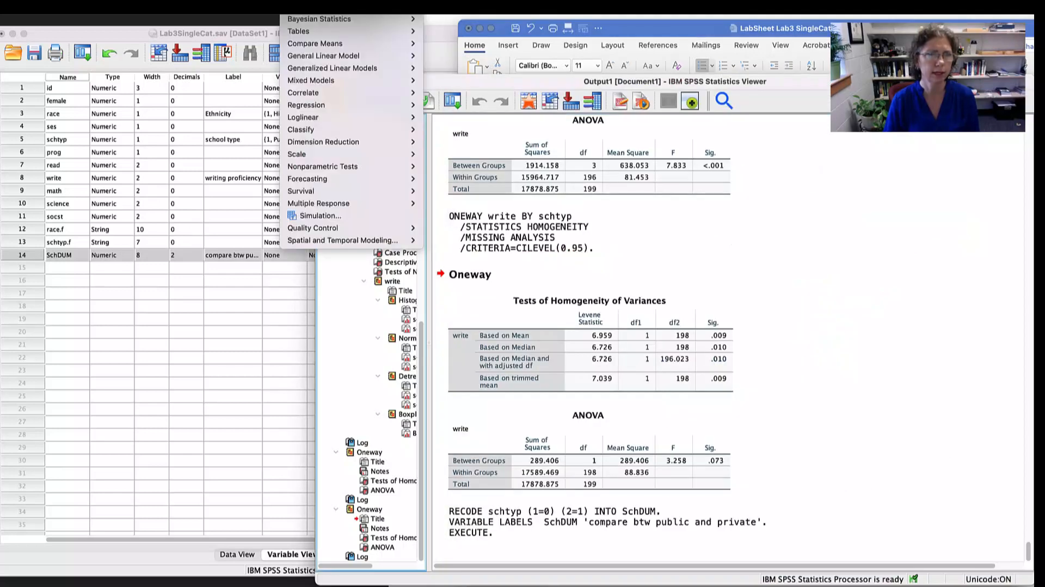
mouse_move(314, 109)
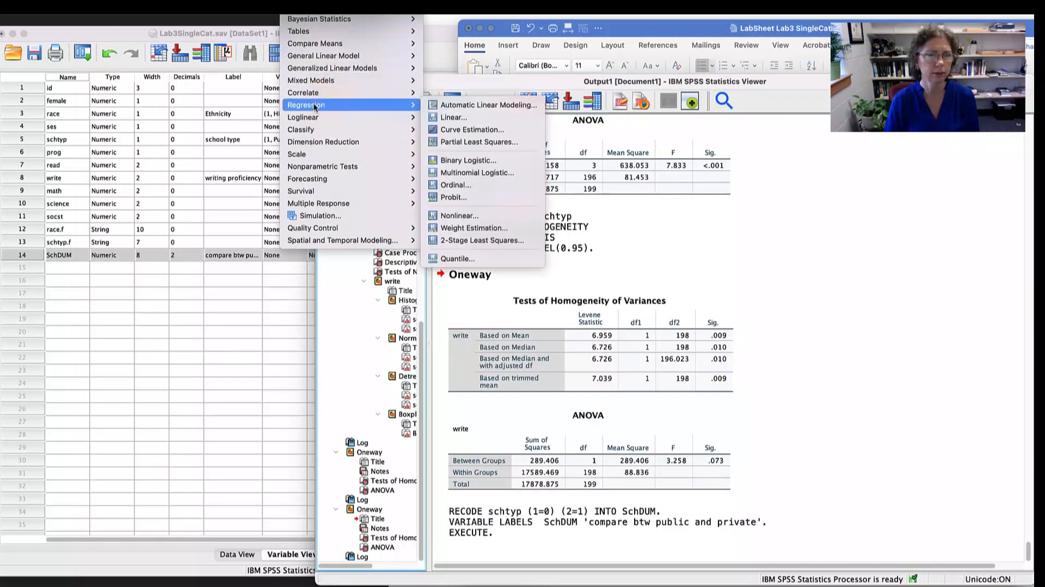
click(455, 117)
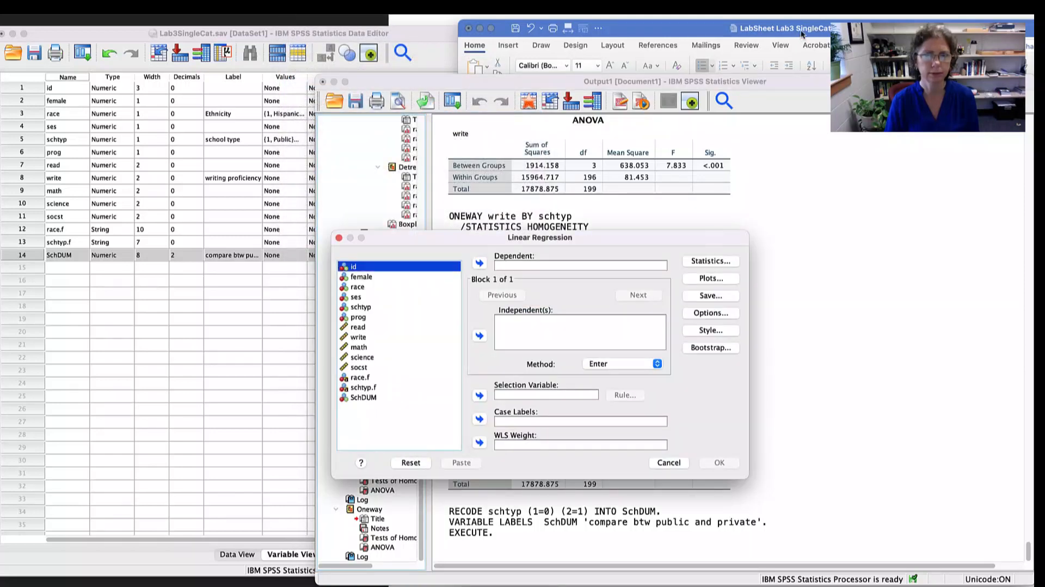
drag(282, 216, 325, 217)
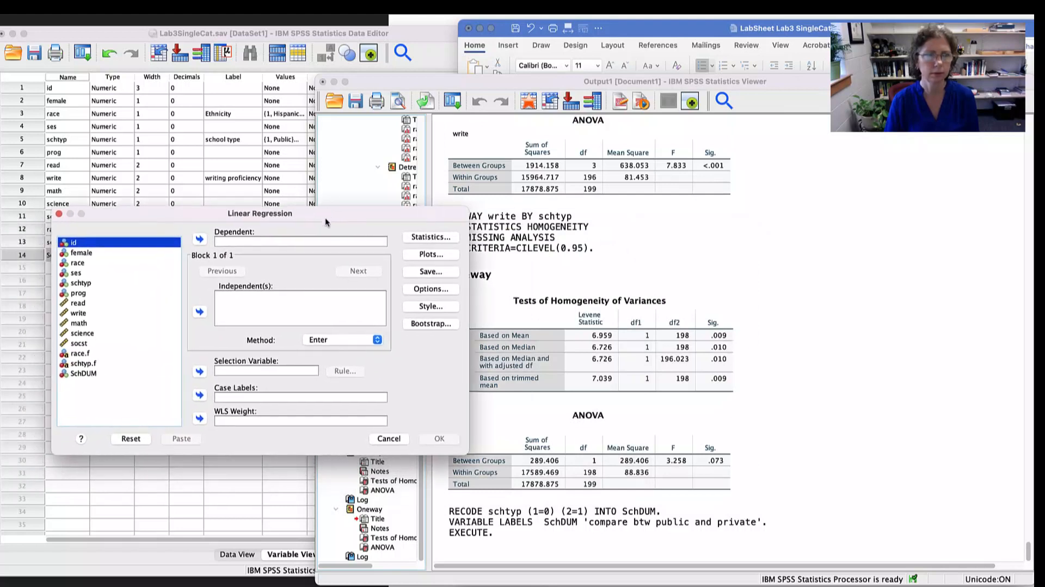
click(79, 313)
click(200, 239)
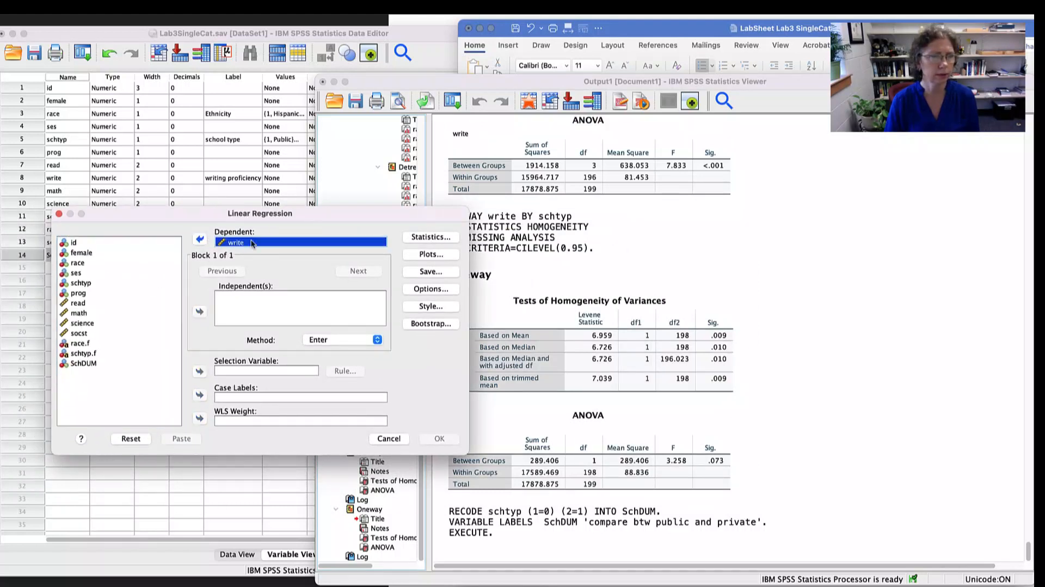
click(87, 363)
click(199, 311)
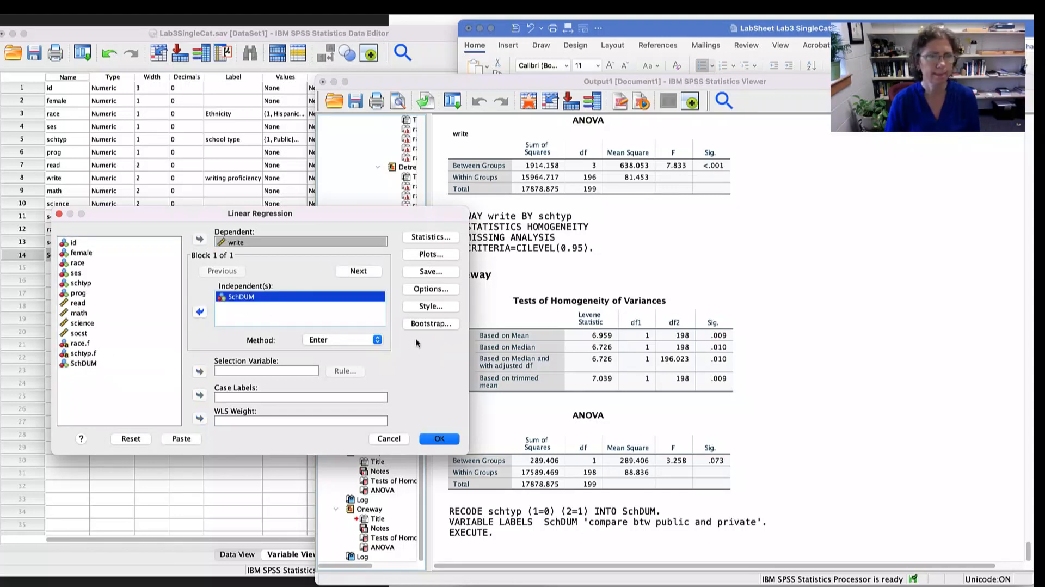
click(182, 439)
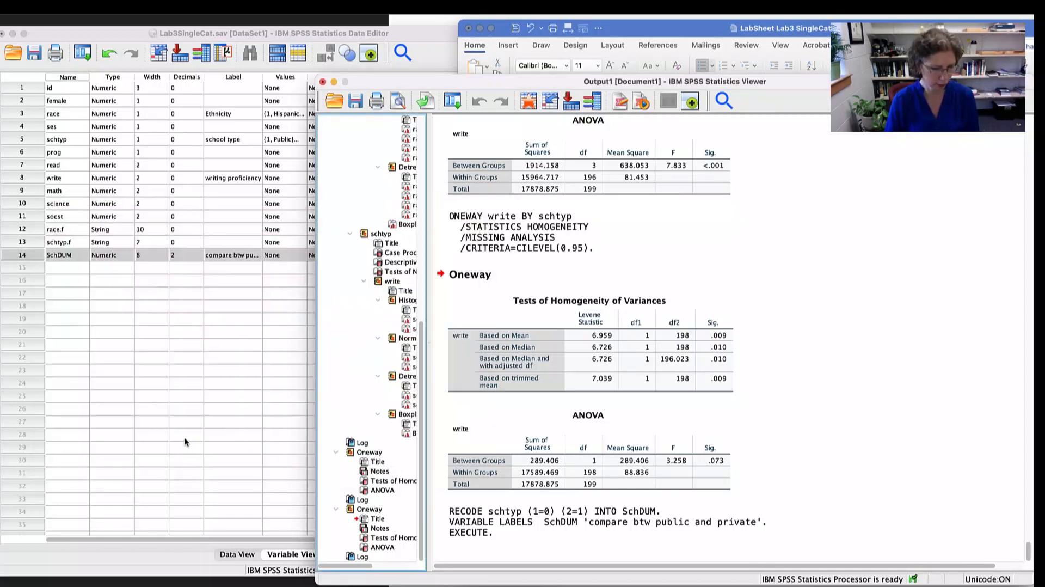
click(185, 442)
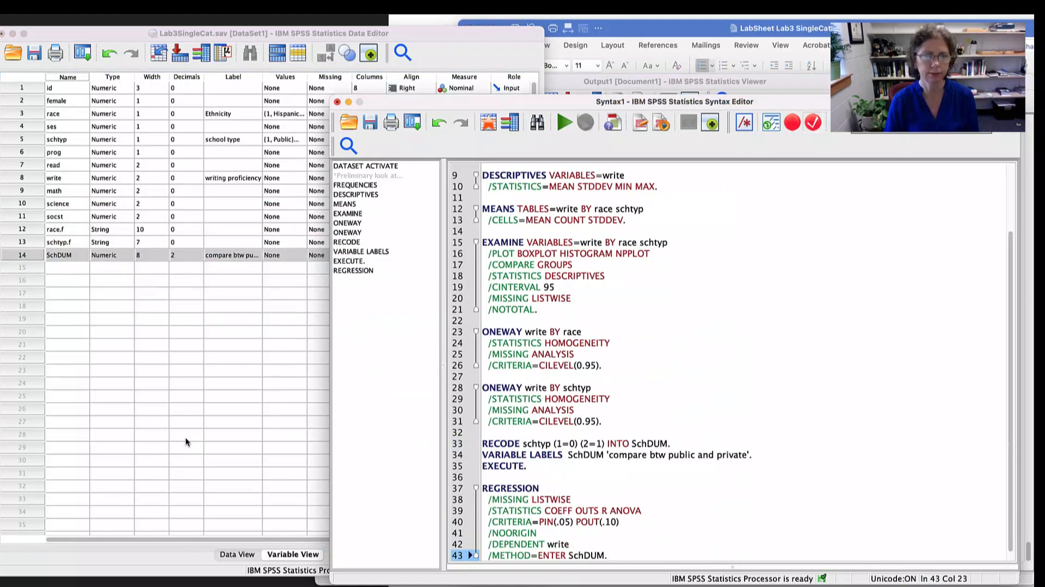
- Check the dependent and predictor names in the pasted REGRESSION command and run only that block
click(524, 462)
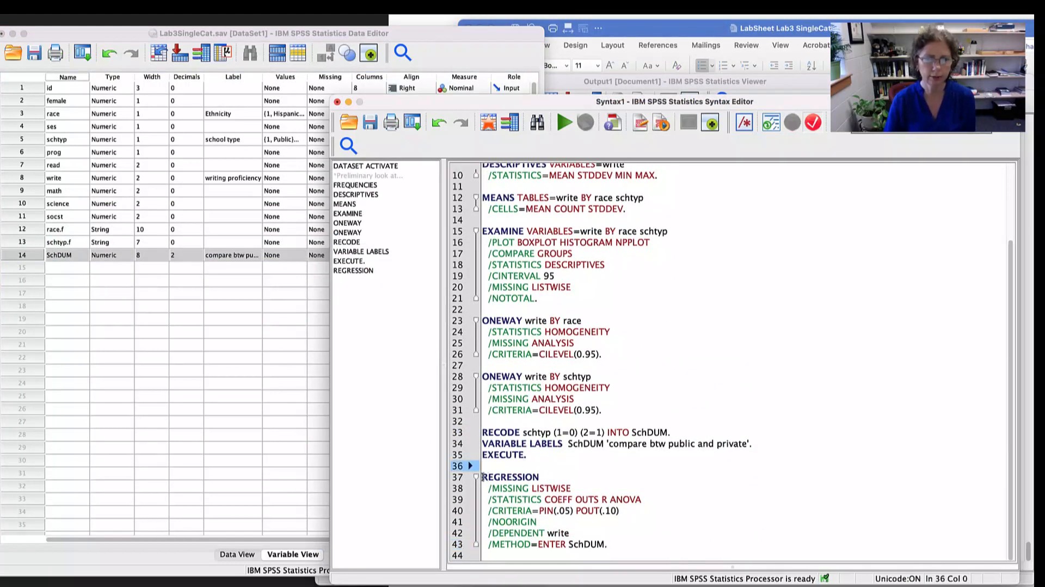
drag(482, 466, 621, 544)
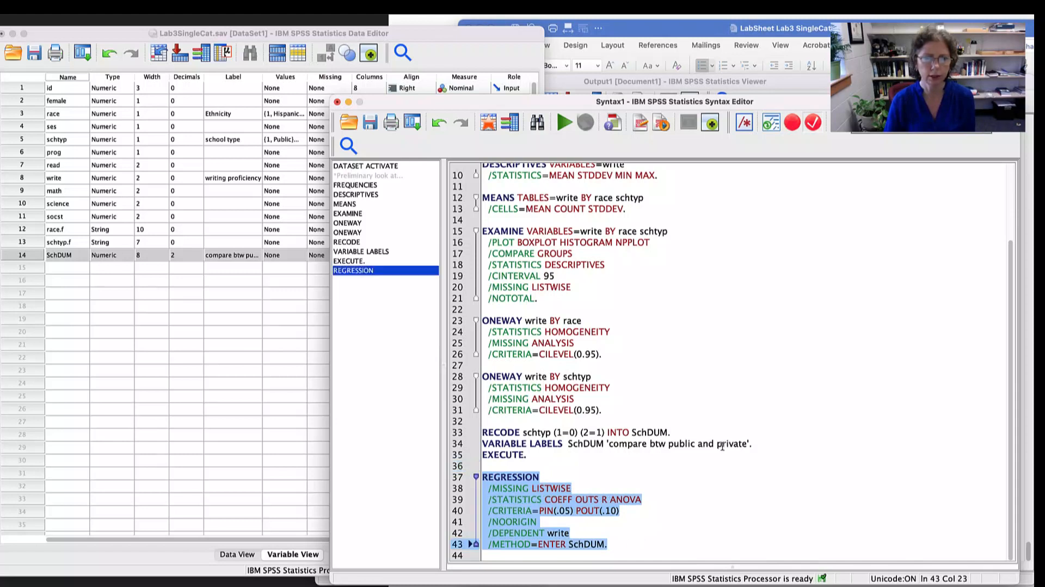
click(591, 544)
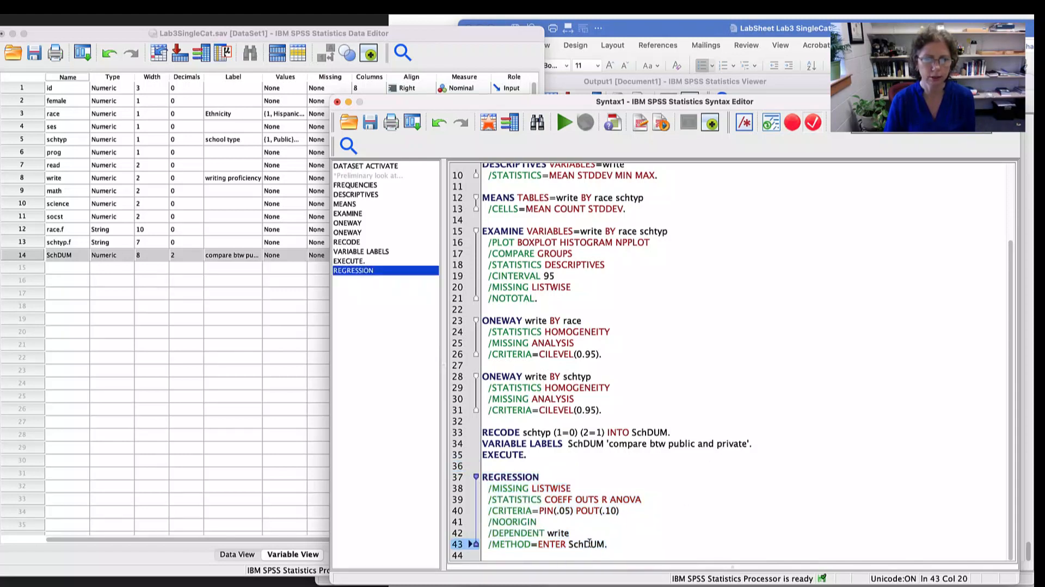
double_click(589, 543)
double_click(555, 532)
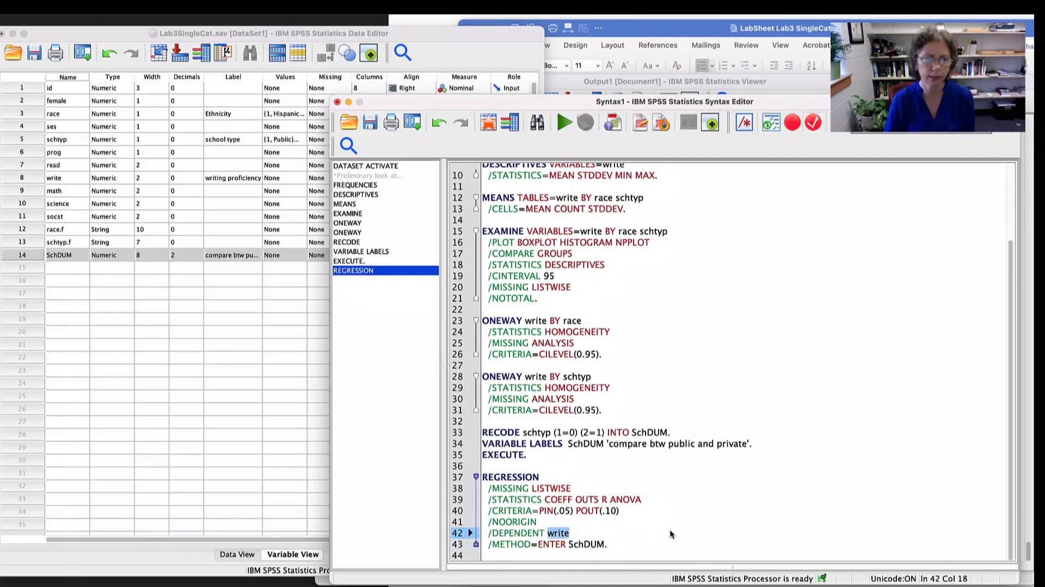
click(608, 543)
drag(609, 543, 451, 468)
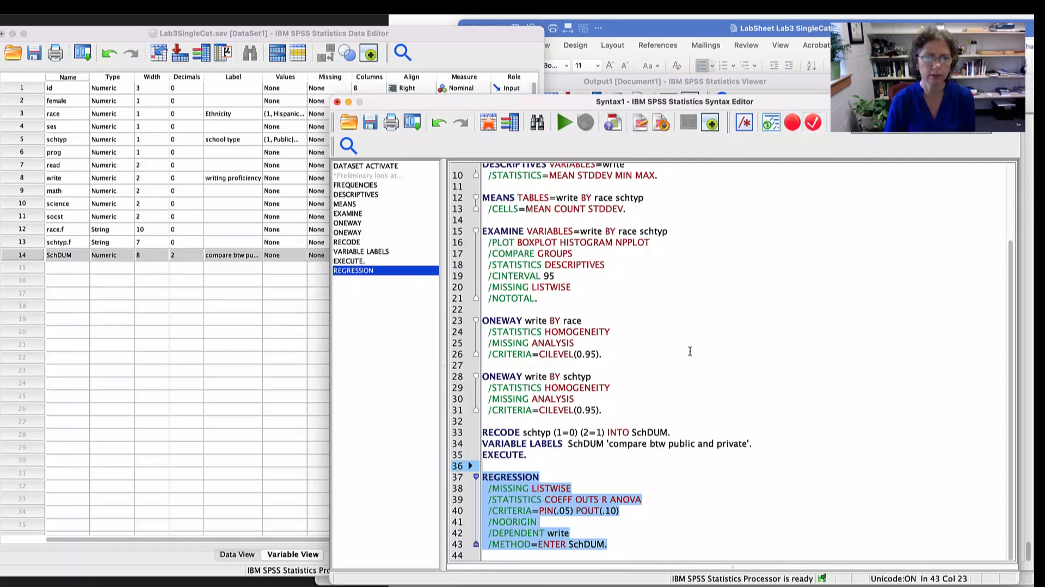
click(564, 123)
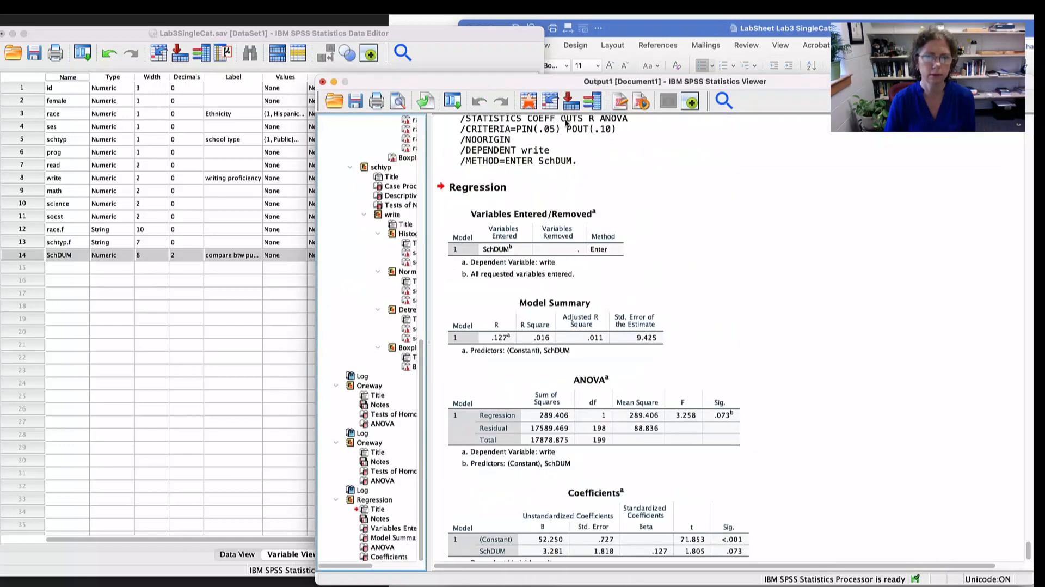
- Bring the complete regression output into view, from Variables Entered/Removed down to the Coefficients table, and examine it
click(586, 297)
scroll(662, 298, down, 1)
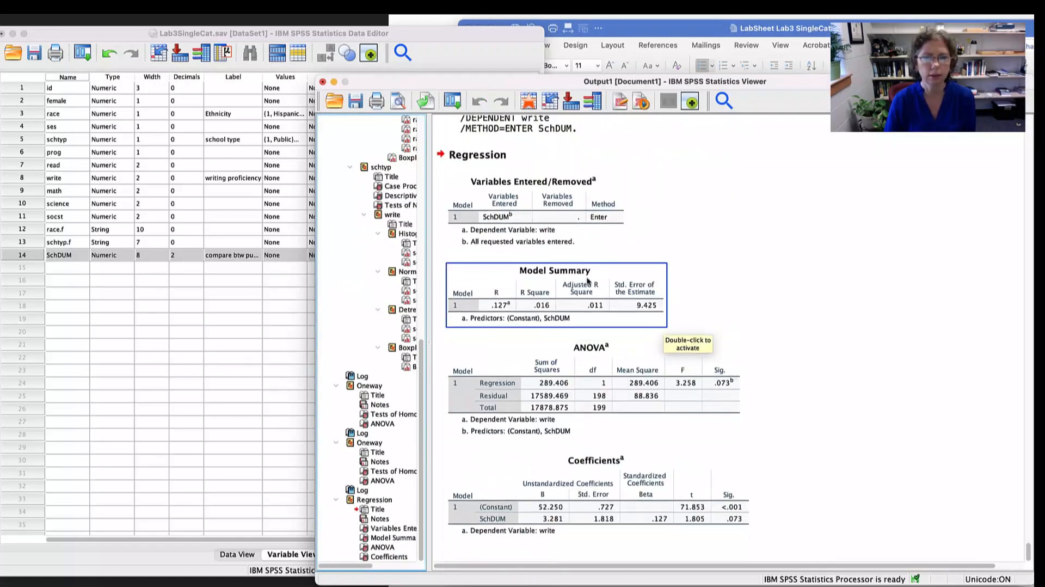
click(680, 419)
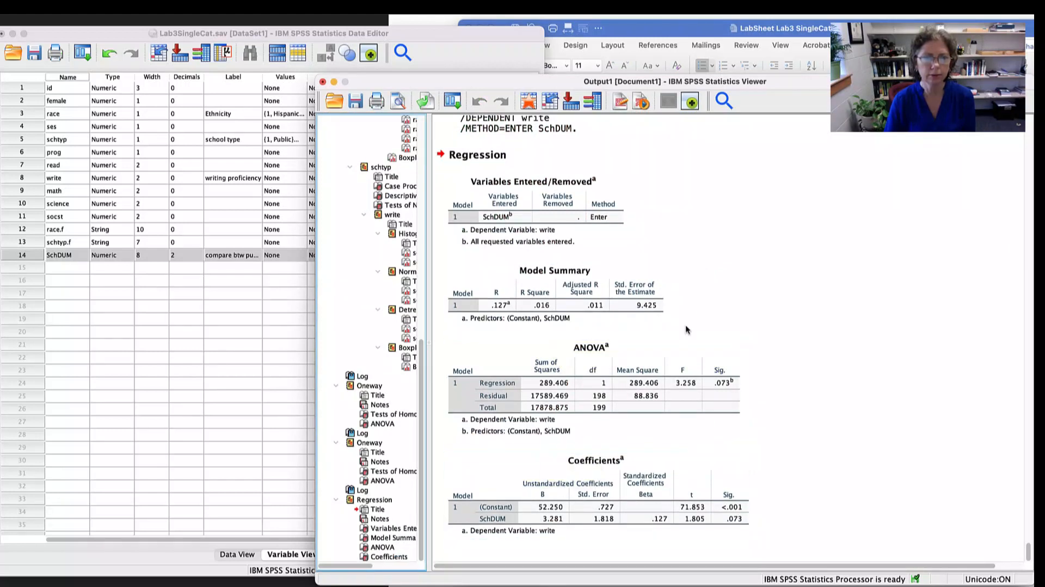
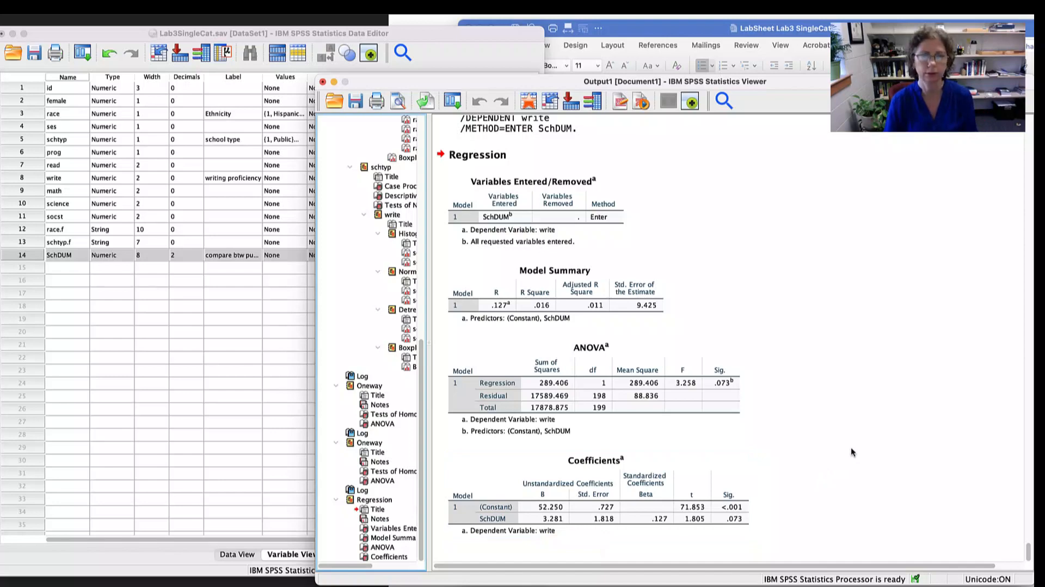
- Switch to the Word lab sheet and open its danielsoper.com/statcalc link for obtaining the 95% CI for R2
key(super+Tab)
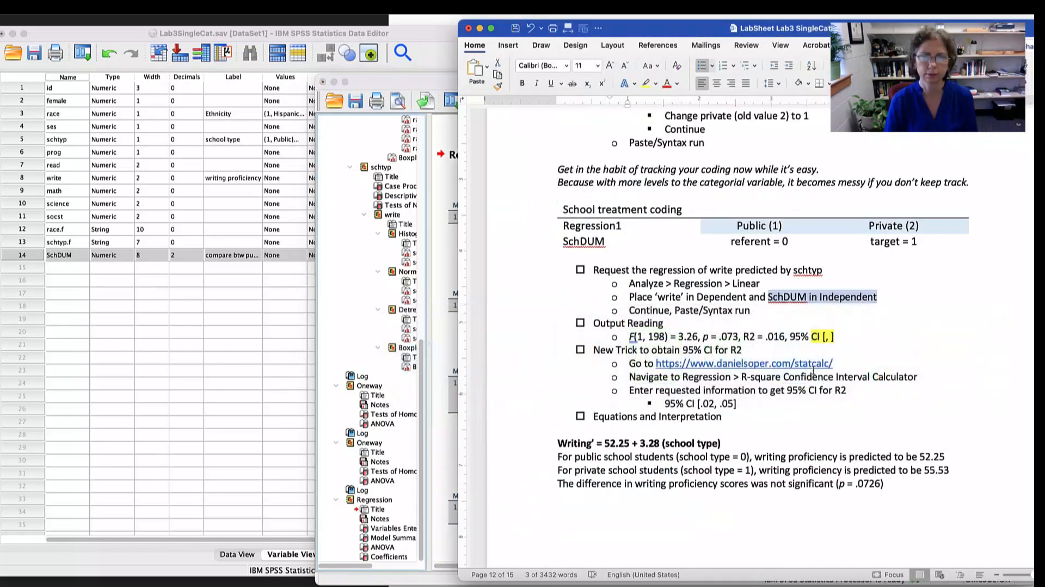
scroll(813, 370, down, 5)
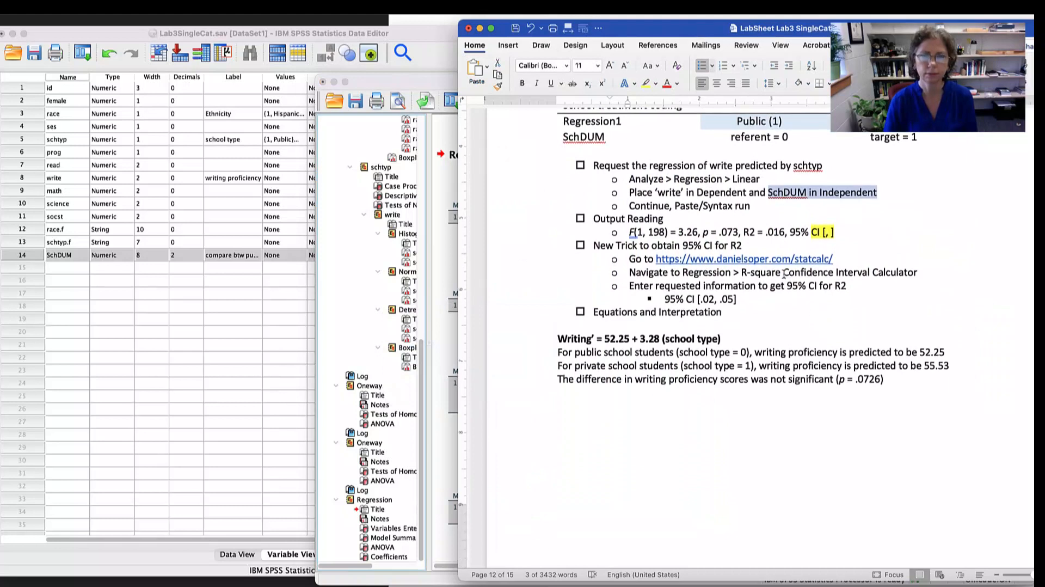
click(836, 232)
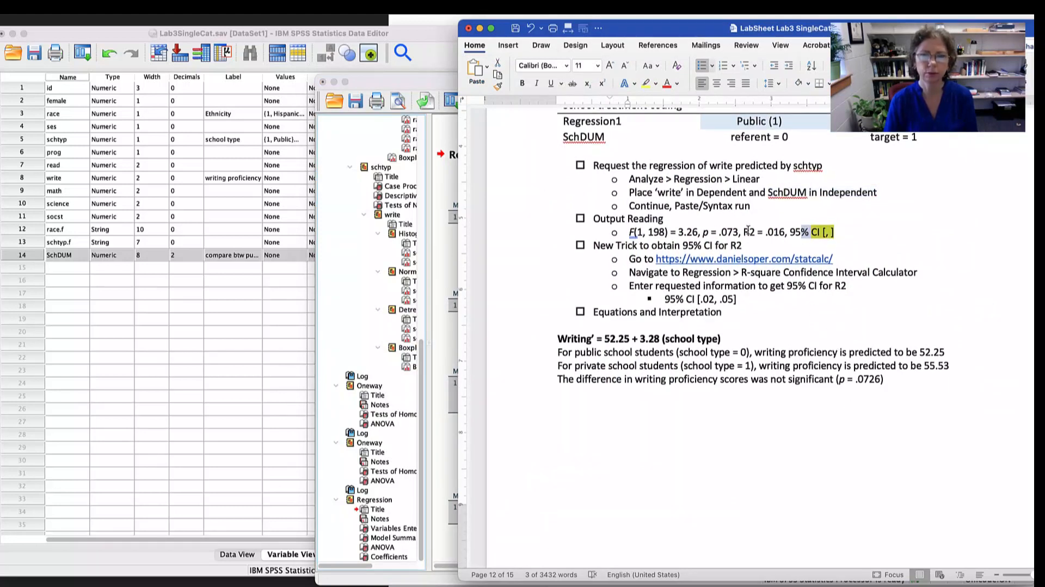
drag(744, 232, 783, 232)
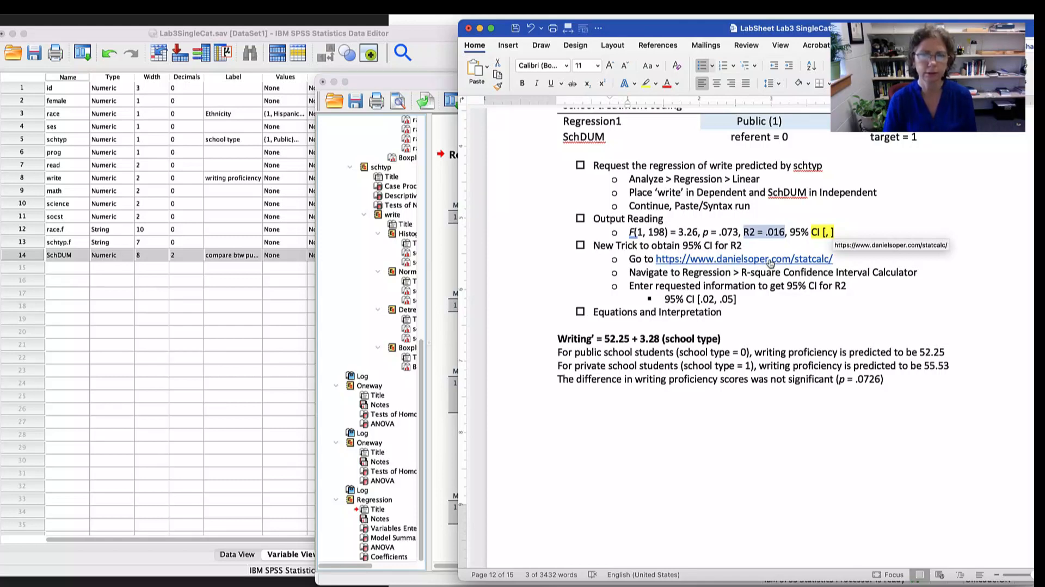
click(770, 264)
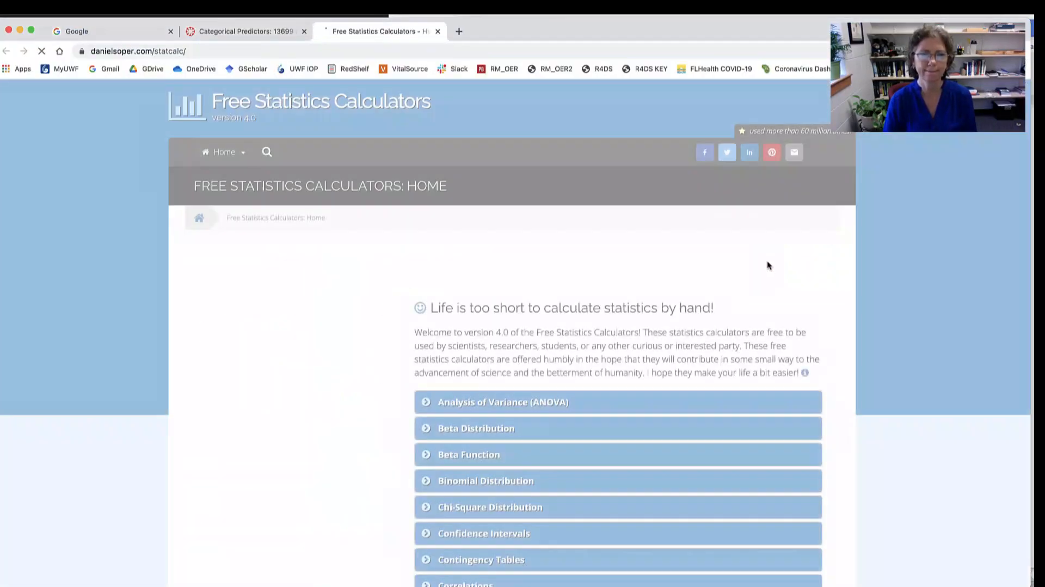
- Expand the Regression category and open the R-square Confidence Interval Calculator, closing the advertisement
scroll(716, 282, down, 7)
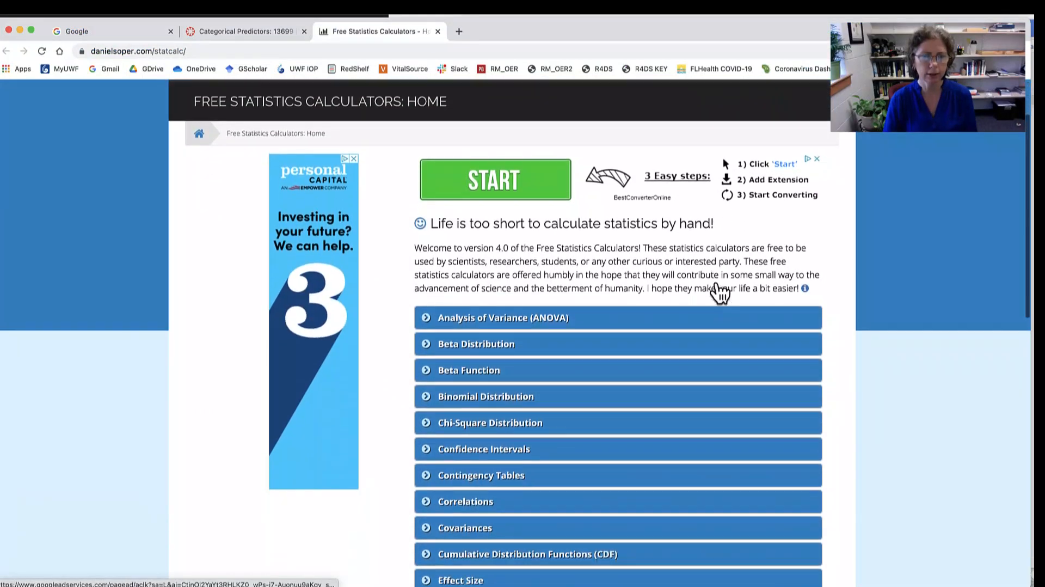
scroll(720, 293, down, 5)
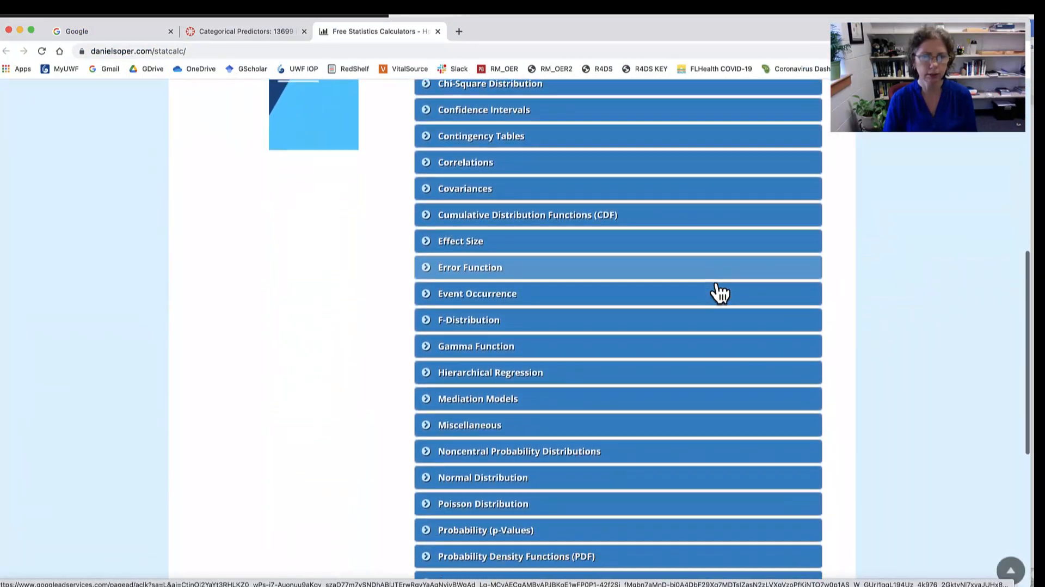
scroll(720, 292, down, 2)
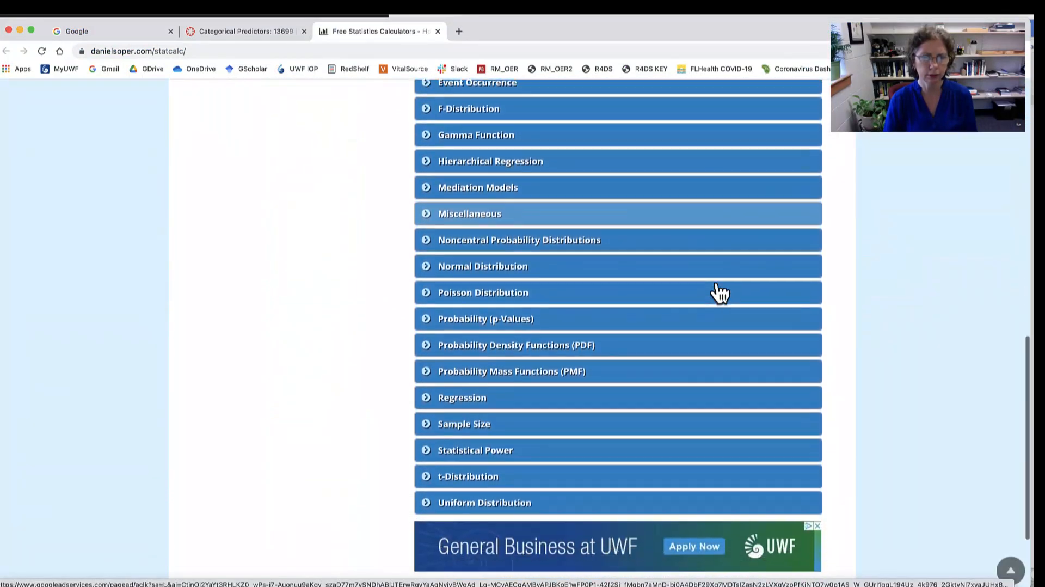
click(474, 371)
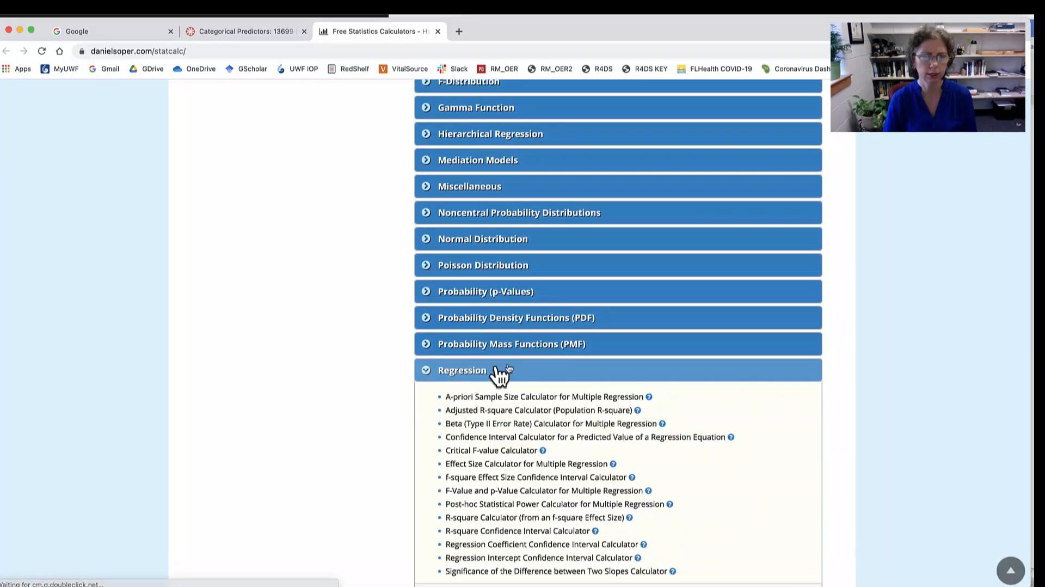
scroll(600, 301, down, 4)
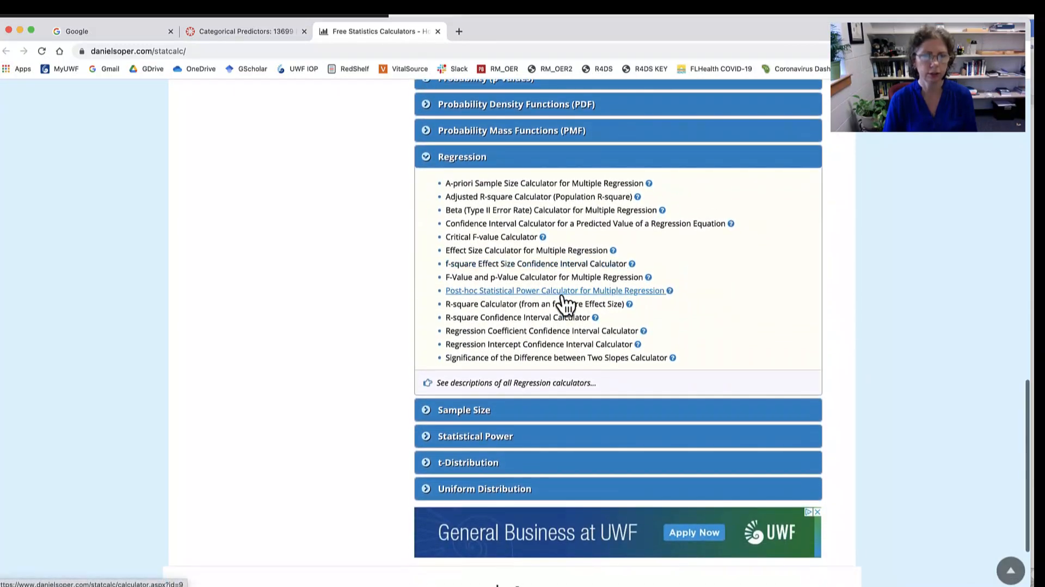
key(super+equal)
key(super+equal)
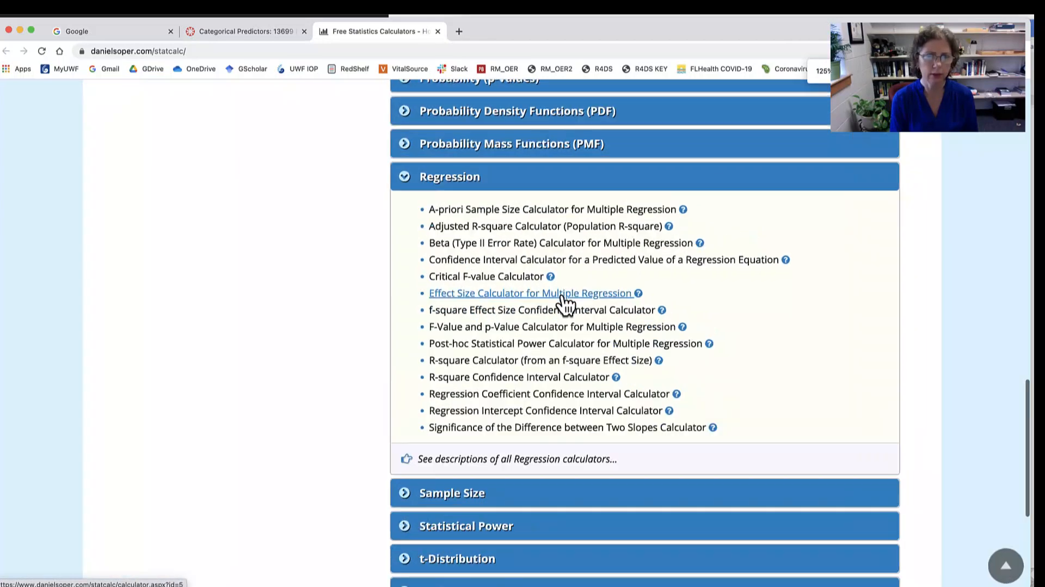
key(super+equal)
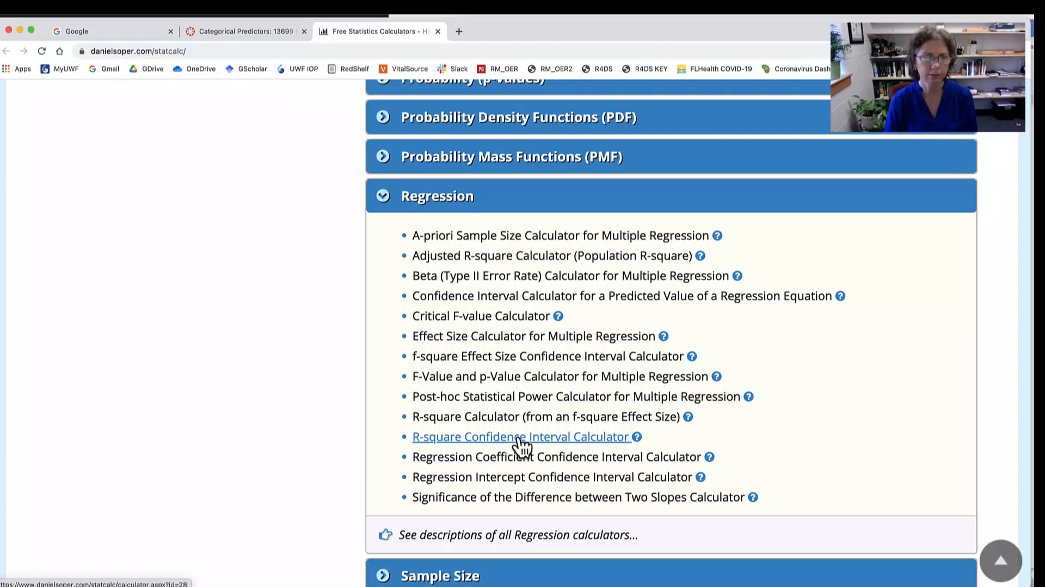
click(517, 439)
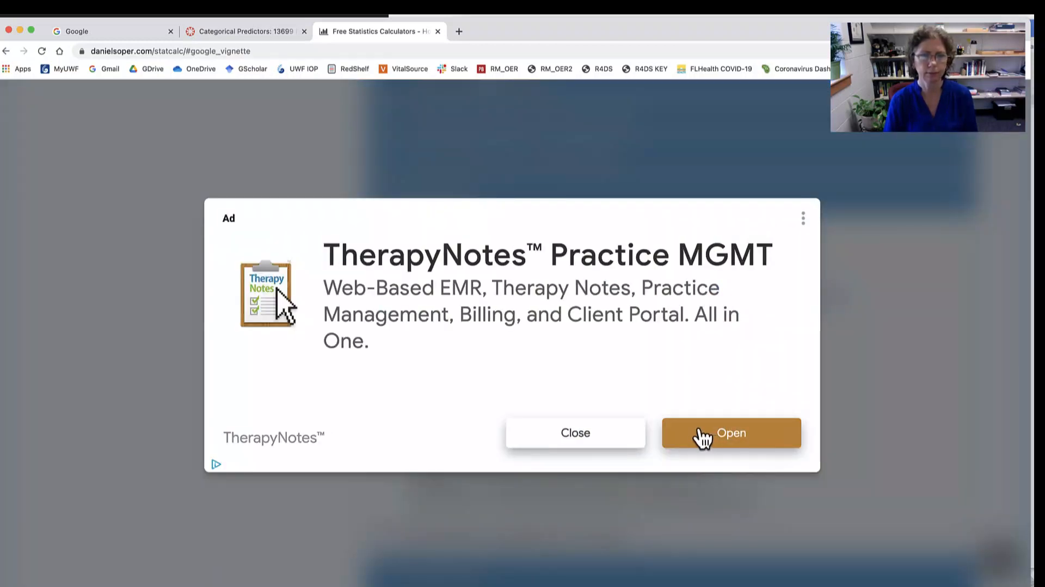
click(594, 434)
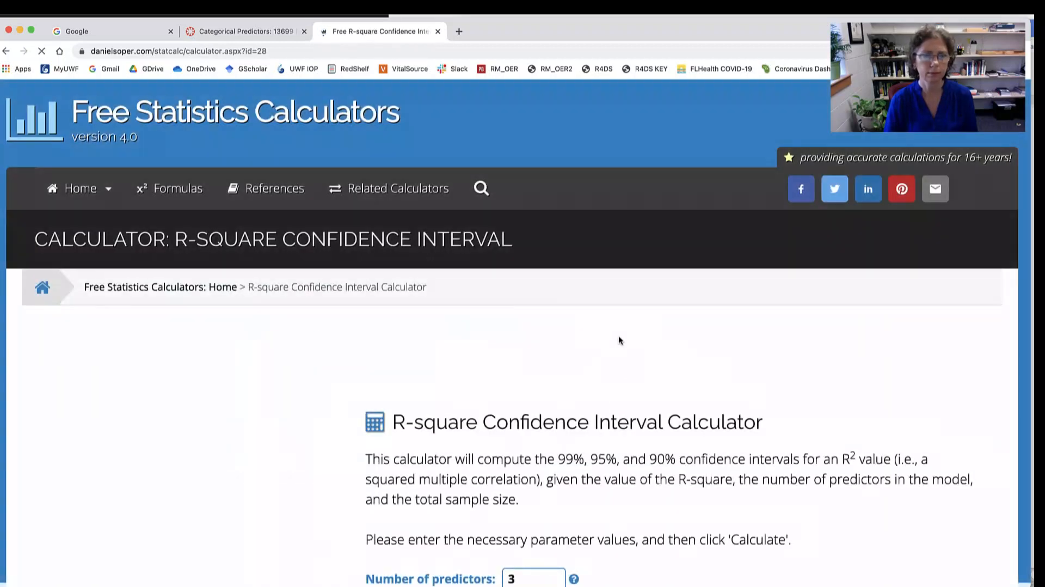
- Set the calculator's number of predictors to 1
scroll(537, 294, down, 5)
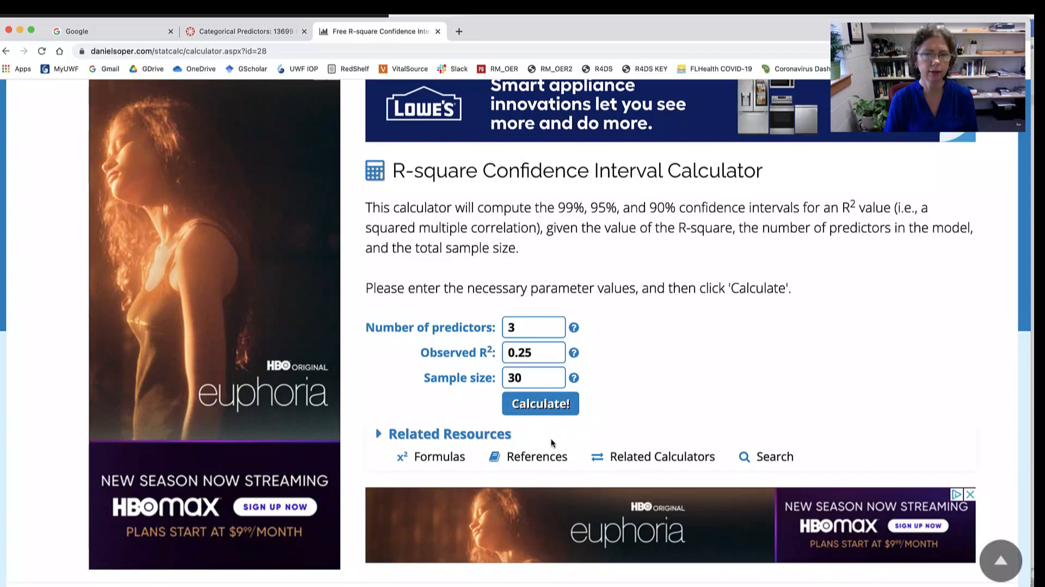
double_click(532, 326)
text(1)
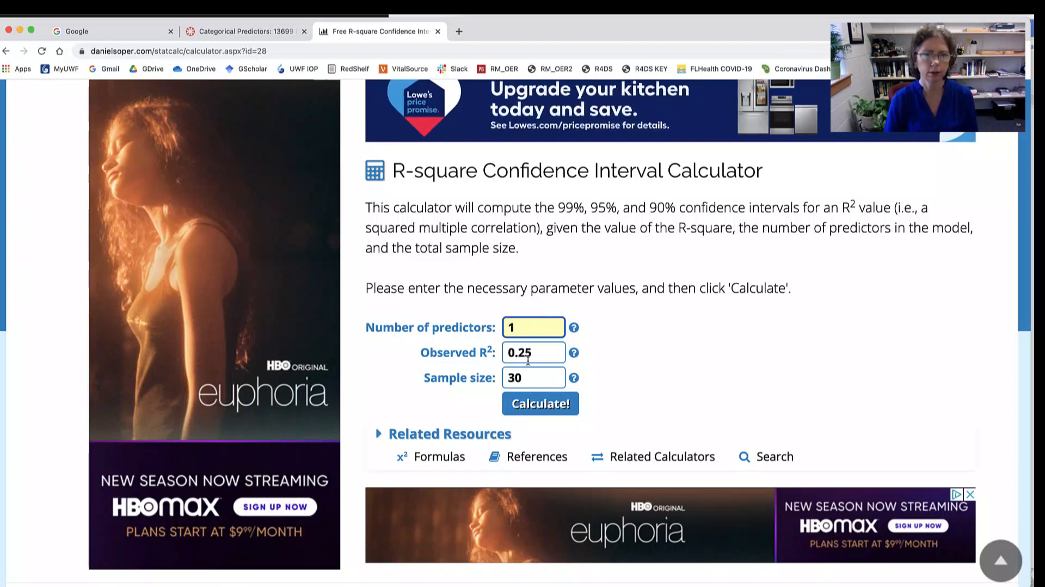
drag(530, 356, 495, 354)
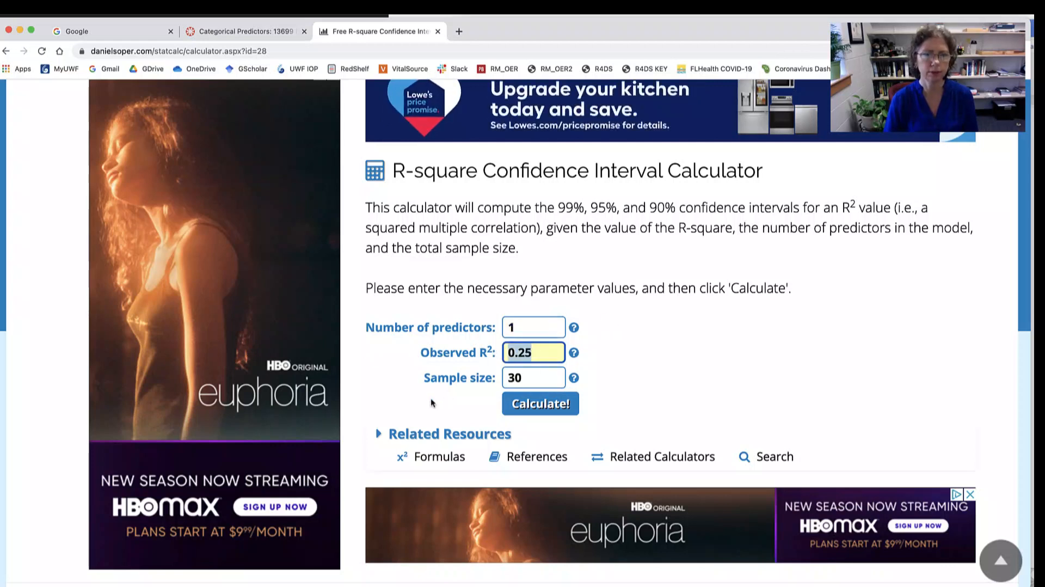
double_click(510, 378)
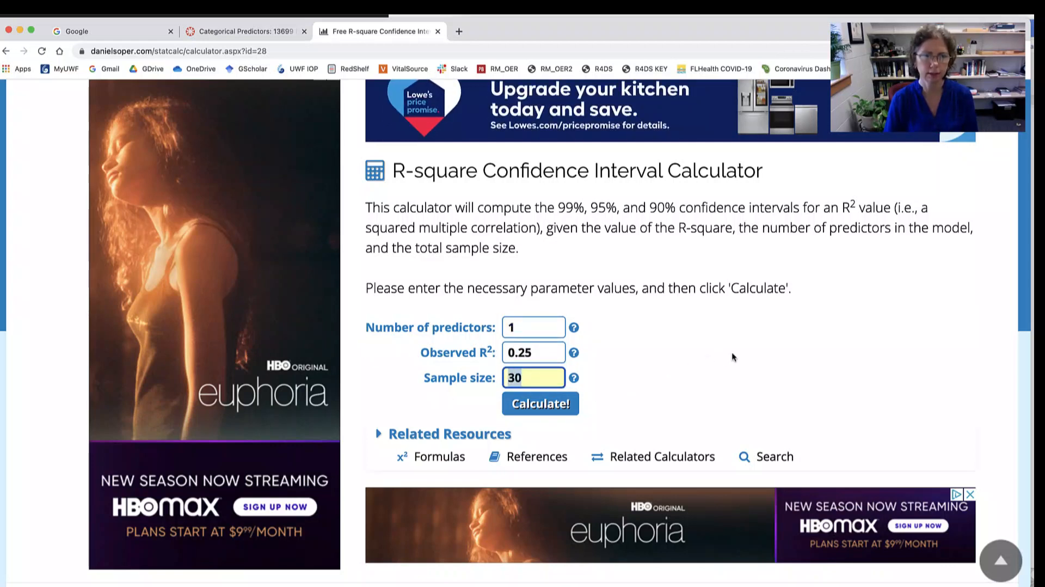
- Switch to the SPSS output and look up the sample size in the descriptive tables and R Square in the regression Model Summary
key(super+Tab)
key(super+Tab)
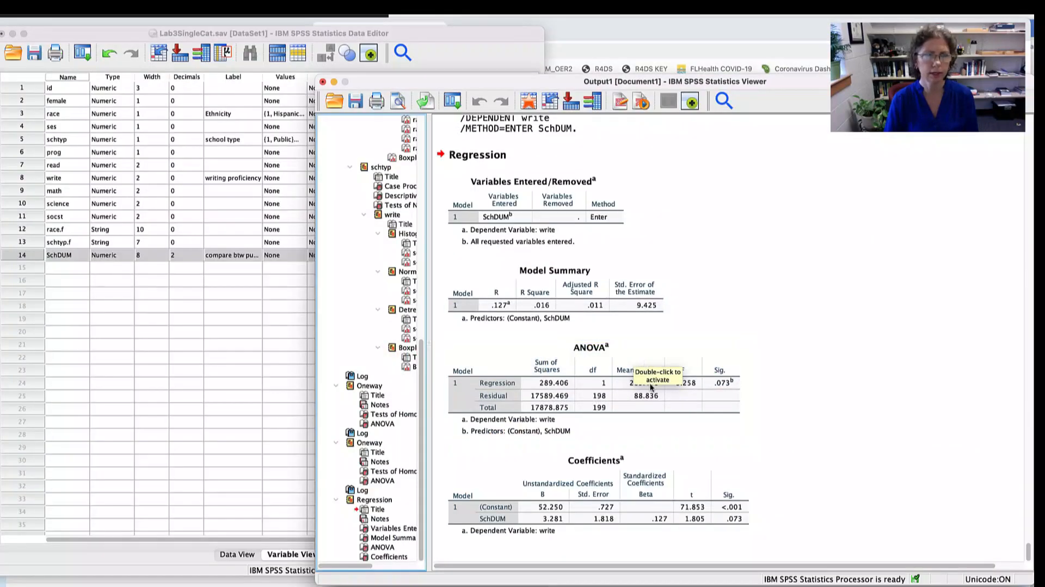
scroll(725, 293, up, 10)
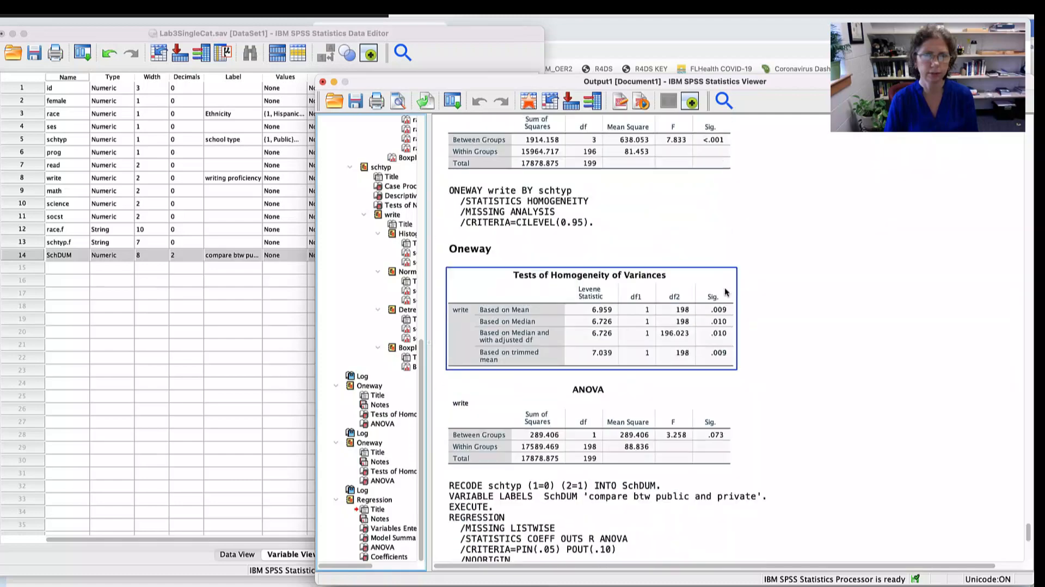
scroll(724, 293, up, 20)
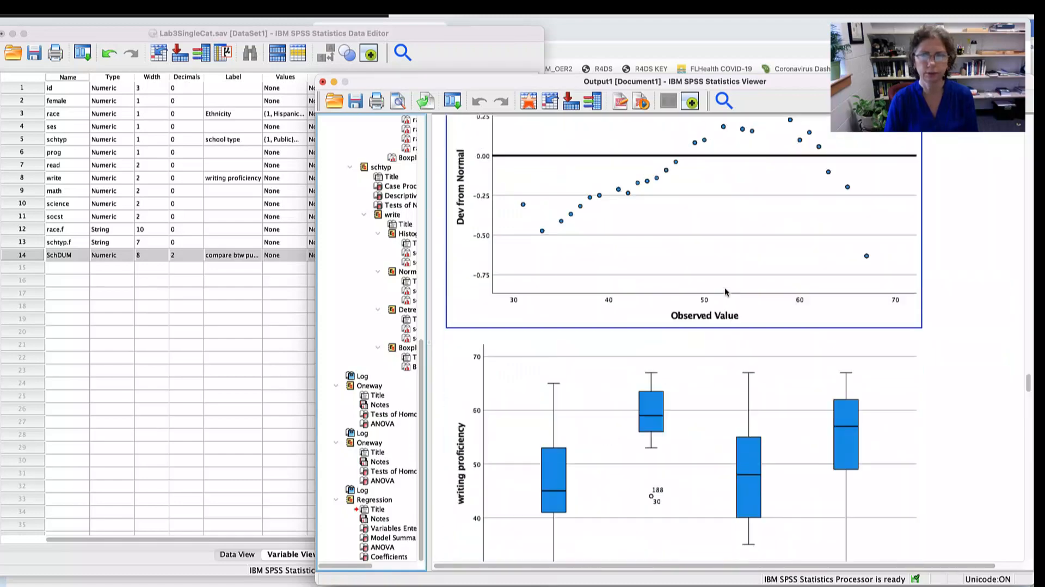
scroll(615, 354, down, 10)
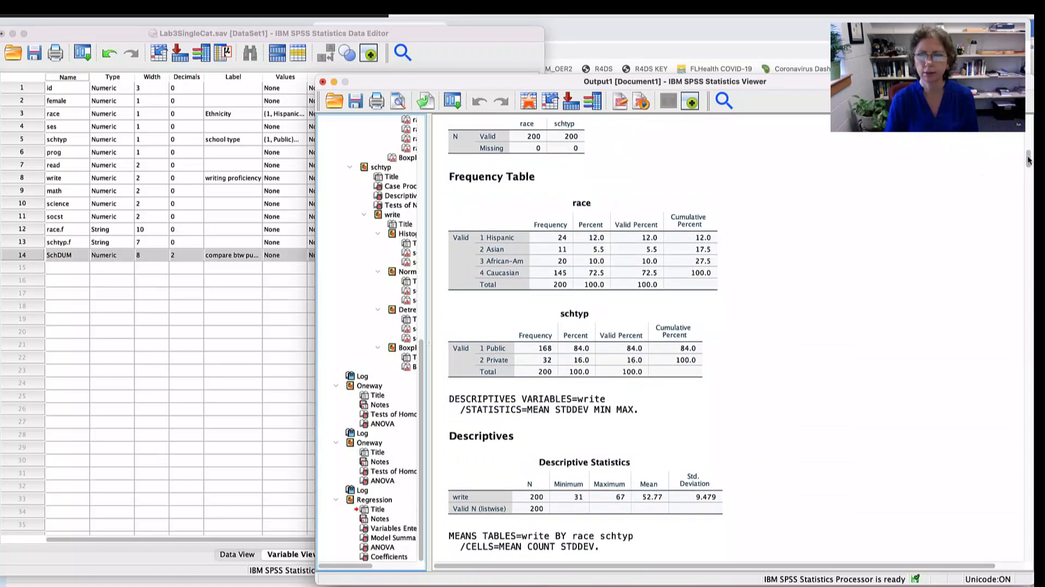
drag(1029, 160, 1028, 561)
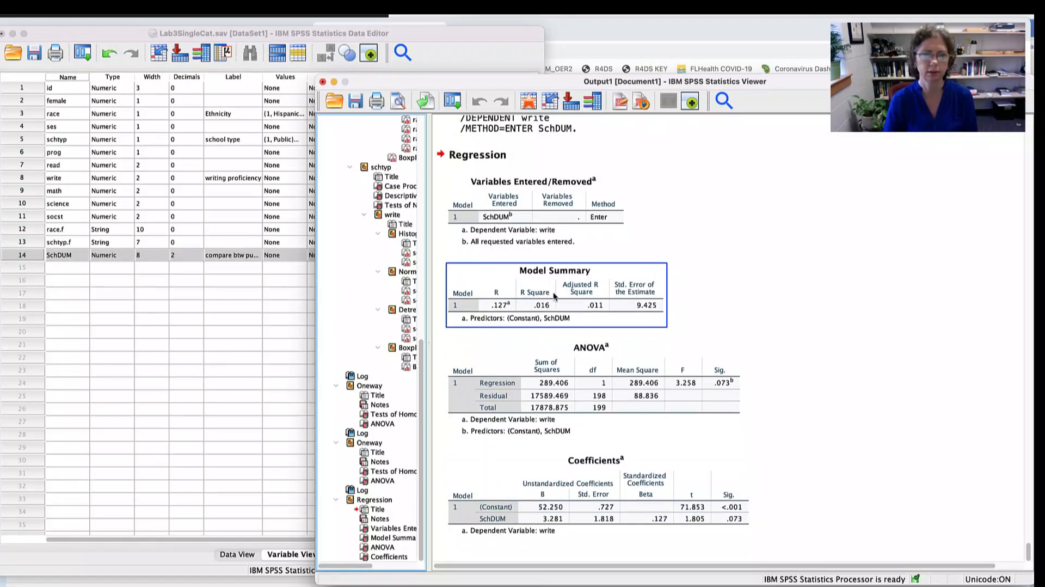
- Back in the browser calculator, set the observed R2 to .016 and the sample size to 200, and calculate the confidence intervals
key(super+Tab)
click(532, 352)
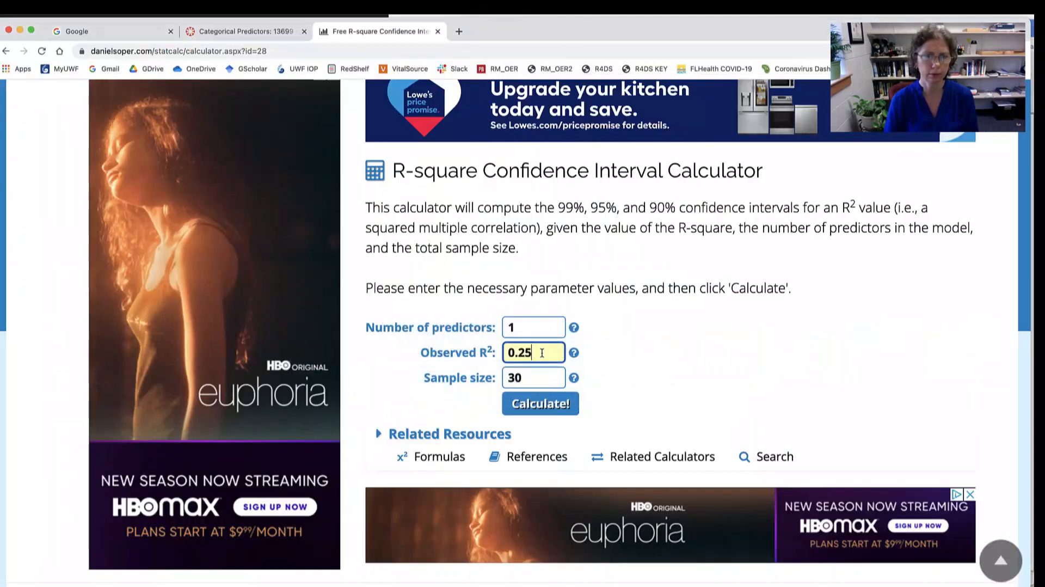
double_click(536, 353)
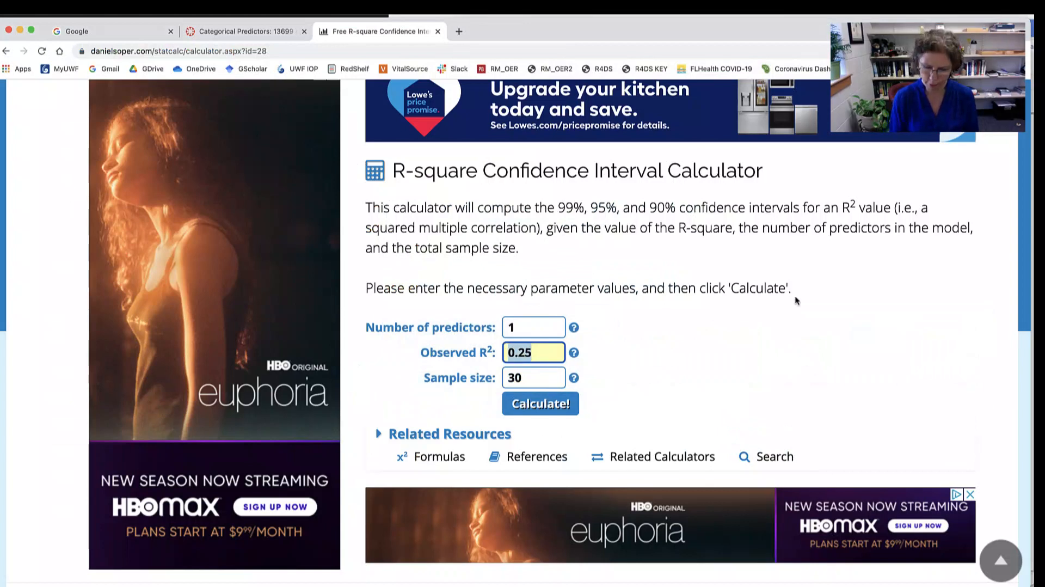
text(.016)
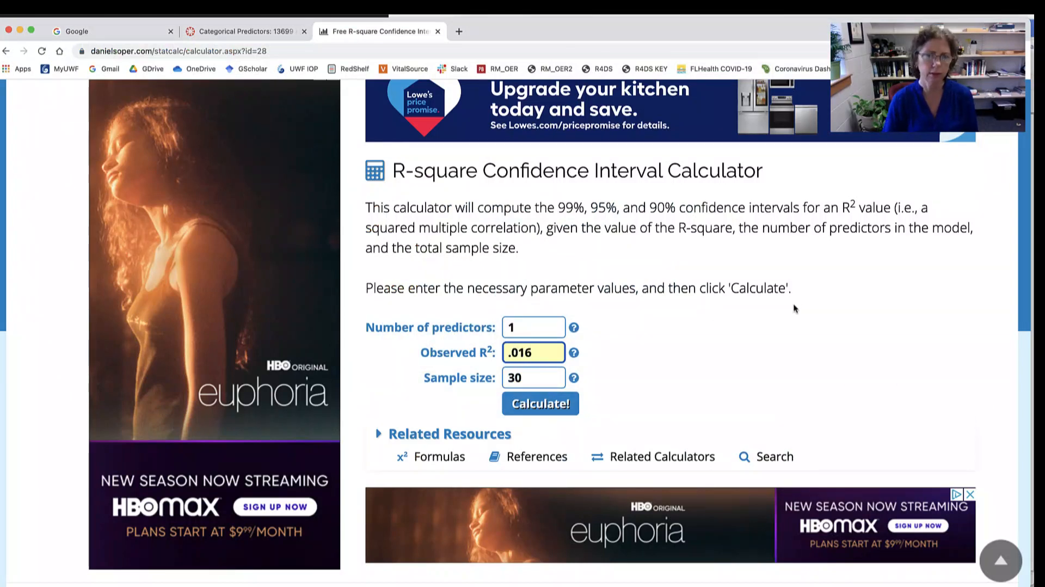
drag(540, 379, 496, 379)
text(200)
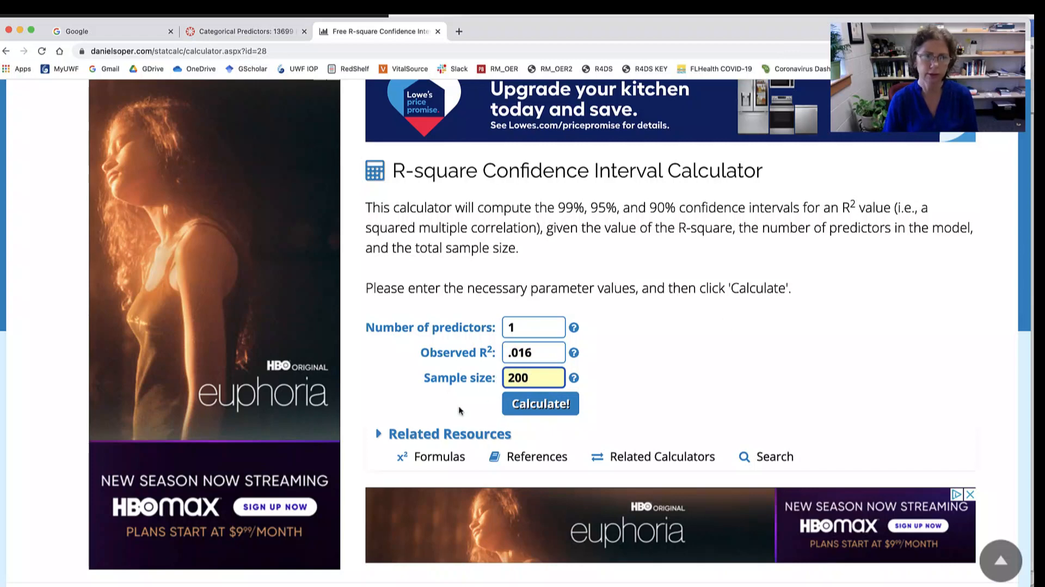
click(536, 409)
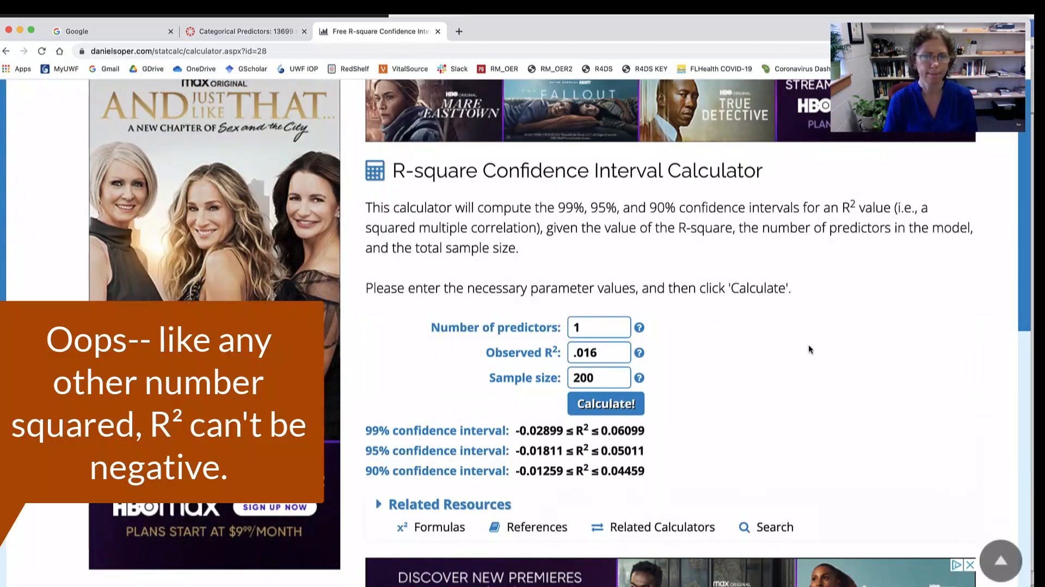
- Highlight the calculator's 95% confidence interval and compare it with the 95% CI line in the Word lab sheet
scroll(809, 350, down, 1)
drag(436, 393, 645, 389)
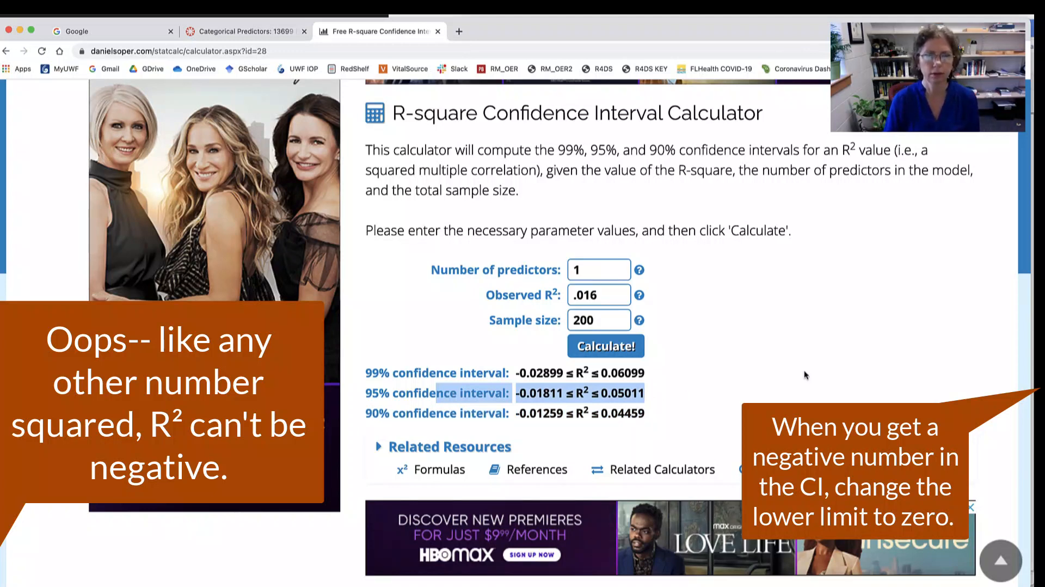
key(super+Tab)
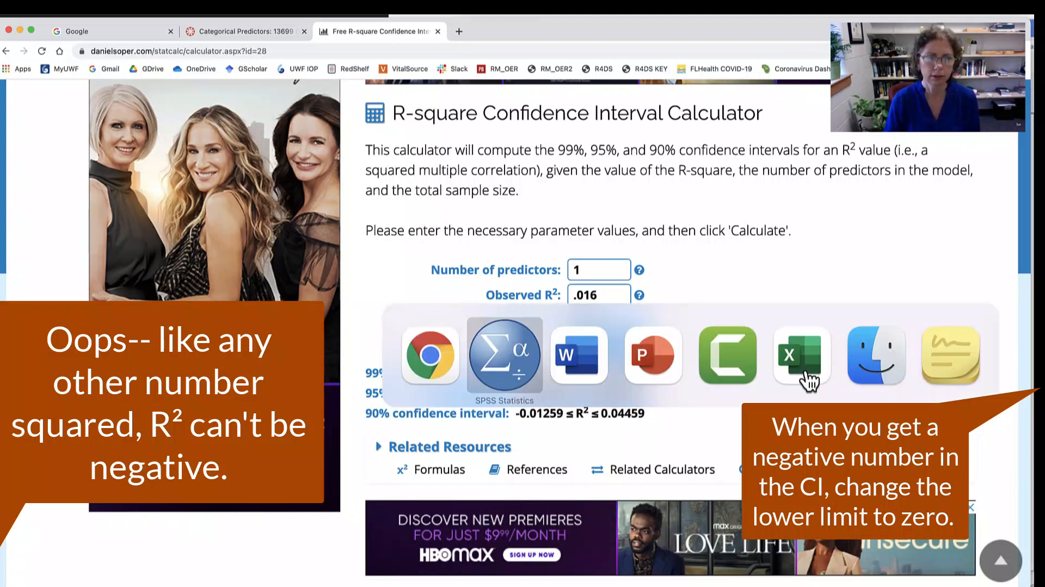
key(super+Tab)
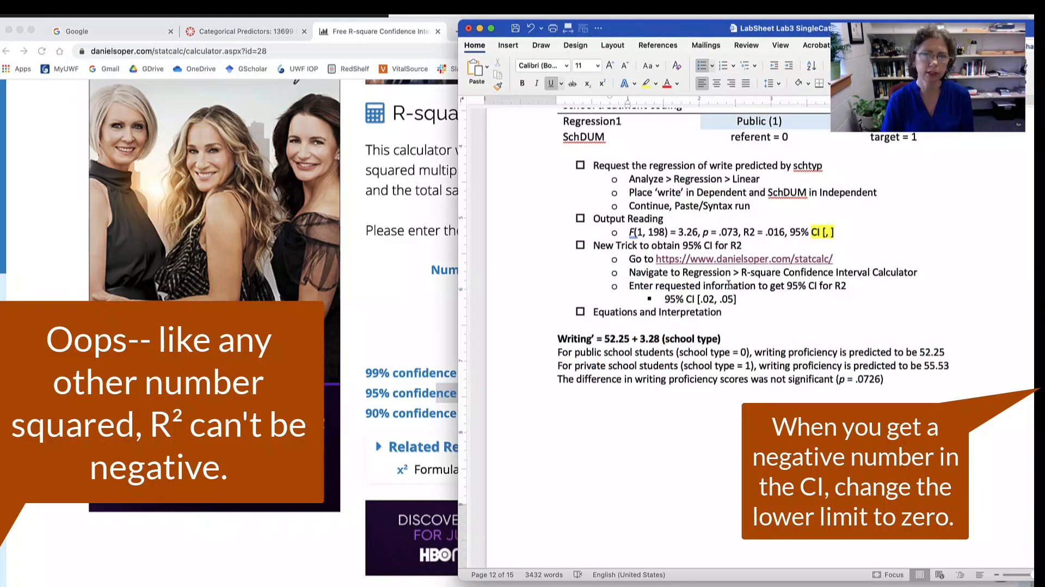
drag(746, 299, 664, 299)
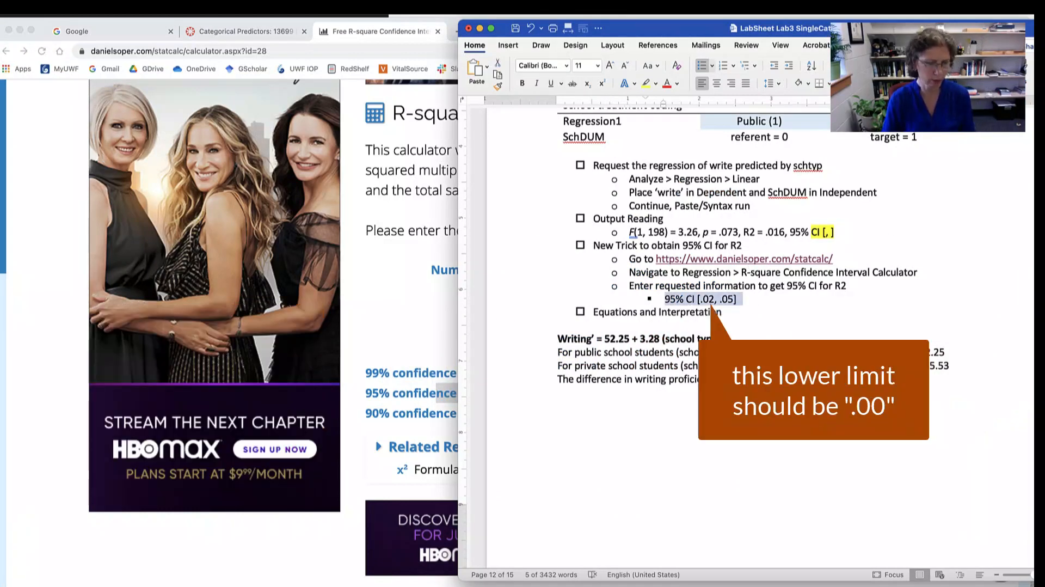
key(super+Tab)
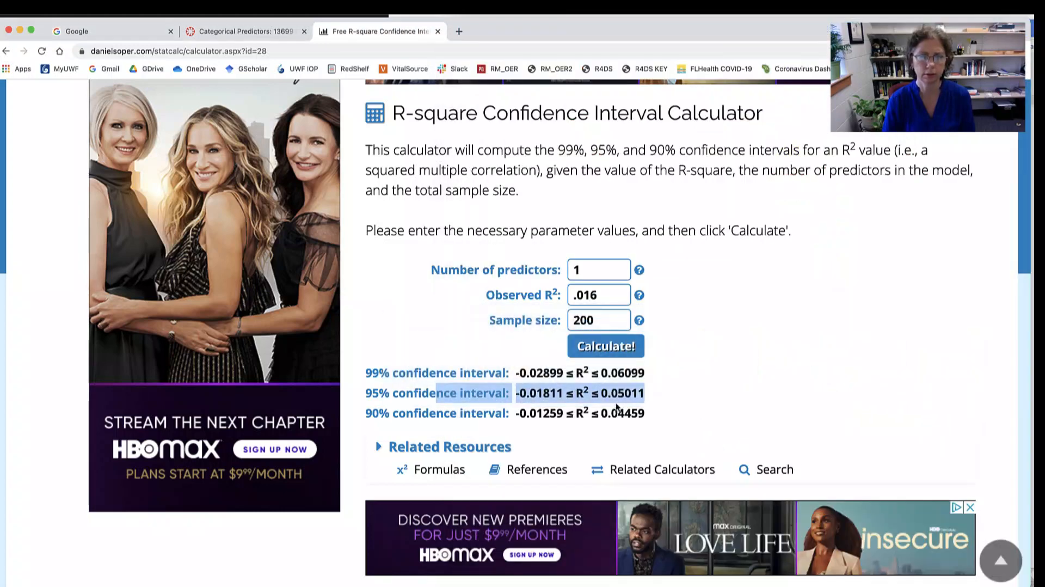
- Return to the Word lab sheet and select the "Equations and Interpretation" line
key(super+Tab)
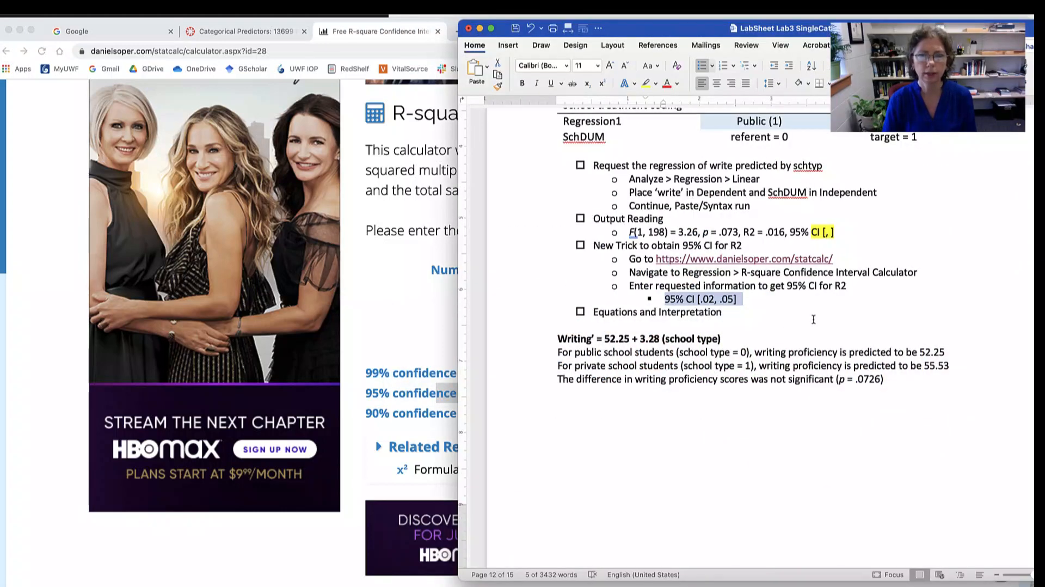
click(626, 316)
triple_click(626, 316)
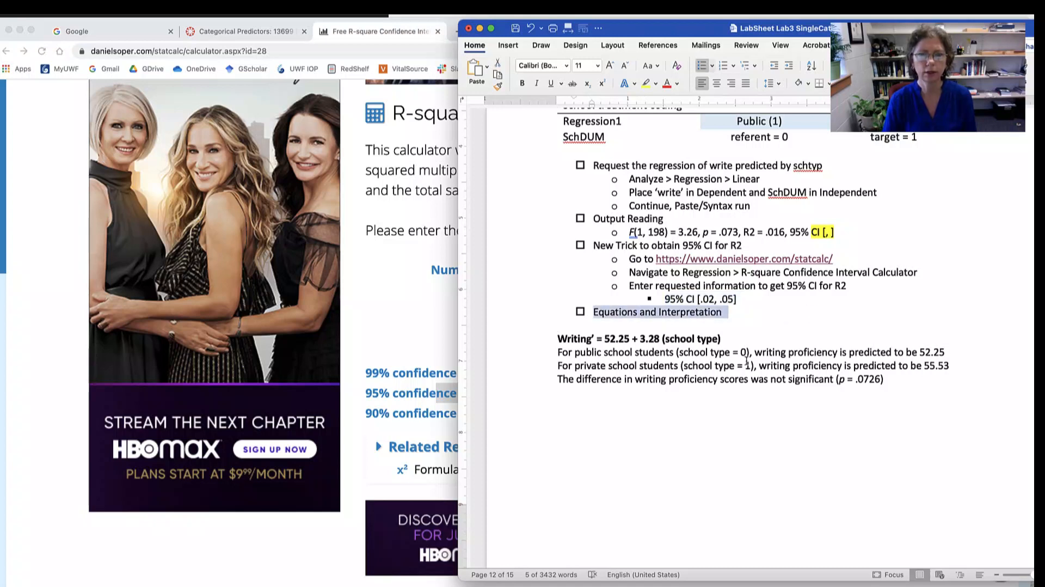
- Switch to the SPSS output and arrange its viewer beside the Word lab sheet, keeping the regression tables and the writing equation in view
scroll(747, 360, down, 5)
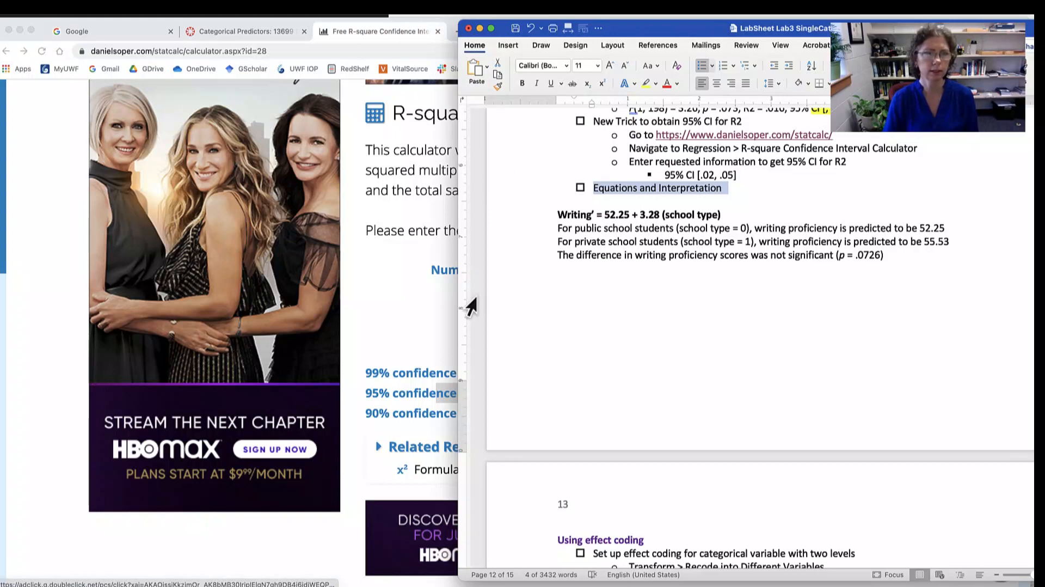
key(super+Tab)
key(super+Tab)
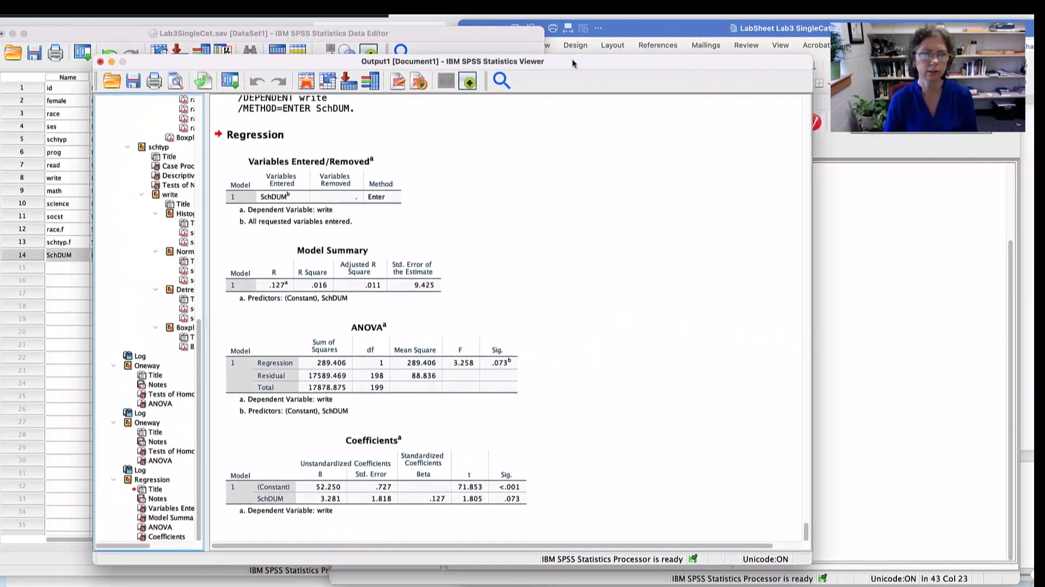
drag(572, 60, 484, 54)
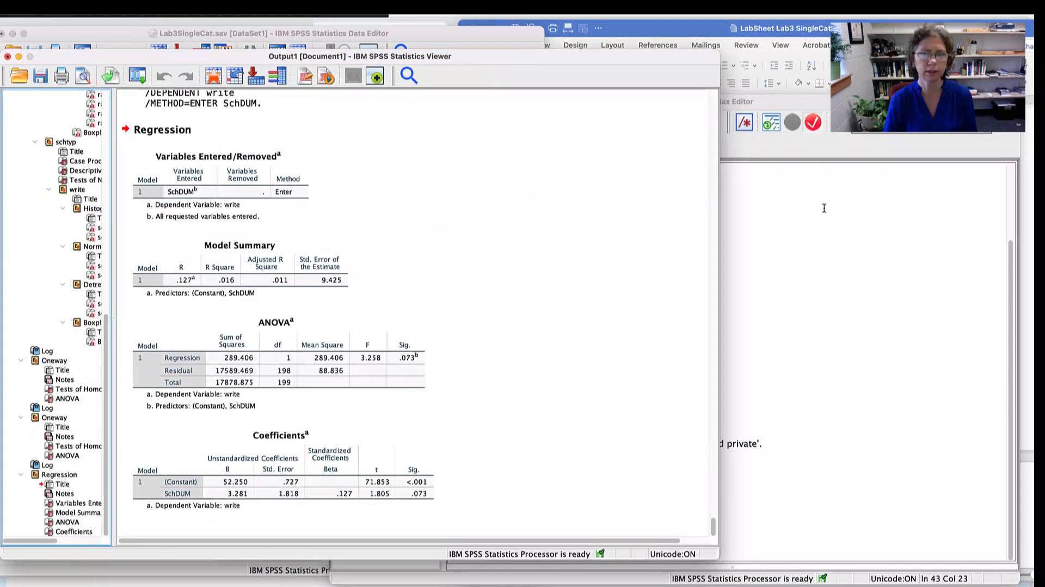
click(824, 236)
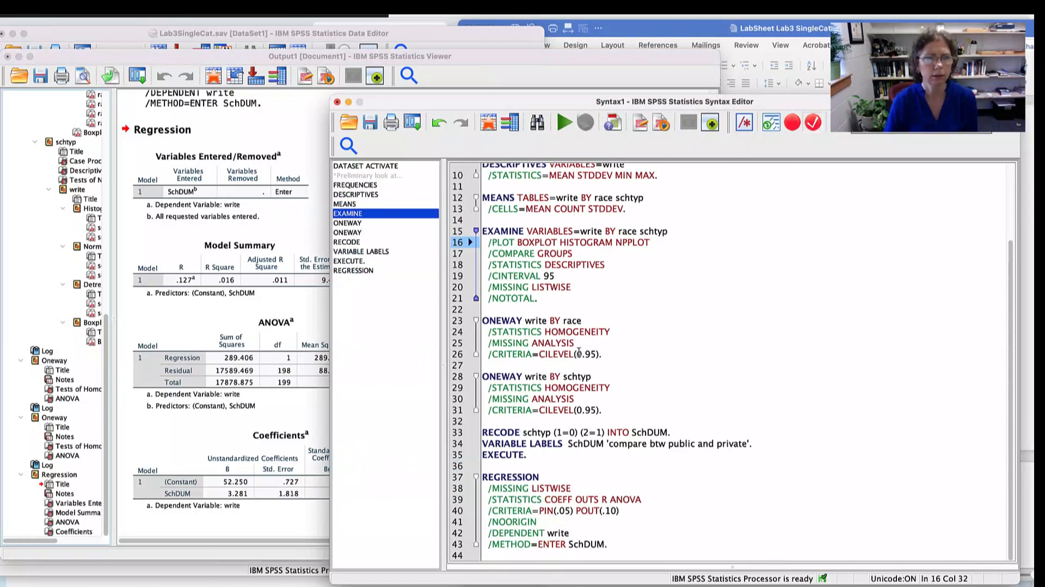
click(857, 52)
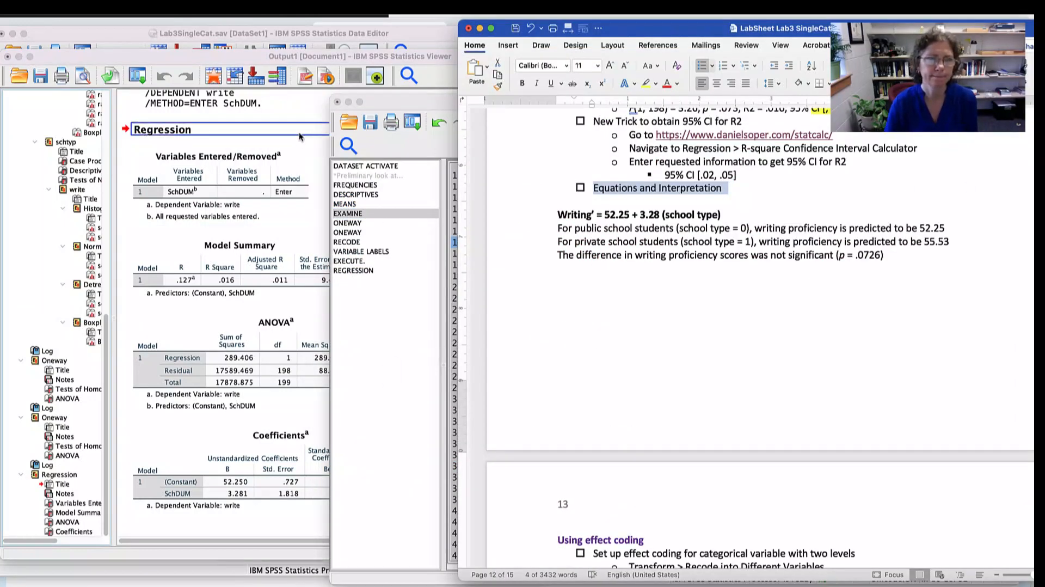
click(192, 53)
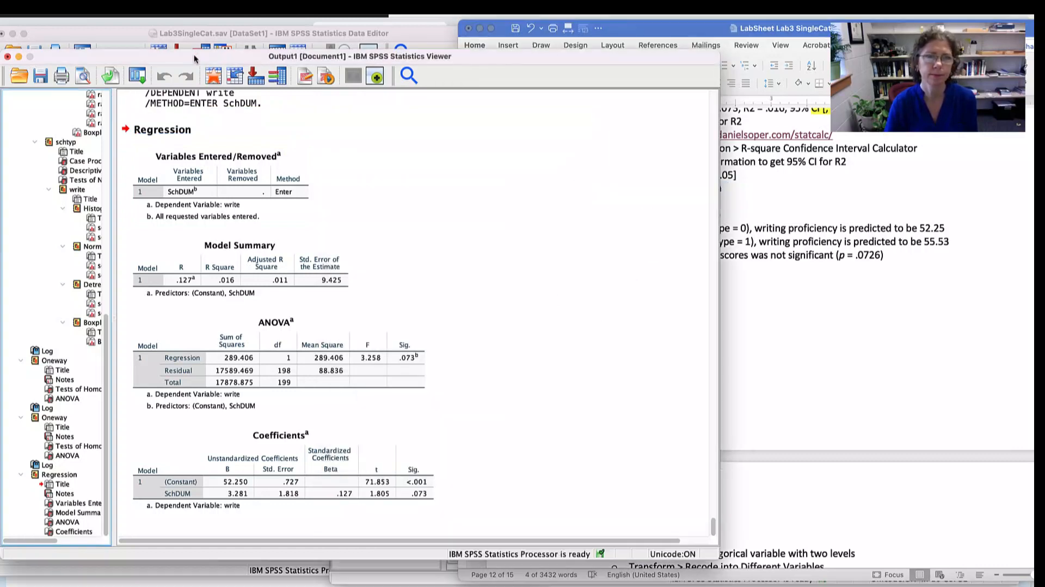
click(656, 30)
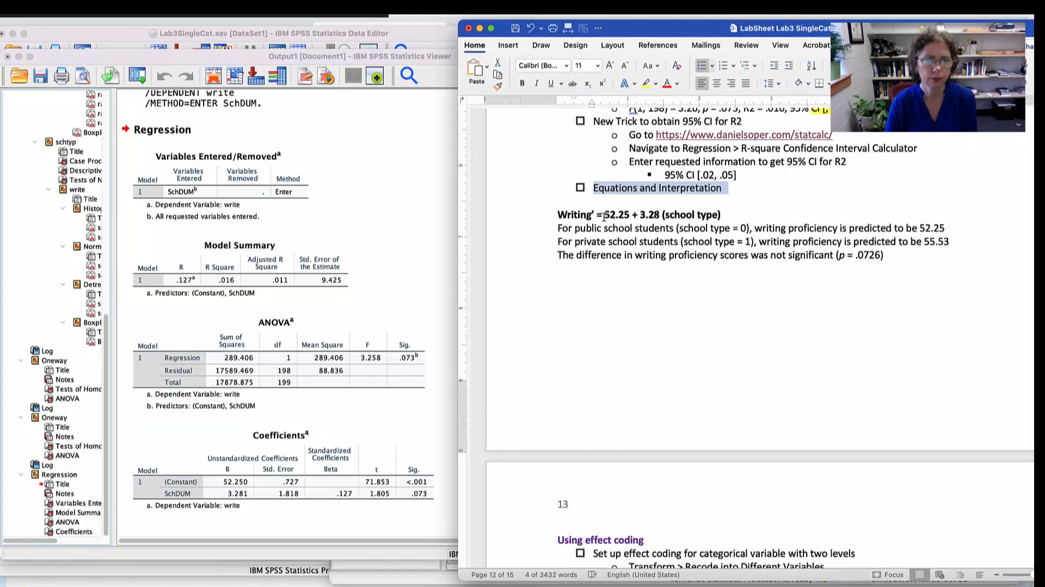
- Highlight the intercept, slope, private-school coding and p value in the lab sheet's interpretation and compare them with the SPSS Coefficients table
drag(604, 215, 632, 216)
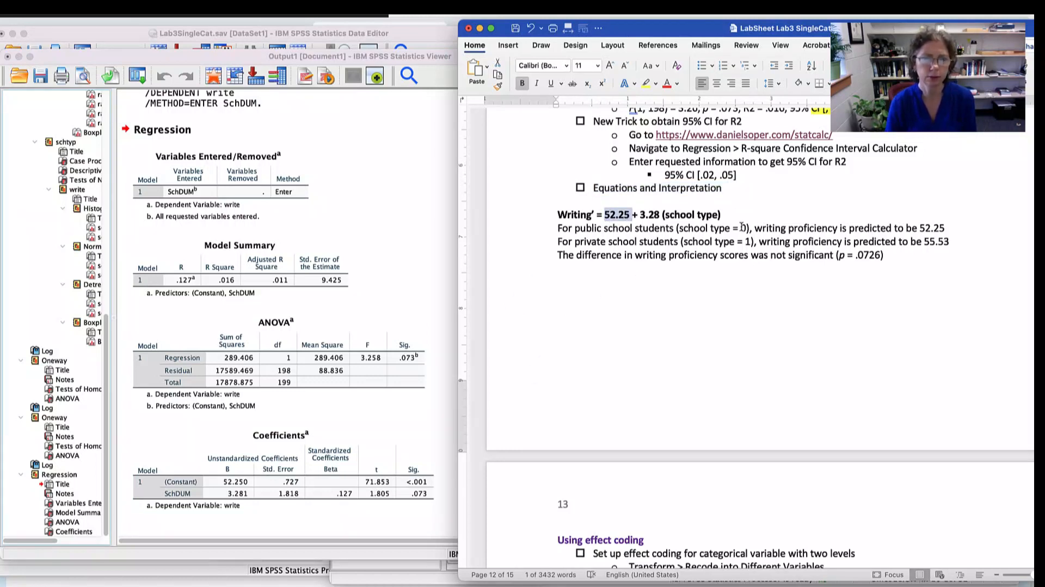
click(239, 495)
drag(661, 214, 636, 215)
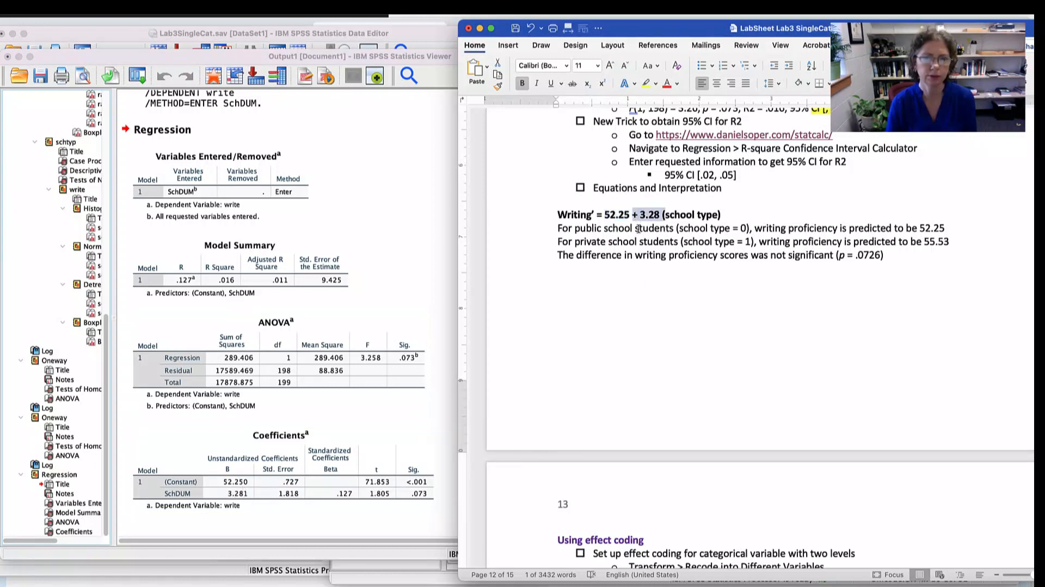
drag(757, 243, 680, 244)
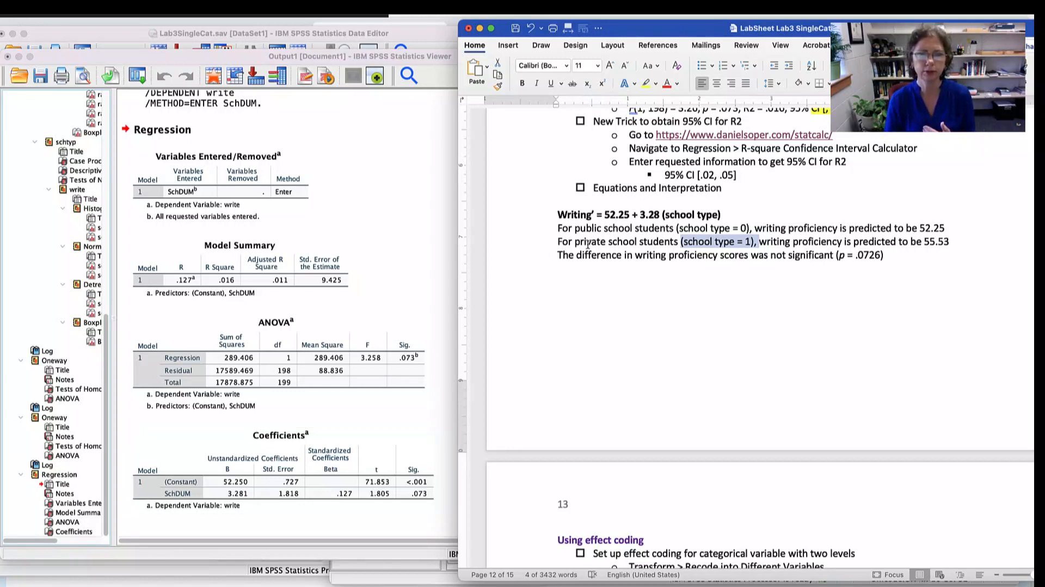
drag(892, 256, 838, 262)
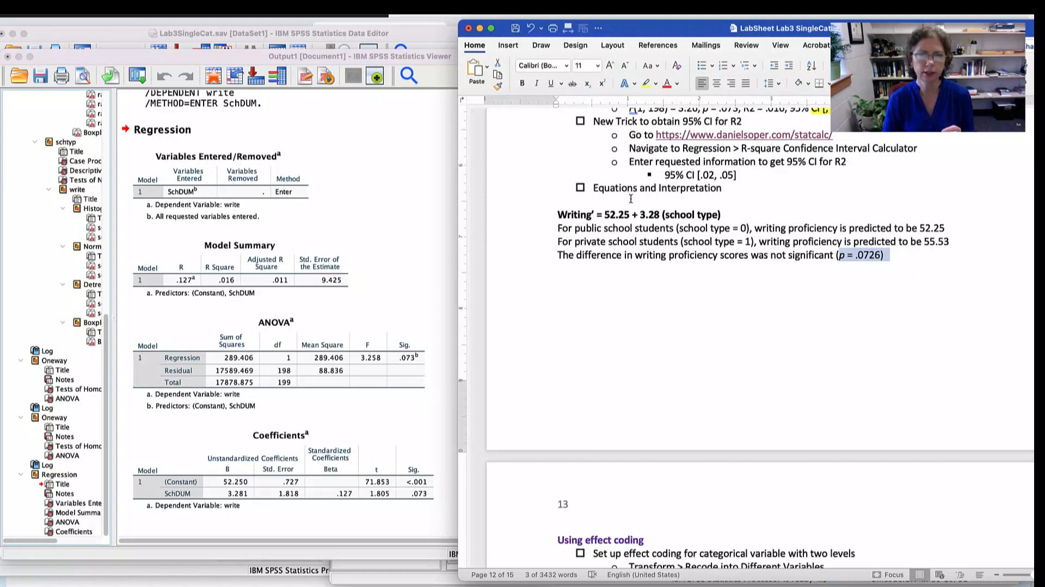
click(633, 215)
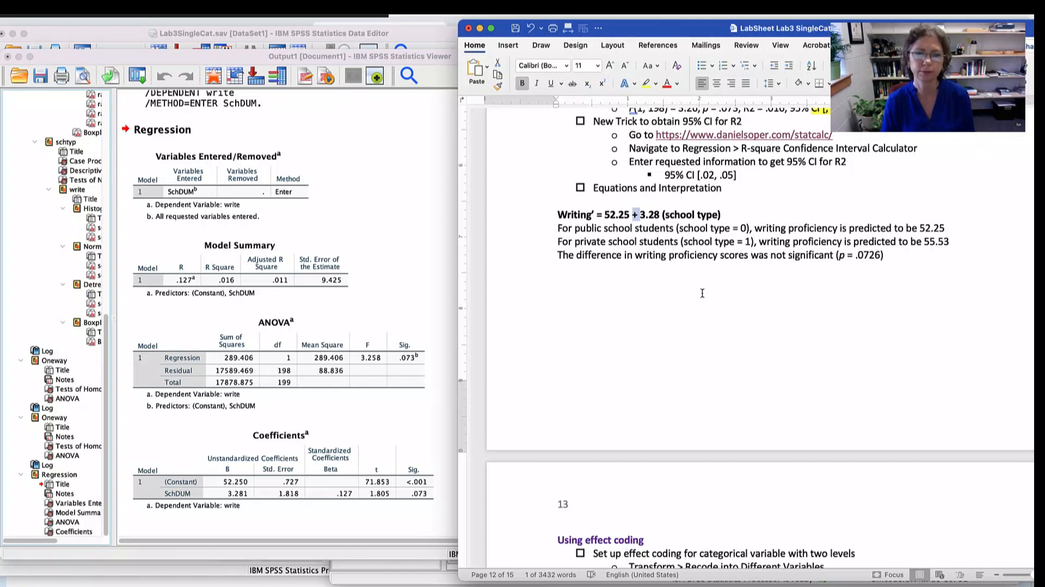
- Review the lab sheet's "Using effect coding" section, highlighting the public and private recode values and the output variable name SchDEV1
scroll(702, 292, down, 10)
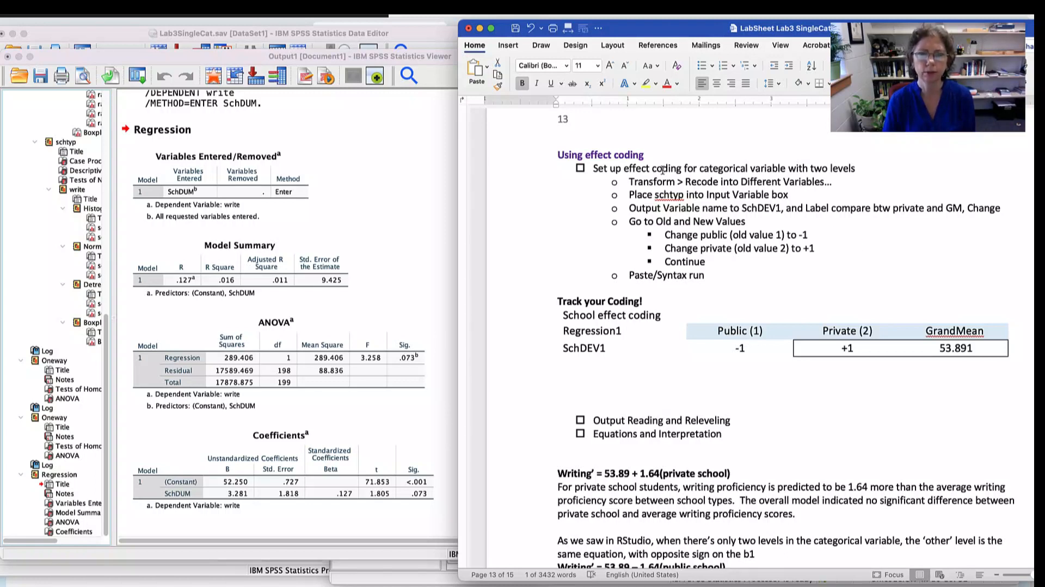
drag(643, 169, 786, 169)
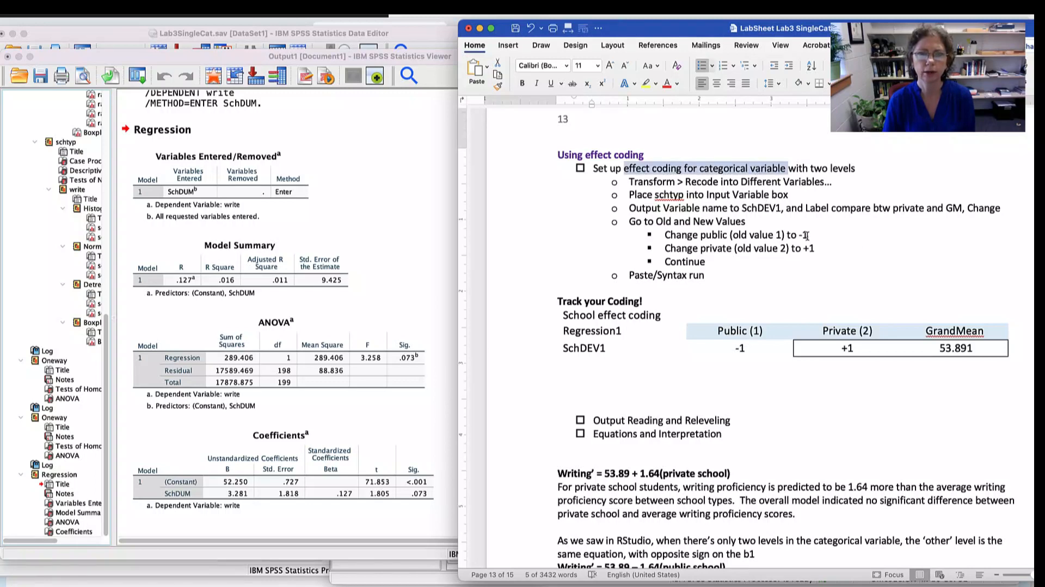
drag(811, 234, 664, 234)
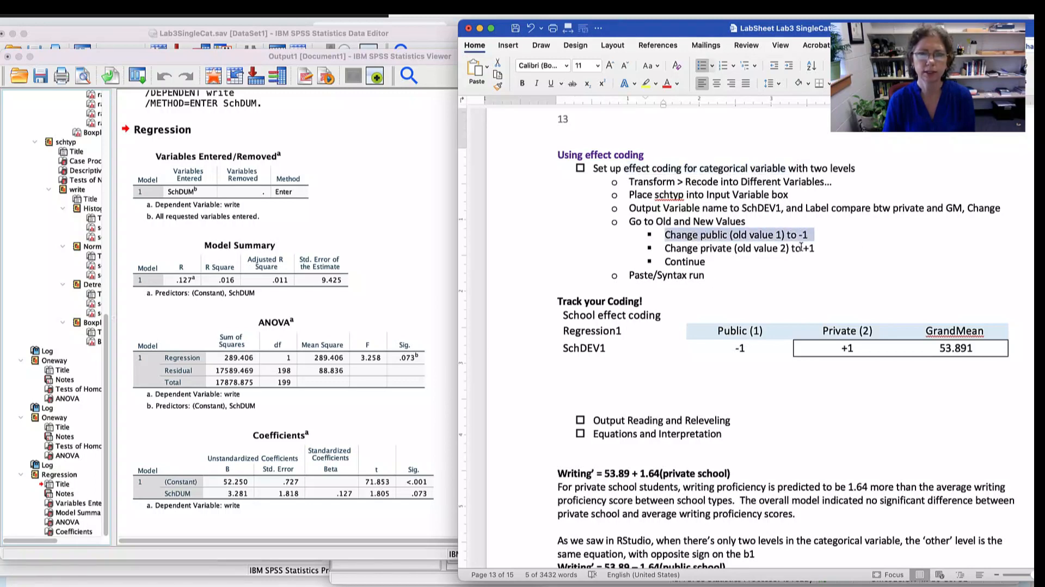
drag(818, 248, 687, 248)
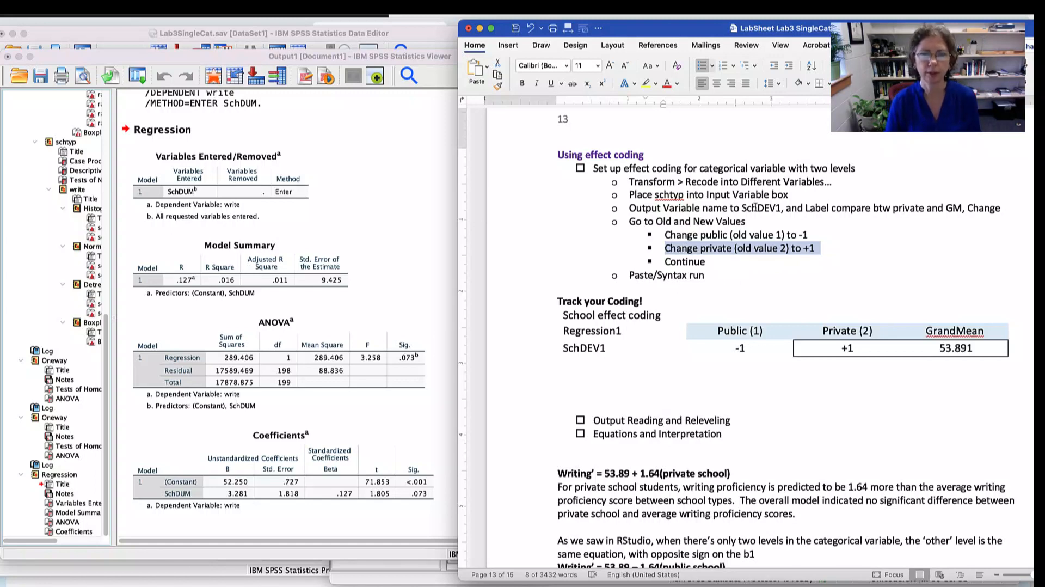
drag(742, 208, 784, 207)
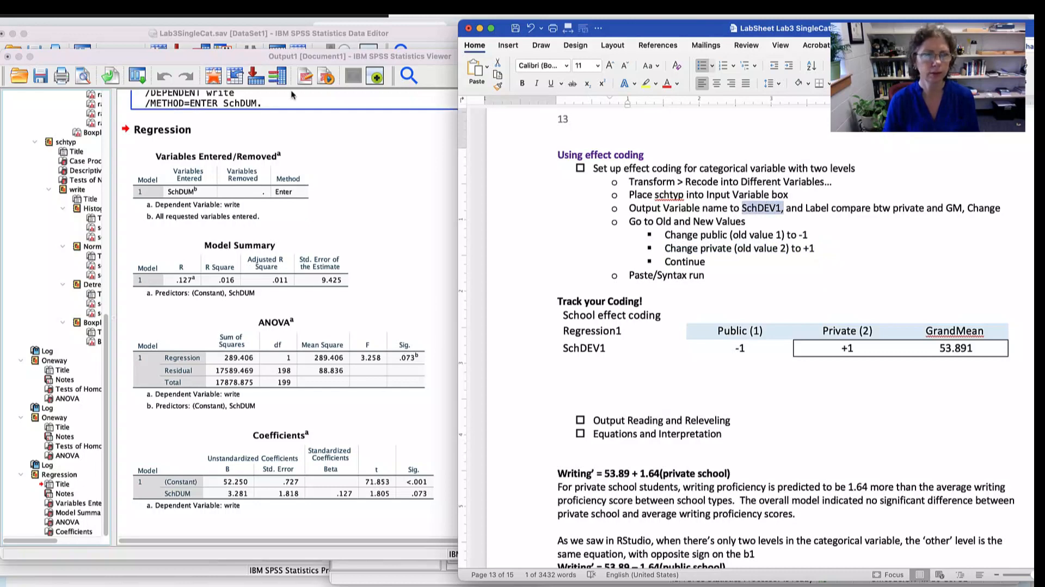
- Switch to the SPSS Data Editor, open Recode into Different Variables and reset its previous settings
click(249, 59)
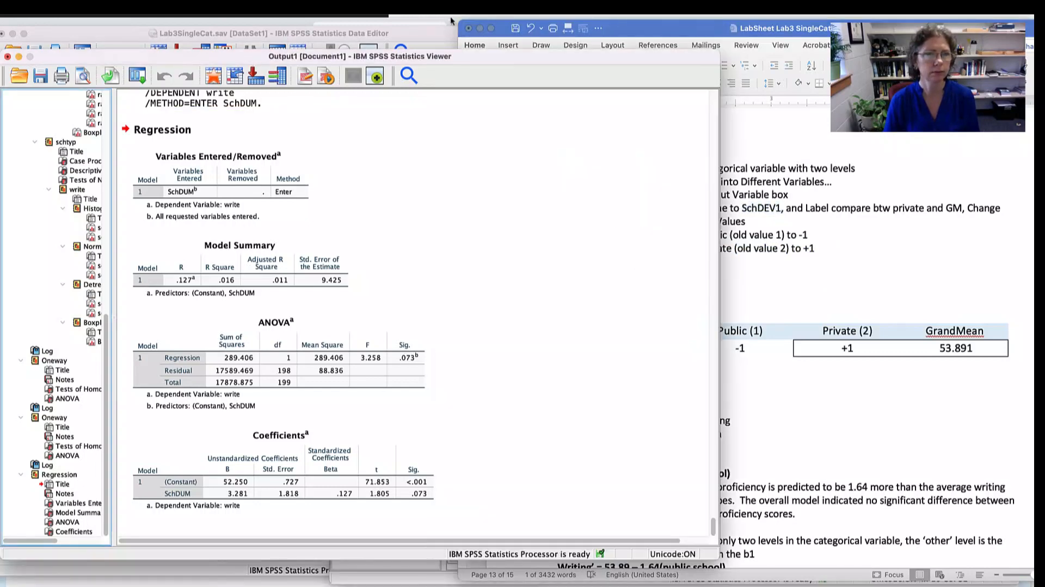
click(632, 31)
click(431, 33)
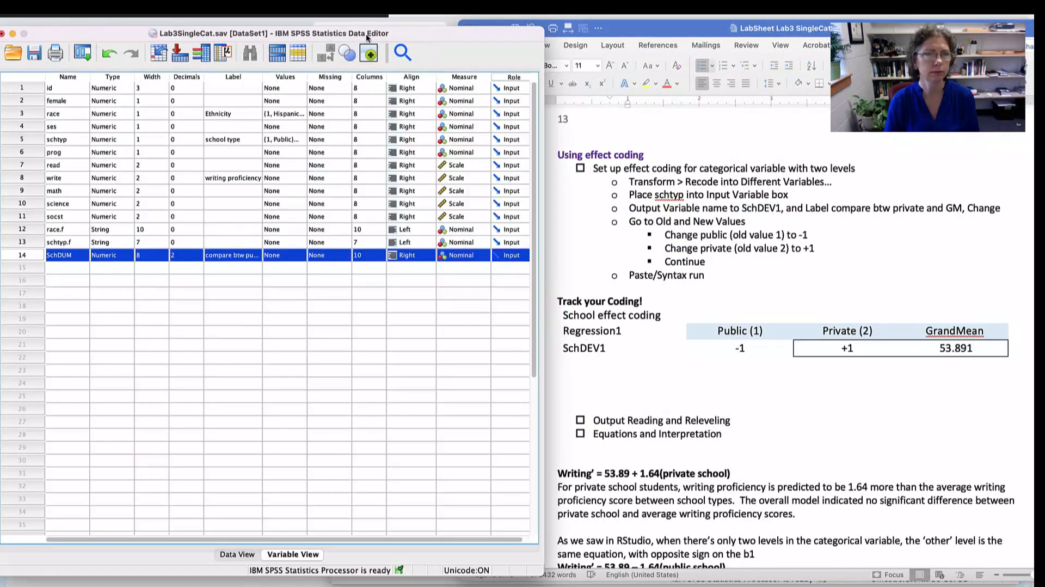
click(191, 4)
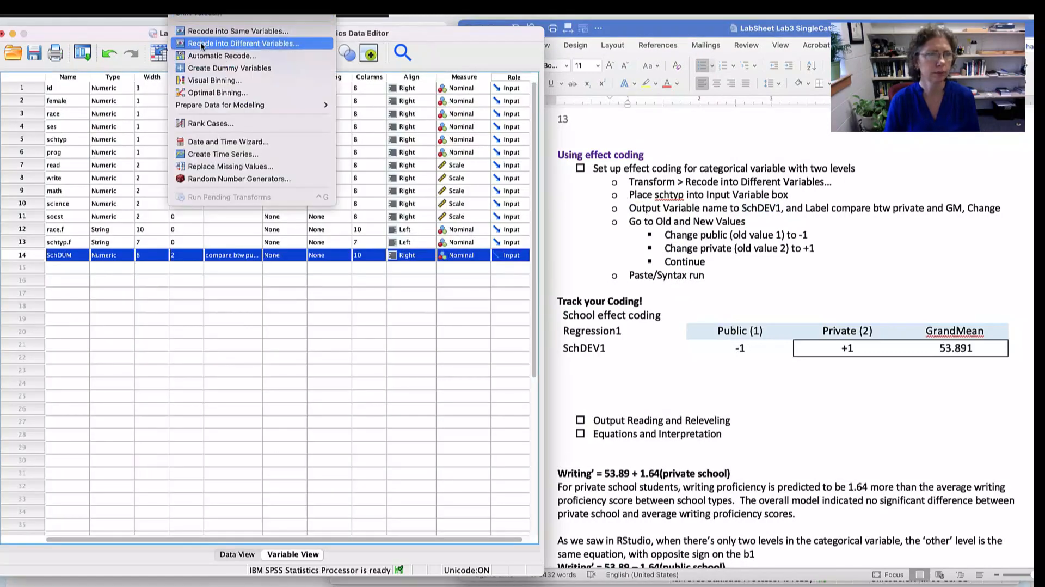
click(261, 44)
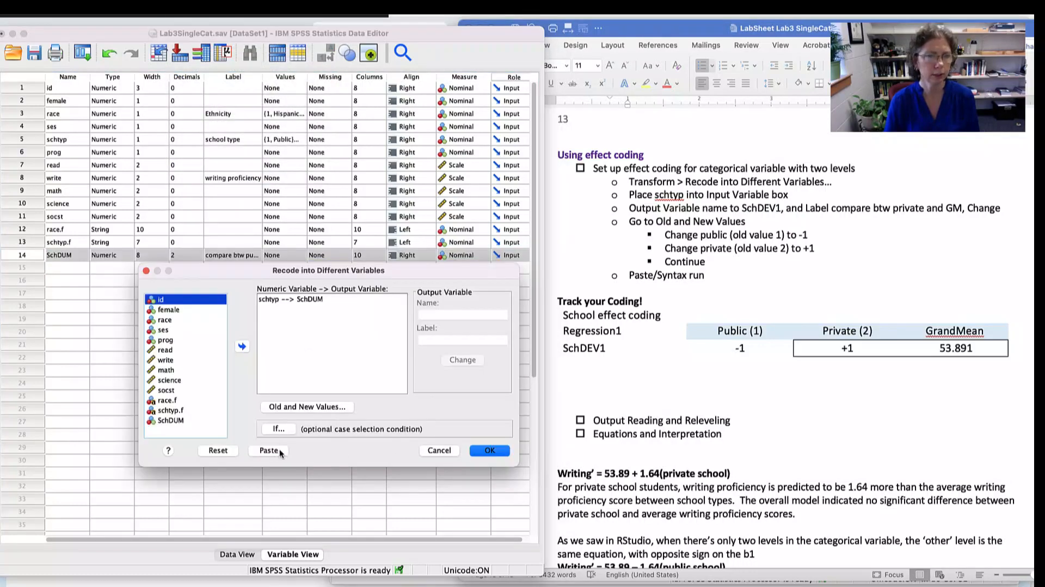
click(217, 450)
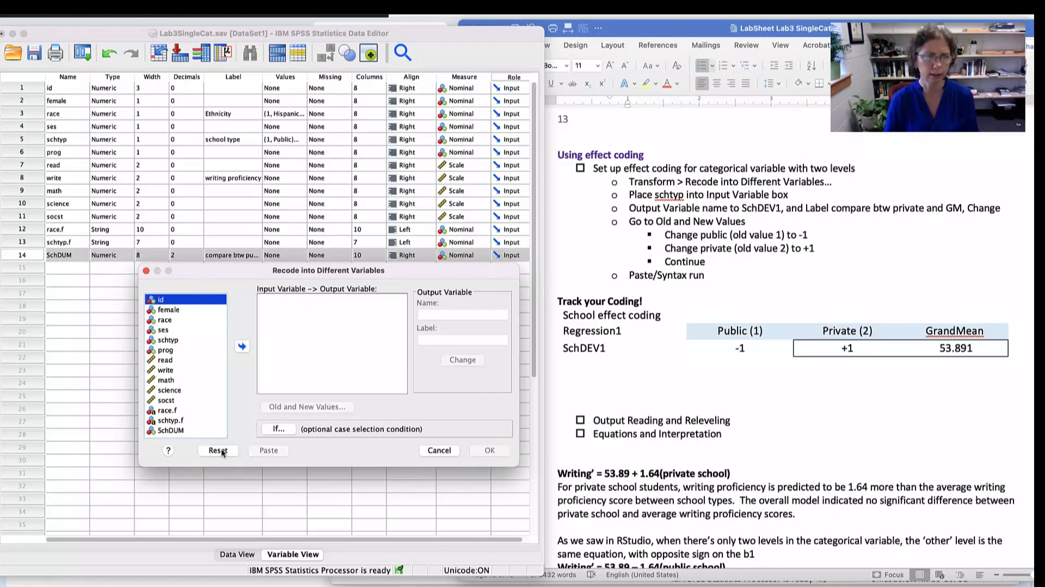
- Choose schtyp as the variable to recode and name the output variable SchDEV1
click(181, 340)
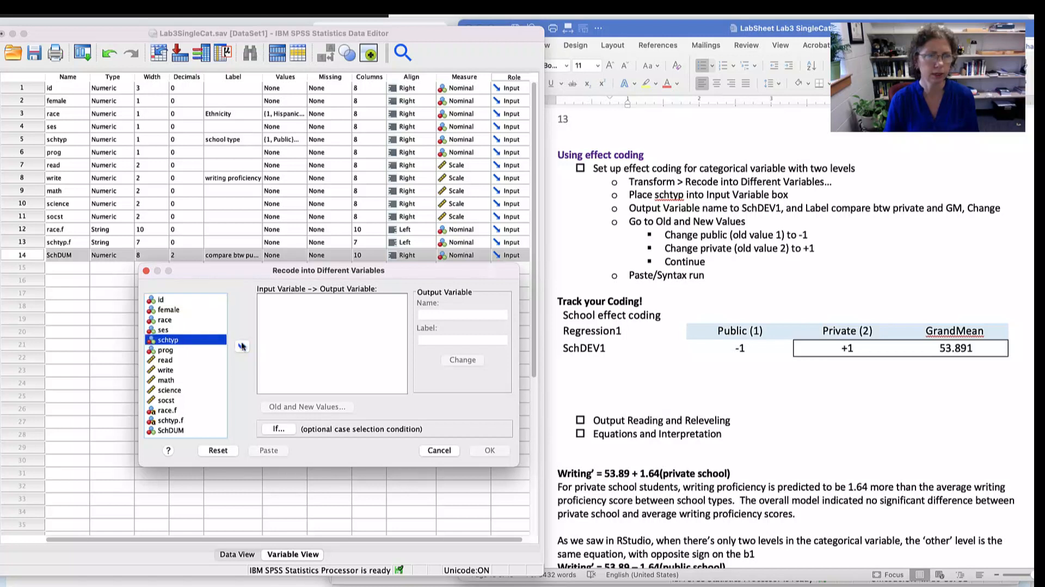
click(242, 346)
click(439, 313)
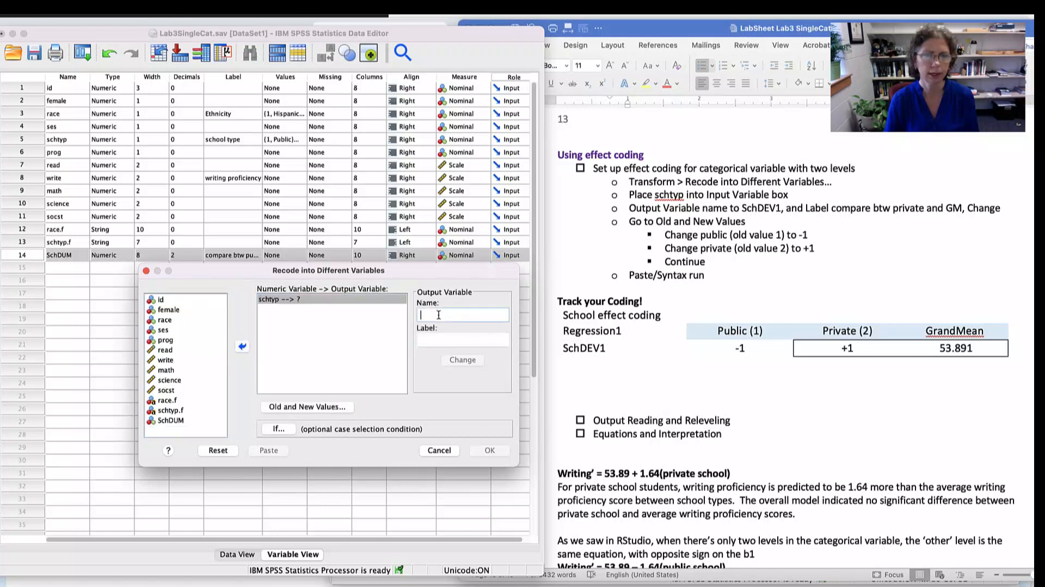
text(Sch)
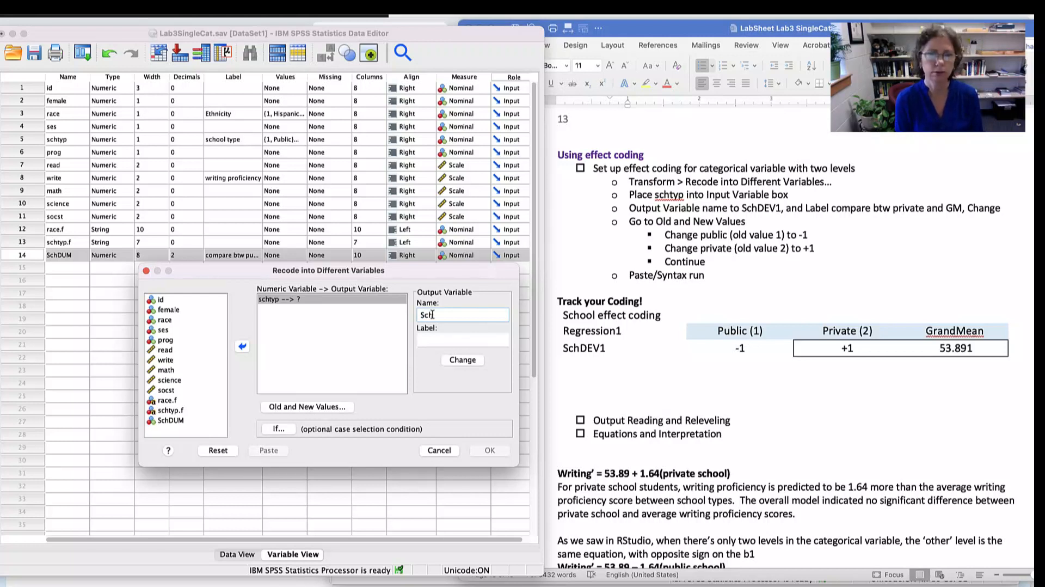
text(DEV1)
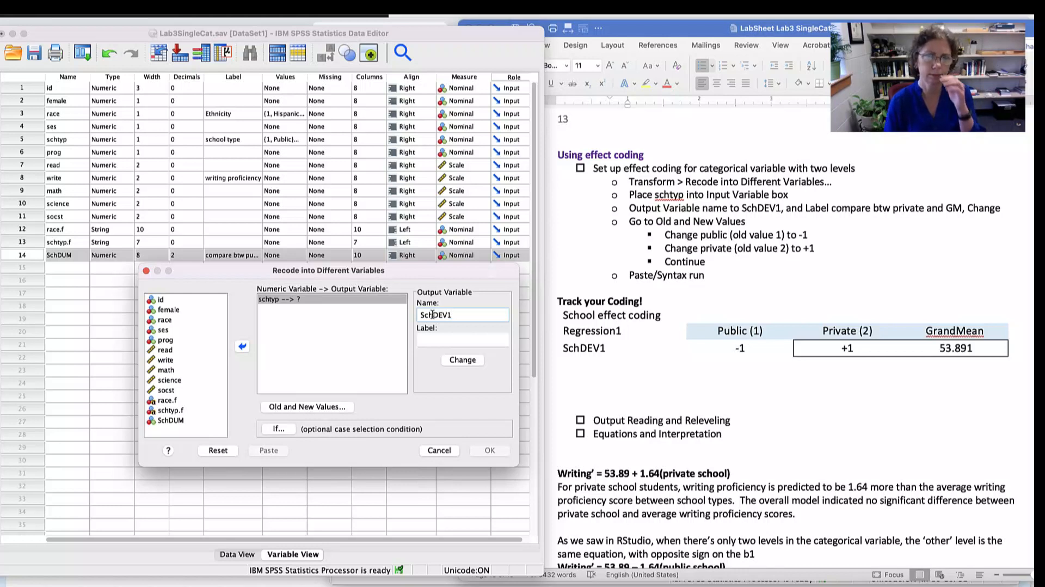
- Label the output variable "compare btw private and GM" and apply its name and label to the schtyp recode
click(459, 339)
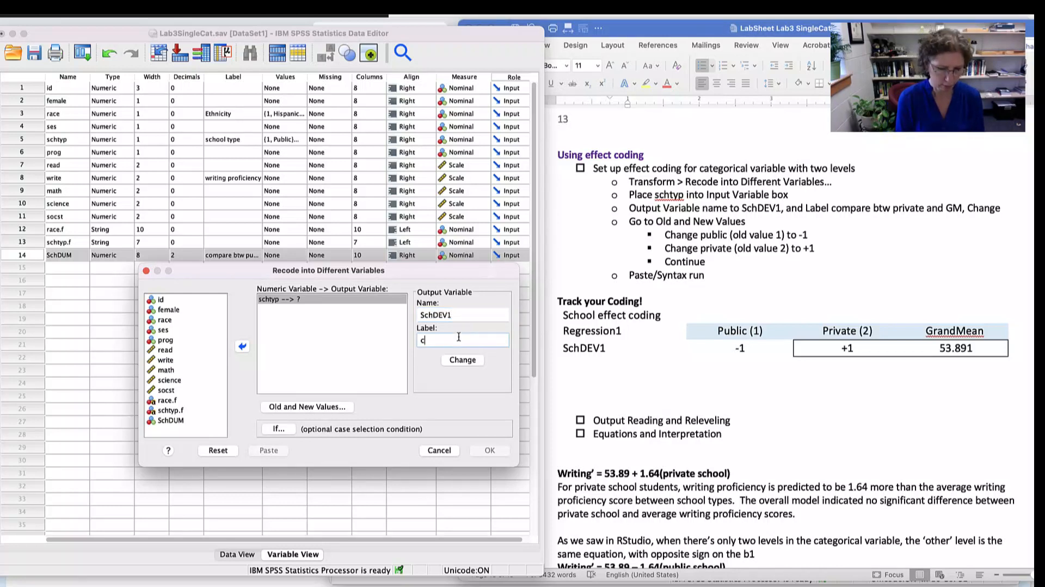
text(compare btw priv)
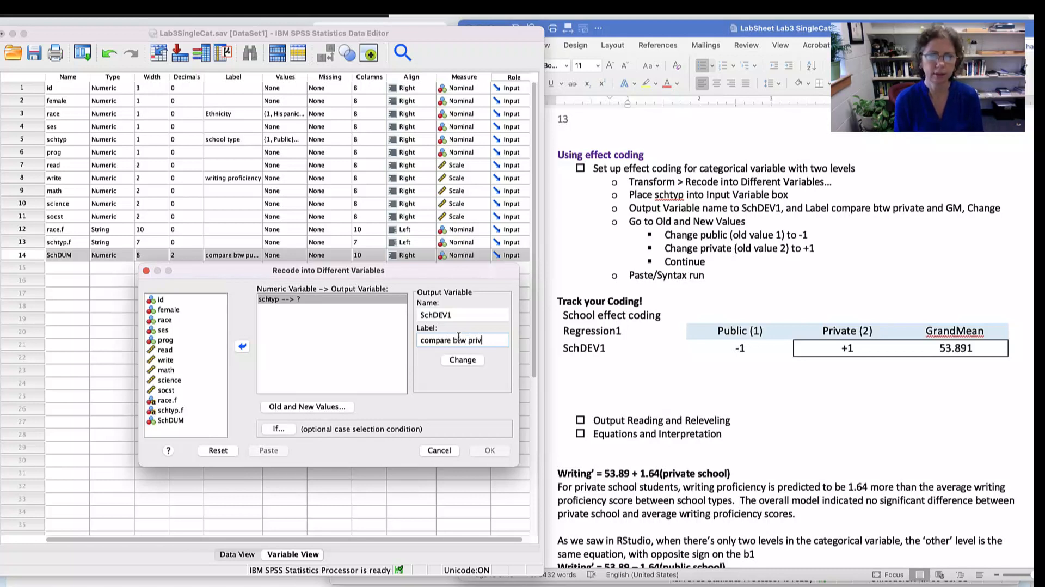
text(ate and GM)
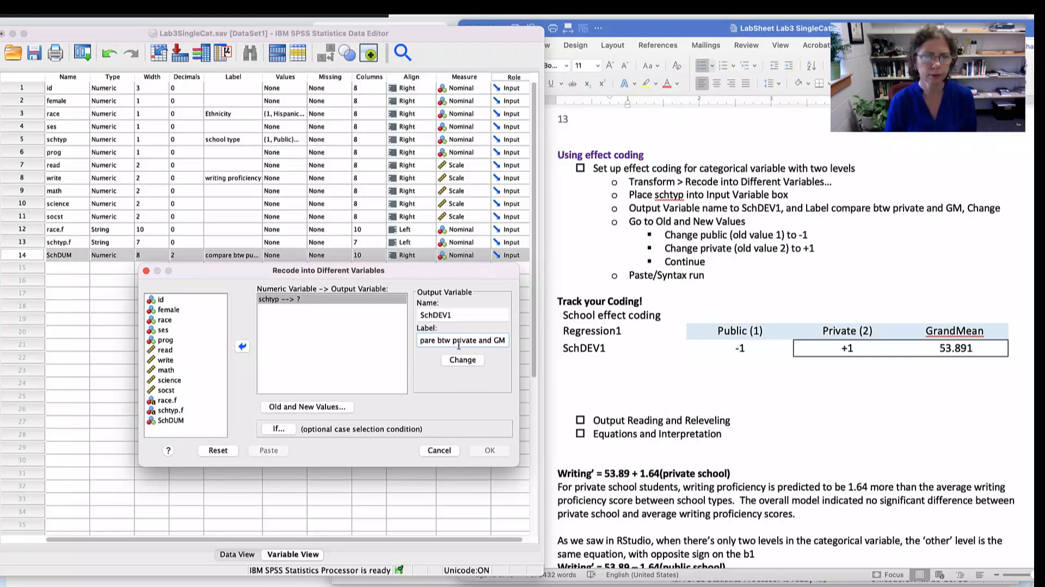
double_click(460, 339)
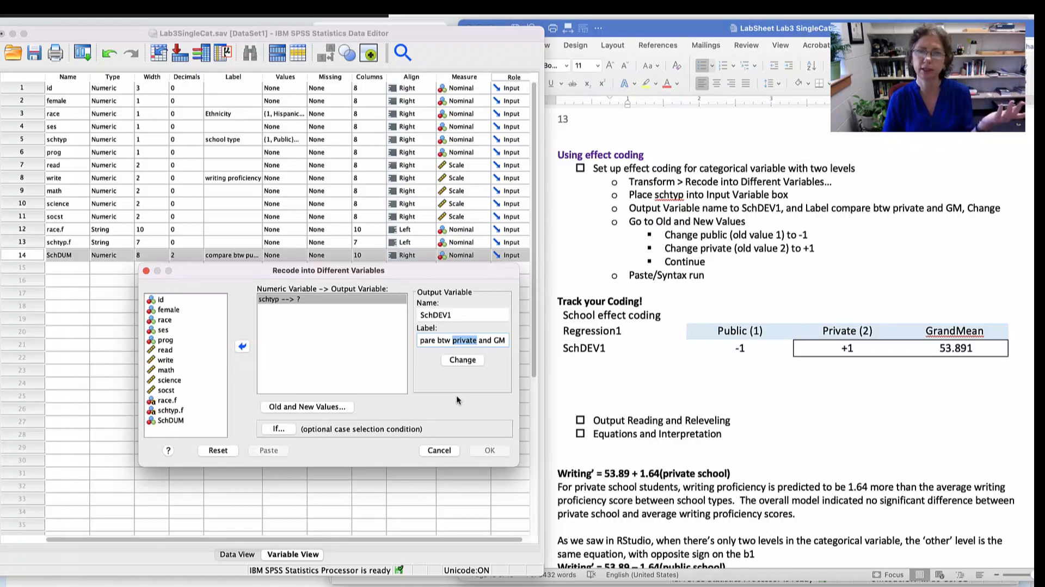
click(466, 362)
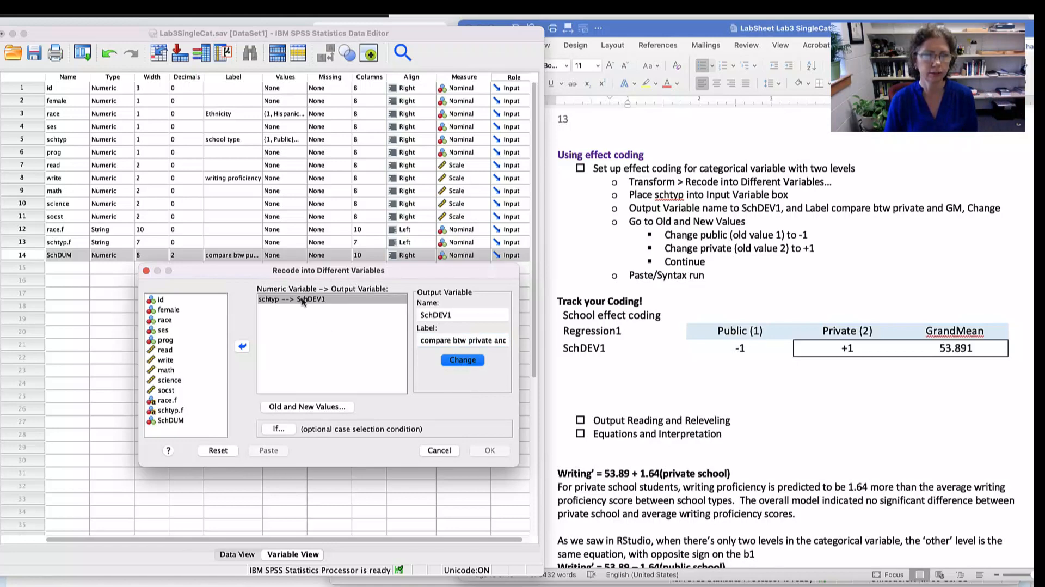
- Open the old and new values for the schtyp recode and map old value 1 to new value -1
click(318, 407)
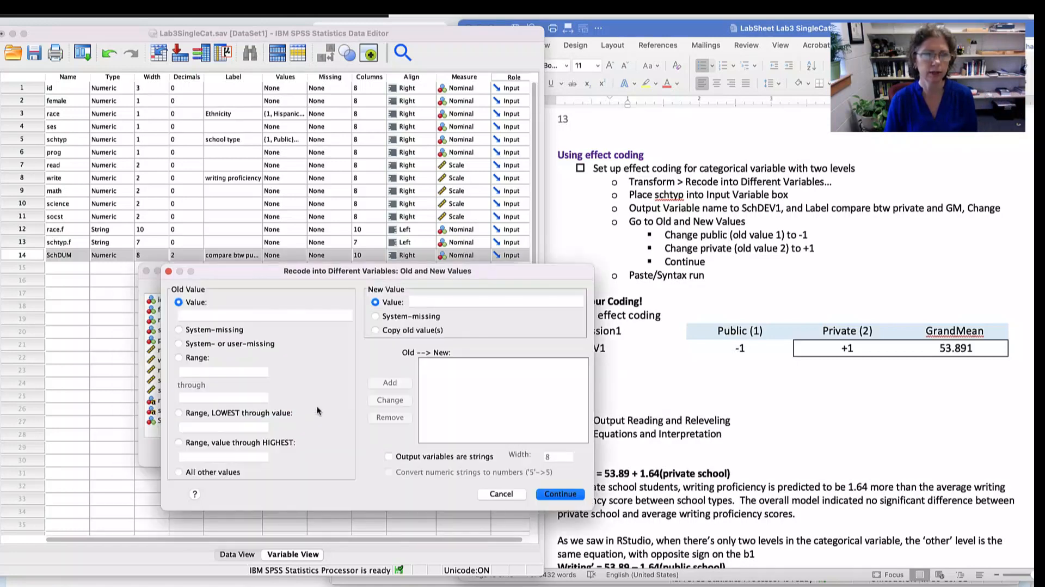
click(251, 314)
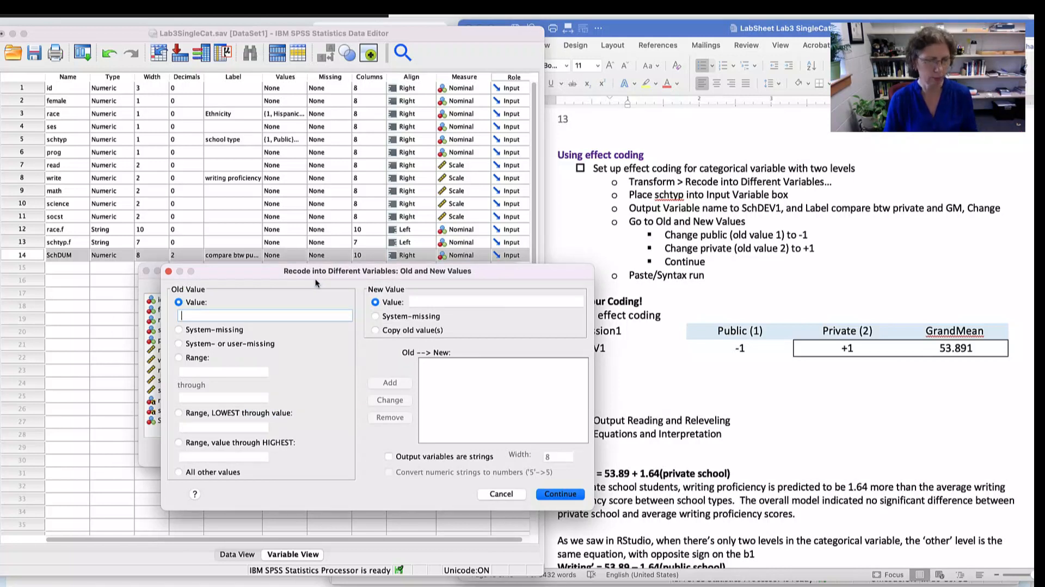
text(1)
click(427, 300)
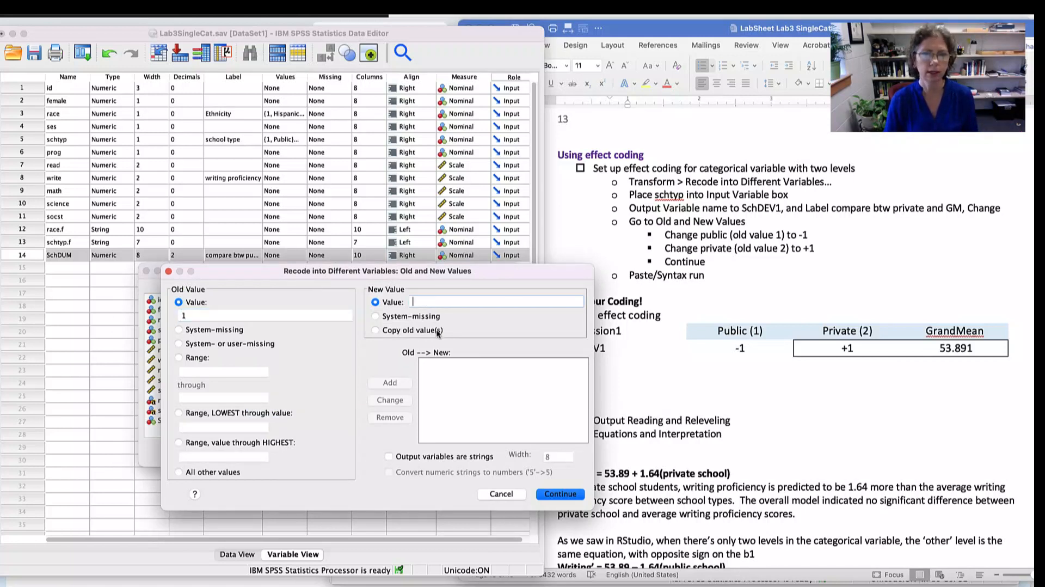
text(-)
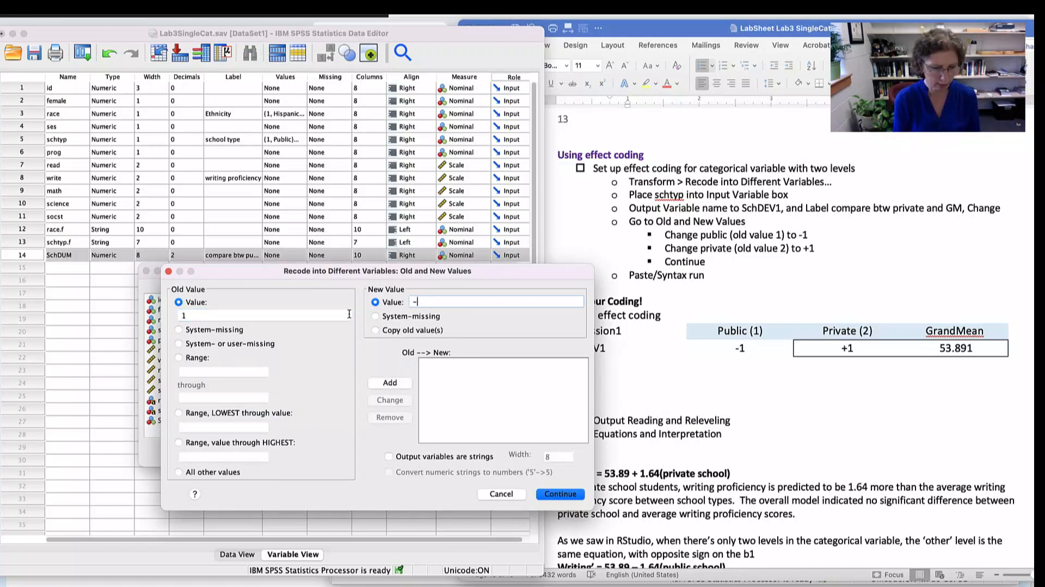
text(1)
click(389, 382)
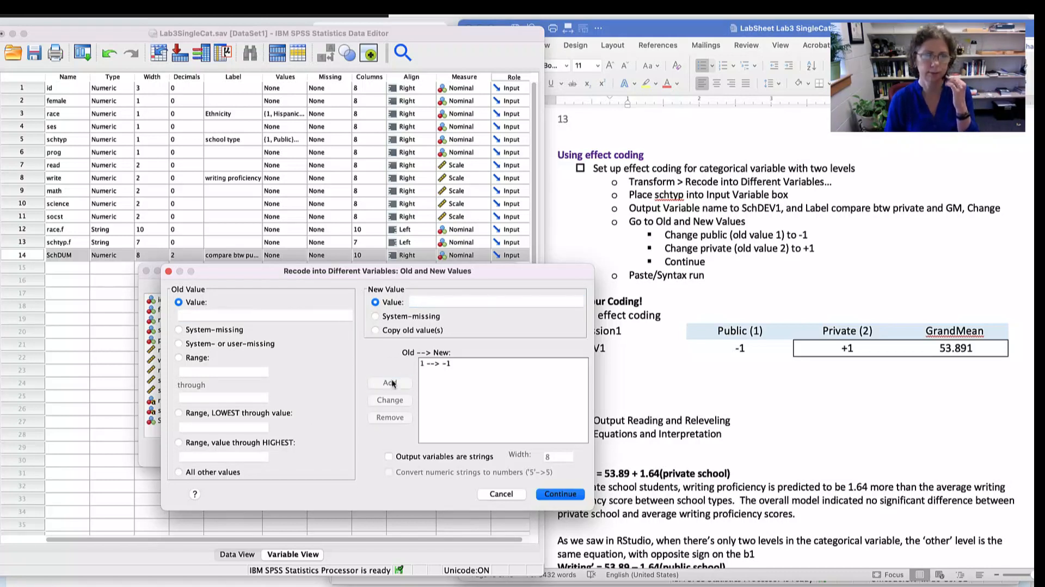
- Map old value 2 to new value 1 and accept the recode value mappings
click(265, 316)
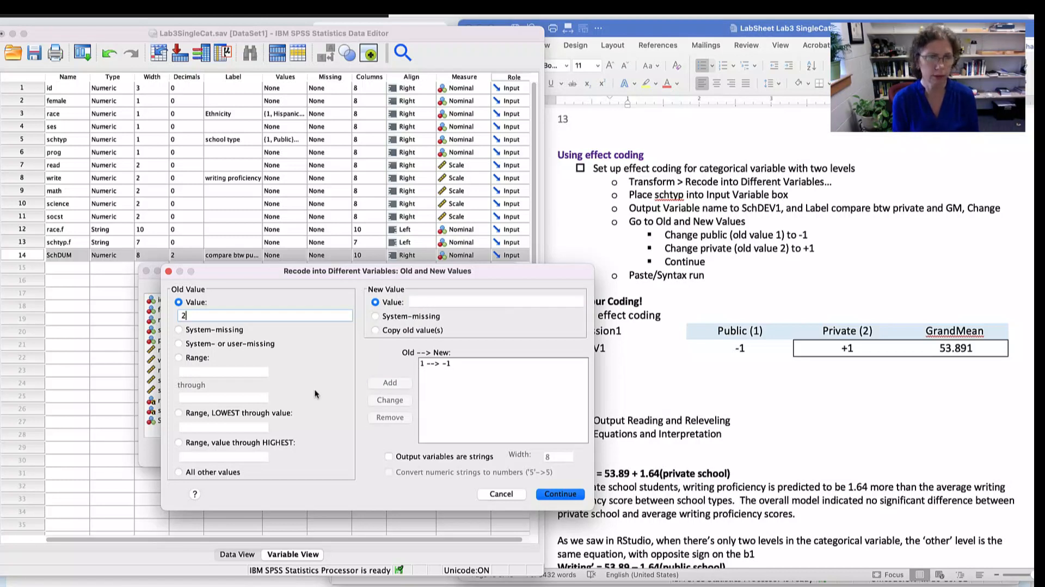
click(438, 300)
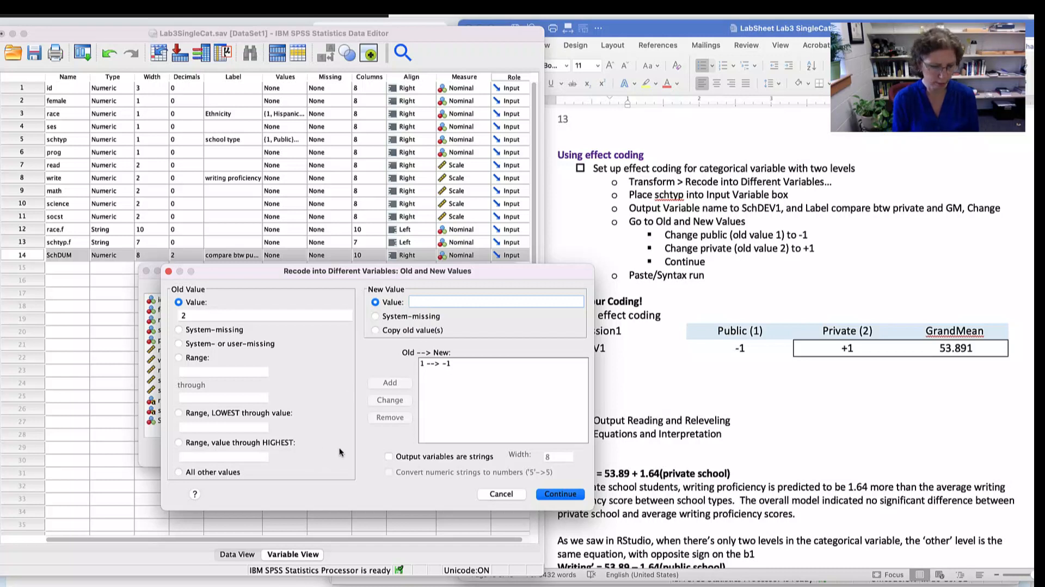
text(1)
click(398, 383)
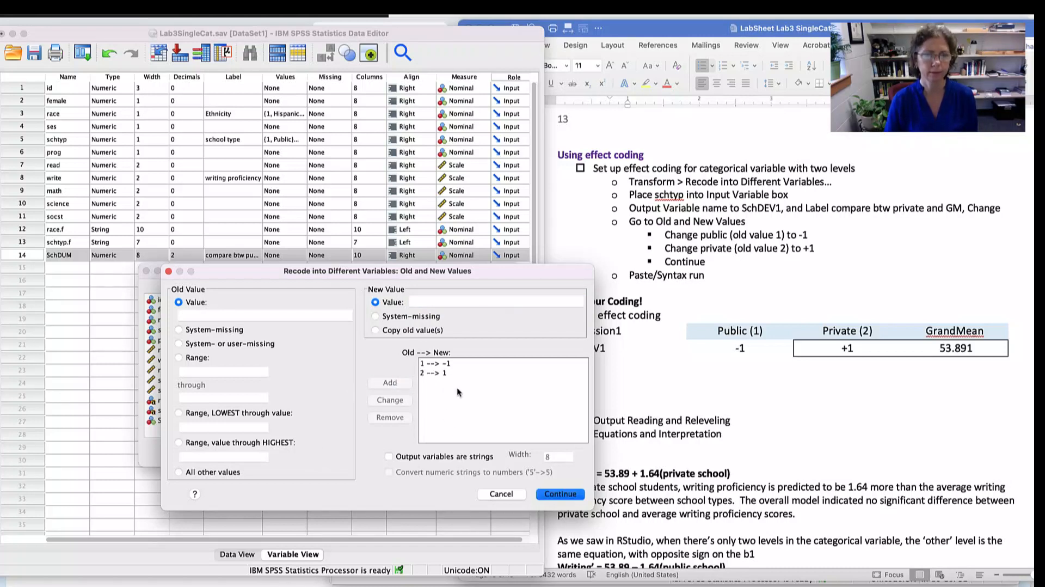
click(556, 494)
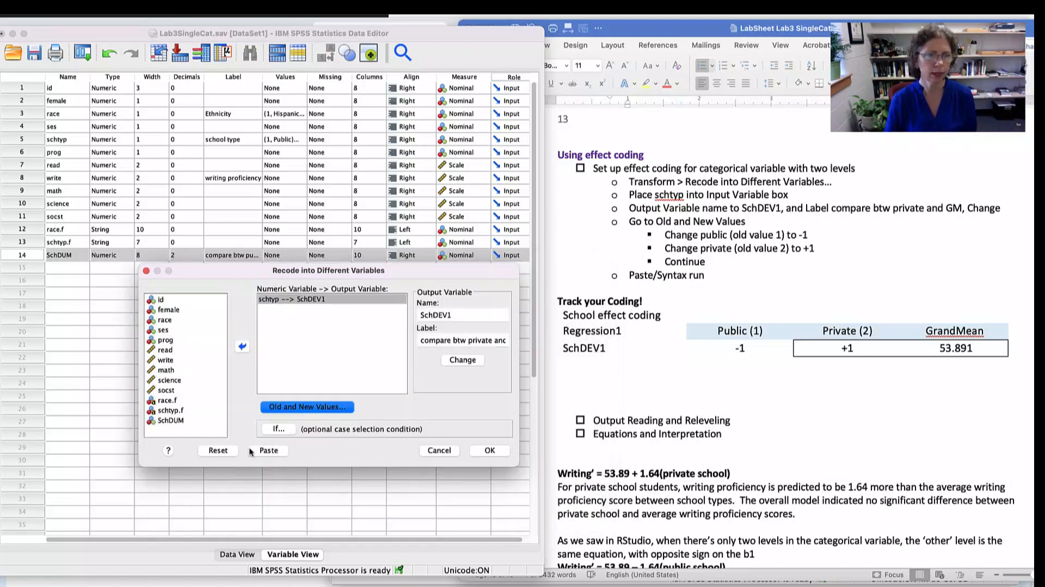
- Paste the SchDEV1 recode as syntax, run its RECODE, VARIABLE LABELS and EXECUTE lines, and check the log in the output
click(270, 451)
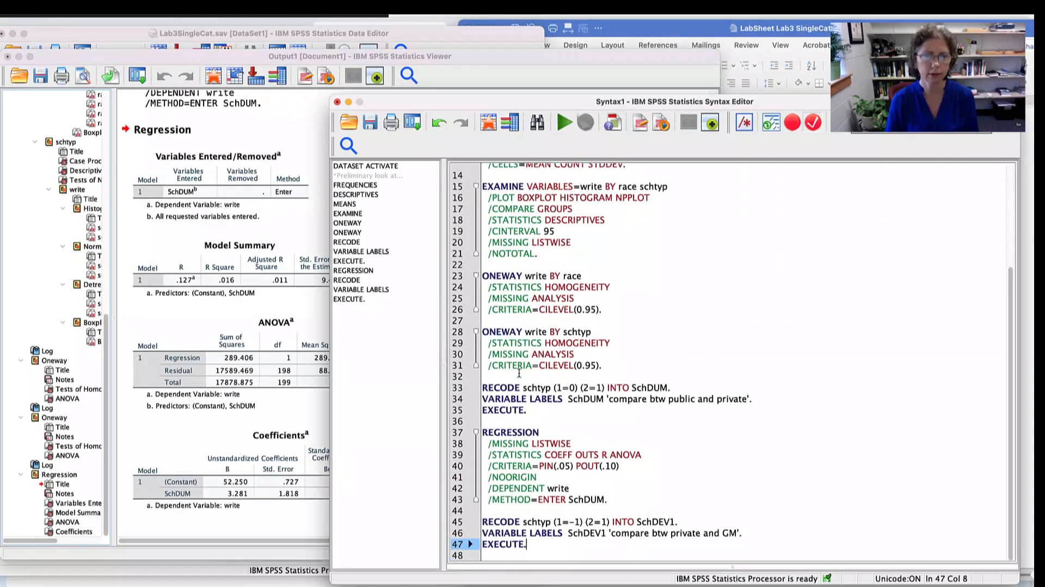
drag(532, 544, 481, 520)
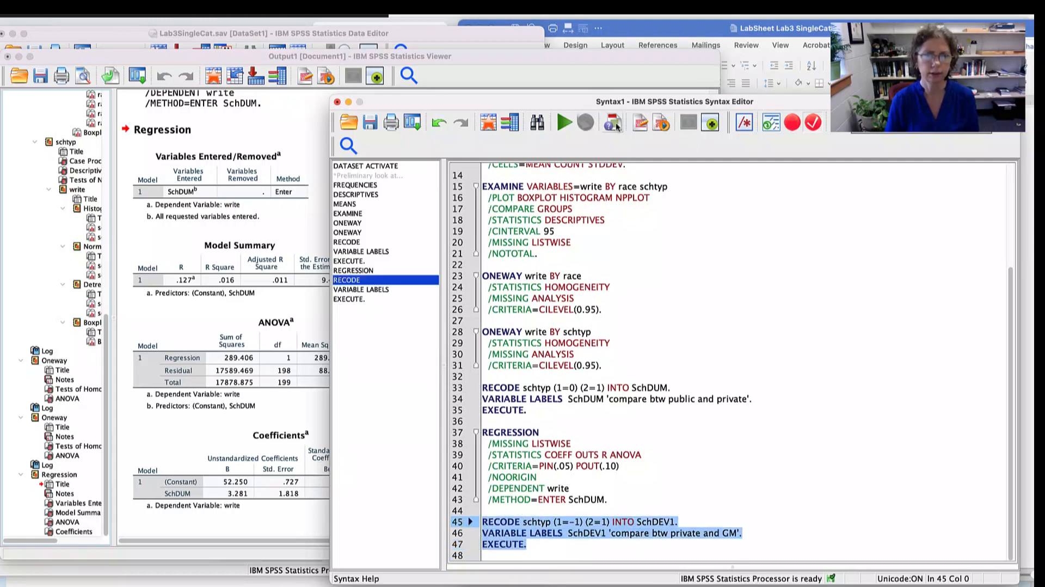
click(564, 122)
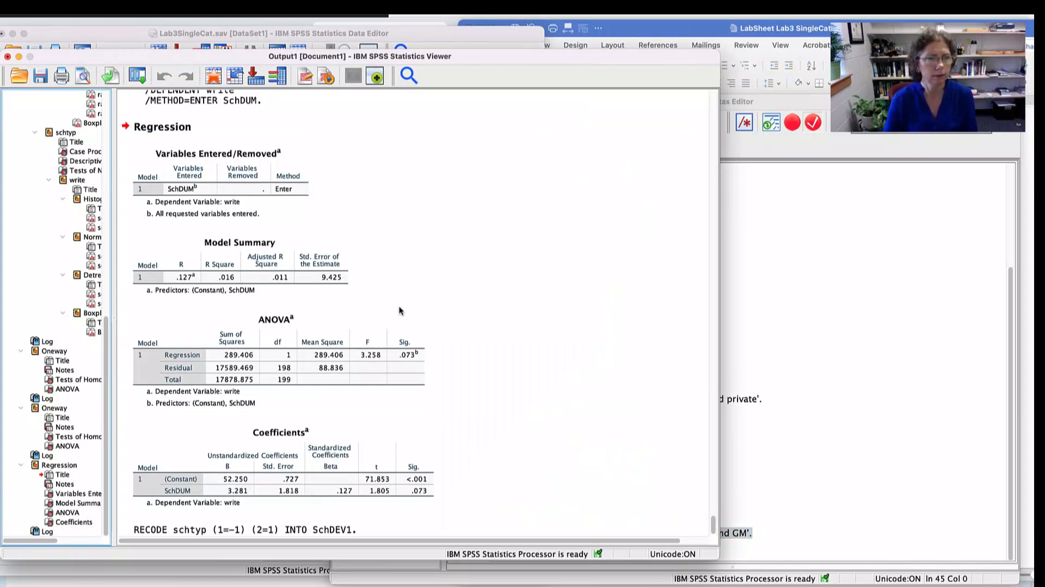
scroll(401, 312, down, 2)
click(284, 504)
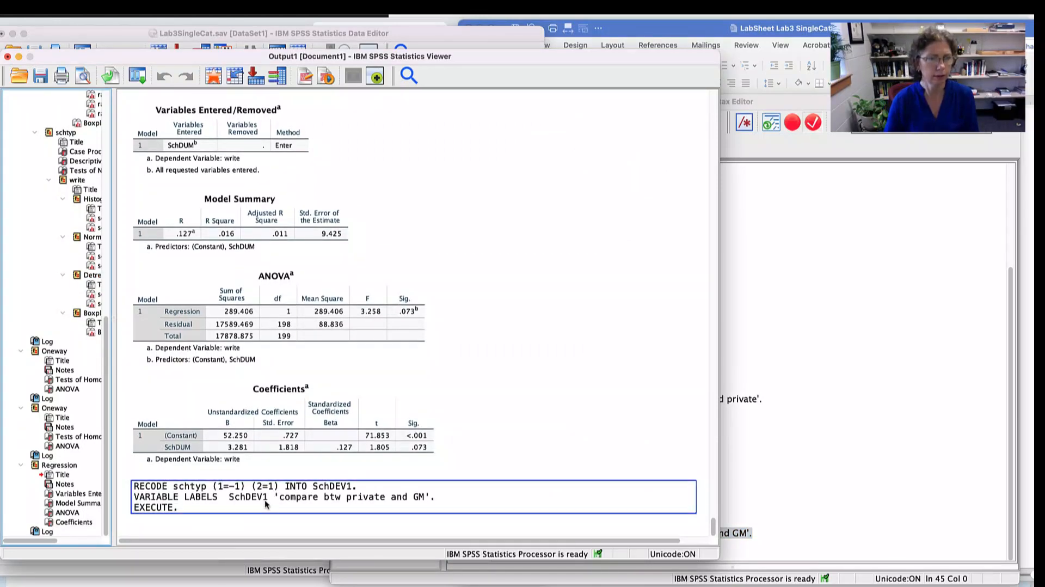
- Return to the Data Editor's variable list and widen the Label column enough to read the full SchDUM and SchDEV1 labels
click(169, 575)
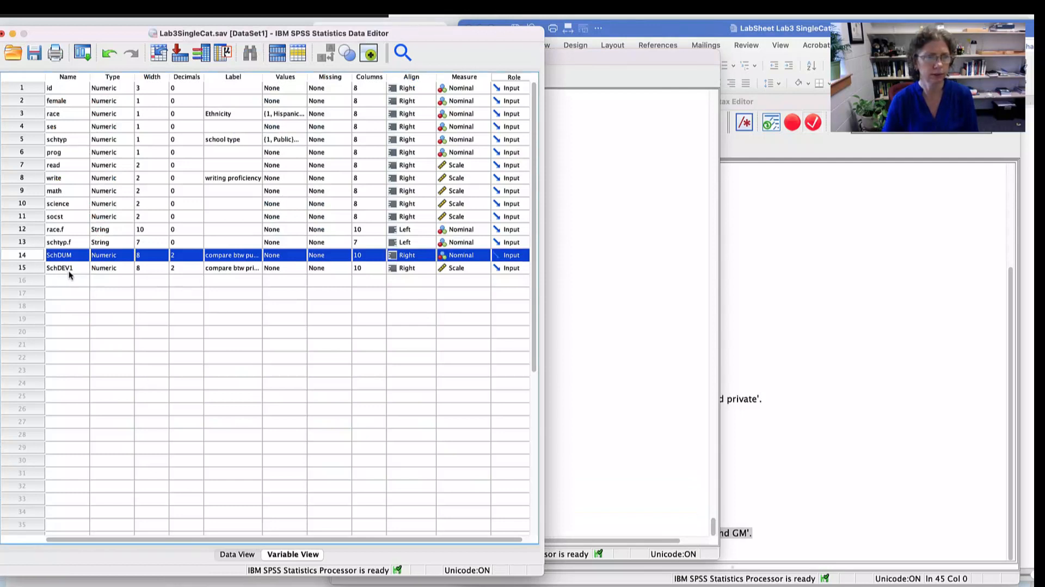
click(235, 268)
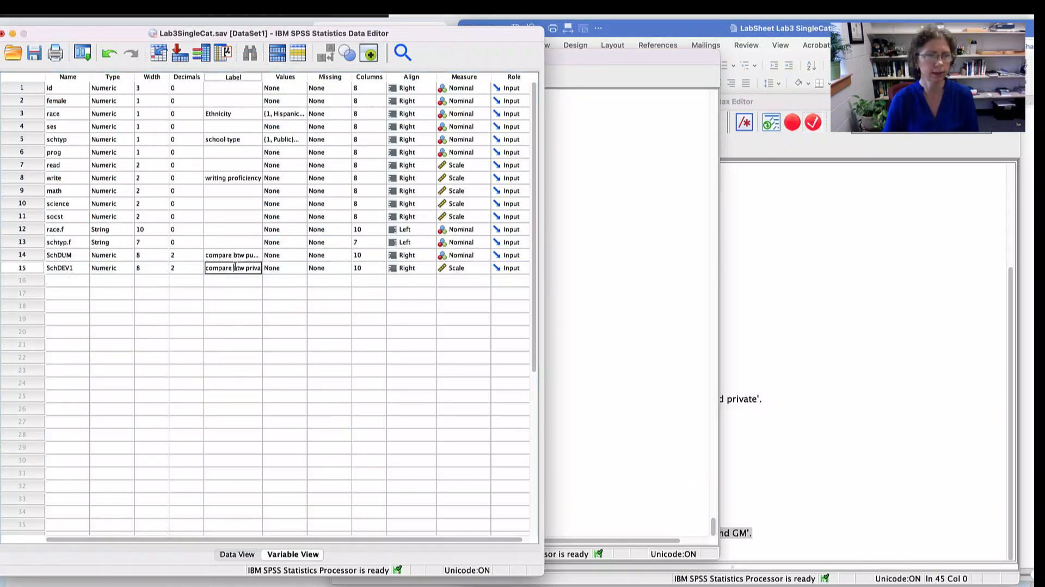
click(258, 78)
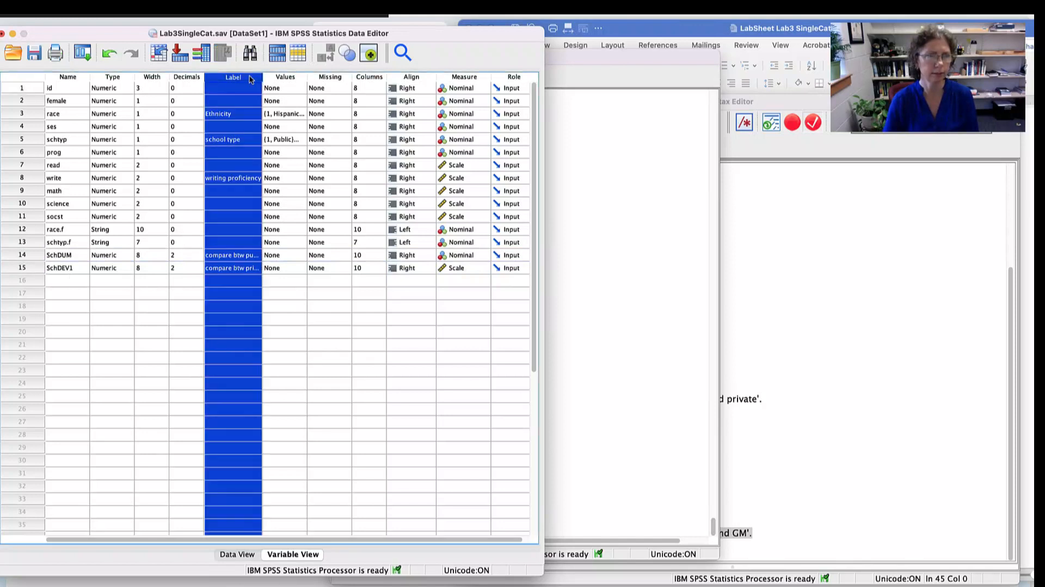
drag(261, 74, 318, 76)
click(381, 400)
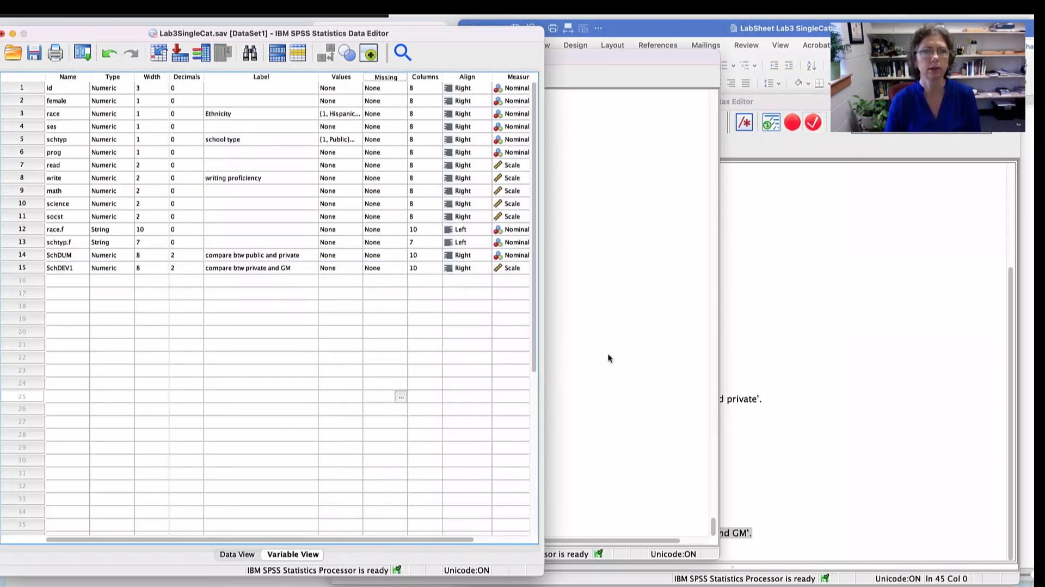
- Switch to the lab sheet in Word and review the SchDEV1 coding table and the equations and interpretation below it
click(822, 342)
key(super+r)
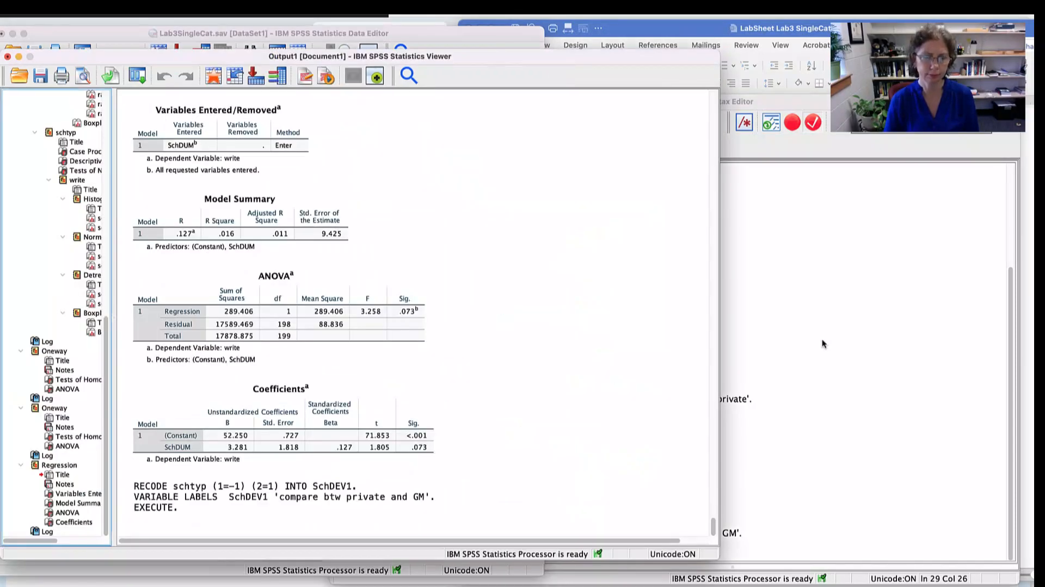
key(super+Tab)
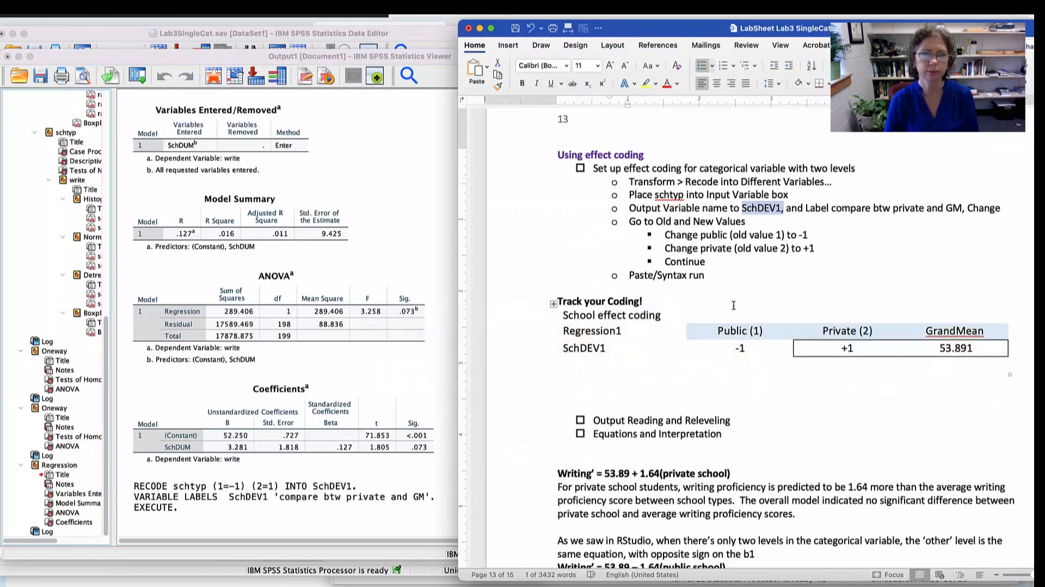
scroll(735, 327, down, 3)
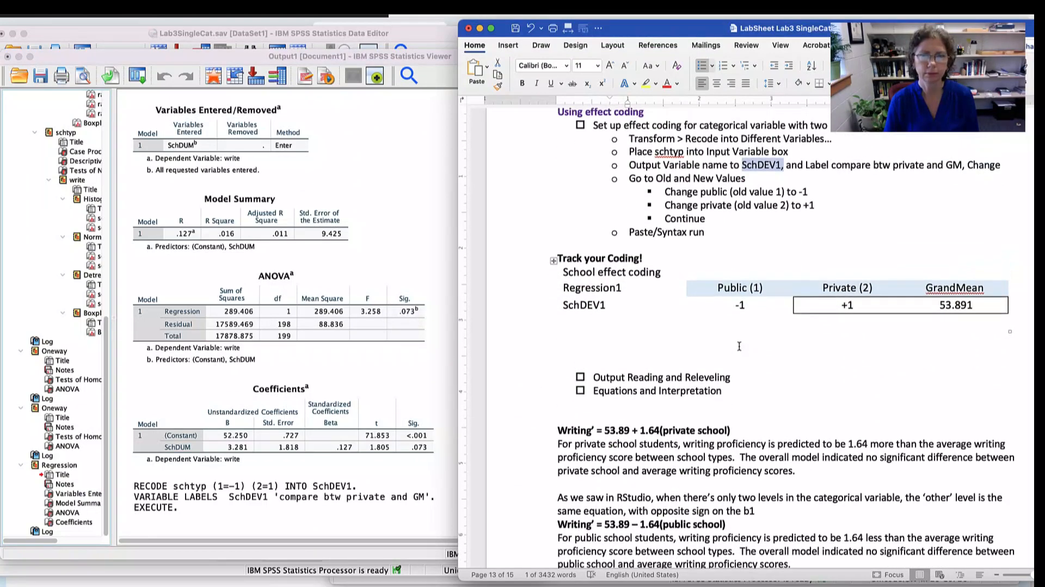
scroll(739, 346, down, 1)
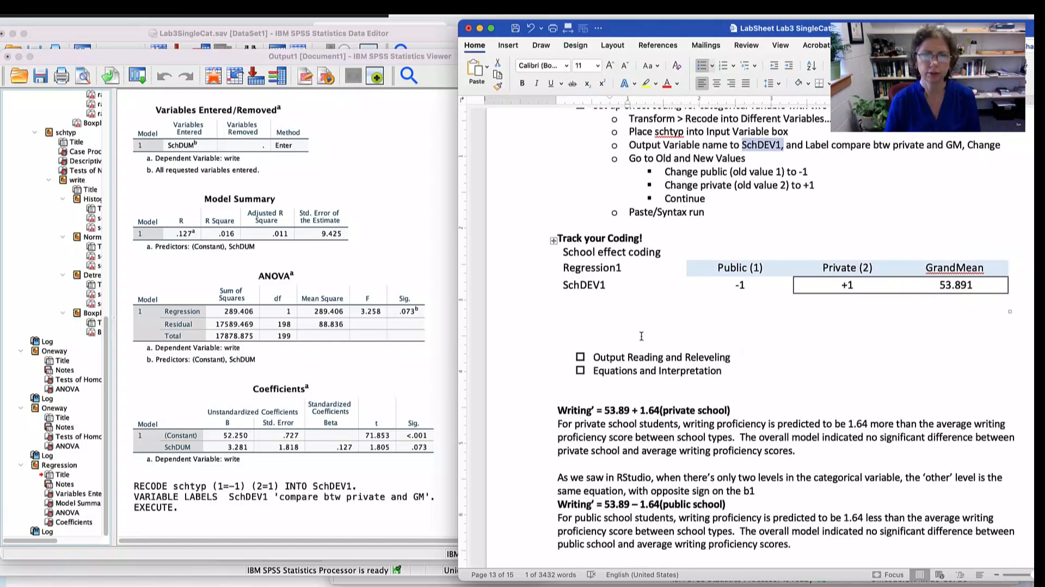
- Switch back to SPSS, open Linear Regression and replace the predictor SchDUM with SchDEV1, keeping write as the dependent variable
key(super+Tab)
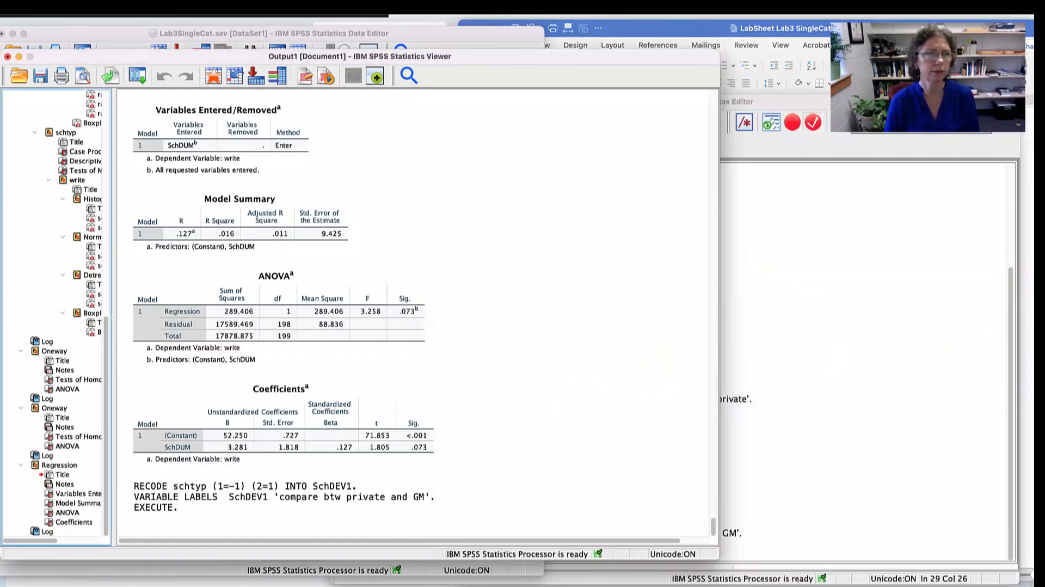
click(347, 26)
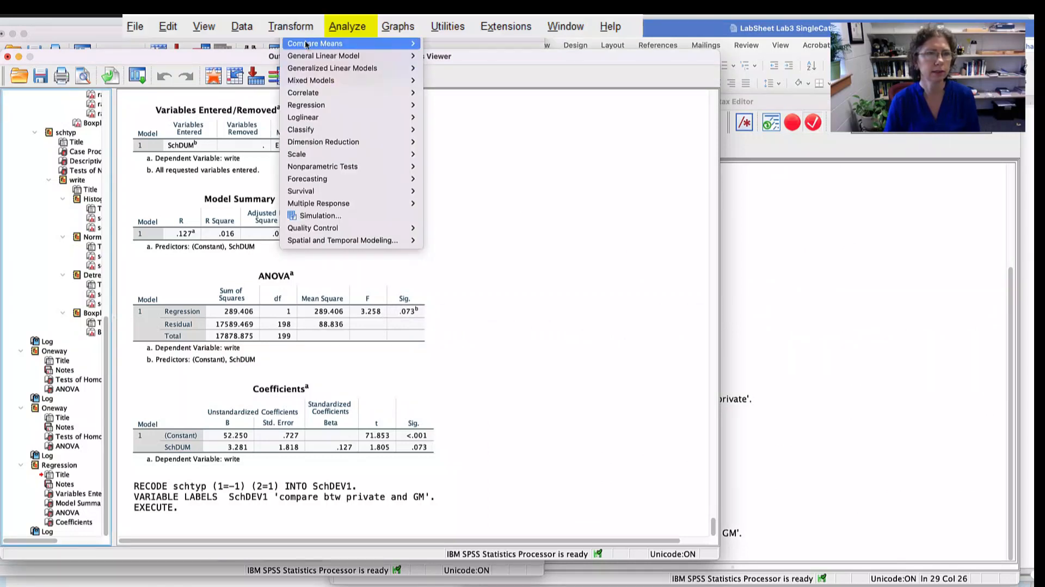
mouse_move(305, 106)
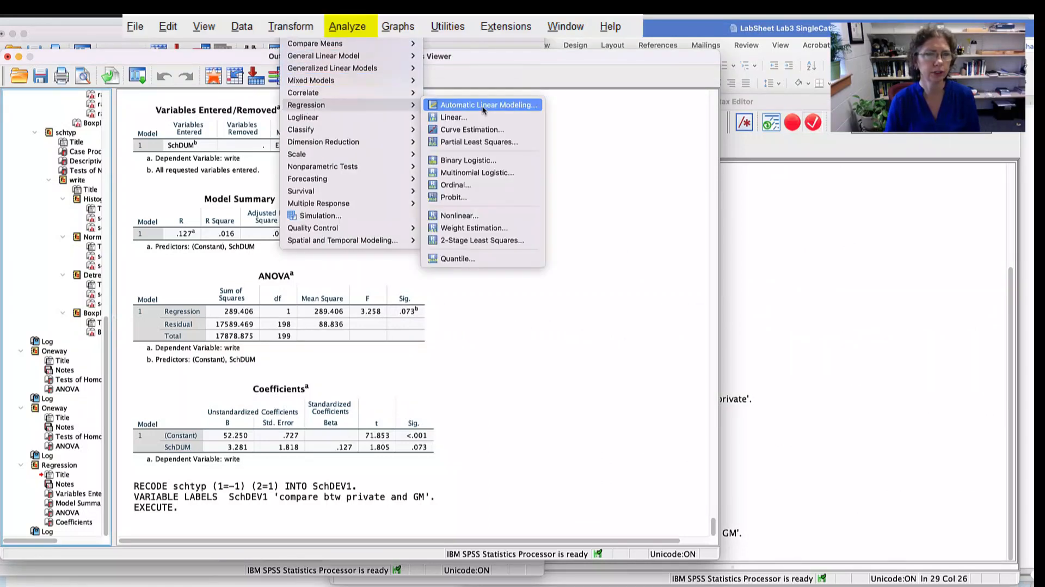
click(445, 116)
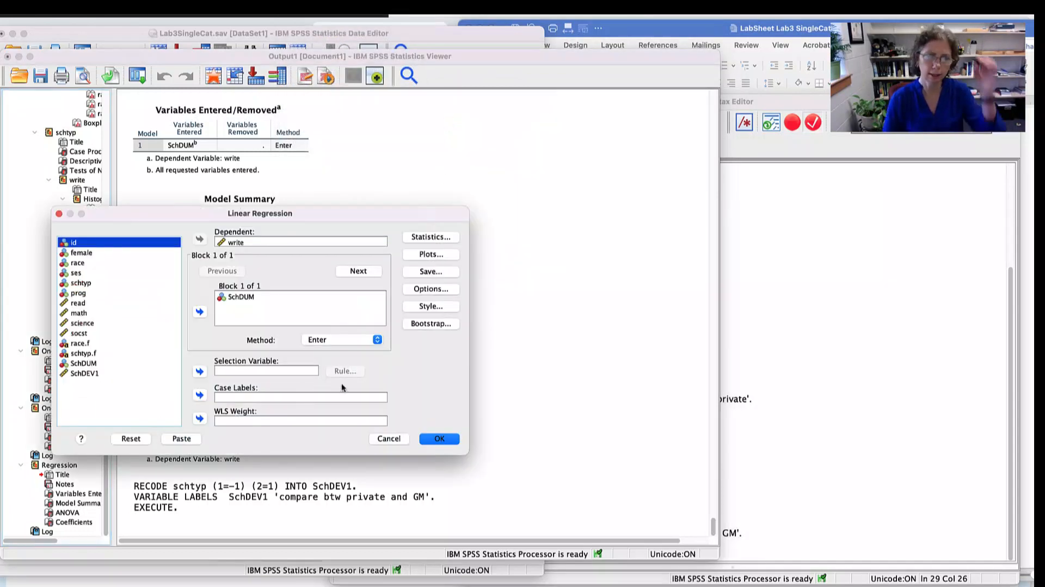
click(263, 295)
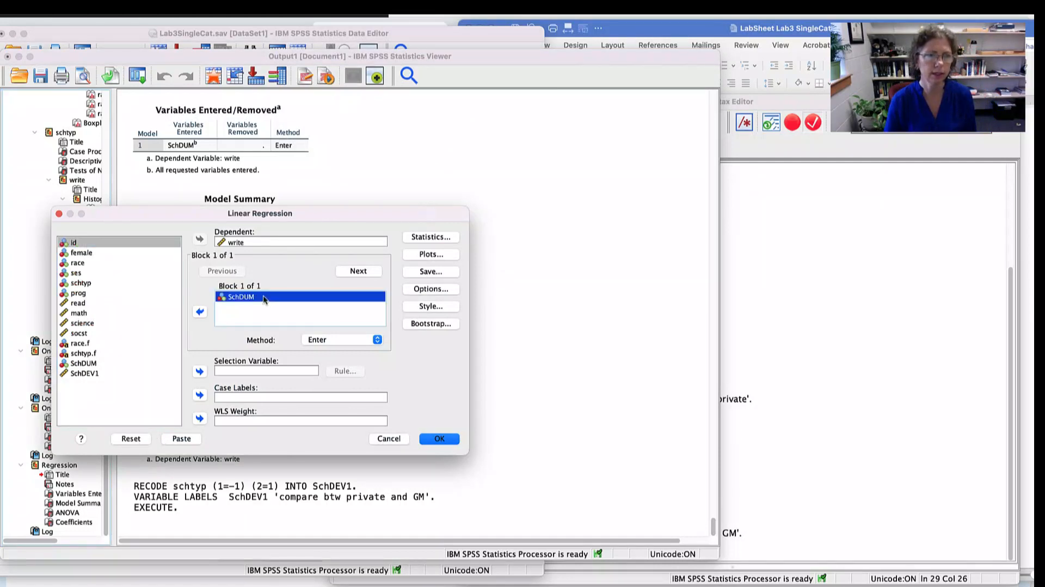
click(200, 312)
click(89, 374)
click(199, 311)
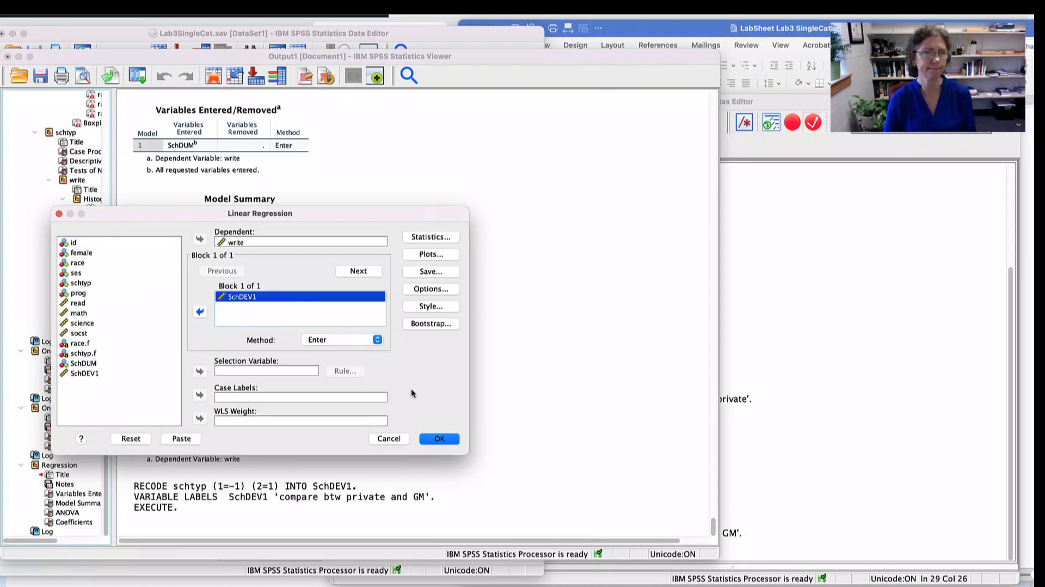
- Paste the new regression as syntax and compare its SchDEV1 predictor with SchDUM in the earlier REGRESSION command
click(181, 439)
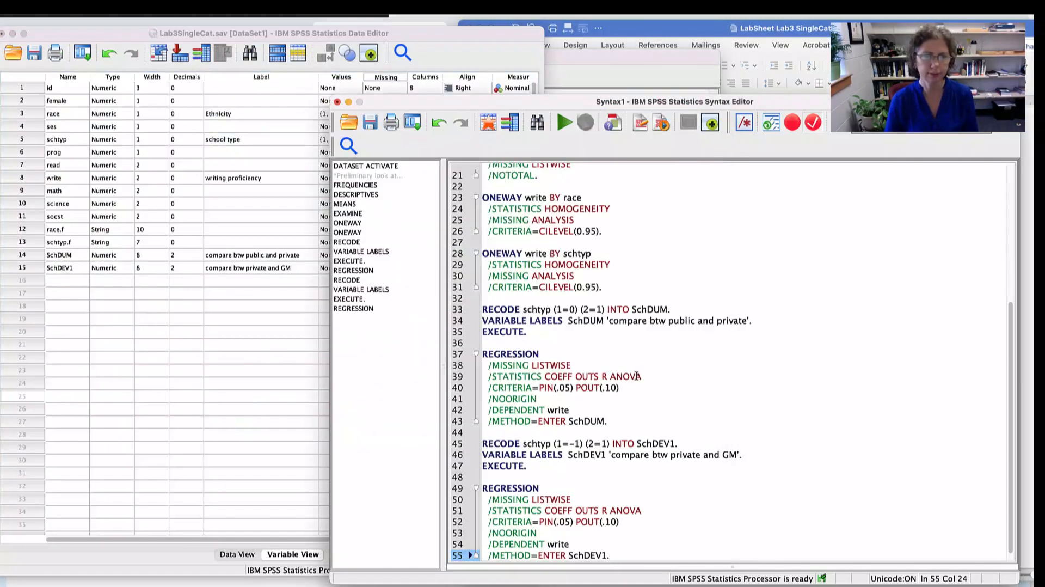
scroll(683, 395, down, 1)
drag(609, 544, 478, 479)
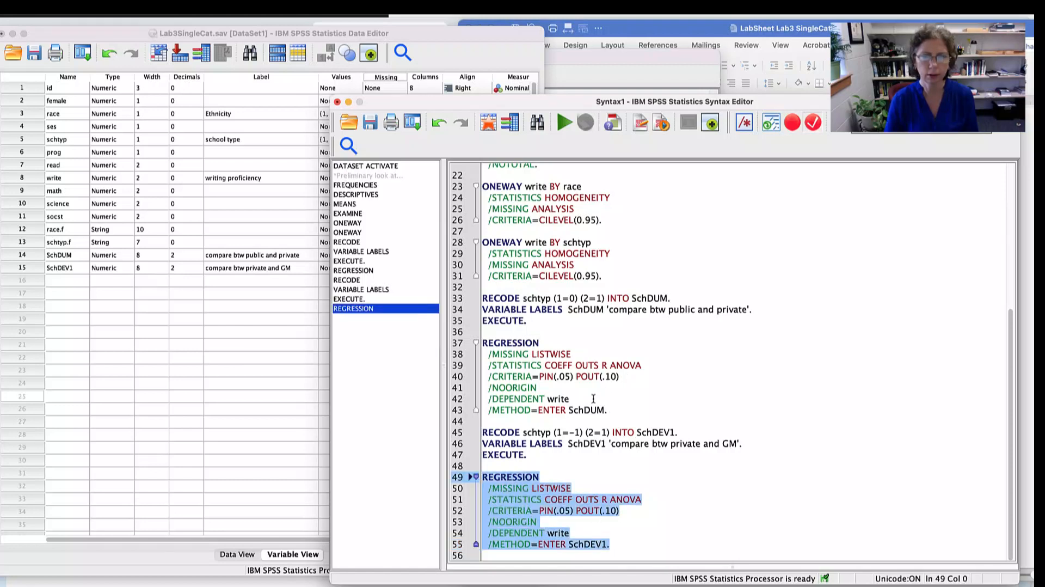
double_click(589, 409)
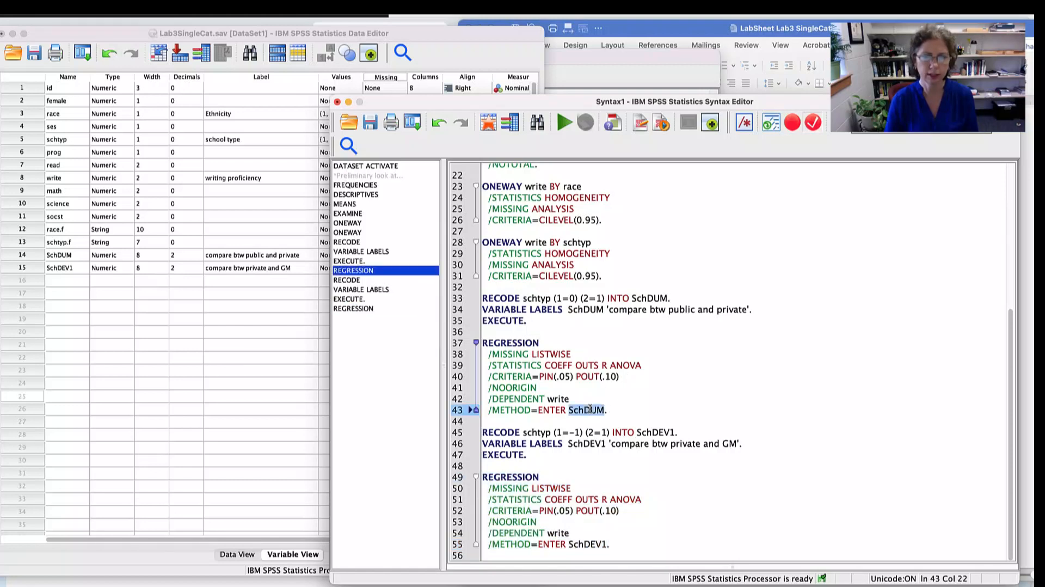
click(585, 542)
double_click(586, 543)
click(610, 543)
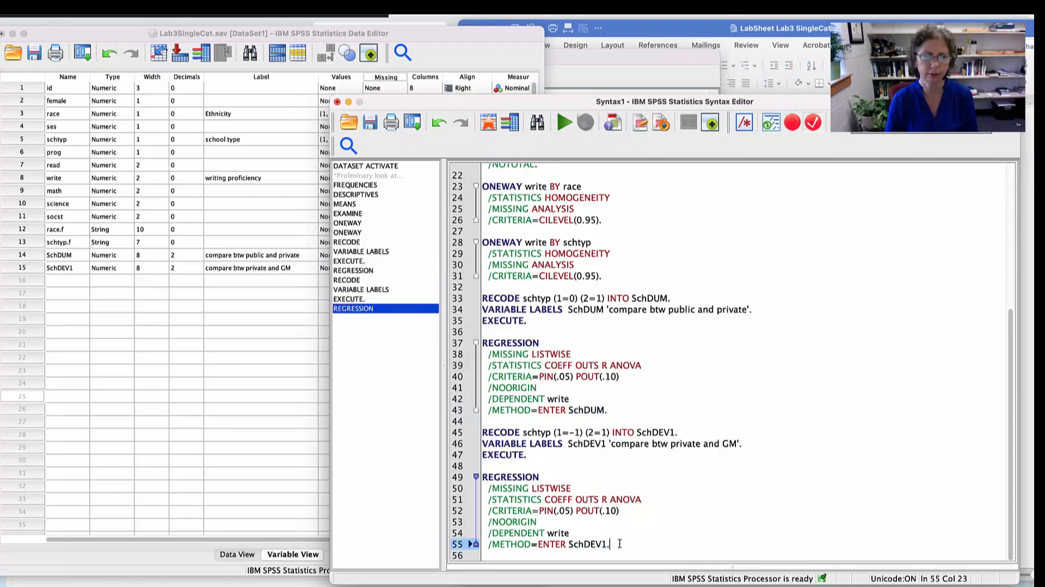
- Run the REGRESSION block for write on SchDEV1 and examine the model summary, ANOVA and coefficients in the output
drag(611, 542, 462, 478)
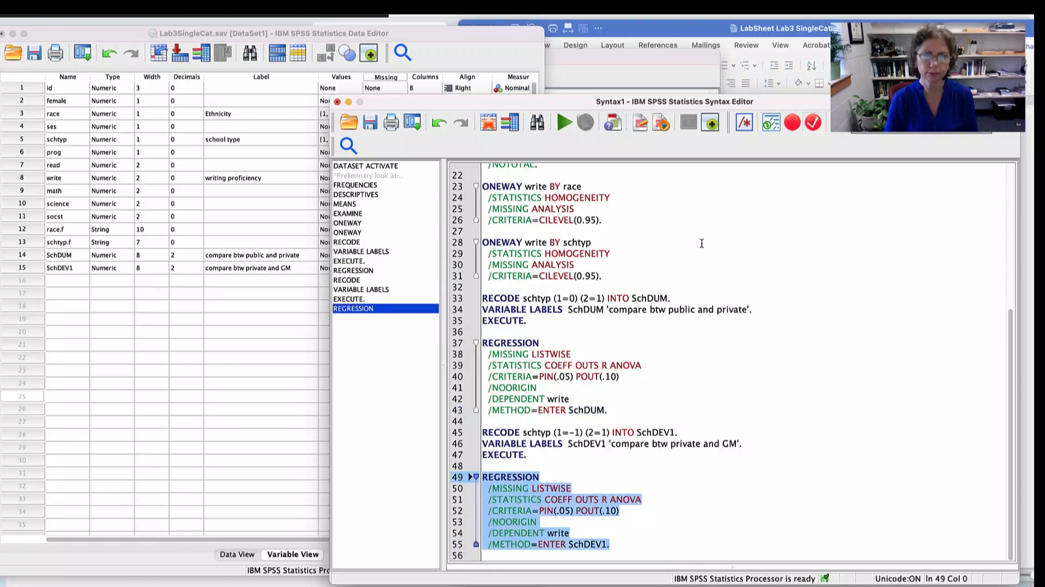
click(564, 123)
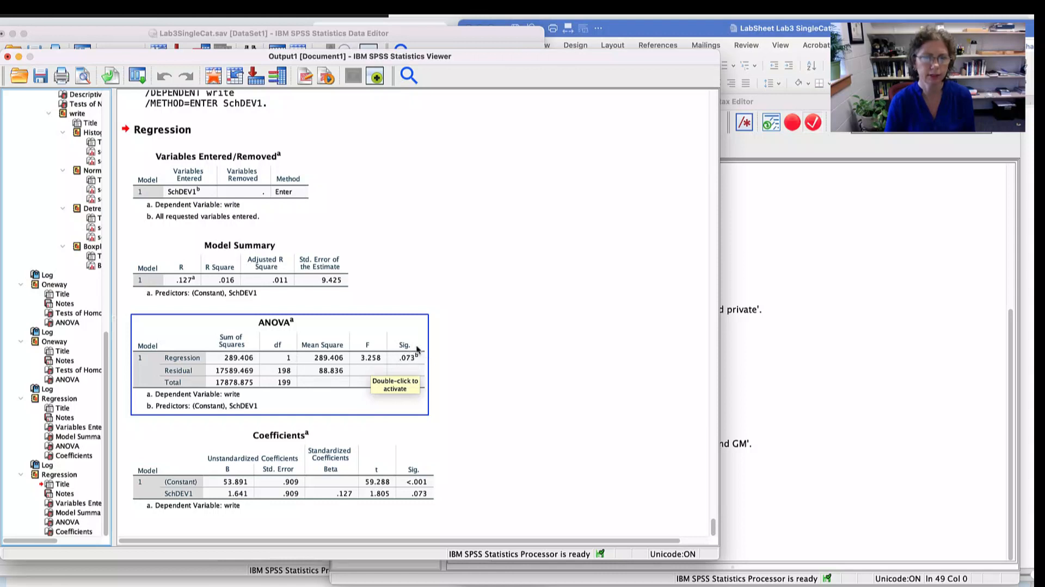
click(225, 284)
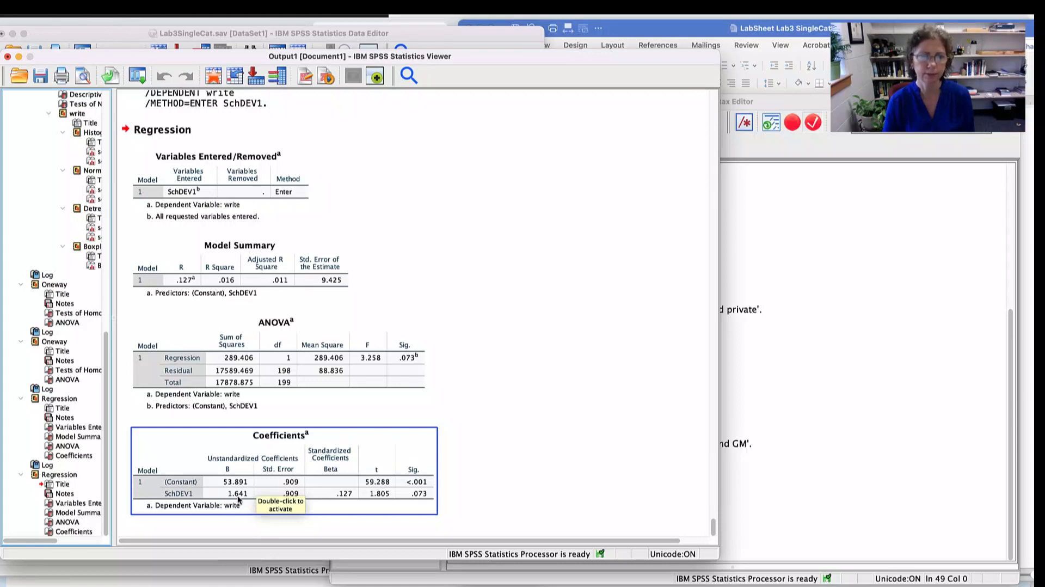
click(533, 430)
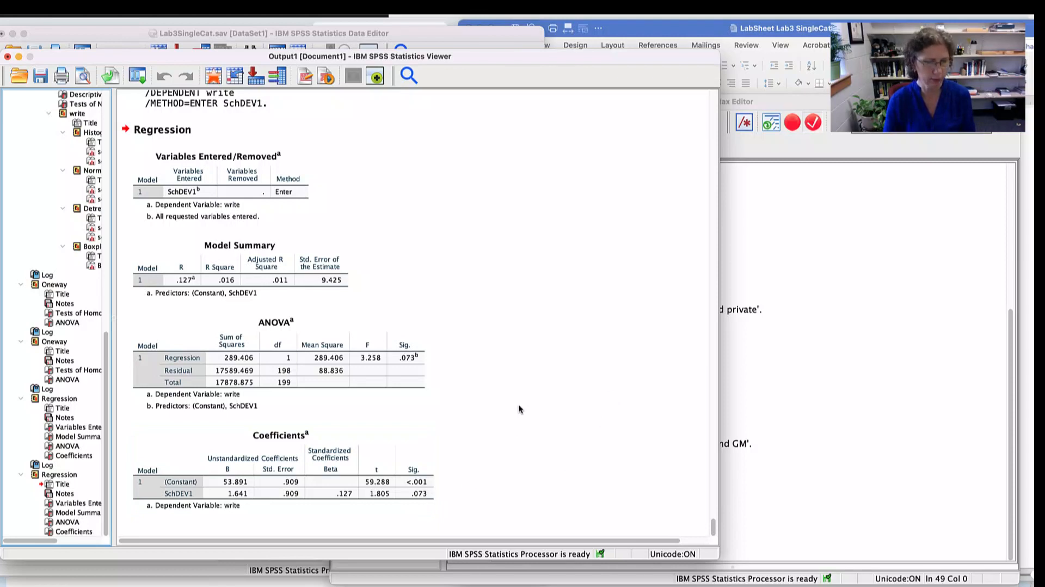
- Switch to the lab sheet in Word and review the private school and public school writing equations against the SchDEV1 coefficients
key(super+Tab)
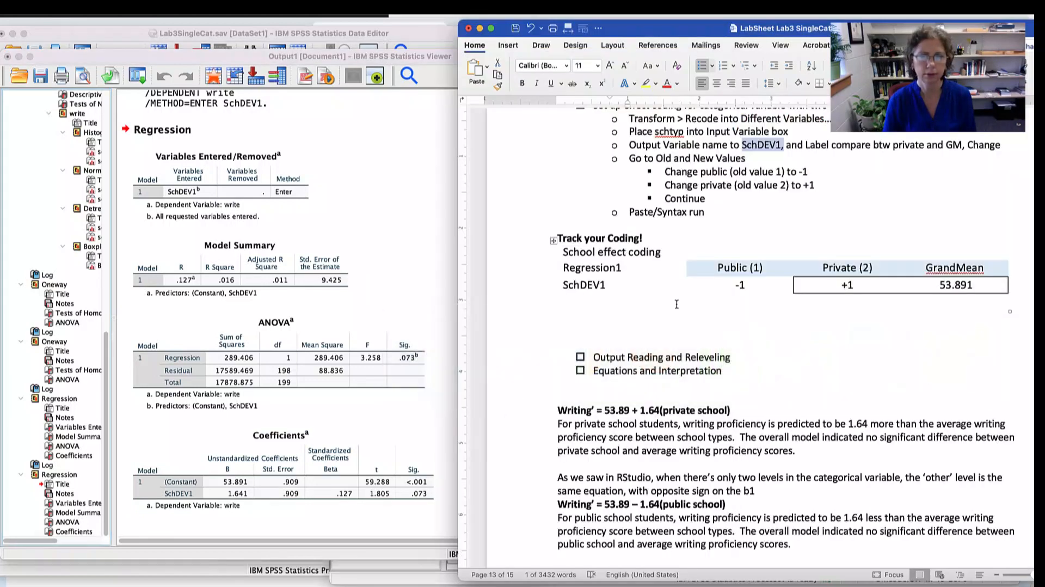
scroll(735, 366, down, 5)
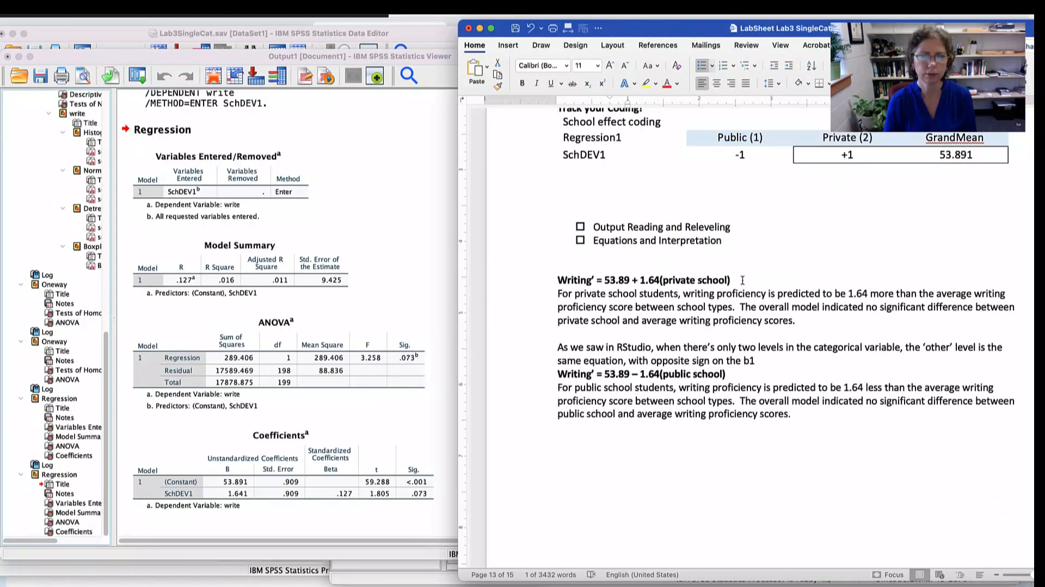
drag(740, 279, 556, 280)
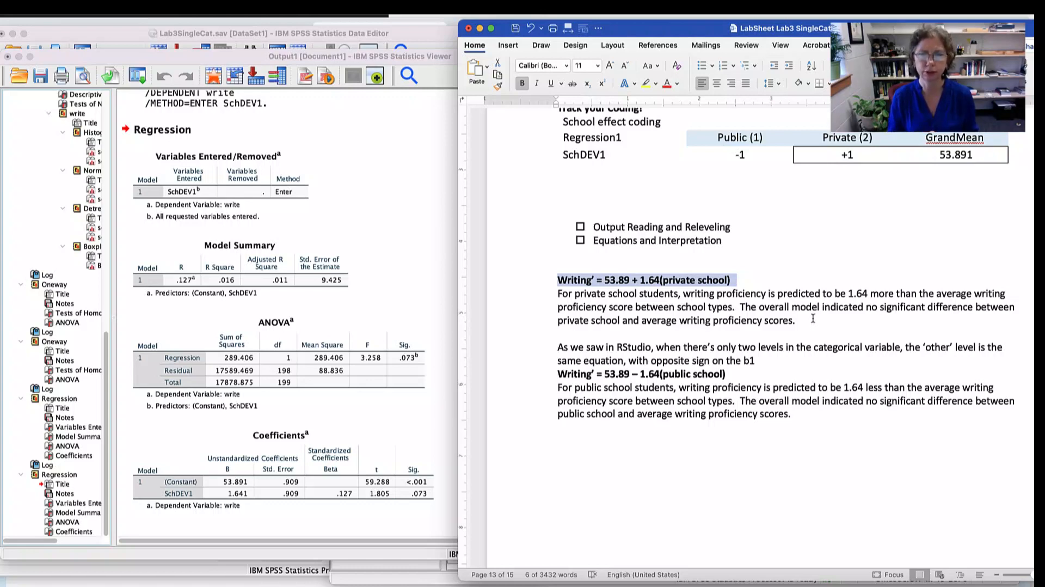
drag(739, 373, 524, 375)
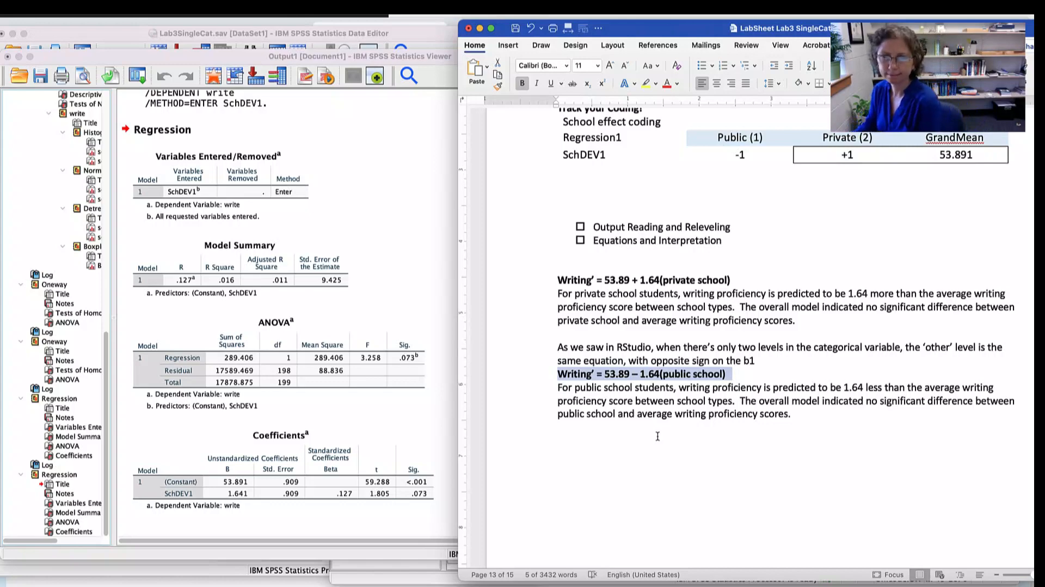
- Review the lab sheet's Q2 section on treatment/dummy coding, including the DUM_1 to DUM_3 rows for Regression1 in the Race Treatment Coding table
scroll(706, 382, down, 10)
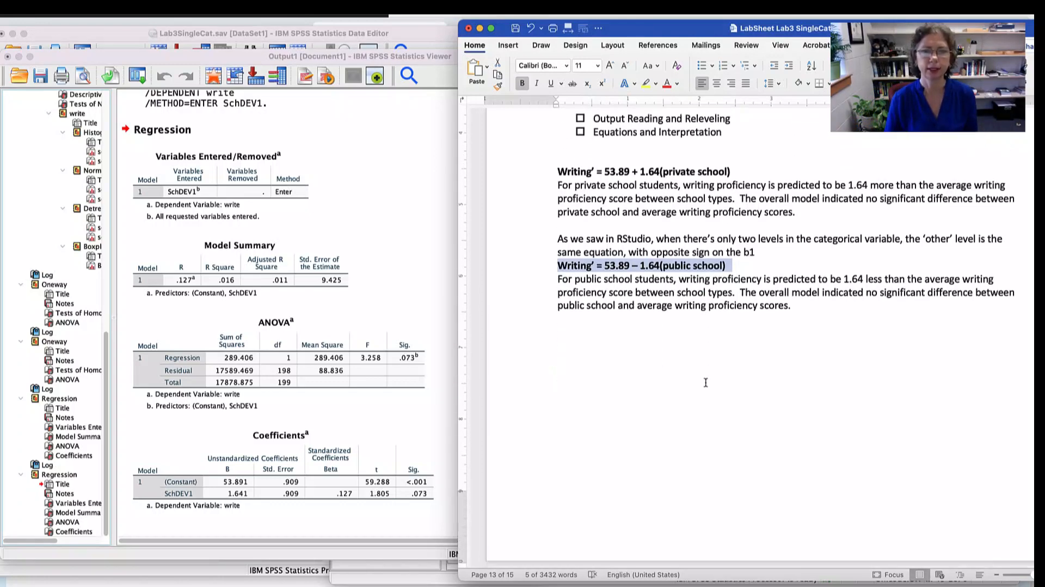
scroll(706, 382, up, 1)
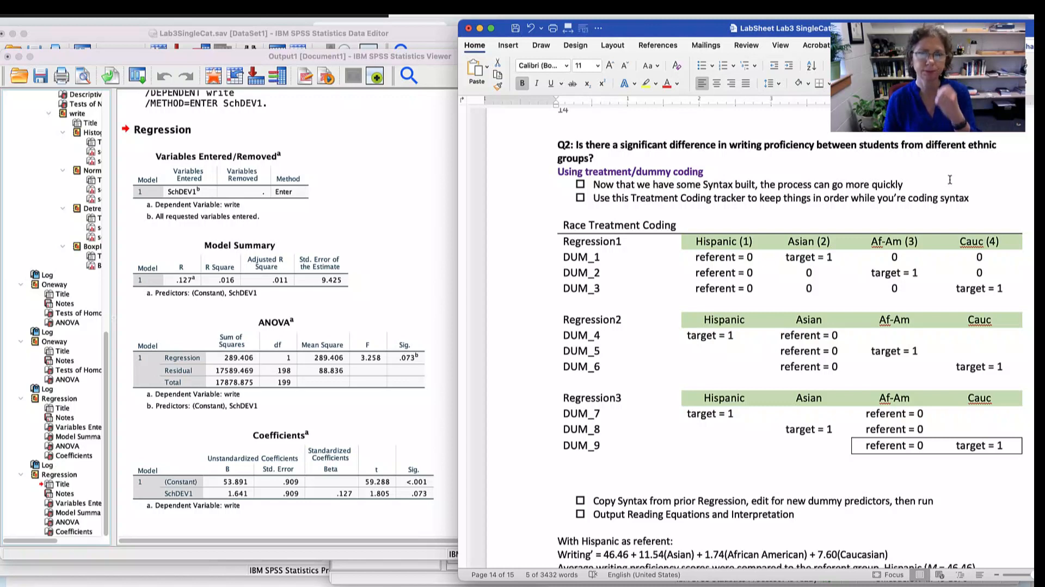
drag(813, 184, 615, 184)
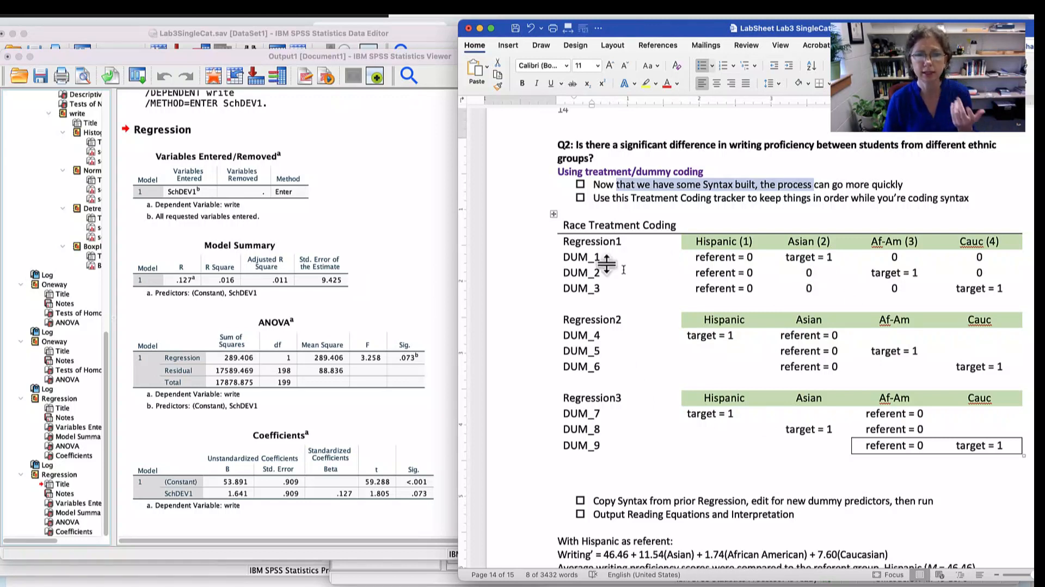
drag(564, 255, 601, 288)
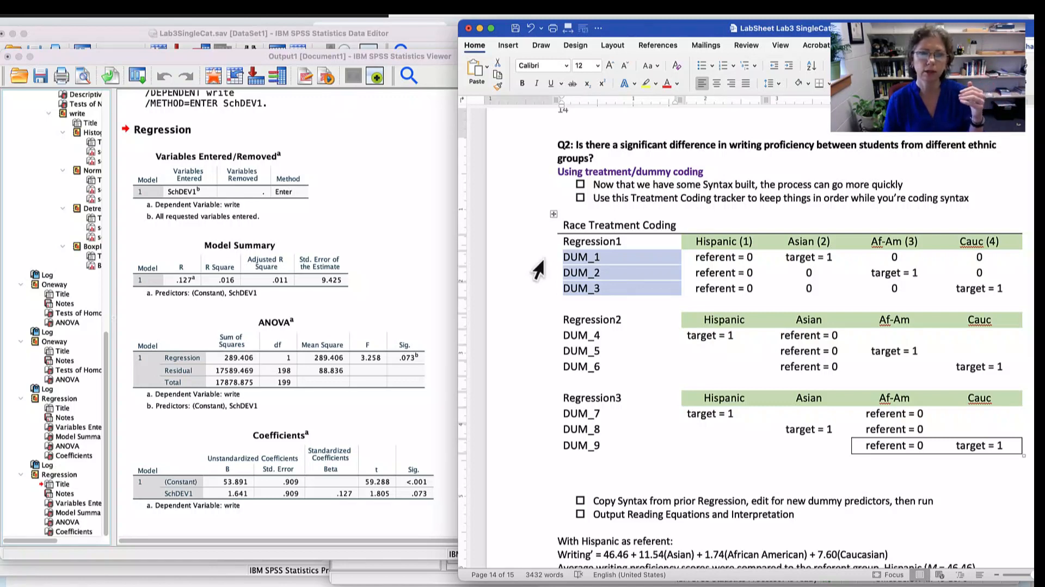
drag(536, 258, 516, 302)
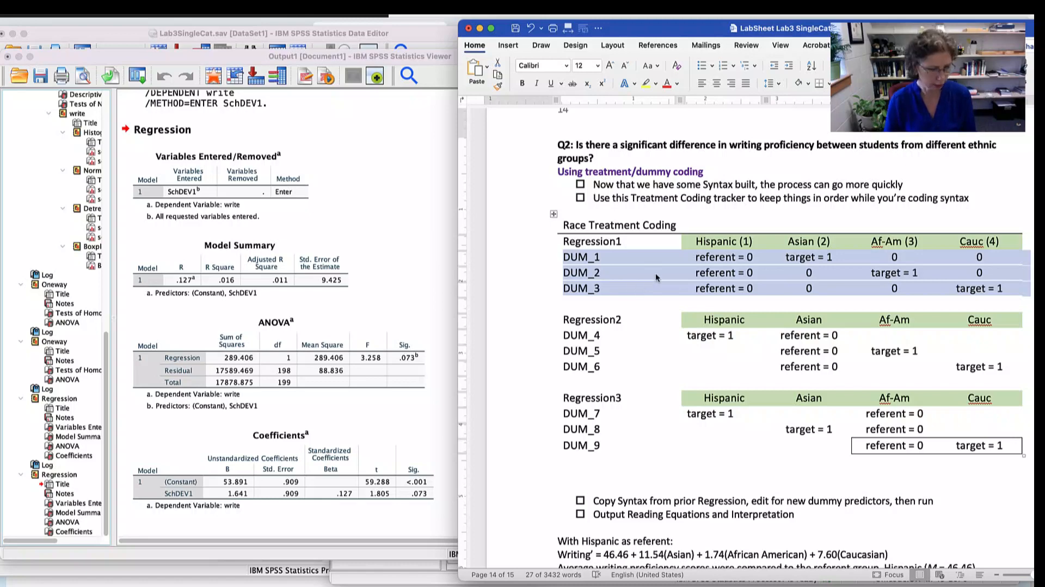
- Switch to the SPSS Syntax Editor and copy the RECODE block for SchDUM, including its label and EXECUTE, below the SchDEV1 regression
key(super+Tab)
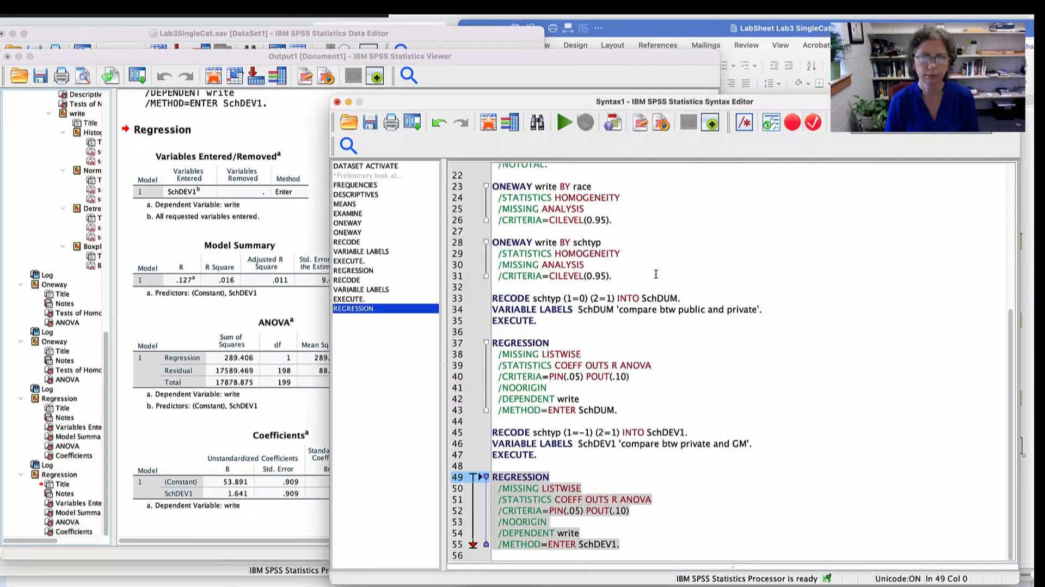
scroll(746, 305, up, 6)
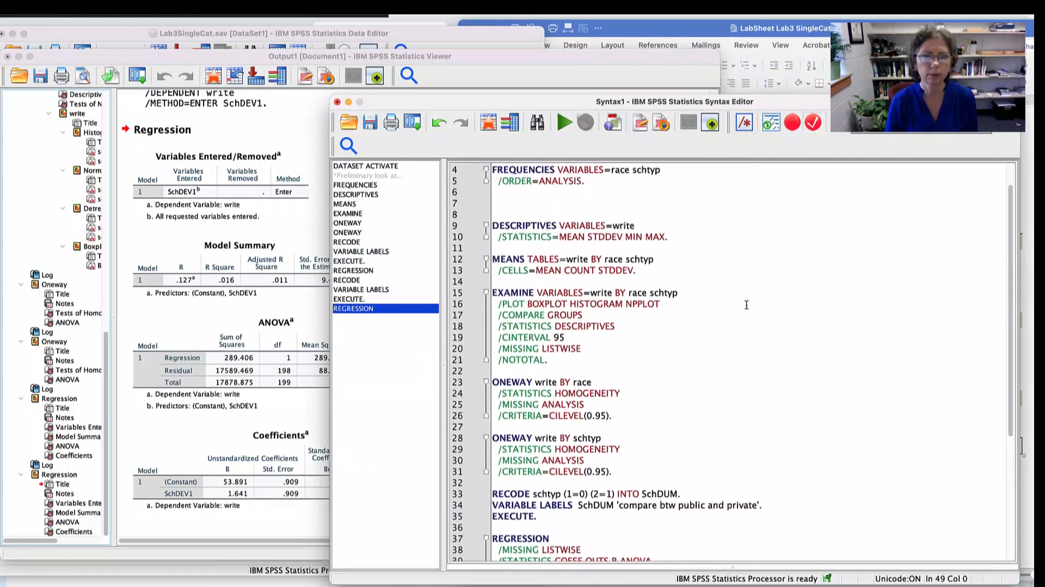
scroll(746, 304, up, 2)
key(super+r)
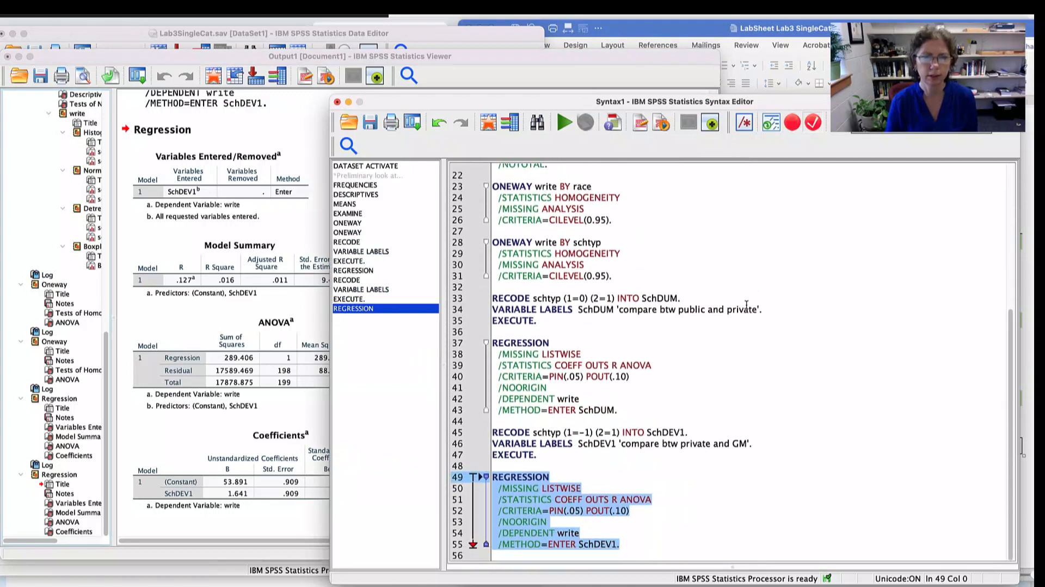
drag(537, 321, 483, 303)
key(super+c)
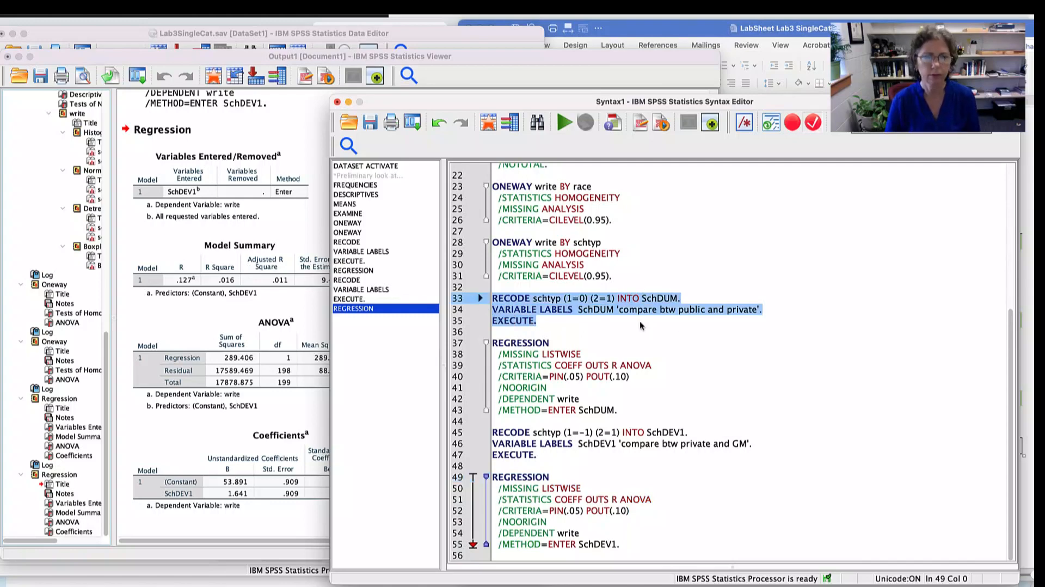
click(635, 544)
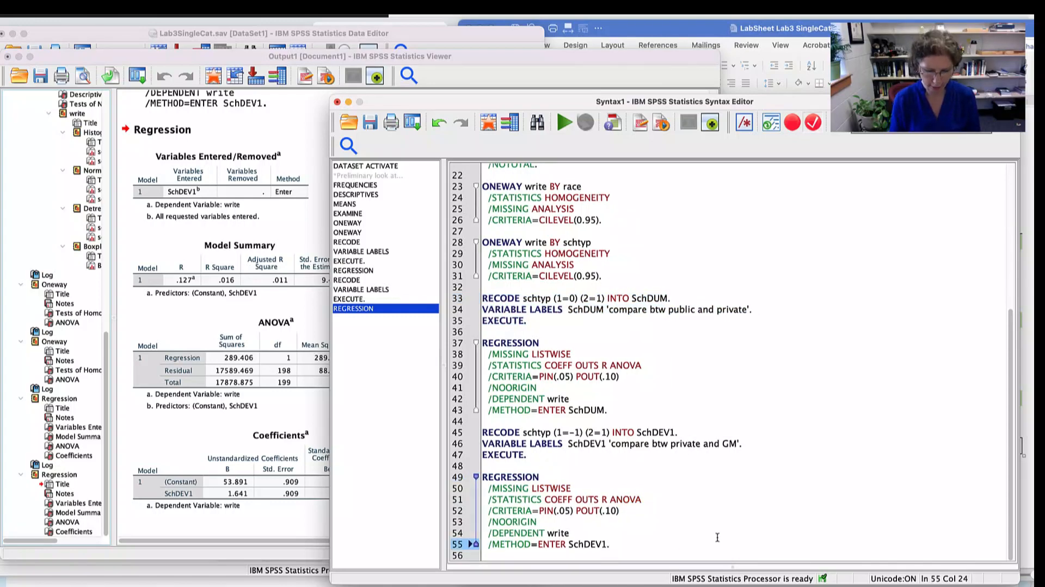
key(Down)
key(super+v)
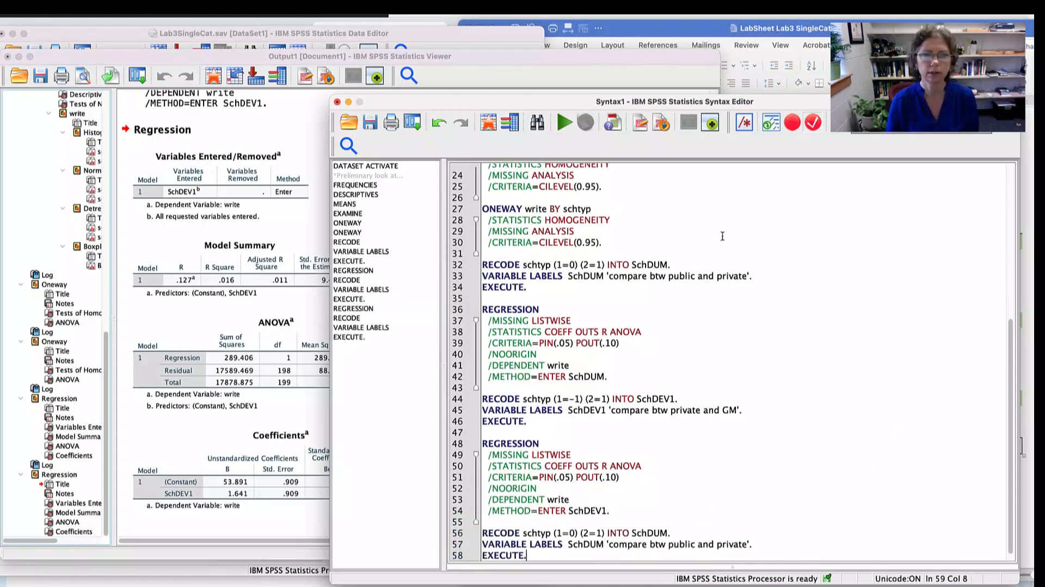
- Move and narrow the Syntax Editor window so the copied block can be read beside the lab sheet's race coding table
drag(795, 105, 478, 91)
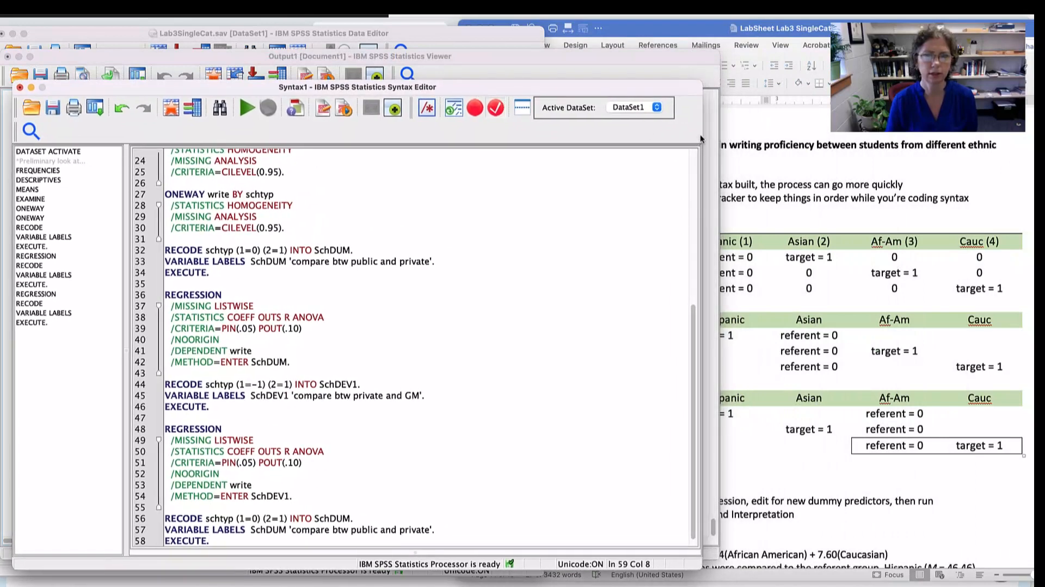
click(826, 121)
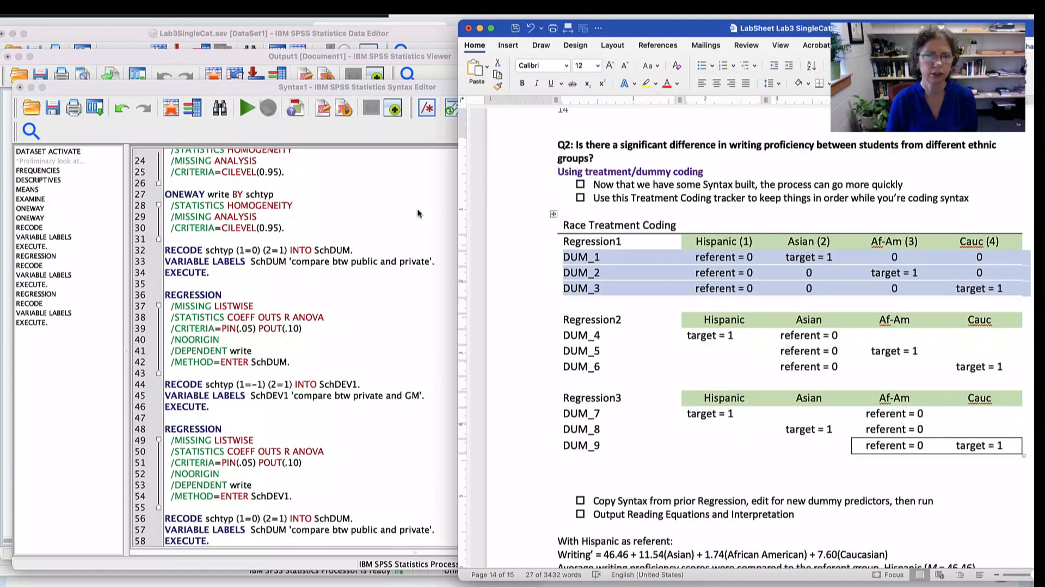
click(255, 133)
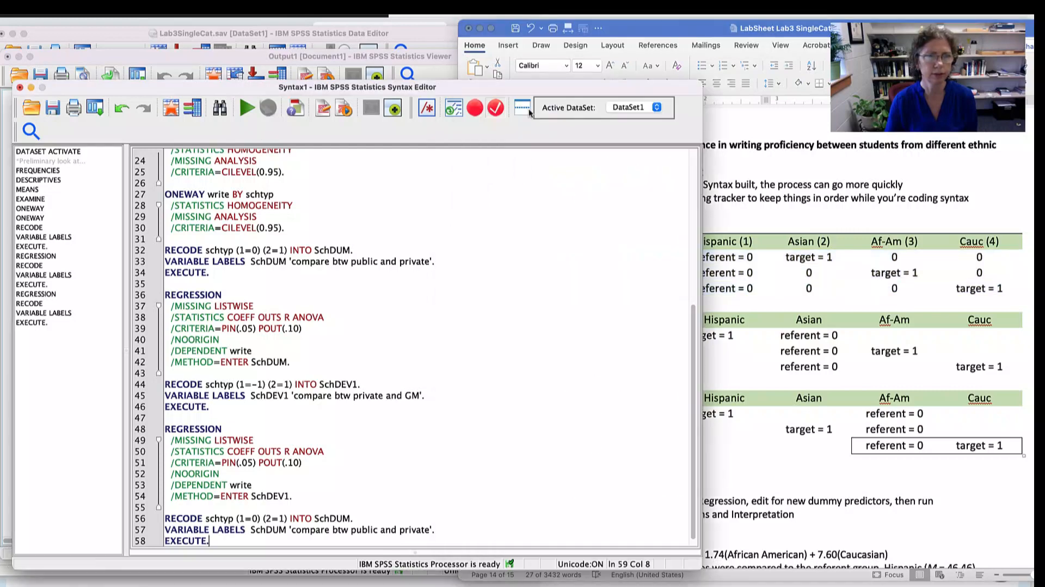
drag(696, 83, 452, 75)
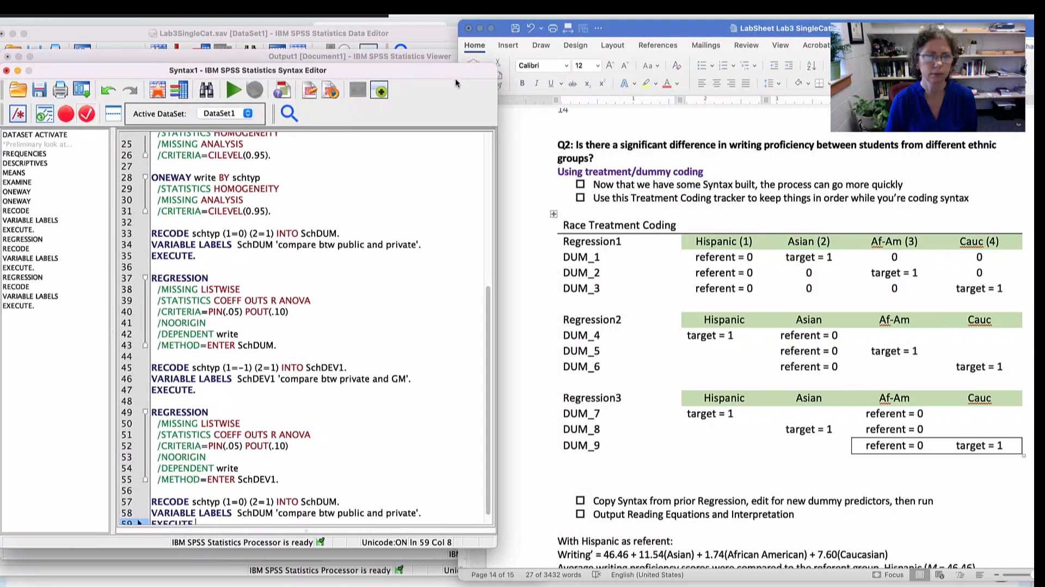
scroll(290, 361, down, 1)
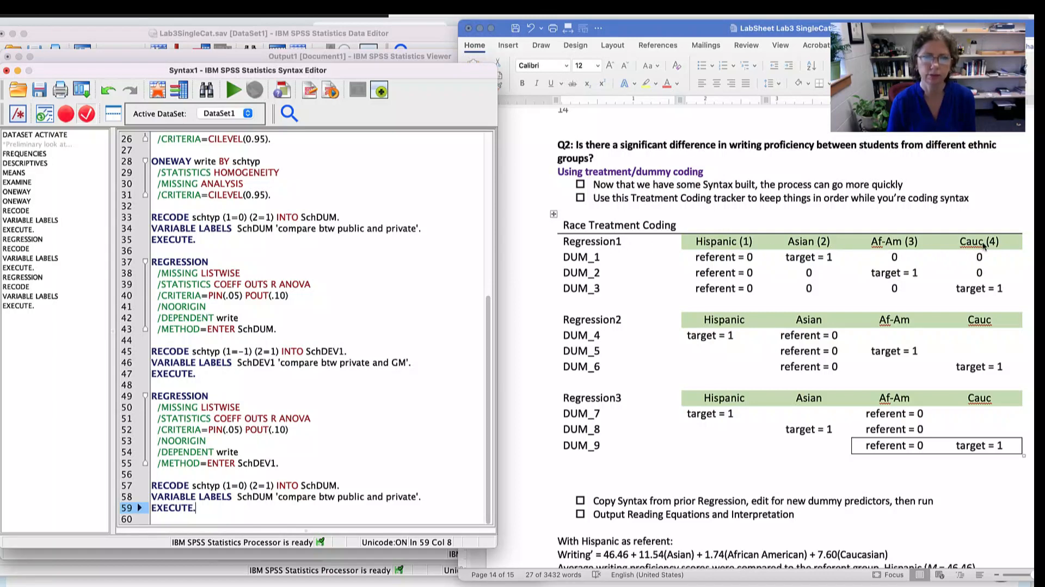
- Replace schtyp with race as the source variable in the copied RECODE command
click(202, 485)
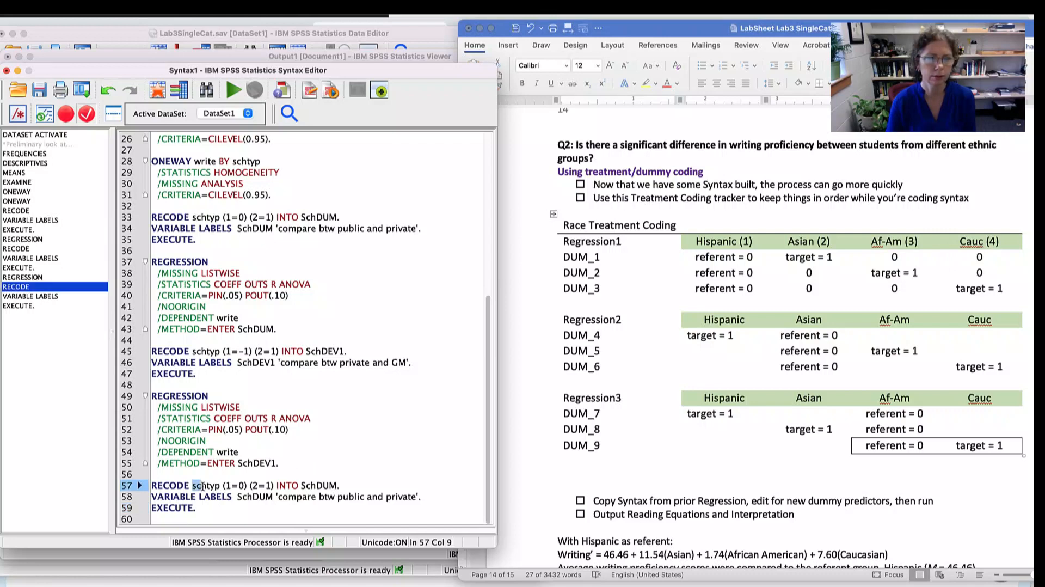
click(219, 486)
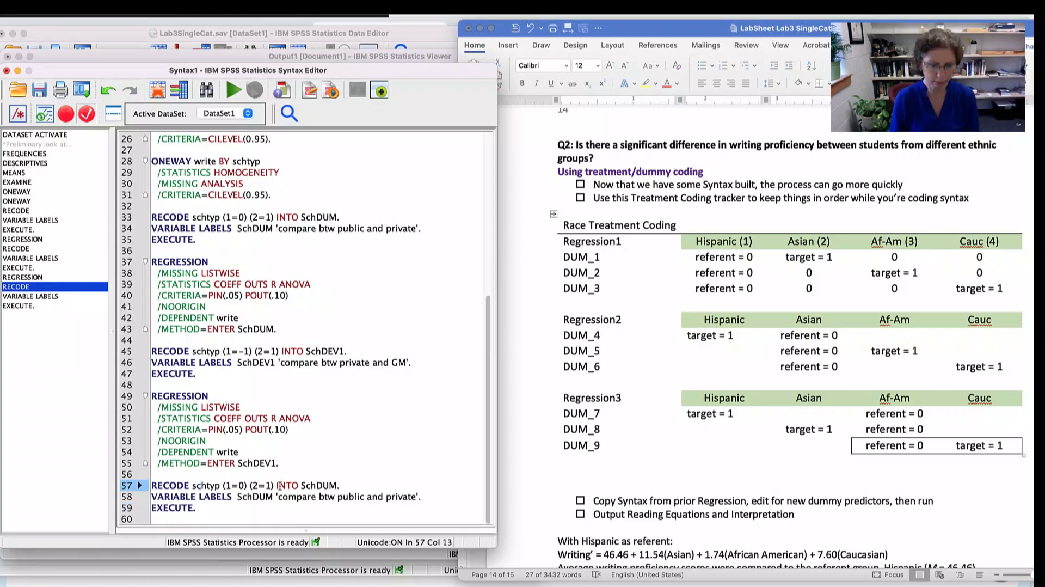
key(BackSpace)
key(BackSpace)
key(BackSpace)
key(BackSpace)
key(BackSpace)
key(BackSpace)
text(rea)
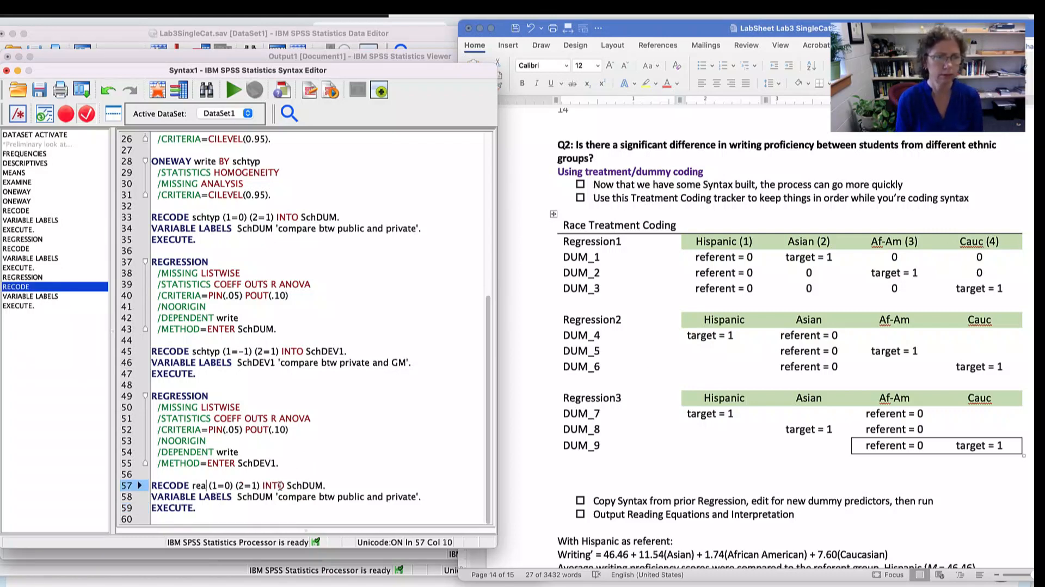
text(e)
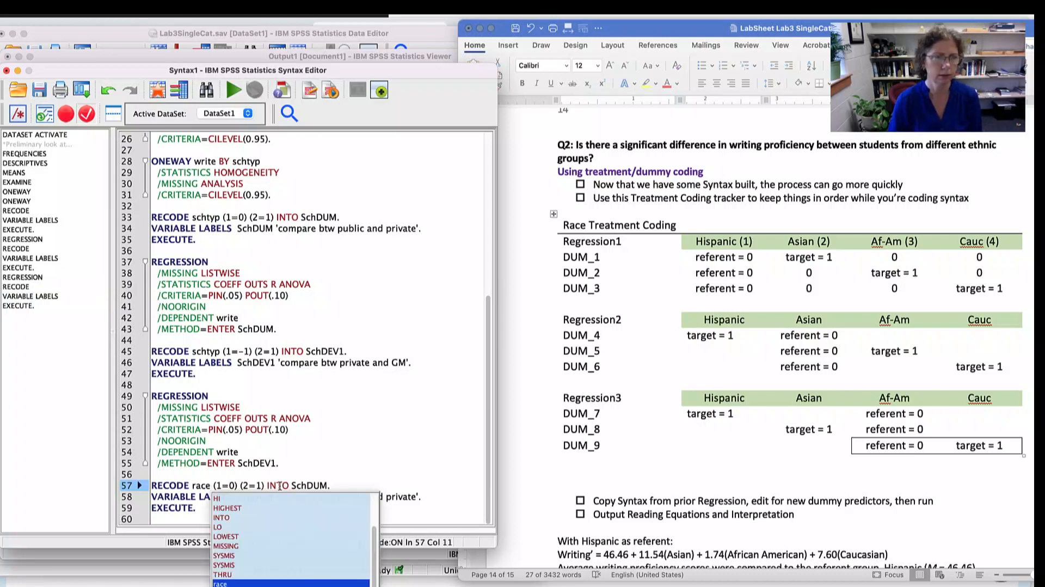
- Add entries for old values 3 and 4 after (2=1) in the race RECODE, leaving their new values blank
click(265, 485)
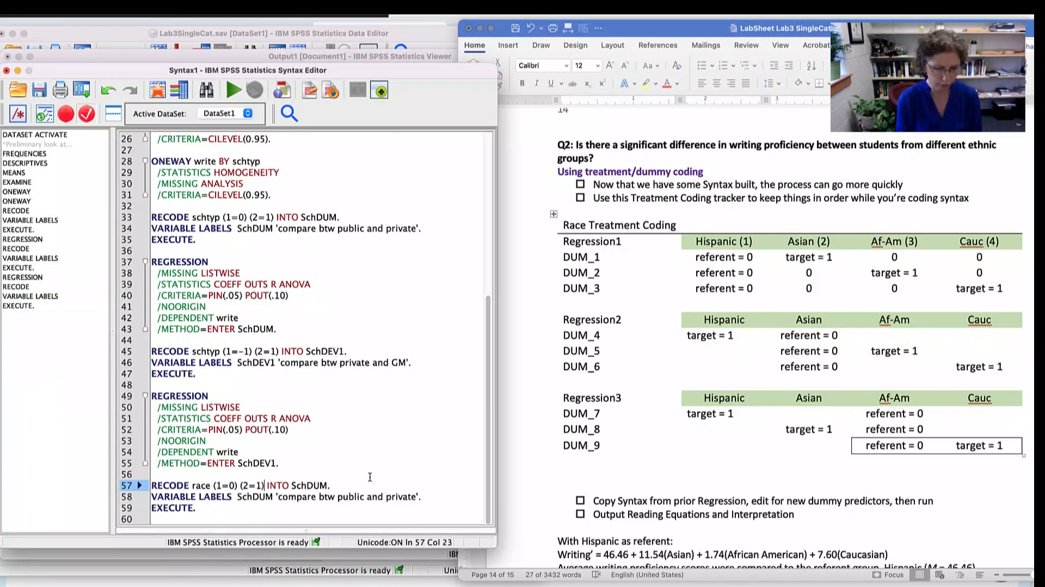
text((3 =  )
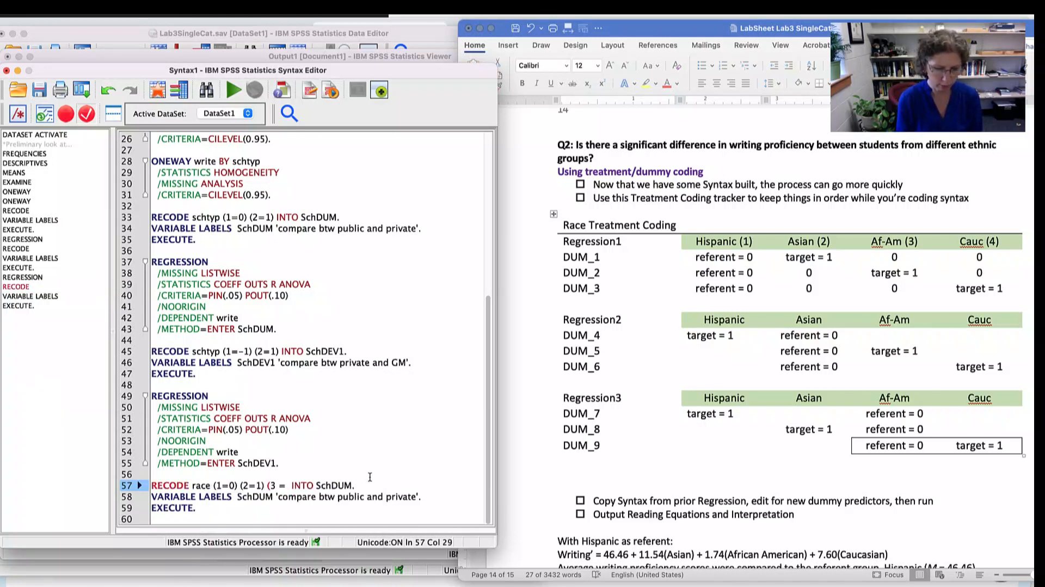
text() 4 = )
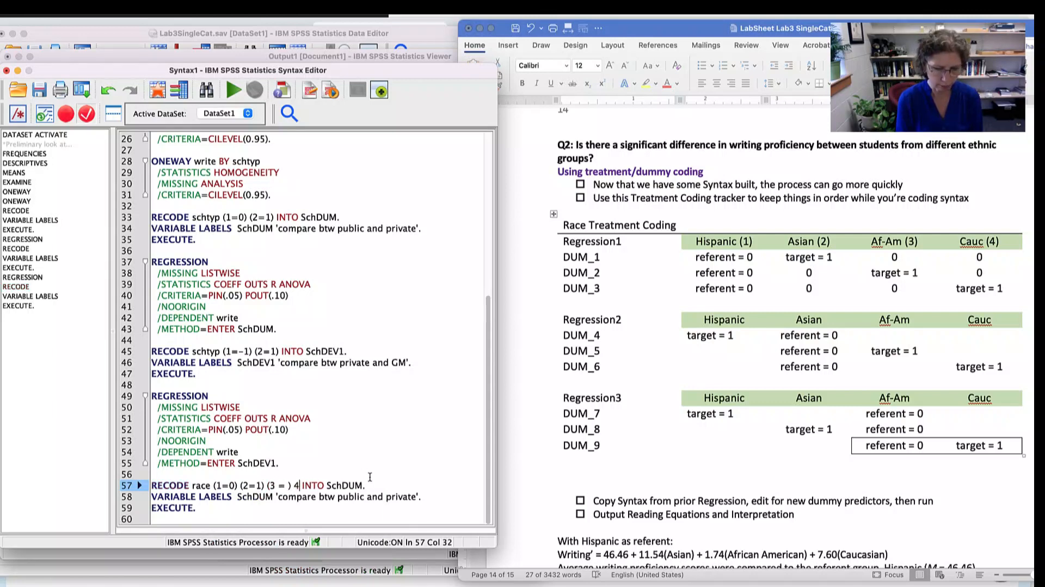
text())
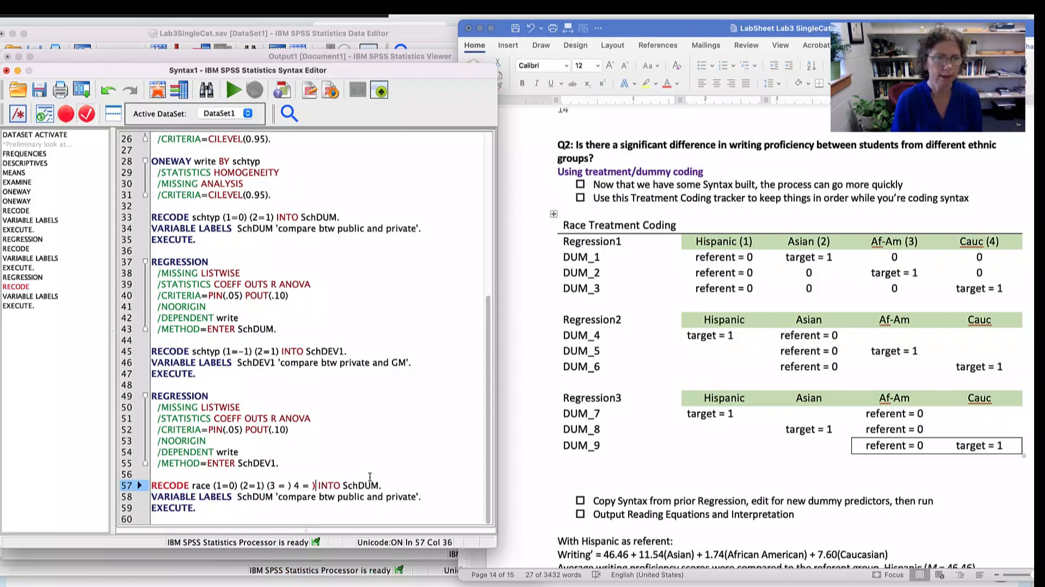
- Change the output variable of the race RECODE from SchDUM to DUM_1
double_click(370, 485)
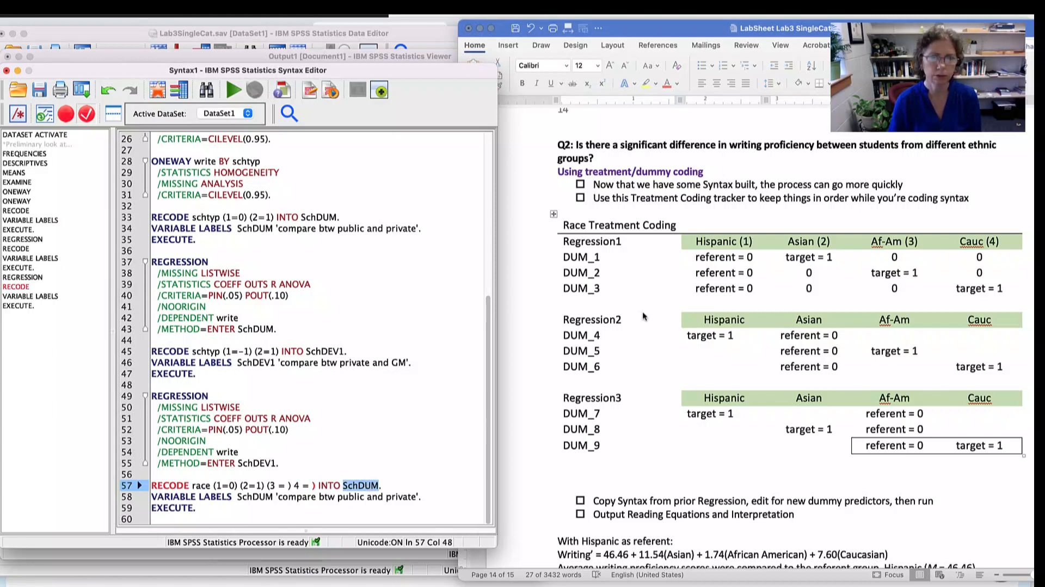
text(DUM)
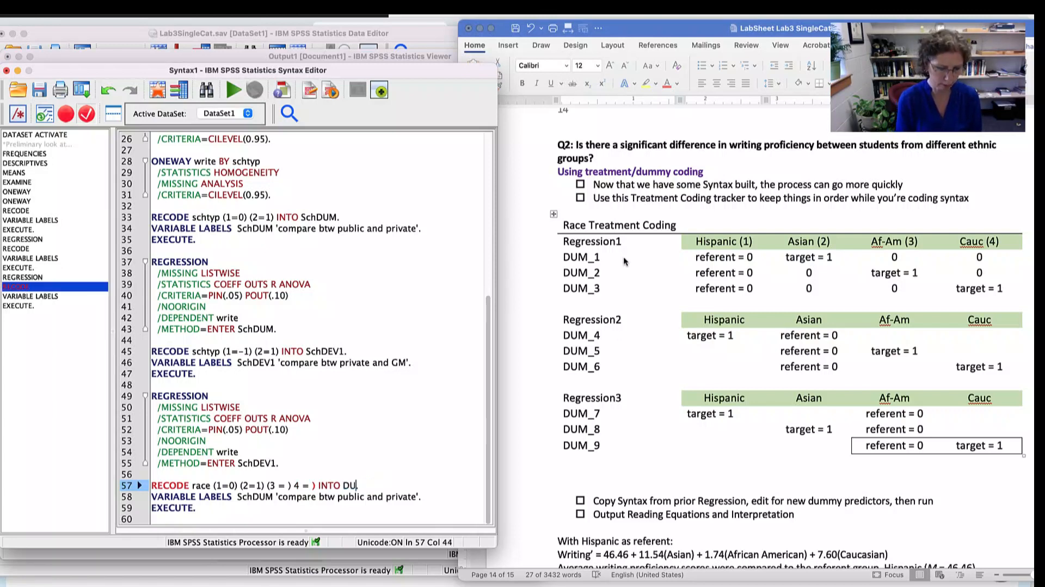
text(_1.)
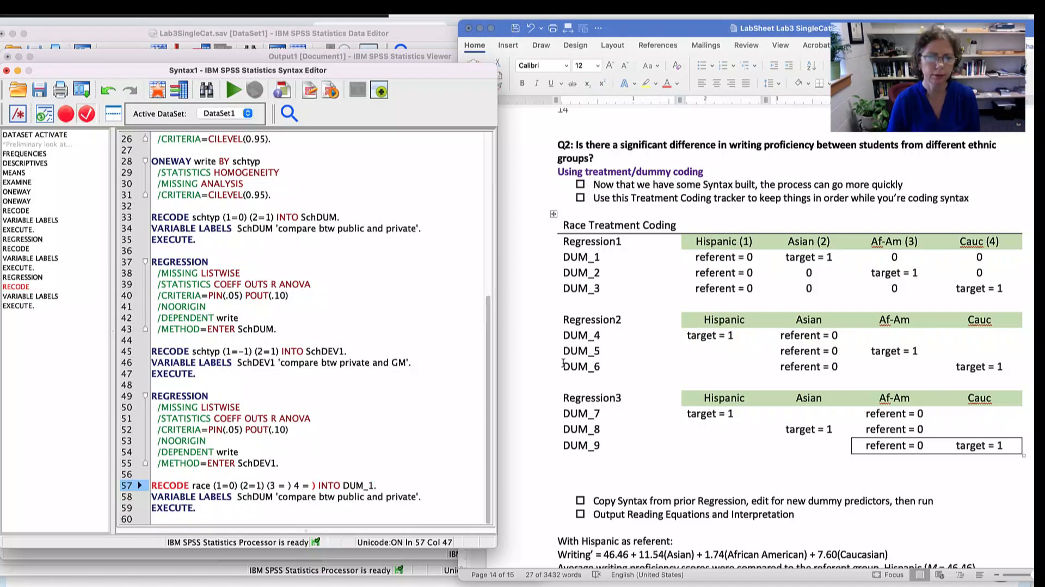
- Set the new values for race groups 3 and 4 to 0 in the DUM_1 RECODE and tidy the spacing
click(232, 485)
click(260, 484)
click(288, 483)
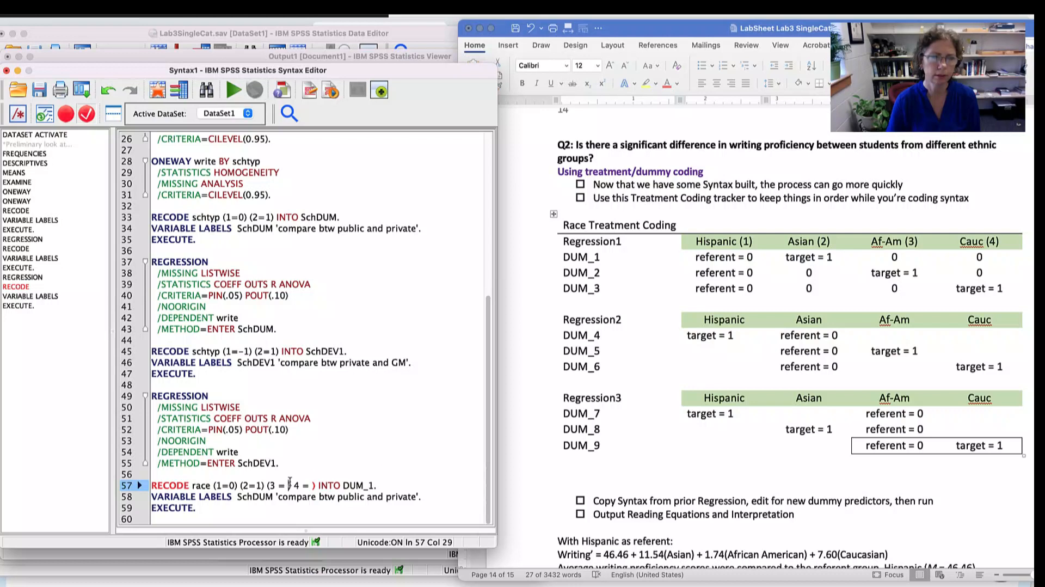
text(0)
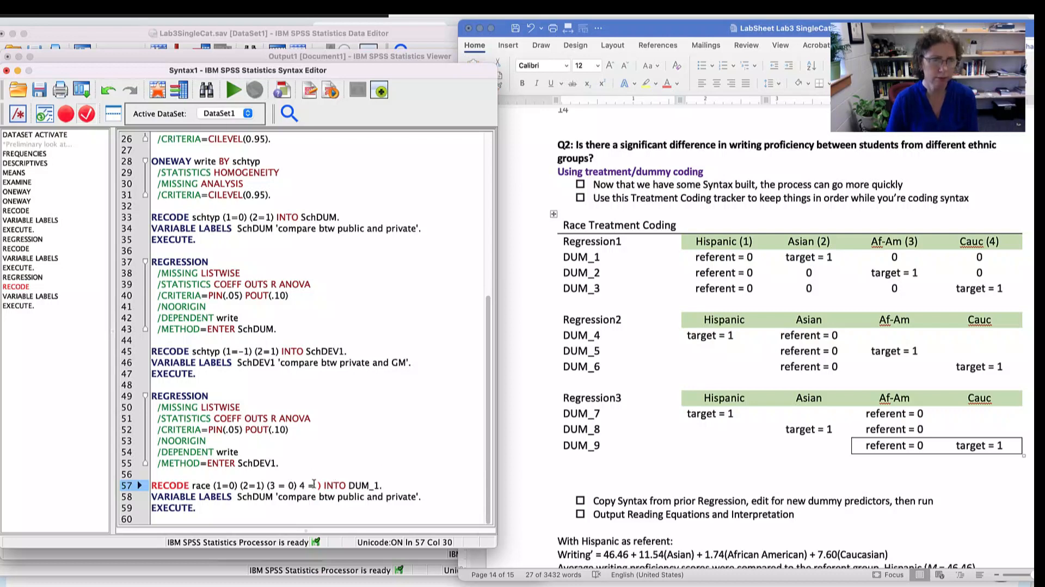
click(314, 484)
text(0)
click(377, 484)
text(_)
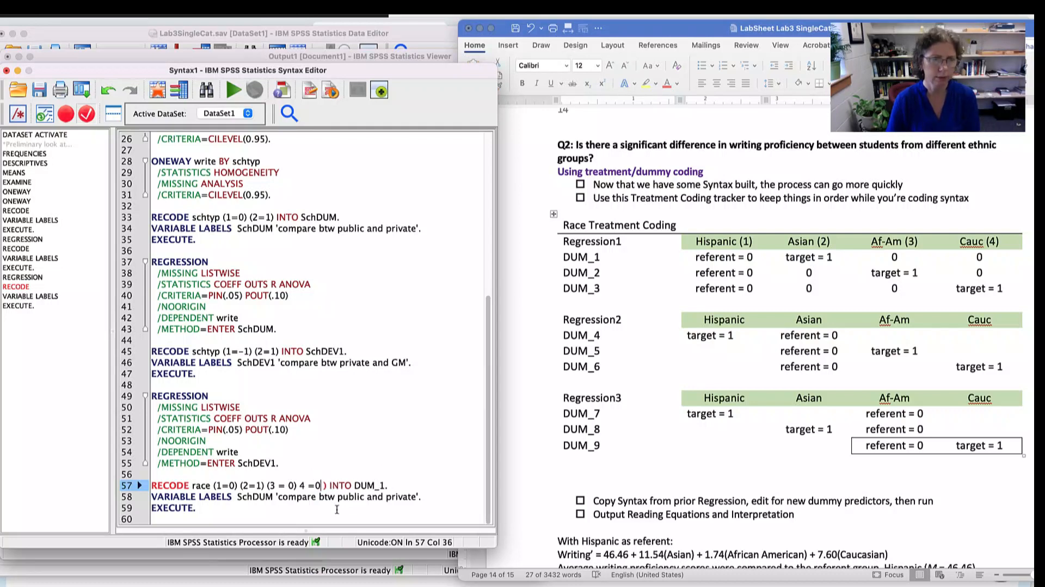
key(BackSpace)
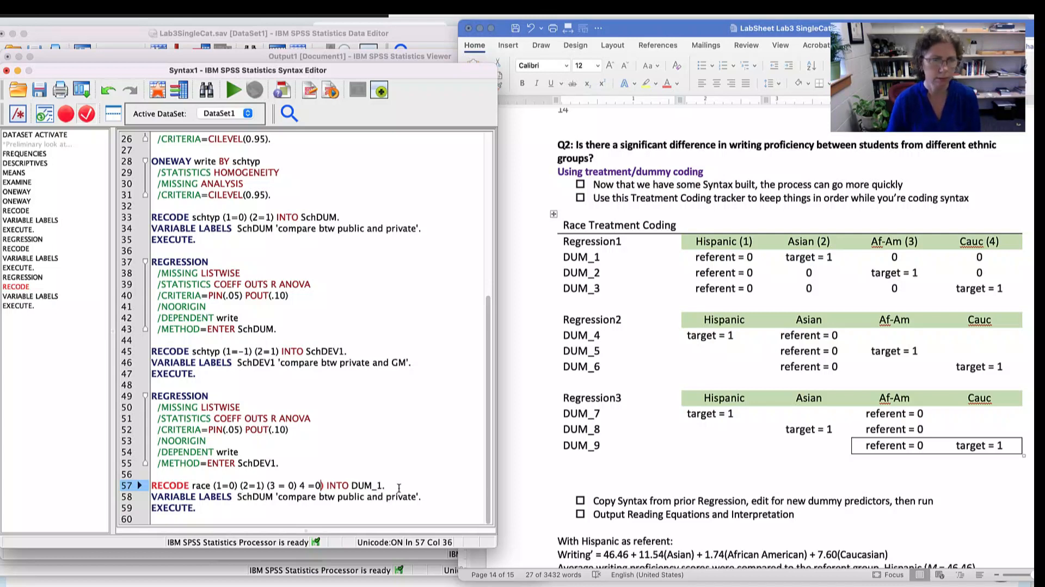
- Replace SchDUM with DUM_1 in the VARIABLE LABELS line below the race RECODE
click(275, 497)
drag(237, 496, 258, 496)
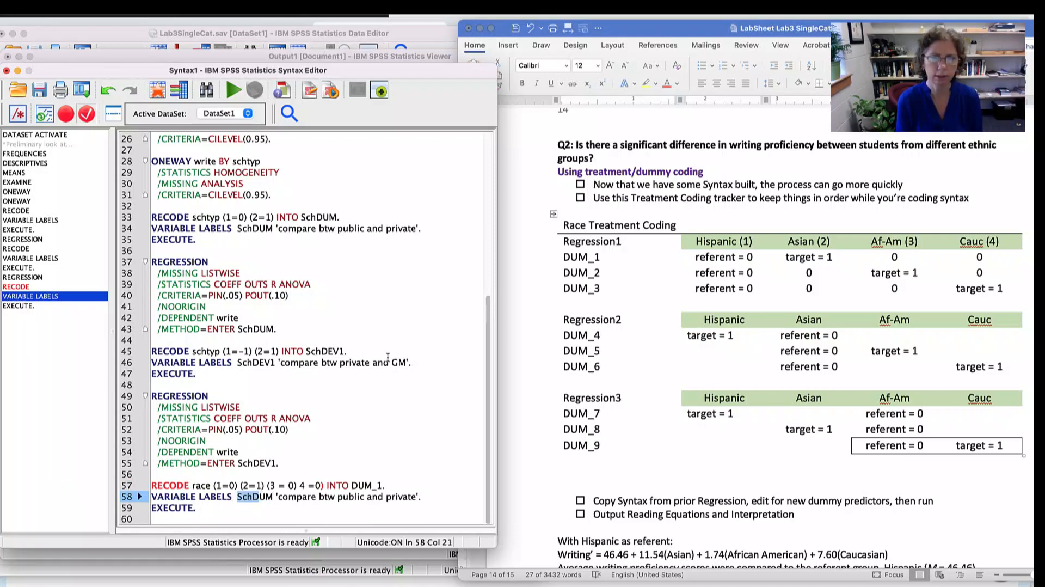
text(DUM)
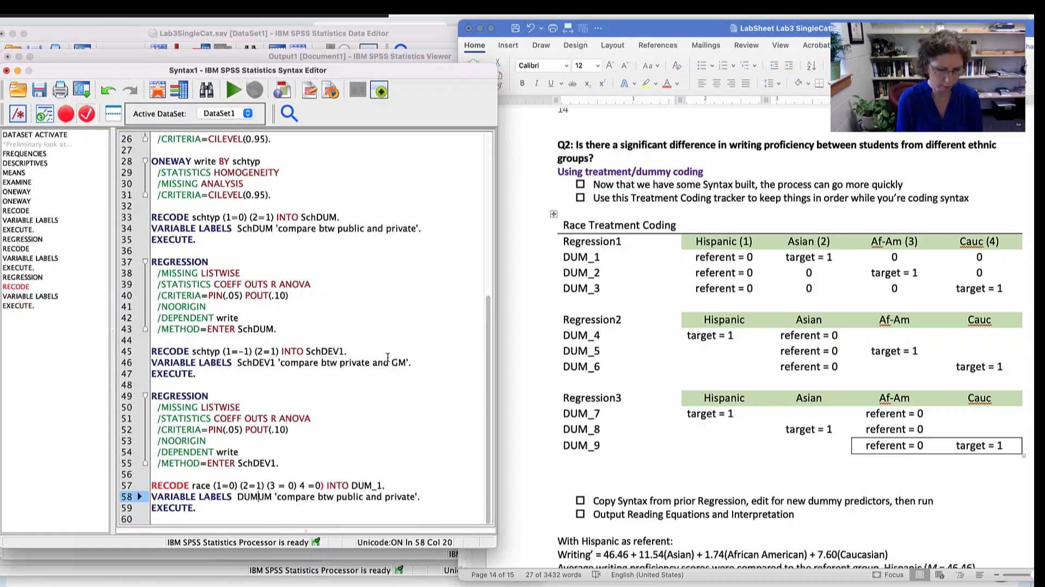
text(_1)
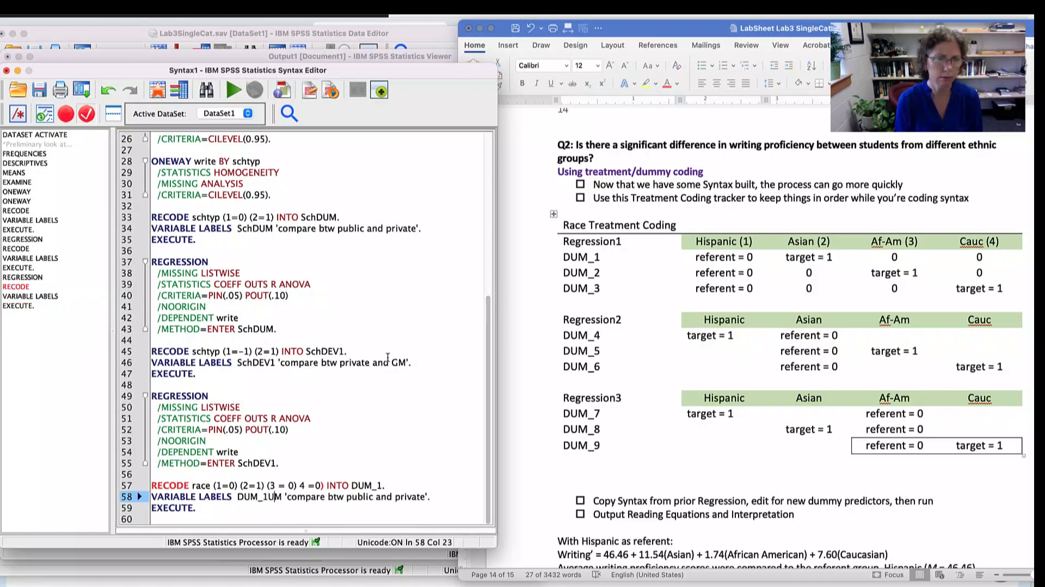
key(BackSpace)
key(BackSpace)
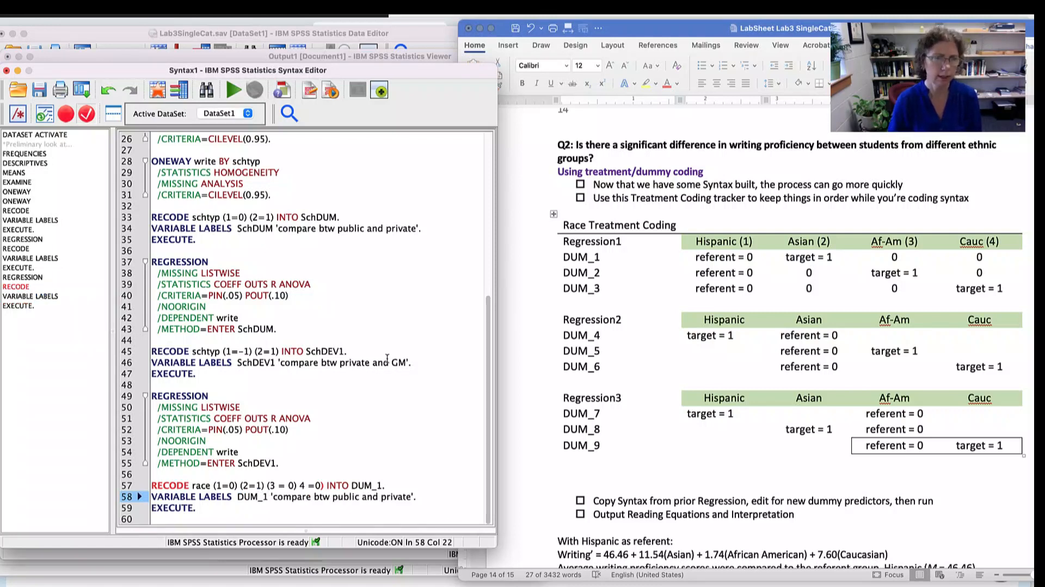
- Change the DUM_1 label text to 'compare btw Hispanic and Asian'
drag(334, 497, 409, 495)
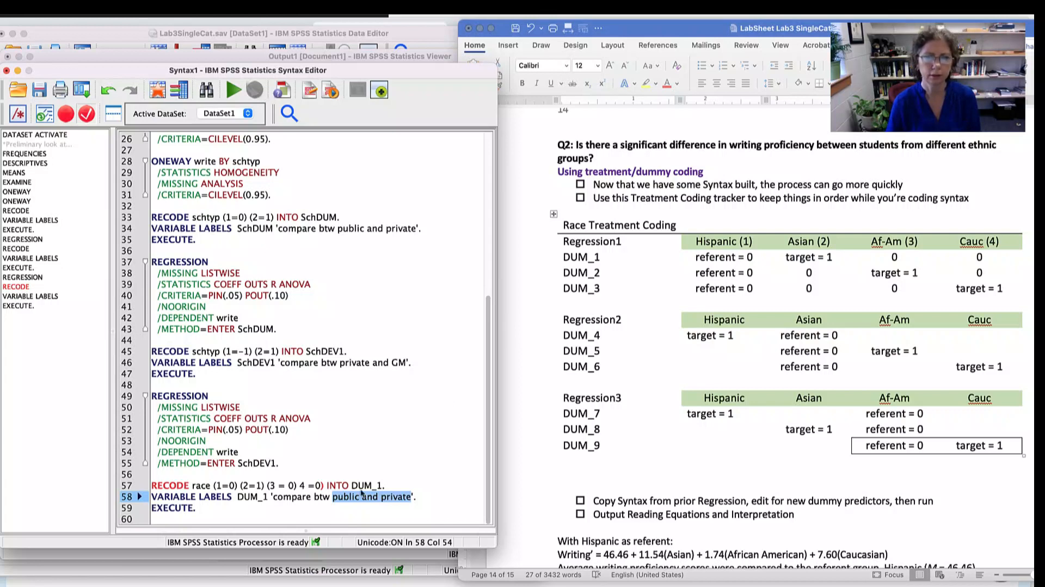
text(His)
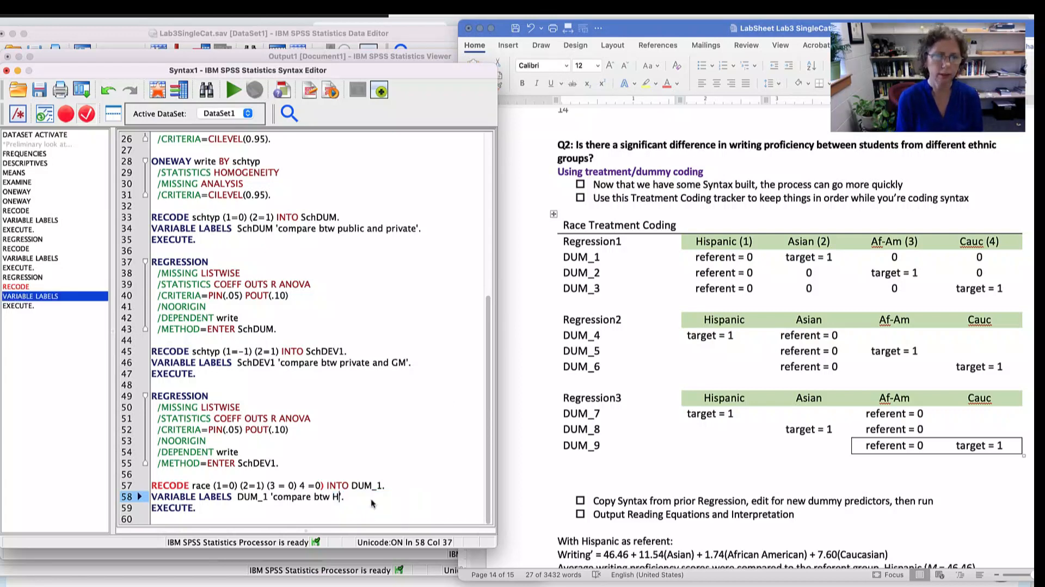
text(panic and A)
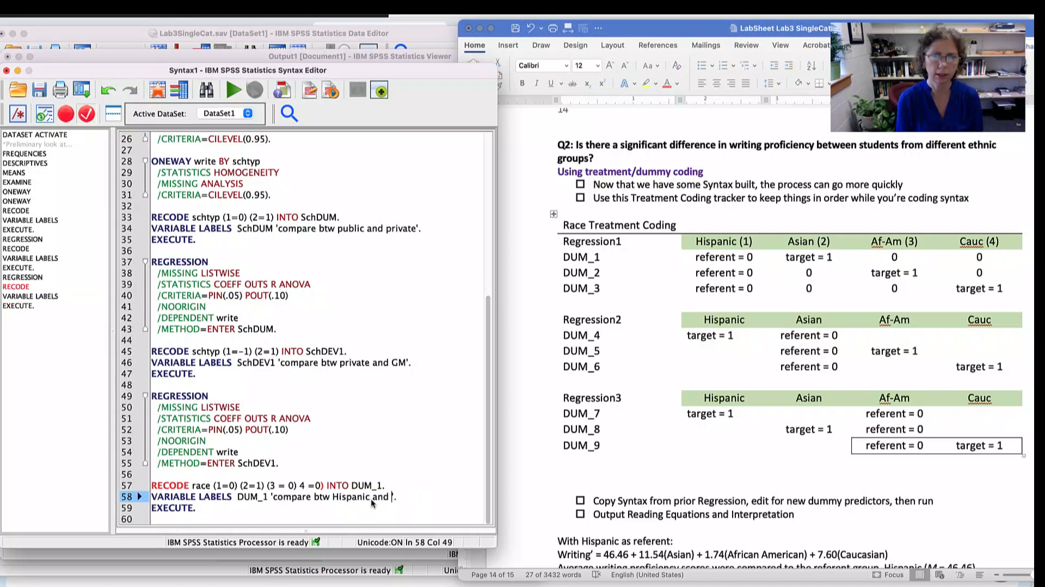
text(sian)
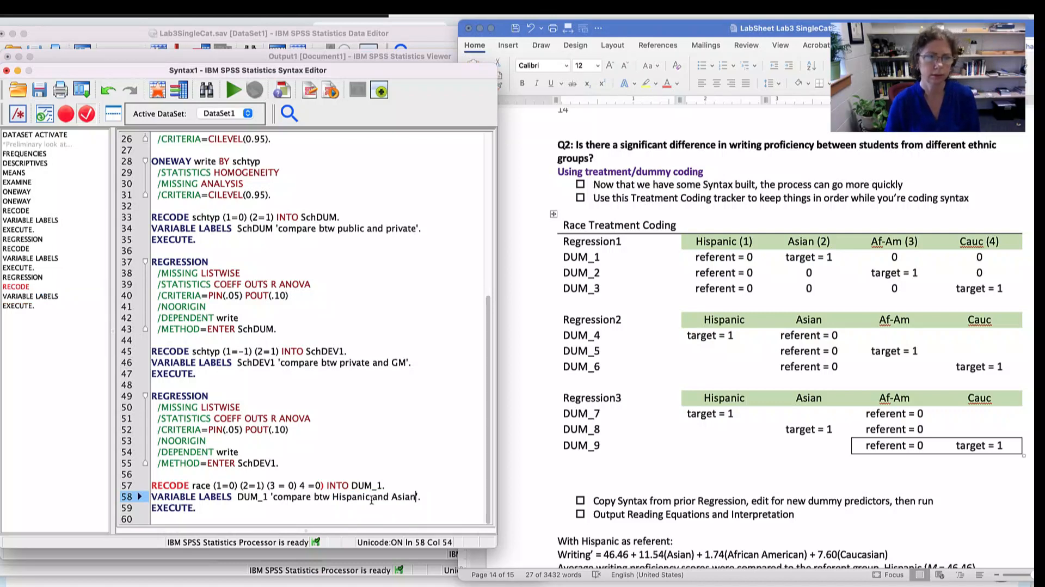
- Add the missing opening parenthesis before 4 =0 in the DUM_1 RECODE command
click(403, 483)
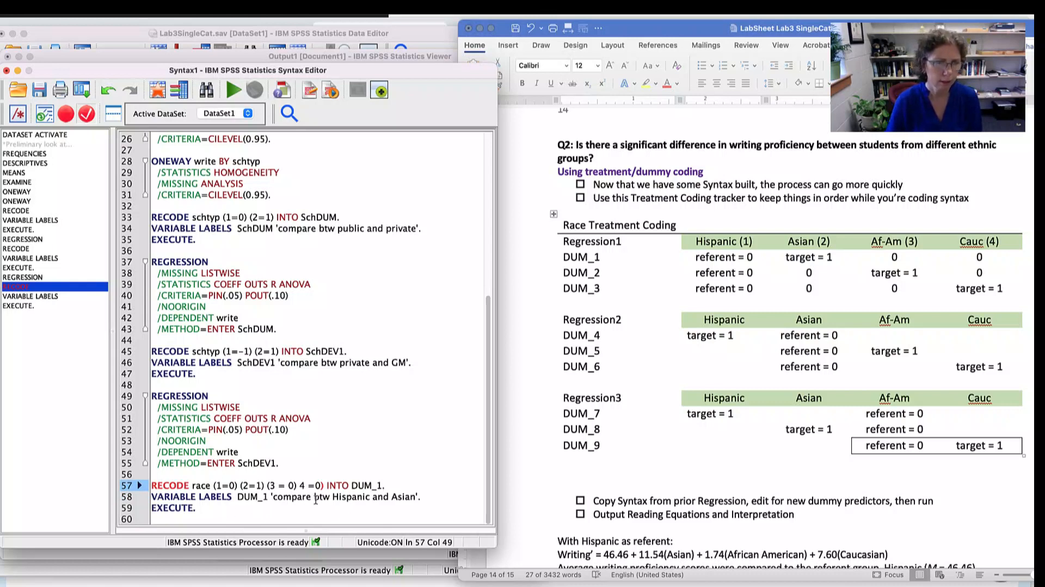
double_click(170, 484)
click(323, 485)
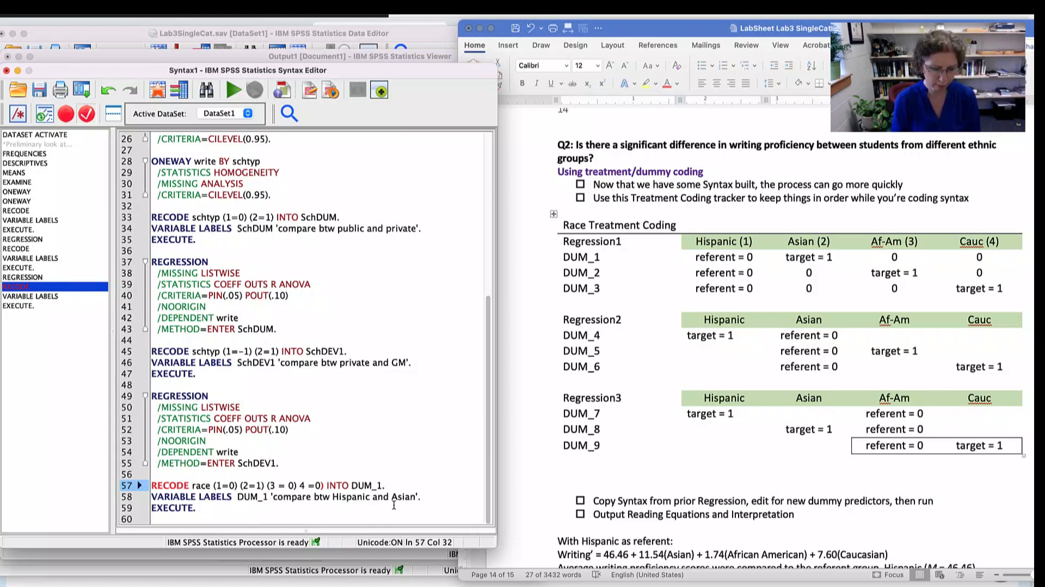
text(()
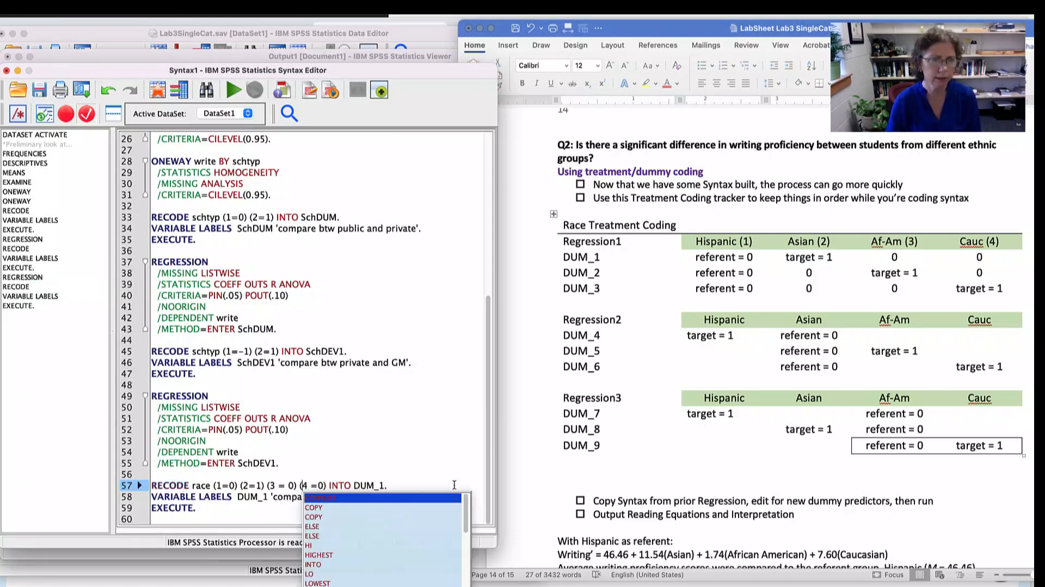
click(445, 434)
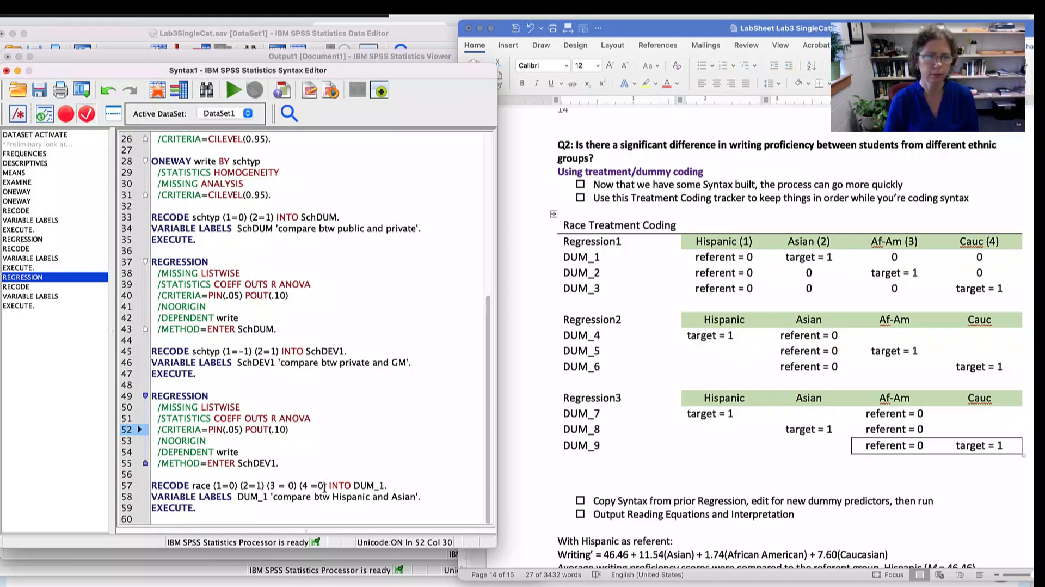
- Widen the syntax window and paste two copies of the DUM_1 recode, label and EXECUTE block below the original
drag(208, 510, 139, 485)
key(super+c)
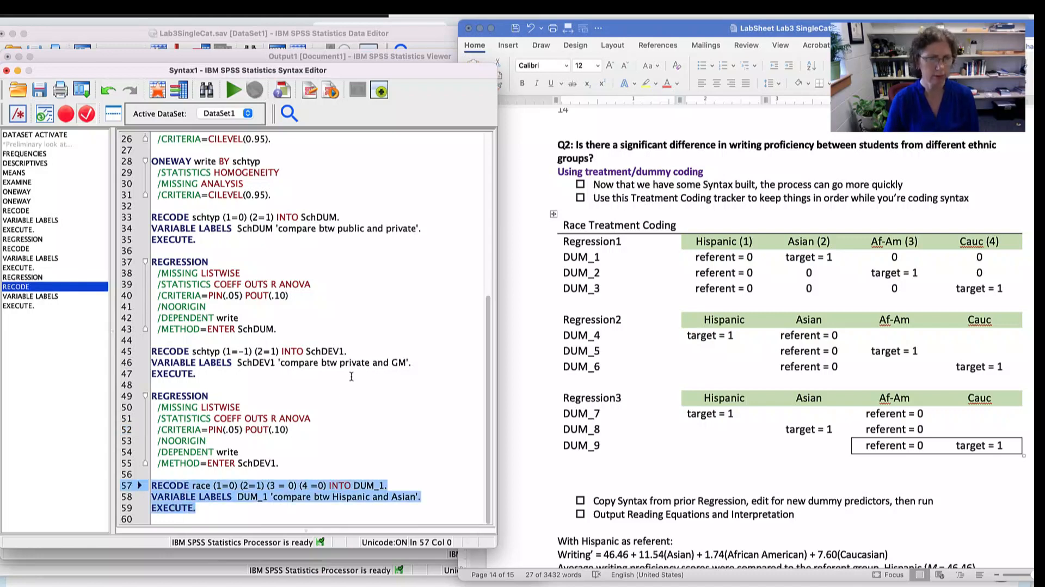
click(221, 507)
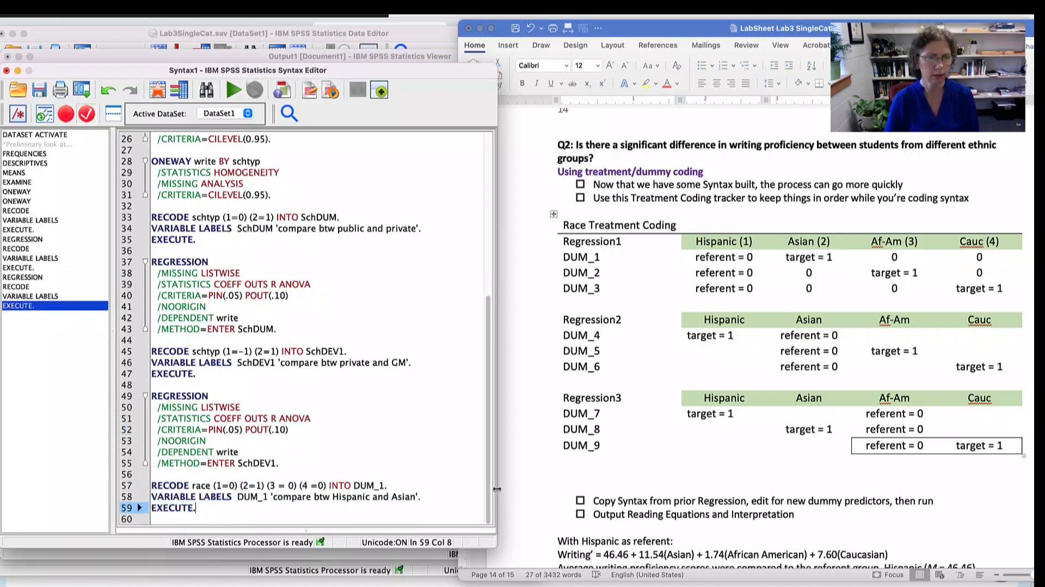
drag(497, 488, 539, 488)
key(Return)
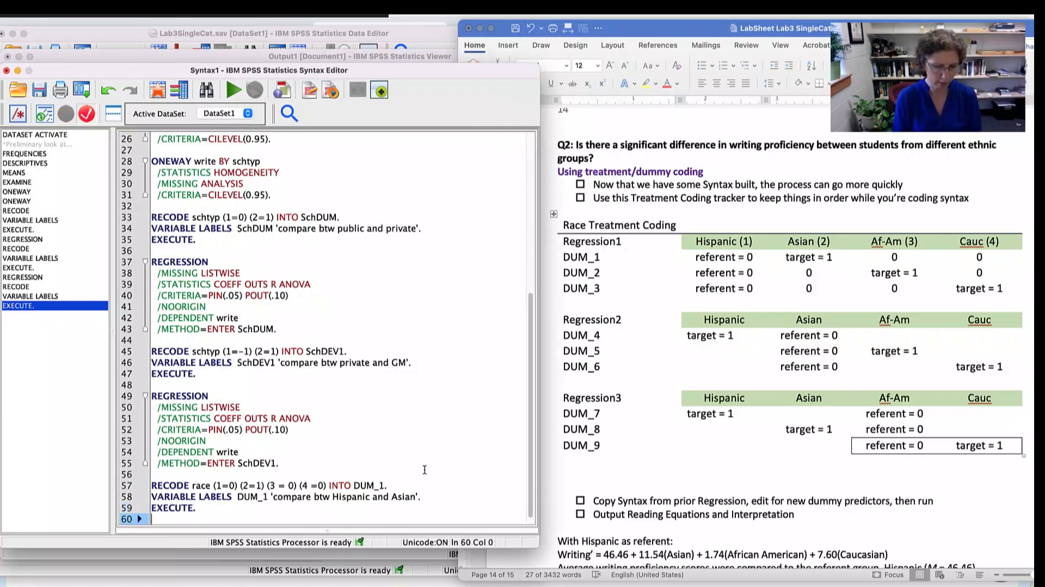
key(Return)
key(super+v)
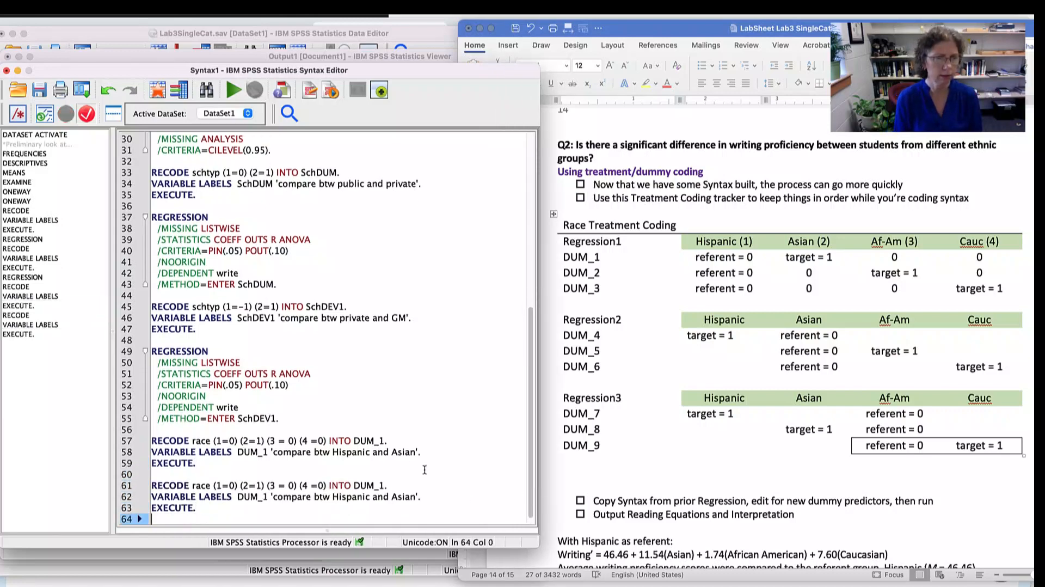
key(super+v)
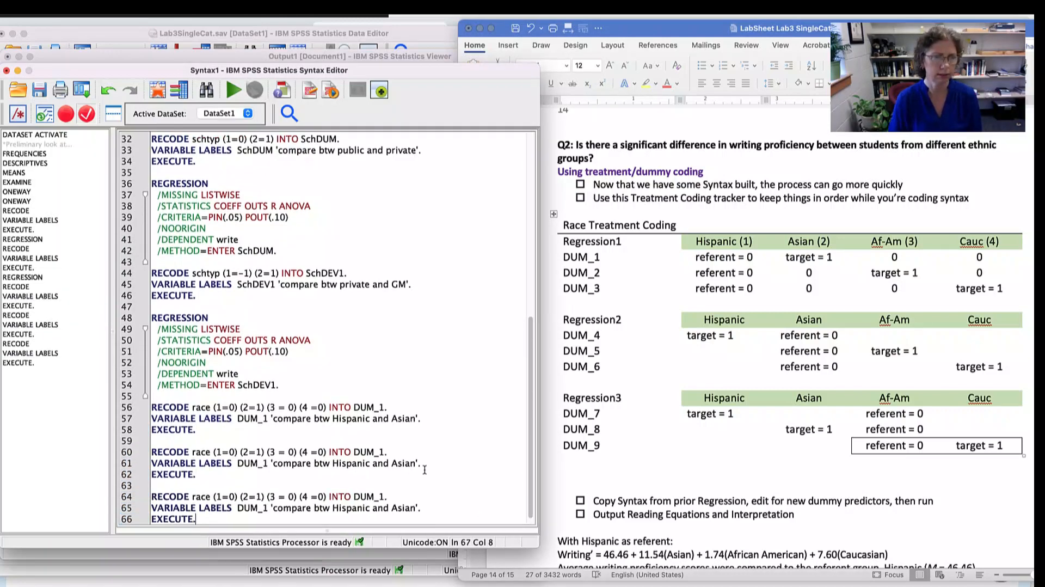
- Rename the variable to DUM_2 in the RECODE and VARIABLE LABELS lines of the first copied block
click(384, 450)
key(BackSpace)
key(BackSpace)
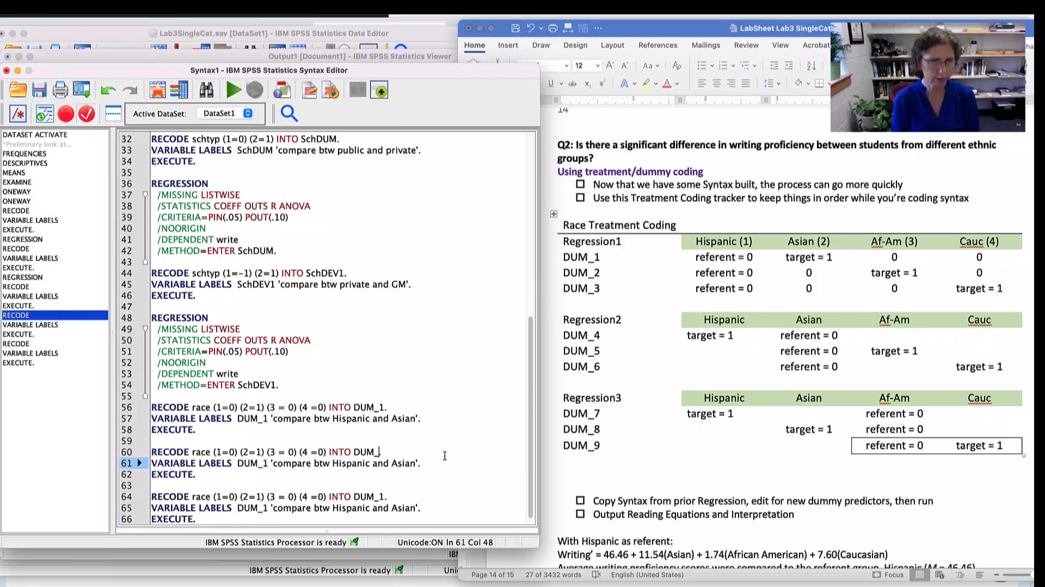
text(2.)
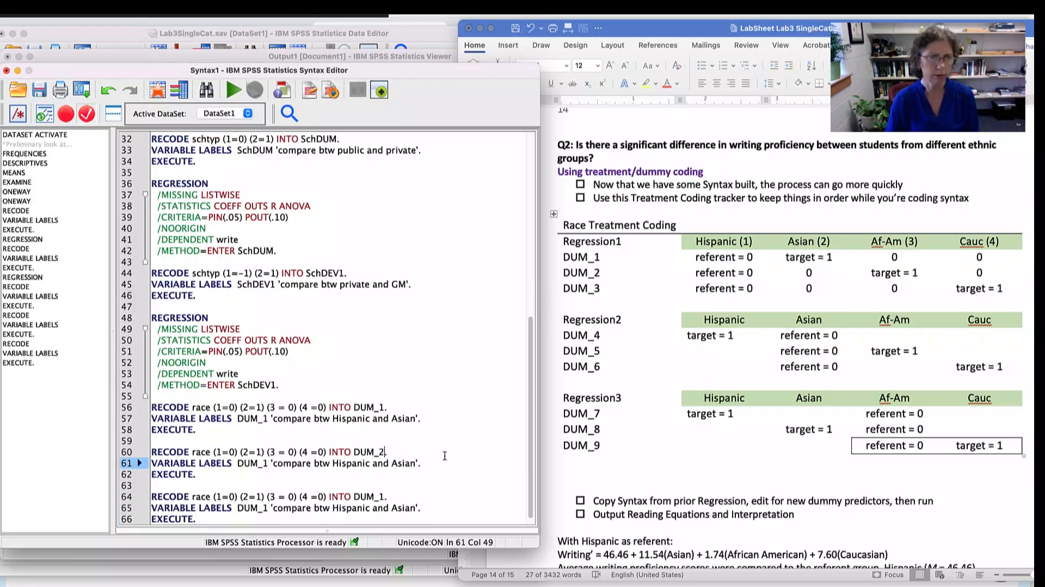
click(268, 466)
key(BackSpace)
text(2)
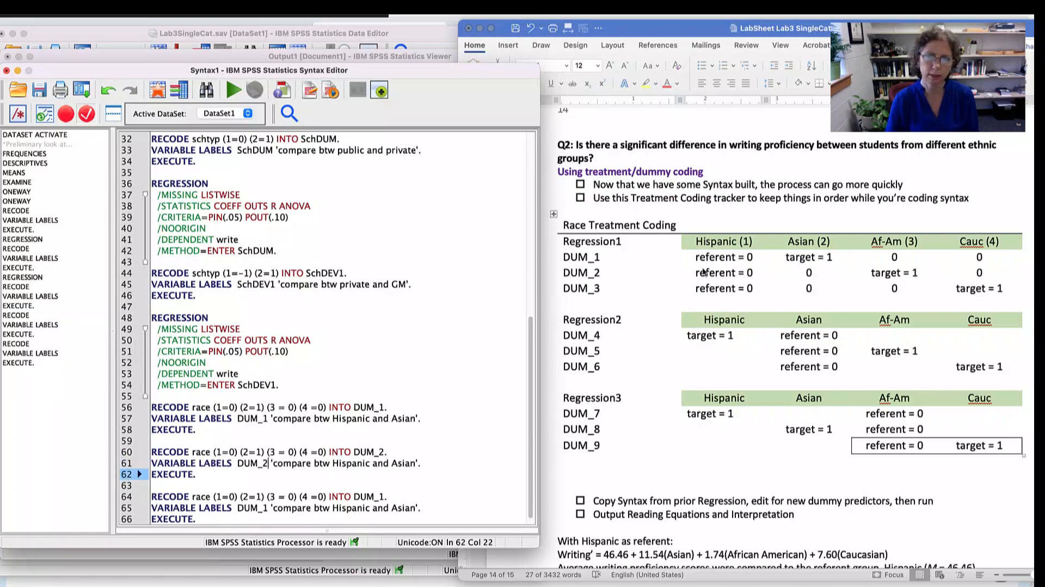
- Switch to the Word lab sheet, try a yellow highlight on the Regression1 DUM_2 row, and undo it
click(571, 276)
click(568, 276)
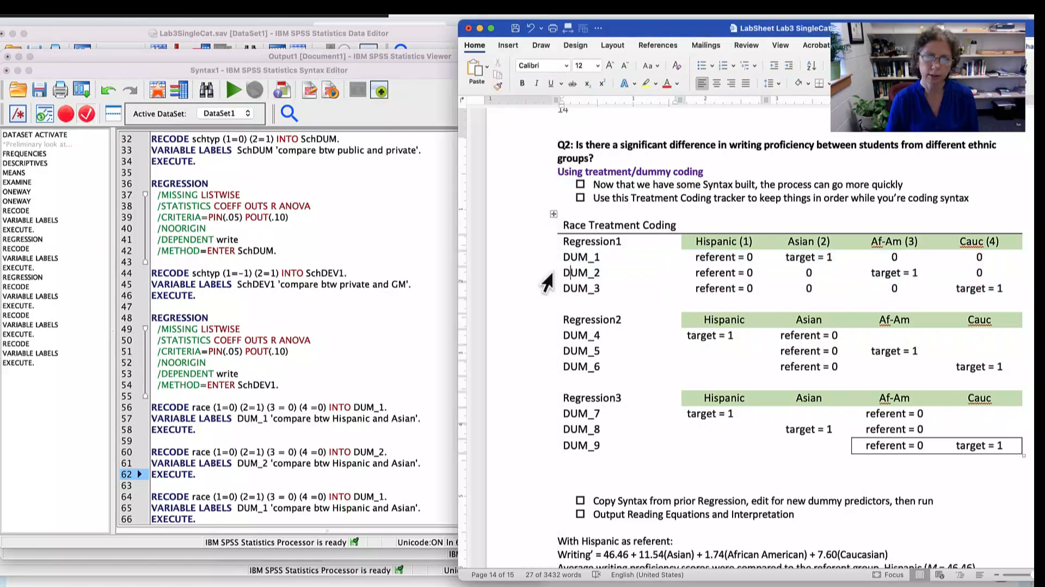
click(552, 278)
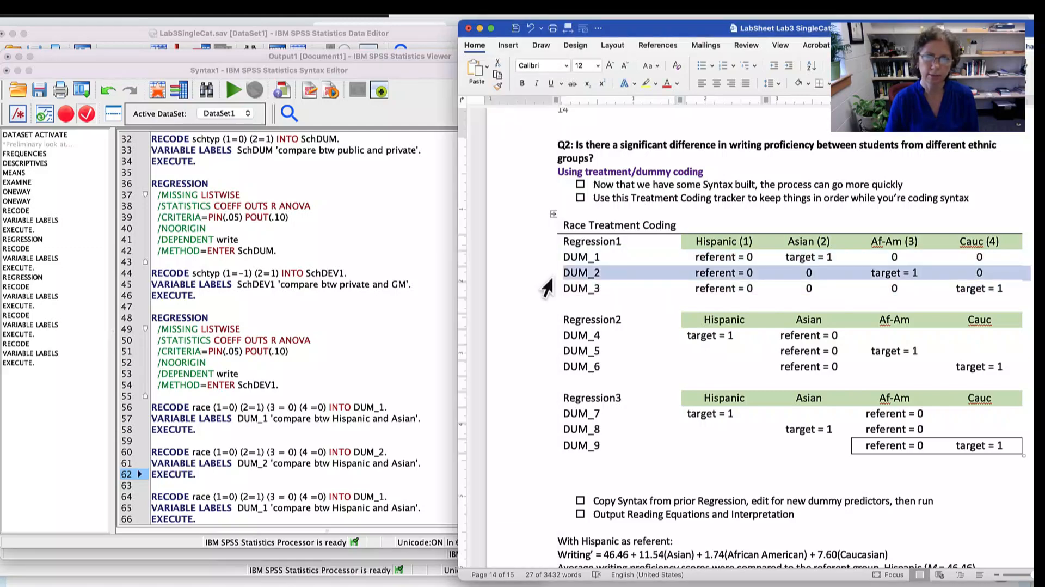
click(655, 84)
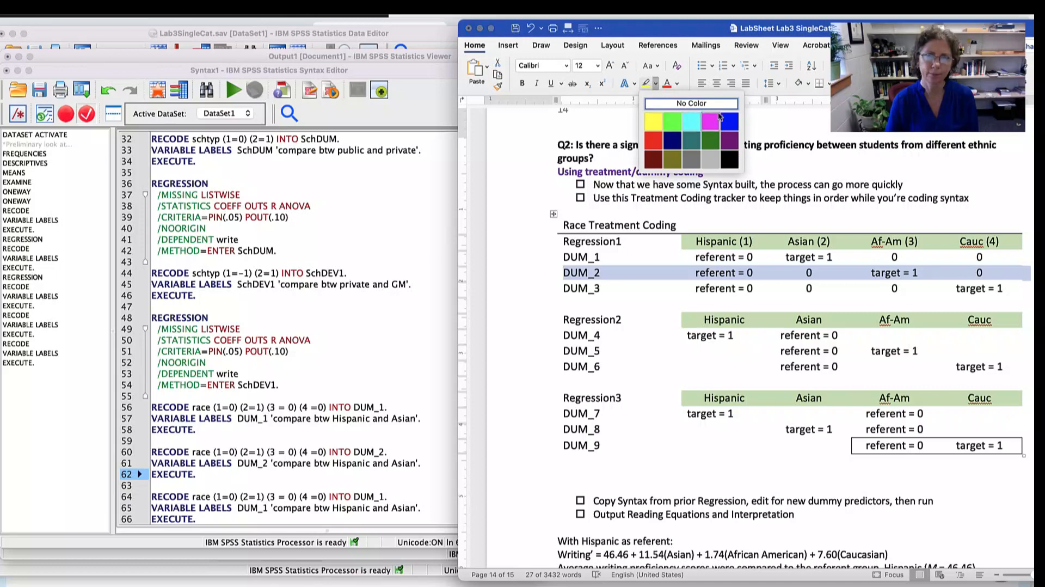
click(653, 116)
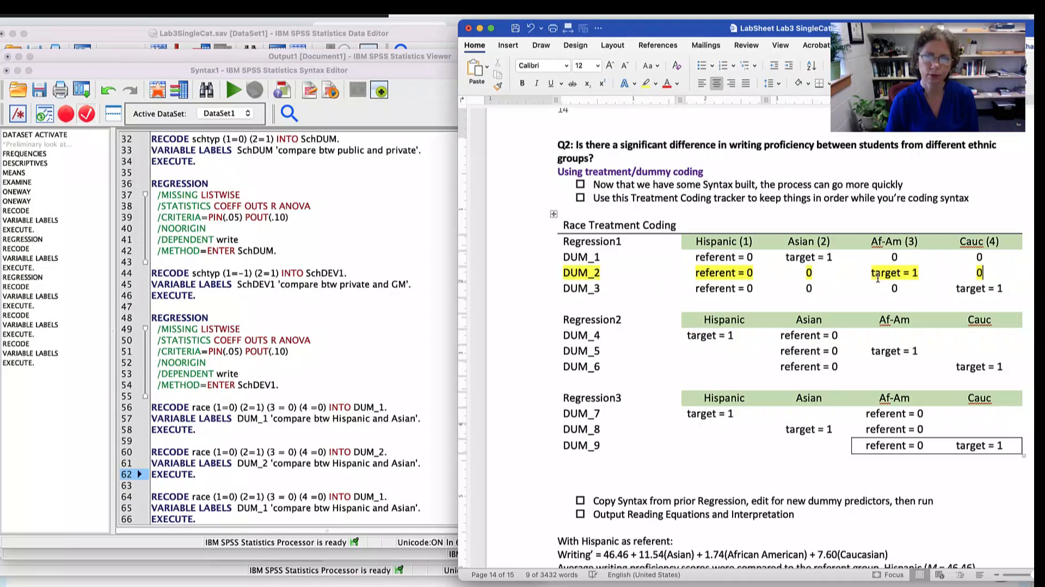
key(super+z)
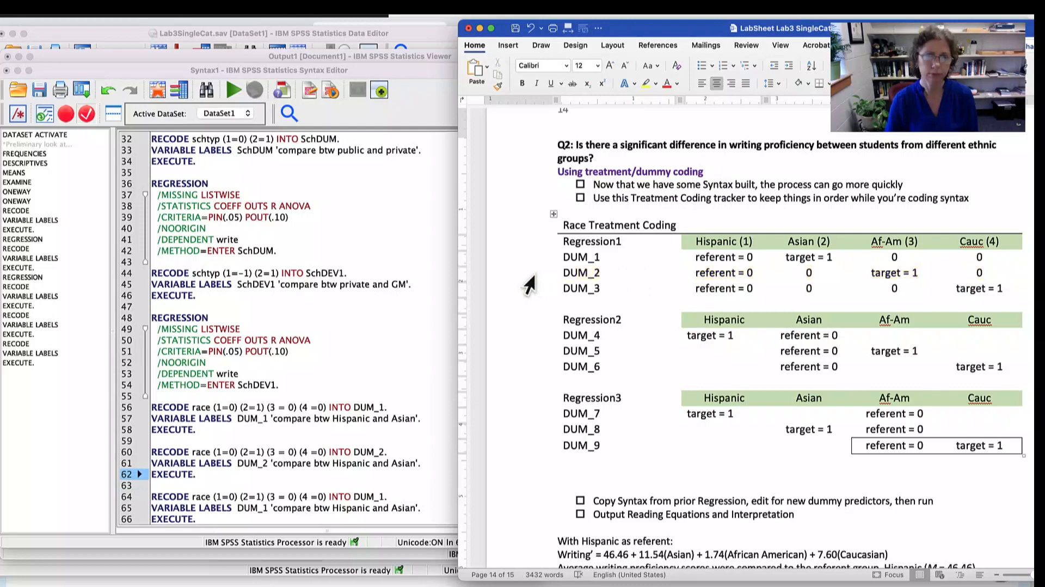
- Select the lab sheet's DUM_2 row as a guide, and in the SPSS DUM_2 RECODE set race 2 to 0 and race 3 to 1
click(531, 276)
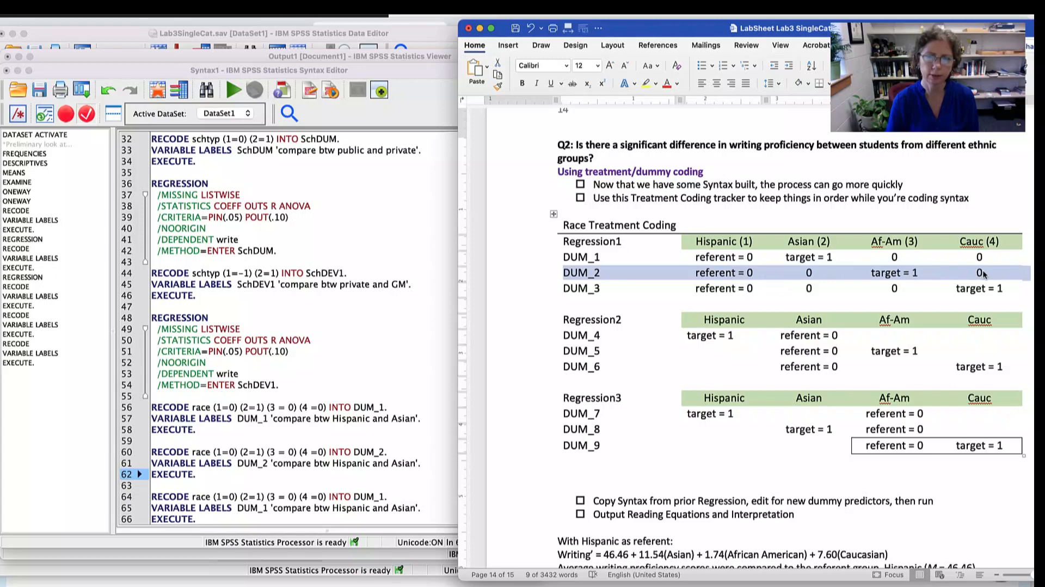
click(261, 504)
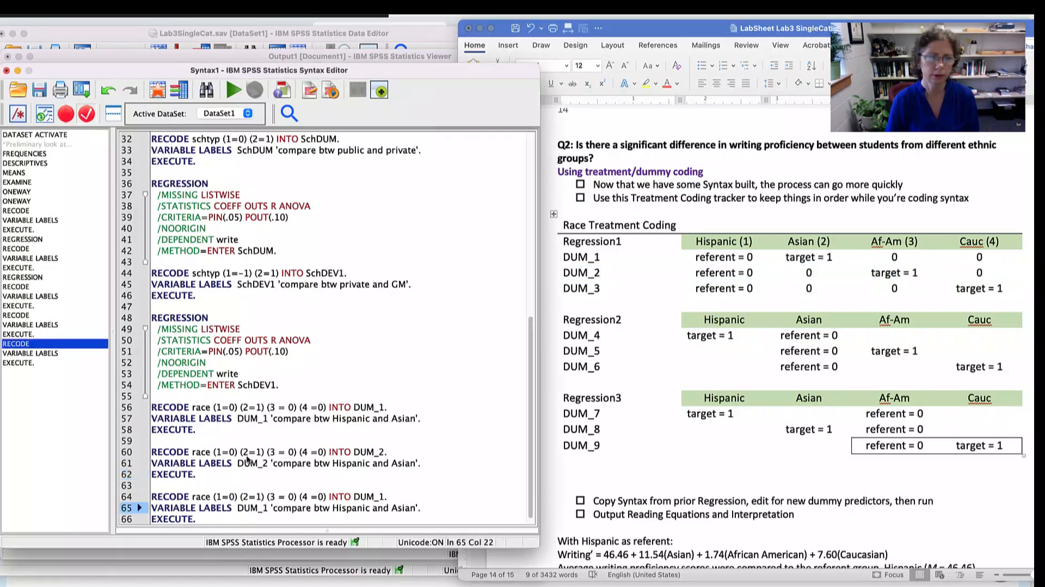
click(240, 453)
click(261, 452)
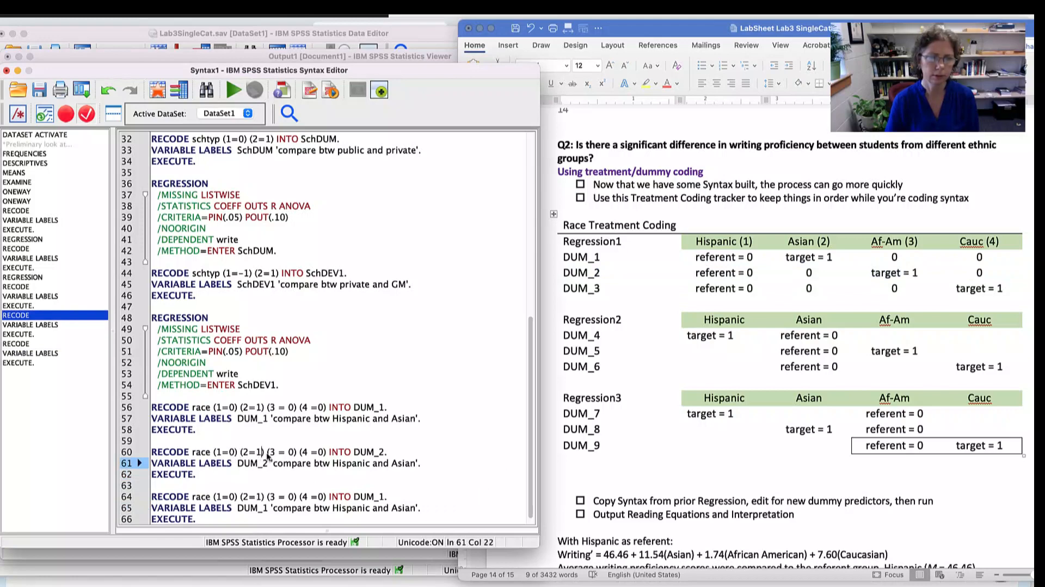
key(BackSpace)
text(0)
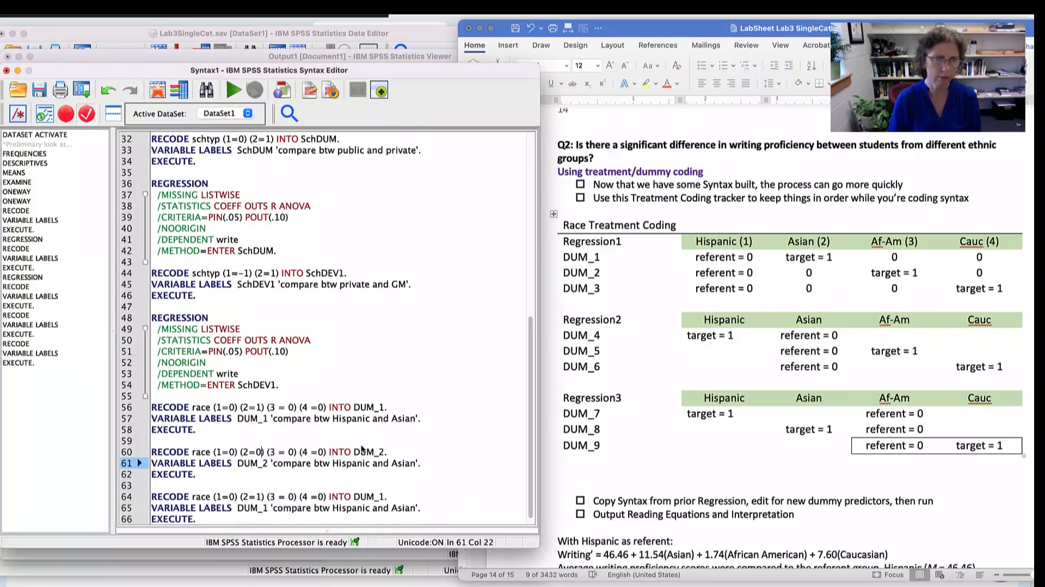
click(293, 452)
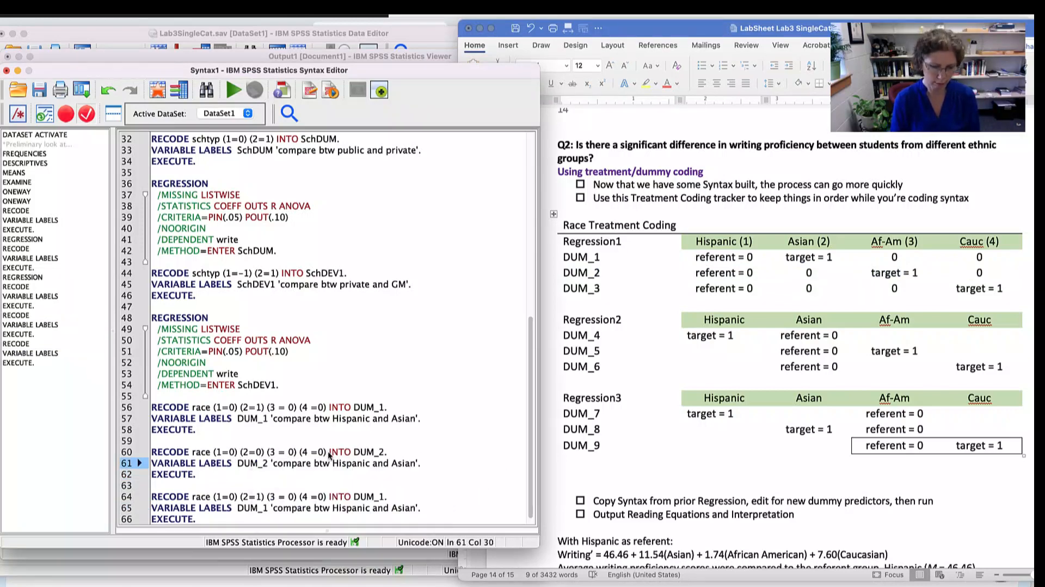
key(BackSpace)
text(1)
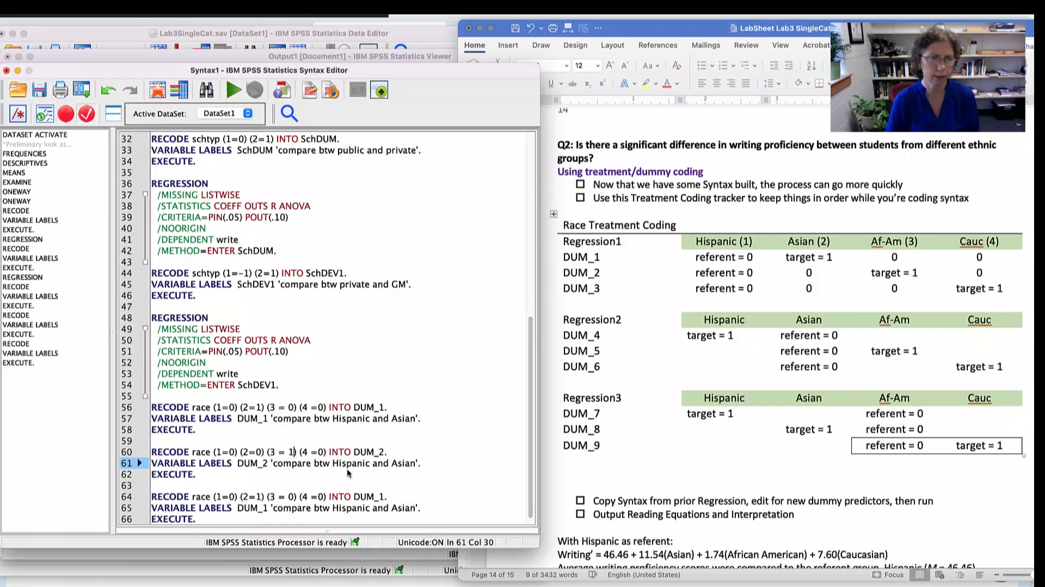
- Replace Asian with African-American in the DUM_2 variable label
double_click(404, 463)
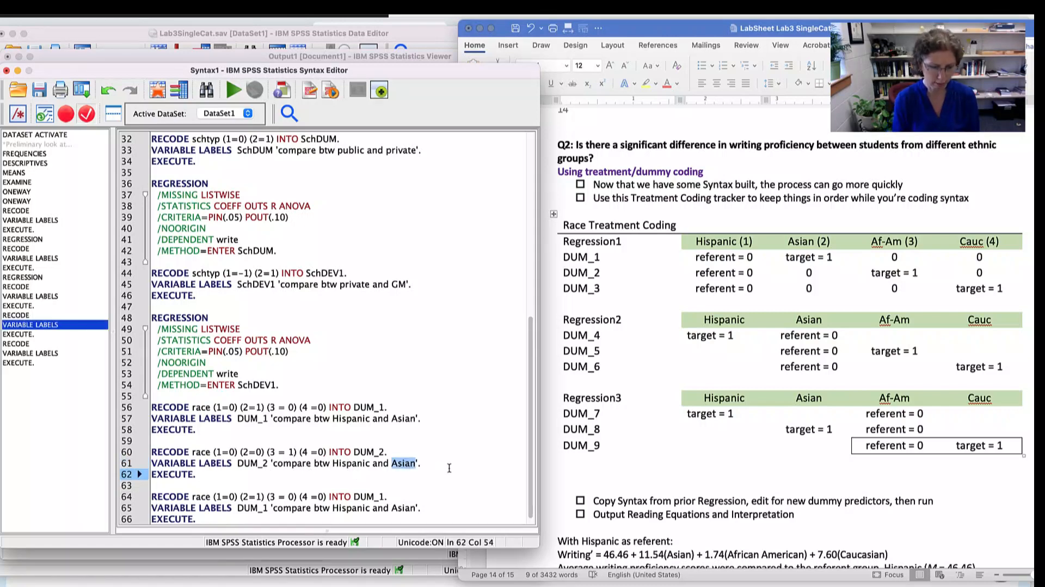
text(African-)
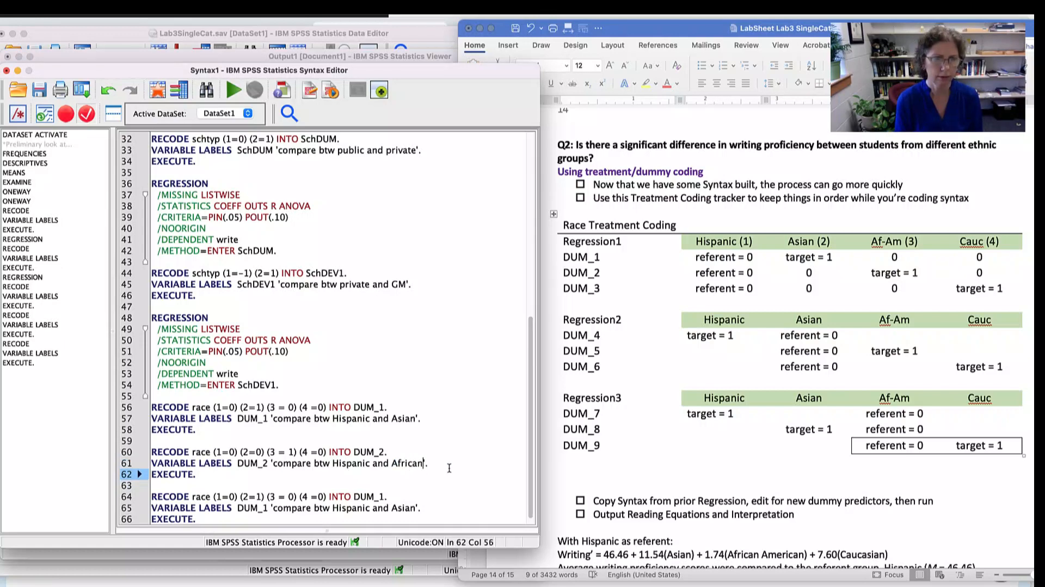
text(American)
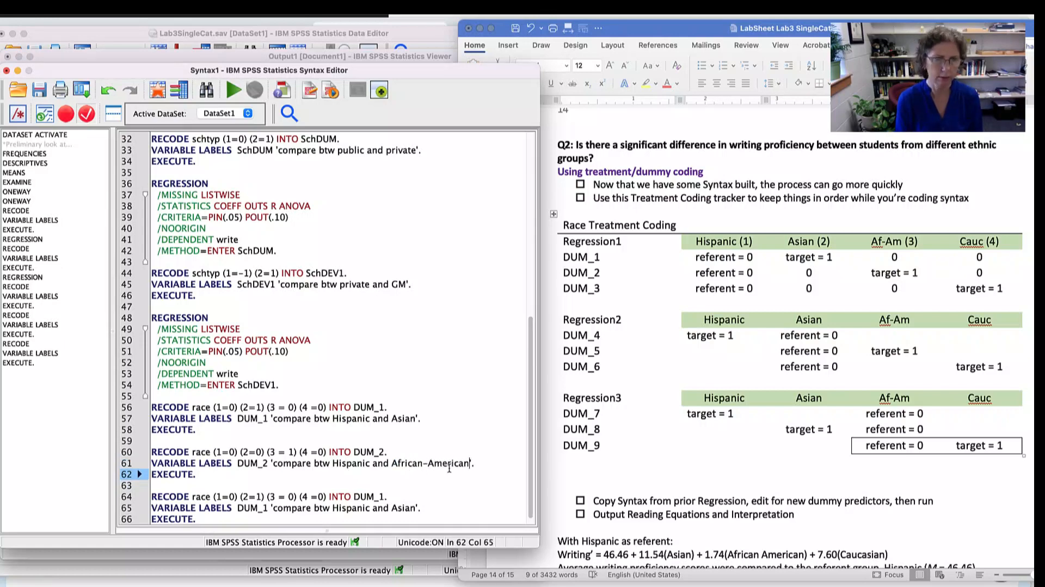
scroll(430, 460, down, 1)
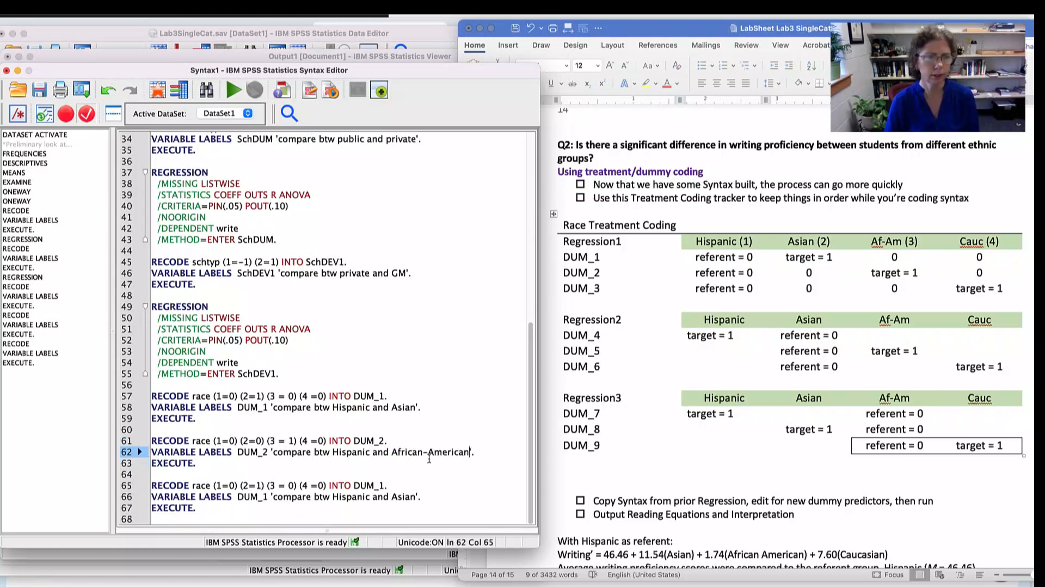
- Rename the variable to DUM_3 in the RECODE and VARIABLE LABELS lines of the last copied block
click(384, 485)
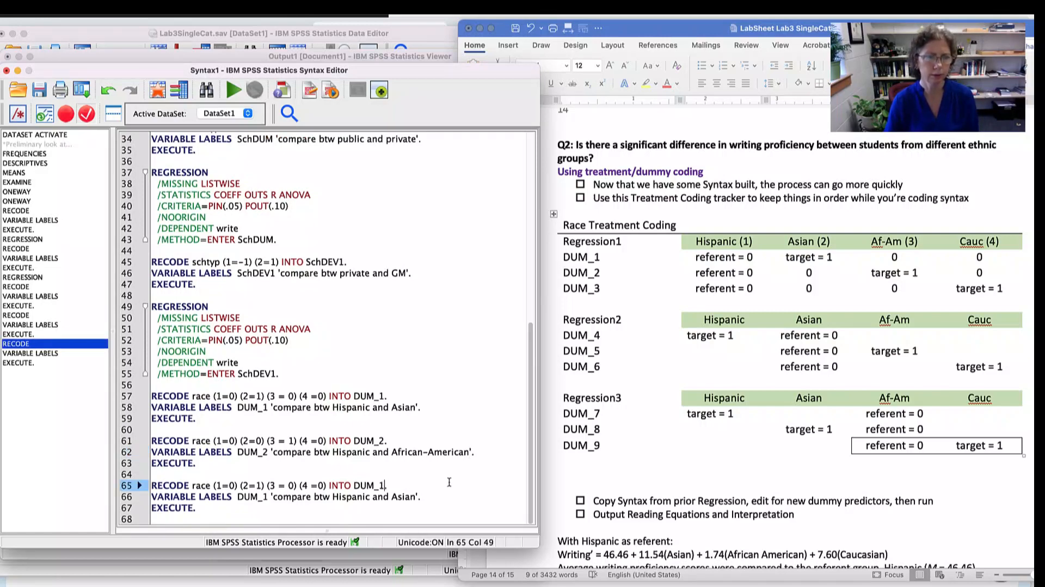
key(BackSpace)
text(3)
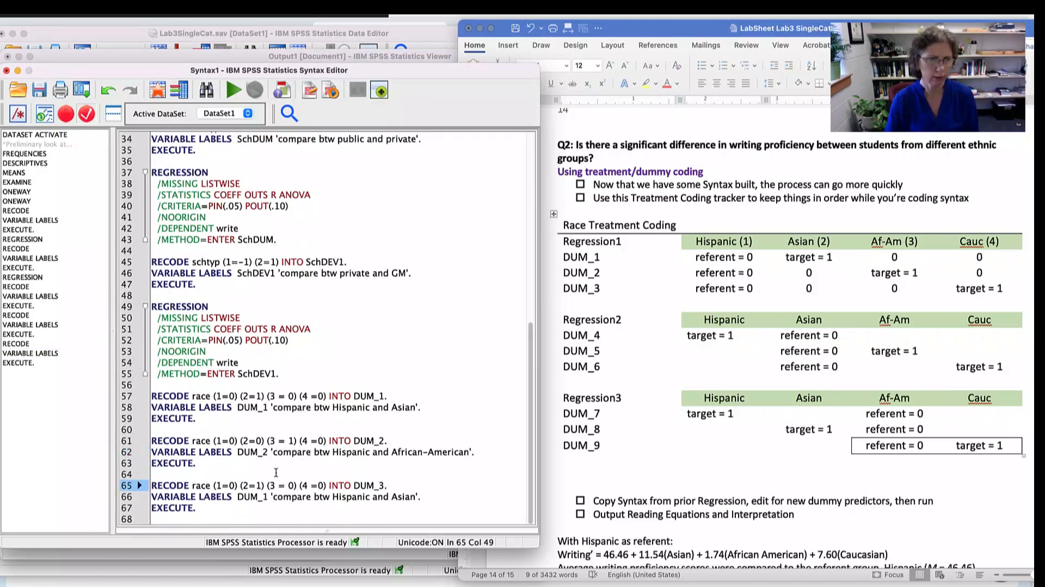
click(267, 496)
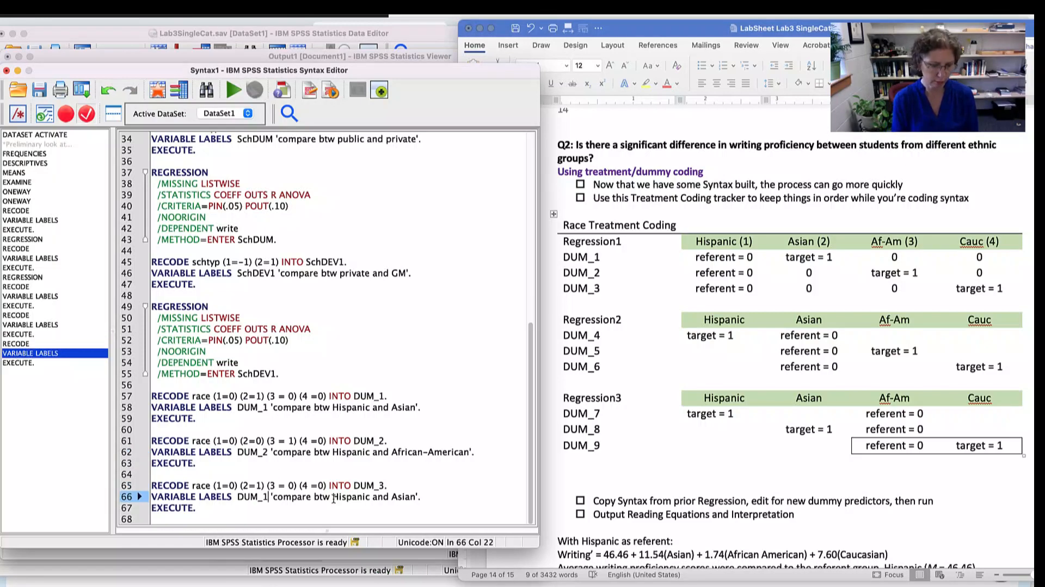
key(BackSpace)
text(3)
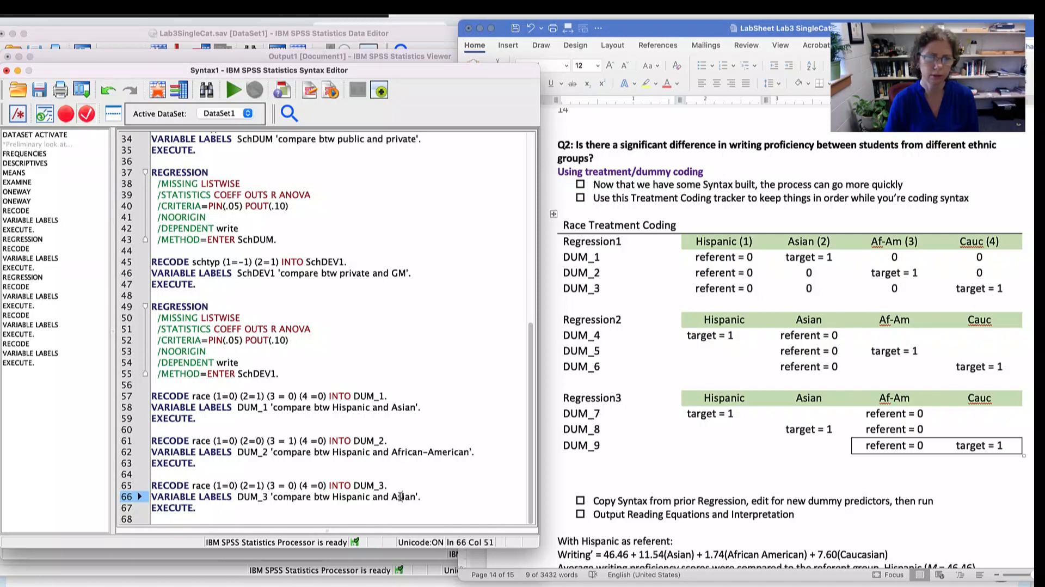
- Replace Asian with Caucasian in the DUM_3 variable label
key(BackSpace)
key(BackSpace)
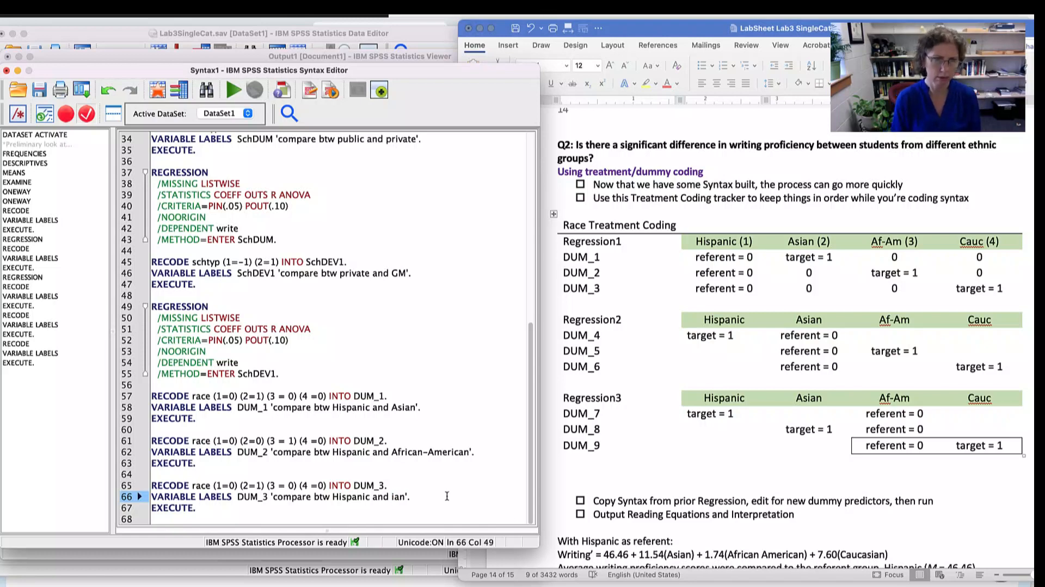
key(BackSpace)
key(BackSpace)
key(Delete)
text(Caucas)
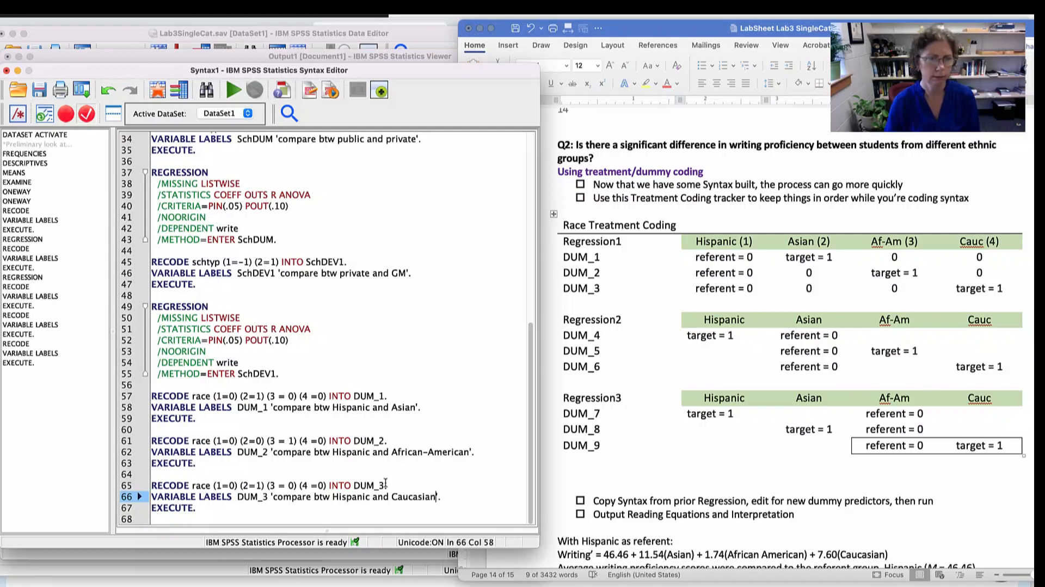
- In the DUM_3 RECODE line, set race 2 to 0 and race 4 to 1, following the lab sheet's coding
drag(222, 485, 338, 485)
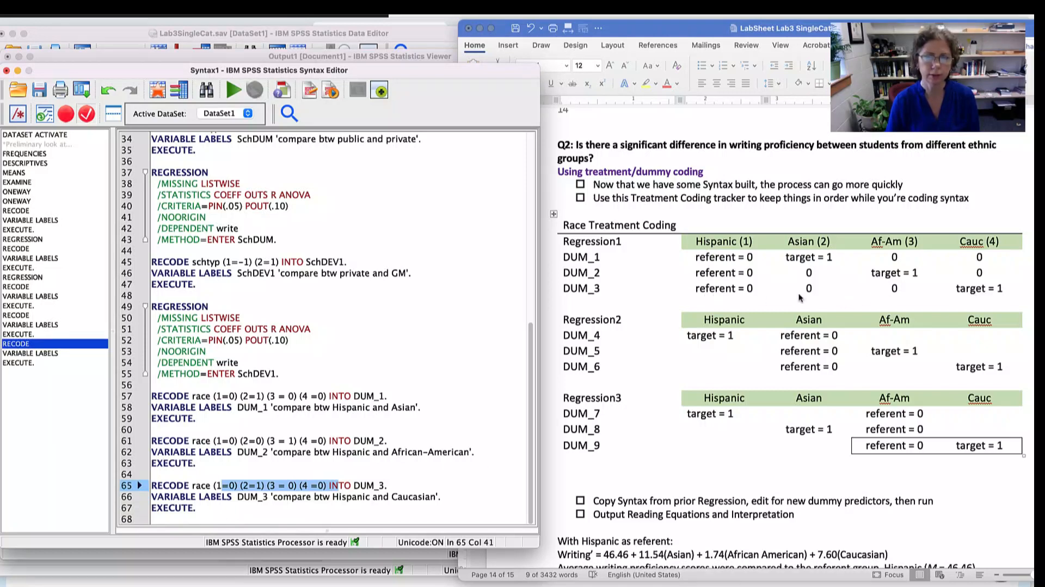
click(262, 486)
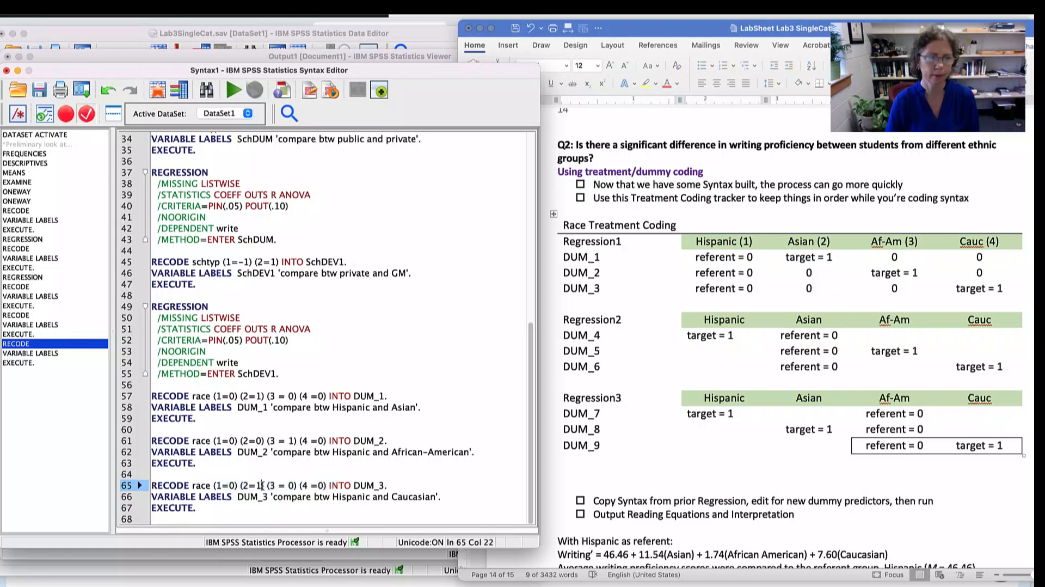
key(BackSpace)
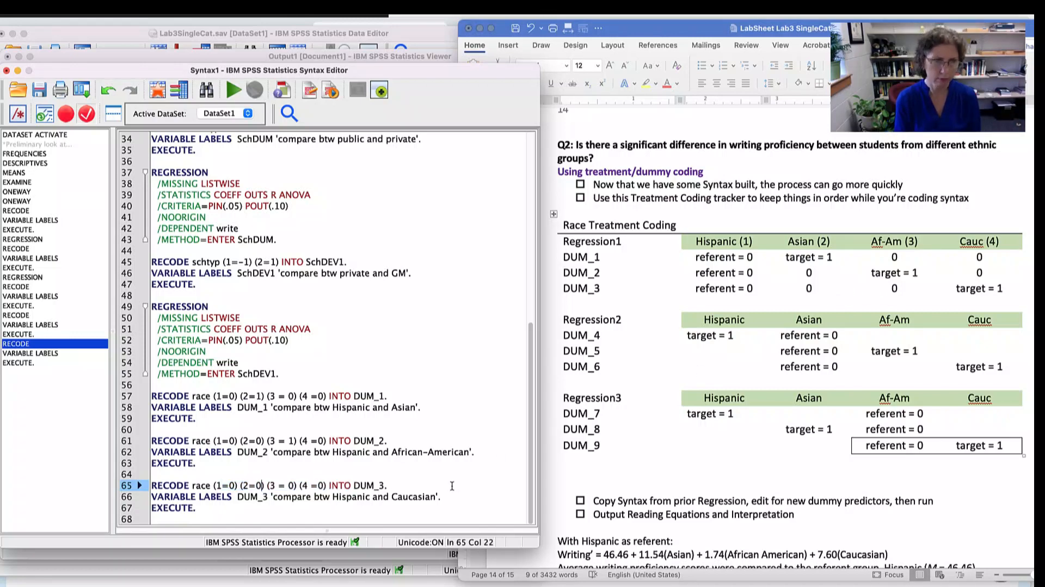
text(0)
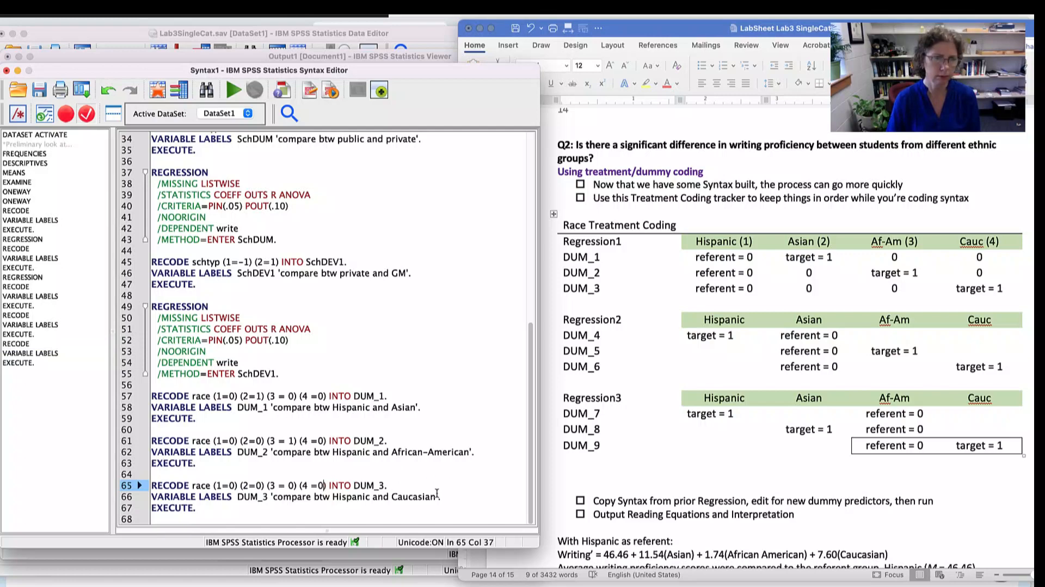
key(BackSpace)
text(1)
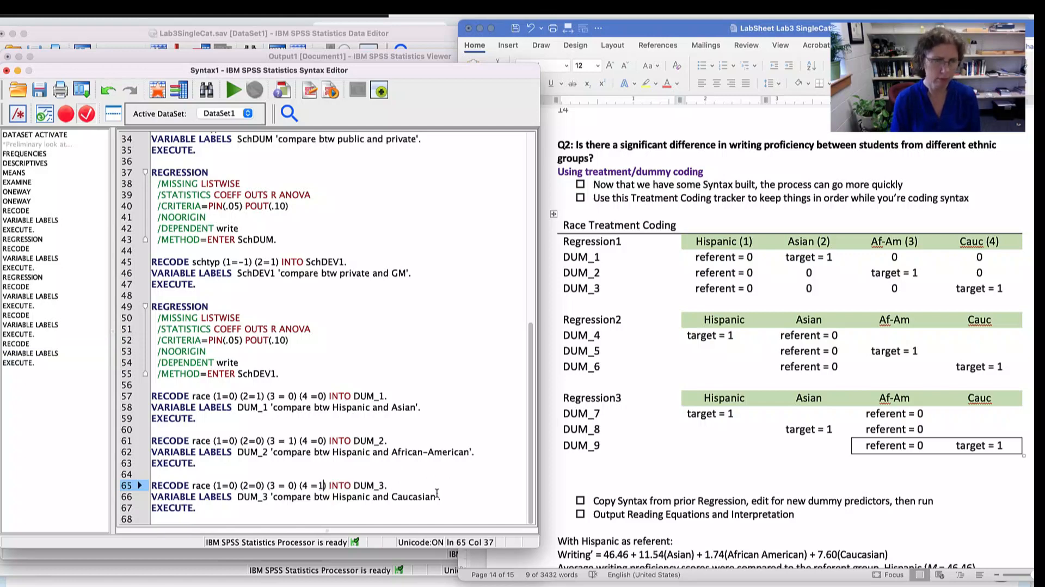
- Run the three race RECODE blocks for DUM_1, DUM_2 and DUM_3, and check the new variables in the Data Editor
click(391, 442)
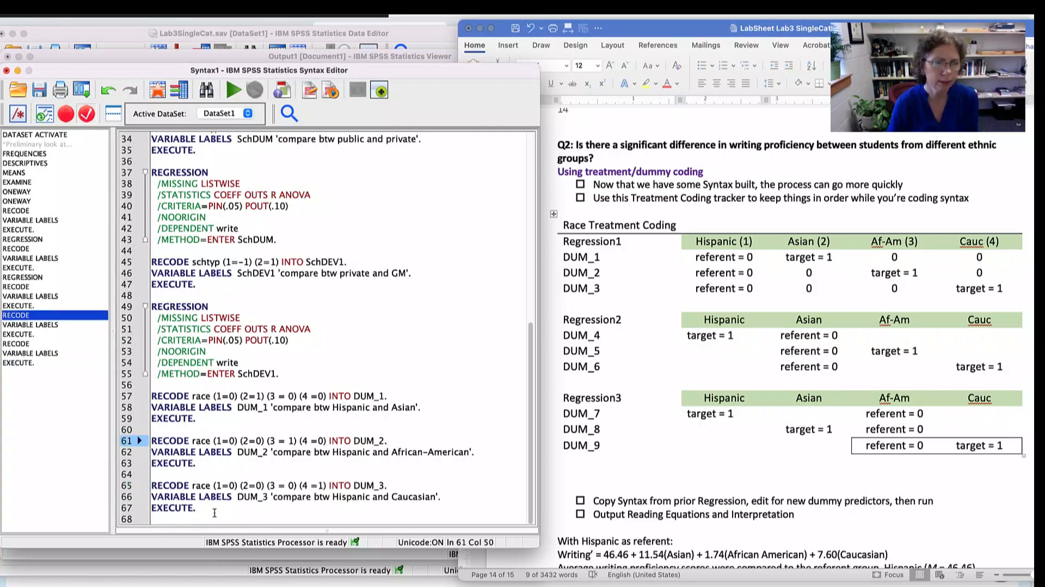
mouse_move(215, 512)
mouse_down()
mouse_move(158, 383)
mouse_move(148, 389)
mouse_up()
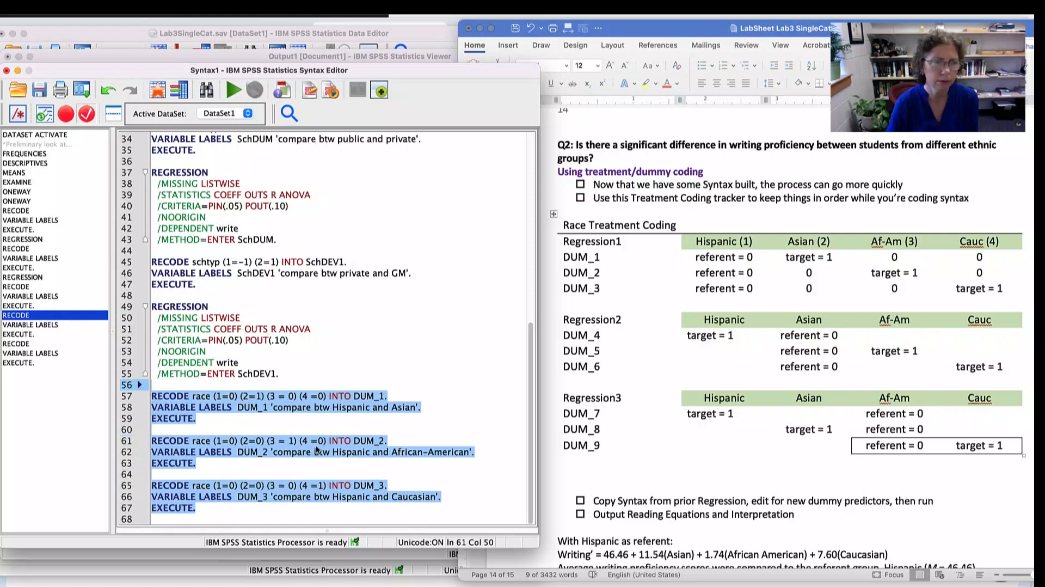
click(232, 90)
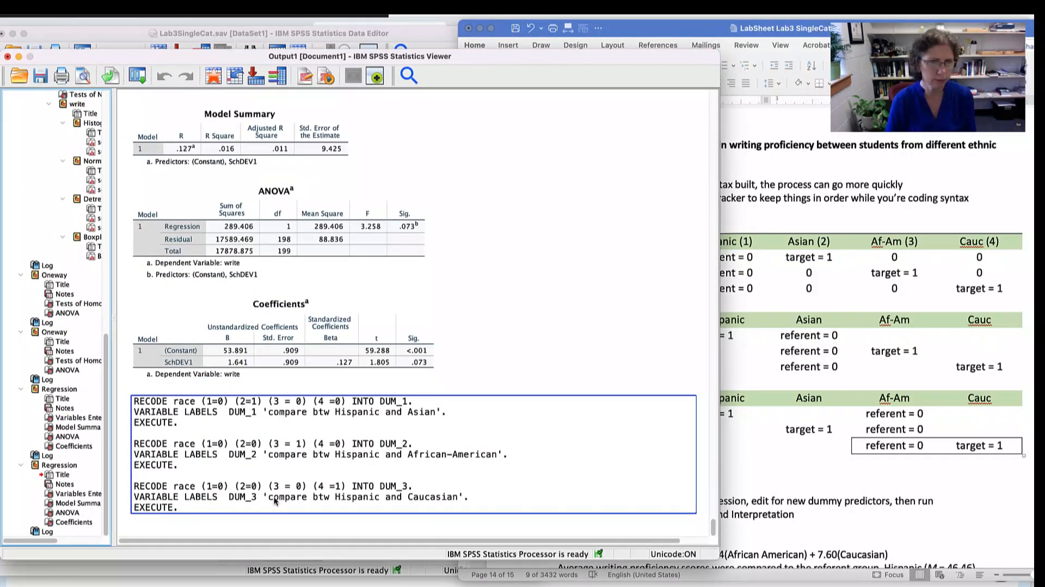
key(super+grave)
key(super+grave)
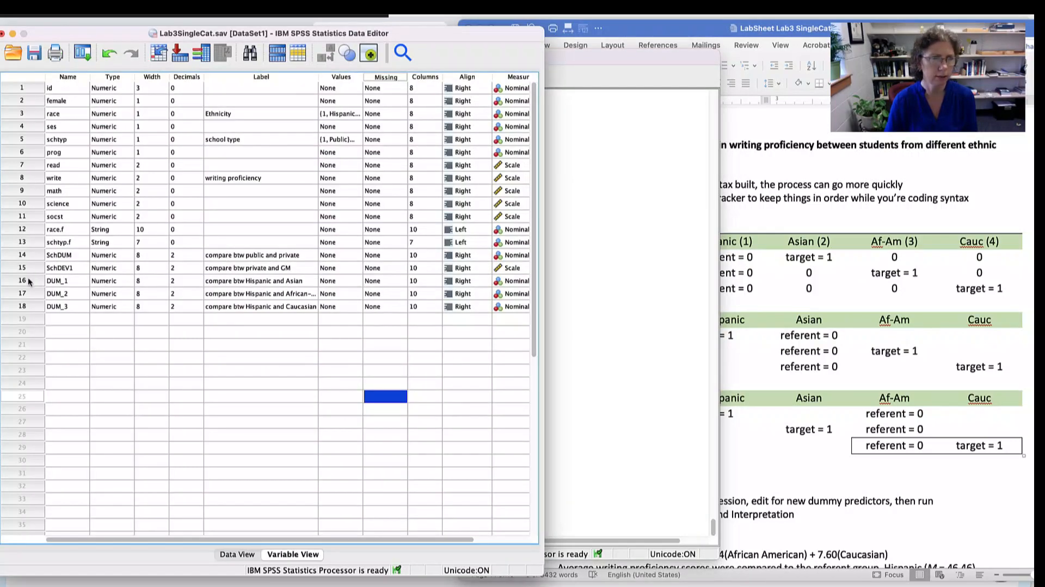
drag(28, 279, 26, 308)
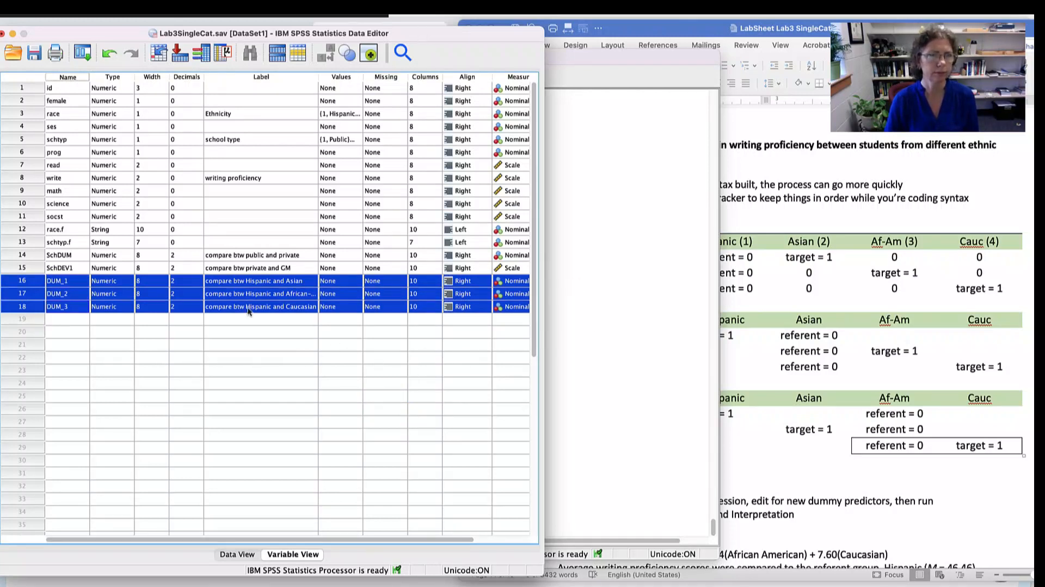
click(213, 384)
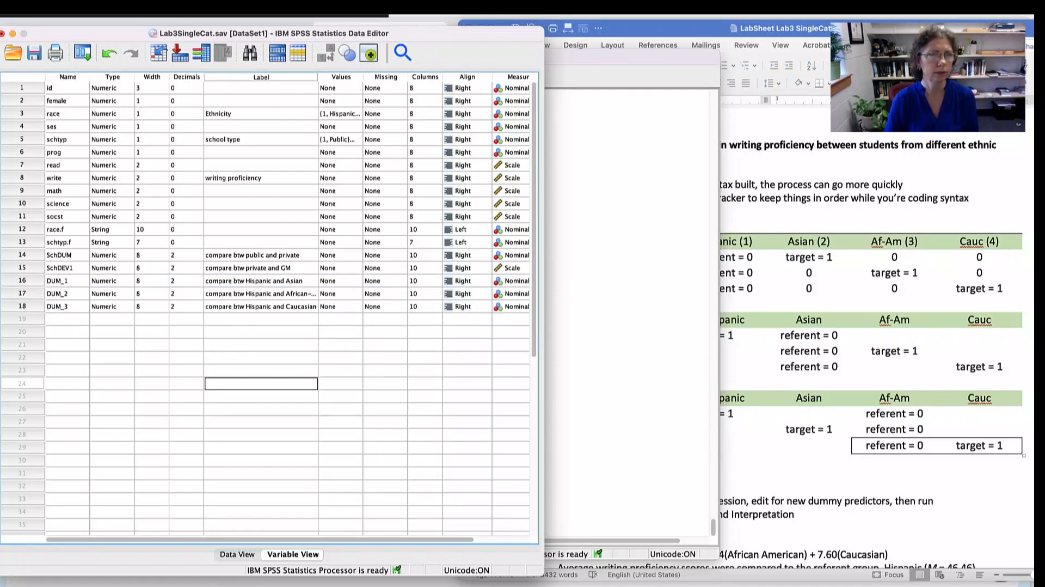
- Set up a linear regression of write with DUM_1, DUM_2 and DUM_3 as predictors instead of SchDEV1, and paste its syntax
click(231, 7)
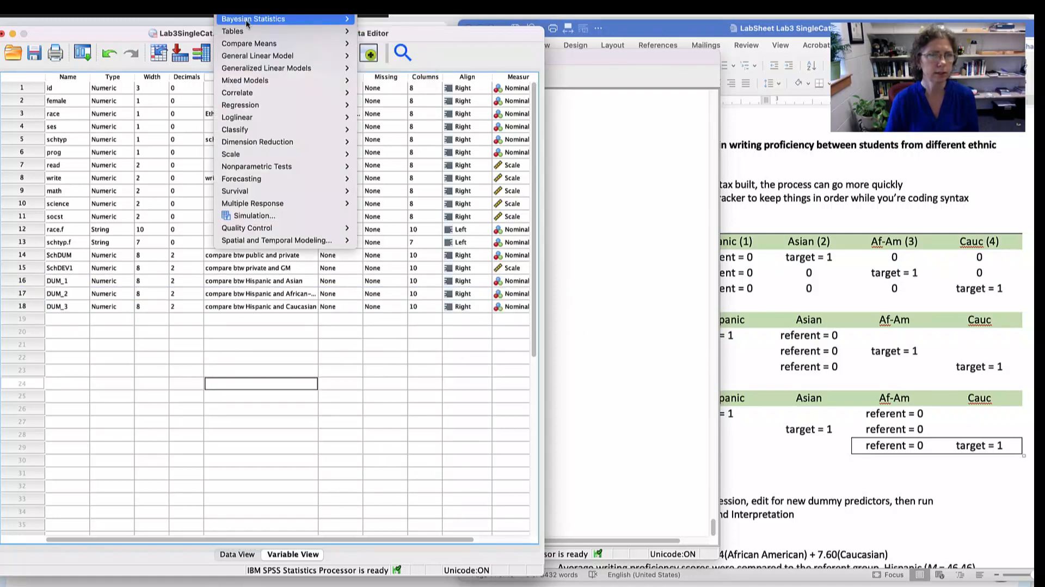
mouse_move(246, 104)
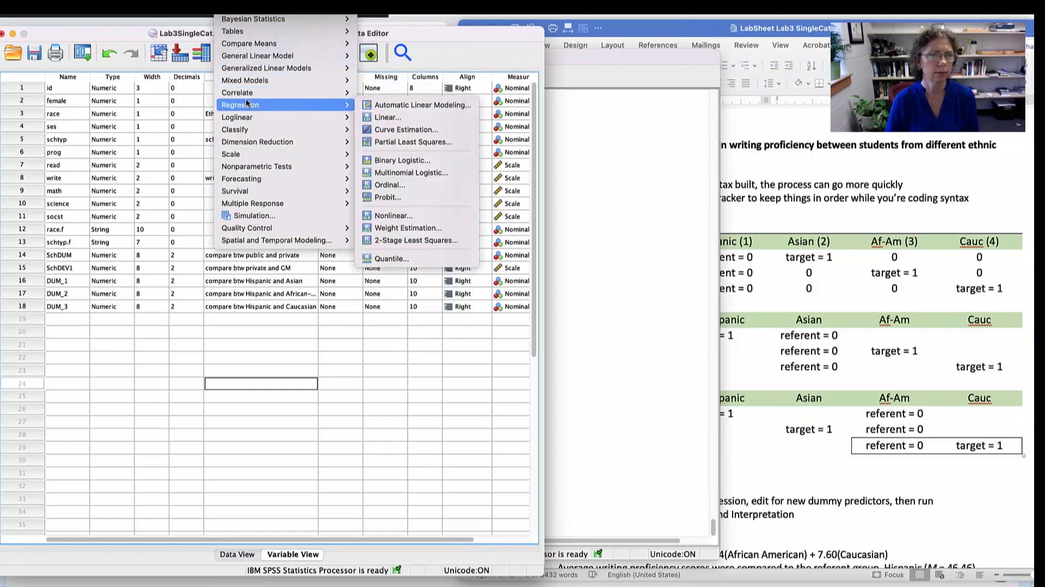
click(393, 118)
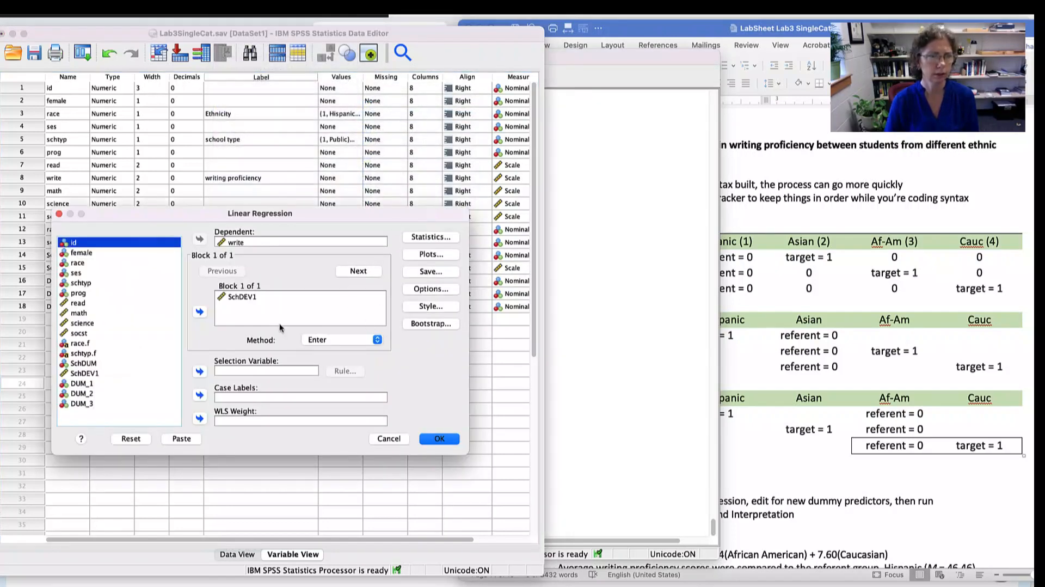
click(244, 296)
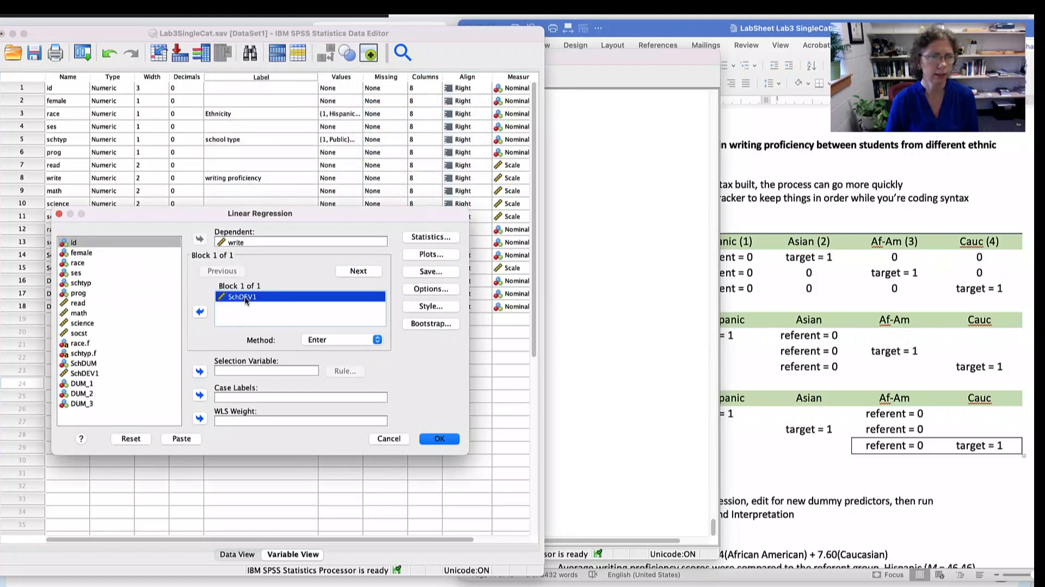
click(200, 312)
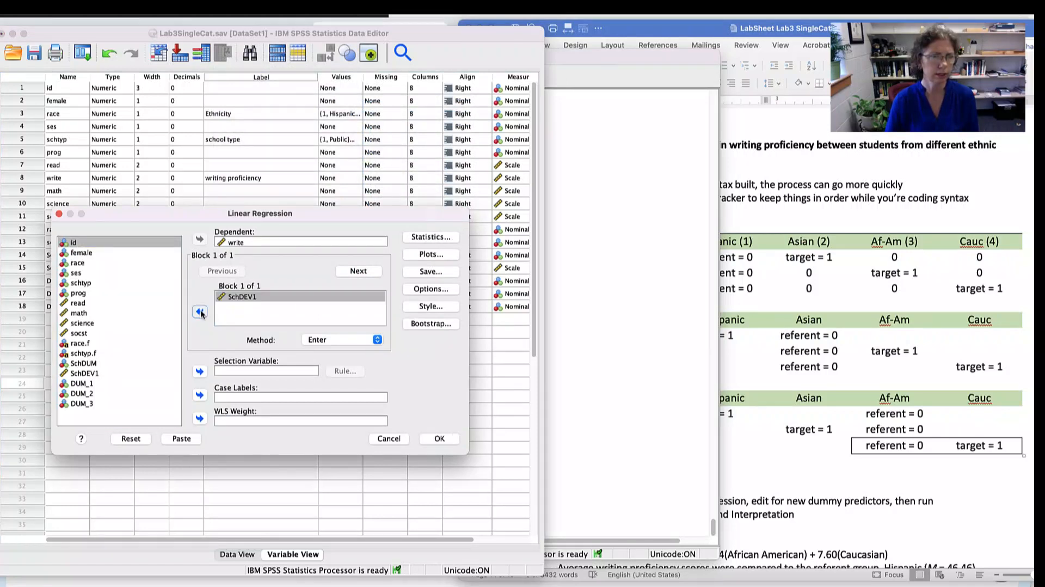
click(91, 383)
shift+click(82, 403)
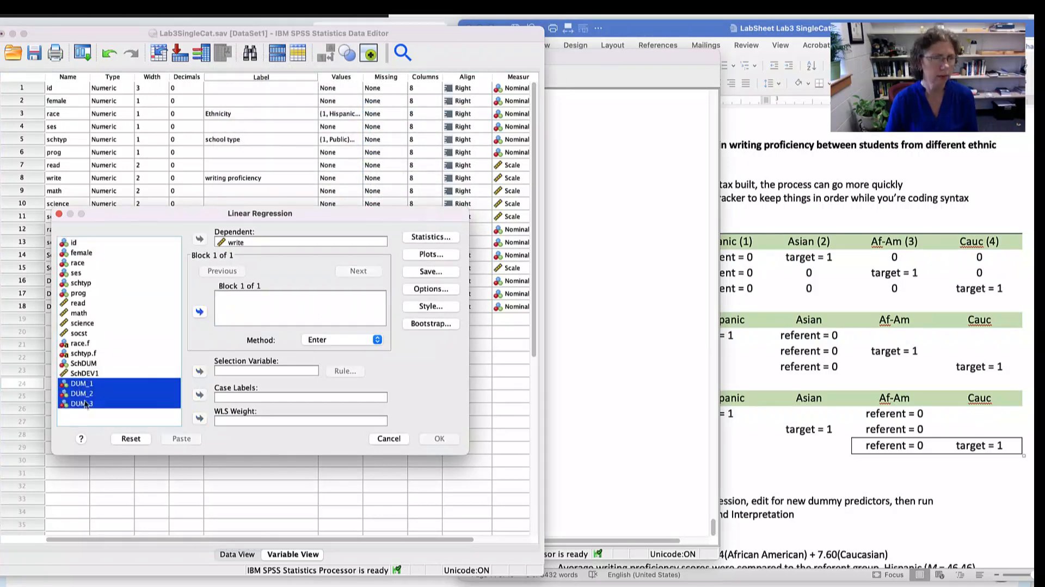
click(199, 309)
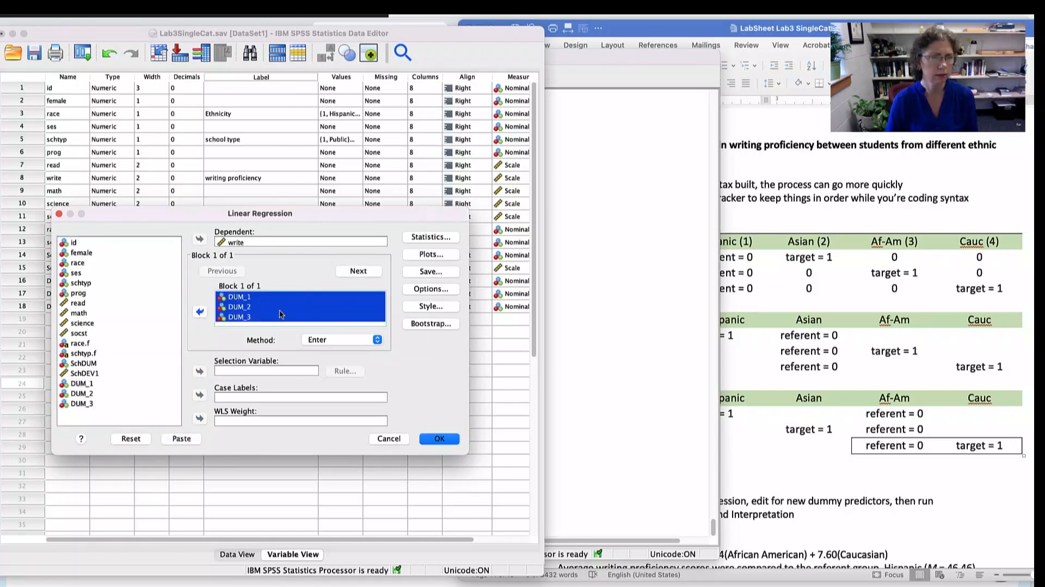
click(180, 439)
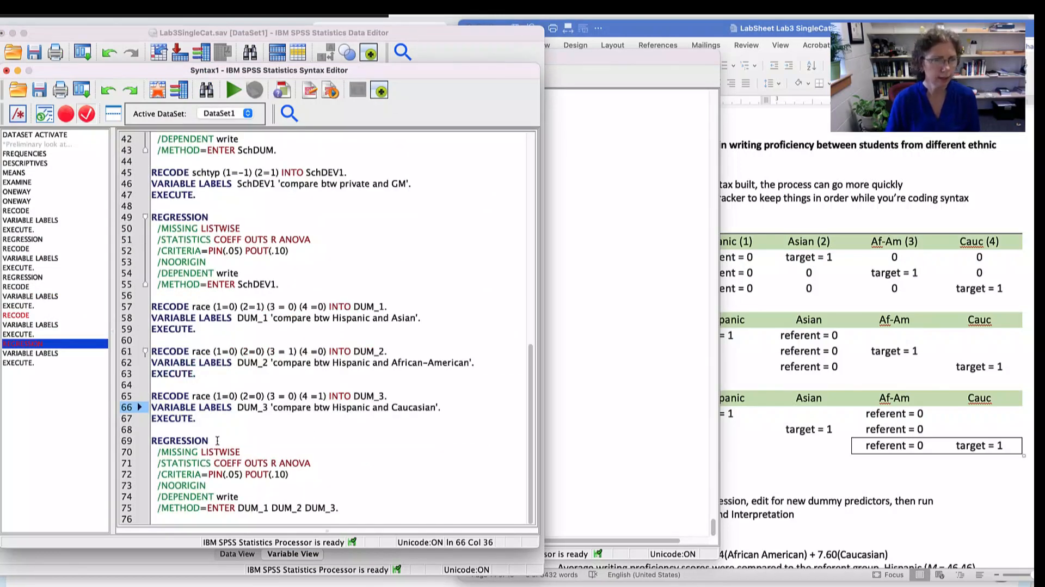
- Run only the pasted REGRESSION block with DUM_1, DUM_2 and DUM_3 as predictors of write
drag(153, 441, 354, 522)
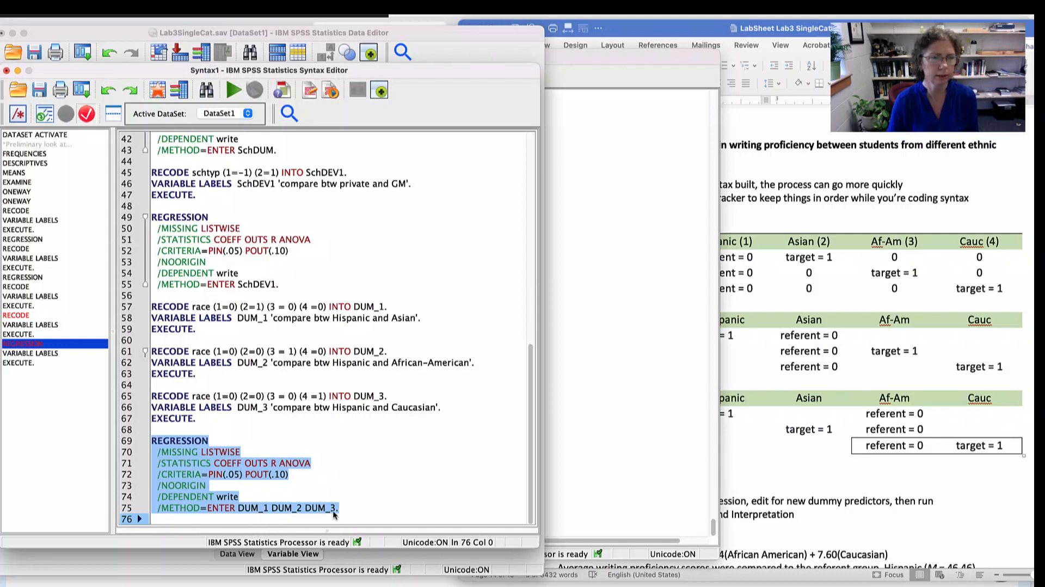
click(349, 512)
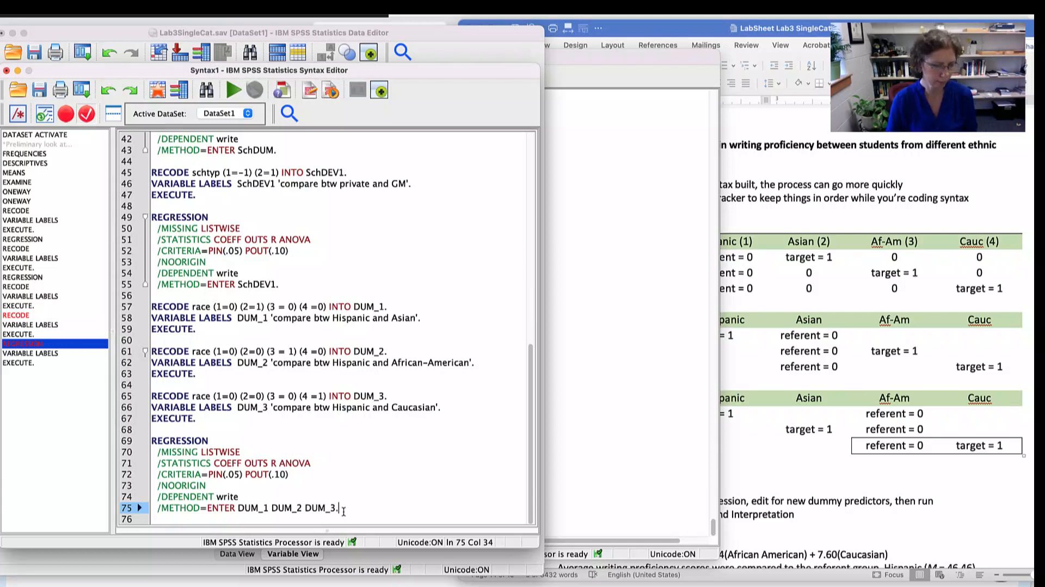
drag(342, 512, 151, 440)
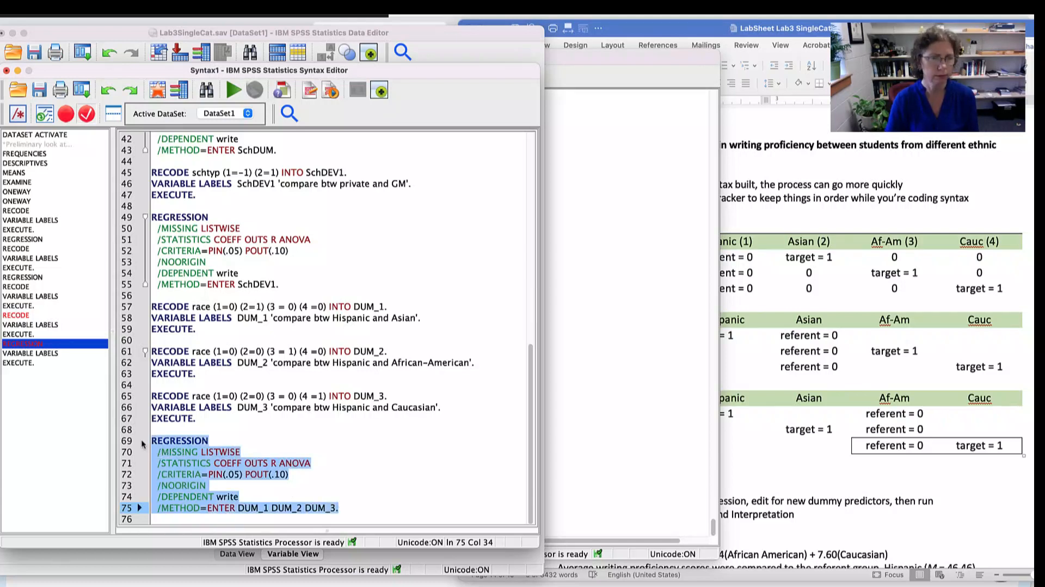
click(233, 90)
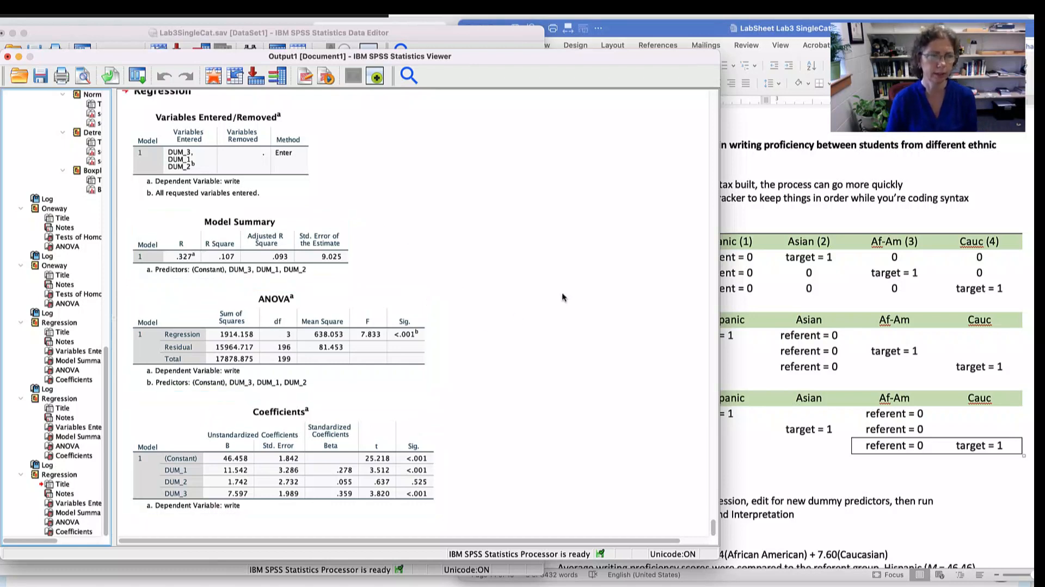
- Examine the regression's ANOVA, Model Summary and Coefficients tables, and switch to the Word lab sheet's Race Treatment Coding table to compare
click(384, 346)
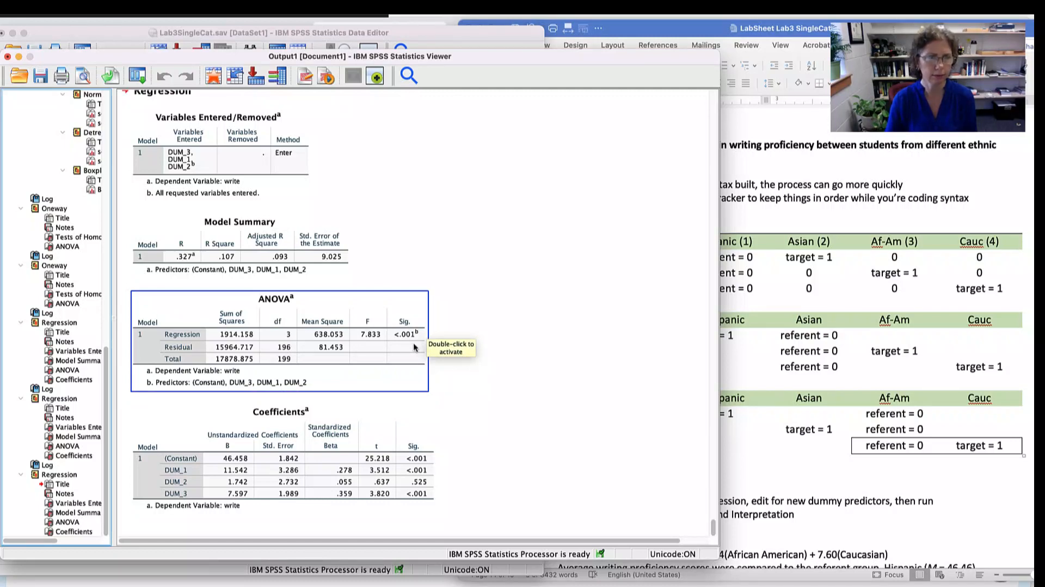
click(251, 267)
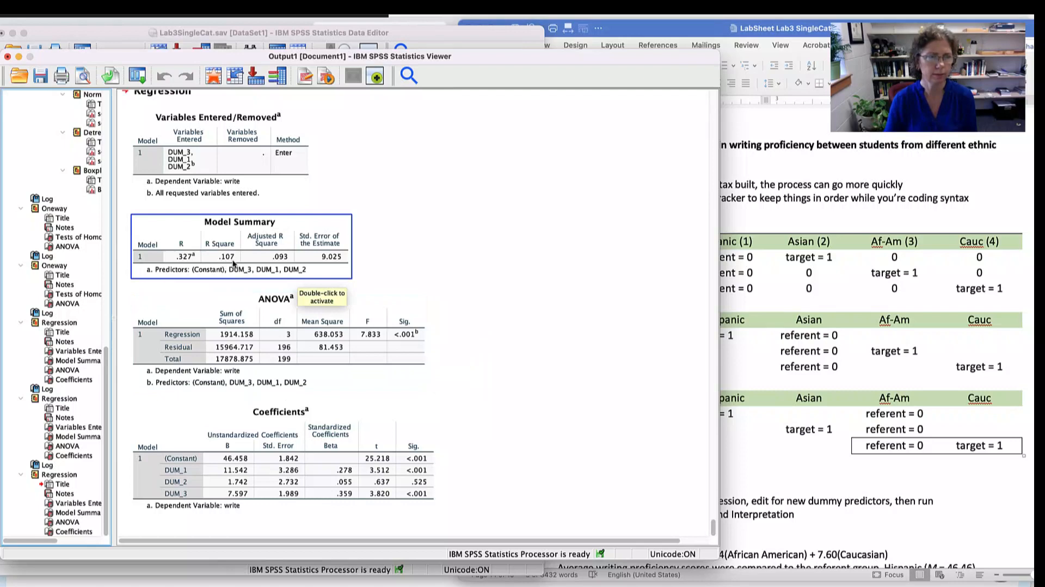
click(246, 428)
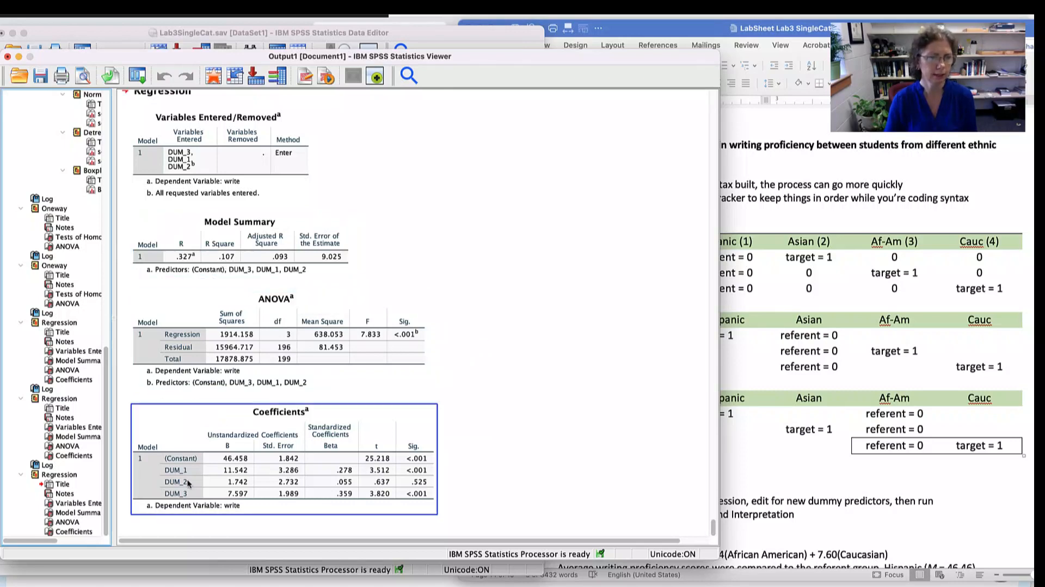
click(472, 455)
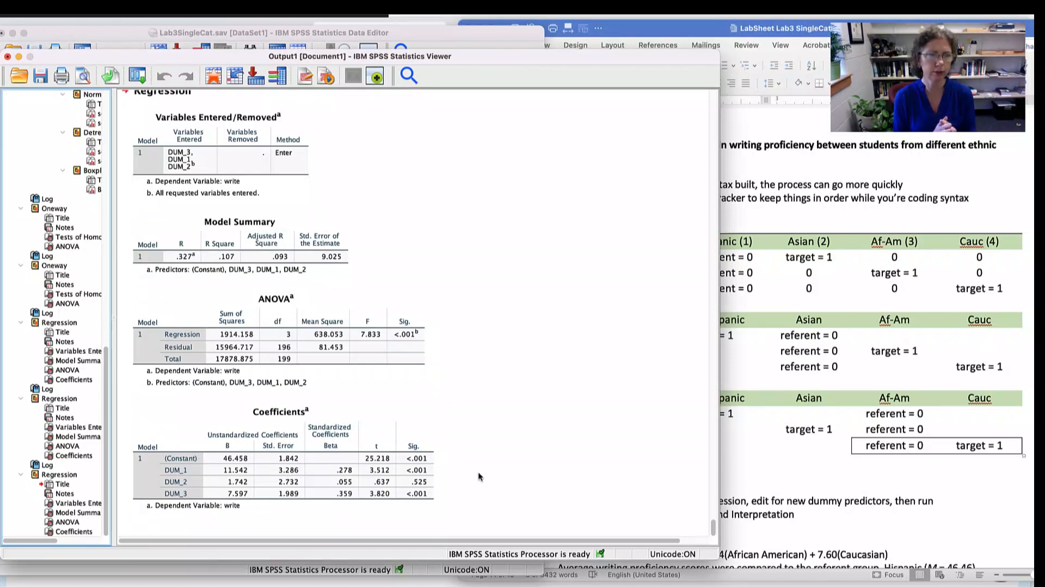
click(188, 468)
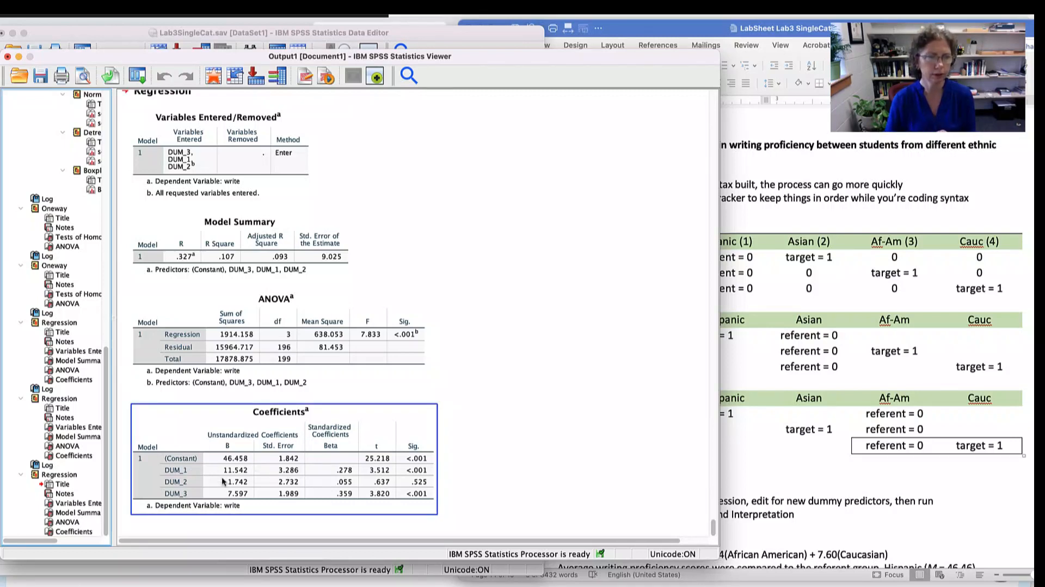
click(824, 311)
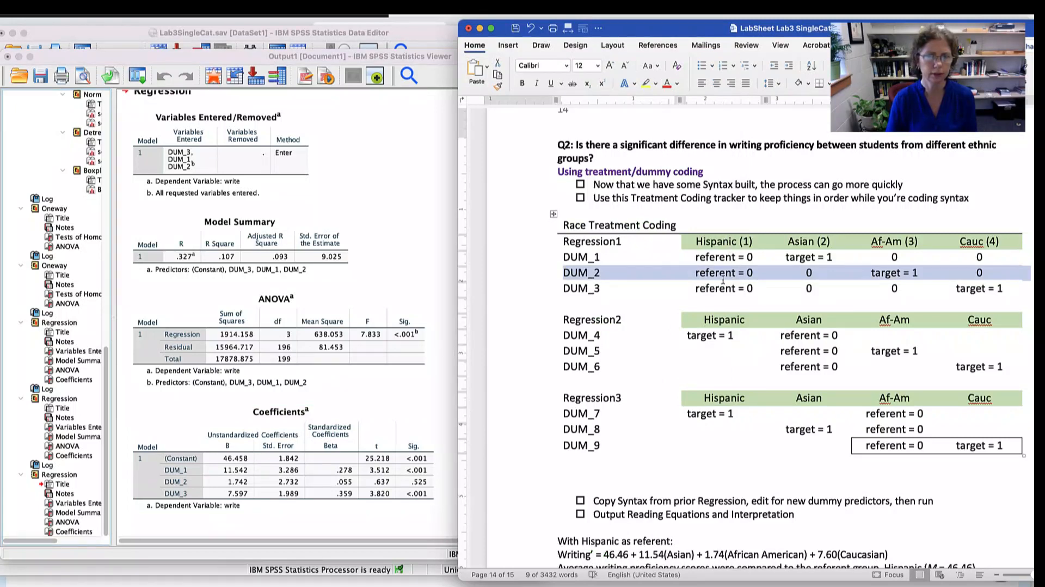
- Compare the DUM_1, DUM_2 and DUM_3 rows of the Race Treatment Coding table with their coefficients in the SPSS output
click(716, 258)
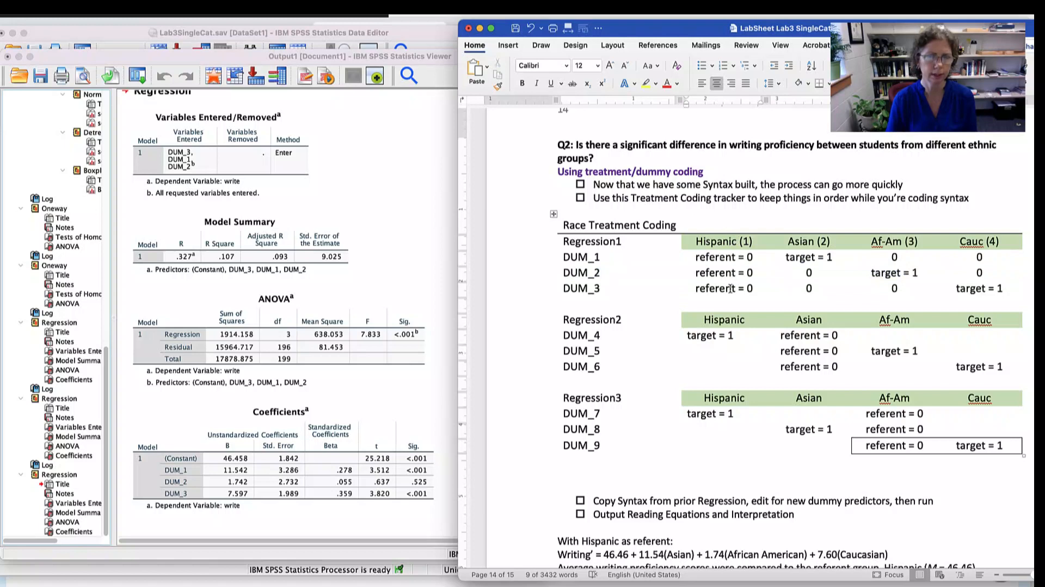
drag(834, 255, 751, 257)
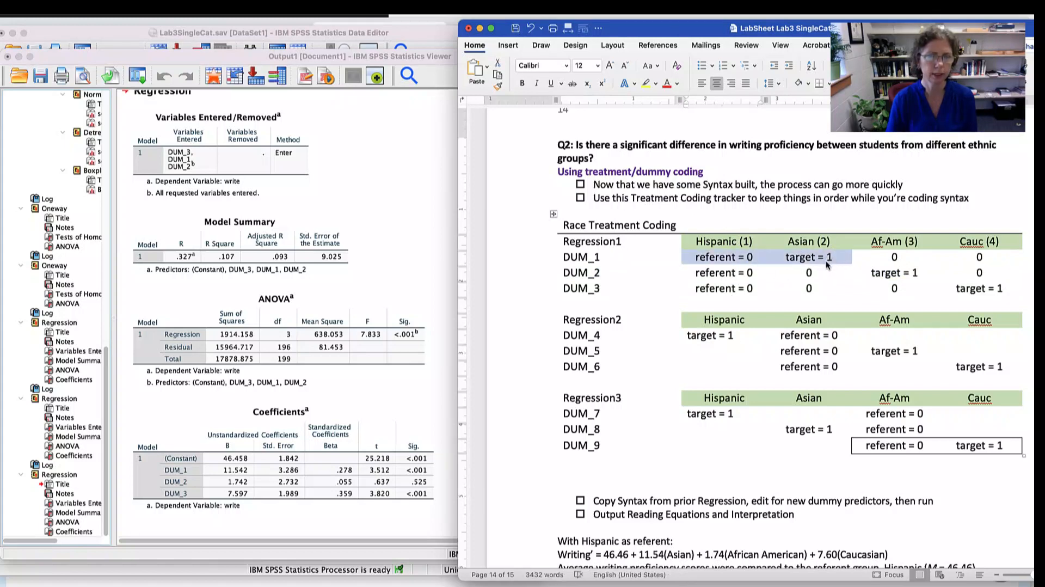
click(220, 494)
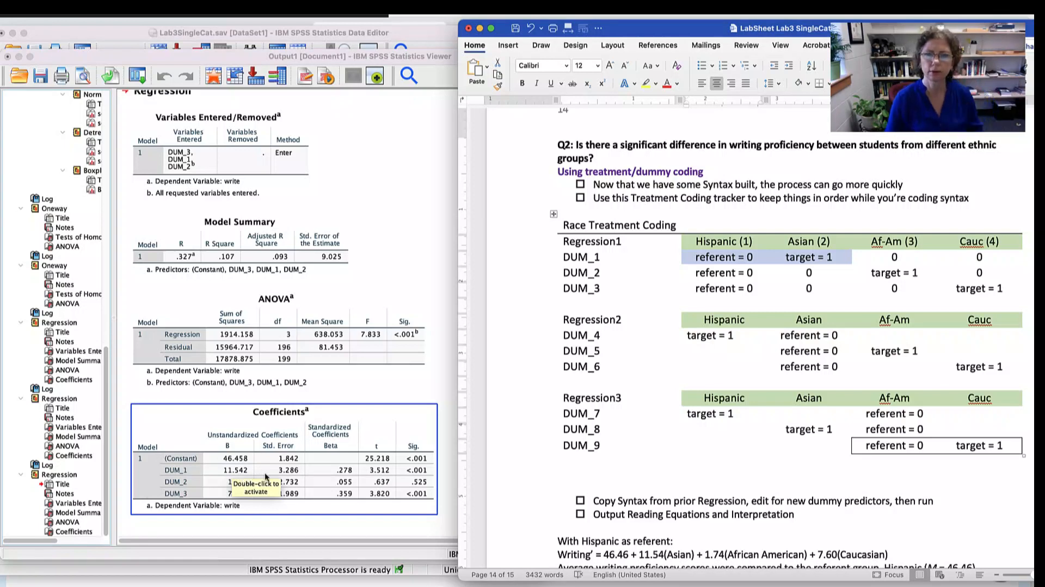
drag(565, 272, 900, 279)
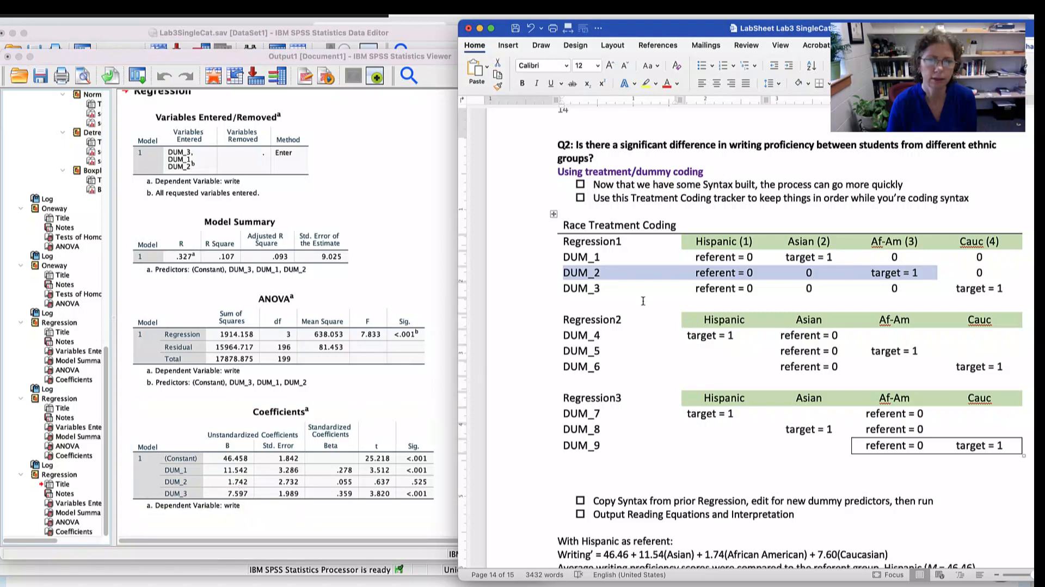
drag(567, 289, 995, 291)
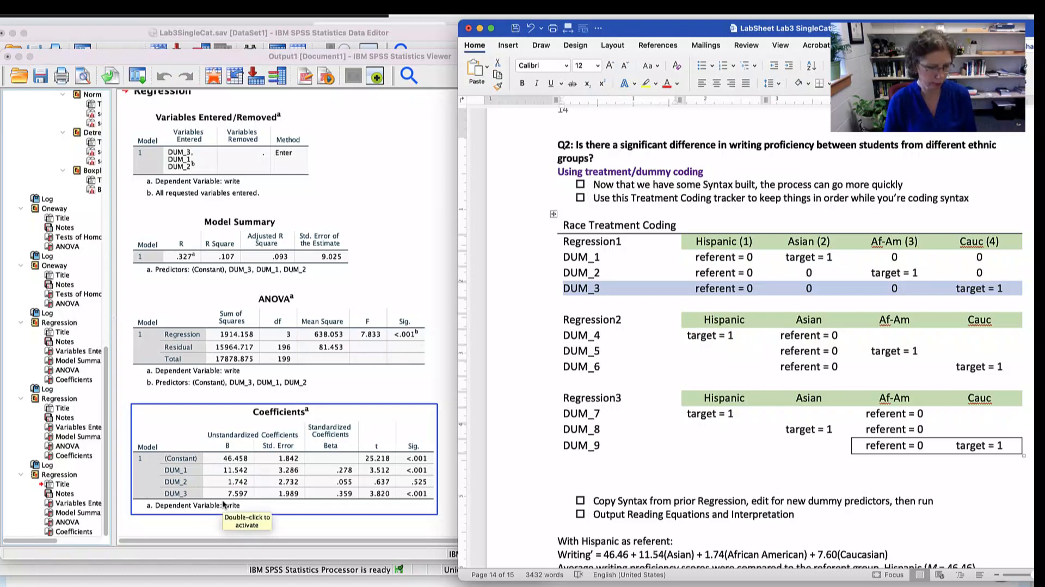
- Read the lab sheet's "With Hispanic as referent" equation and interpretation against the B and Sig. values in the Coefficients table
key(super+Tab)
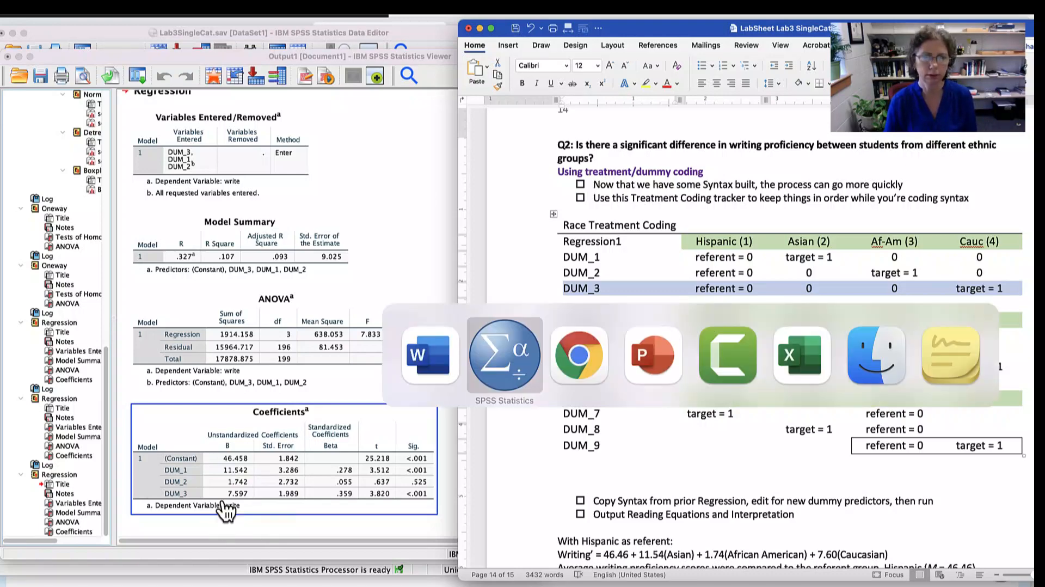
click(742, 455)
scroll(710, 465, down, 5)
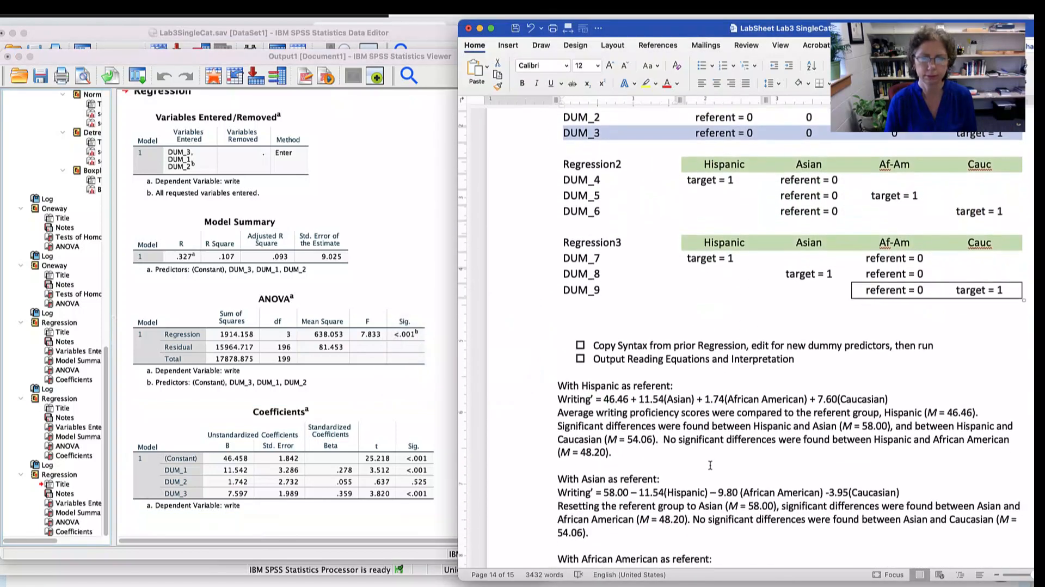
scroll(710, 465, down, 5)
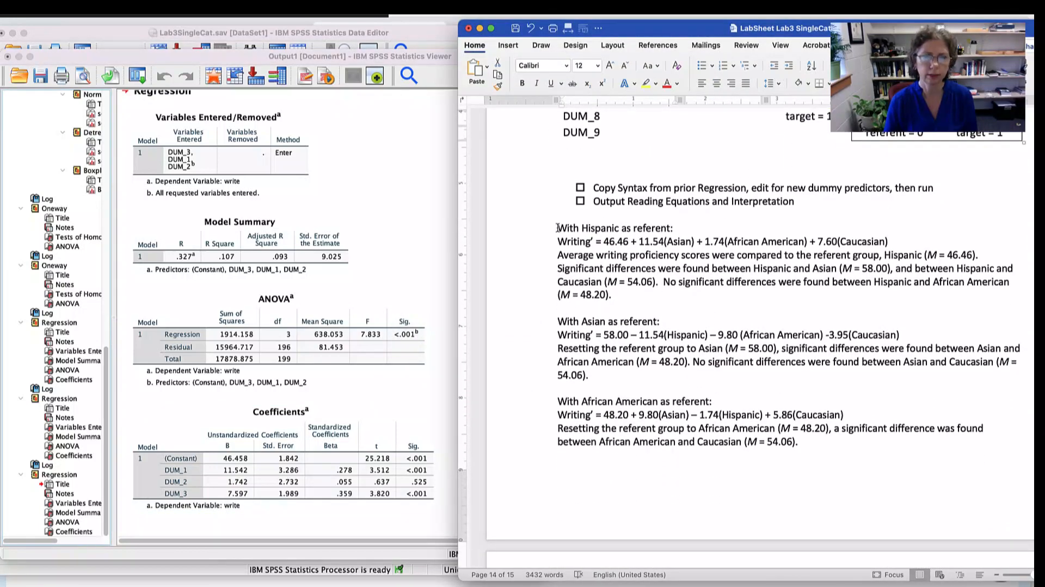
drag(557, 227, 683, 228)
drag(555, 241, 890, 241)
click(259, 493)
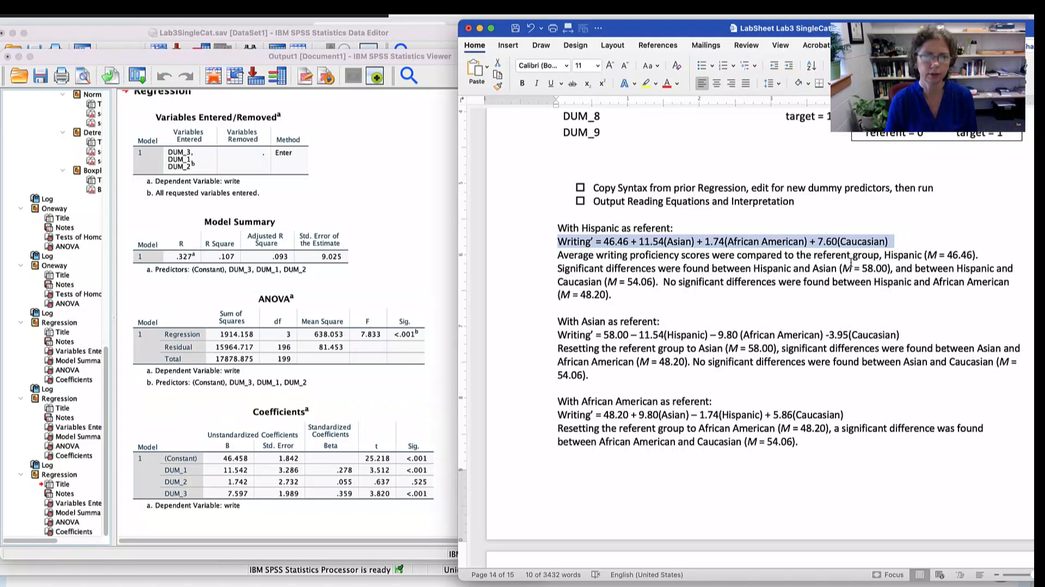
drag(646, 256, 647, 283)
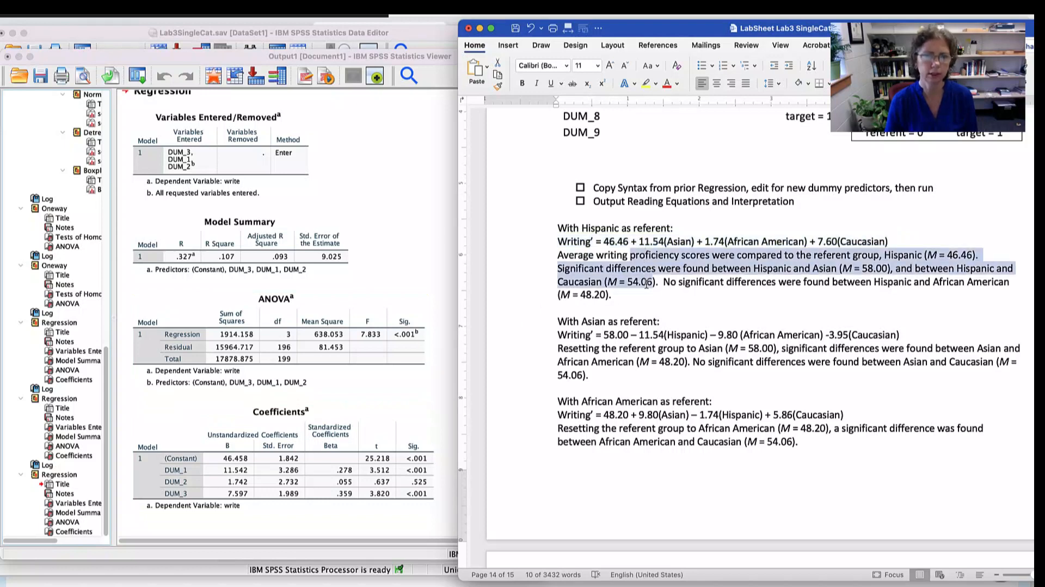
click(728, 290)
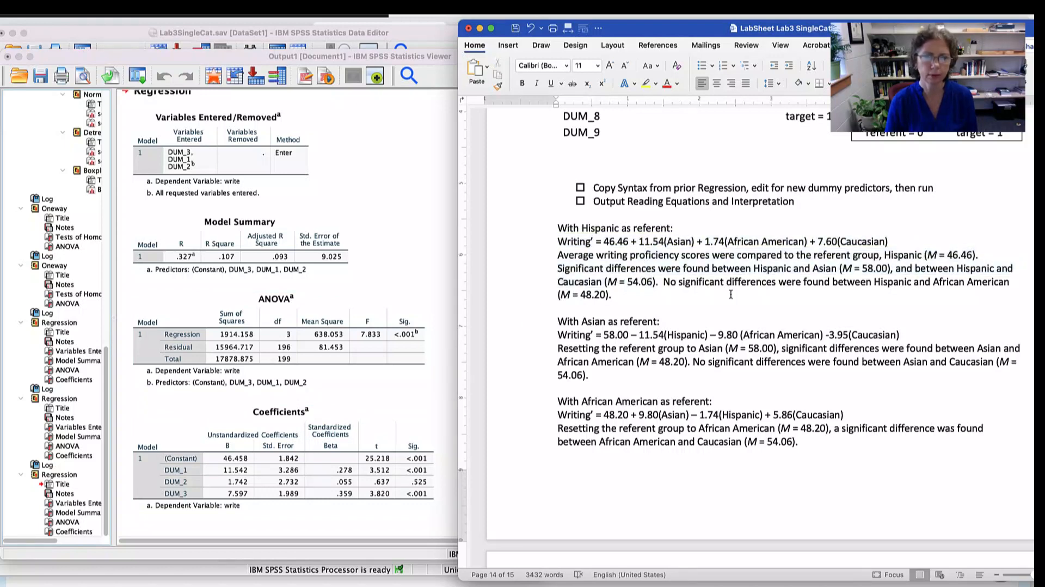
click(427, 491)
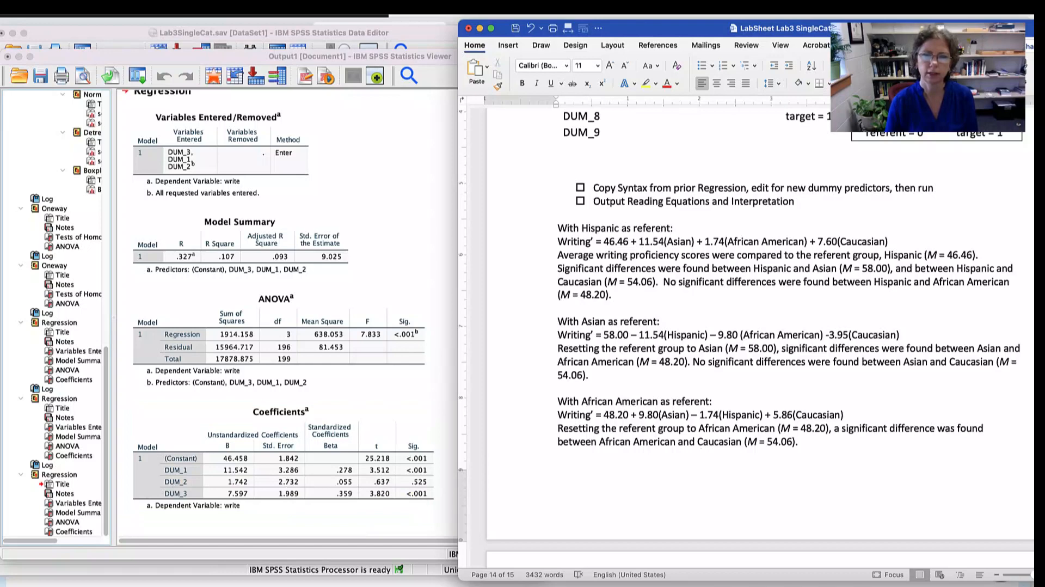
- Recheck the DUM_2 coding row against the Coefficients table's significance values, and review the lab sheet's interpretations for all three referent groups
scroll(826, 447, up, 5)
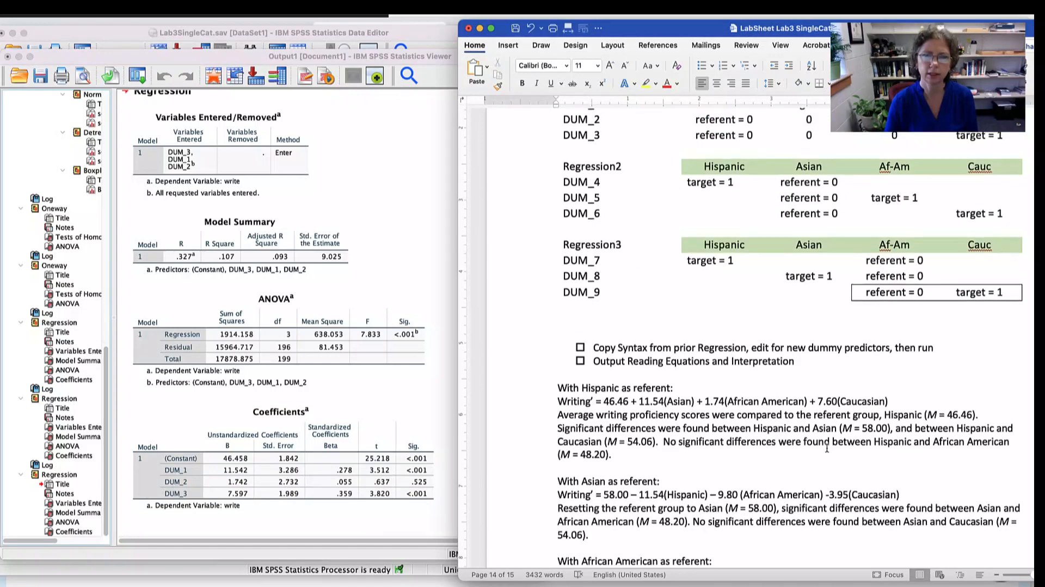
scroll(827, 448, up, 2)
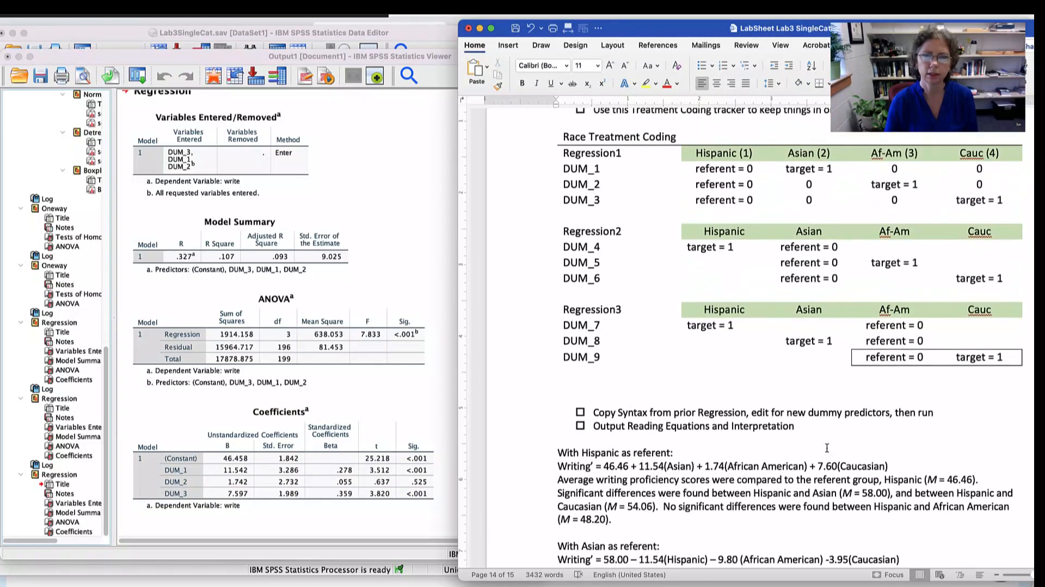
click(564, 186)
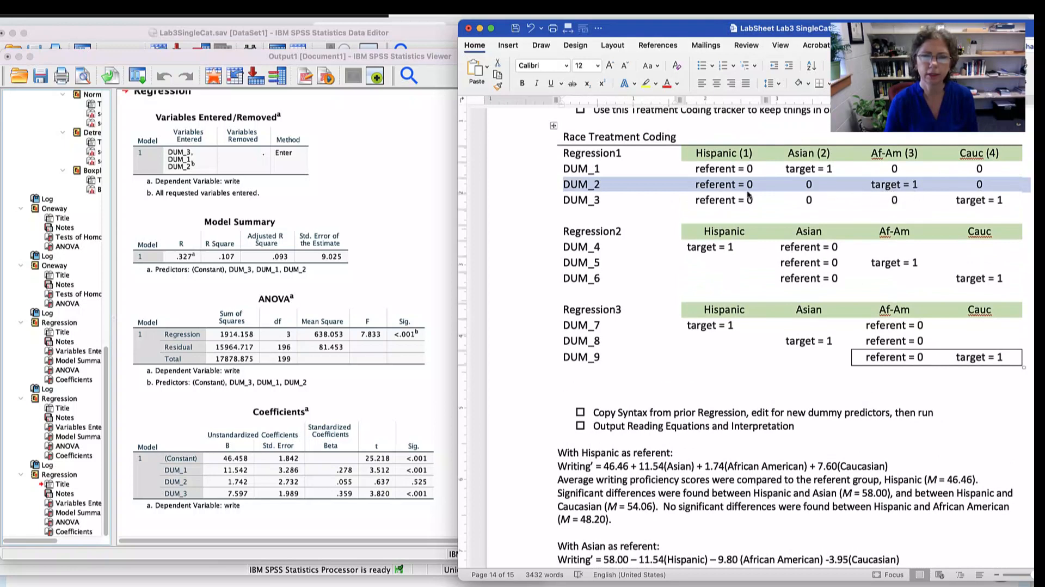
click(415, 493)
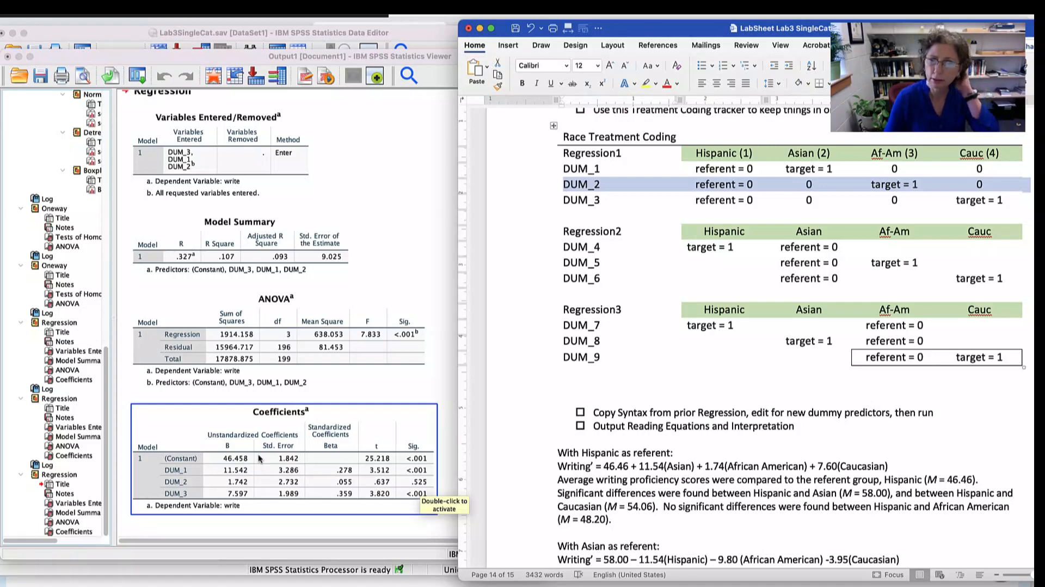
scroll(716, 409, down, 7)
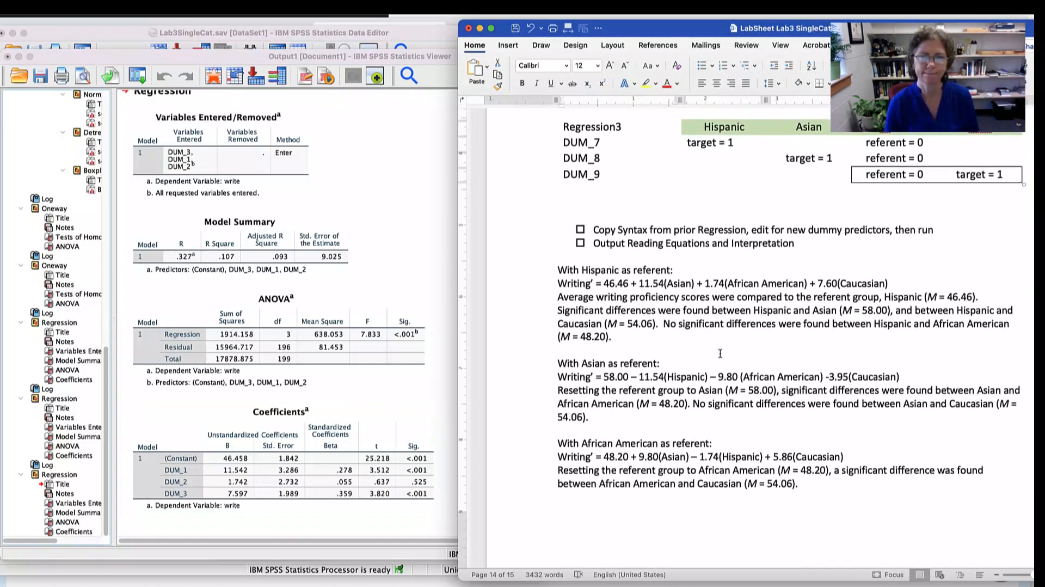
scroll(720, 354, down, 1)
scroll(720, 354, down, 5)
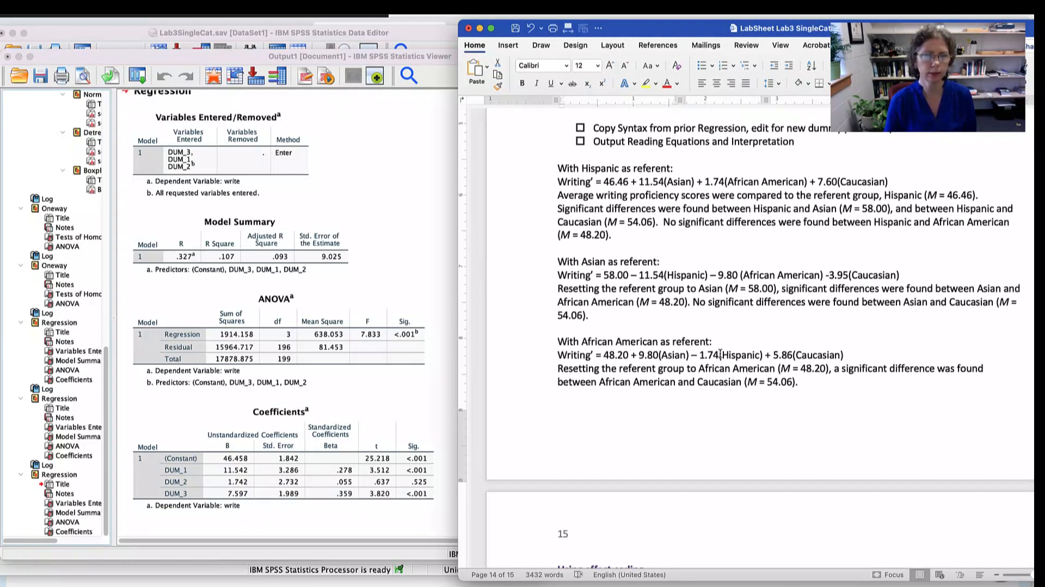
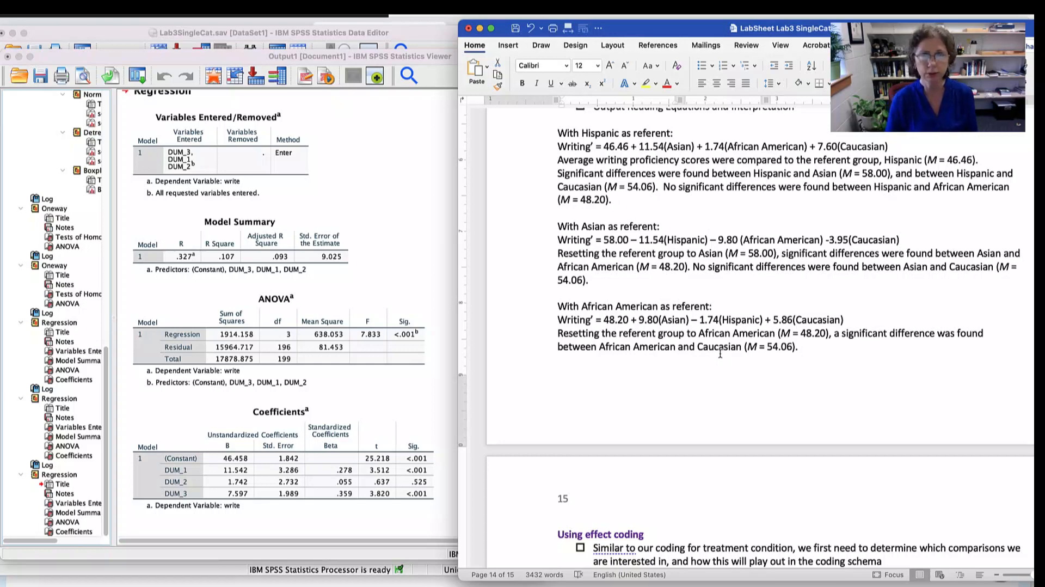
- Consult the lab sheet's Regression2 coding section, and duplicate the DUM_1 to DUM_3 recode and label blocks at the end of the SPSS syntax
key(super+Tab)
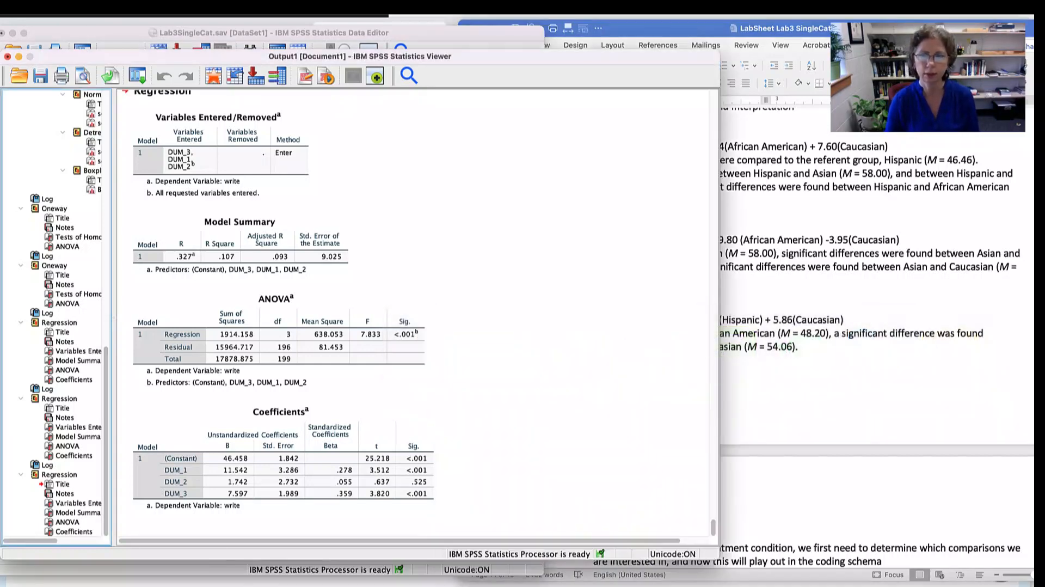
key(super+Tab)
scroll(823, 396, up, 10)
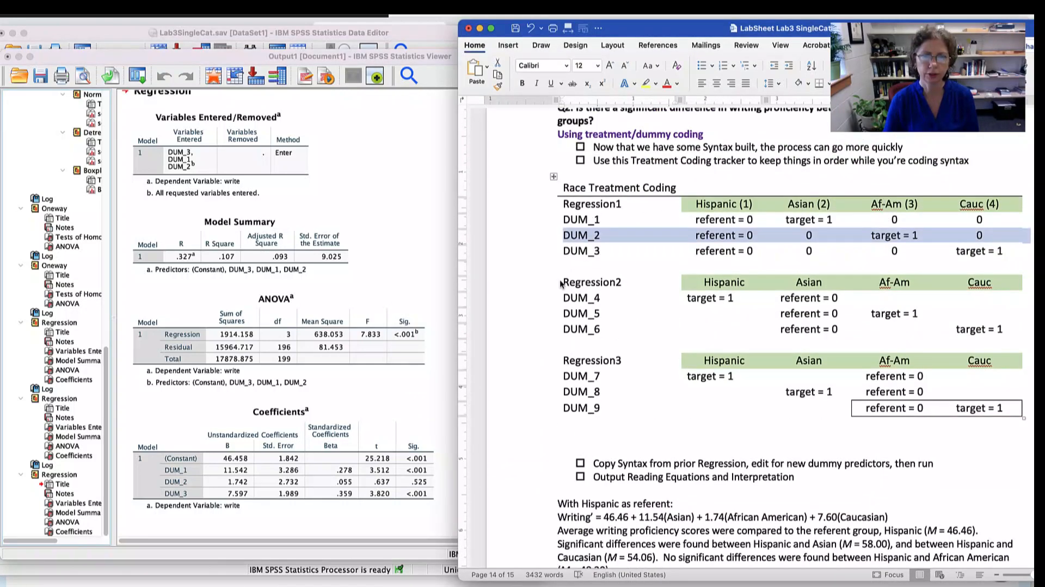
click(565, 282)
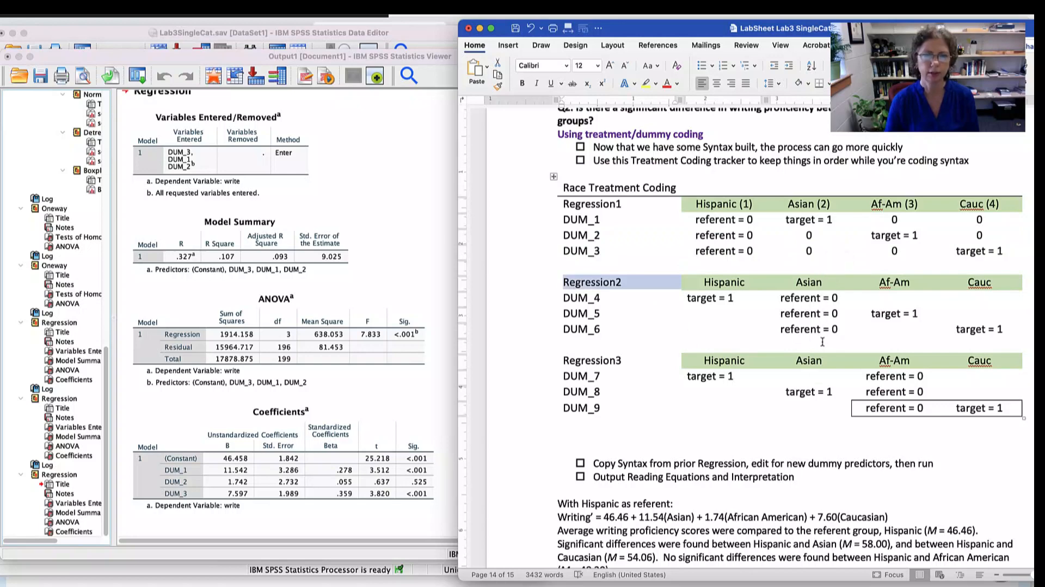
key(super+Tab)
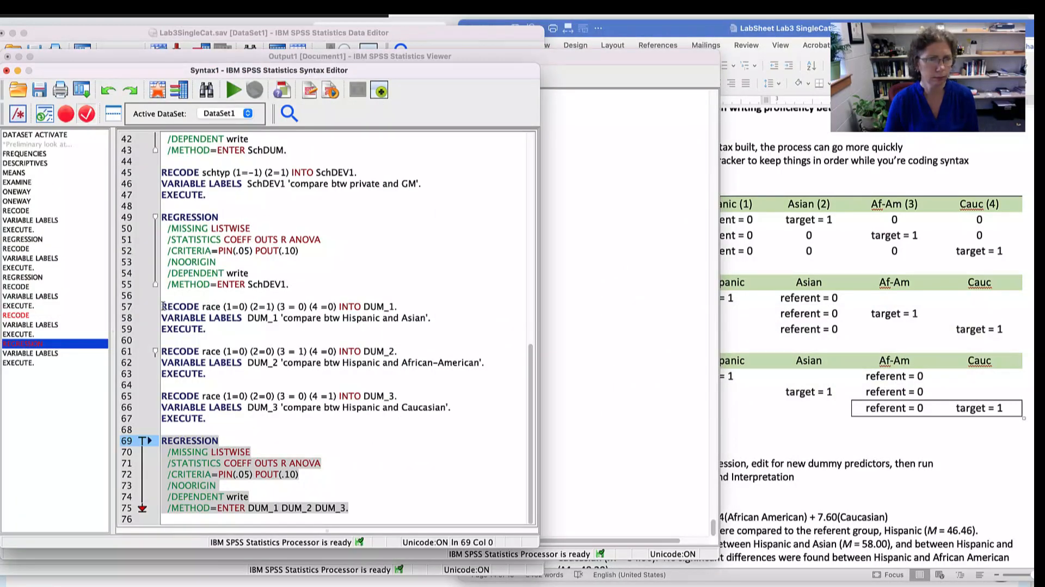
drag(162, 306, 460, 416)
key(super+c)
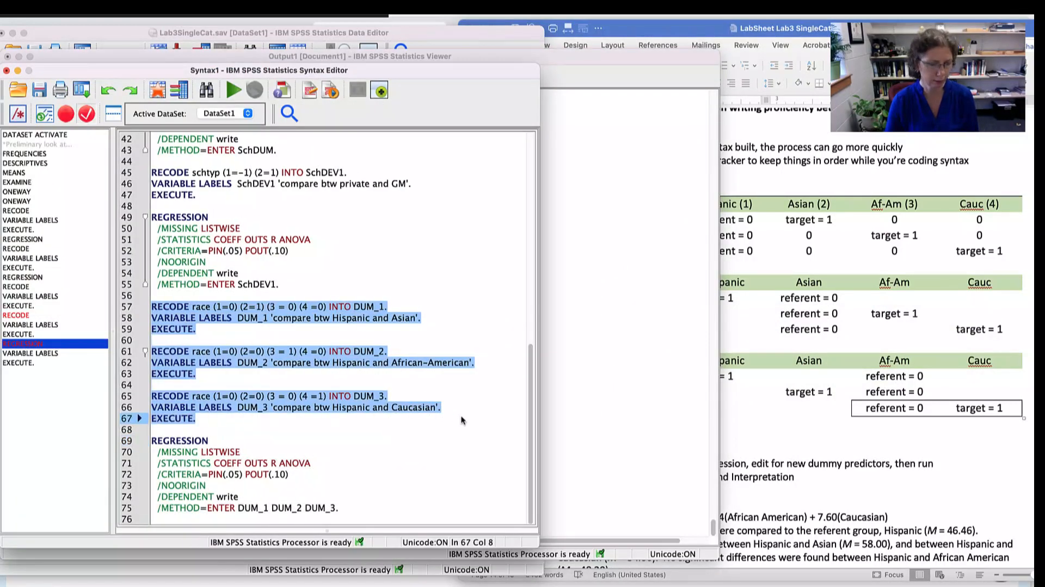
click(391, 507)
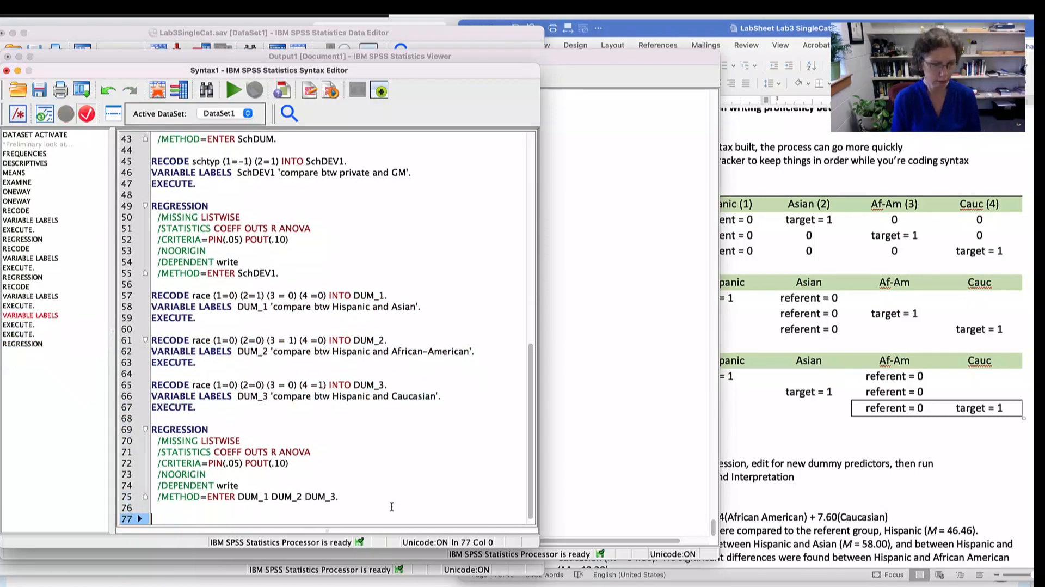
key(super+v)
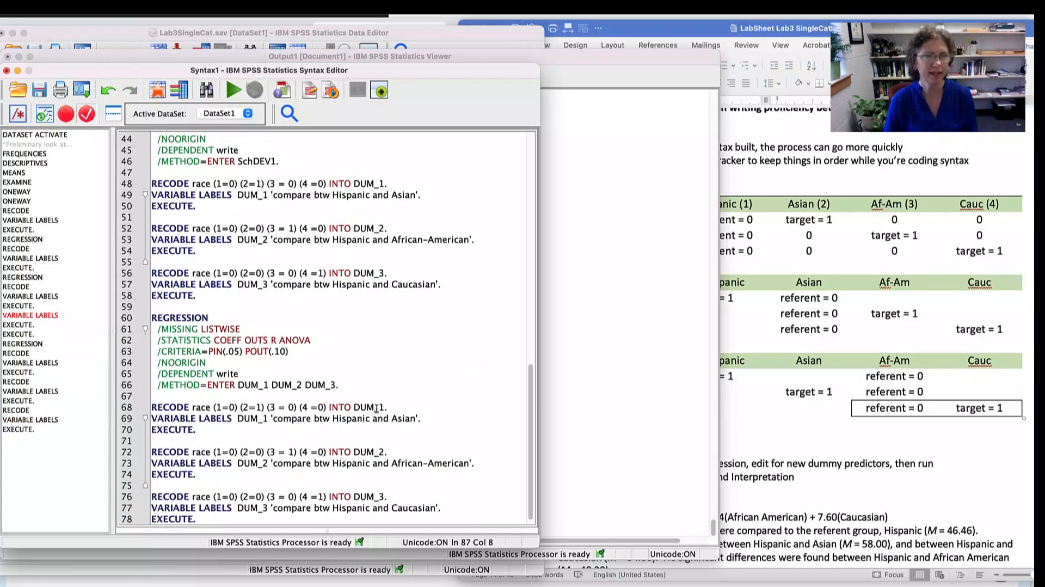
- Rename the variable to DUM_4 in the RECODE and VARIABLE LABELS lines of the first copied block
click(437, 406)
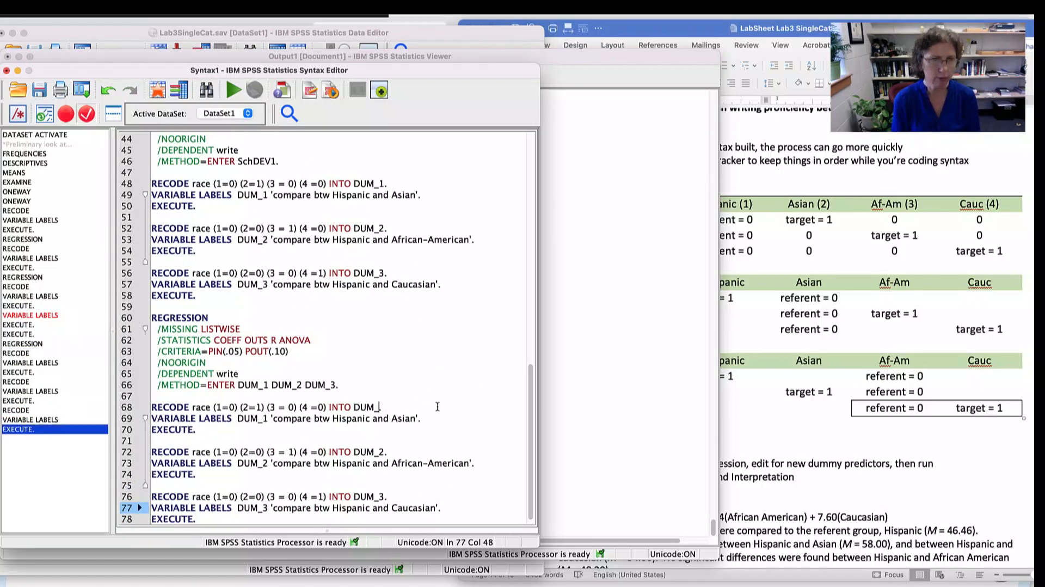
key(BackSpace)
text(4)
click(267, 418)
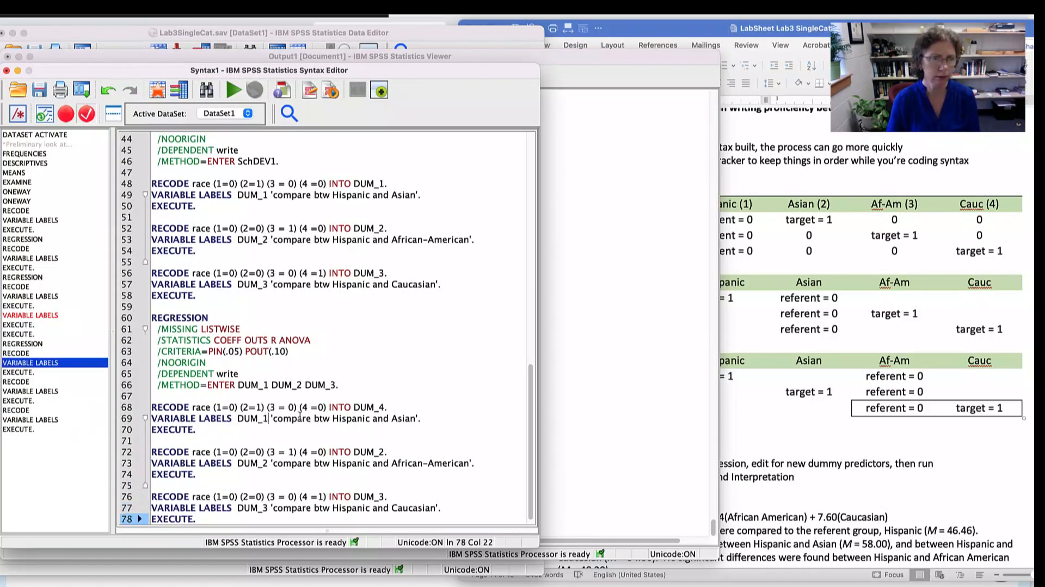
key(BackSpace)
text(4)
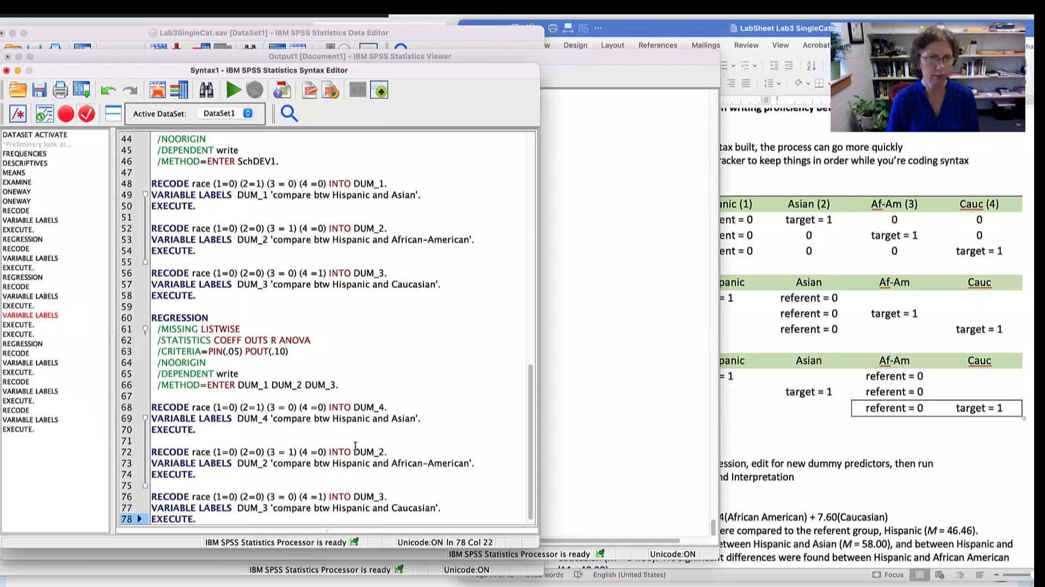
- Rename the variable to DUM_5 in the RECODE and VARIABLE LABELS lines of the second copied block
click(385, 451)
key(BackSpace)
text(5)
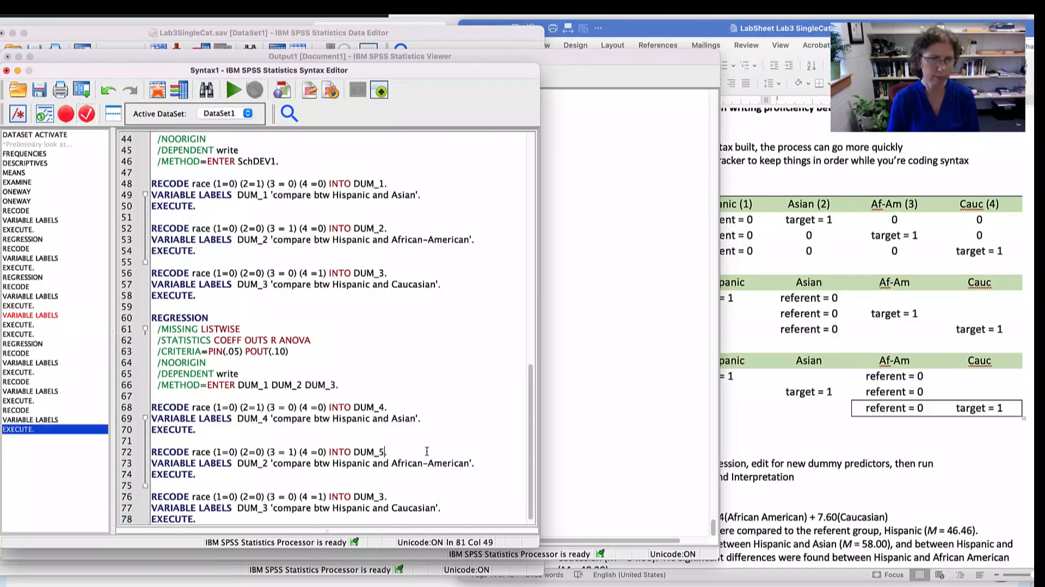
click(269, 462)
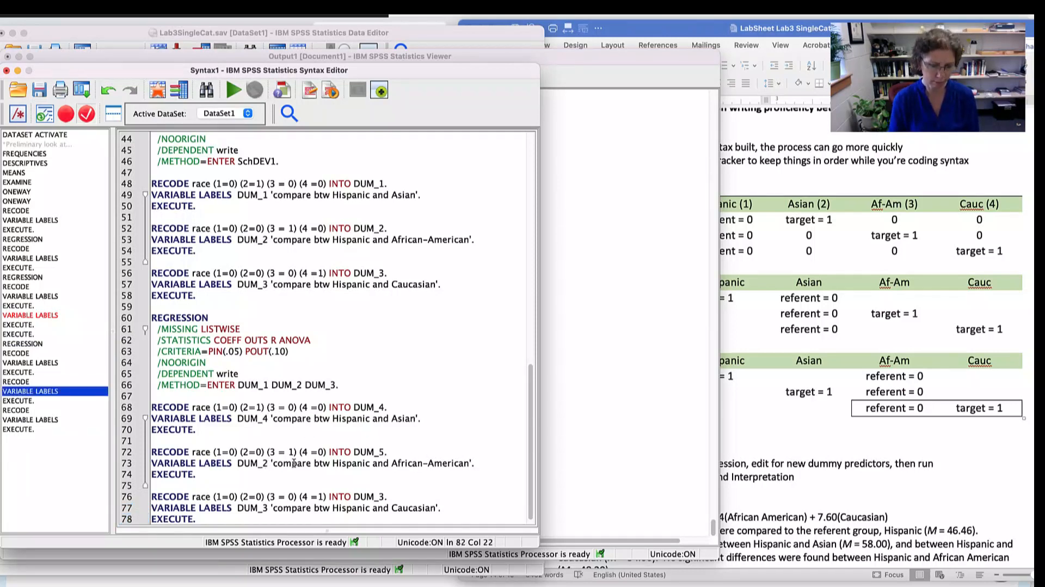
key(BackSpace)
text(5)
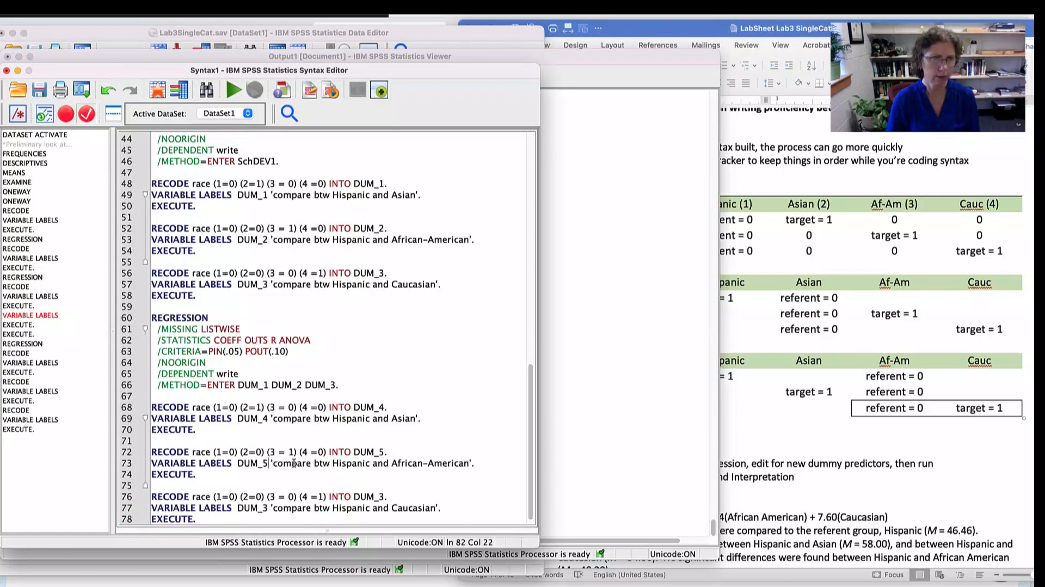
- Rename the variable to DUM_6 in the RECODE and VARIABLE LABELS lines of the third copied block
click(384, 497)
key(BackSpace)
text(6)
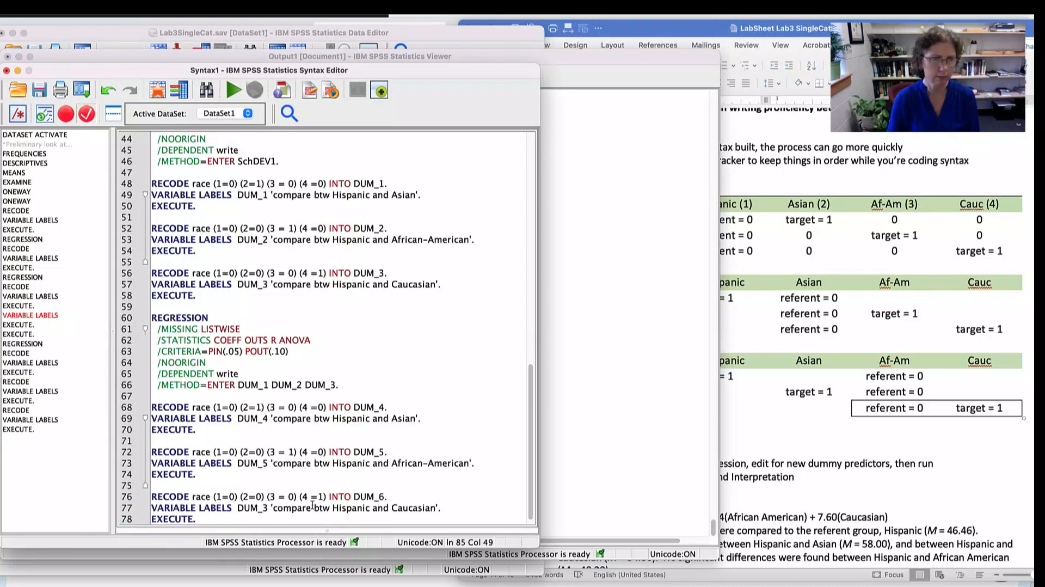
click(266, 507)
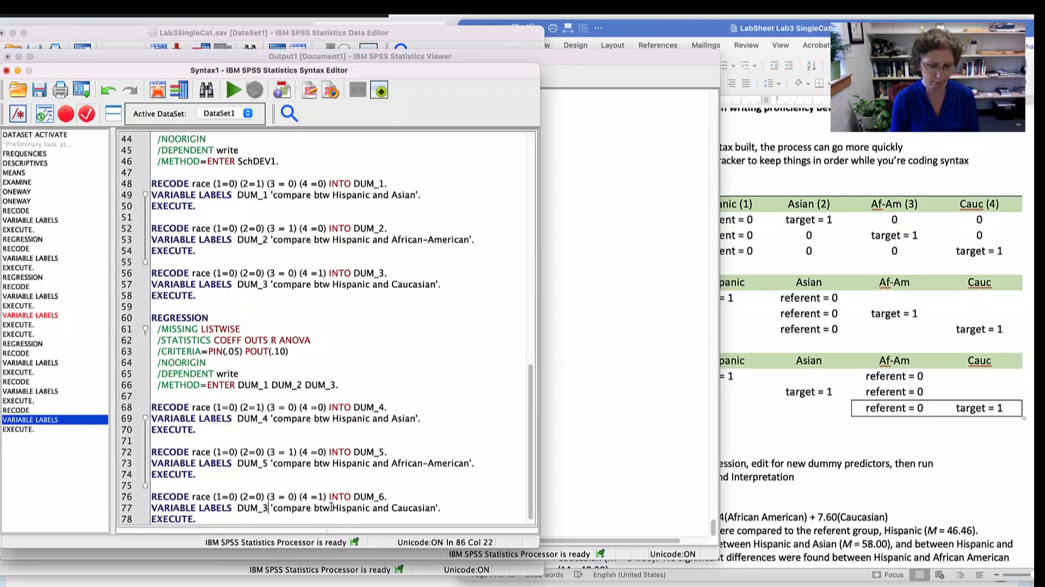
key(BackSpace)
text(6)
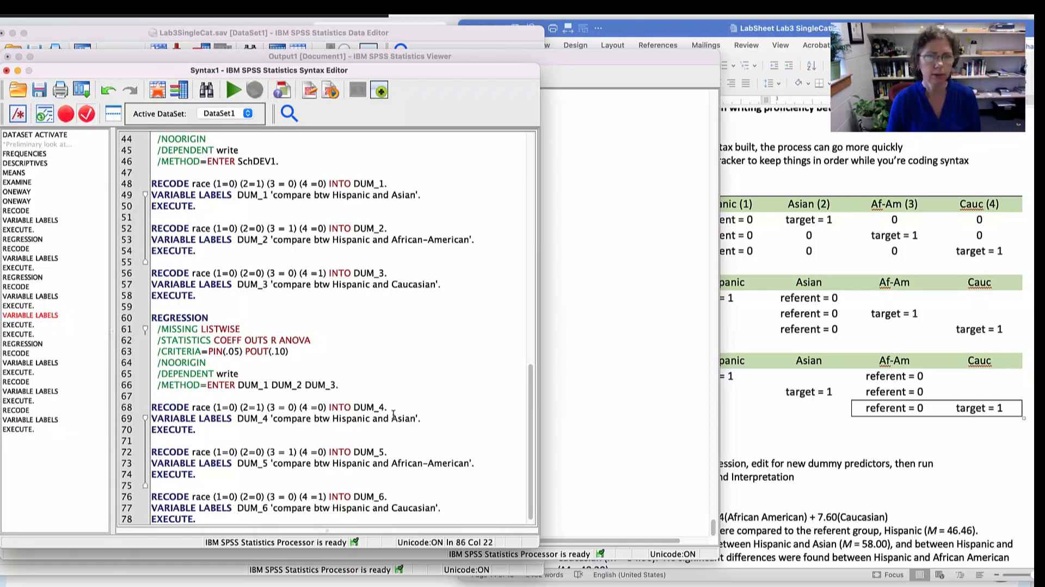
- In the Word lab sheet's Race Treatment Coding table, enter 0 for Af-Am and Cauc in the DUM_4 row
click(806, 406)
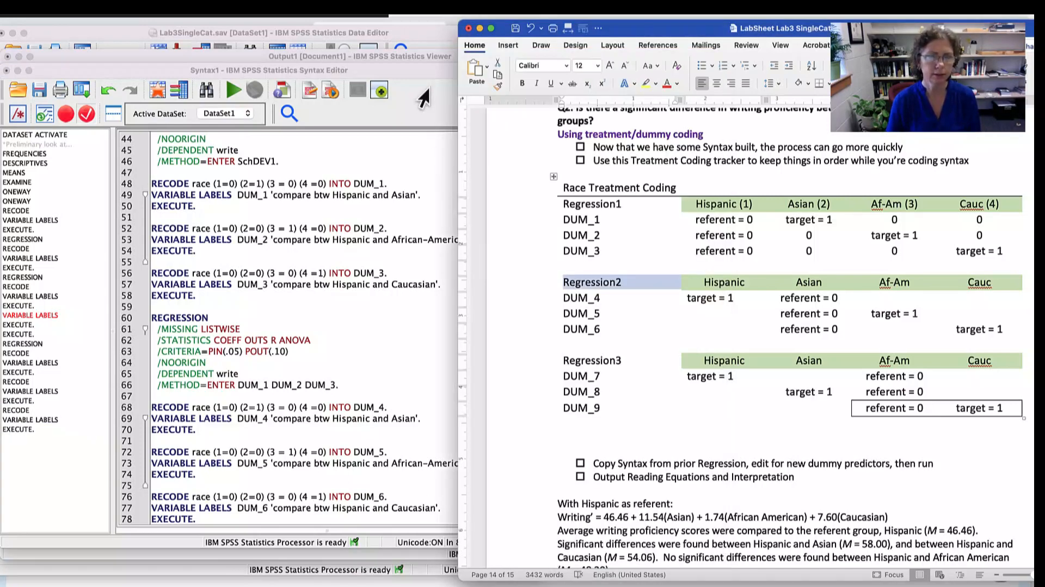
click(421, 93)
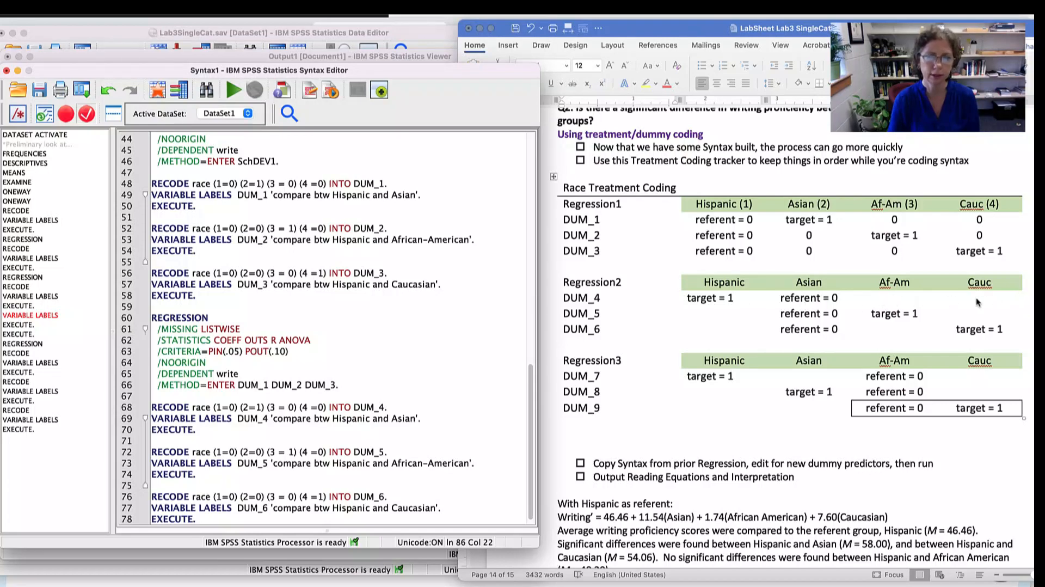
click(898, 297)
click(902, 298)
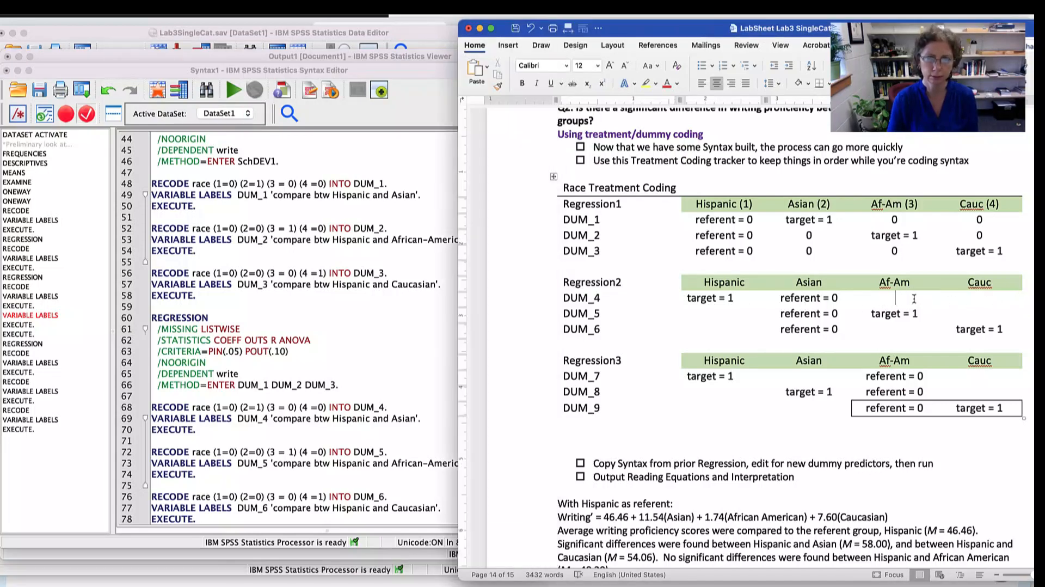
text(0)
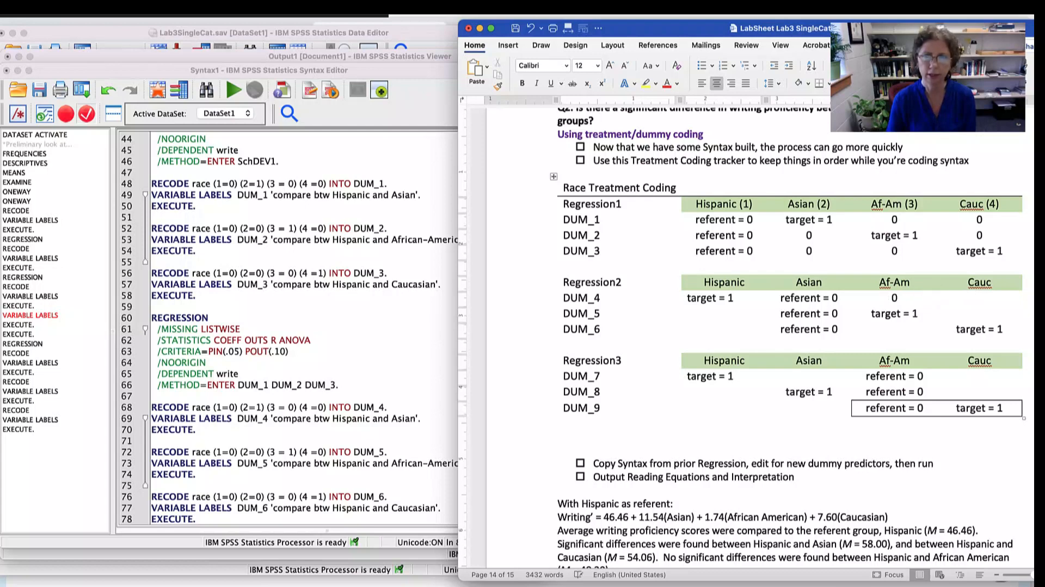
key(Tab)
text(0)
click(983, 314)
click(899, 333)
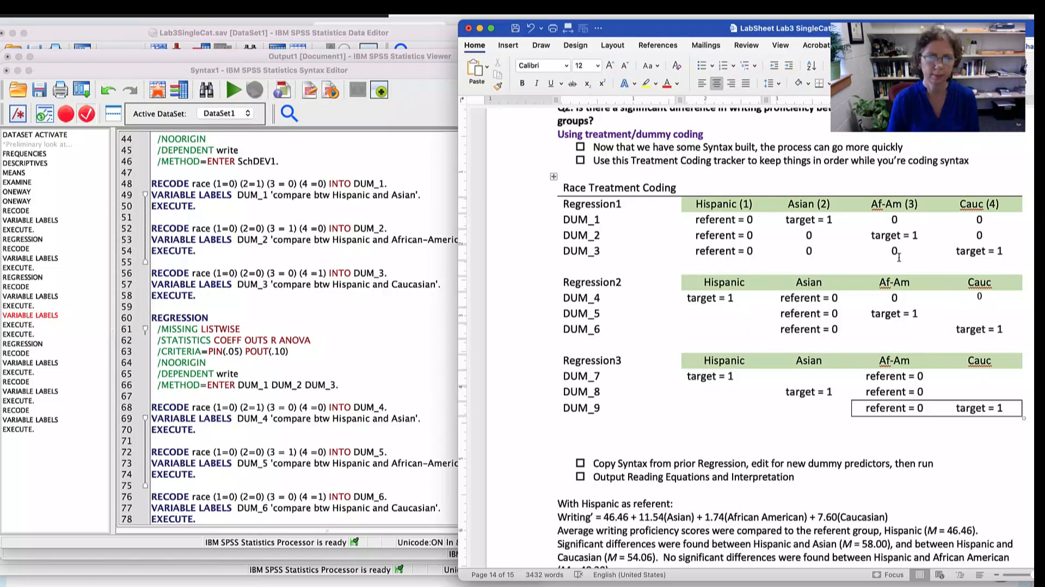
- In the SPSS syntax, recode race for DUM_4 as 1=1 and 2=0, and remove the extra space before category 3's value 0
click(315, 376)
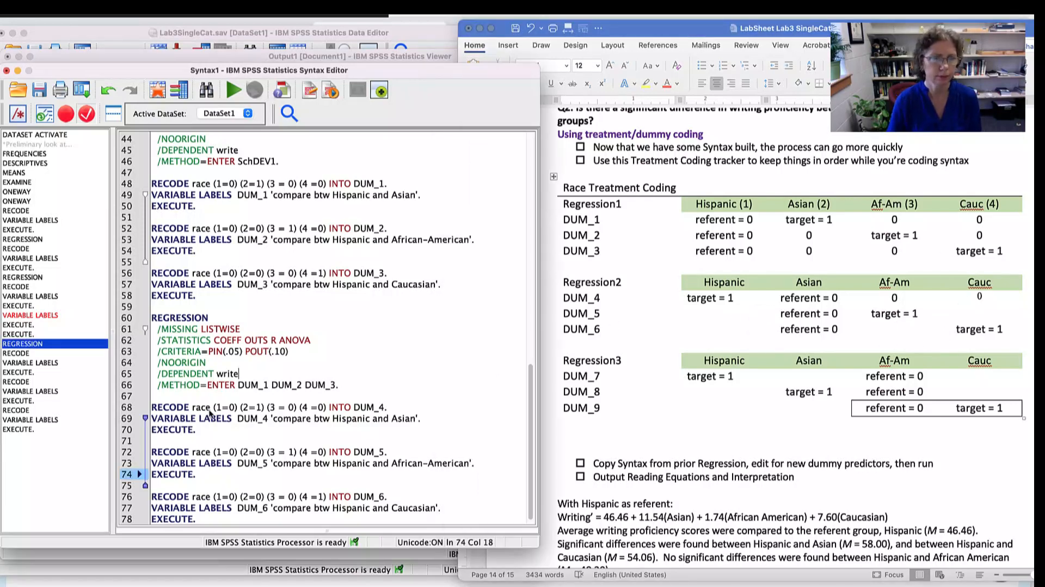
click(229, 407)
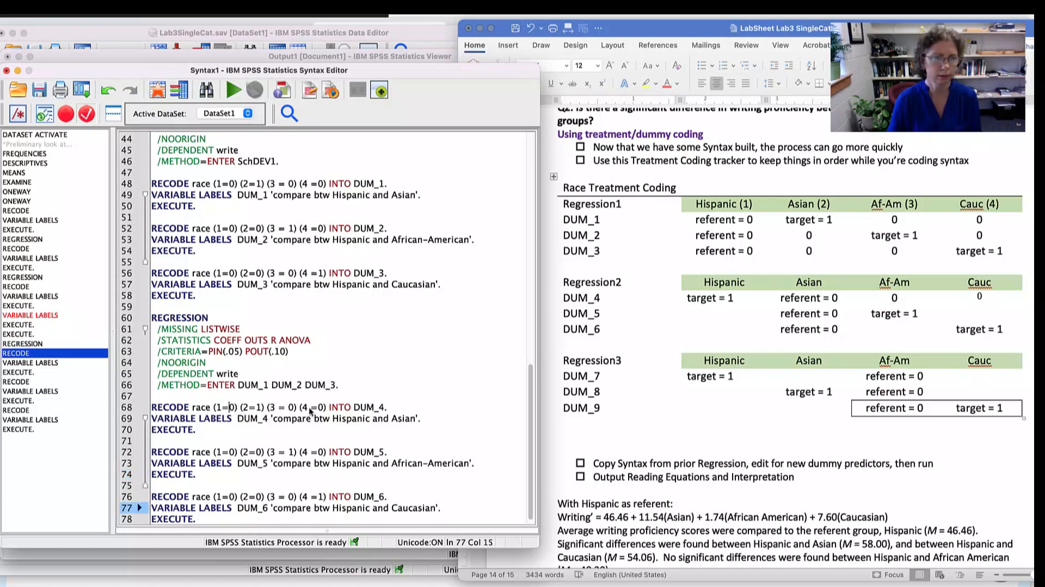
key(Delete)
text(1)
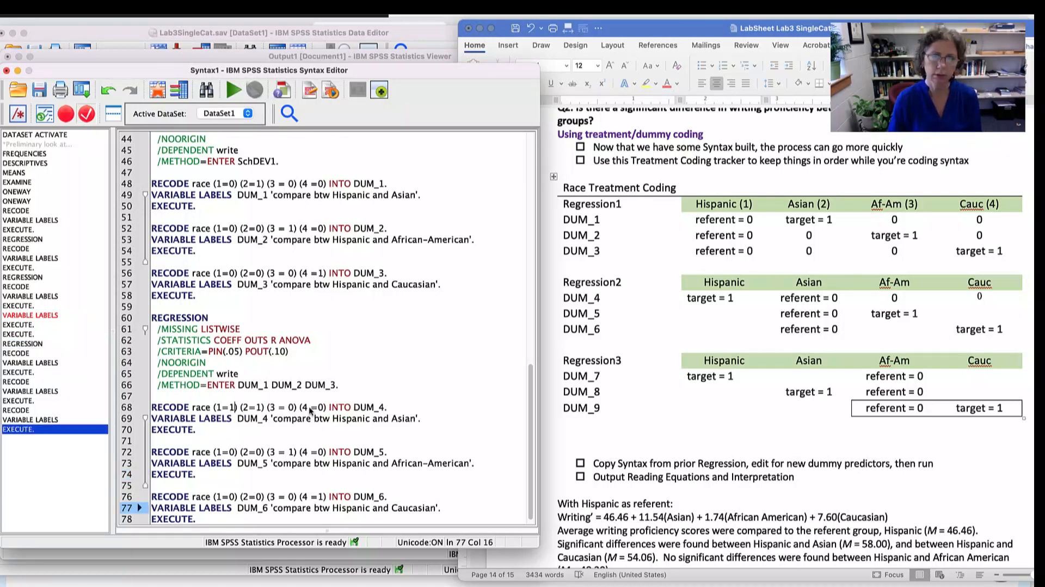
click(261, 408)
key(BackSpace)
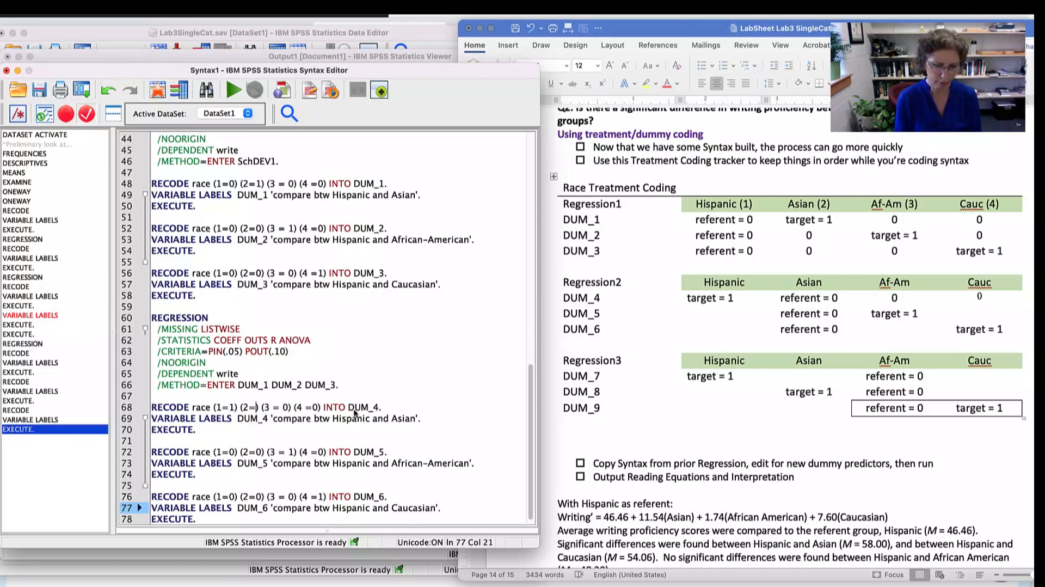
text(0)
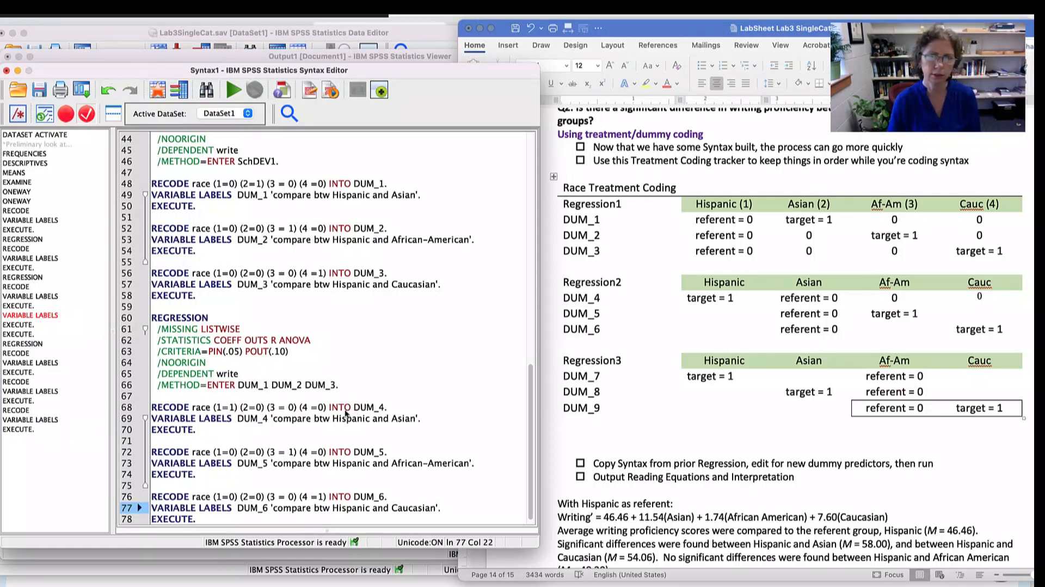
click(290, 408)
key(BackSpace)
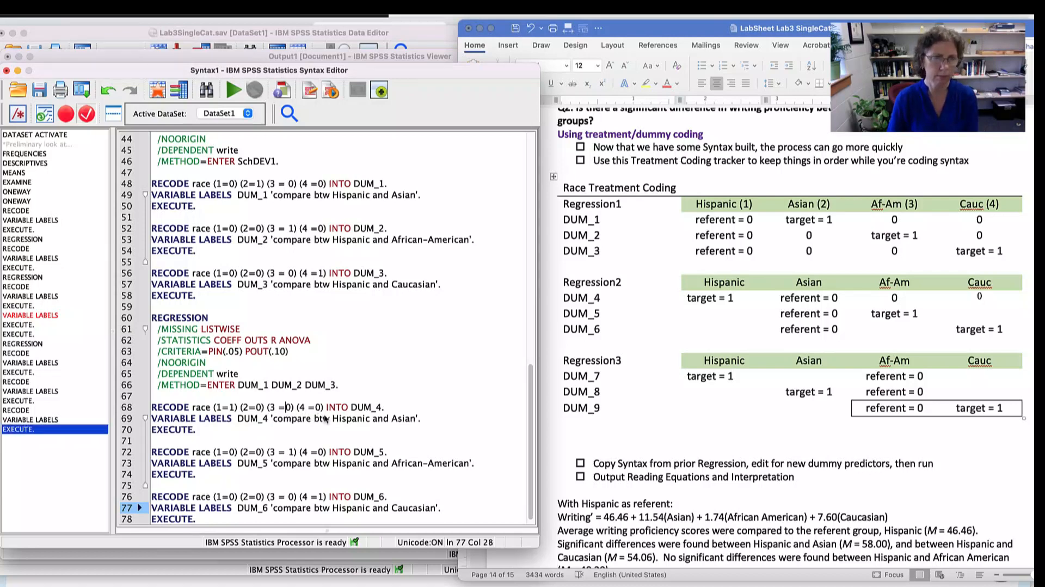
click(432, 359)
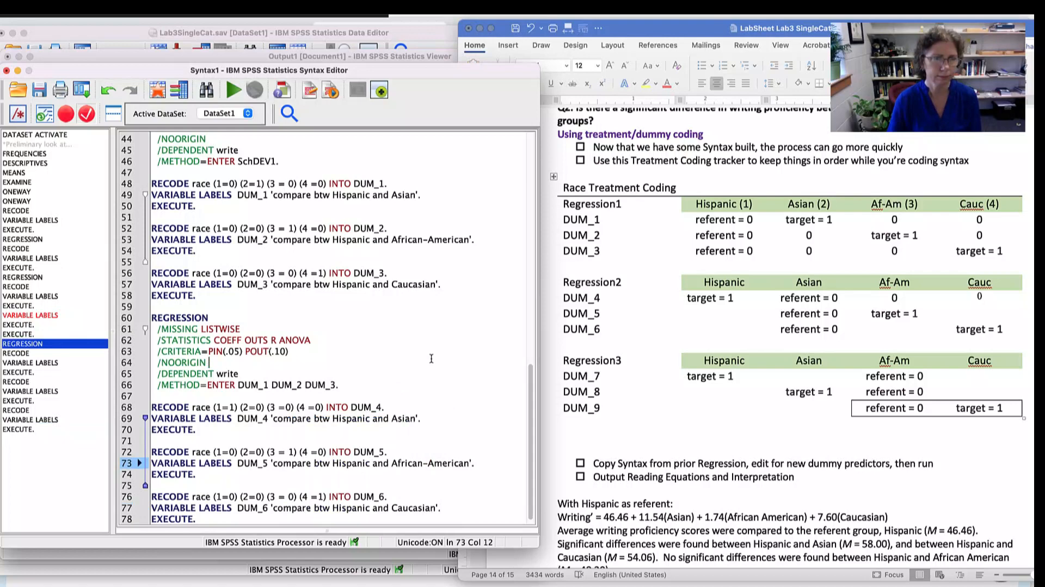
- Change the DUM_4 variable label to 'compare btw Asian and Hispanic'
double_click(340, 419)
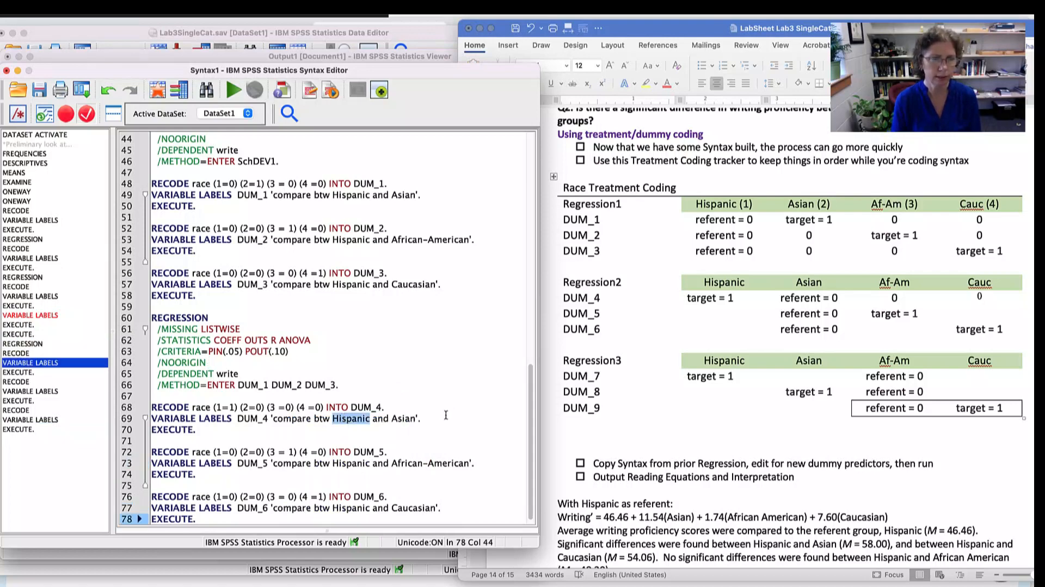
text(Asian)
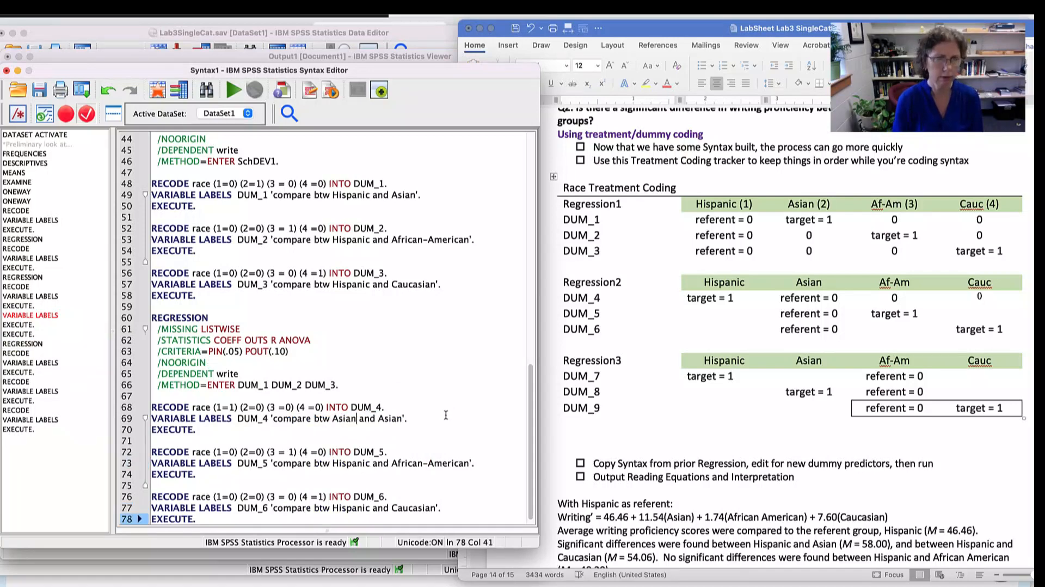
double_click(388, 419)
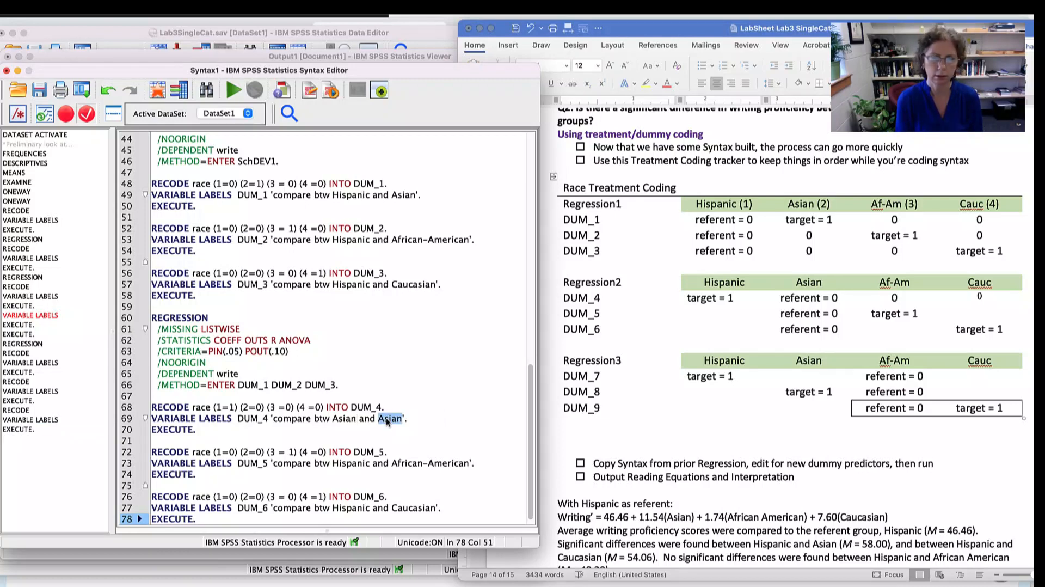
text(Hispani)
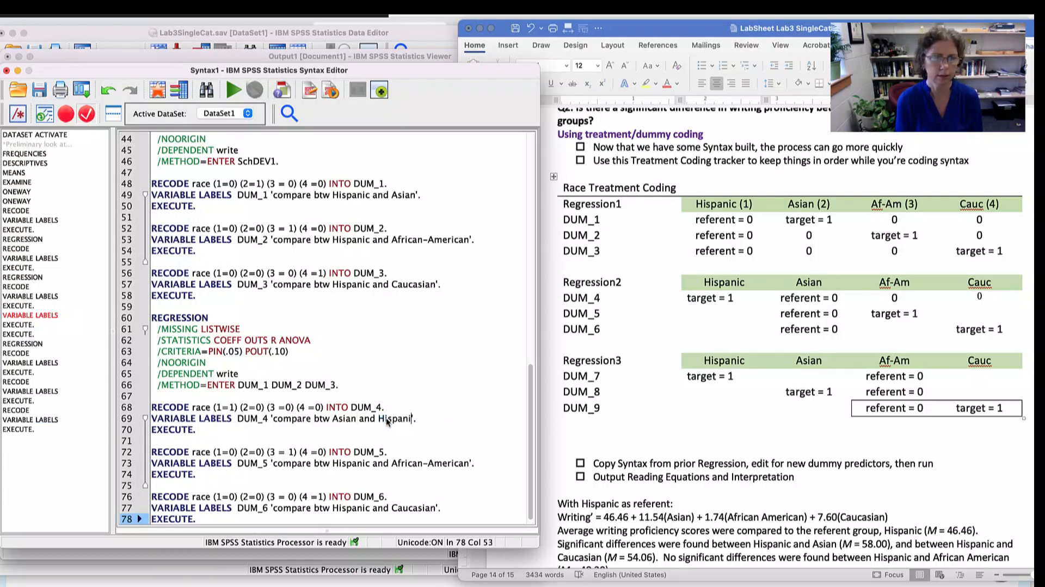
text(c)
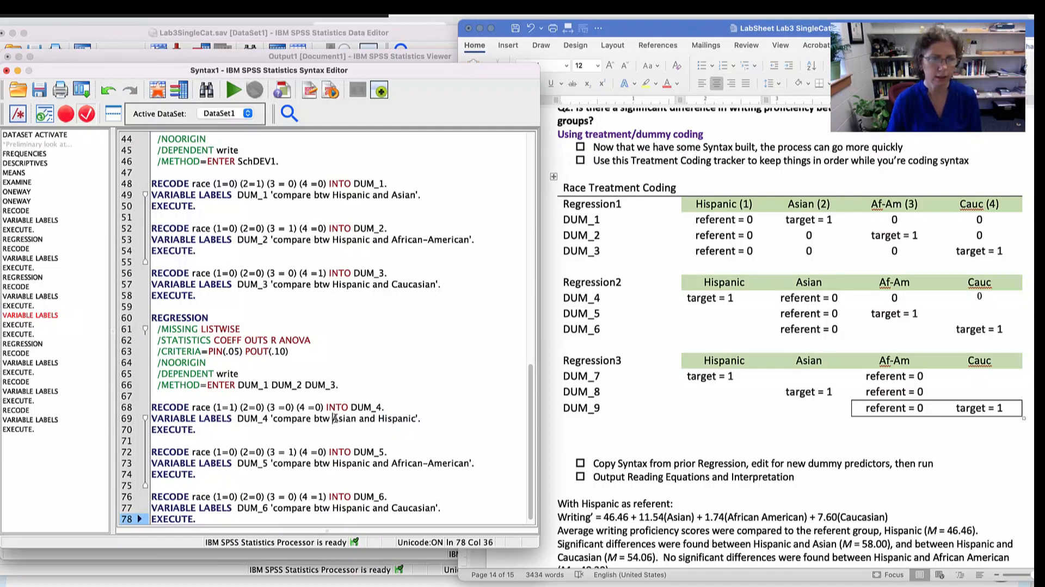
- Copy "Asian" from the DUM_4 label over "Hispanic" in the DUM_5 label, making it compare Asian and African-American
click(349, 418)
drag(357, 418, 330, 418)
key(super+c)
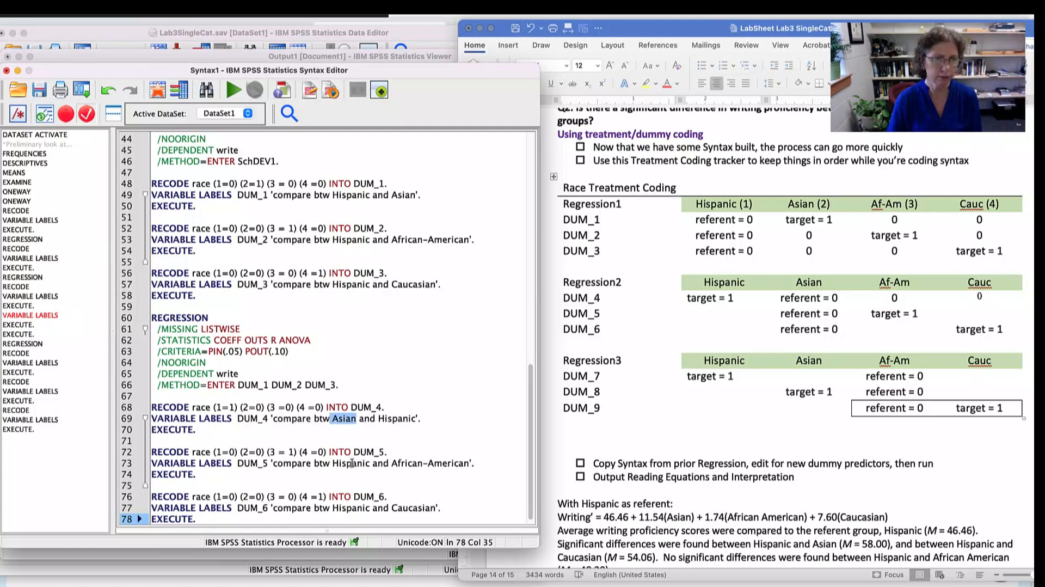
drag(370, 463, 332, 462)
key(super+v)
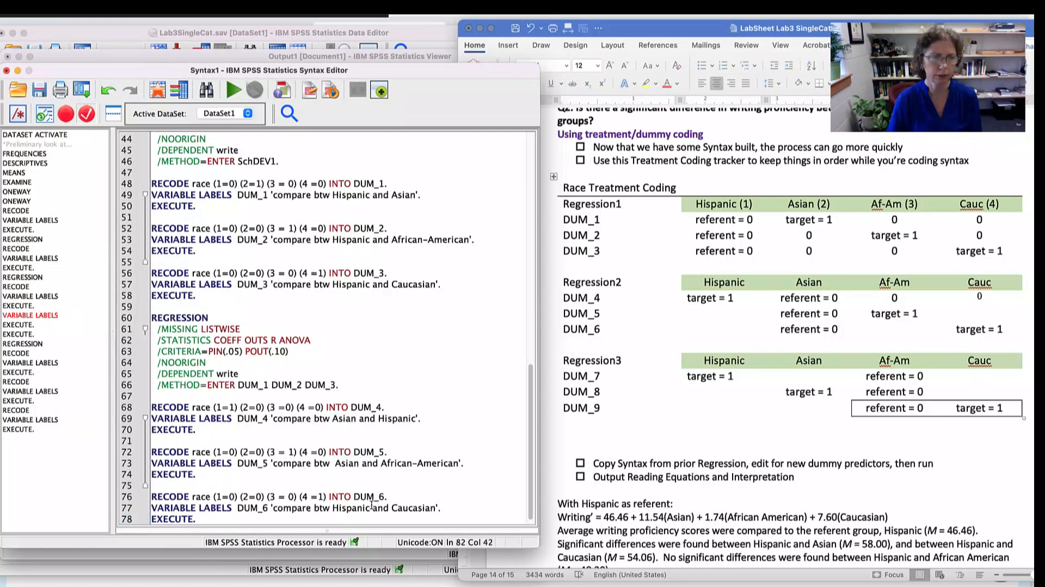
- Replace "Hispanic" with "Asian" in the DUM_6 label and remove the extra space before "Asian" in the DUM_6 and DUM_5 labels
drag(372, 507, 331, 507)
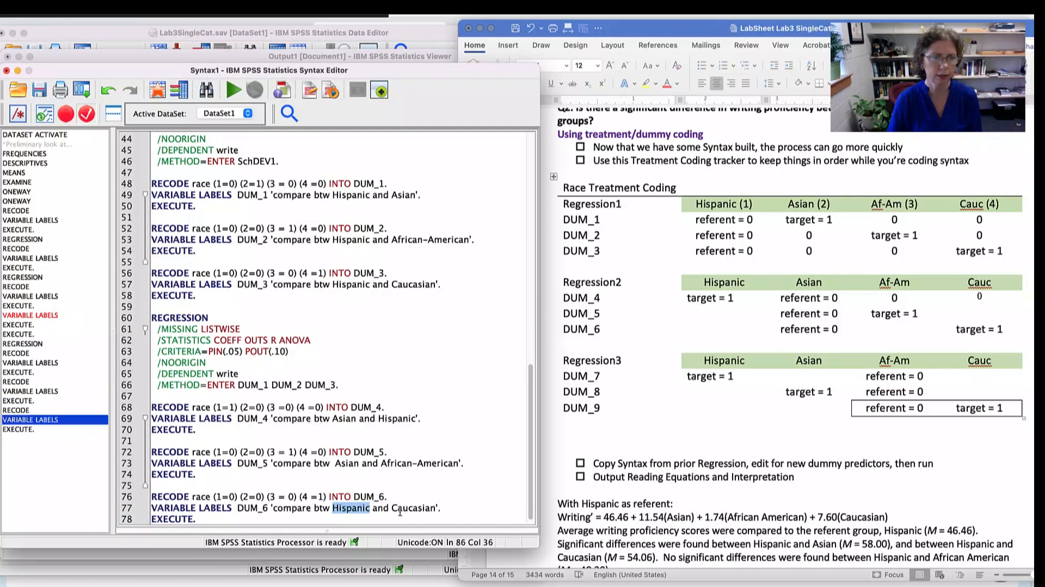
key(super+v)
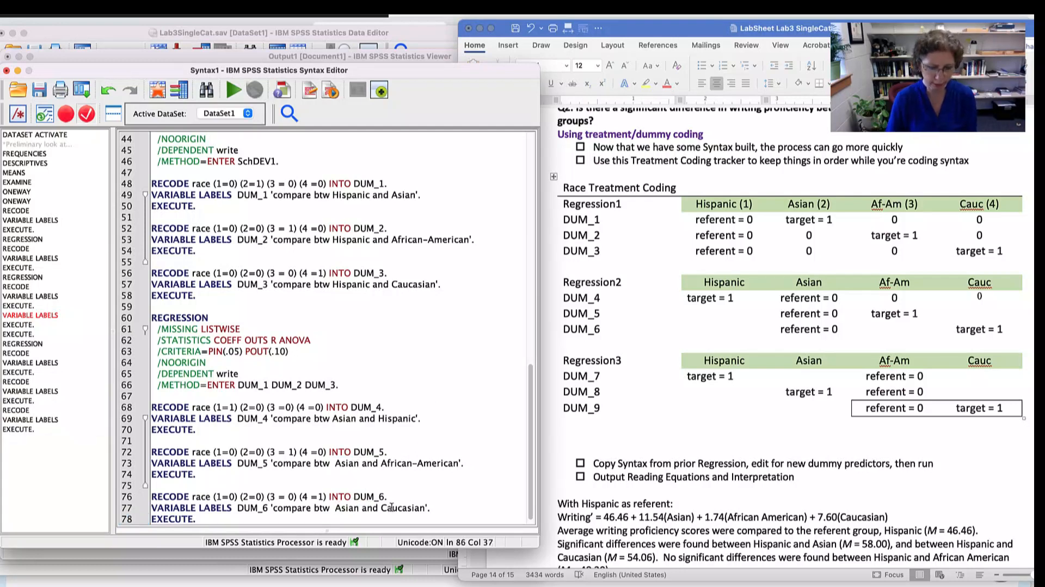
key(BackSpace)
click(336, 463)
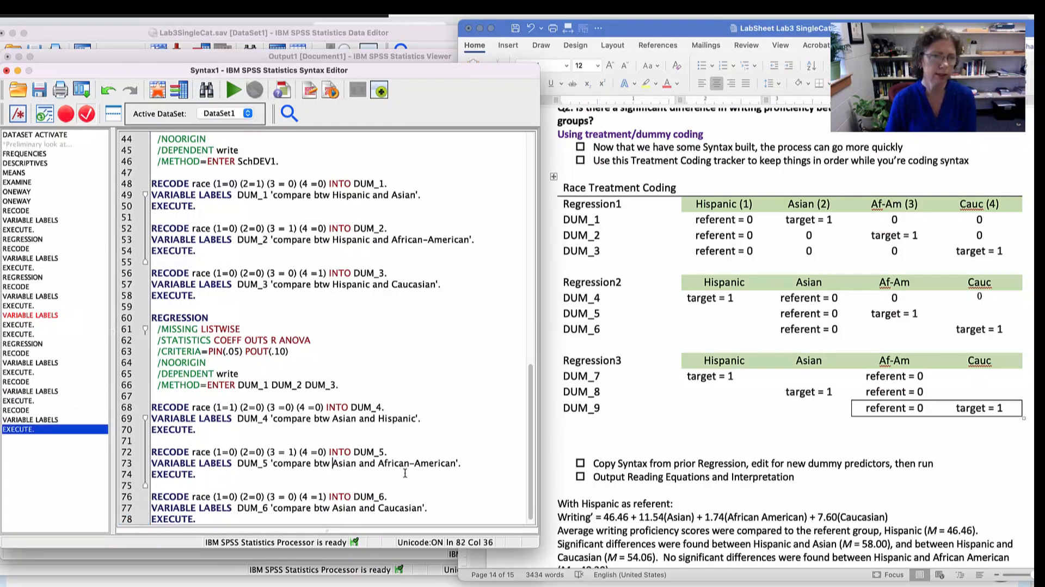
key(BackSpace)
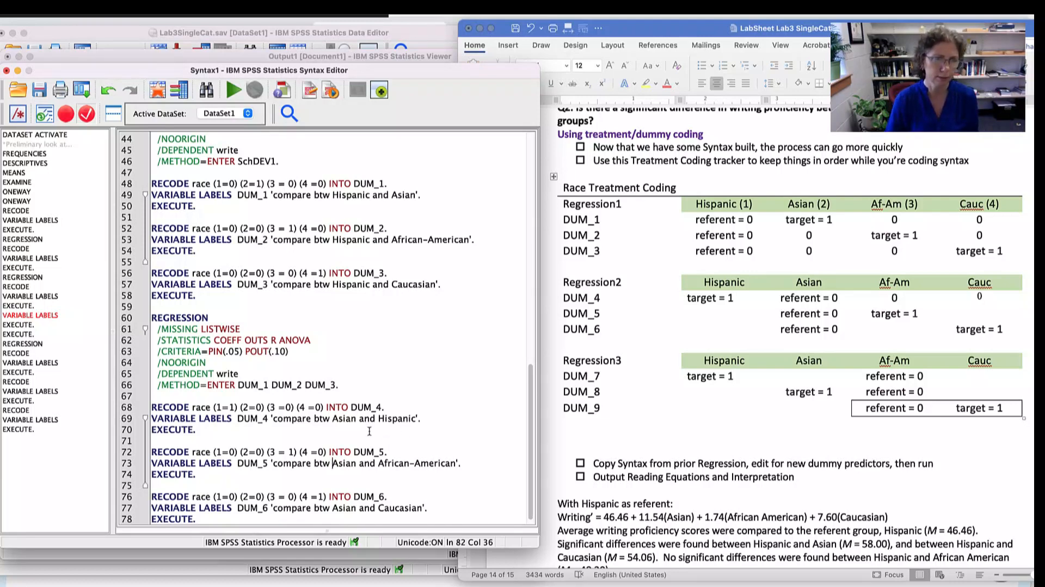
- Run the RECODE, VARIABLE LABELS and EXECUTE syntax for DUM_4, DUM_5 and DUM_6
drag(212, 408, 350, 408)
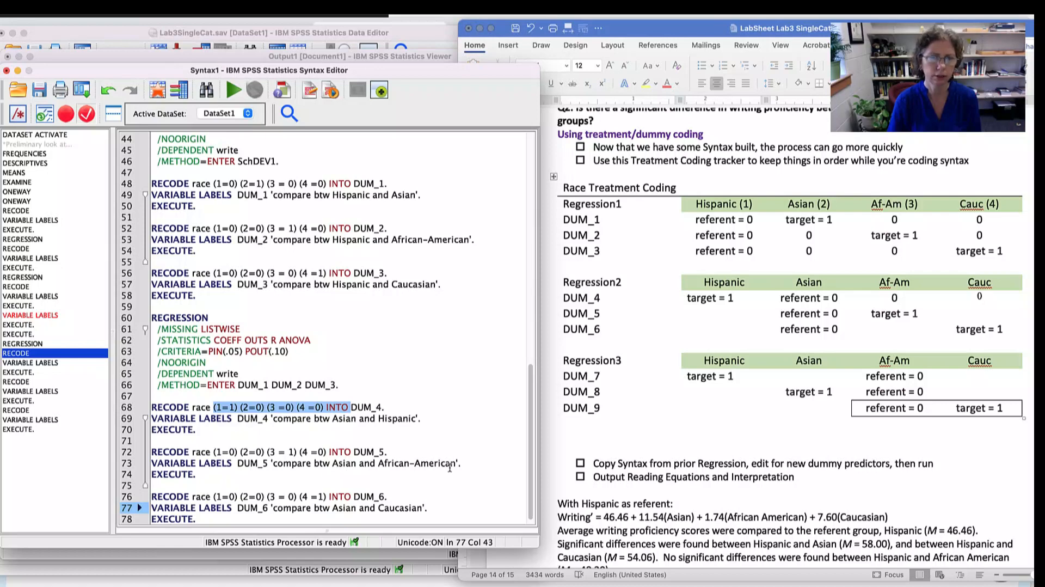
scroll(380, 407, down, 1)
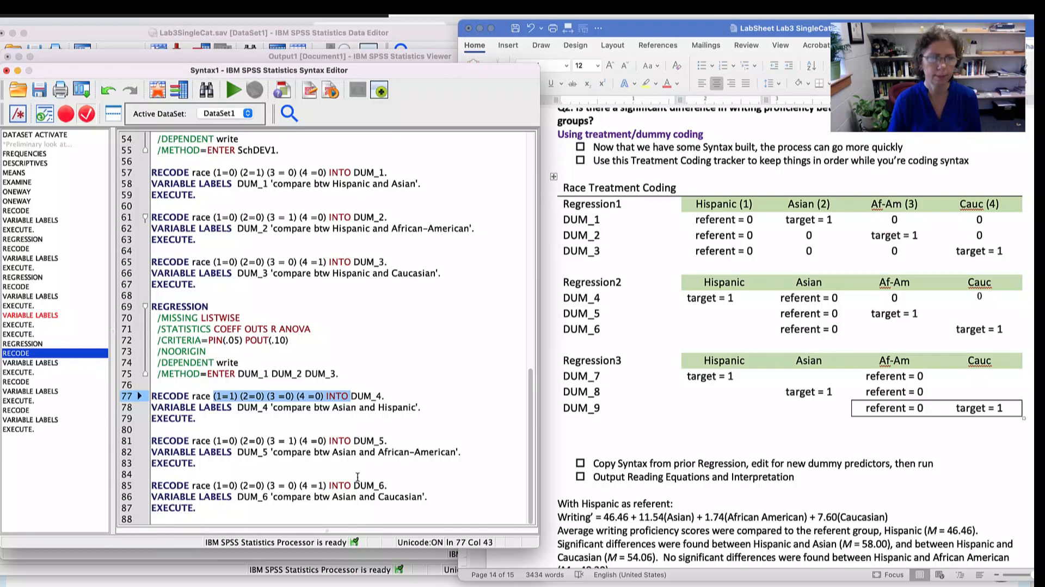
click(212, 511)
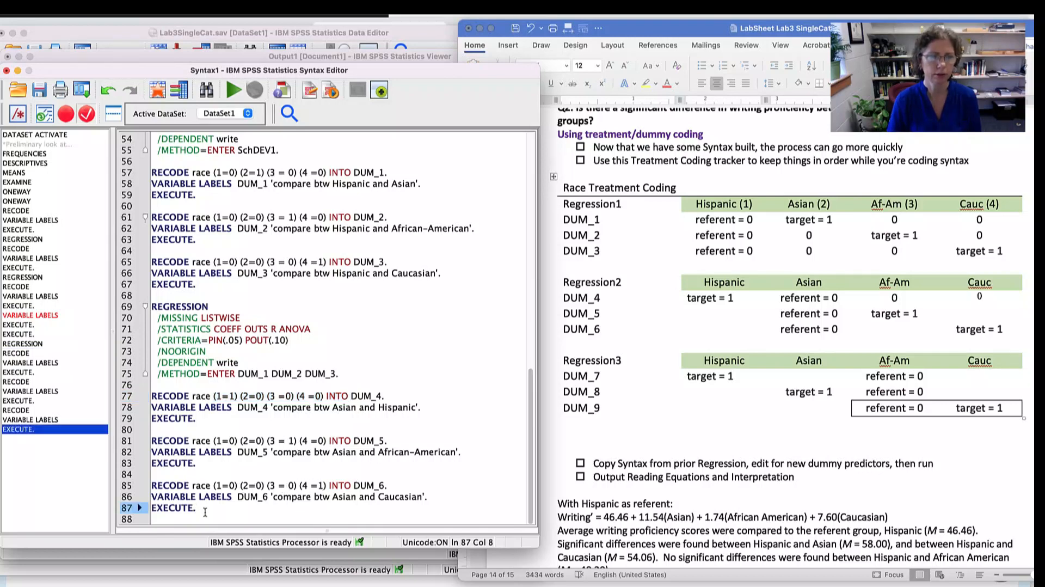
drag(203, 512, 202, 385)
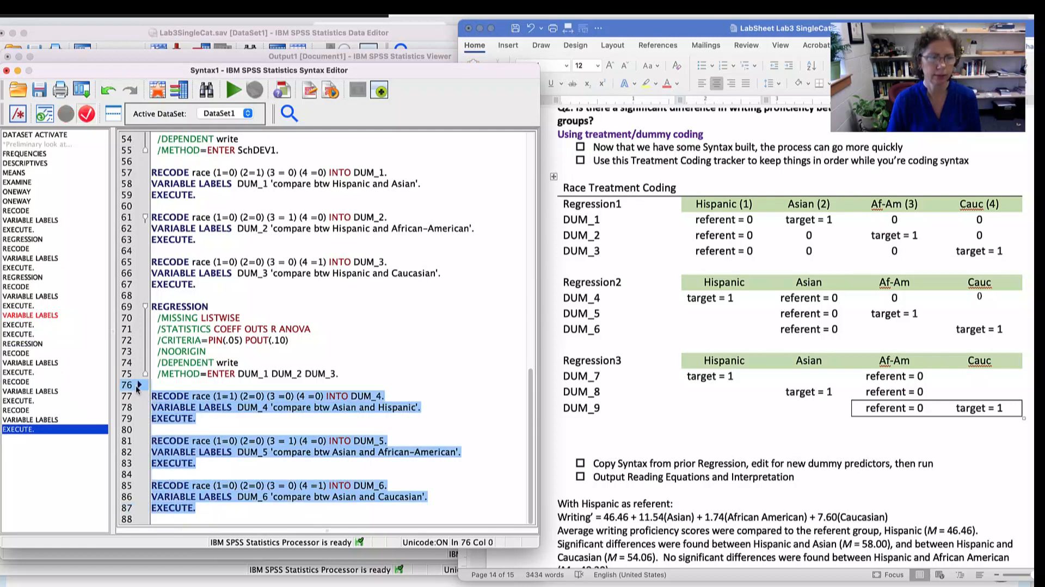
click(233, 89)
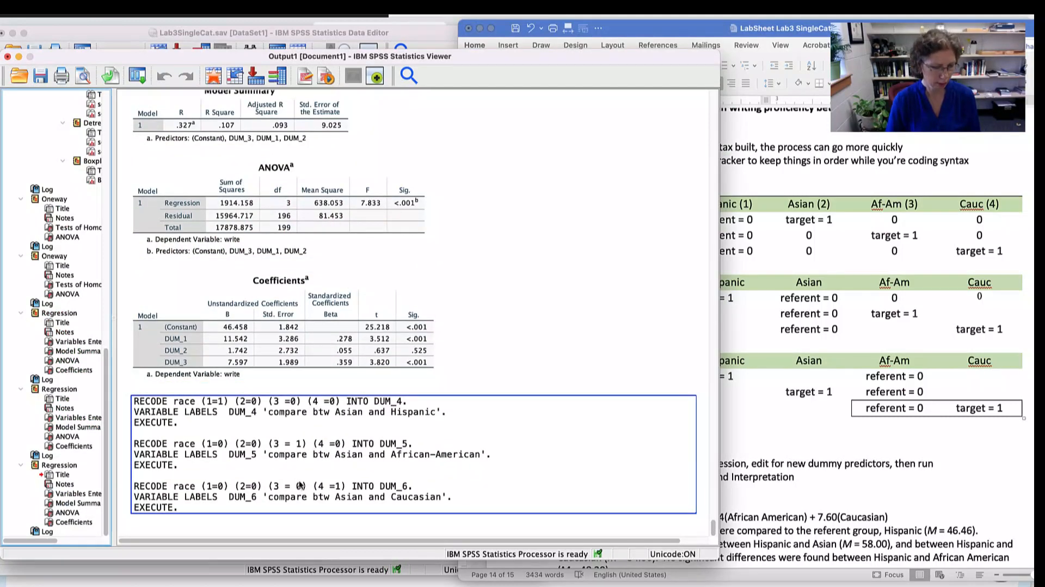
- Back in the syntax, copy the REGRESSION block with DUM_1 to DUM_3 and paste it below the DUM_6 recode
key(super+grave)
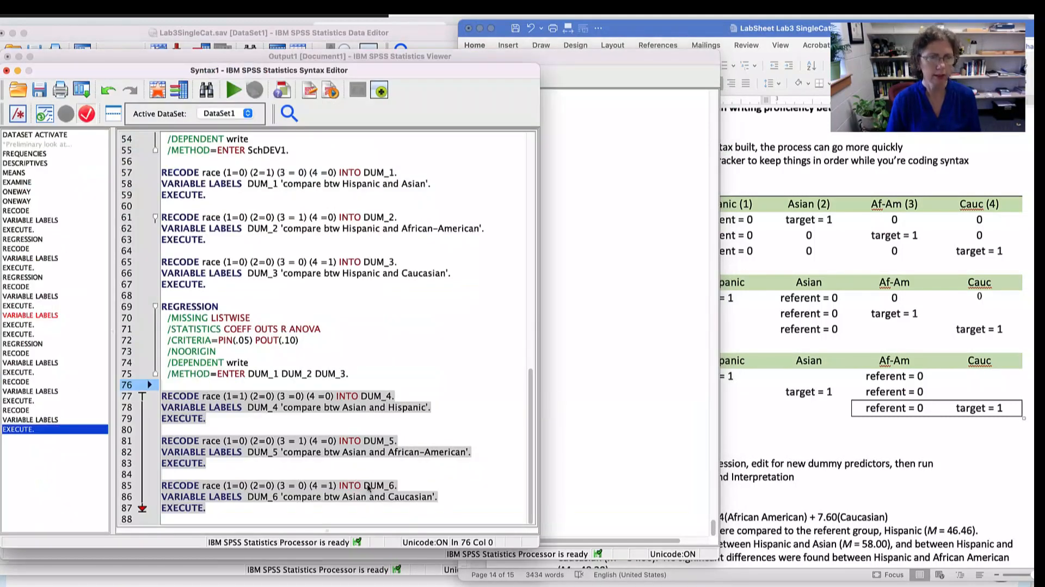
click(780, 434)
click(351, 356)
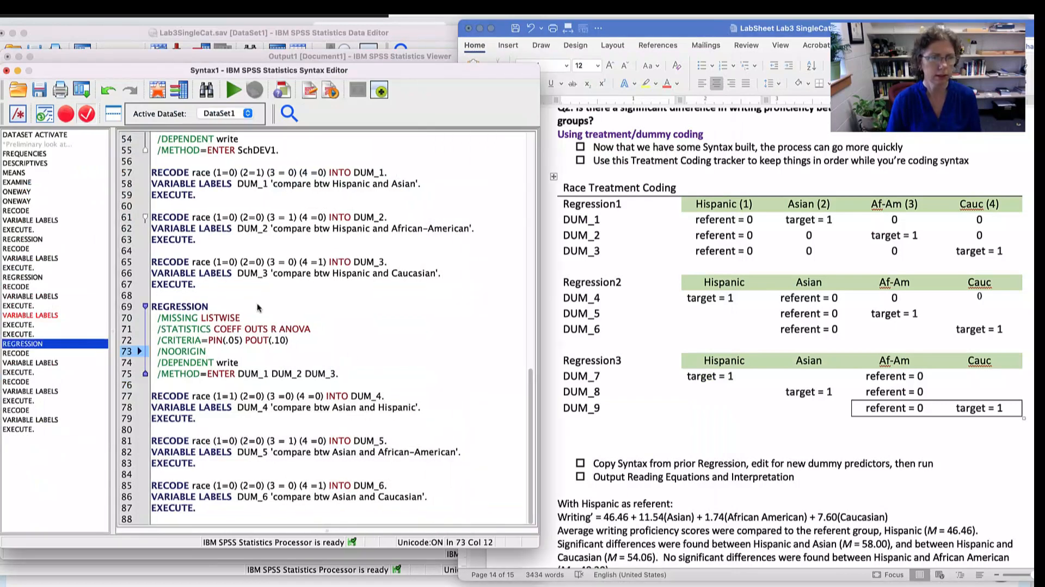
click(340, 375)
drag(341, 375, 144, 305)
key(ctrl+c)
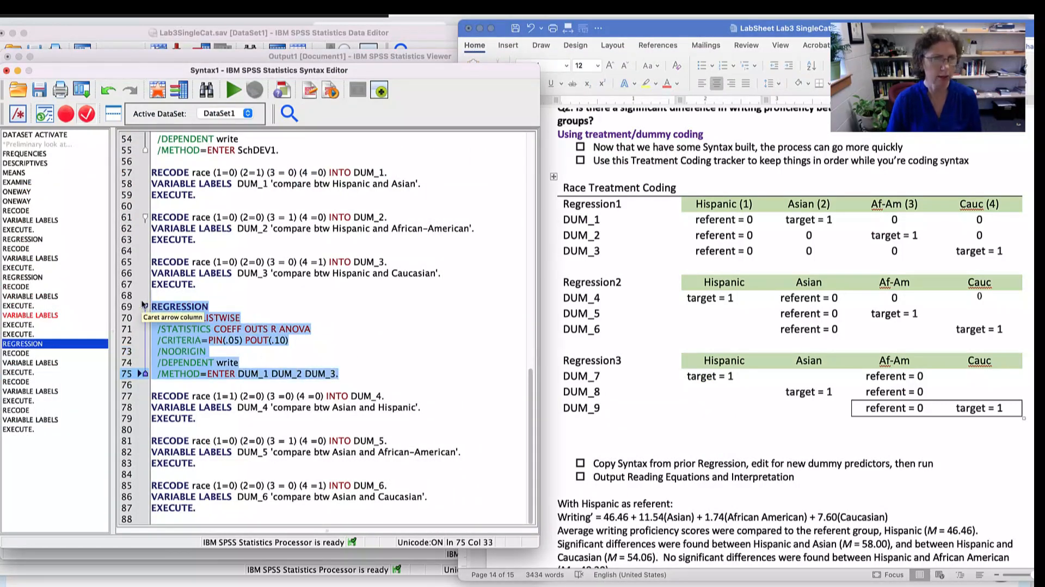
click(240, 509)
key(Return)
key(Return)
key(Return)
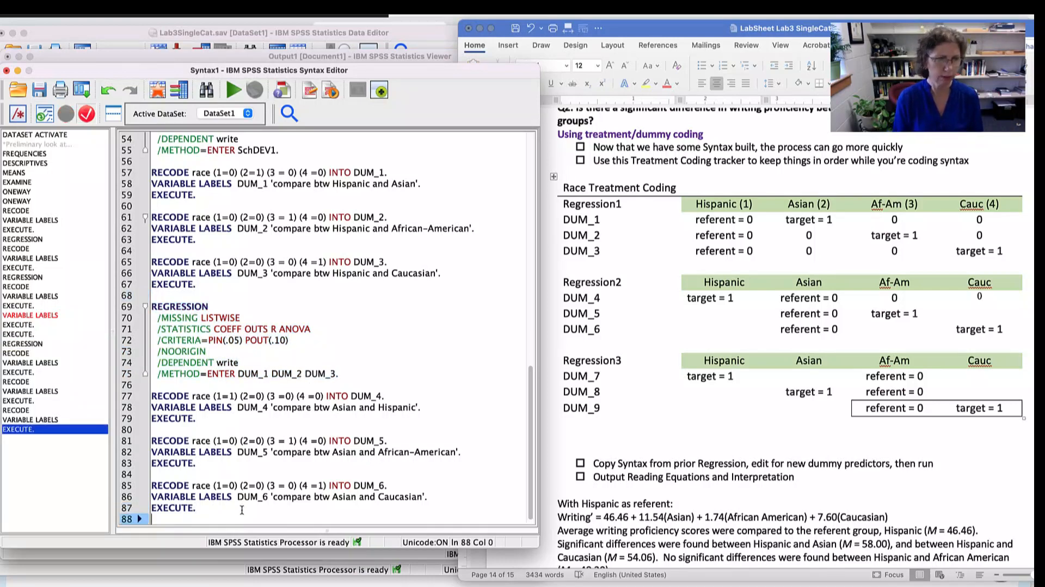
key(ctrl+v)
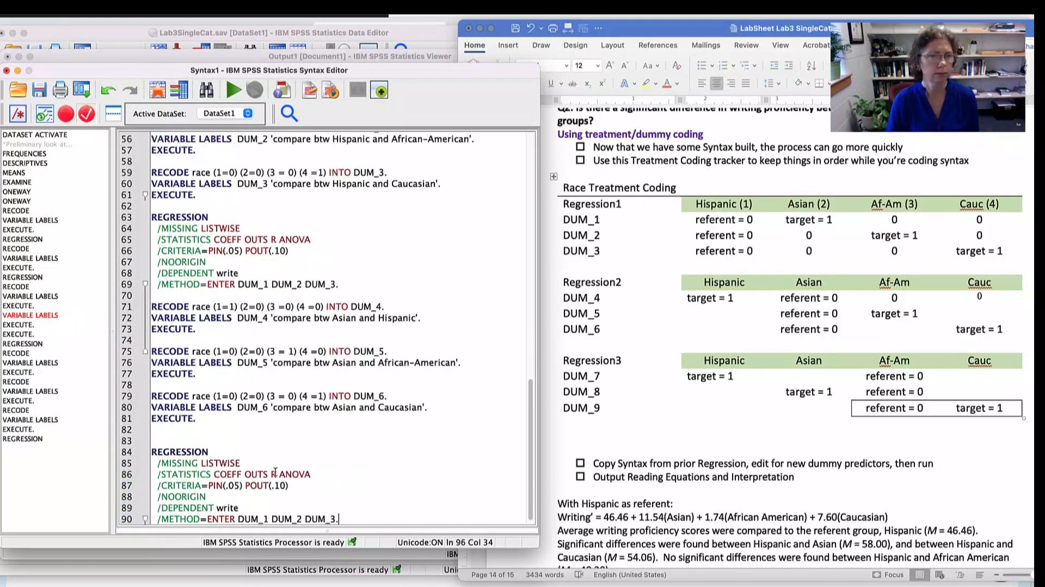
- Add the comment "* with Asian as referent." on the line above the pasted REGRESSION command
click(196, 429)
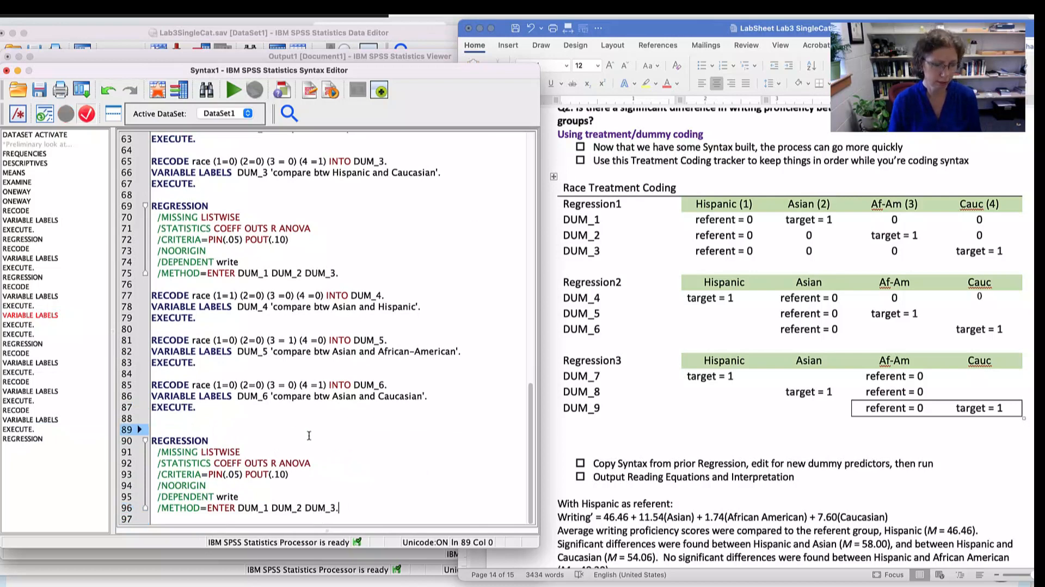
text(*)
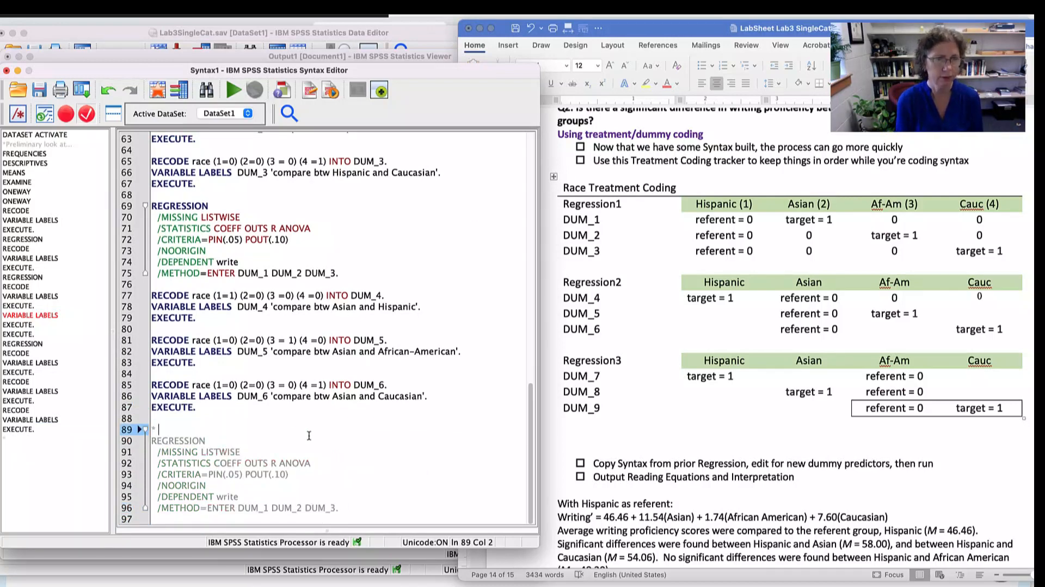
text( with As)
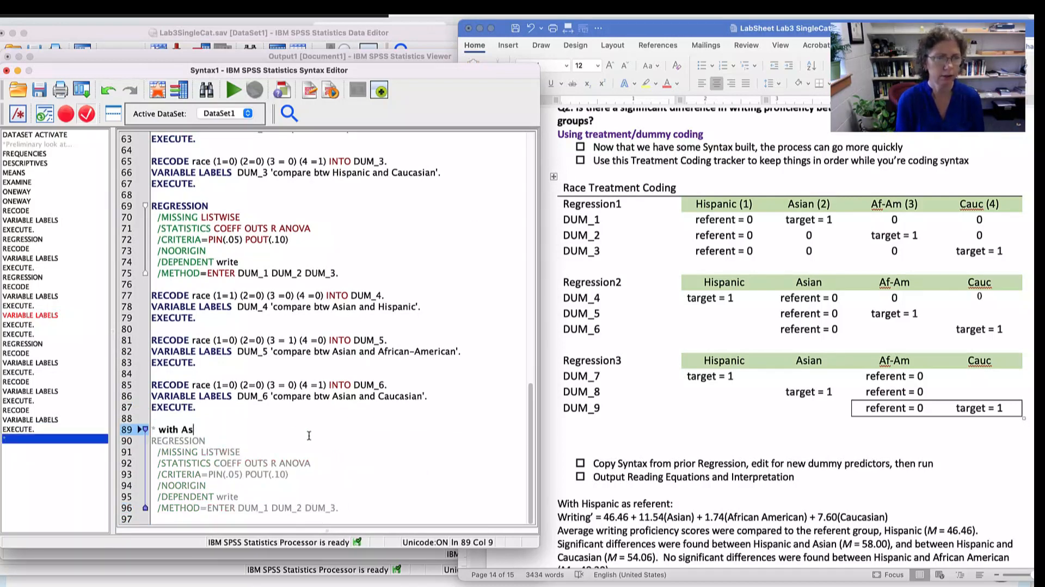
text(ian as referent)
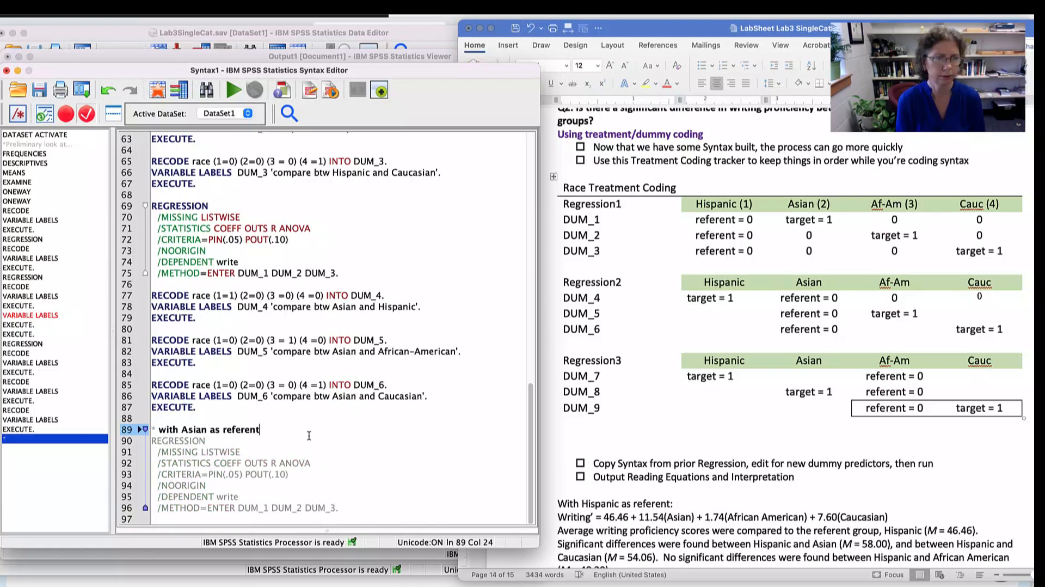
text(.)
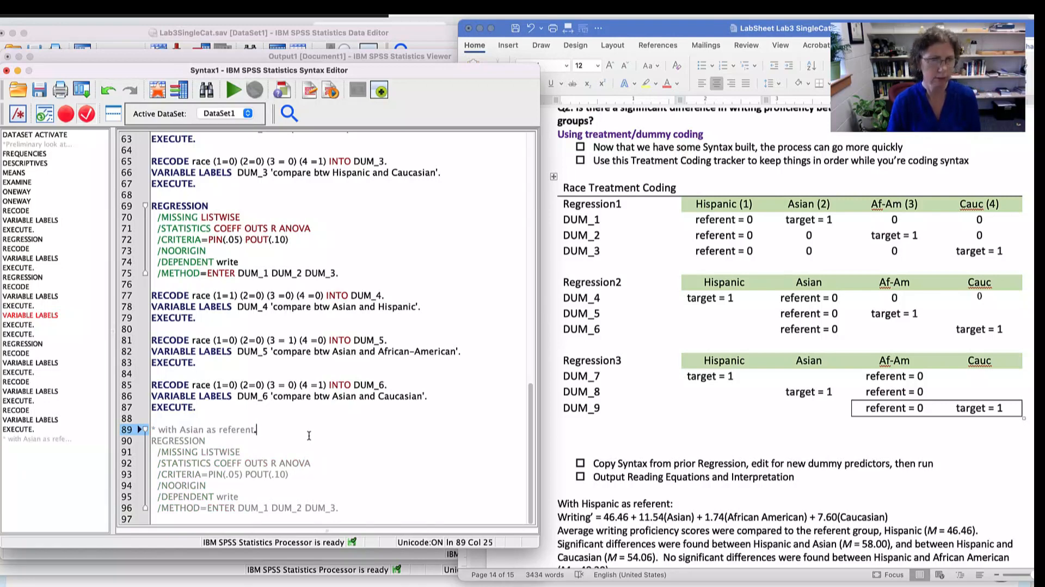
- Change the predictors in the new regression's METHOD=ENTER line to DUM_4 DUM_5 DUM_6, keeping the closing period
click(268, 508)
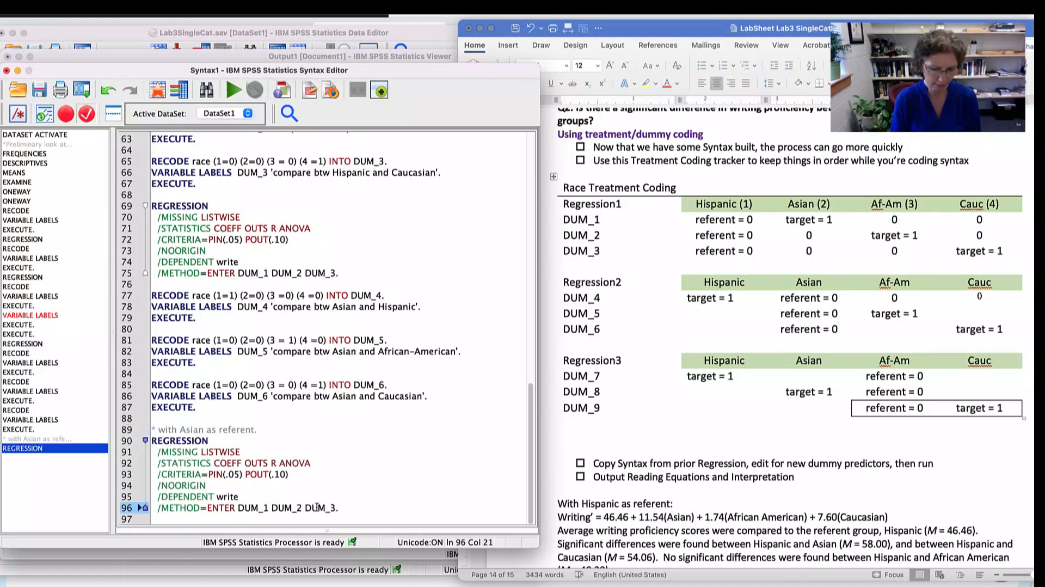
key(BackSpace)
text(4)
key(Right)
key(Right)
key(Right)
key(Right)
key(Right)
key(Right)
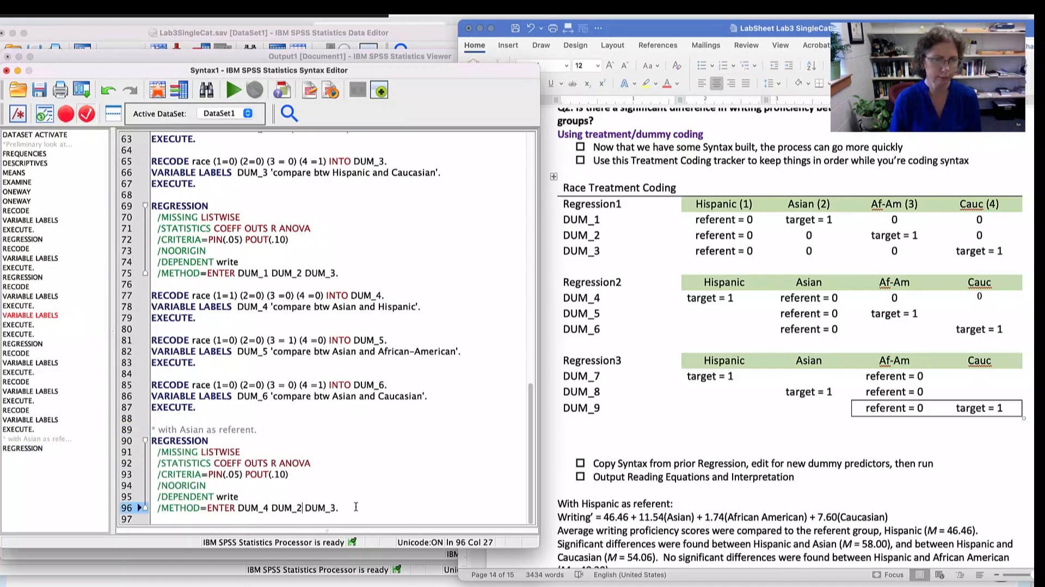
key(BackSpace)
text(5)
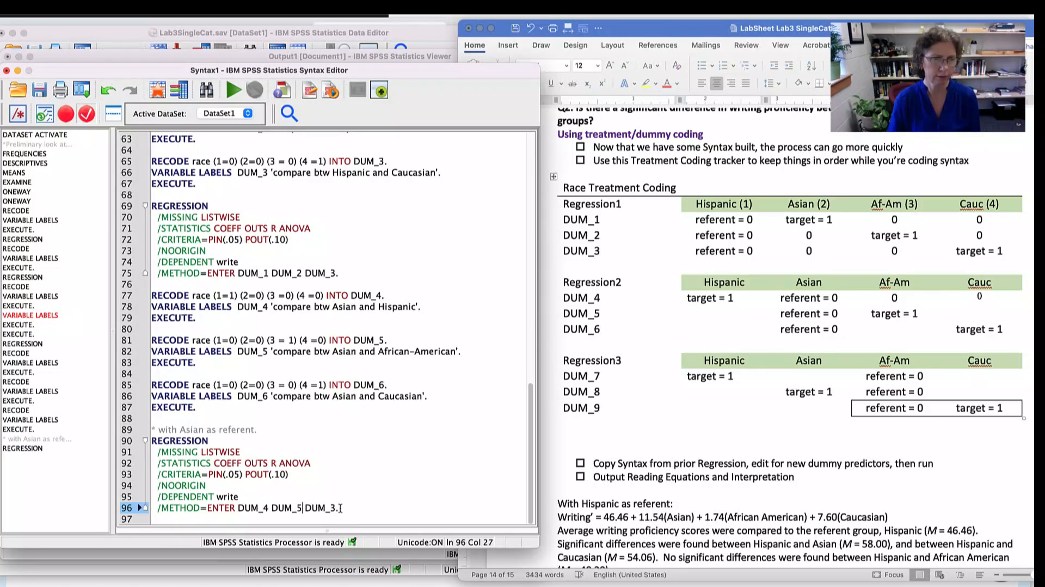
click(393, 502)
key(BackSpace)
text(6)
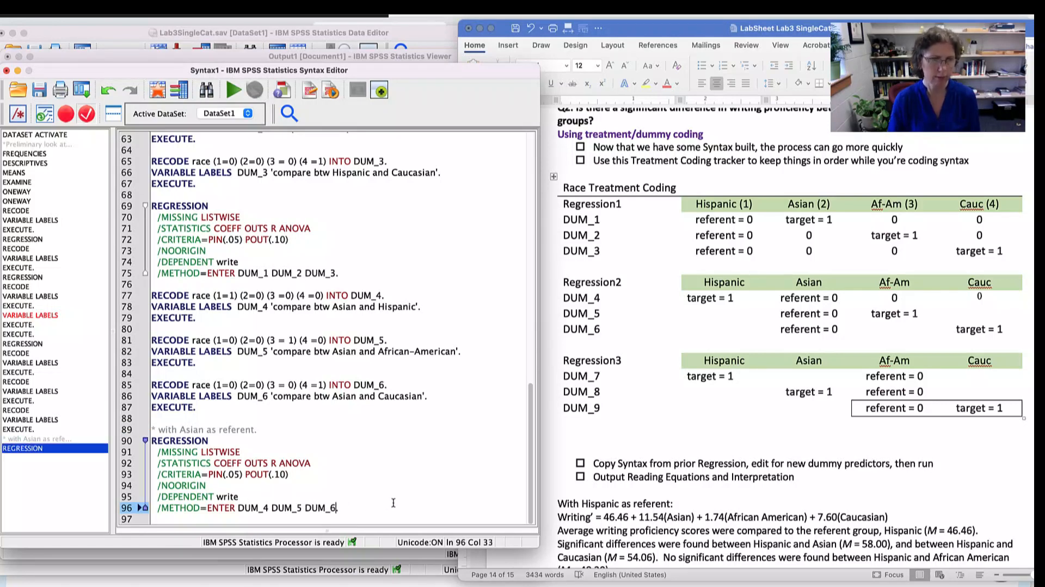
text(.)
- Run the new regression block together with its comment line and view its log and result tables in the output
drag(352, 511, 140, 429)
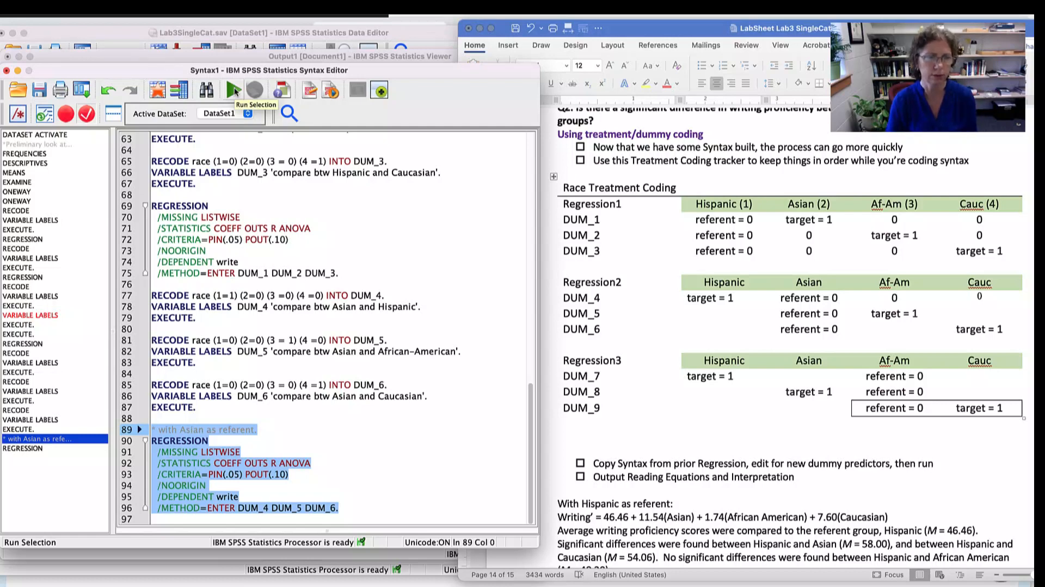
click(233, 90)
scroll(284, 240, up, 5)
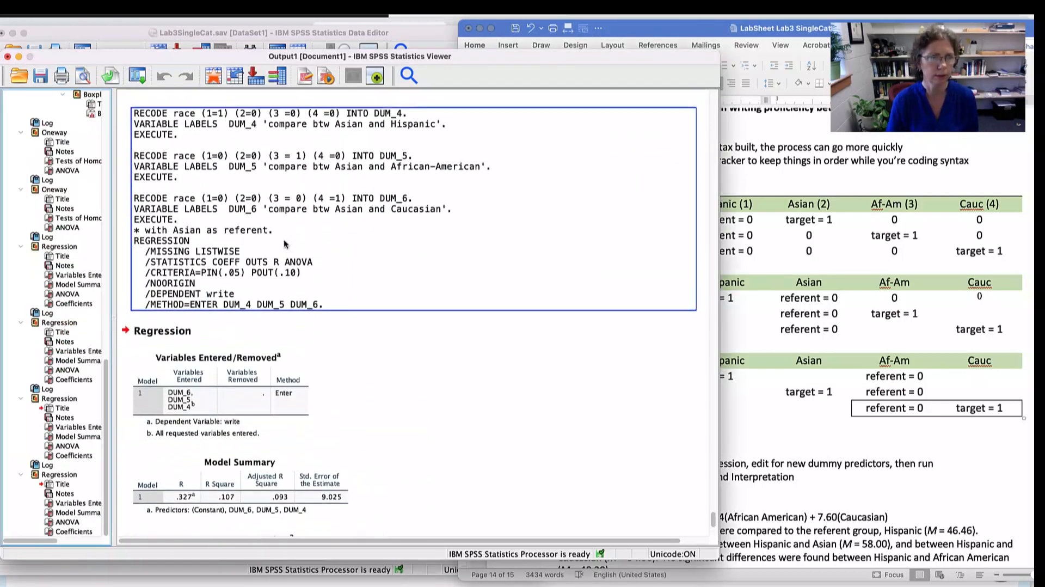
scroll(237, 308, up, 2)
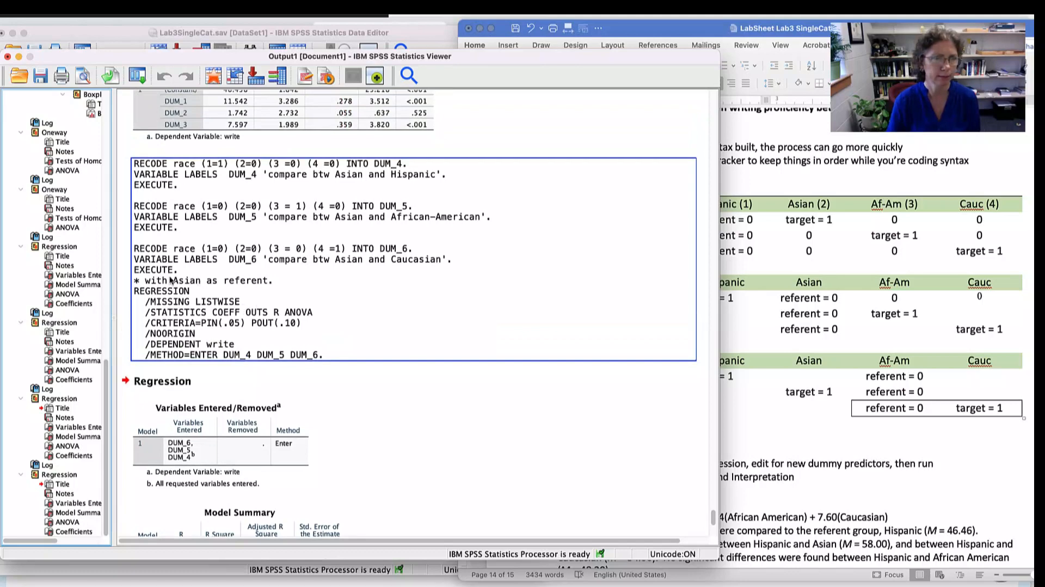
click(277, 309)
scroll(279, 309, down, 6)
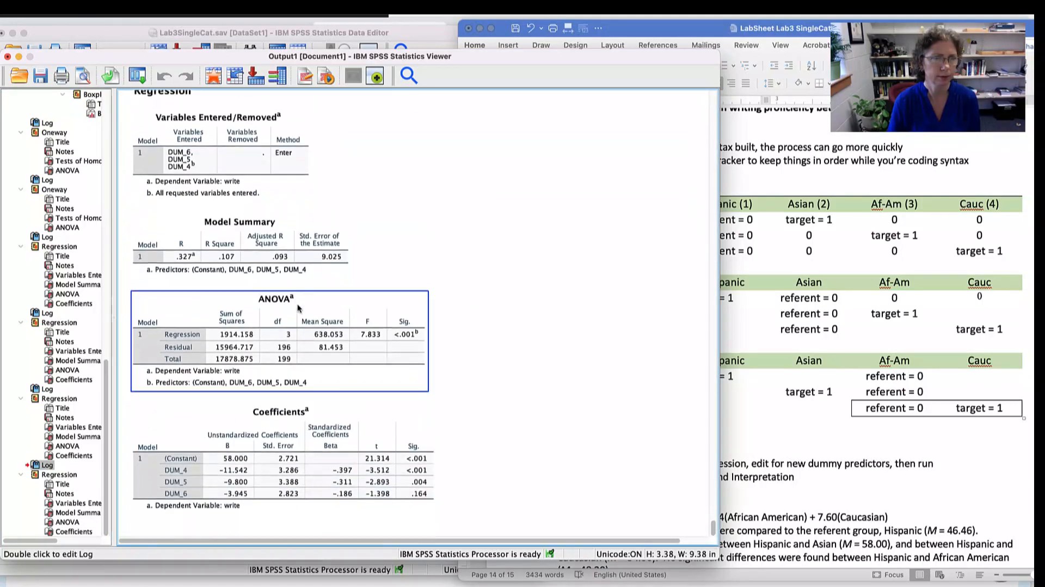
- Color the "* with Asian as referent." comment red in the output log above the new regression
scroll(298, 308, up, 6)
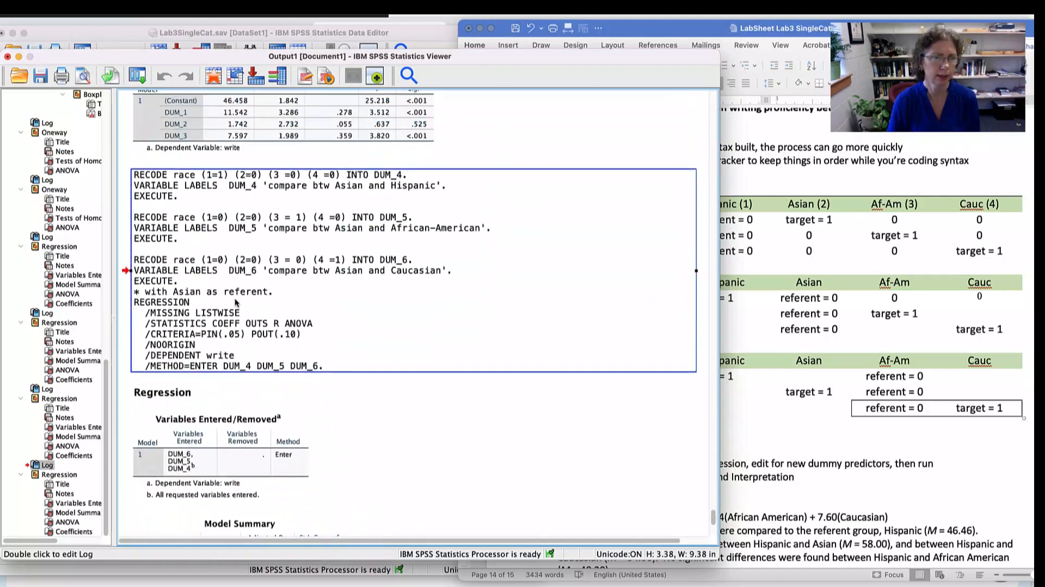
double_click(237, 302)
drag(286, 289, 136, 289)
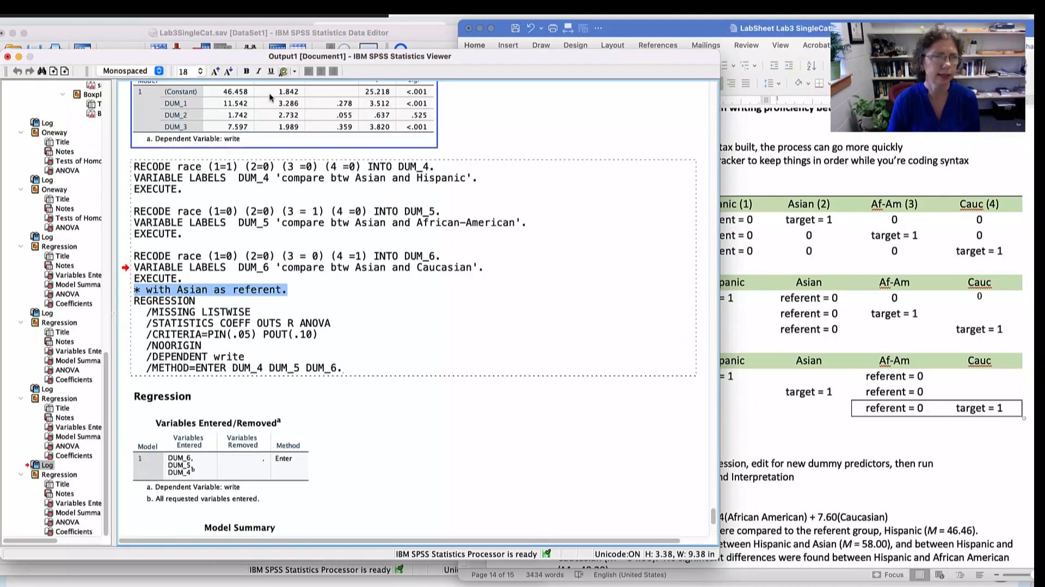
click(283, 73)
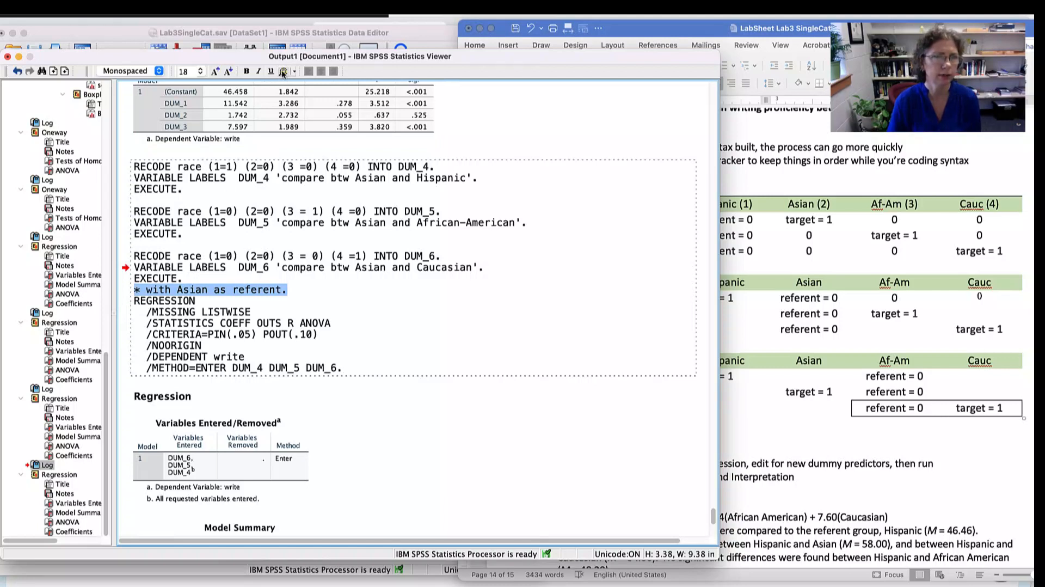
click(294, 73)
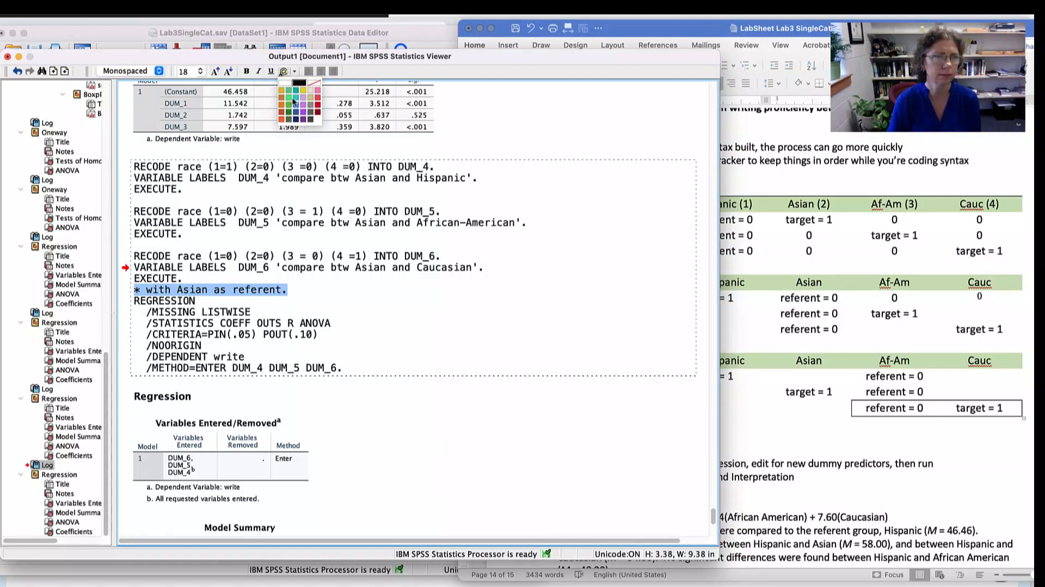
click(282, 114)
click(303, 312)
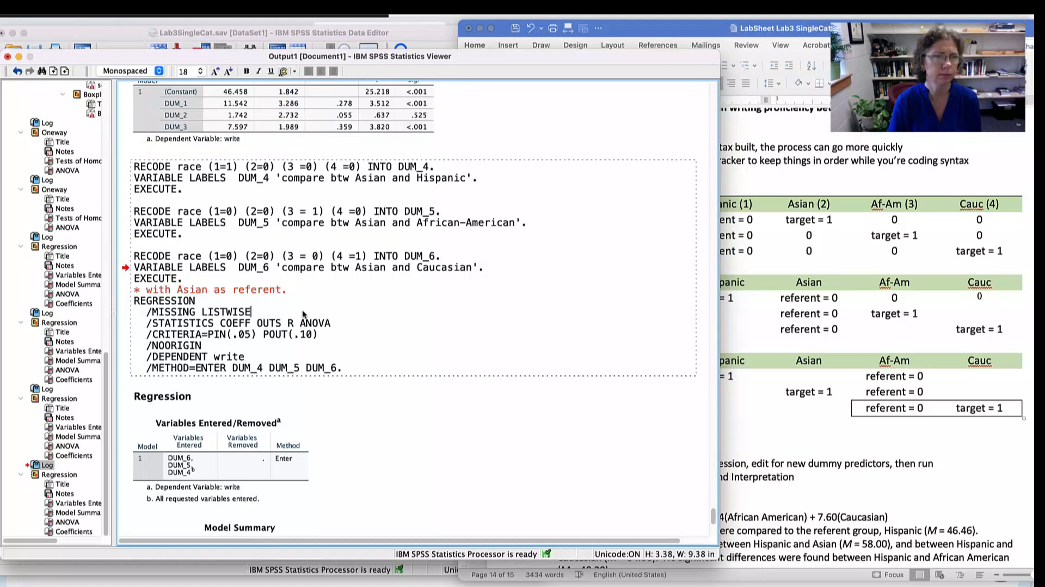
- Examine the log and the model summary, ANOVA and coefficients tables of the regression with Asian as referent
scroll(381, 315, down, 2)
scroll(381, 309, down, 5)
scroll(380, 309, up, 4)
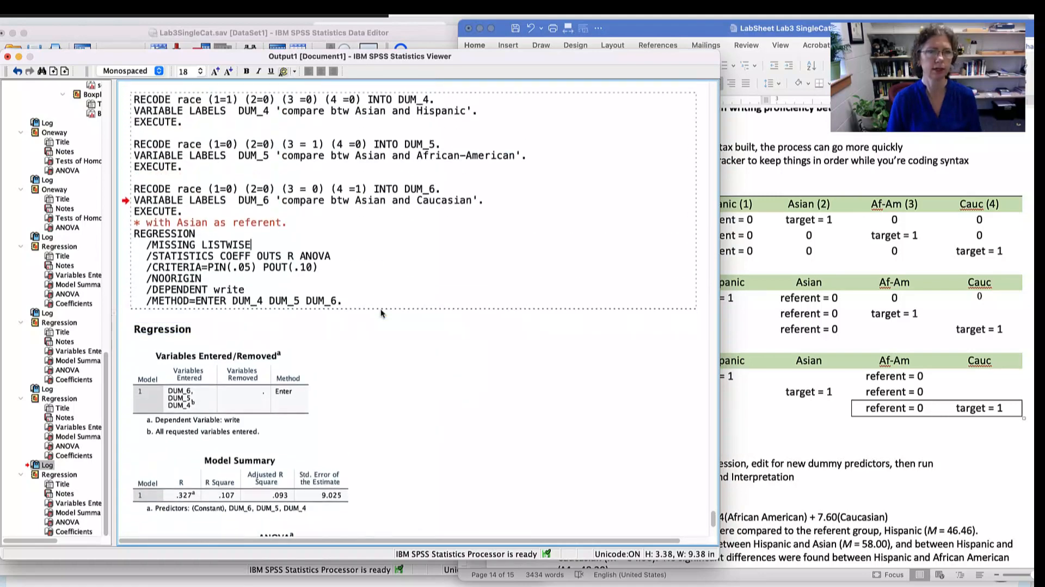
scroll(367, 278, up, 4)
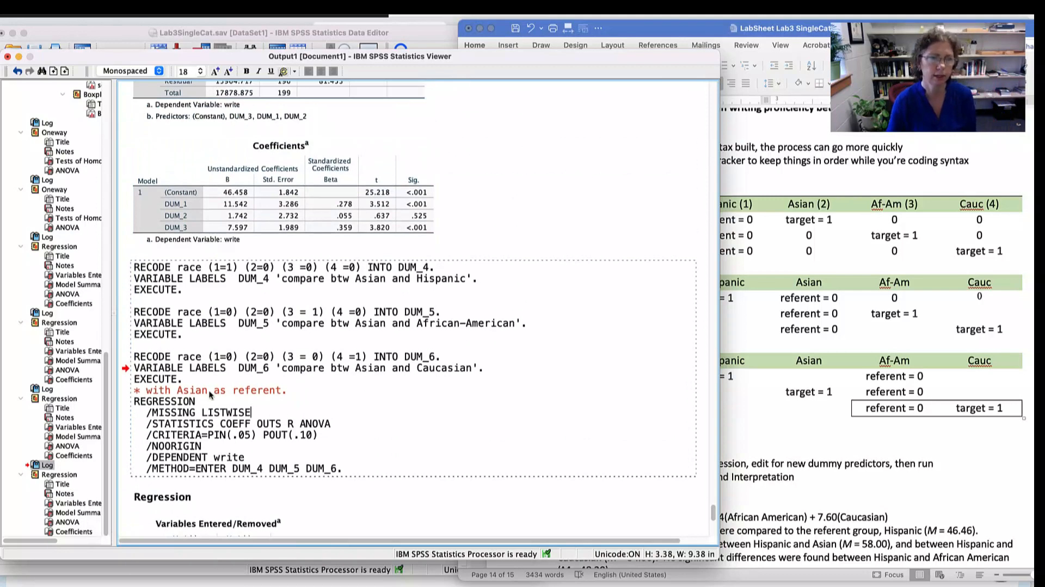
scroll(348, 303, down, 4)
scroll(348, 299, down, 6)
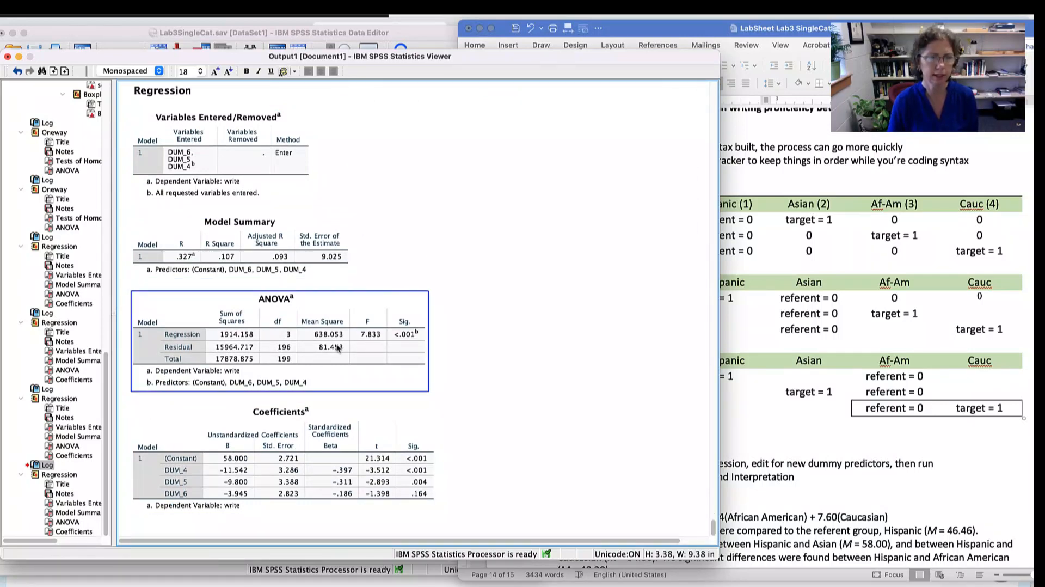
- Compare the Asian-referent regression coefficients with the equation and the written interpretations in the Word lab sheet
click(229, 249)
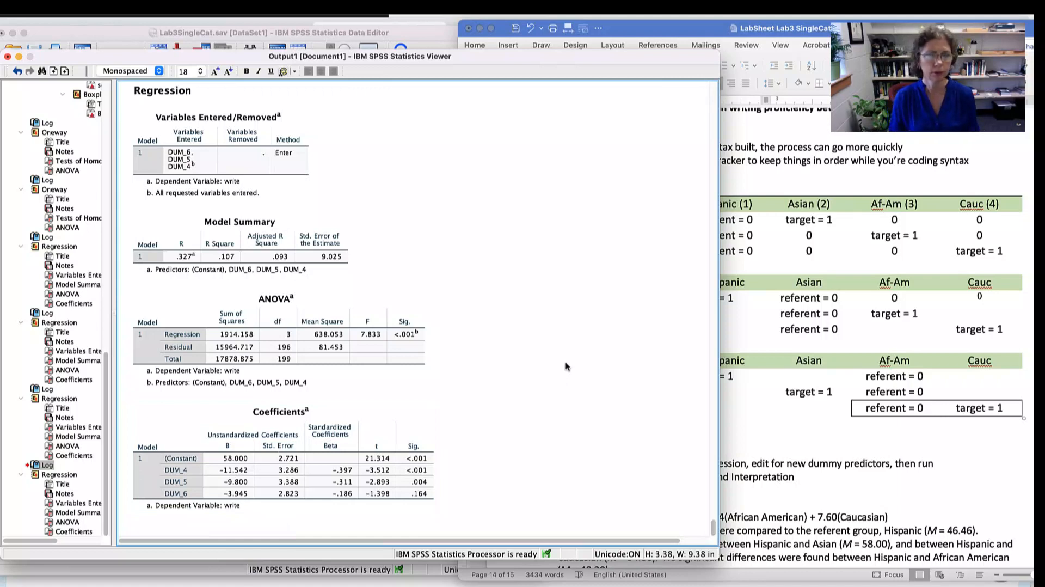
click(818, 367)
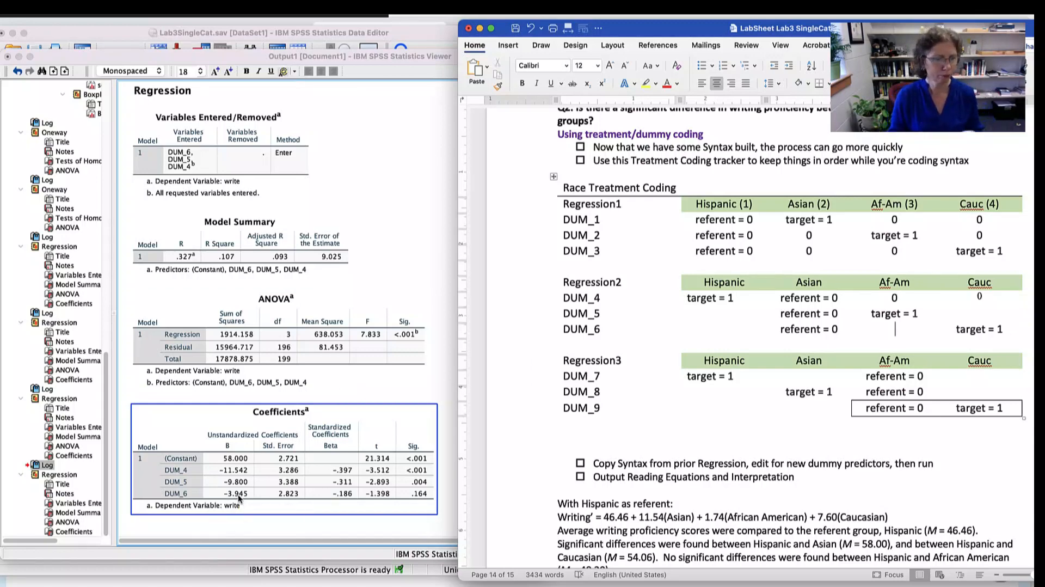
scroll(576, 488, down, 3)
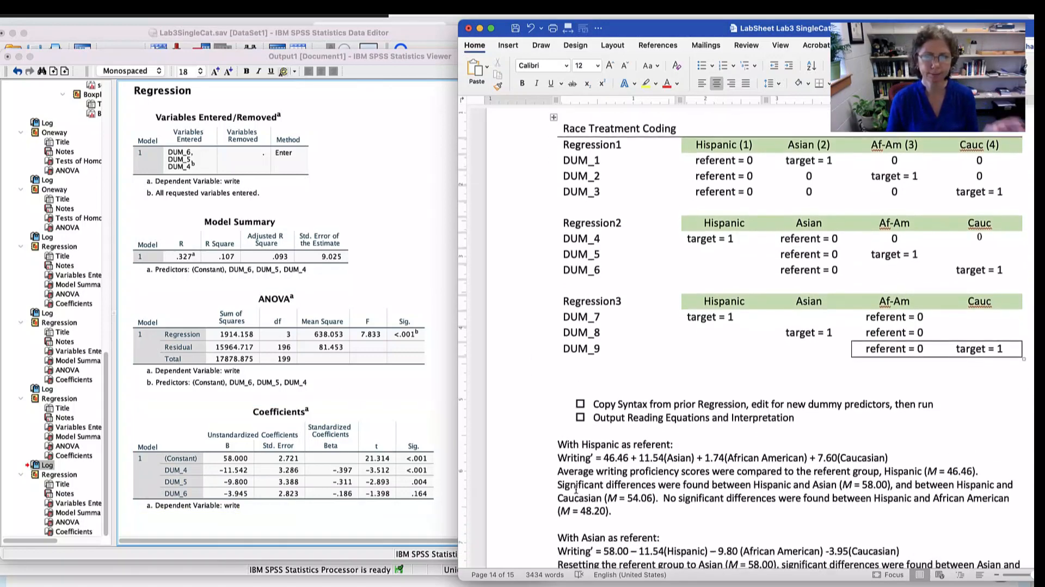
scroll(575, 488, down, 10)
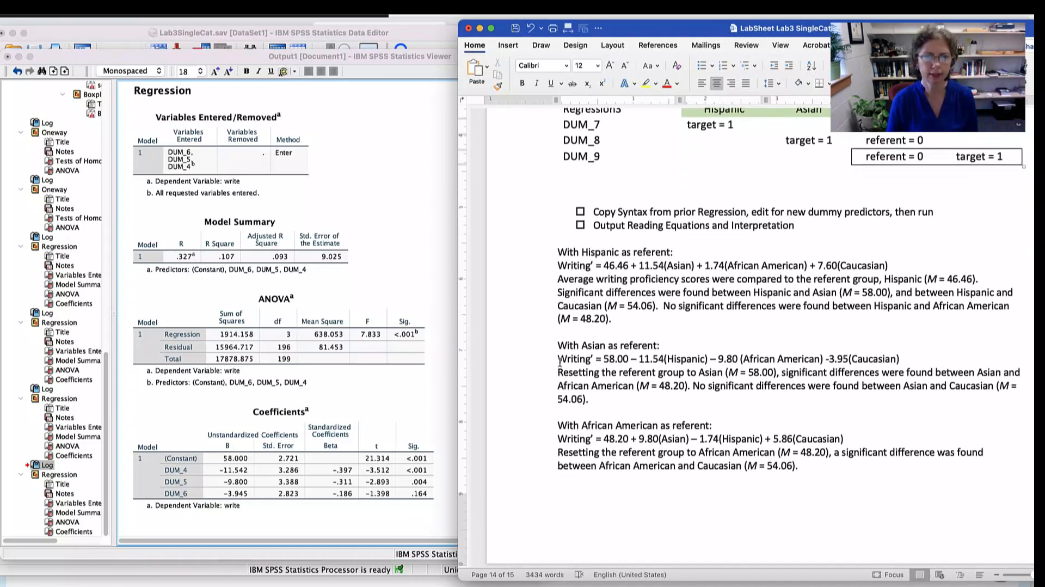
drag(559, 361, 964, 358)
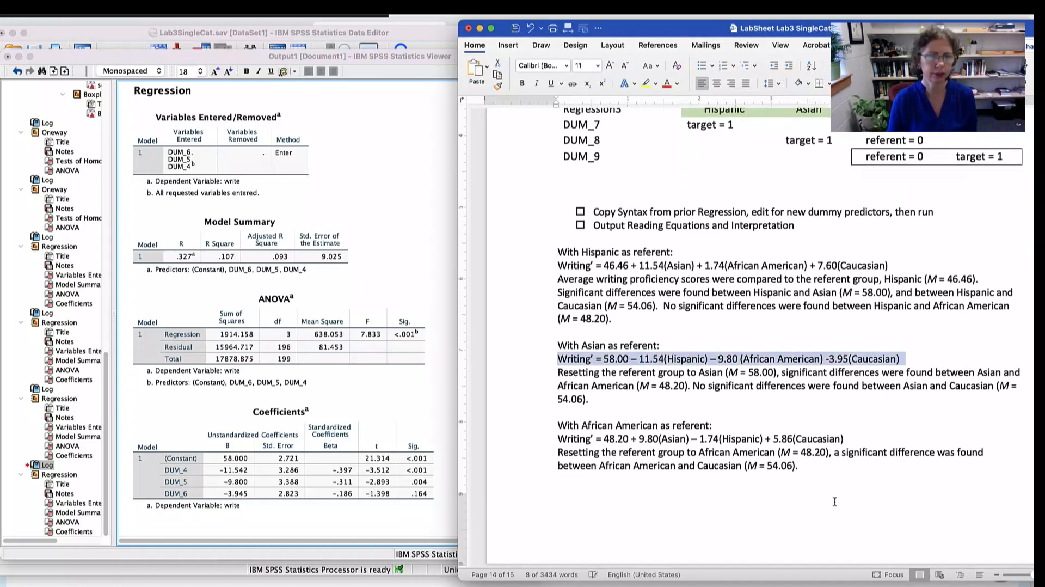
click(315, 487)
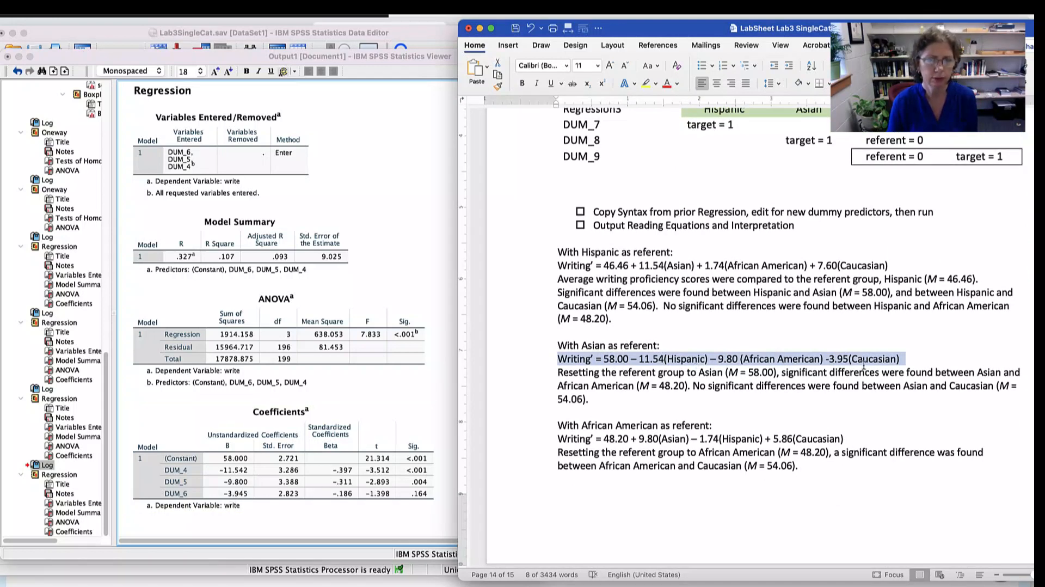
double_click(583, 344)
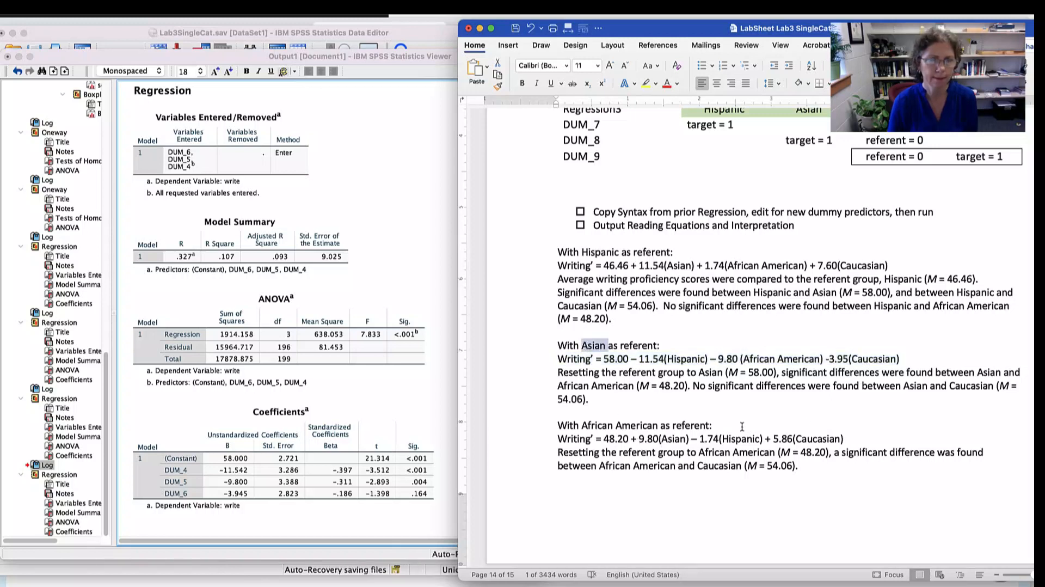
scroll(745, 425, down, 3)
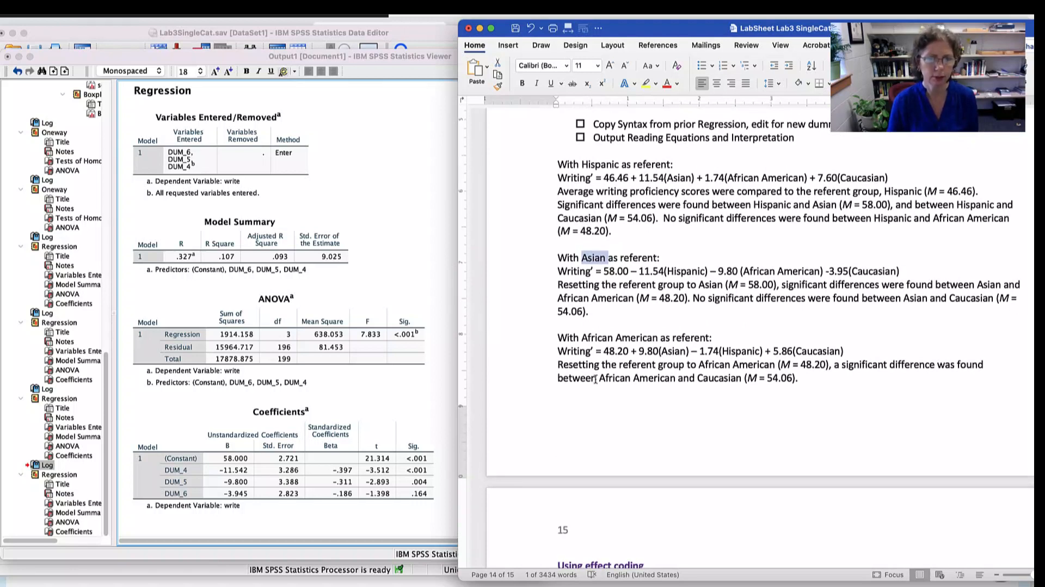
drag(595, 379, 799, 378)
click(803, 299)
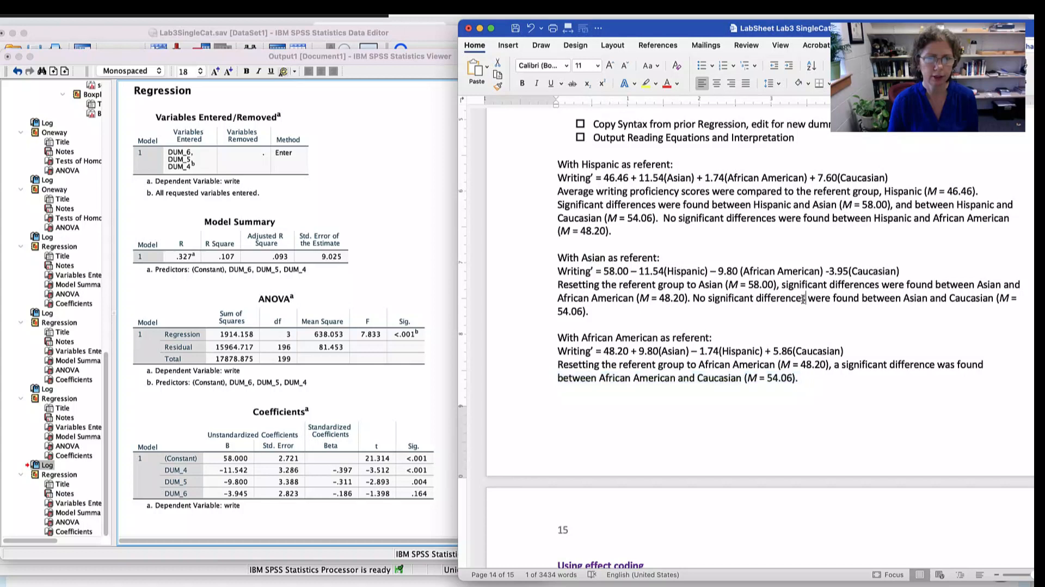
drag(661, 205, 673, 218)
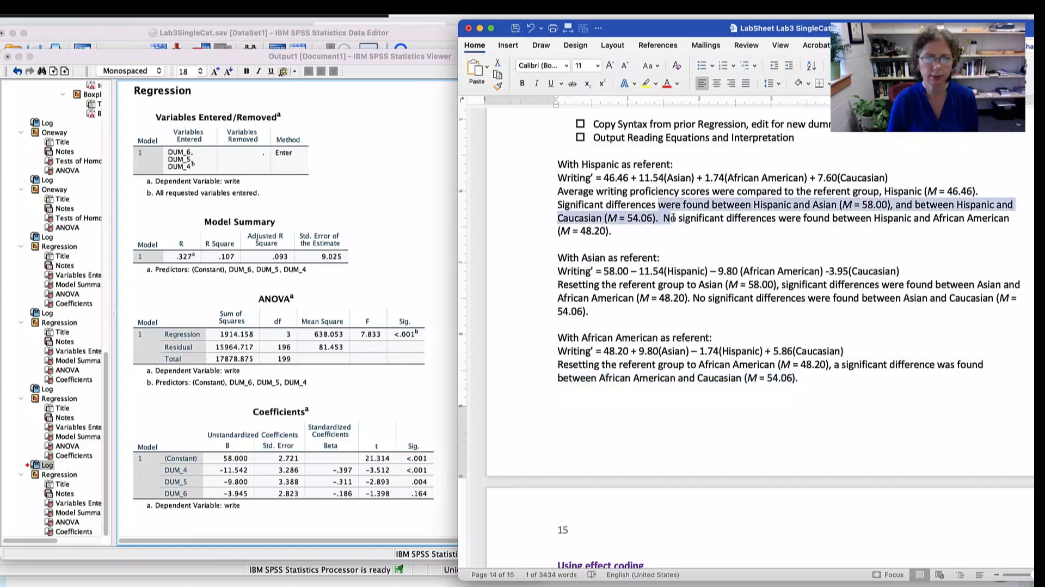
drag(682, 287, 684, 307)
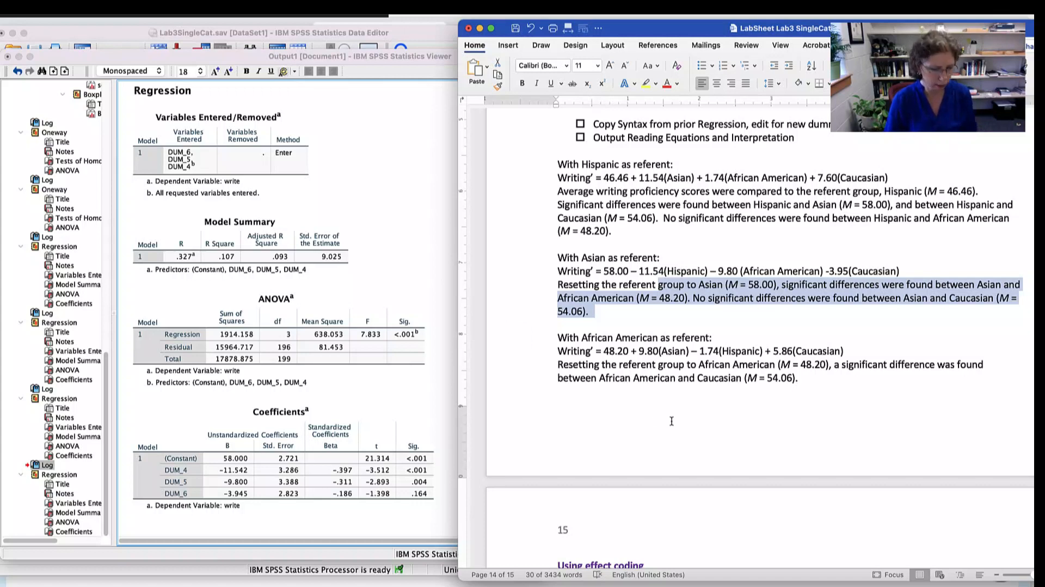
- Switch to the SPSS syntax editor, keep the lab sheet's Race Treatment Coding table in view, and copy the DUM_4 to DUM_6 recode blocks
key(super+Tab)
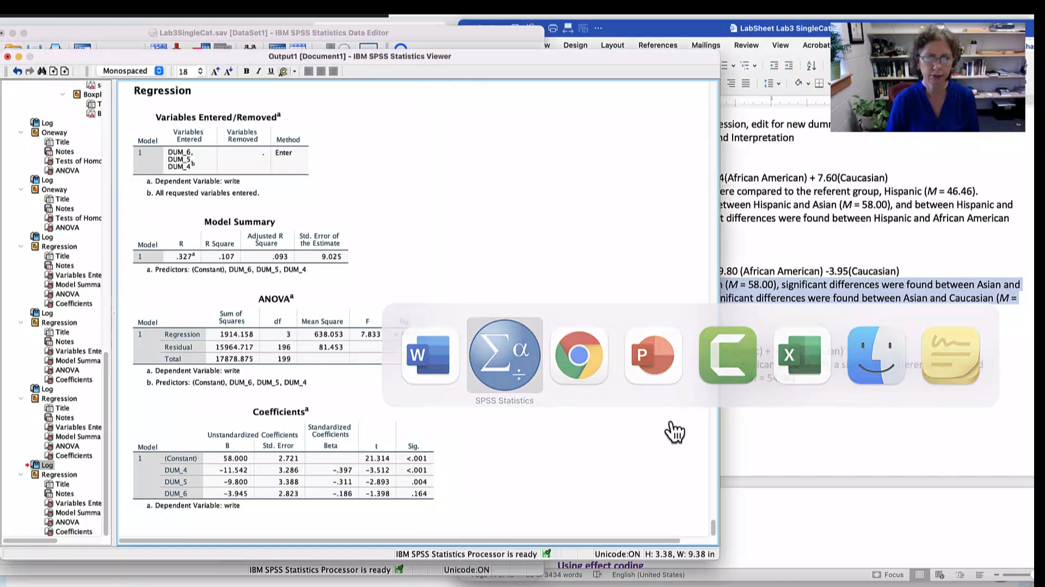
key(super+grave)
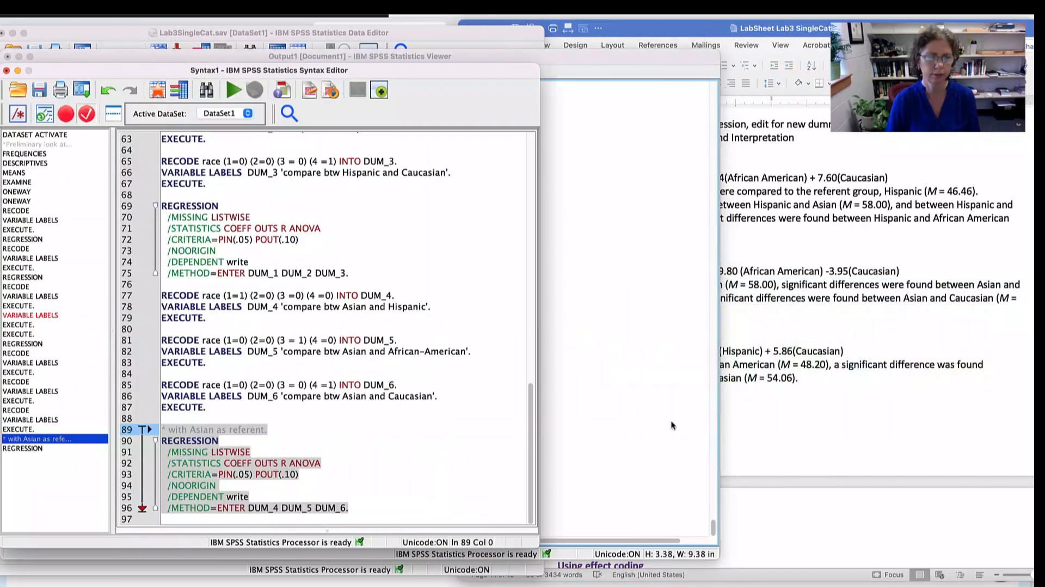
click(911, 384)
scroll(841, 380, down, 3)
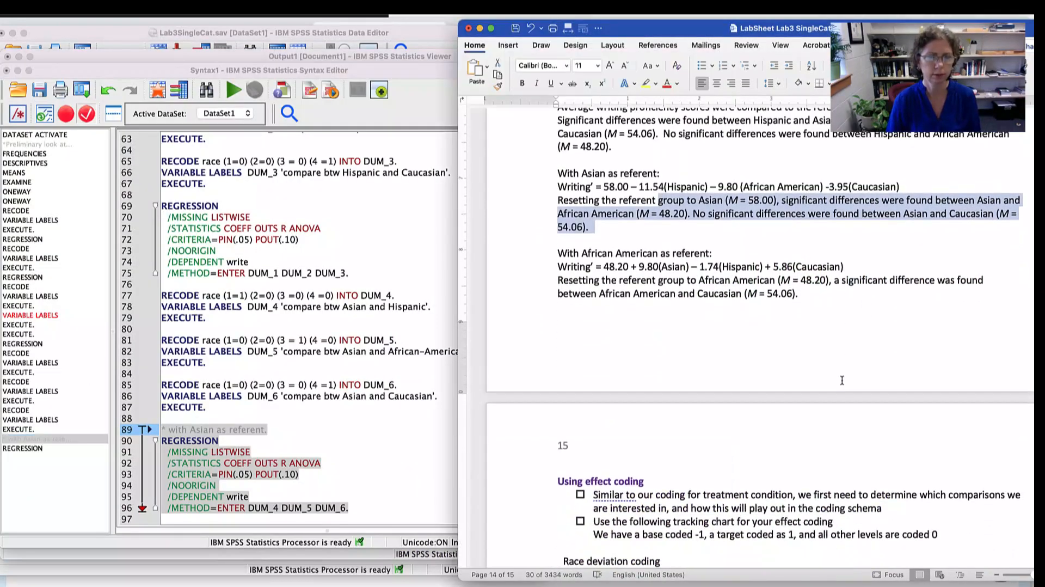
scroll(841, 380, up, 8)
scroll(842, 380, up, 3)
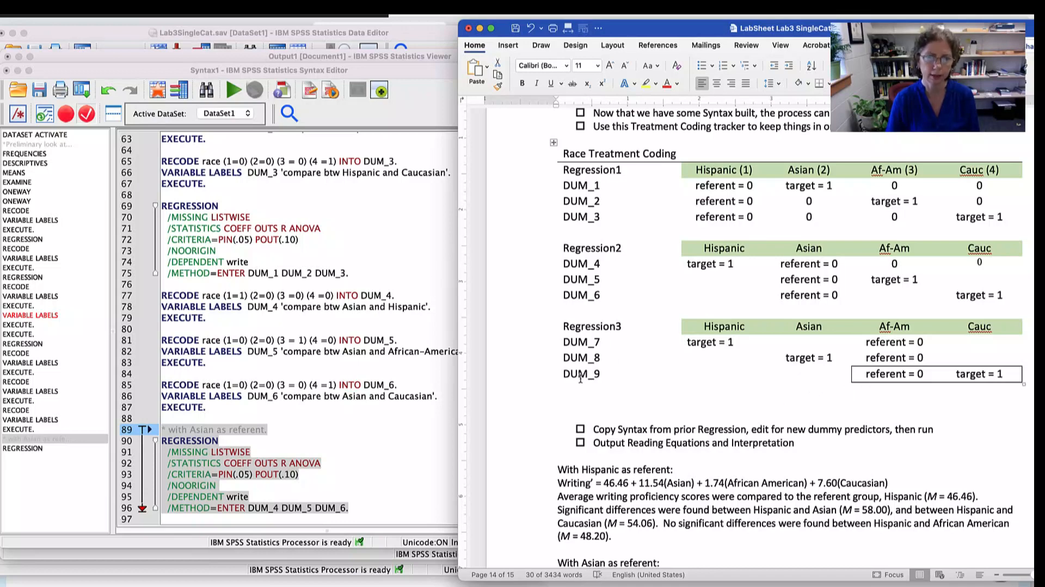
click(248, 408)
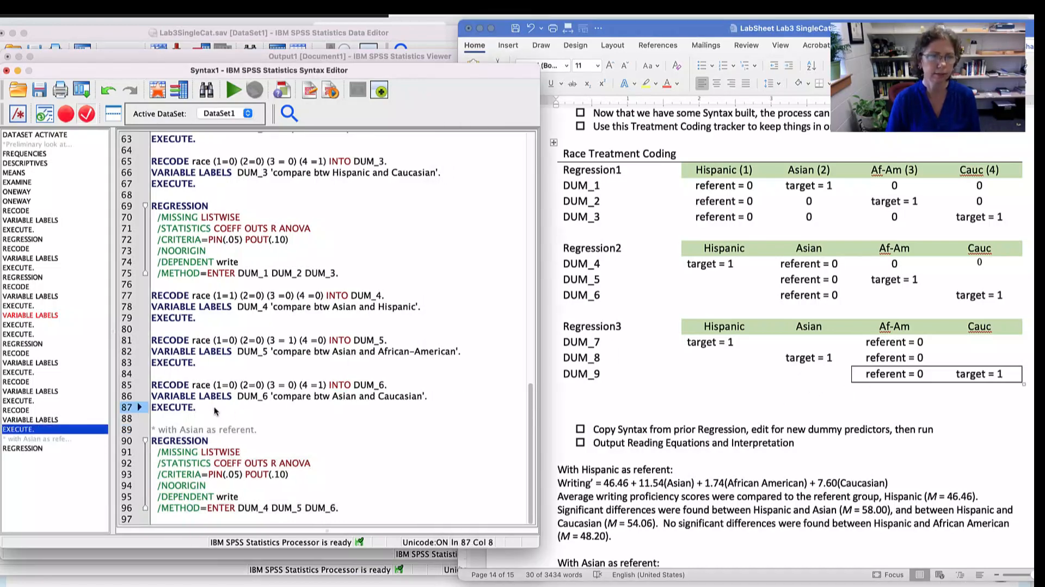
drag(215, 410, 145, 295)
key(super+c)
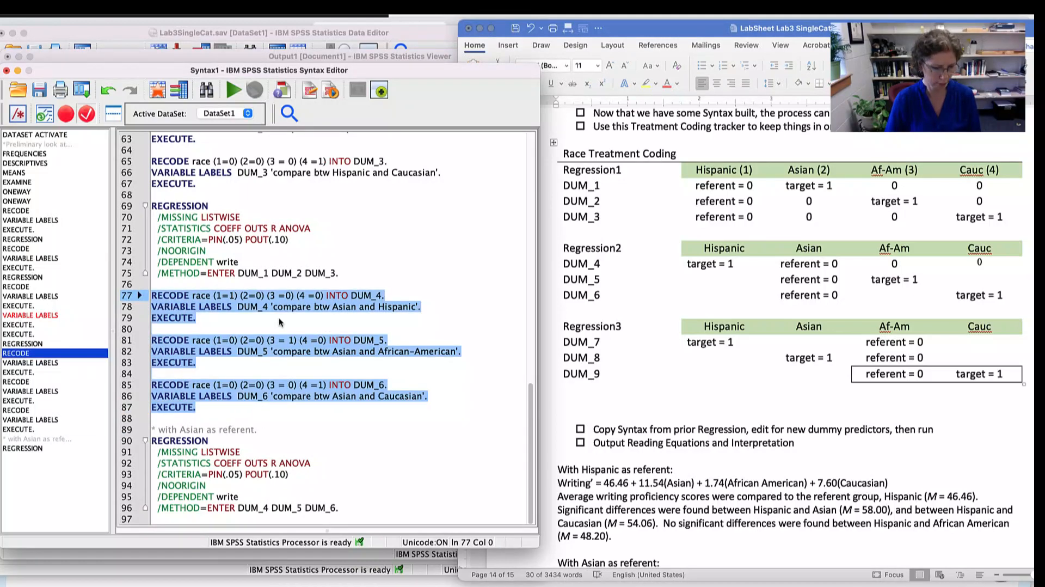
- Add the comment line "*recoding for African American as referent." below the Asian-referent regression block, separated by a blank line
click(367, 503)
key(Return)
key(Return)
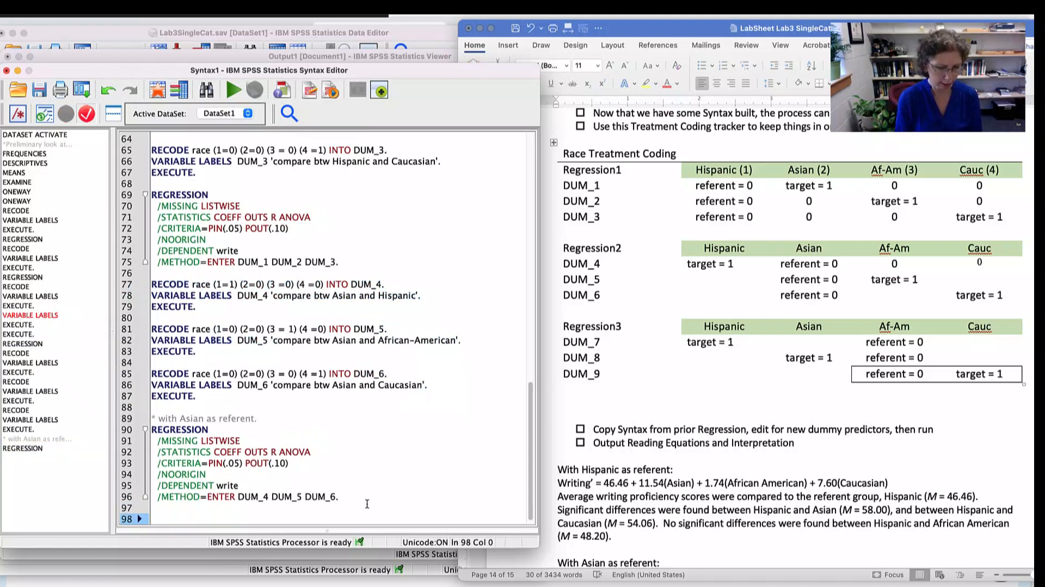
text(*s)
key(BackSpace)
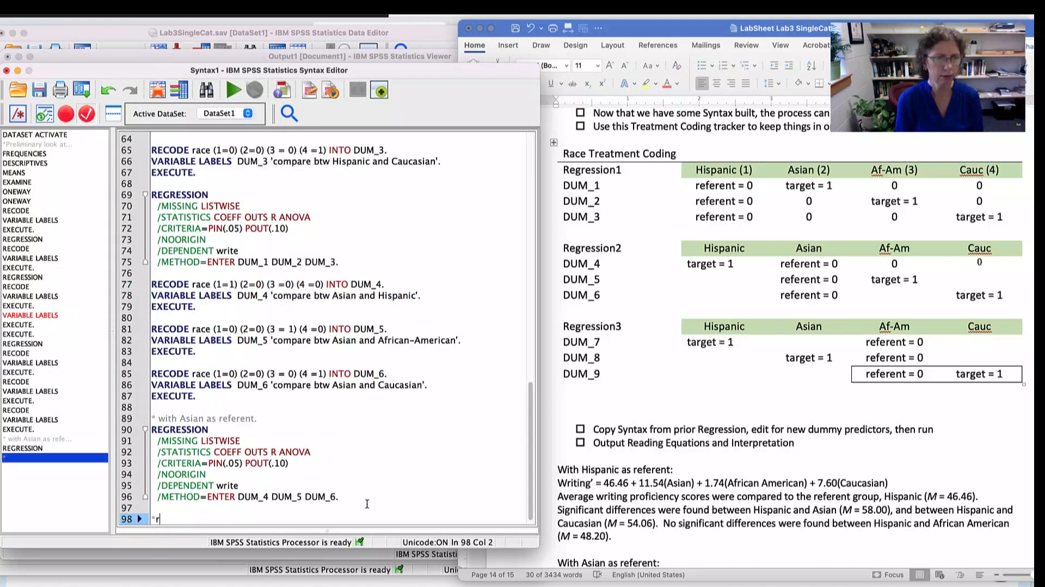
text(recoding for Af)
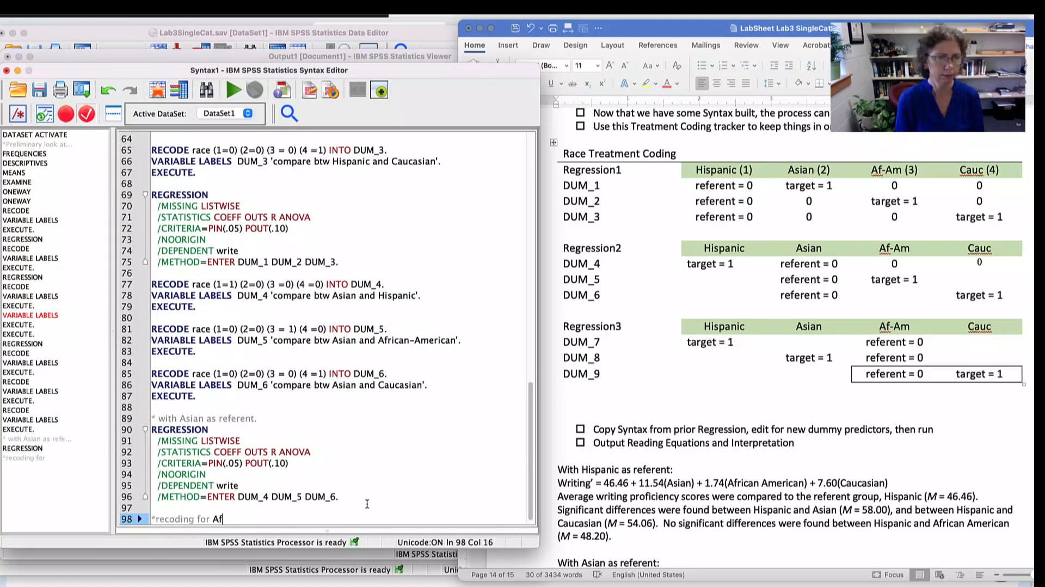
text(rican American as referent.)
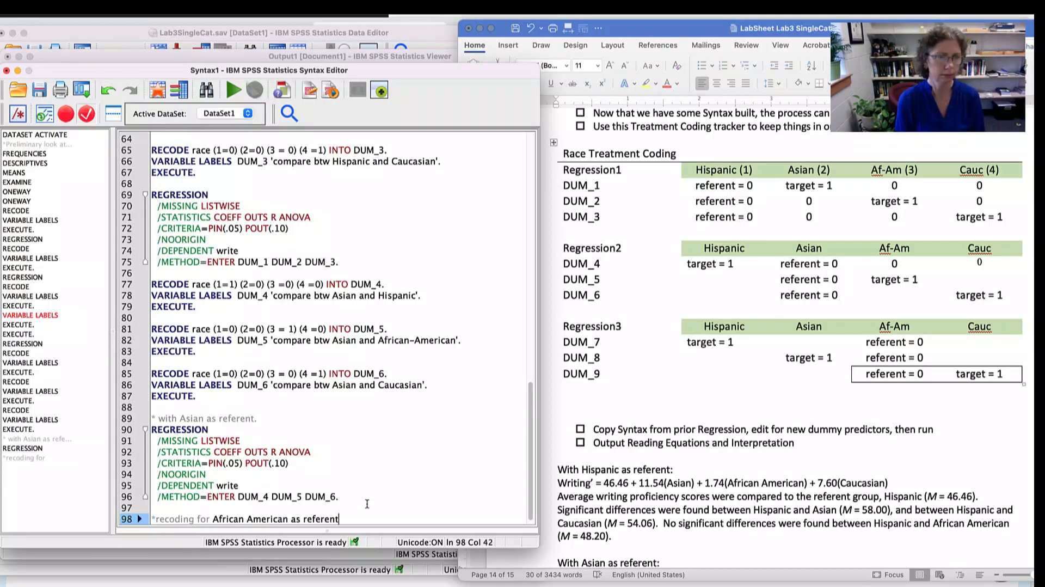
key(Return)
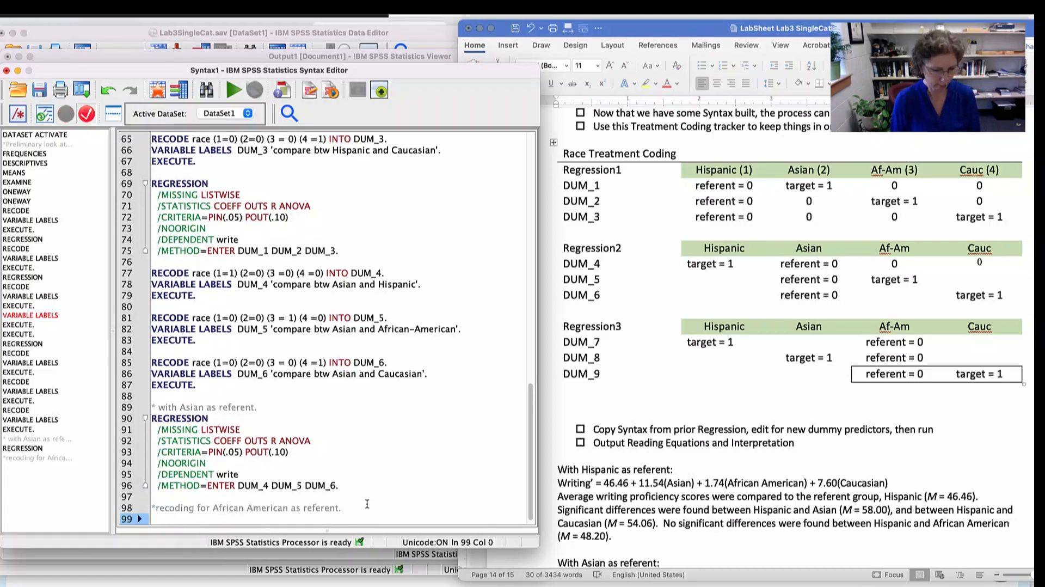
- Paste the copied recode blocks under the new comment and change their RECODE target variables to DUM_7, DUM_8 and DUM_9
key(super+v)
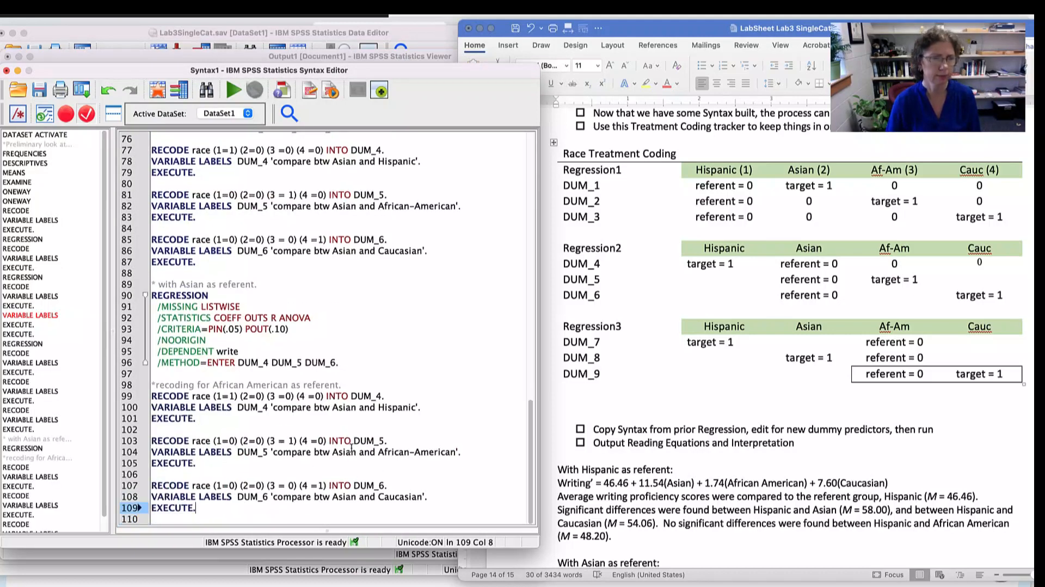
click(397, 396)
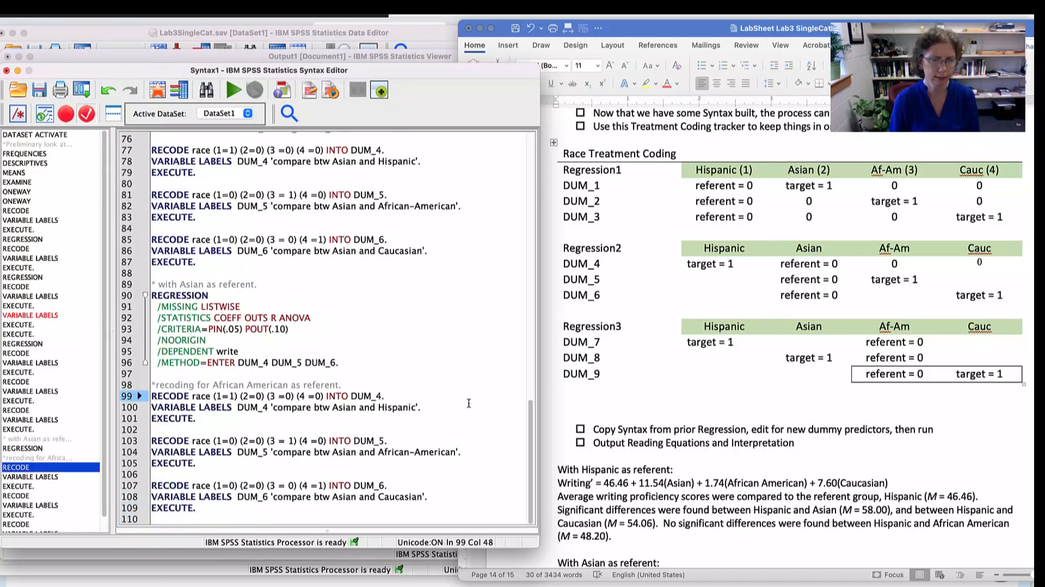
key(BackSpace)
text(7)
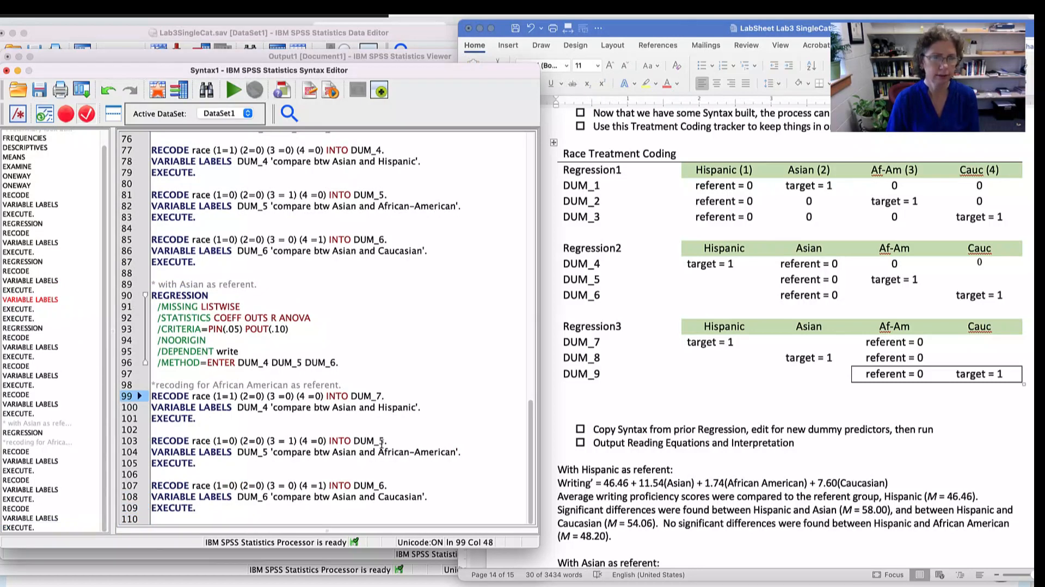
click(385, 442)
key(BackSpace)
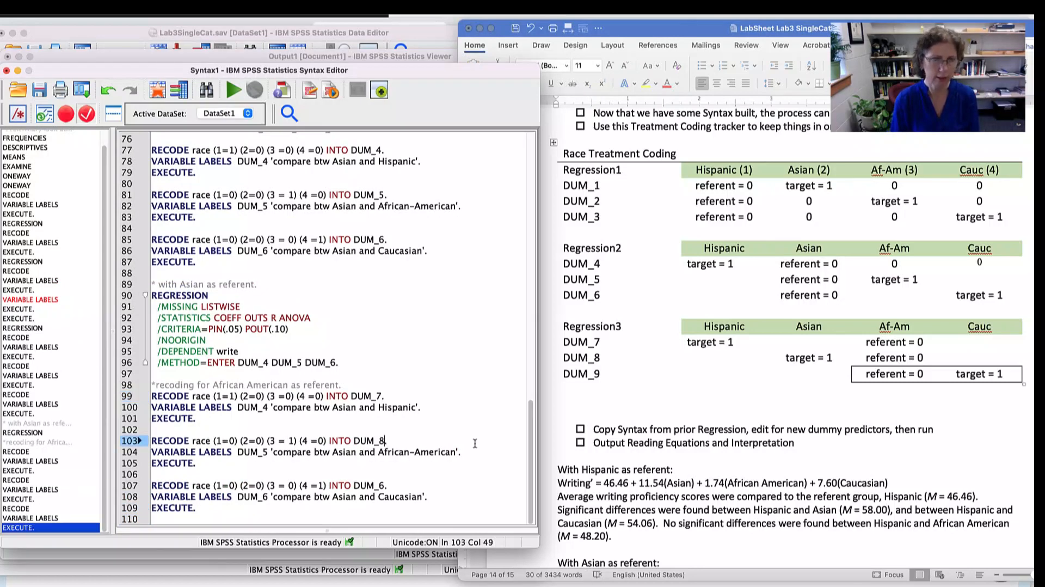
click(382, 485)
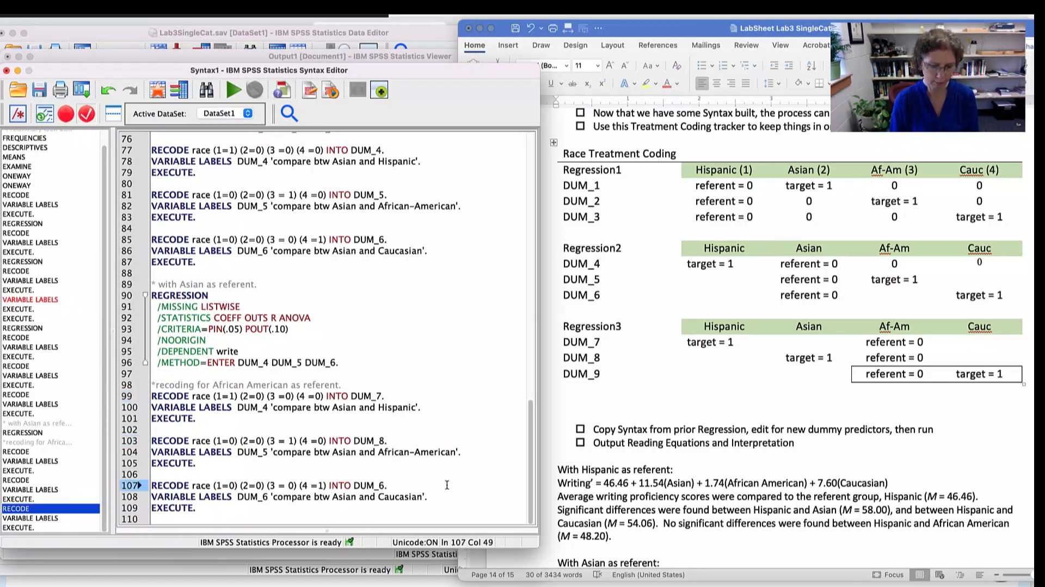
key(BackSpace)
text(9)
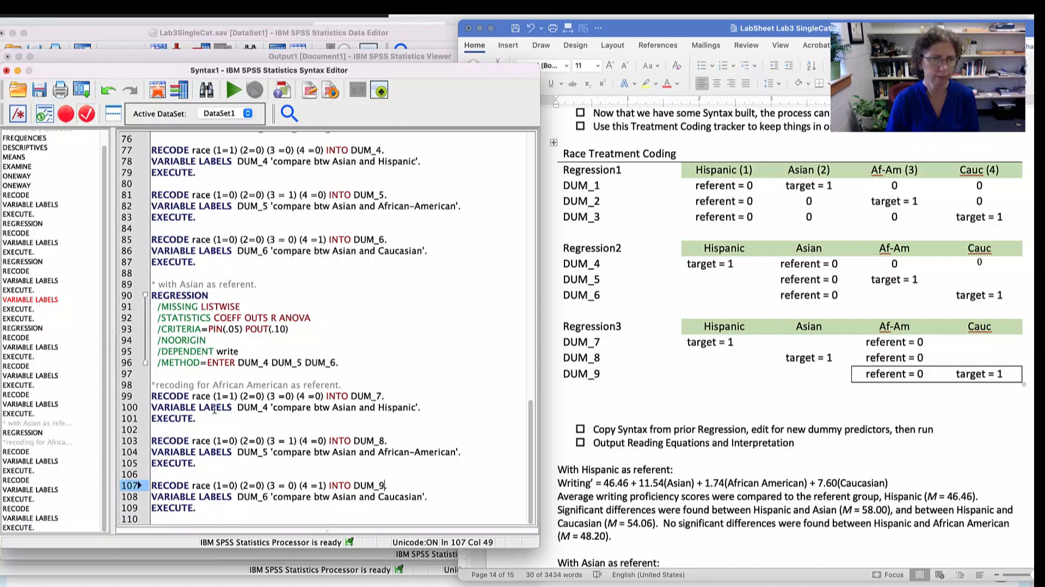
- Change the variable names in the three pasted VARIABLE LABELS lines to DUM_7, DUM_8 and DUM_9
click(266, 408)
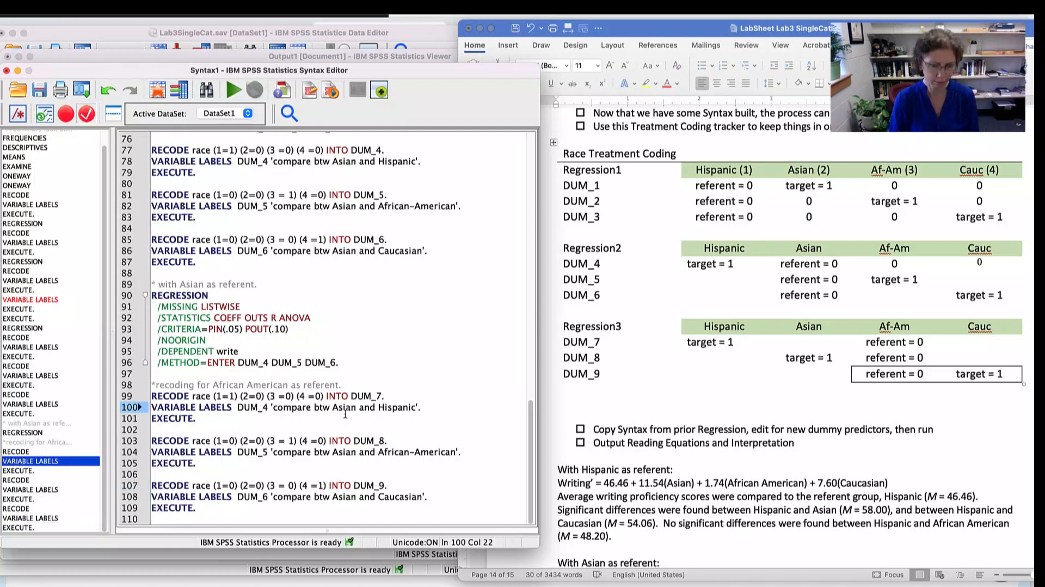
key(BackSpace)
text(7)
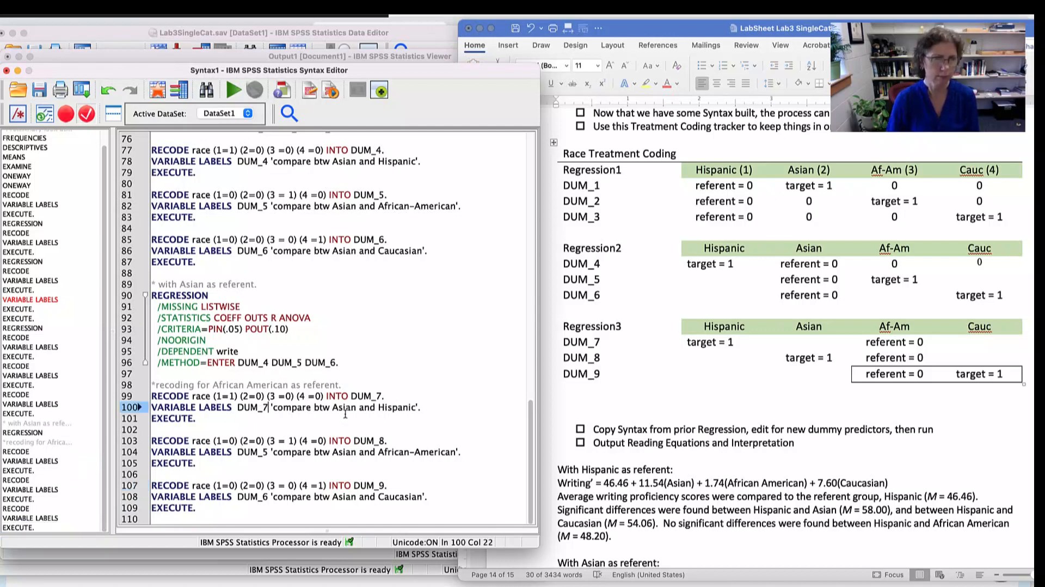
click(268, 452)
key(BackSpace)
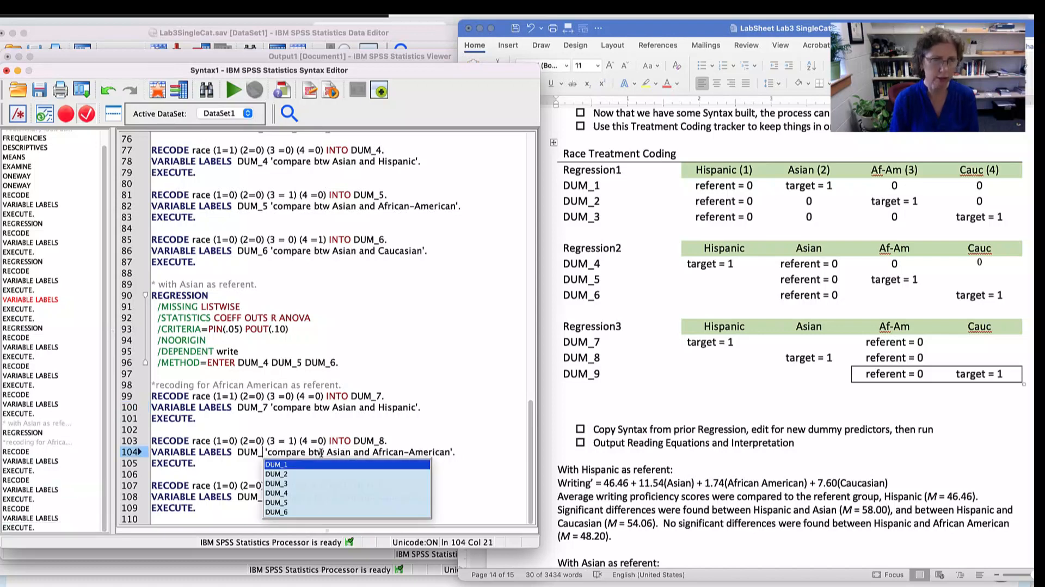
text(8)
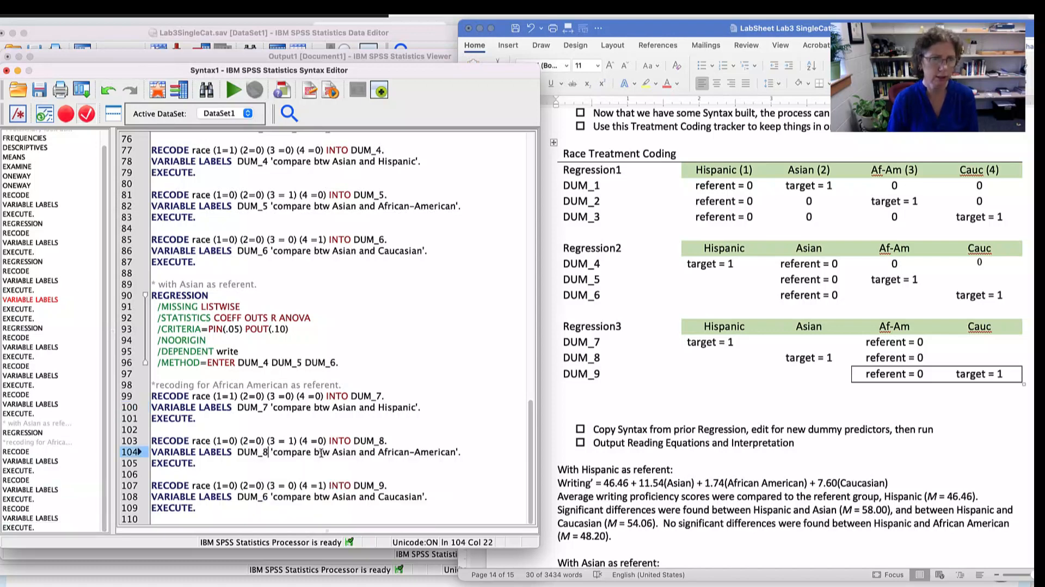
click(267, 495)
key(BackSpace)
text(9)
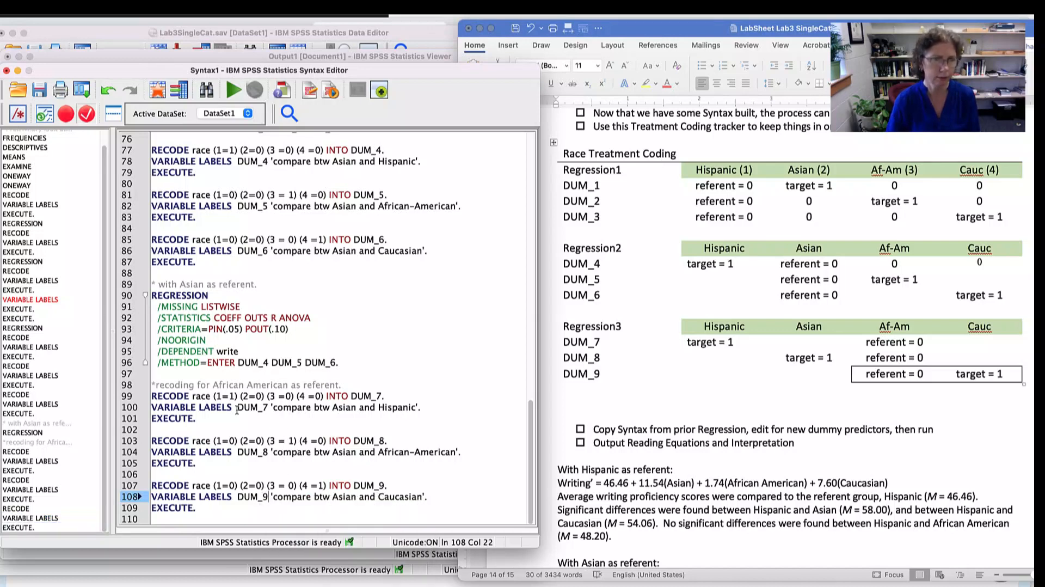
drag(237, 409, 312, 409)
drag(243, 452, 312, 451)
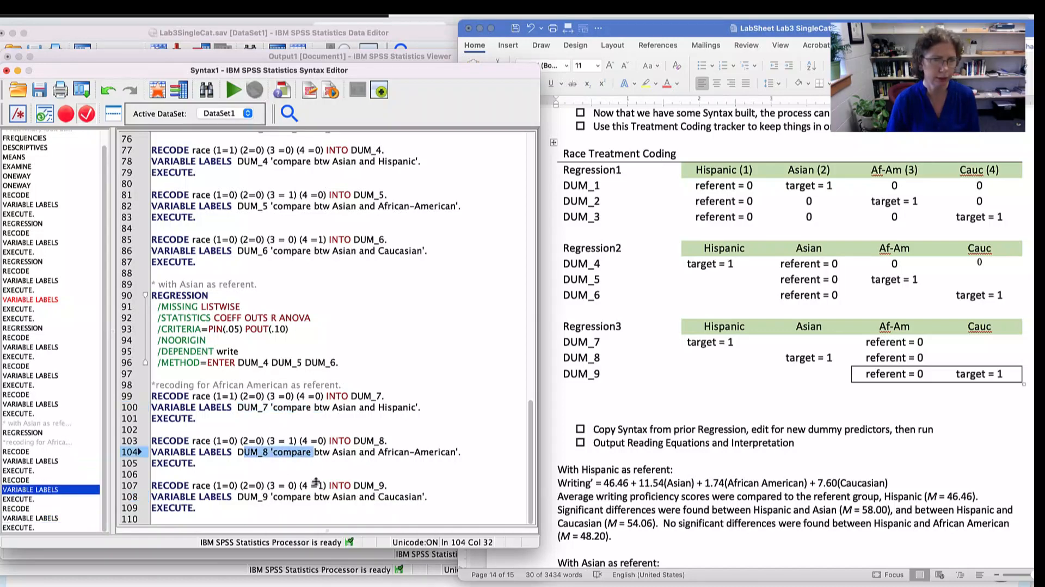
drag(314, 498, 239, 498)
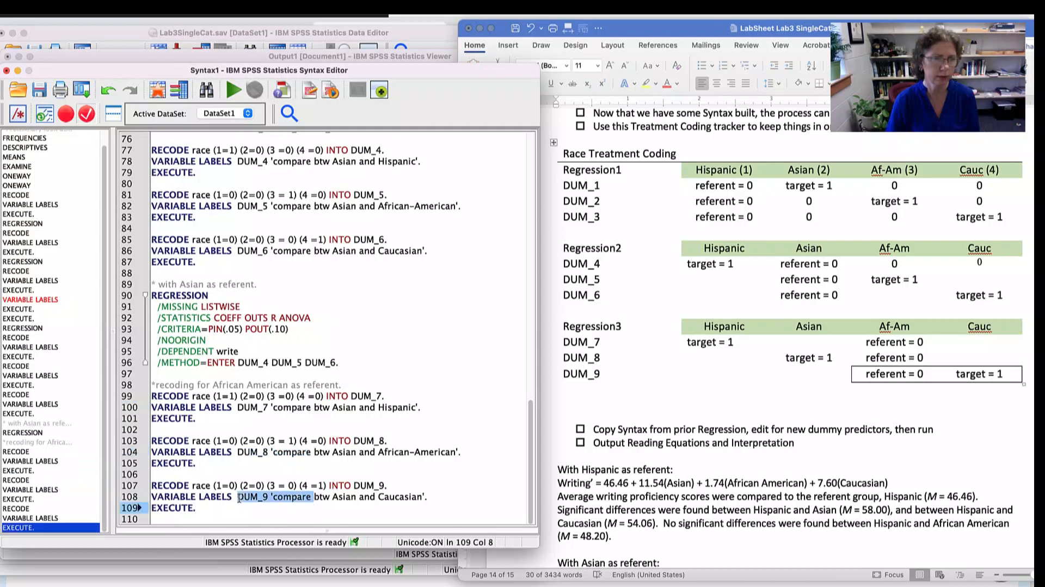
- Replace "Asian" with "African-American" in the DUM_7 variable label so it compares African-American and Hispanic
double_click(343, 496)
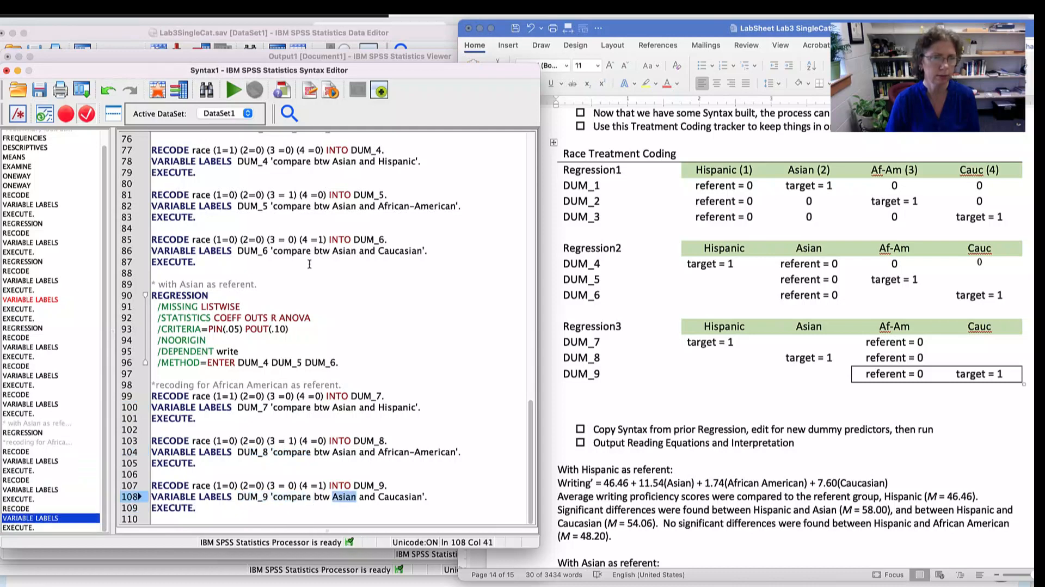
click(337, 409)
key(Delete)
key(Delete)
key(Delete)
key(Delete)
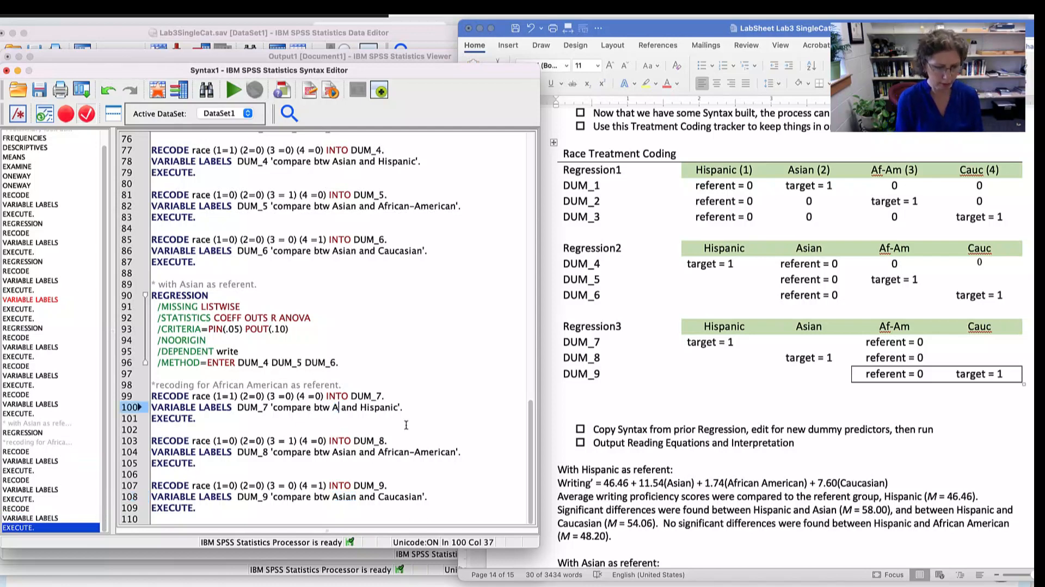
text(frican)
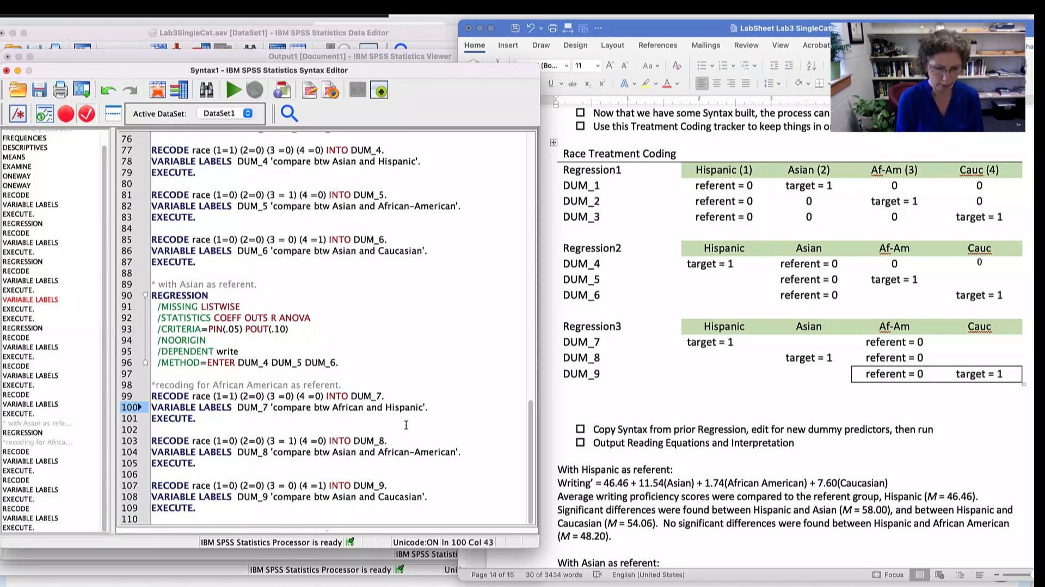
text(-Ameri)
text(canc)
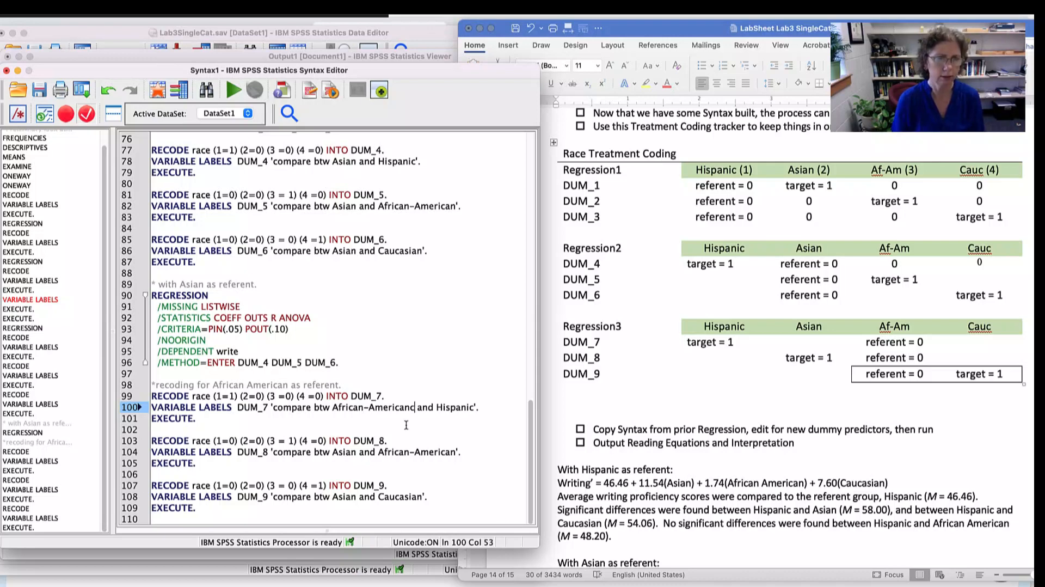
key(BackSpace)
- Copy "African-American" from the DUM_7 label and paste it over "Asian" in the DUM_8 and DUM_9 labels
drag(330, 407, 410, 407)
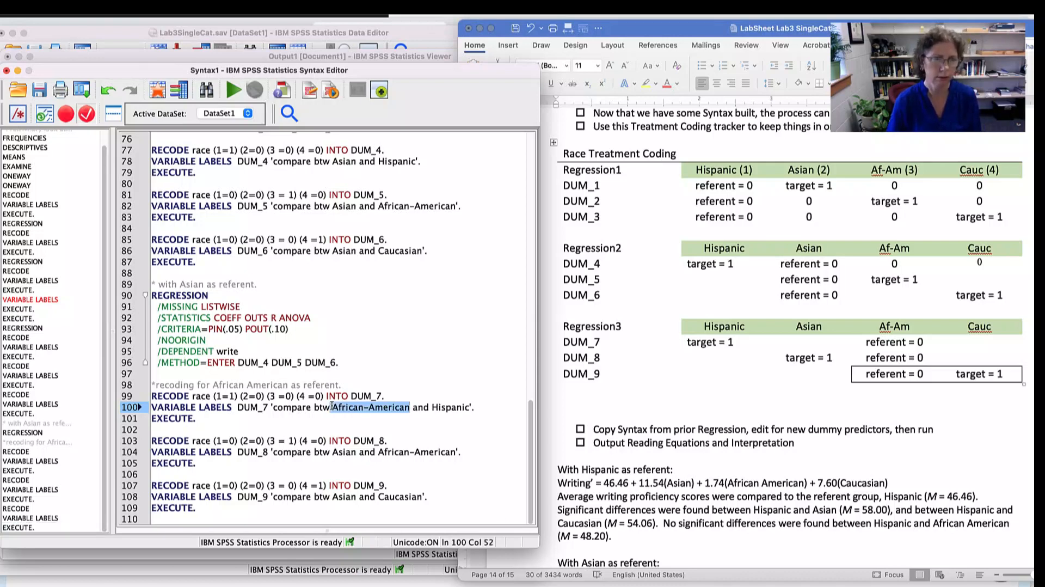
key(ctrl+c)
double_click(340, 451)
key(ctrl+v)
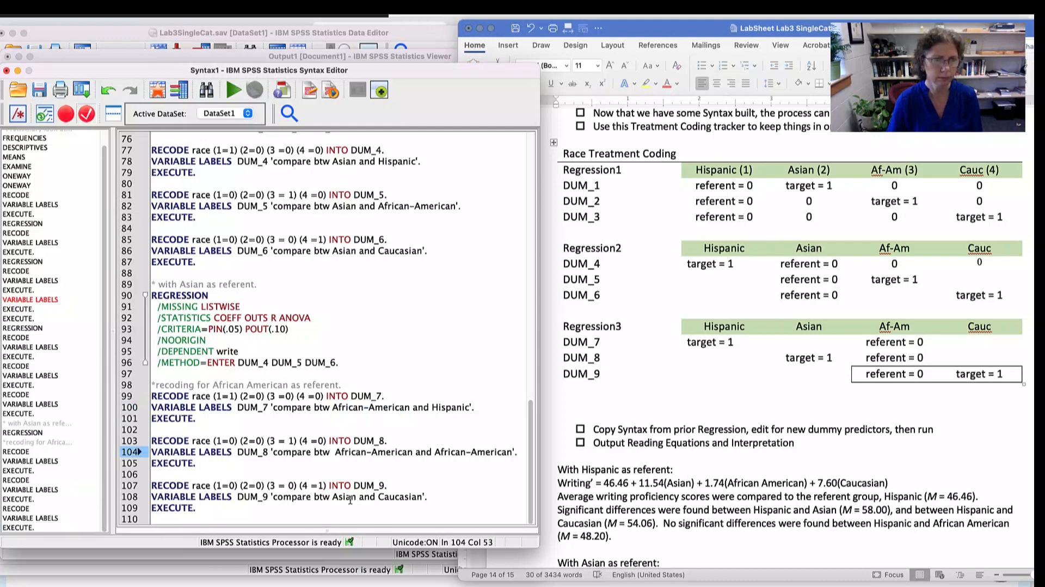
double_click(349, 496)
key(ctrl+v)
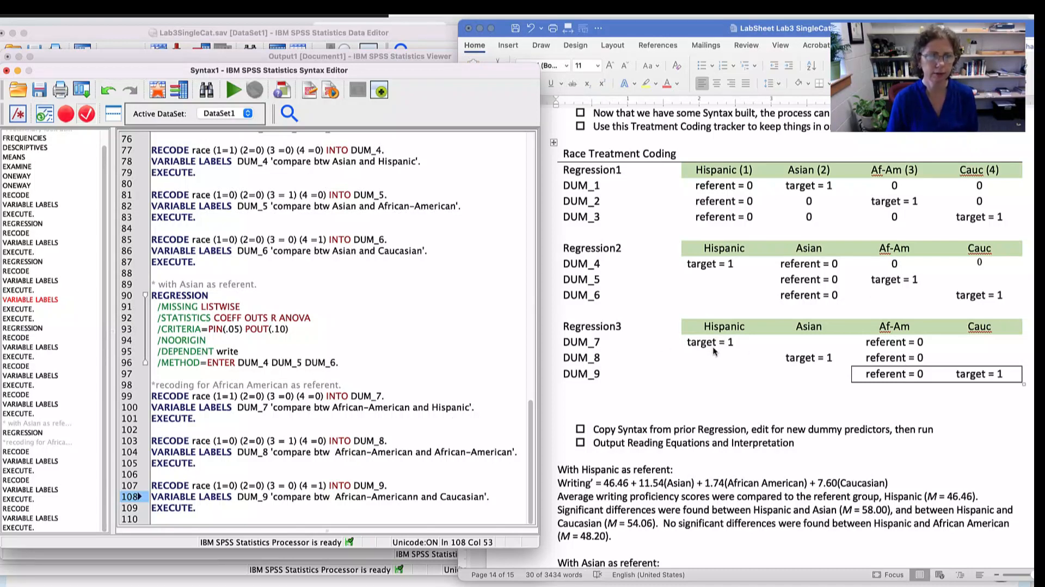
- Check the DUM_7 recode values, and change the DUM_8 recode to (2=1) and (3 = 0) so Asian is the target
click(230, 395)
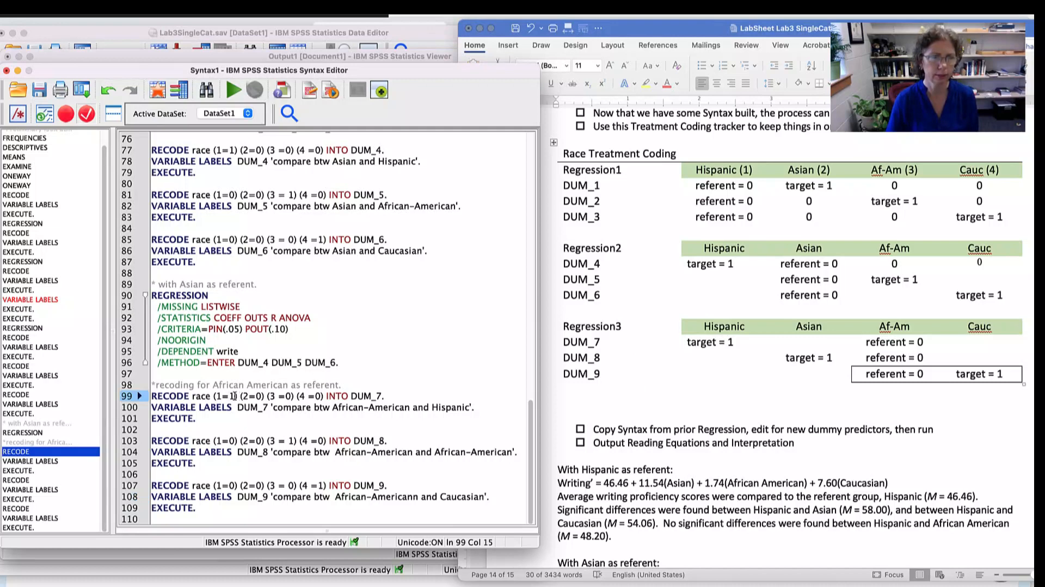
drag(235, 396, 211, 396)
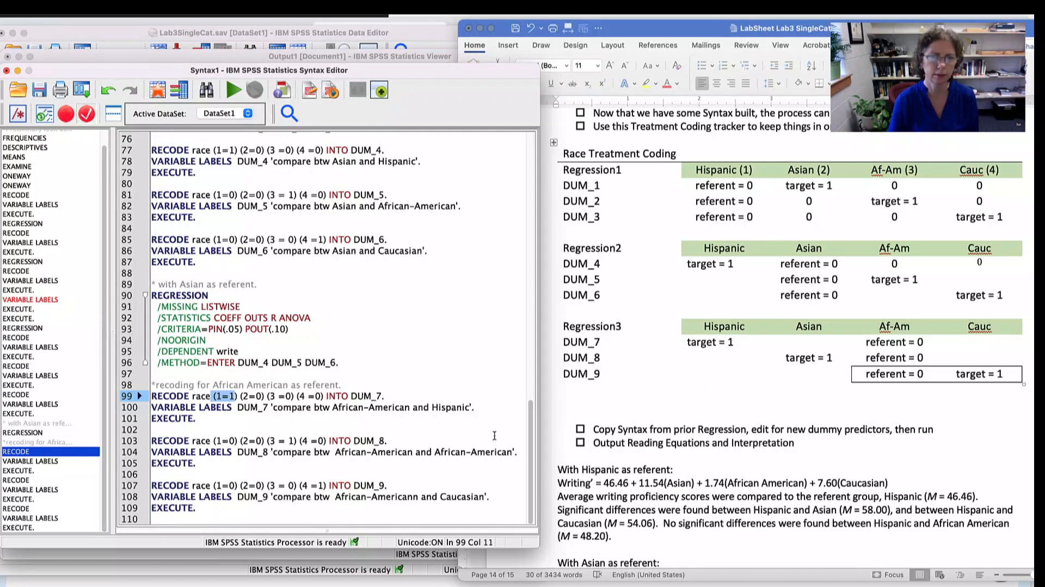
click(232, 441)
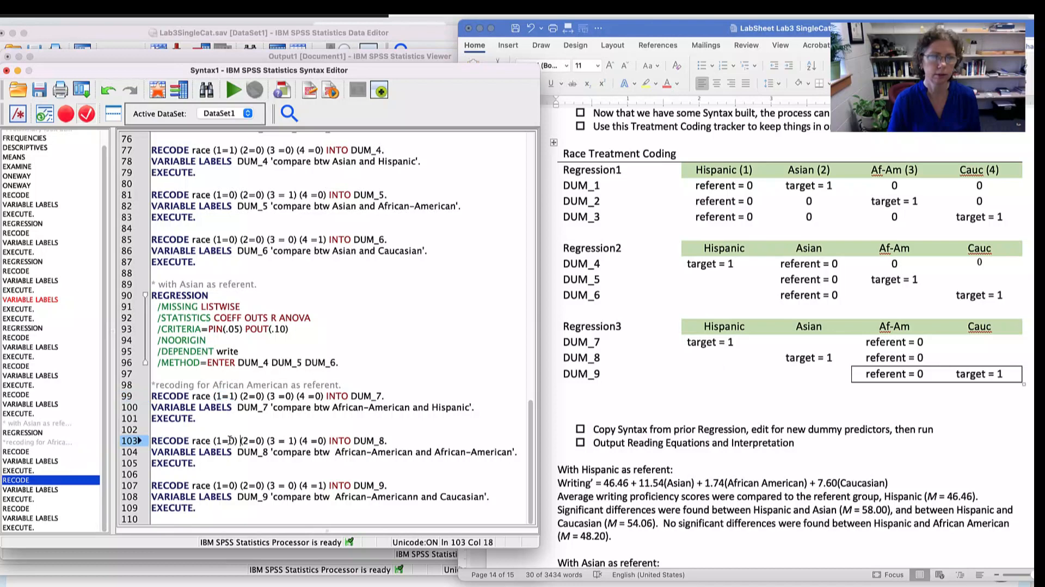
click(229, 441)
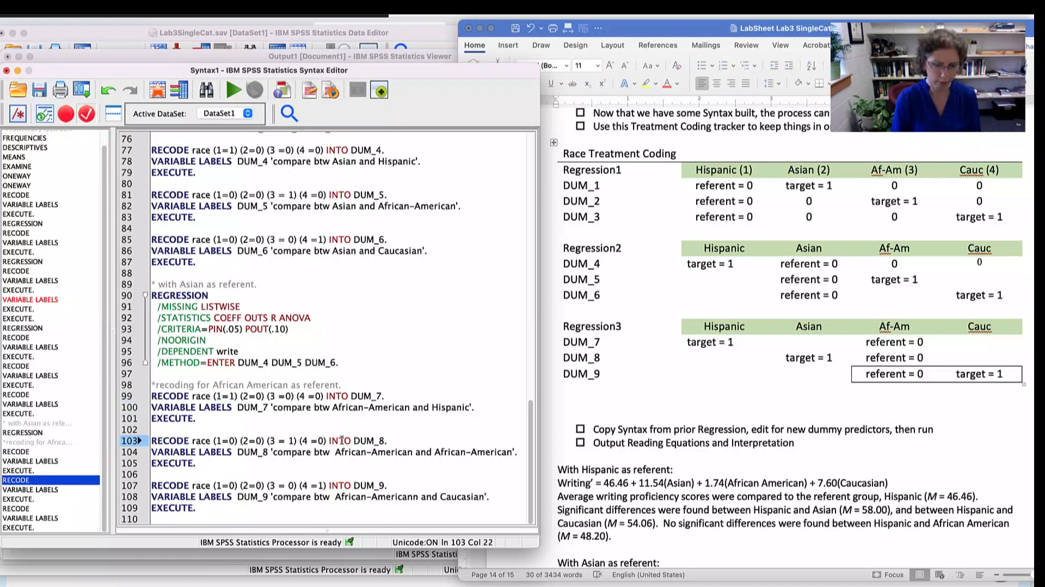
click(264, 440)
key(BackSpace)
text(1)
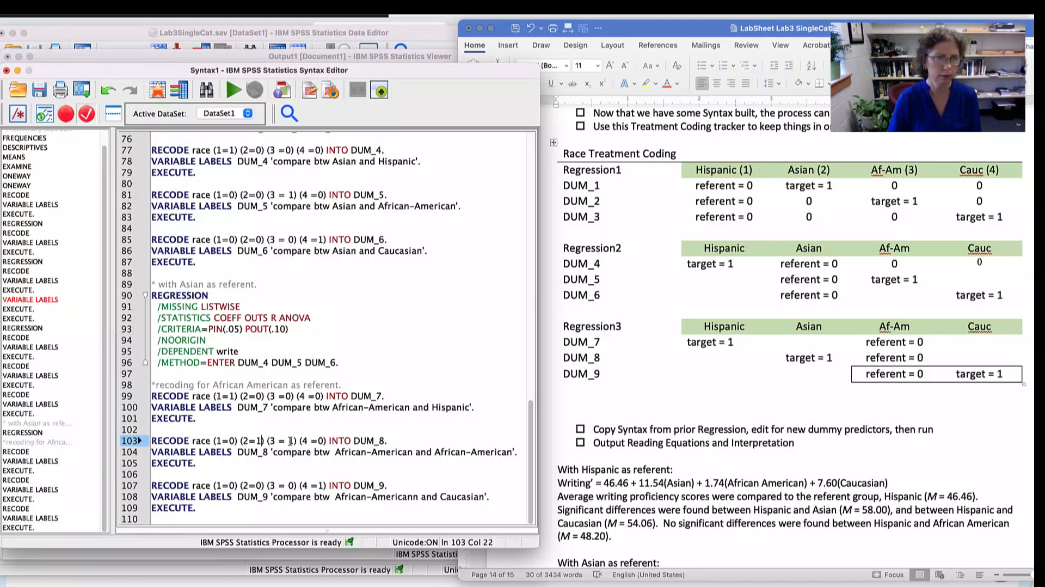
click(292, 440)
key(BackSpace)
text(0)
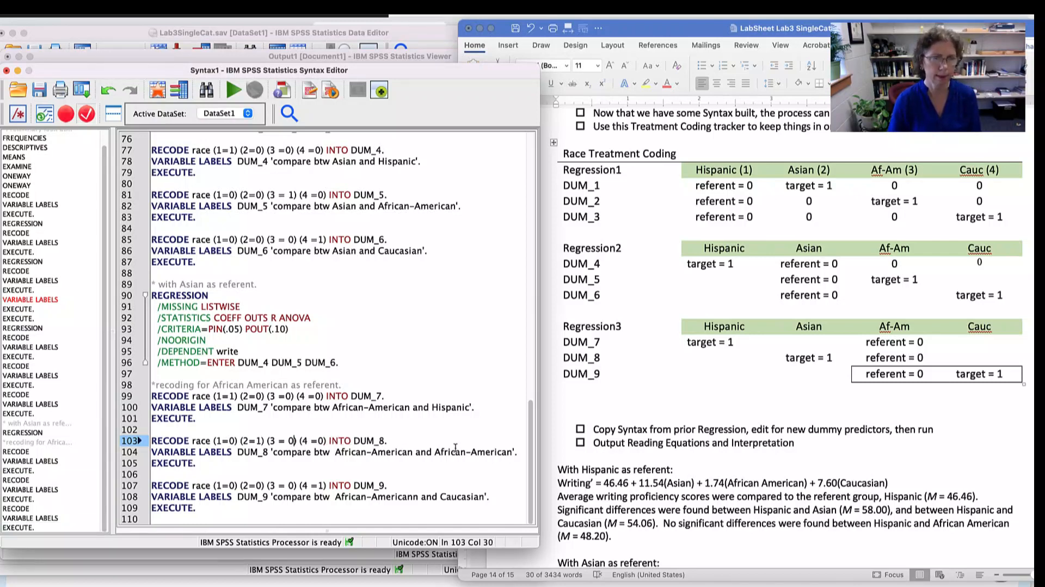
- Change the second group in the DUM_8 label to "Asian" and remove the extra "n" from "African-American" in the DUM_9 label
drag(435, 451, 512, 453)
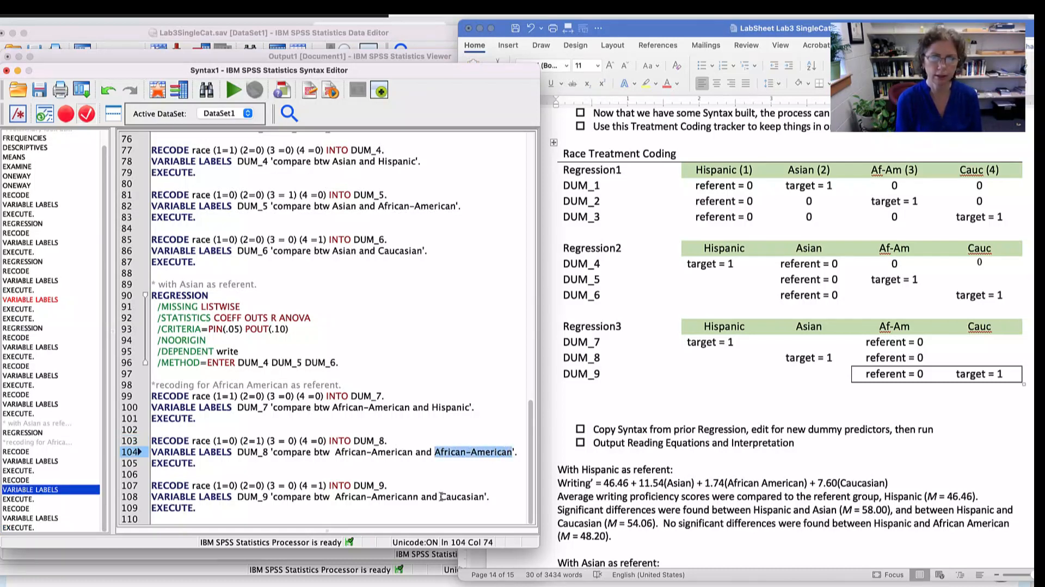
text(Asian)
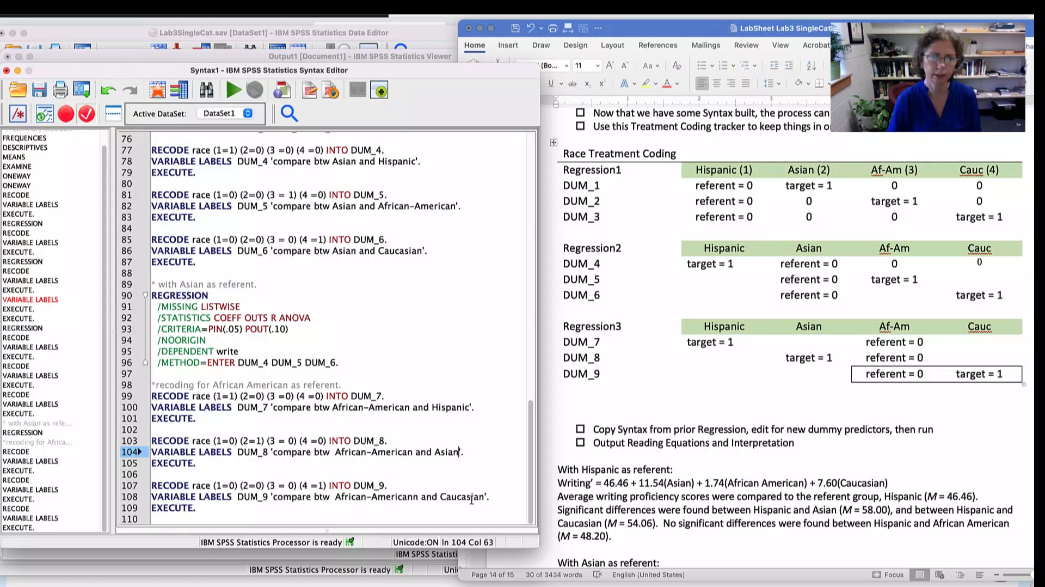
click(414, 498)
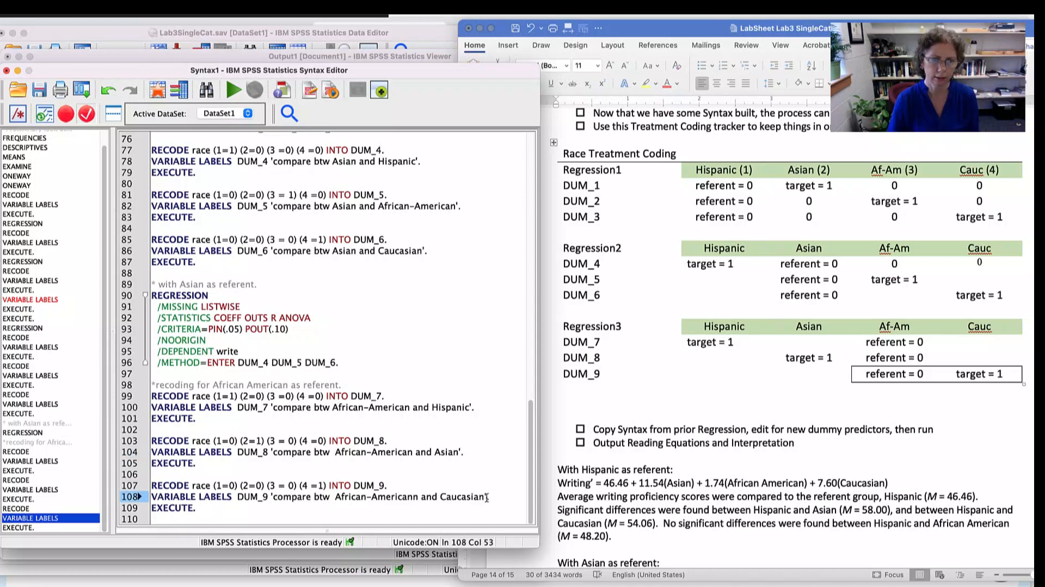
key(BackSpace)
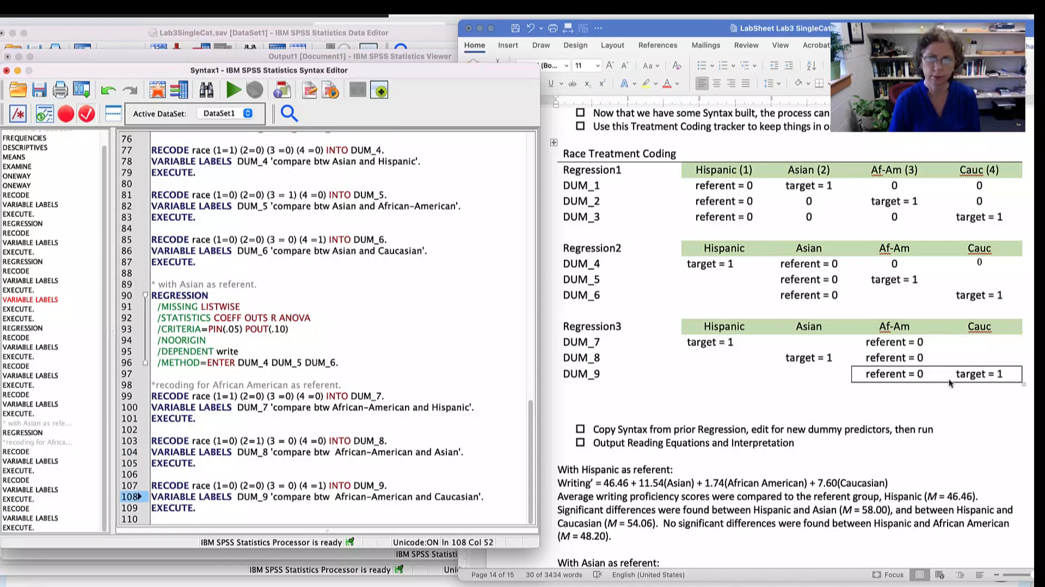
- Run the African American referent comment with the DUM_7 to DUM_9 recode blocks, and return to the syntax editor
drag(212, 510, 151, 375)
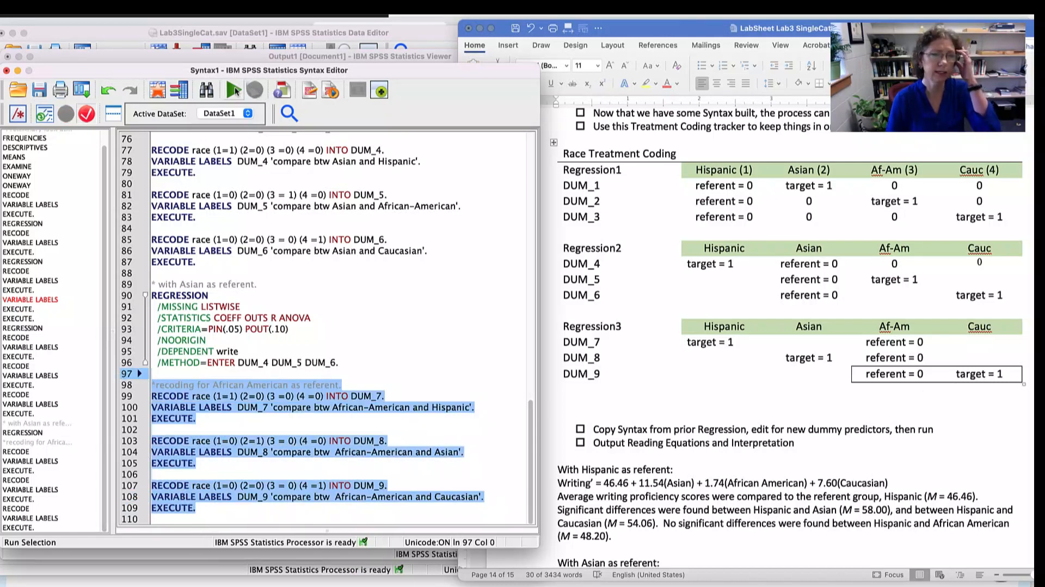
click(234, 90)
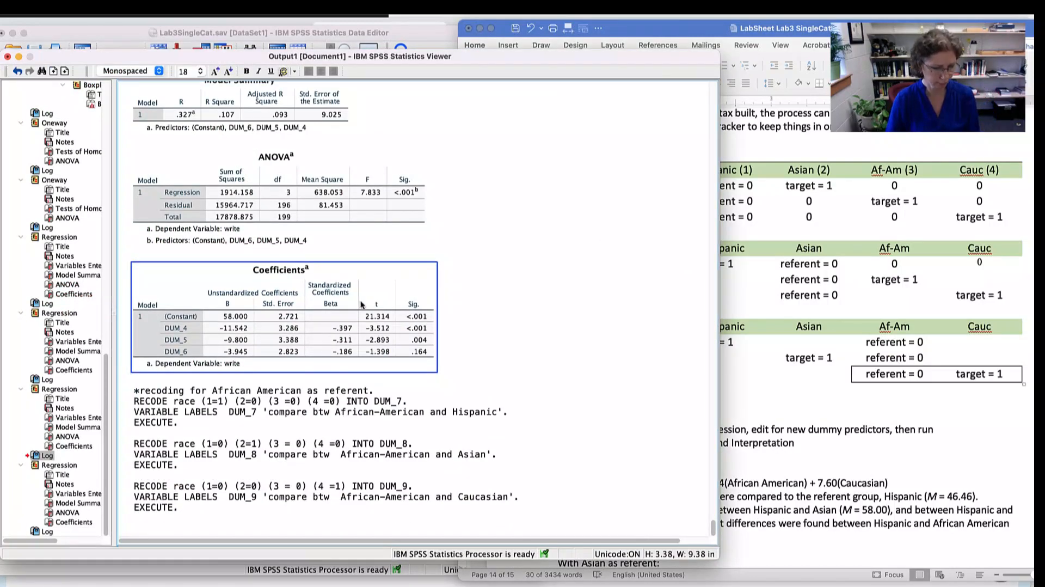
key(super+grave)
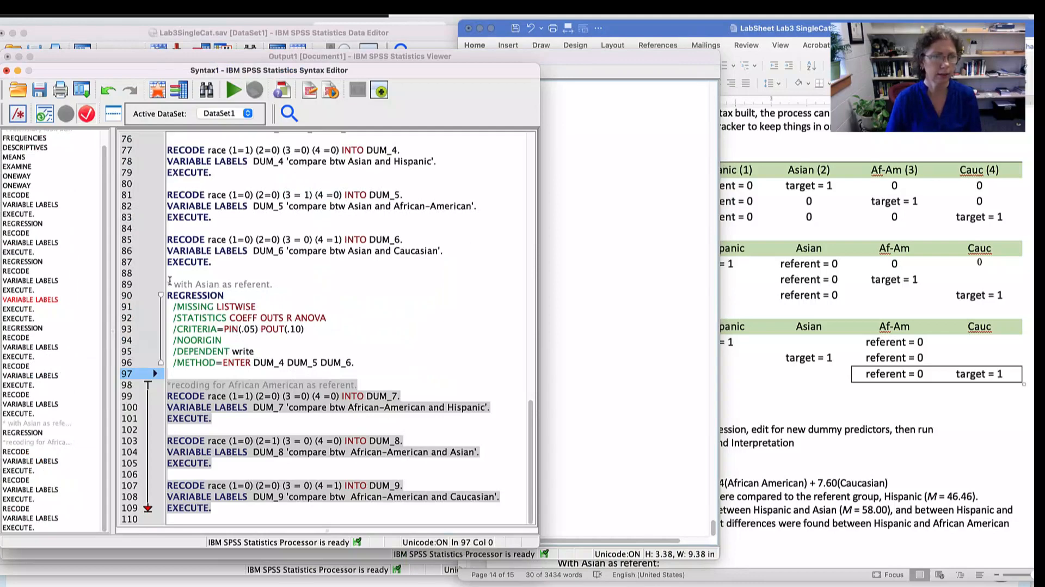
- Copy the Asian-referent regression block with its comment and paste it below the DUM_9 recode, separated by a blank line
drag(167, 281, 369, 363)
key(ctrl+c)
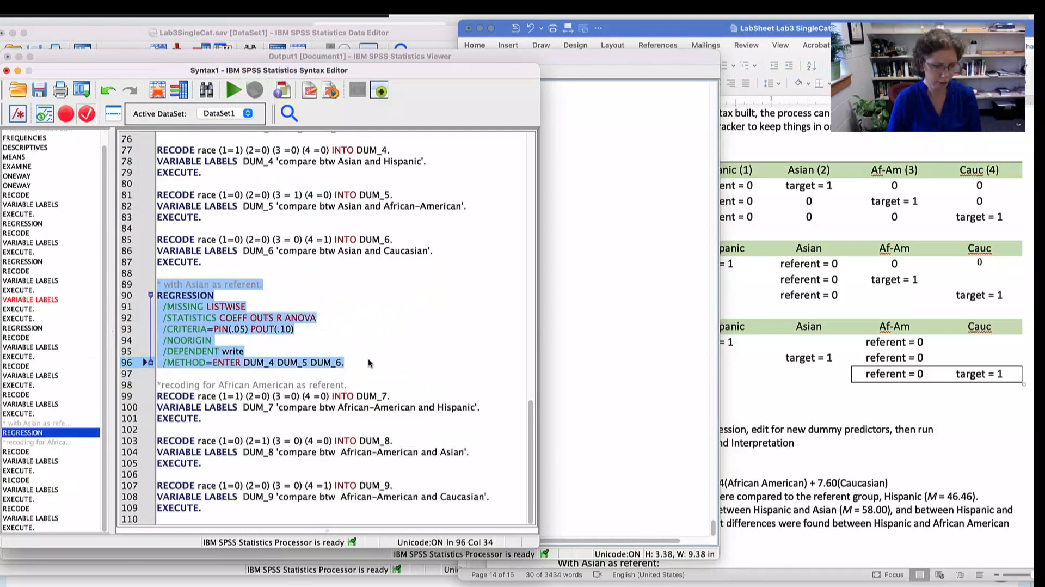
click(190, 518)
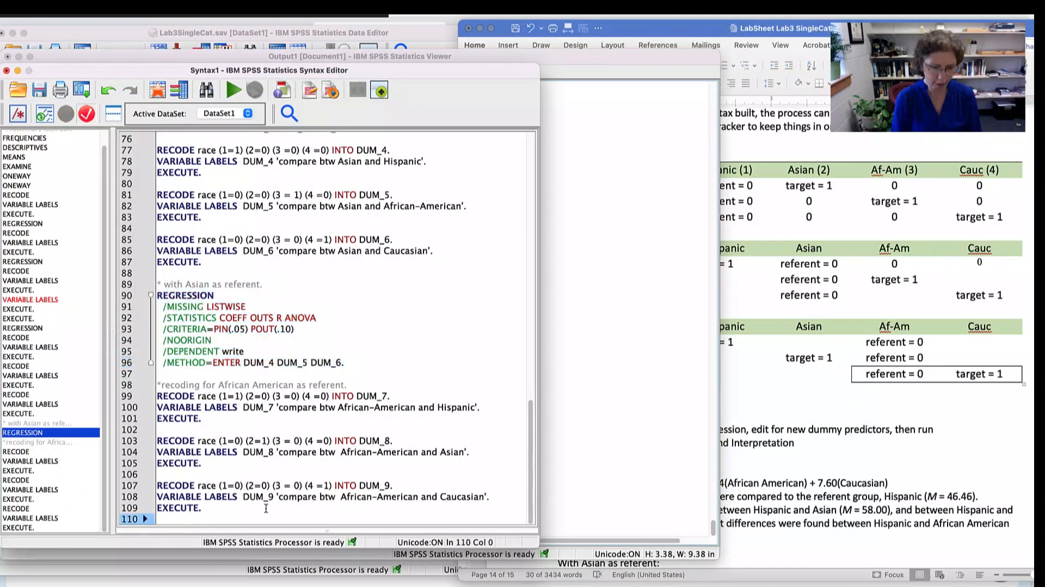
key(Return)
key(ctrl+v)
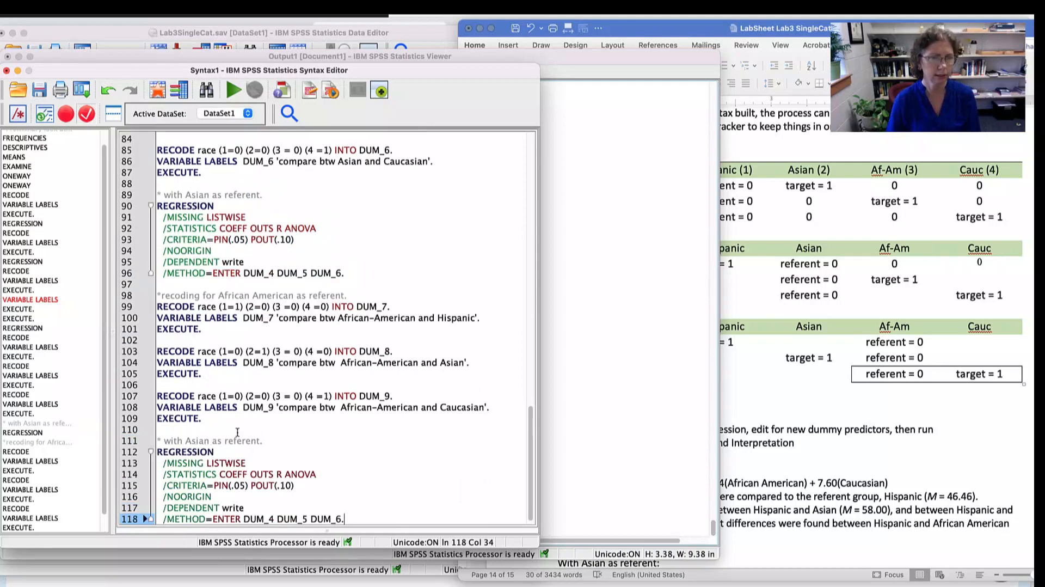
- Change the pasted regression's comment to "* with African-American as referent."
double_click(196, 441)
text(Adm)
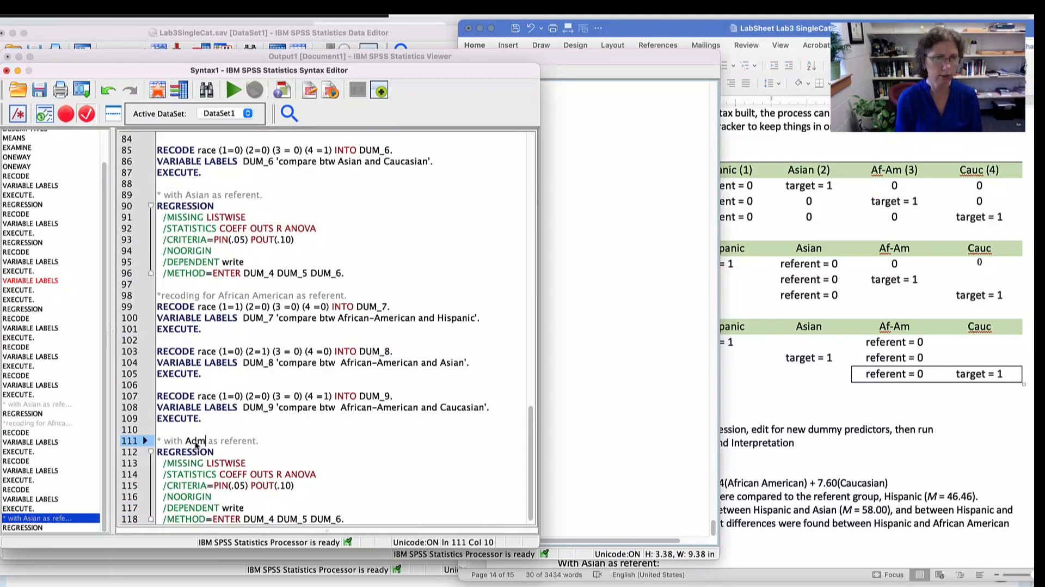
key(BackSpace)
key(BackSpace)
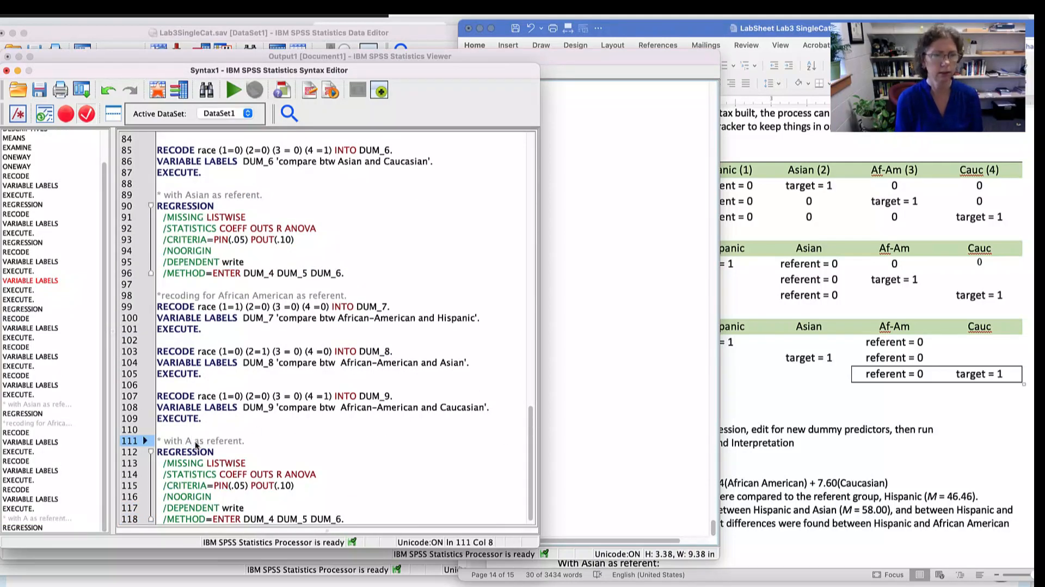
text(frican)
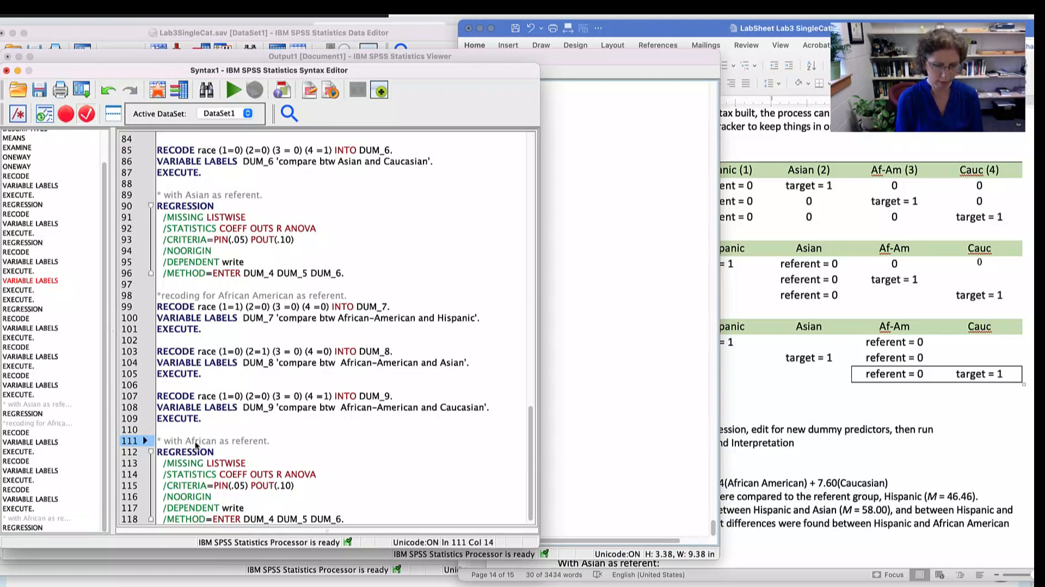
text(-American)
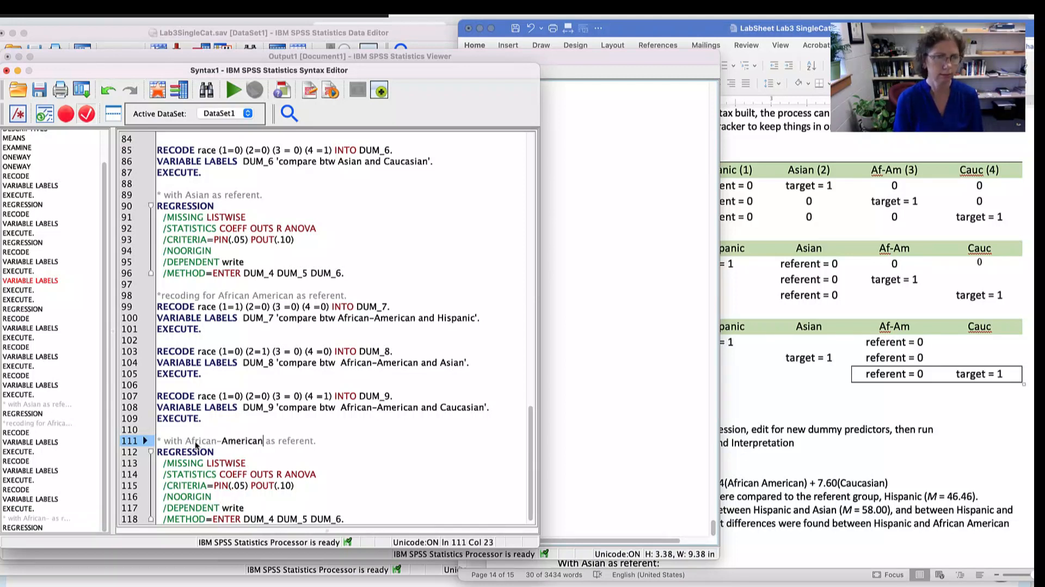
- Change the predictors in the pasted regression's METHOD=ENTER line to DUM_7, DUM_8 and DUM_9
scroll(261, 416, down, 1)
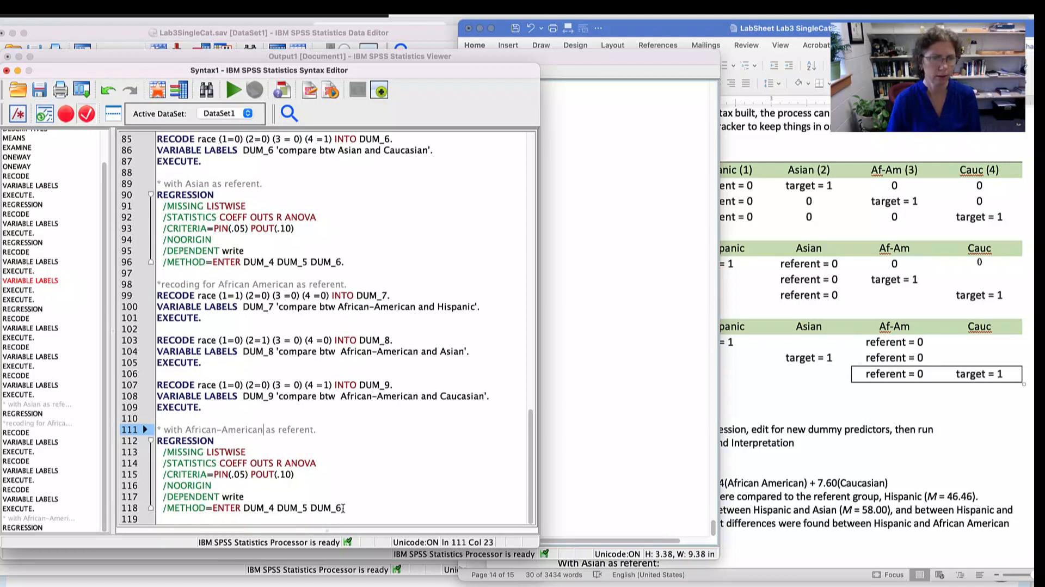
click(272, 506)
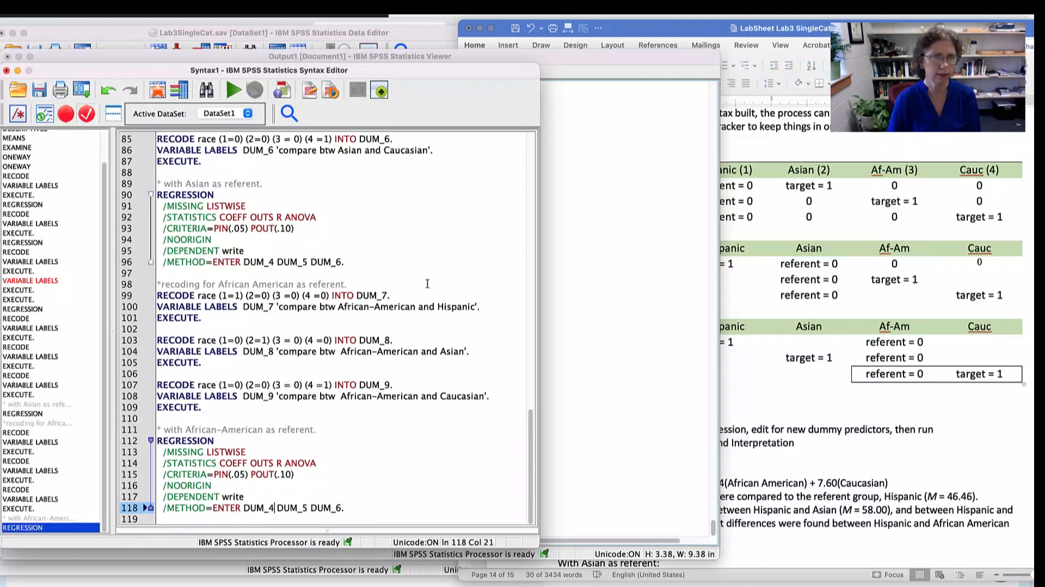
key(BackSpace)
text(7)
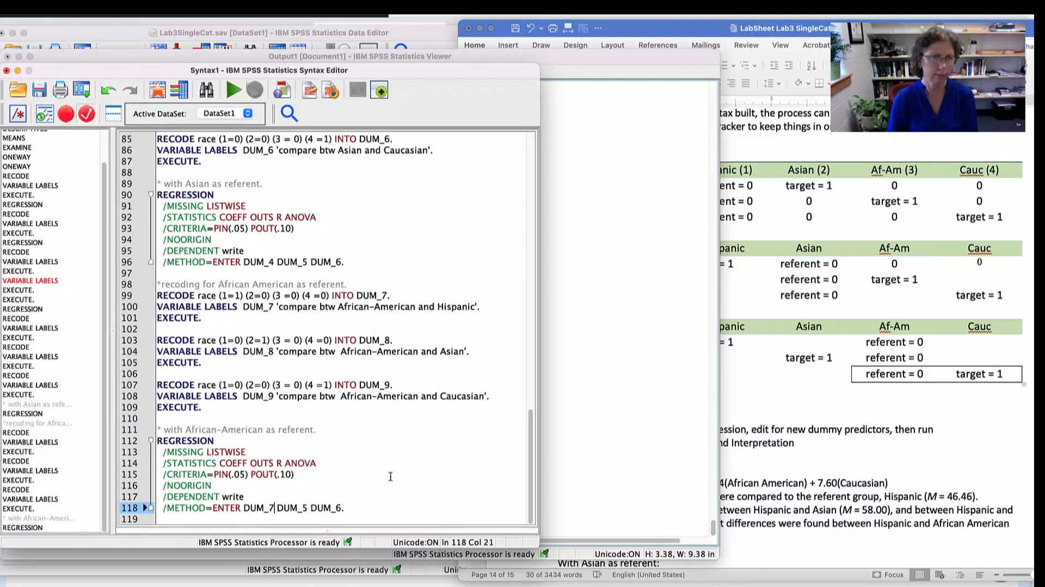
key(BackSpace)
text(8)
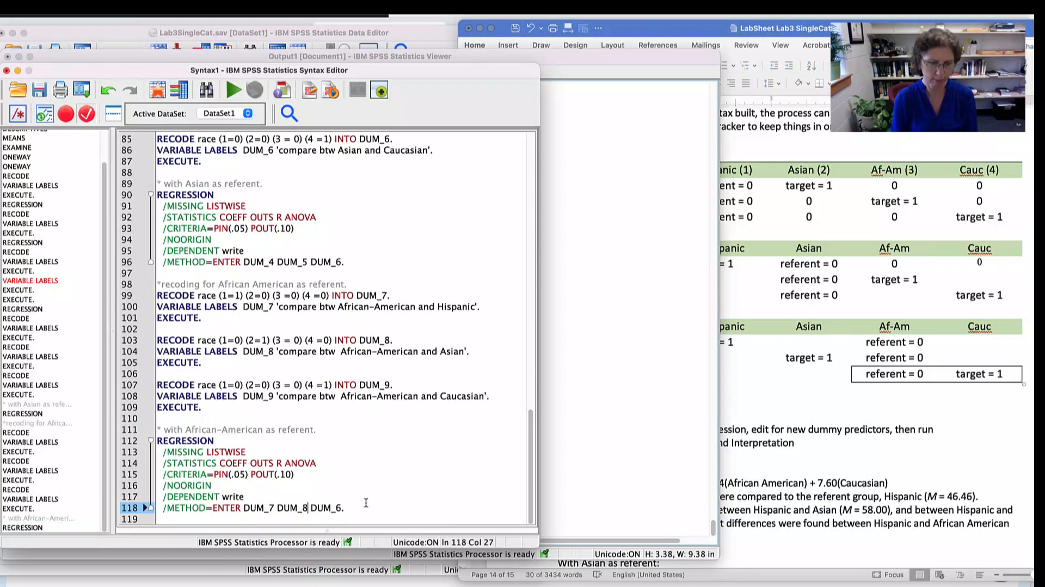
click(340, 506)
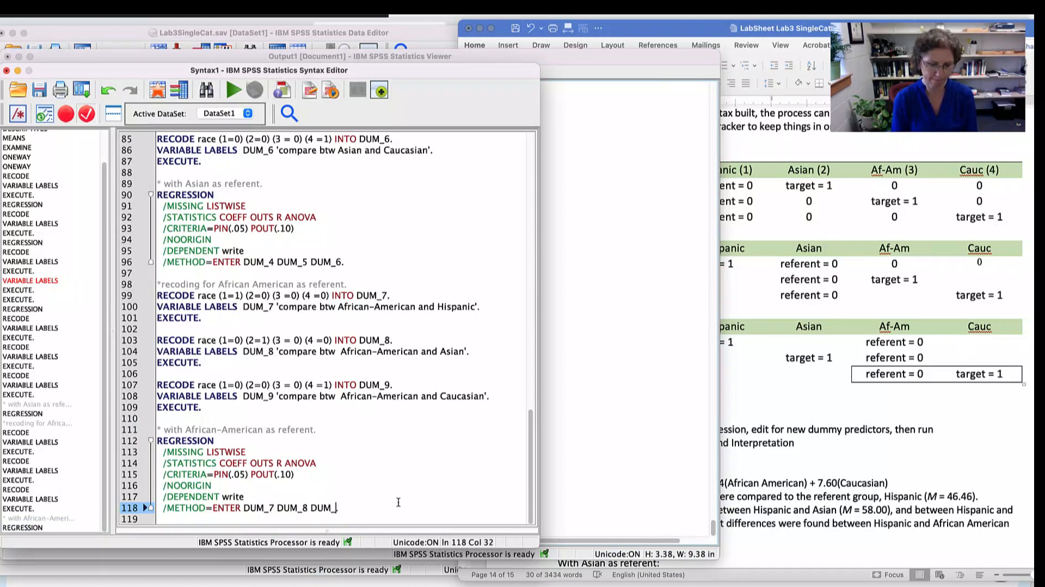
text(9.)
- Run the African-American referent regression with its comment and select its ANOVA table in the output
drag(328, 514, 159, 420)
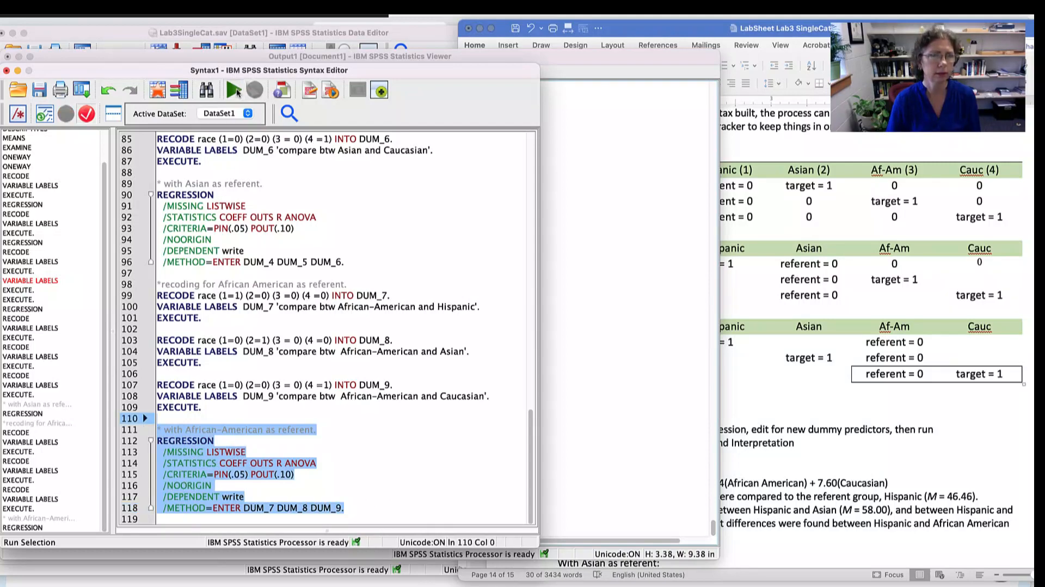
click(235, 91)
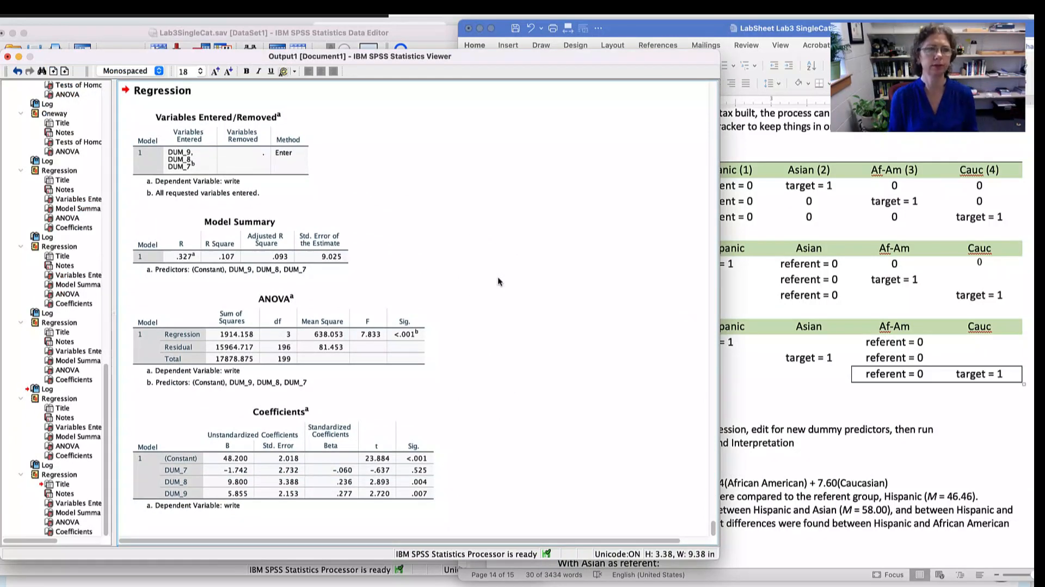
click(413, 368)
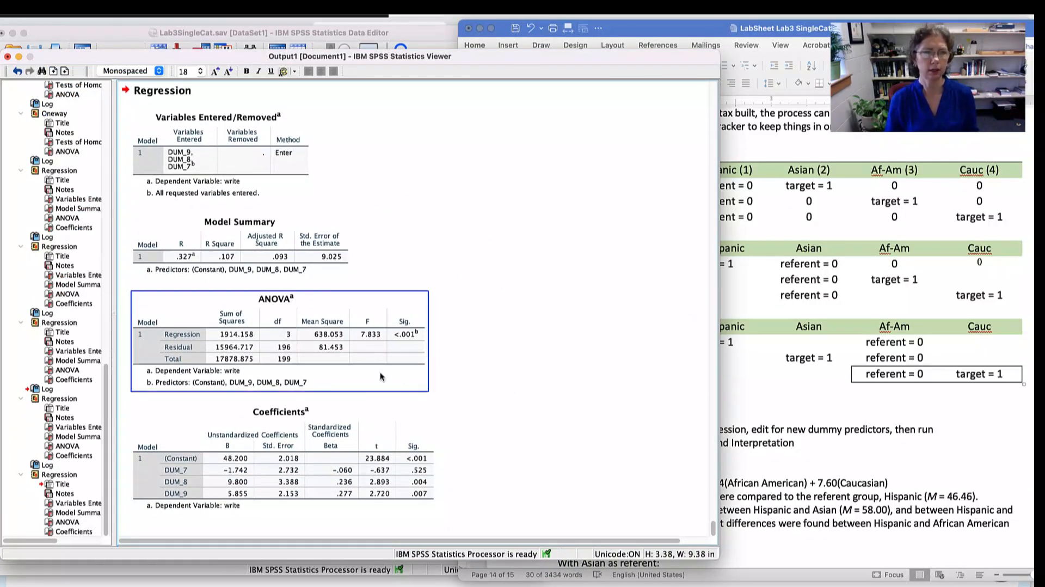
- Review the model summary, ANOVA and coefficients tables in the output against the Regression3 coding tracker in the Word lab sheet
click(283, 257)
click(297, 329)
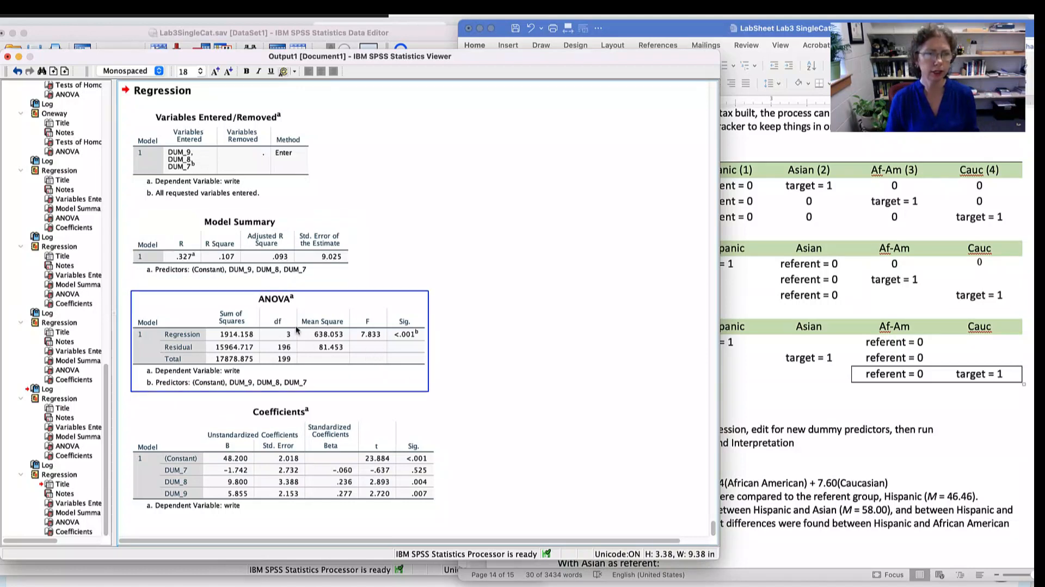
click(270, 442)
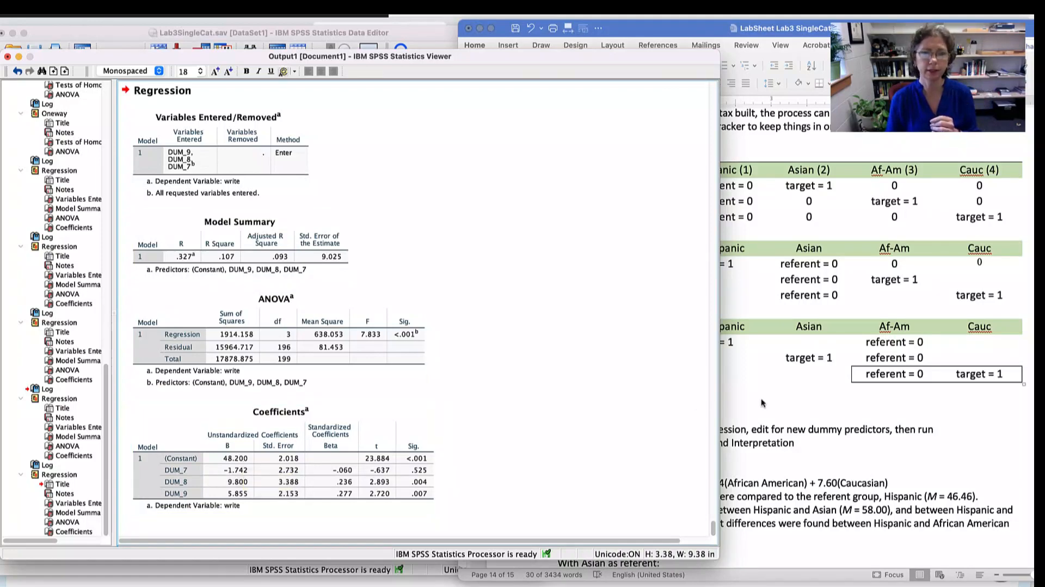
click(779, 398)
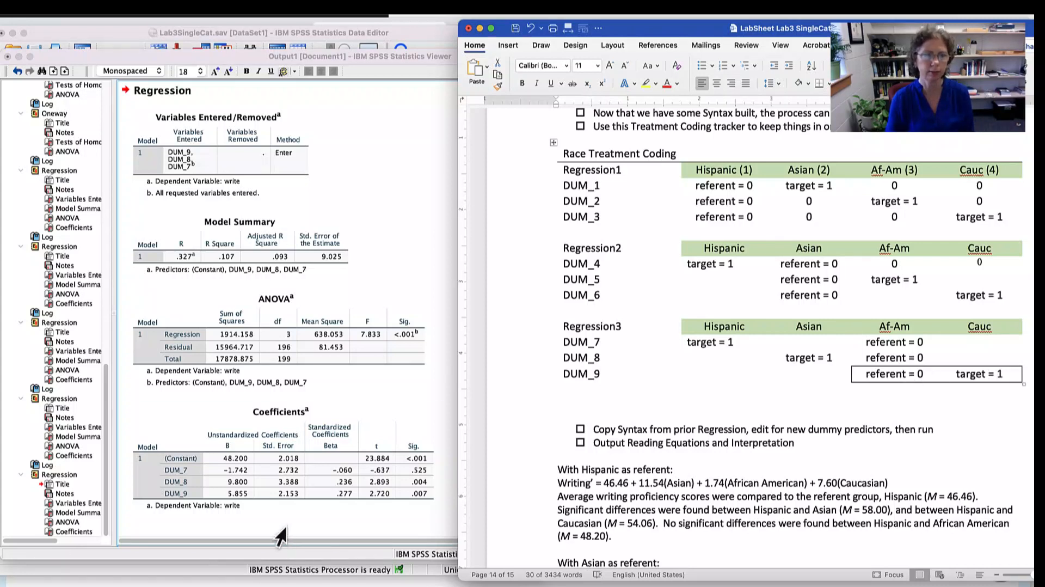
click(200, 498)
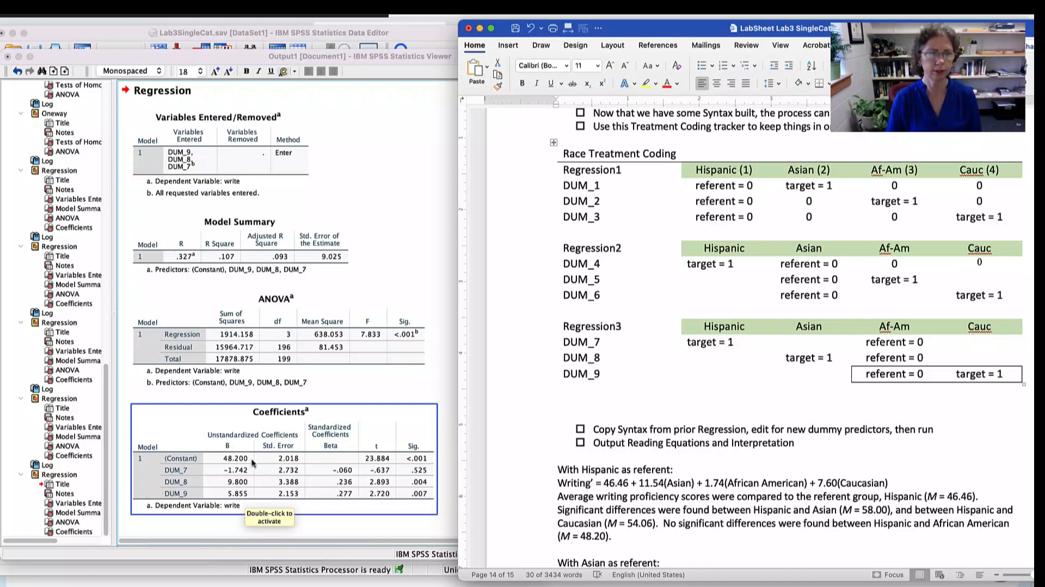
key(super+Tab)
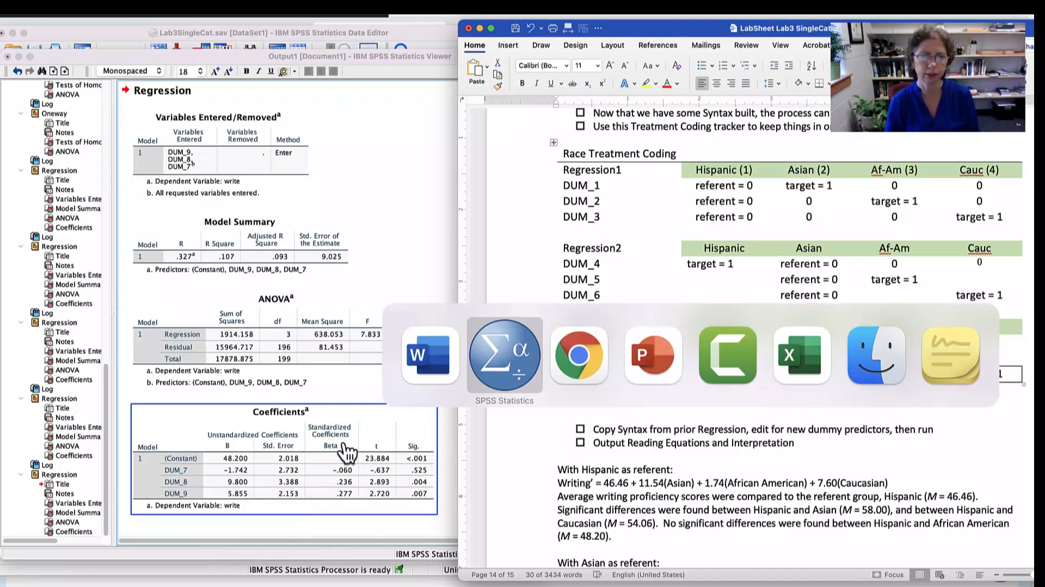
- Read the regression equation and interpretation with African American as referent in the lab sheet, highlighting the Caucasian term
scroll(789, 337, down, 6)
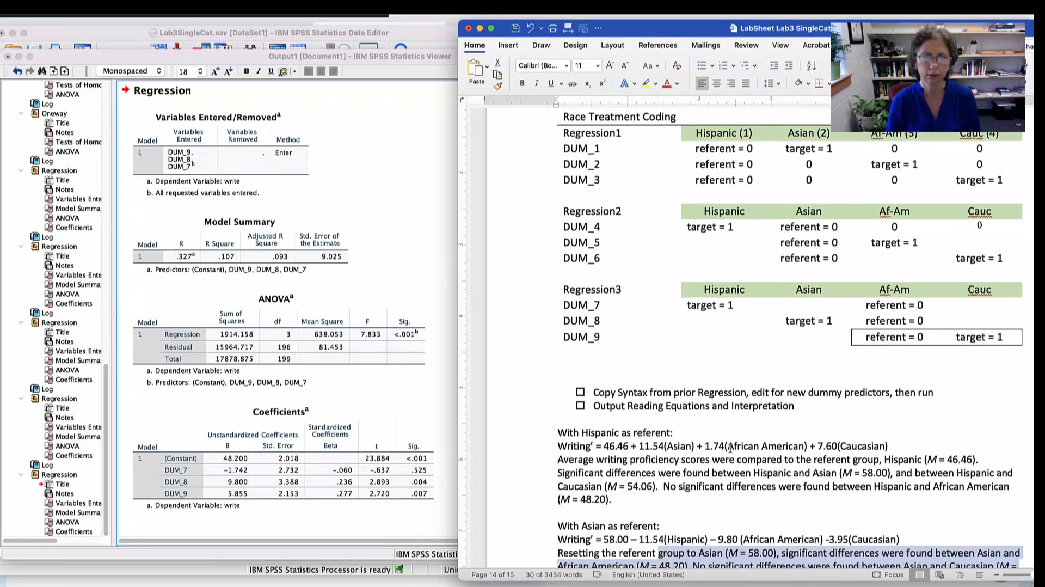
scroll(788, 337, down, 4)
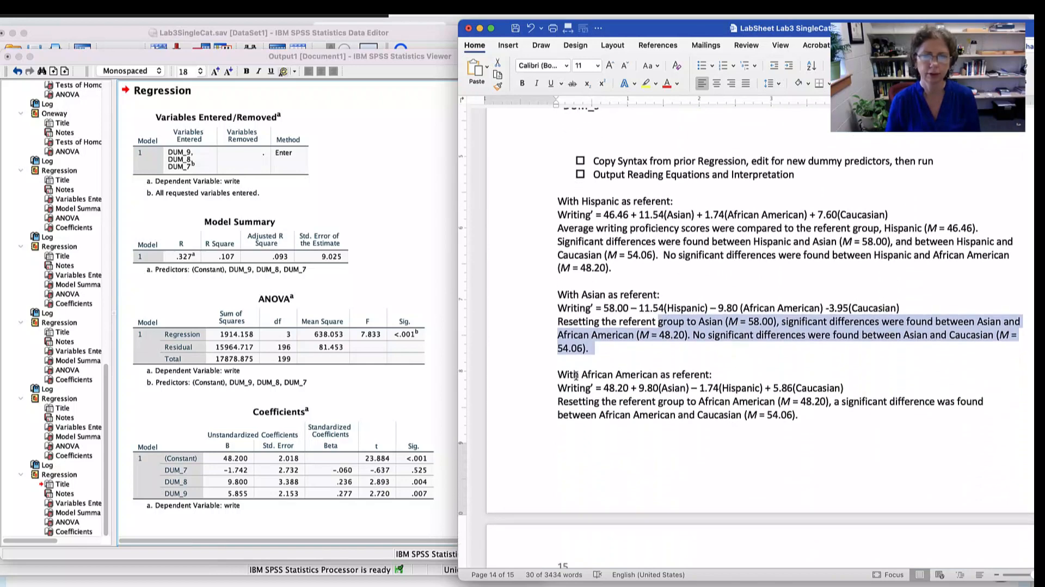
drag(576, 374, 682, 377)
scroll(655, 438, down, 2)
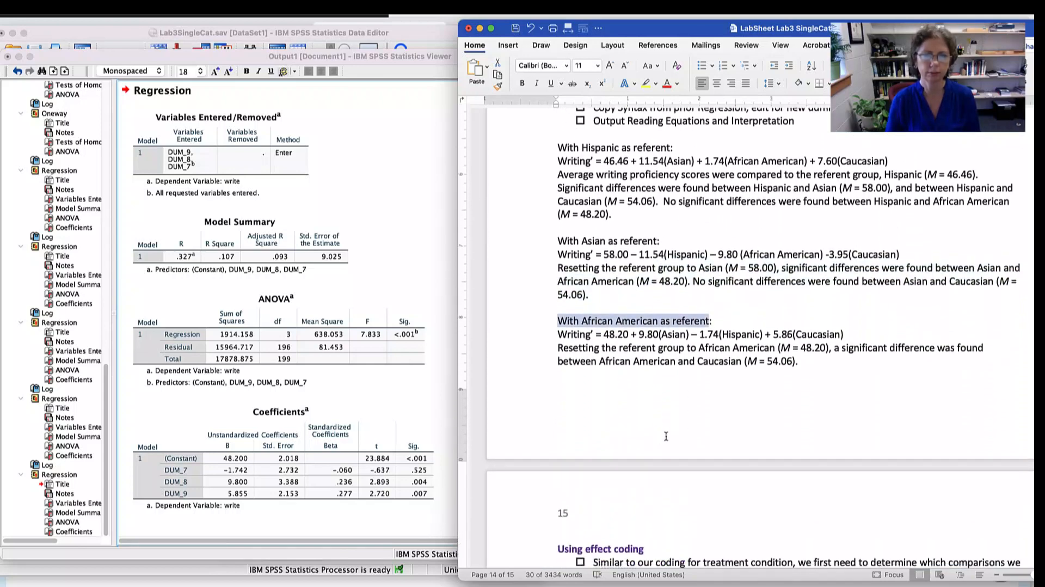
drag(631, 334, 790, 333)
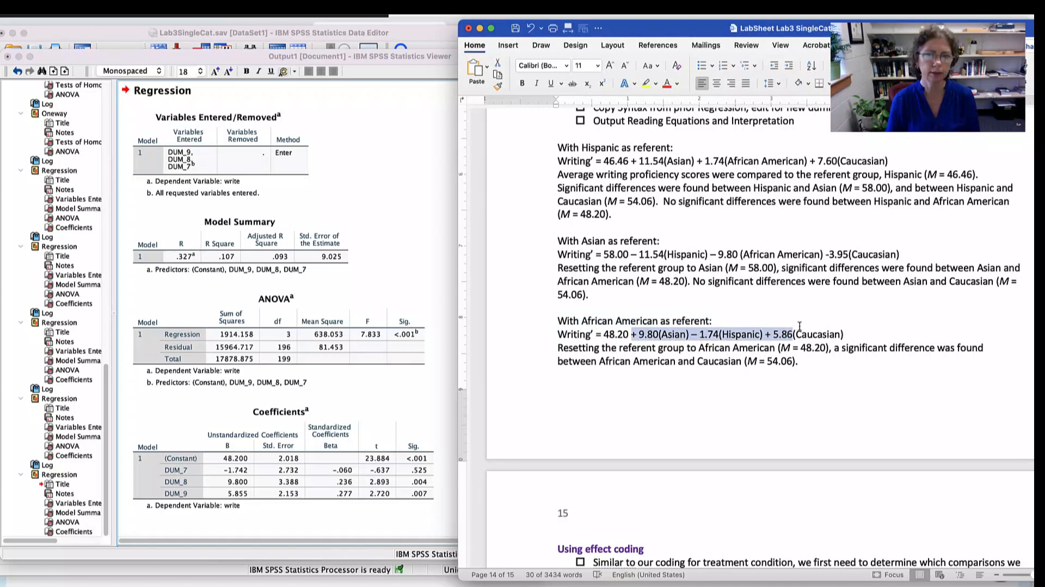
click(793, 333)
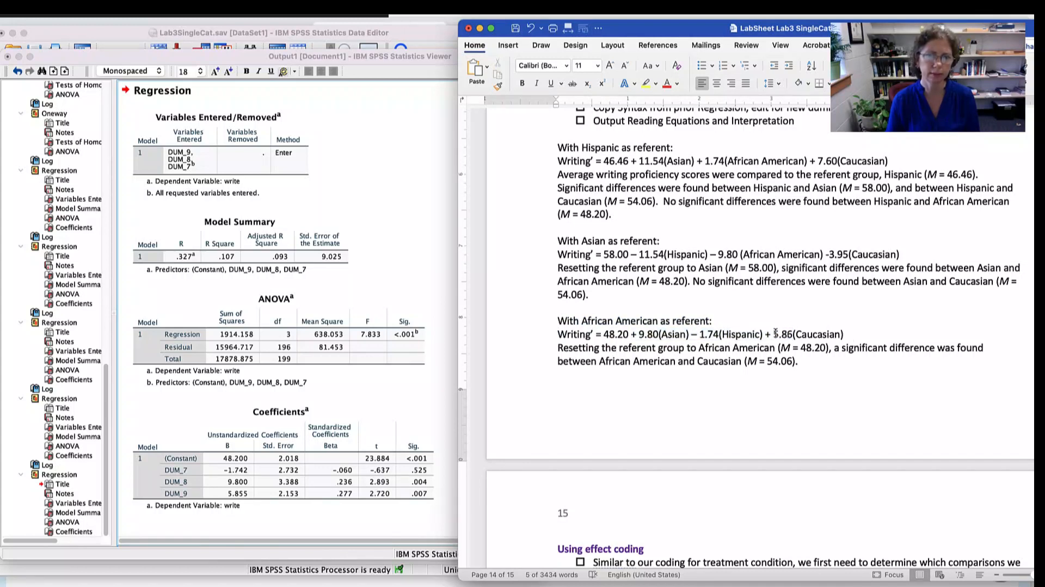
drag(773, 334, 844, 333)
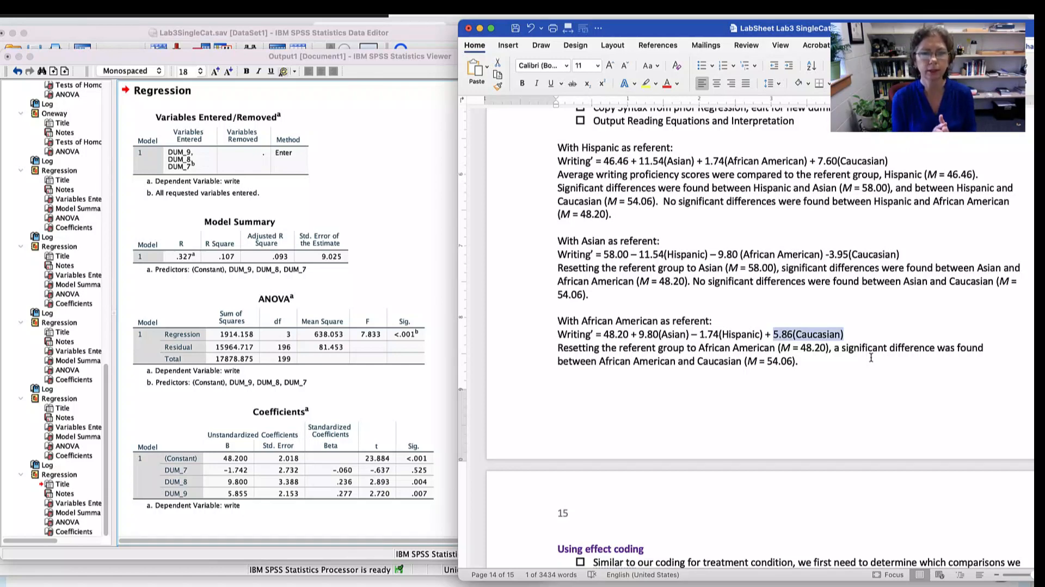
- Read the lab sheet's effect coding instructions and highlight the Cauc base column under Regression1 of the race deviation coding
scroll(871, 357, down, 10)
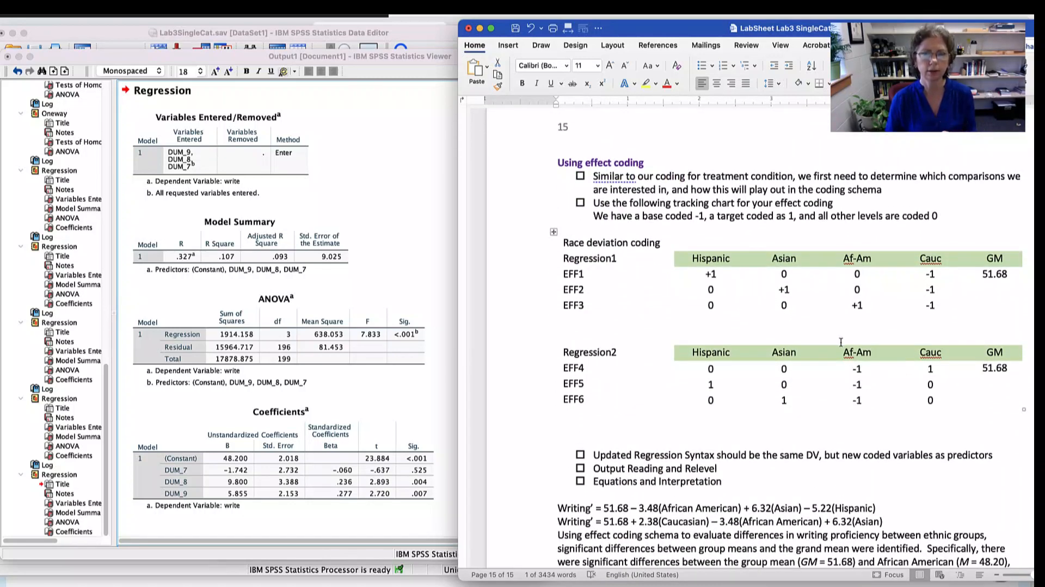
drag(797, 177, 1005, 177)
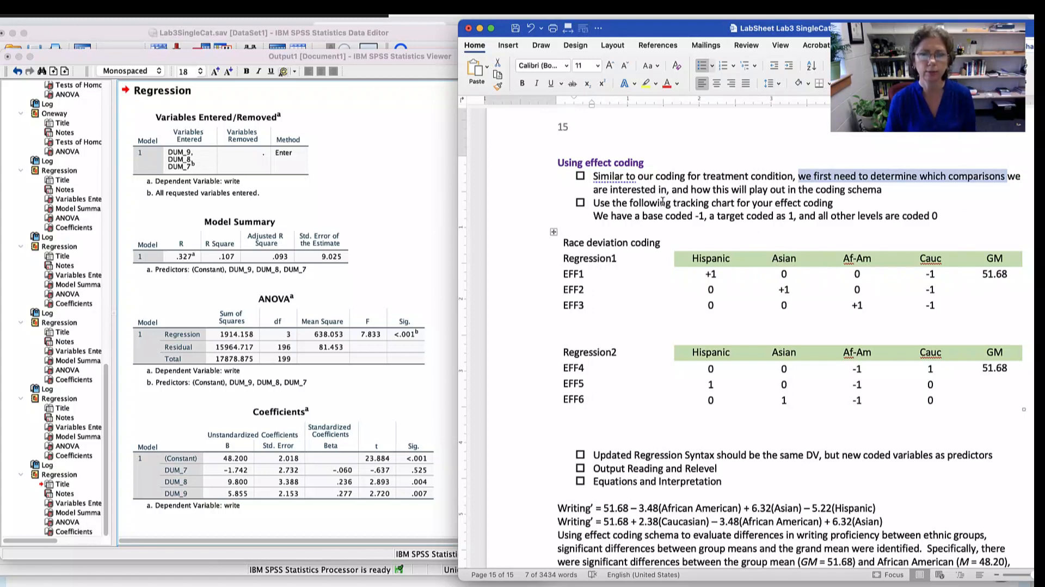
drag(662, 202, 795, 200)
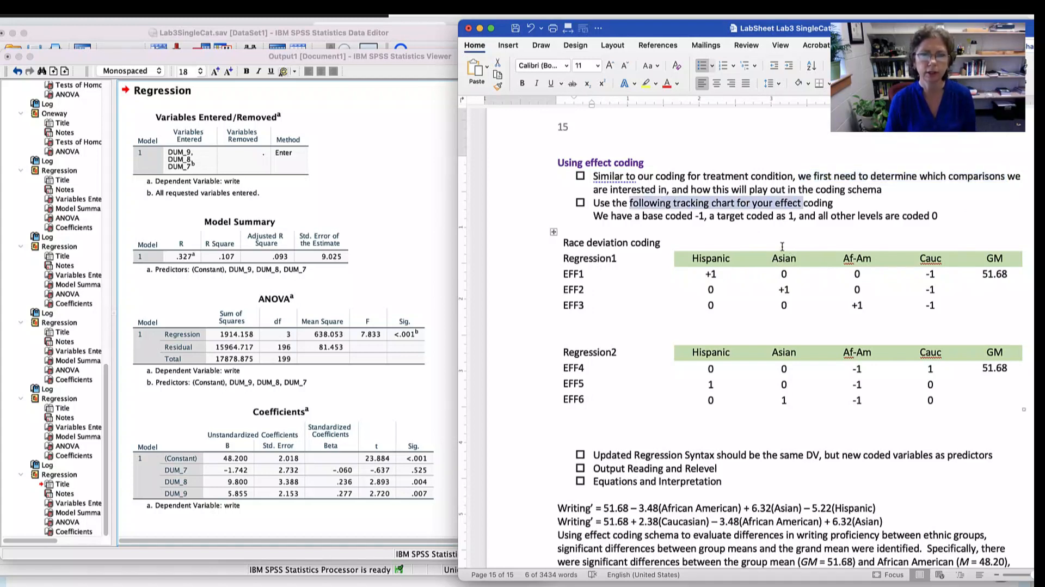
drag(635, 217, 707, 218)
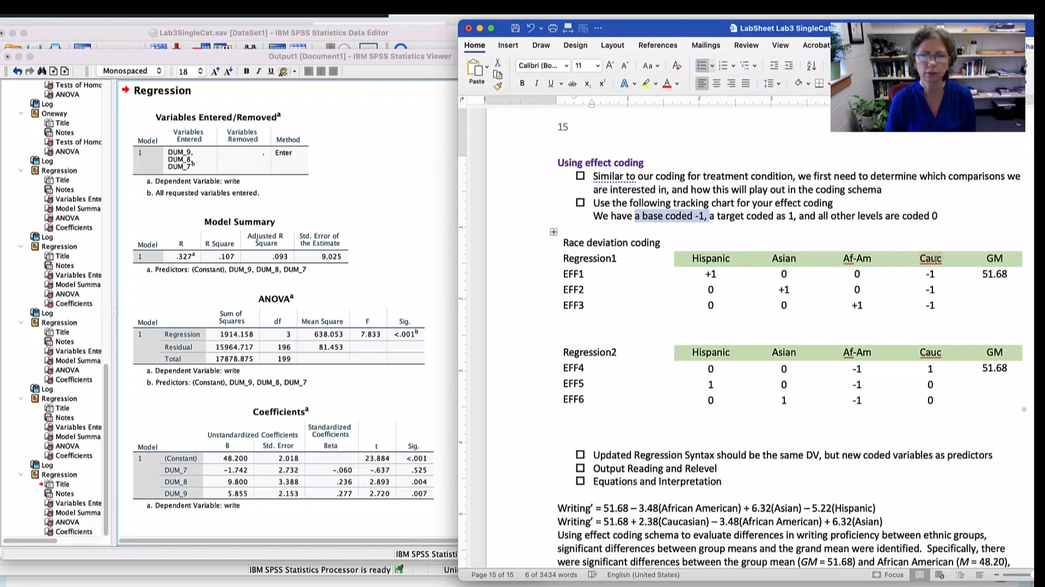
drag(932, 260, 941, 304)
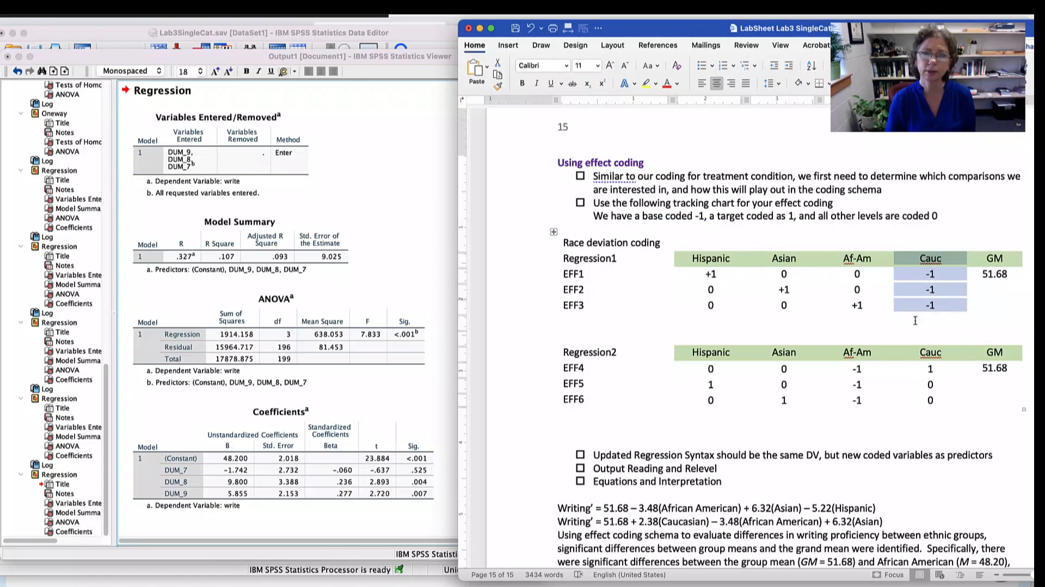
- Compare the Af-Am referent column of treatment coding Regression3 with the Cauc base column of effect coding Regression1
scroll(928, 316, up, 8)
scroll(915, 320, up, 8)
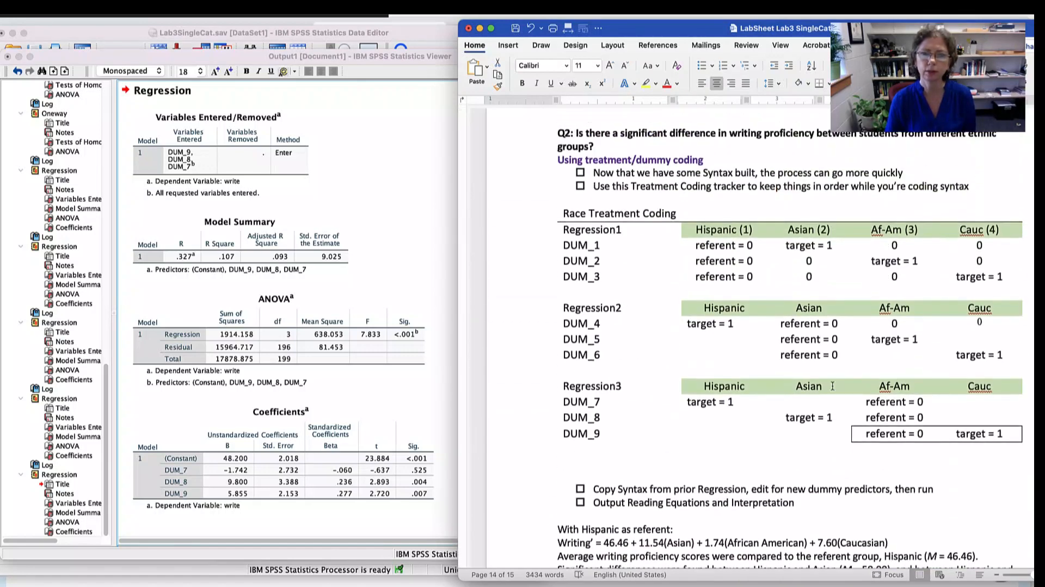
drag(920, 388, 919, 431)
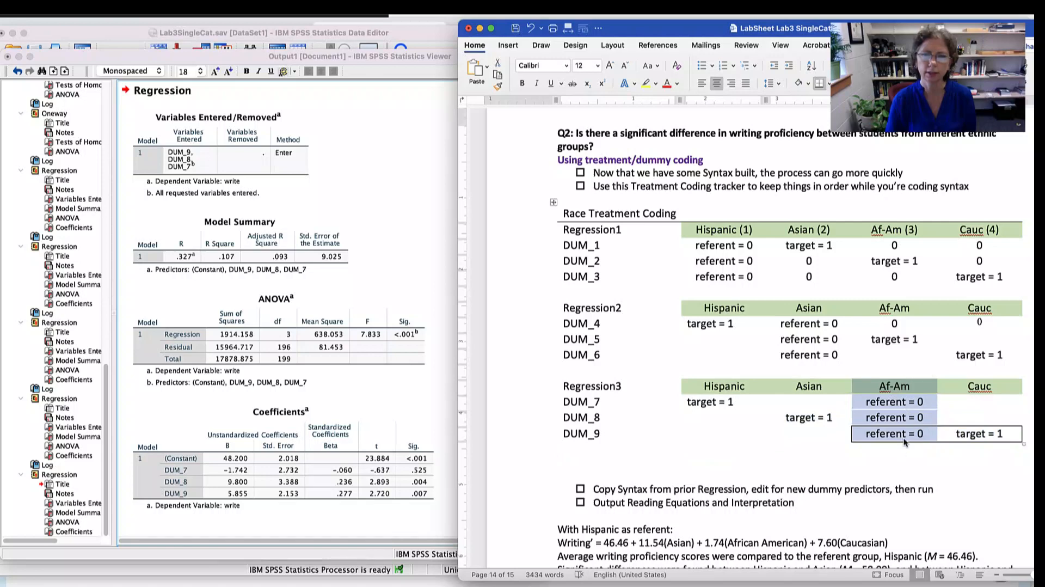
scroll(907, 385, down, 20)
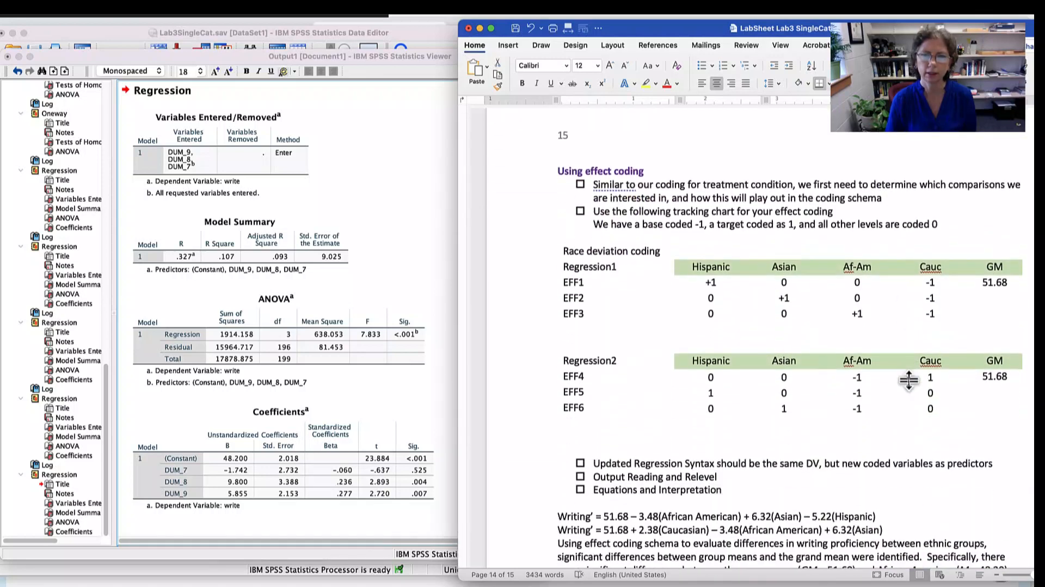
drag(929, 230, 937, 287)
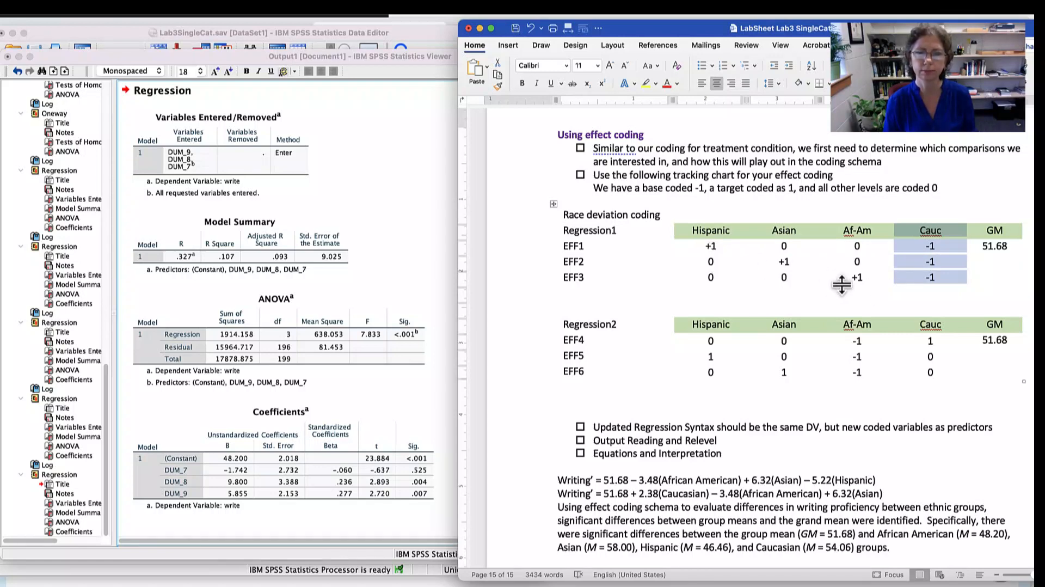
scroll(838, 281, down, 3)
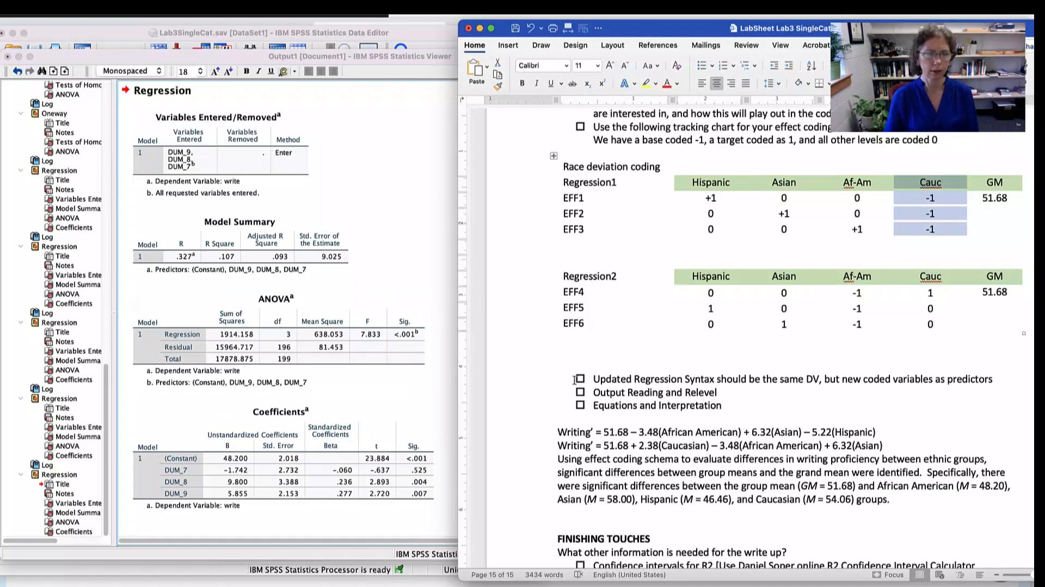
- Switch to the SPSS syntax, copy the DUM_7 to DUM_9 recode block with its comment, and paste it below the last regression
key(super+Tab)
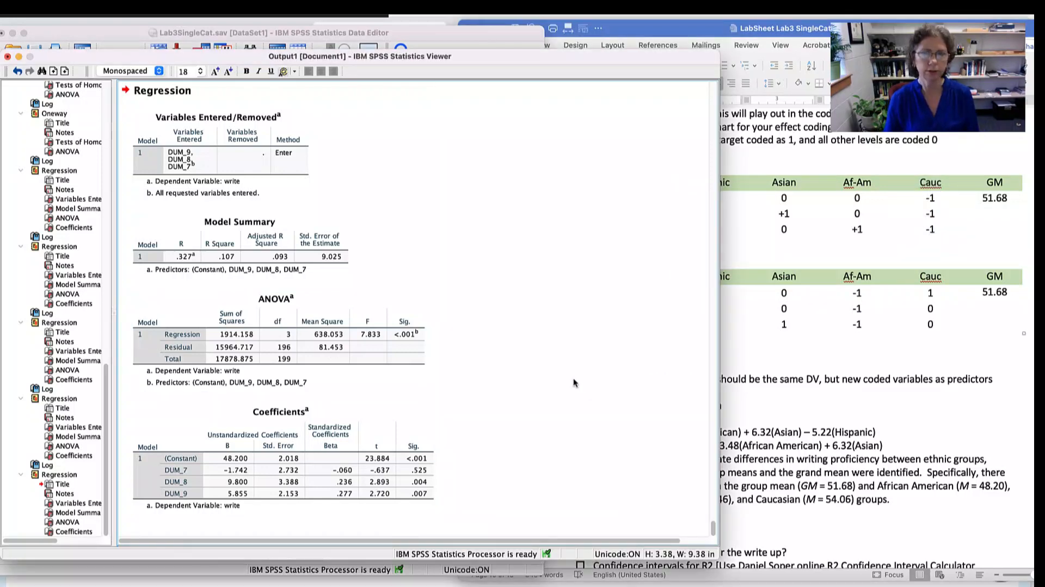
key(super+grave)
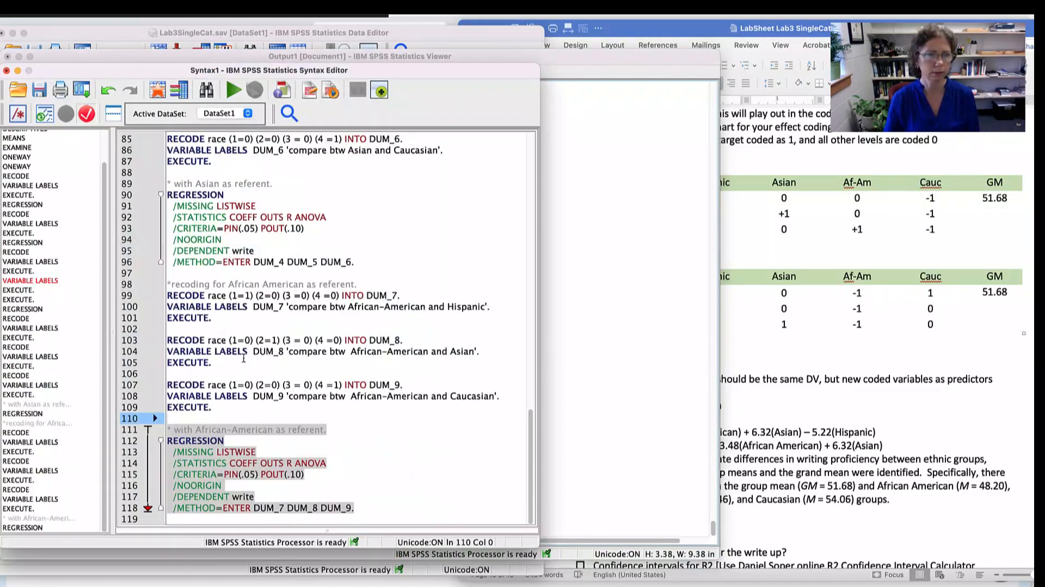
click(207, 365)
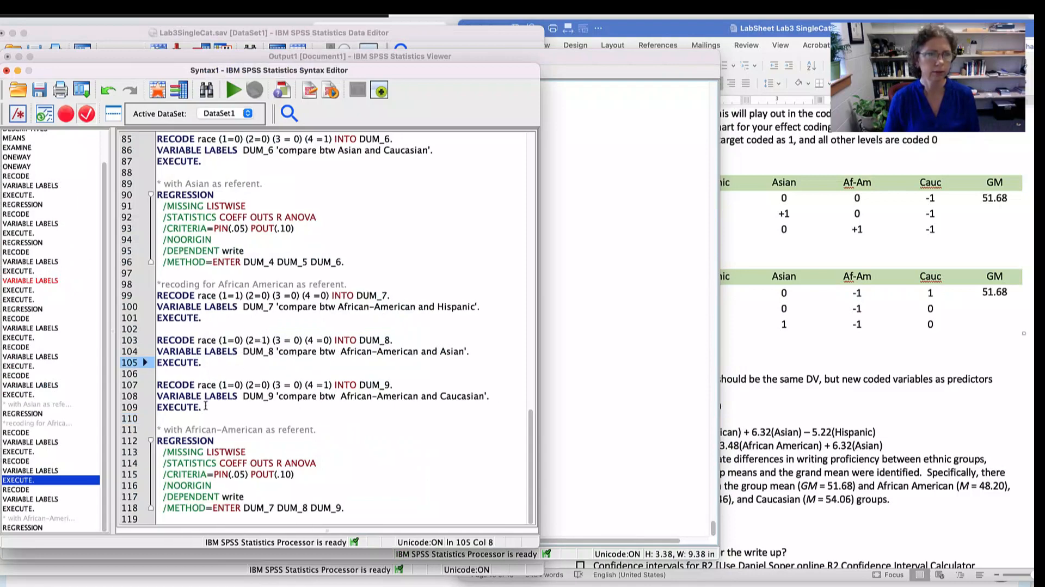
drag(206, 405, 146, 278)
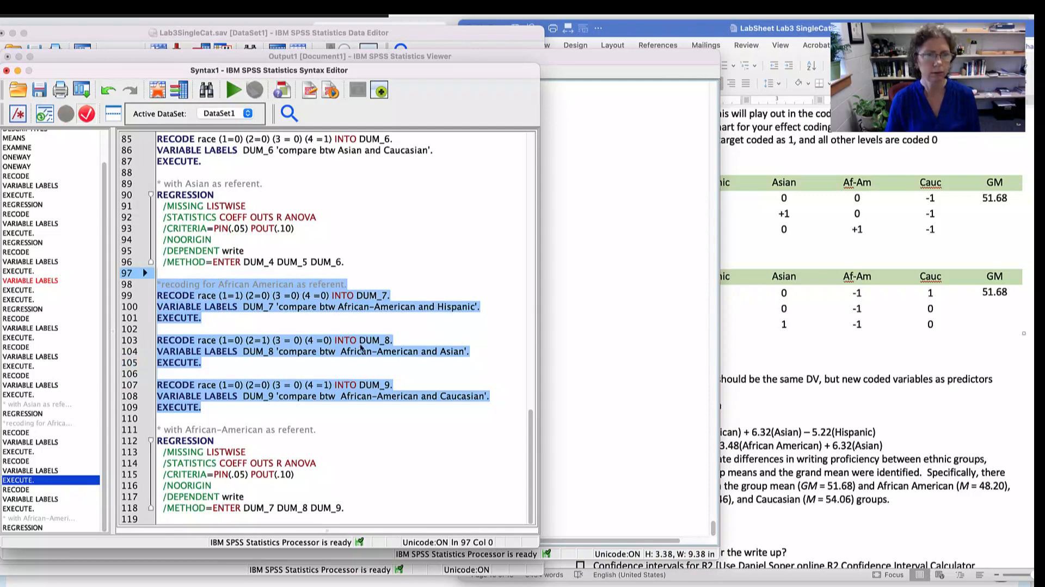
click(393, 518)
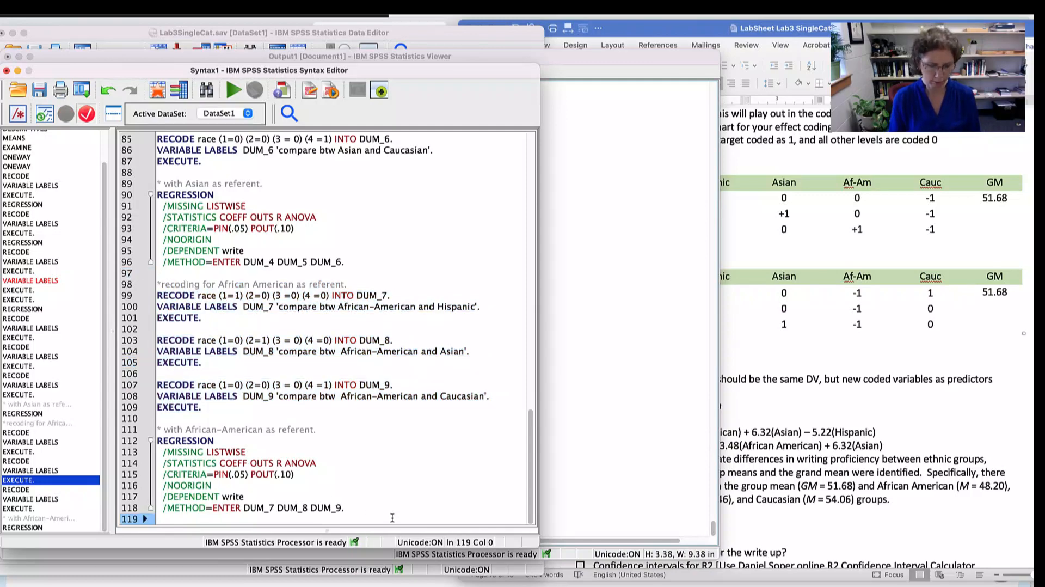
key(Return)
text(*recoding for African American as referent. RECODE race (1=1) (2=0) (3 =0) (4 =0) INTO DUM_7. VARIABLE LABELS  DUM_7 'compare btw African-American and Hispanic'. EXECUTE.  RECODE race (1=0) (2=1) (3 = 0) (4 =0) INTO DUM_8. VARIABLE LABELS  DUM_8 'compare btw  African-American and Asian'. EXECUTE.  RECODE race (1=0) (2=0) (3 = 0) (4 =1) INTO DUM_9. VARIABLE LABELS  DUM_9 'compare btw  African-American and Caucasian'. EXECUTE.)
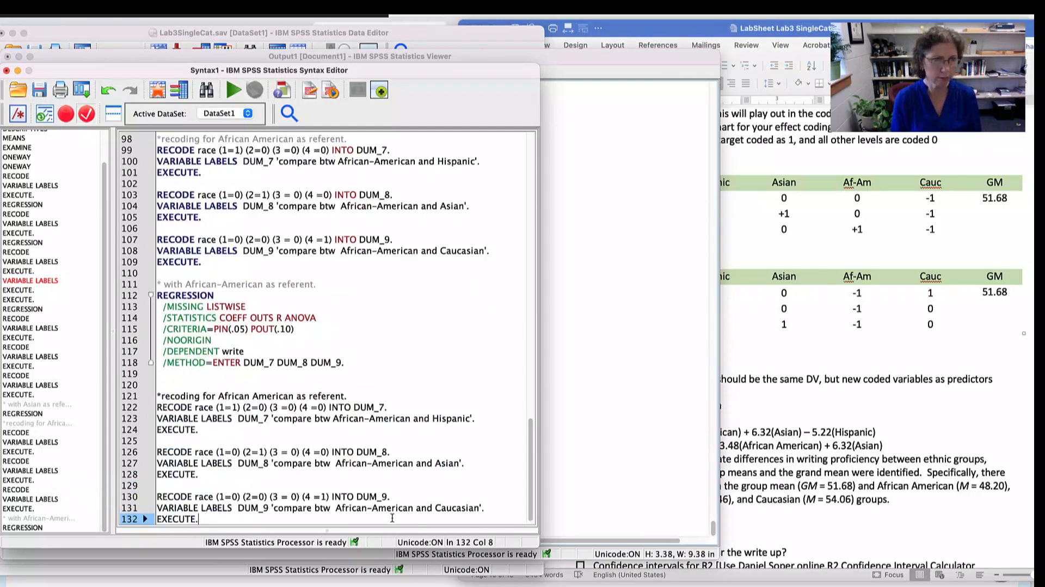
- Check the EFF1 to EFF3 rows under Regression1 of the race deviation coding chart in the Word lab sheet
click(669, 425)
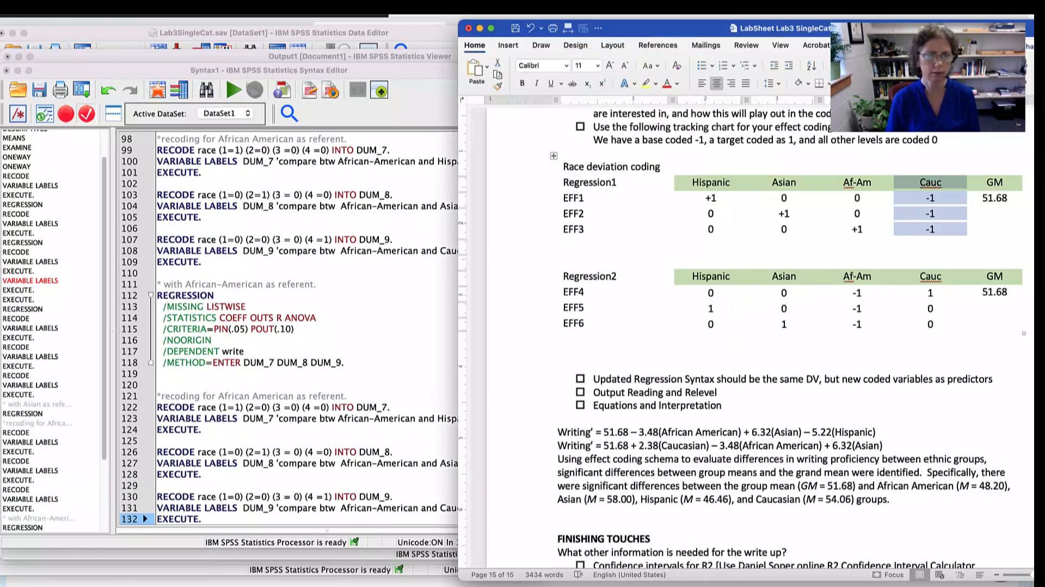
click(420, 418)
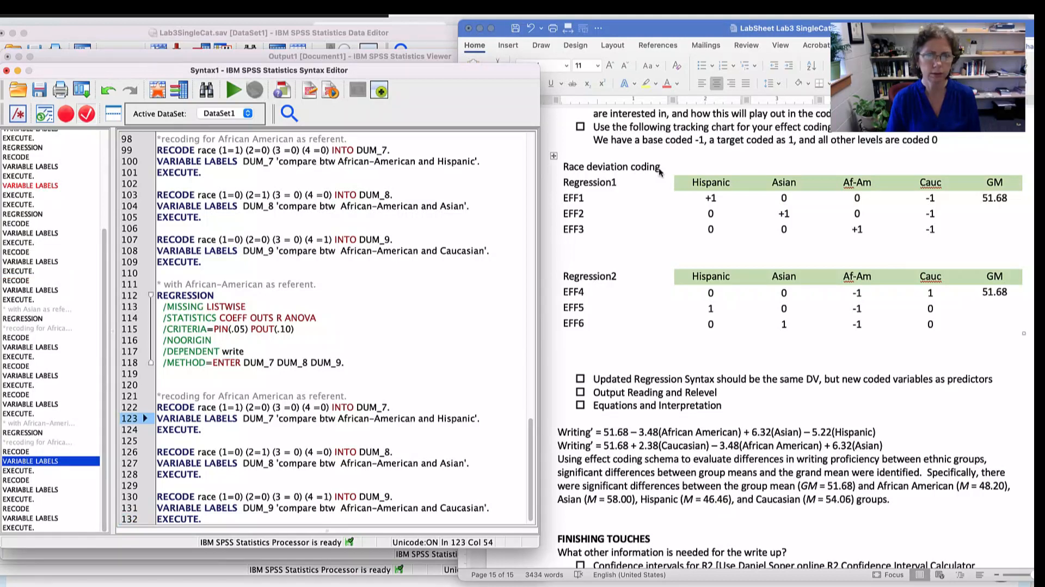
click(590, 184)
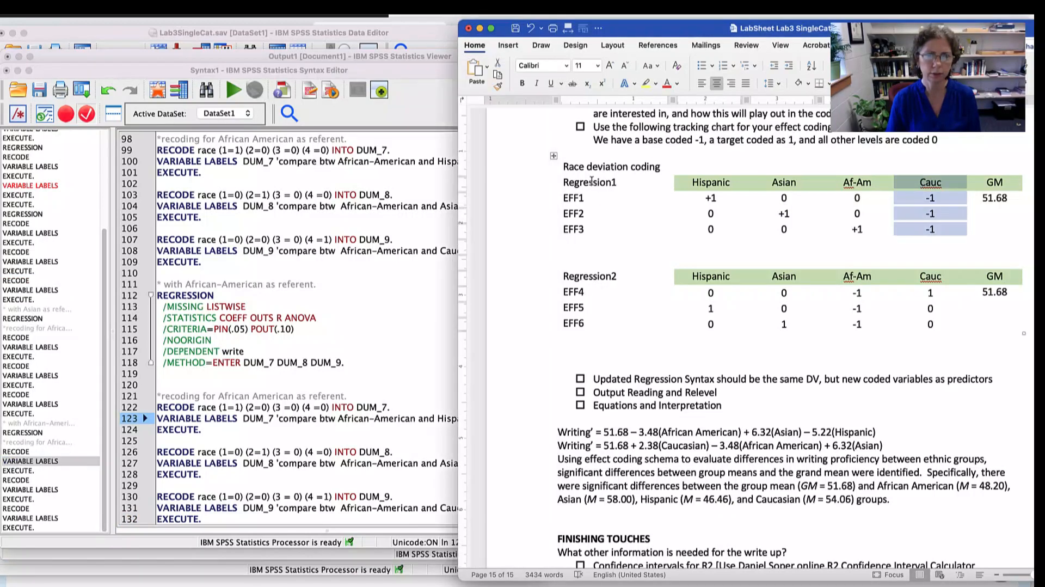
click(540, 198)
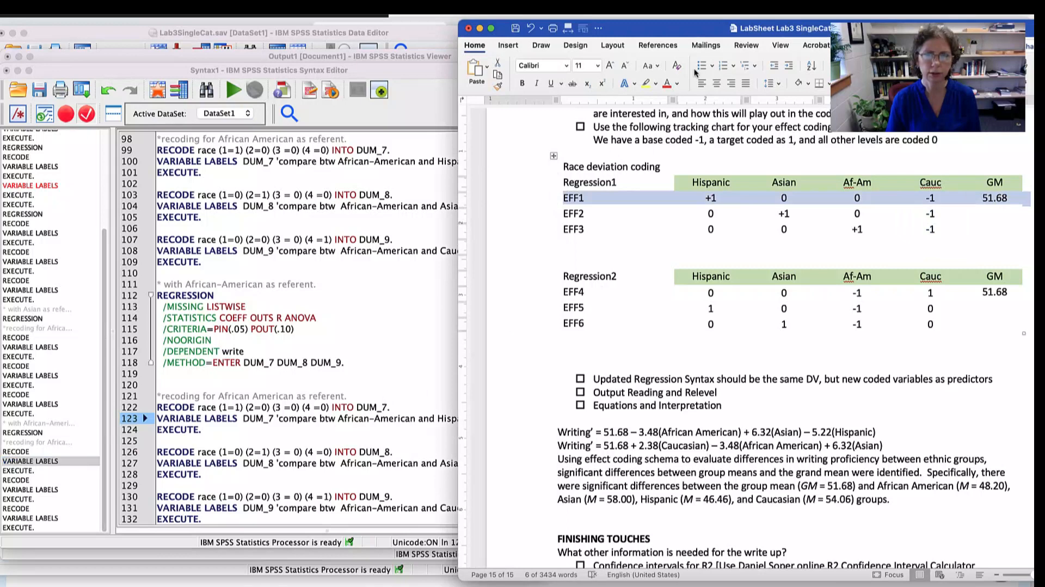
drag(541, 188, 527, 238)
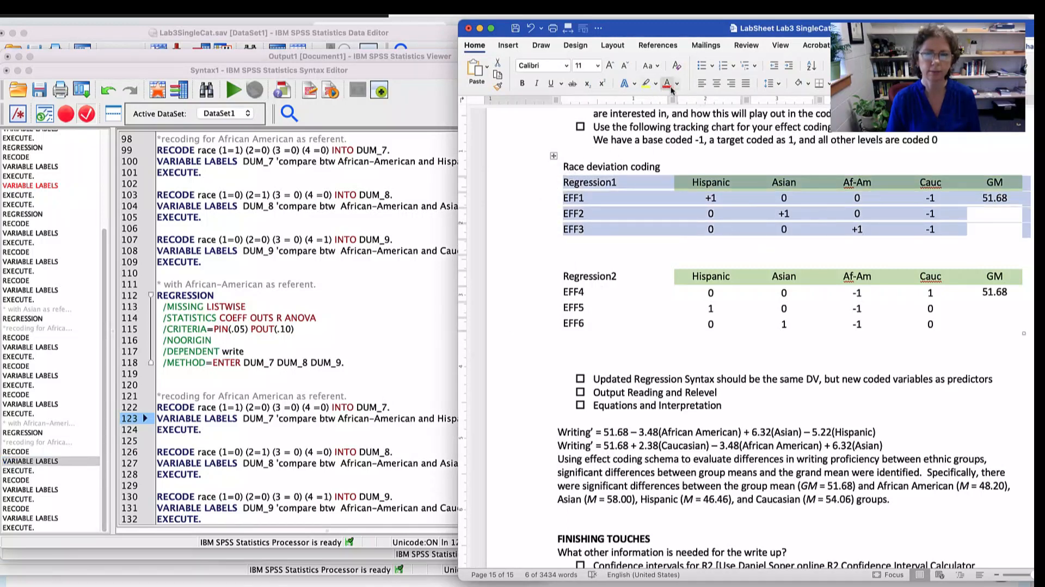
- Switch to the SPSS syntax and reword the pasted block's comment to "*recoding as contrast effects to compare to Grand Mean."
click(426, 339)
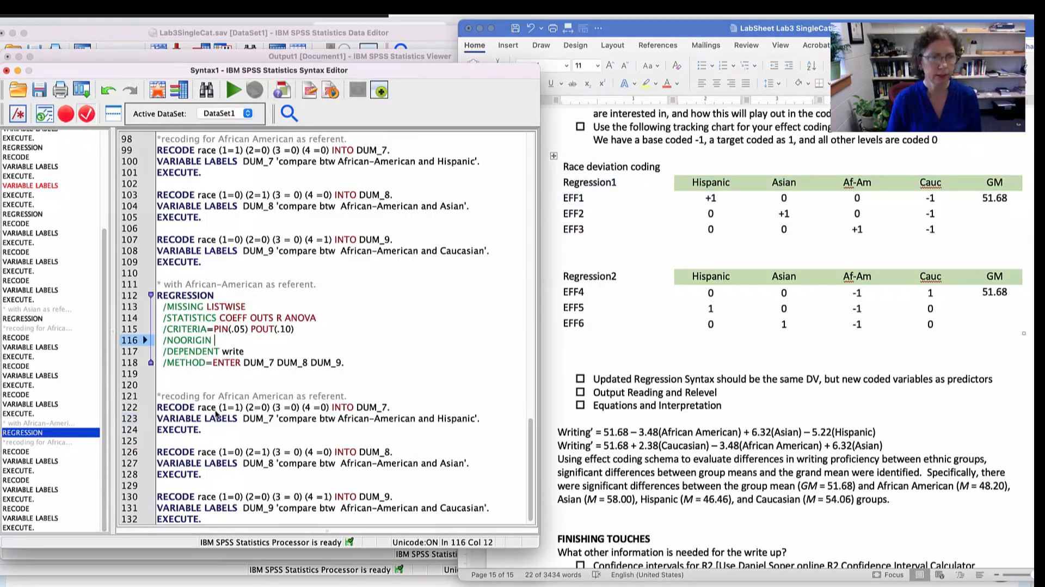
click(210, 396)
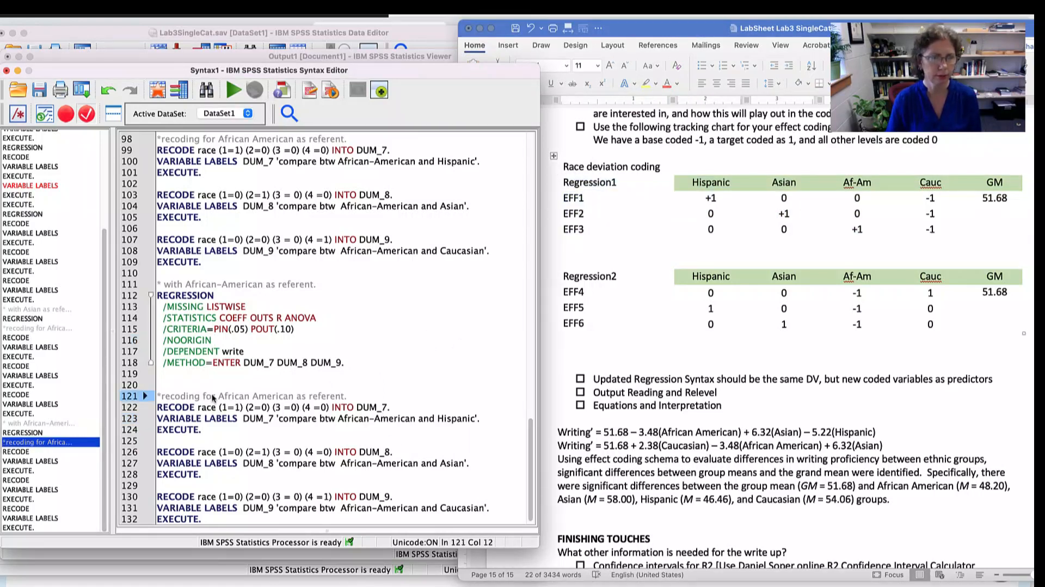
drag(204, 396, 342, 396)
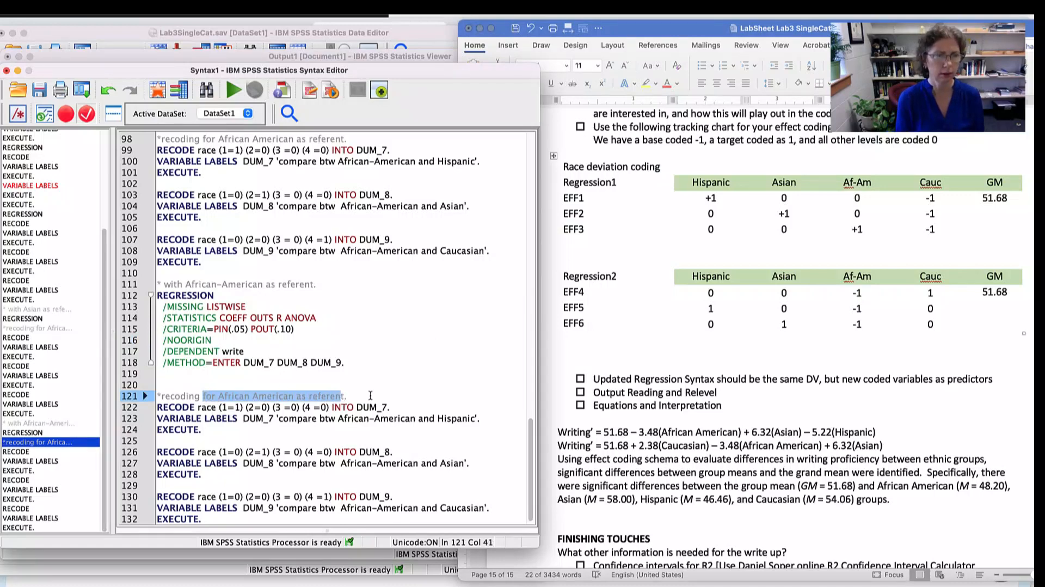
text(as con)
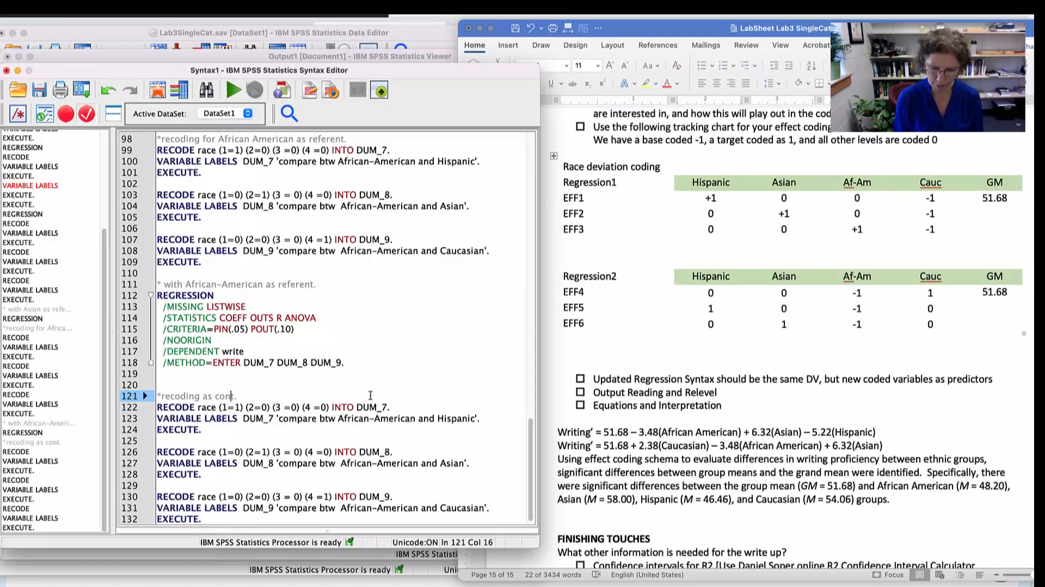
text(trast effe)
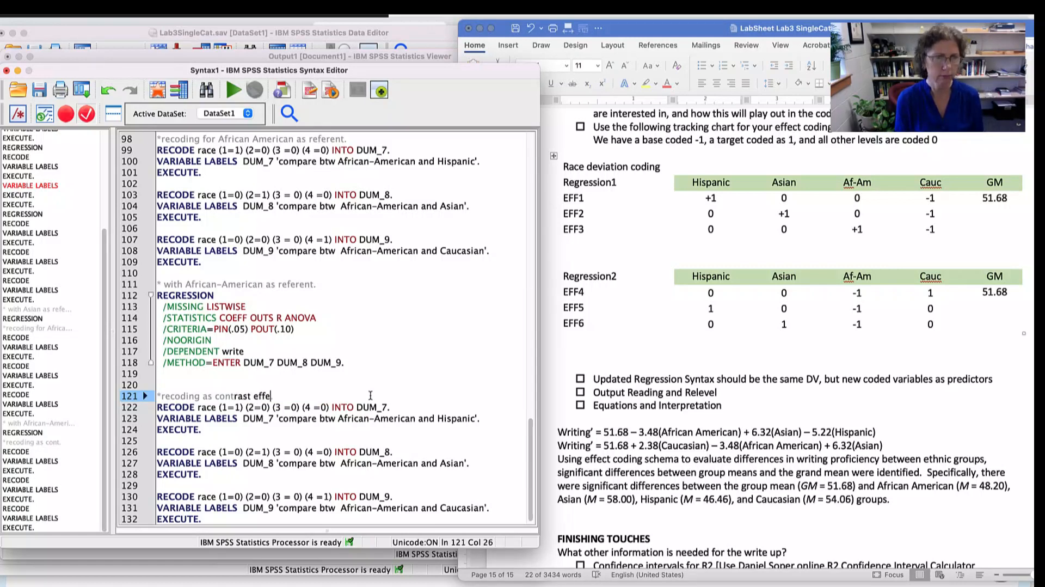
text(cts.)
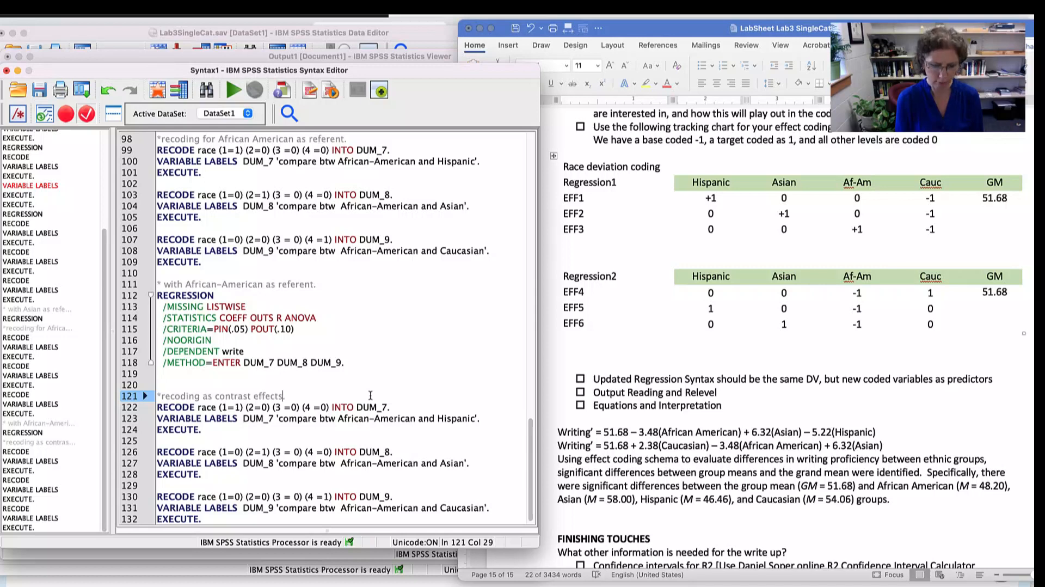
text( to co)
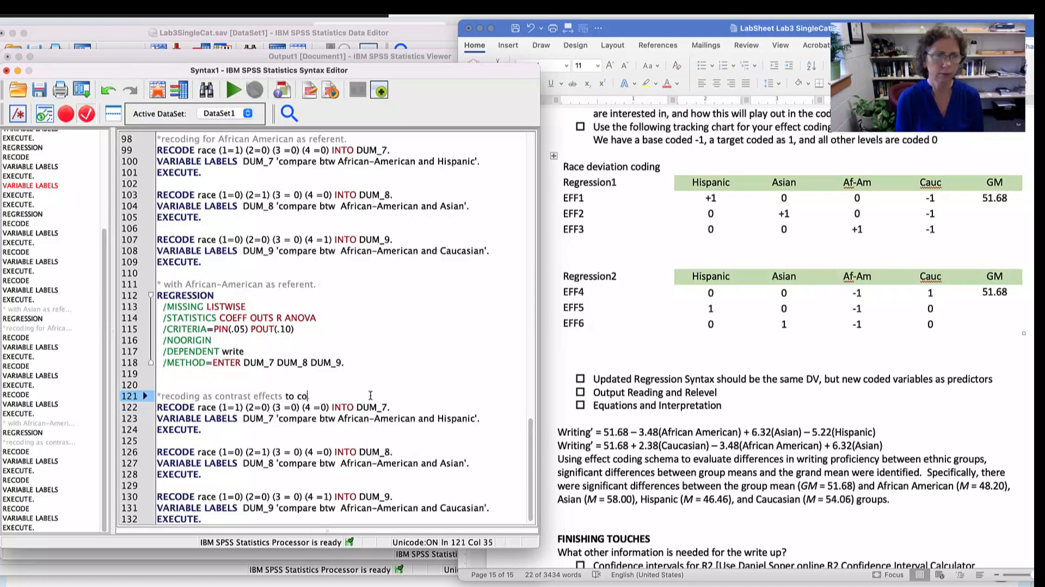
text(mpare to Gran)
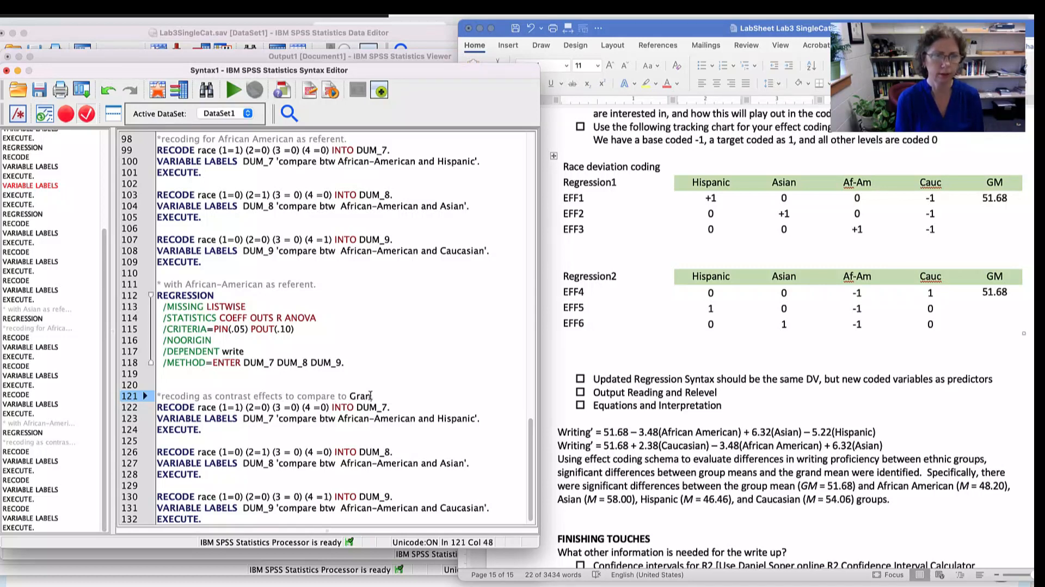
text(d Mean.)
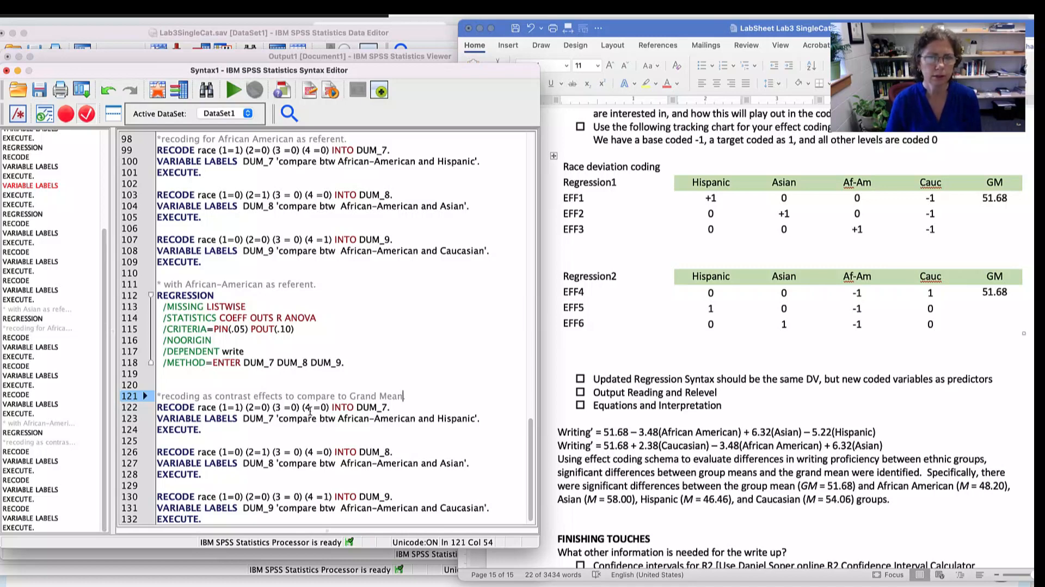
- Replace DUM_7 with EFF1 as the target variable in the pasted block's first RECODE line
click(393, 407)
key(BackSpace)
key(BackSpace)
key(BackSpace)
key(BackSpace)
key(BackSpace)
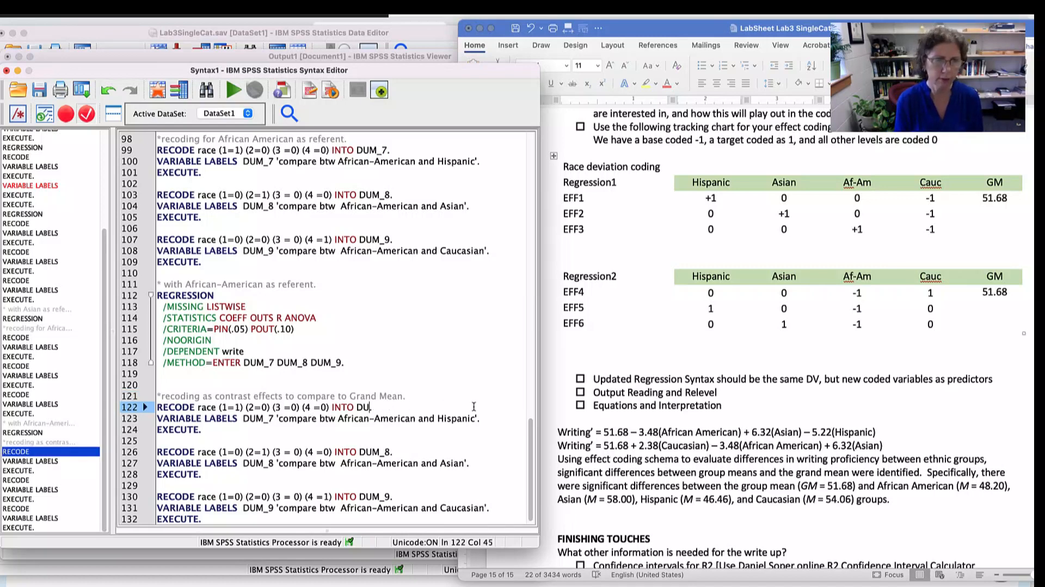
text(EFF1.)
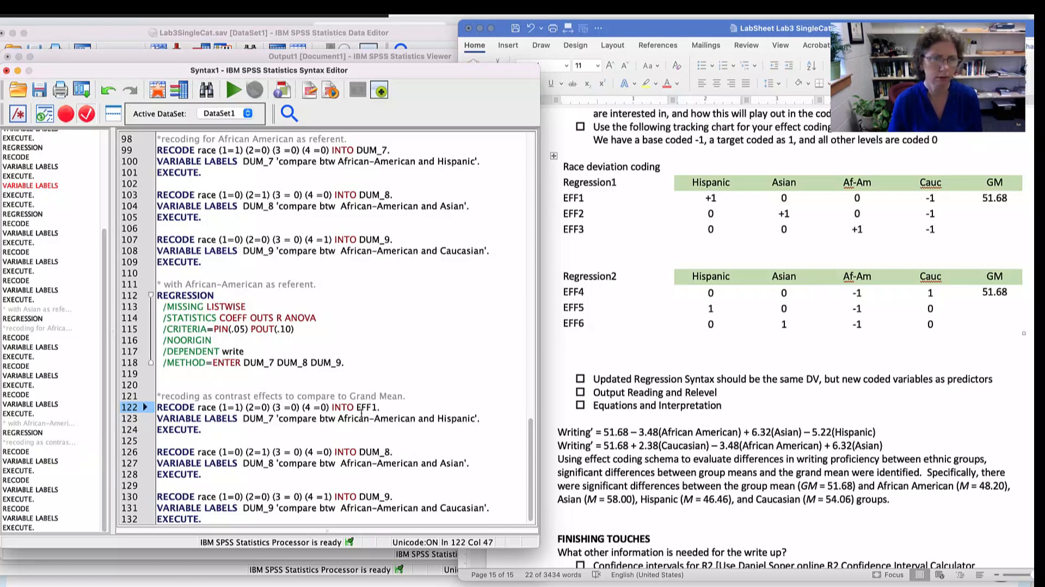
- Replace DUM_8 in the pasted block with EFF1 in the VARIABLE LABELS line and EFF2 in the RECODE line
double_click(254, 462)
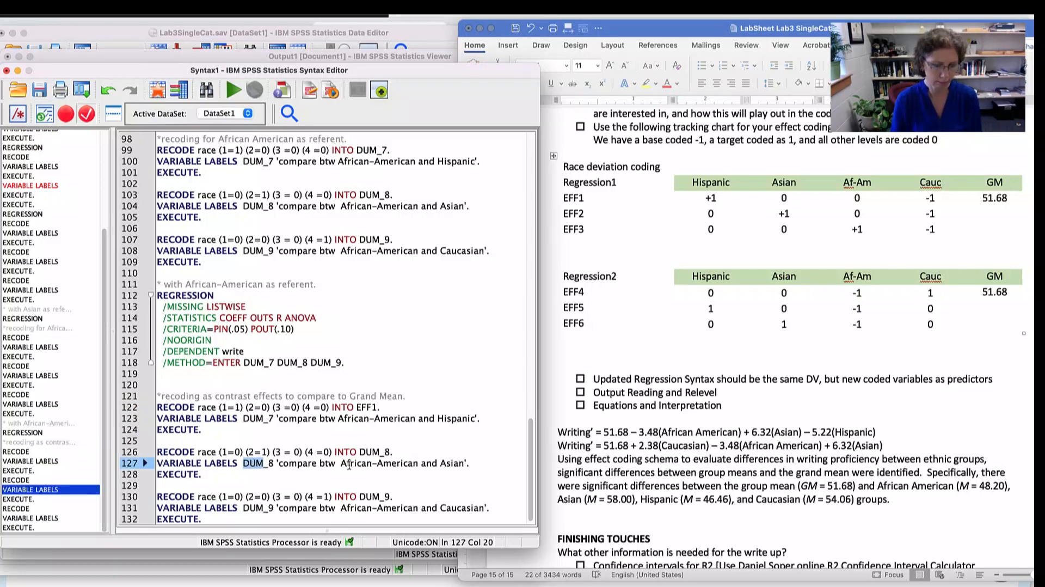
text(EFF)
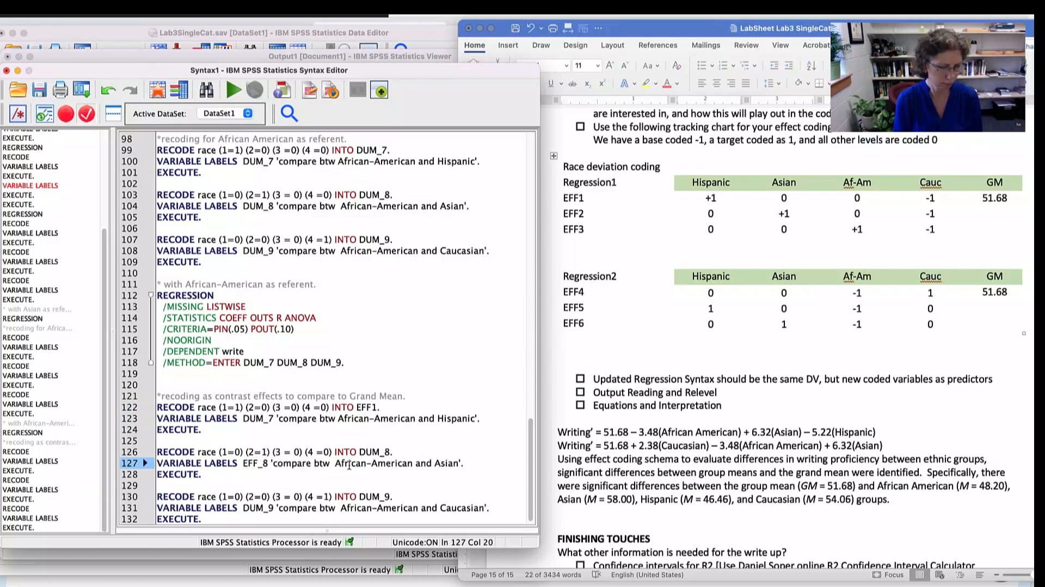
text(1)
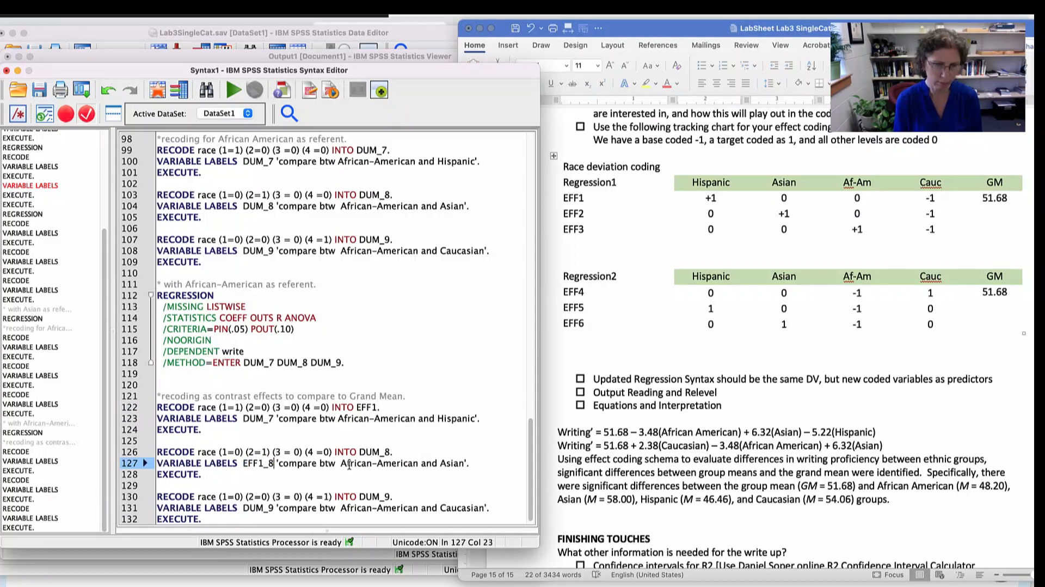
key(BackSpace)
key(BackSpace)
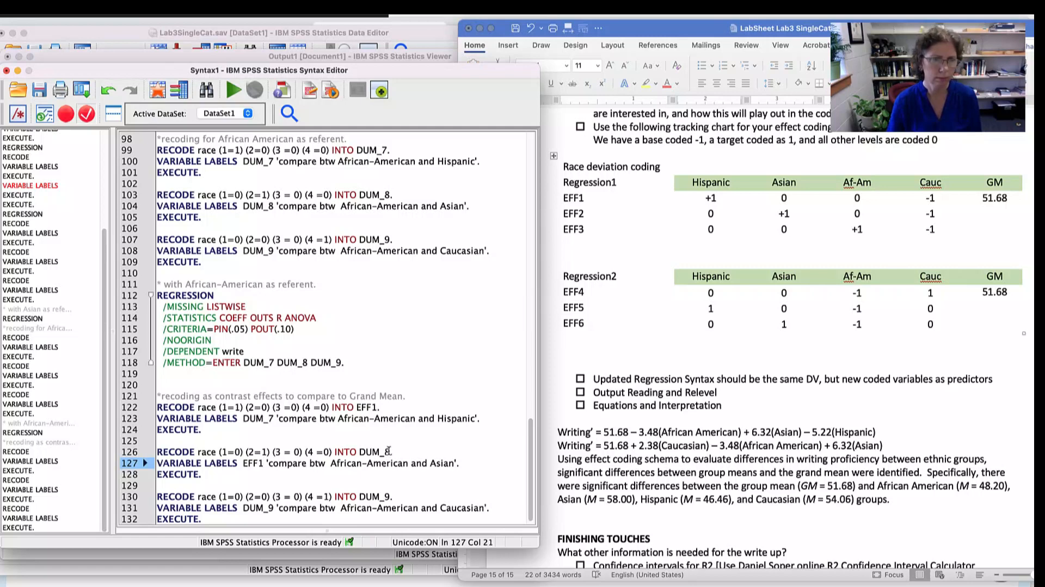
drag(390, 451, 359, 452)
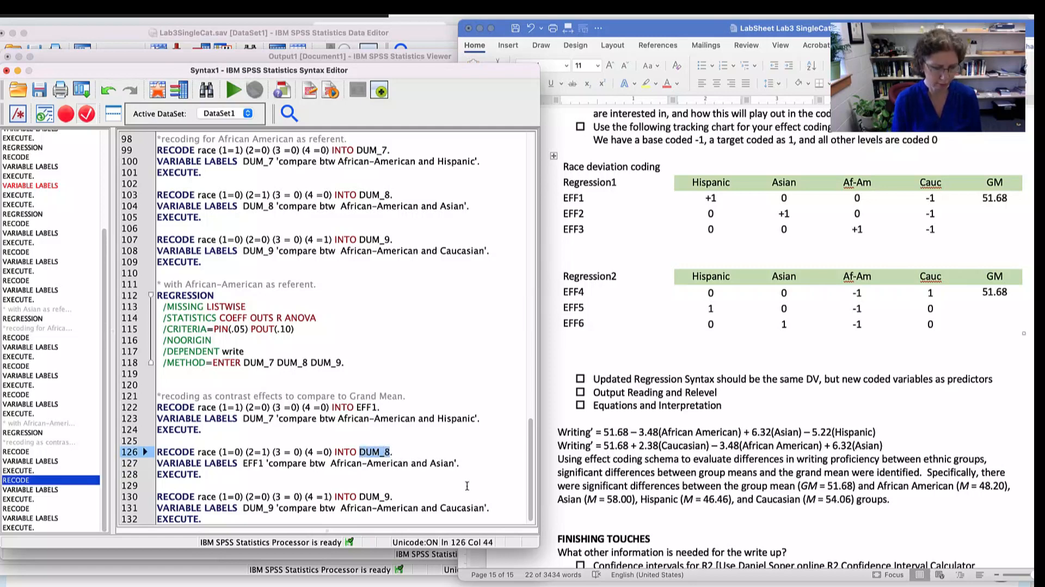
text(EFF)
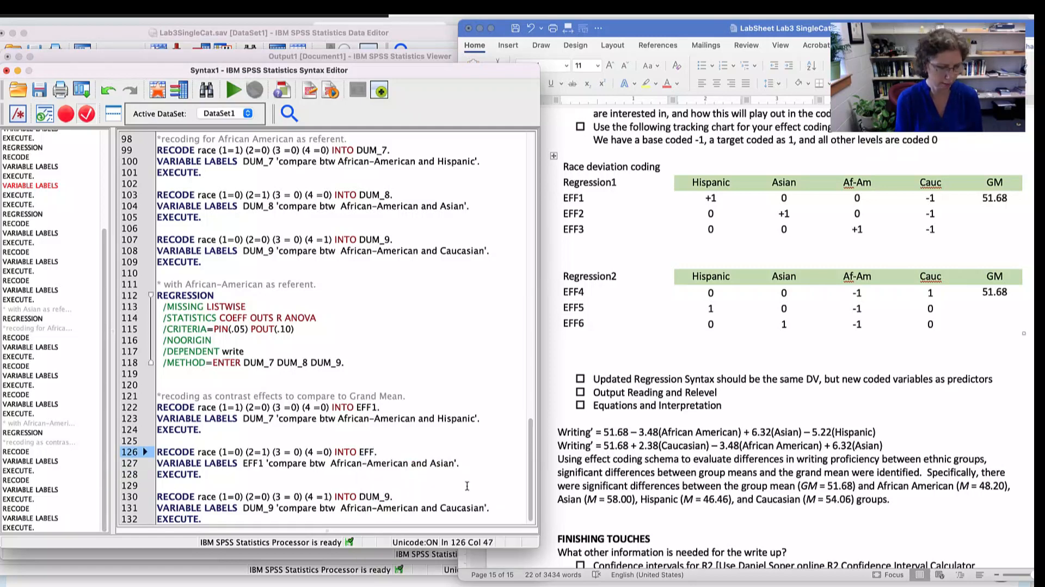
text(2)
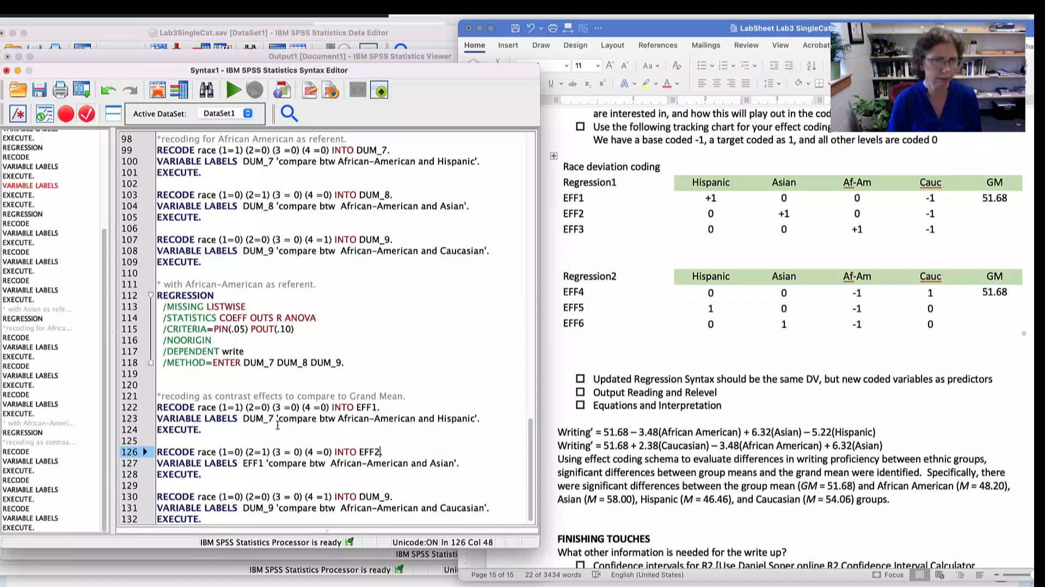
- Set the variable names in the pasted block's first and second VARIABLE LABELS lines to EFF1 and EFF2
drag(273, 420, 242, 420)
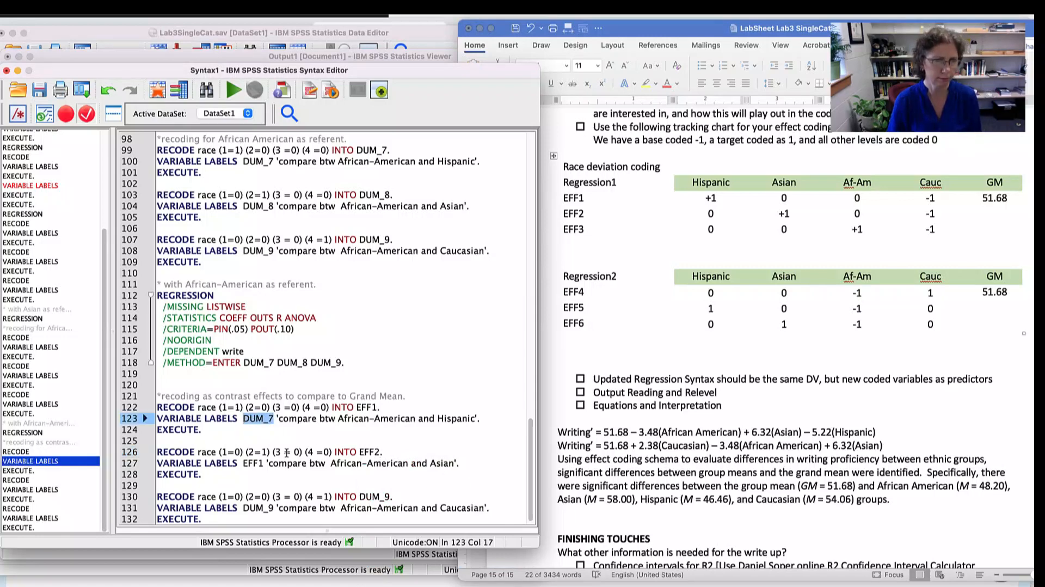
text(EFF1)
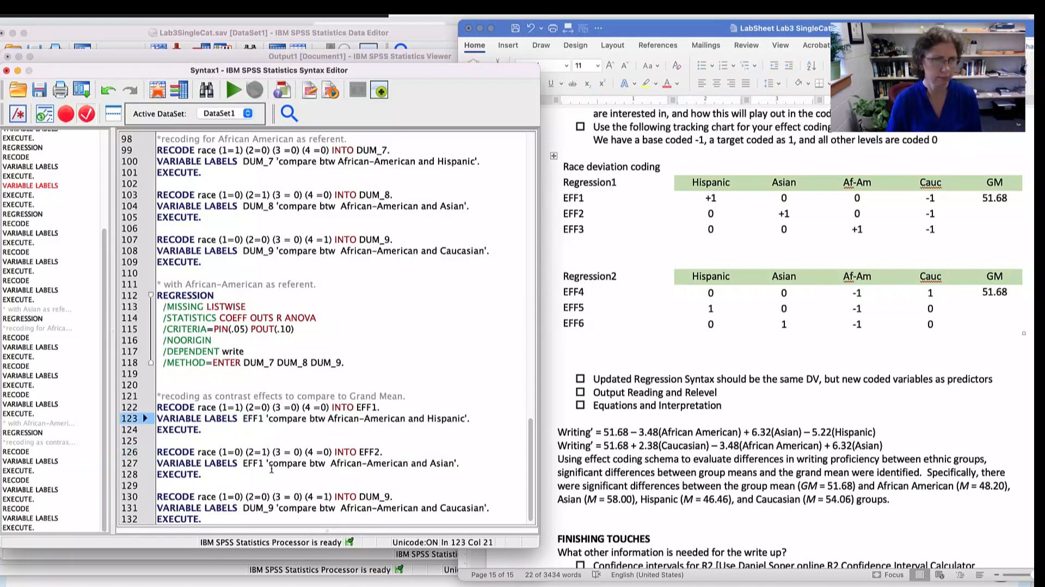
click(262, 464)
key(BackSpace)
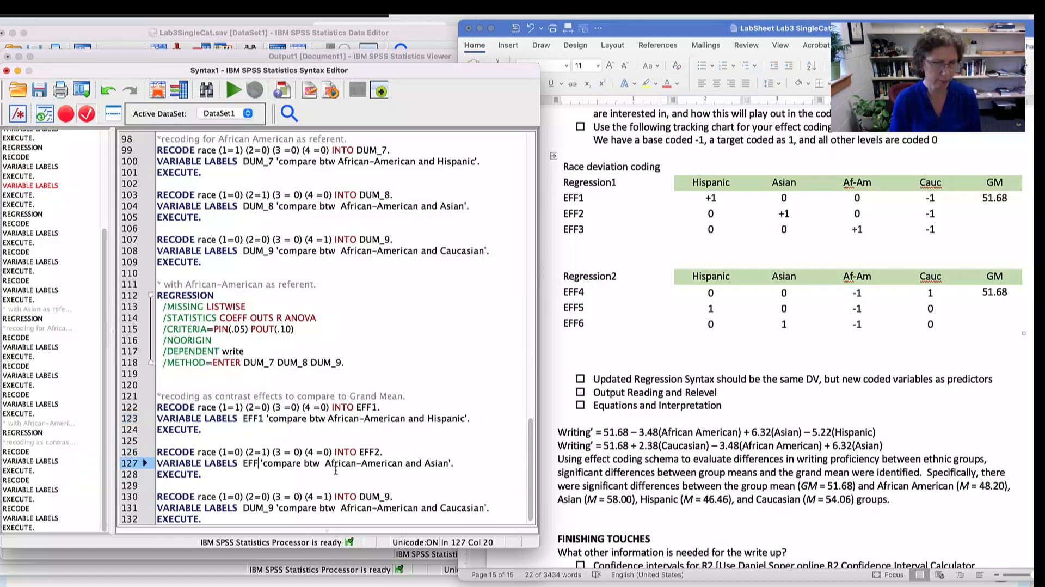
text(2)
- Replace DUM_9 with EFF3 in the pasted block's third RECODE line and its VARIABLE LABELS line
click(407, 495)
key(BackSpace)
key(BackSpace)
key(BackSpace)
key(BackSpace)
key(BackSpace)
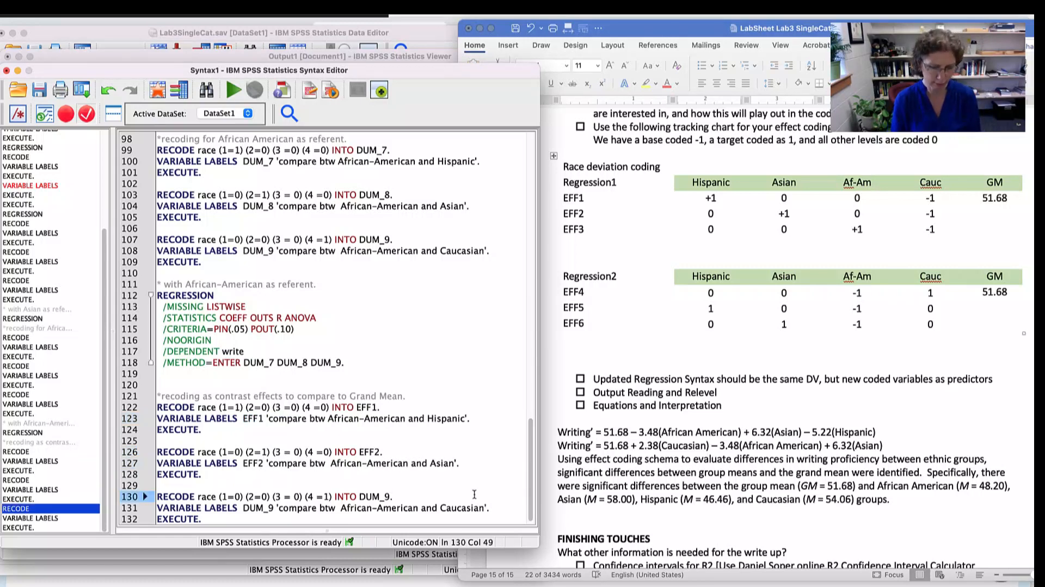
text(EFF3)
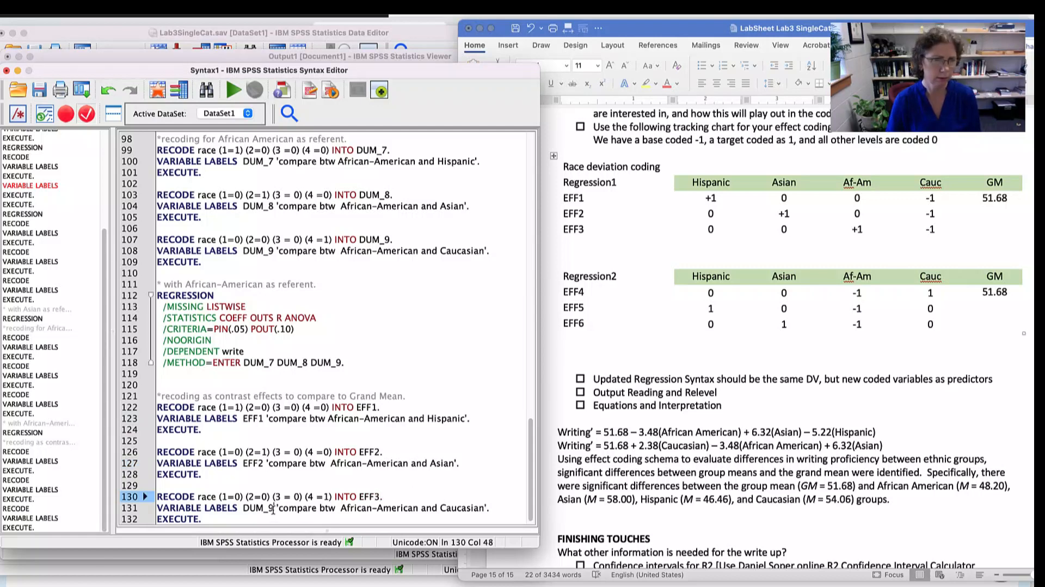
click(273, 509)
key(BackSpace)
key(BackSpace)
key(BackSpace)
key(BackSpace)
key(BackSpace)
text(E)
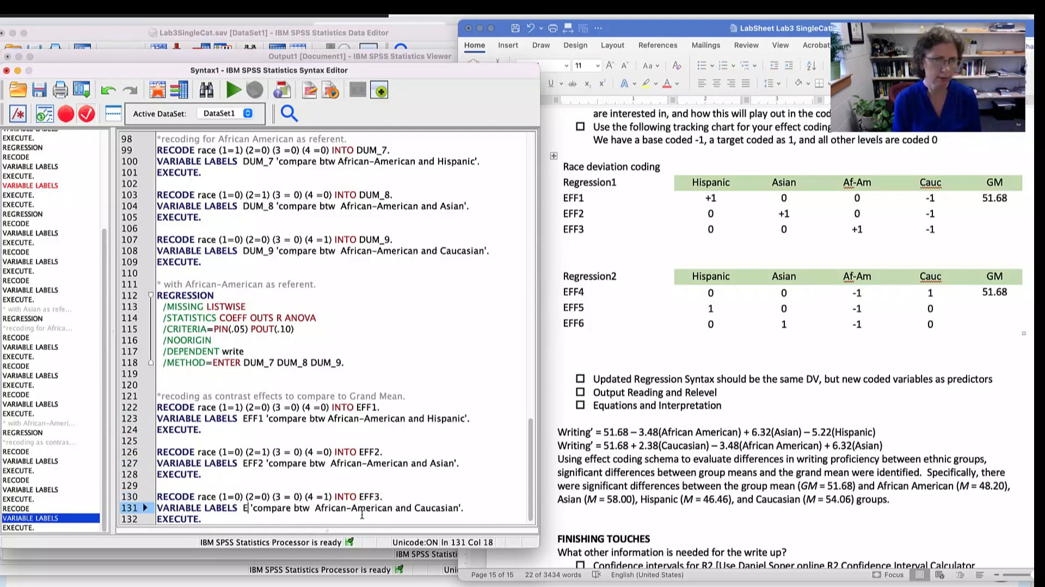
text(FF3)
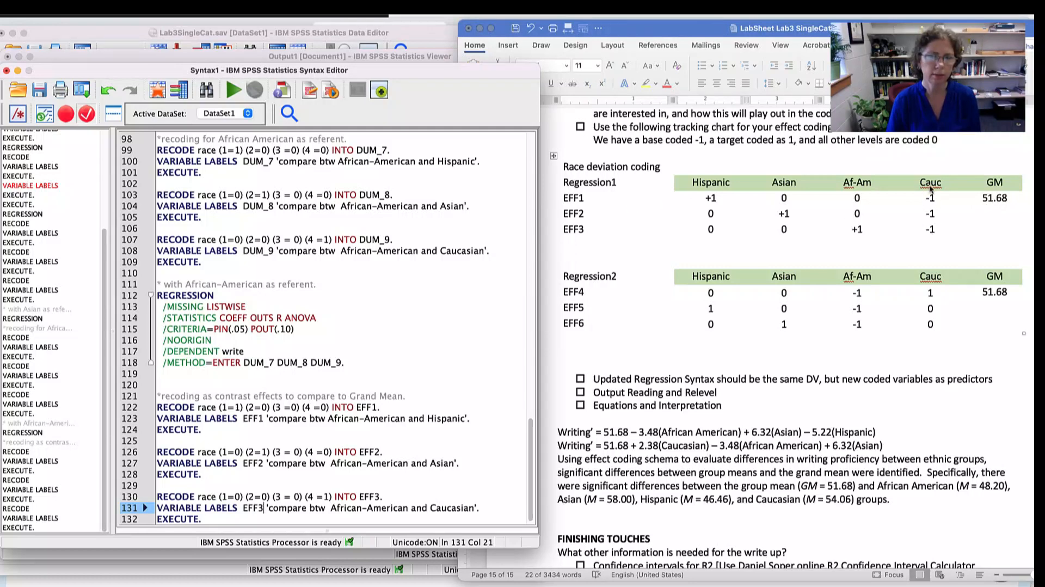
- Set the code for race category 4 to -1 in the EFF1, EFF2 and EFF3 RECODE lines
click(325, 407)
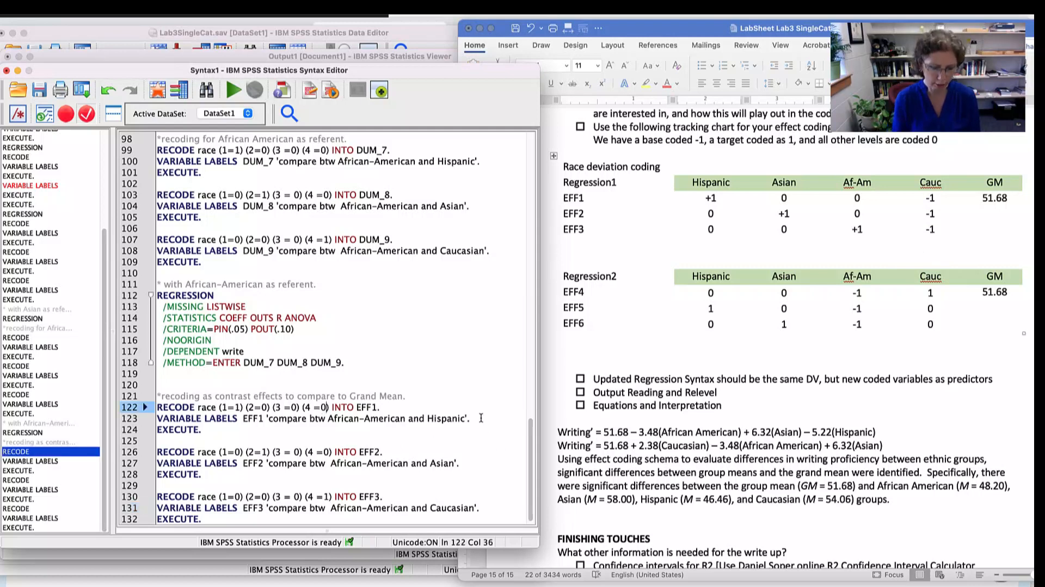
key(BackSpace)
text(-1)
key(Down)
key(Down)
key(Down)
key(Down)
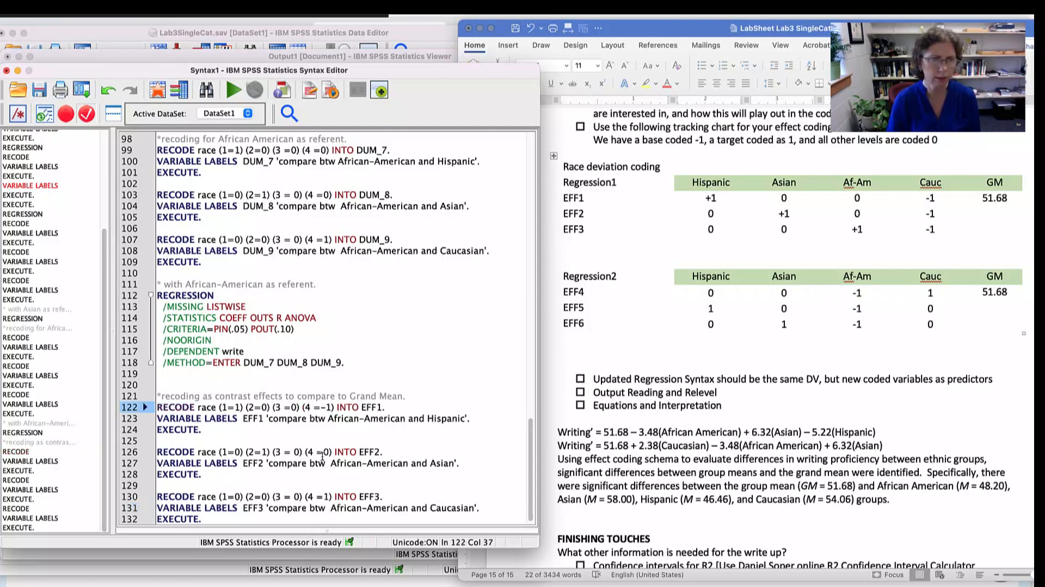
key(BackSpace)
text(-1)
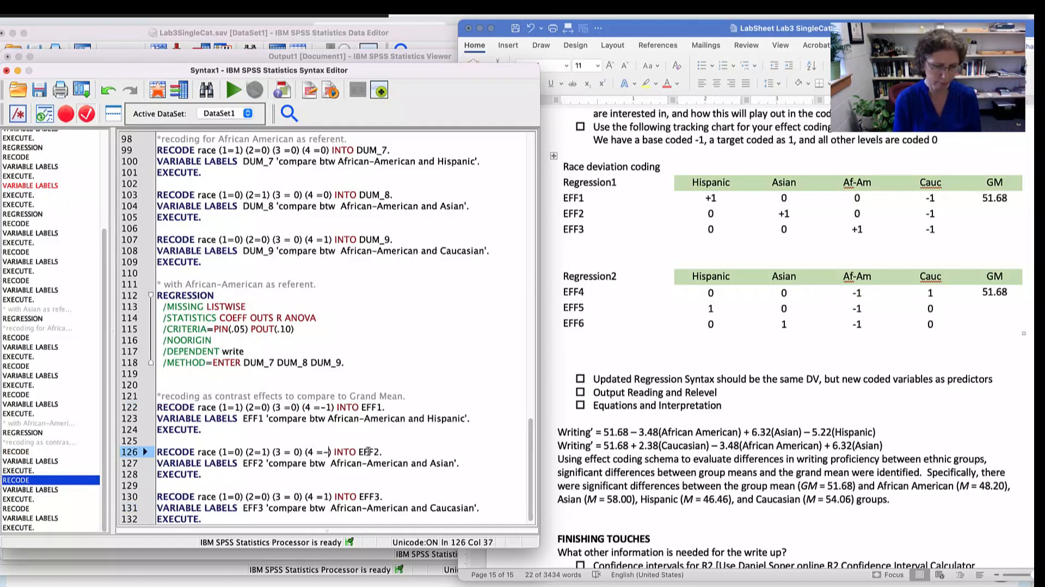
click(329, 496)
key(BackSpace)
text(-1)
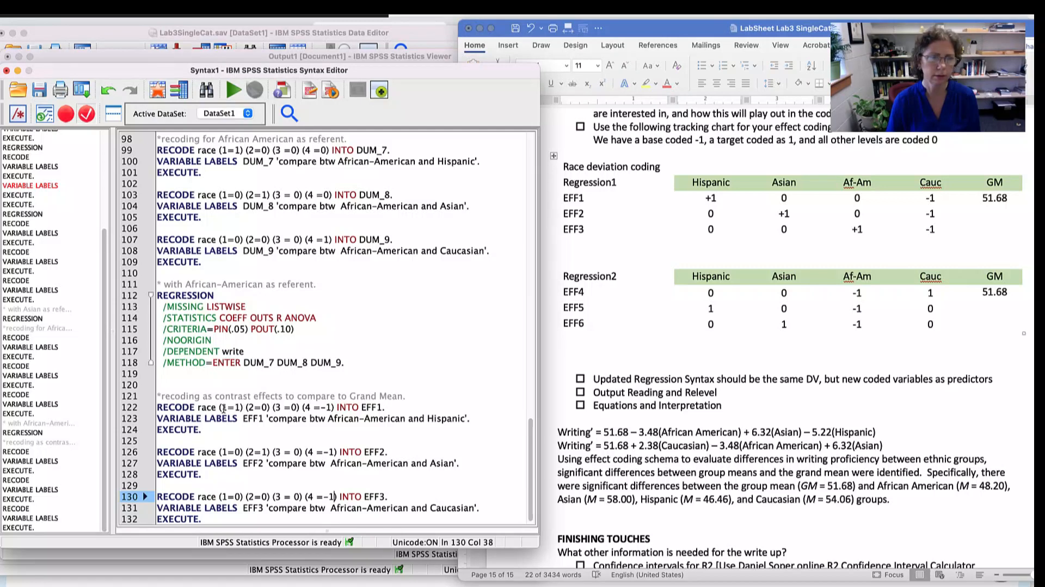
- Reword the EFF1 variable label to 'compare btw Hispanic and GM'
drag(242, 407, 197, 407)
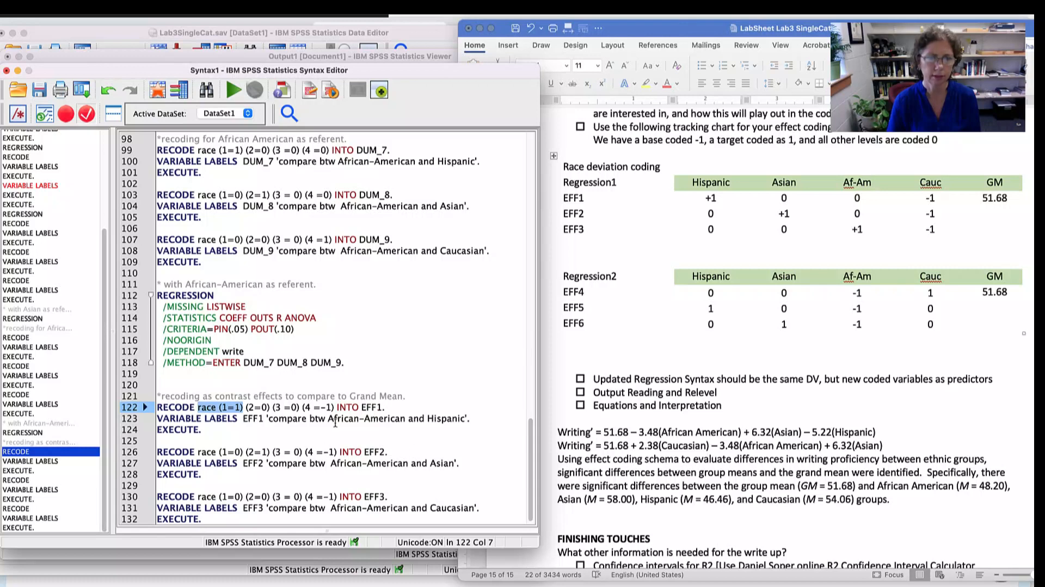
drag(328, 419, 465, 418)
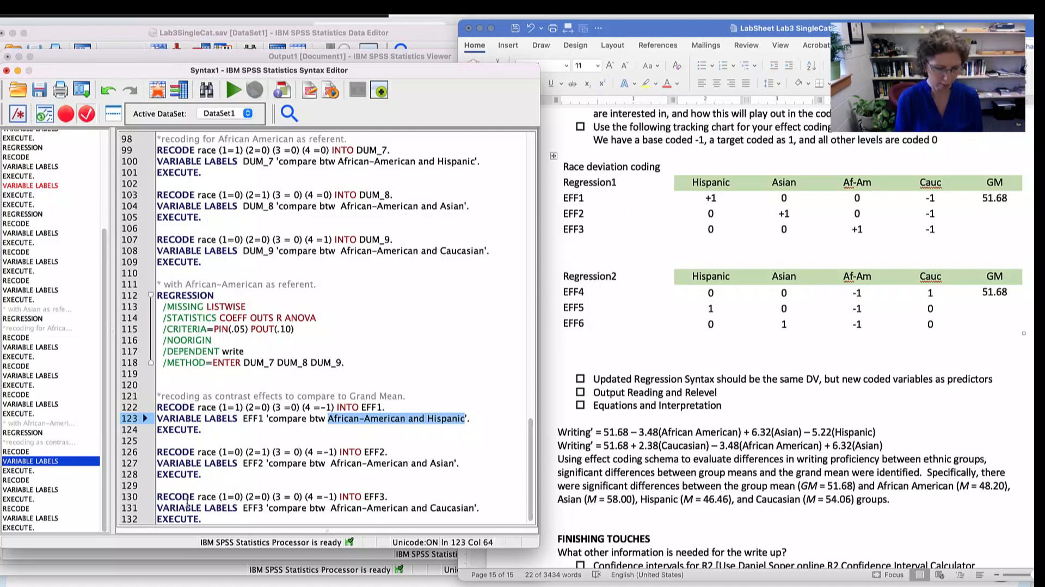
text(His)
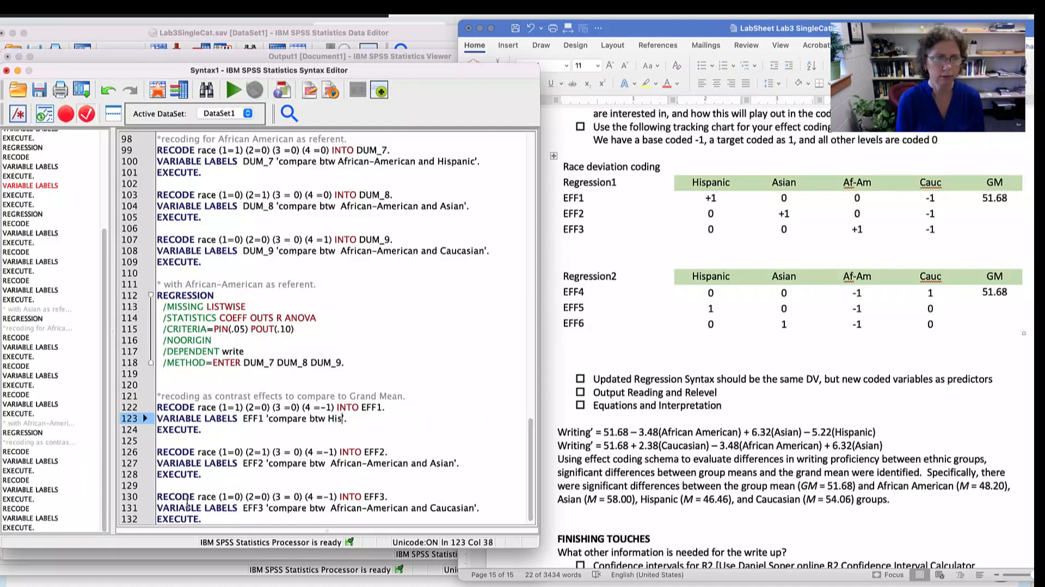
text(panic an)
text(d GM)
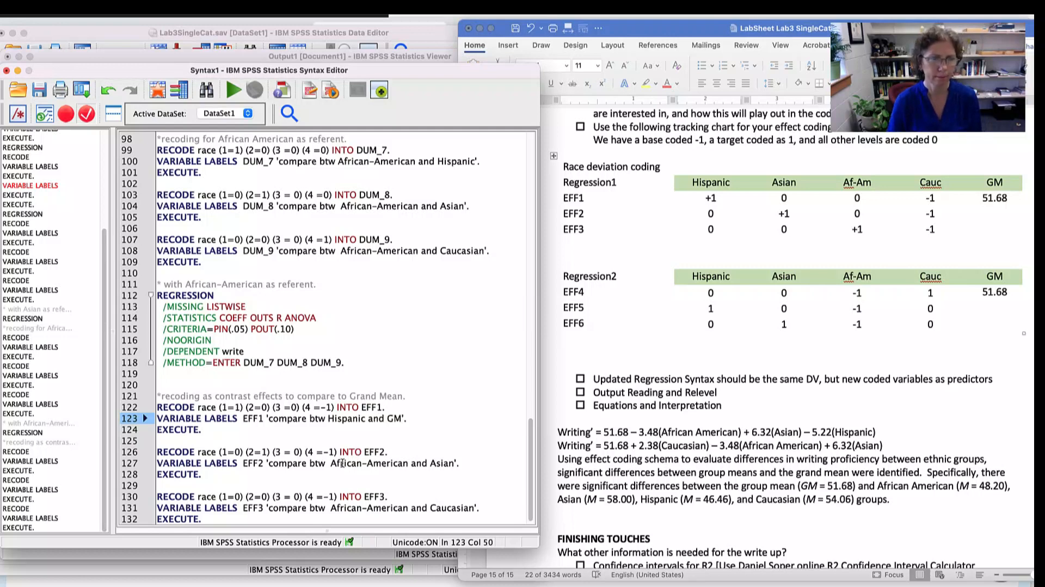
- Reword the EFF2 variable label to 'compare btw Asian and GM'
drag(327, 464, 456, 462)
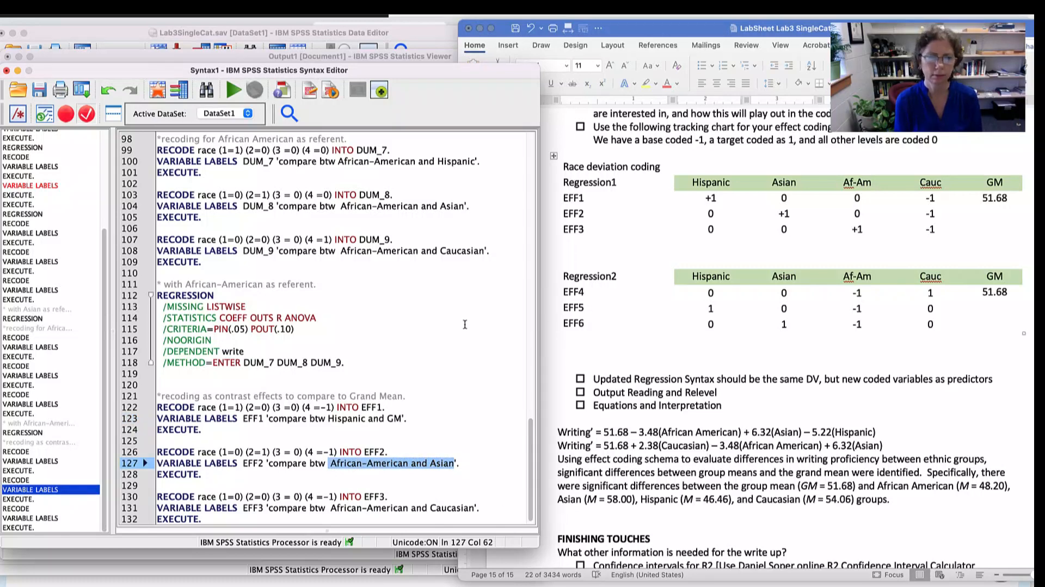
text(Asian and G)
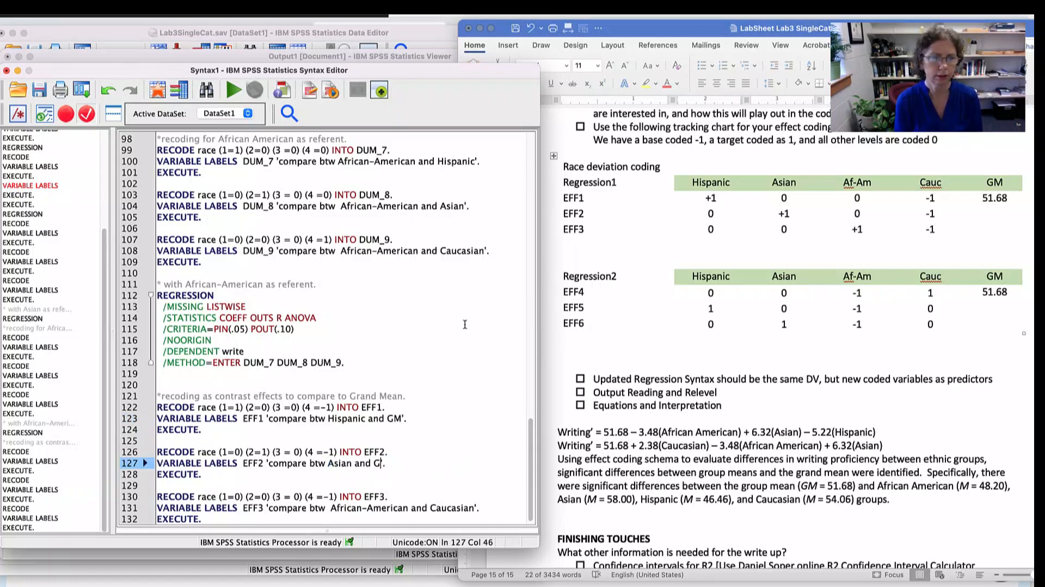
text(M)
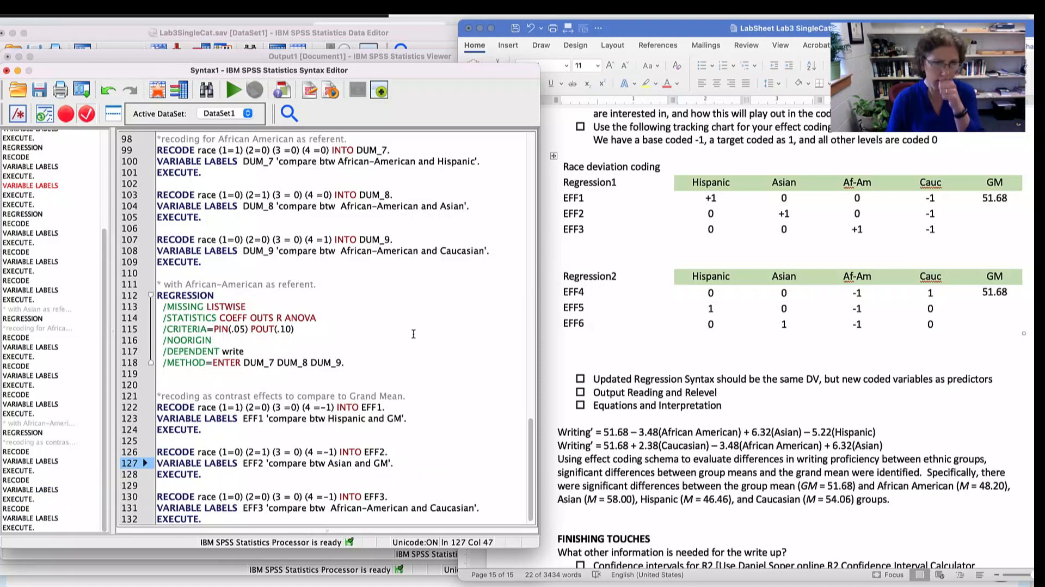
- Reword the EFF3 variable label to 'compare btw African-American and GM' and remove the extra space before African-American
scroll(432, 339, down, 1)
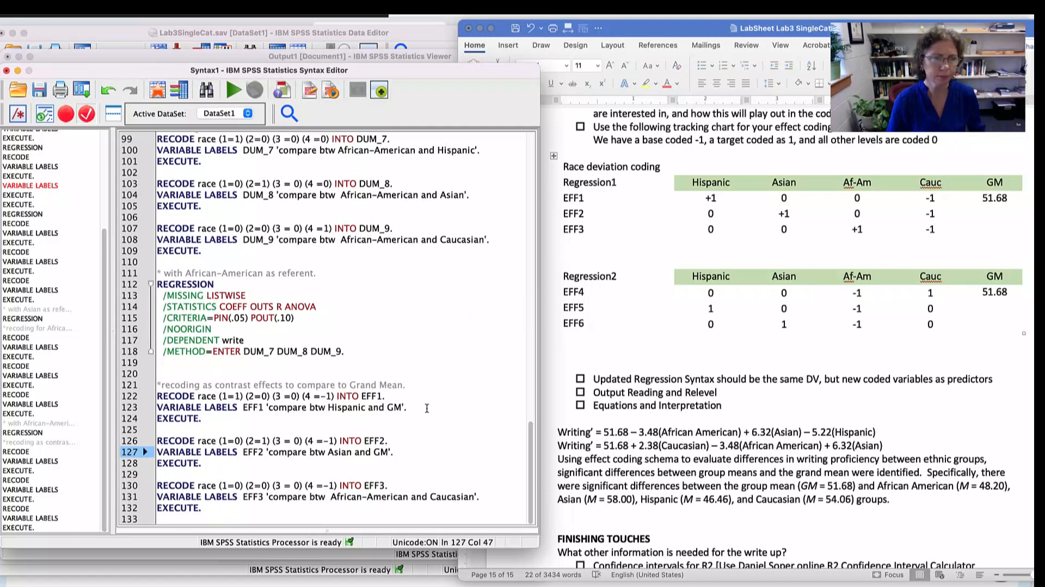
drag(328, 496, 474, 495)
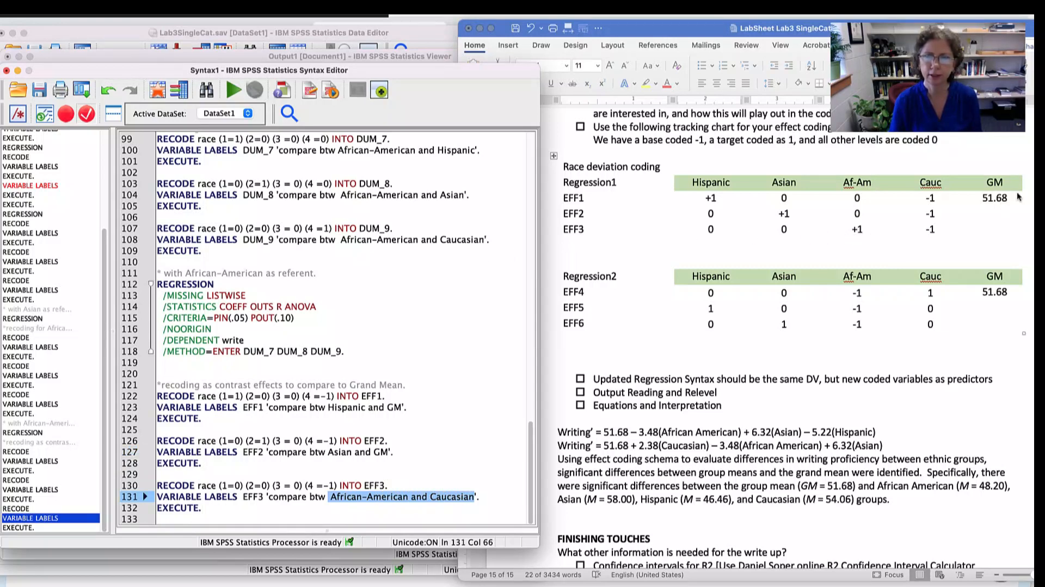
double_click(453, 496)
text(GM)
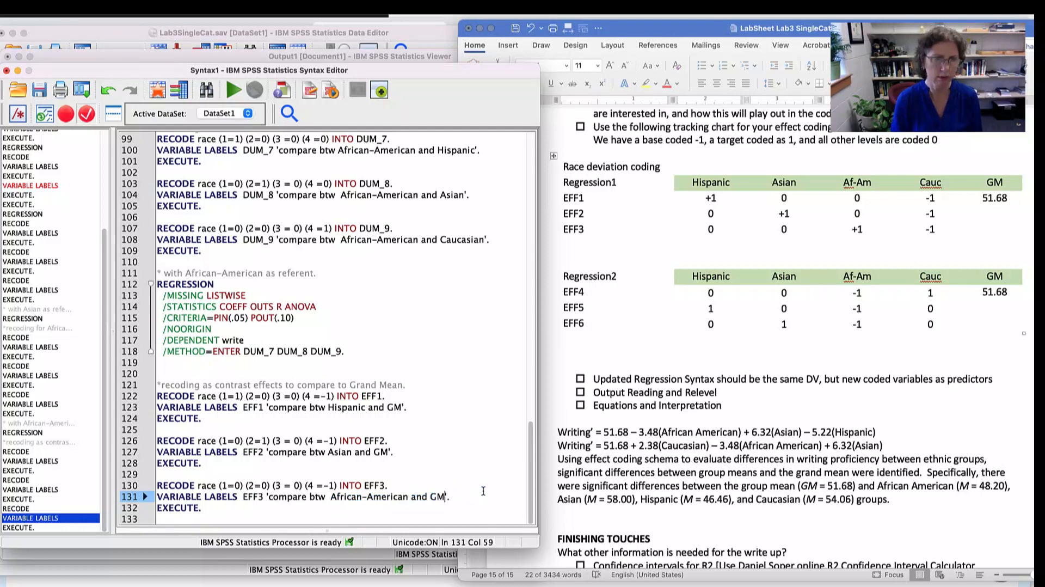
click(328, 496)
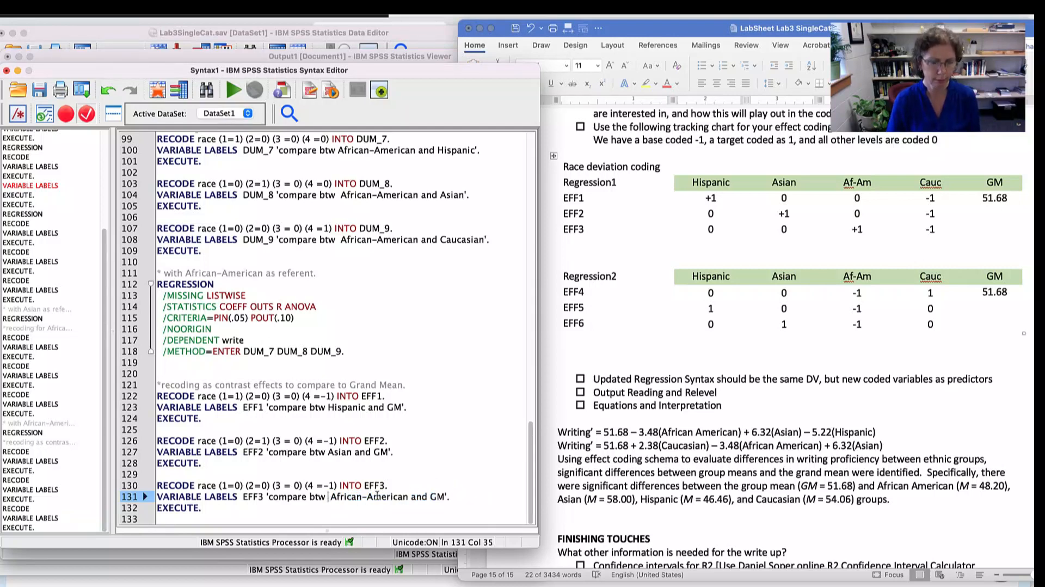
key(BackSpace)
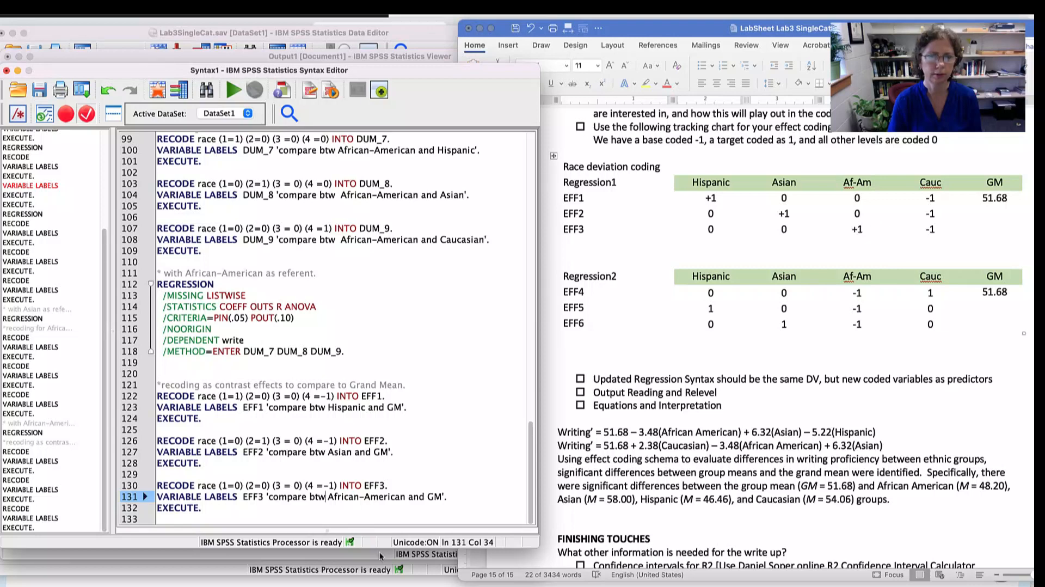
- Set the code for race category 3 to 1 in the EFF3 RECODE line
click(299, 485)
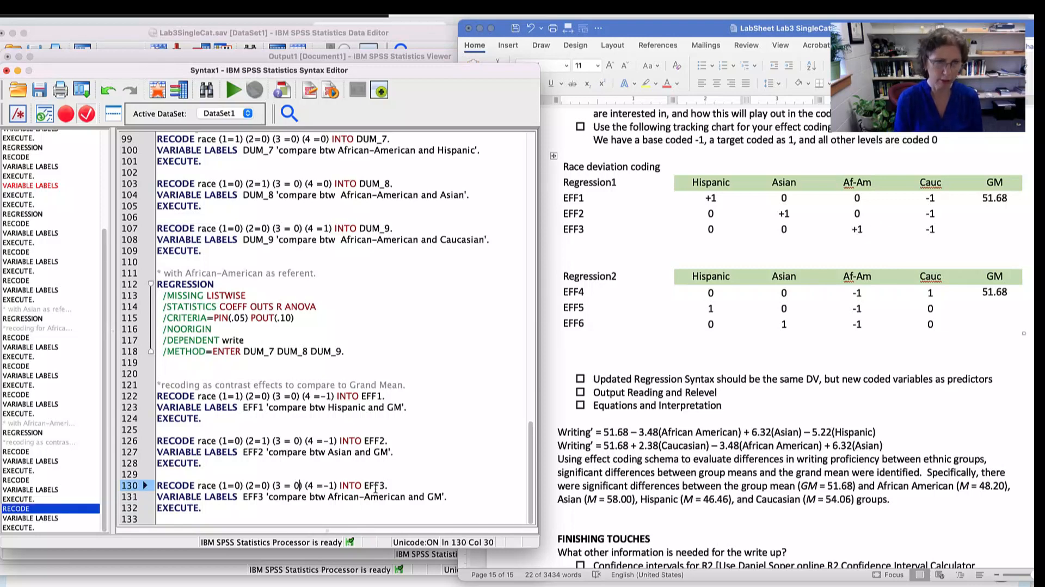
key(BackSpace)
key(BackSpace)
text(1)
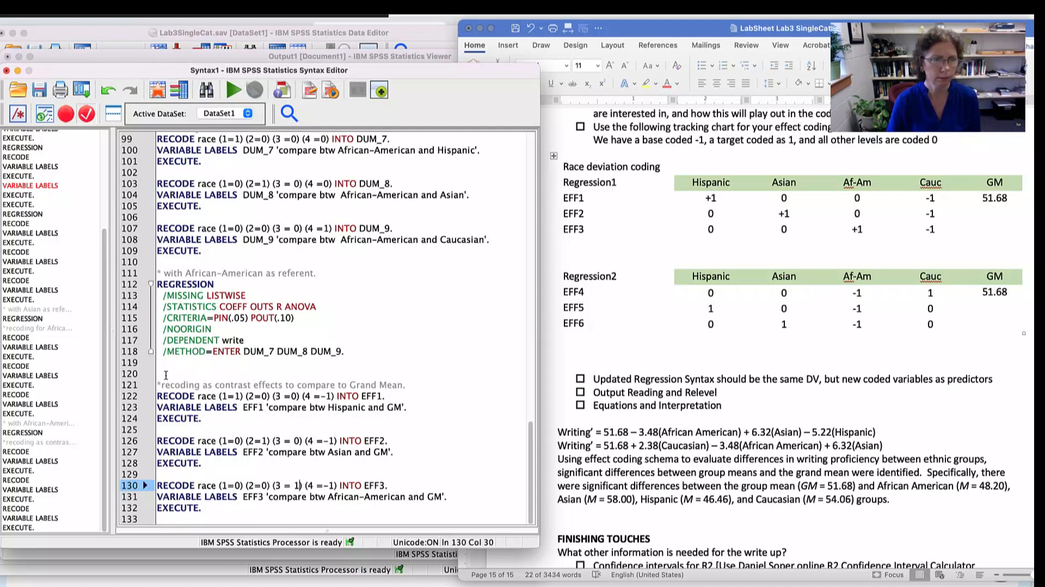
- Run the grand mean contrast block that recodes race into EFF1, EFF2 and EFF3, including its comment line
click(165, 374)
mouse_move(216, 507)
mouse_down()
mouse_move(163, 353)
mouse_move(158, 363)
mouse_up()
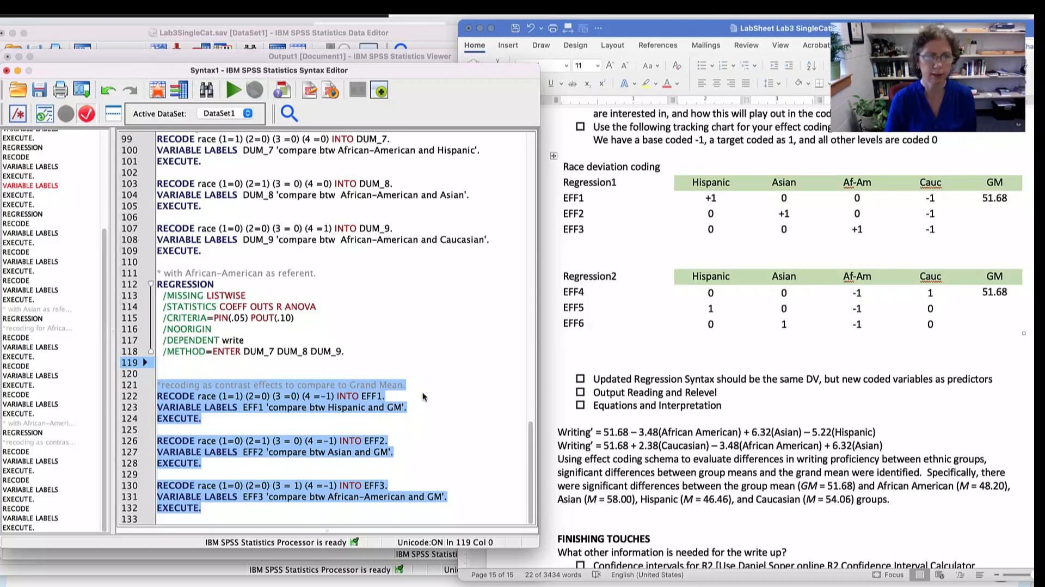
click(233, 90)
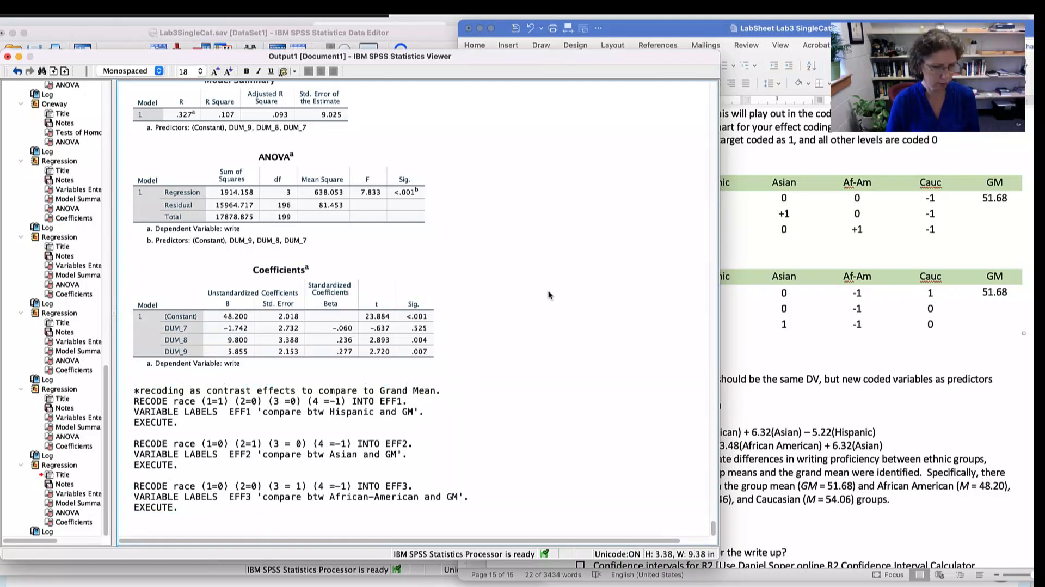
- Return to the syntax and copy the African-American referent REGRESSION block below the EFF3 recode
key(super+grave)
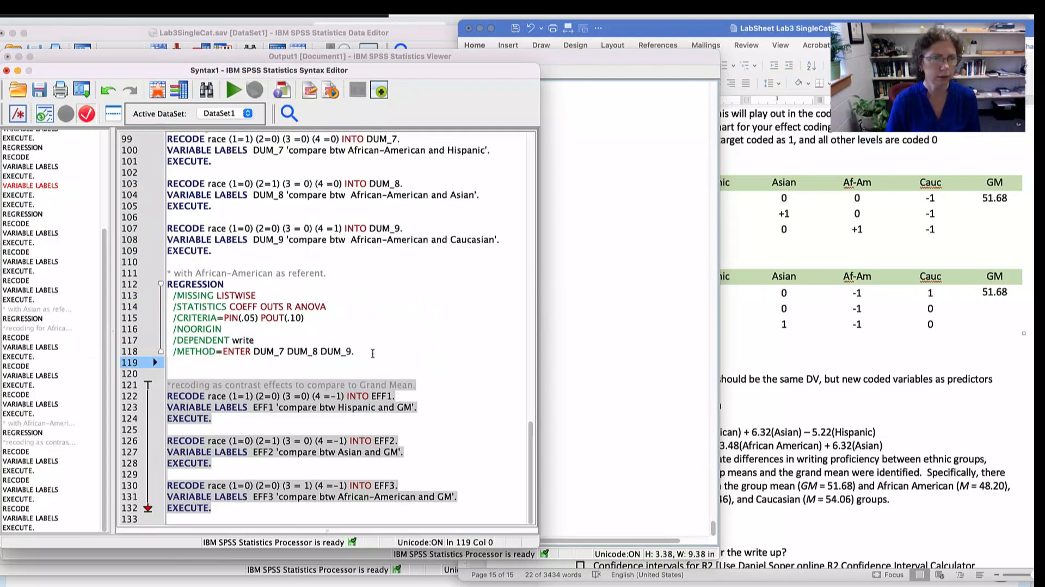
drag(373, 353, 158, 288)
key(super+c)
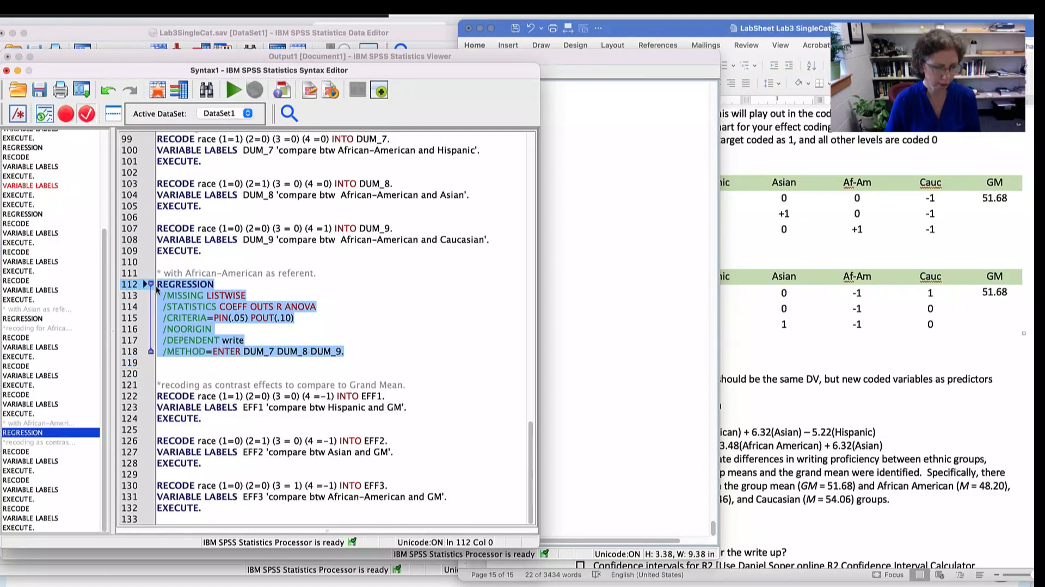
click(229, 513)
key(Return)
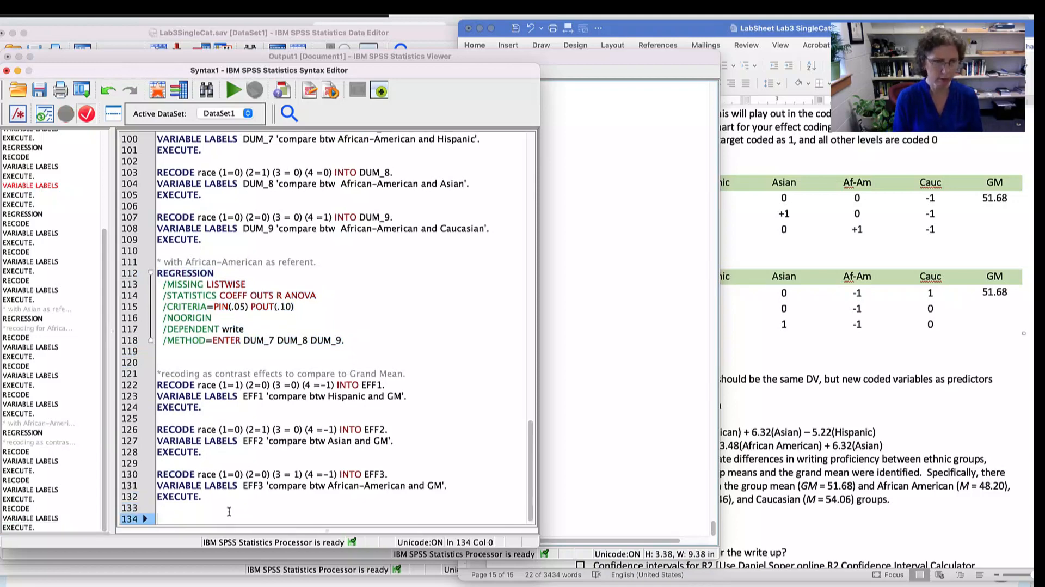
key(super+v)
- Add the comment '*effect coding compared to GM.' directly above the pasted REGRESSION block
click(241, 439)
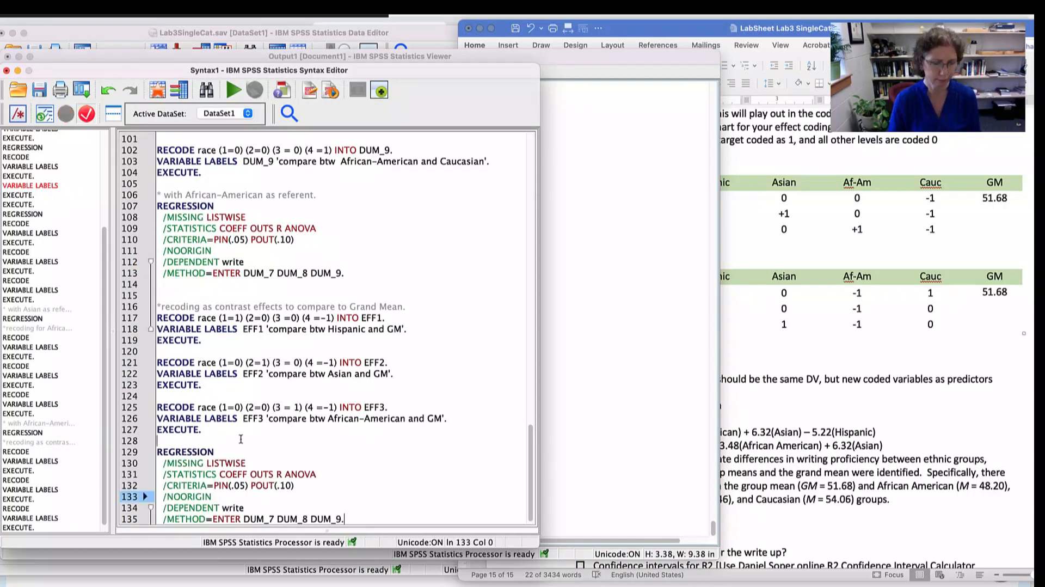
key(Return)
text(*)
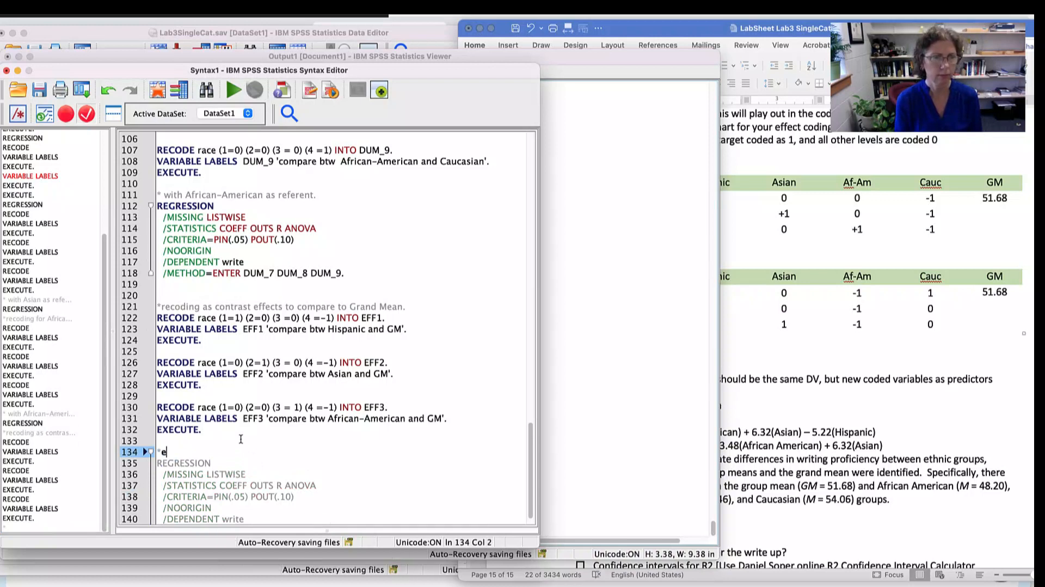
text(effect coding compa)
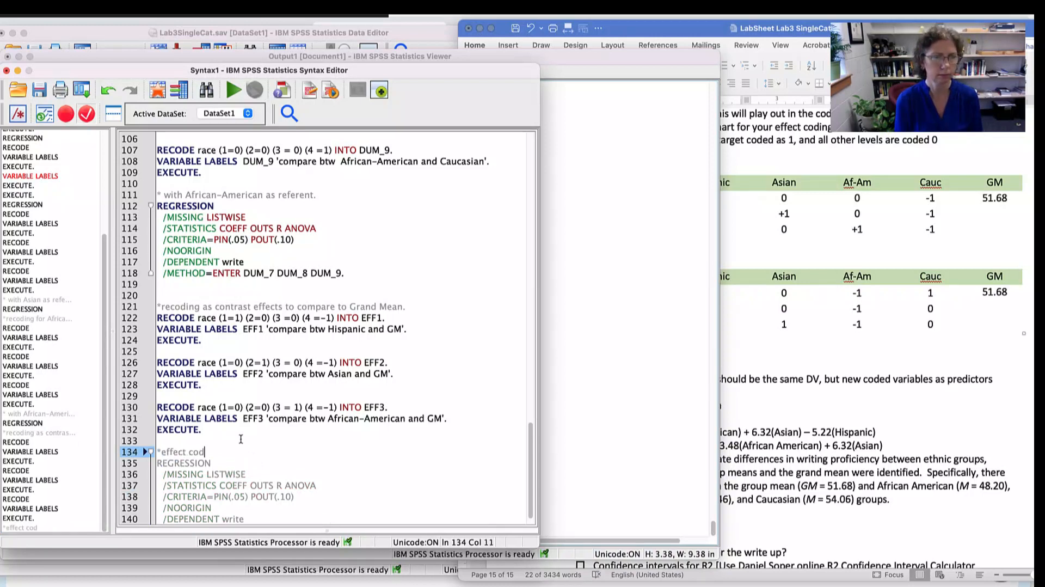
text(red to GM .)
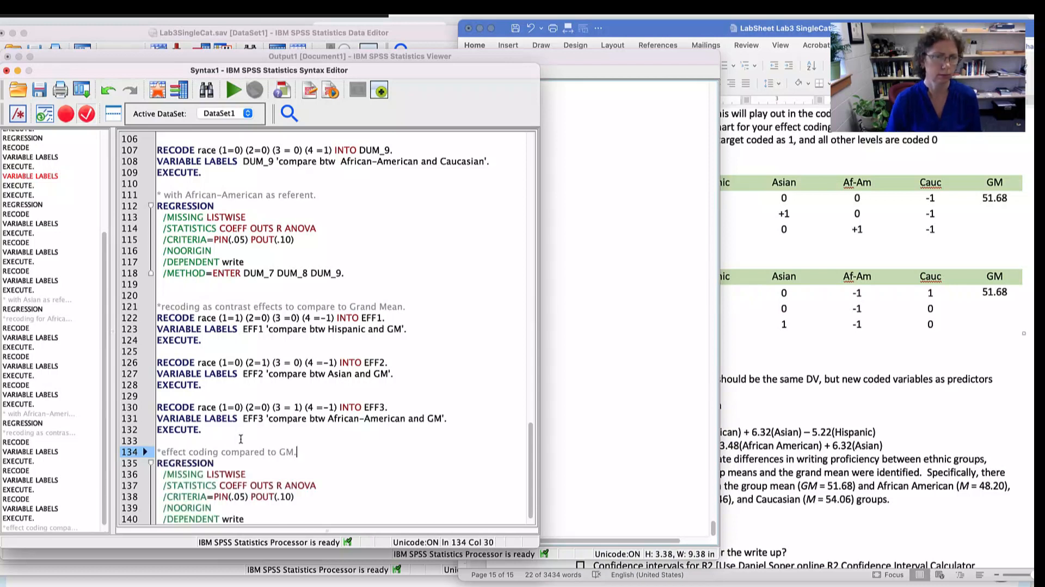
- Replace the predictors in the pasted regression's METHOD=ENTER line with EFF1 EFF2 EFF3
scroll(325, 426, down, 1)
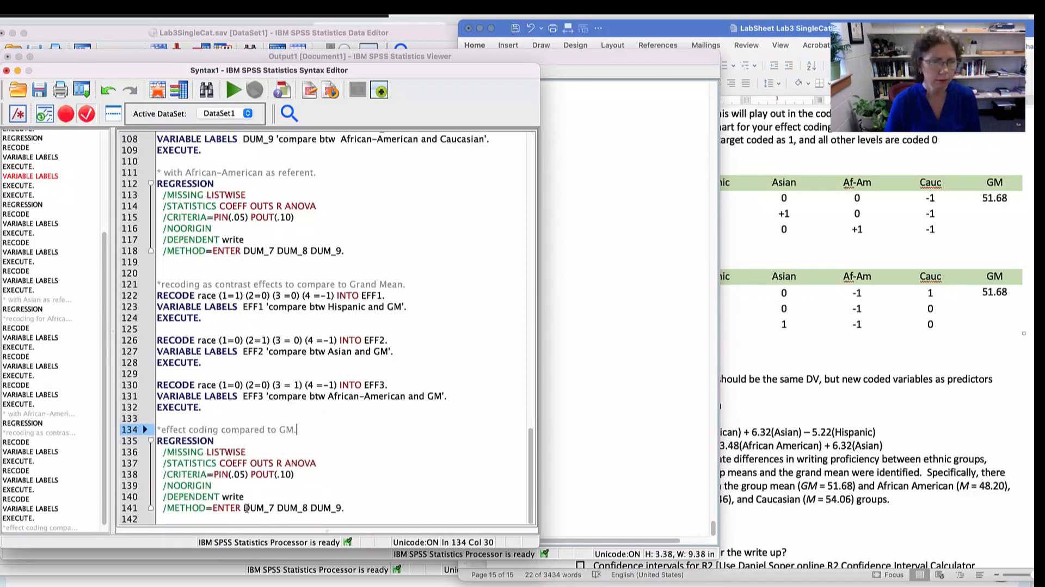
mouse_move(241, 507)
mouse_down()
mouse_move(341, 507)
mouse_move(244, 507)
mouse_up()
text(EF)
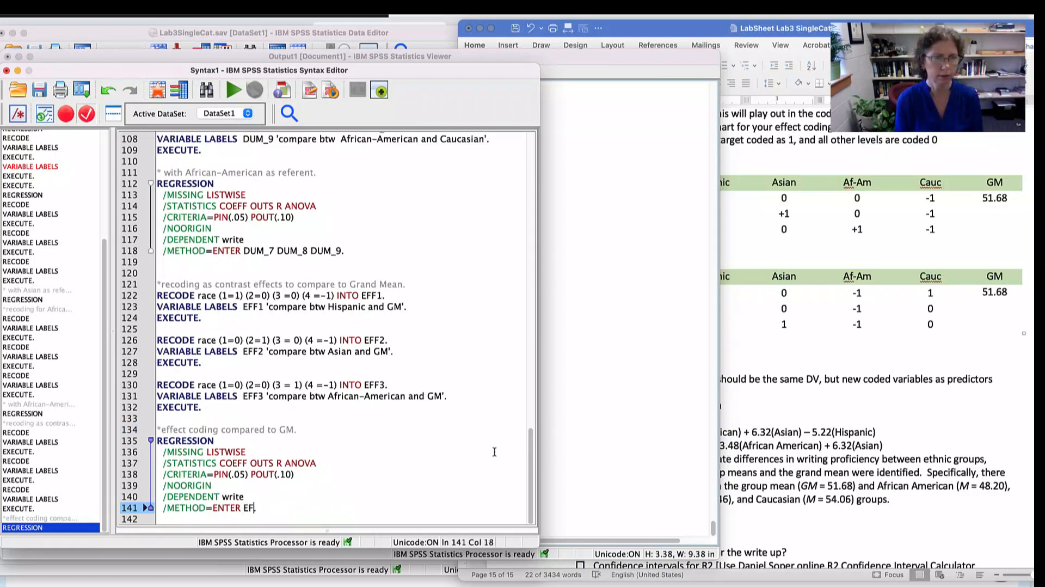
text(F1 EFF)
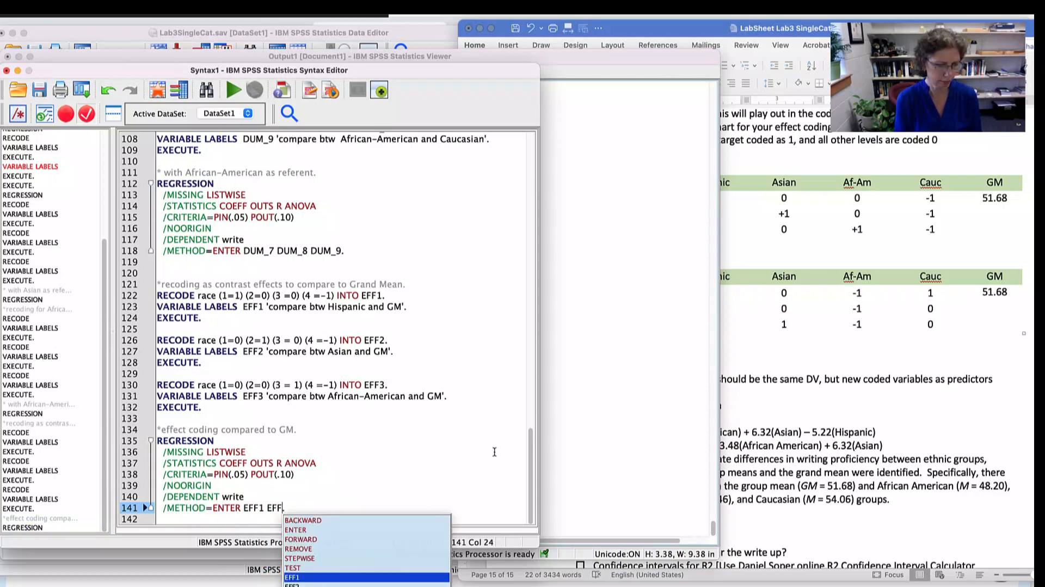
text(2 EFF)
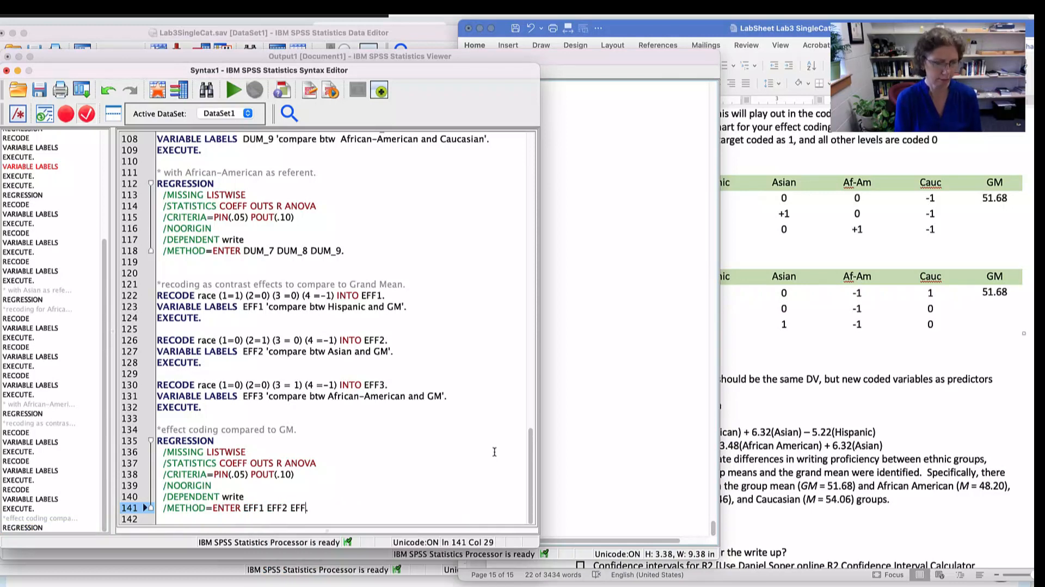
text(3)
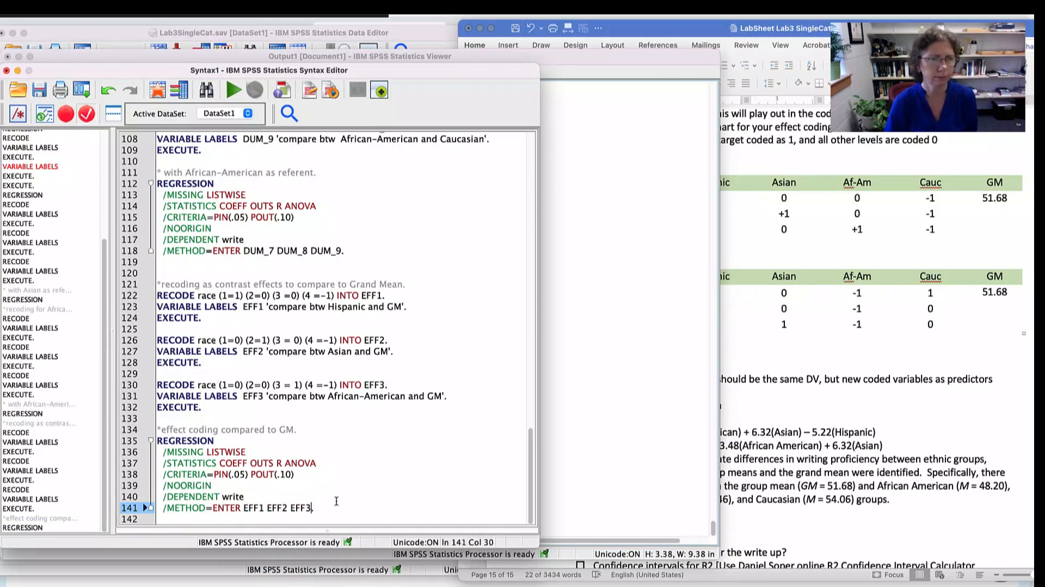
text(.)
- Run the effect coding regression of write on EFF1, EFF2 and EFF3 and review its output tables
drag(324, 507, 144, 429)
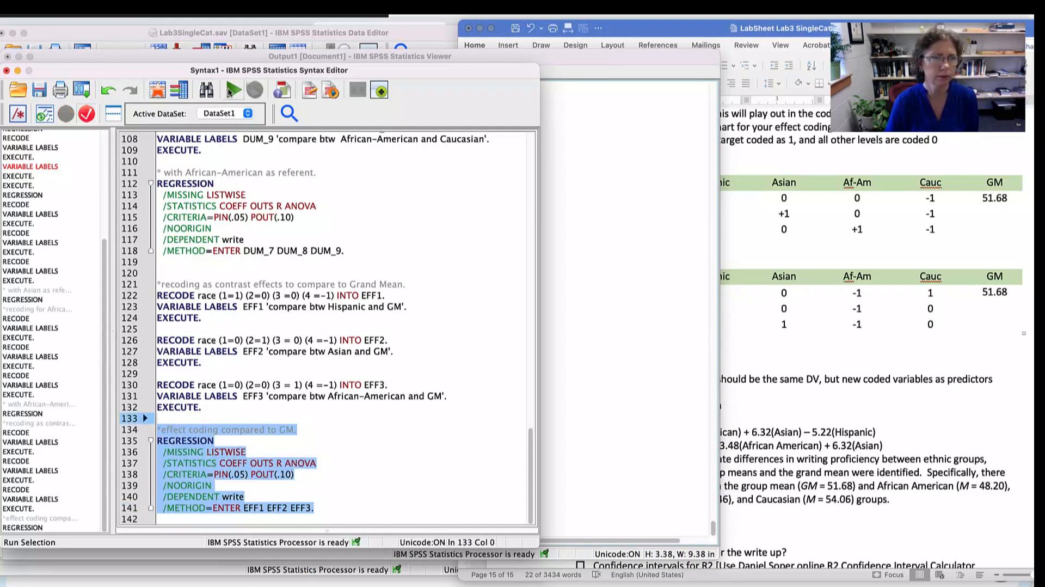
click(231, 91)
scroll(511, 289, down, 2)
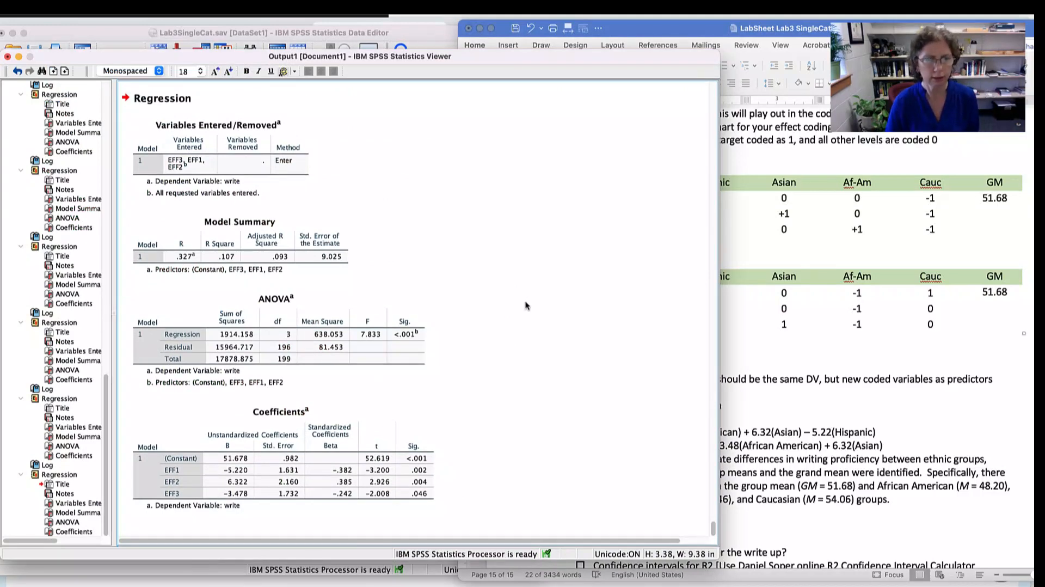
scroll(517, 299, up, 2)
scroll(501, 308, down, 2)
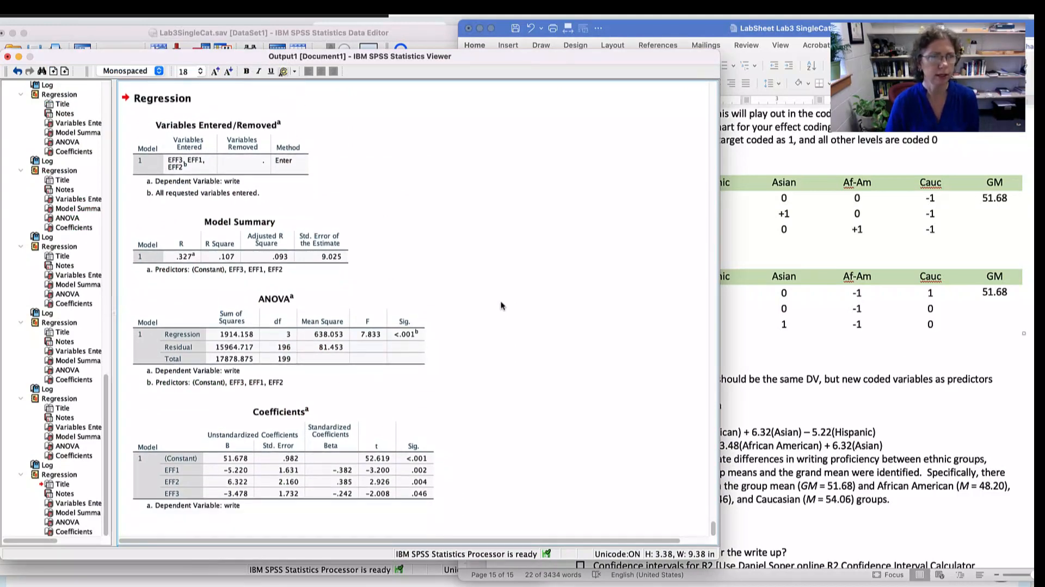
click(163, 99)
click(252, 138)
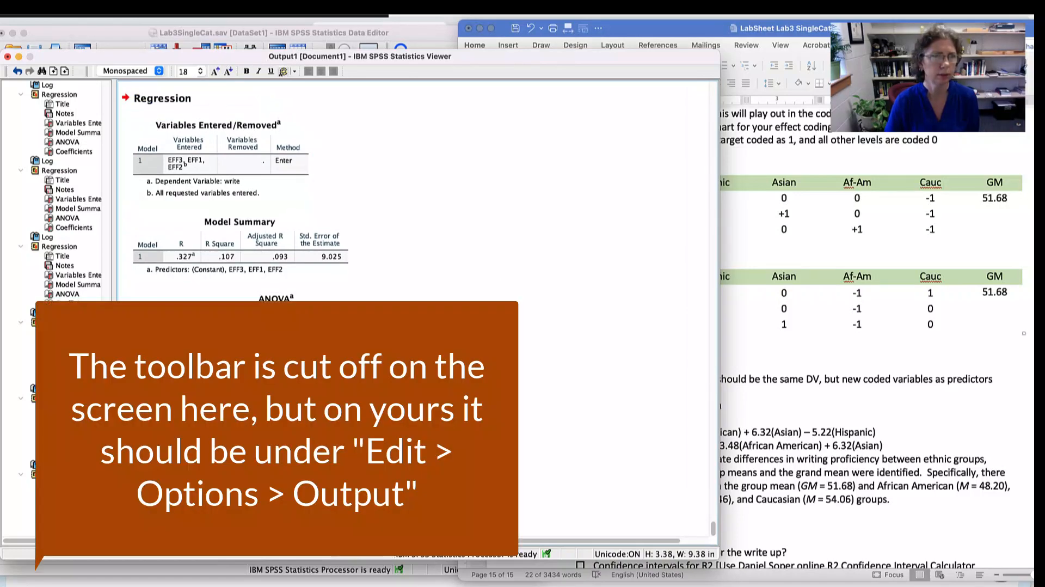
- Set the output options to show variables as Names and Labels in both the outline labeling and the pivot table labeling
click(97, 2)
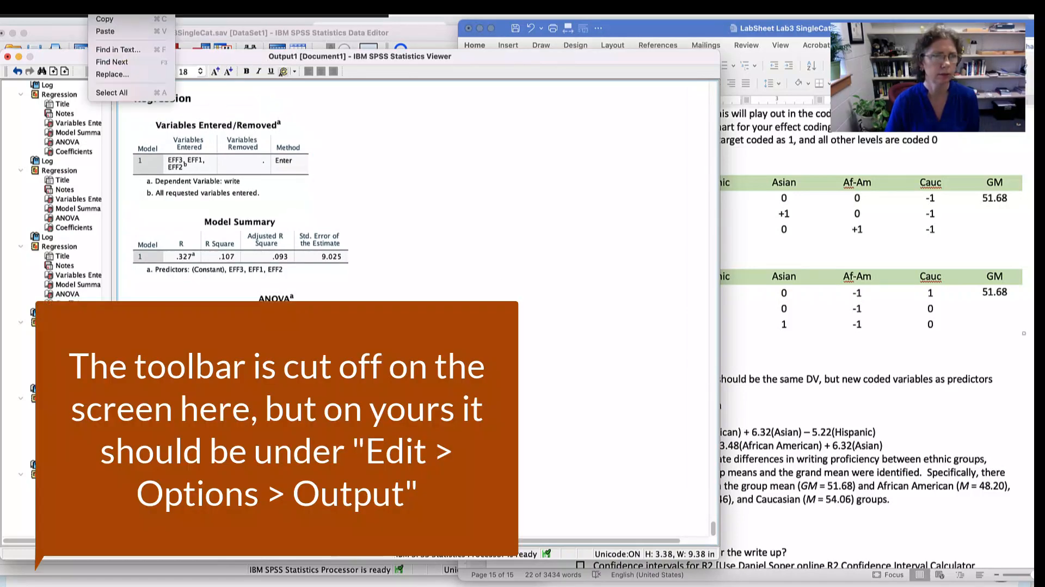
mouse_move(74, 2)
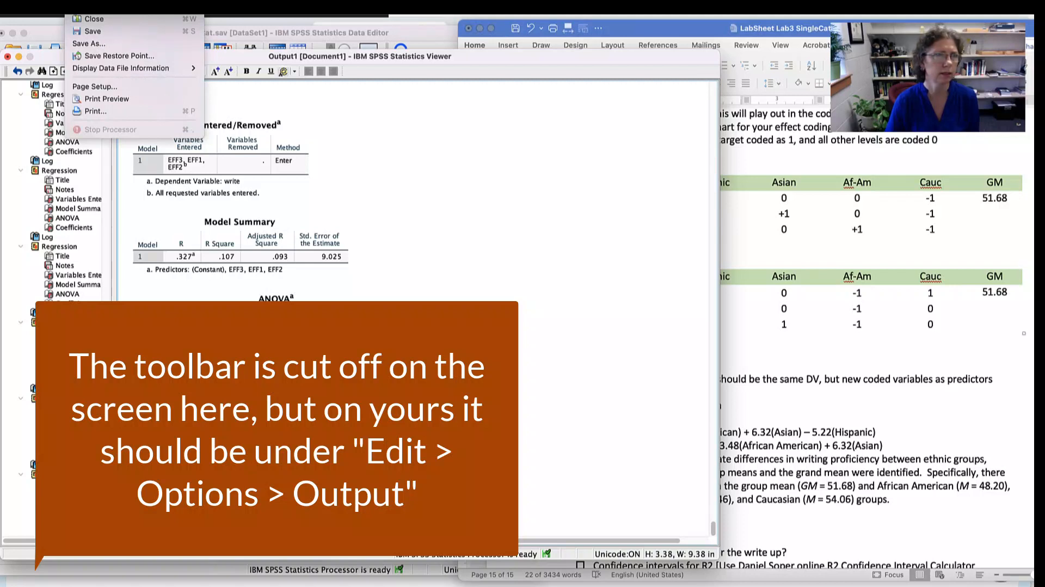
mouse_move(33, 2)
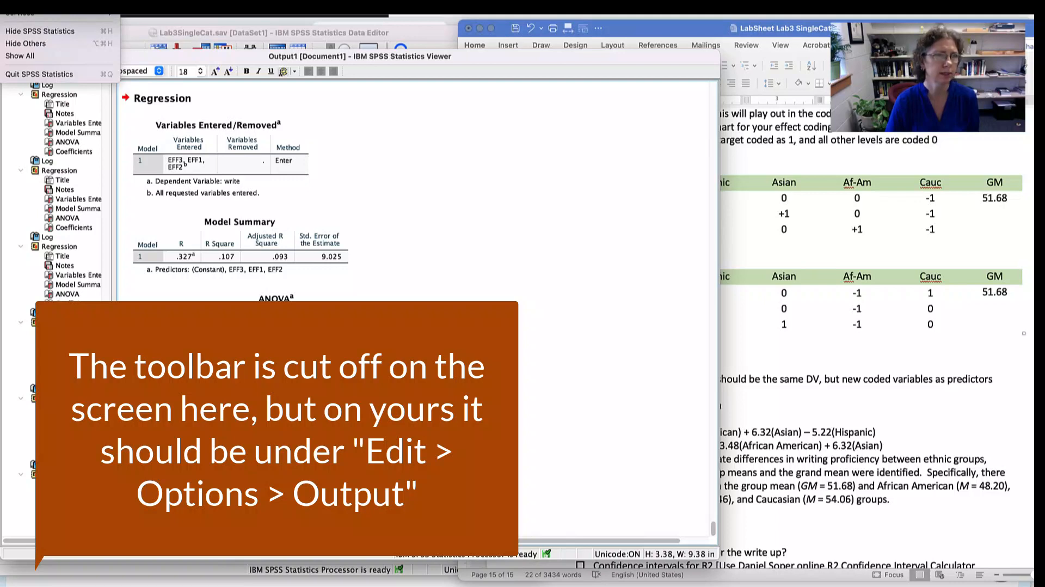
click(32, 2)
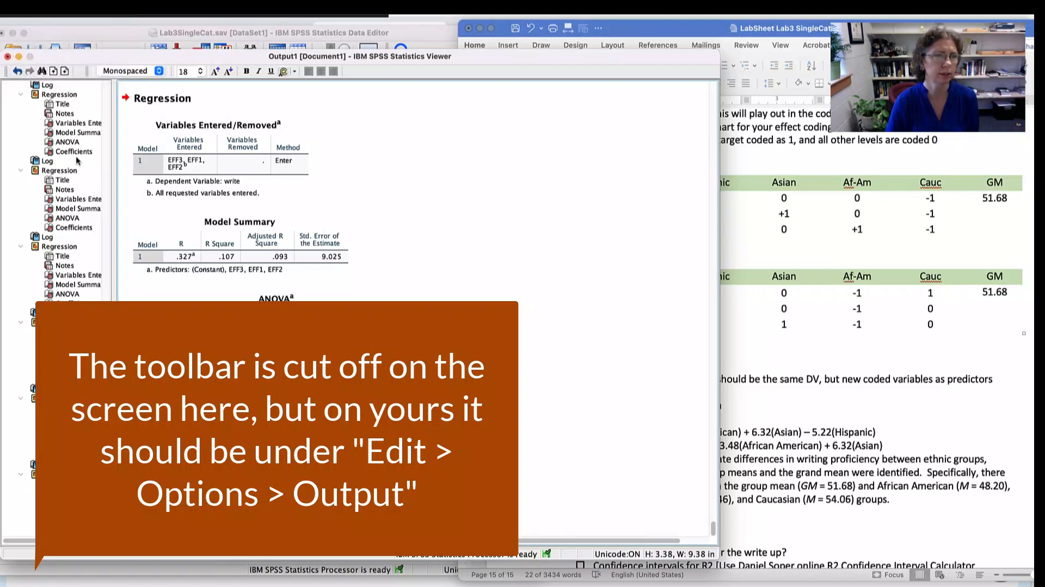
drag(614, 154, 339, 130)
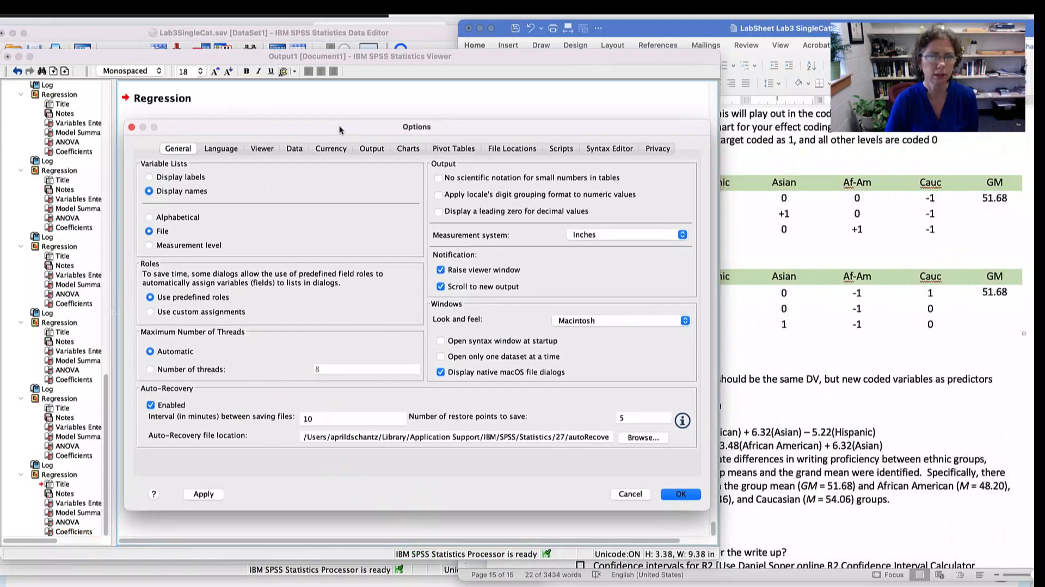
click(373, 150)
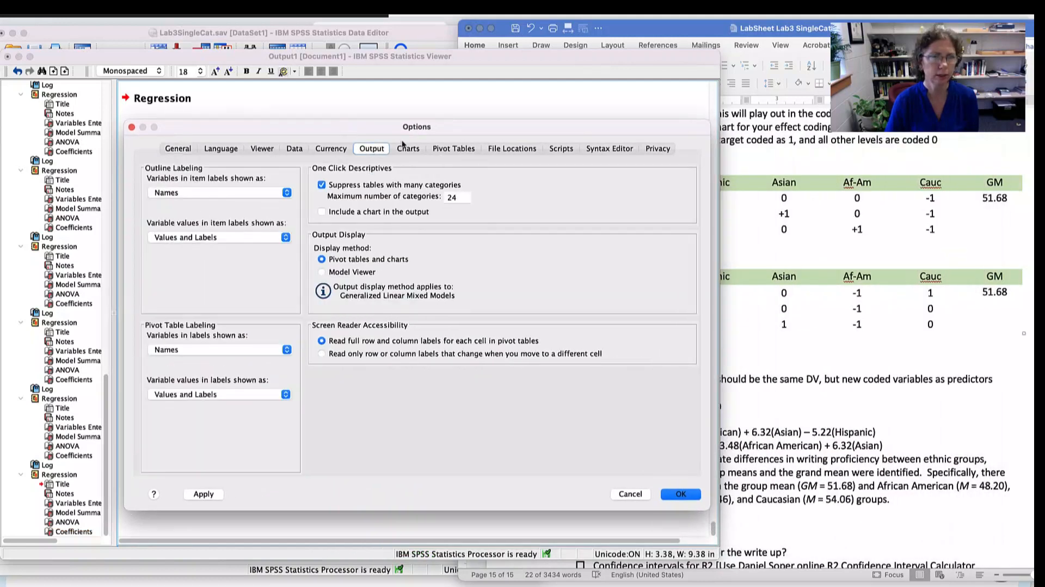
click(195, 192)
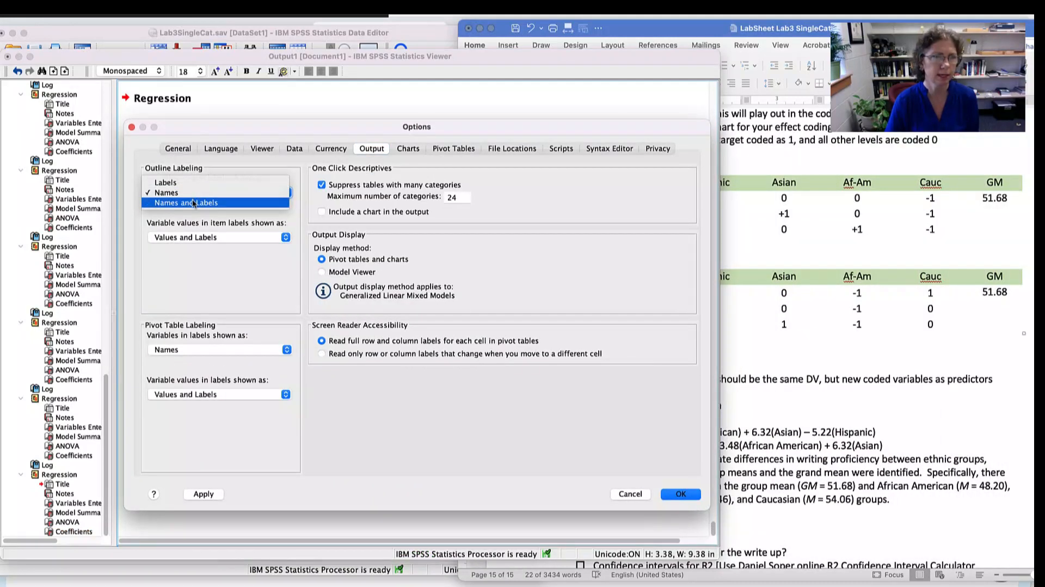
click(194, 202)
click(215, 350)
click(215, 362)
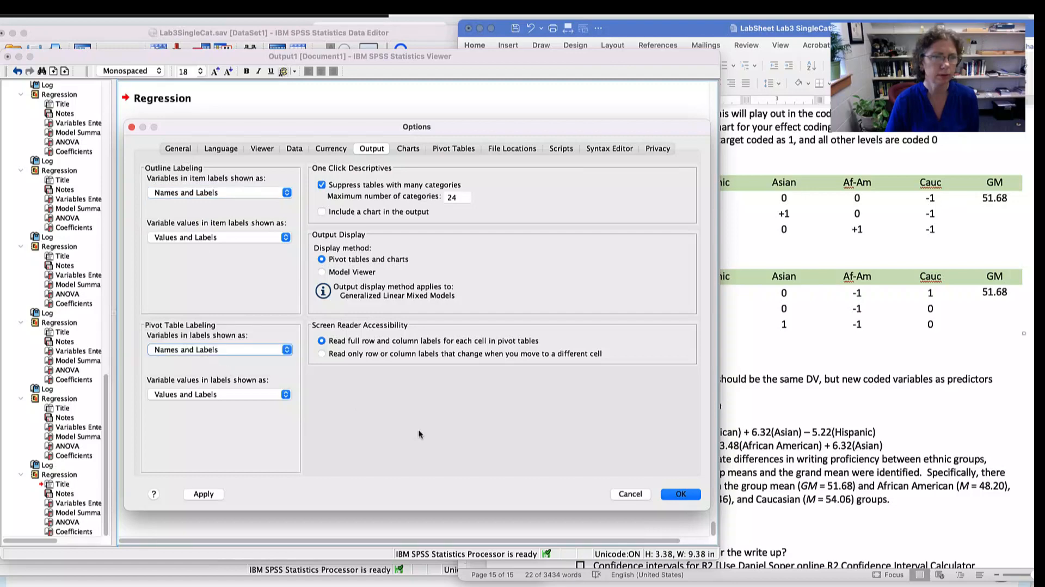
click(681, 493)
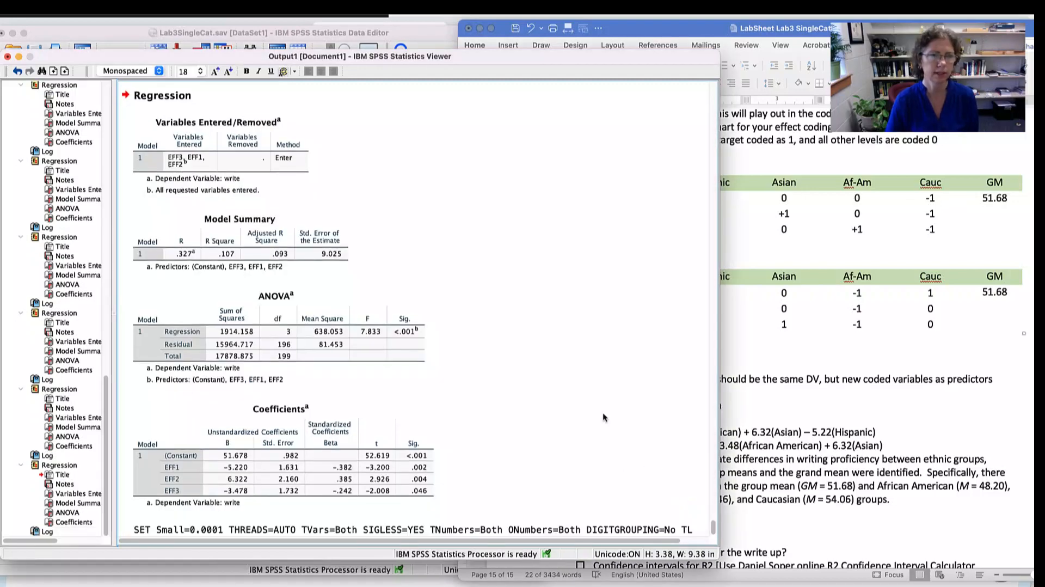
- Return to the syntax and rerun the selected effect coding REGRESSION block with EFF1, EFF2 and EFF3 as predictors
key(super+grave)
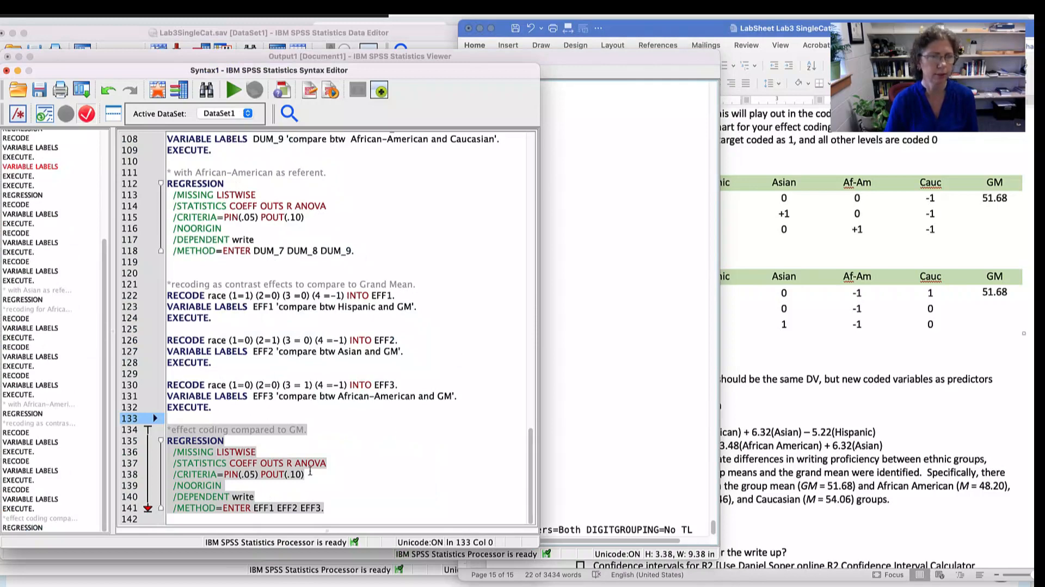
click(233, 92)
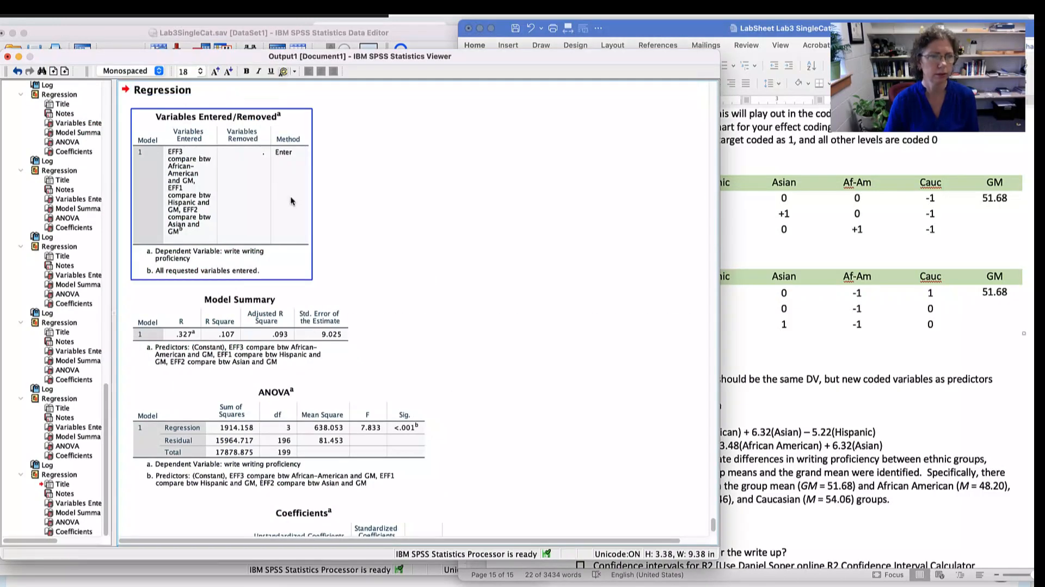
click(220, 210)
- Examine the relabeled ANOVA and Coefficients tables, and bring up the race deviation coding chart in the Word lab sheet for comparison
scroll(182, 210, down, 3)
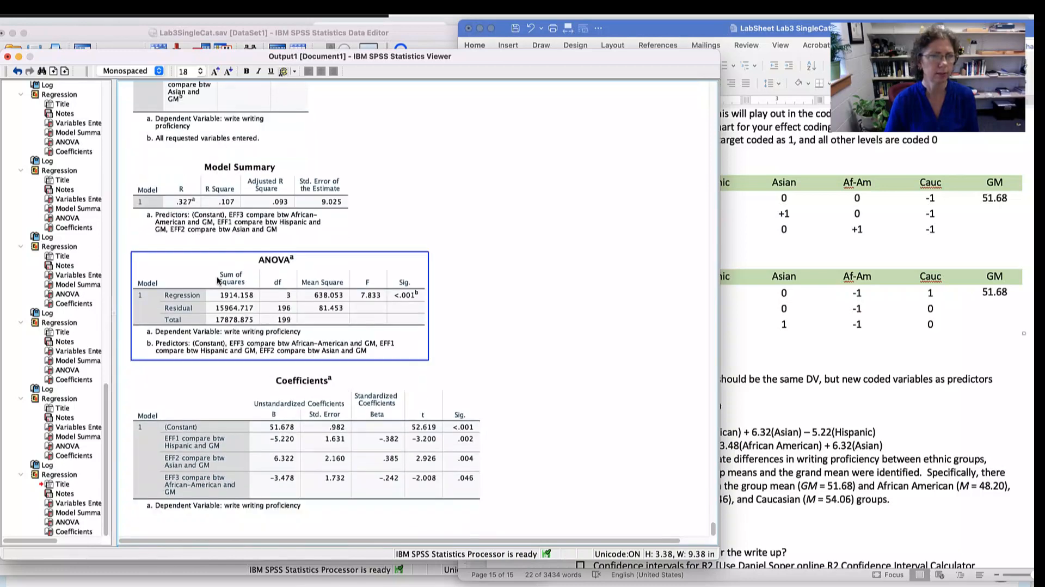
click(202, 243)
scroll(202, 244, down, 1)
click(231, 435)
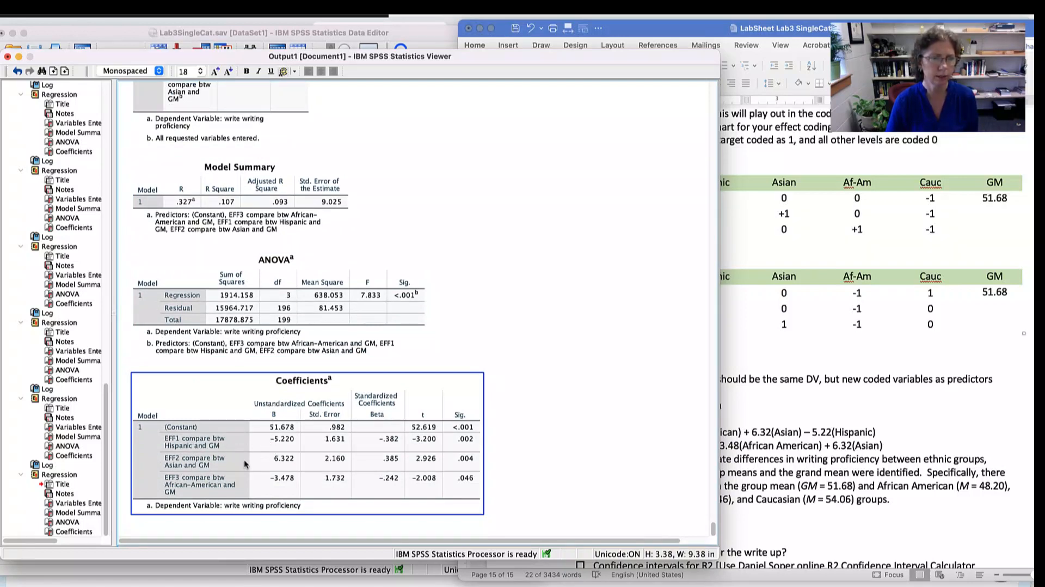
click(846, 333)
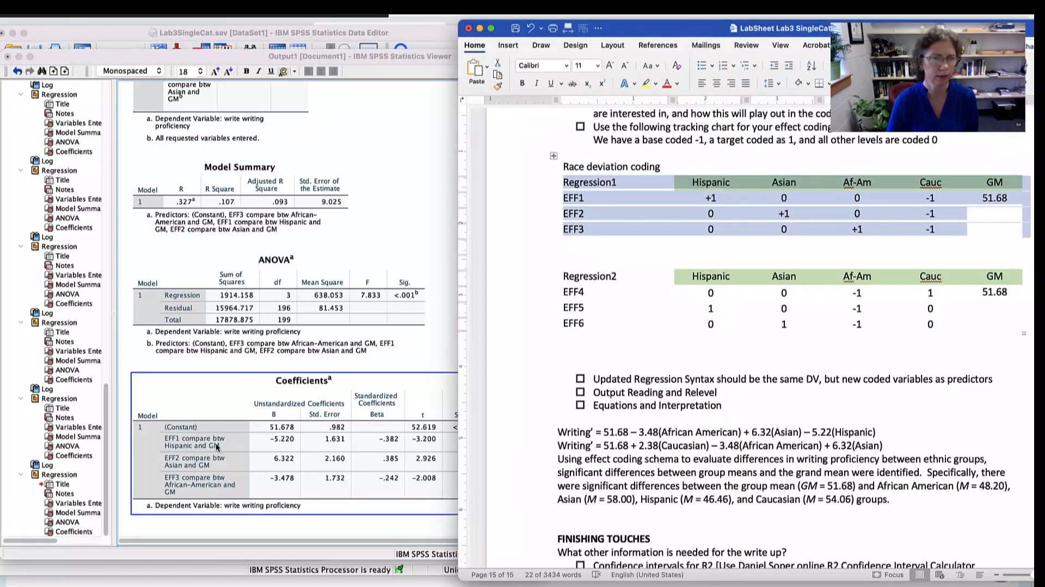
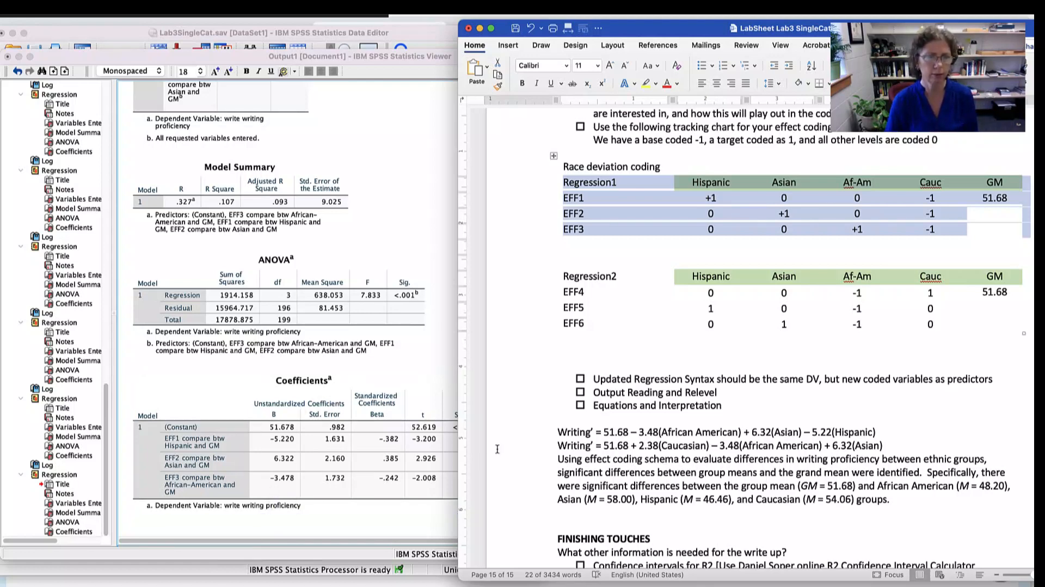
- Compare the first Writing' equation in the lab sheet with the SPSS Coefficients table, and examine the Af-Am base codes in the Regression2 chart
scroll(724, 442, down, 5)
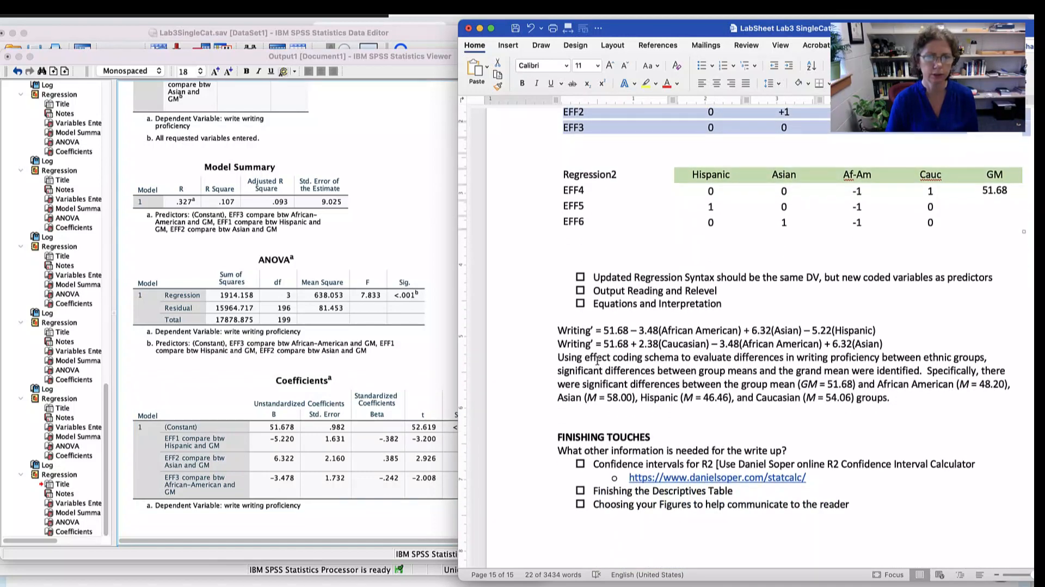
drag(555, 328, 843, 333)
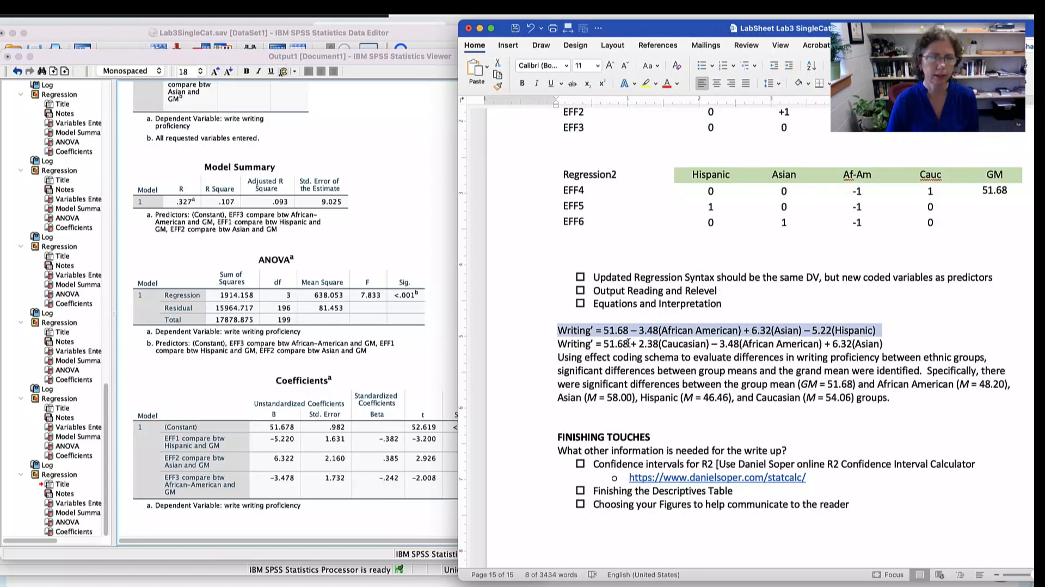
click(315, 499)
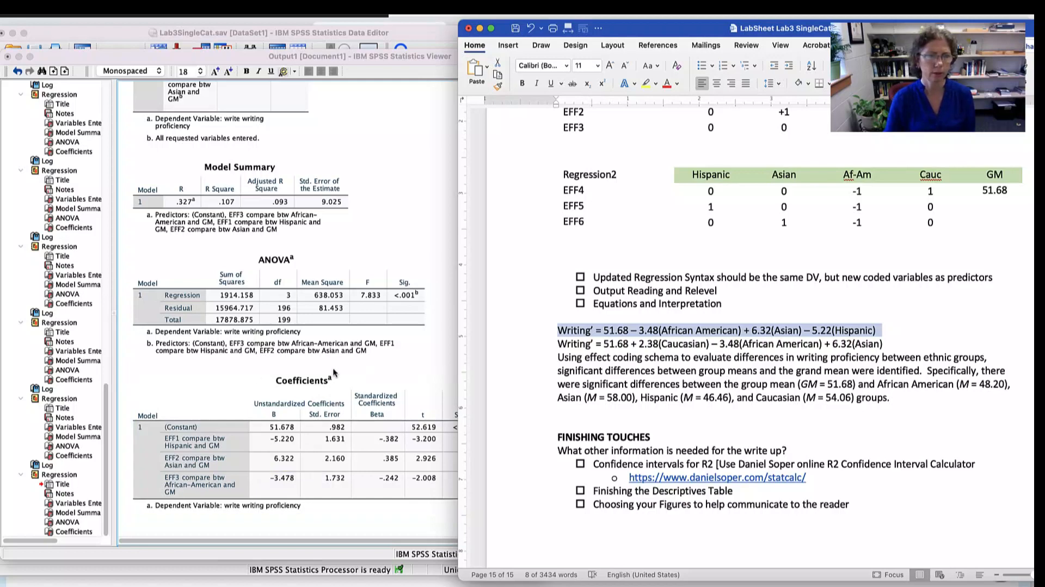
click(388, 365)
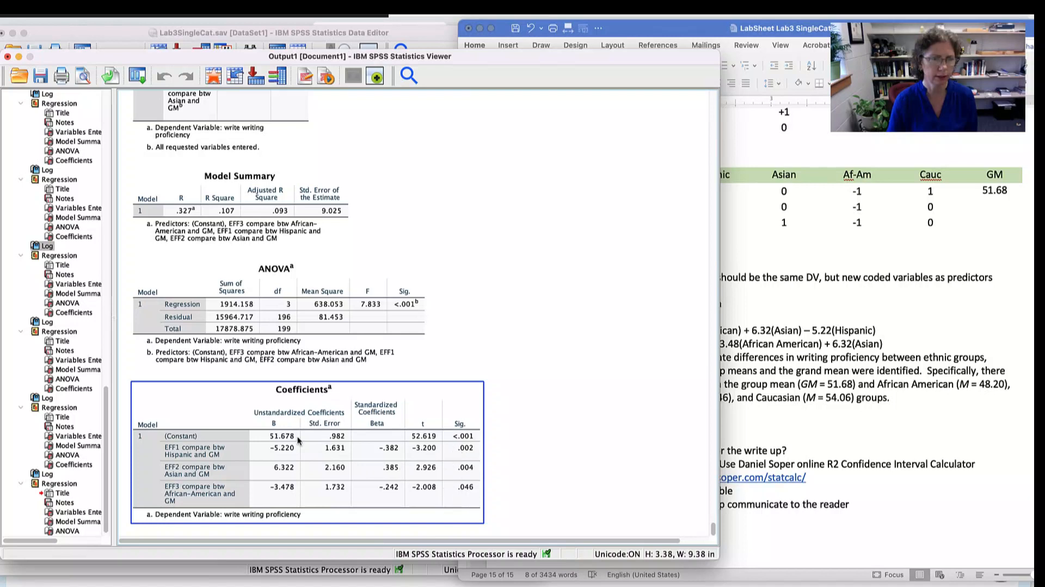
click(856, 407)
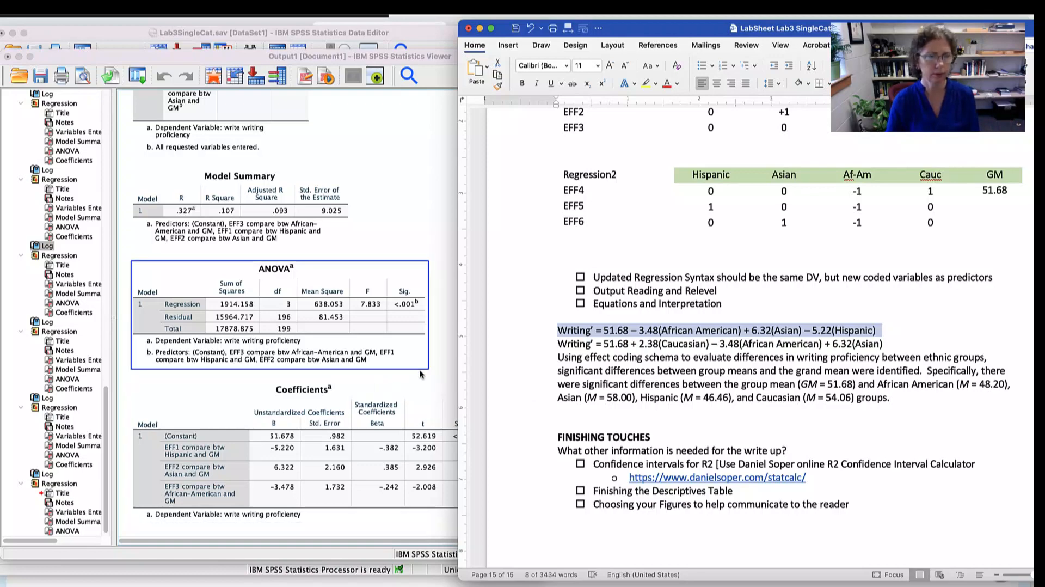
scroll(702, 378, up, 5)
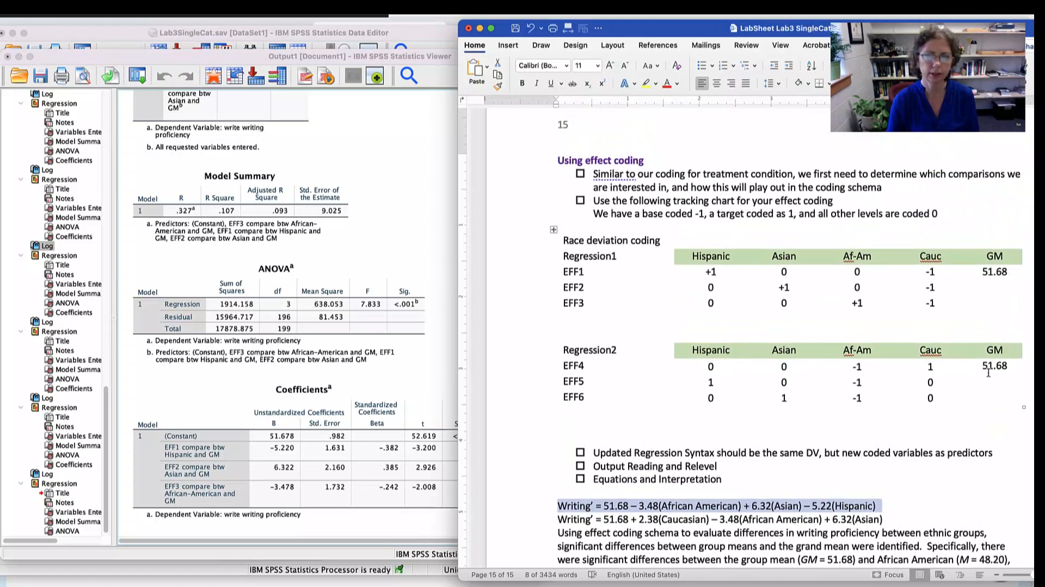
scroll(988, 371, up, 1)
scroll(563, 390, up, 1)
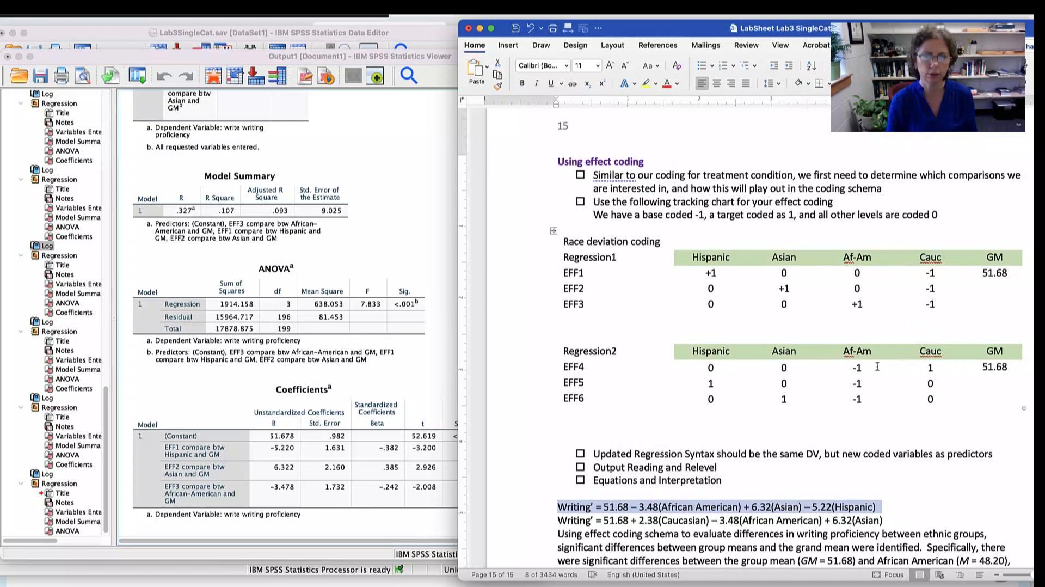
drag(876, 366, 875, 407)
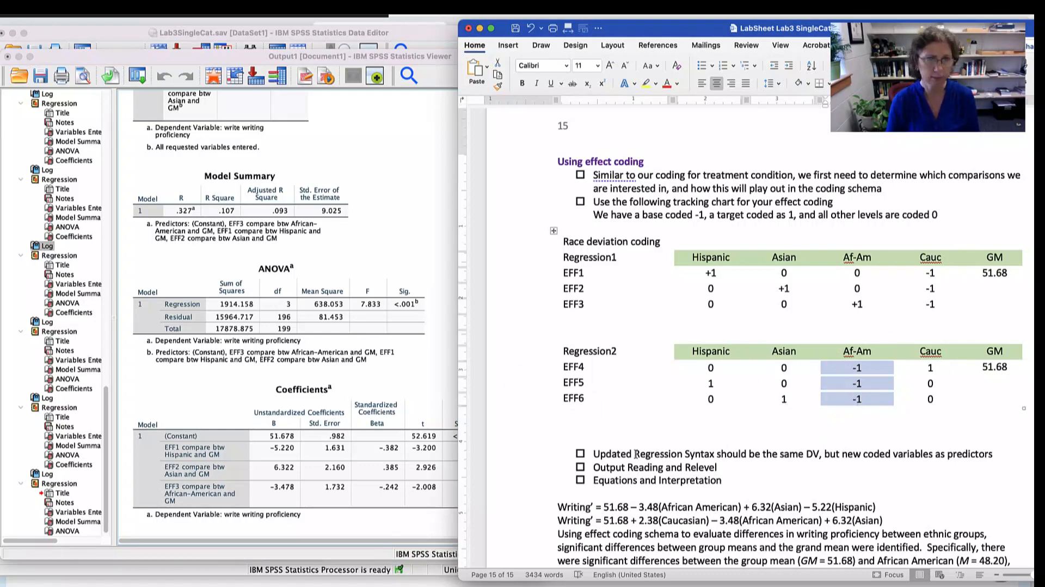
- Switch to the SPSS syntax and duplicate the EFF1 to EFF3 recoding block, including its comment, below the effect coding REGRESSION command
key(super+Tab)
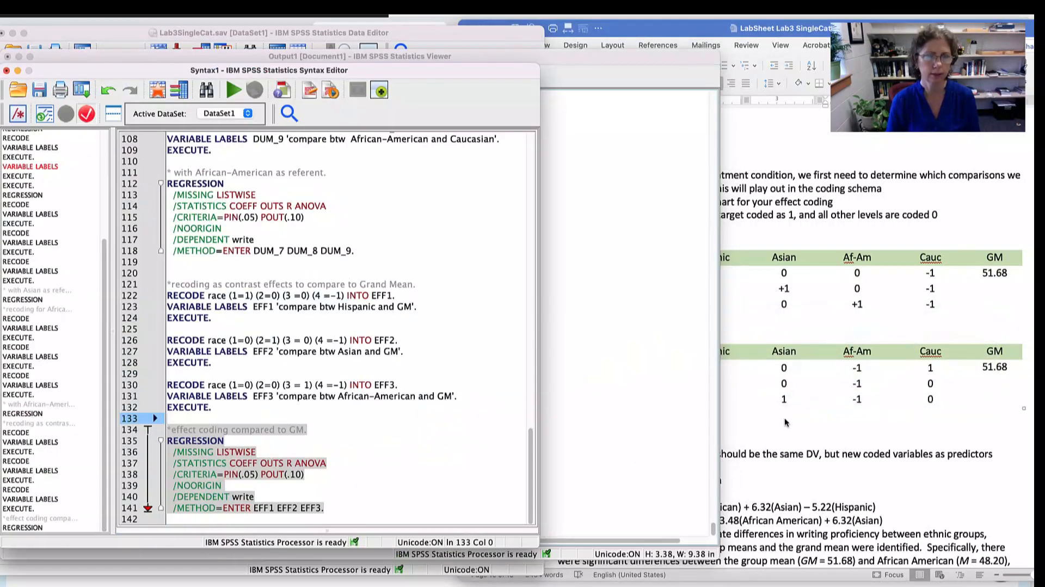
click(375, 441)
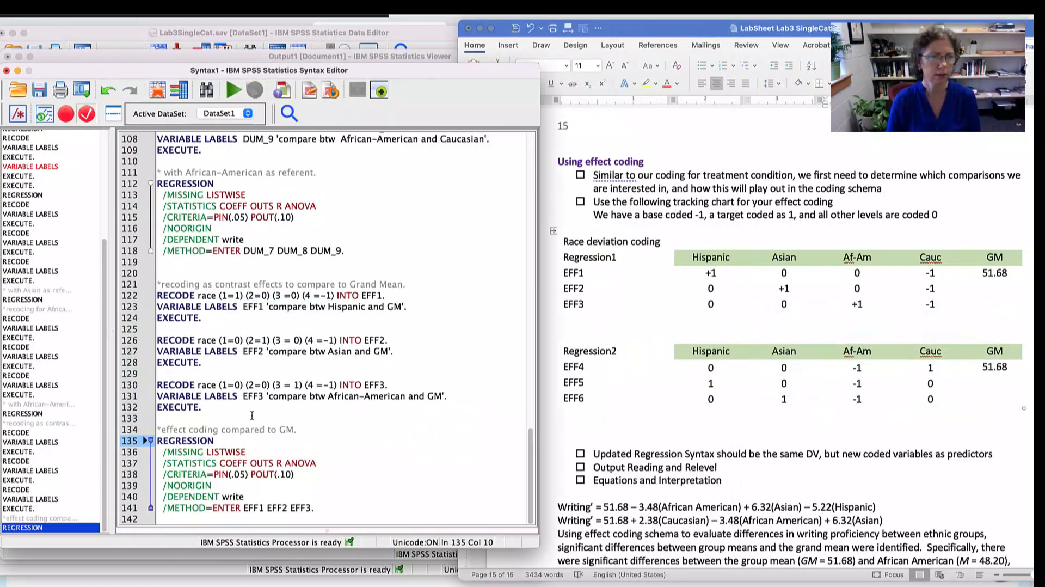
drag(216, 409, 335, 308)
key(super+c)
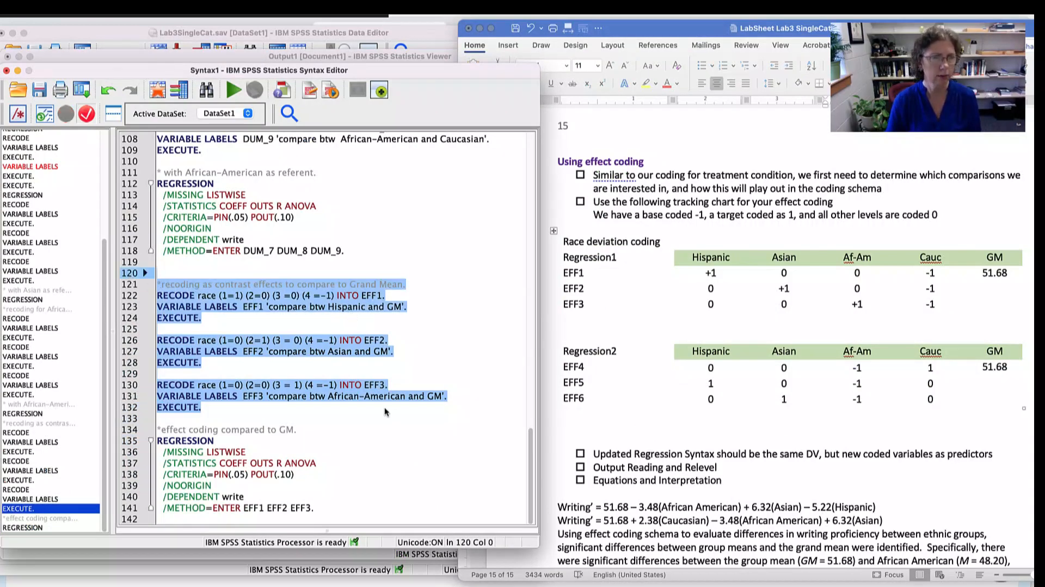
click(355, 506)
key(Return)
key(Return)
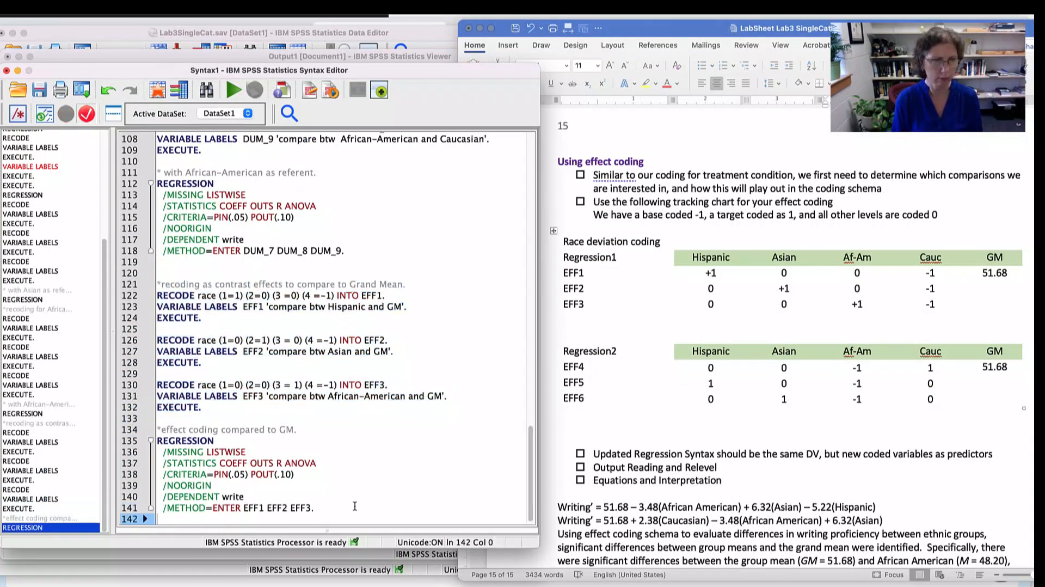
key(super+v)
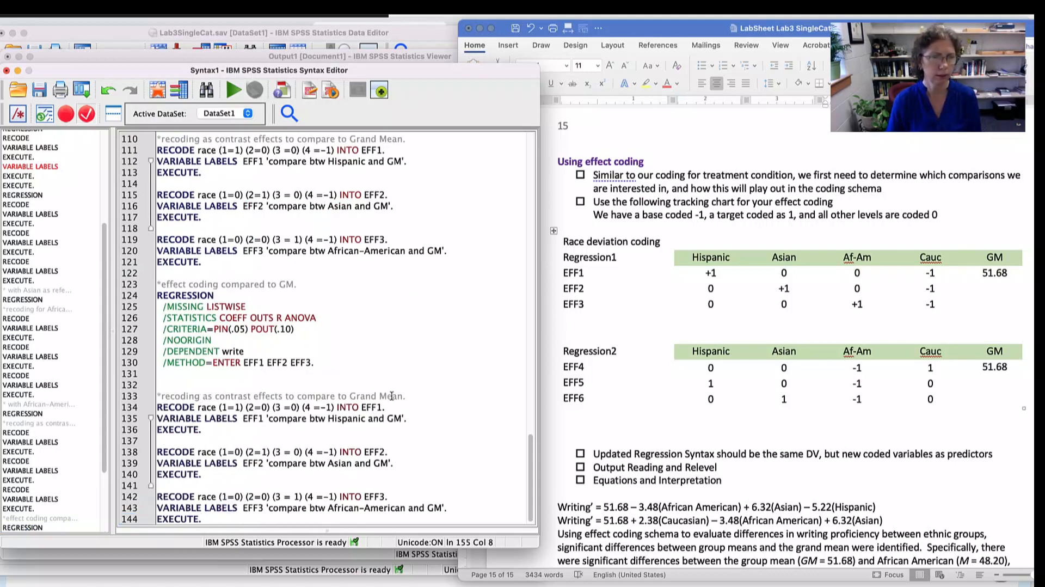
- Reword the duplicated block's comment to "*recoding to get Caucasian comparison to Grand Mean."
click(203, 396)
text(to get C)
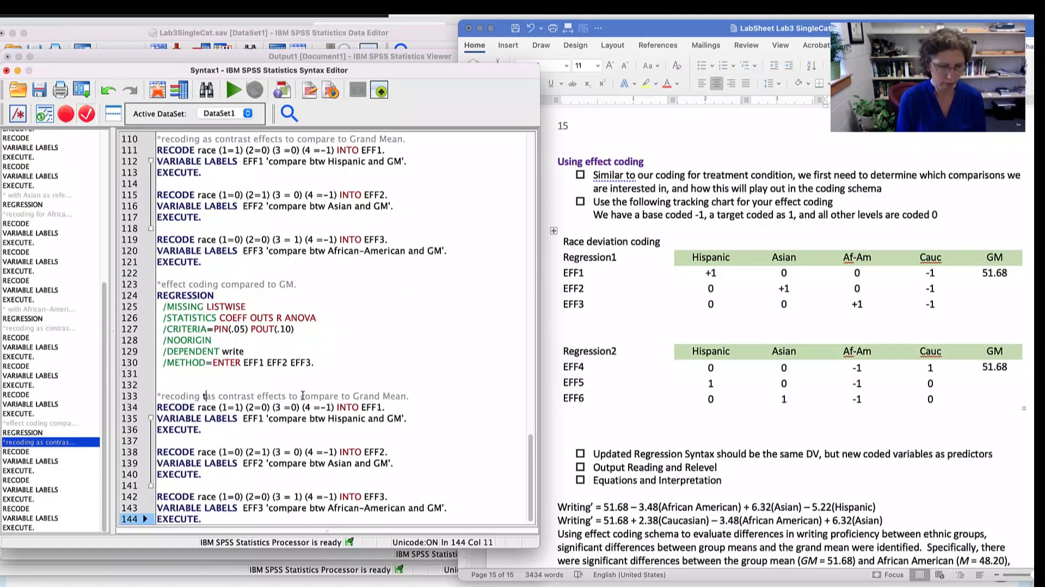
text(aucasia)
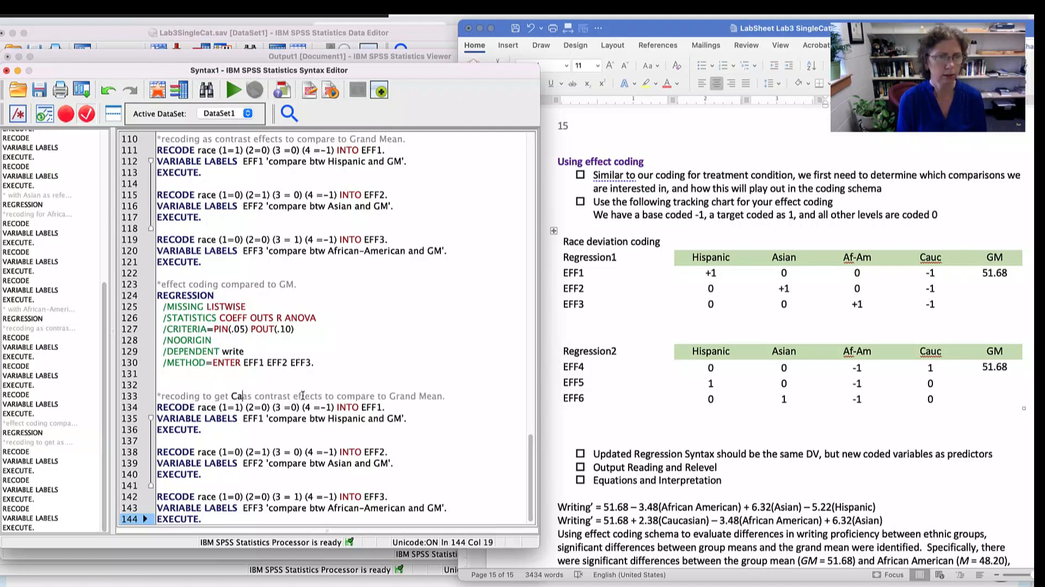
text(n)
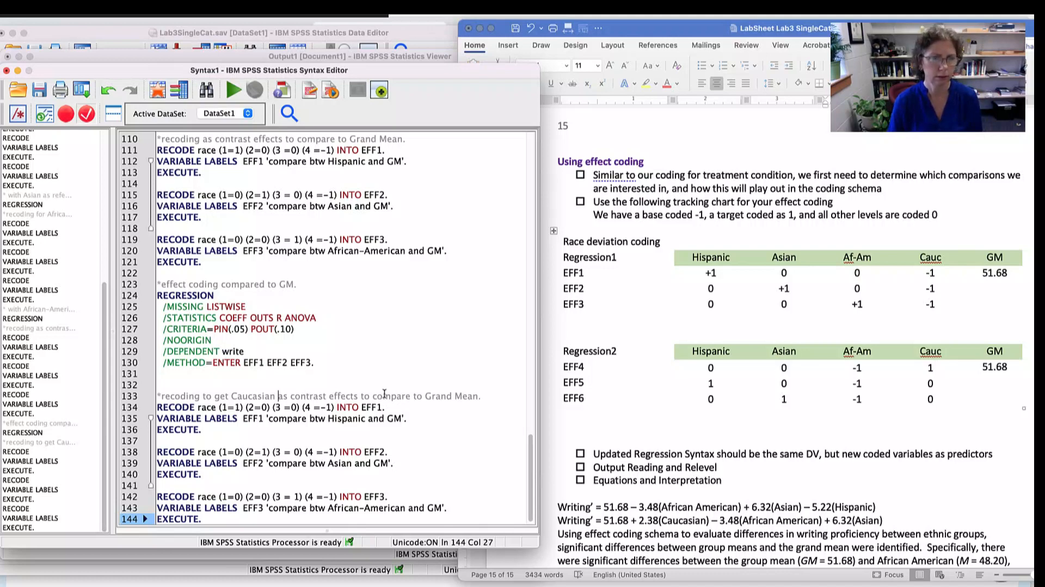
shift+click(413, 395)
text(comparison)
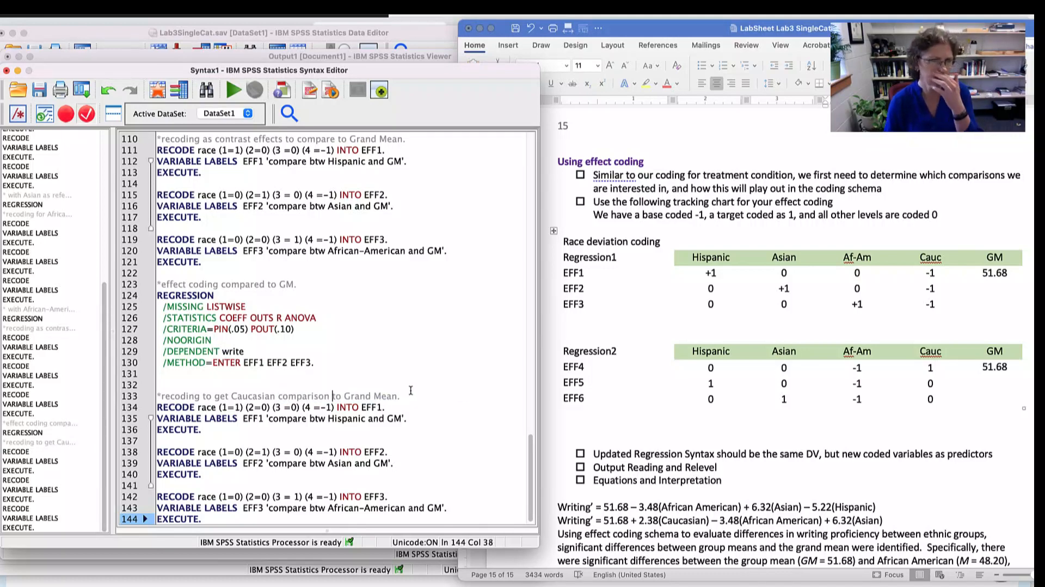
- Rename the first duplicated effect variable to EFF4 in both its RECODE and VARIABLE LABELS lines
scroll(391, 384, down, 1)
click(440, 395)
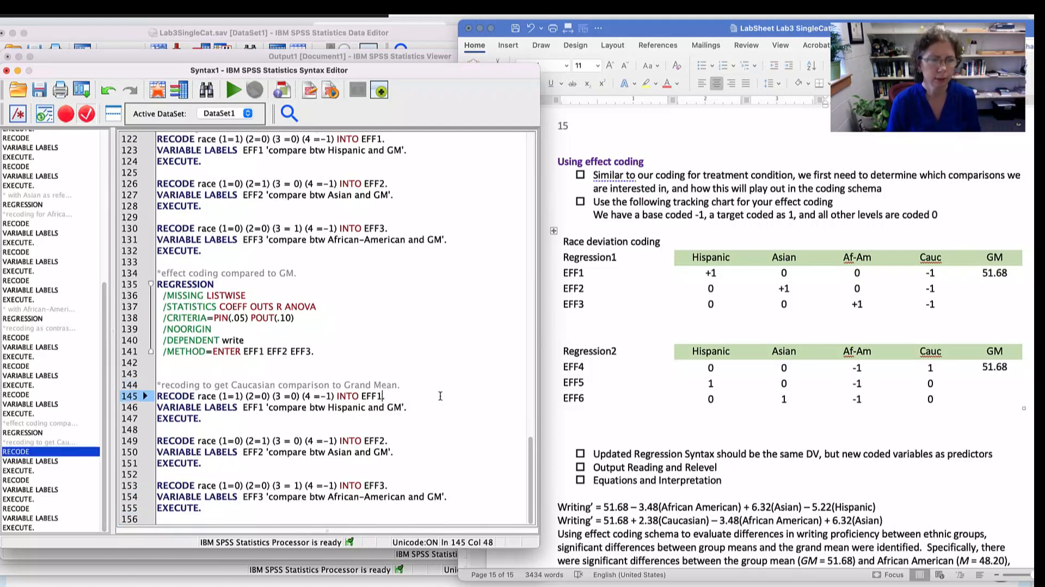
key(BackSpace)
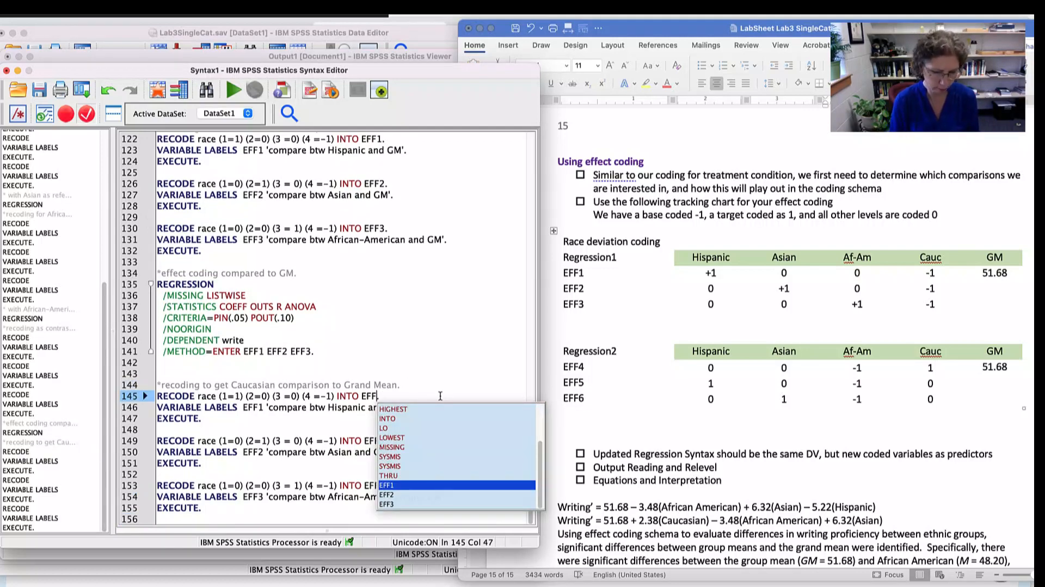
text(4)
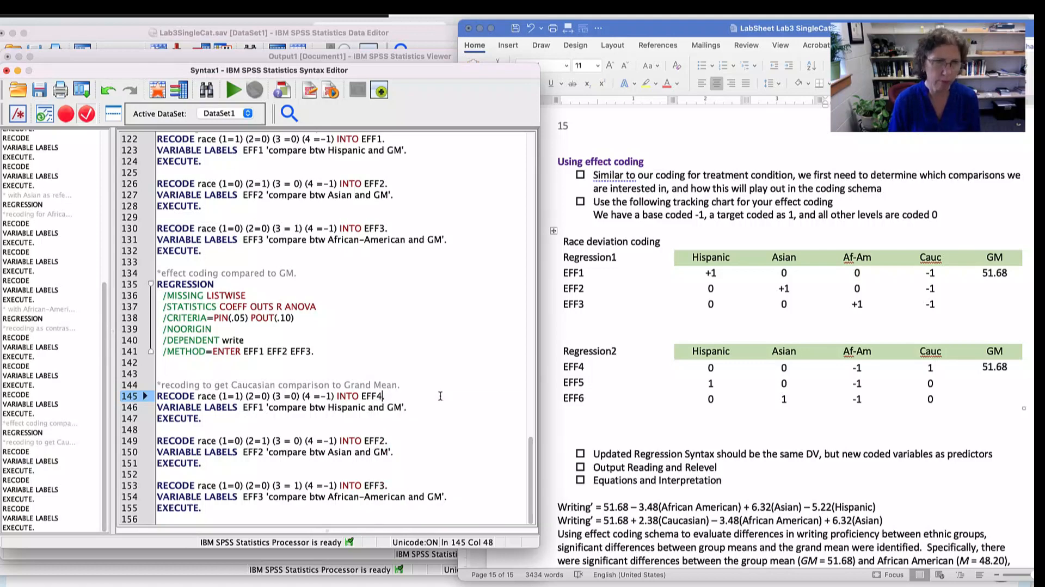
click(265, 407)
key(BackSpace)
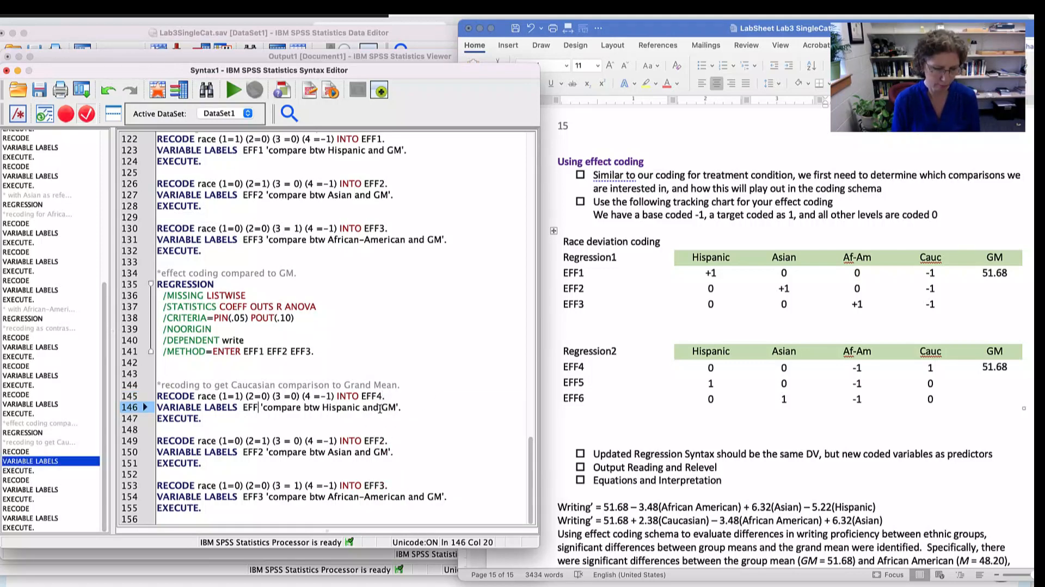
text(4)
- Rename the second and third duplicated effect variables to EFF5 and EFF6 in their RECODE and VARIABLE LABELS lines
click(383, 436)
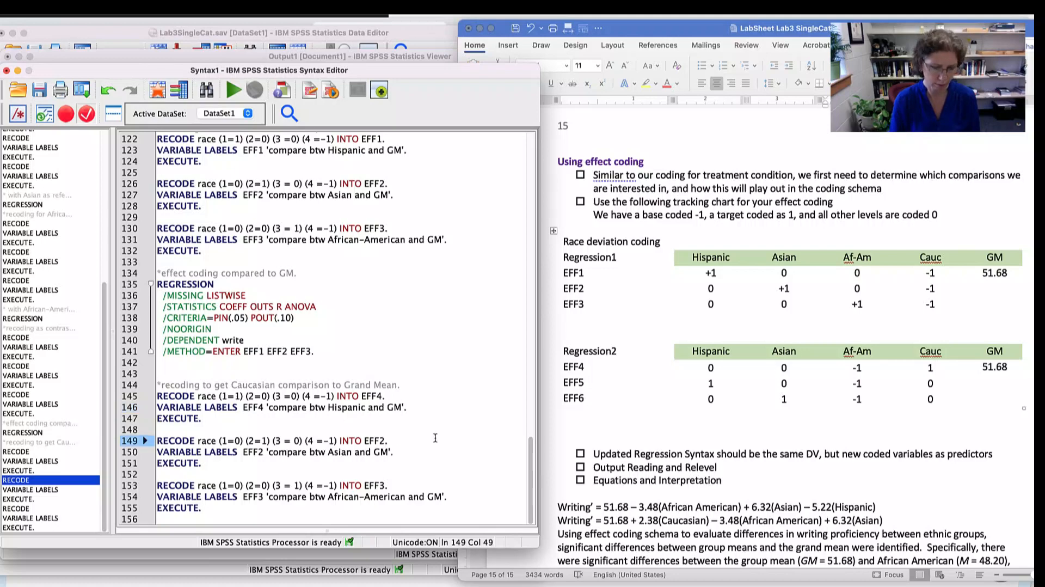
click(264, 451)
key(BackSpace)
text(5)
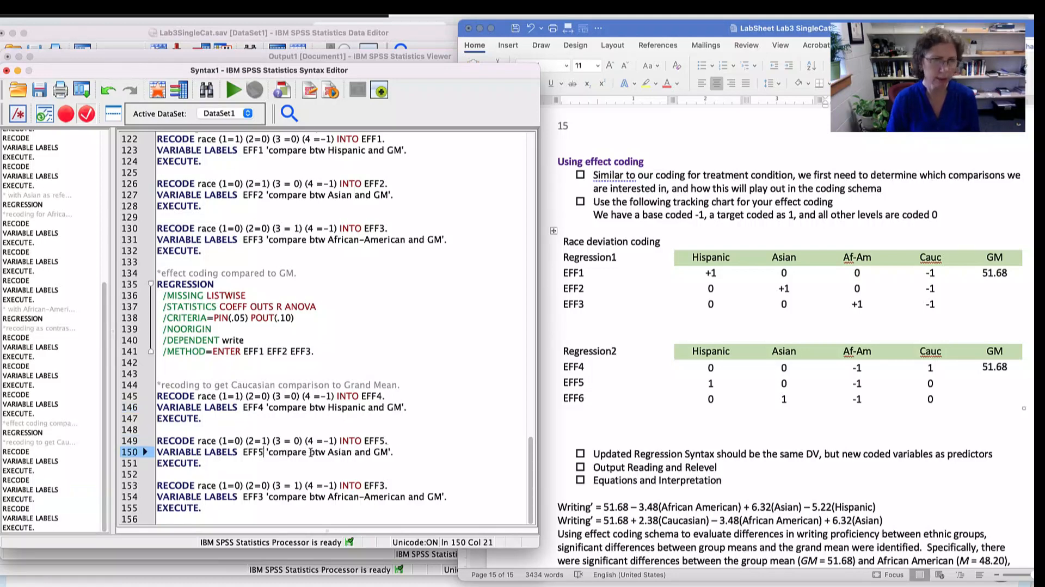
click(422, 484)
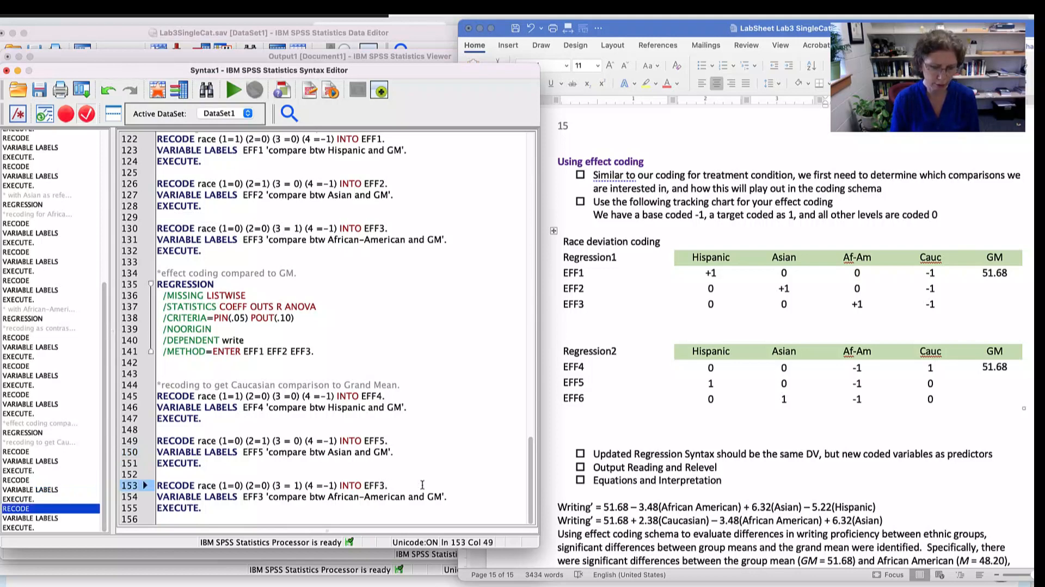
text(.)
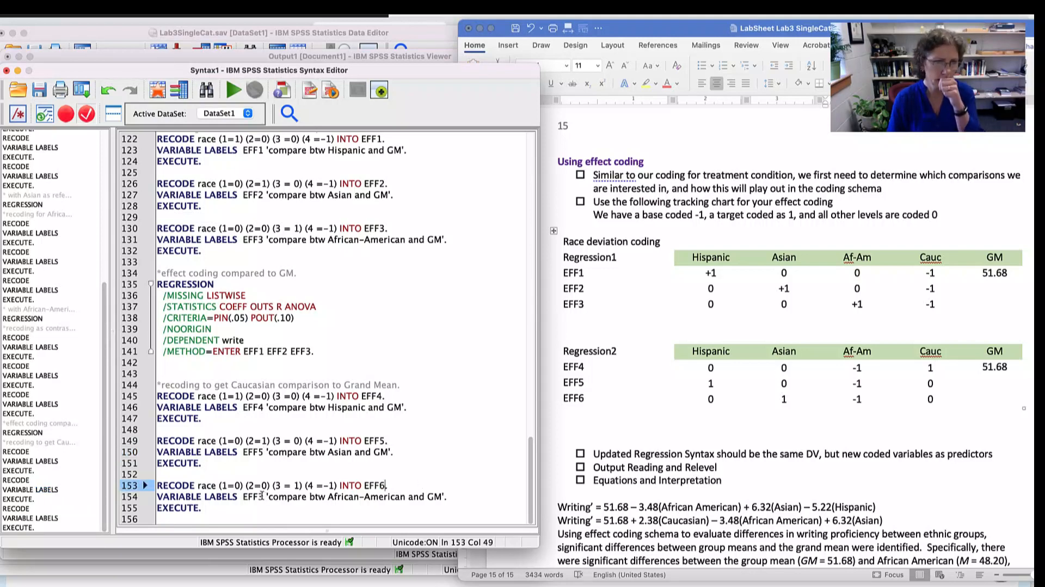
click(263, 495)
key(BackSpace)
text(6)
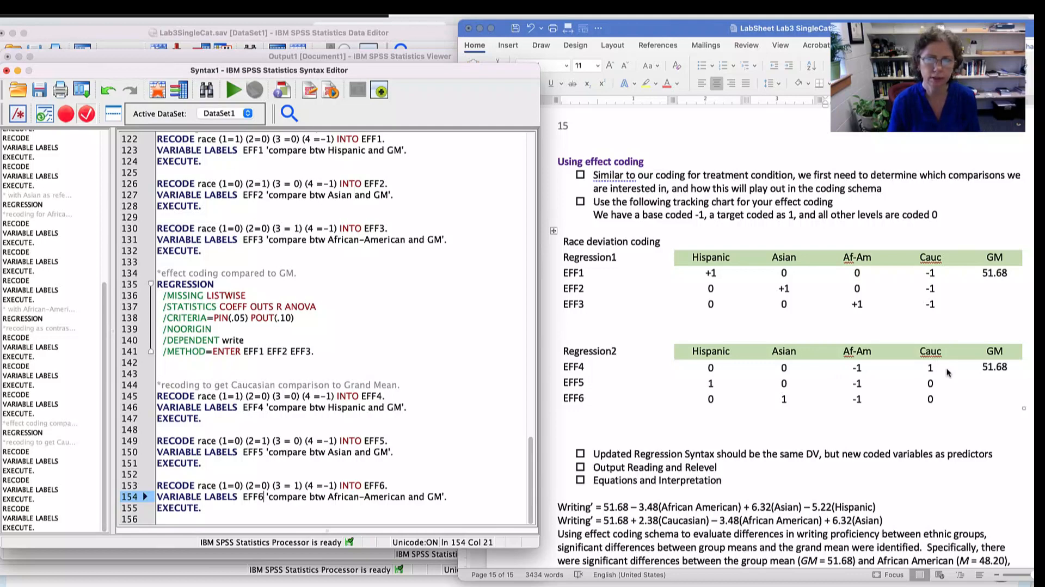
- Set the EFF4 race recode values to (1=0) (2=0) (3=-1) (4=1), following the Regression2 chart
click(239, 396)
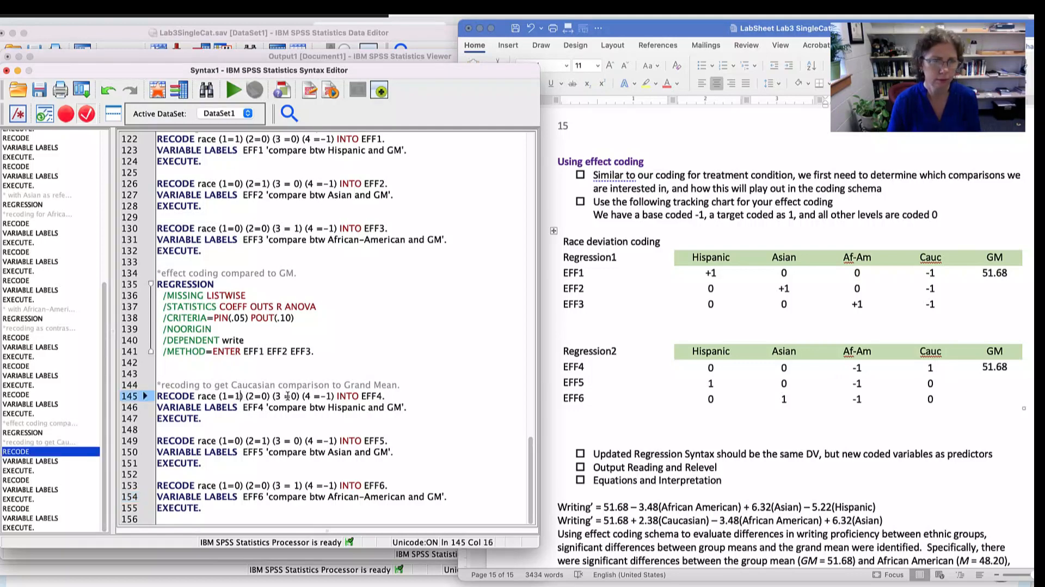
key(BackSpace)
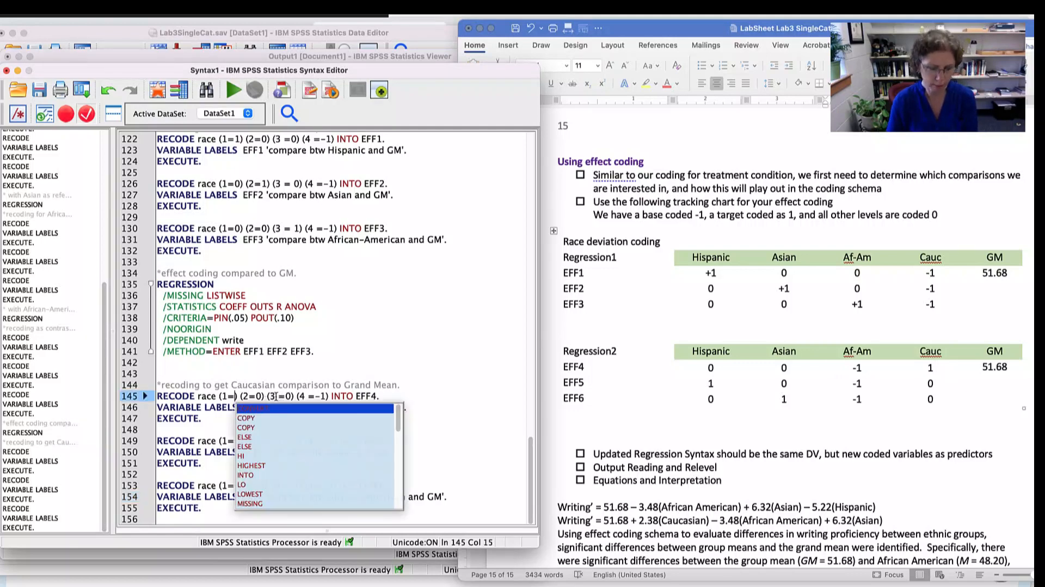
text(0)
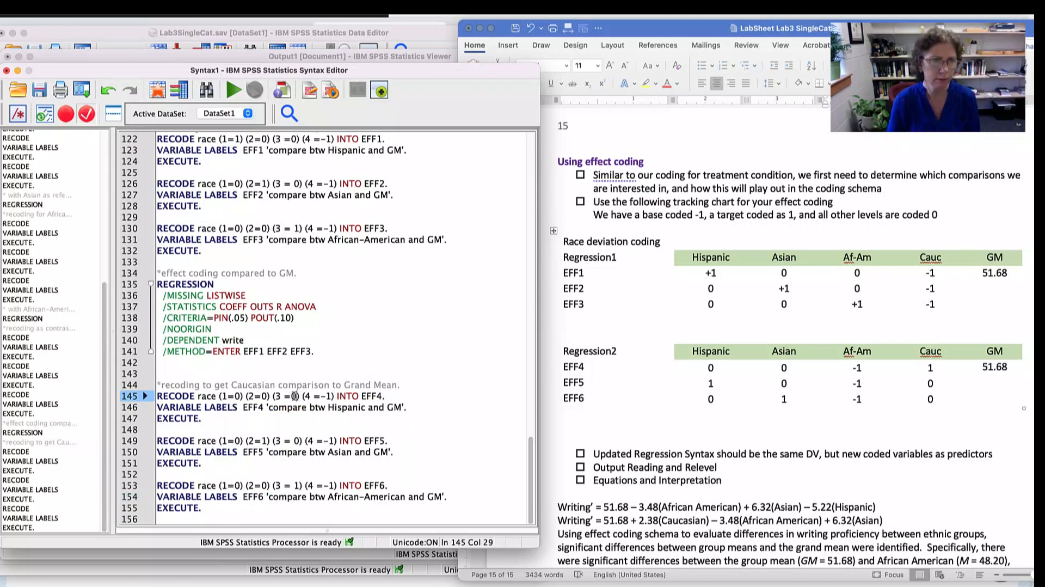
key(BackSpace)
text(-1)
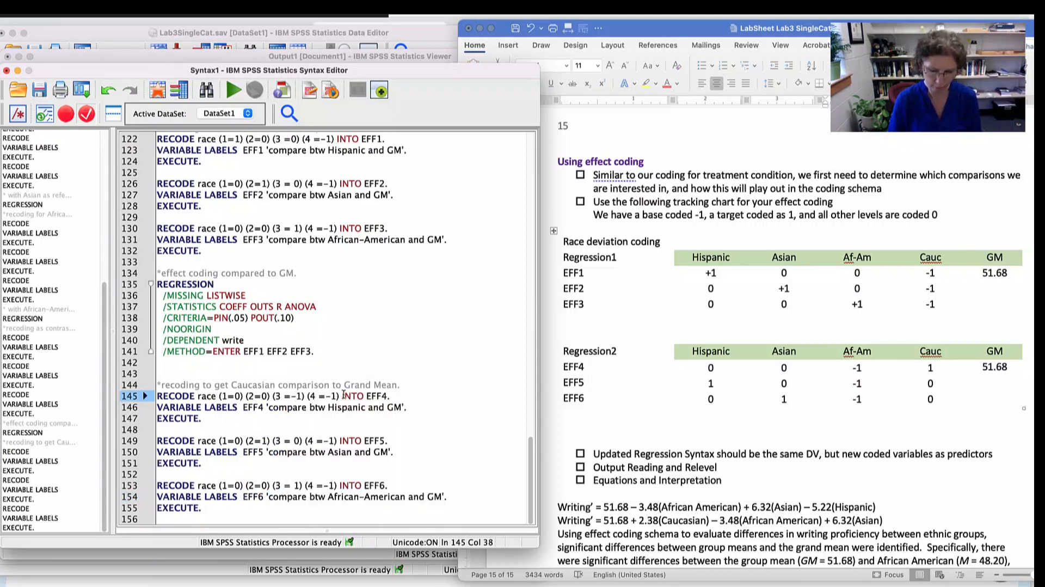
key(BackSpace)
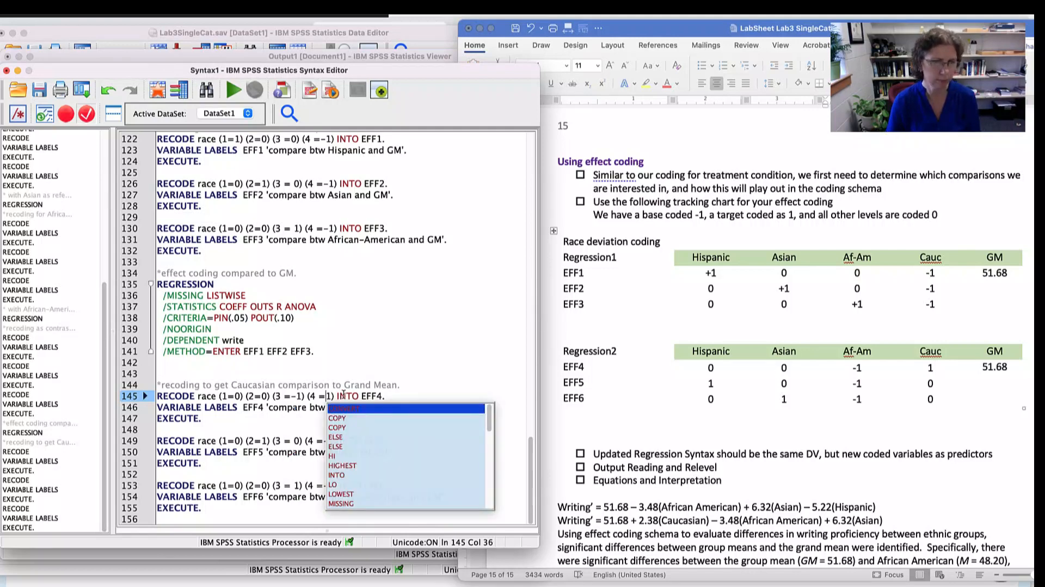
click(430, 362)
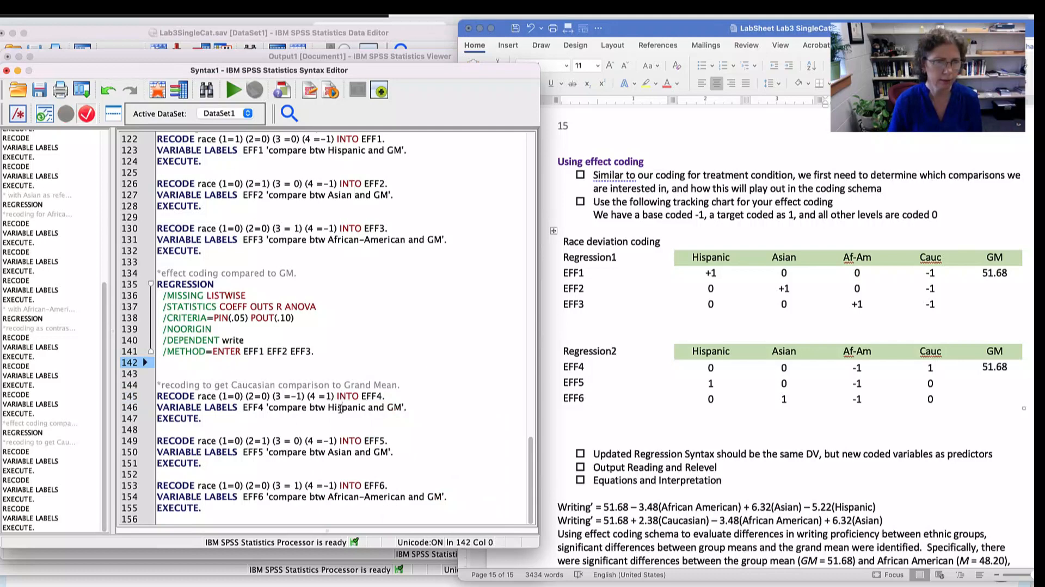
- Change the EFF4 variable label to 'compare btw Caucasian and GM'
mouse_move(328, 407)
mouse_down()
mouse_move(359, 408)
mouse_move(330, 409)
mouse_up()
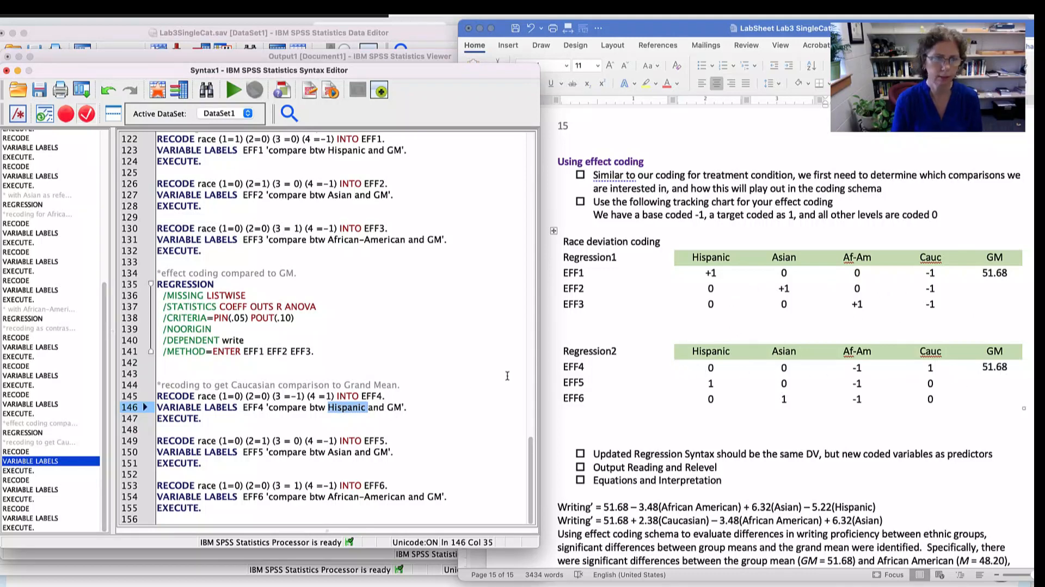
text(Caucasia)
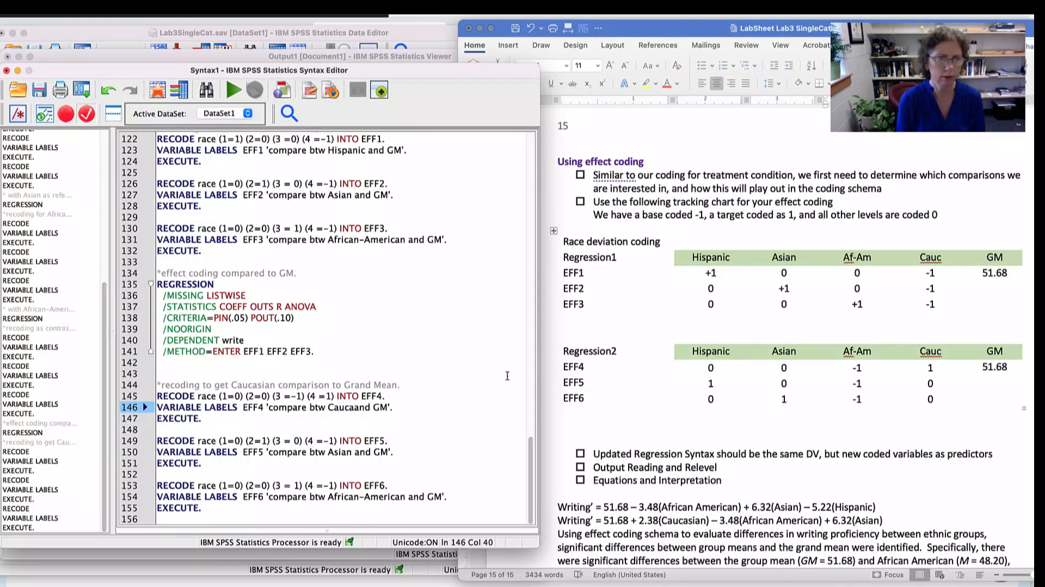
text(n)
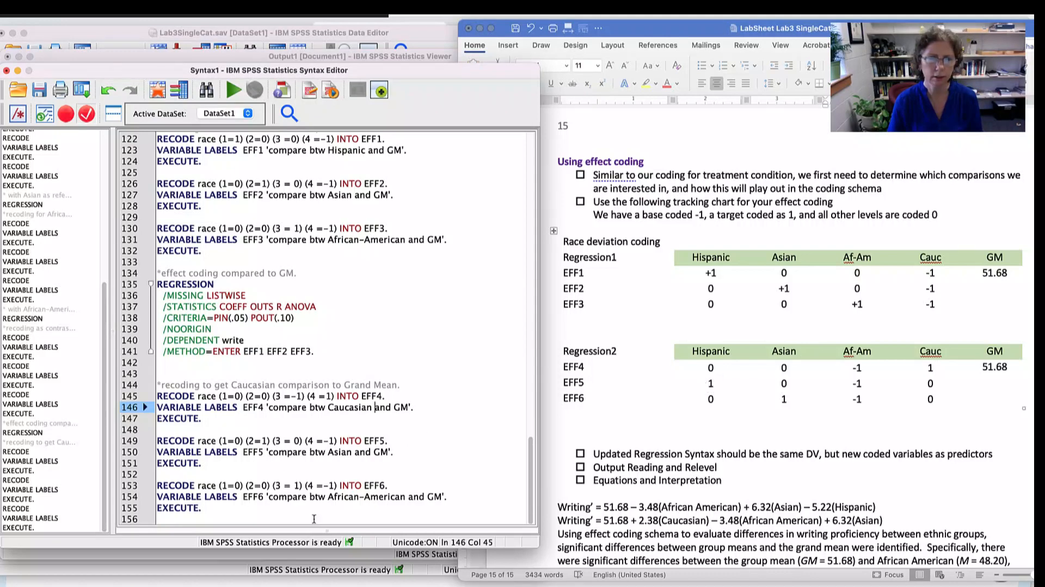
- Set the EFF5 race recode values to (1=1) (2=0) (3=-1) (4=0), following the Regression2 chart
click(238, 440)
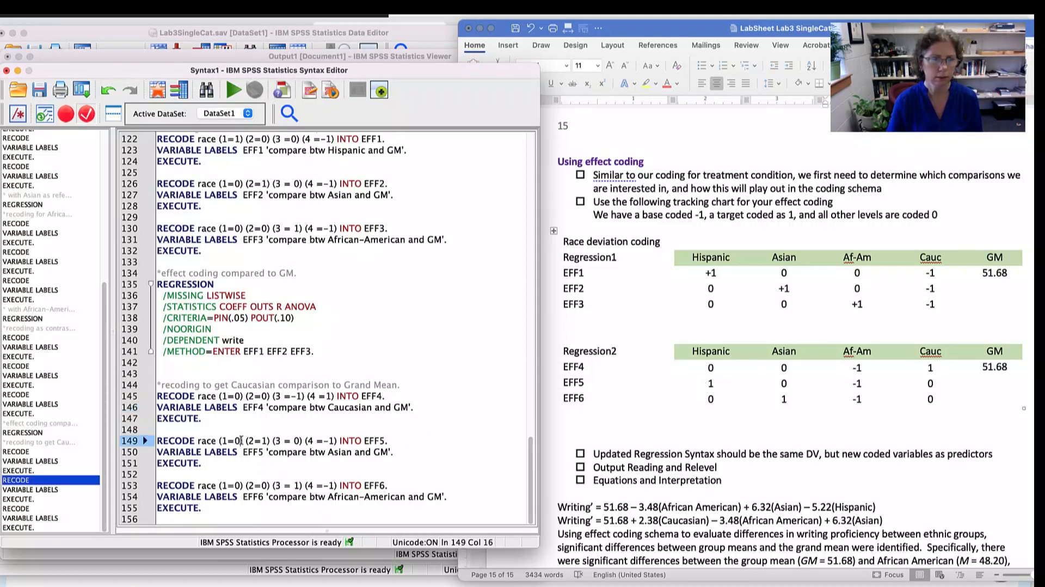
key(BackSpace)
text(1)
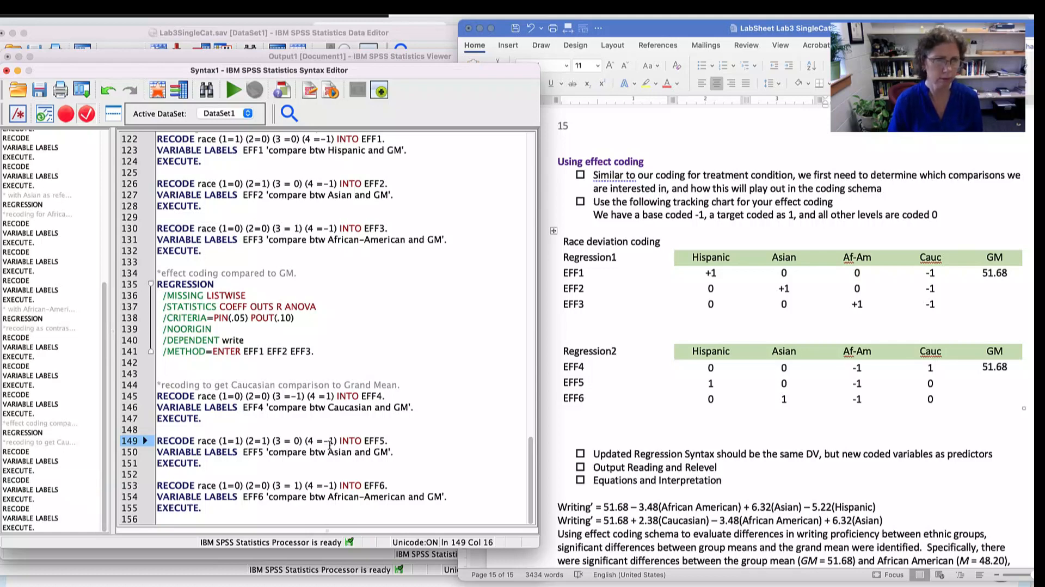
key(BackSpace)
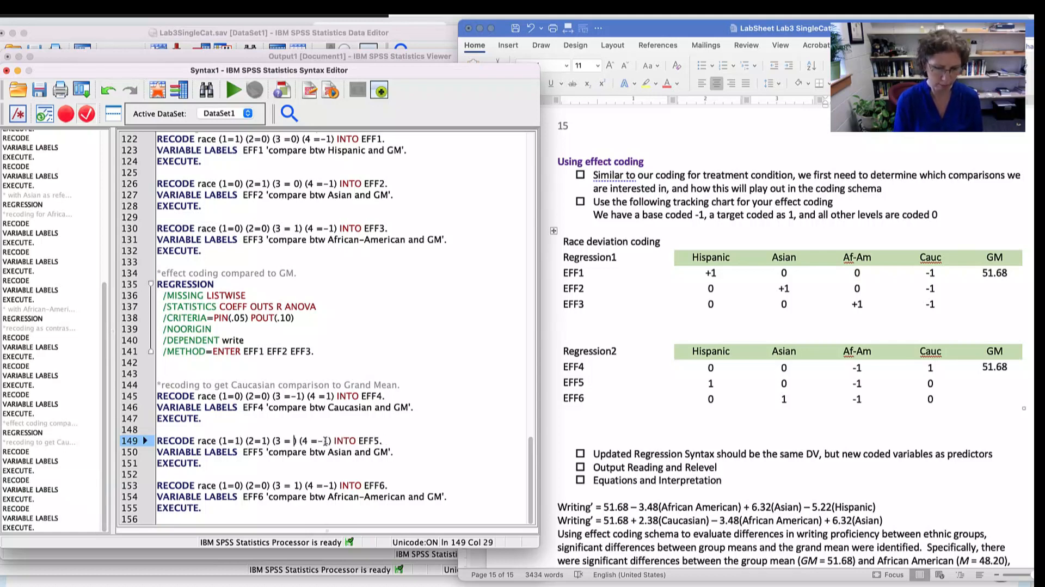
text(-1)
click(336, 440)
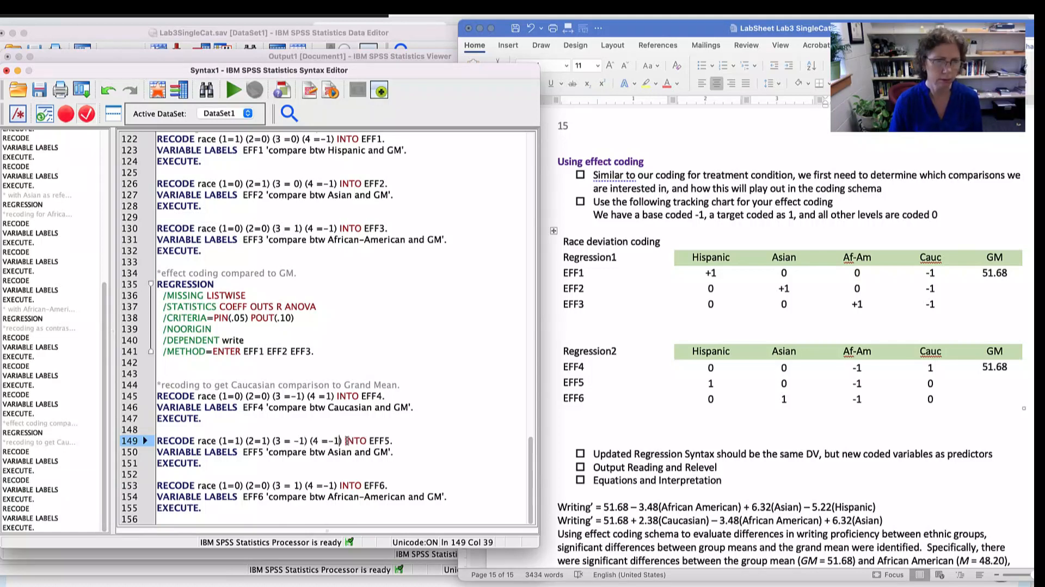
key(BackSpace)
key(BackSpace)
text(0)
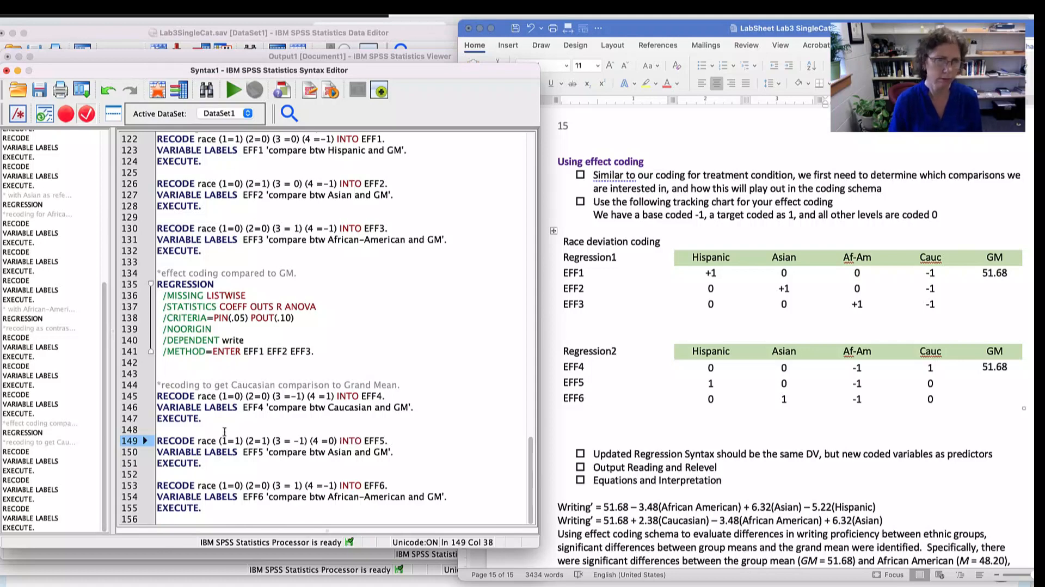
click(262, 440)
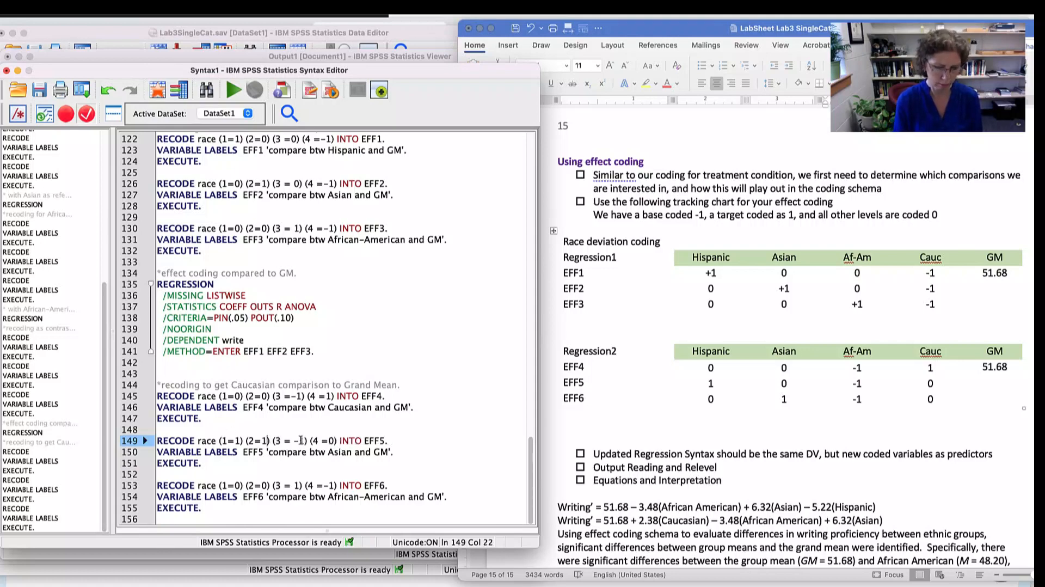
key(BackSpace)
text(0)
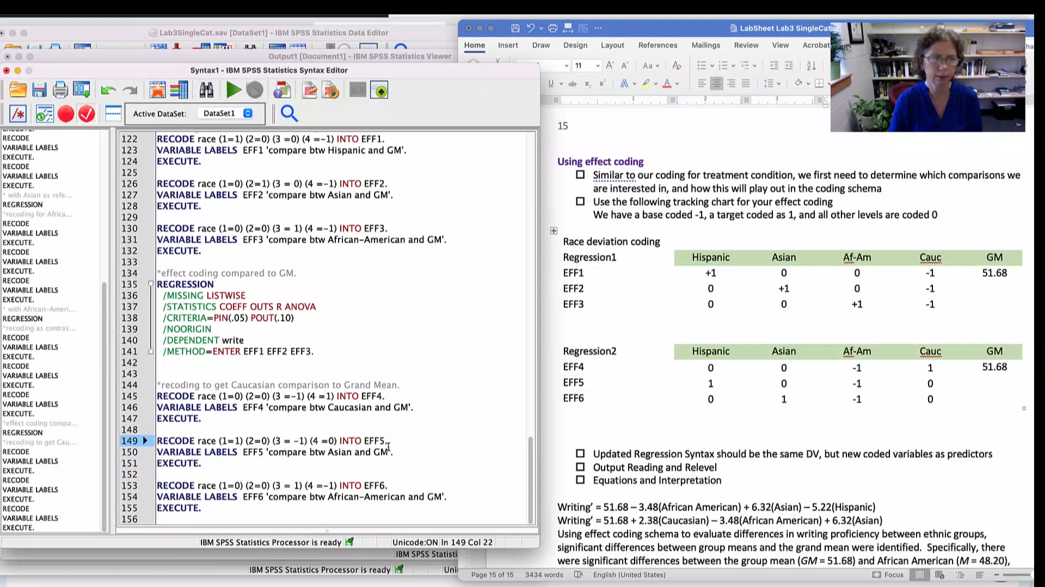
- Change the EFF5 variable label to 'compare btw Hispanic and GM'
click(340, 452)
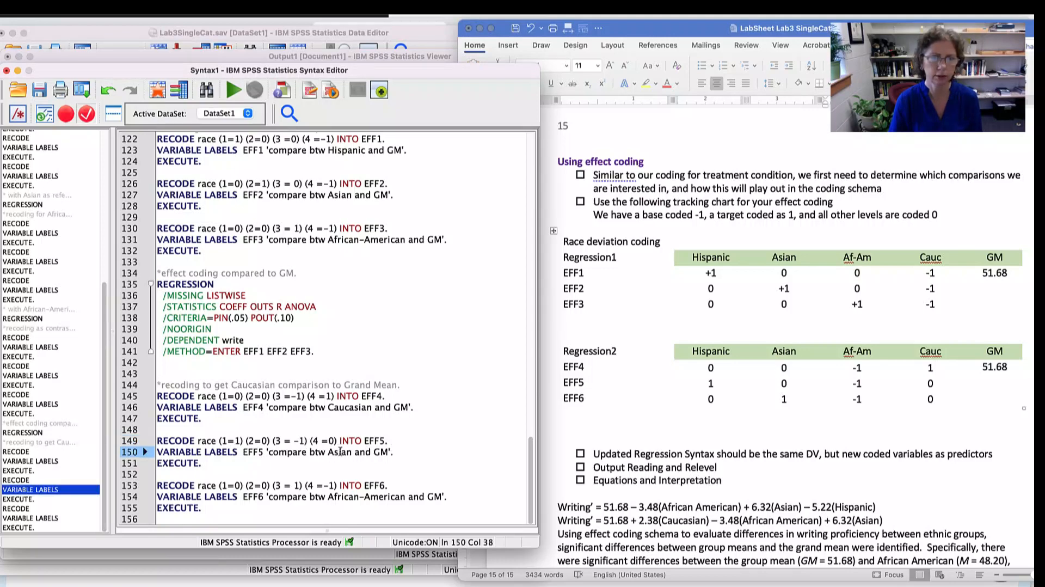
double_click(340, 451)
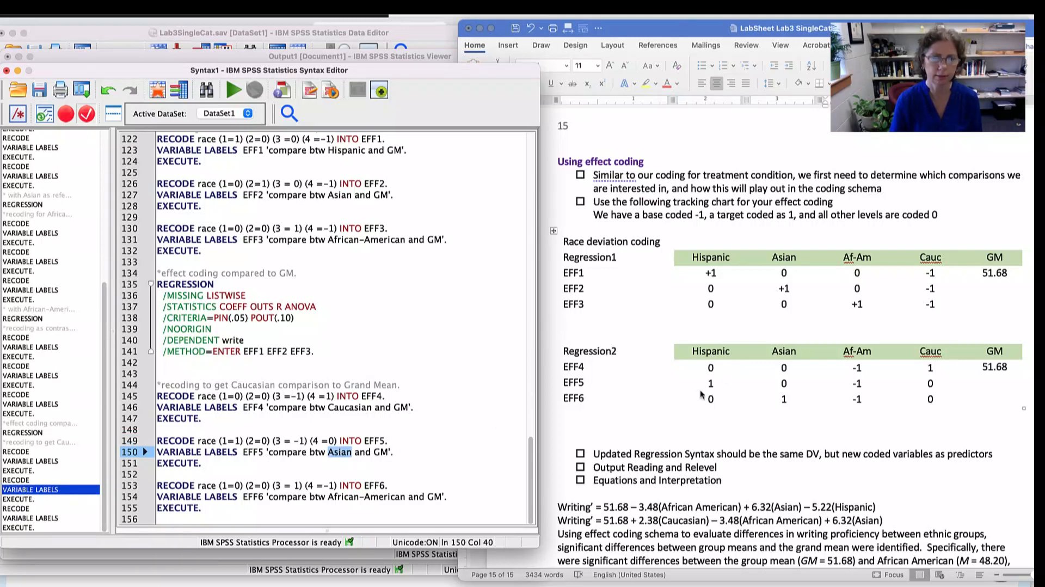
text(Hisp)
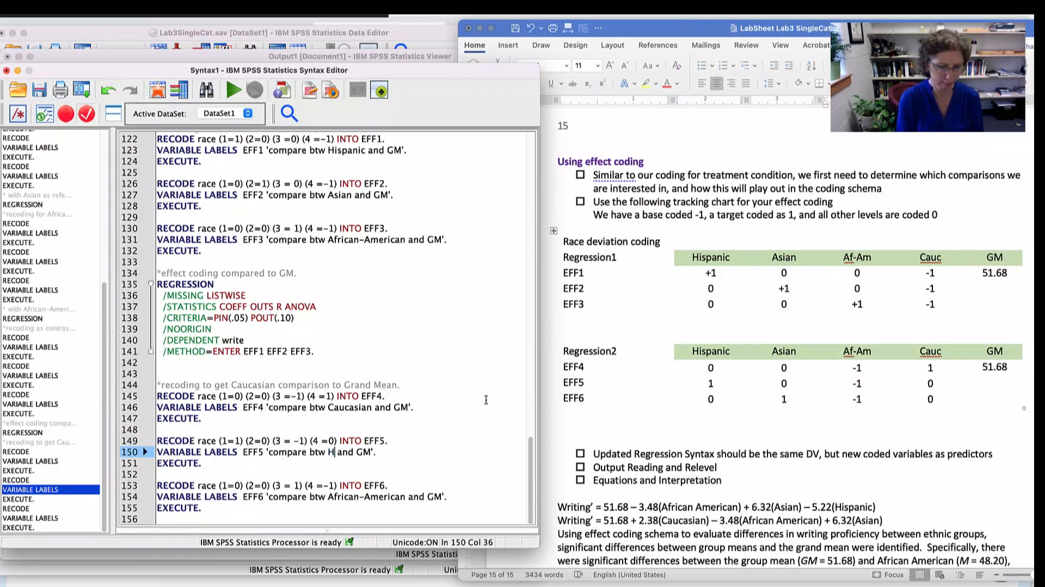
text(anic)
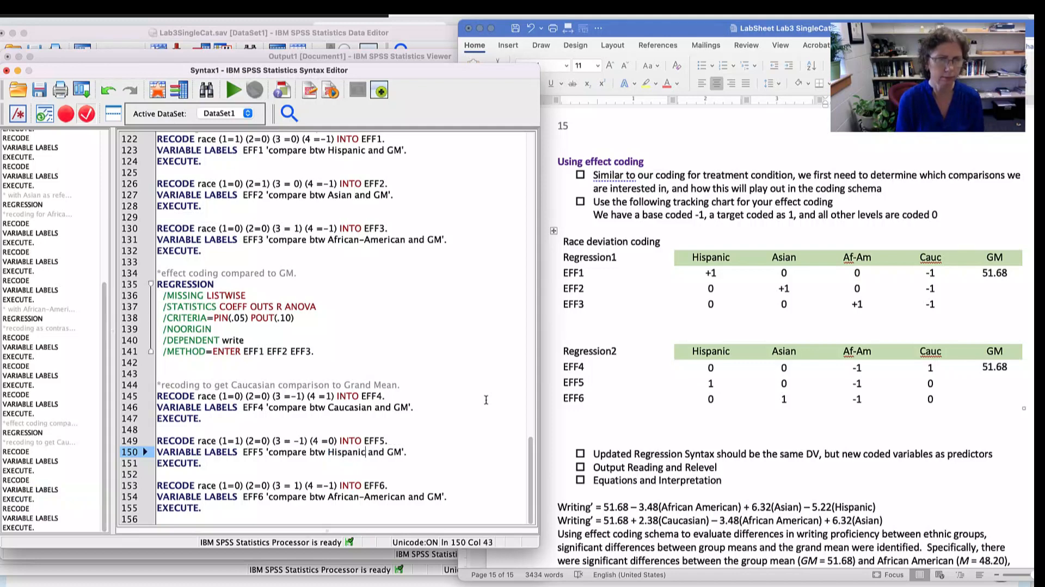
scroll(351, 469, up, 1)
drag(279, 466, 409, 466)
scroll(454, 394, down, 1)
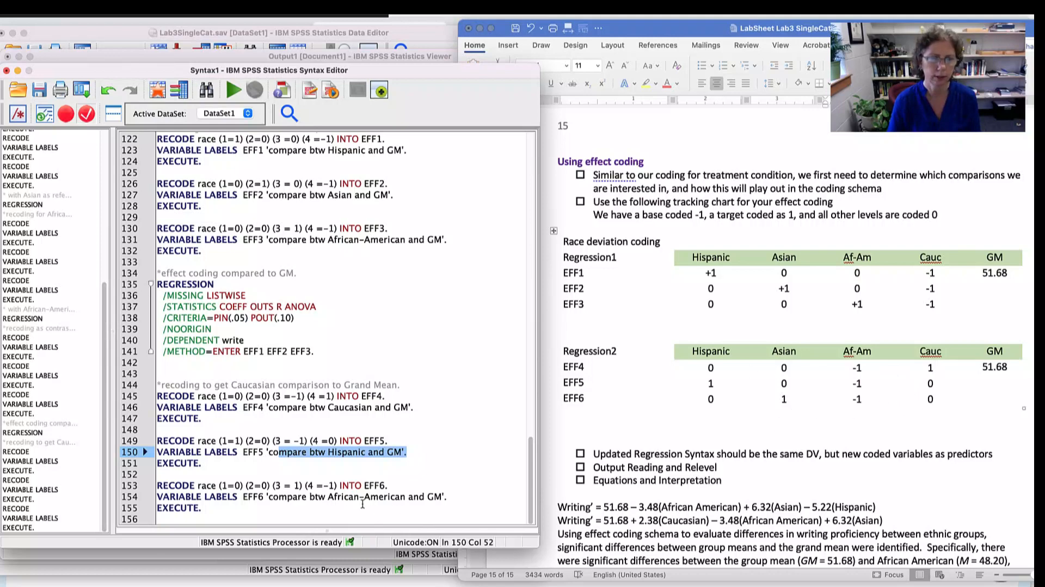
- Change the EFF6 variable label to 'compare btw Asian and GM'
drag(333, 497, 401, 511)
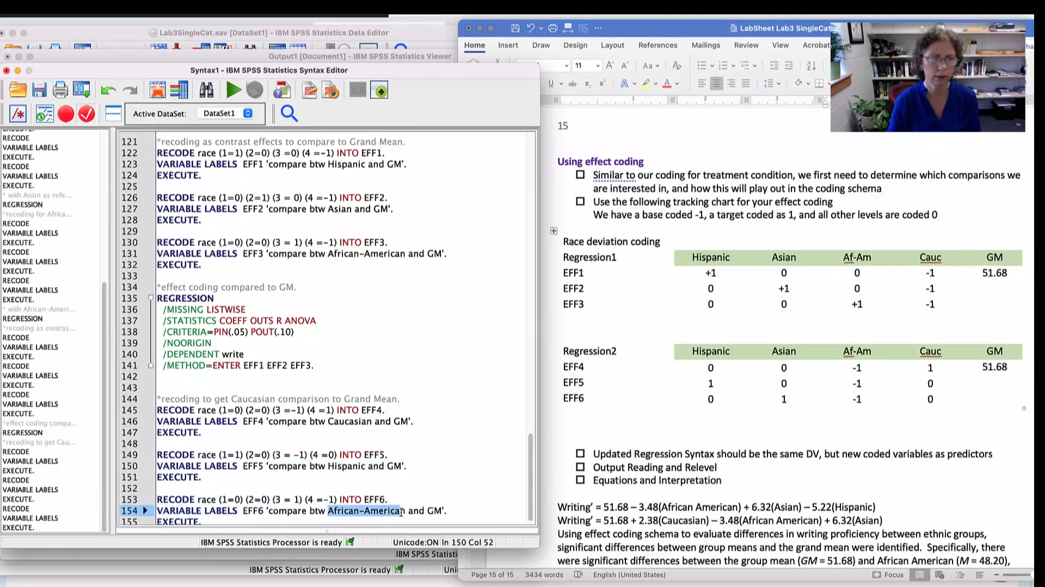
text(Asia)
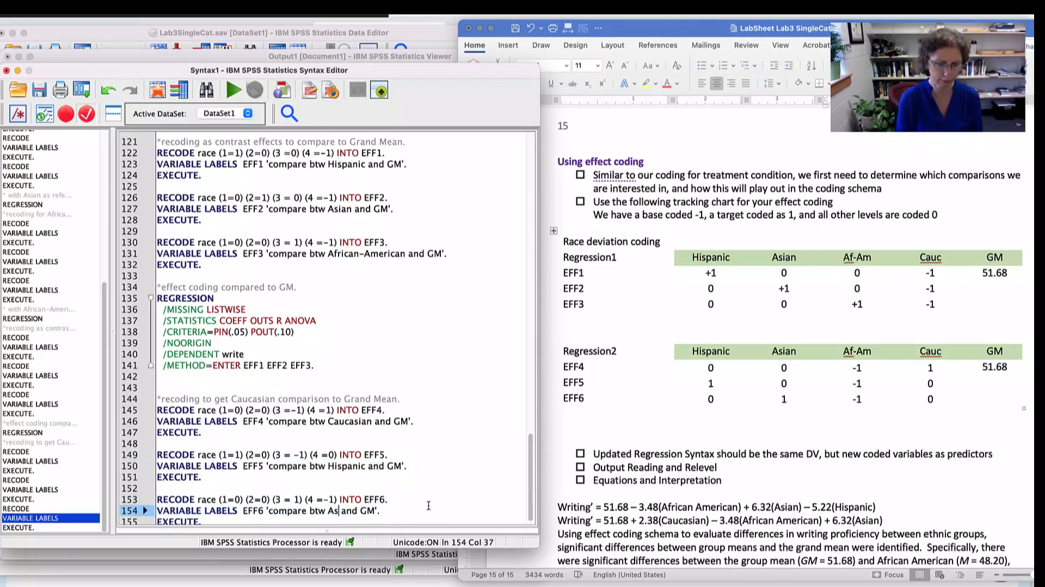
text(n)
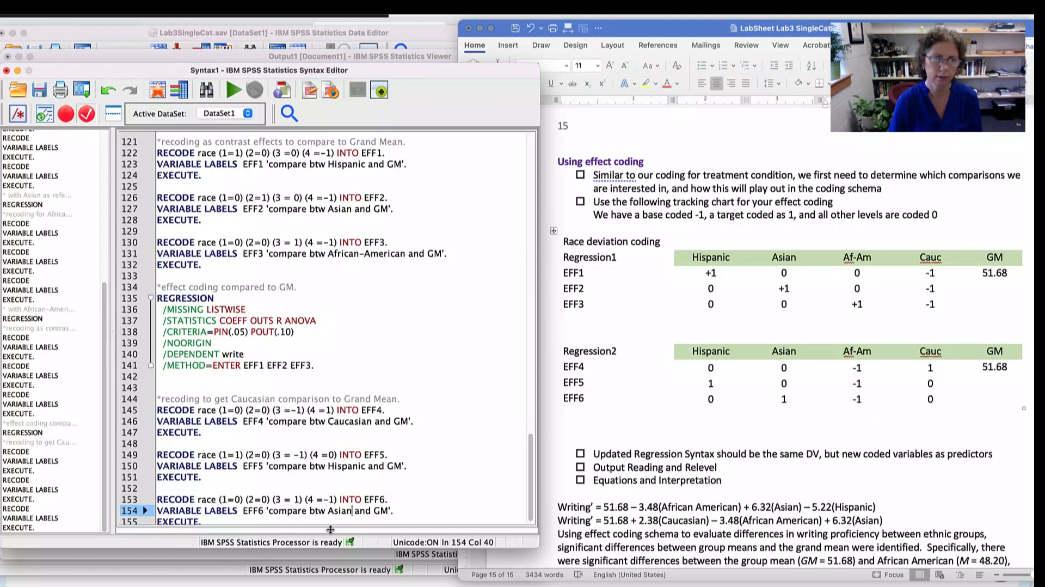
- Set the EFF6 race recode values to (1=0) (2=1) (3=-1) (4=0), following the Regression2 chart
click(265, 498)
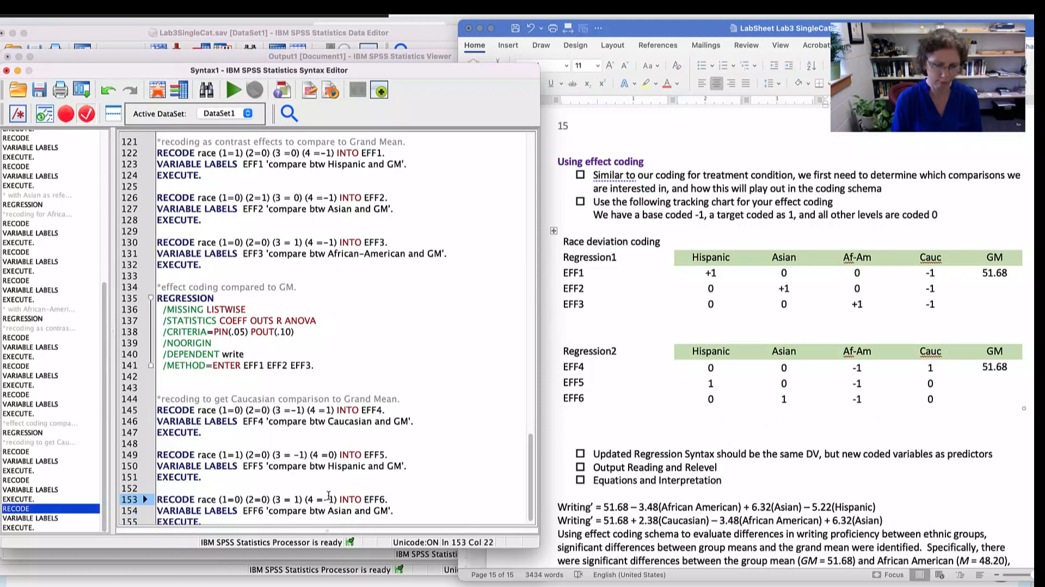
key(BackSpace)
text(1)
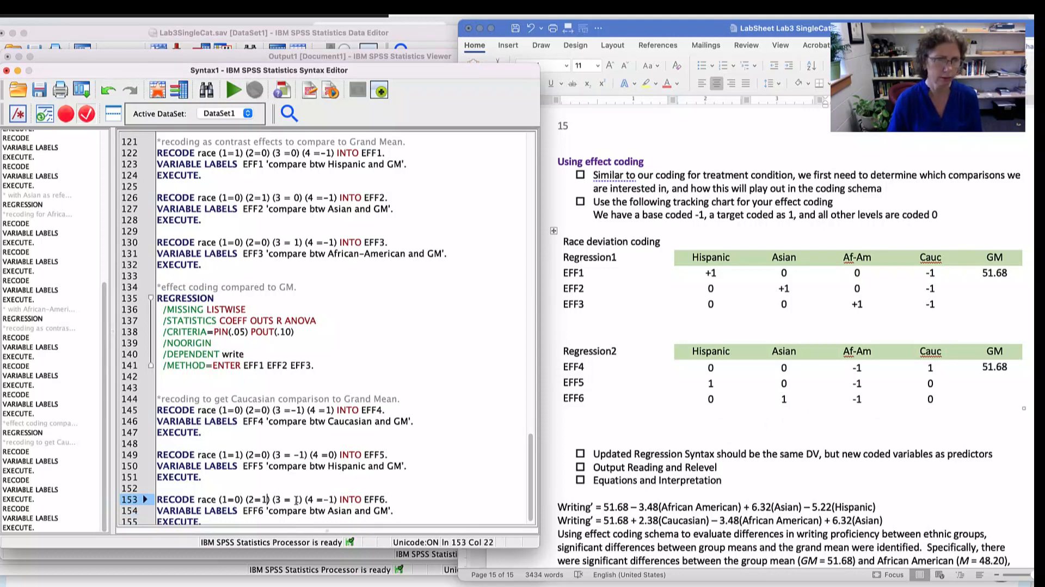
click(294, 499)
text(-)
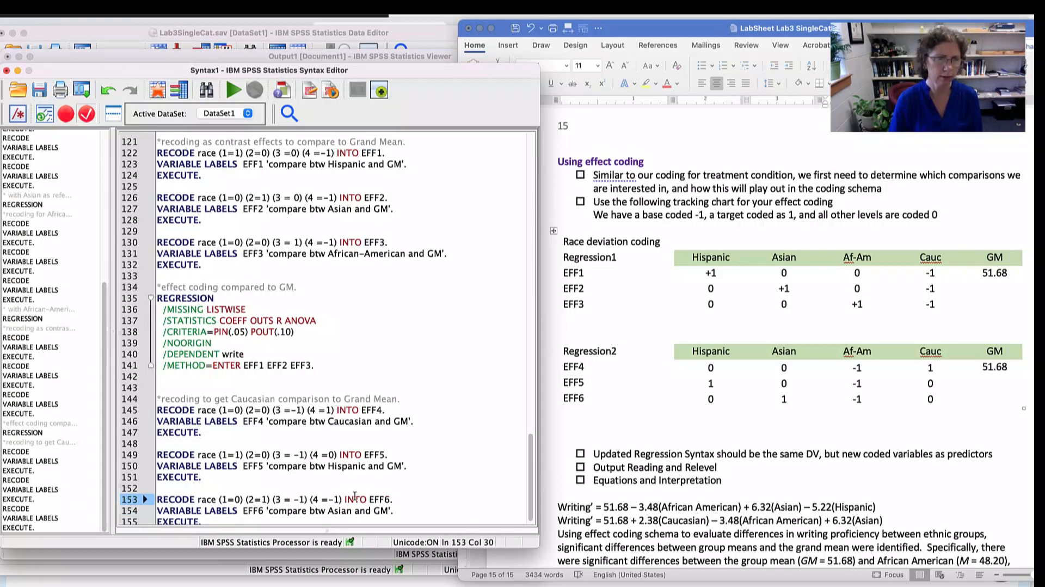
click(338, 497)
key(BackSpace)
key(BackSpace)
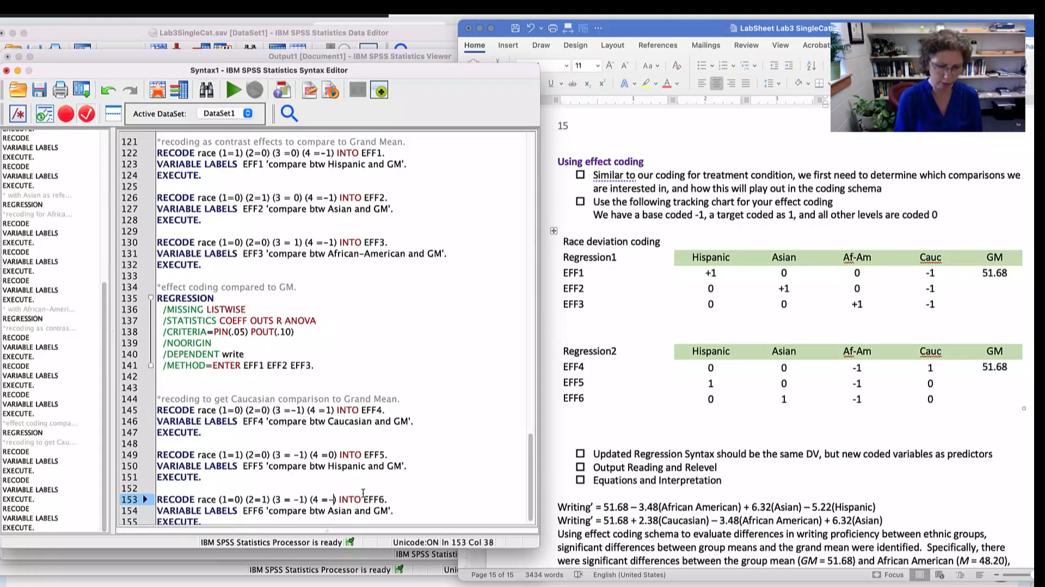
text(0)
scroll(389, 435, down, 1)
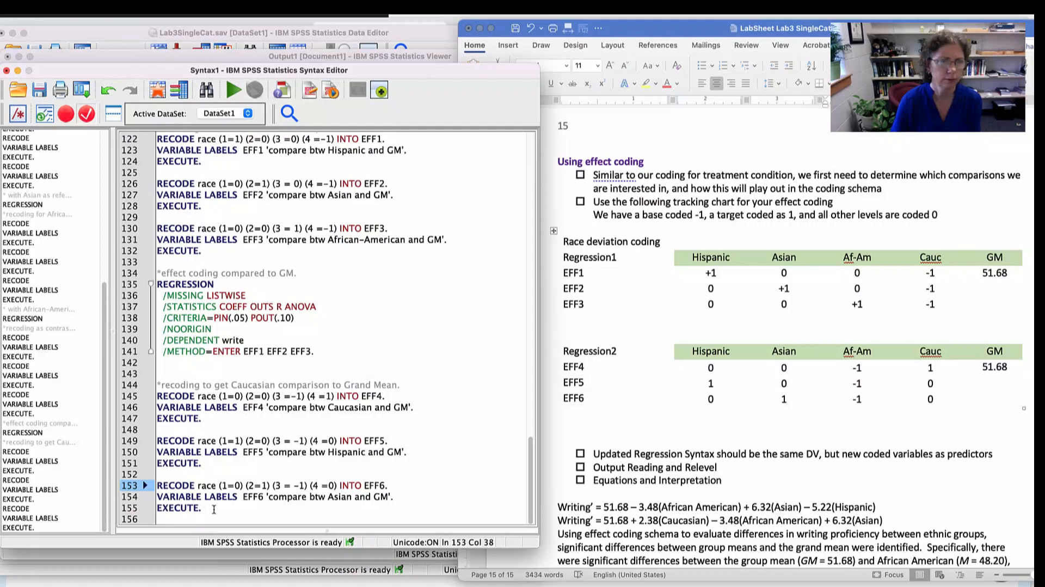
- Run the syntax block that recodes race into EFF4, EFF5 and EFF6, including its Caucasian comparison comment
drag(214, 509, 124, 383)
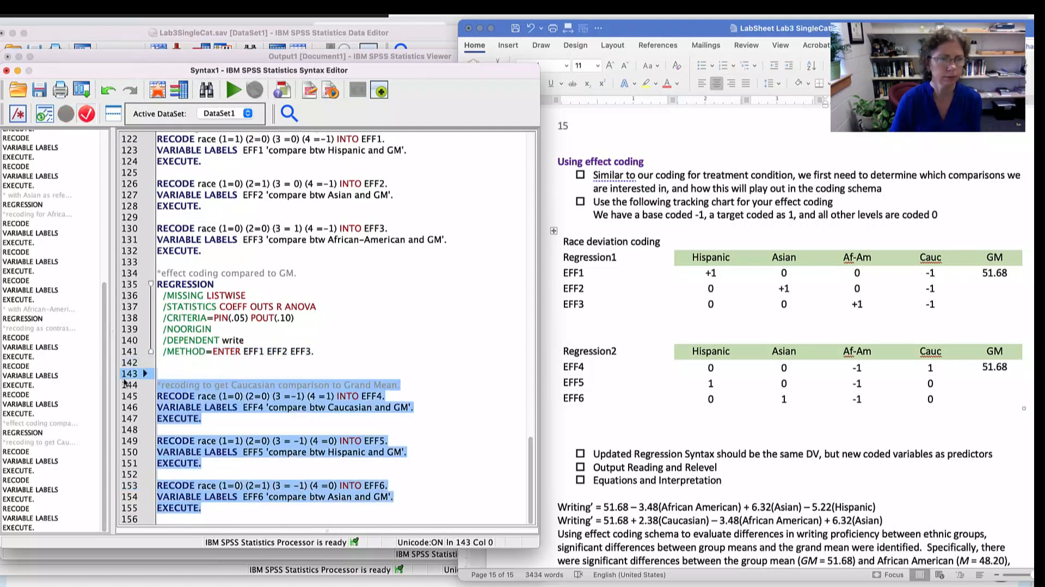
click(234, 90)
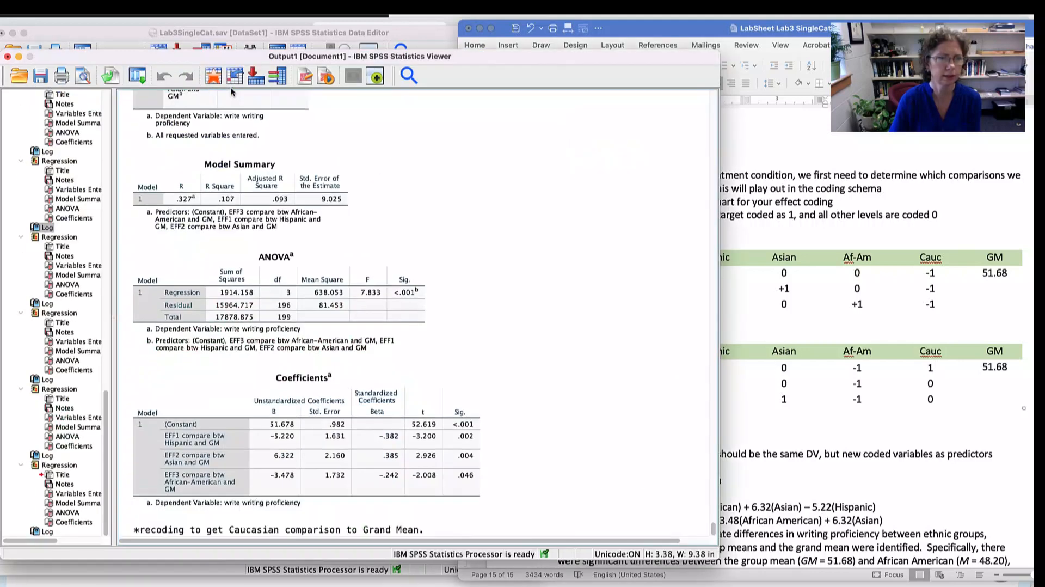
click(316, 303)
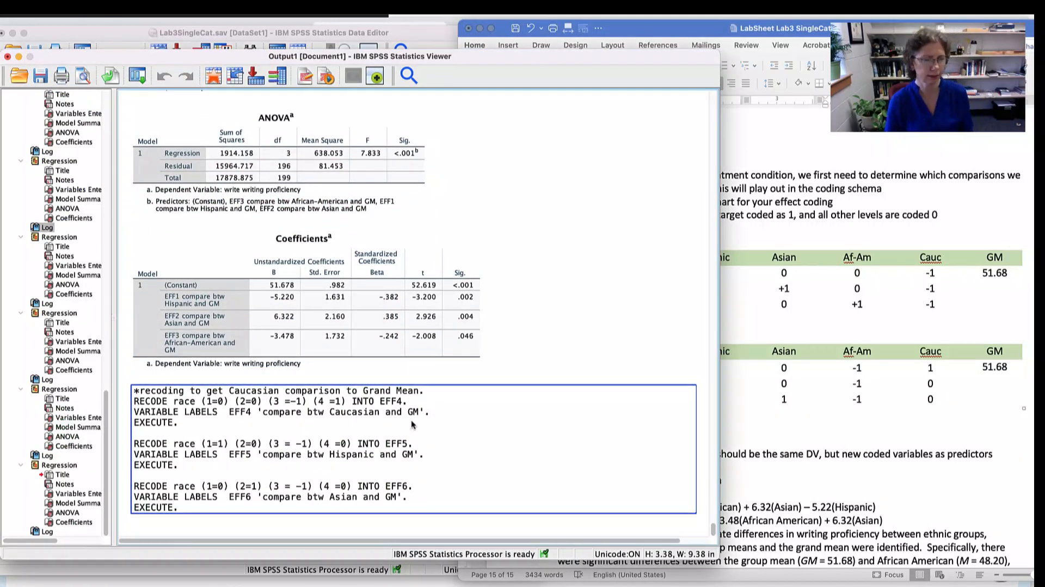
- Copy the 'effect coding compared to GM' REGRESSION block from the syntax and paste it below the EFF6 recode
key(super+grave)
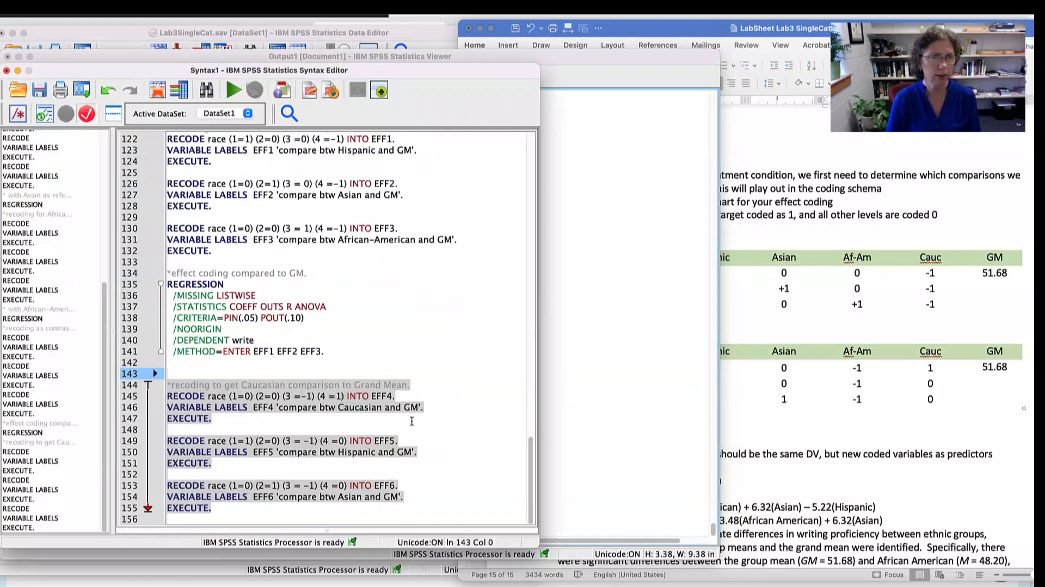
drag(334, 351, 166, 273)
key(super+c)
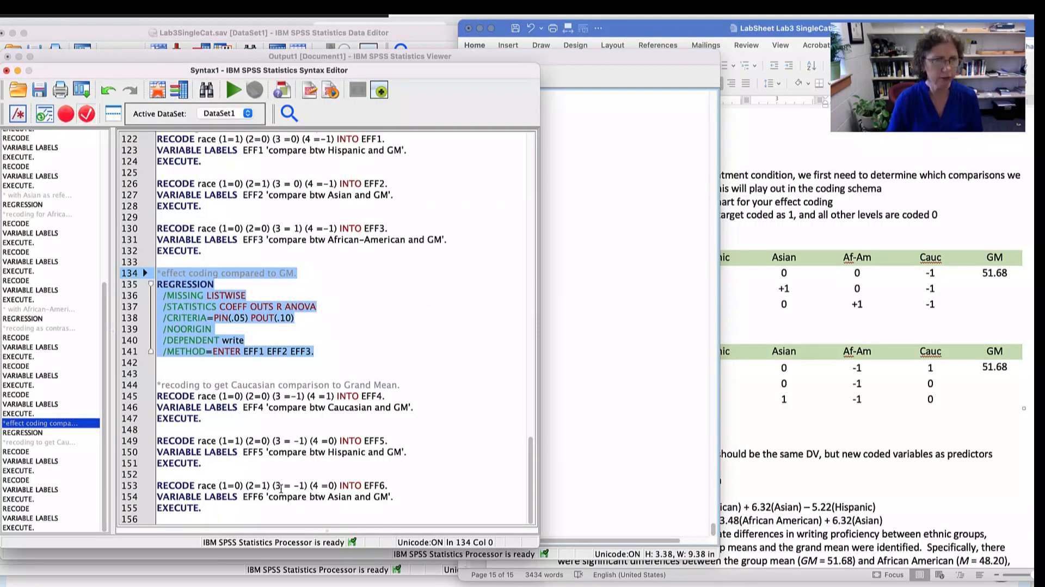
click(224, 512)
key(Return)
key(Return)
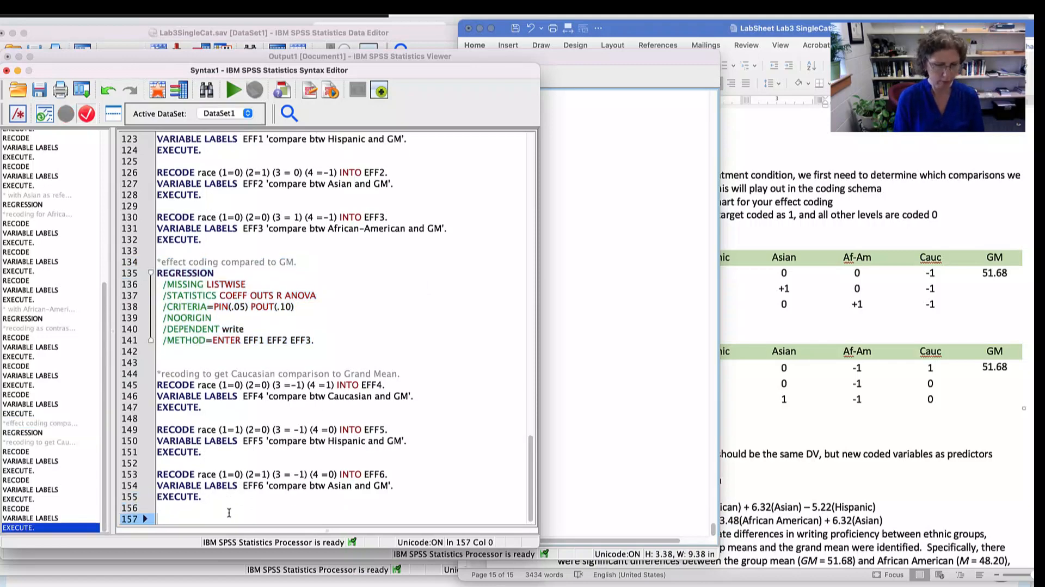
key(super+v)
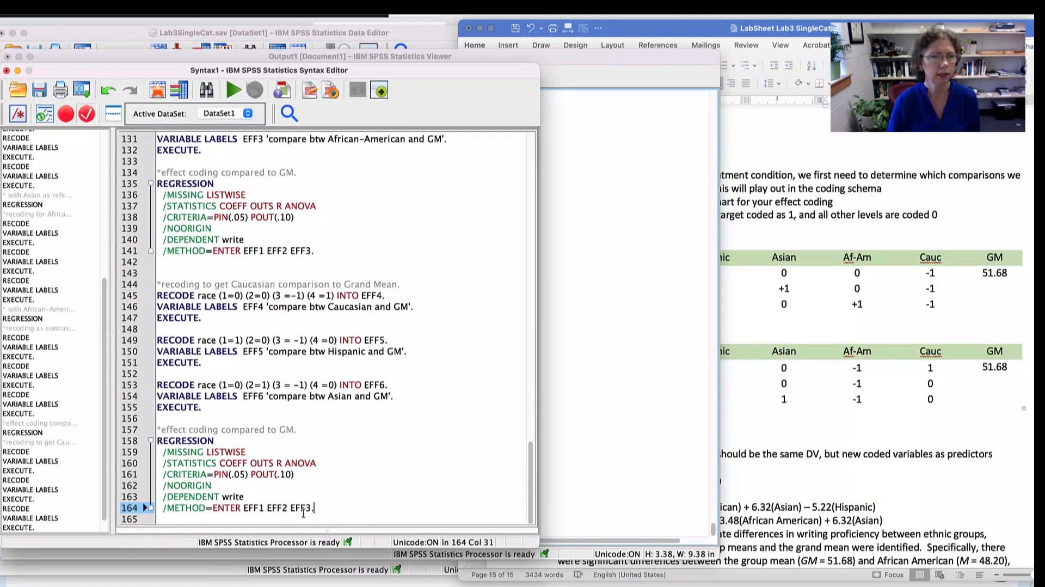
- Replace the copied regression's predictors with EFF4 EFF5 EFF6 and run that block with its comment line
click(264, 507)
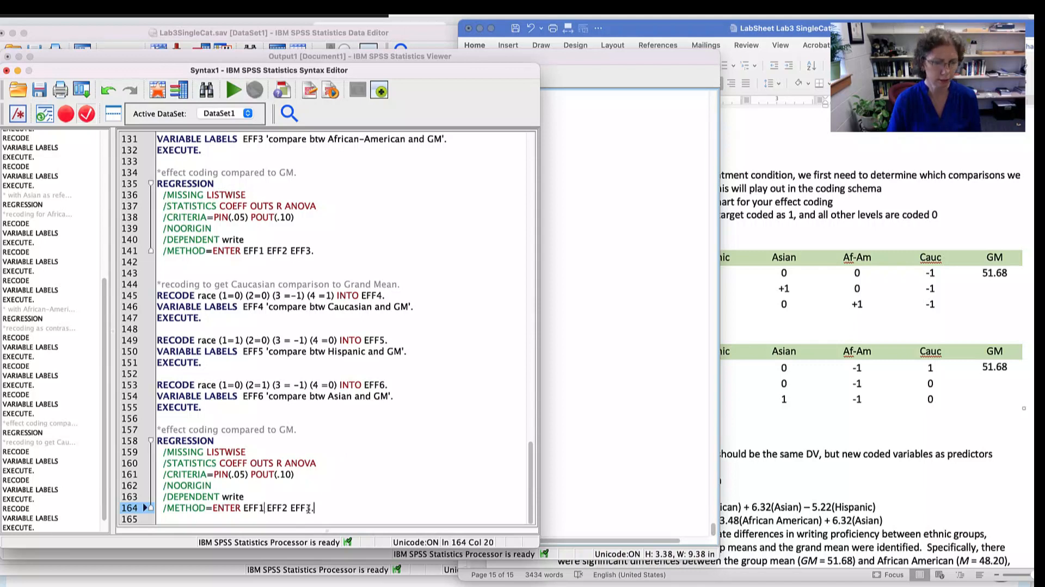
key(BackSpace)
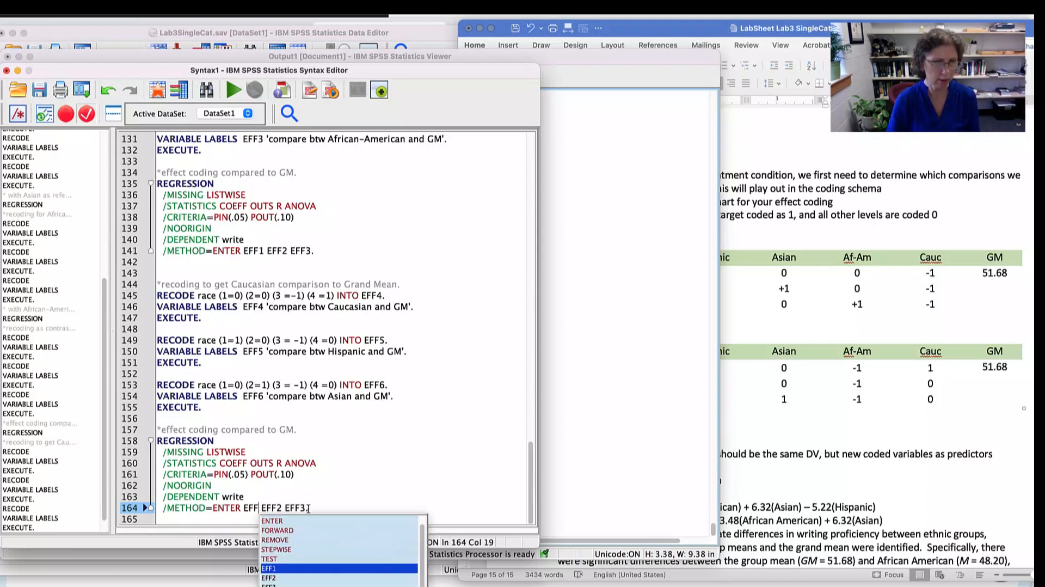
text(4)
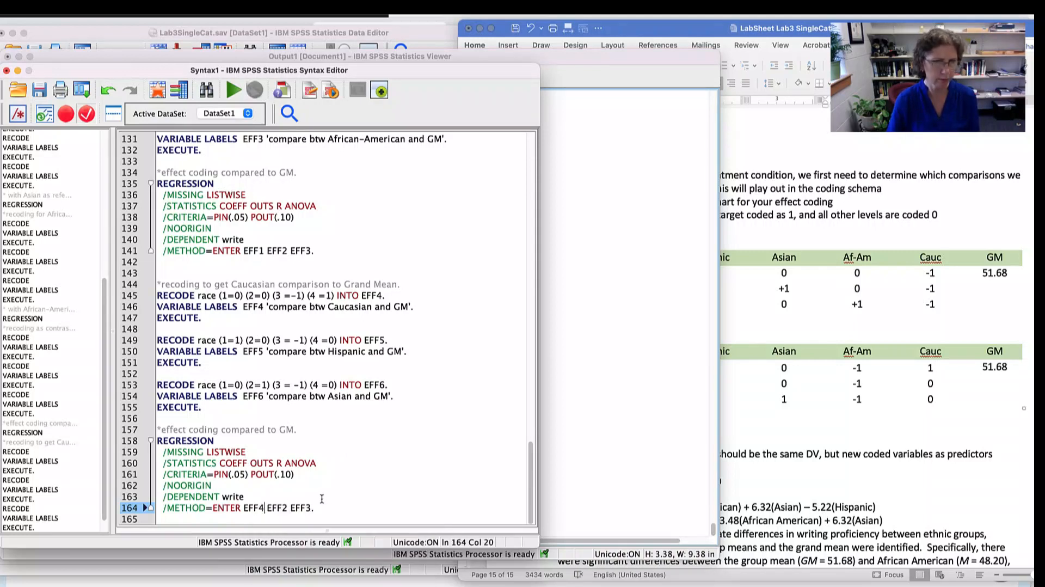
key(BackSpace)
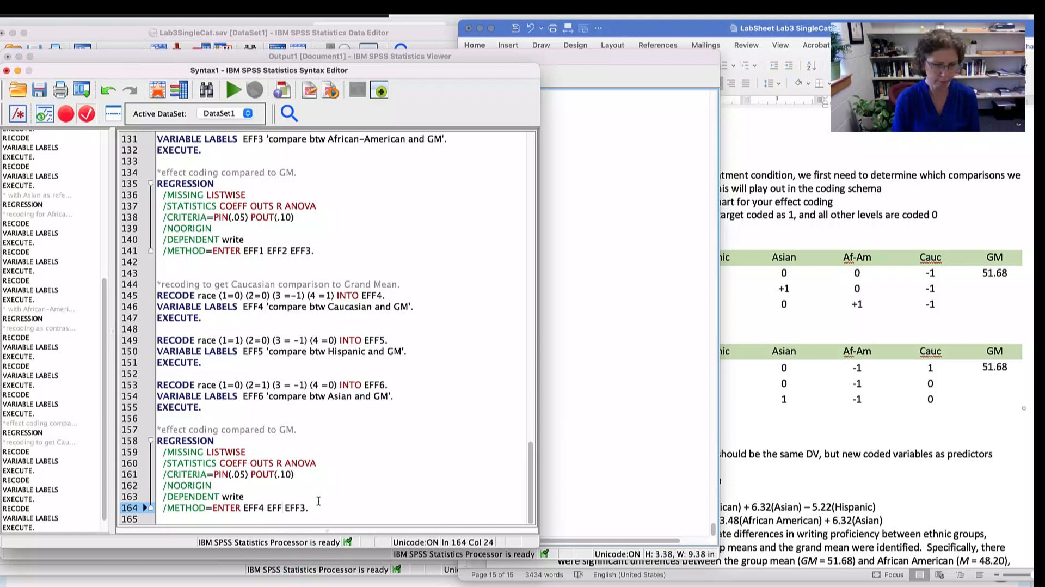
text(5)
click(311, 506)
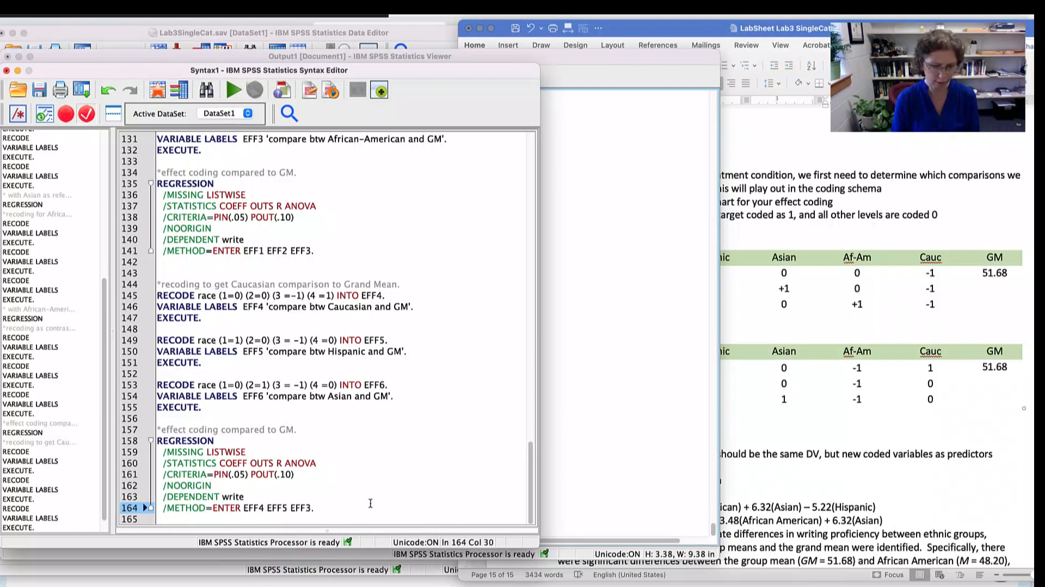
text(.)
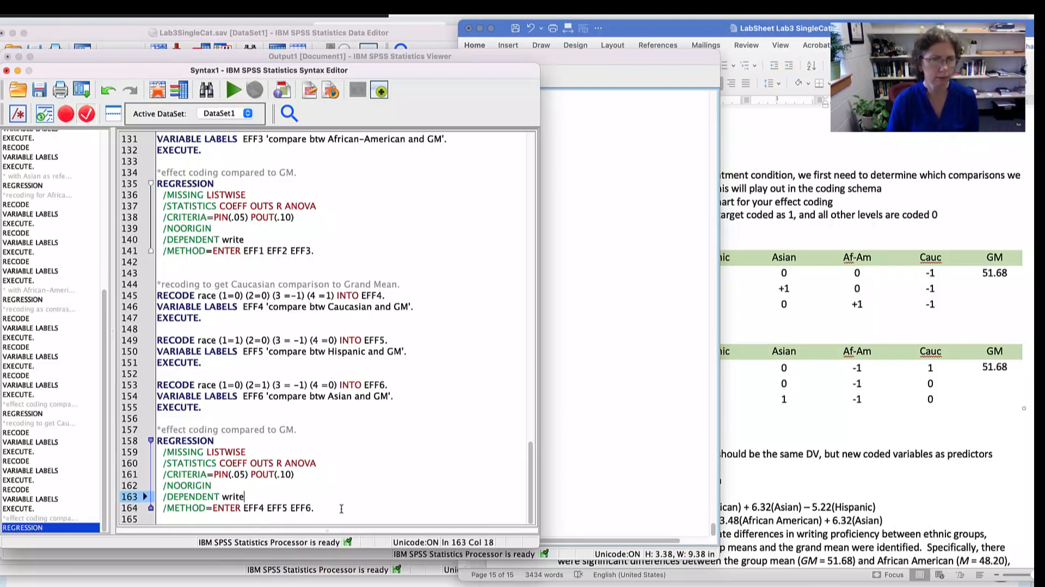
drag(315, 508, 156, 430)
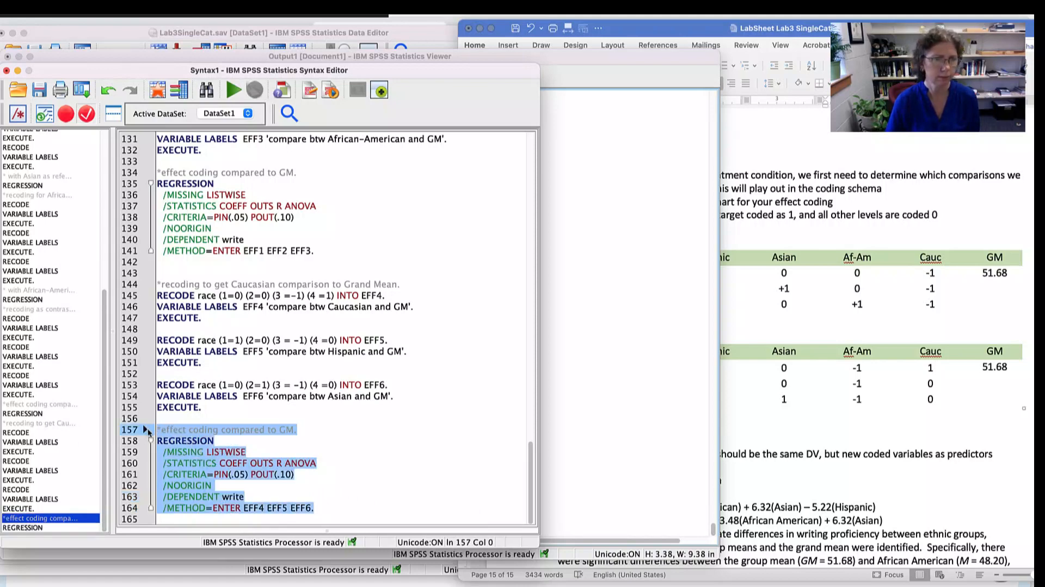
click(234, 90)
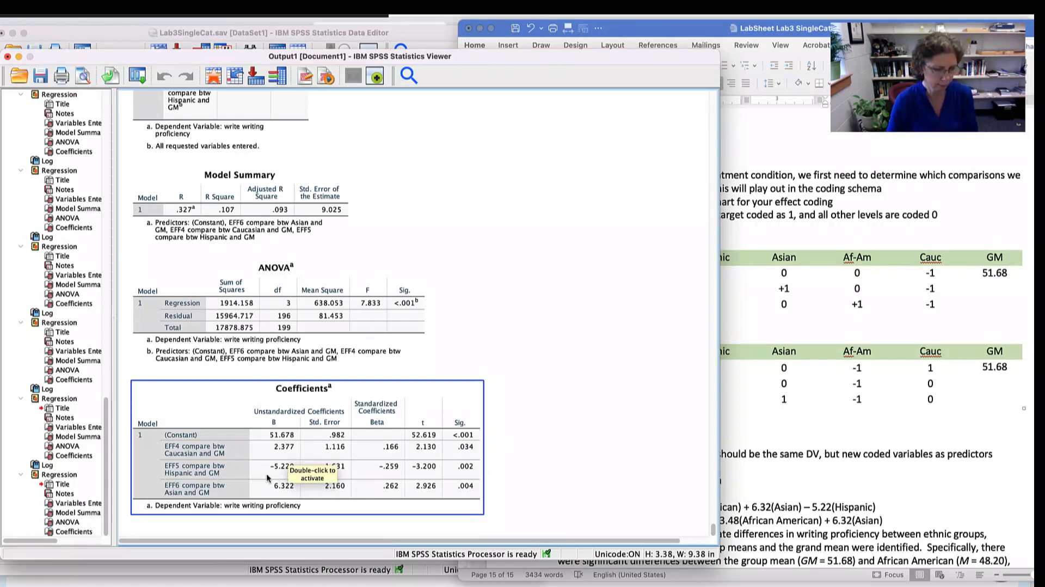
- Switch to the Word lab sheet and compare its two Writing' effect coding equations with the EFF4, EFF5 and EFF6 coefficients
click(866, 468)
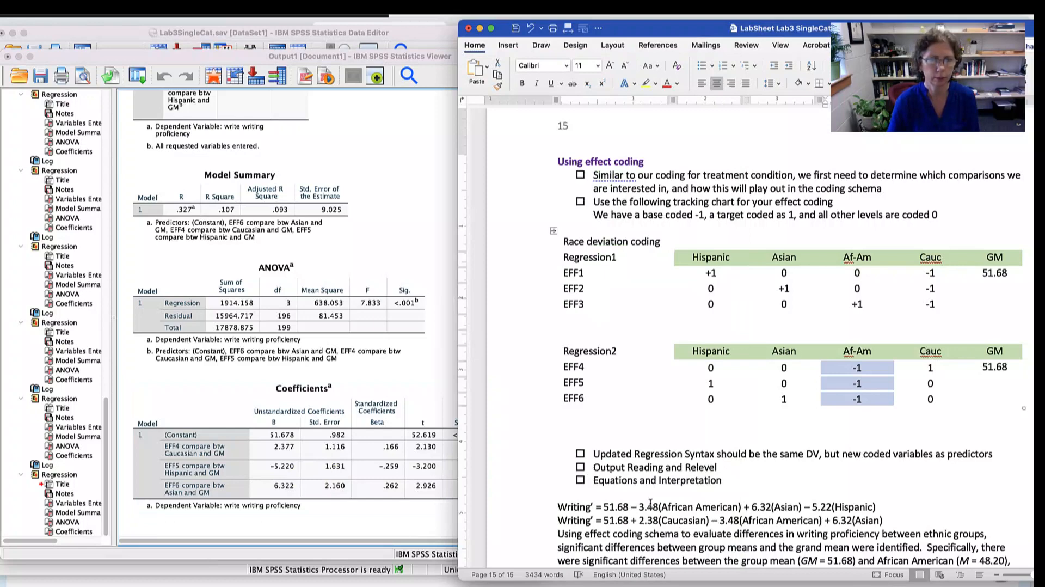
scroll(763, 443, down, 3)
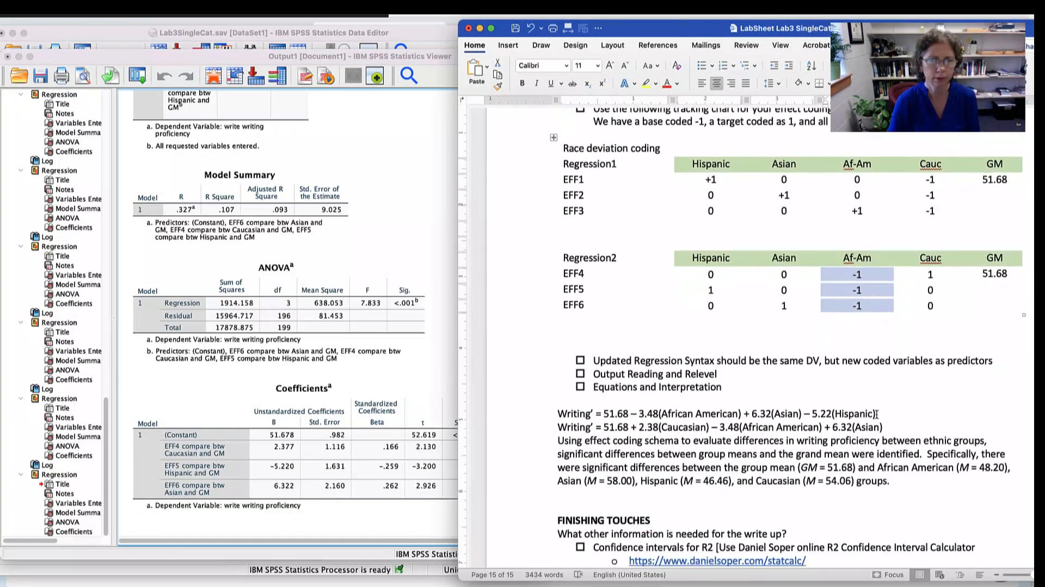
drag(876, 413, 801, 414)
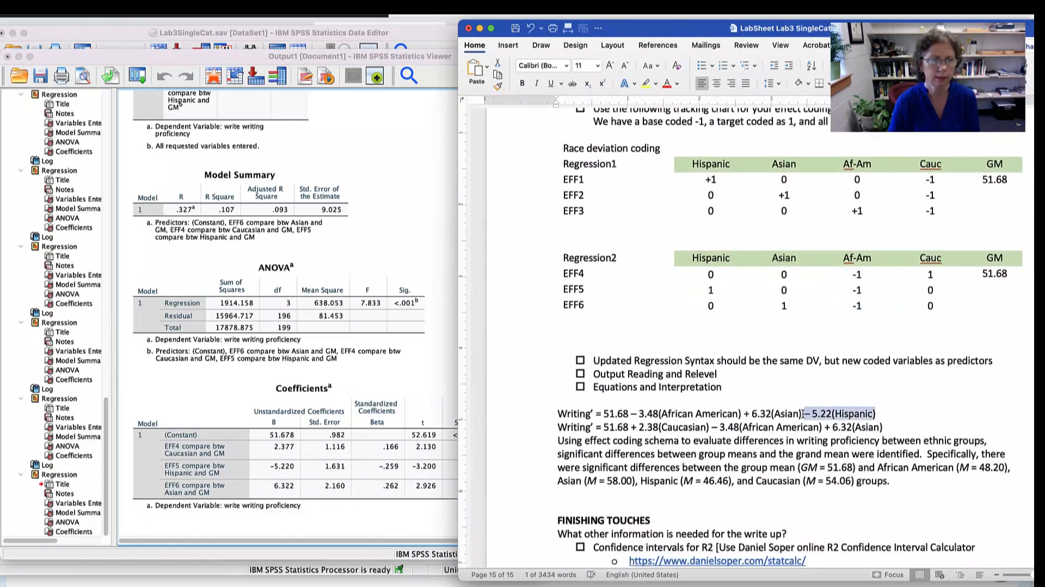
click(288, 491)
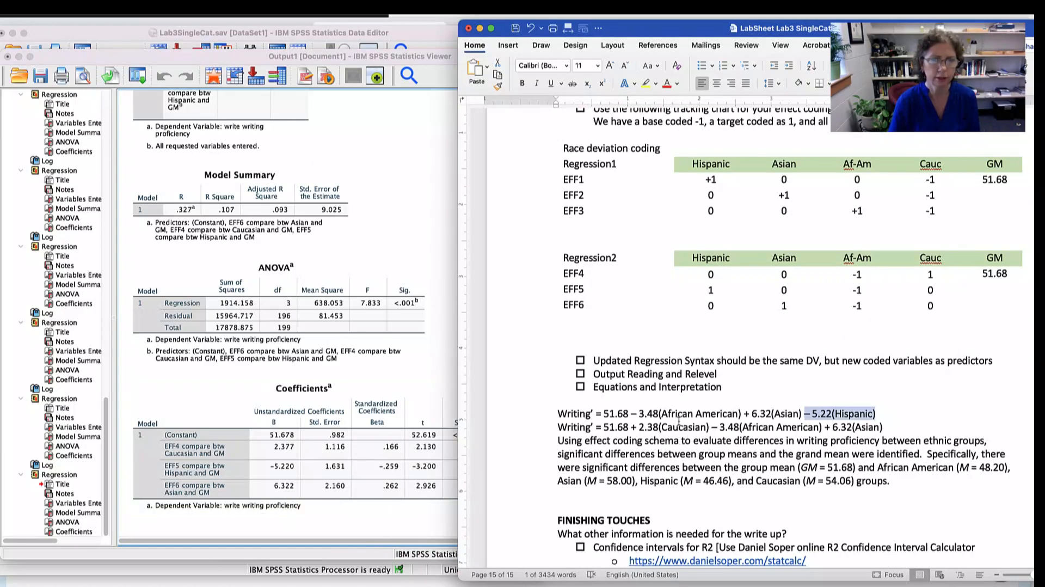
mouse_move(806, 416)
mouse_down()
mouse_move(757, 416)
mouse_move(818, 414)
mouse_up()
drag(744, 413, 797, 414)
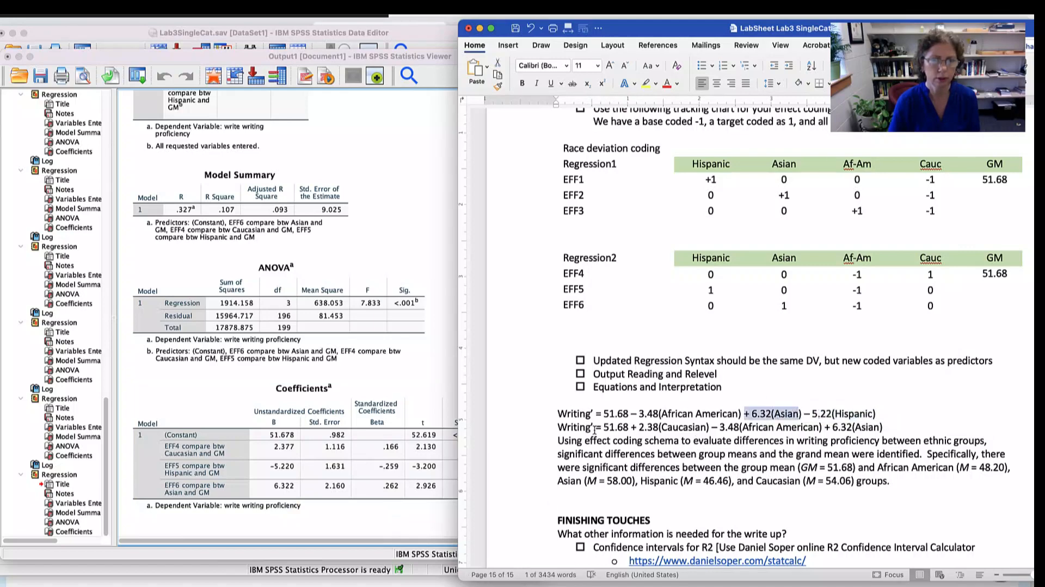
drag(595, 428, 890, 426)
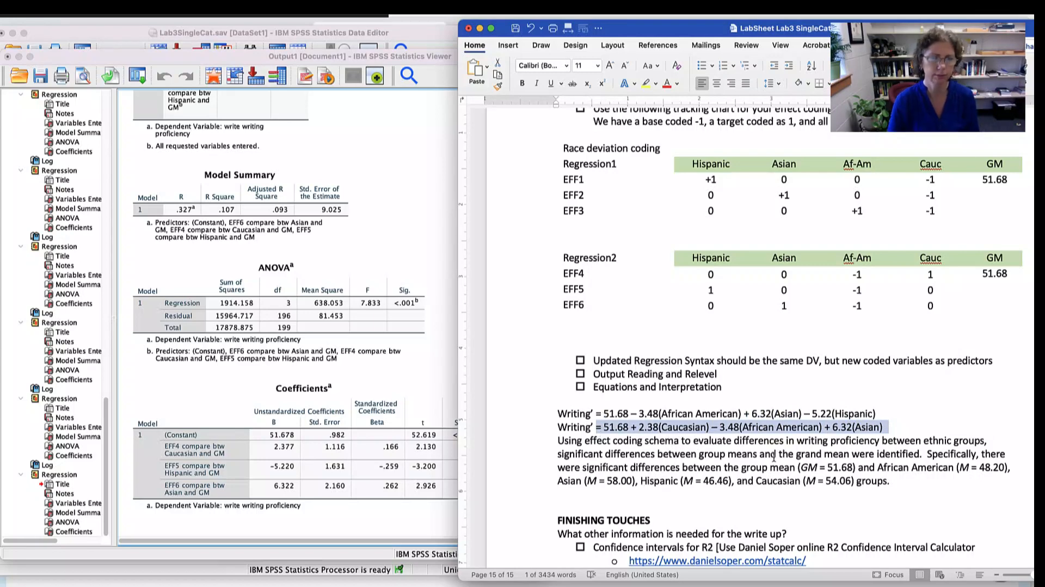
scroll(818, 455, down, 3)
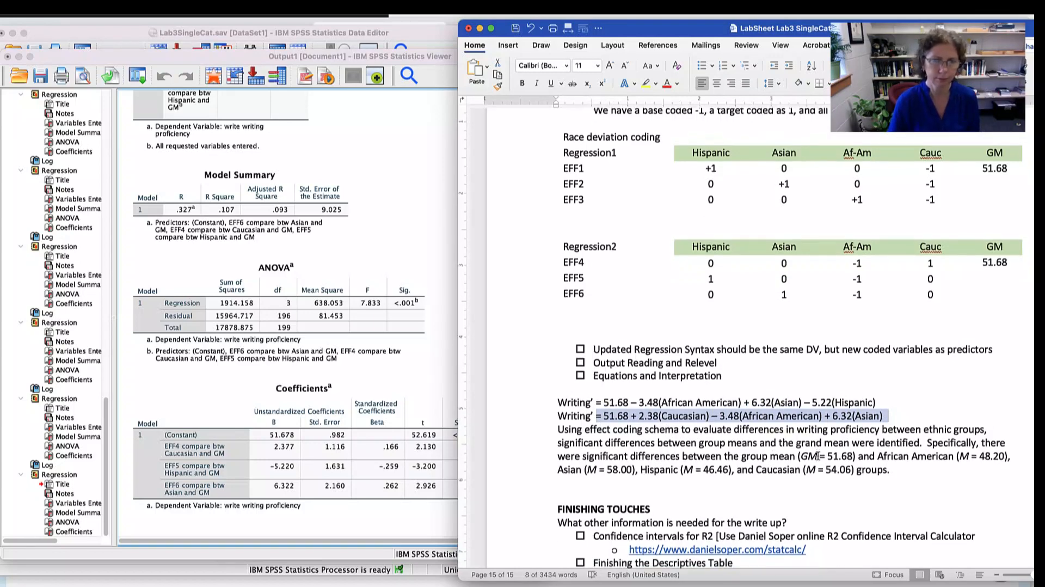
- Switch to the SPSS Viewer and examine the significance values in the Coefficients table of the EFF4 EFF5 EFF6 regression
click(403, 523)
click(399, 498)
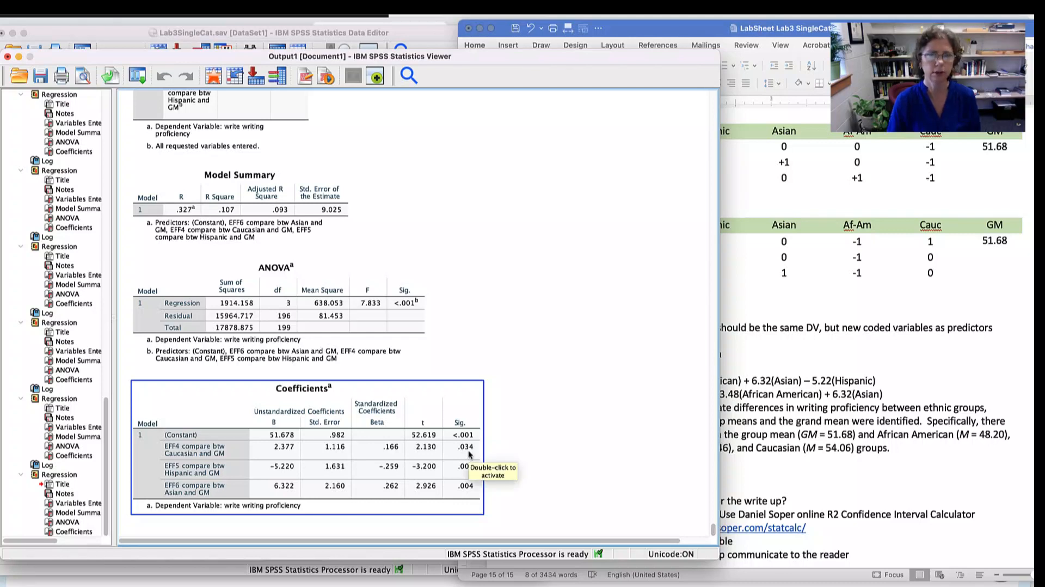
click(566, 415)
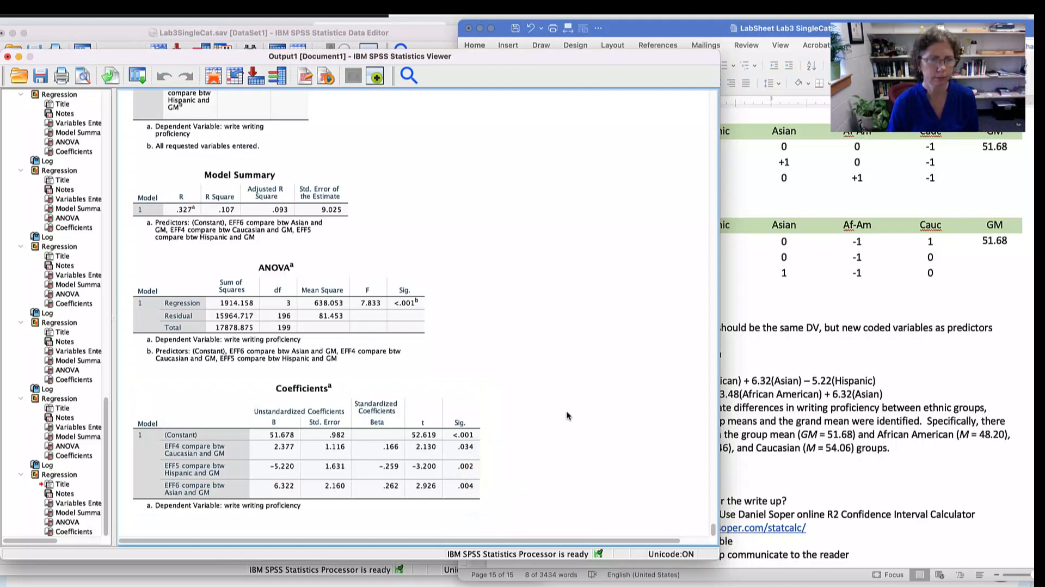
- Return to the Word lab sheet and review the R2 confidence interval and descriptives table items under FINISHING TOUCHES
click(831, 415)
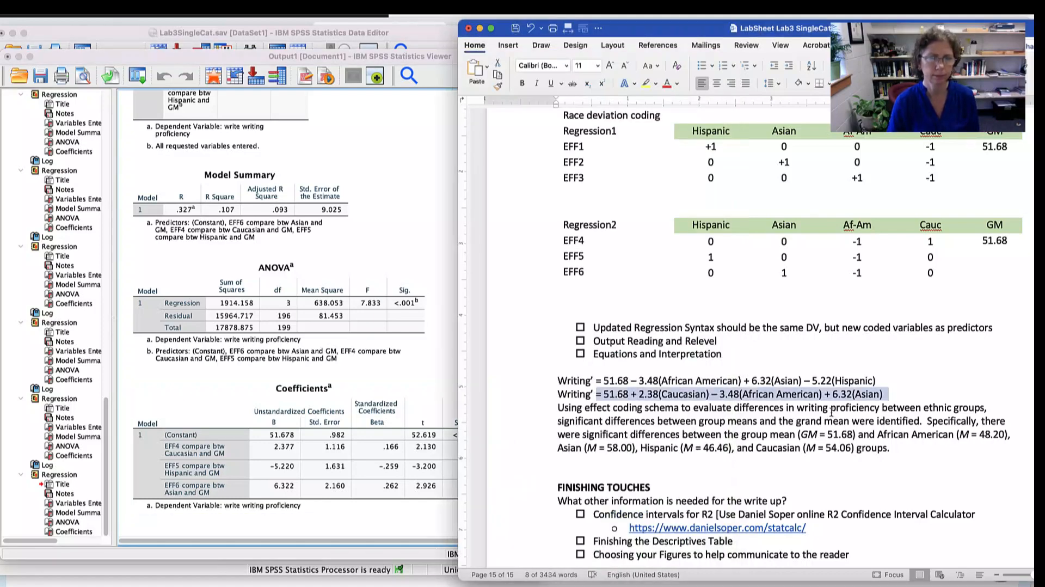
scroll(687, 394, down, 6)
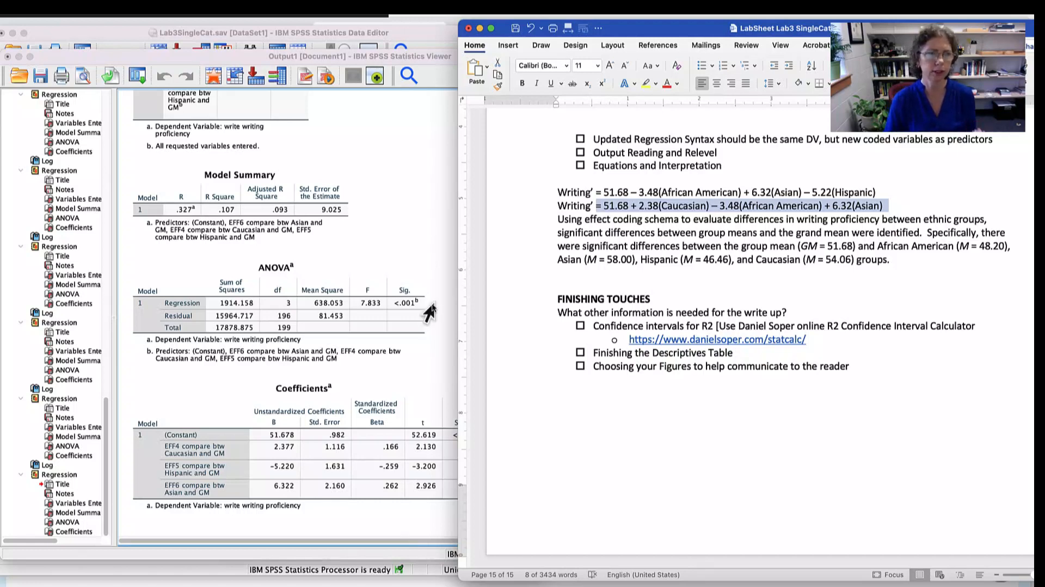
drag(628, 327, 767, 327)
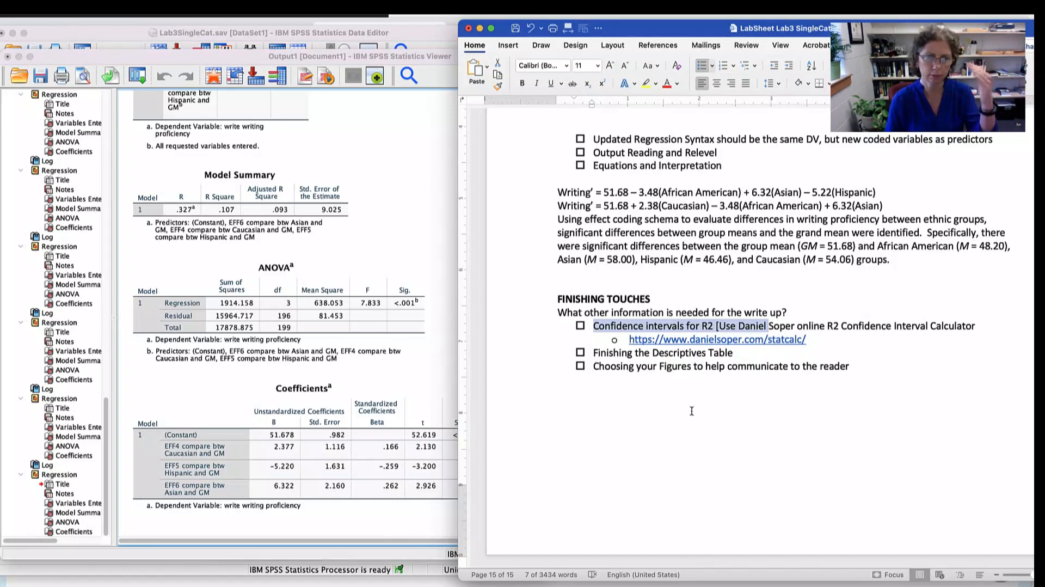
drag(603, 354, 717, 354)
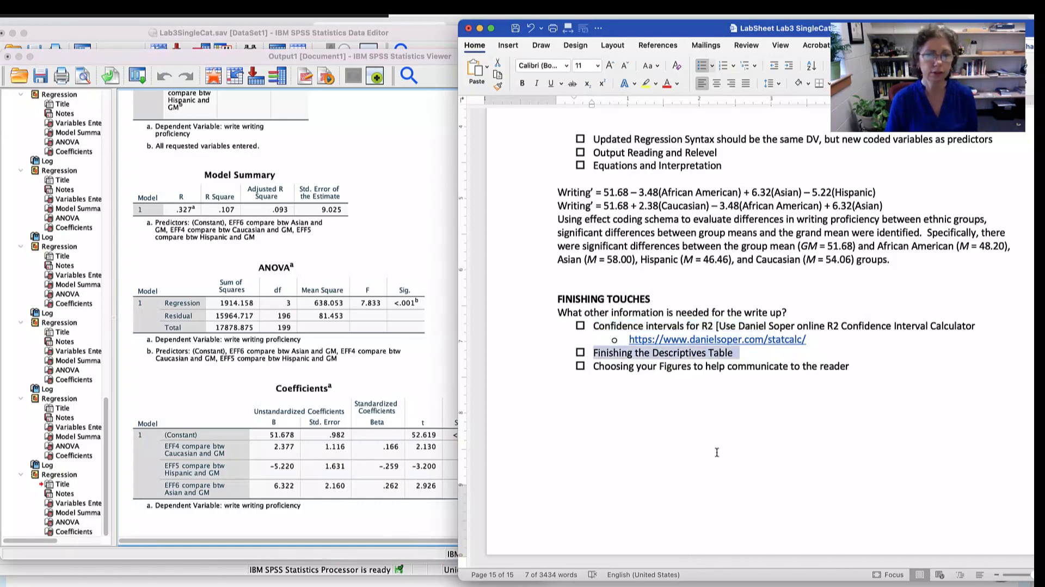
- Switch to the SPSS Viewer and examine the race and schtyp frequency tables near the beginning of the output
click(371, 464)
scroll(376, 409, up, 5)
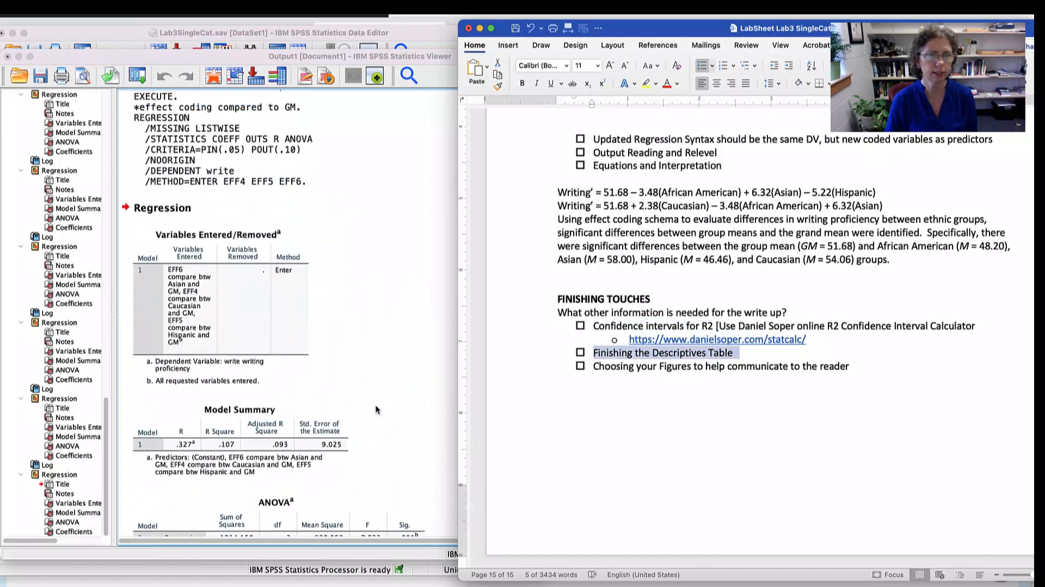
click(402, 394)
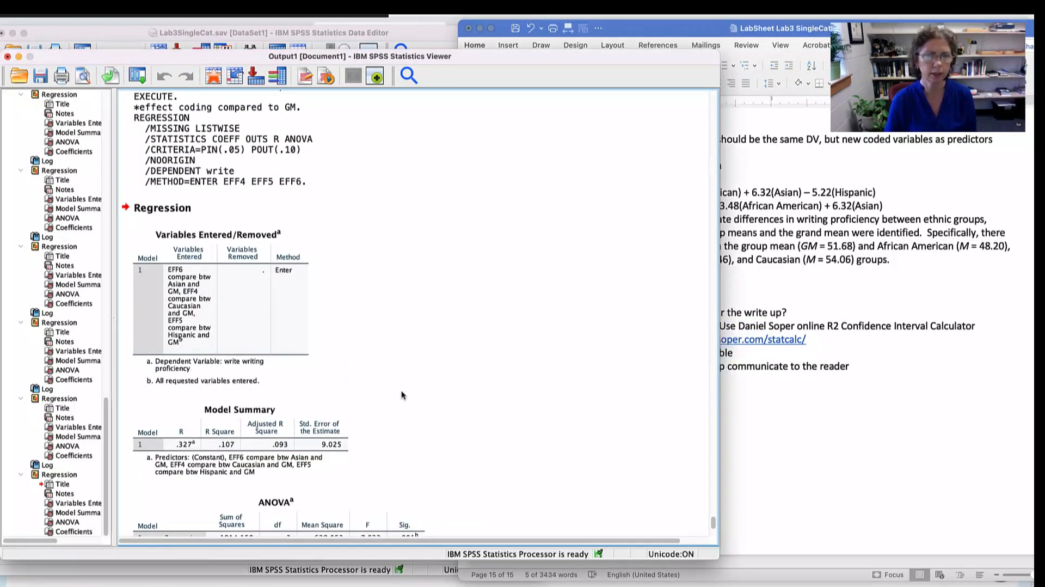
drag(712, 523, 711, 118)
scroll(711, 119, down, 4)
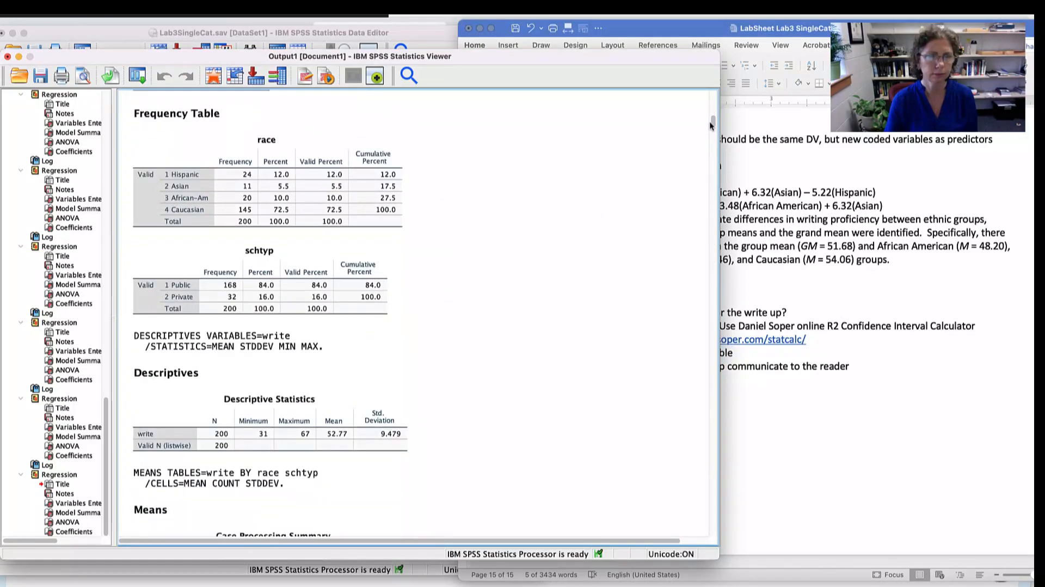
click(601, 112)
click(235, 208)
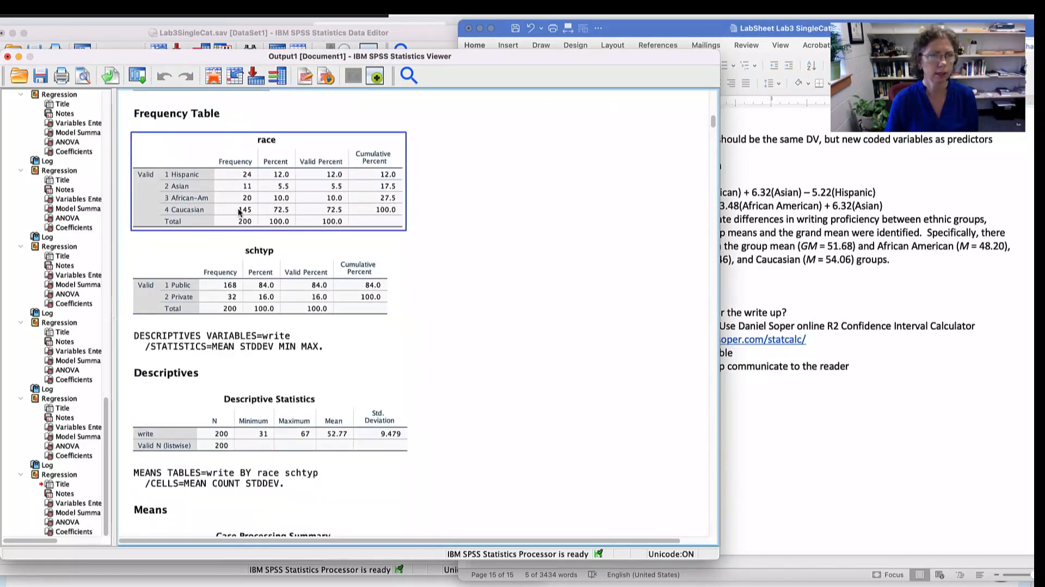
click(259, 288)
- Examine the Means tables of write by race and write by schtyp for the descriptives table
scroll(345, 246, down, 10)
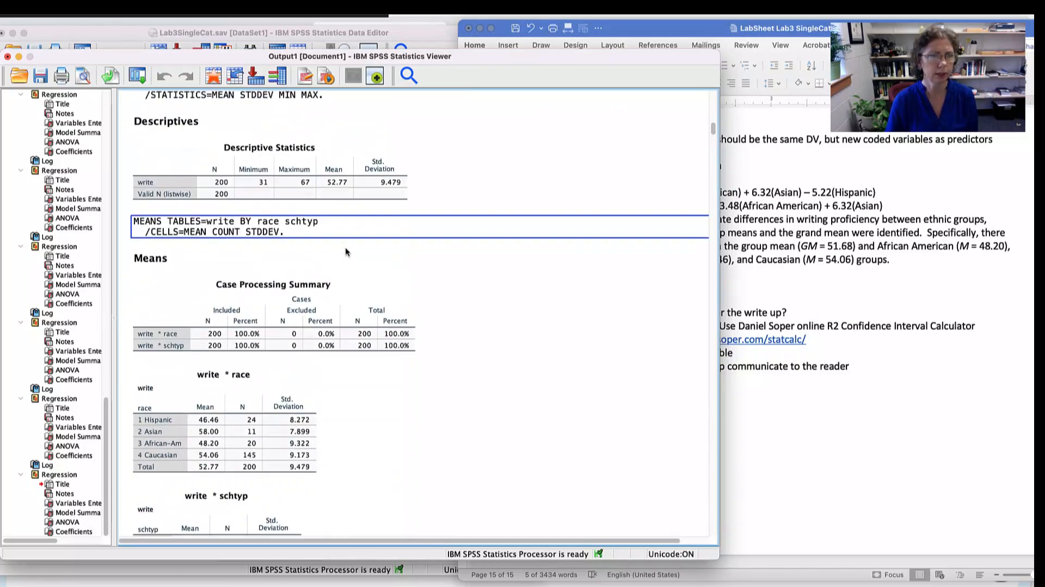
click(234, 152)
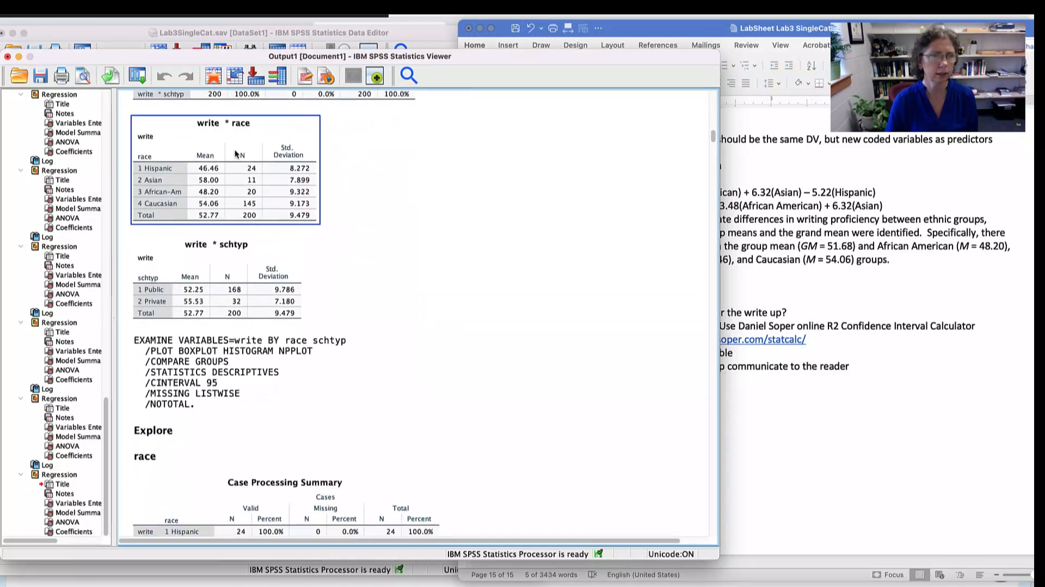
click(229, 259)
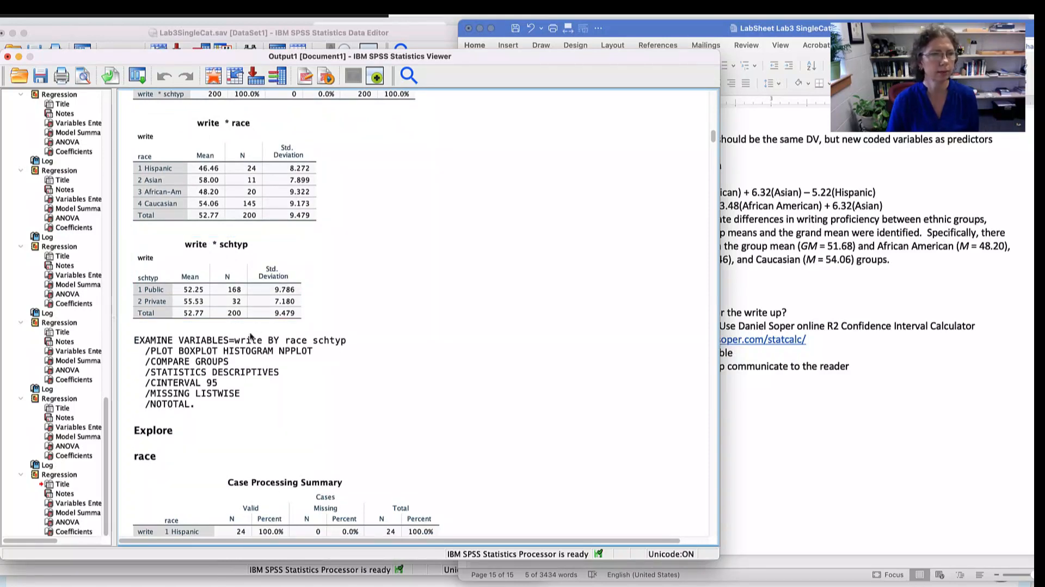
click(244, 313)
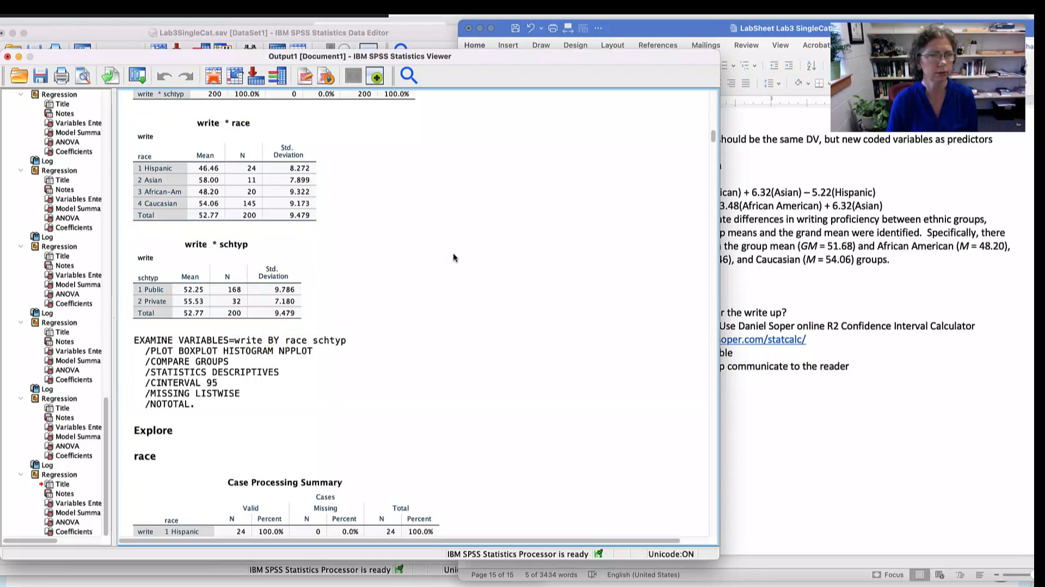
- Return to the Word lab sheet and review the FINISHING TOUCHES item on choosing figures to help communicate to the reader
click(921, 352)
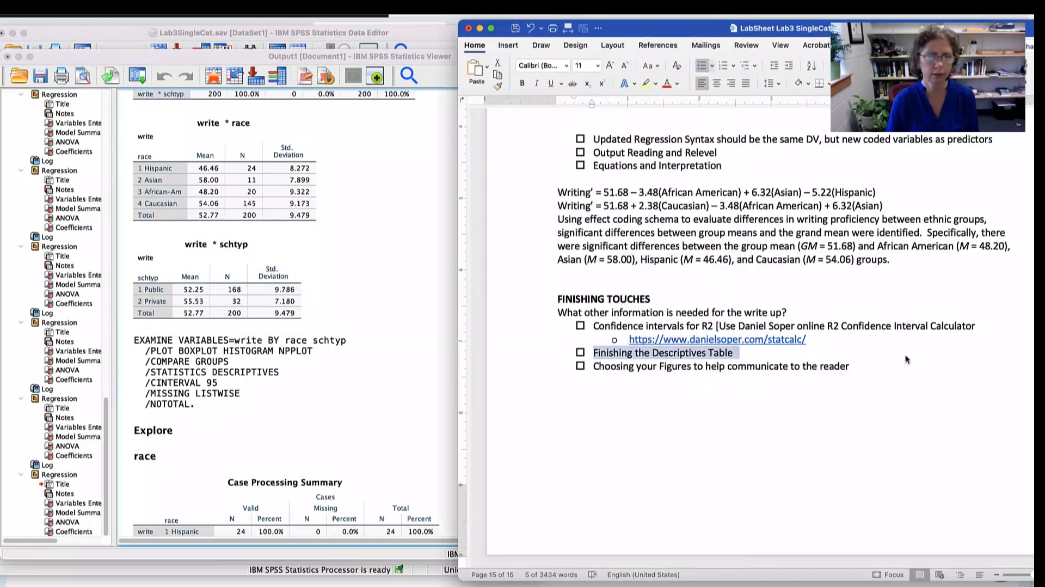
drag(593, 367, 659, 367)
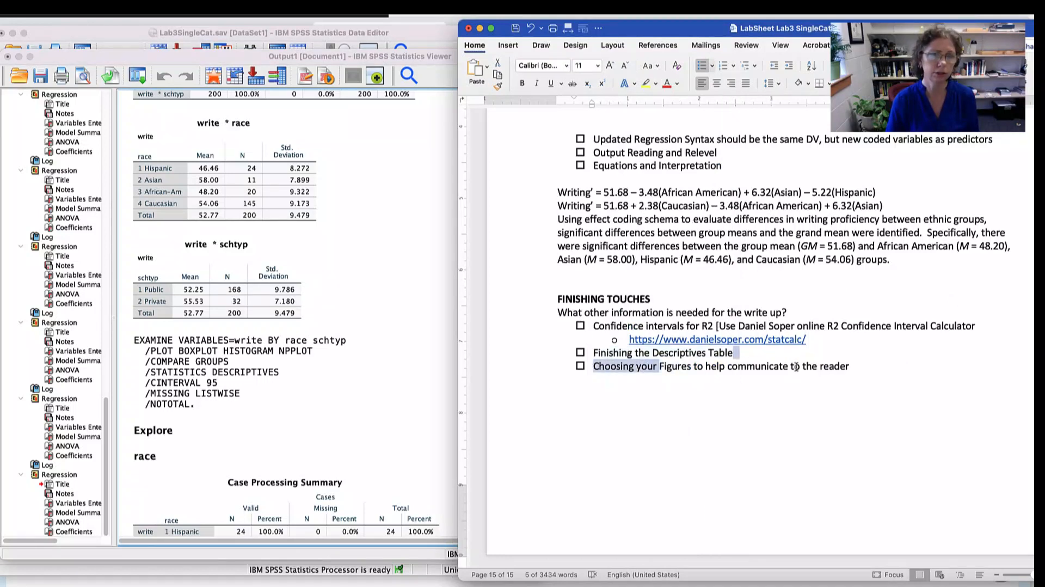
drag(794, 368, 647, 370)
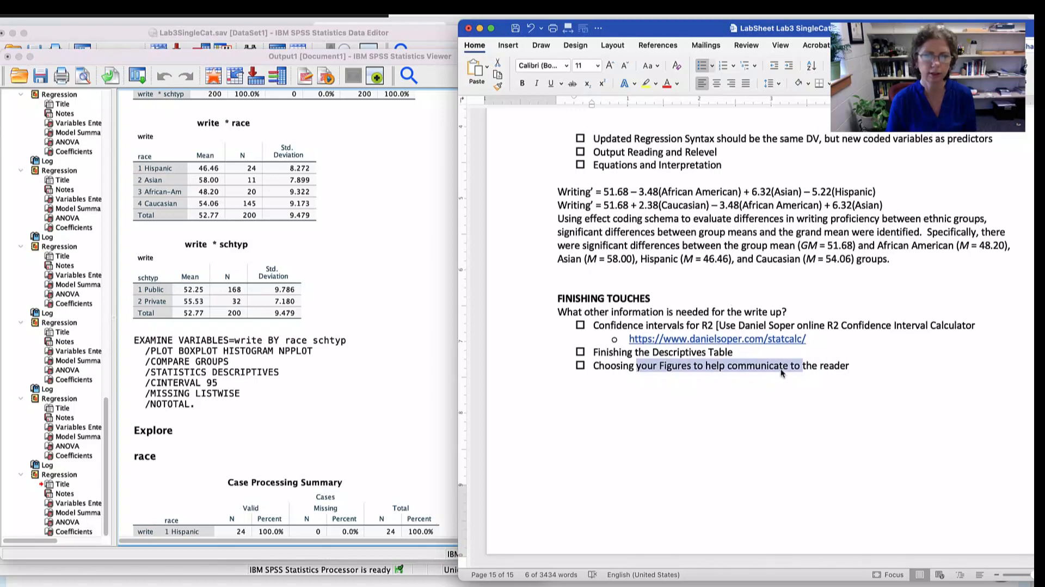
click(410, 250)
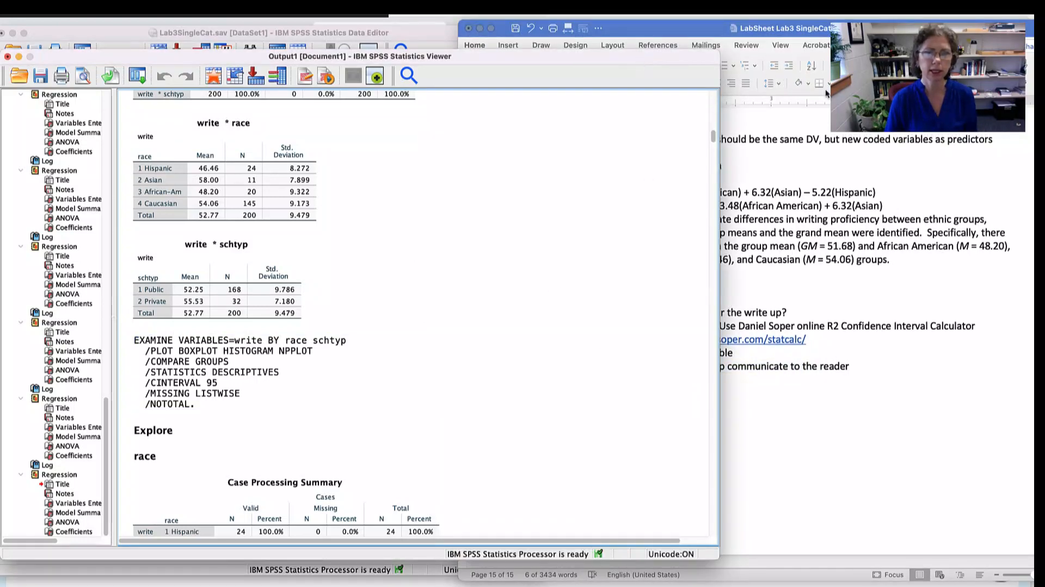
click(852, 134)
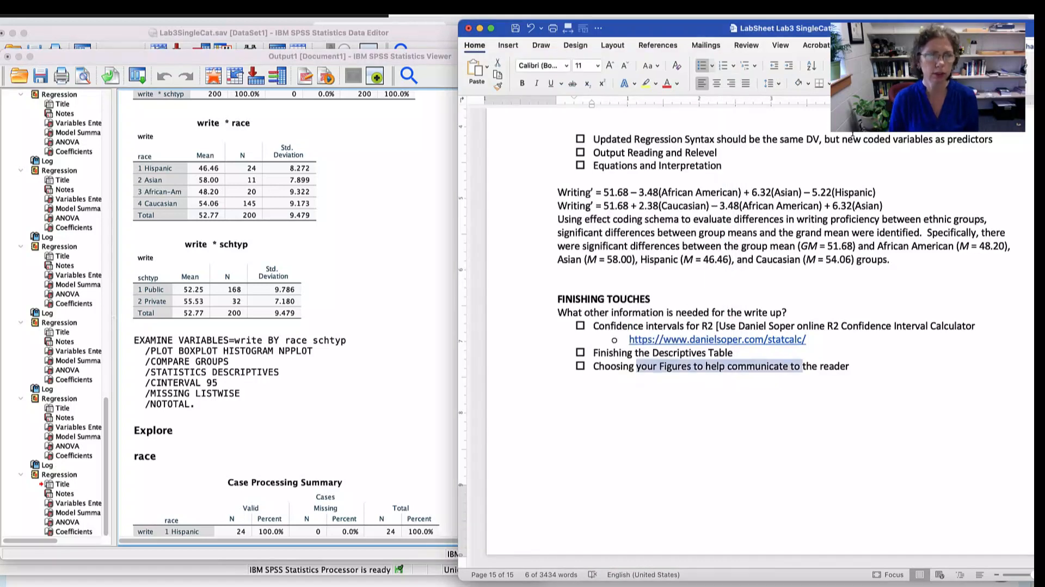